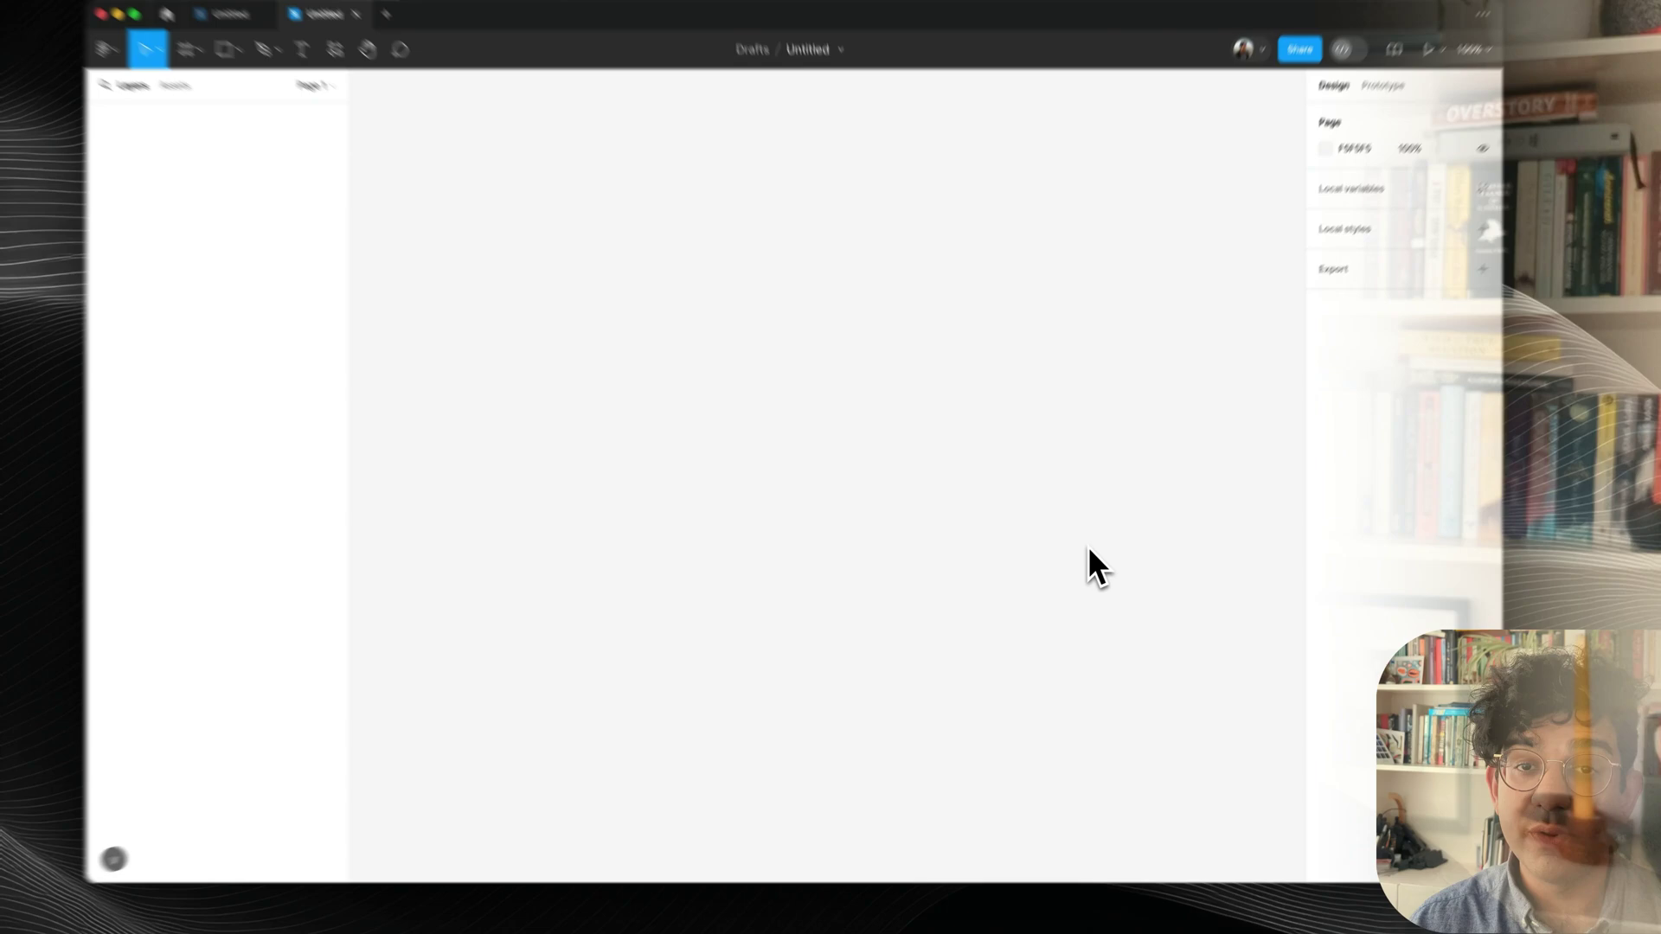
# Create an iPhone 13 & 14 frame on the canvas.
pyautogui.press('f')
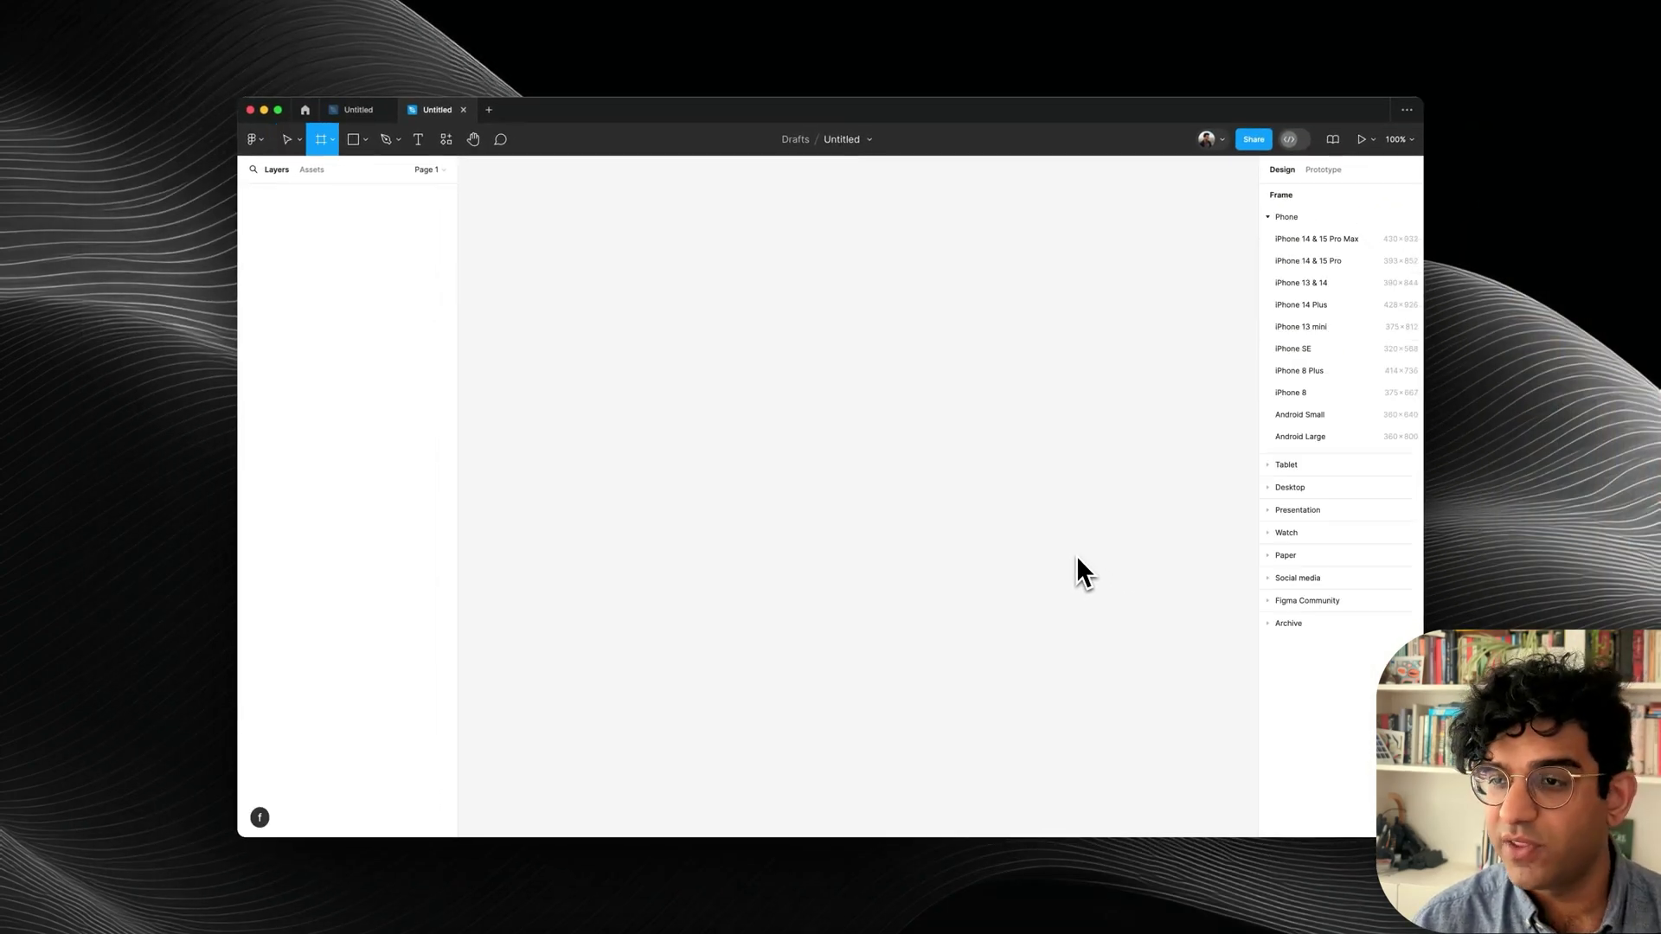
pyautogui.click(1328, 283)
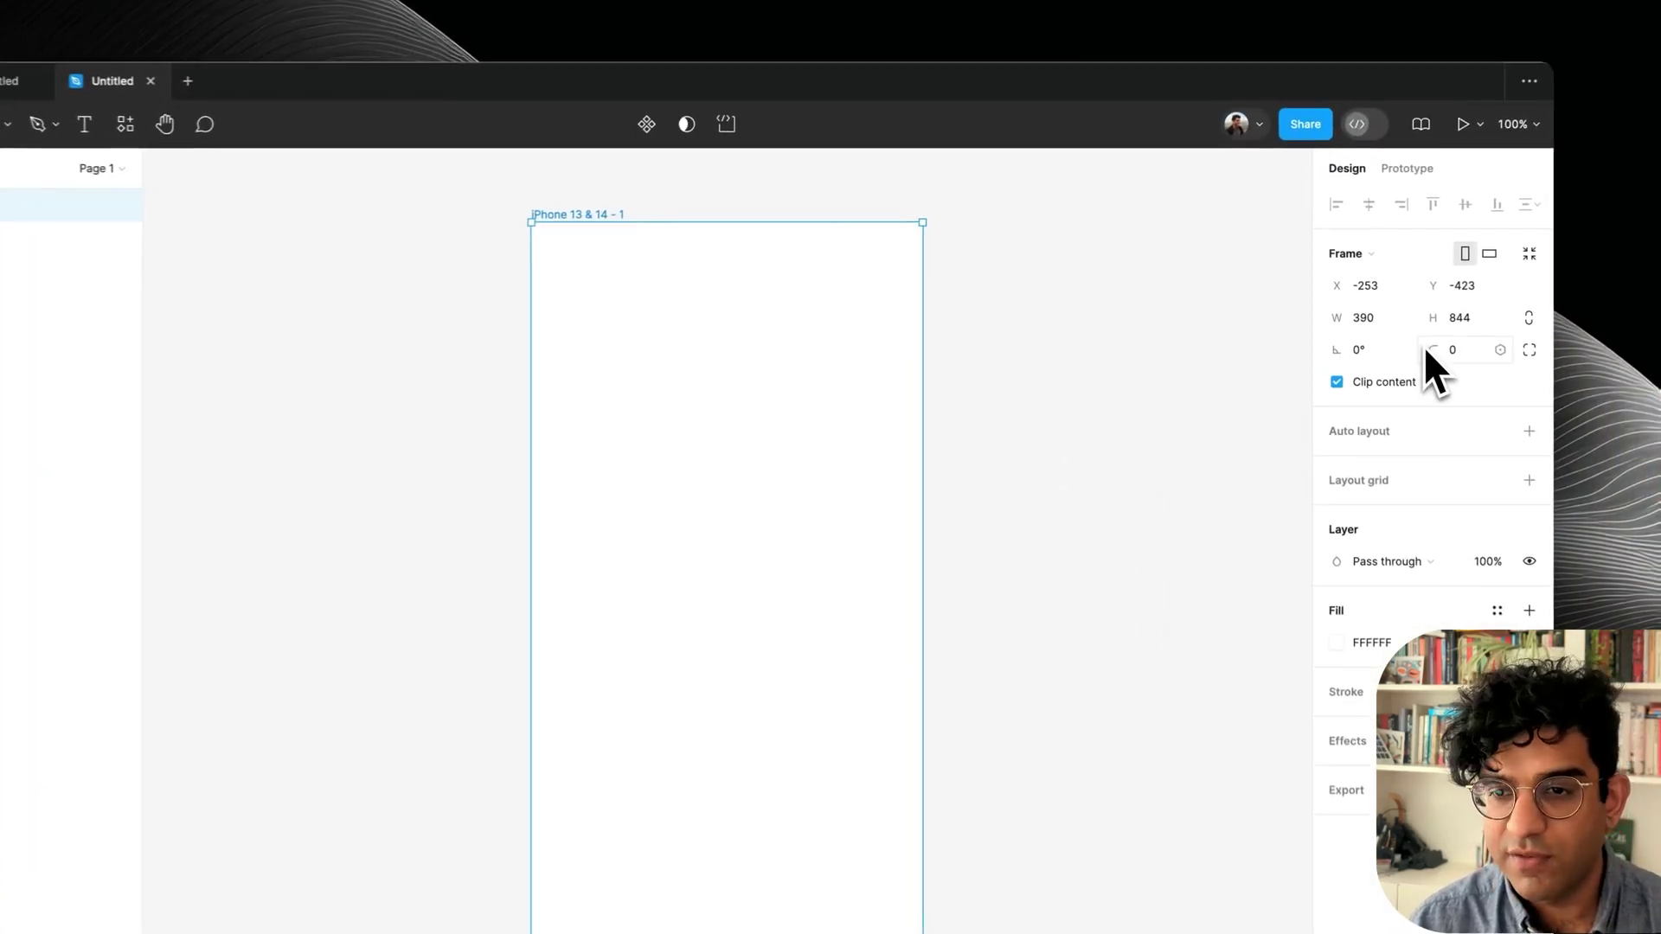
pyautogui.click(1123, 438)
pyautogui.hscroll(3, 1123, 441)
pyautogui.scroll(1, 1123, 441)
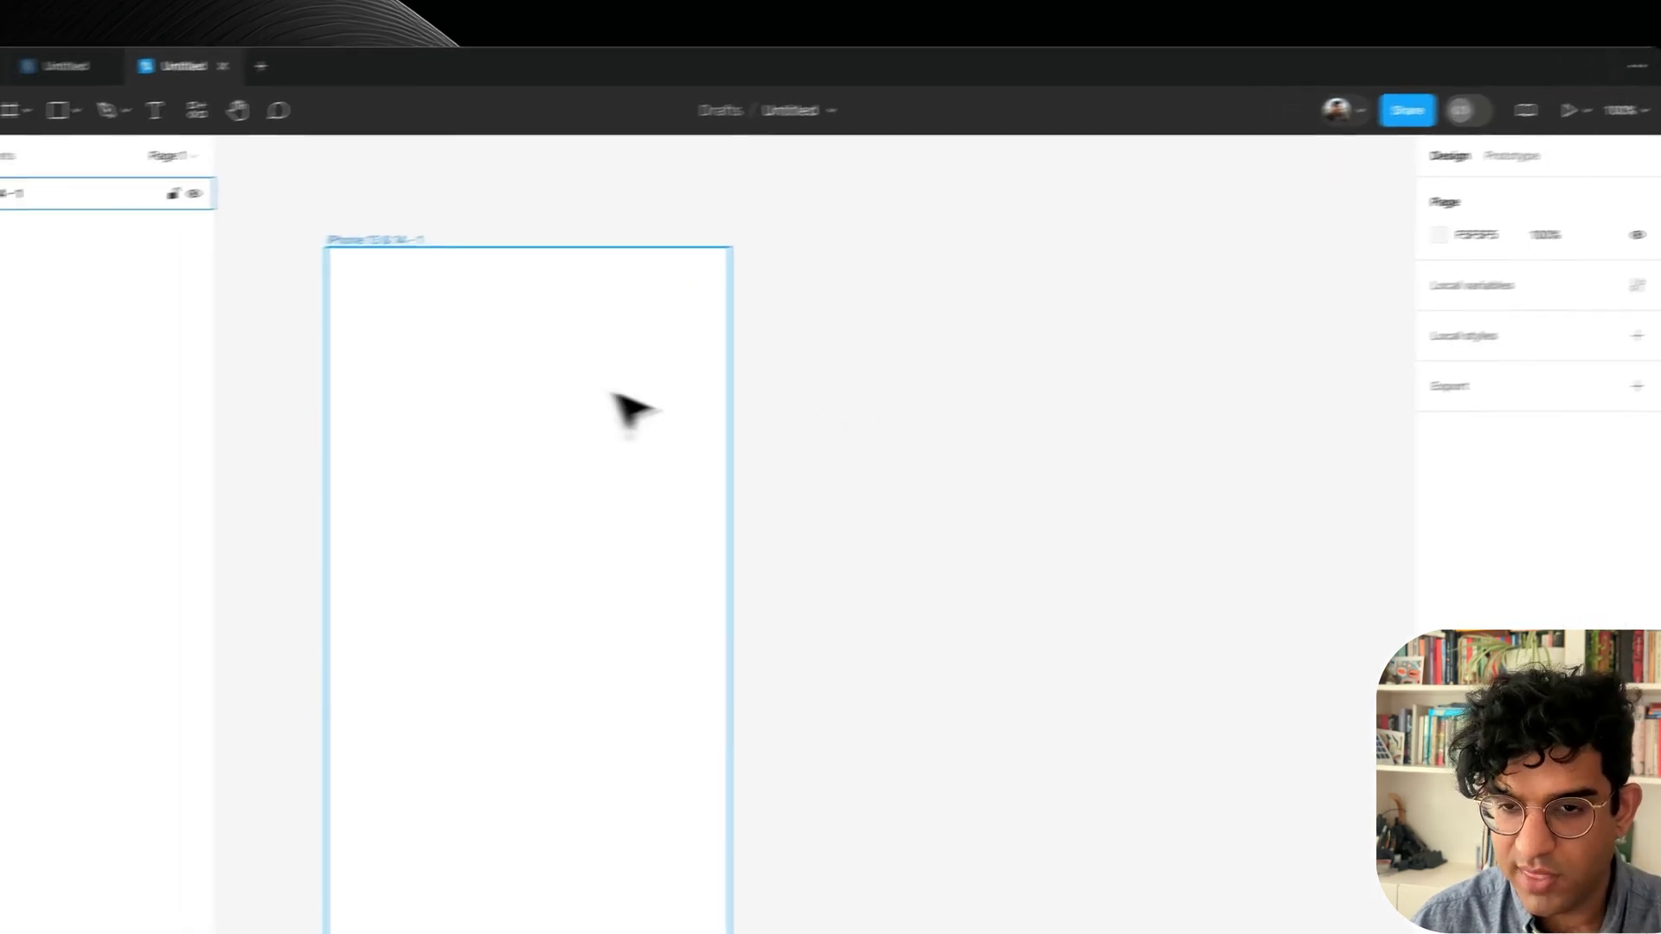
# Add the Name, Email address and Favourite colour labels above grey field boxes.
pyautogui.press('t')
pyautogui.click(268, 336)
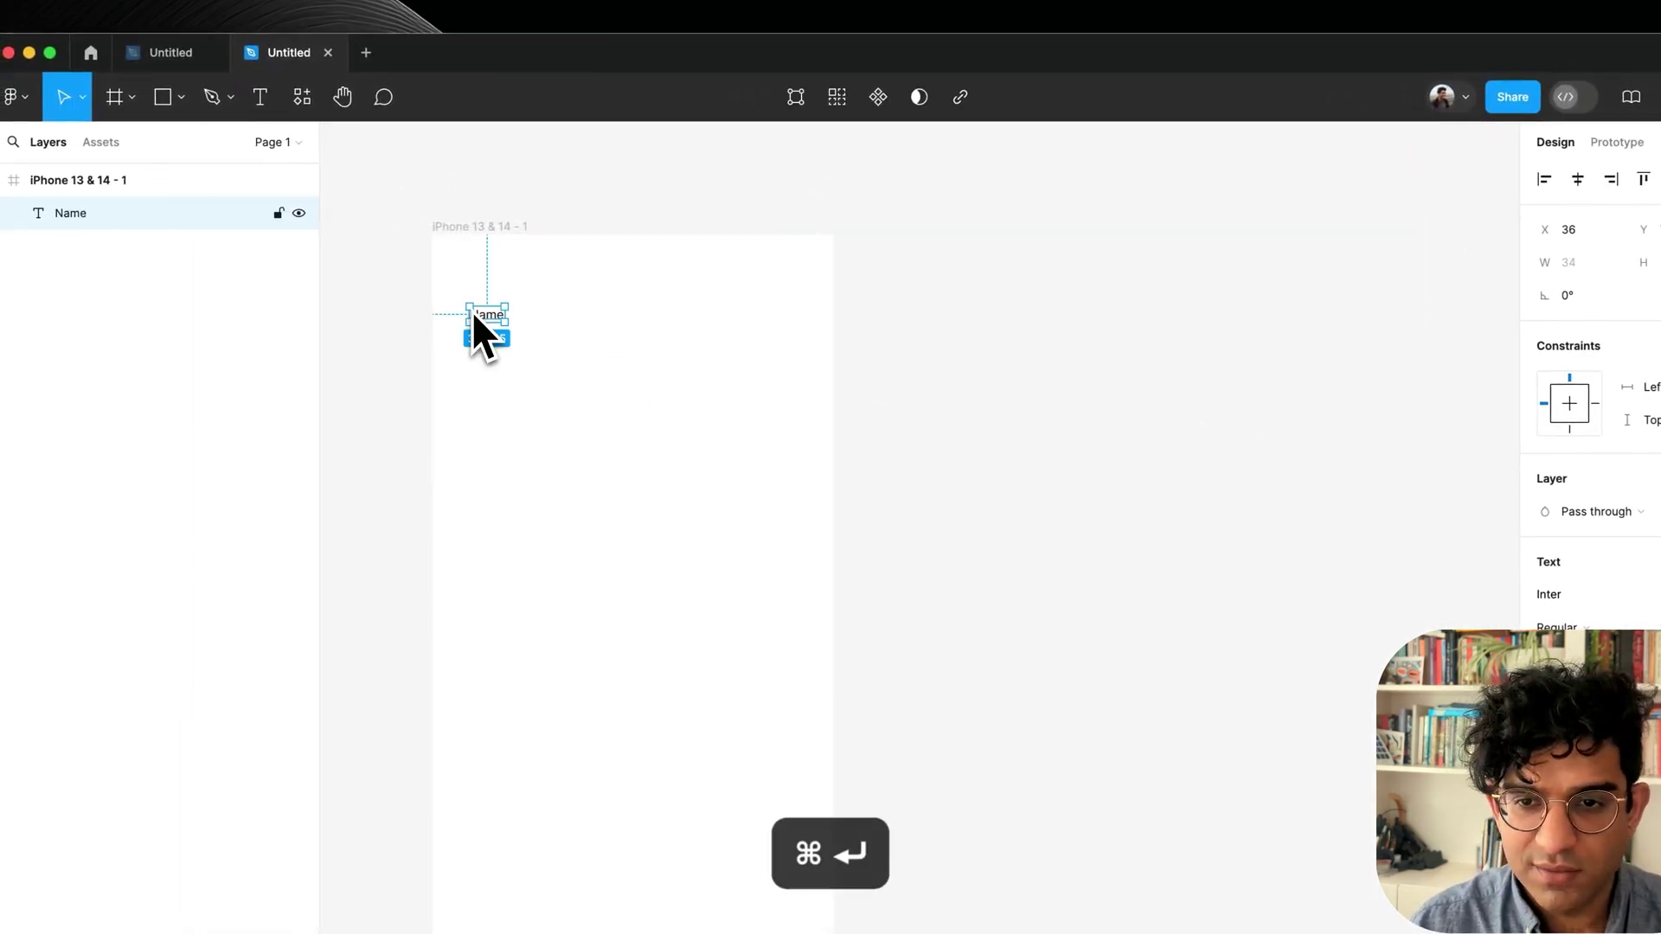
pyautogui.click(474, 370)
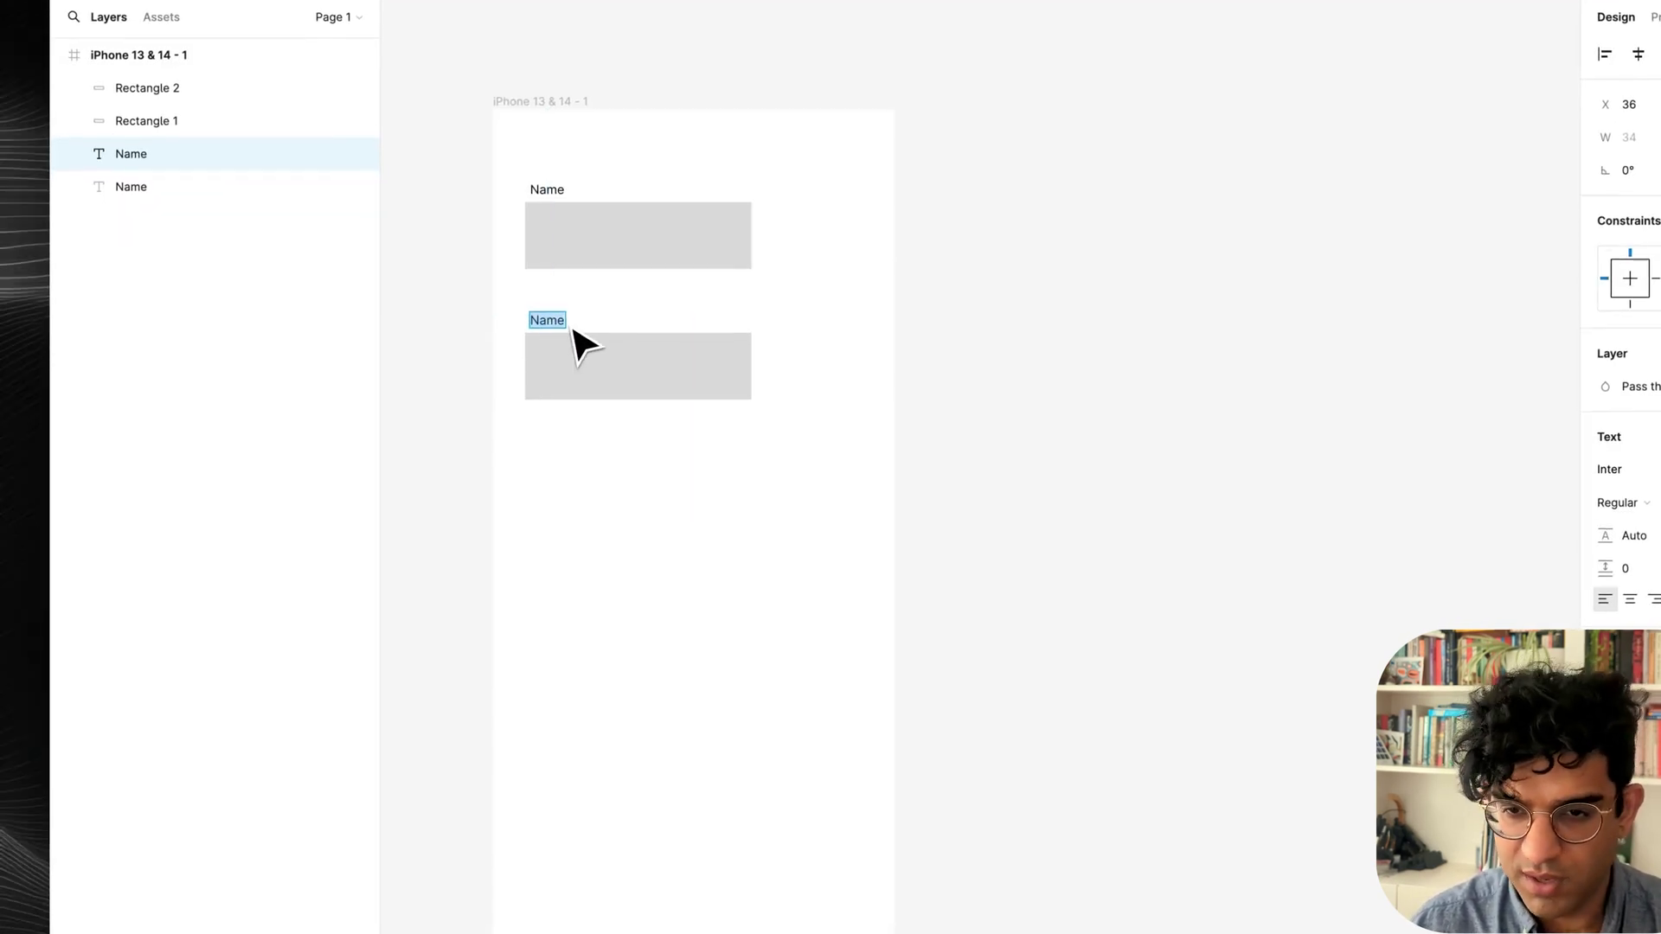
pyautogui.write('ress')
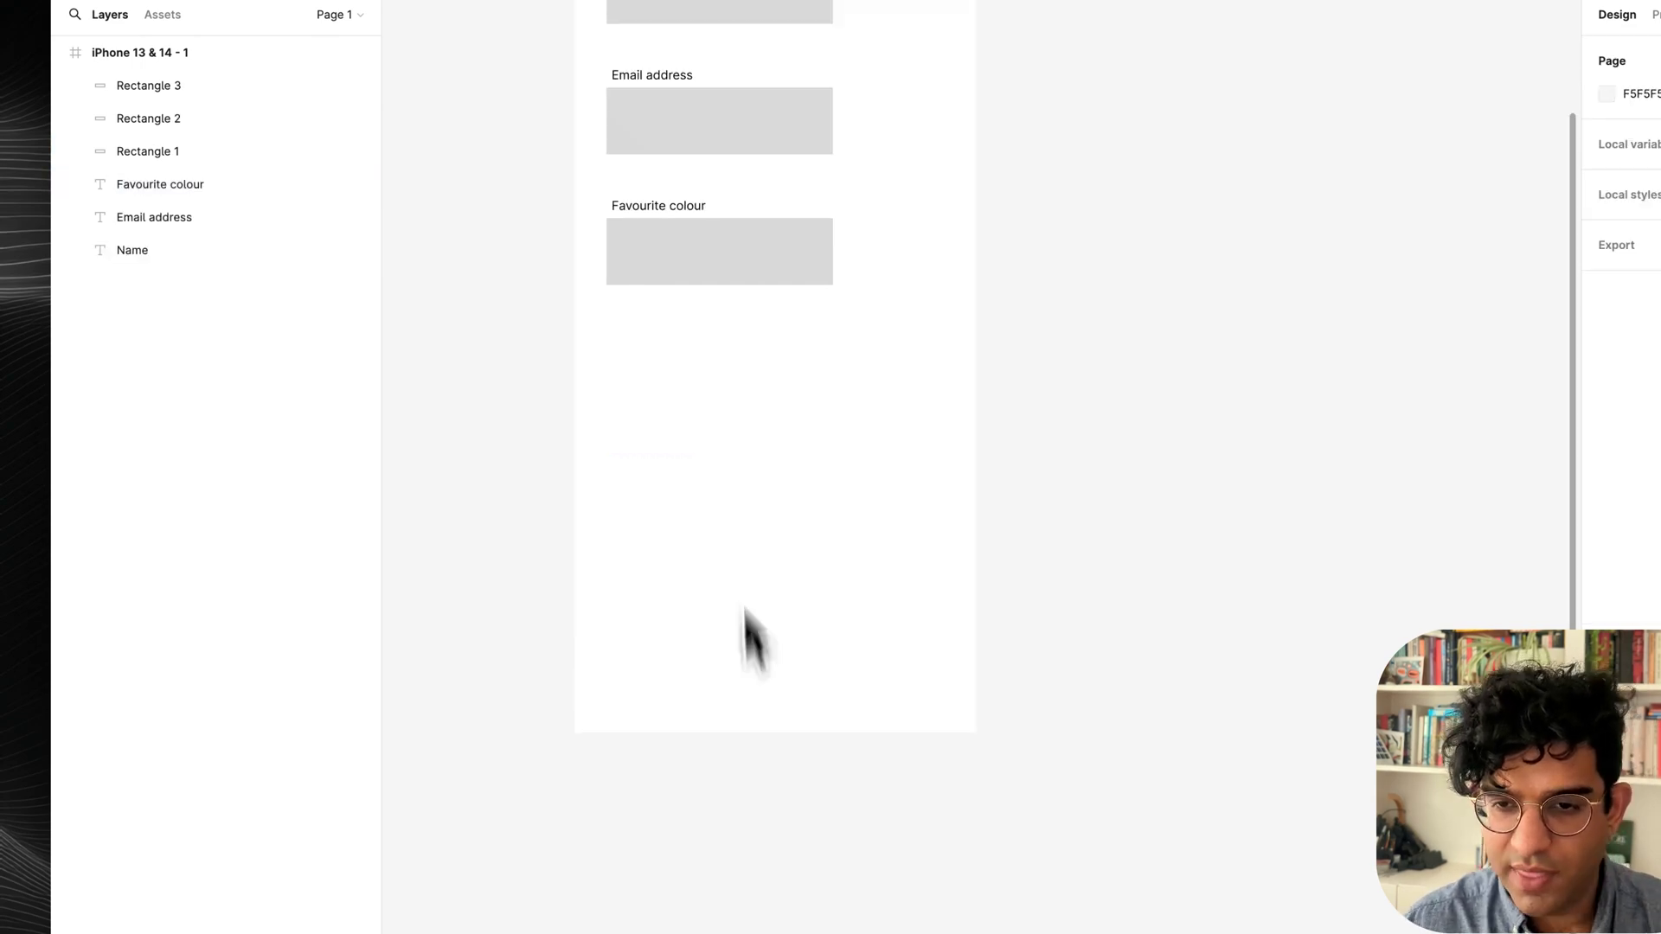
# Add a Submit label near the bottom, remove its grey box, and wrap it in auto layout.
pyautogui.moveTo(724, 260); pyautogui.dragTo(781, 655)
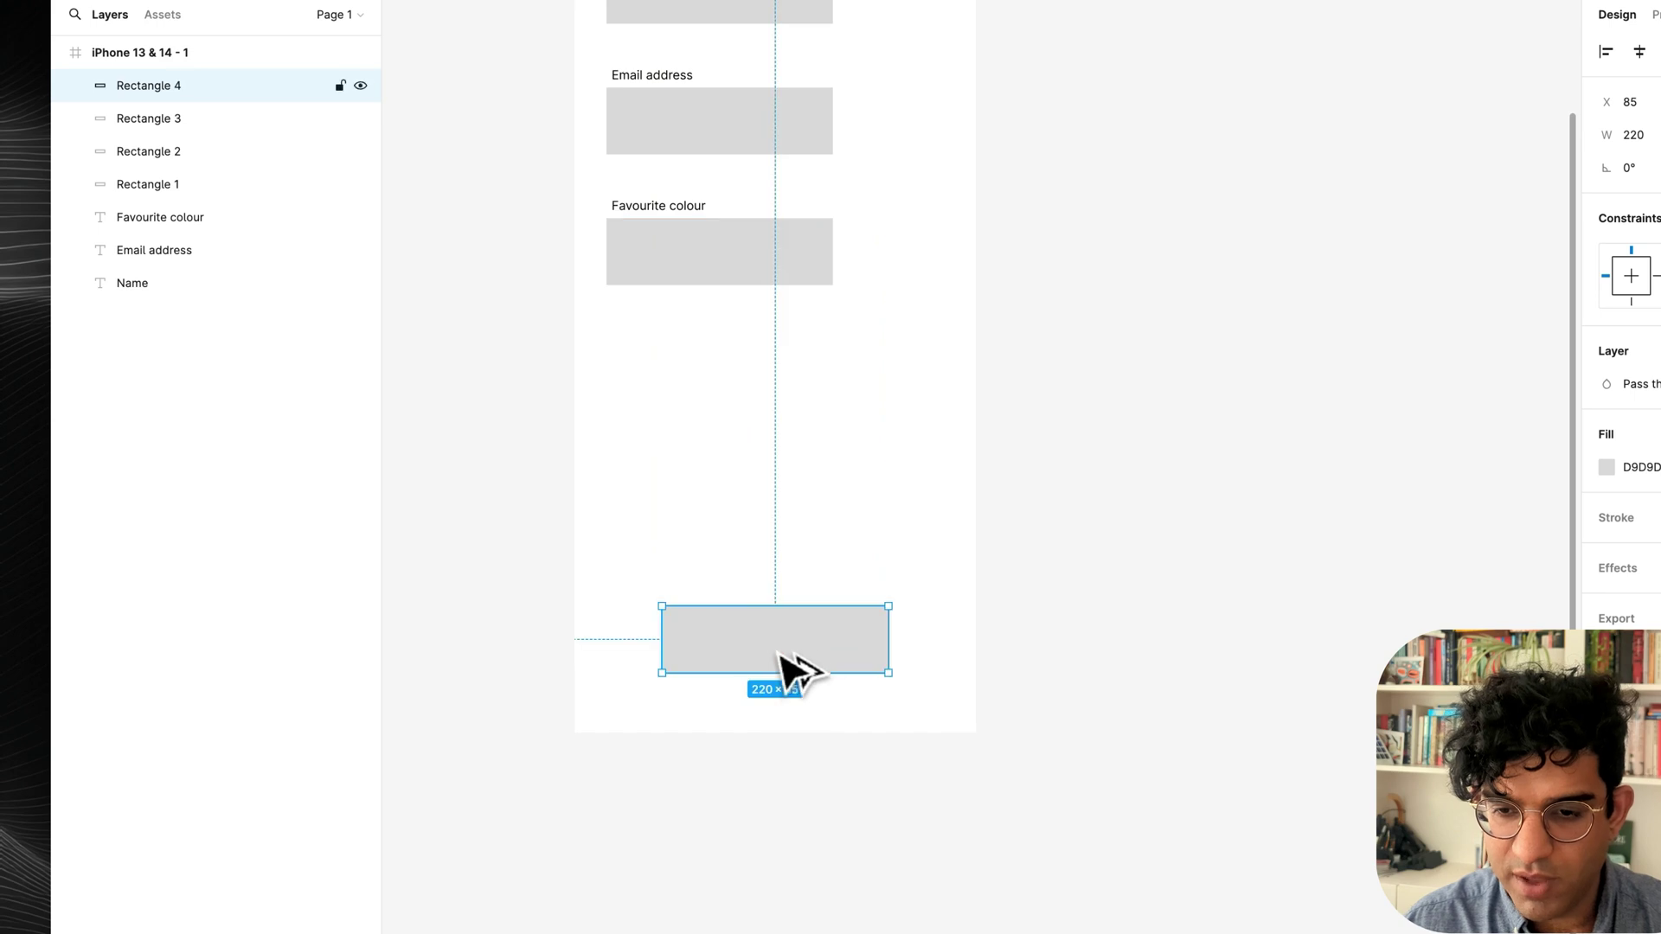
pyautogui.click(716, 637)
pyautogui.write('Submit')
pyautogui.press('Escape')
pyautogui.press('Escape')
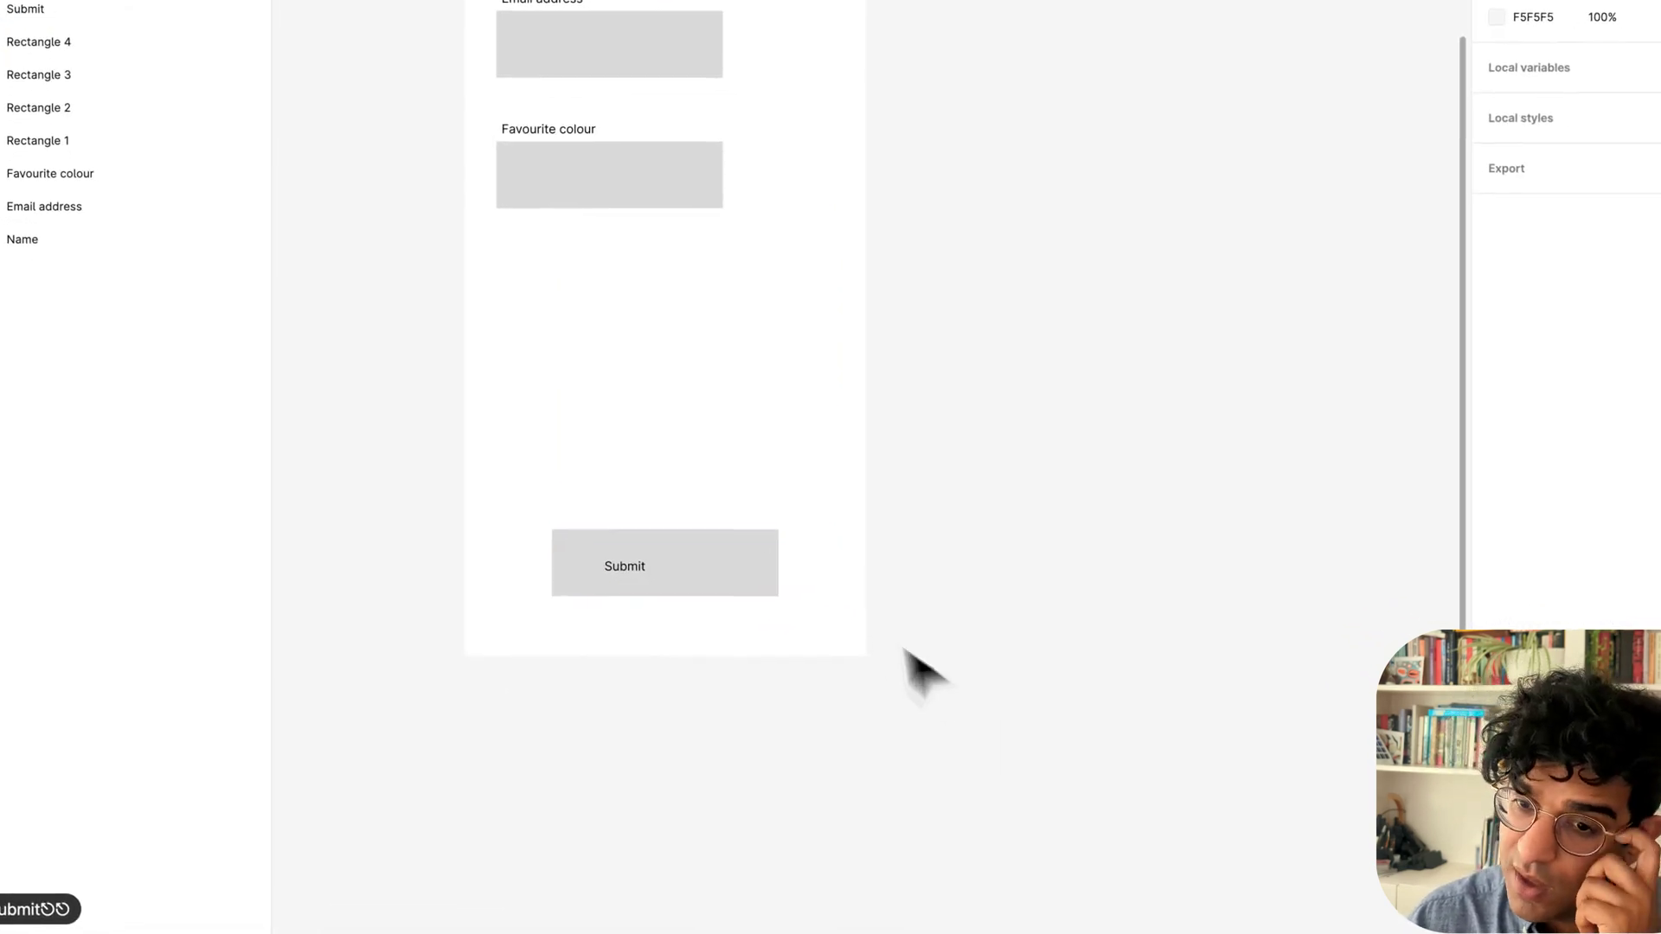
pyautogui.click(731, 573)
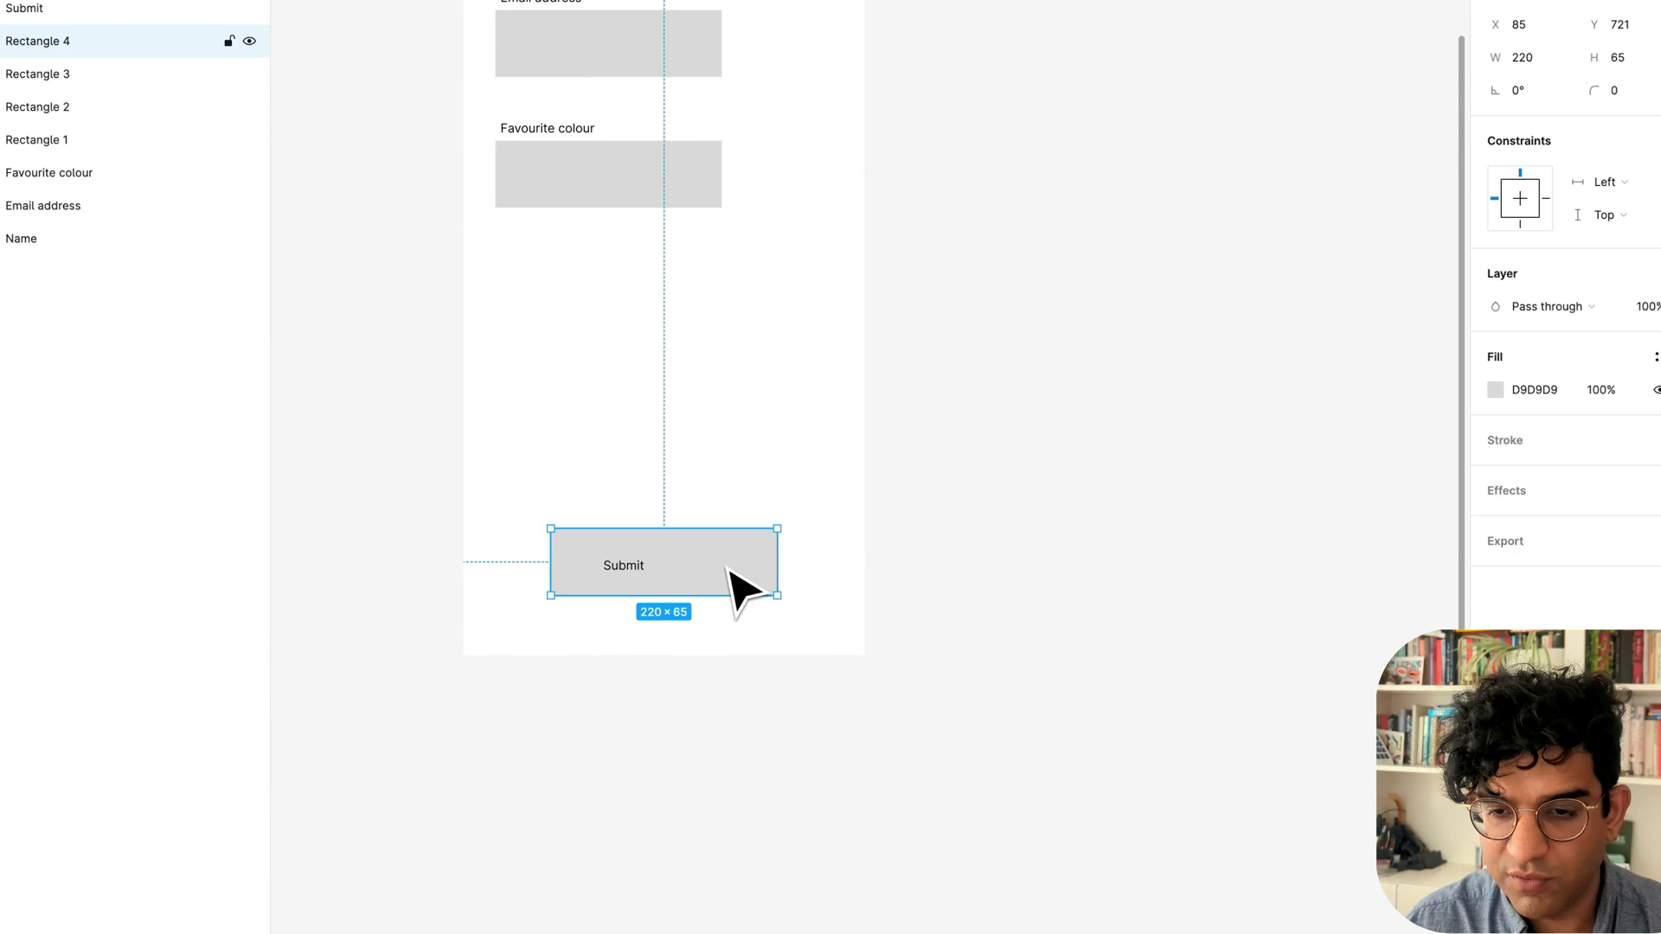
pyautogui.press('BackSpace')
pyautogui.hotkey('shift', 'a')
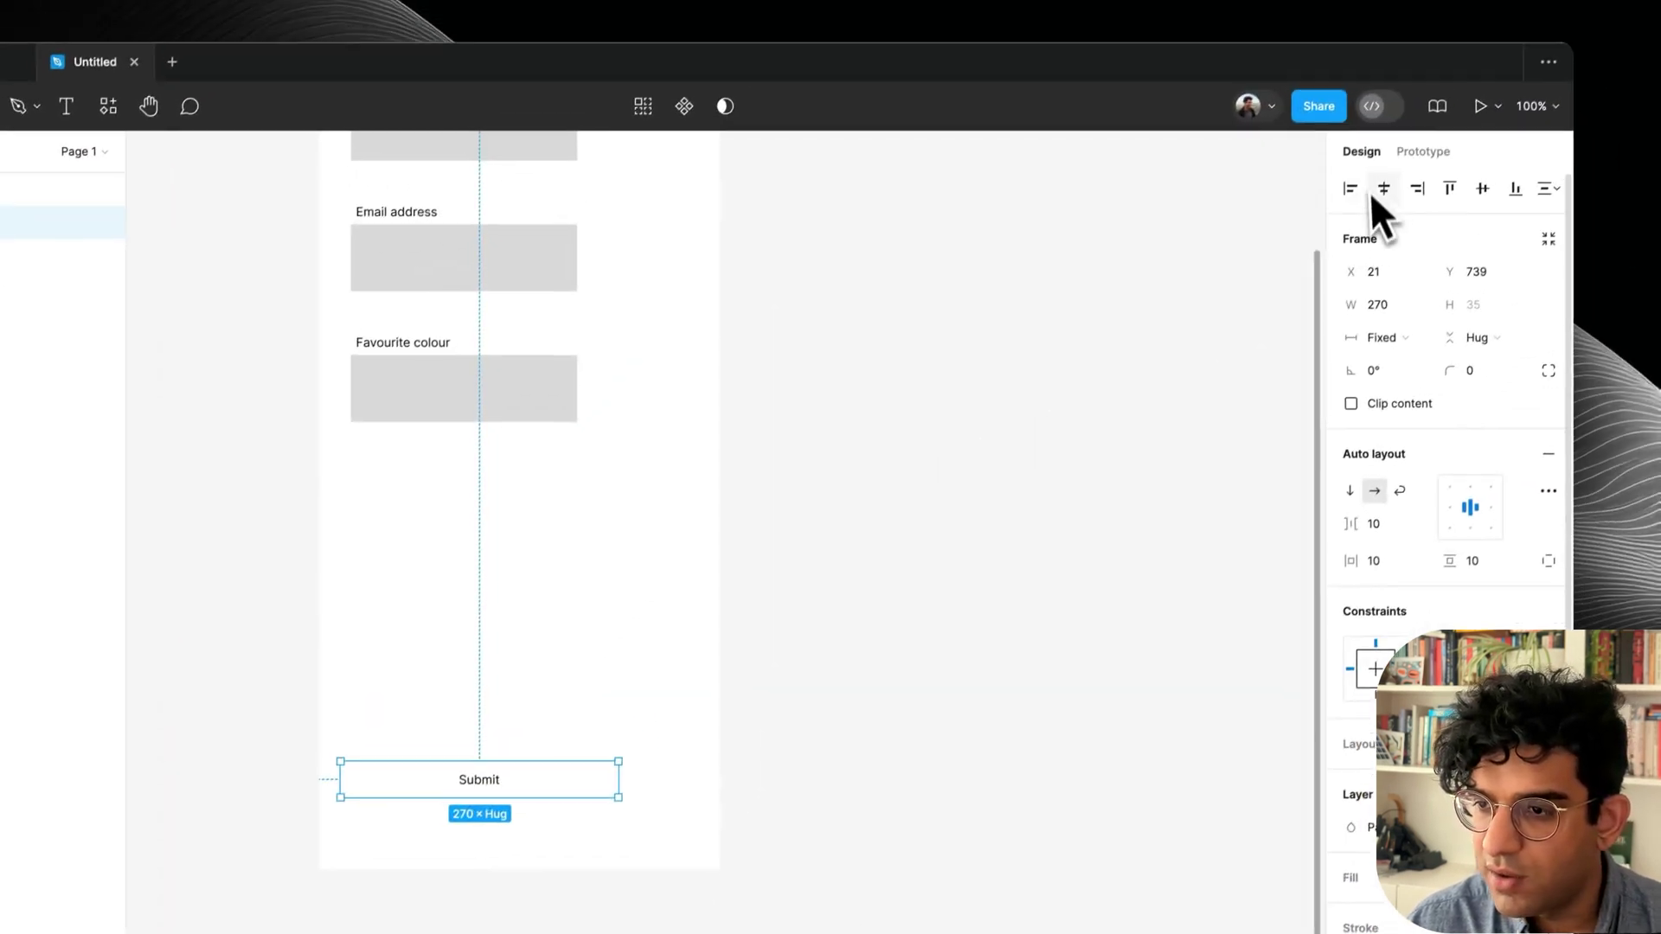
# Centre the Submit frame horizontally and give it an outline stroke.
pyautogui.click(1378, 195)
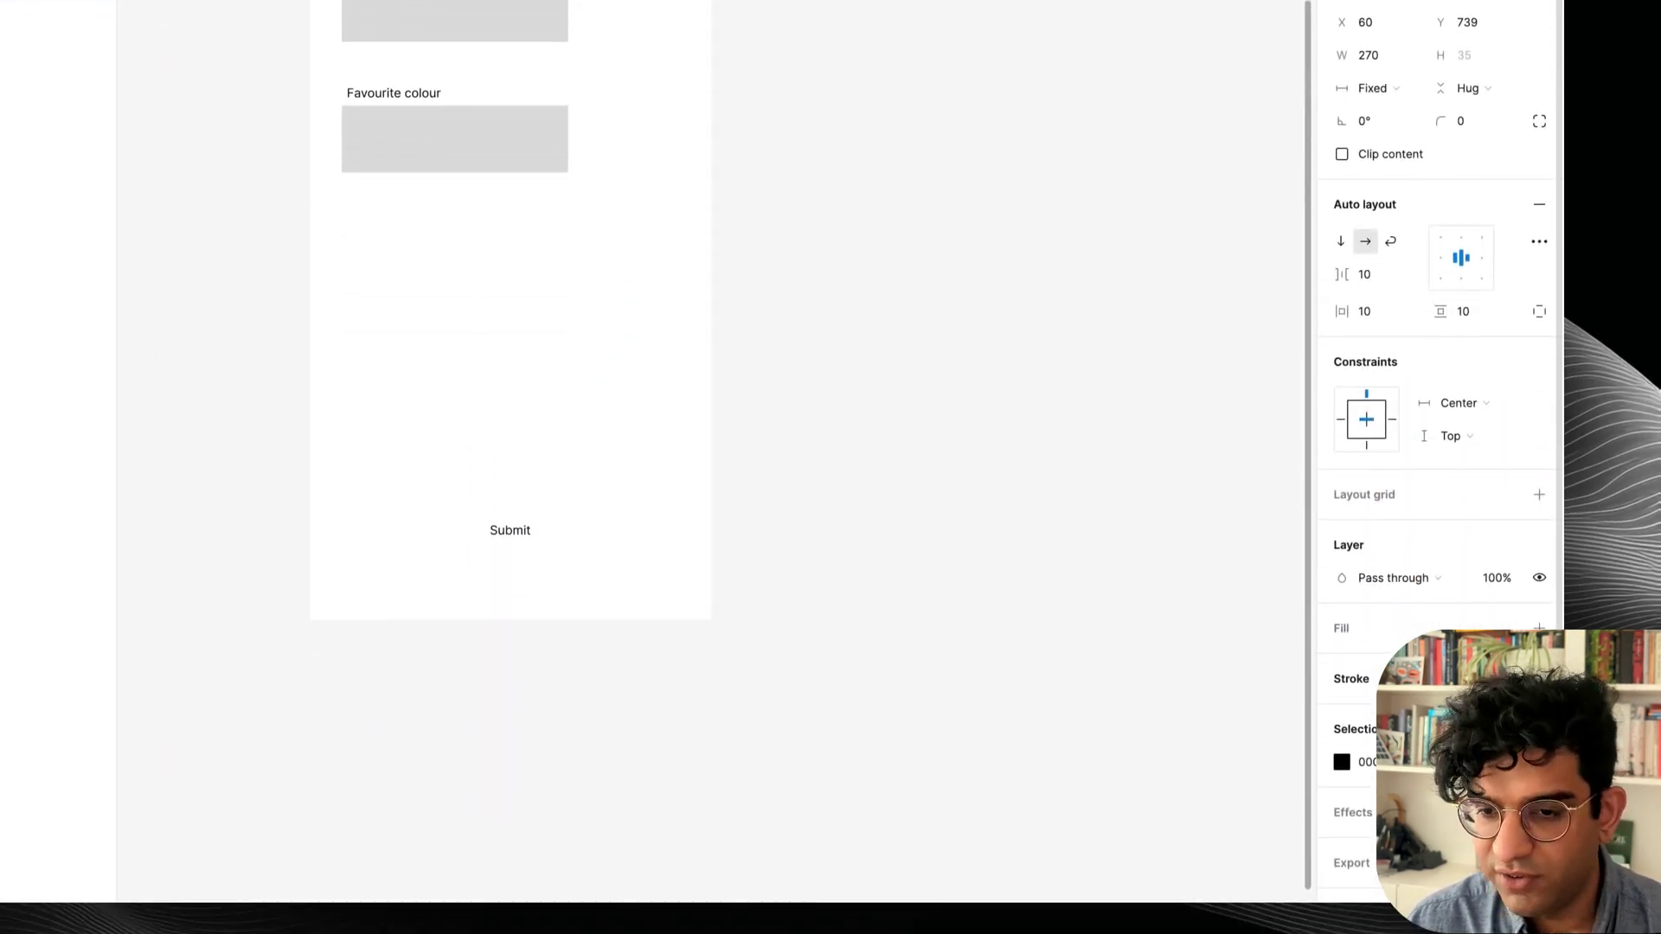
pyautogui.click(1539, 730)
pyautogui.click(806, 590)
# Delete the grey Favourite colour and Email address boxes.
pyautogui.scroll(2, 804, 588)
pyautogui.click(626, 400)
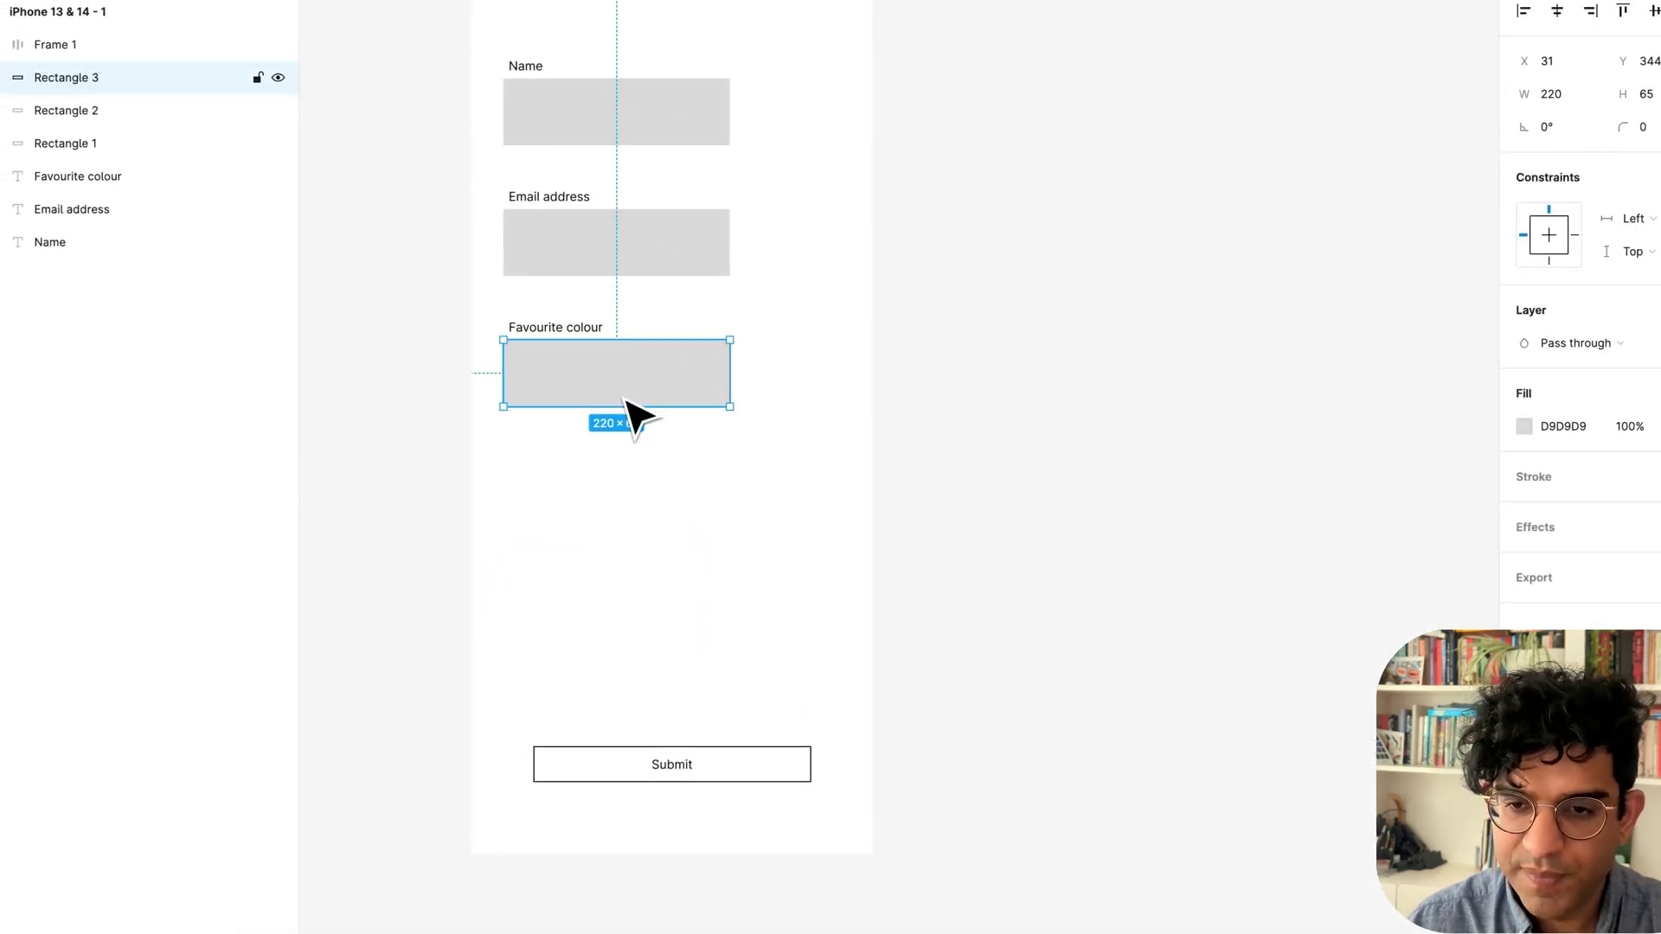
pyautogui.press('BackSpace')
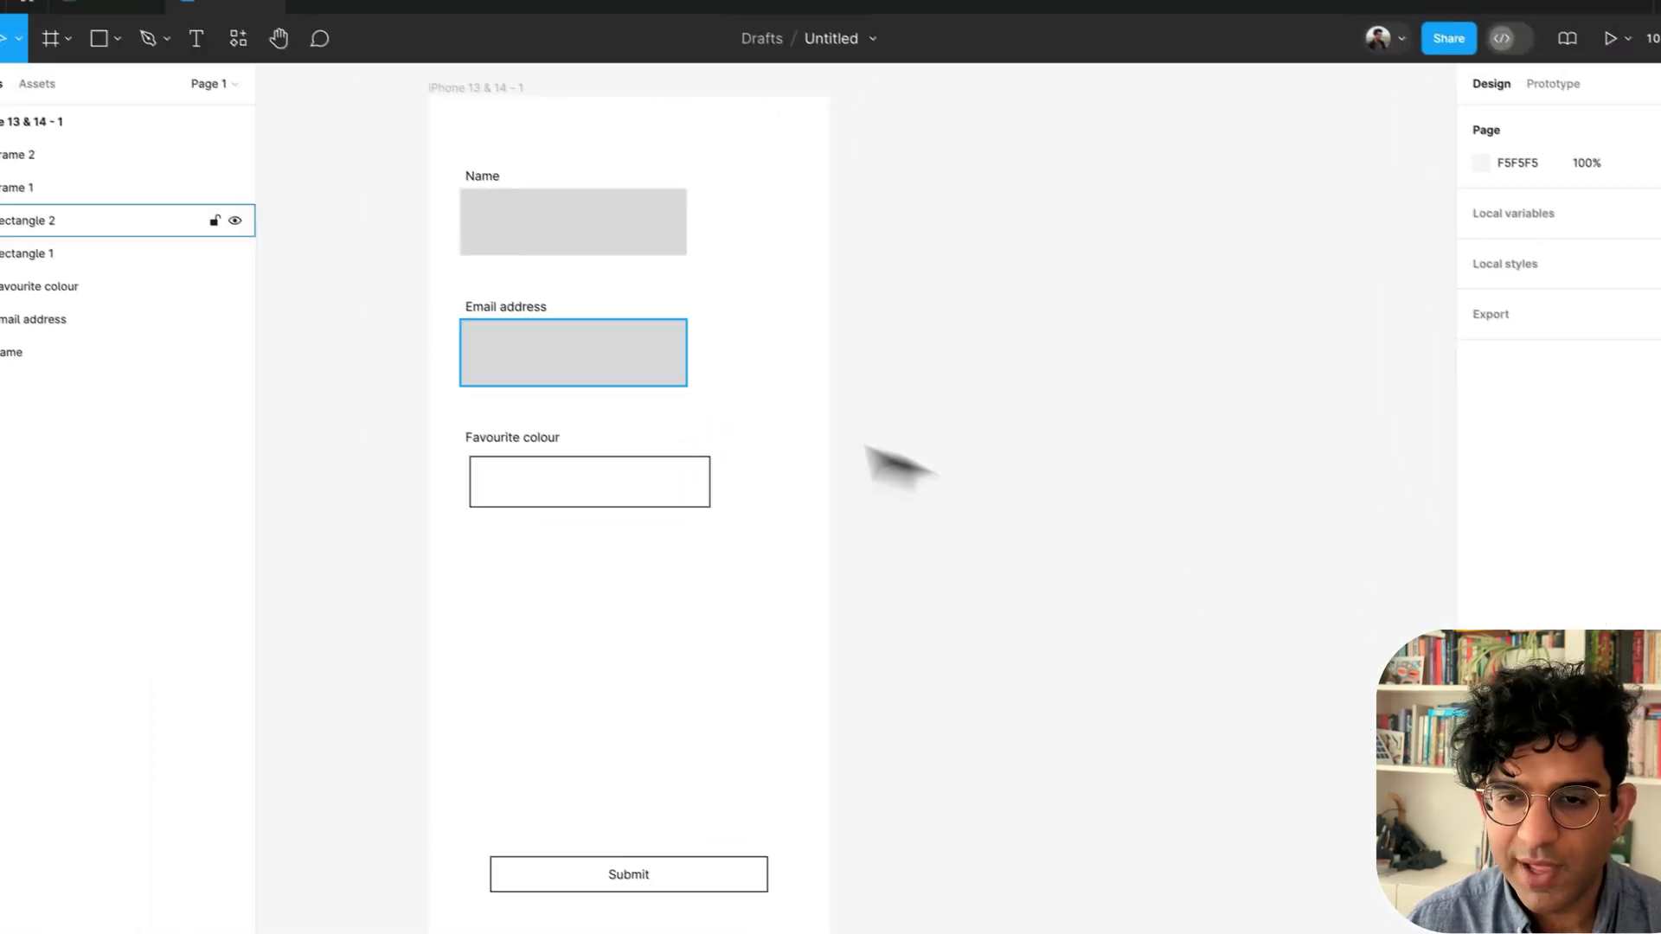
pyautogui.click(511, 269)
pyautogui.press('BackSpace')
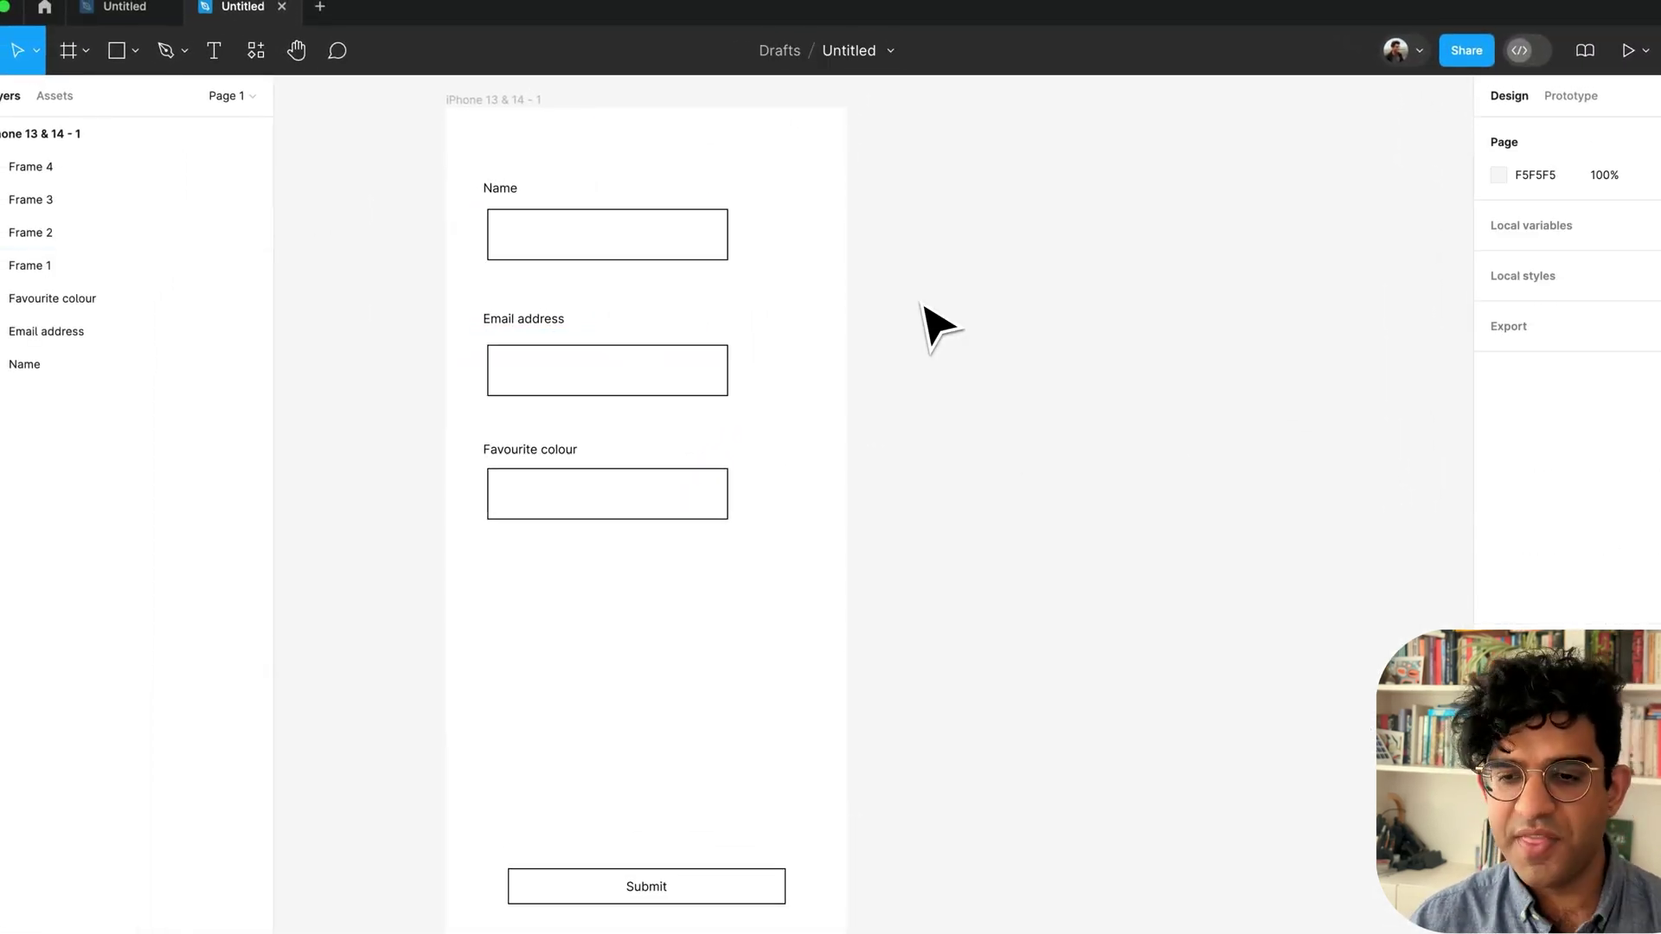
pyautogui.scroll(-3, 923, 323)
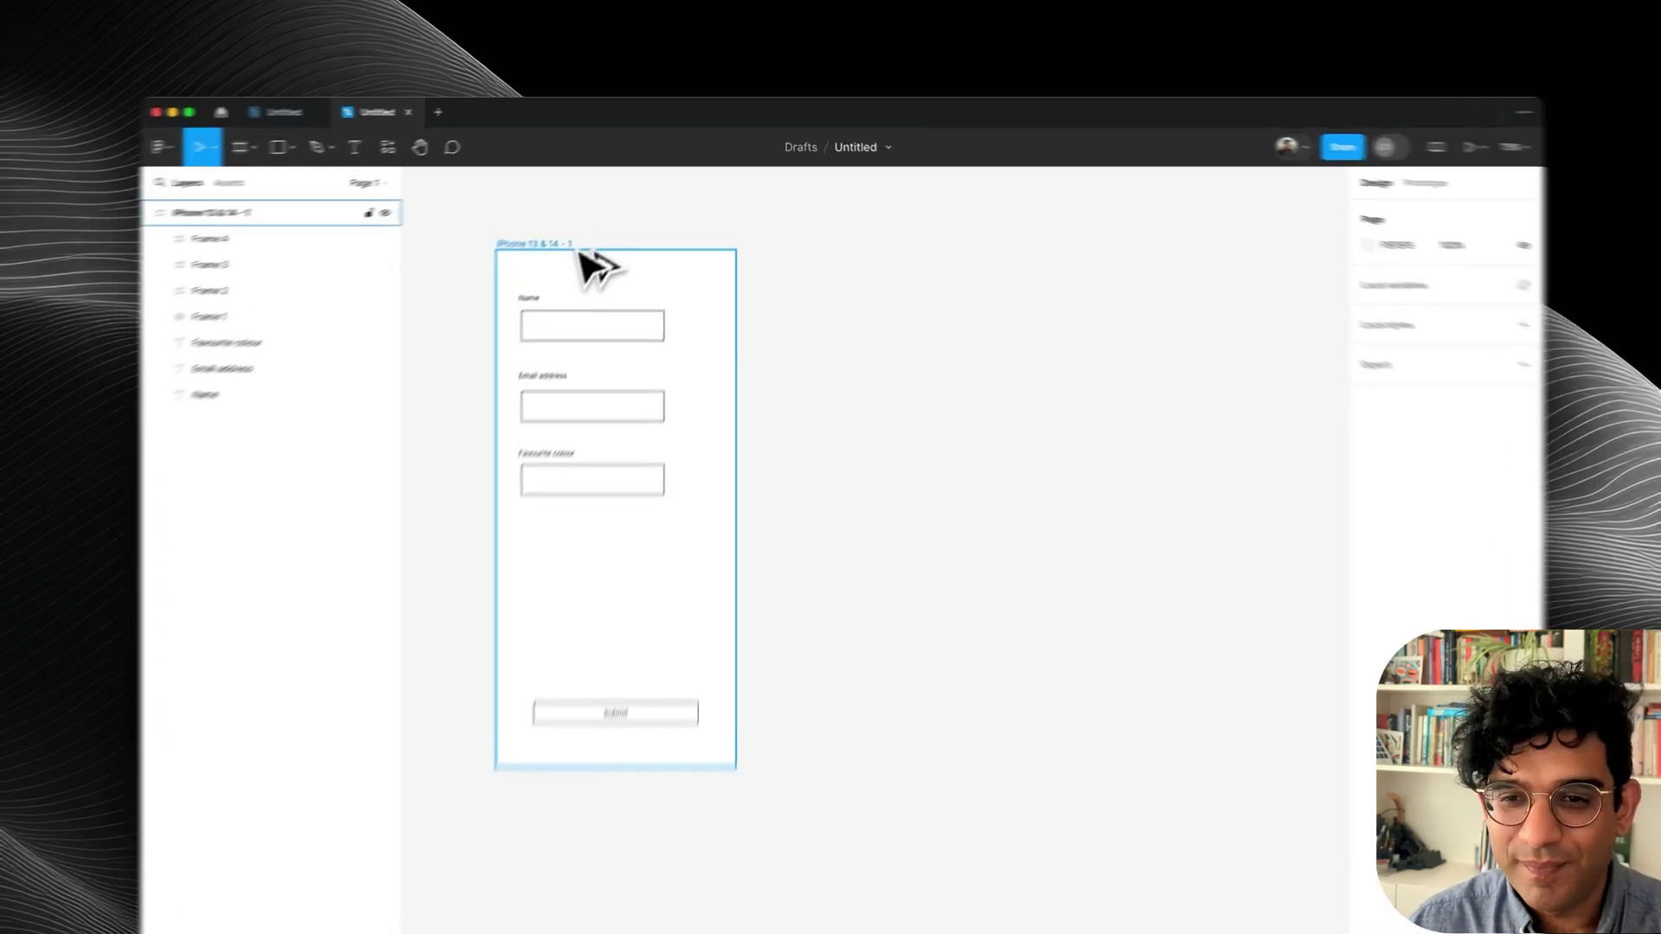
# Duplicate the phone screen and wrap the Name label and box in nested auto layout.
pyautogui.moveTo(587, 222); pyautogui.dragTo(1055, 303)
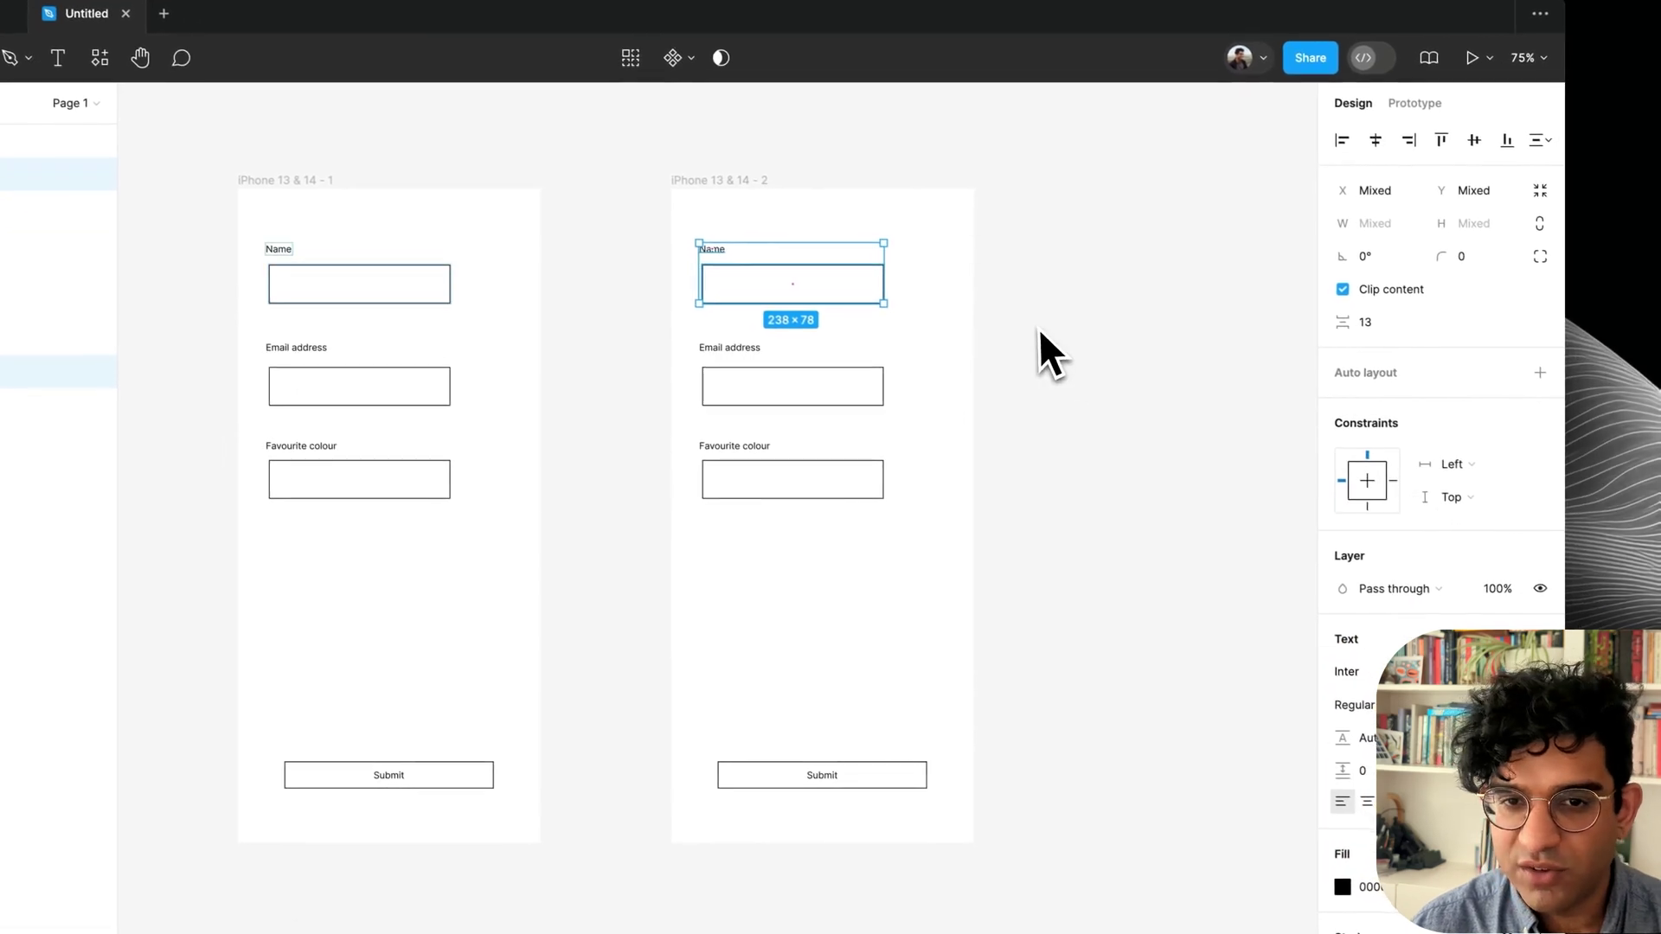
pyautogui.hotkey('shift', 'a')
pyautogui.click(767, 292)
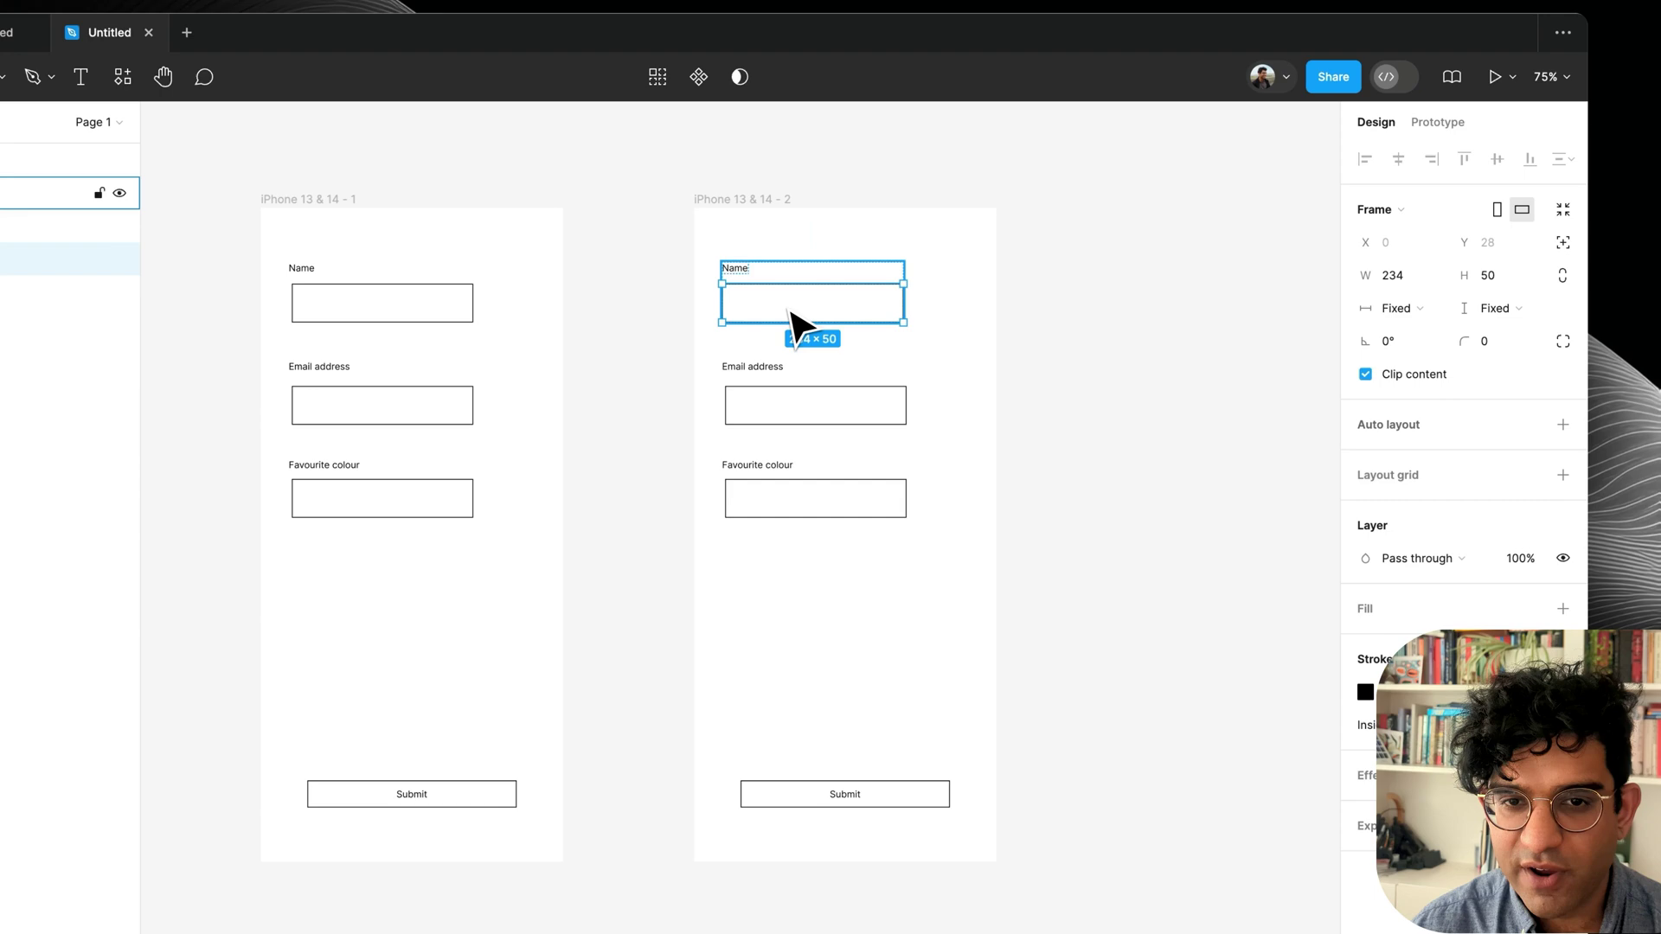
pyautogui.hotkey('shift', 'a')
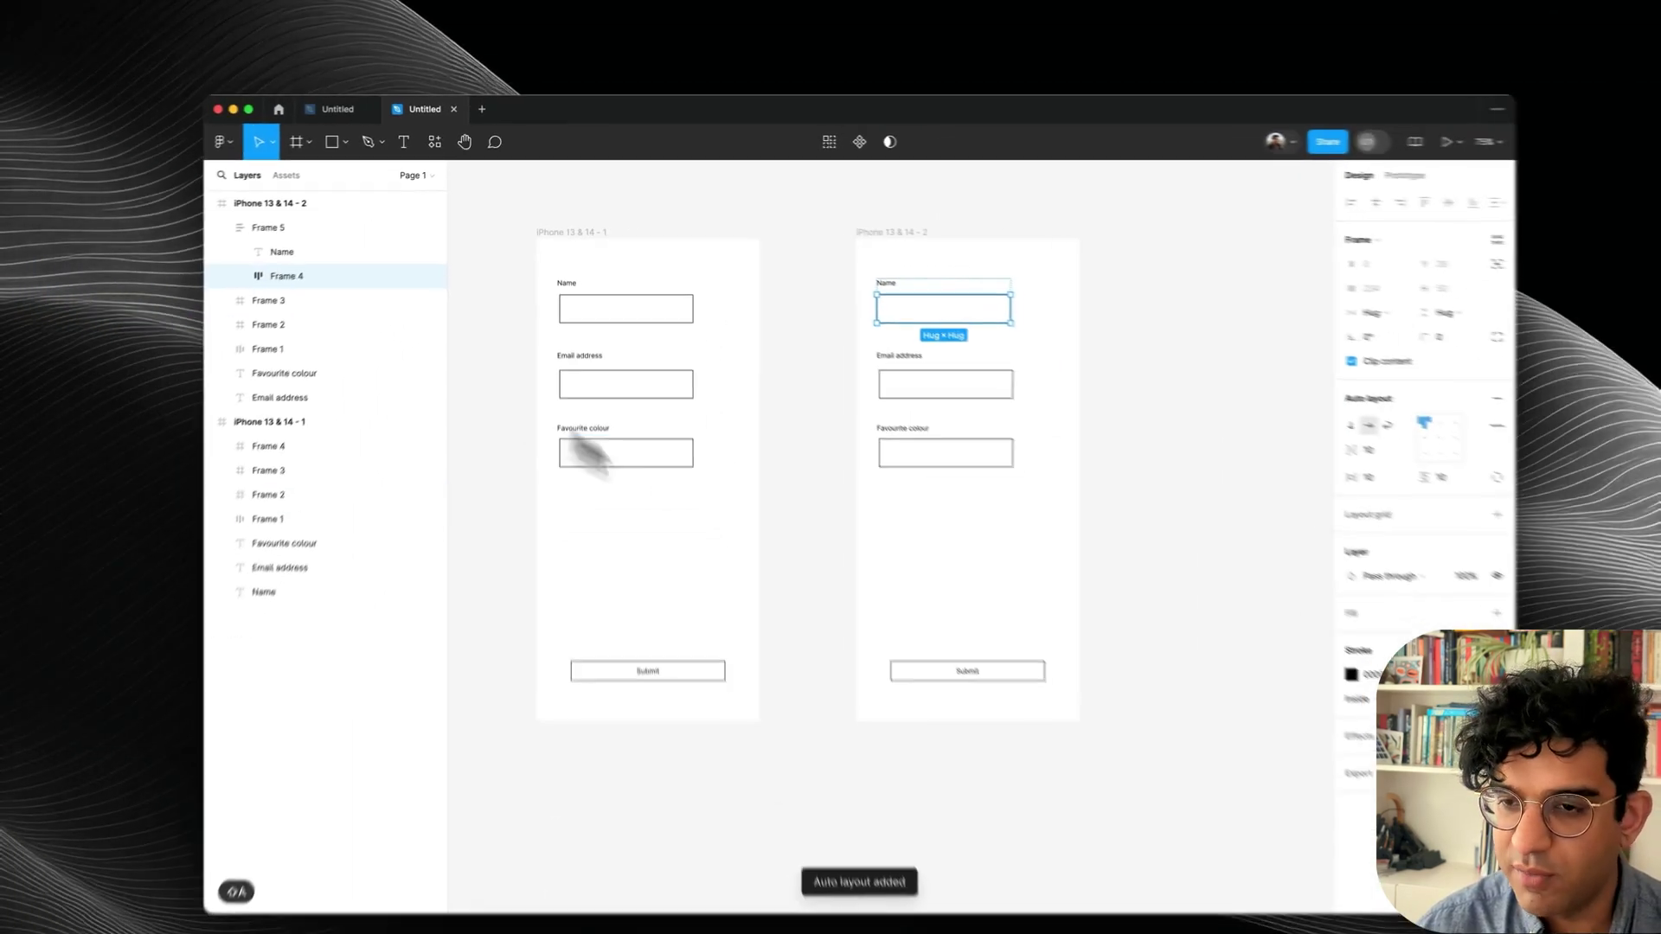
# Rename the layers to Input, Label and 'Input / Text' for the group.
pyautogui.press('super+r')
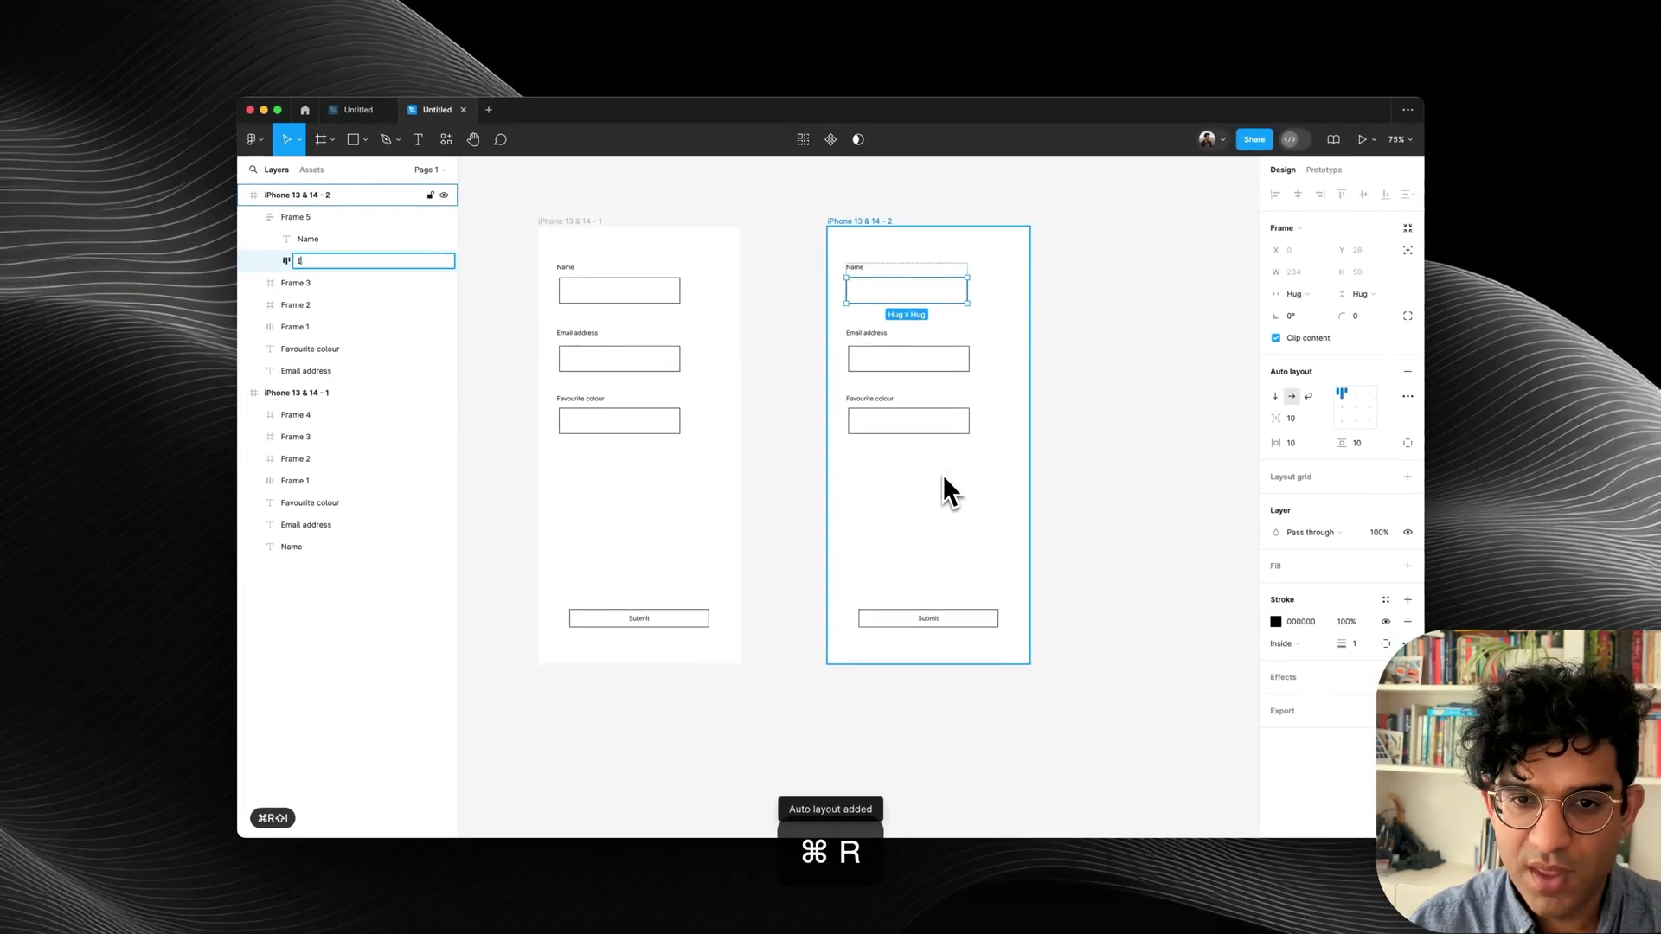
pyautogui.write('Input')
pyautogui.press('Return')
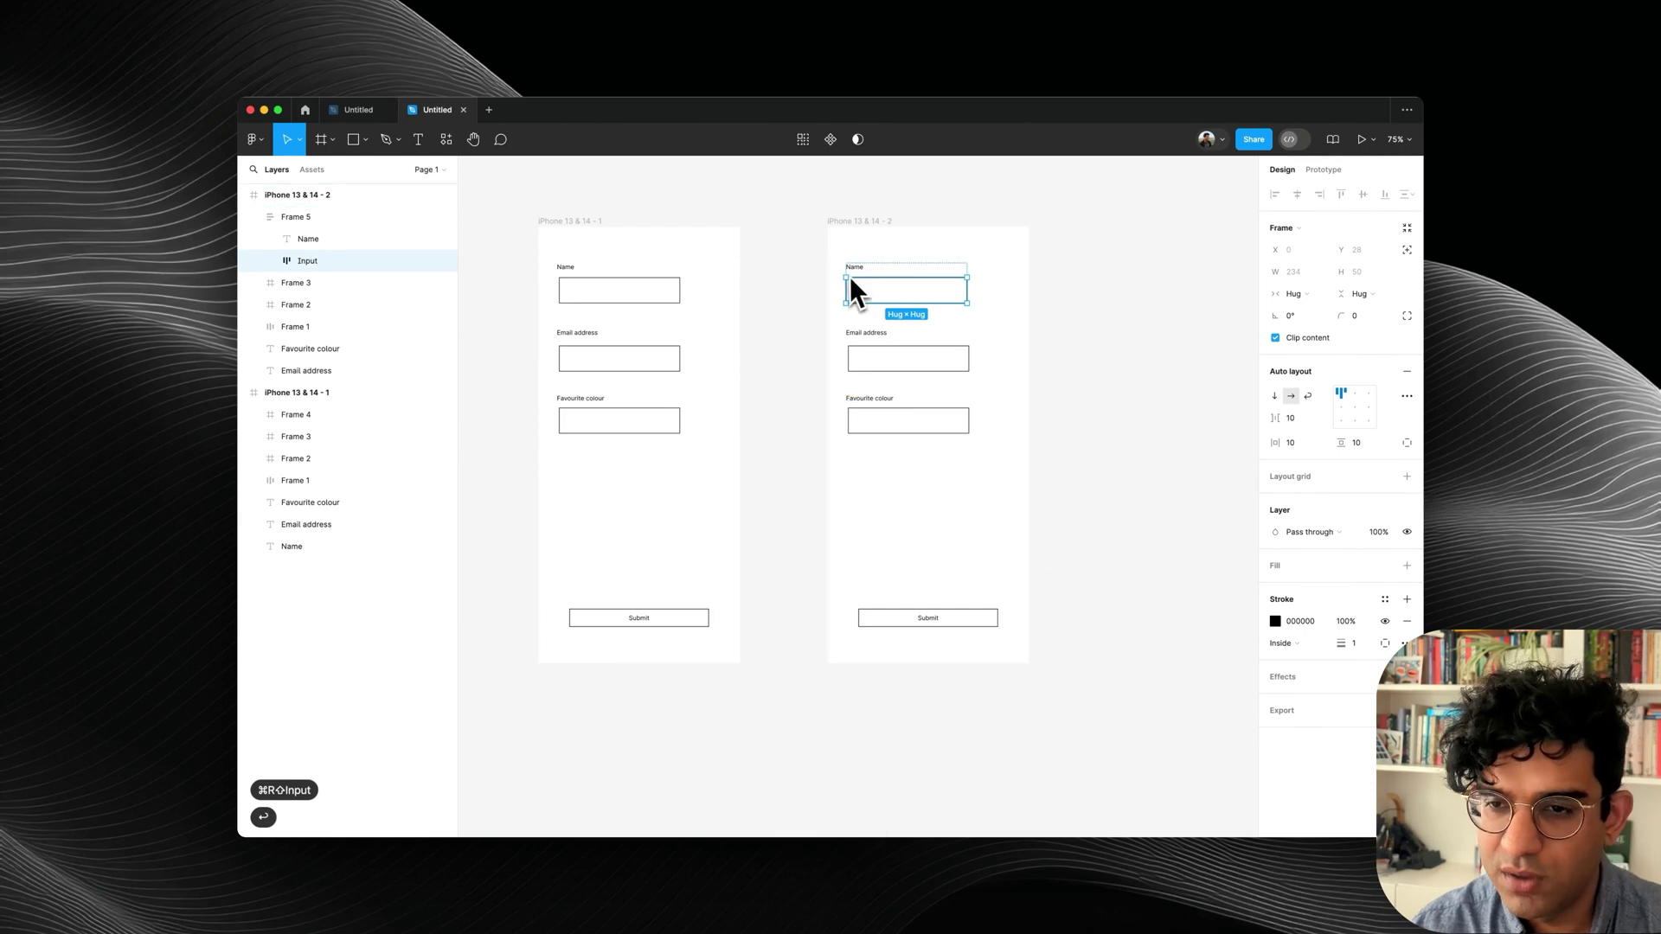
pyautogui.click(857, 270)
pyautogui.press('super+r')
pyautogui.write('La')
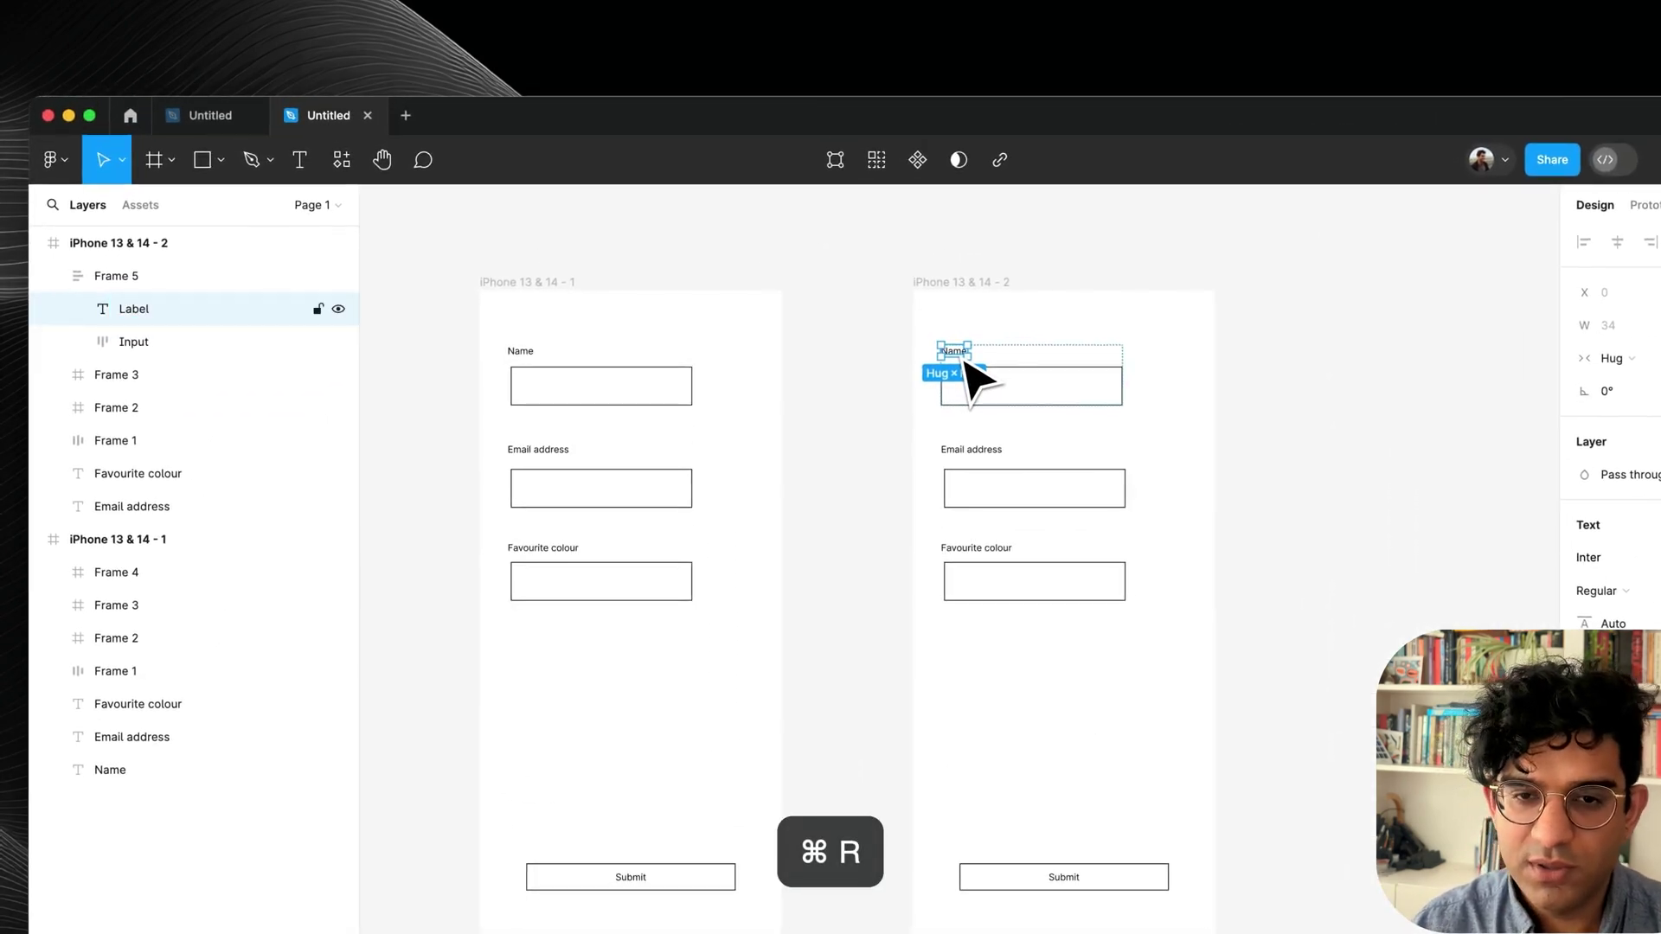
pyautogui.click(122, 284)
pyautogui.press('super+r')
pyautogui.write('Inp')
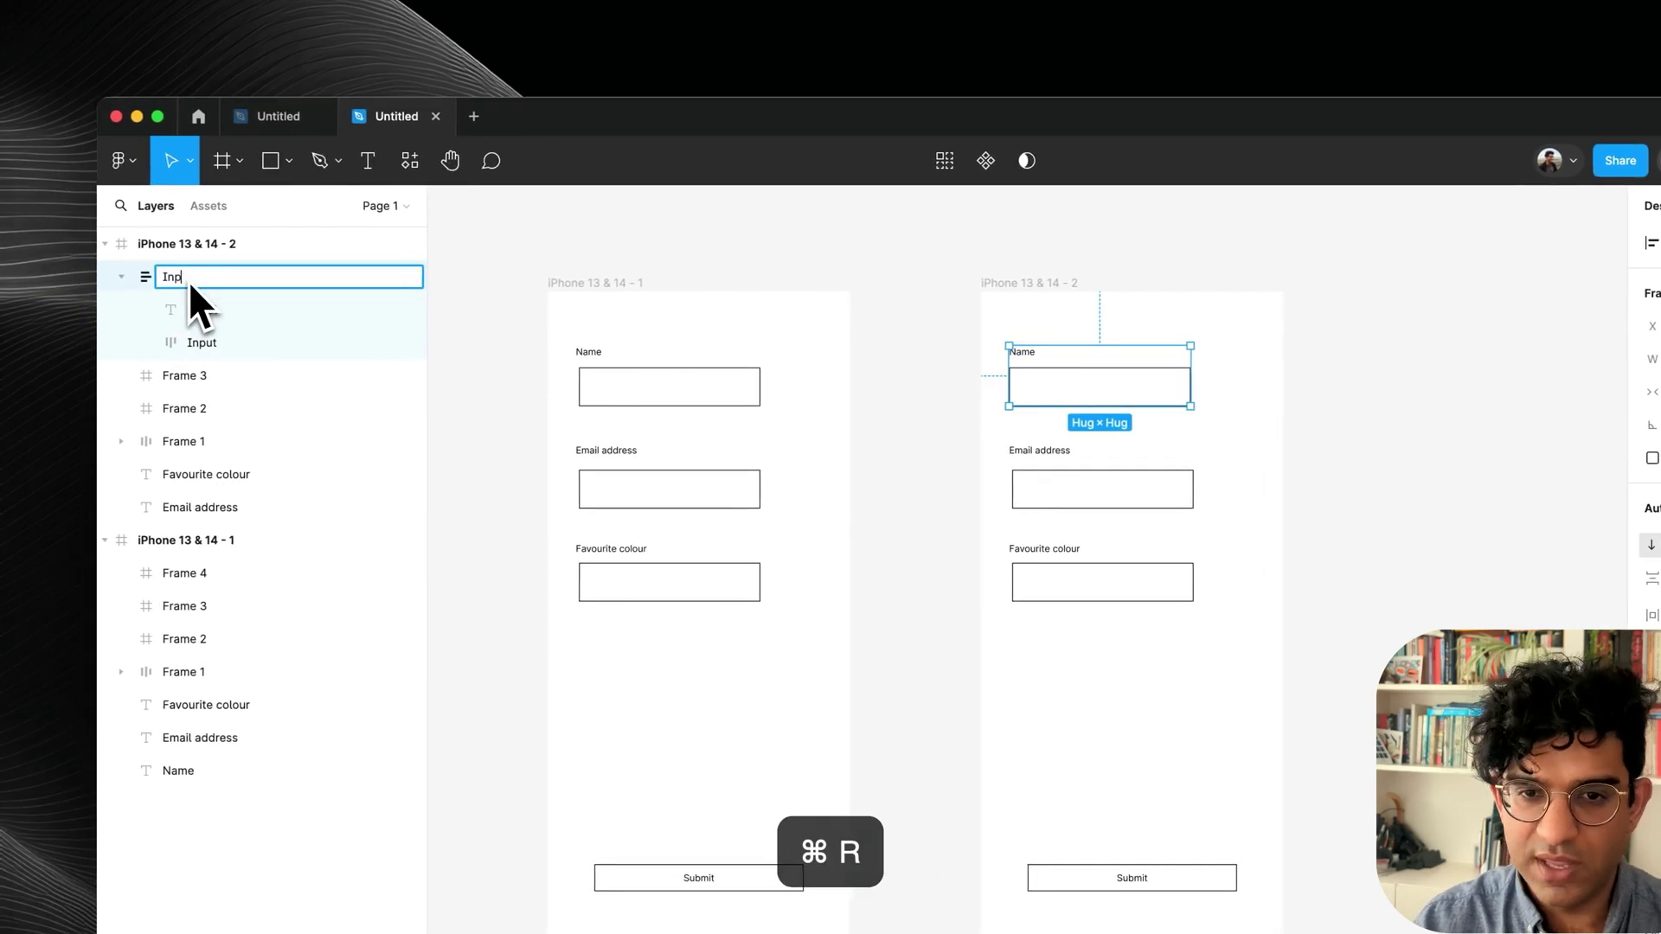
pyautogui.write('ut / Text')
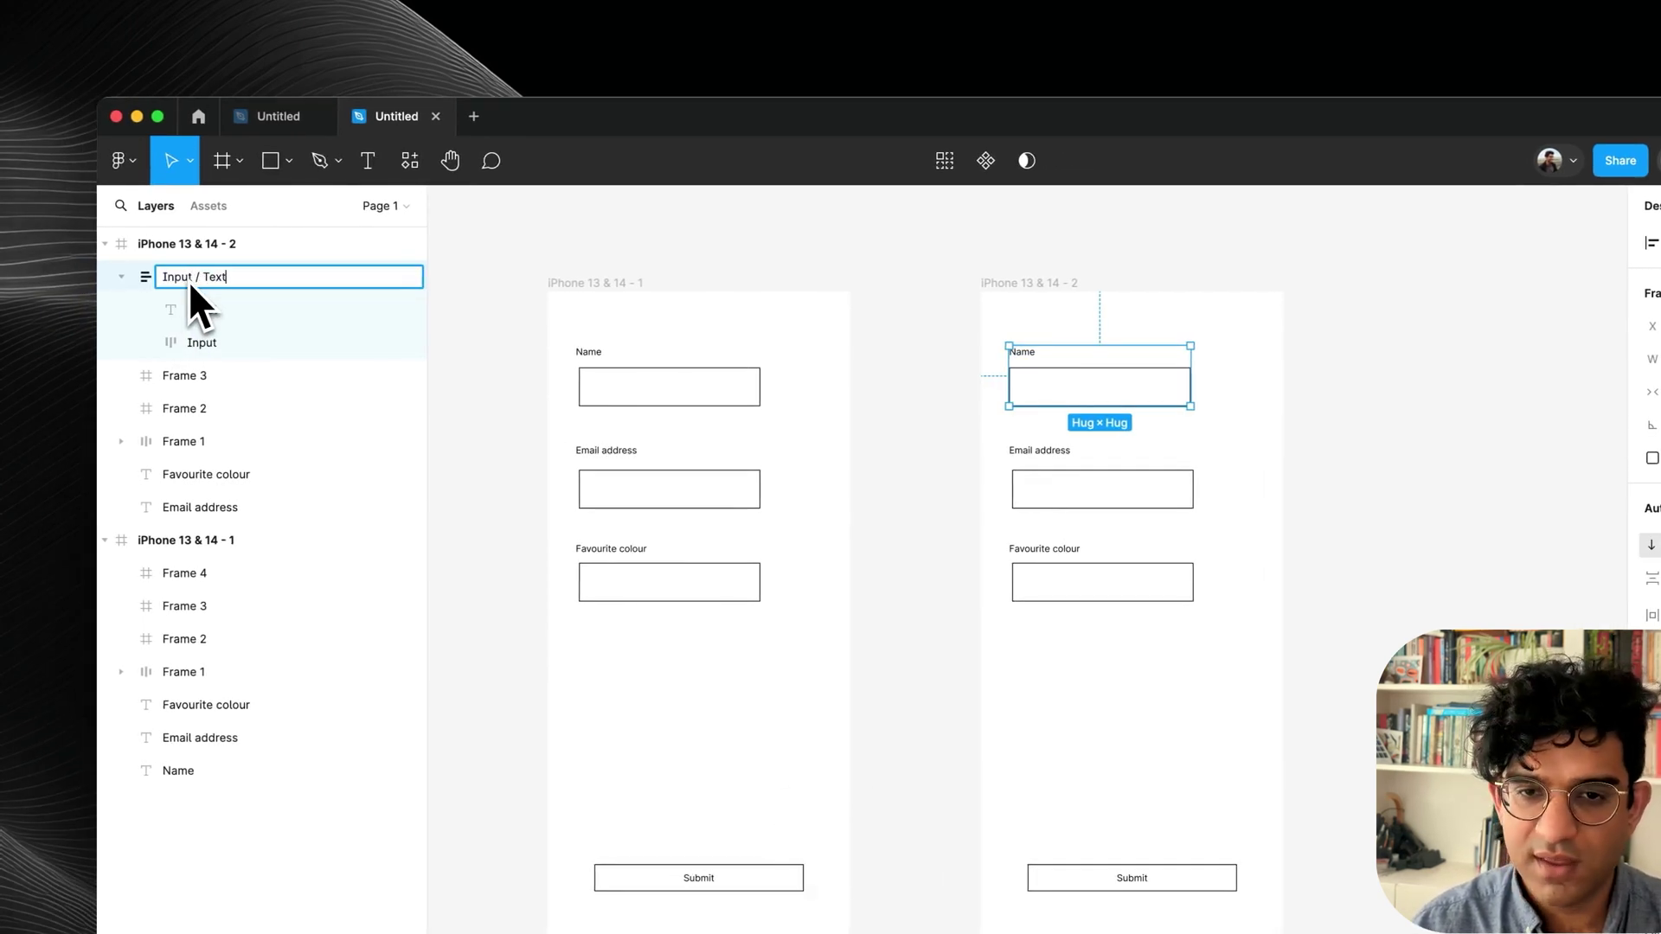
pyautogui.press('Return')
# Rename the inner box 'Input box', set its height to 40, and widen the group to about 306.
pyautogui.doubleClick(941, 373)
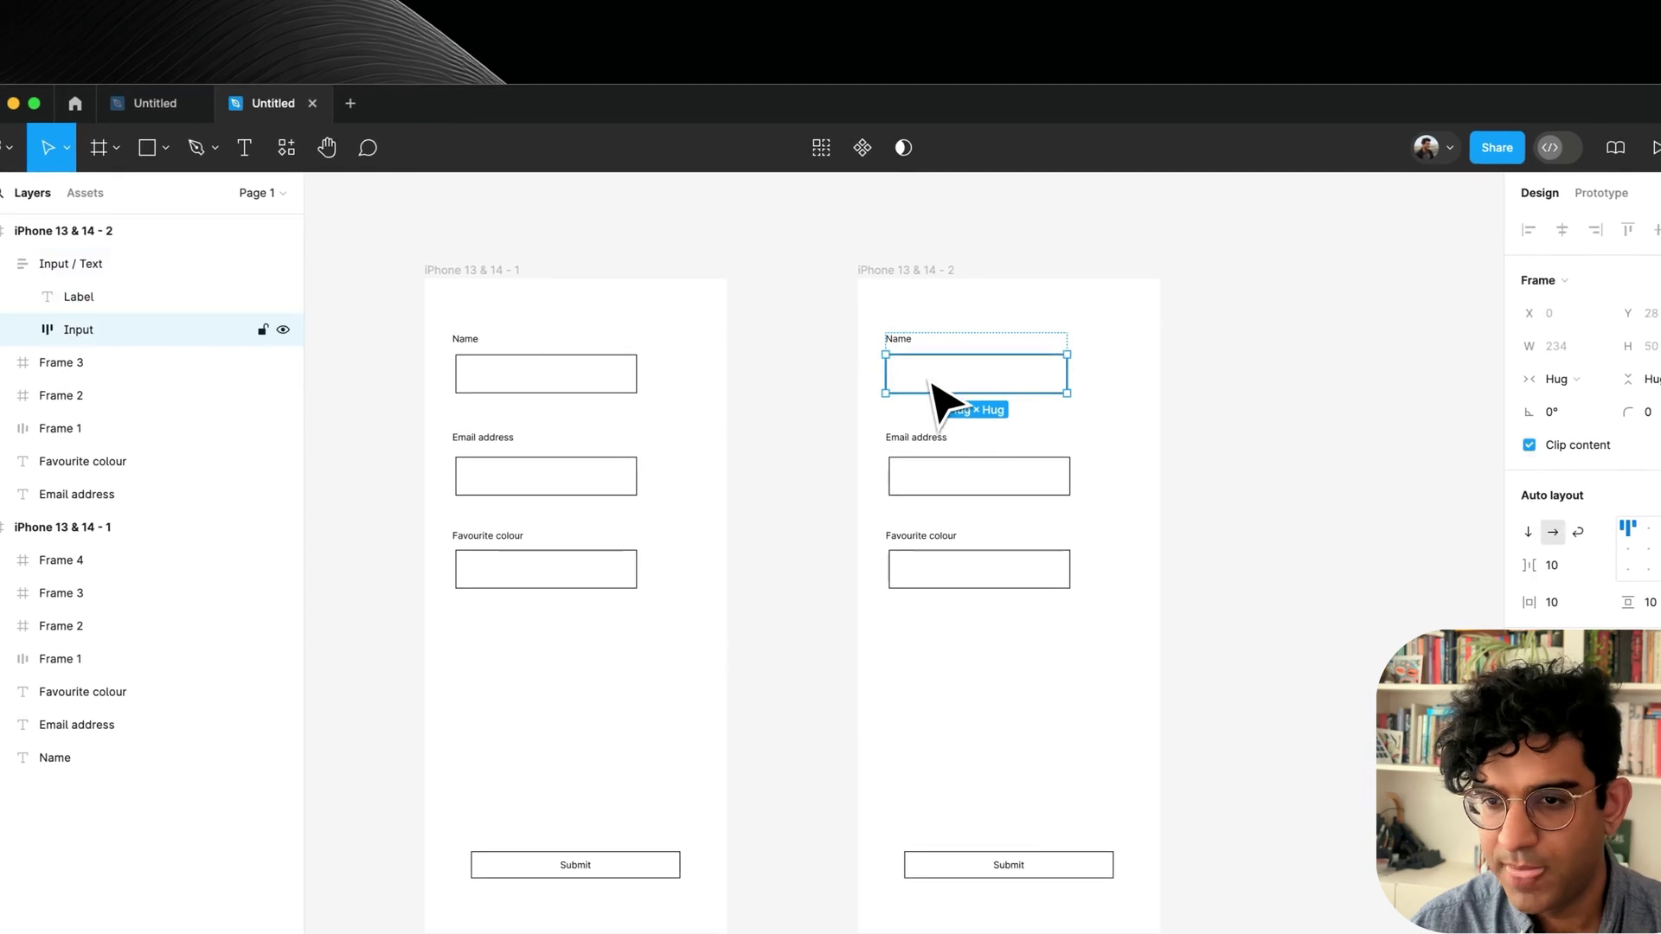
pyautogui.press('super+r')
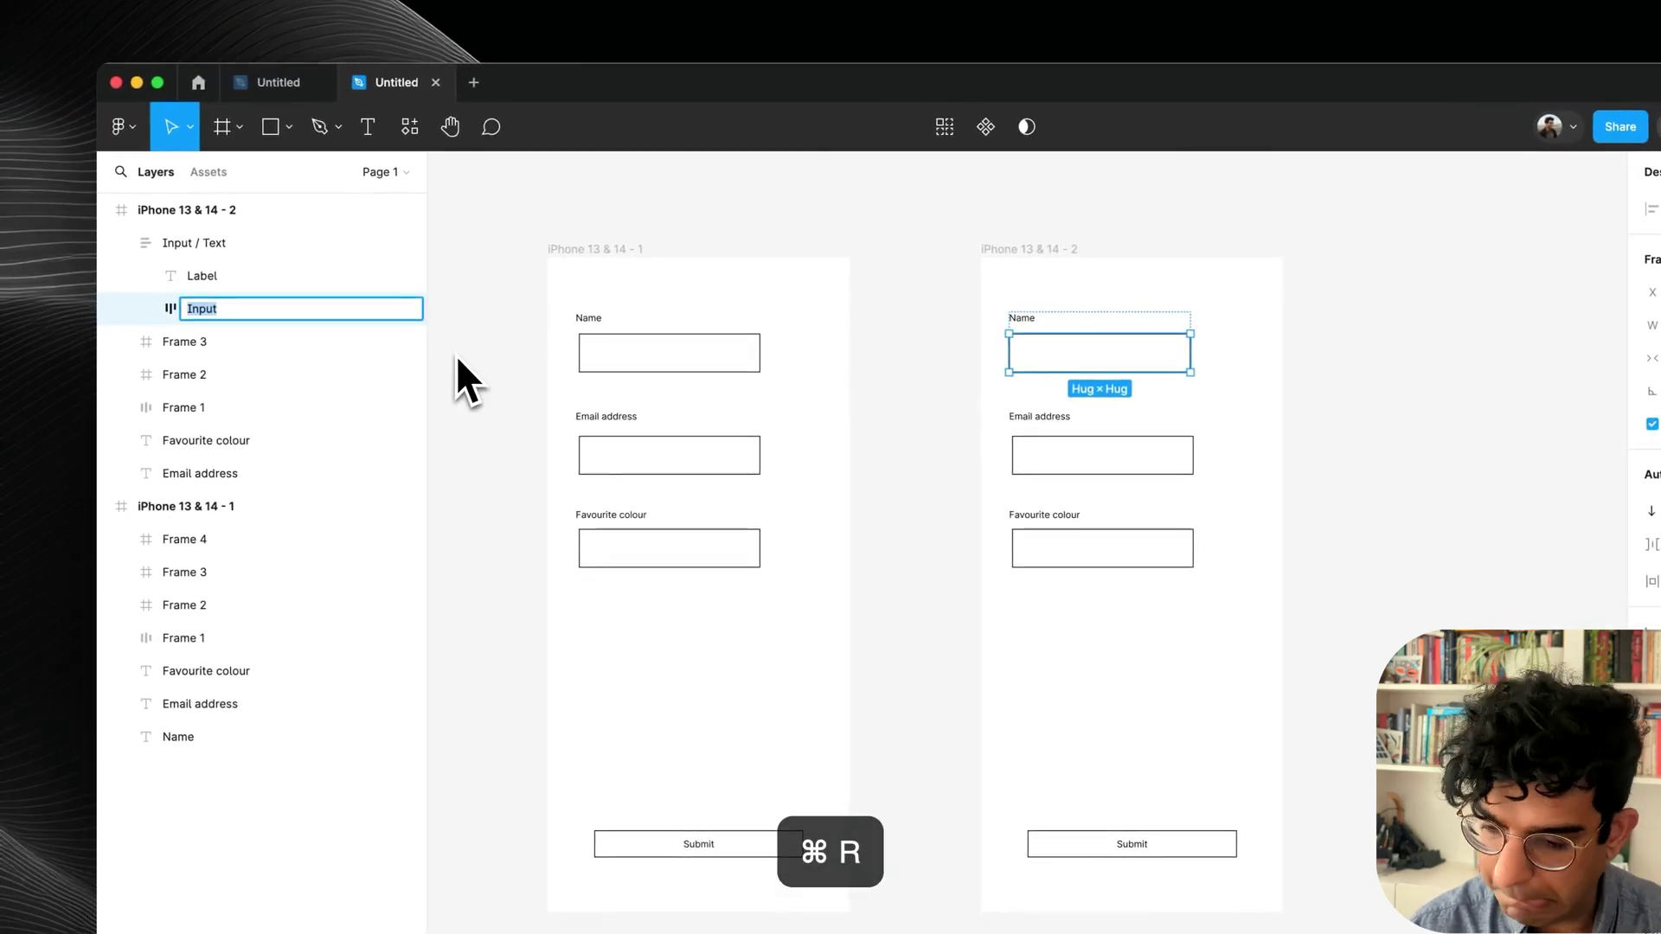
pyautogui.write('Input box')
pyautogui.press('Return')
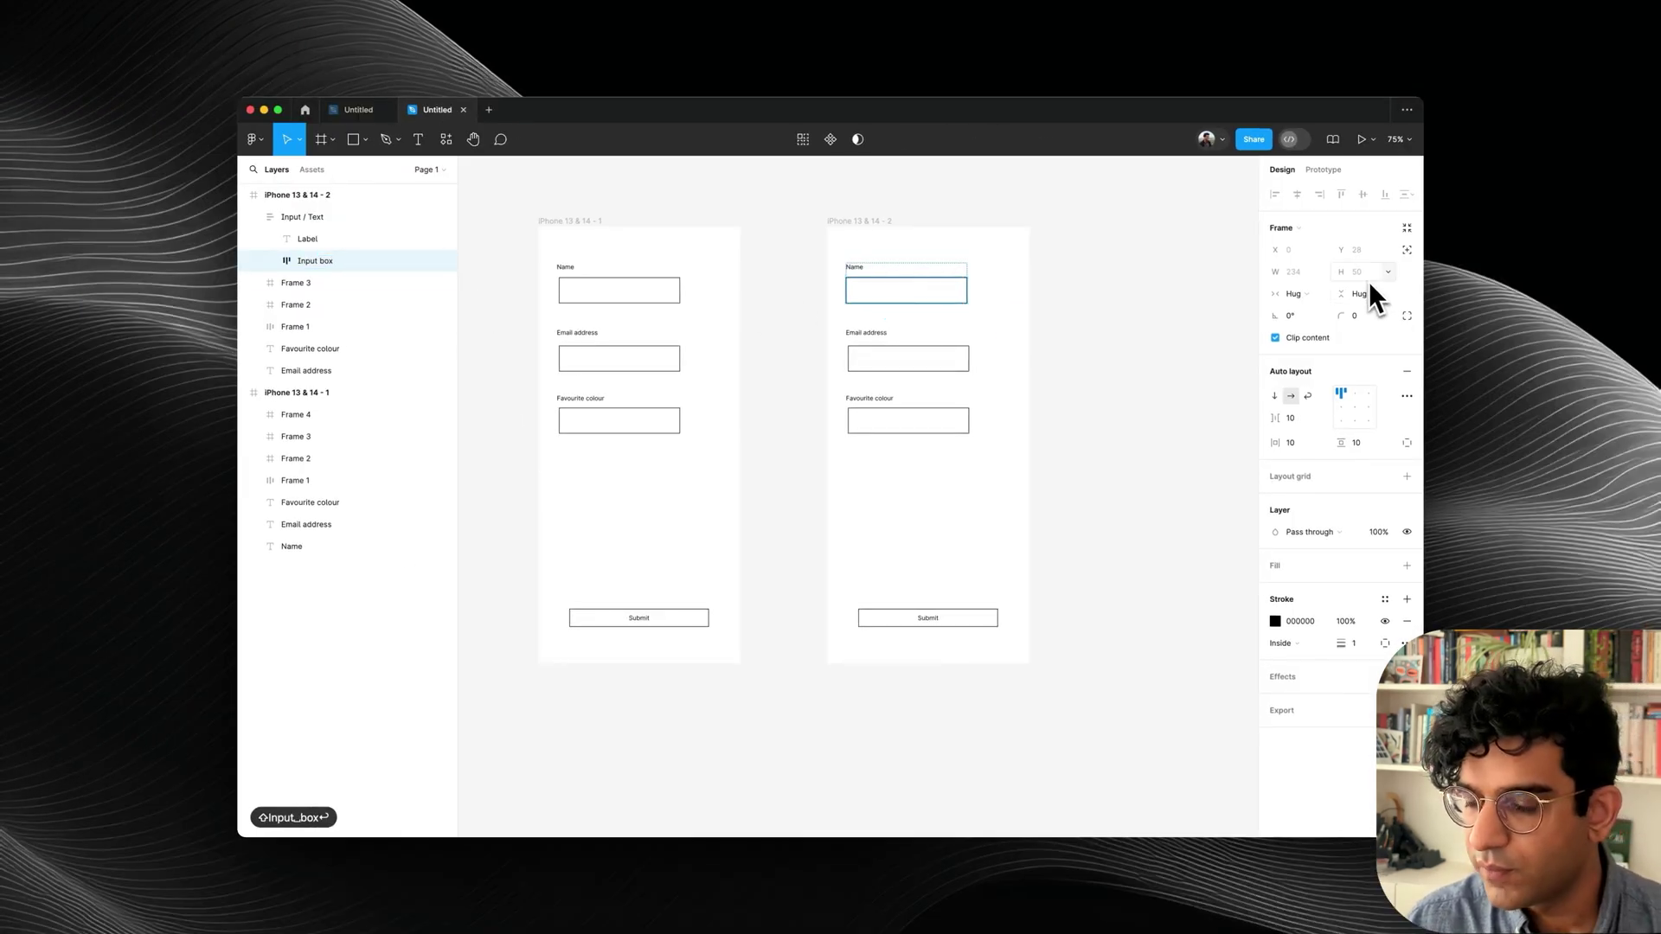
pyautogui.click(1366, 275)
pyautogui.write('40')
pyautogui.press('Return')
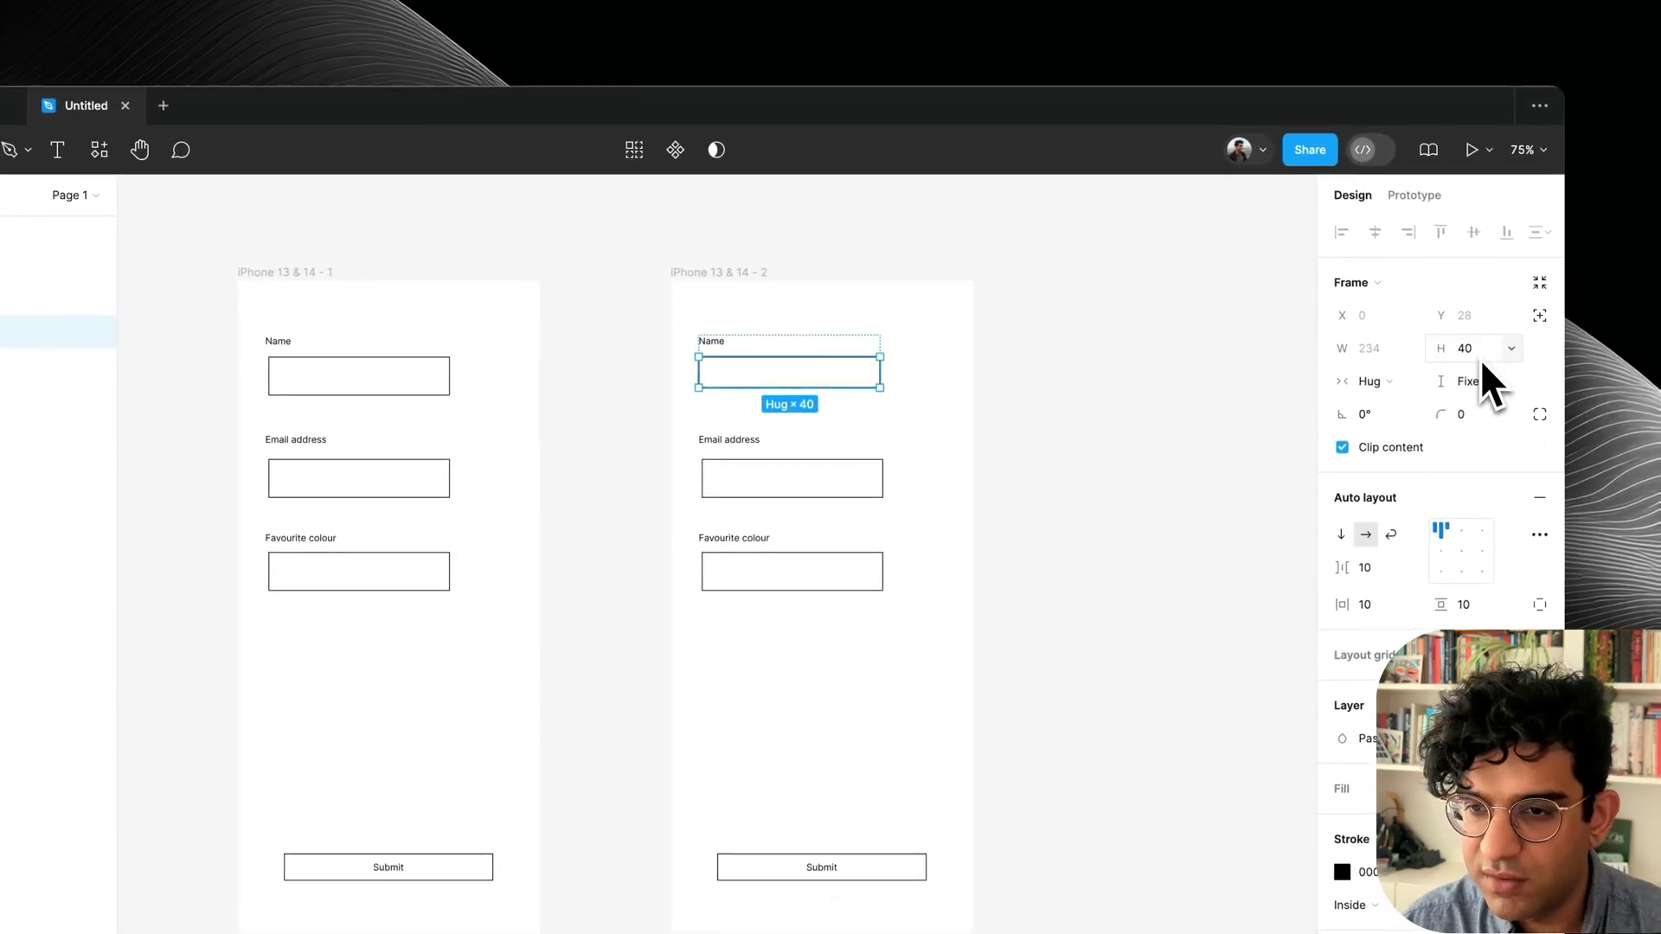
pyautogui.click(1373, 381)
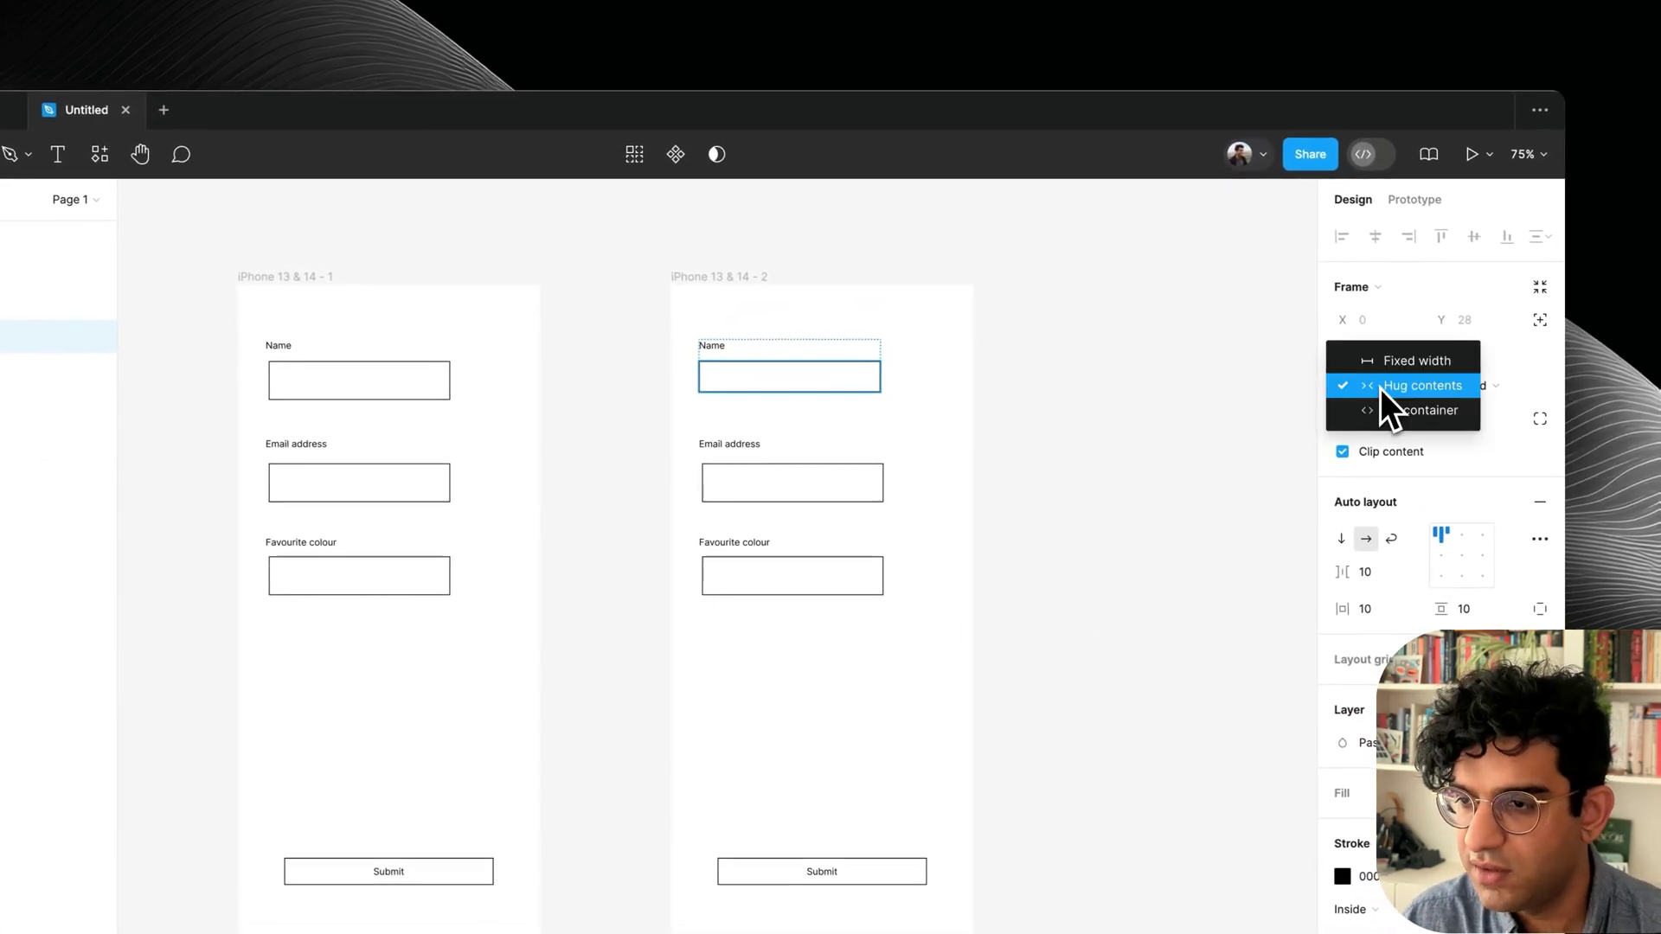
pyautogui.hotkey('shift', 'Return')
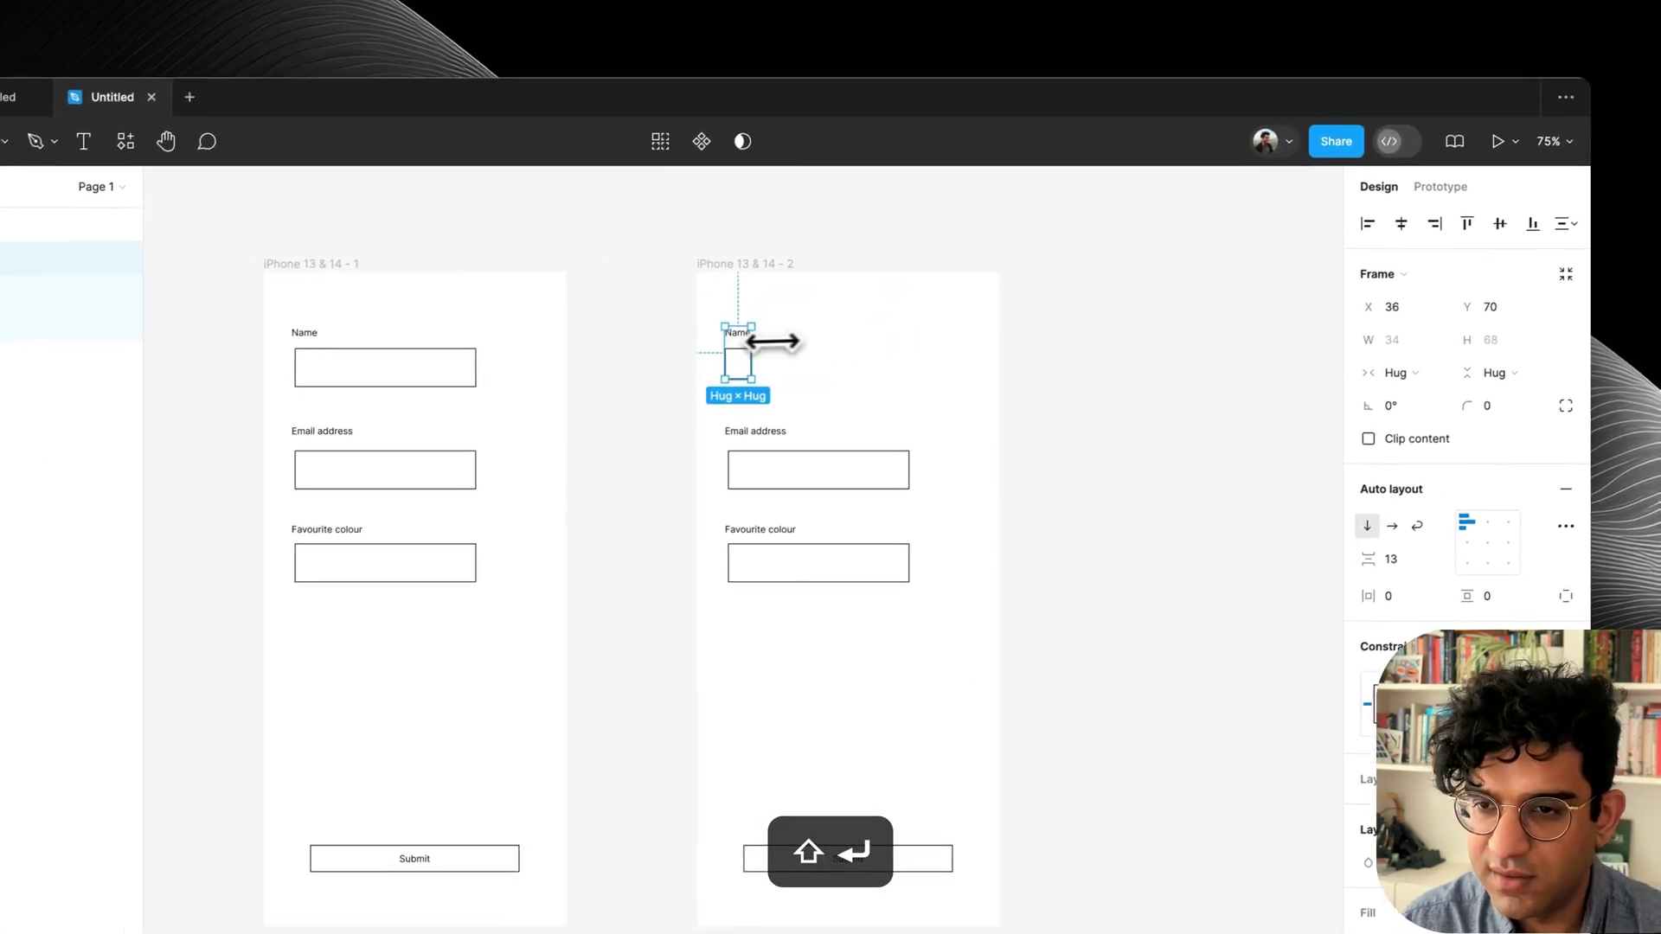
pyautogui.moveTo(726, 391); pyautogui.dragTo(940, 396)
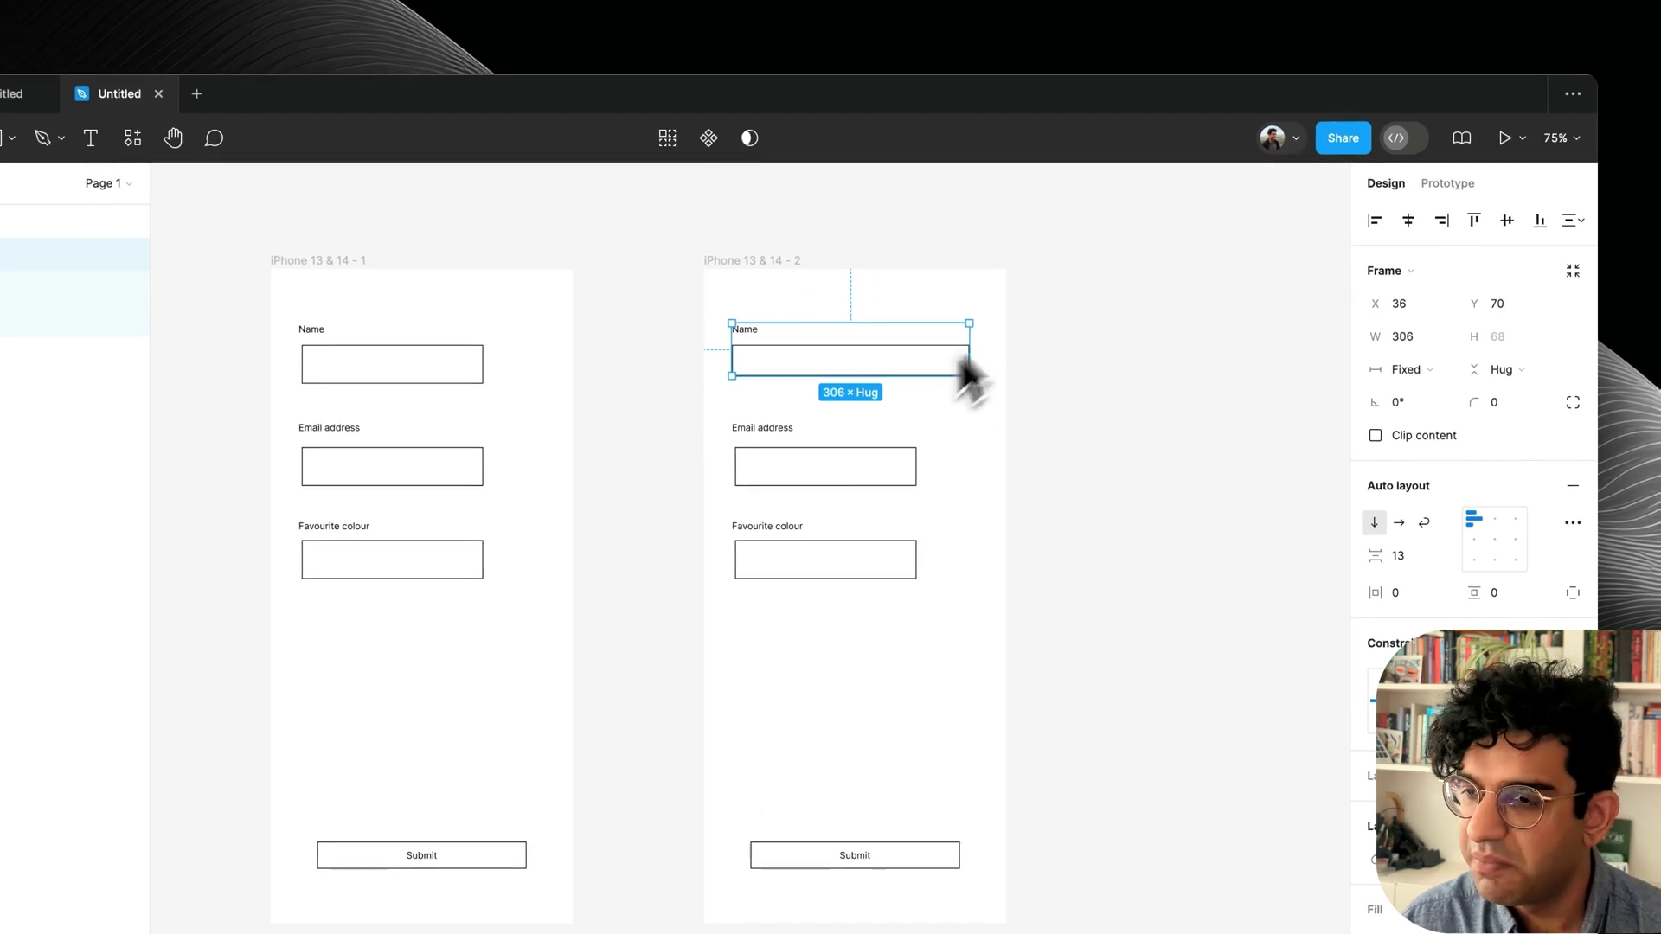
# Add a columns layout grid with a 20 margin to the second iPhone frame.
pyautogui.click(752, 261)
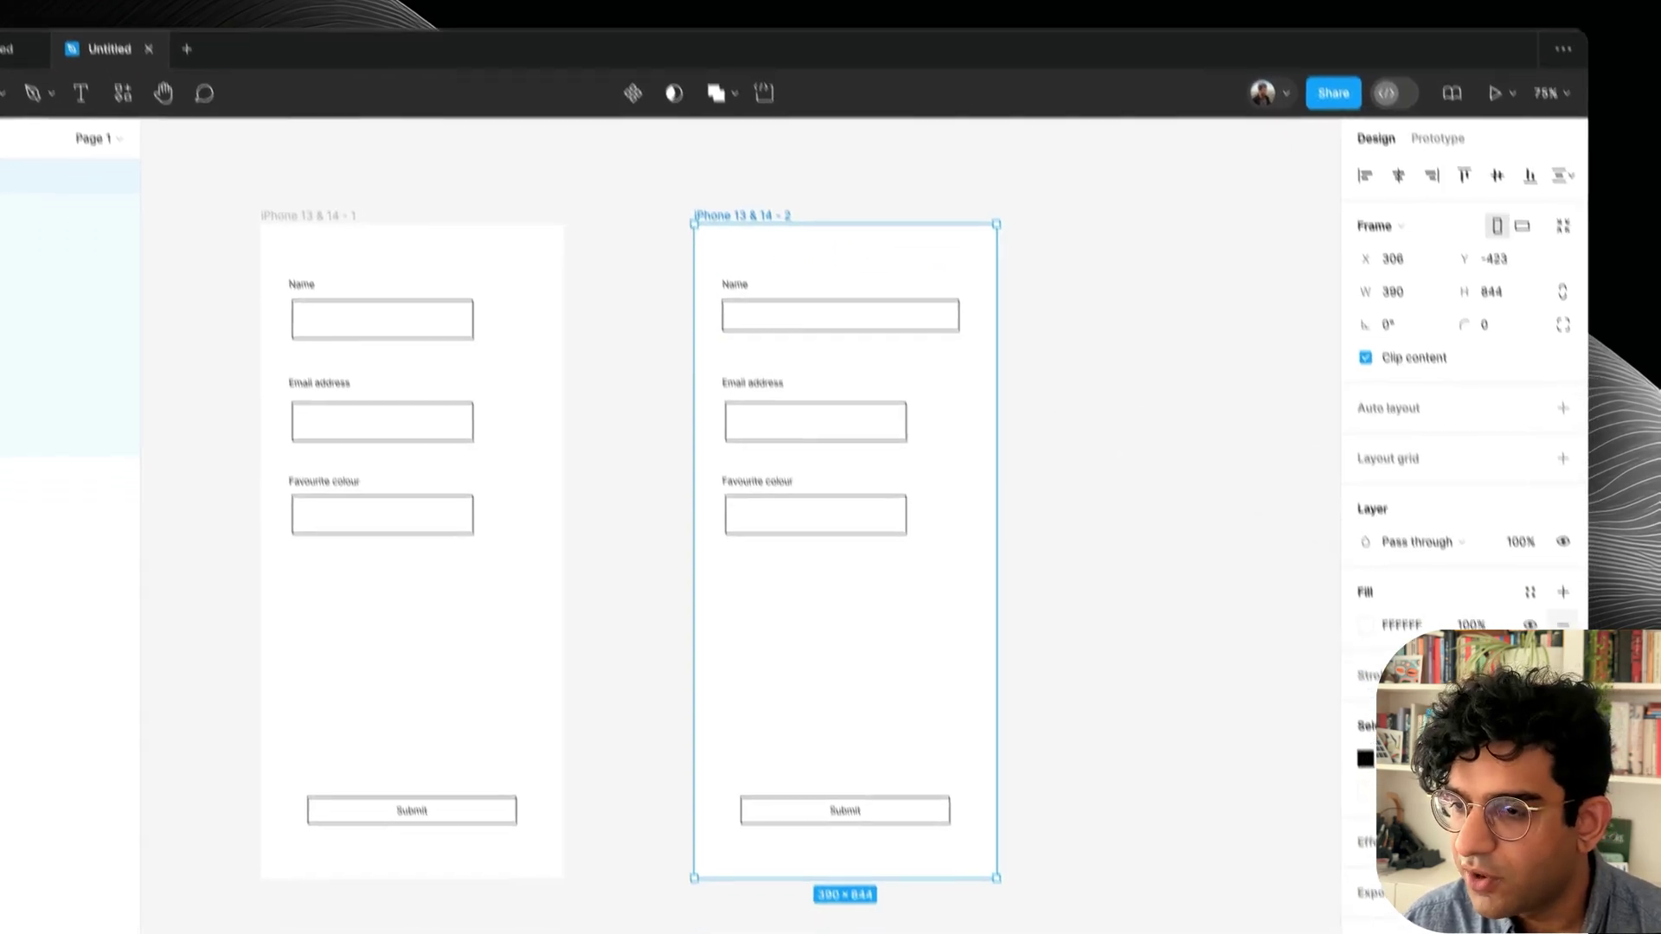
pyautogui.click(1412, 403)
pyautogui.click(1345, 431)
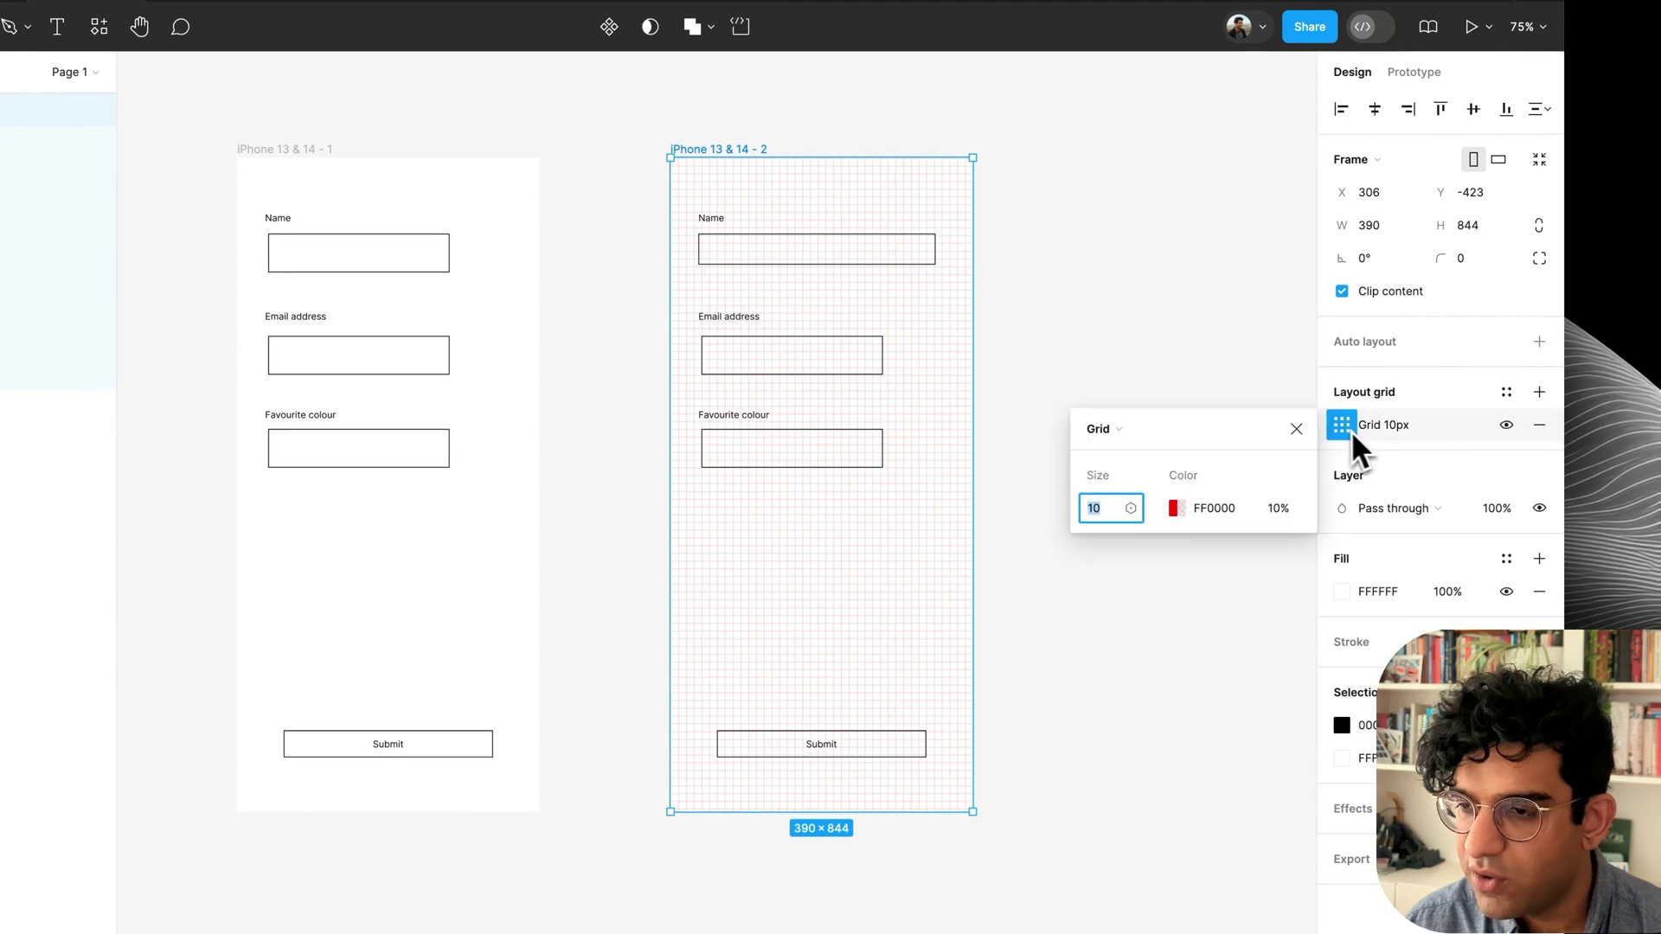
pyautogui.click(1124, 429)
pyautogui.click(1120, 459)
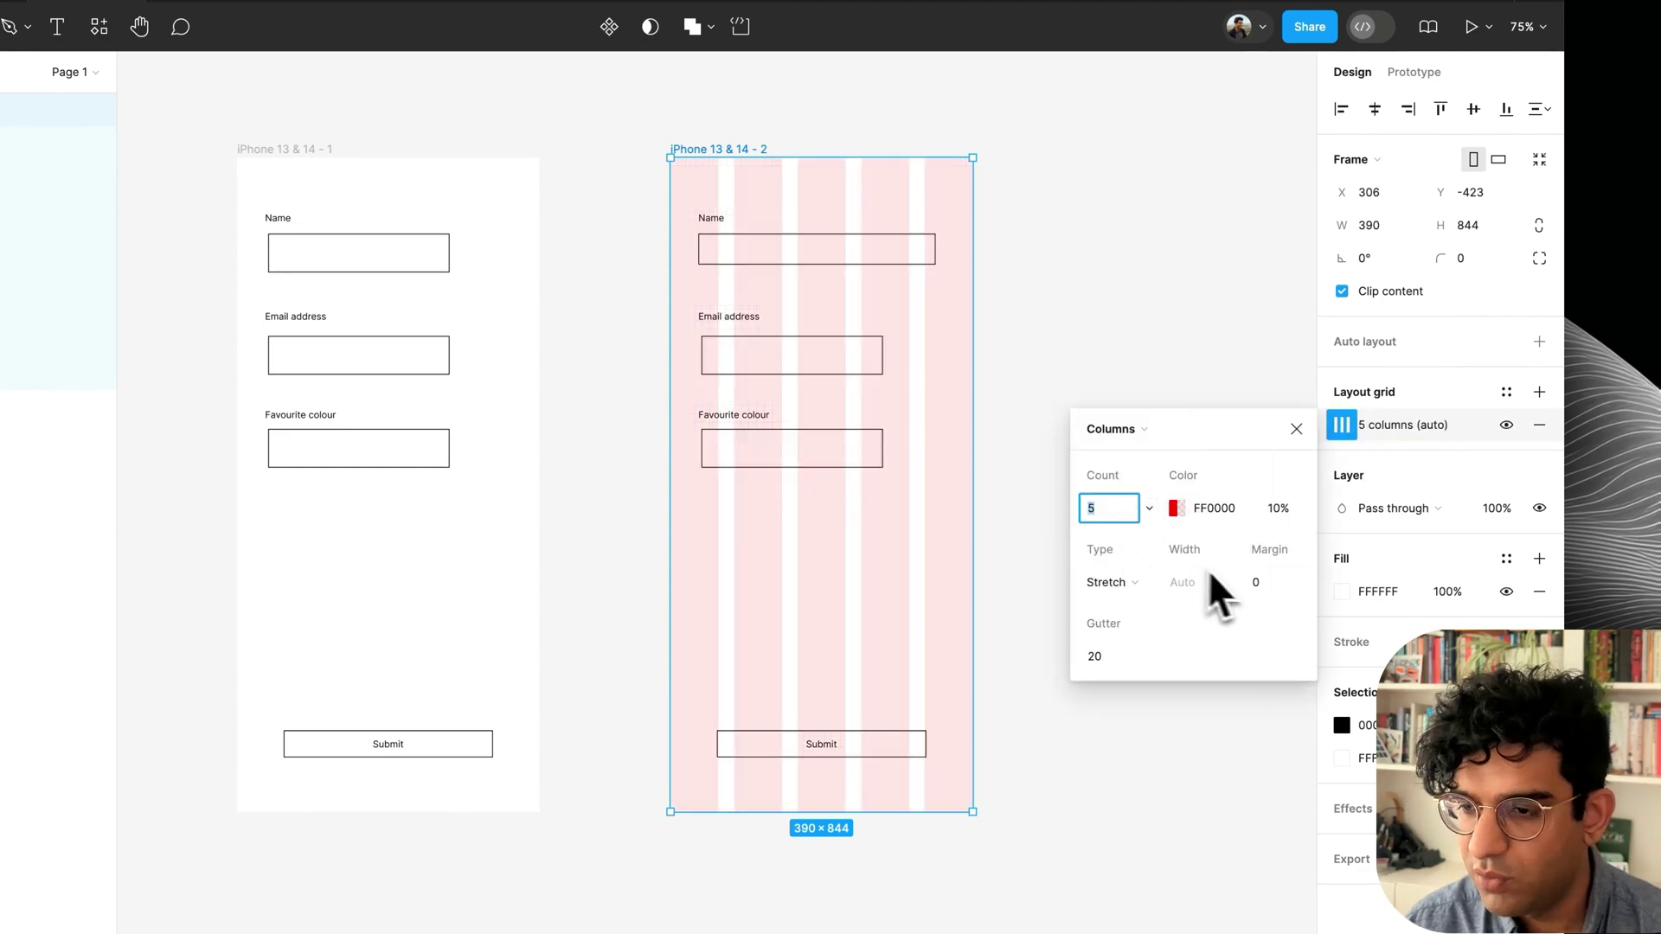
pyautogui.click(1276, 586)
pyautogui.write('20')
pyautogui.press('Return')
pyautogui.click(1079, 359)
# Set the Name label font size to 17 and adjust the input box's resizing to fill the width.
pyautogui.click(864, 255)
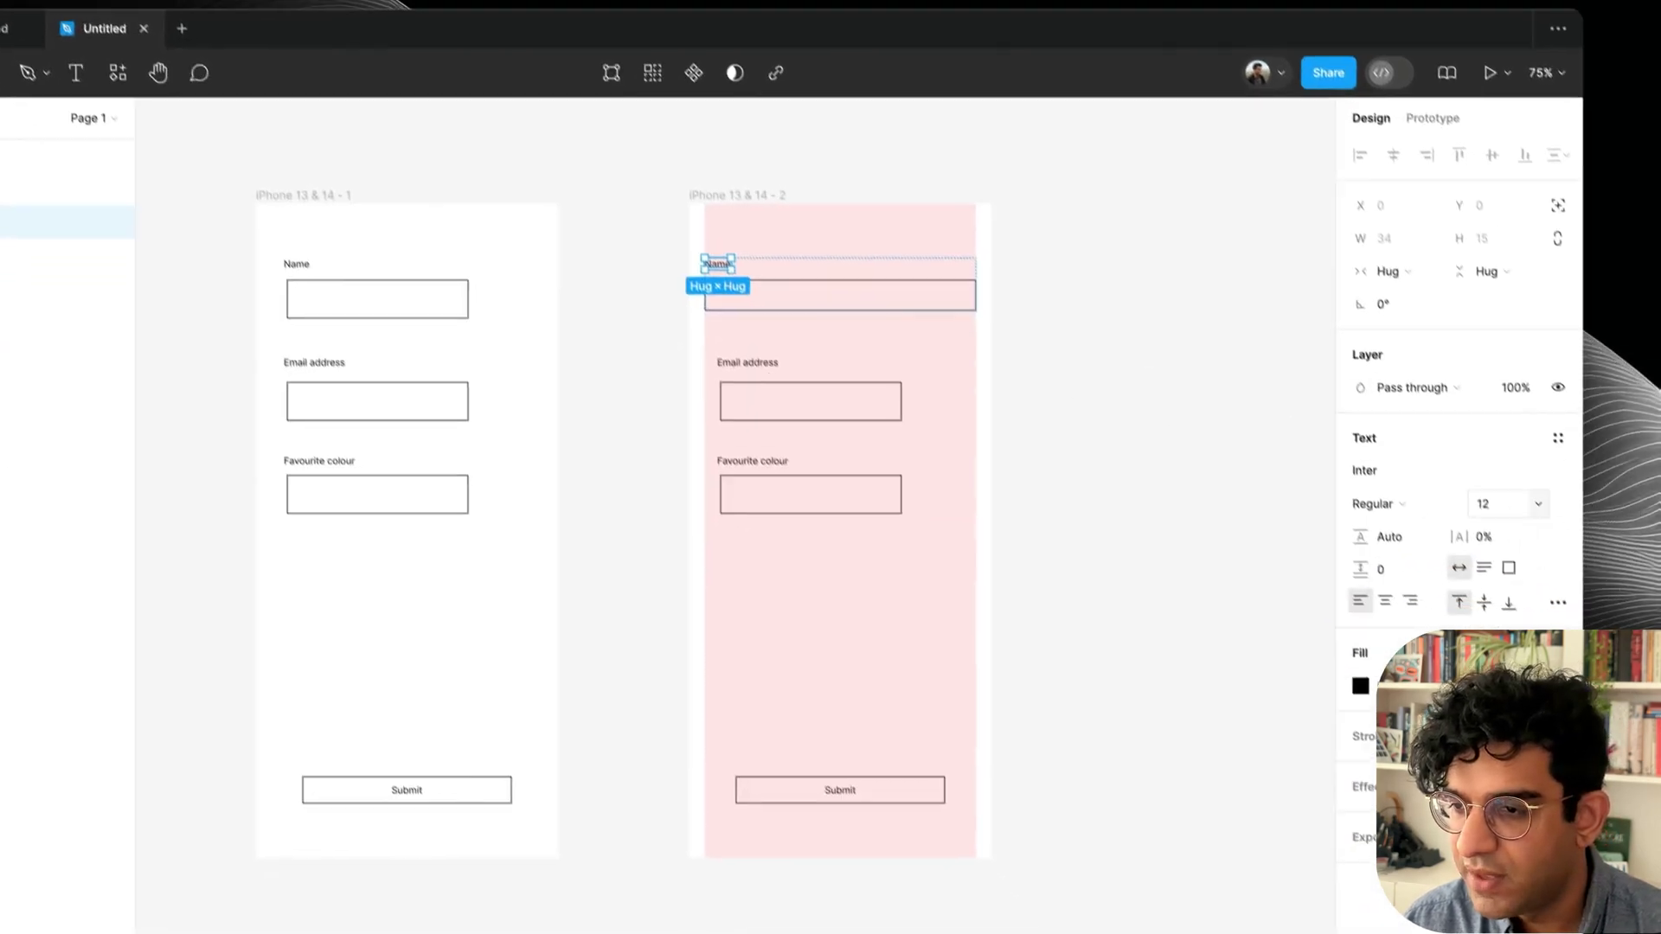
pyautogui.click(1544, 585)
pyautogui.press('Up')
pyautogui.press('Up')
pyautogui.press('Up')
pyautogui.press('Up')
pyautogui.press('Up')
pyautogui.click(1248, 453)
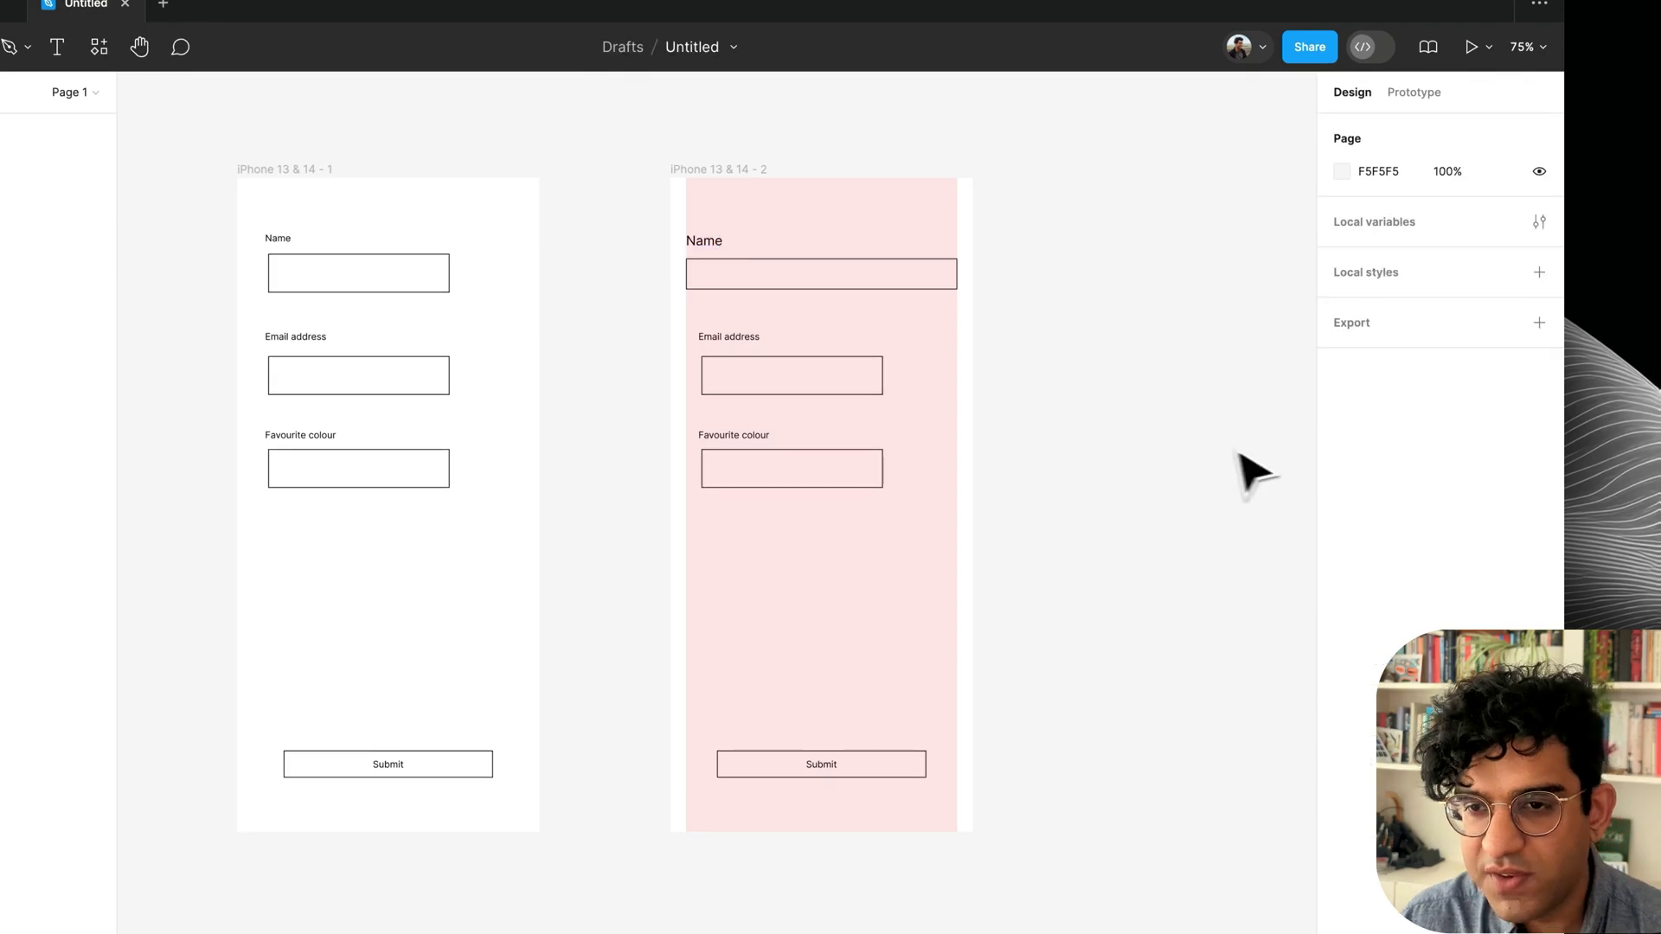
pyautogui.scroll(5, 899, 337)
pyautogui.click(821, 250)
pyautogui.click(1459, 277)
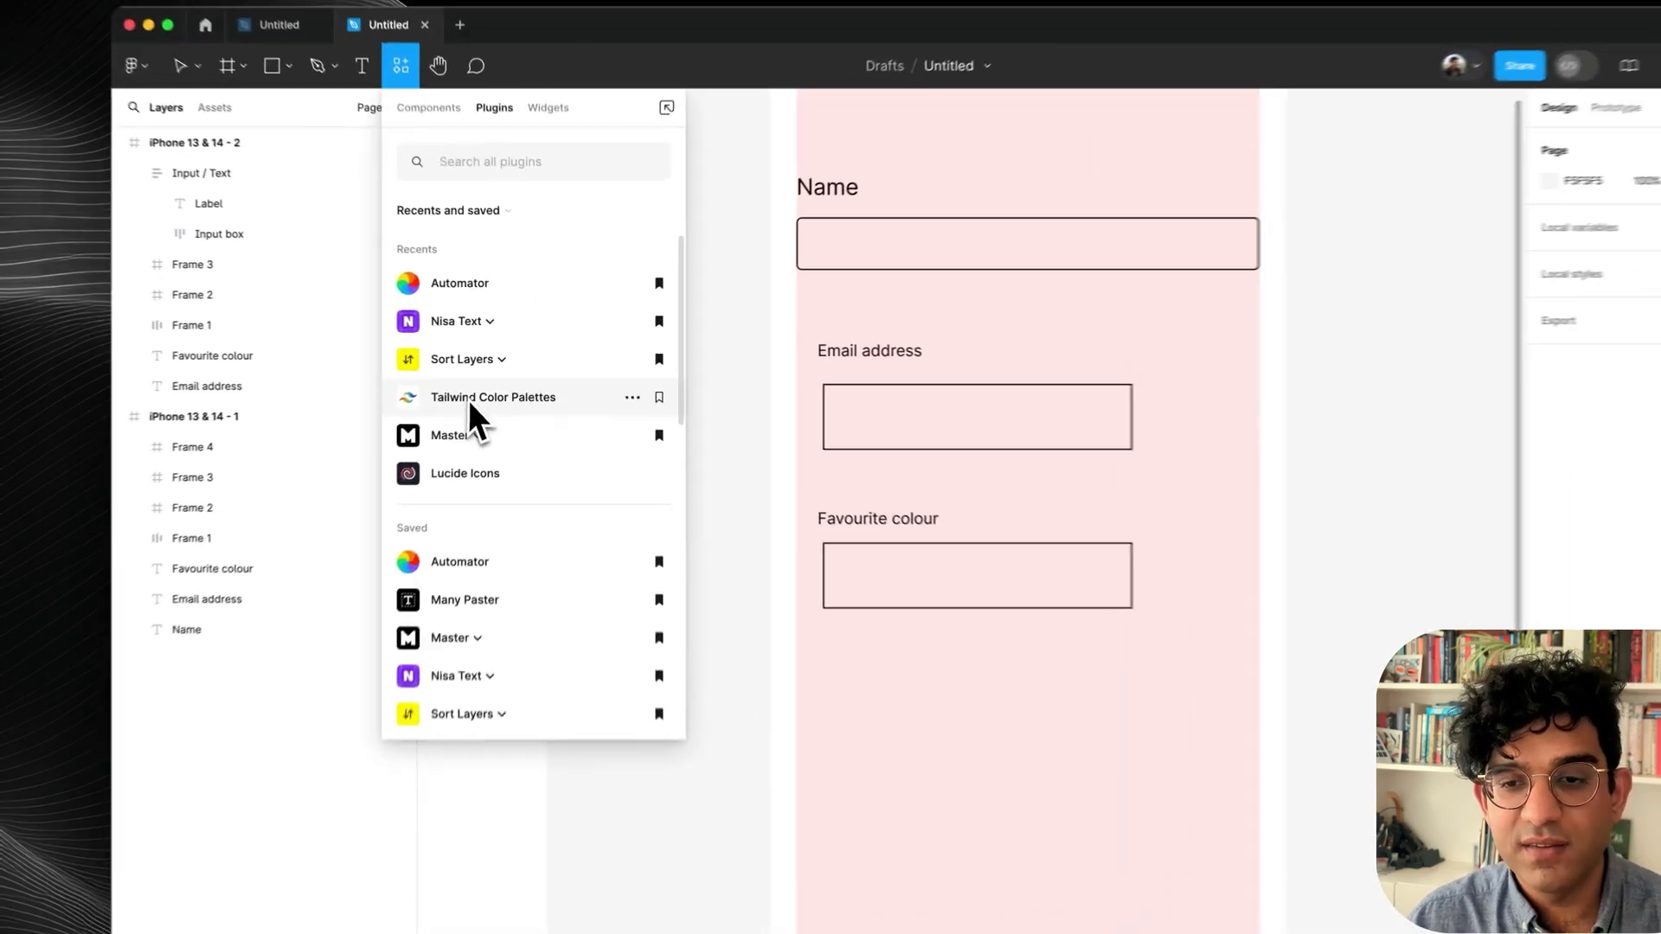
# Import the Tailwind CSS v3.3.2 palette as local colour styles with the Tailwind Color Palettes plugin.
pyautogui.press('Escape')
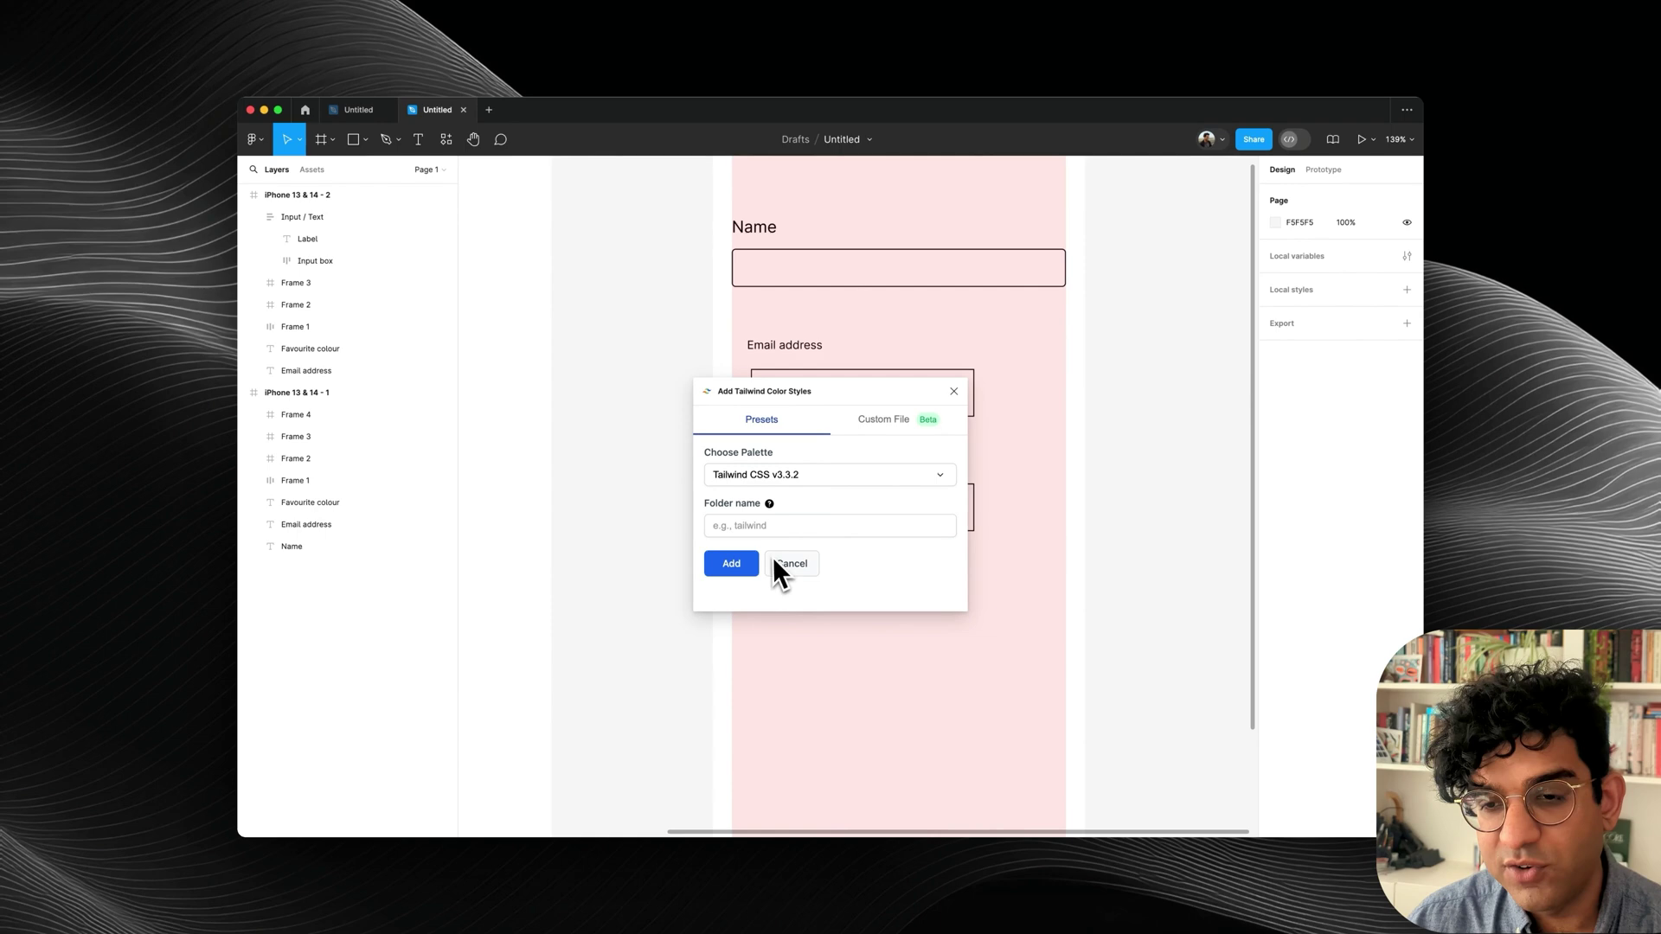
pyautogui.click(749, 563)
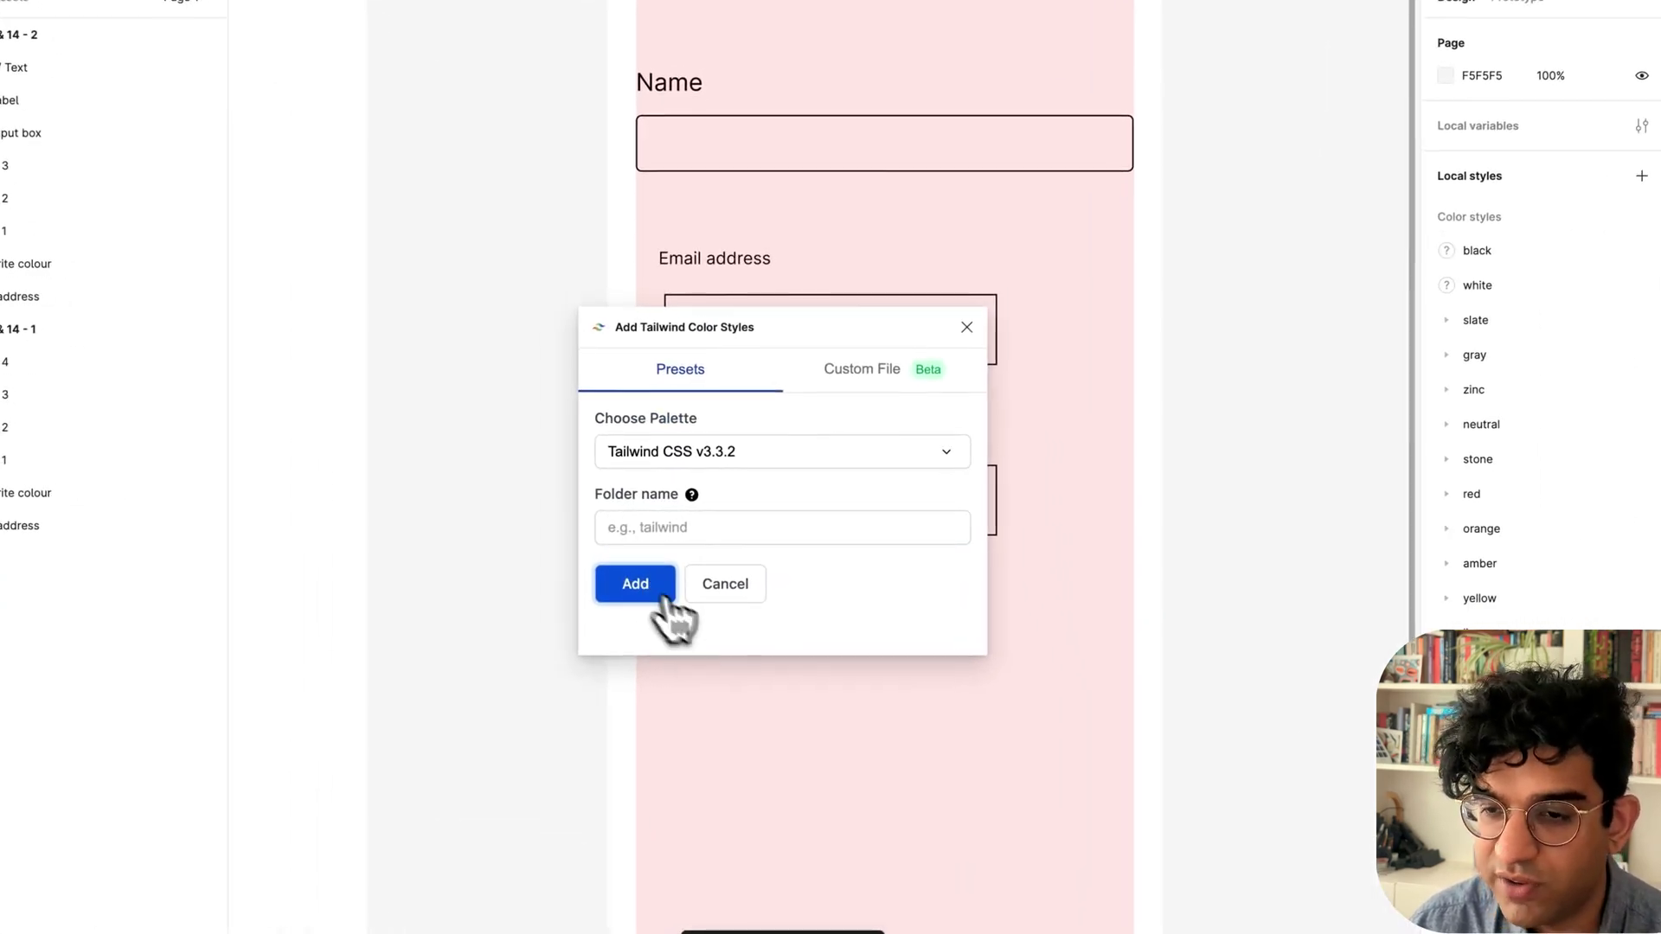
pyautogui.click(966, 327)
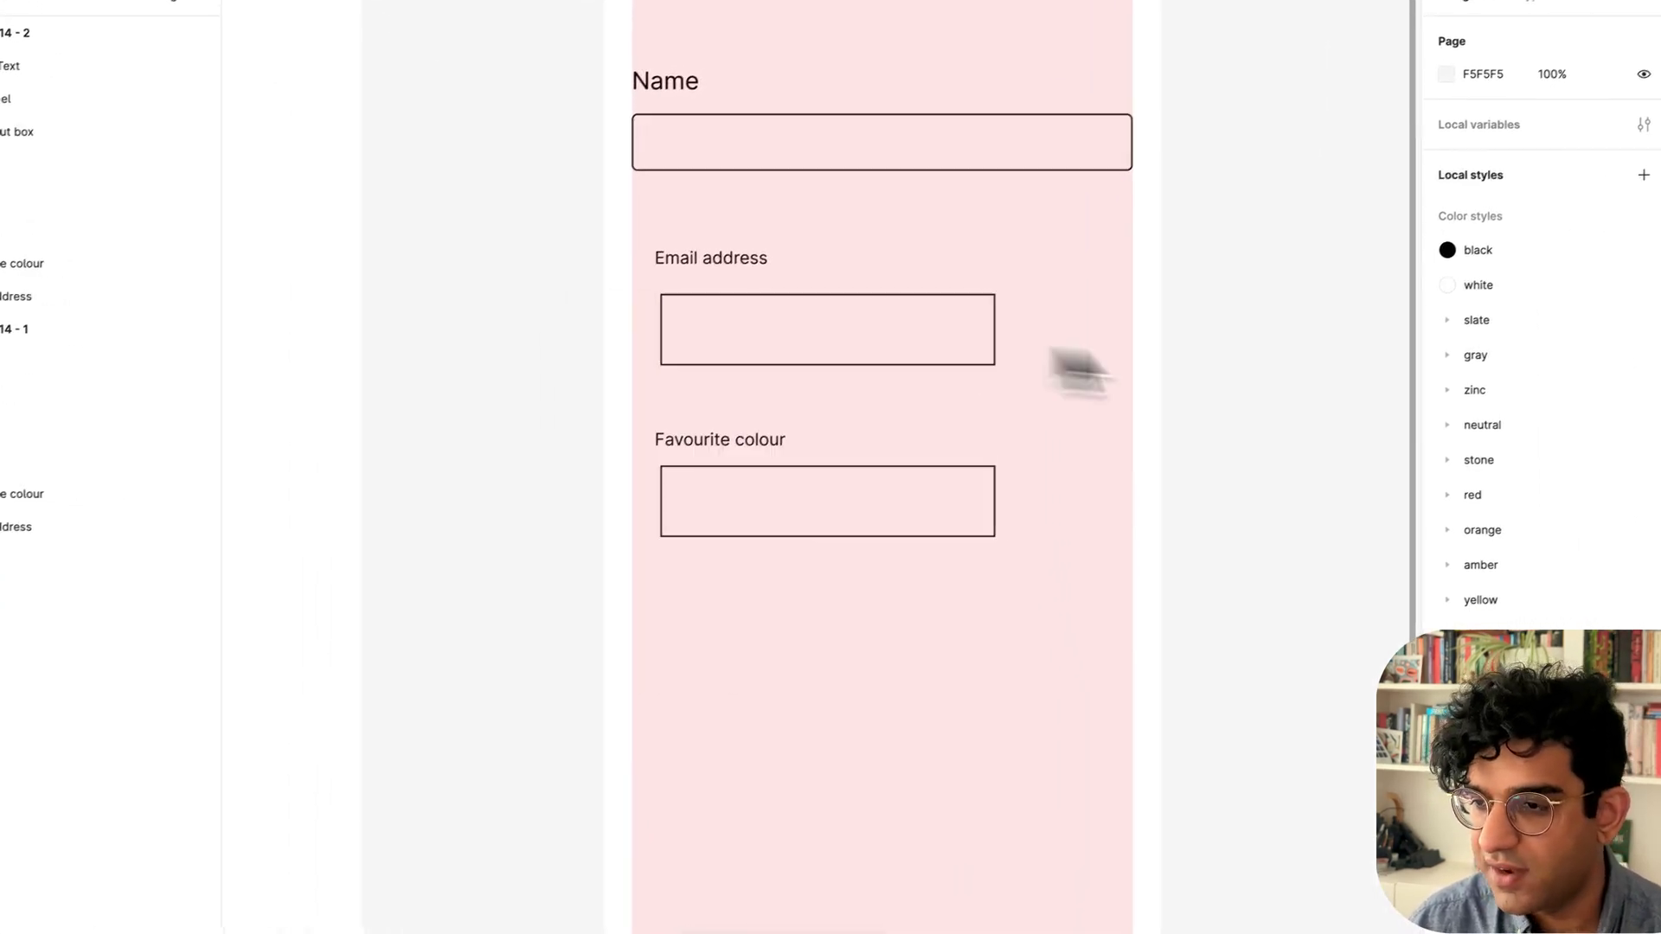
pyautogui.scroll(-3, 1601, 527)
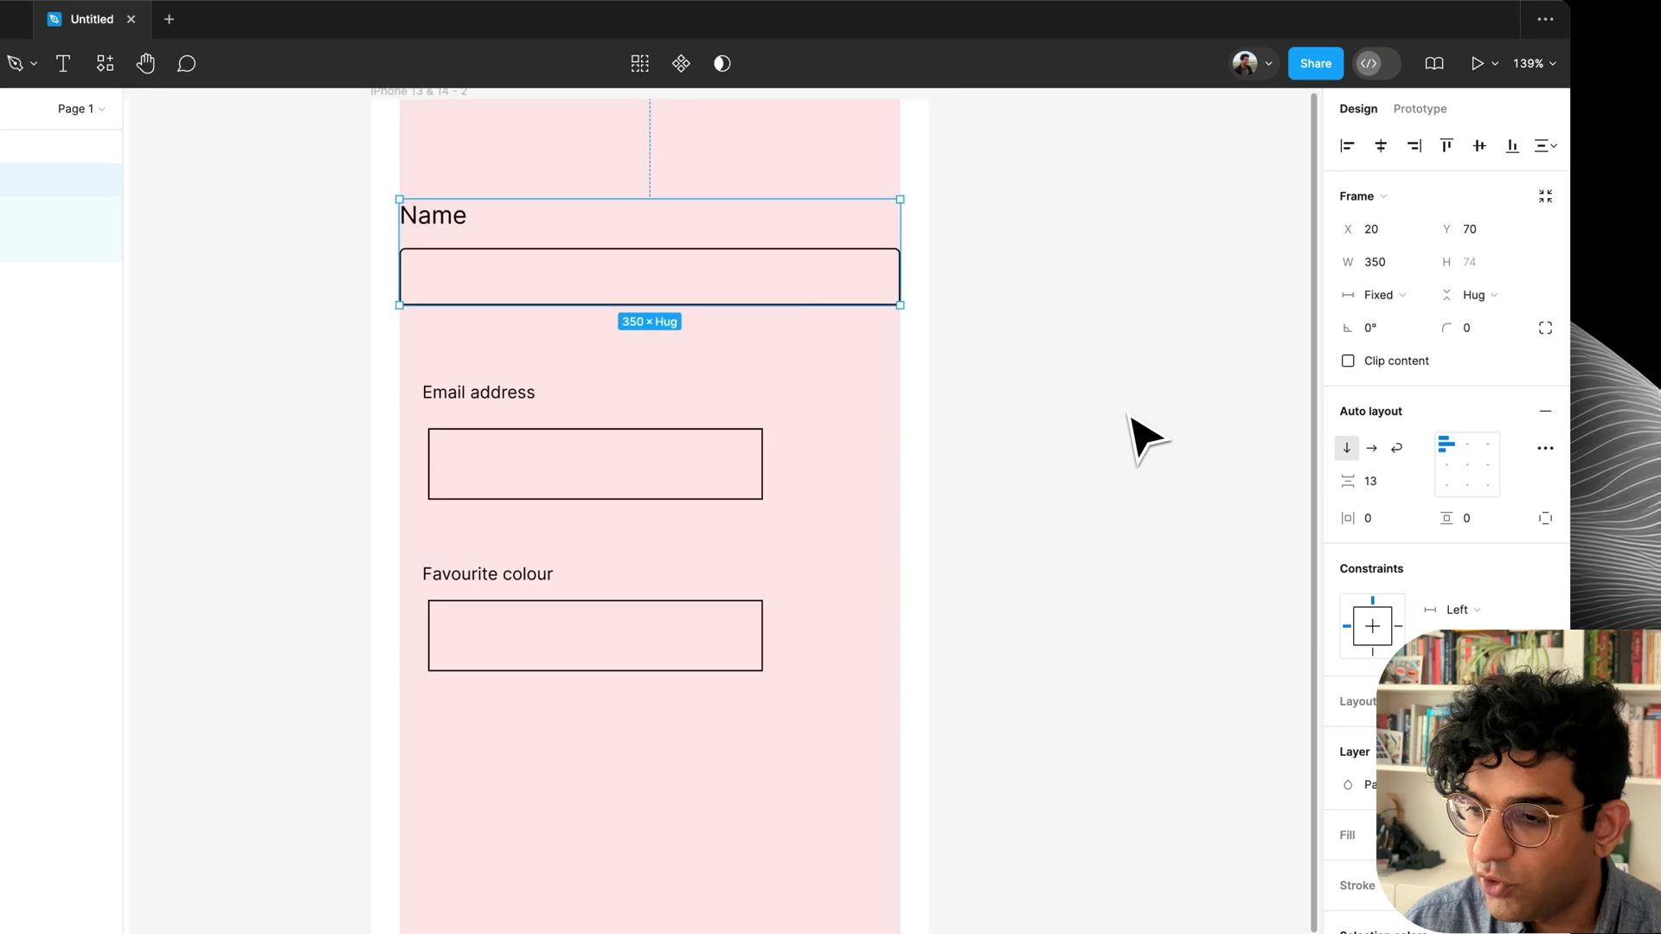
pyautogui.hscroll(1, 1128, 416)
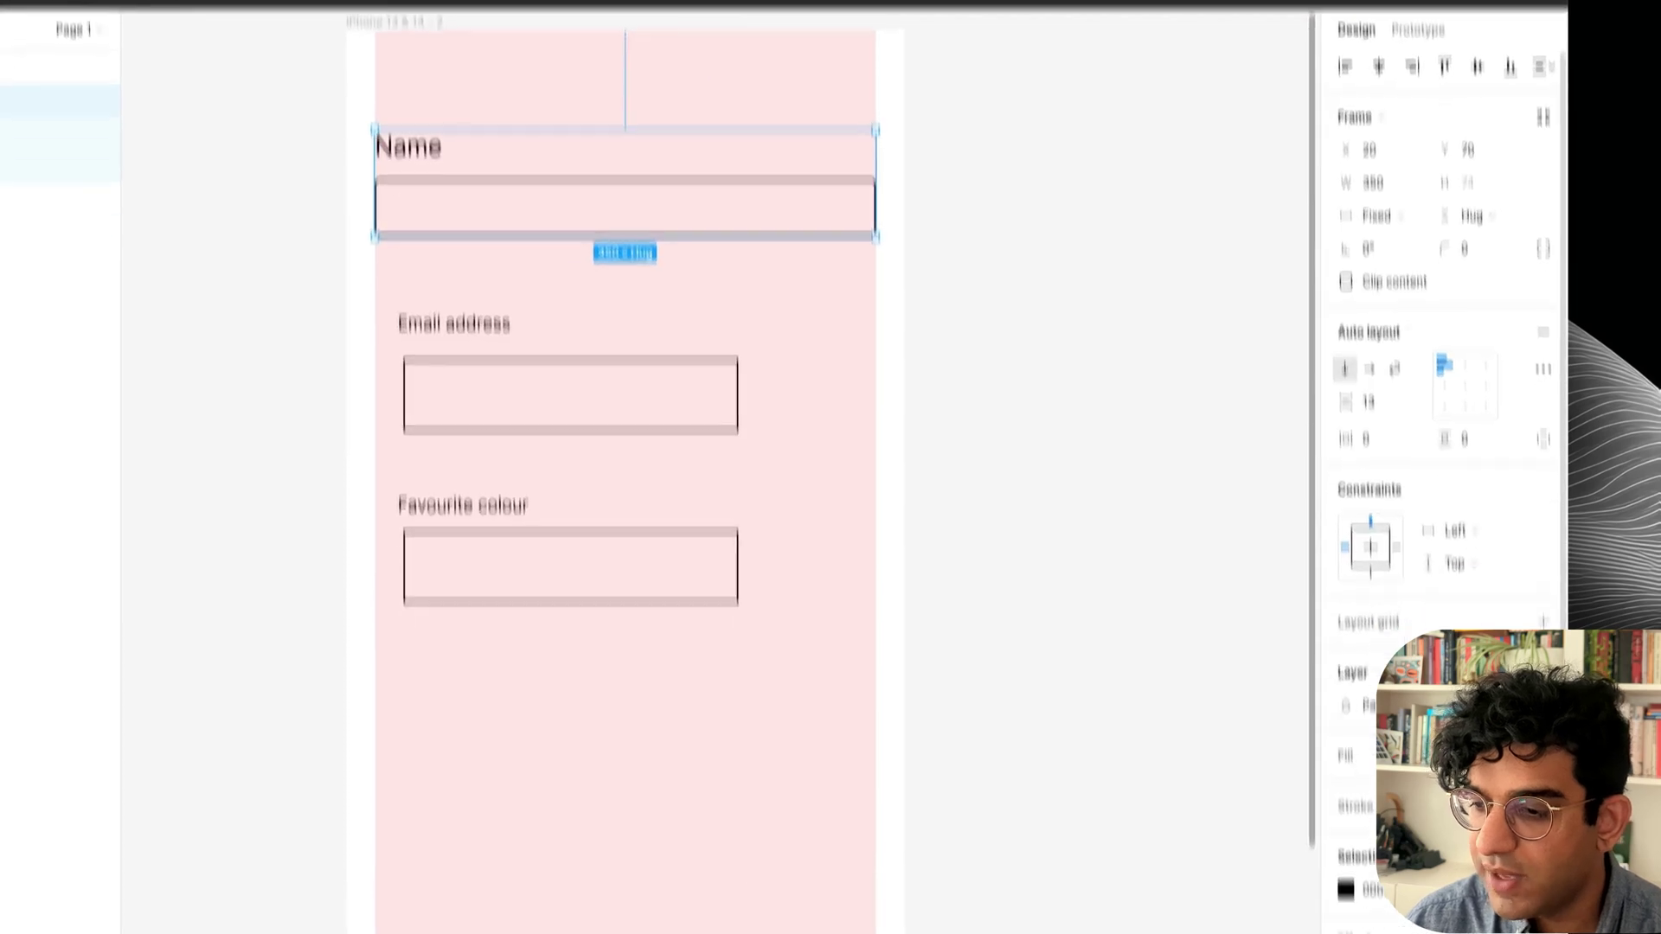
# Apply the slate/800 library colour to the Name field.
pyautogui.click(1506, 724)
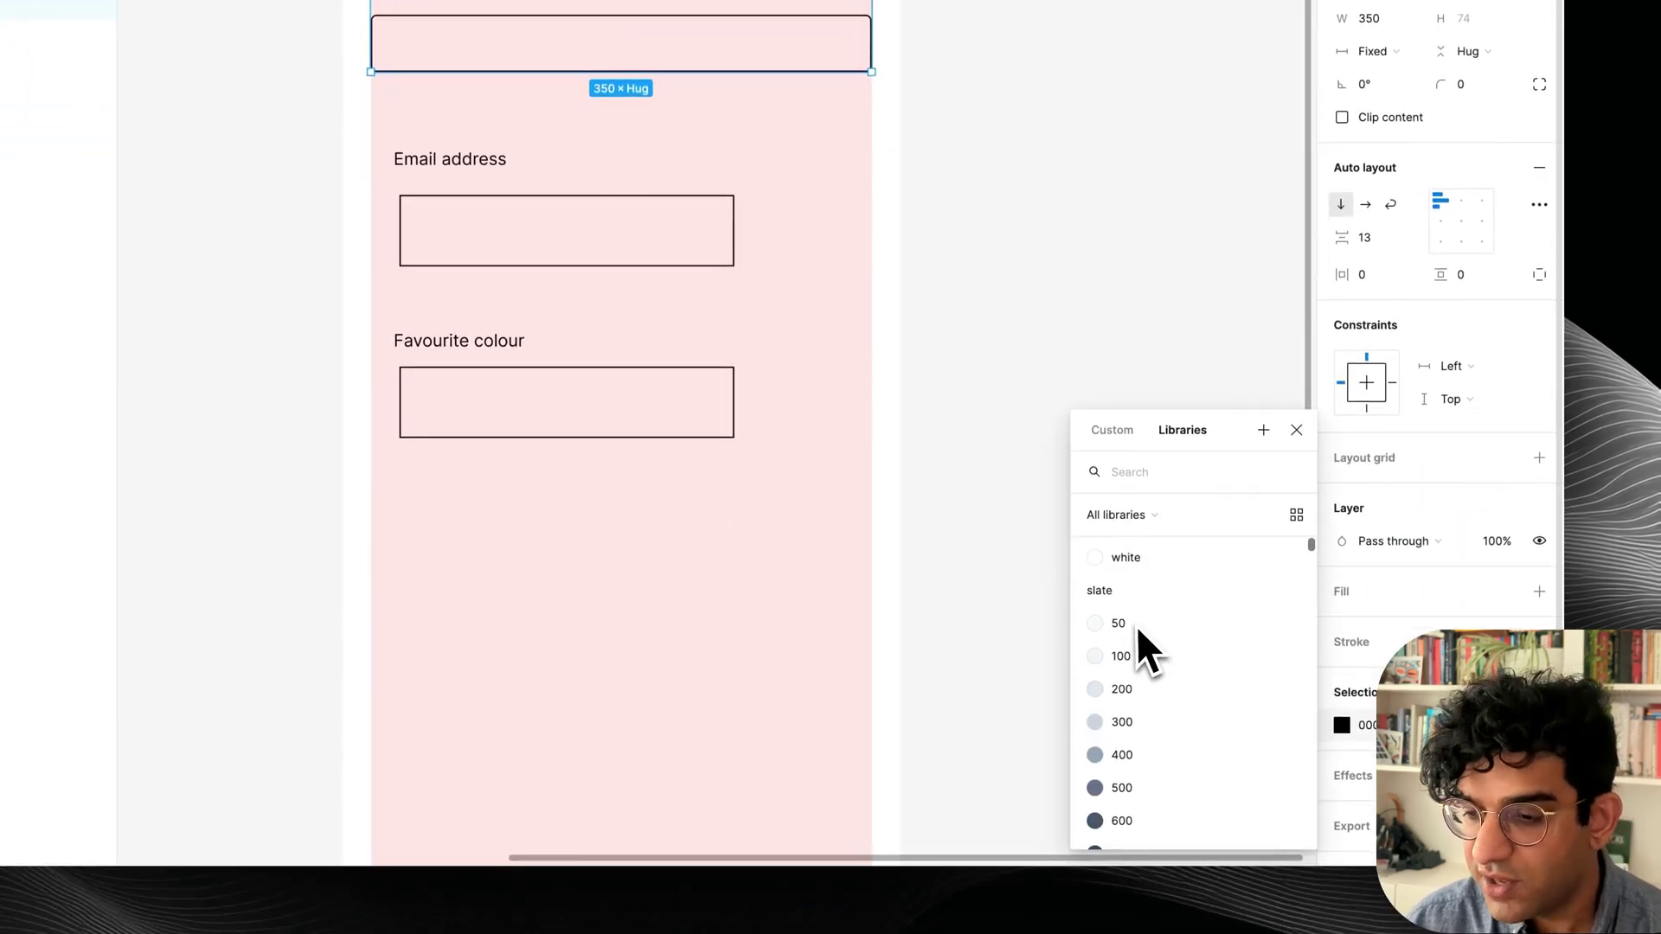
pyautogui.click(1136, 723)
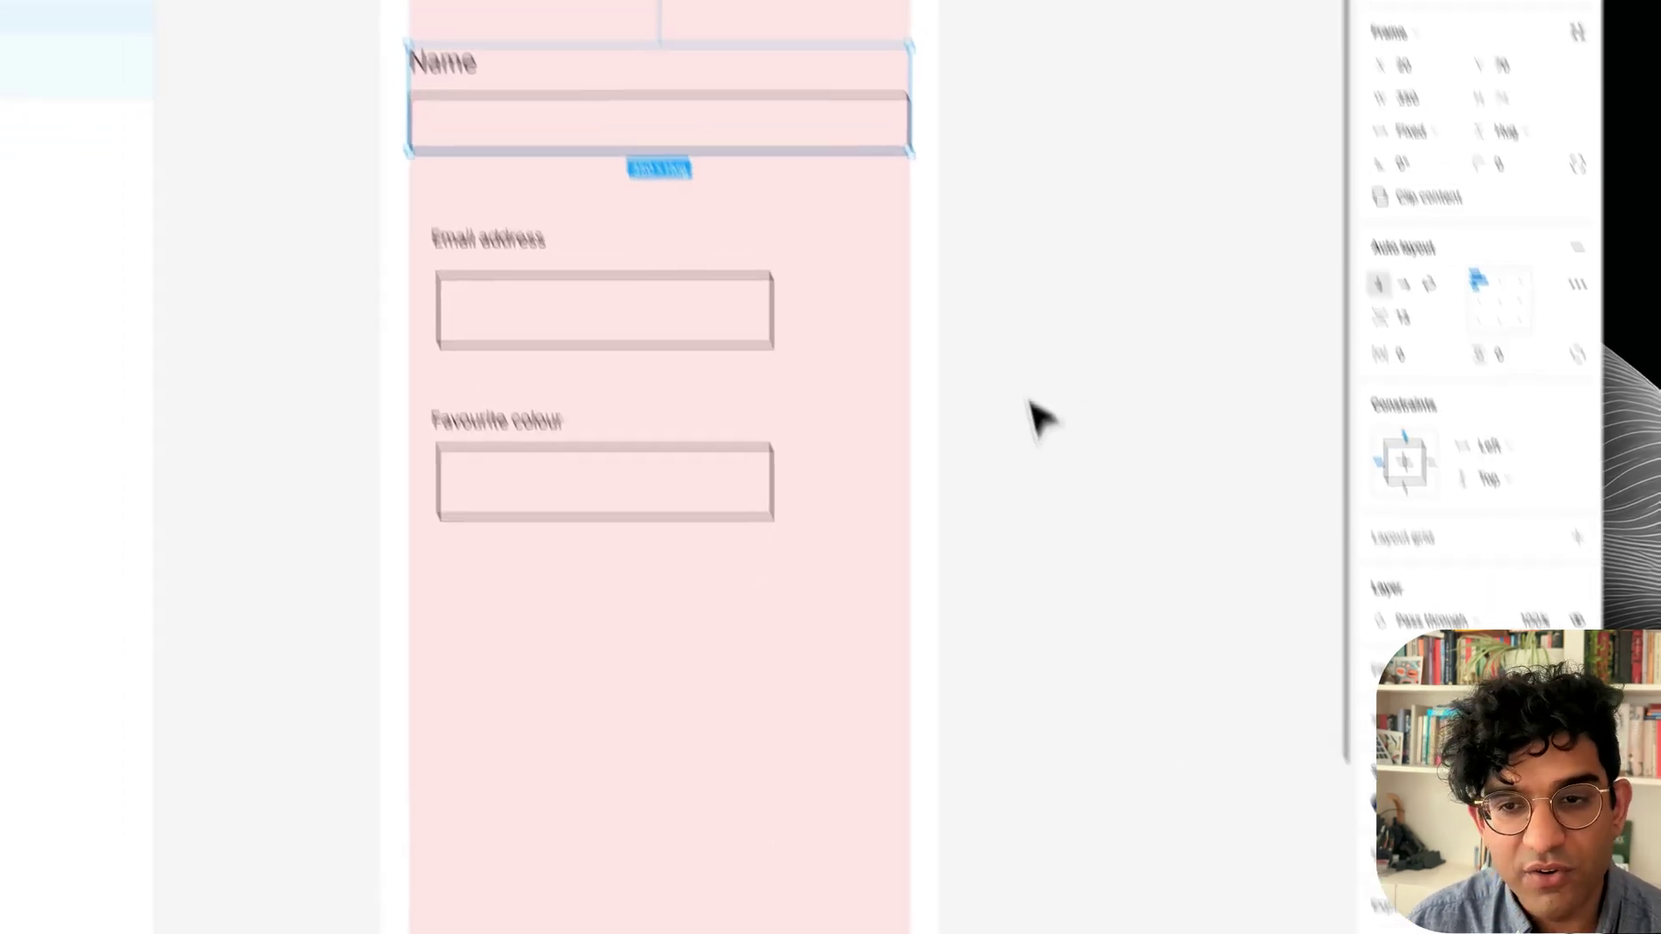
pyautogui.click(994, 320)
# Turn the Name field into an 'Input / Text' component and duplicate it.
pyautogui.click(778, 290)
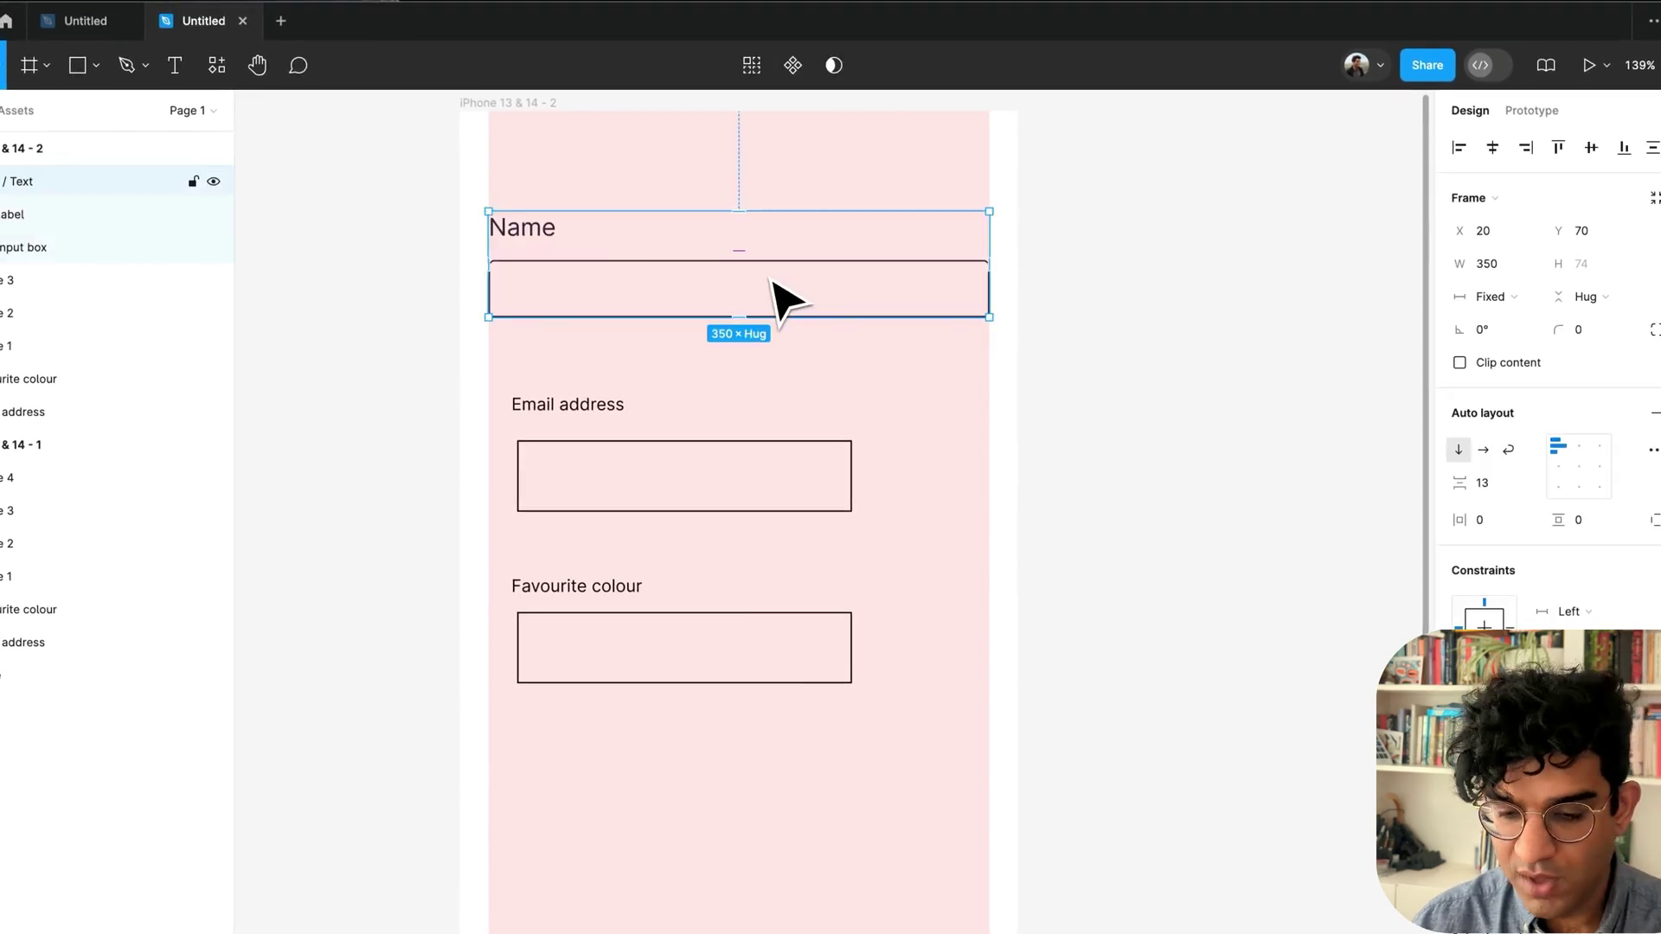
pyautogui.press('super+alt+k')
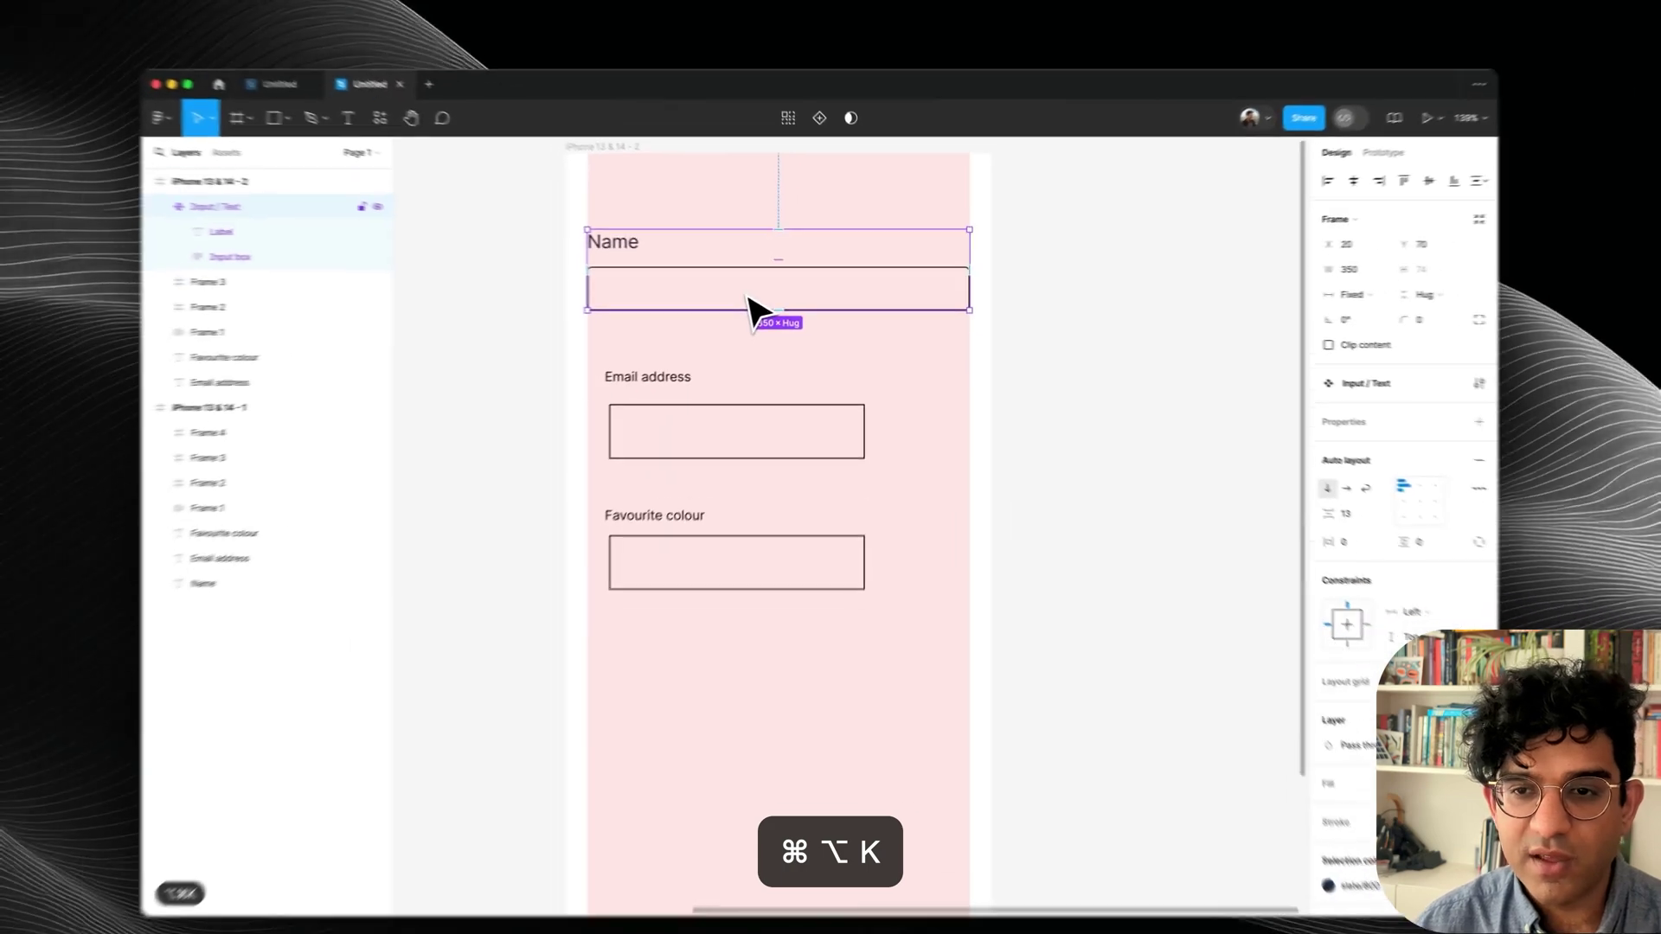
pyautogui.press('super+d')
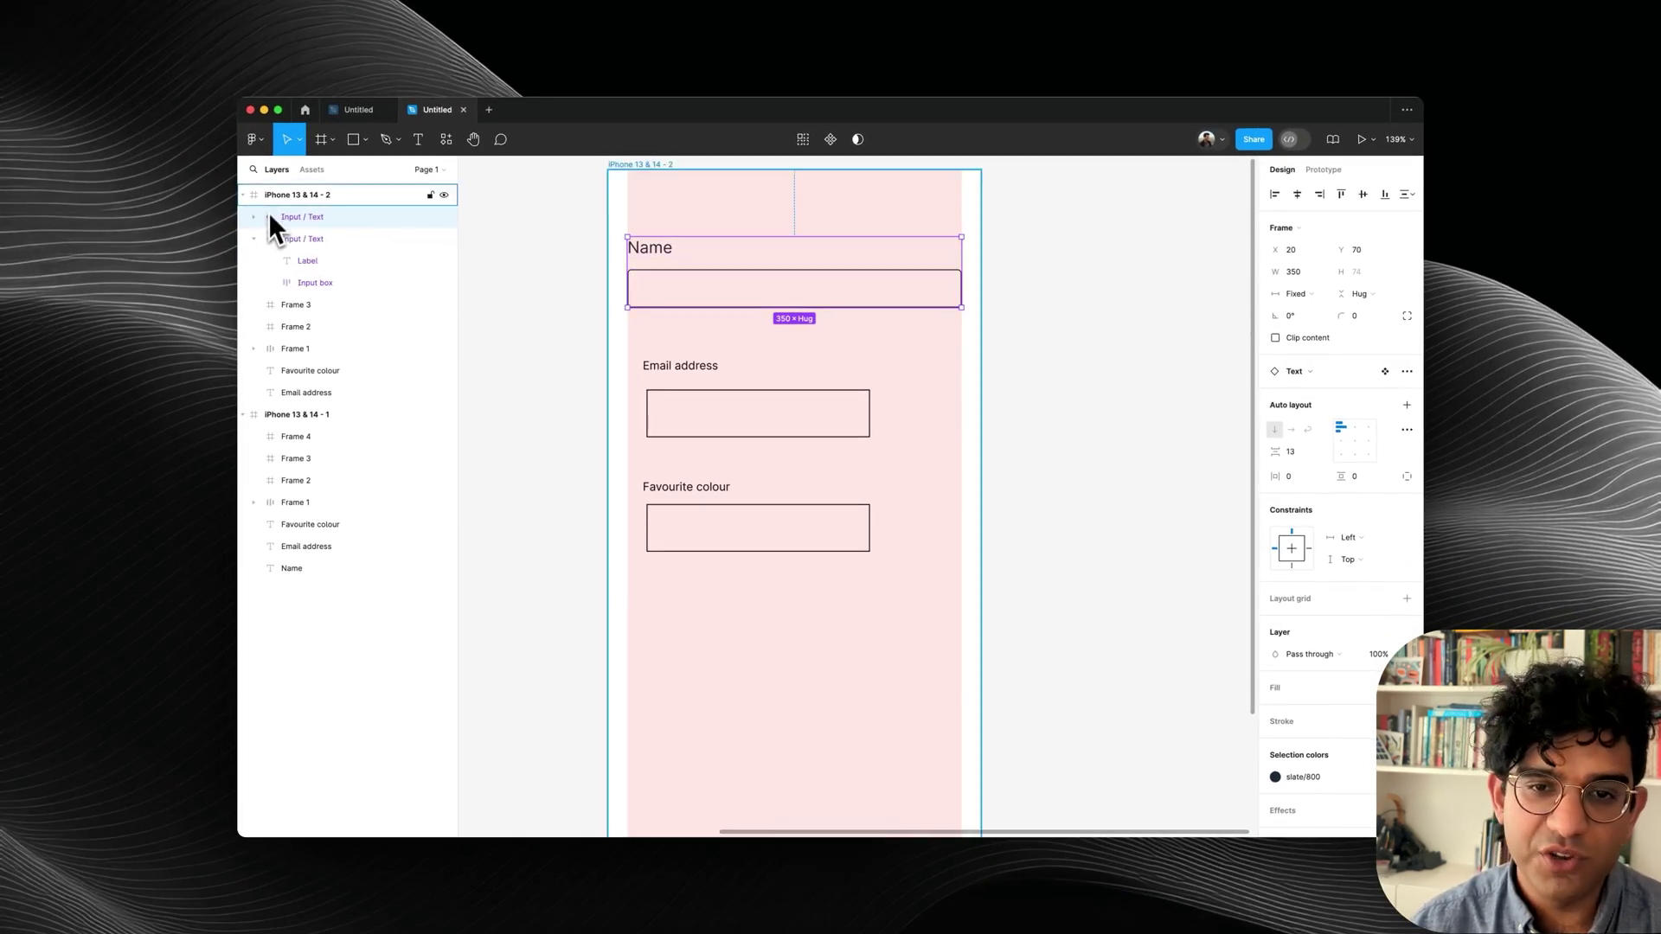
pyautogui.click(285, 241)
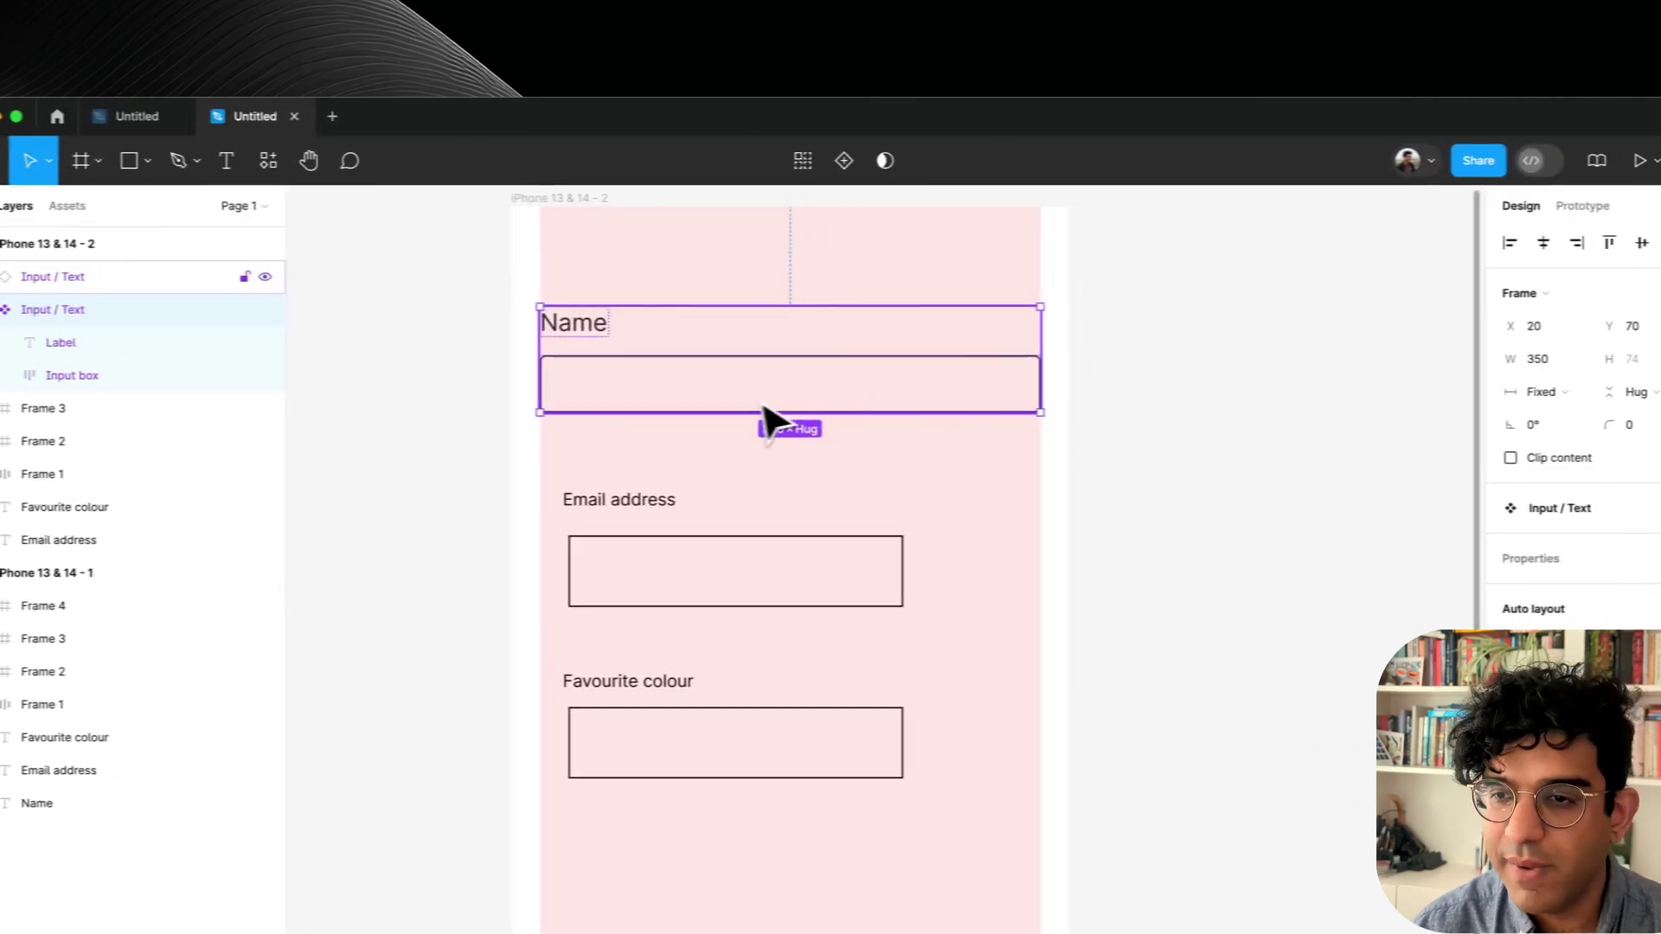
# Move the Input / Text component out of the phone to its right side.
pyautogui.moveTo(781, 304); pyautogui.dragTo(1222, 320)
pyautogui.moveTo(1331, 381); pyautogui.dragTo(1319, 383)
pyautogui.hscroll(4, 924, 456)
pyautogui.scroll(2, 925, 455)
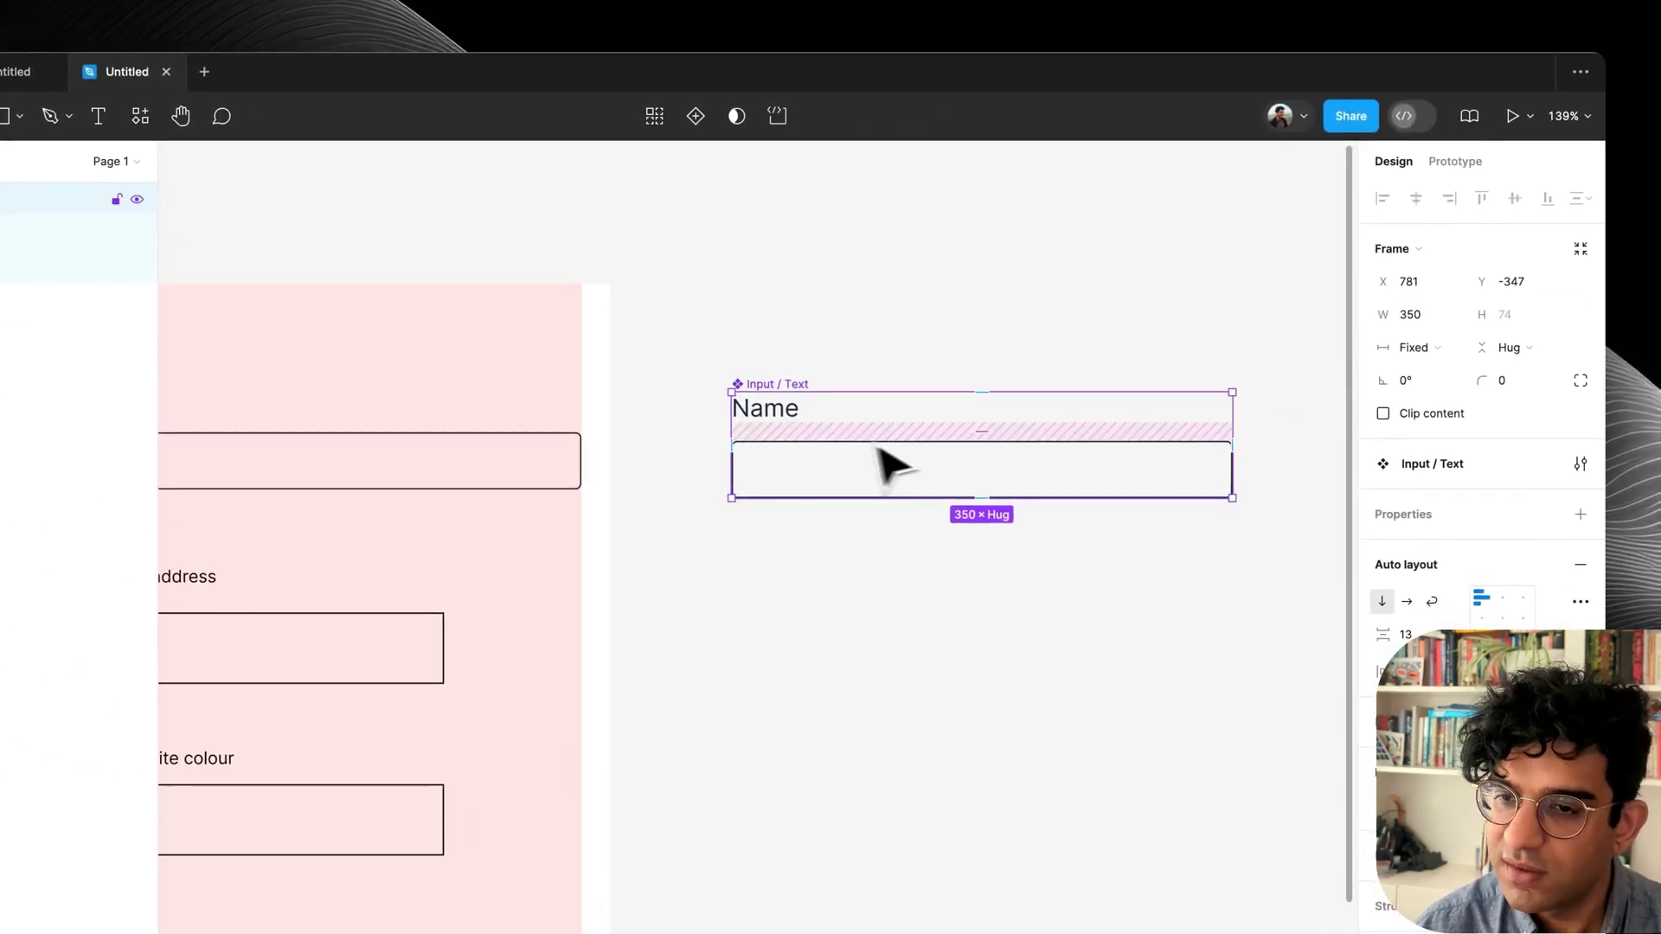
pyautogui.hscroll(-4, 990, 510)
pyautogui.scroll(-2, 990, 510)
# Replace the old email field with a copied instance labelled 'Email address'.
pyautogui.moveTo(391, 405); pyautogui.dragTo(805, 543)
pyautogui.press('BackSpace')
pyautogui.moveTo(779, 245); pyautogui.dragTo(778, 458)
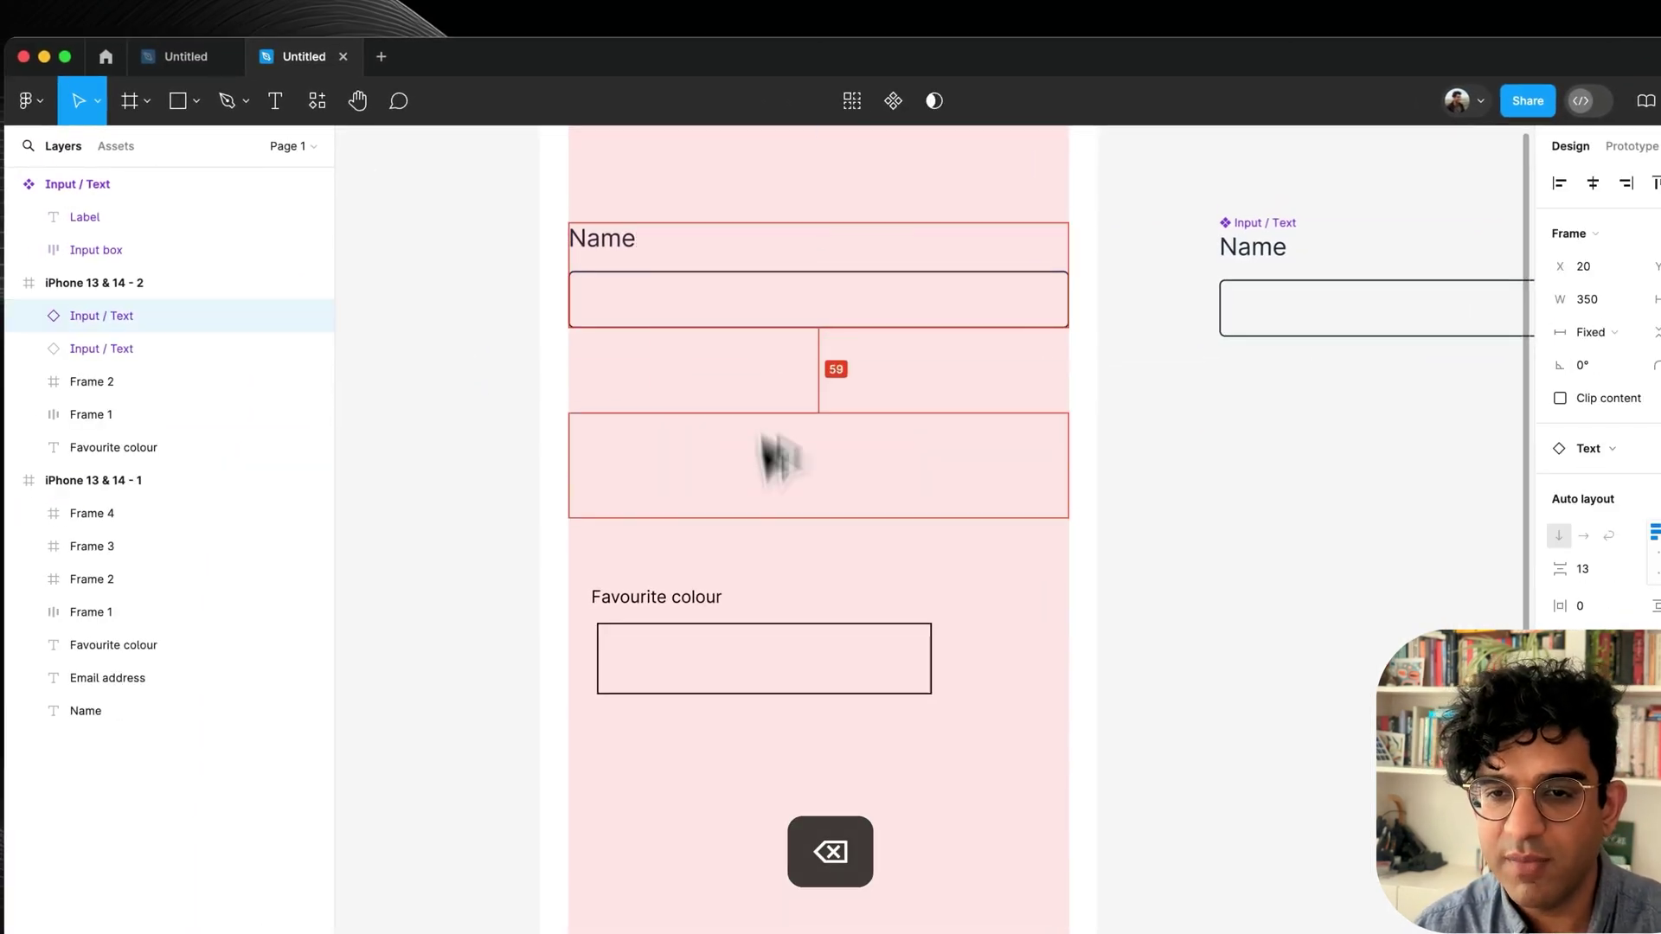
pyautogui.doubleClick(628, 422)
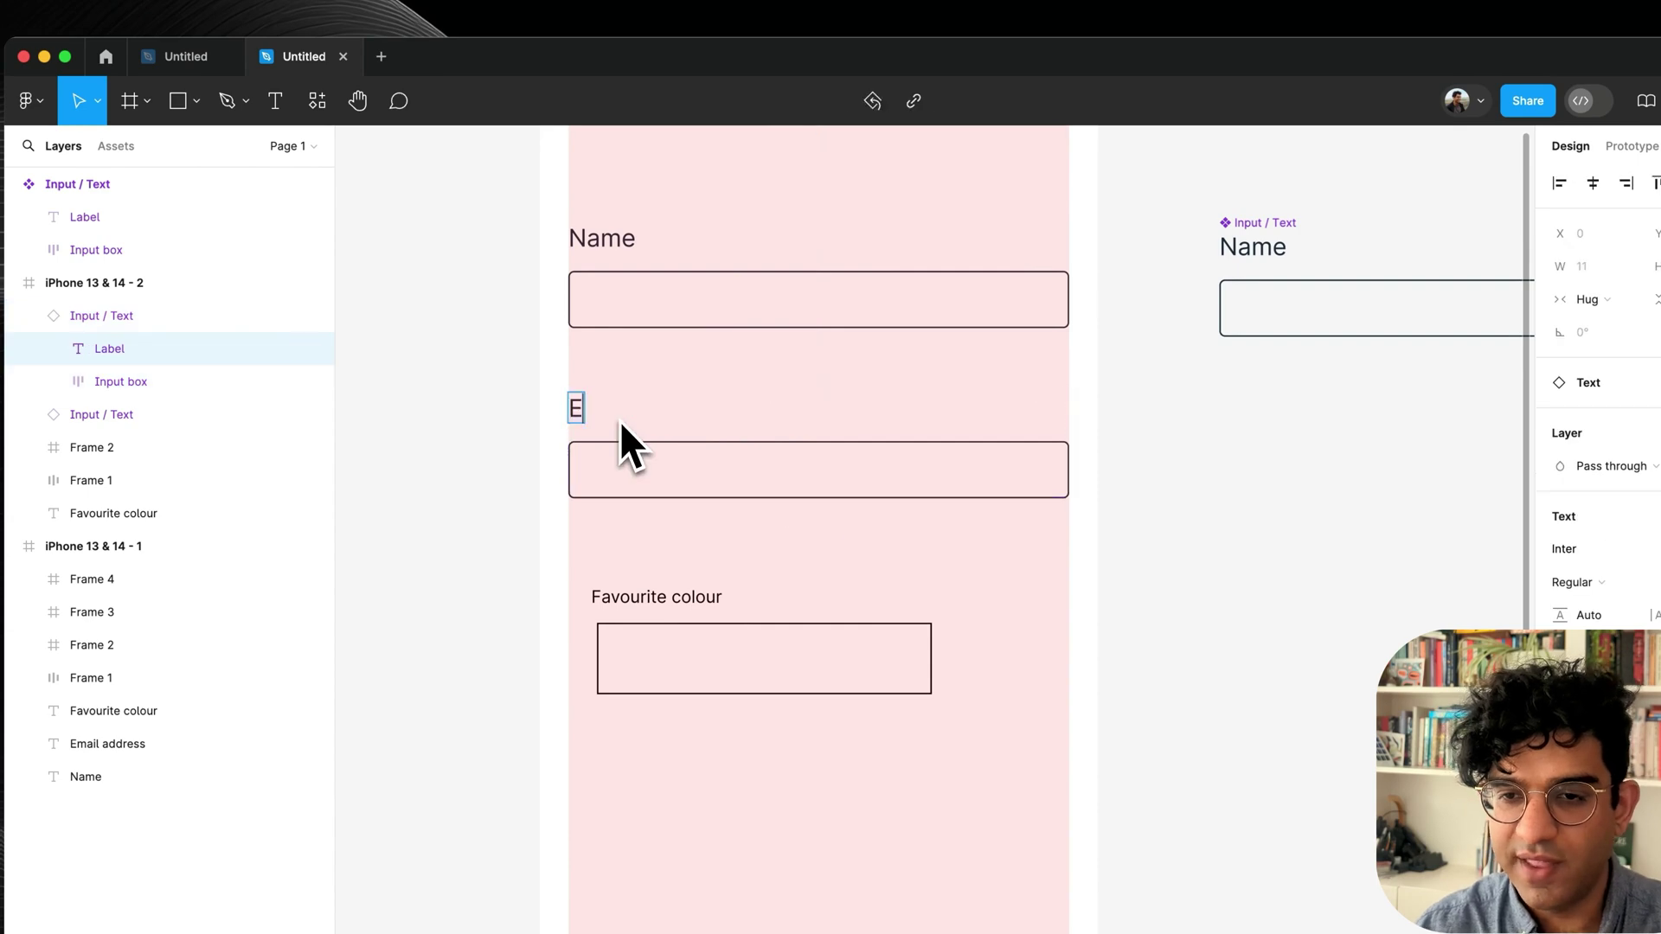
pyautogui.write('Email address')
pyautogui.press('super+Return')
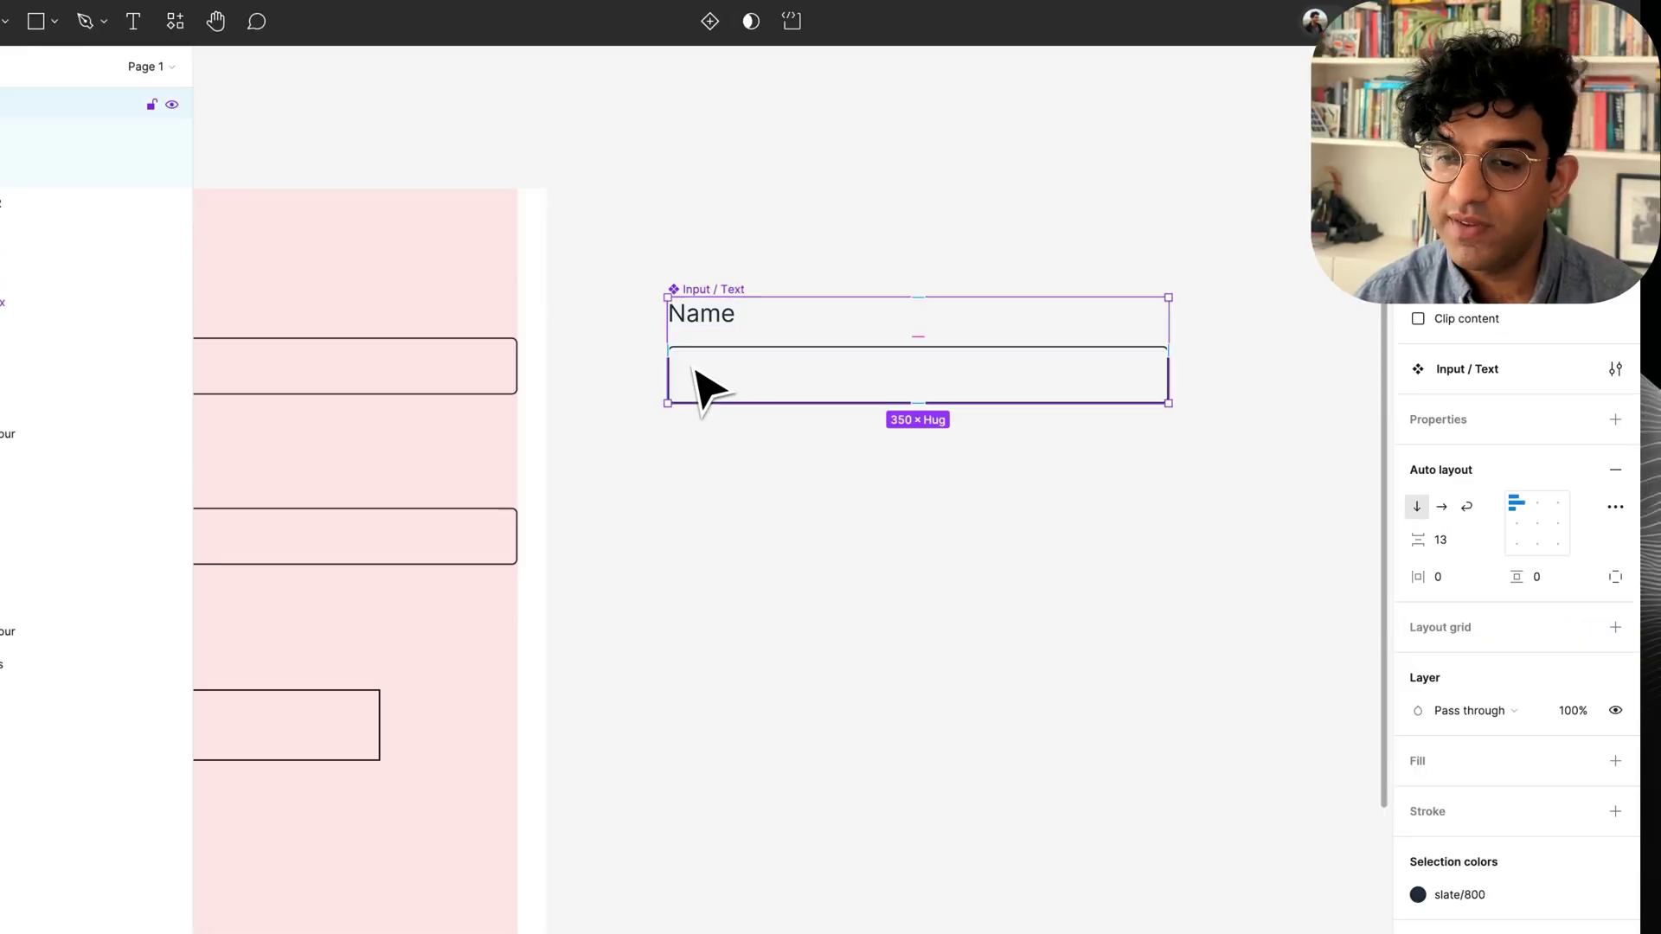
# Create a text component property named Label from the main component's Name text.
pyautogui.doubleClick(711, 334)
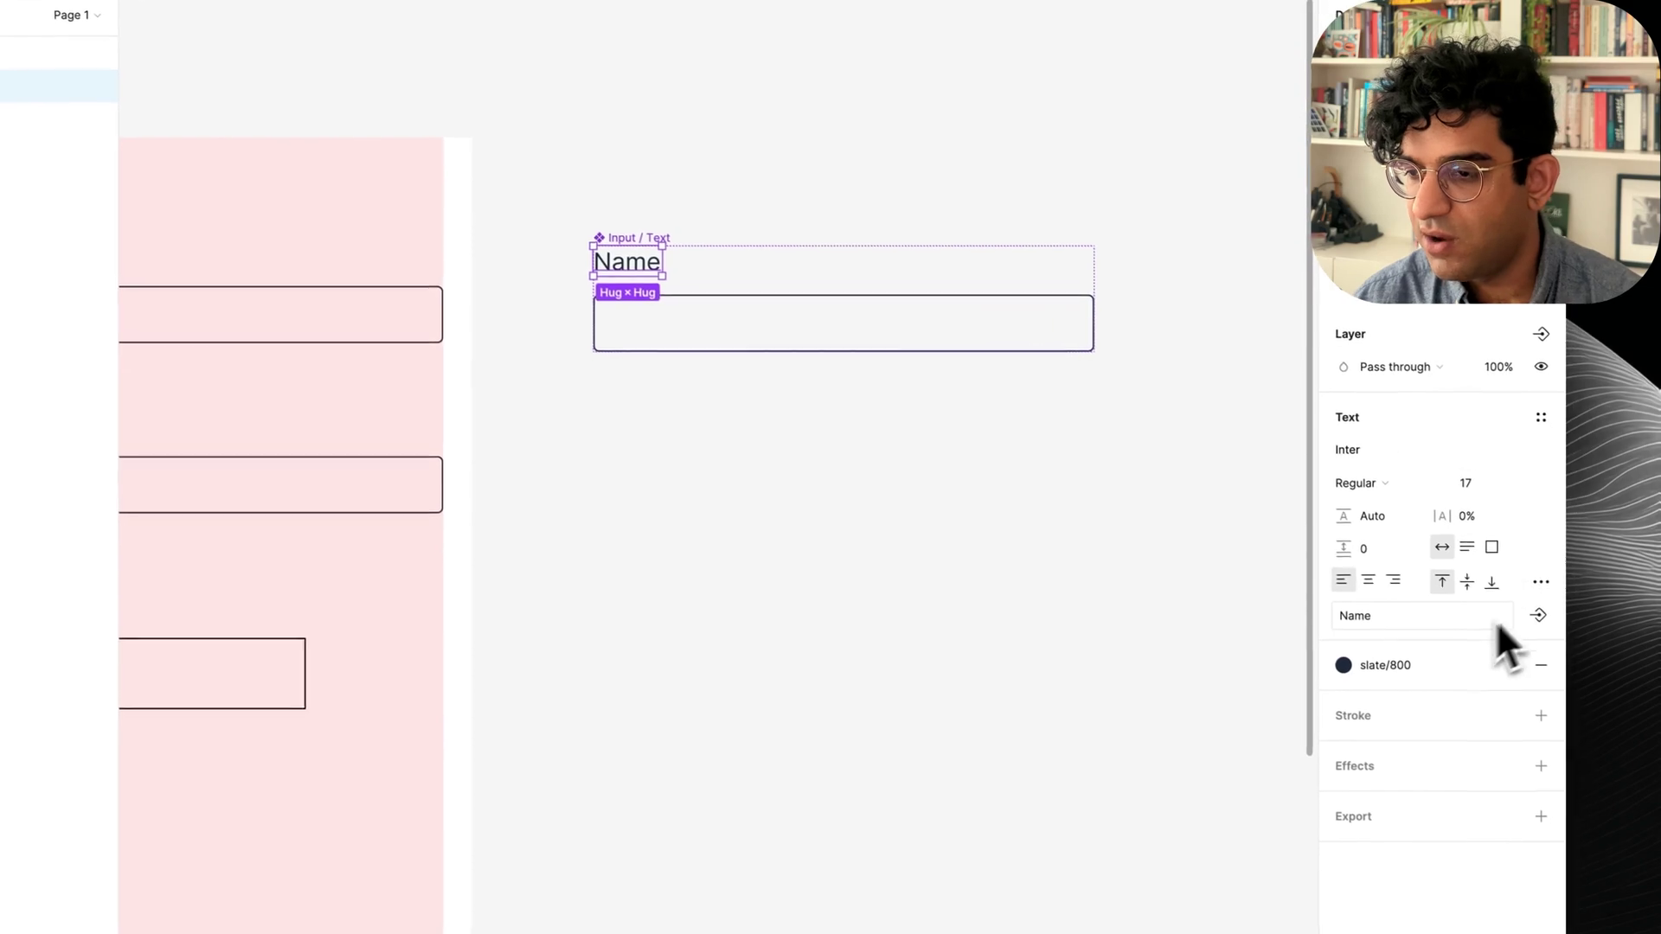
pyautogui.click(1537, 615)
pyautogui.write('Label')
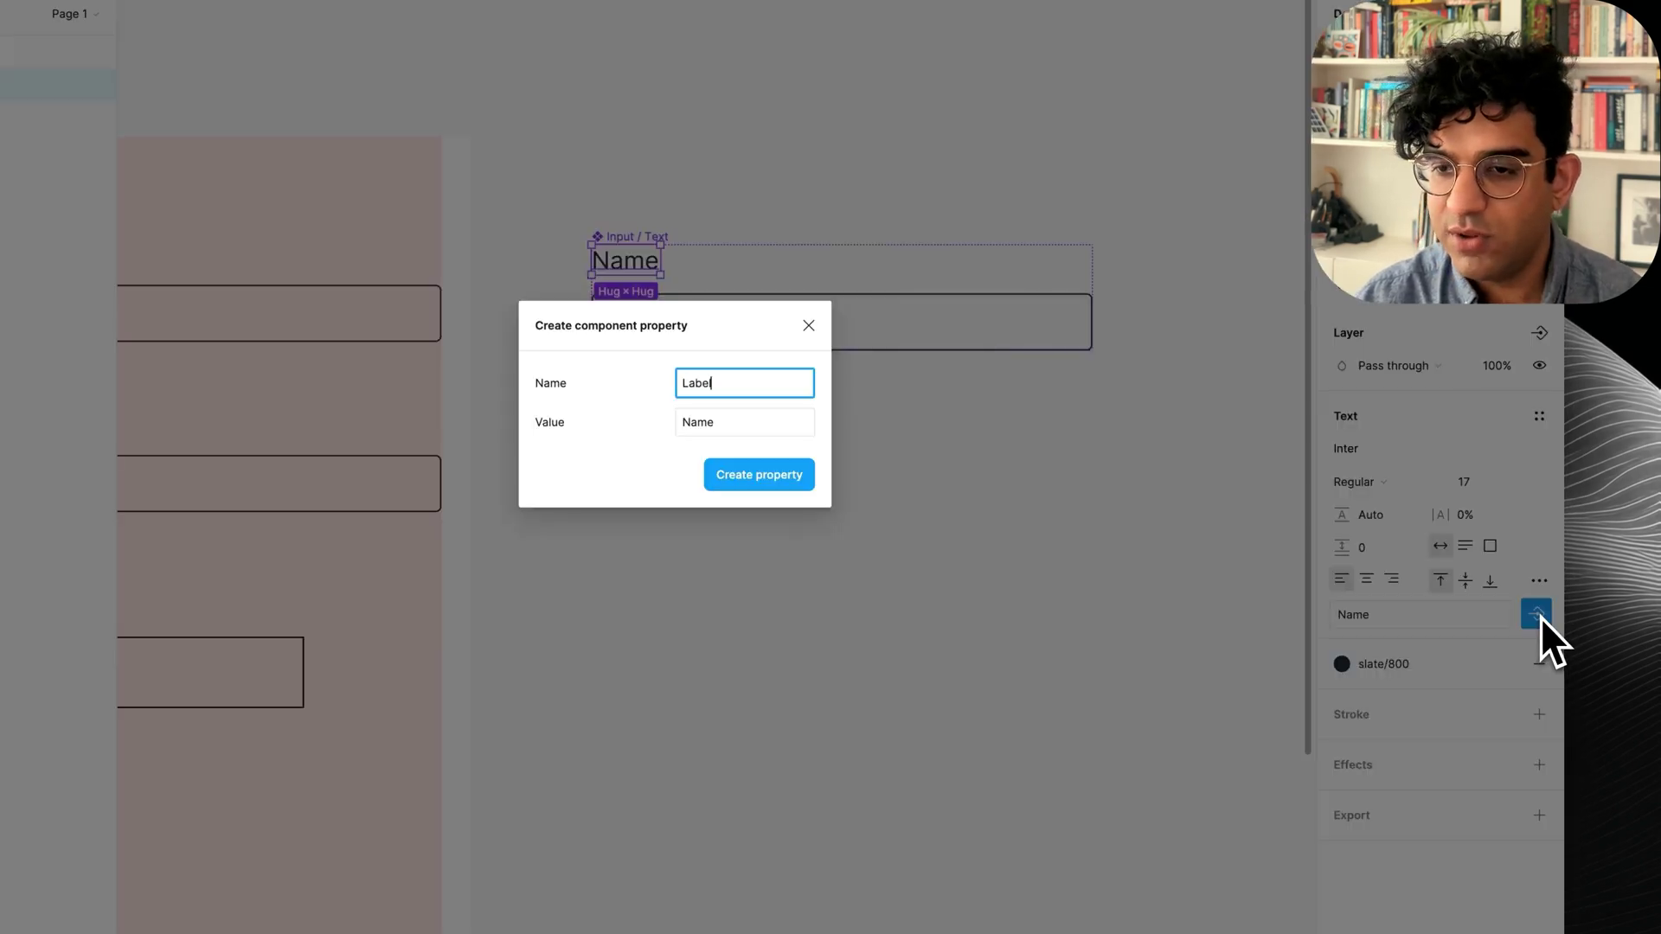
pyautogui.press('Return')
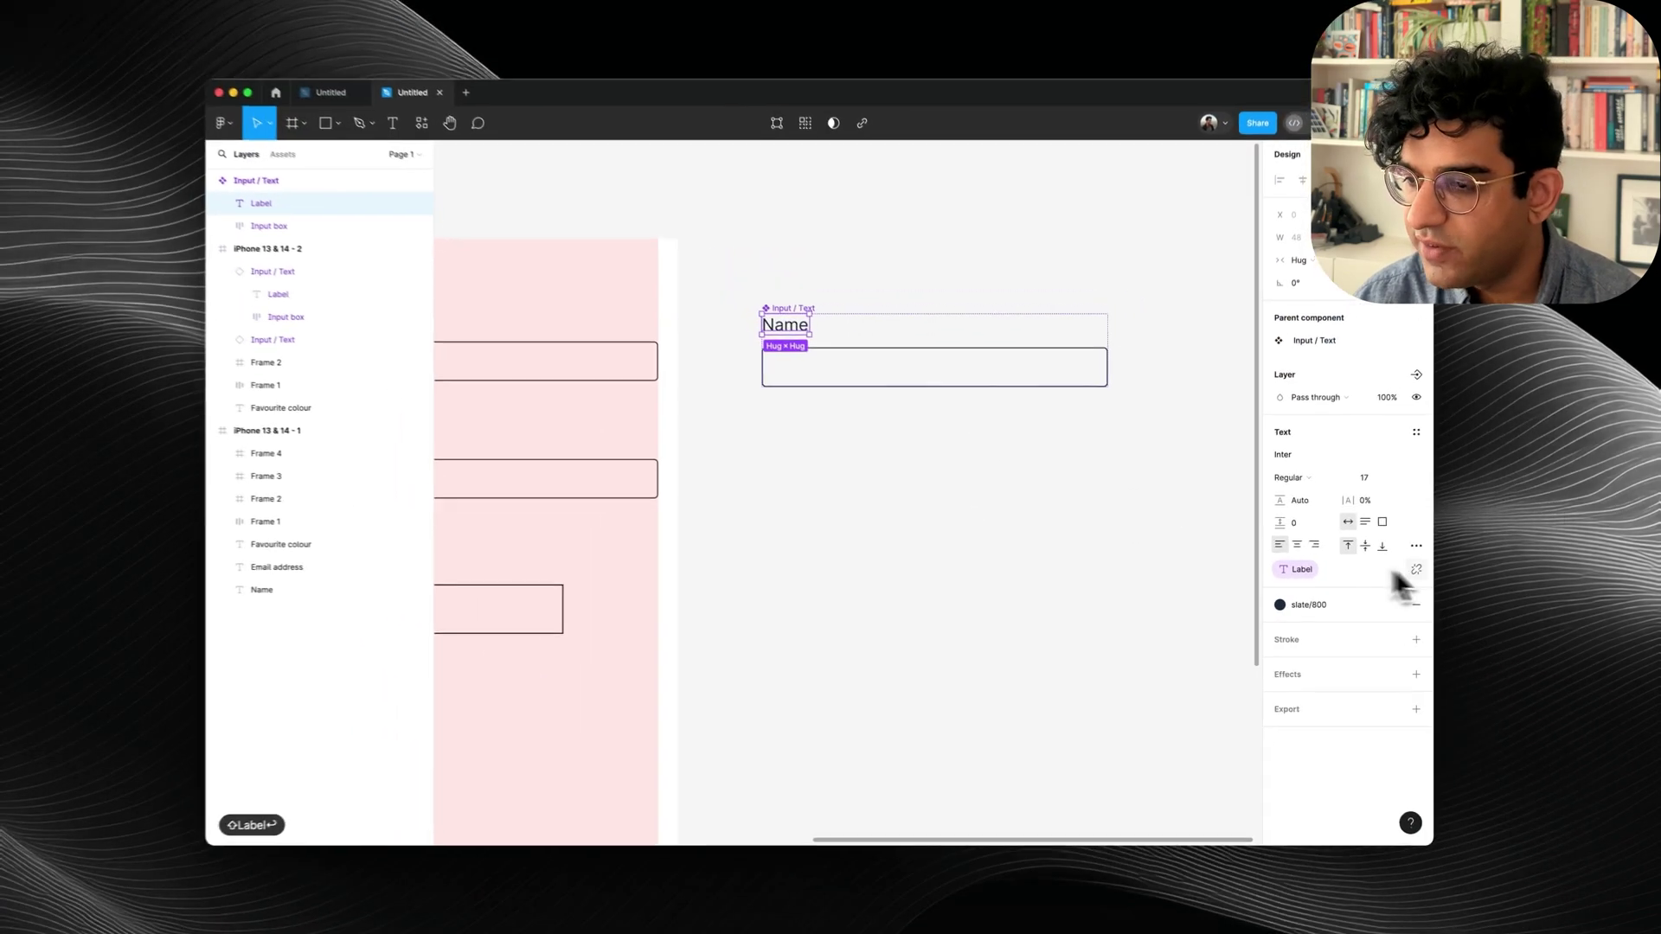
# Try a test Label value on the Email address instance, then open the main component's configuration.
pyautogui.hscroll(-5, 830, 484)
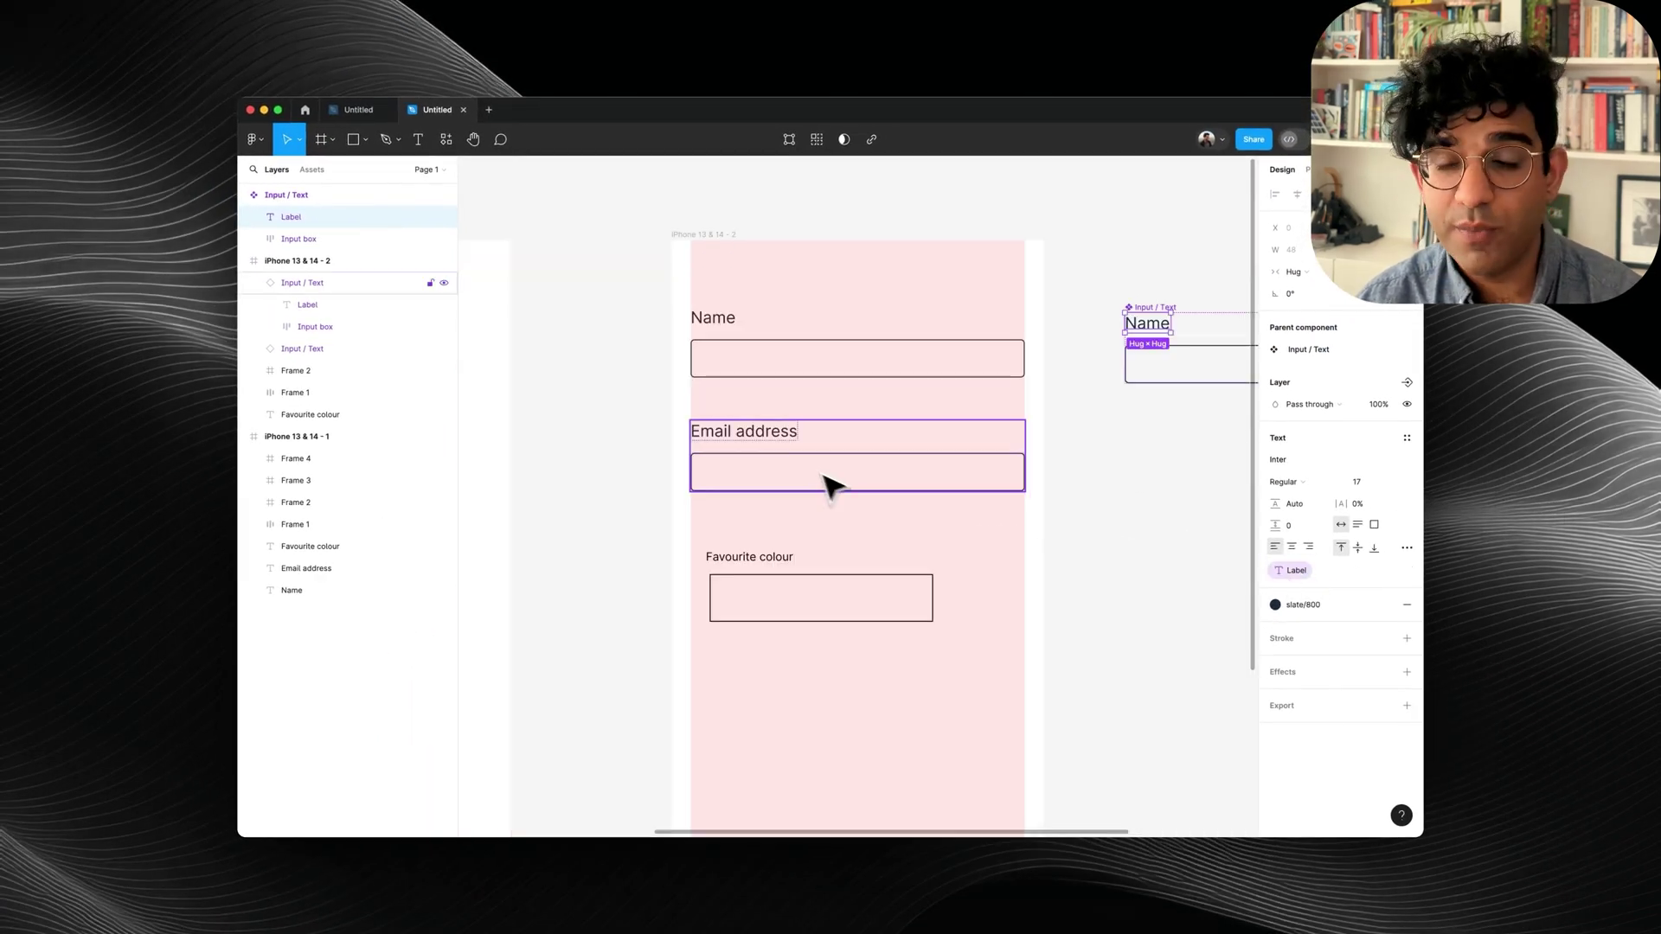
pyautogui.click(749, 486)
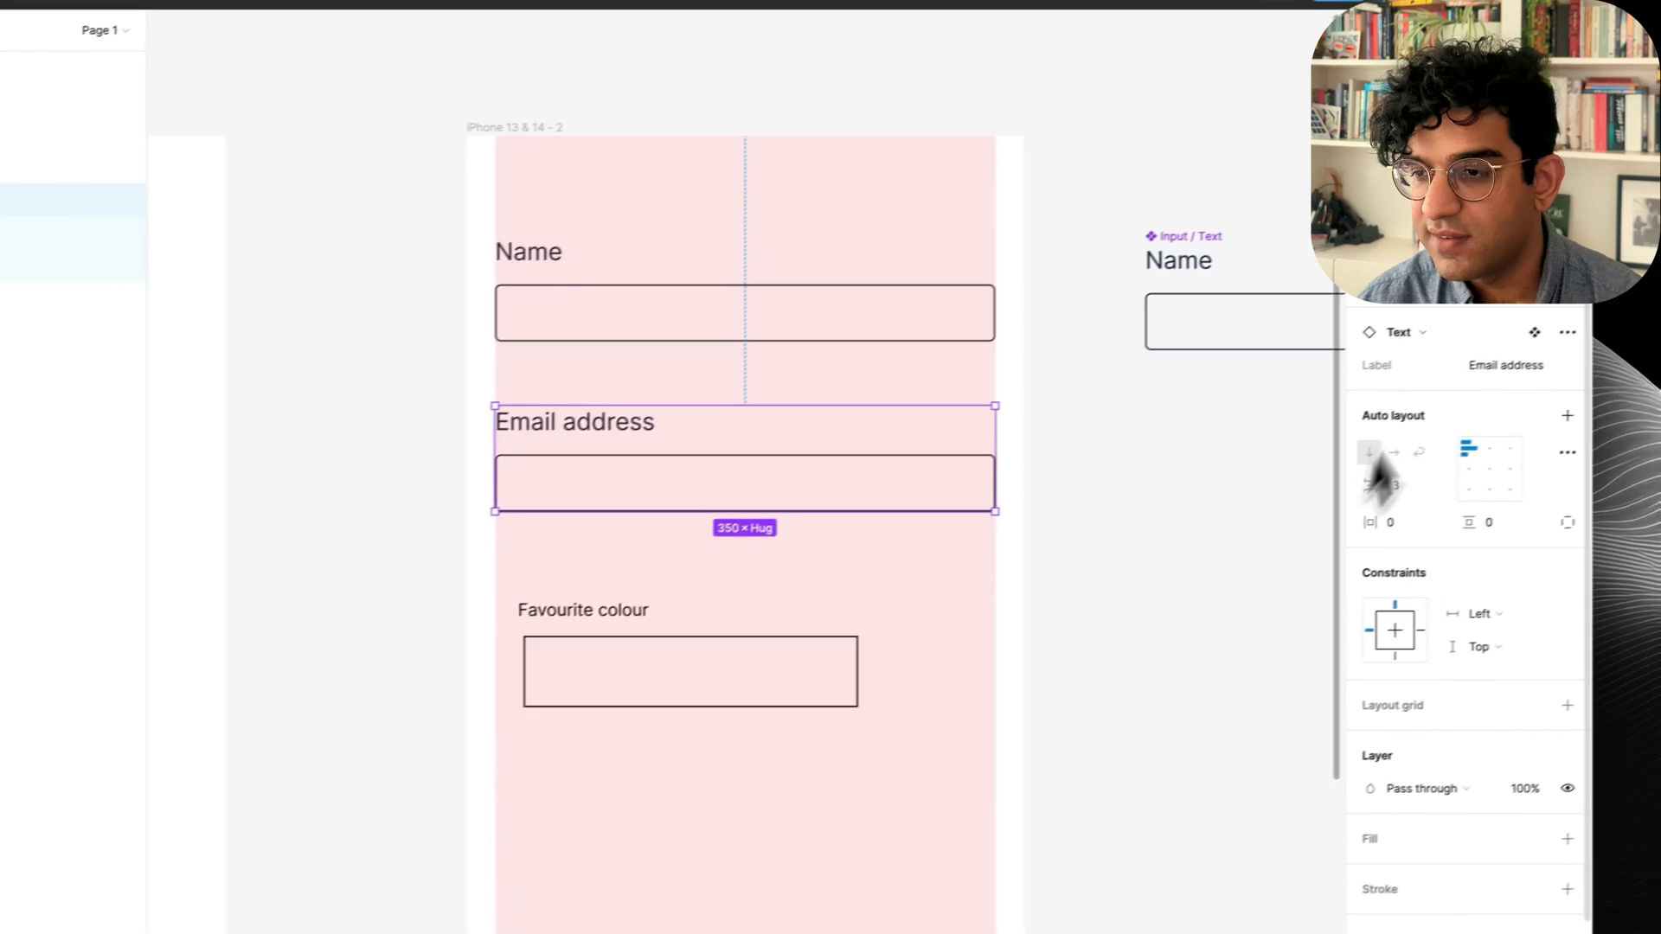
pyautogui.click(1373, 393)
pyautogui.write('sdfgsdfgs')
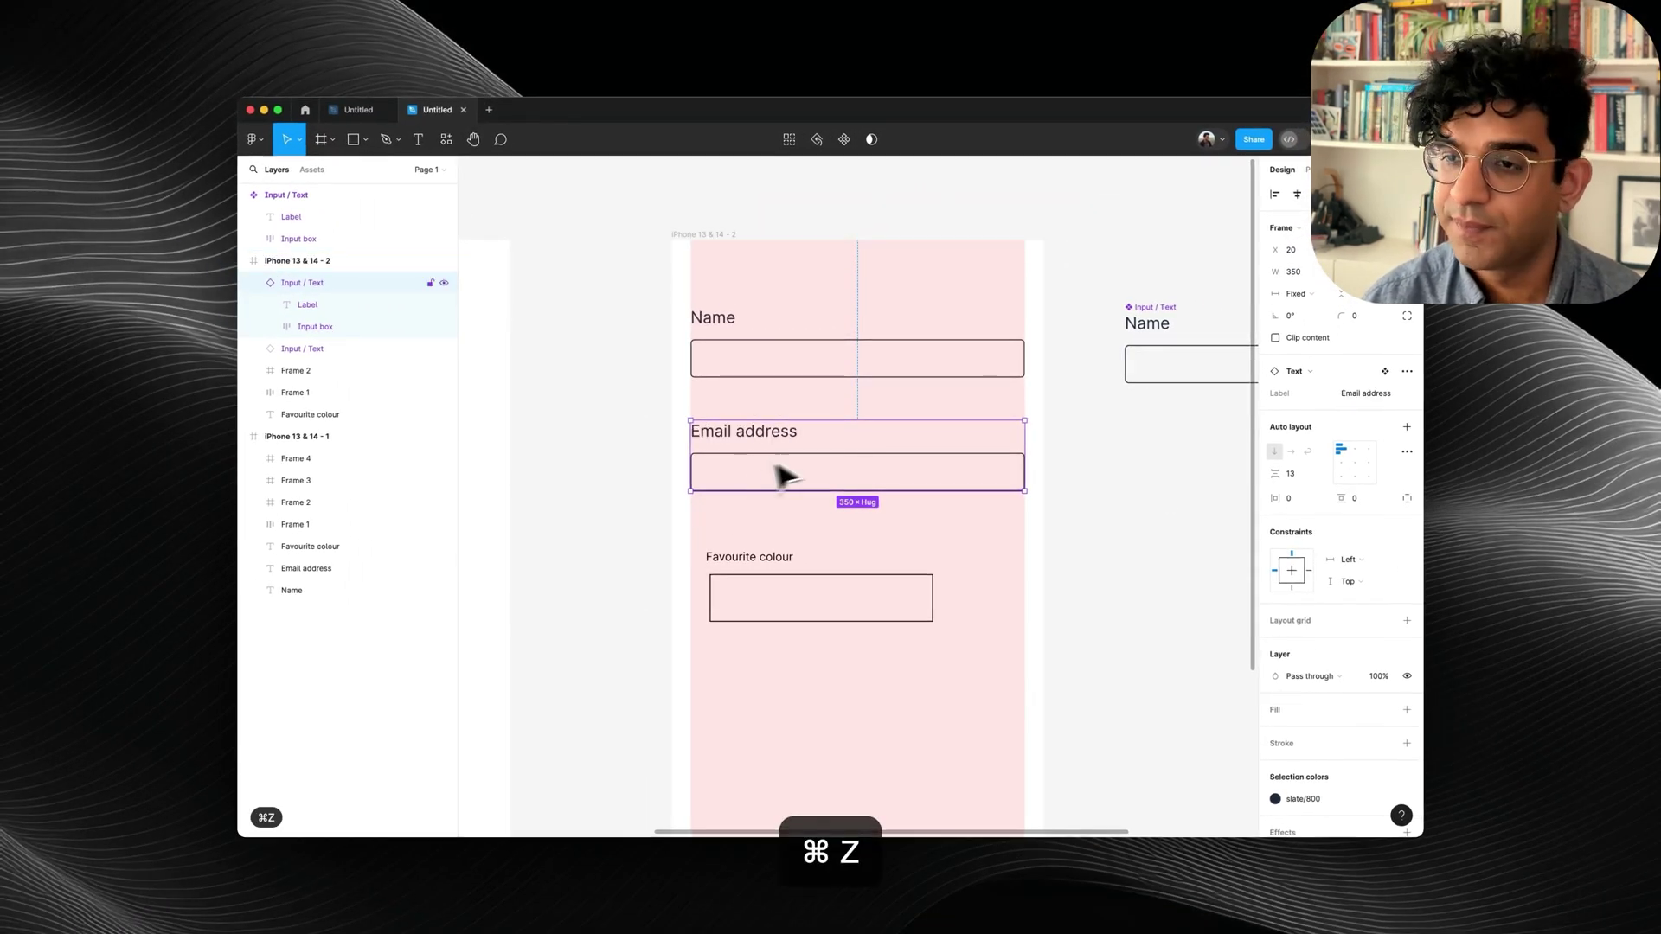
pyautogui.click(1384, 371)
pyautogui.click(1407, 372)
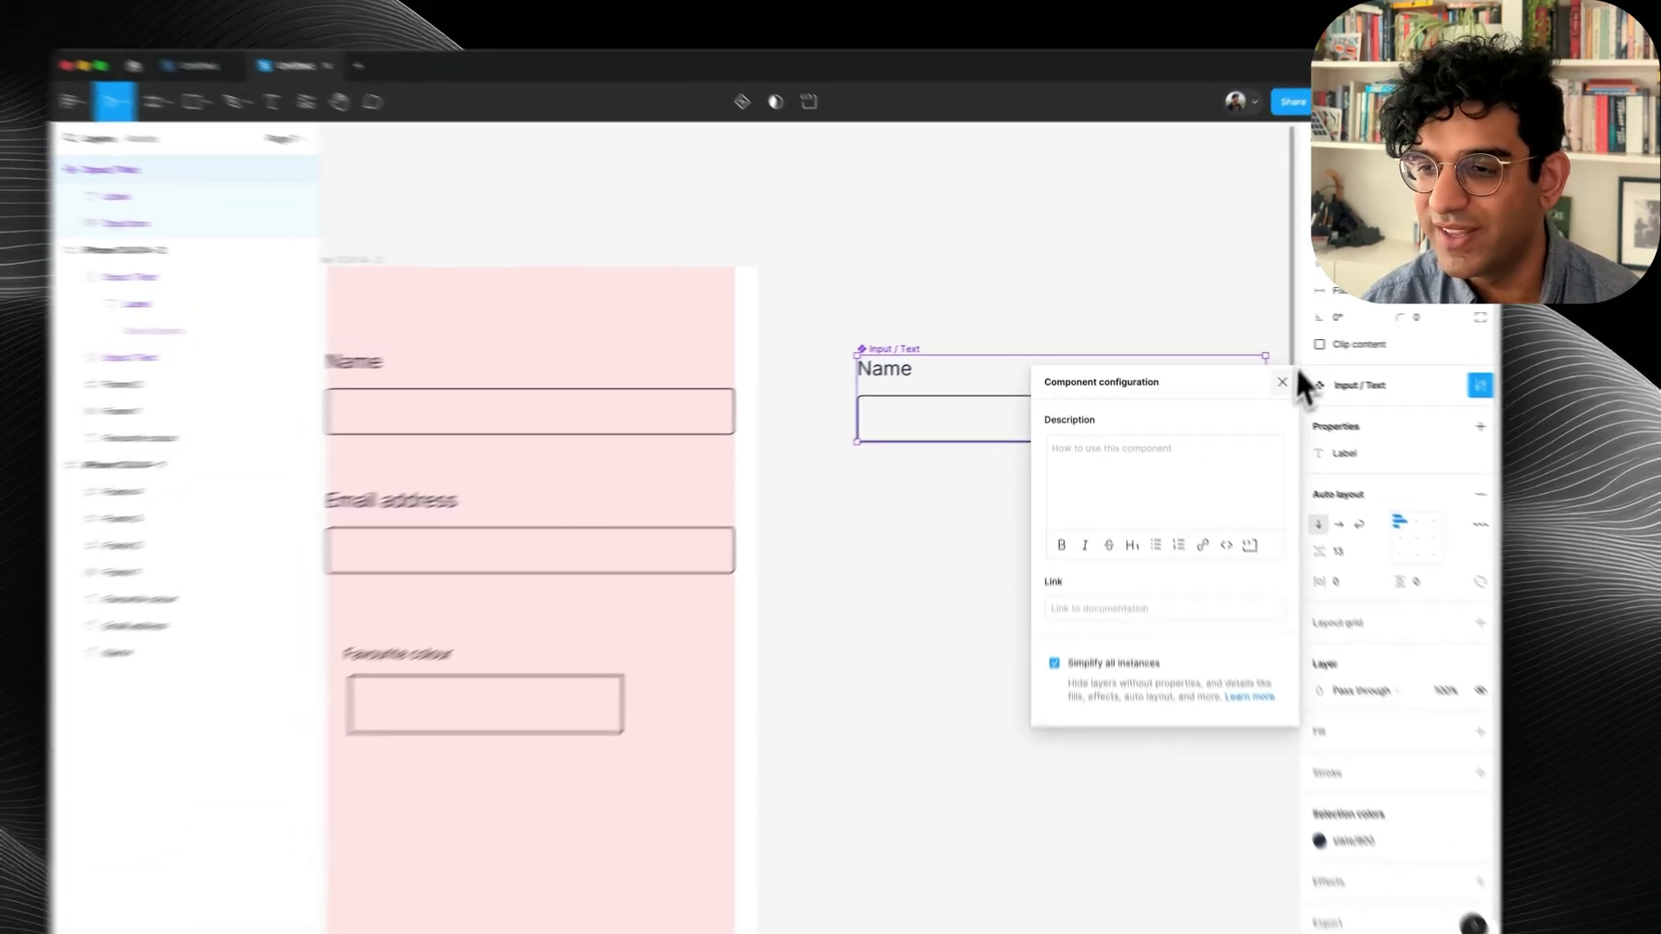
# Close the component configuration, inspect the Name field's layers, and select the Input / Text main component.
pyautogui.click(1245, 369)
pyautogui.click(635, 410)
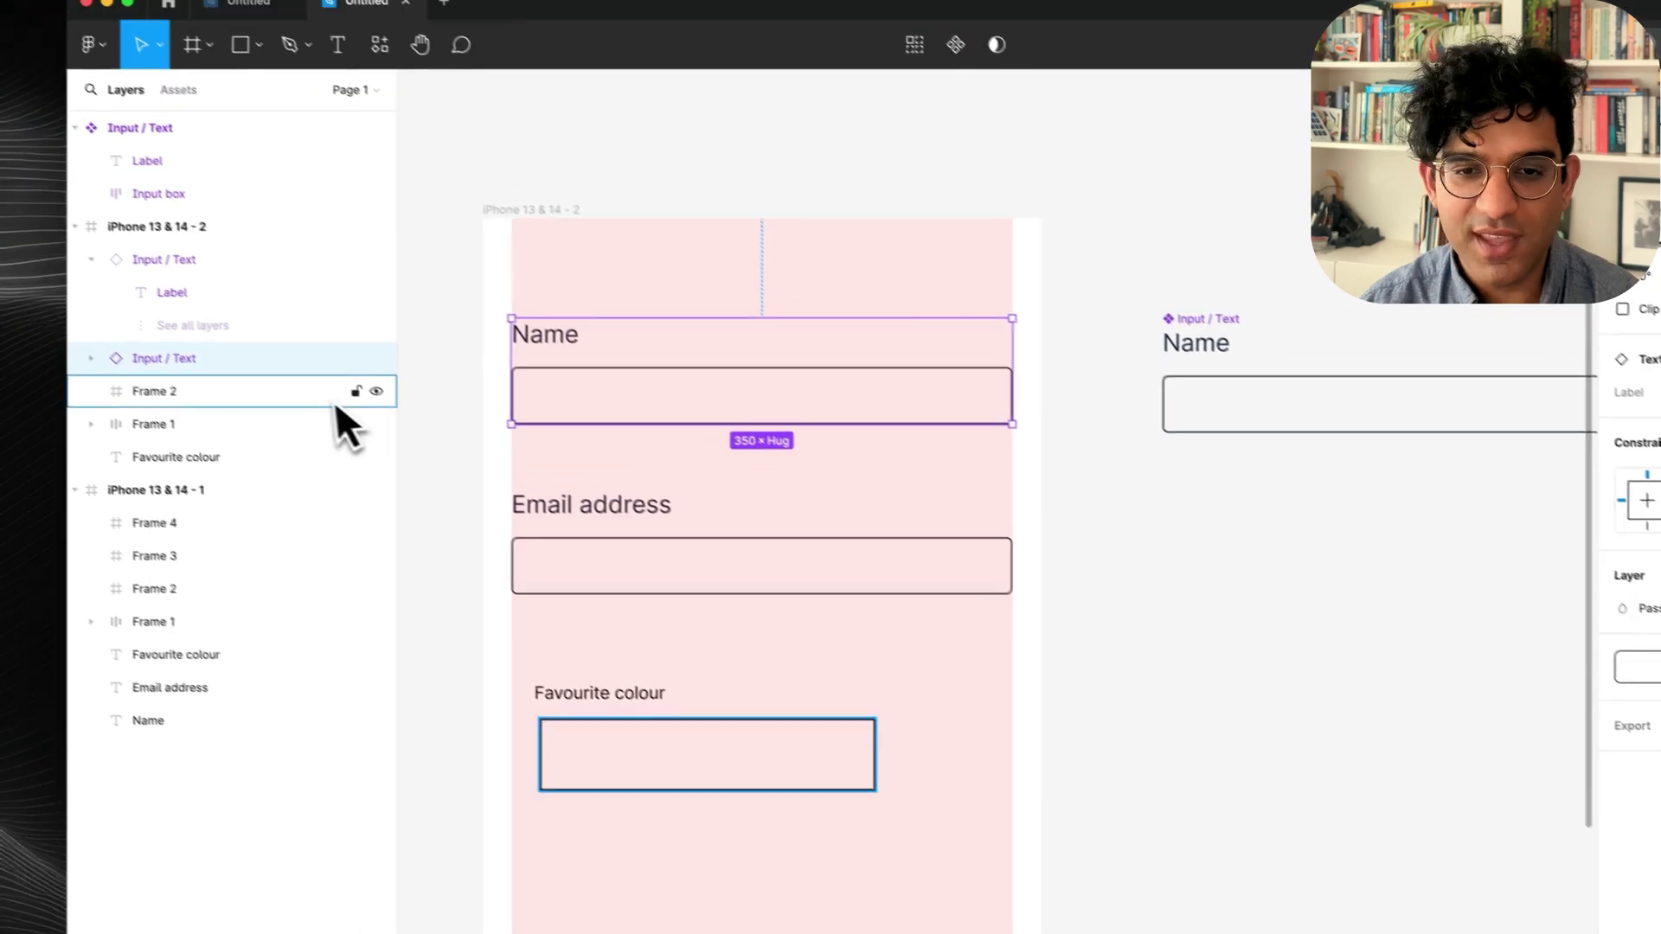
pyautogui.click(54, 336)
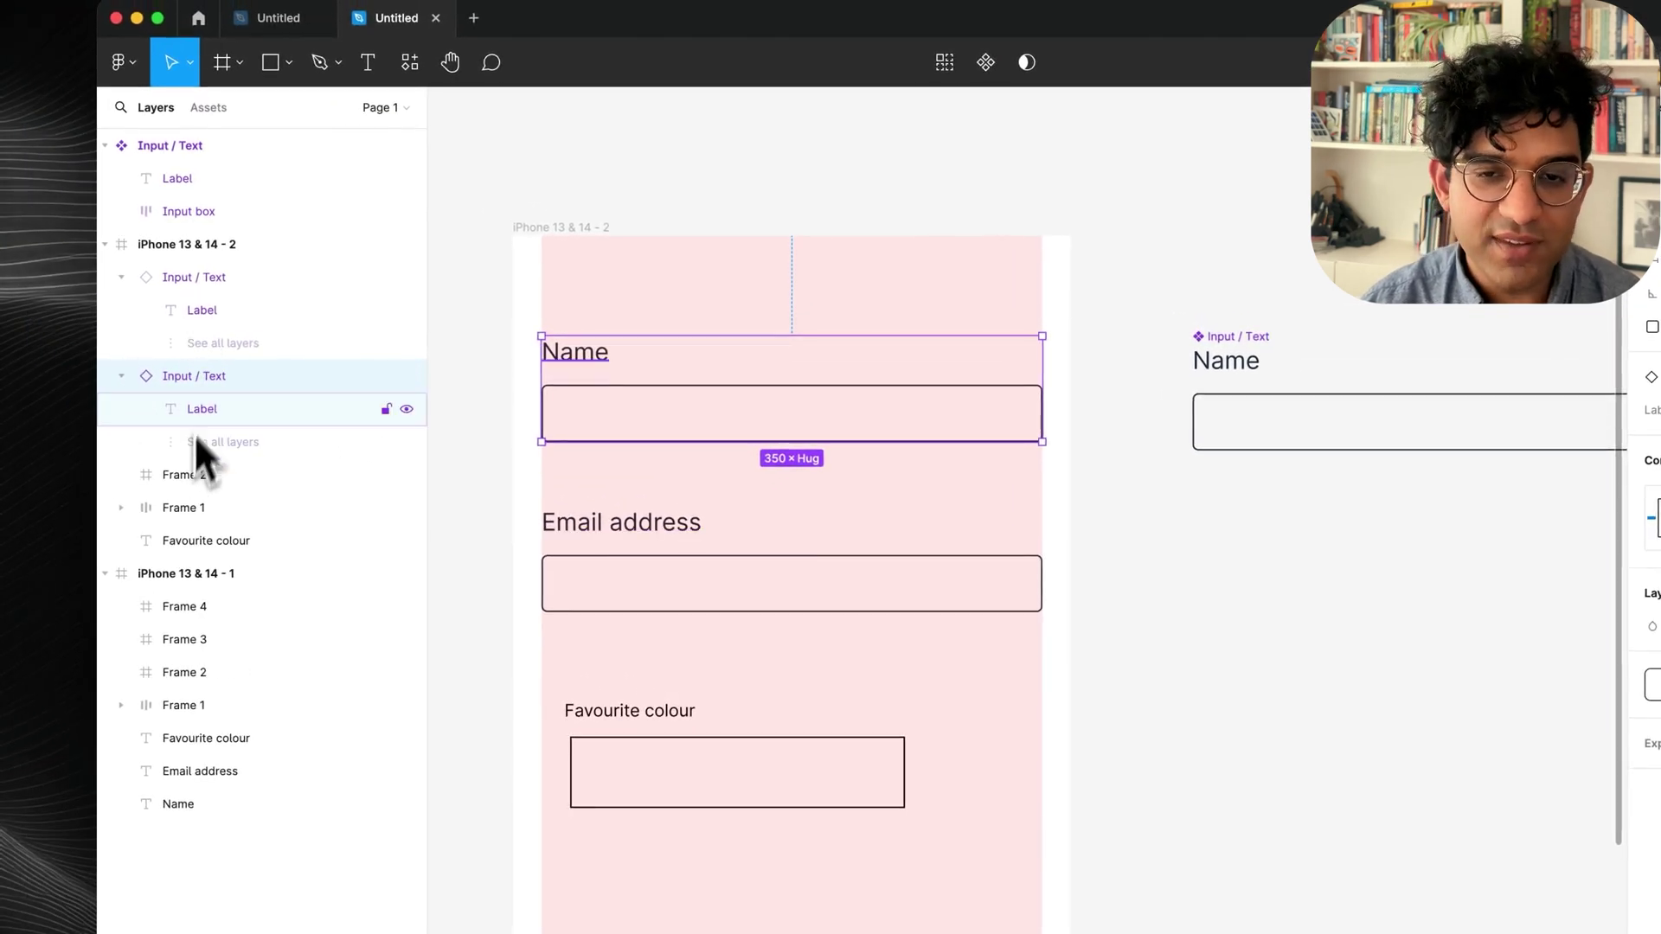
pyautogui.click(241, 344)
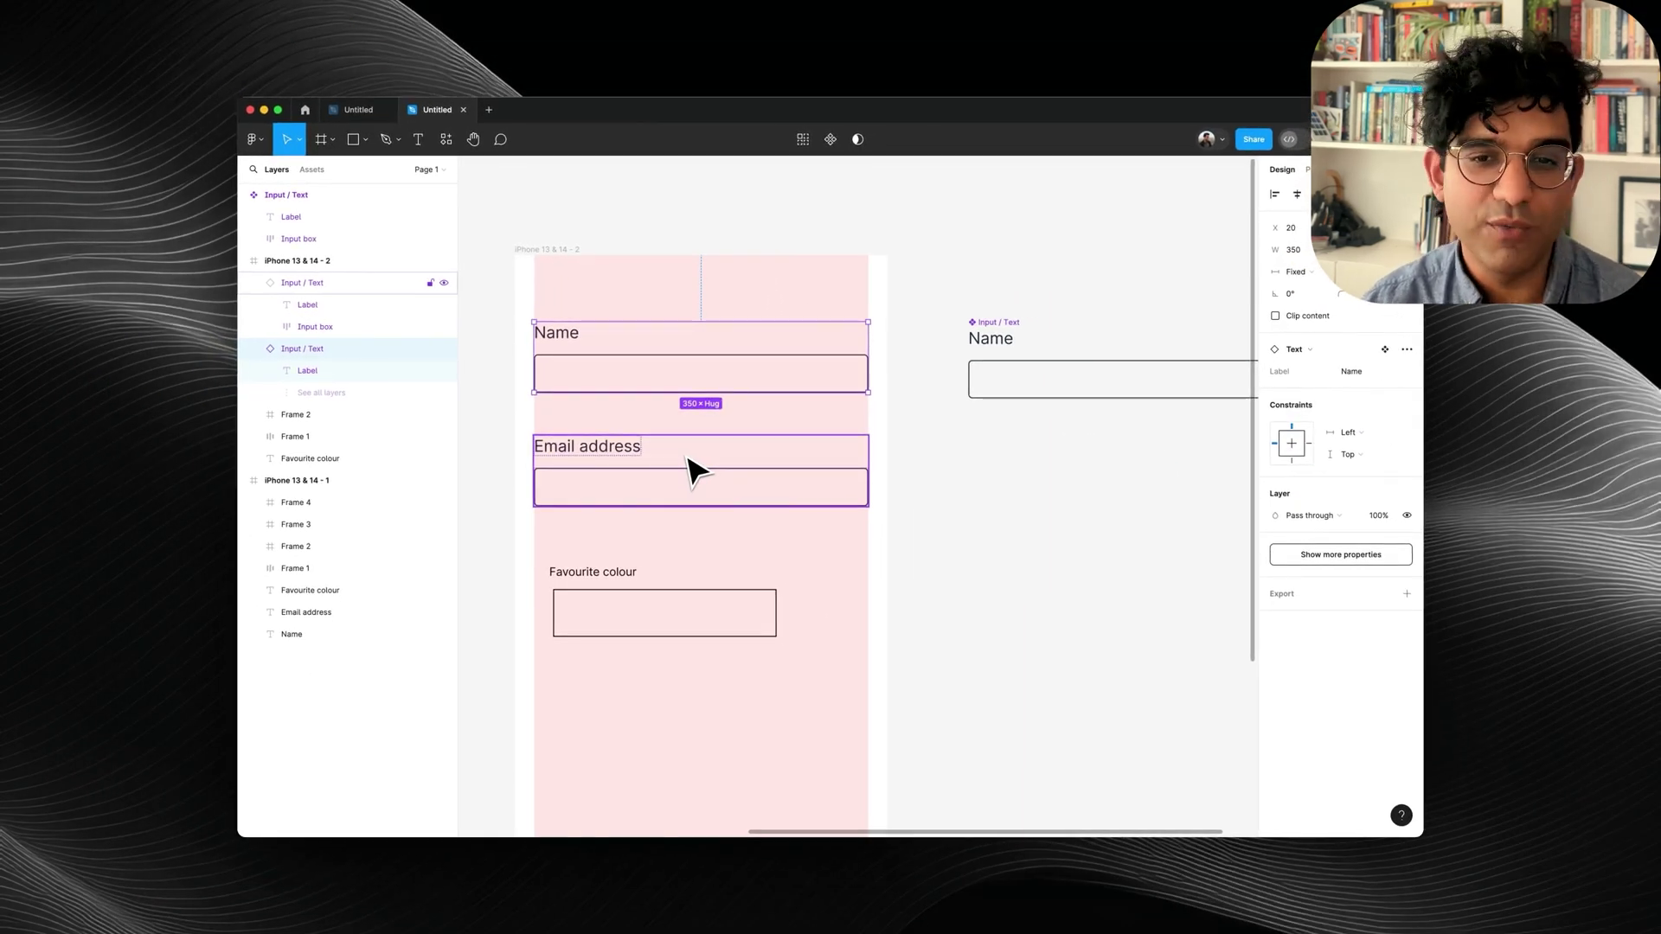
pyautogui.hscroll(5, 697, 472)
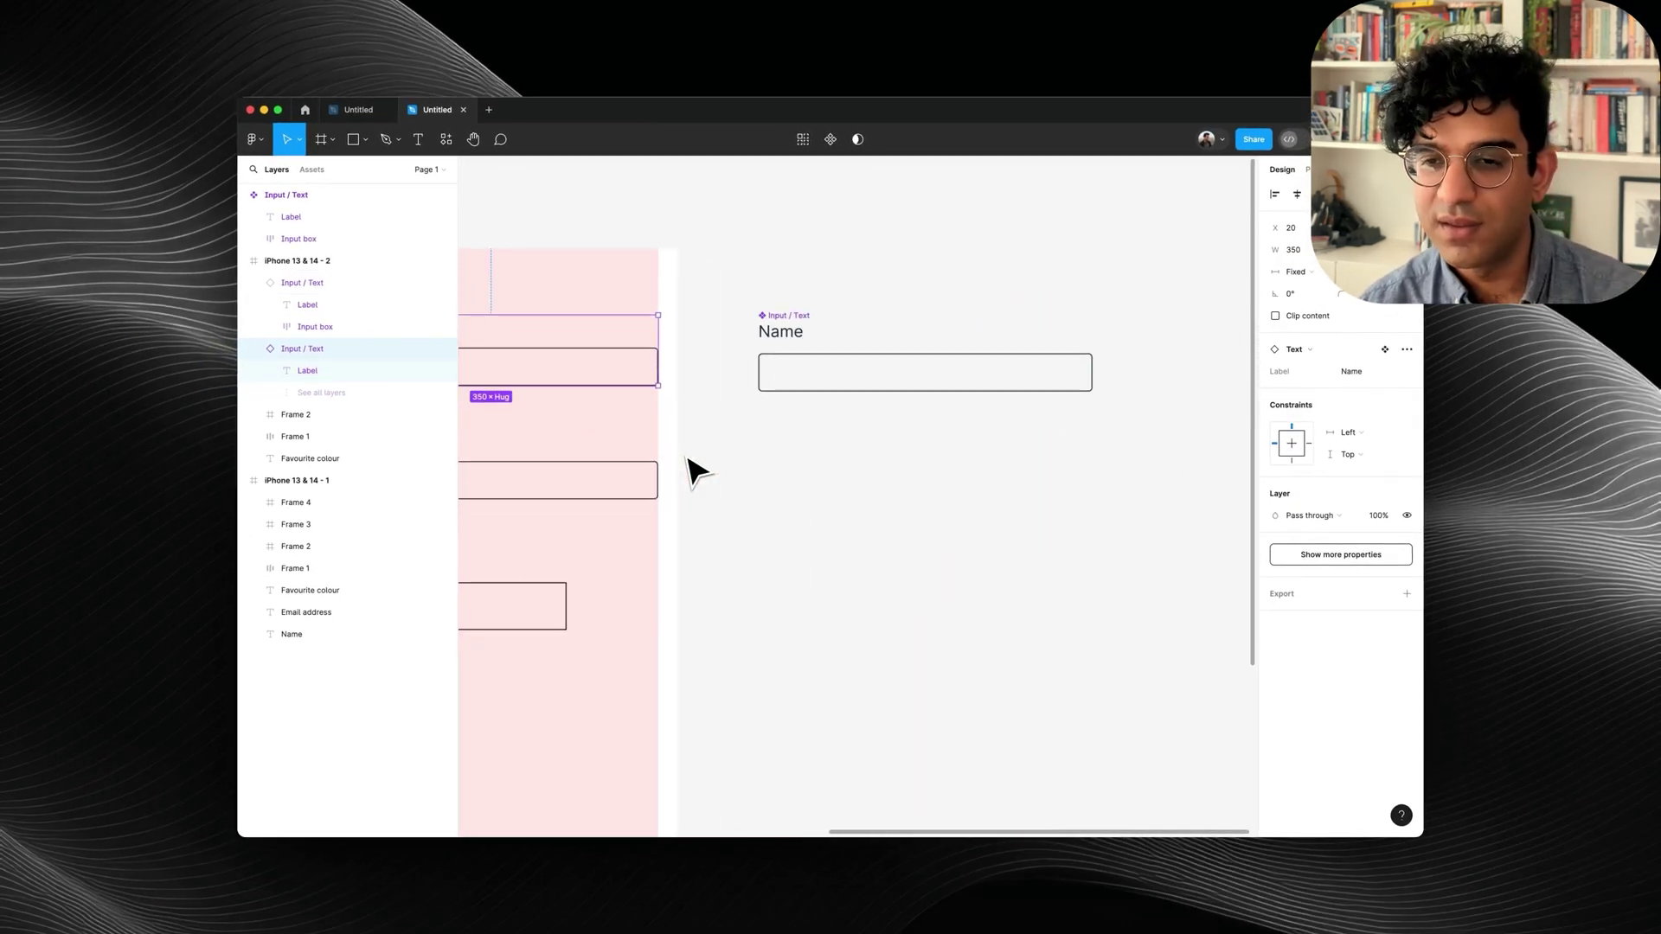
pyautogui.click(902, 370)
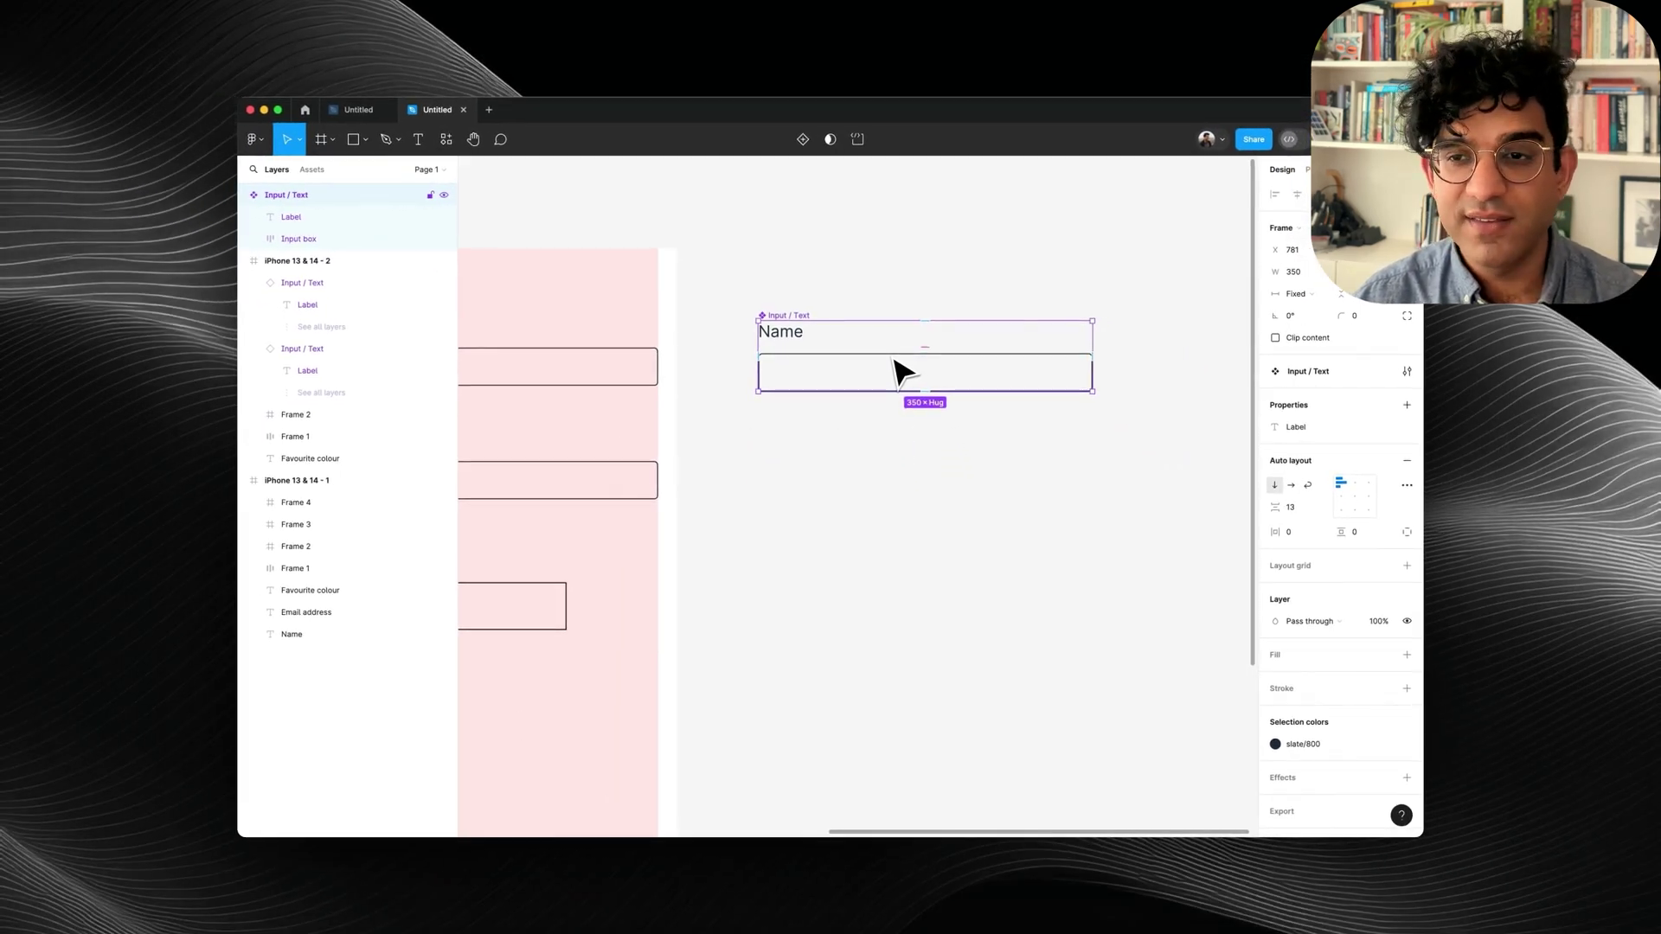
# Add a variant to the Input component and name it Hover.
pyautogui.click(797, 145)
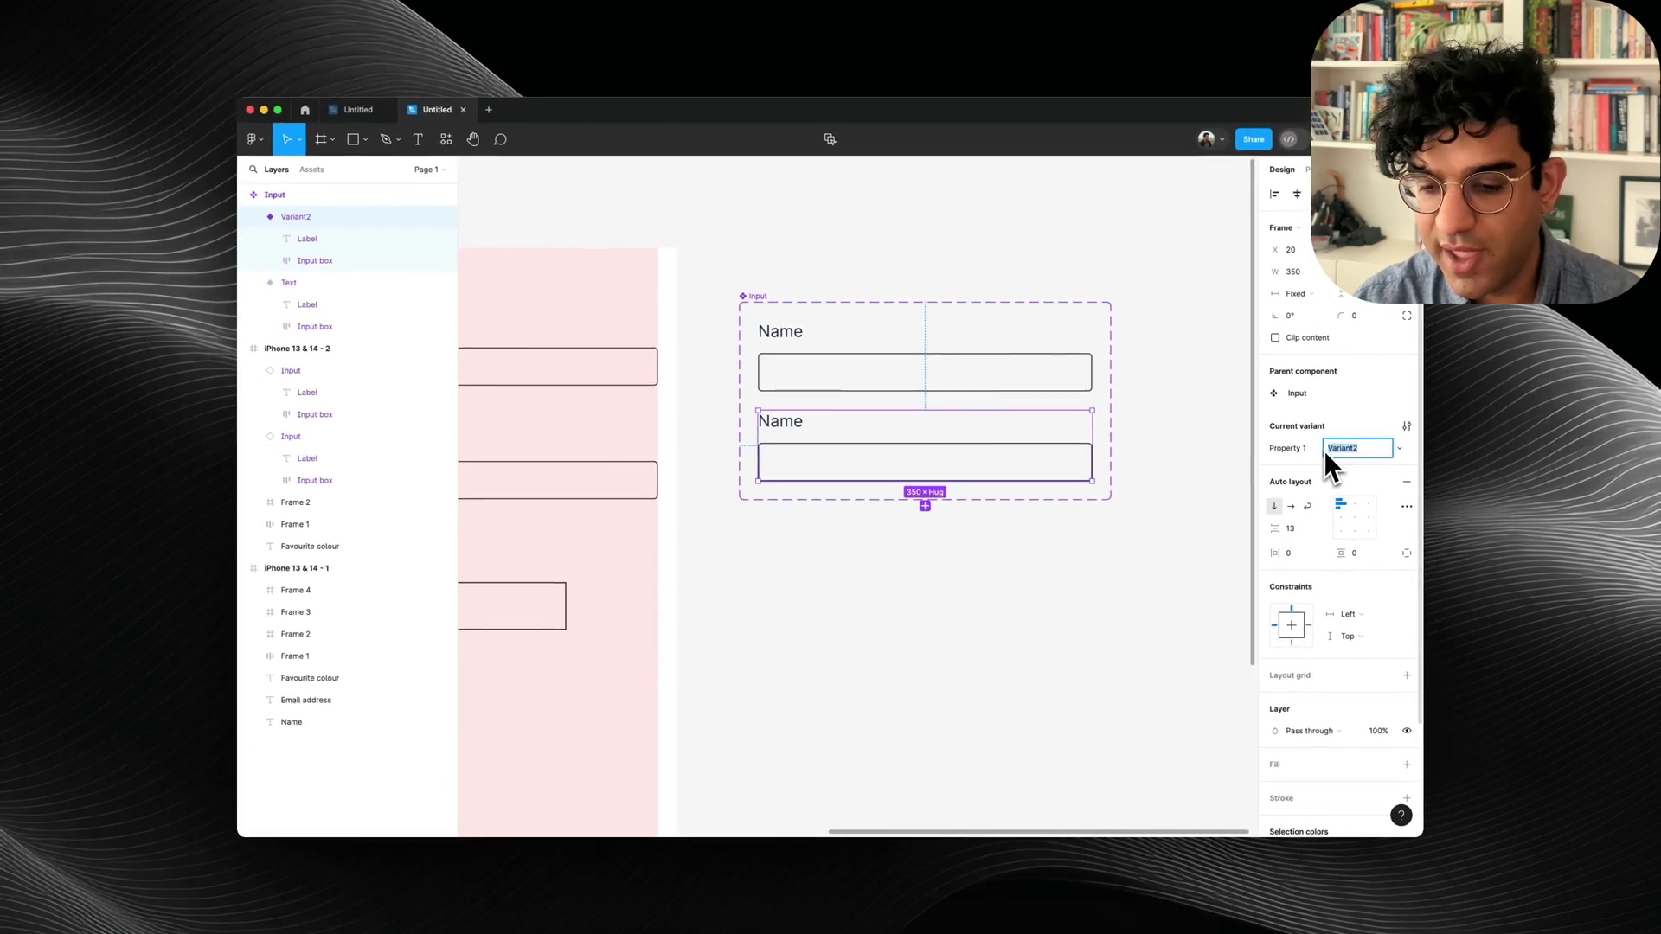
pyautogui.write('H')
pyautogui.press('BackSpace')
pyautogui.write('Hover')
pyautogui.press('Return')
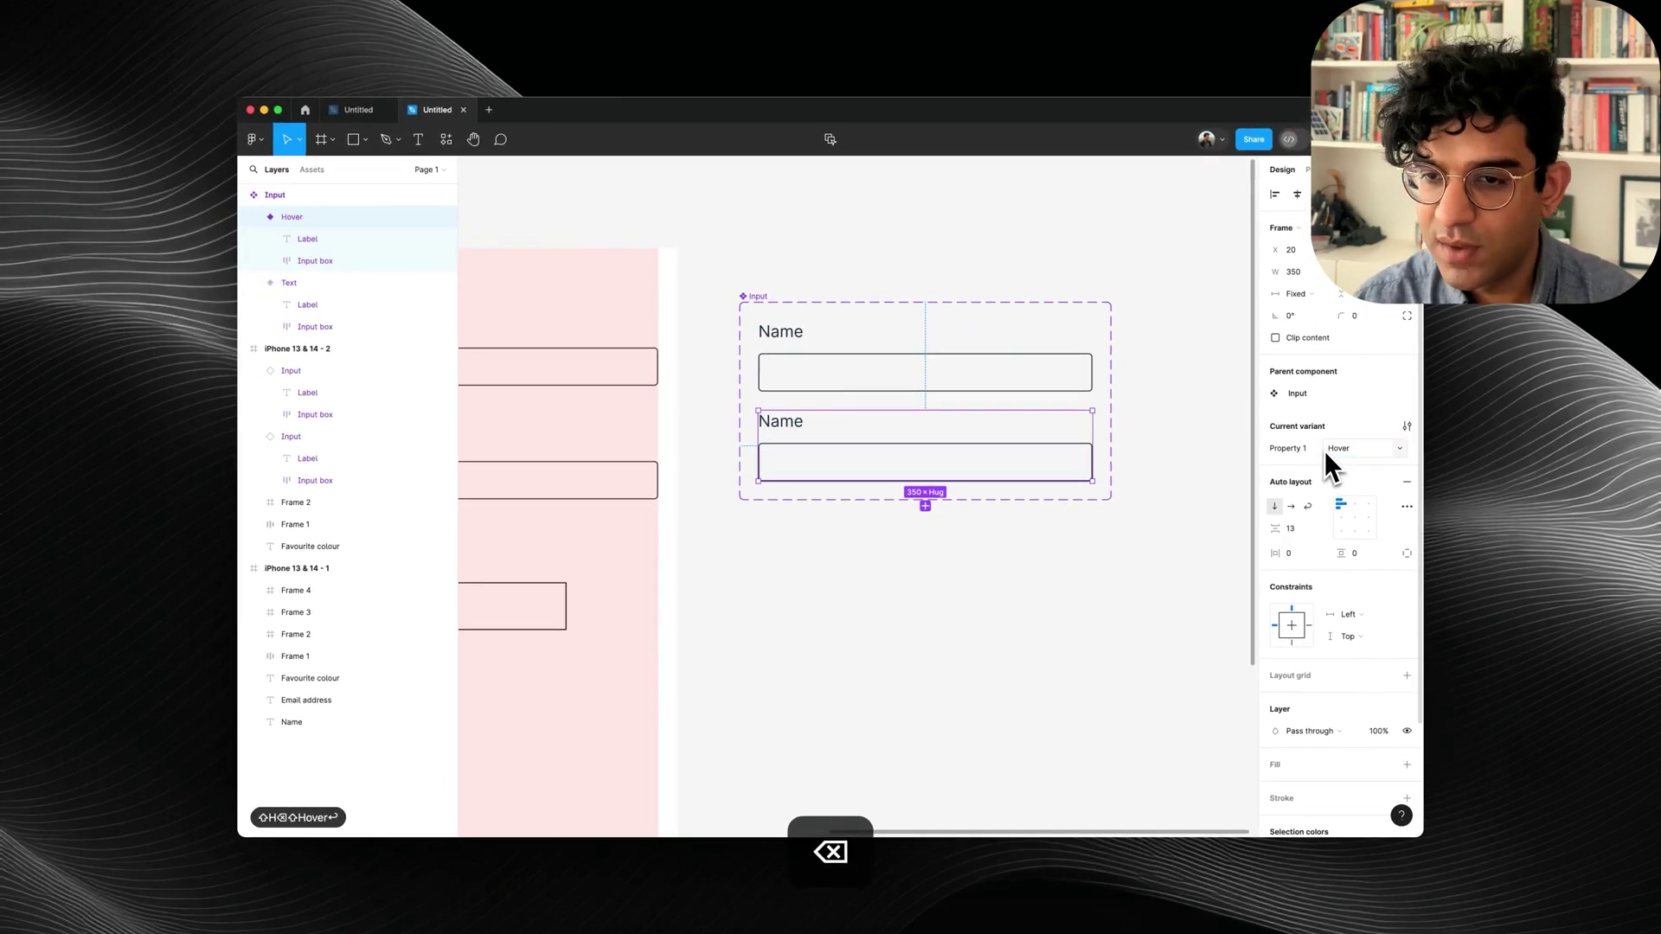
# Rename the original variant Default and add the Active and Error variants.
pyautogui.click(1038, 361)
pyautogui.click(1348, 450)
pyautogui.write('Defa')
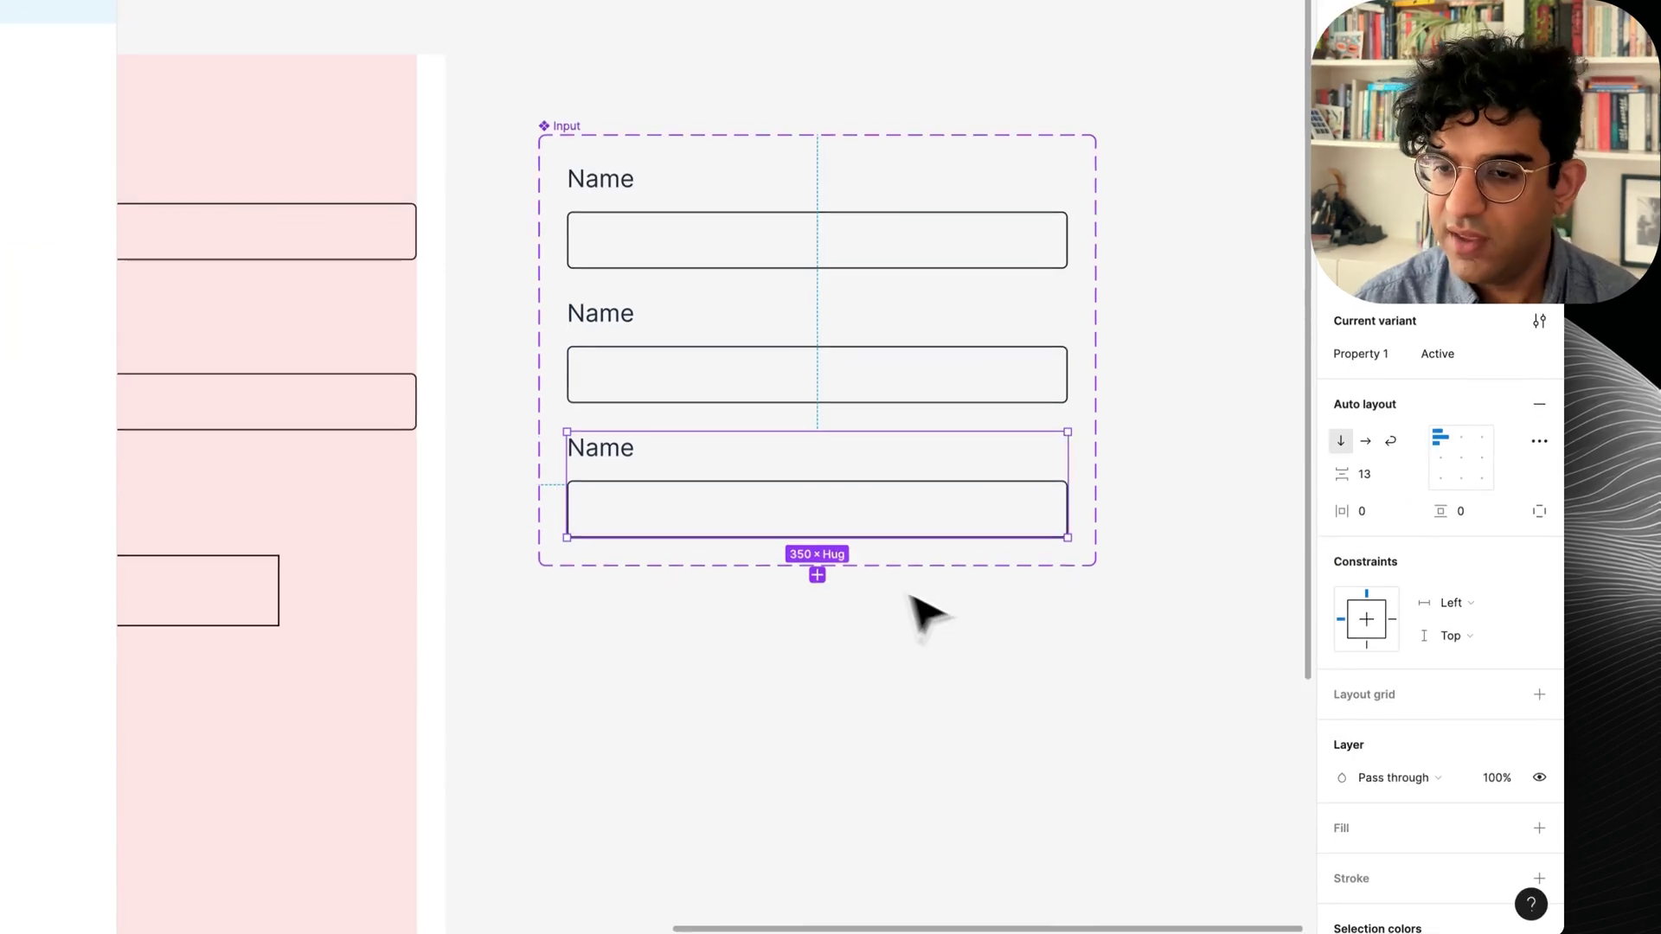
pyautogui.click(822, 733)
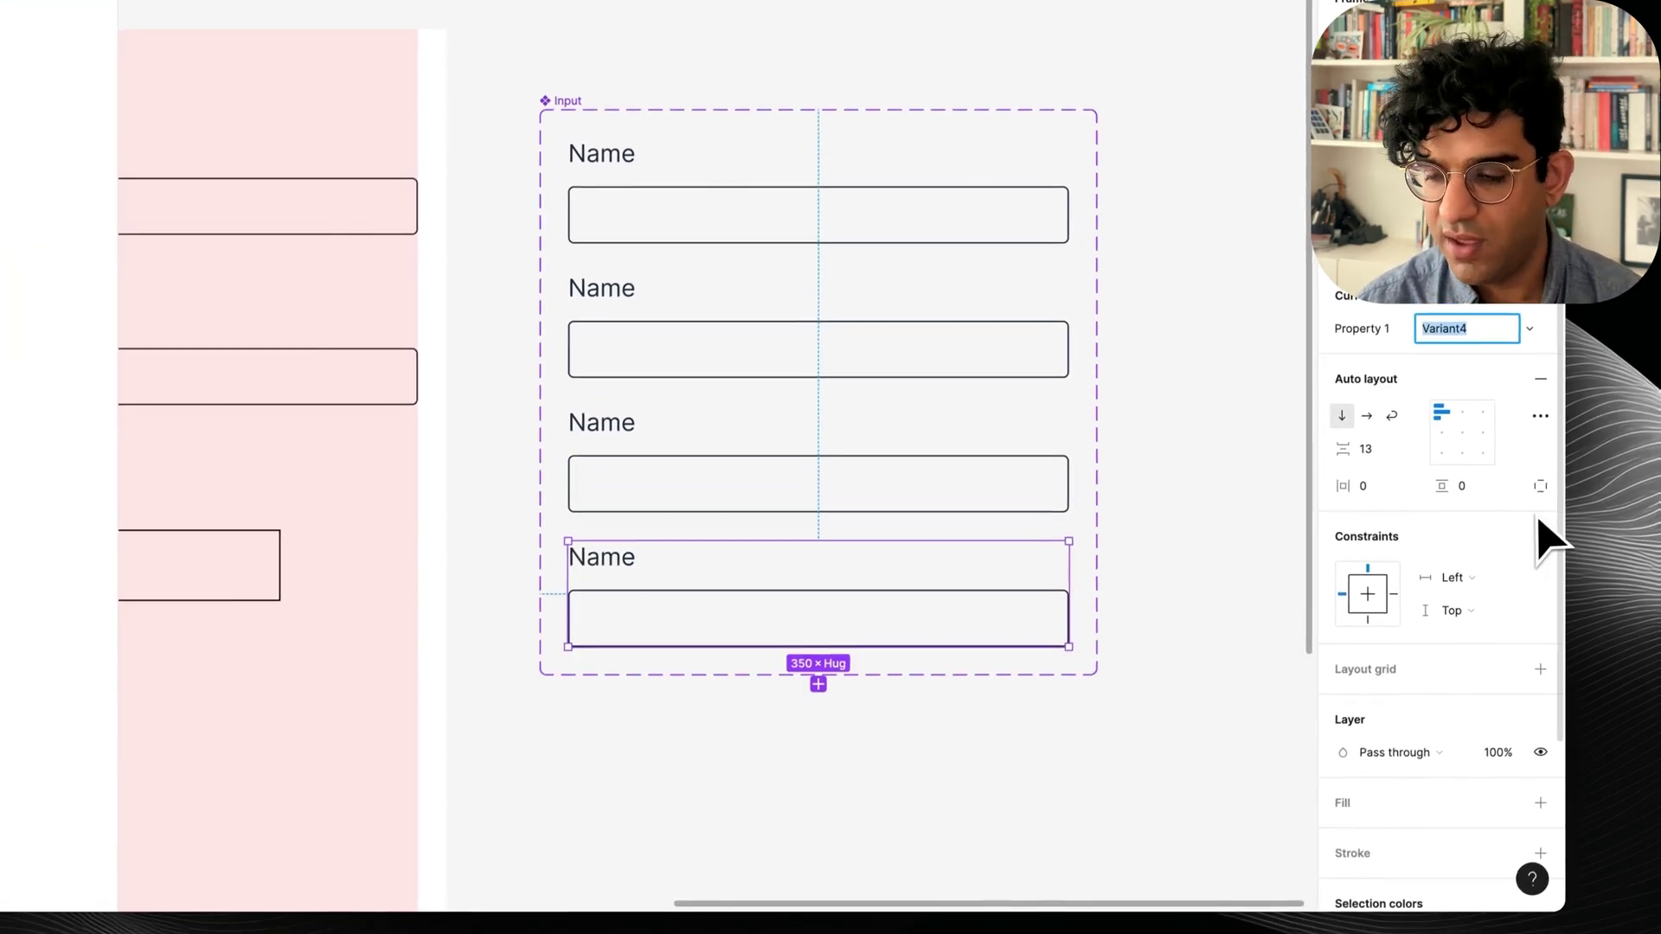
pyautogui.write('Error')
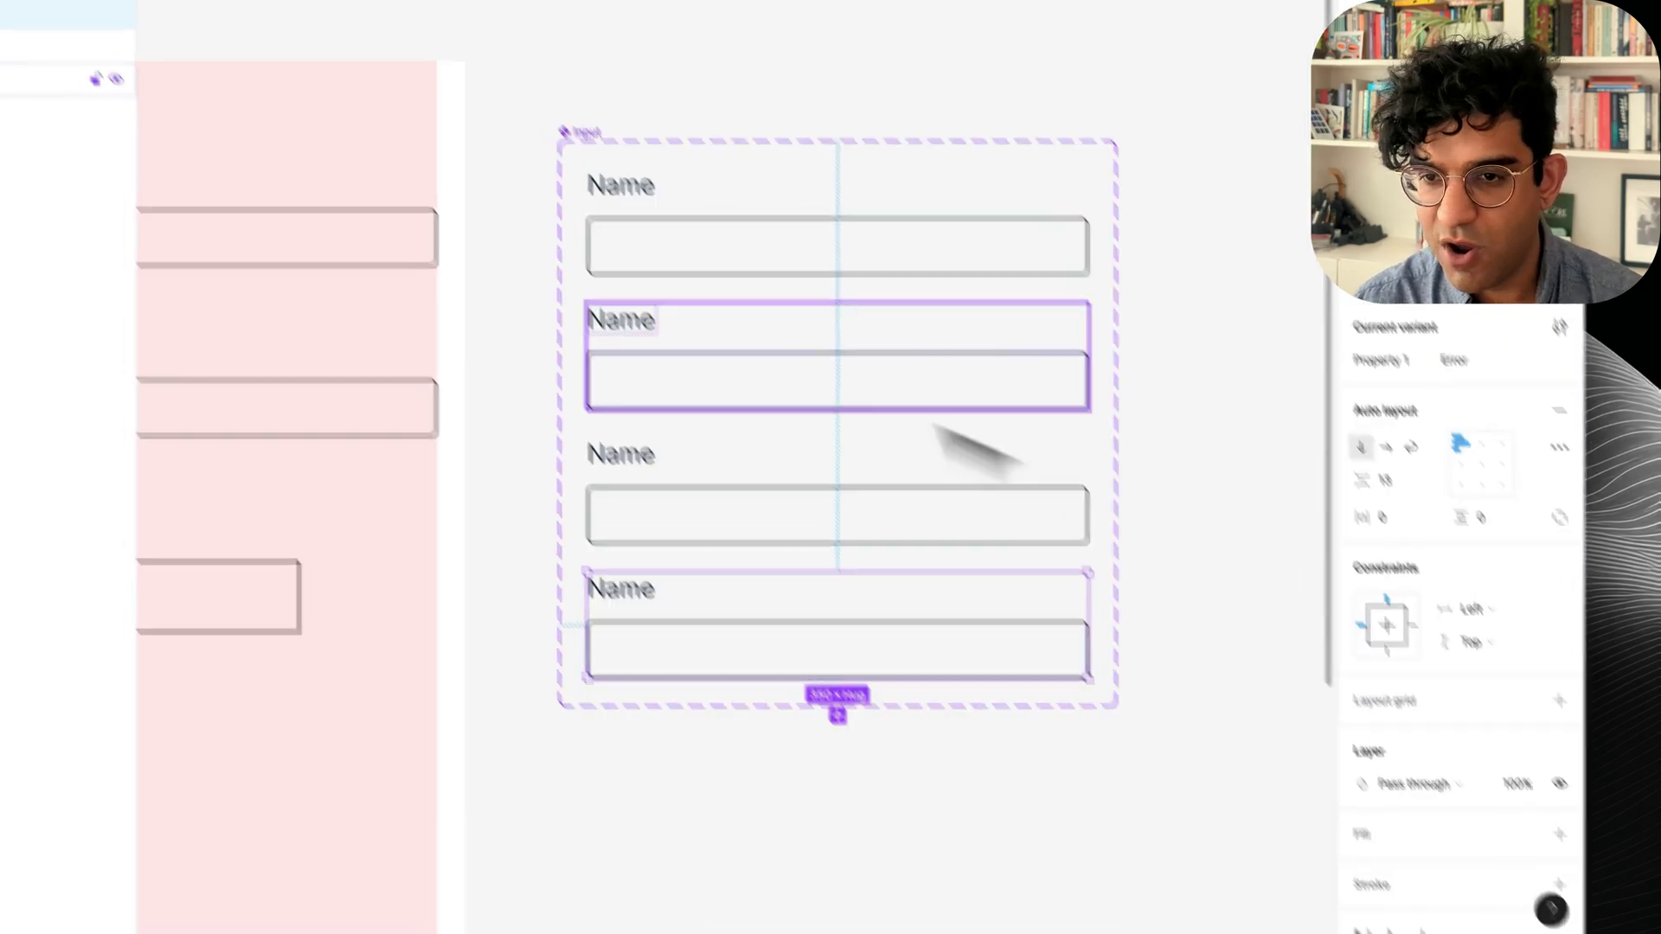
pyautogui.click(564, 107)
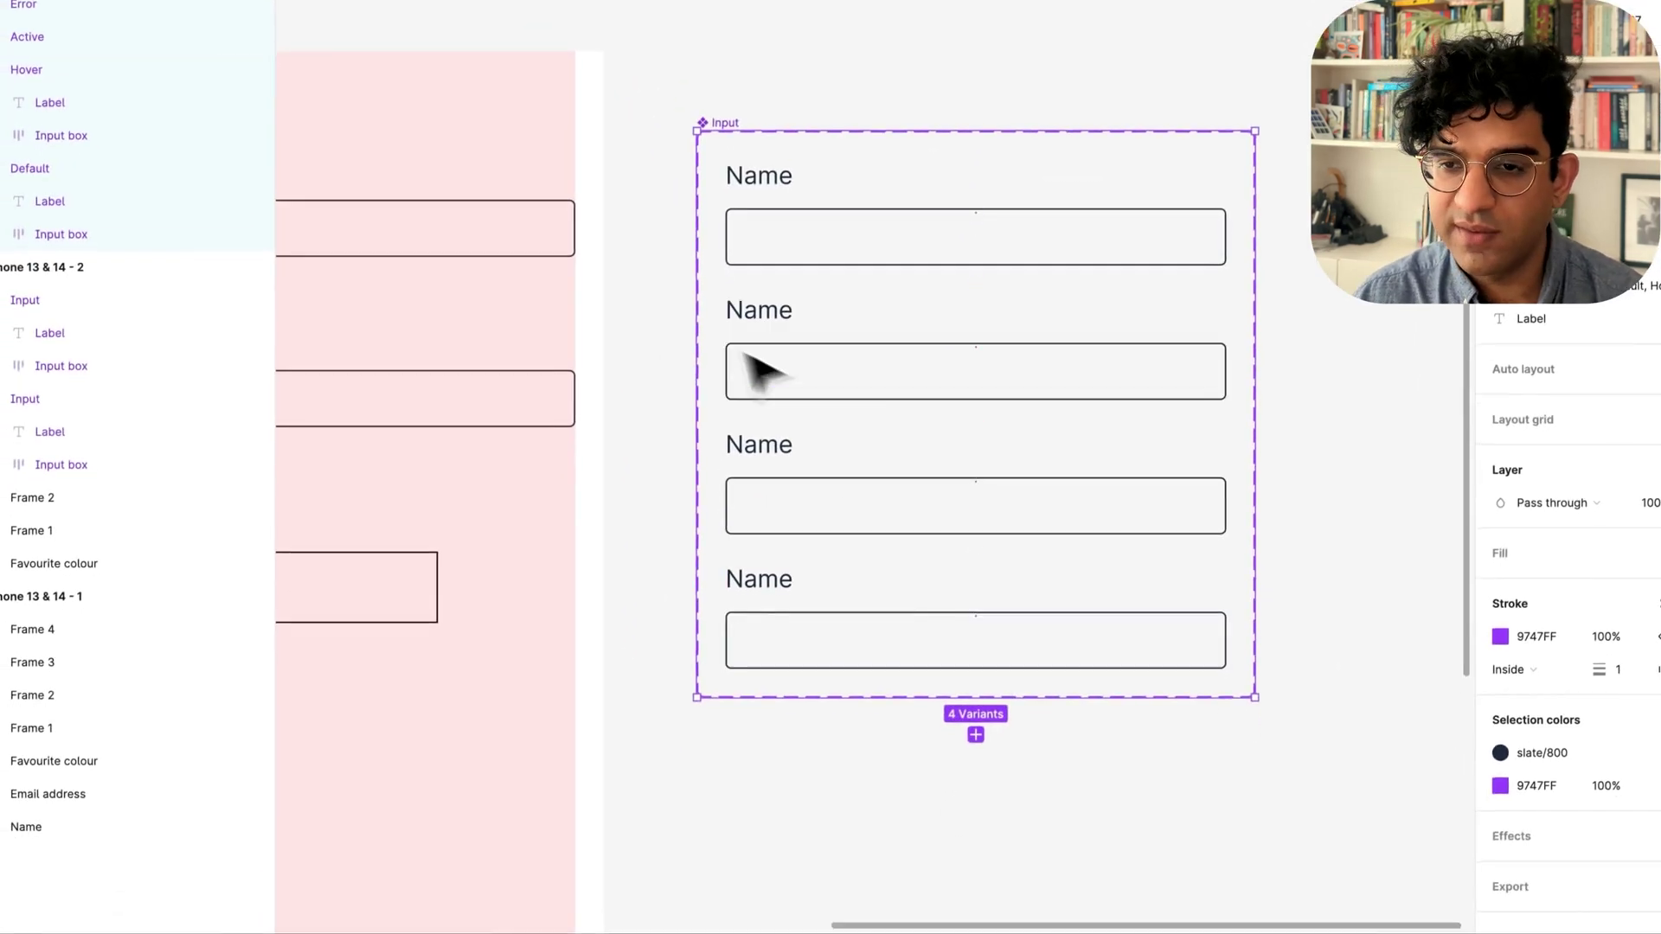
# Add a Filled variant property with default value False to the Input set.
pyautogui.click(1544, 428)
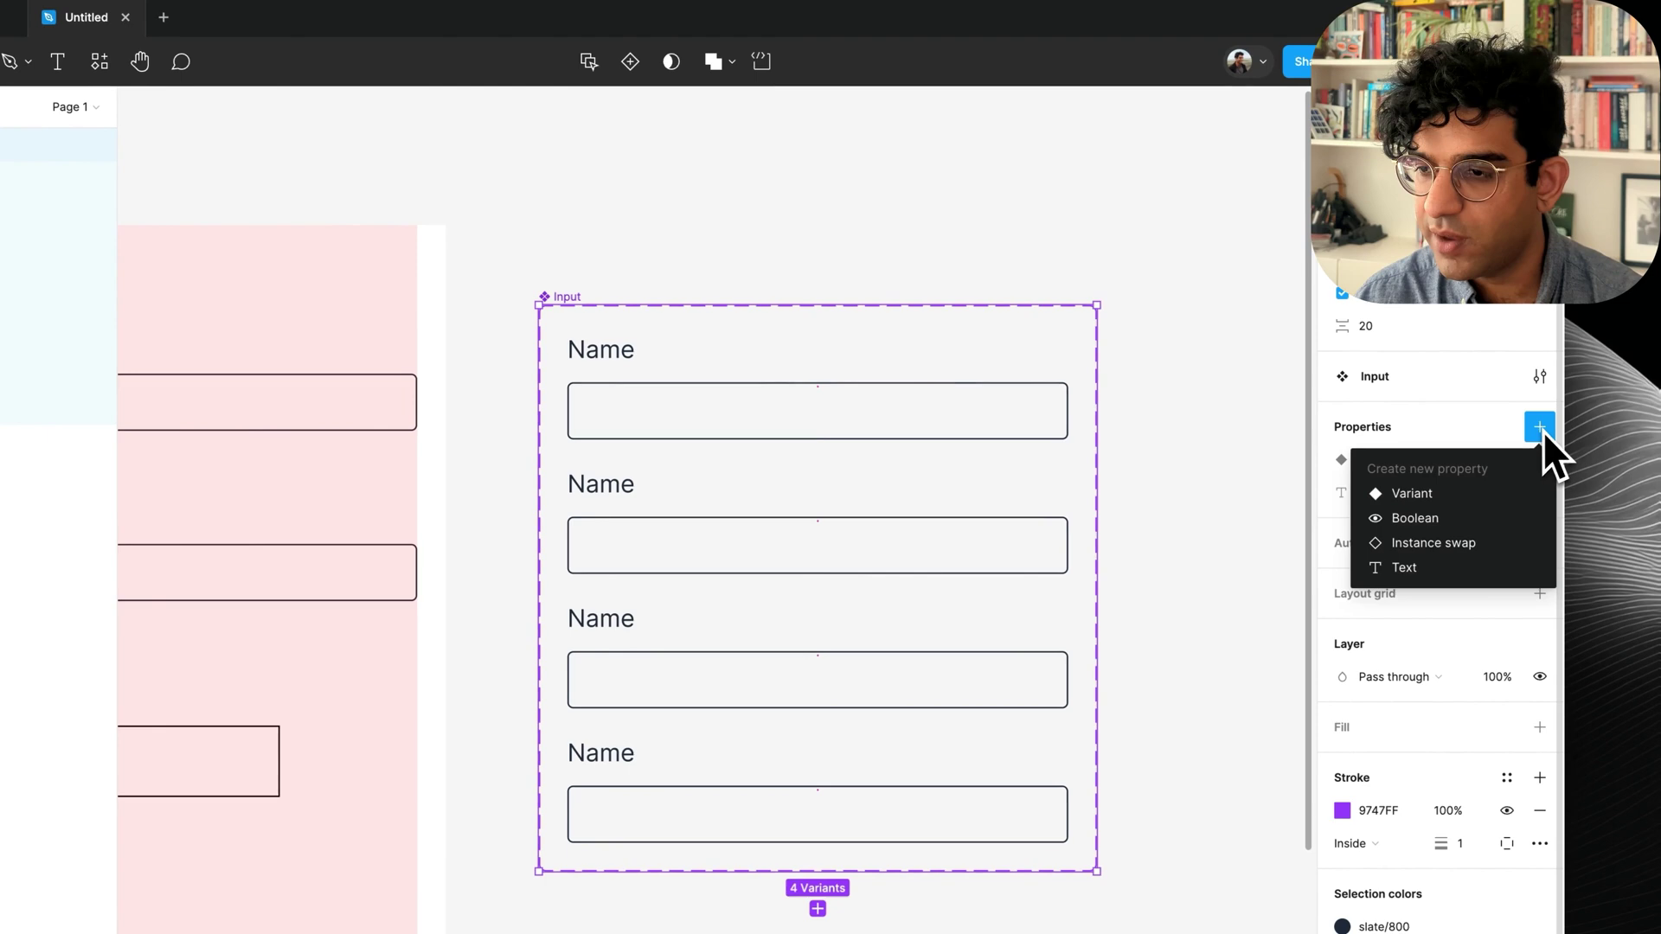
pyautogui.click(1464, 491)
pyautogui.write('Filled')
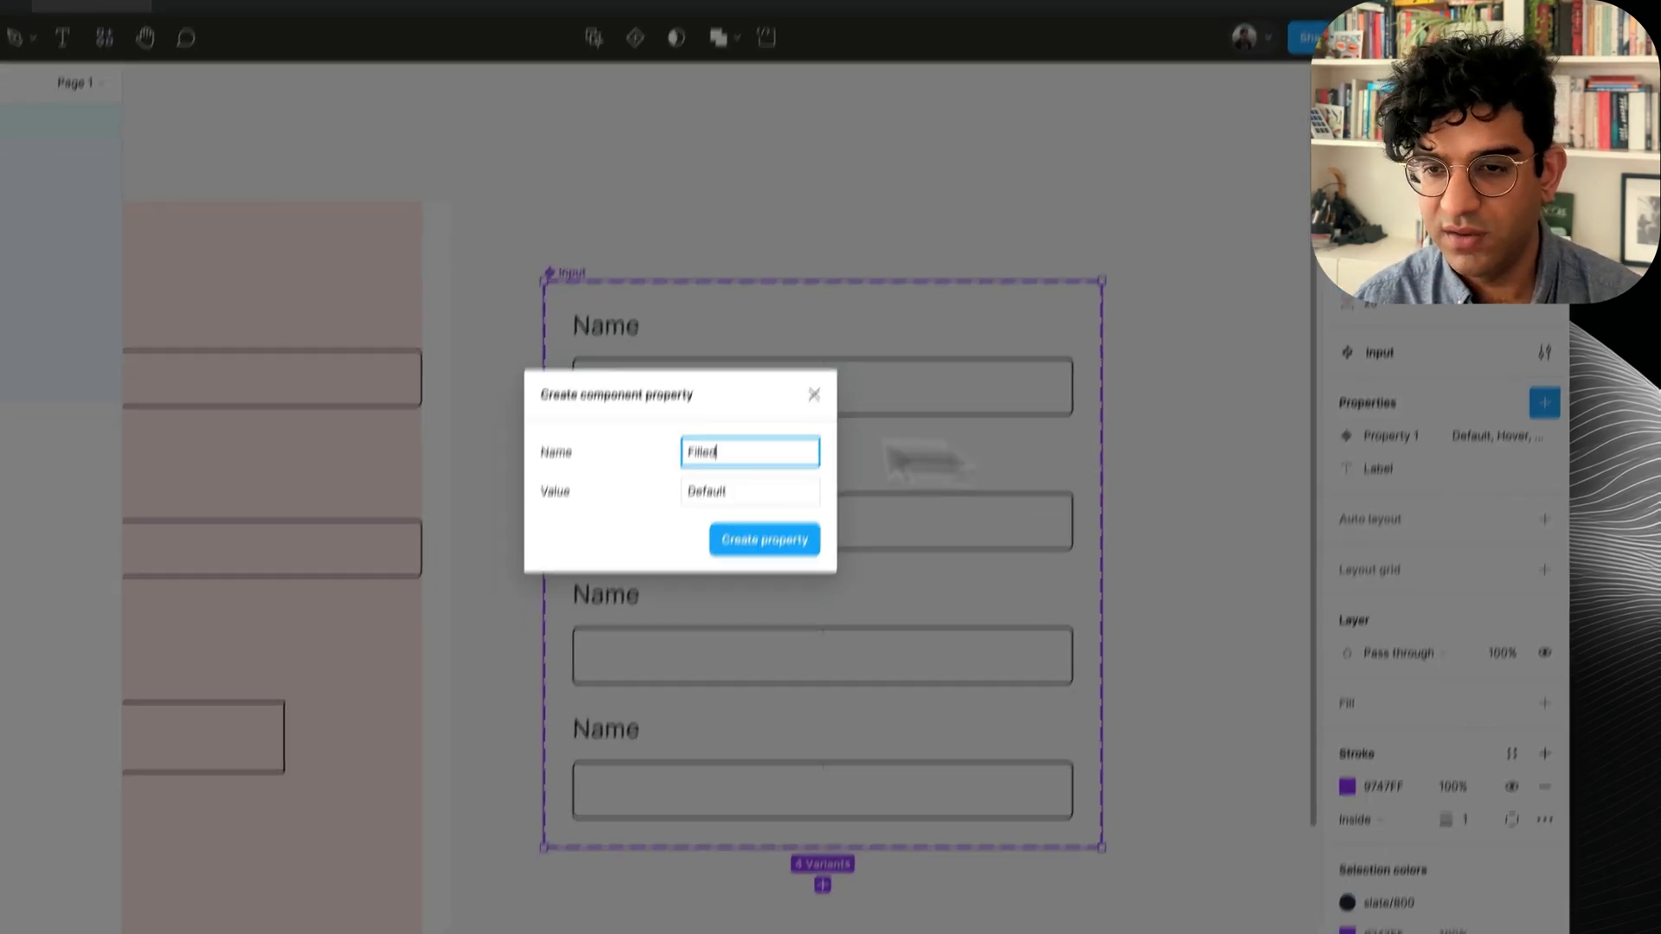
pyautogui.click(730, 519)
pyautogui.press('super+alt+a')
pyautogui.press('super+a')
pyautogui.write('False')
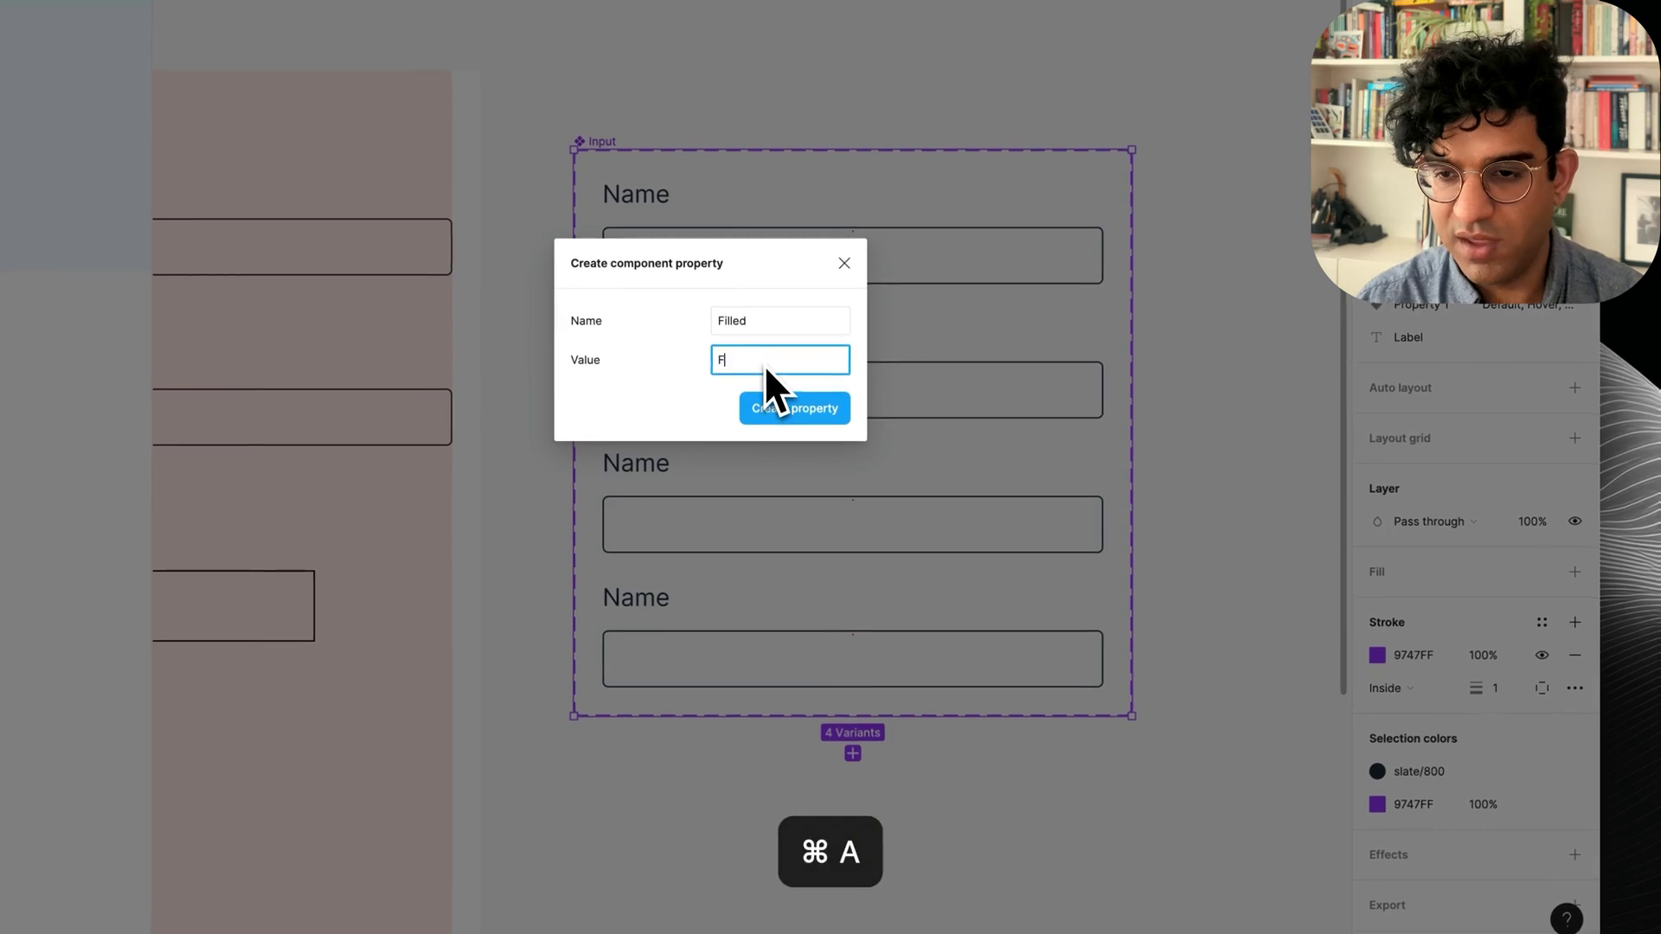
pyautogui.click(782, 408)
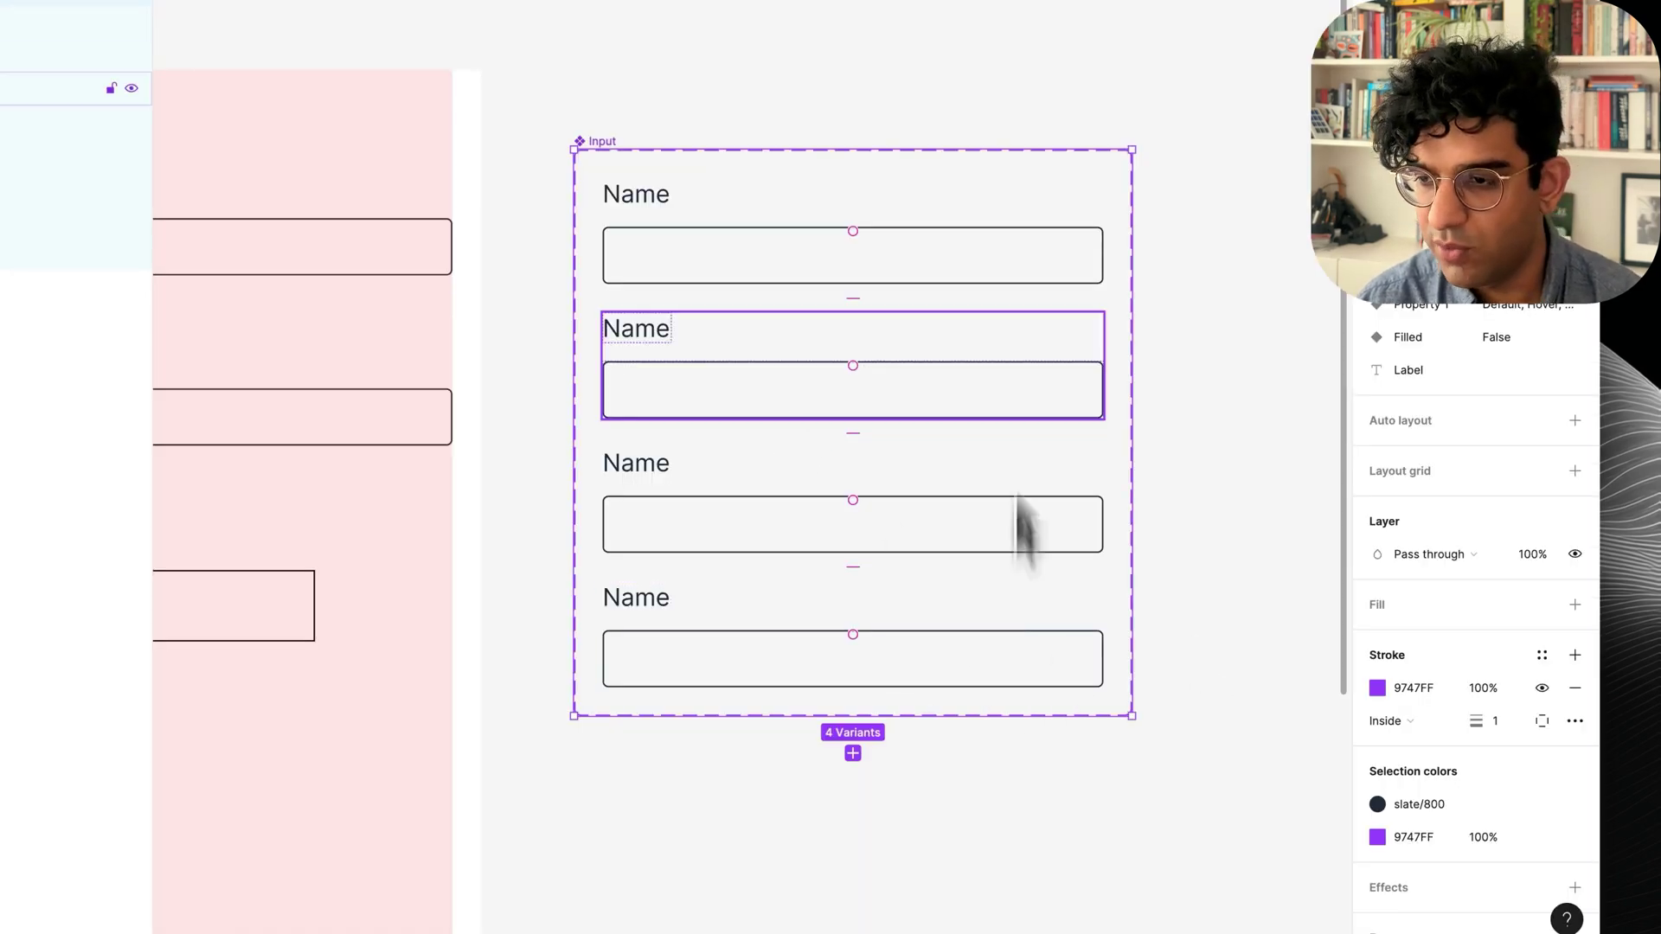
# Rename the first variant property to State.
pyautogui.doubleClick(1422, 313)
pyautogui.write('State')
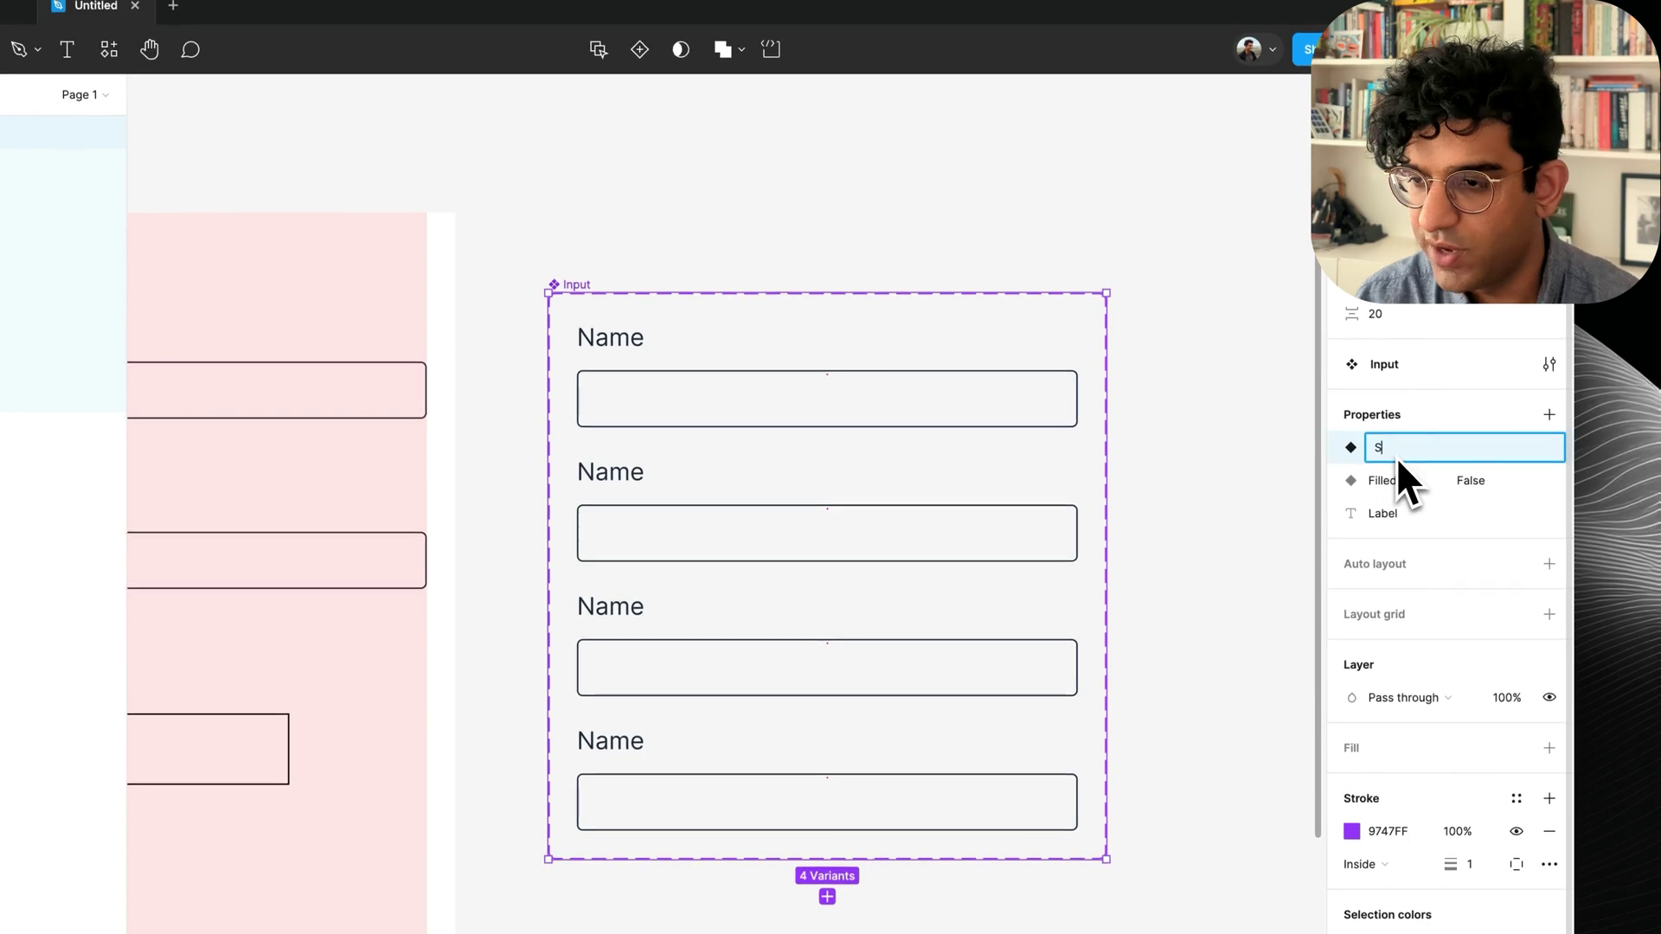
pyautogui.press('Return')
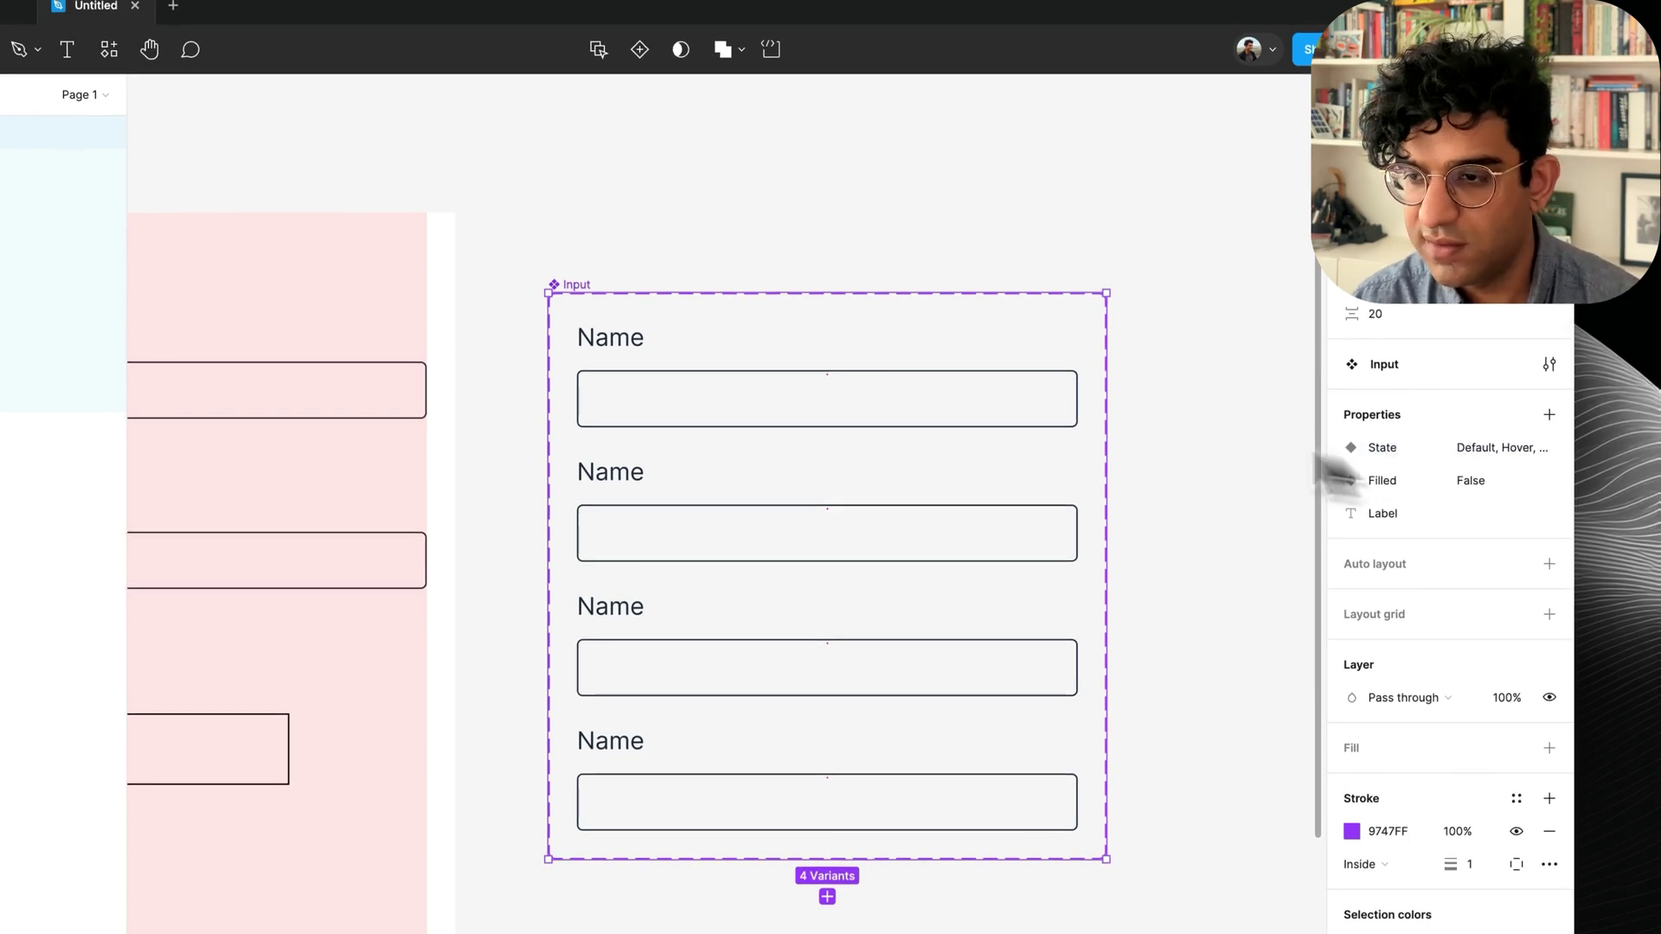
pyautogui.click(736, 367)
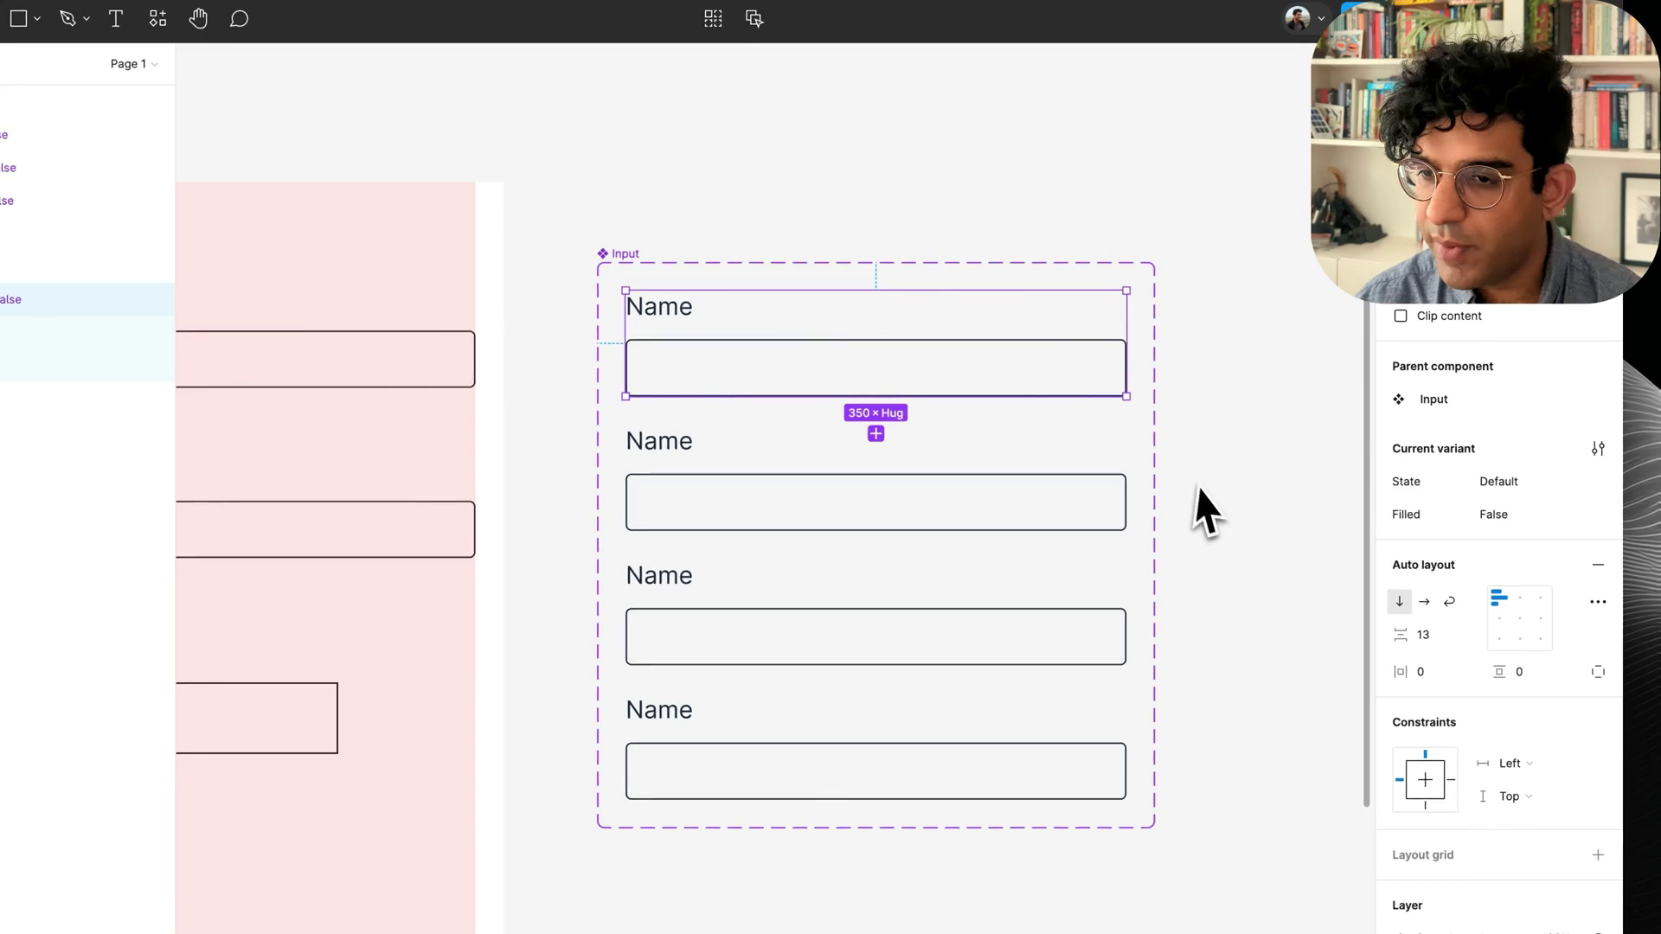
# Fill the Default input box with slate/50 and hide the layout grids.
pyautogui.click(1565, 740)
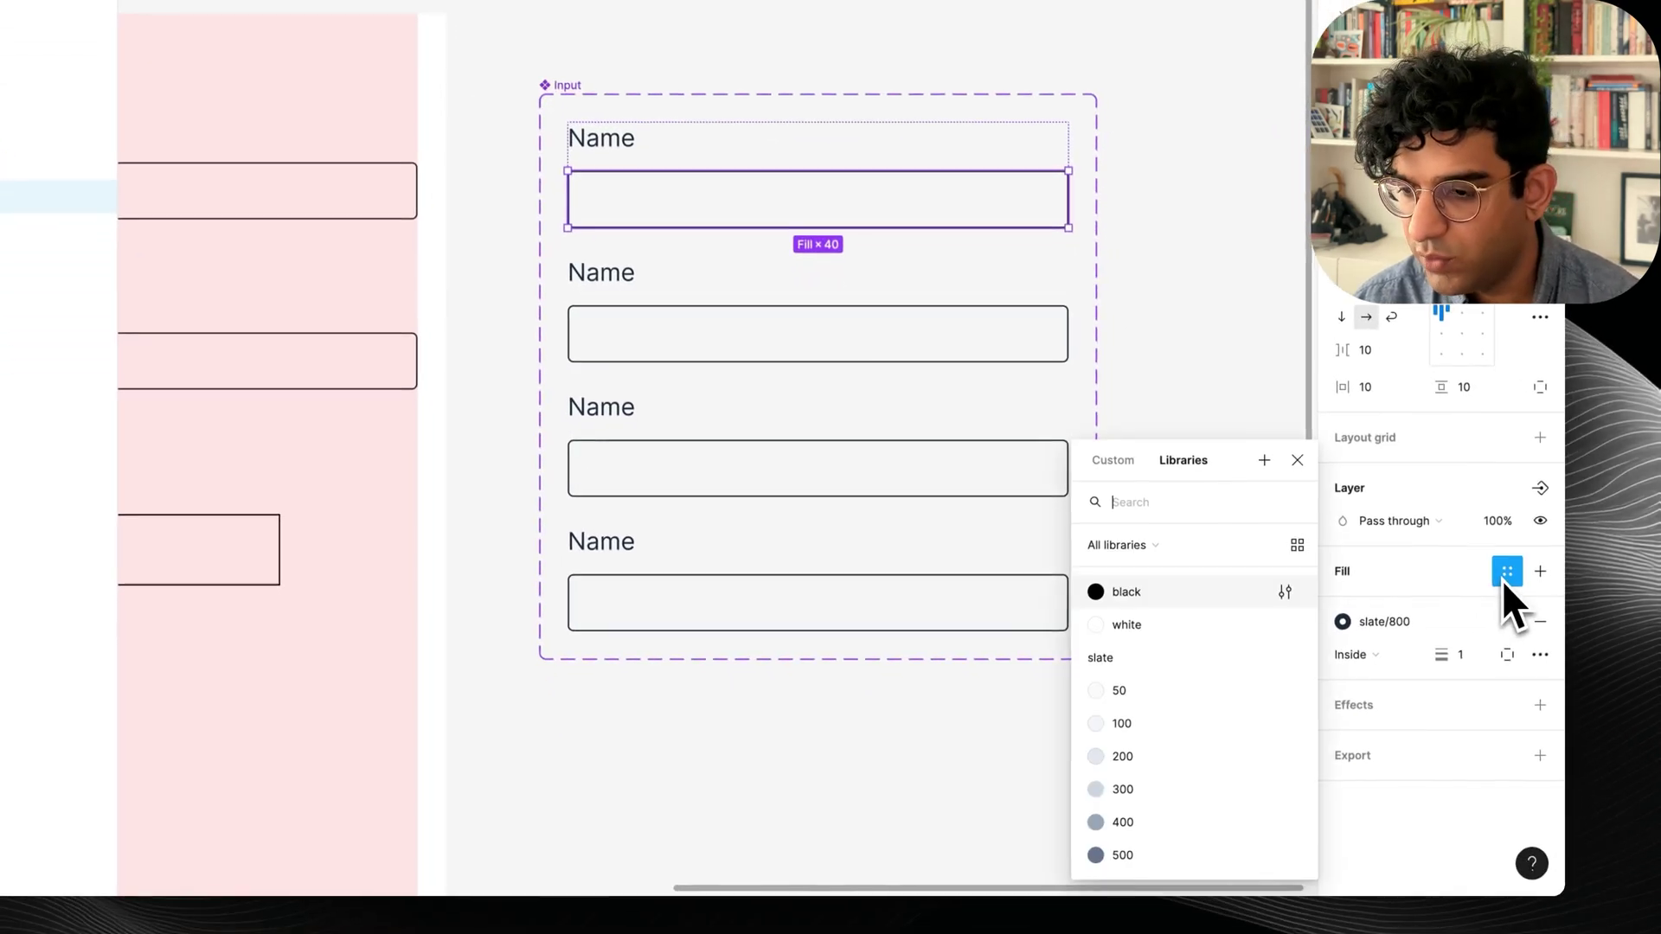
pyautogui.click(1199, 696)
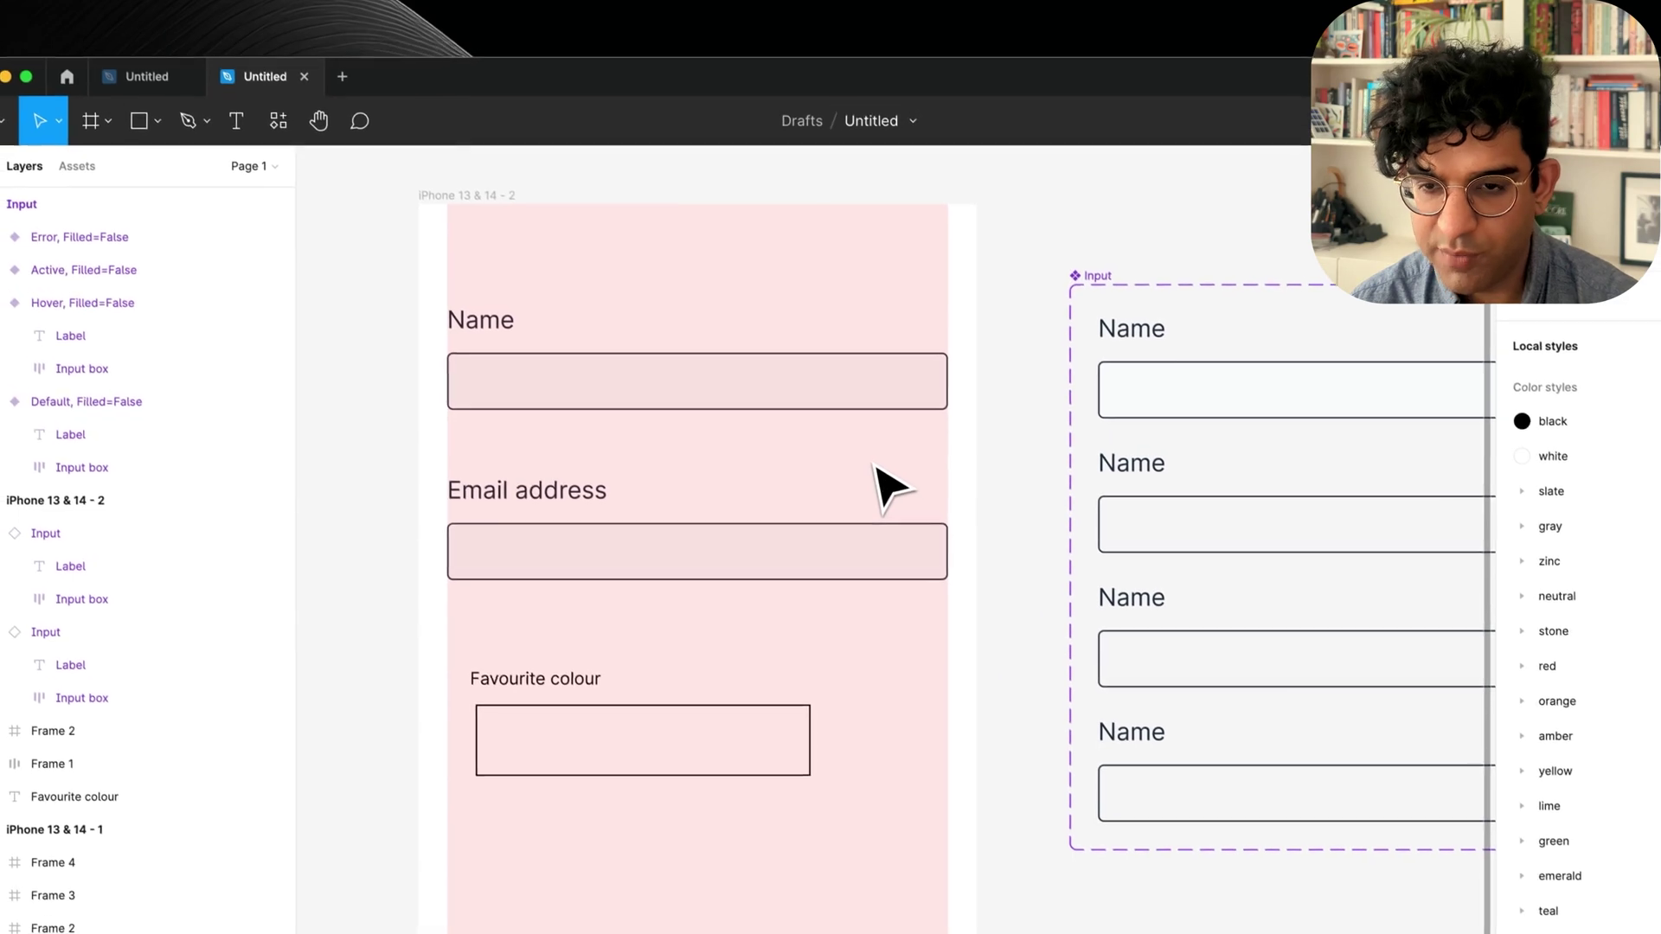
pyautogui.hotkey('shift', 'g')
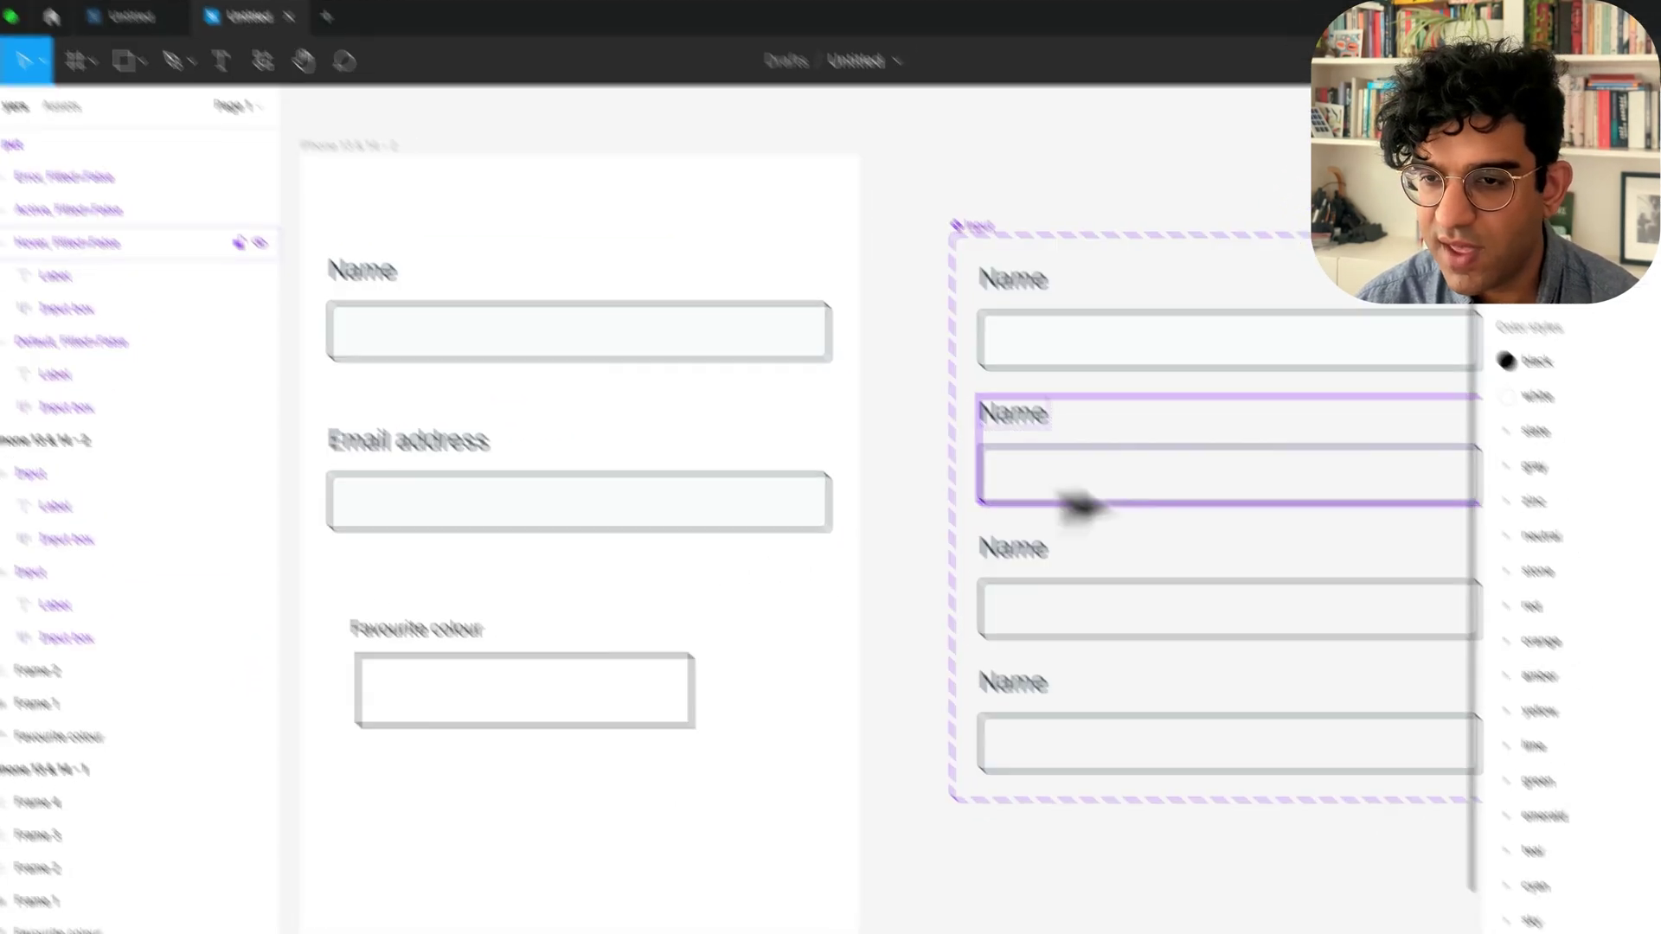
# Give the Hover variant's input box a 2 px stroke.
pyautogui.click(1204, 495)
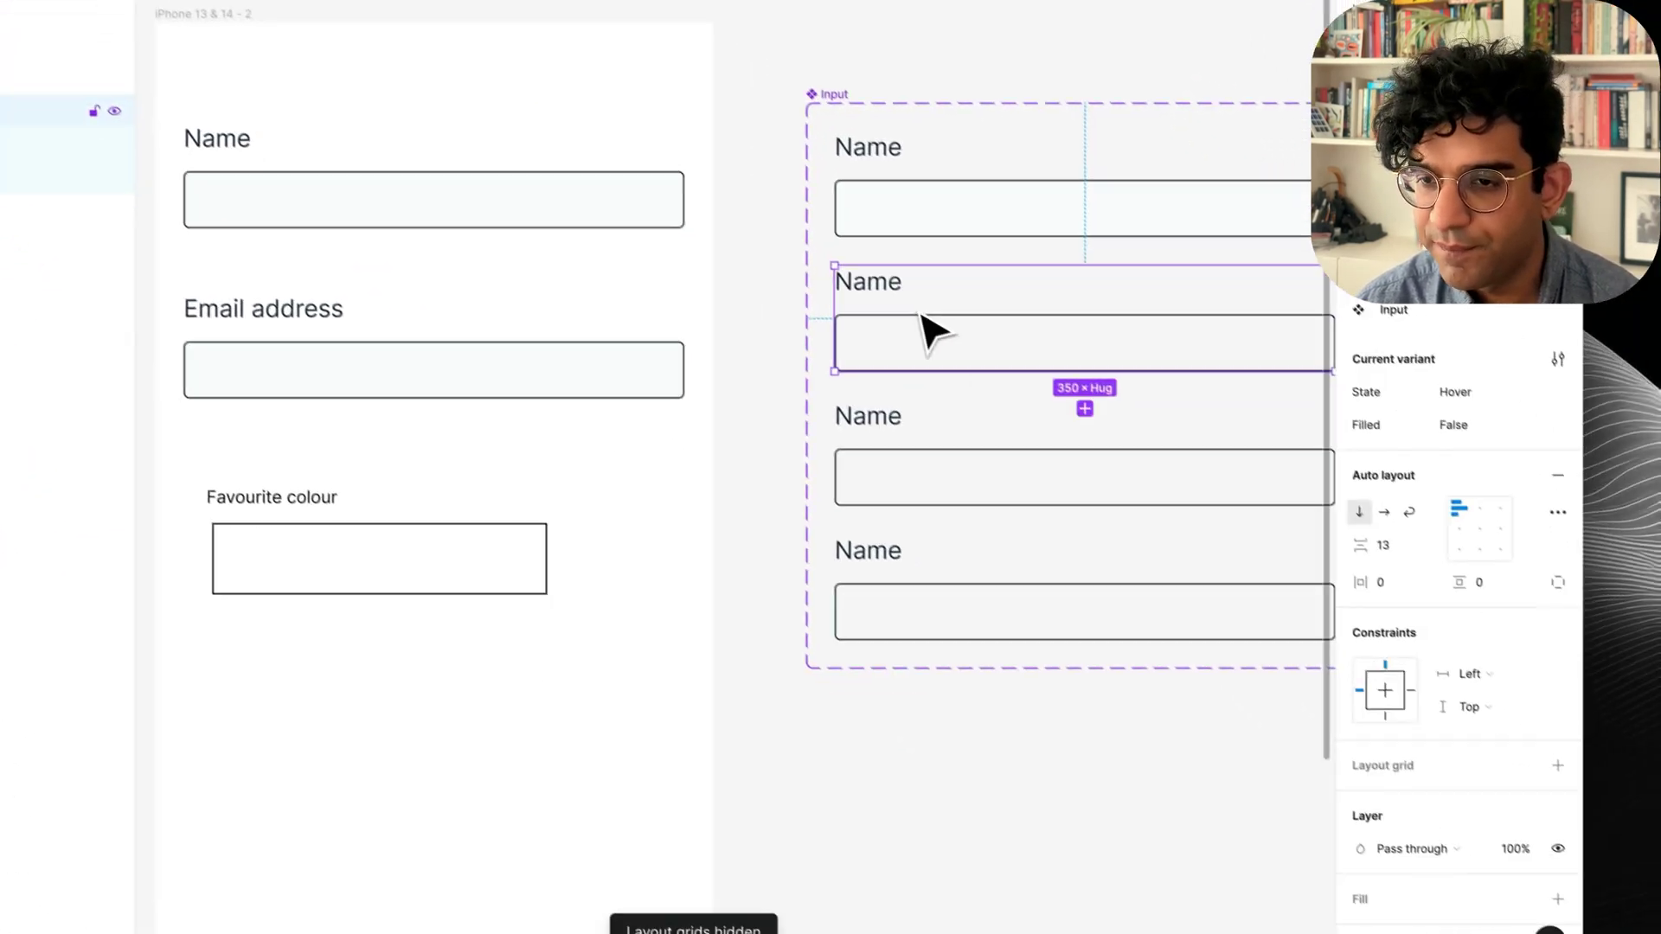
pyautogui.scroll(-3, 1466, 649)
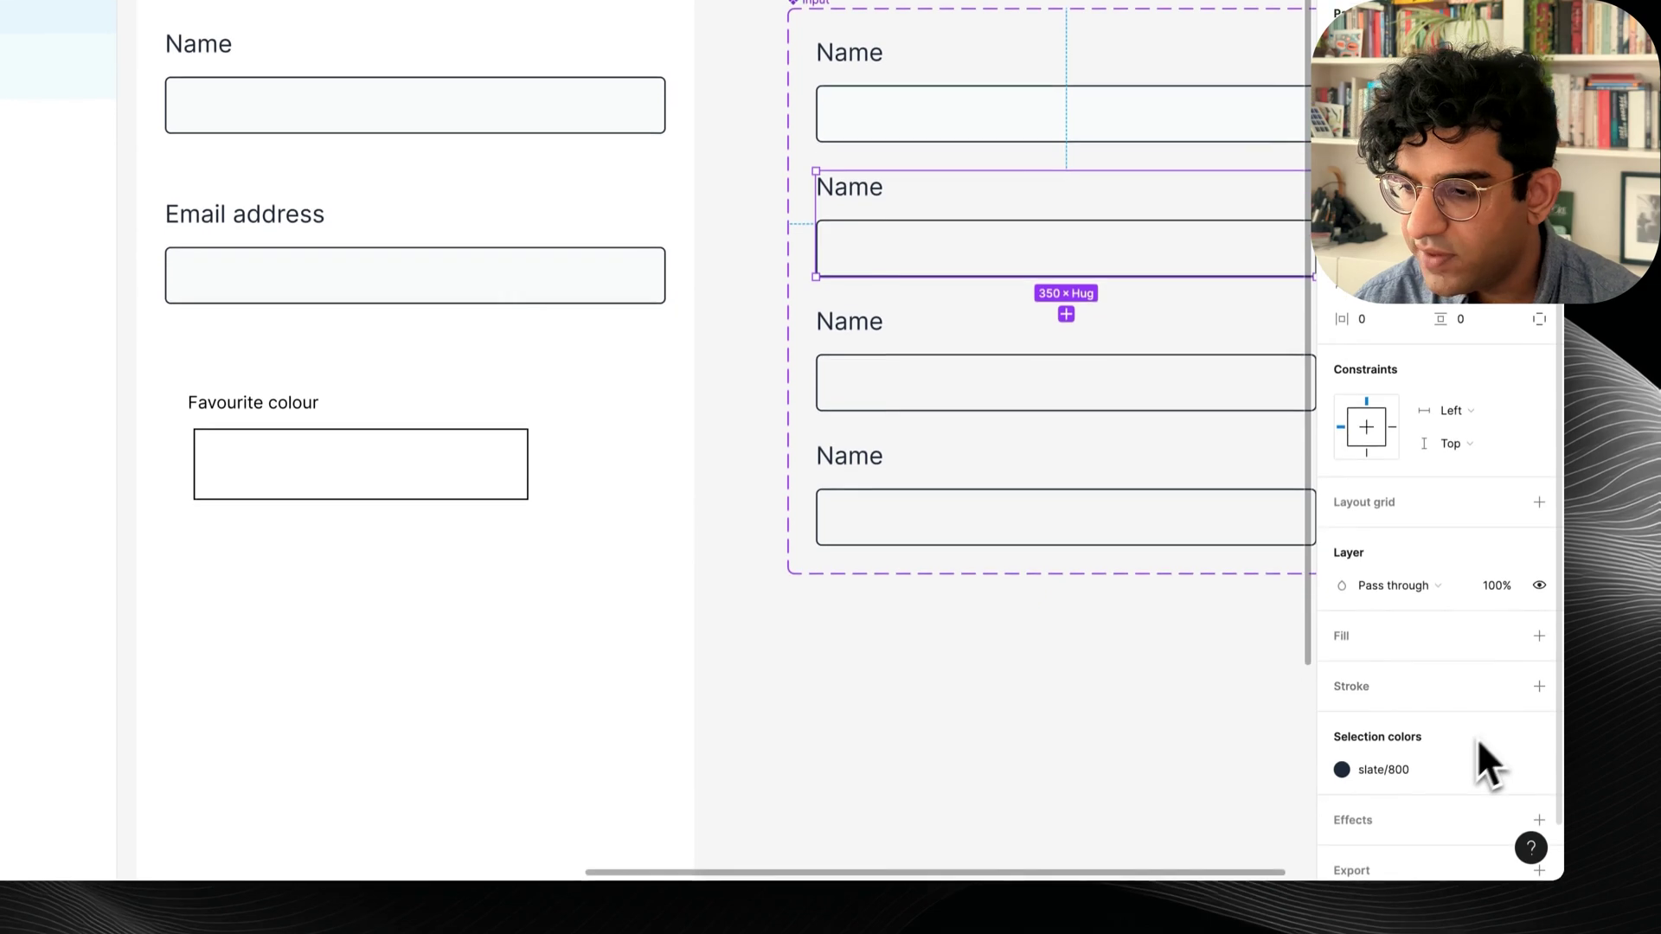
pyautogui.click(1176, 259)
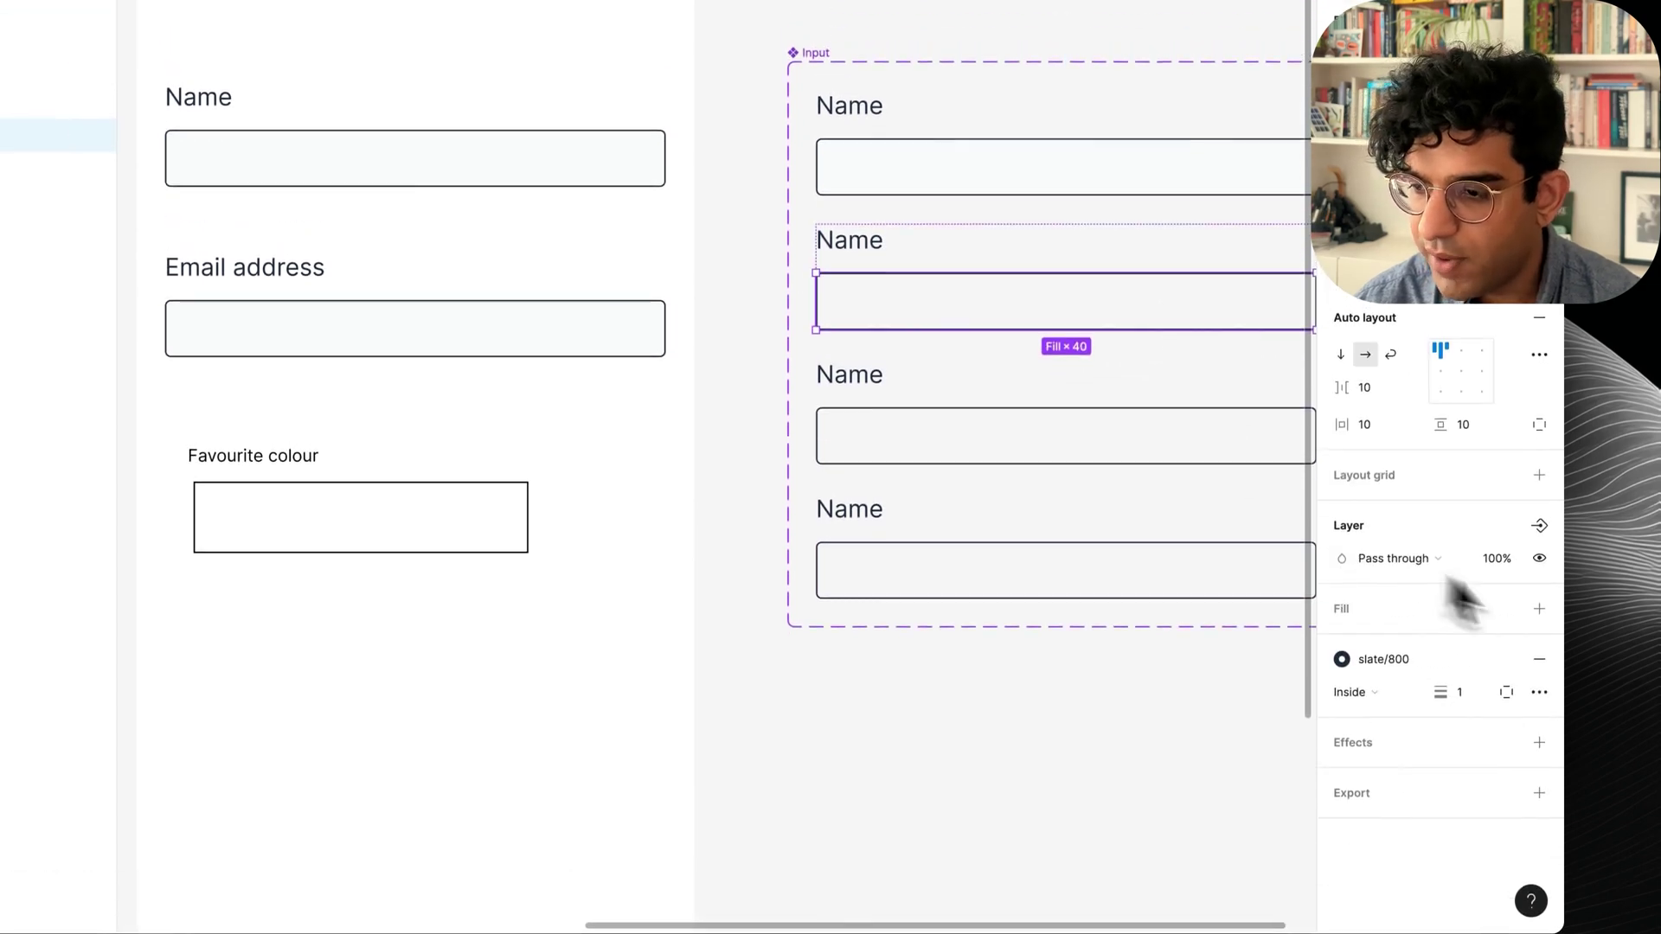
pyautogui.click(1423, 666)
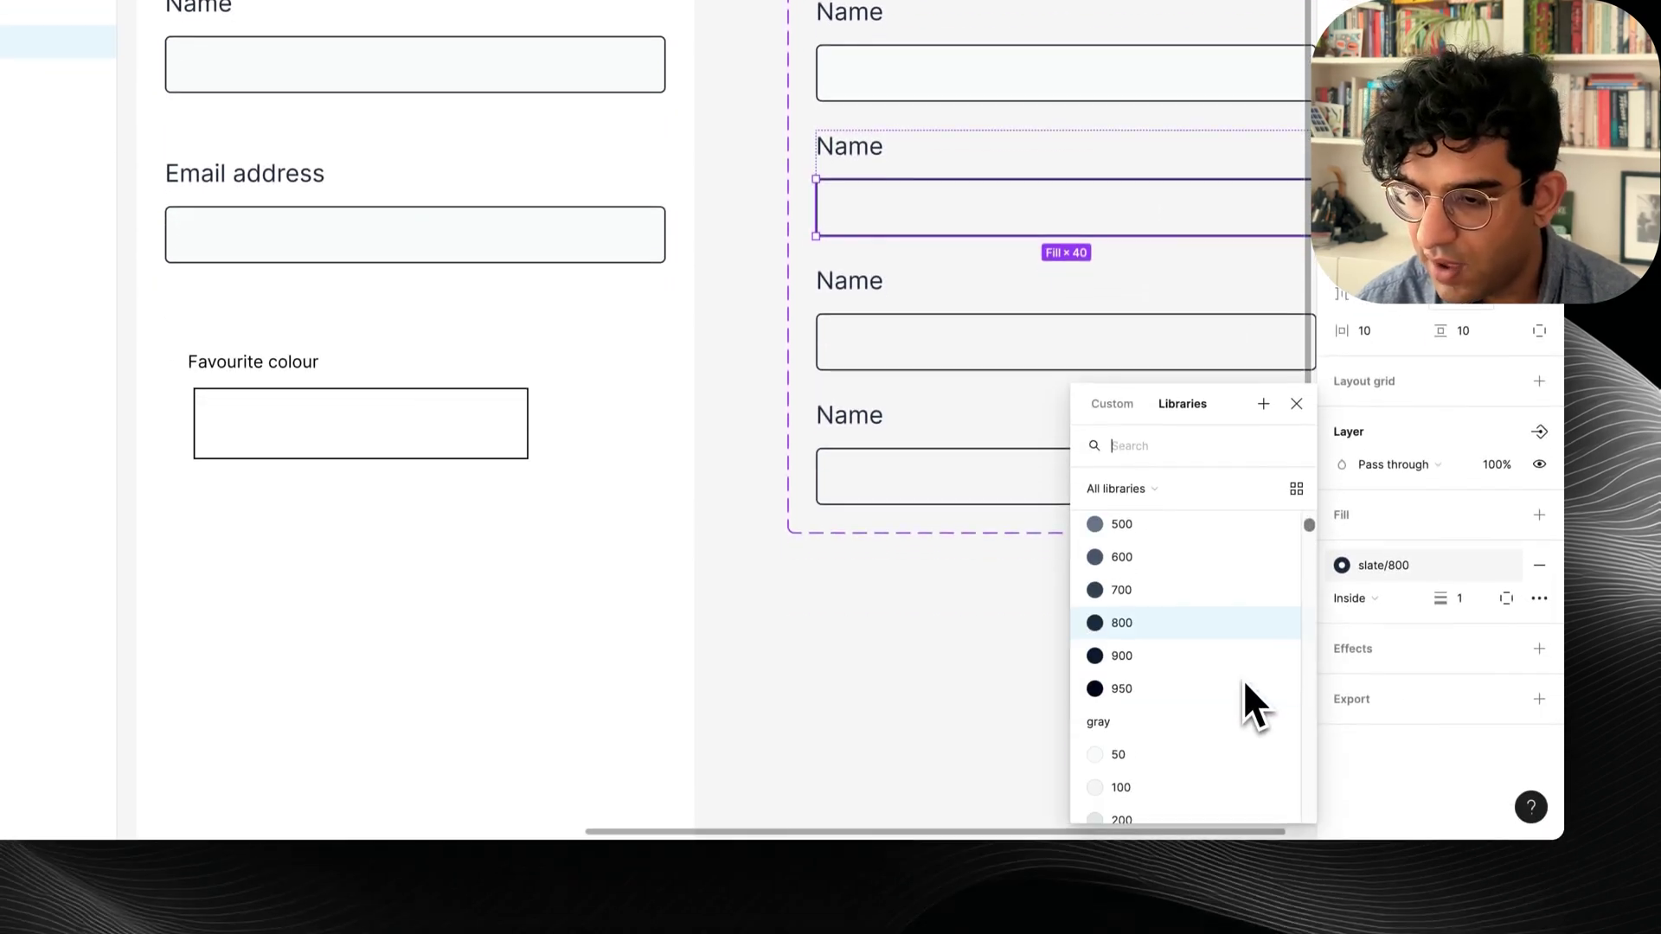
pyautogui.scroll(3, 1243, 678)
pyautogui.click(1462, 600)
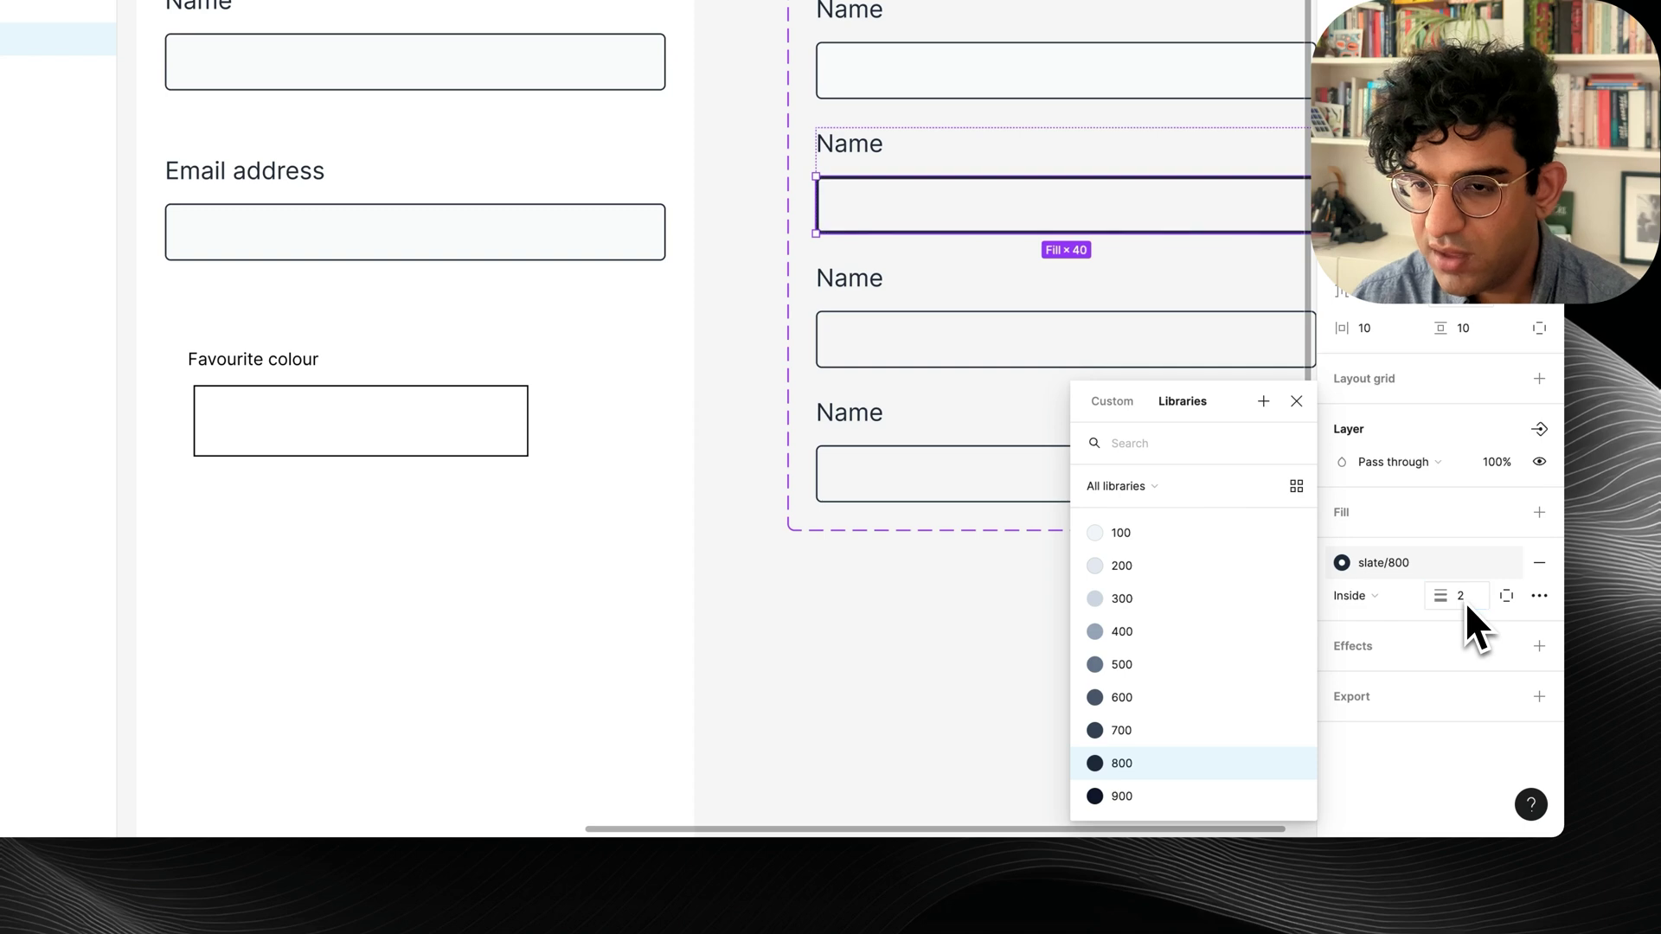
# Fill the Hover input box with blue/50, replacing a brief cyan fill.
pyautogui.click(1505, 513)
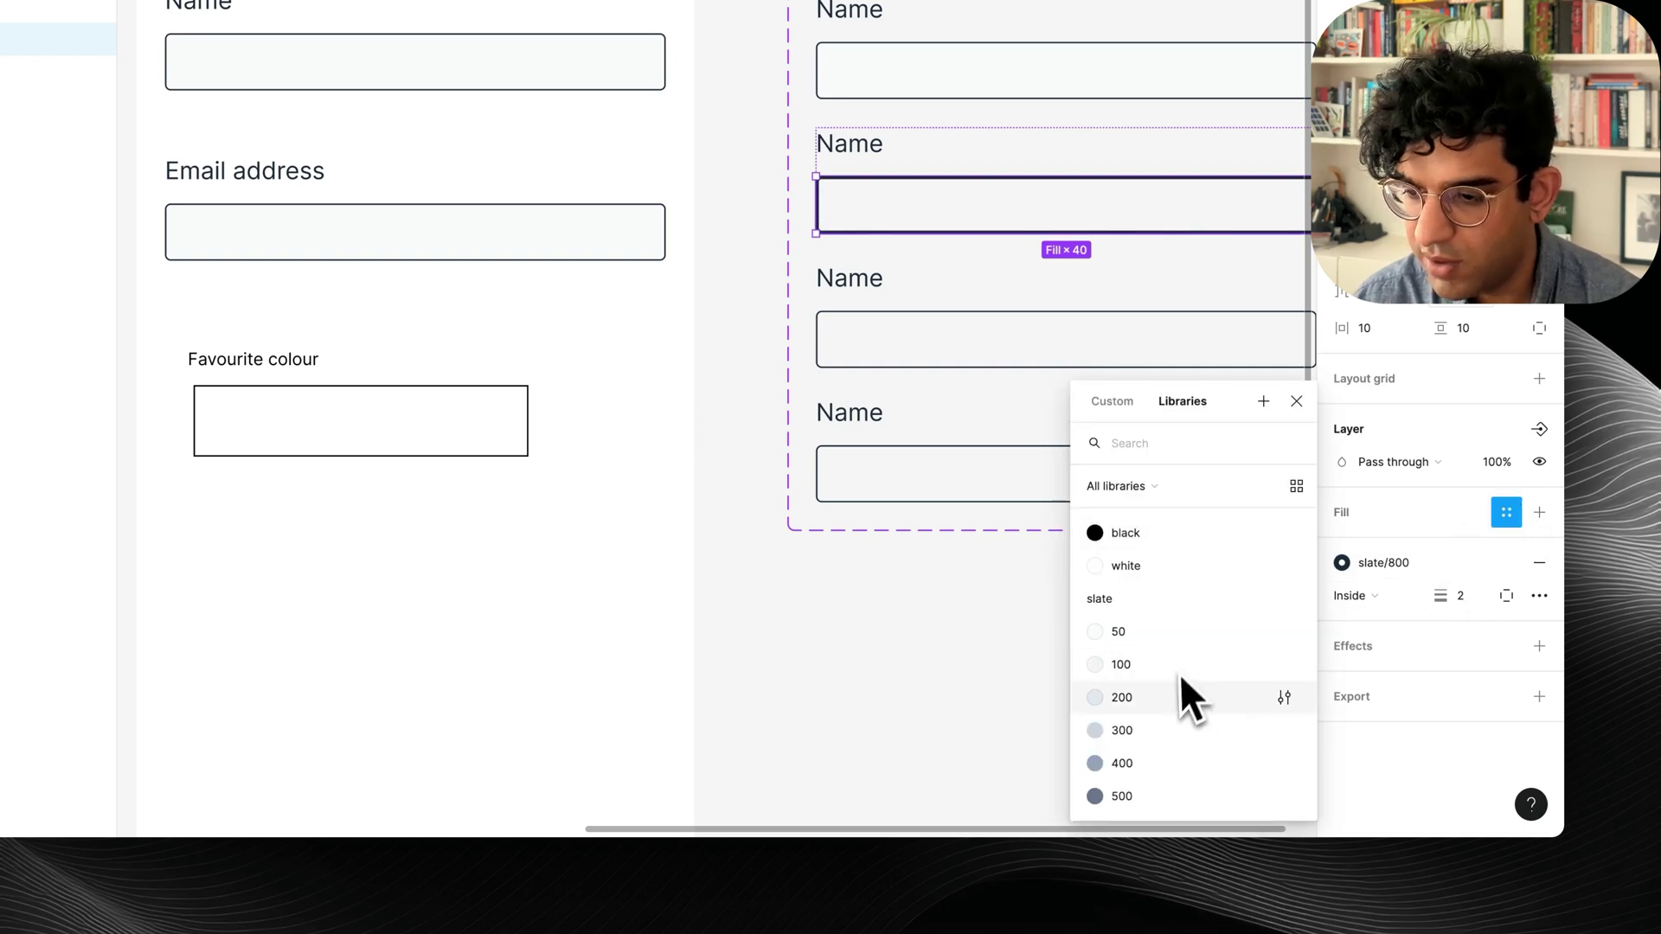
pyautogui.write('cy')
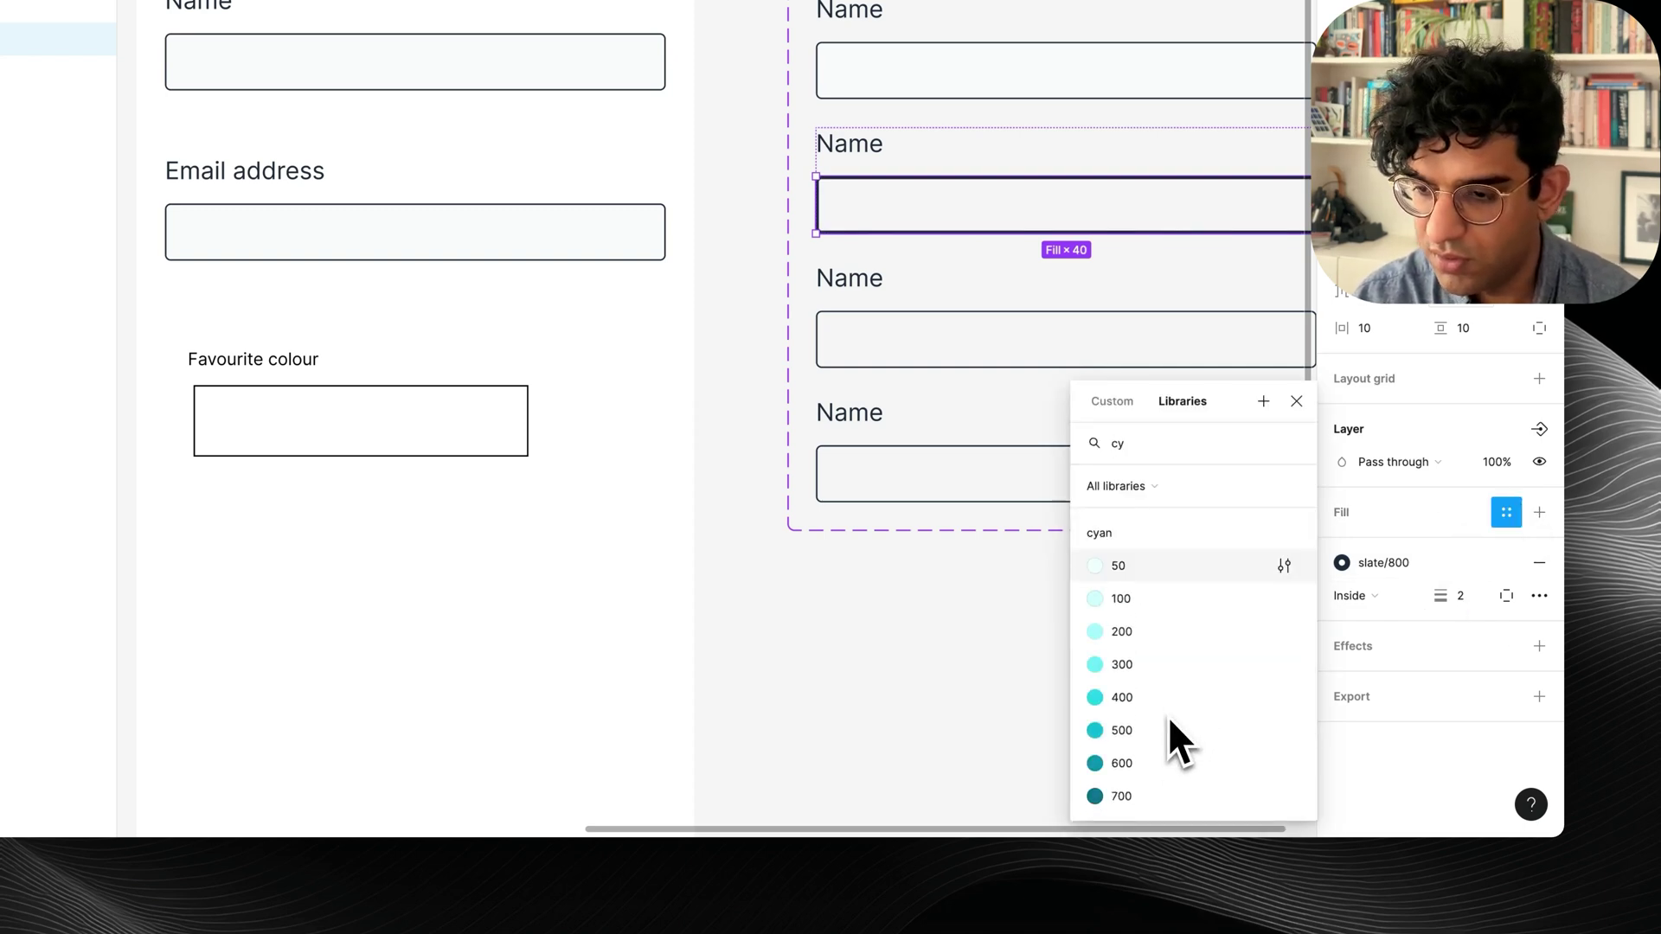
pyautogui.click(1116, 600)
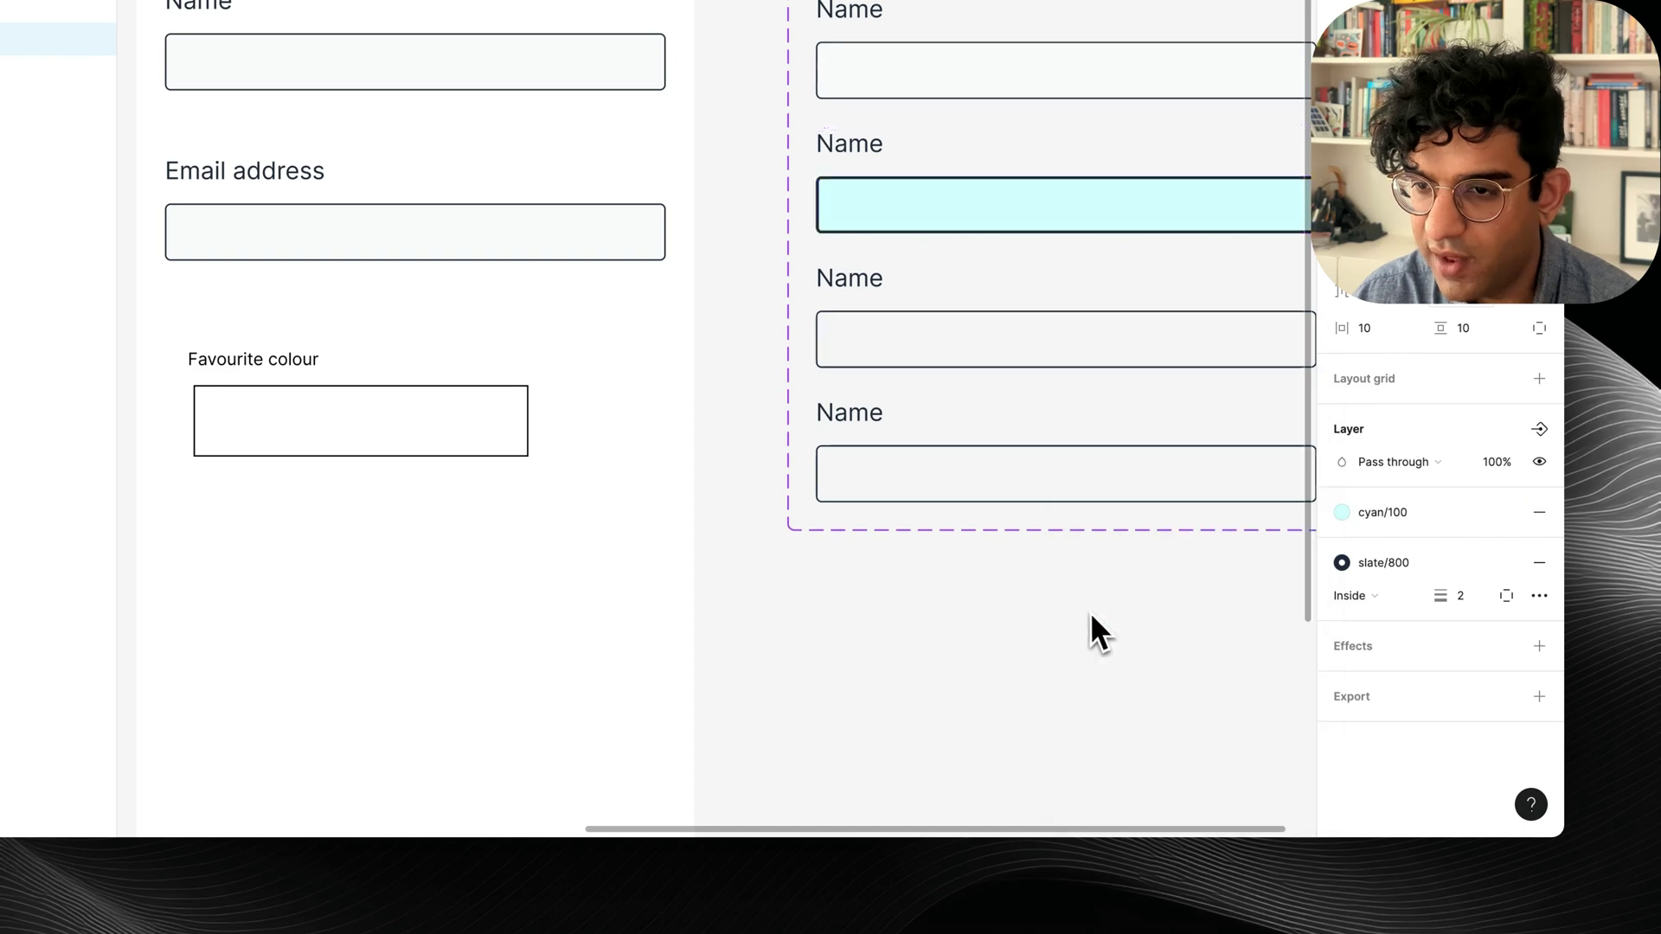
pyautogui.click(1384, 512)
pyautogui.scroll(15, 1149, 593)
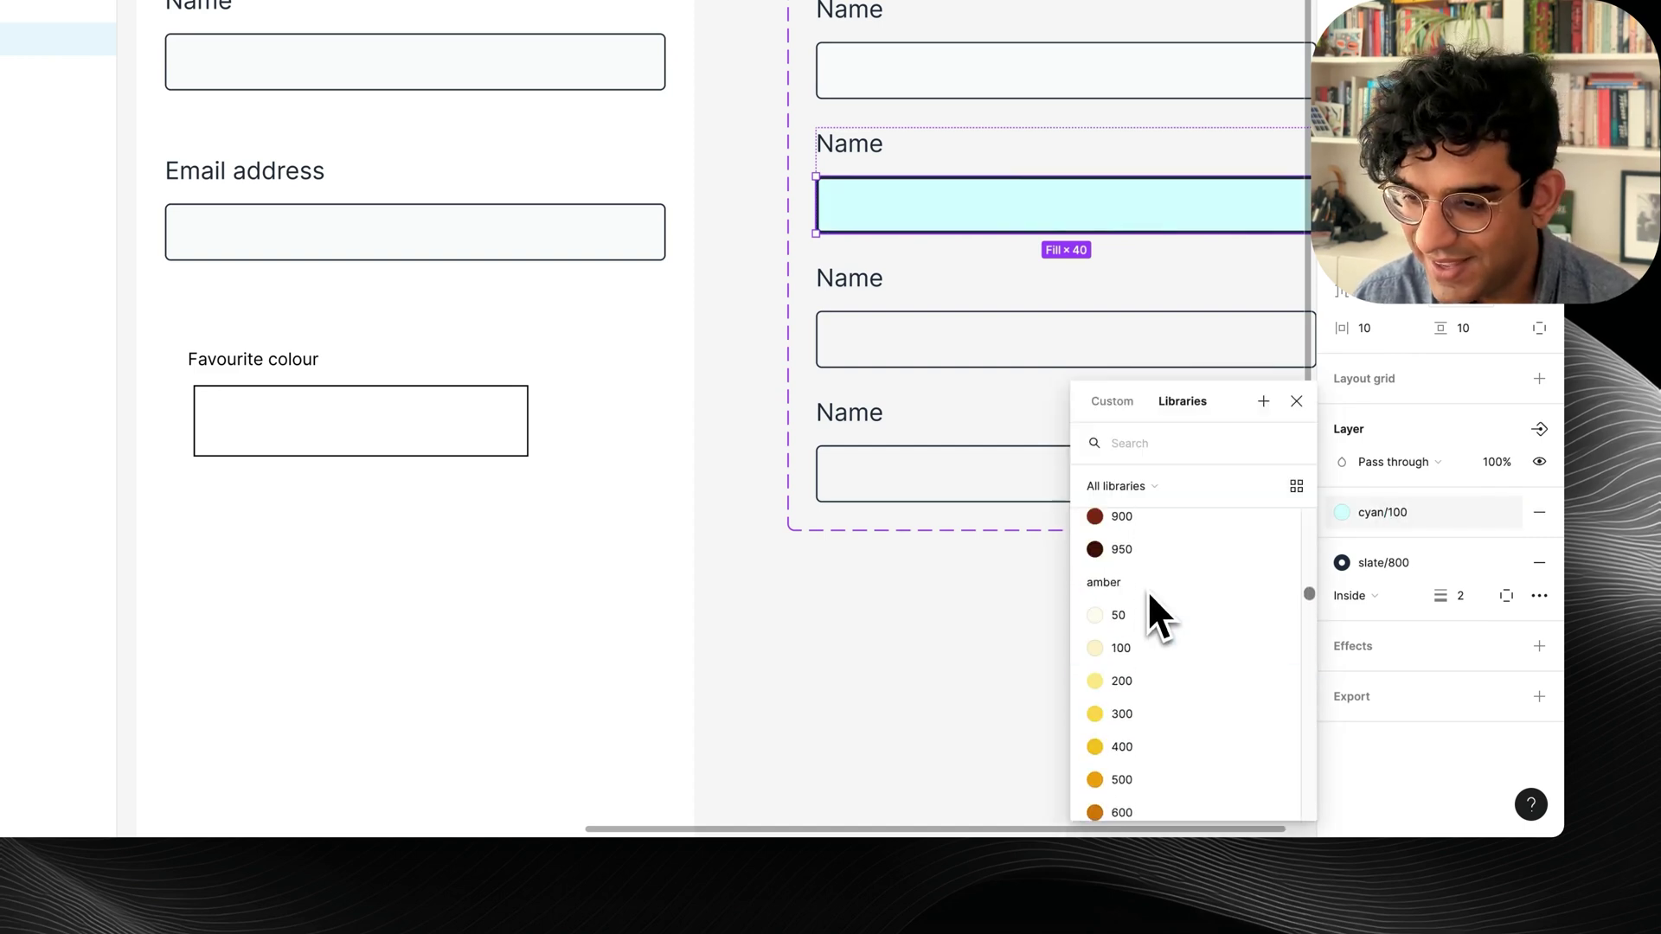
pyautogui.scroll(10, 1147, 590)
pyautogui.write('blue')
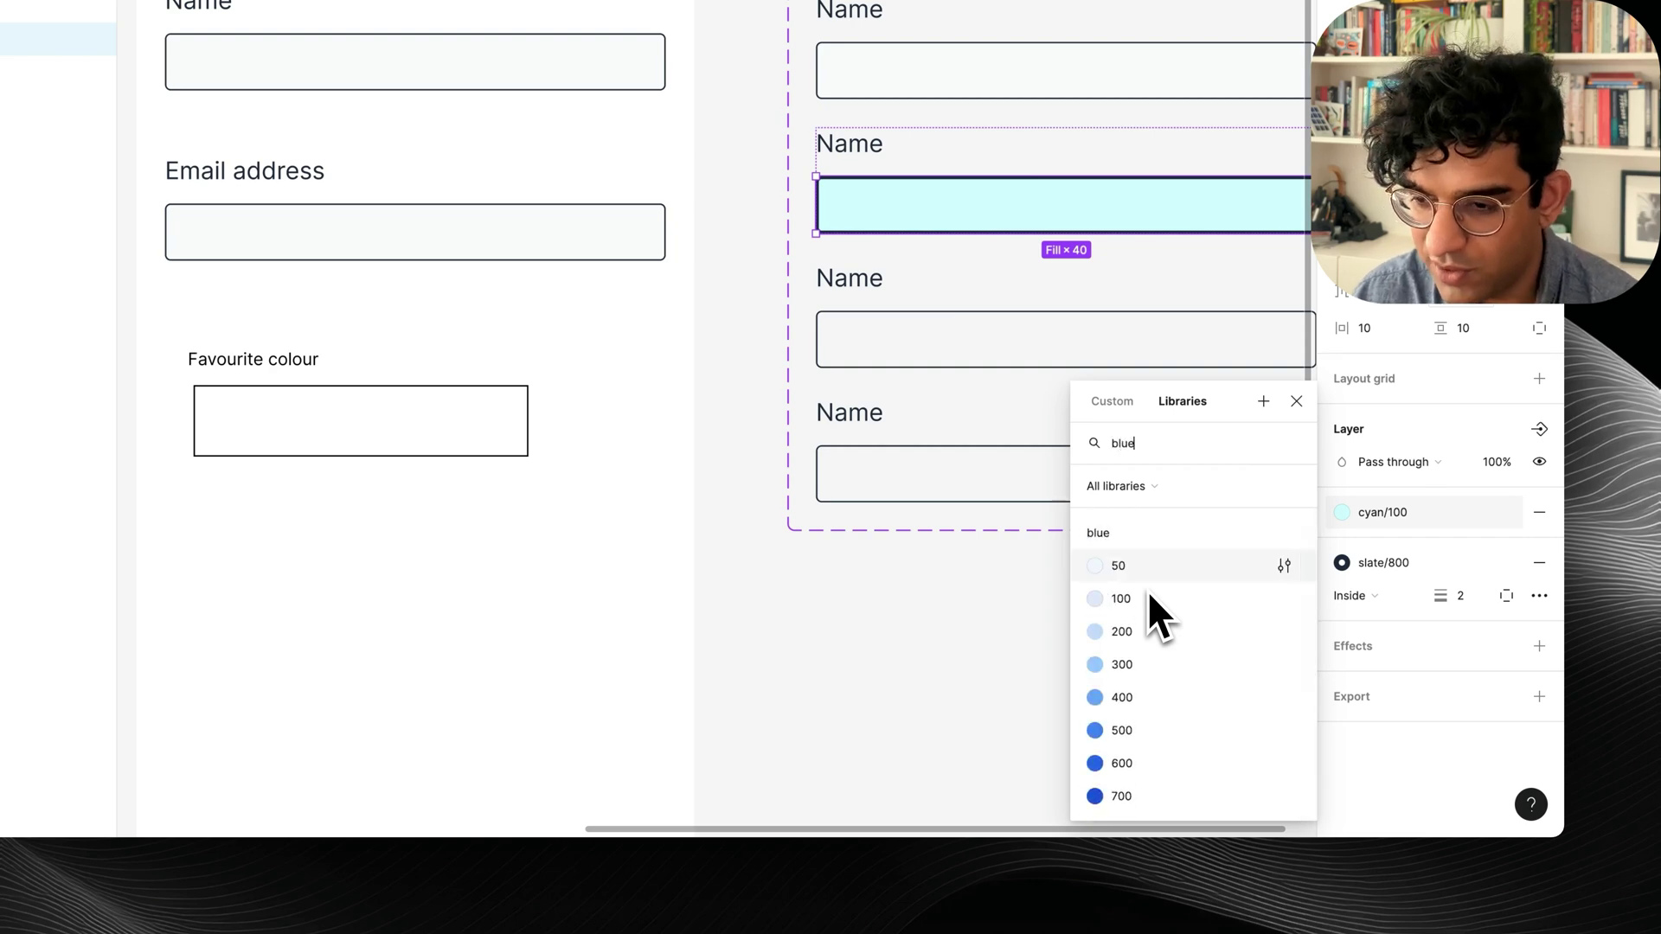
pyautogui.click(1138, 564)
pyautogui.hscroll(3, 1104, 688)
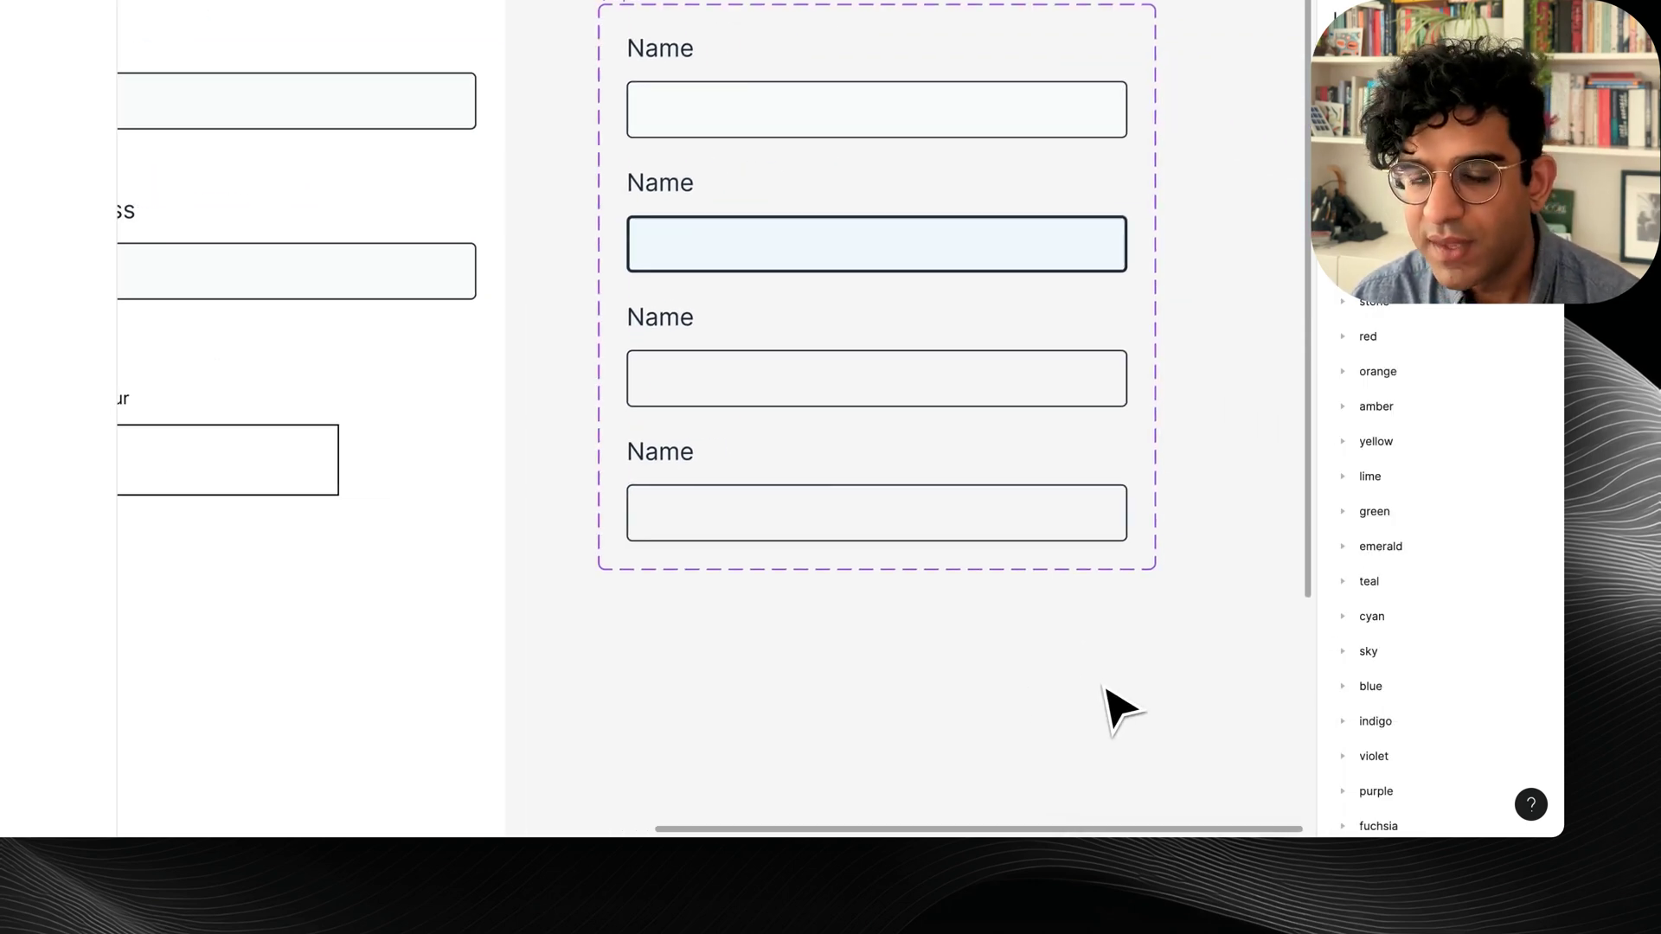
pyautogui.hscroll(-4, 692, 365)
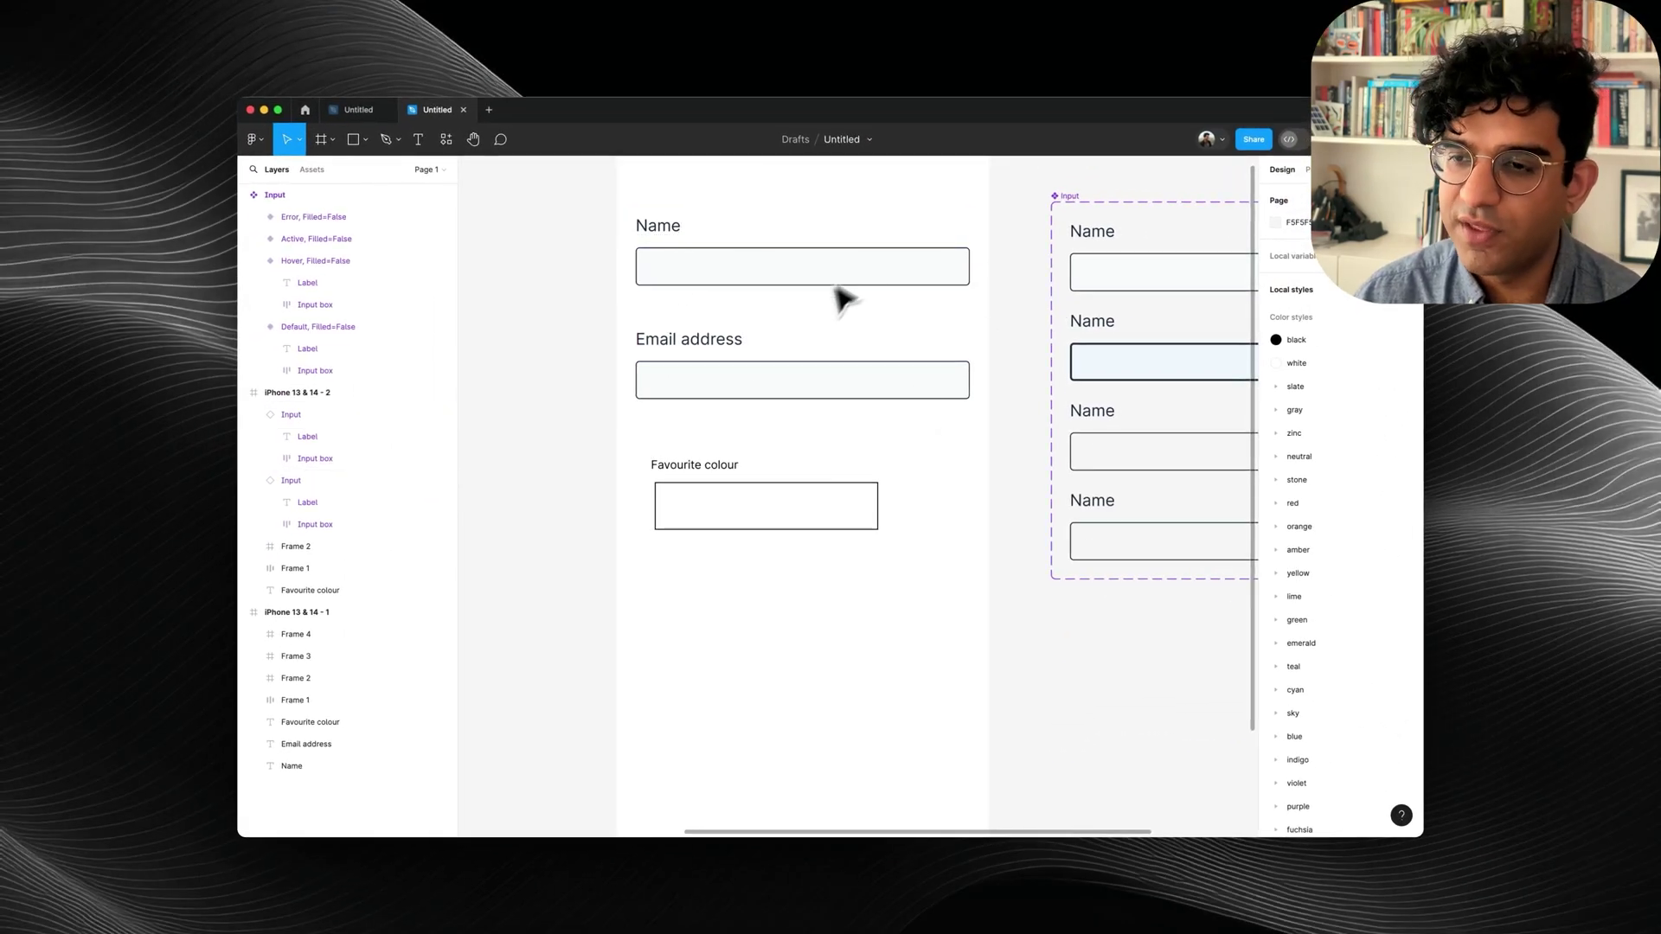
# Paste the Hover box's blue/50 fill and 2 px slate/800 stroke onto the Active variant's box.
pyautogui.hscroll(2, 1122, 369)
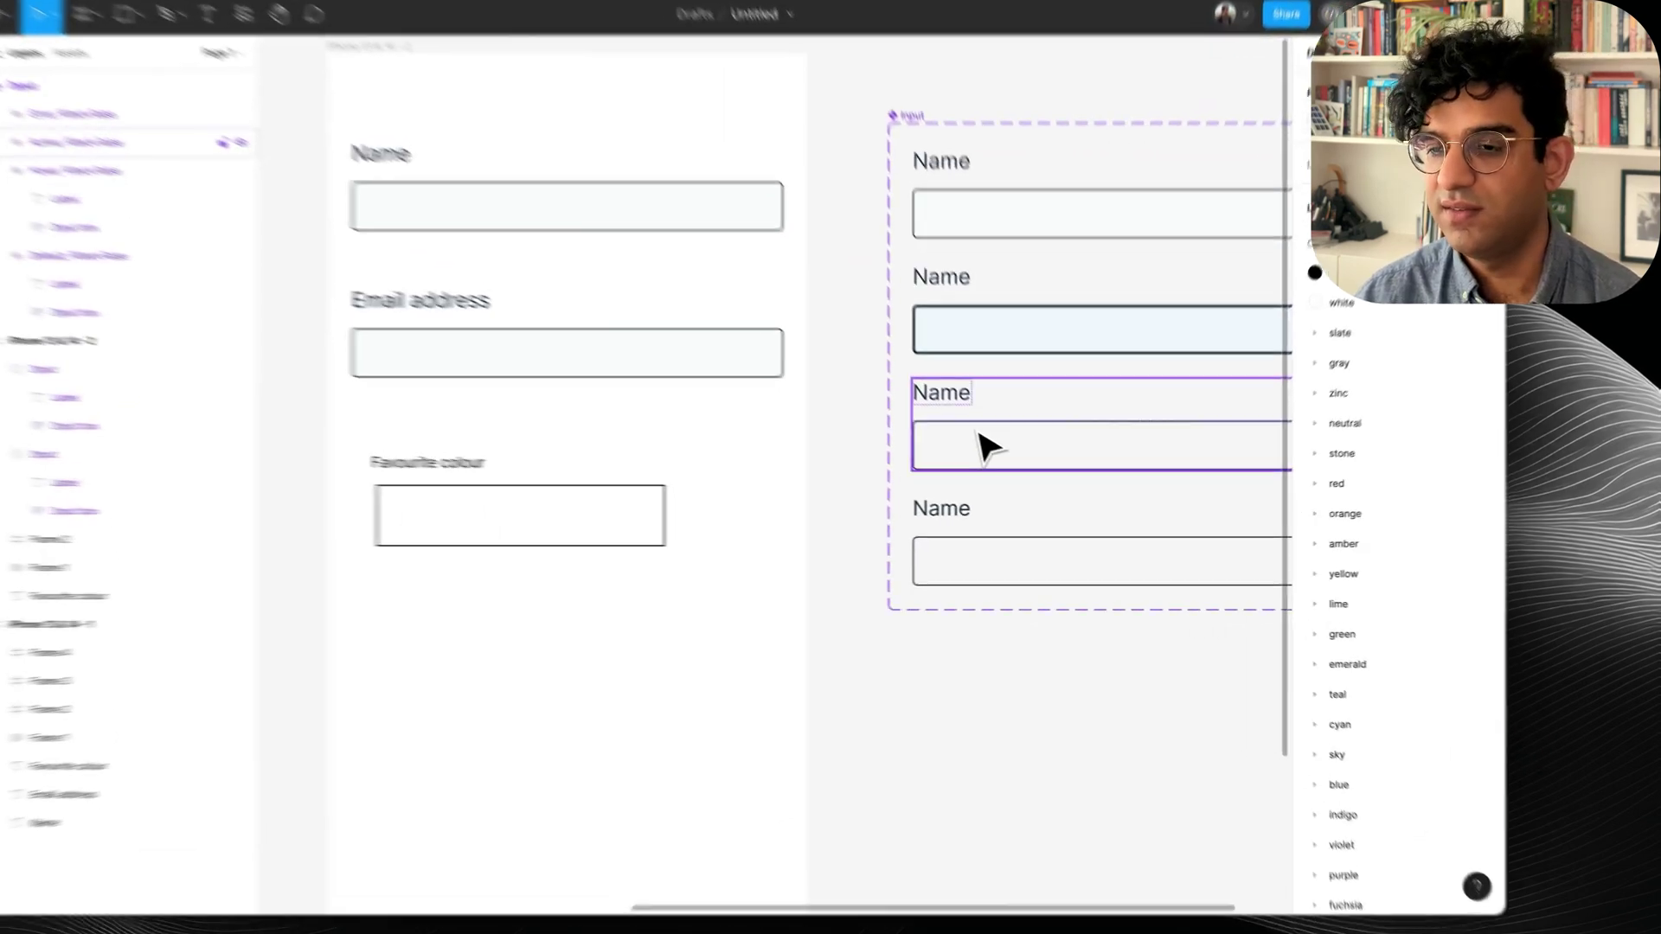
pyautogui.click(1038, 471)
pyautogui.scroll(-2, 1438, 655)
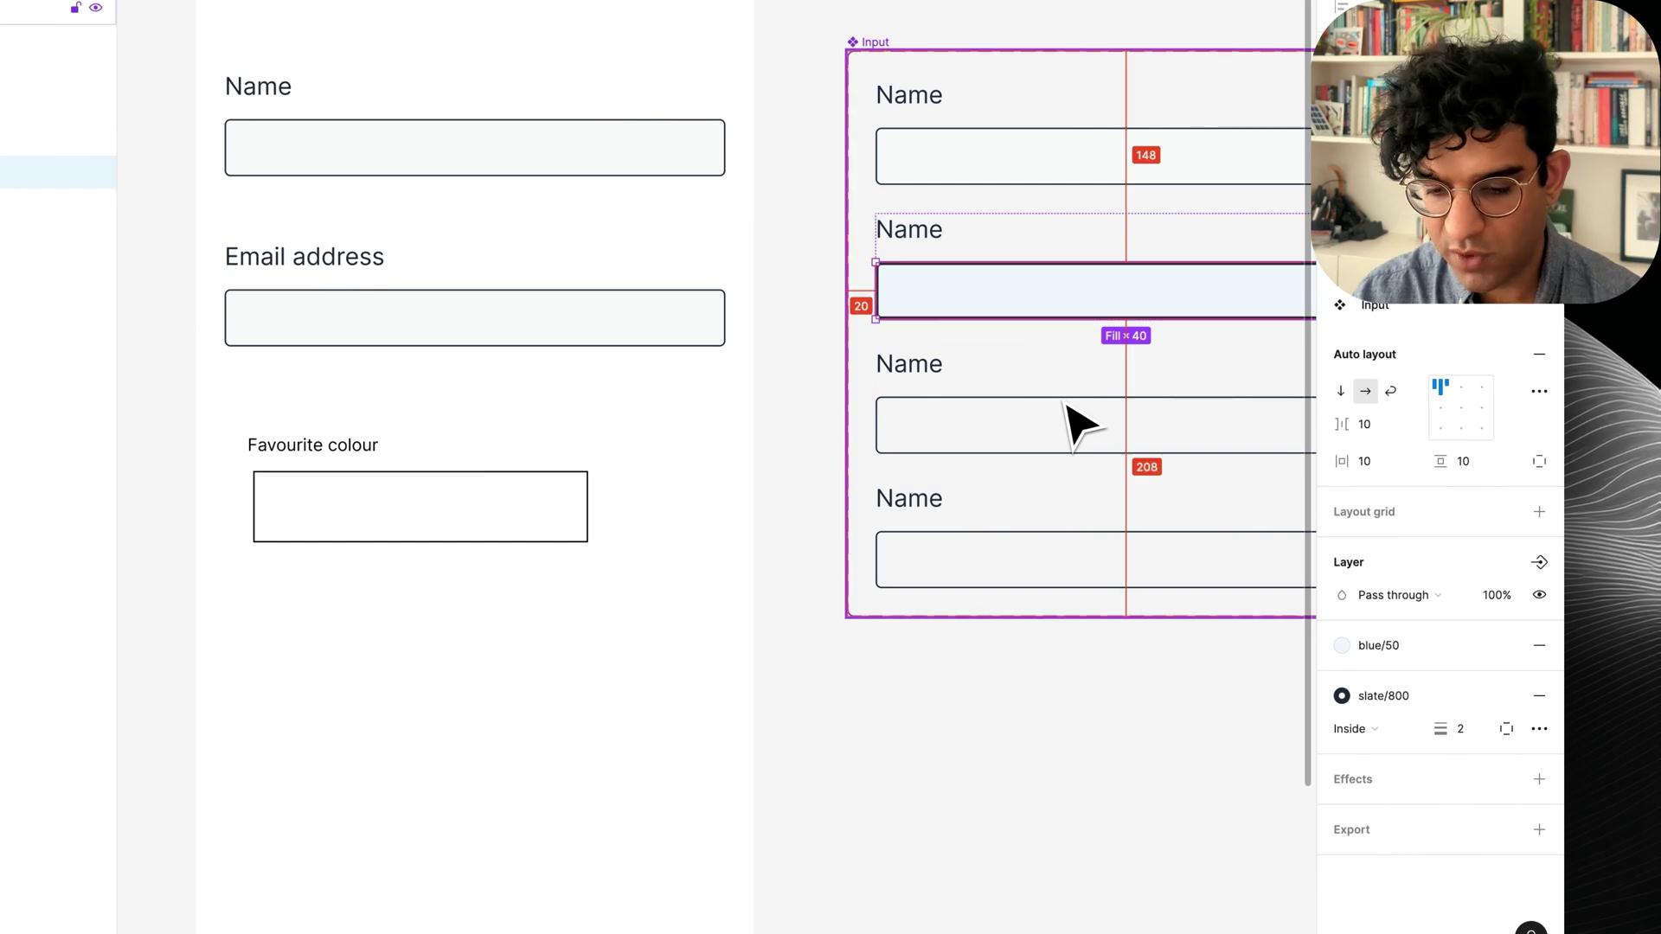
pyautogui.click(1020, 433)
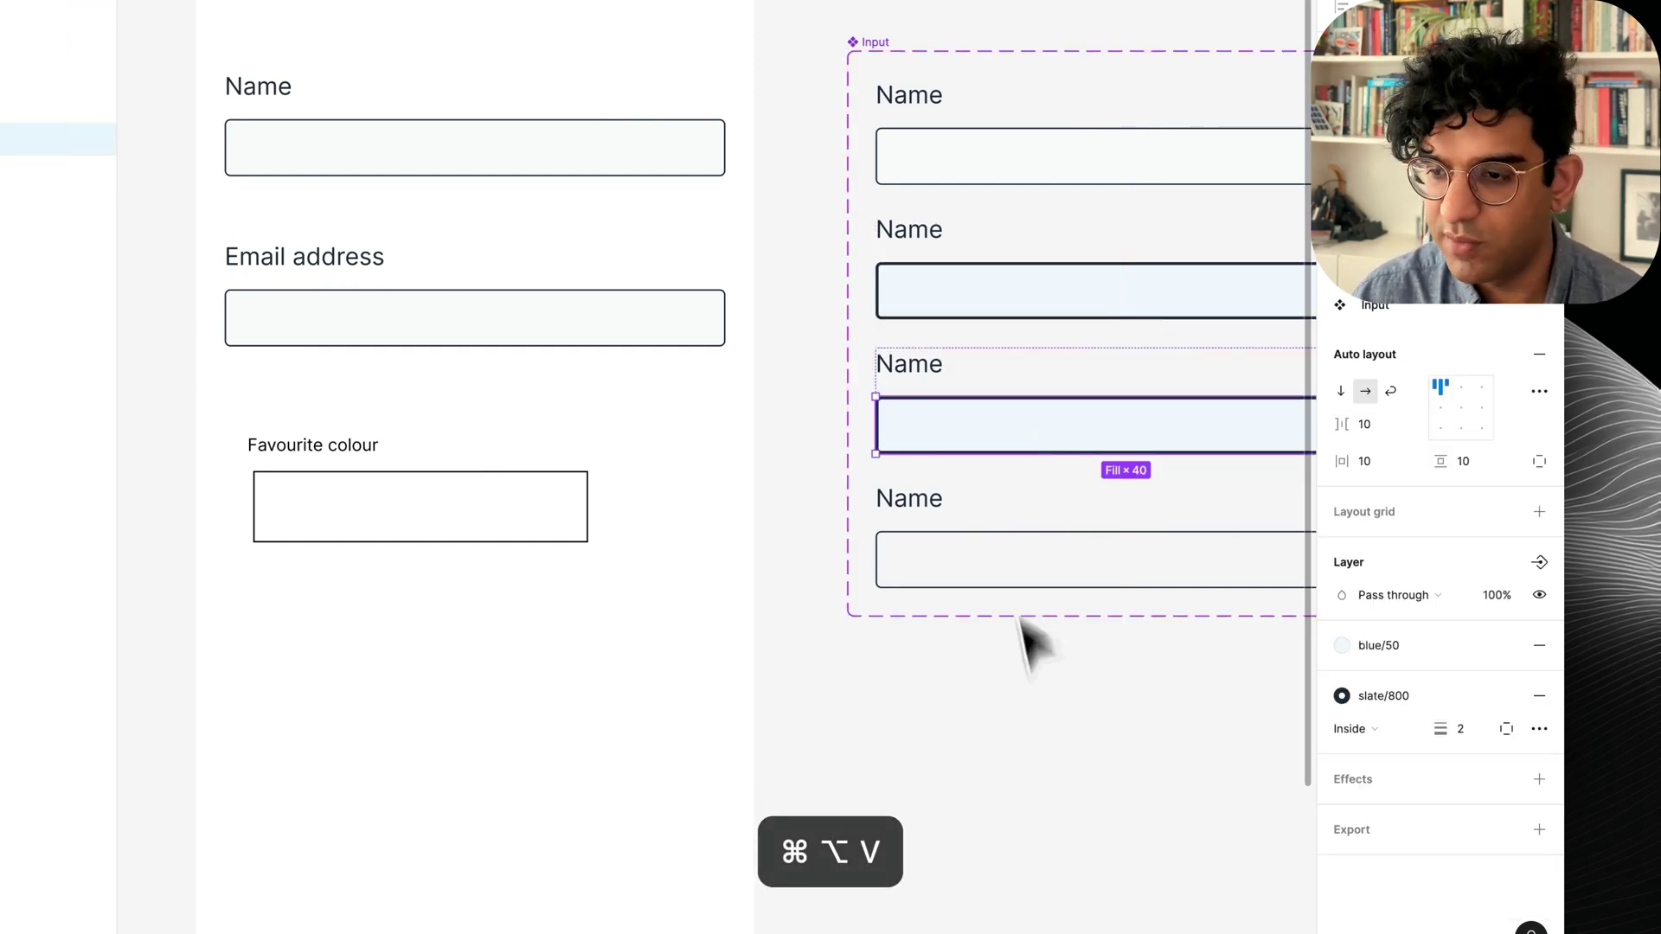
pyautogui.hscroll(3, 1053, 692)
pyautogui.click(763, 686)
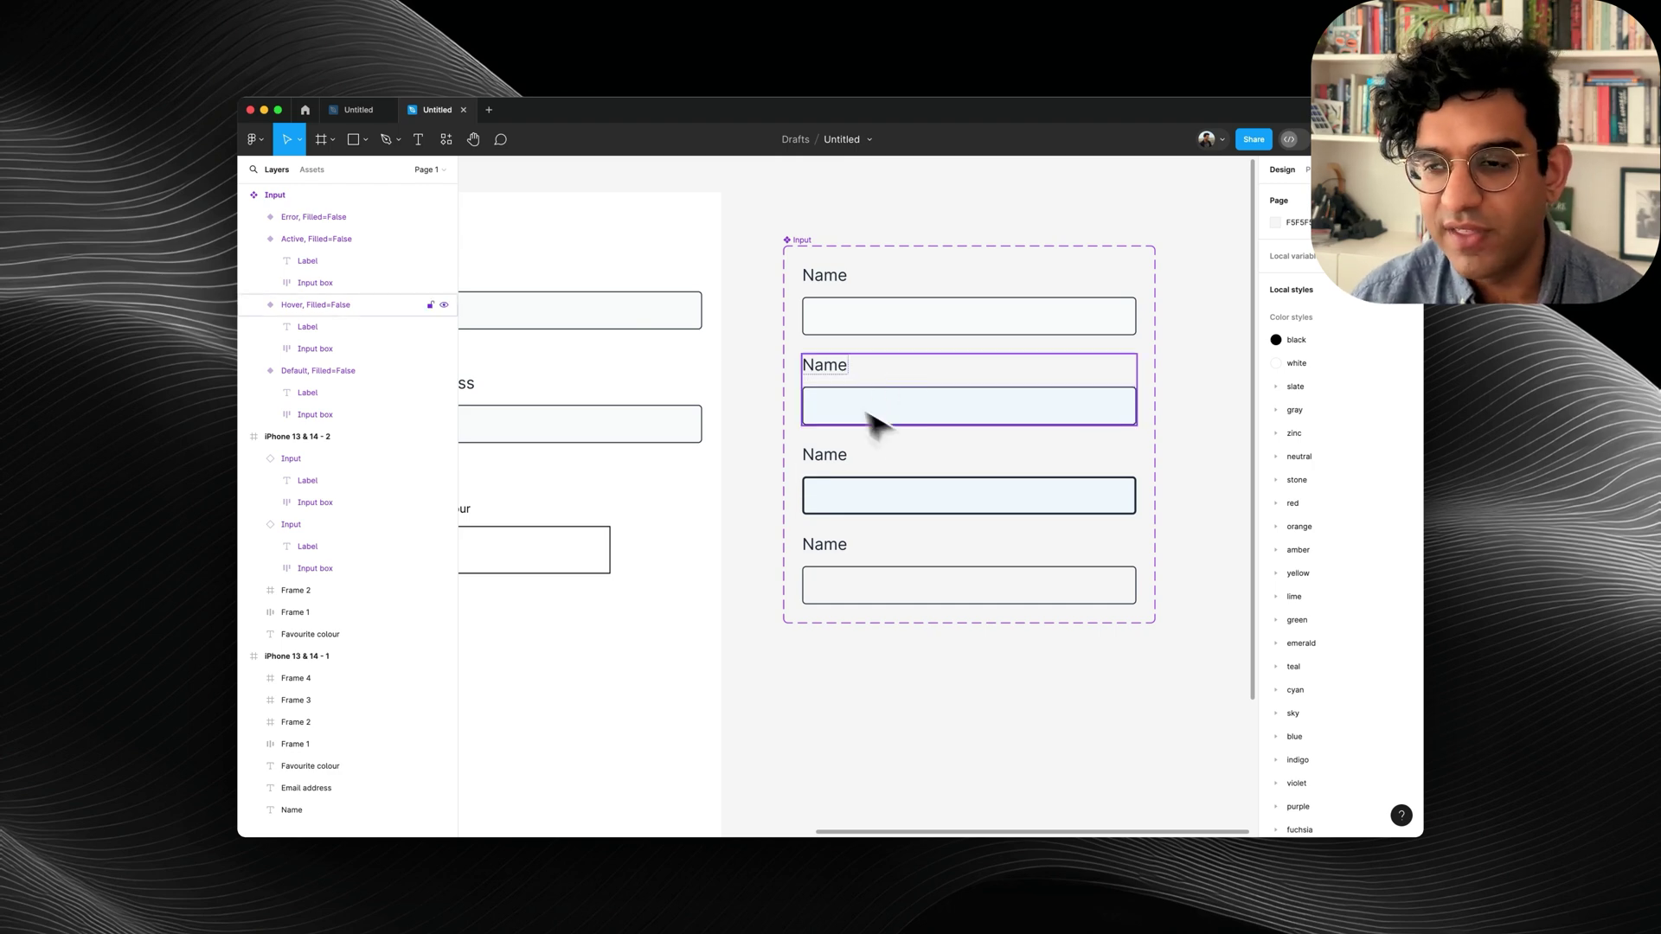
# Give the Active input box a blue/400 border and add a text caret inside it.
pyautogui.click(960, 501)
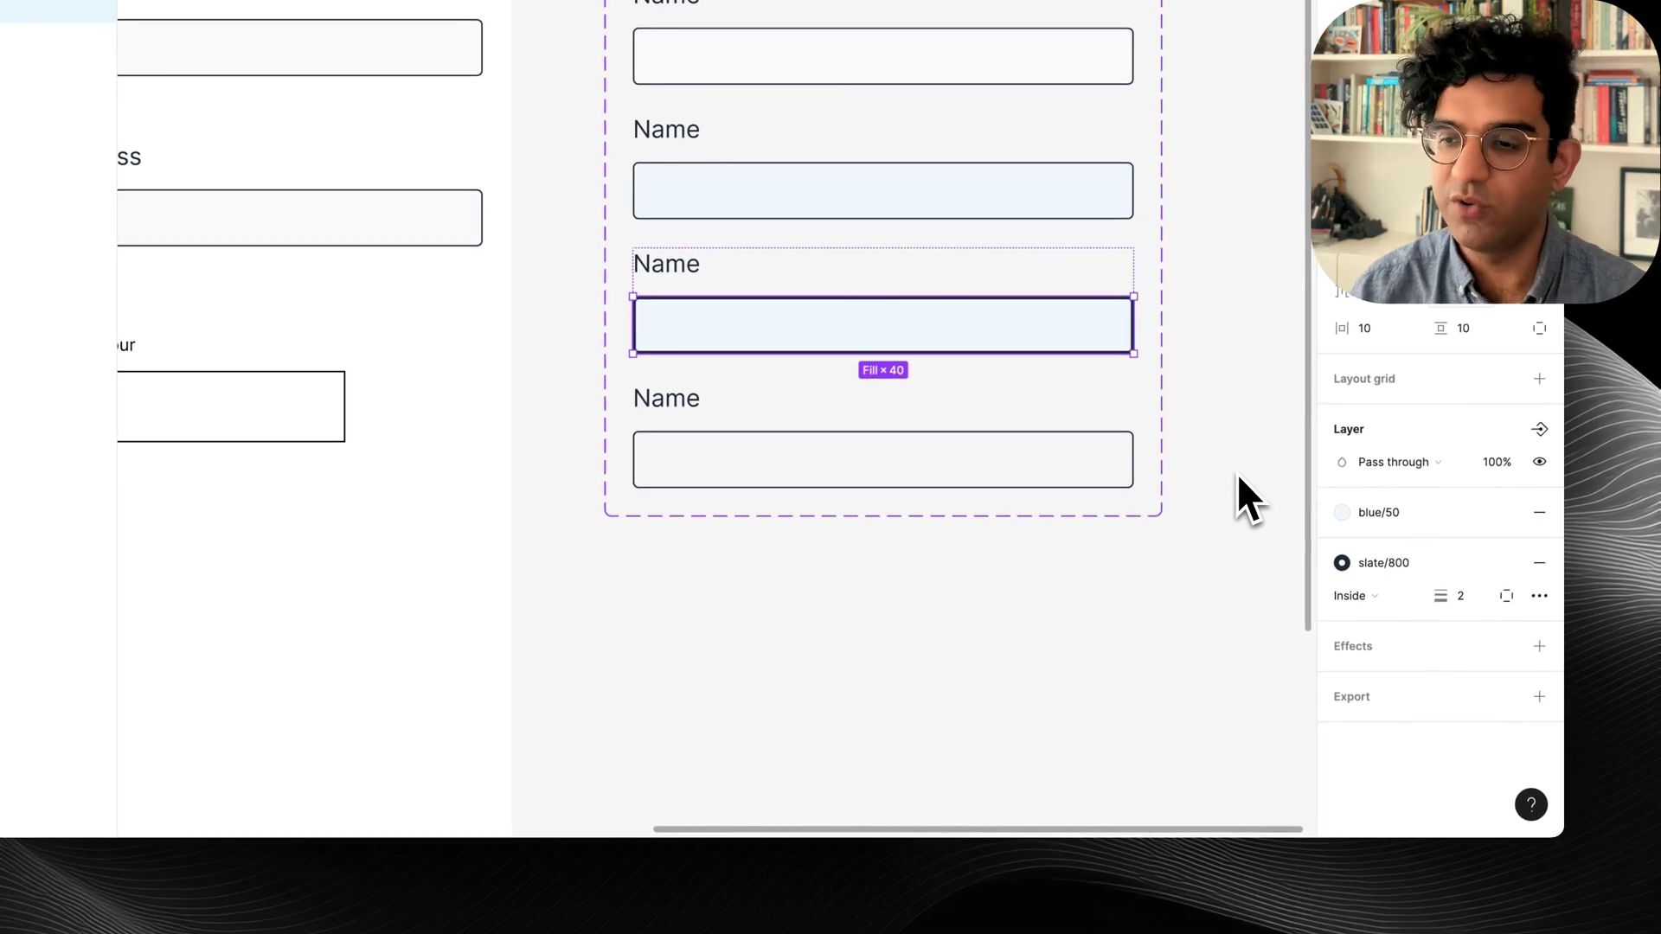
pyautogui.click(1409, 513)
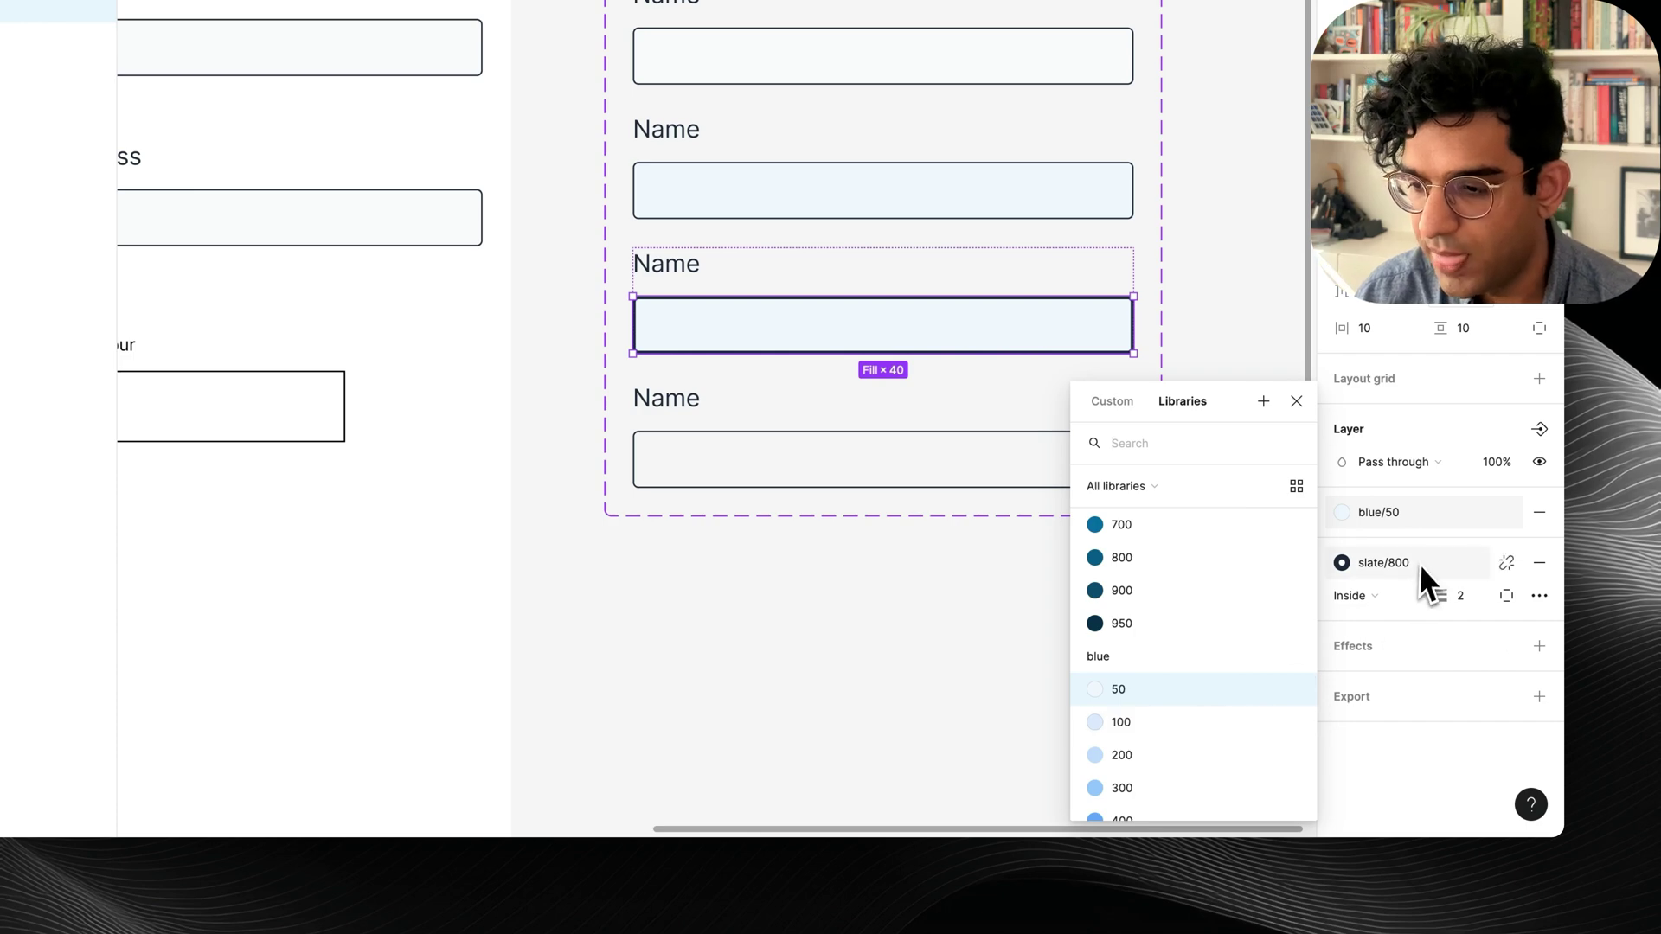
pyautogui.click(1419, 563)
pyautogui.write('blue')
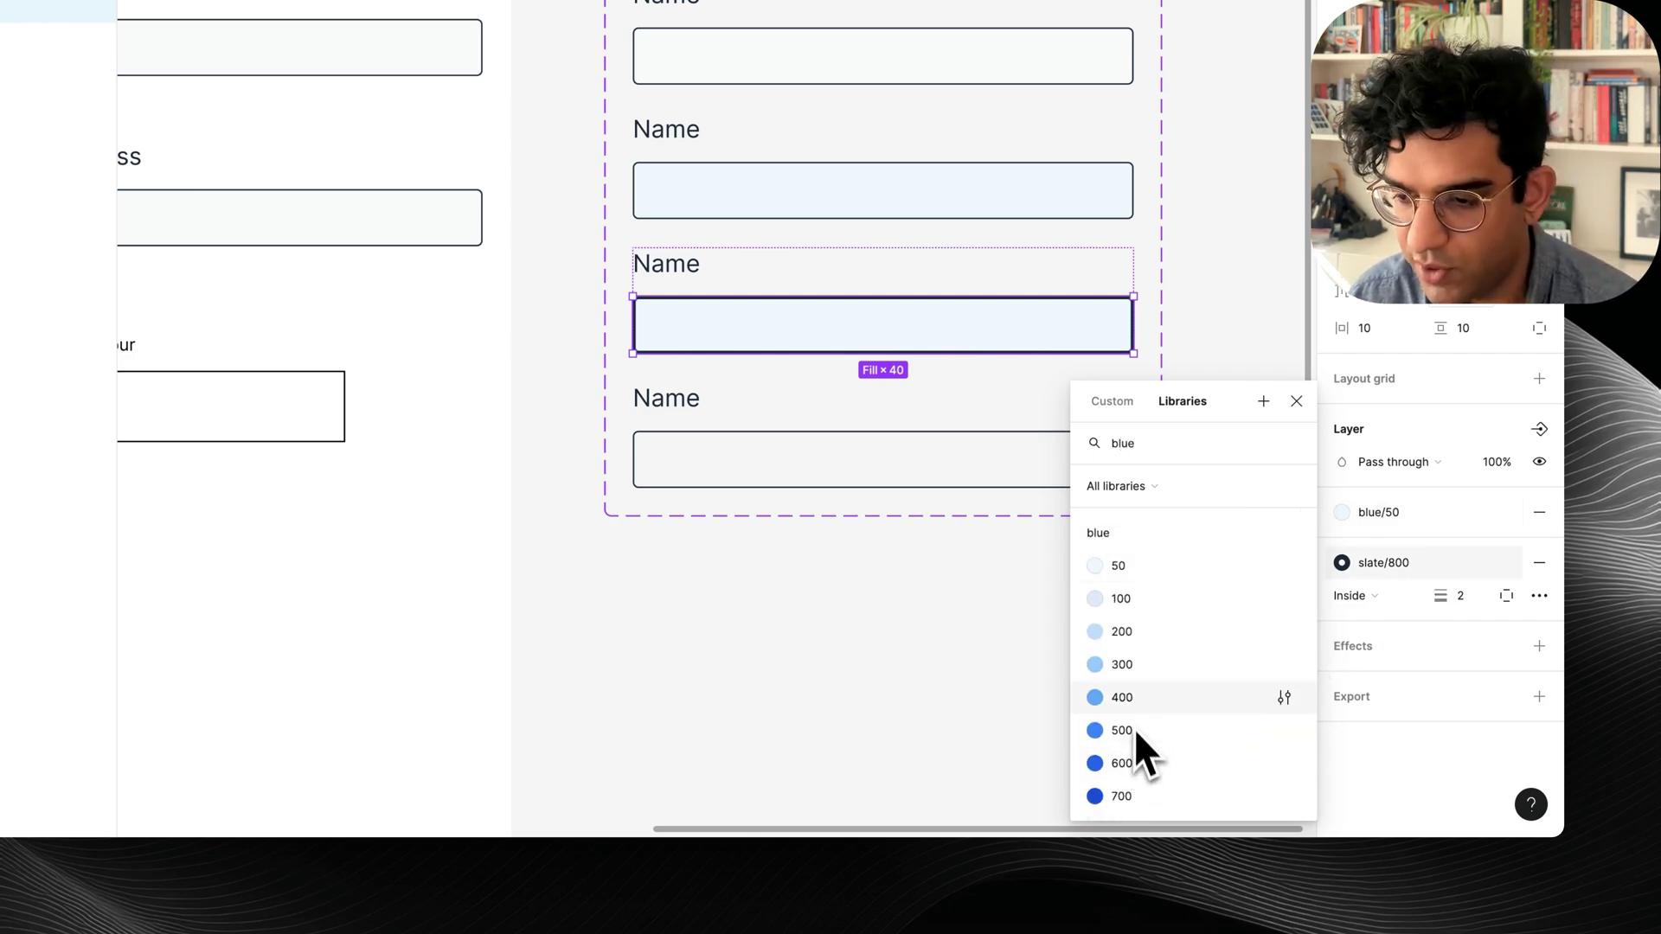
pyautogui.click(1134, 702)
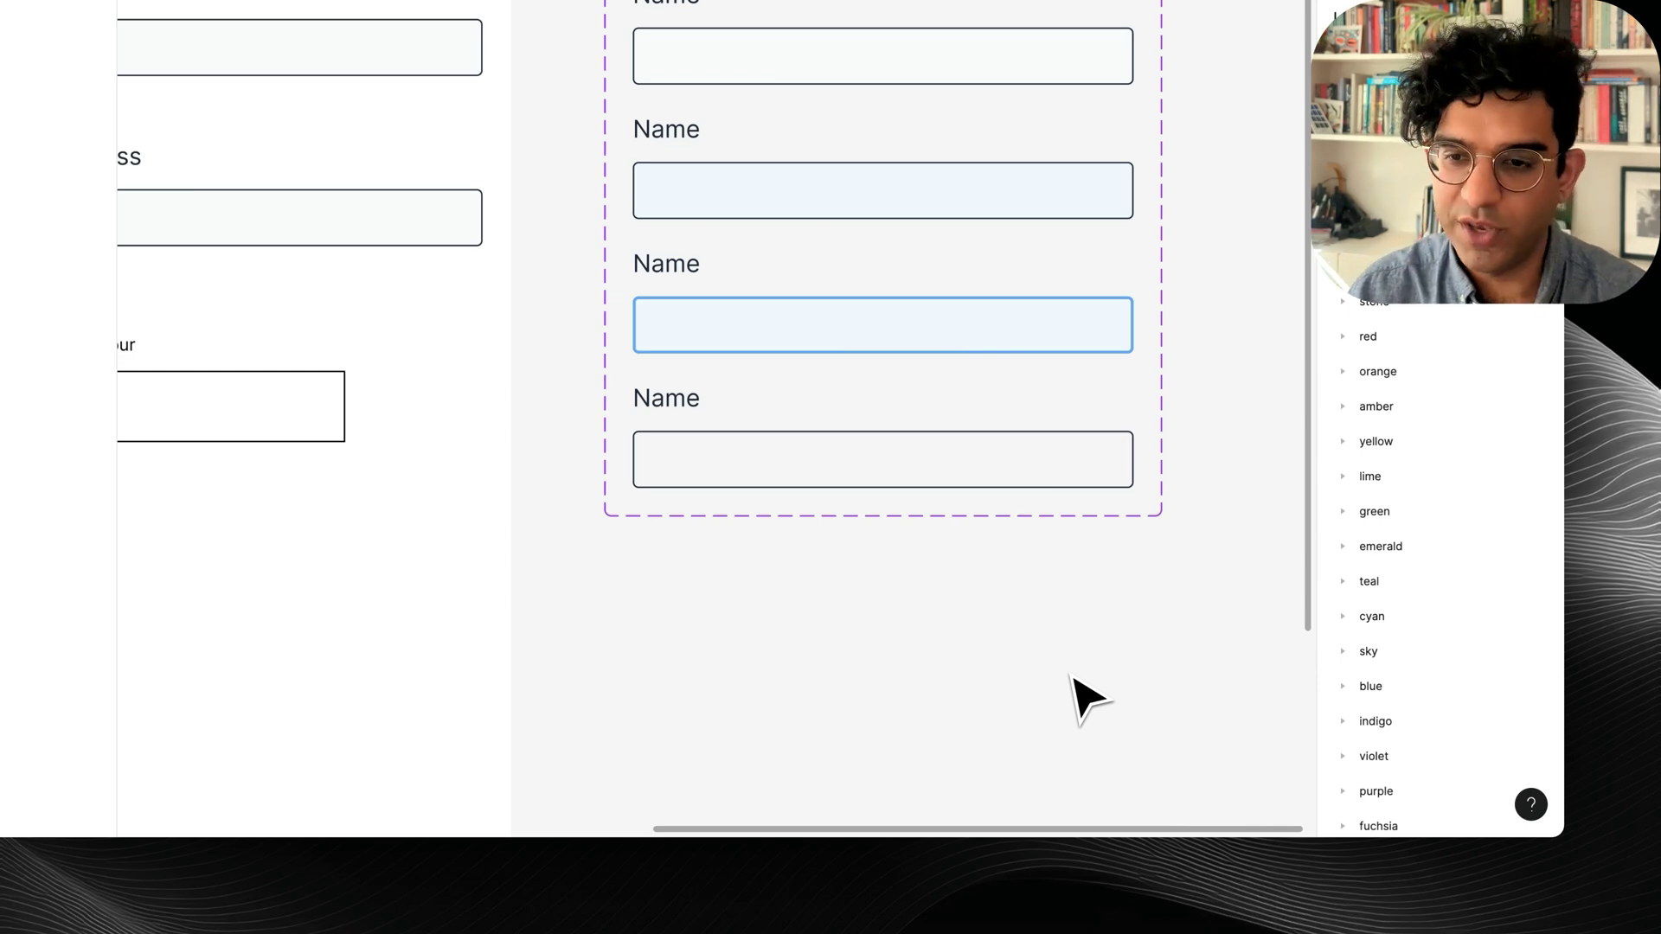
pyautogui.doubleClick(663, 330)
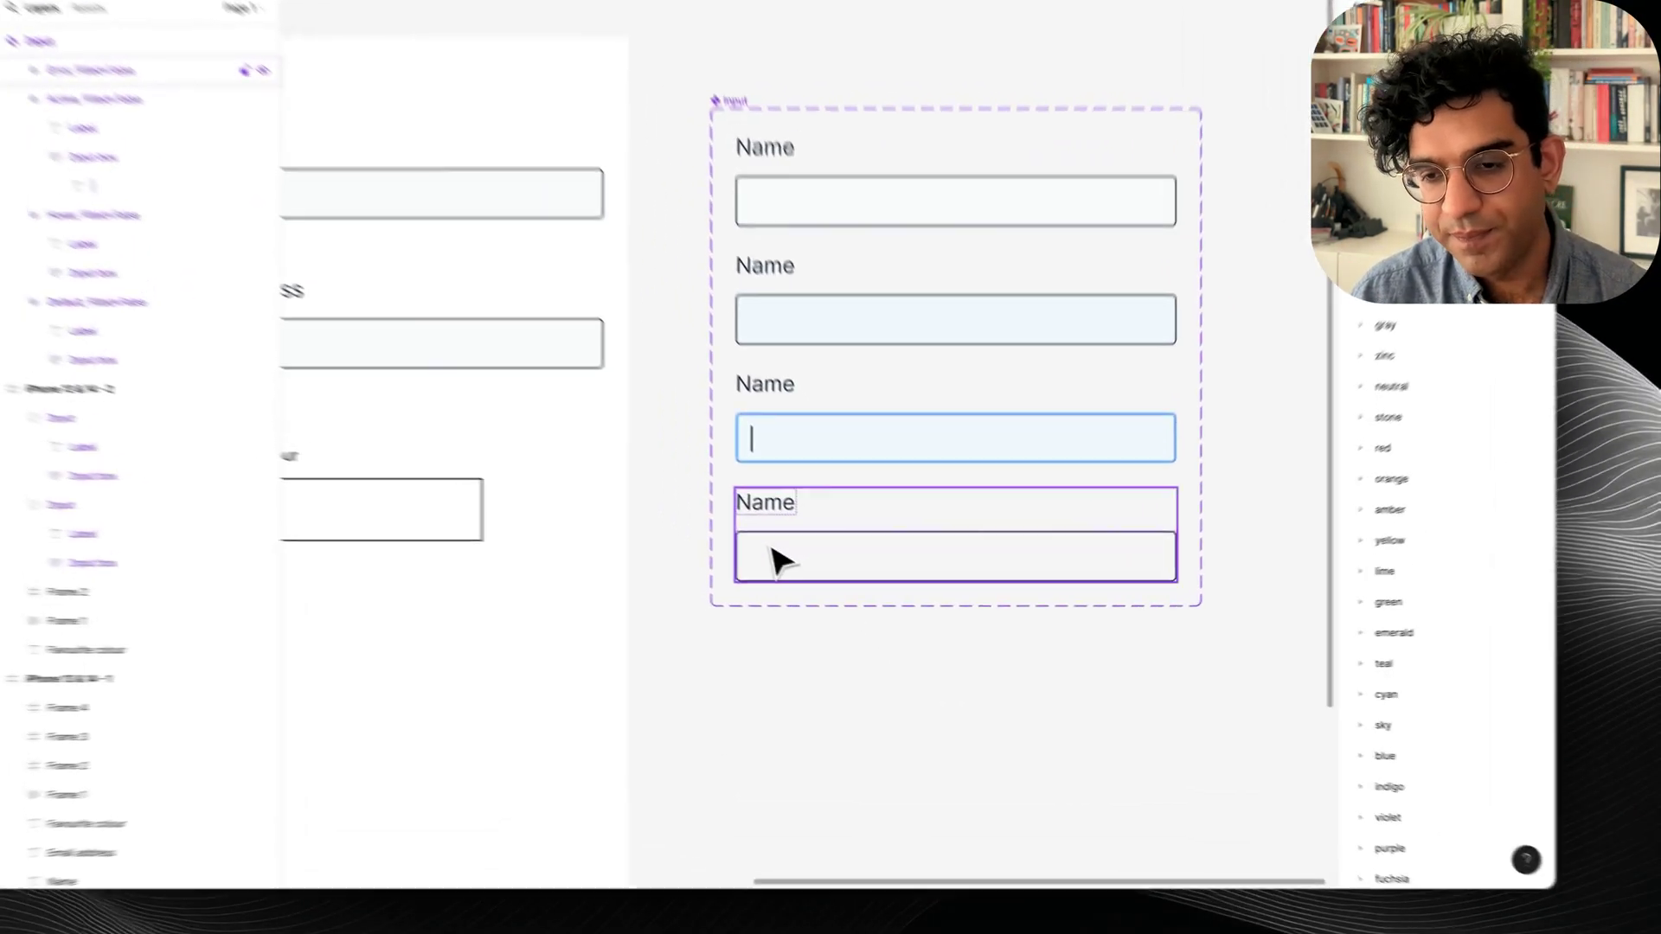
# Give the fourth (Error) box a red/50 fill and a dark red border.
pyautogui.doubleClick(828, 589)
pyautogui.click(1385, 620)
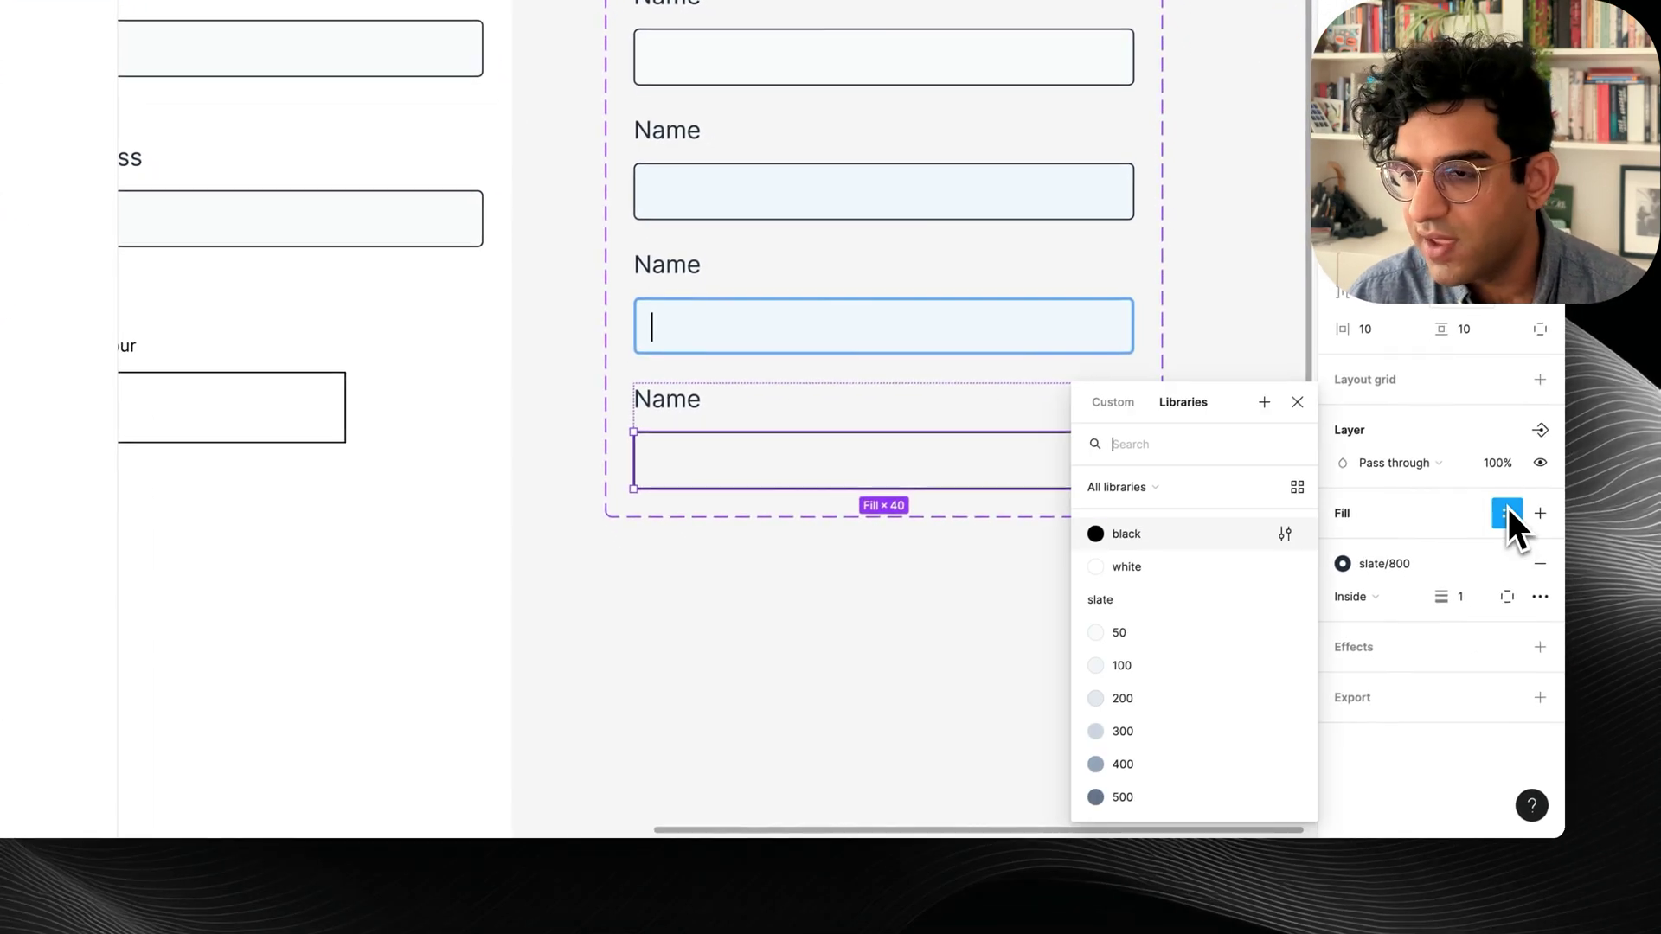
pyautogui.write('red')
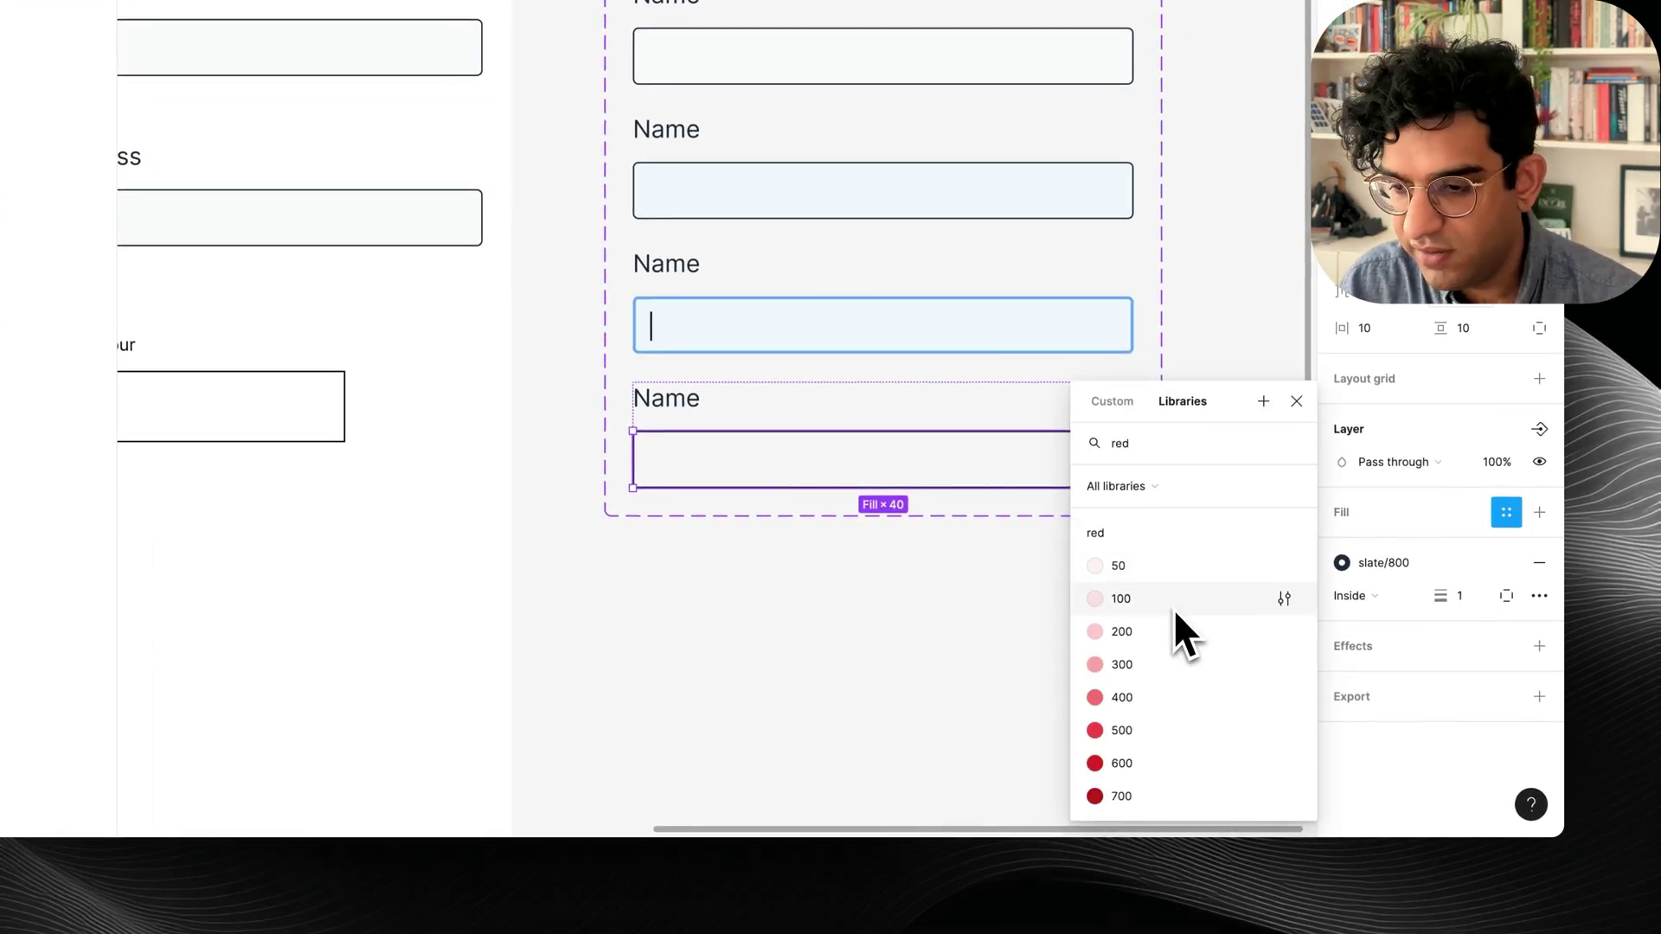
pyautogui.click(1176, 566)
pyautogui.click(1423, 571)
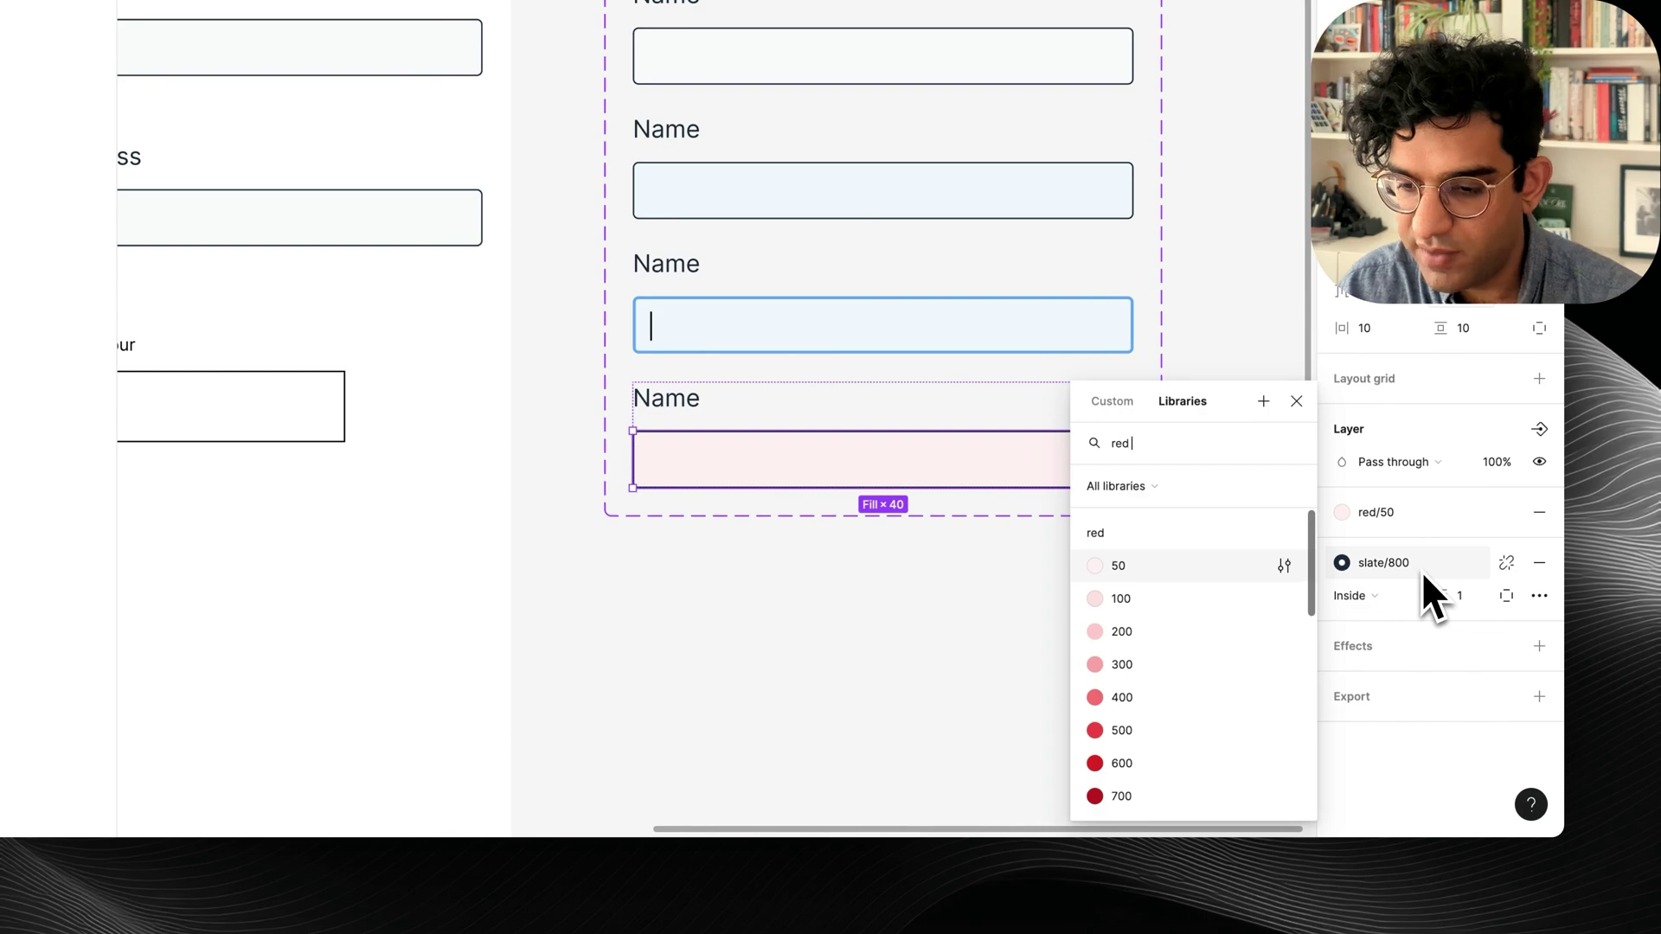
pyautogui.click(1125, 794)
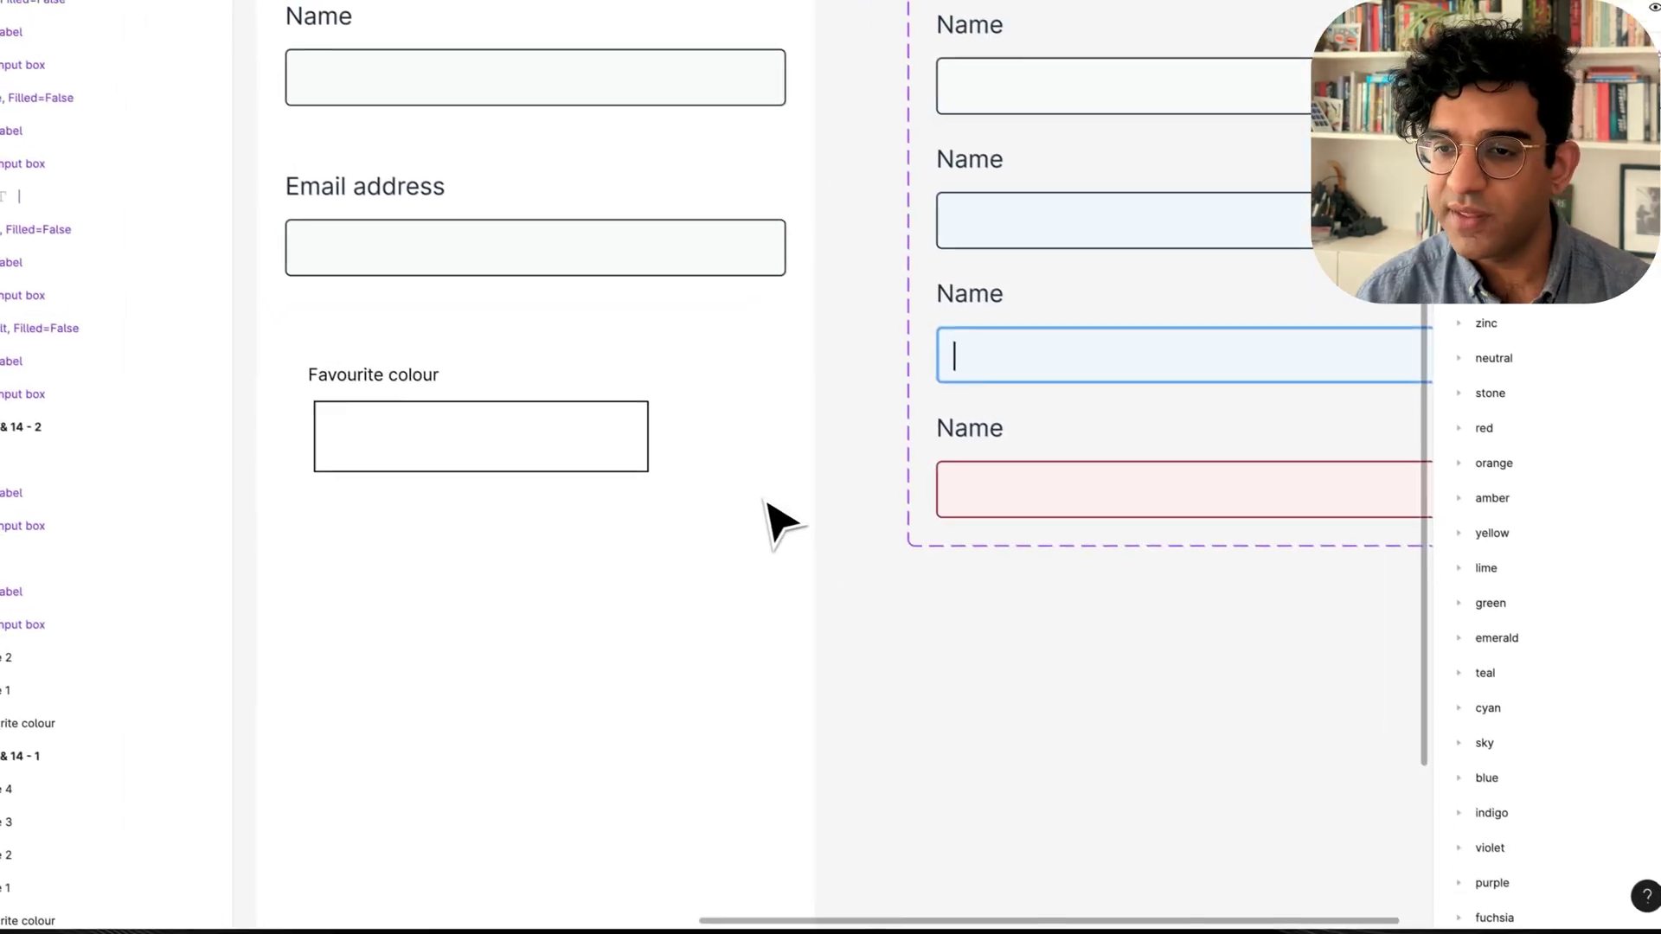
pyautogui.scroll(2, 767, 498)
pyautogui.hscroll(2, 767, 498)
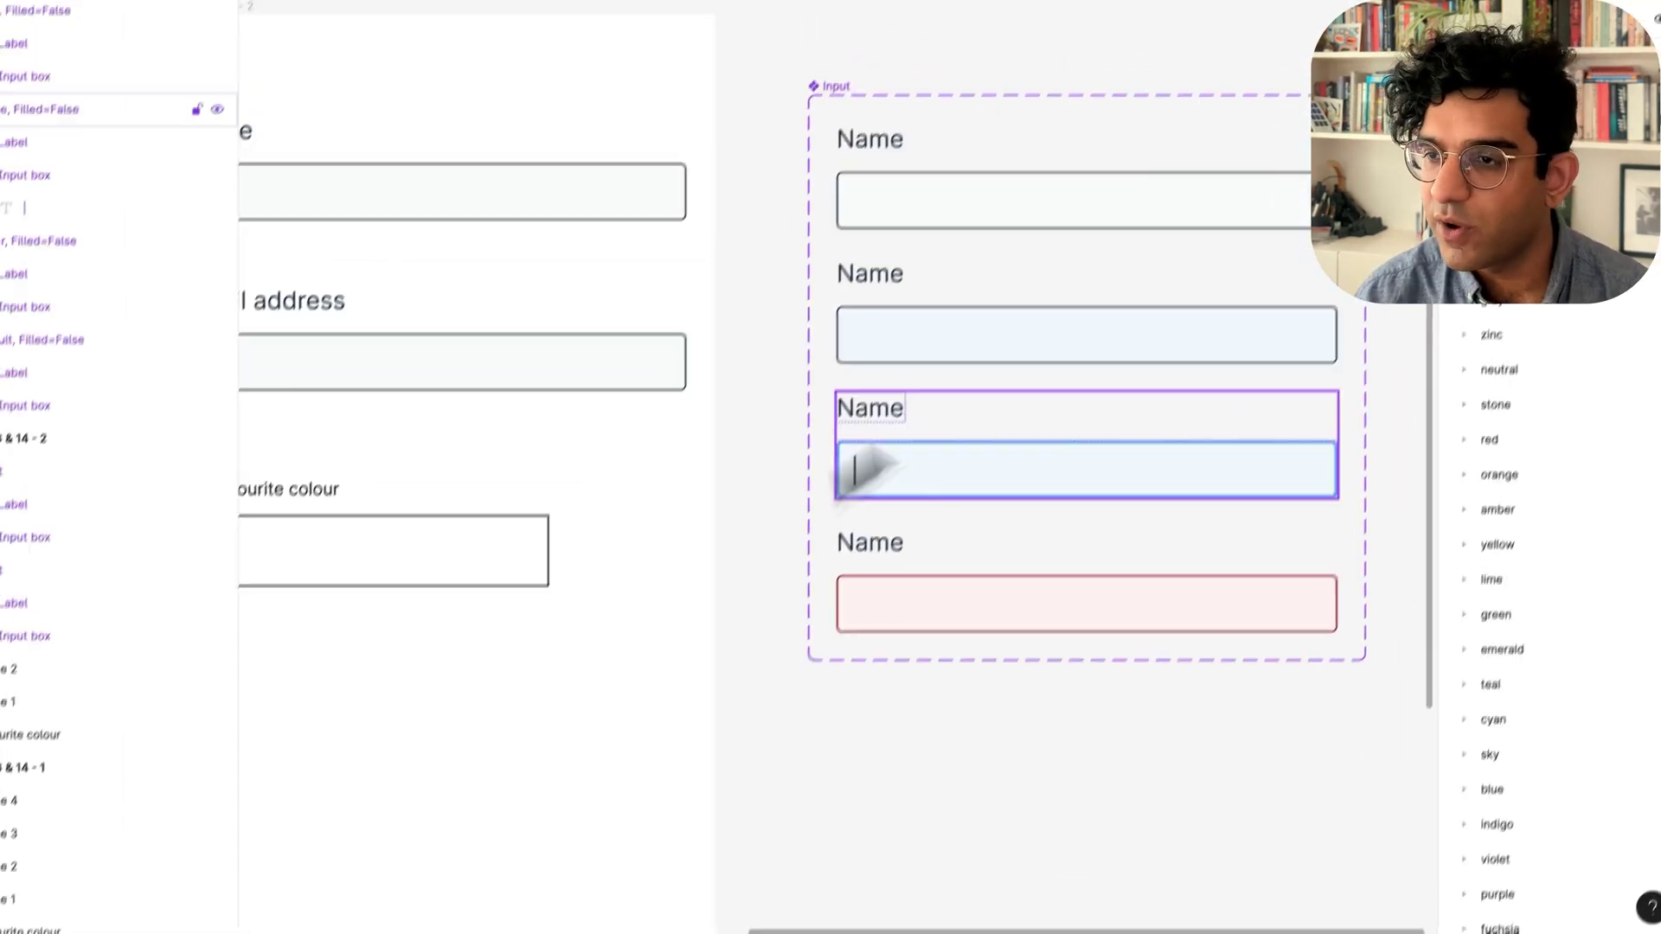
pyautogui.hotkey('shift', 'e')
# Link the variants: Default changes to Hover while hovering, Hover changes to Active on tap.
pyautogui.click(1338, 192)
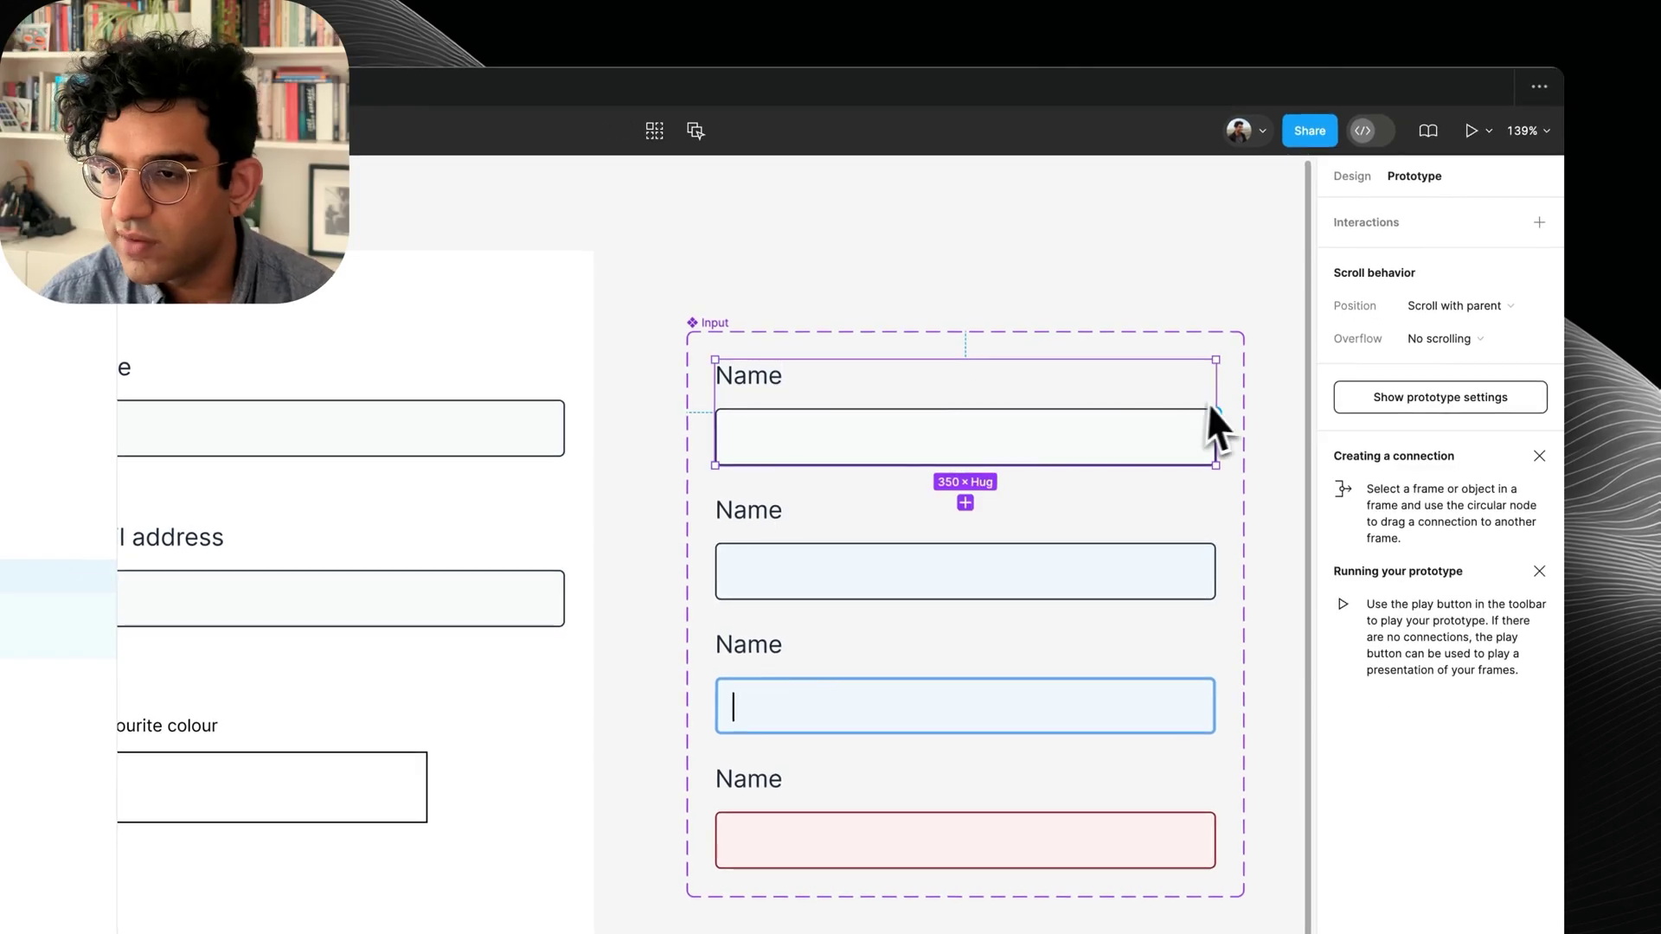
pyautogui.moveTo(1013, 585); pyautogui.dragTo(1015, 584)
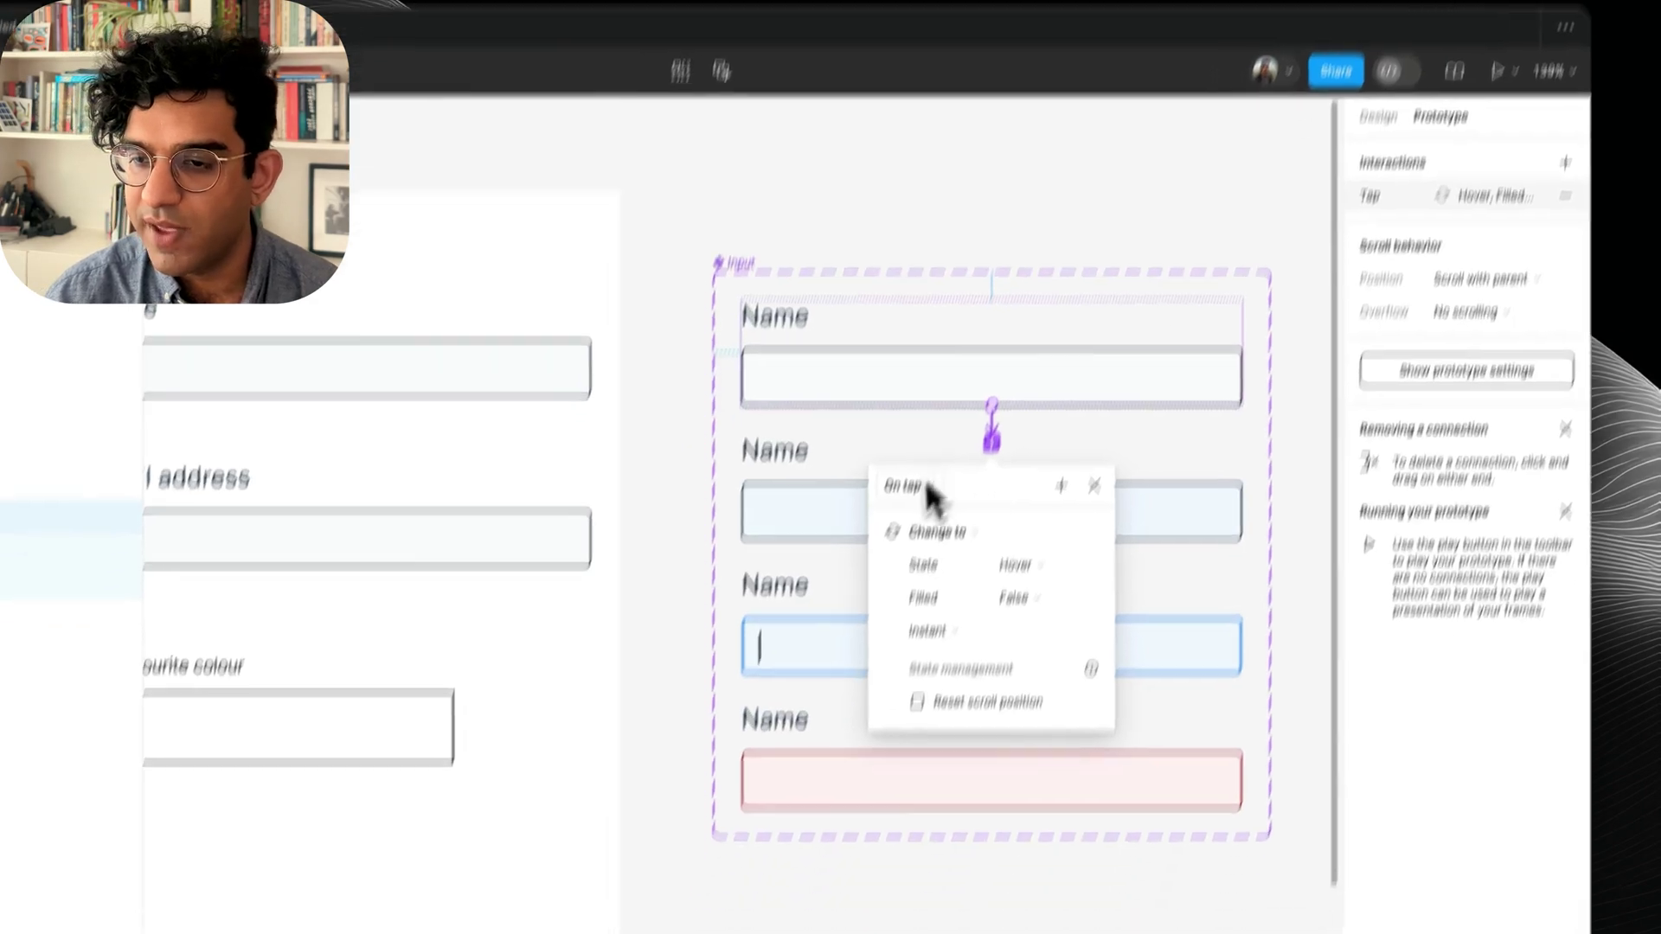
pyautogui.click(878, 565)
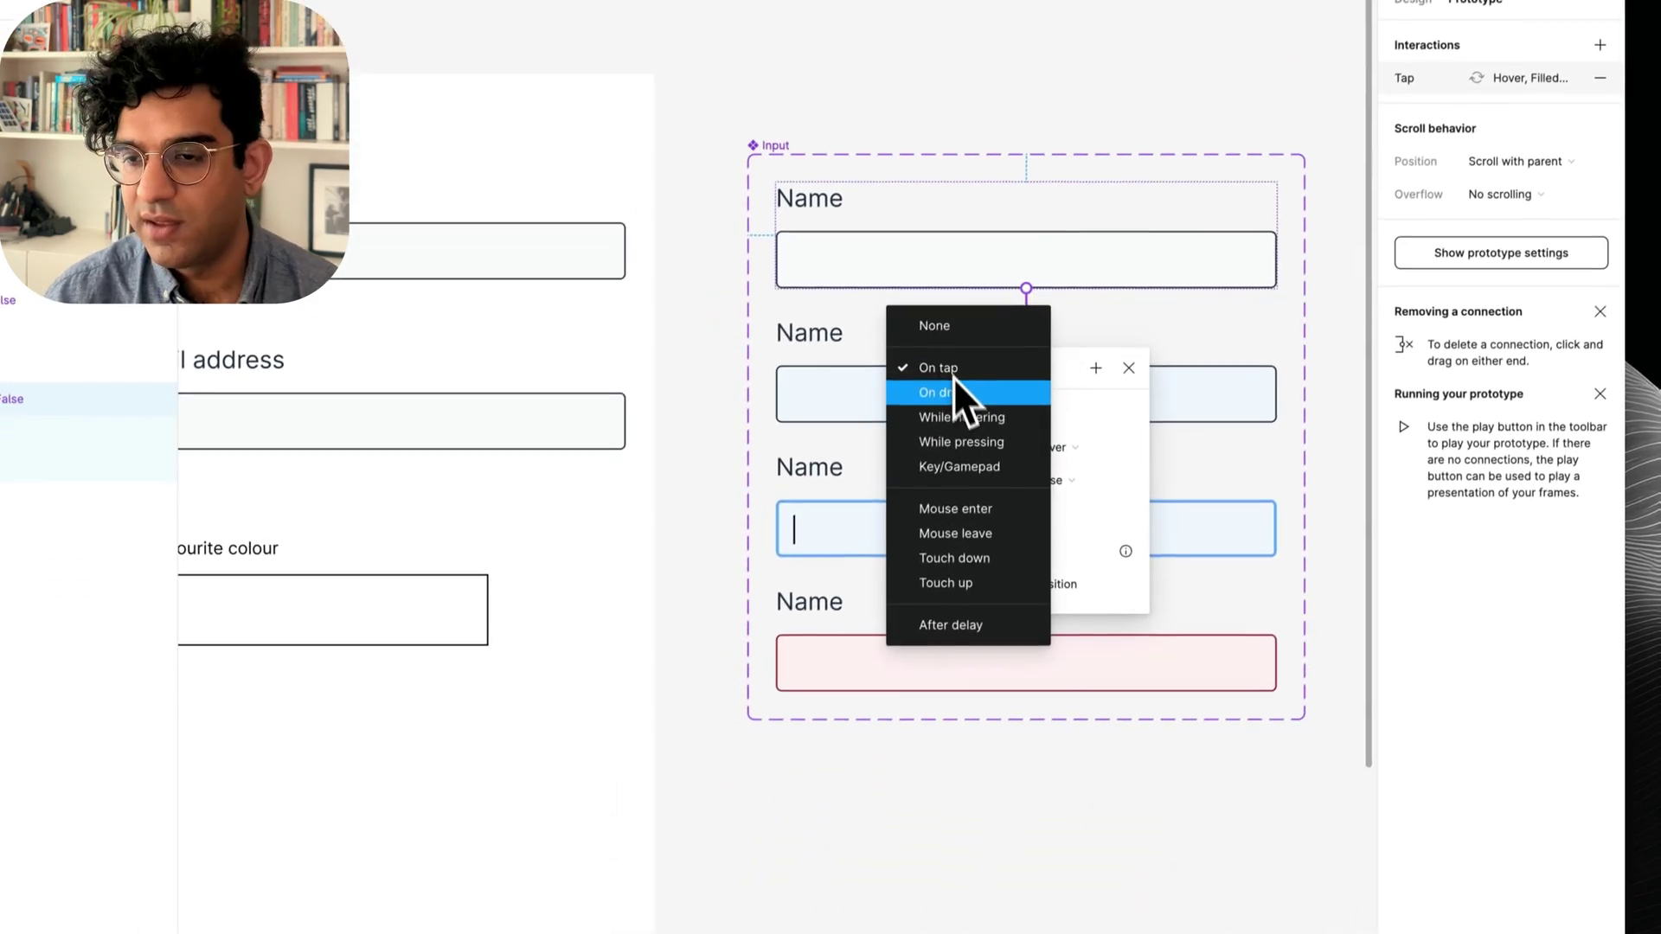
pyautogui.click(965, 415)
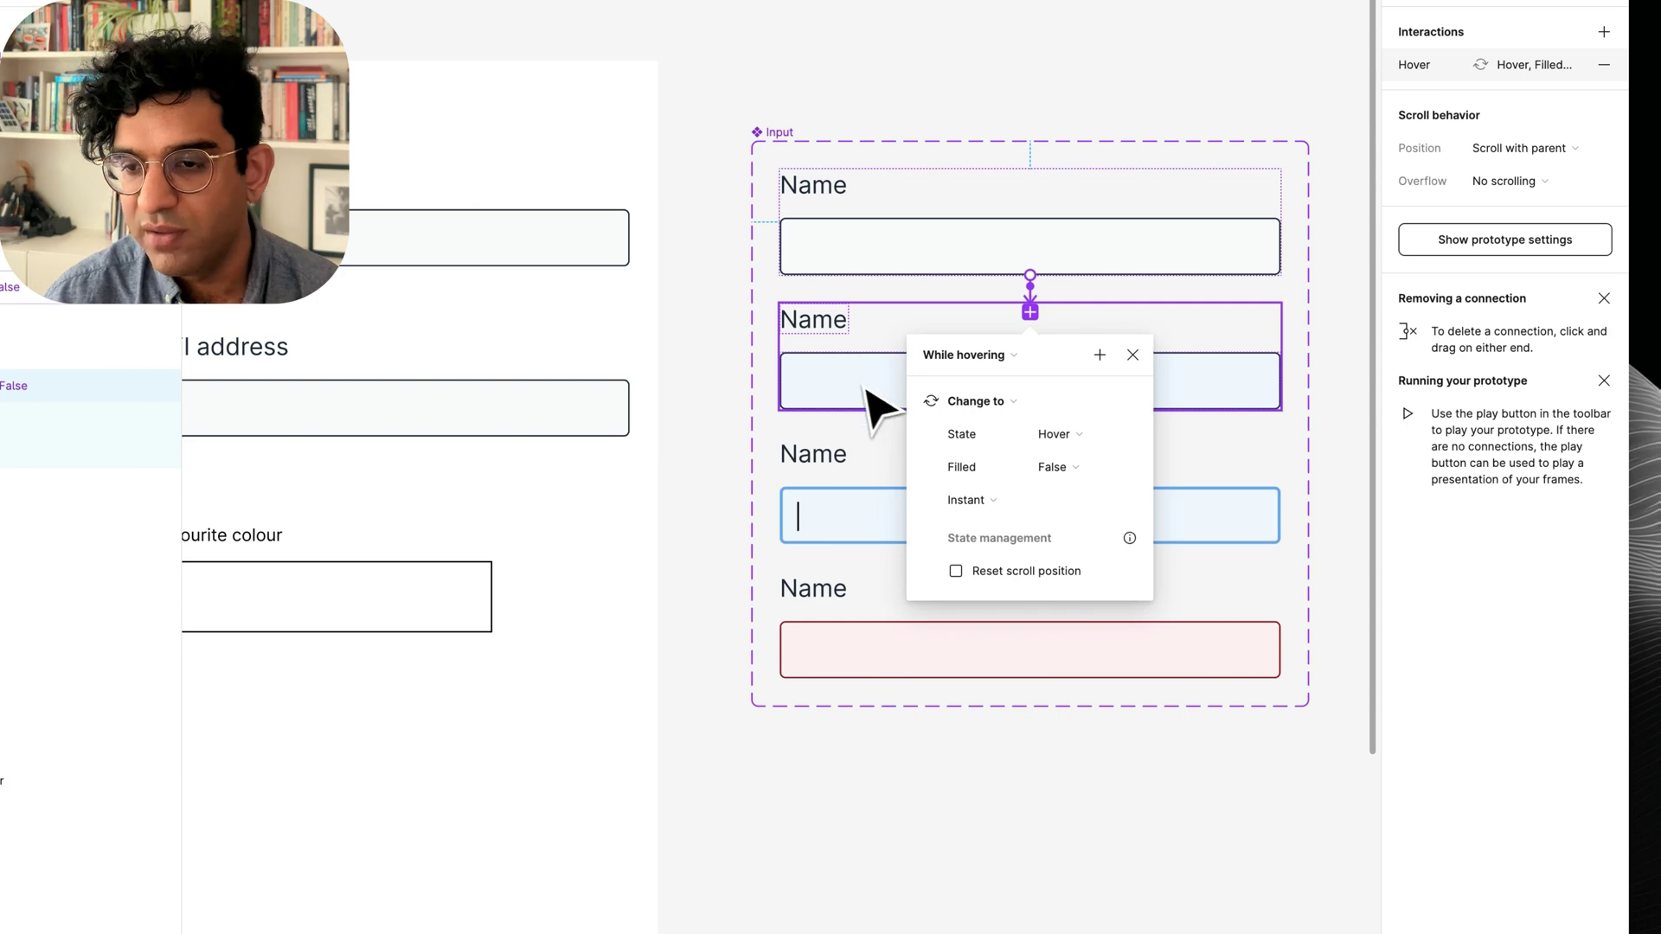
pyautogui.click(860, 391)
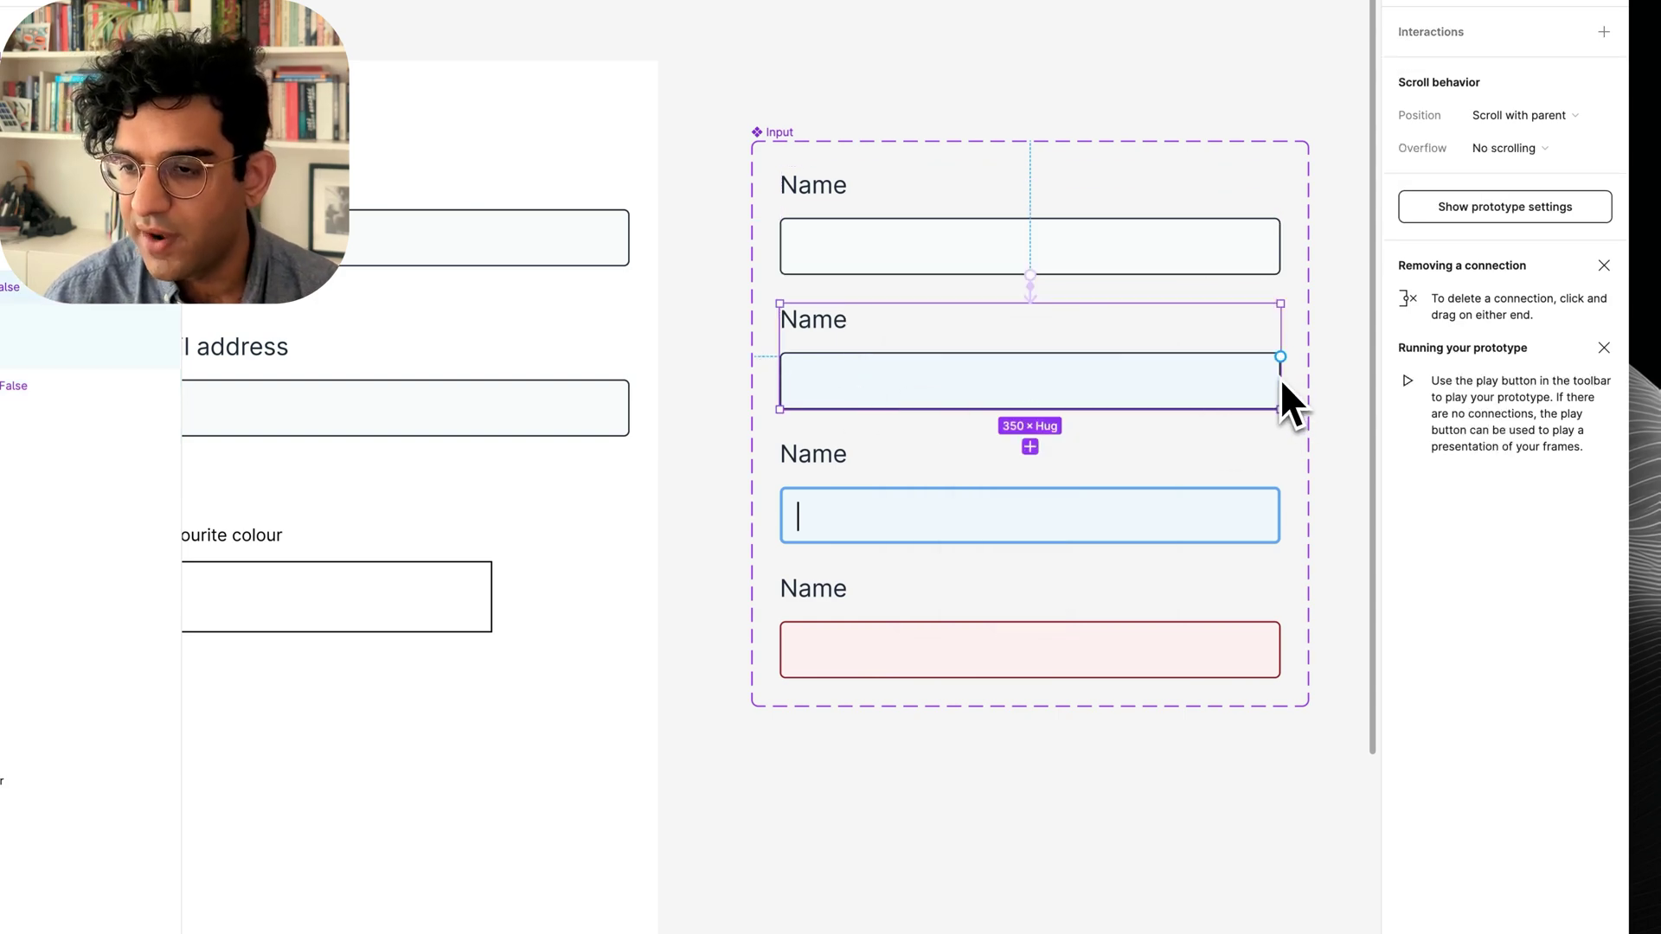
pyautogui.moveTo(1280, 379); pyautogui.dragTo(1140, 512)
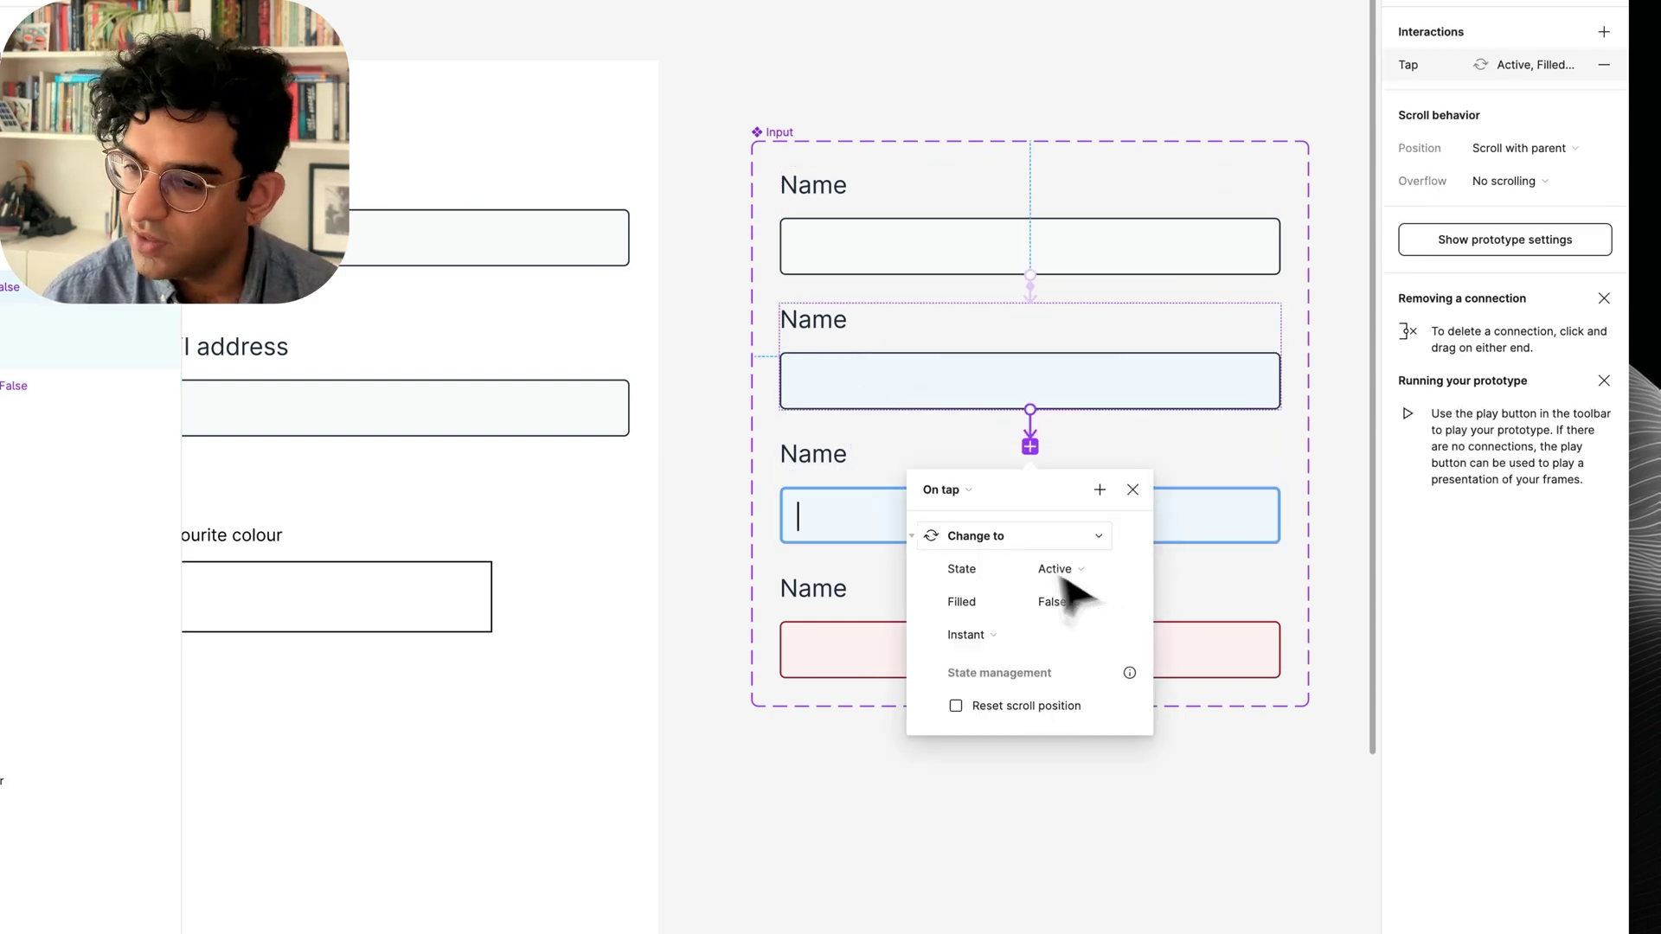
pyautogui.click(734, 651)
# Preview the iPhone 13 & 14 - 2 frame as a prototype.
pyautogui.hscroll(-5, 735, 650)
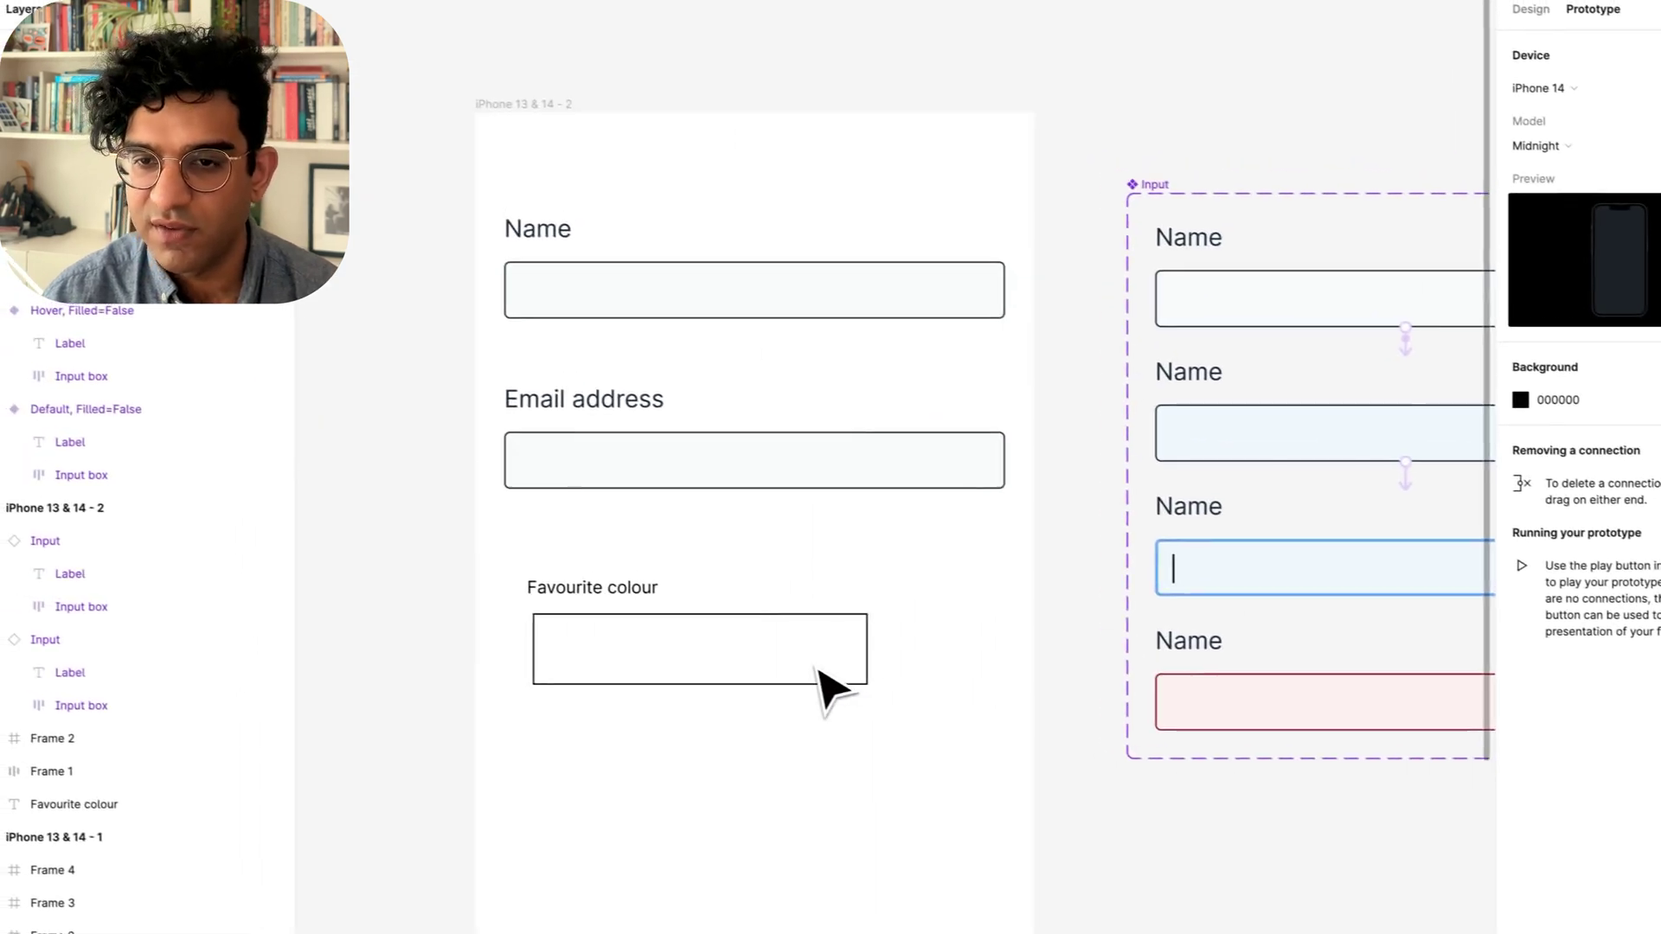
pyautogui.click(670, 262)
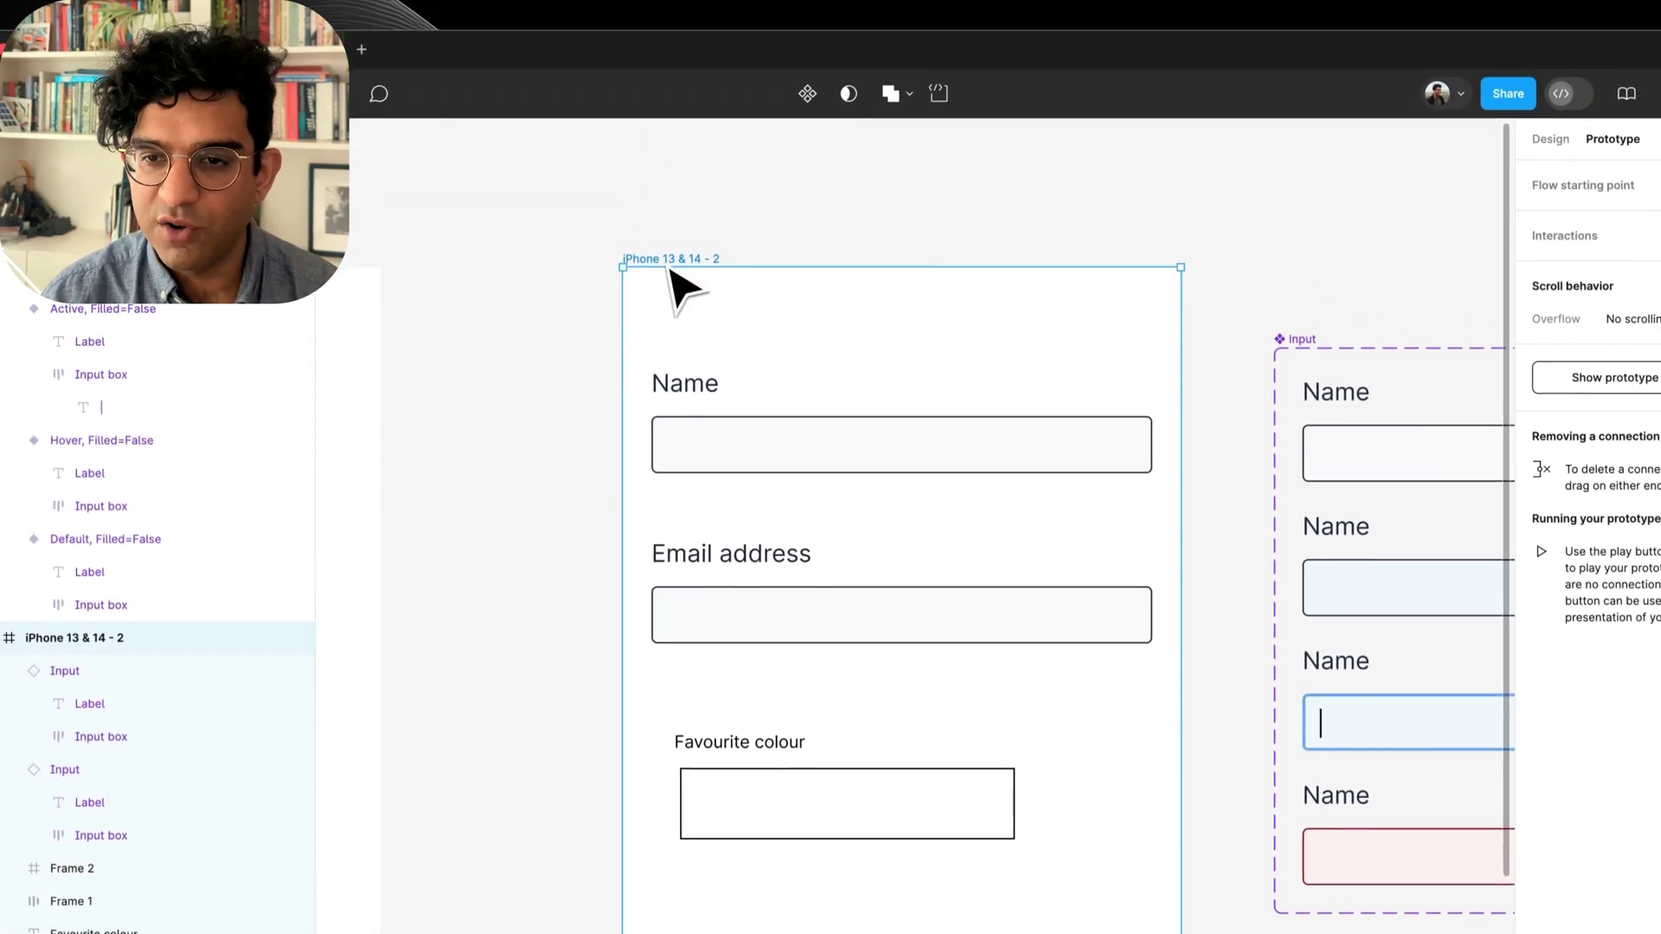
pyautogui.hotkey('shift', 'space')
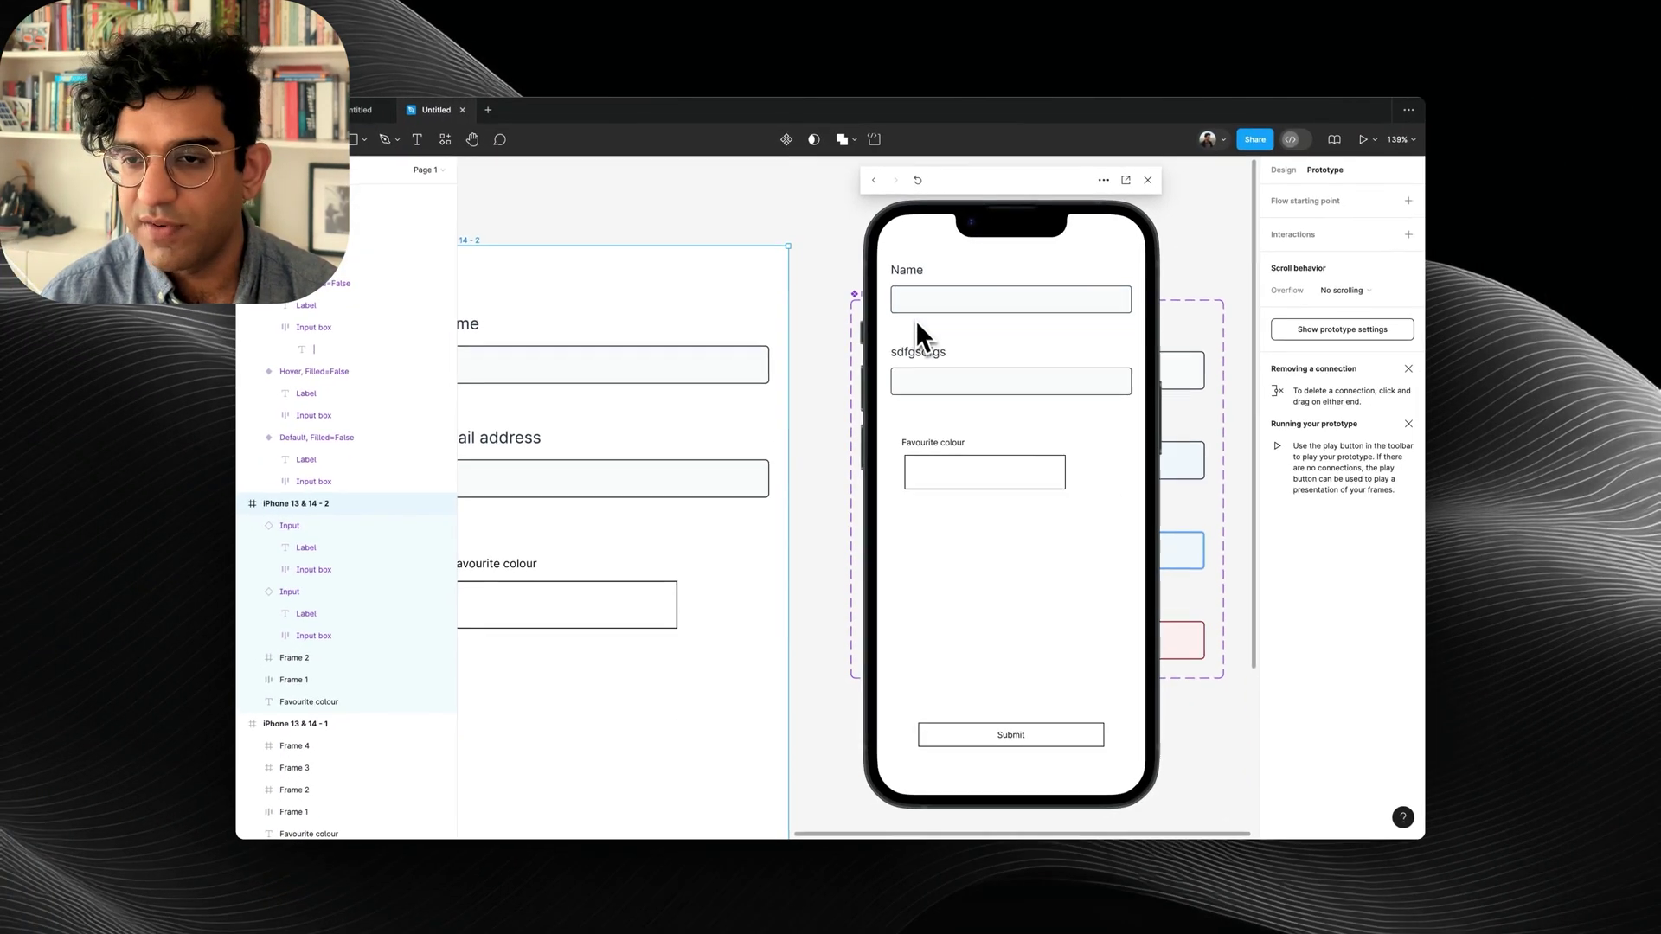
# Test the Name field in the preview, then select the Email address input on the form.
pyautogui.click(922, 303)
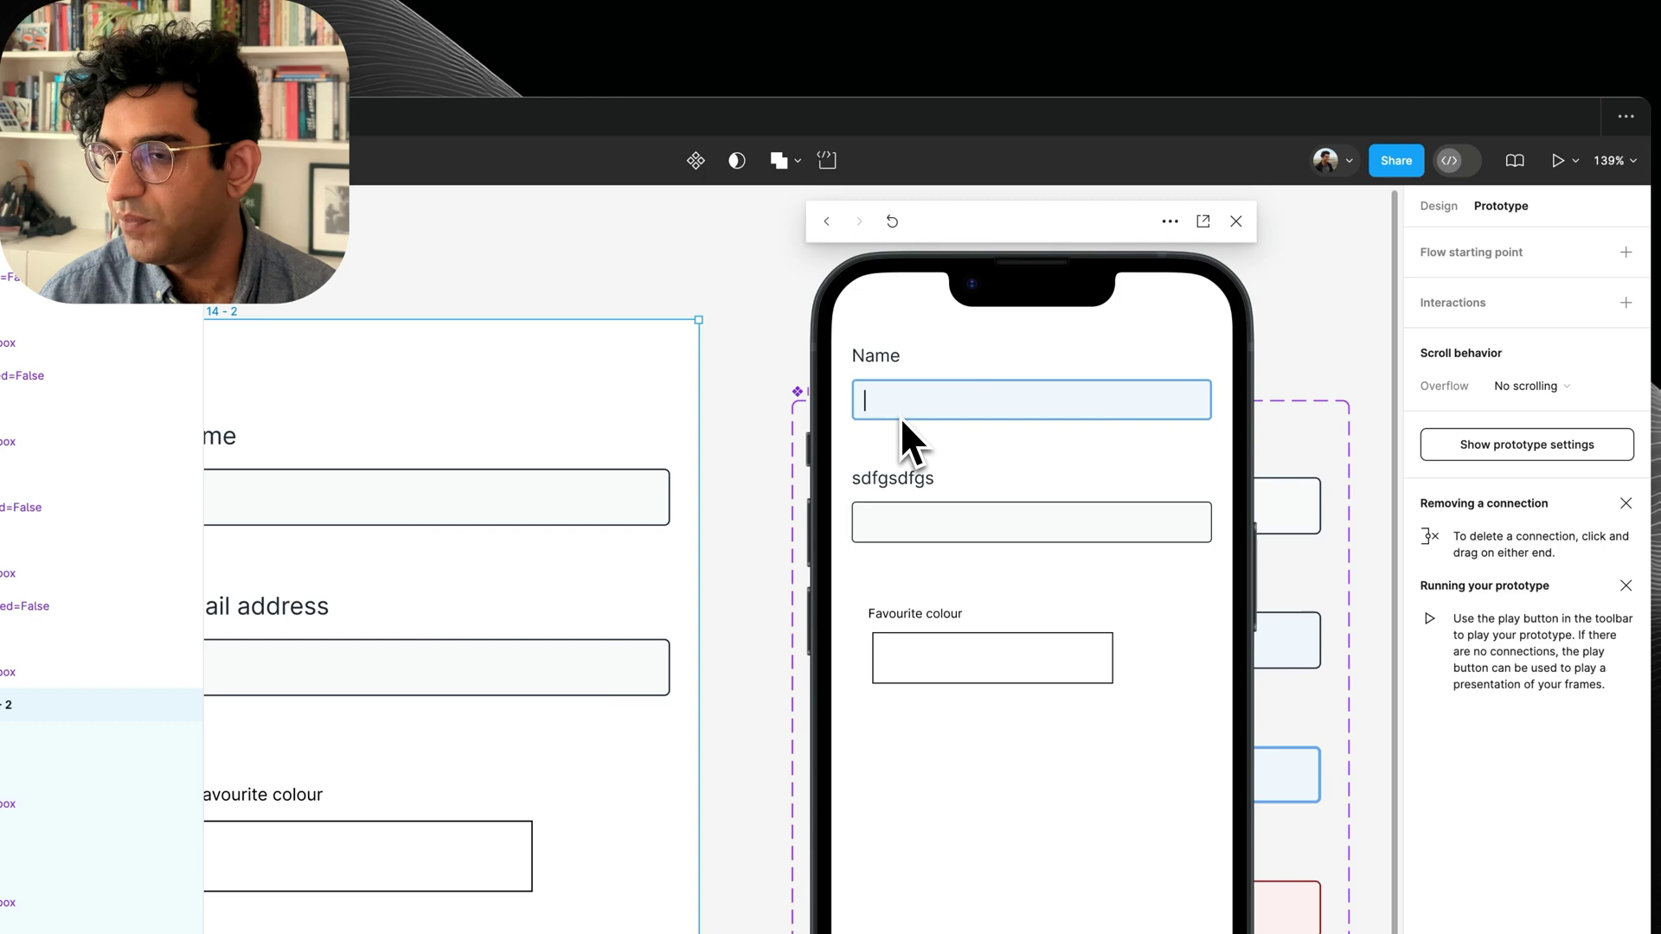
pyautogui.click(1237, 222)
pyautogui.hscroll(-3, 675, 474)
pyautogui.scroll(-1, 675, 475)
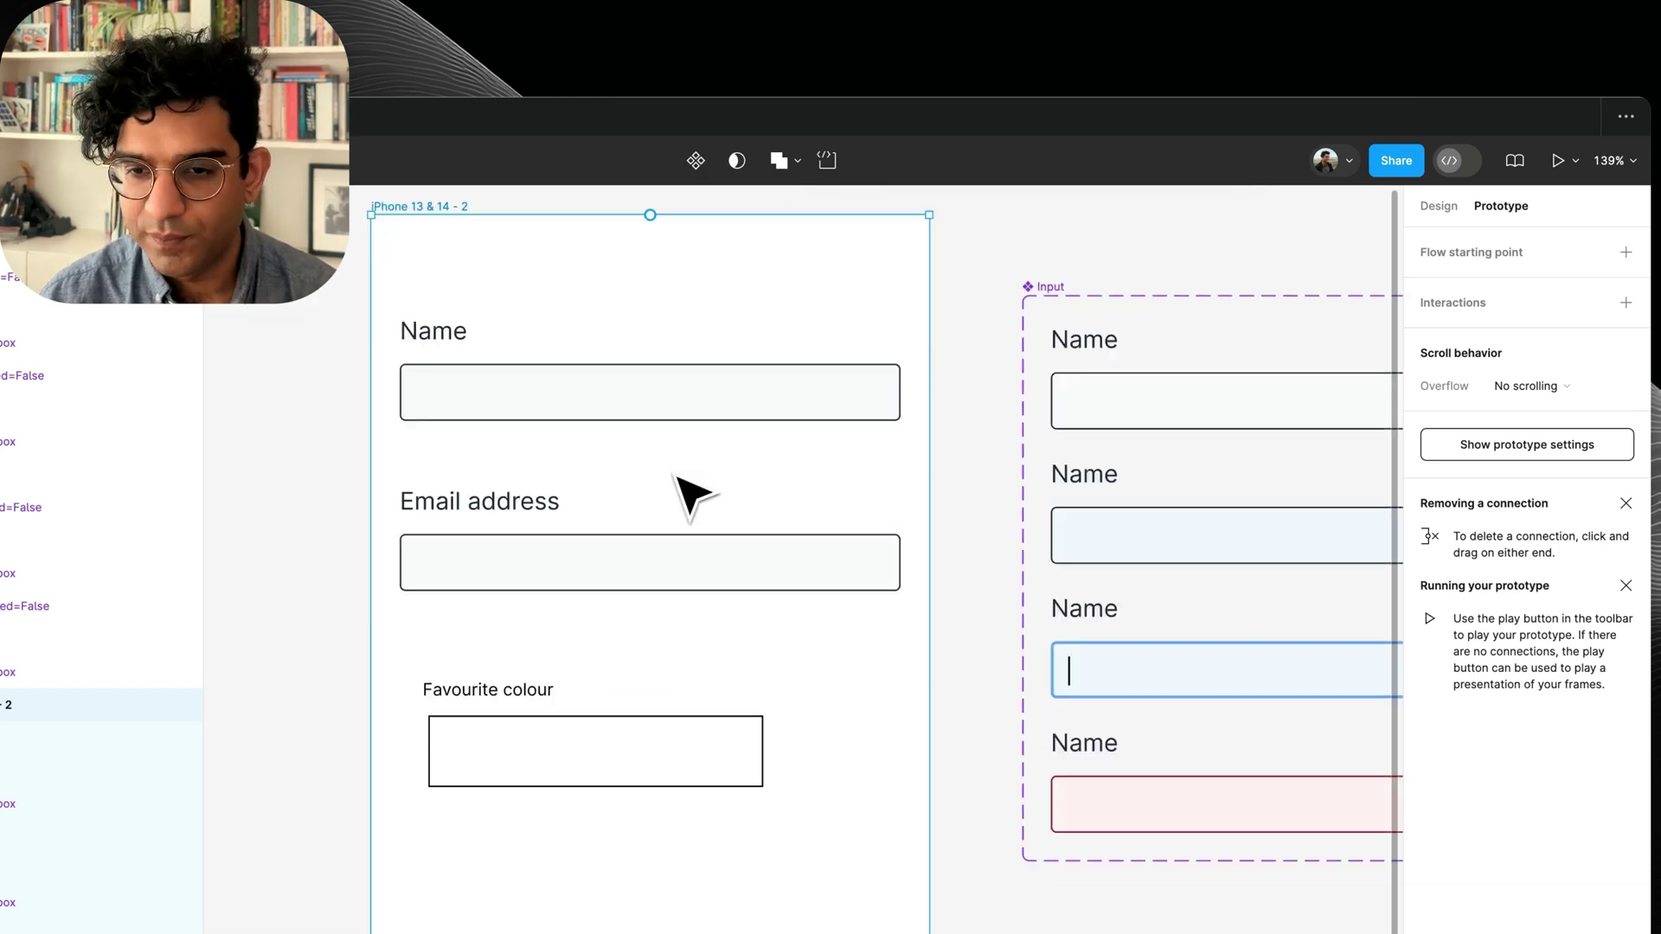
pyautogui.hscroll(-3, 692, 497)
pyautogui.scroll(-1, 692, 497)
pyautogui.click(678, 531)
pyautogui.click(1431, 208)
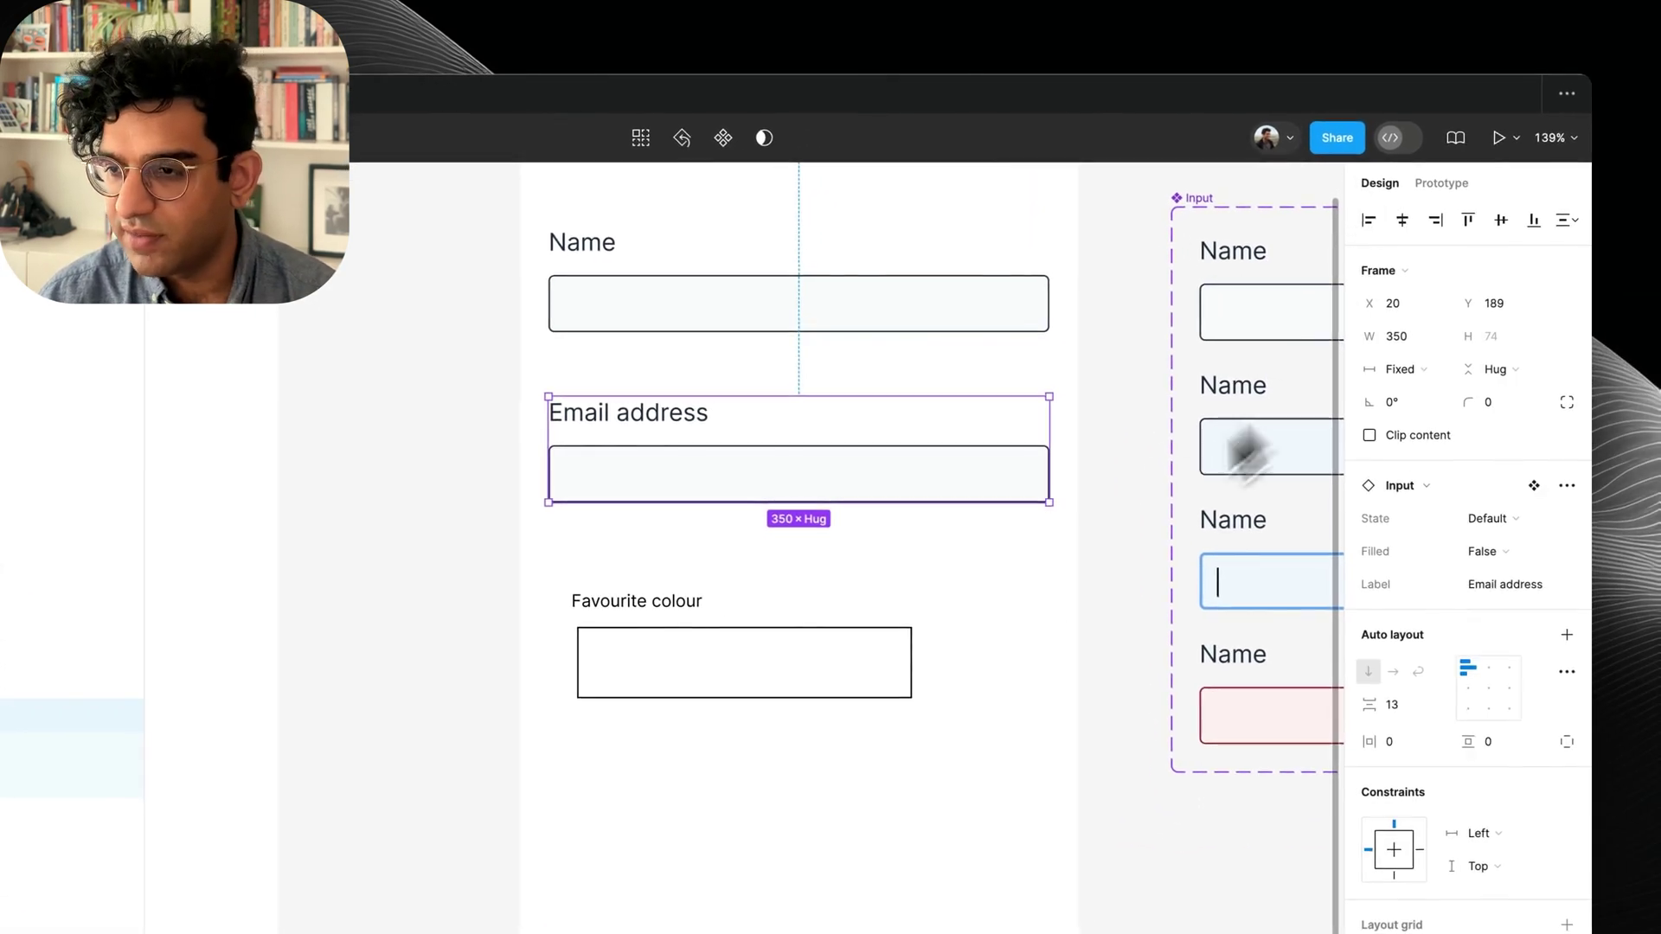
# Preview the form again and check the second field's label.
pyautogui.hotkey('shift', 'space')
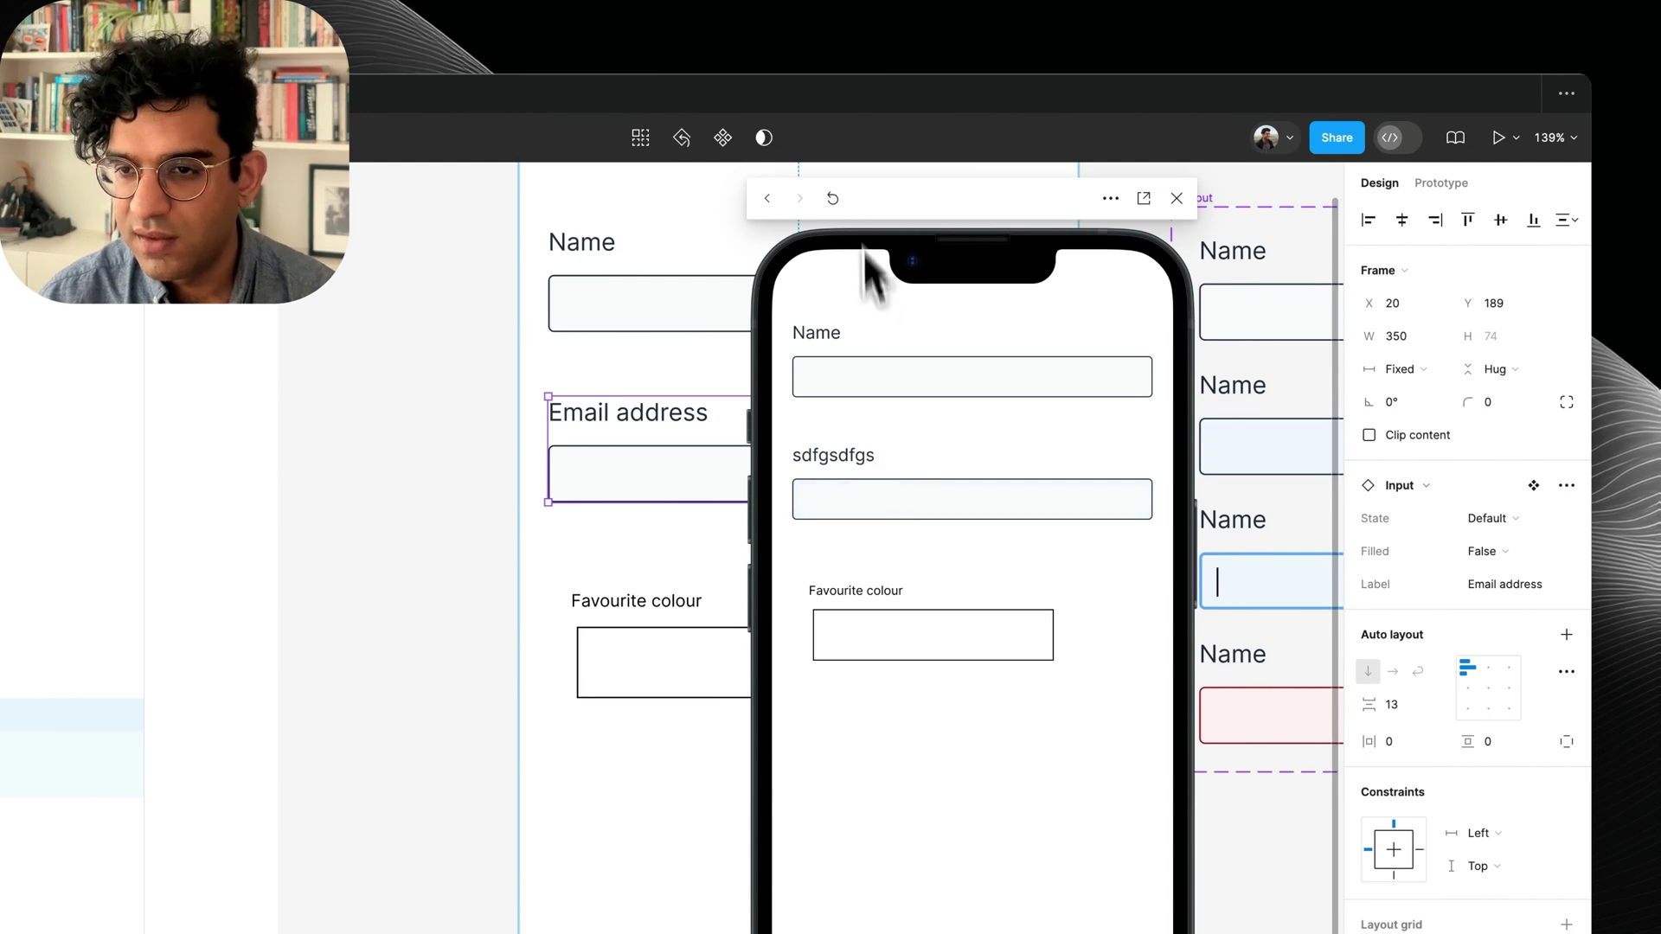
pyautogui.click(999, 497)
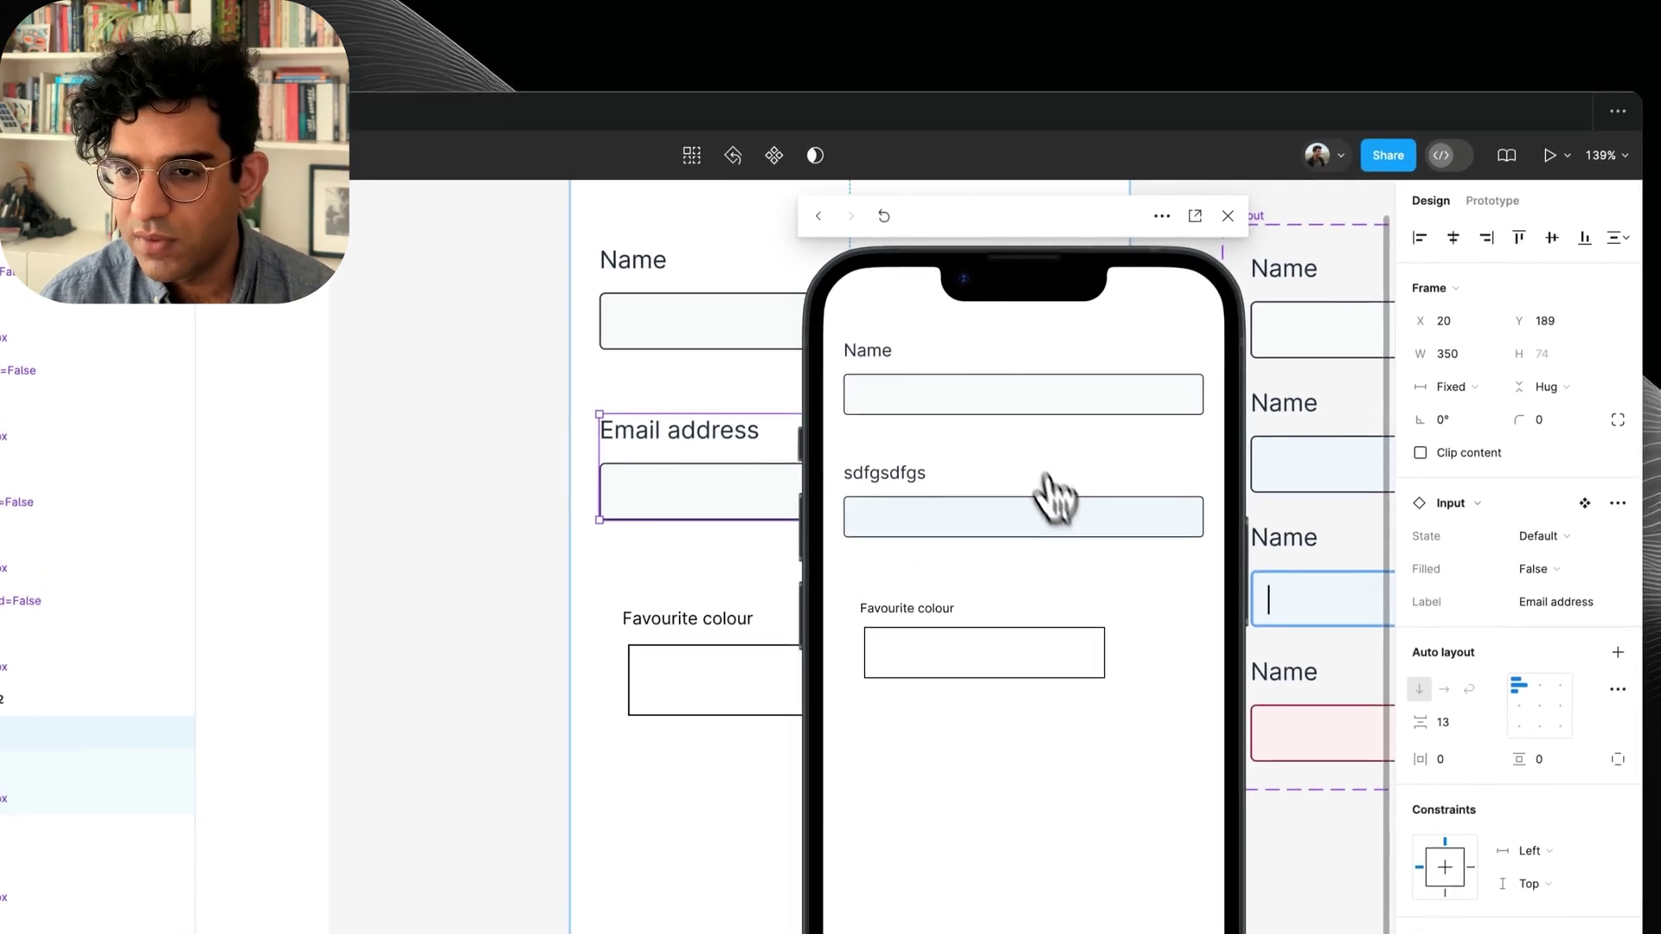
pyautogui.click(1032, 469)
pyautogui.click(876, 476)
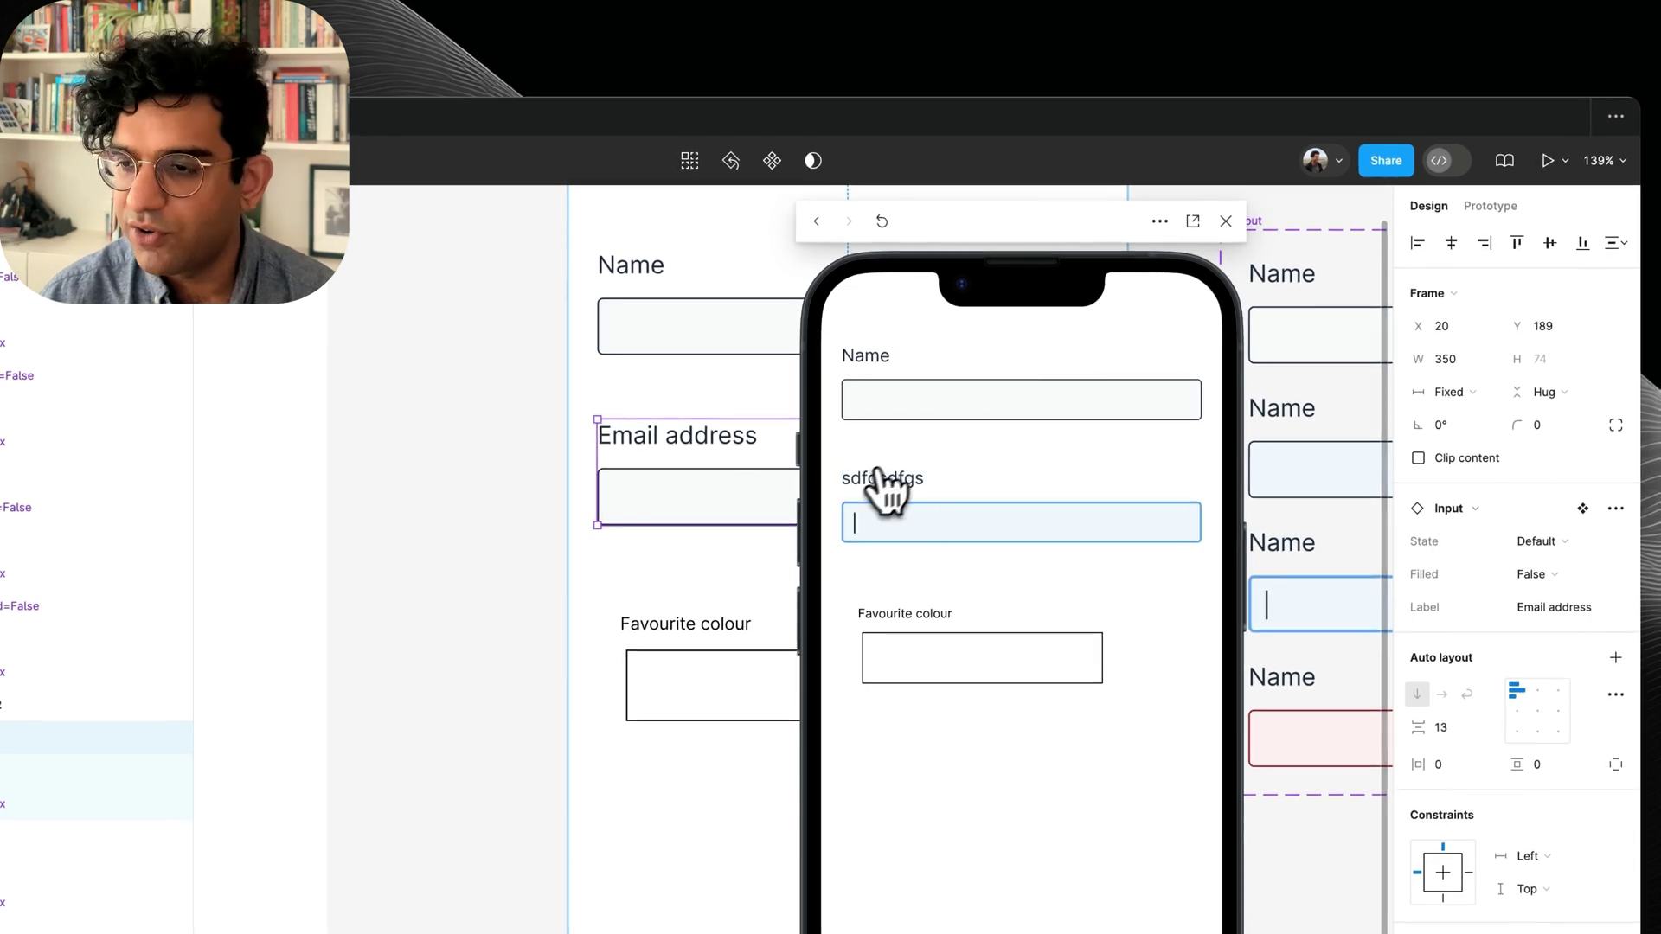
pyautogui.click(1226, 221)
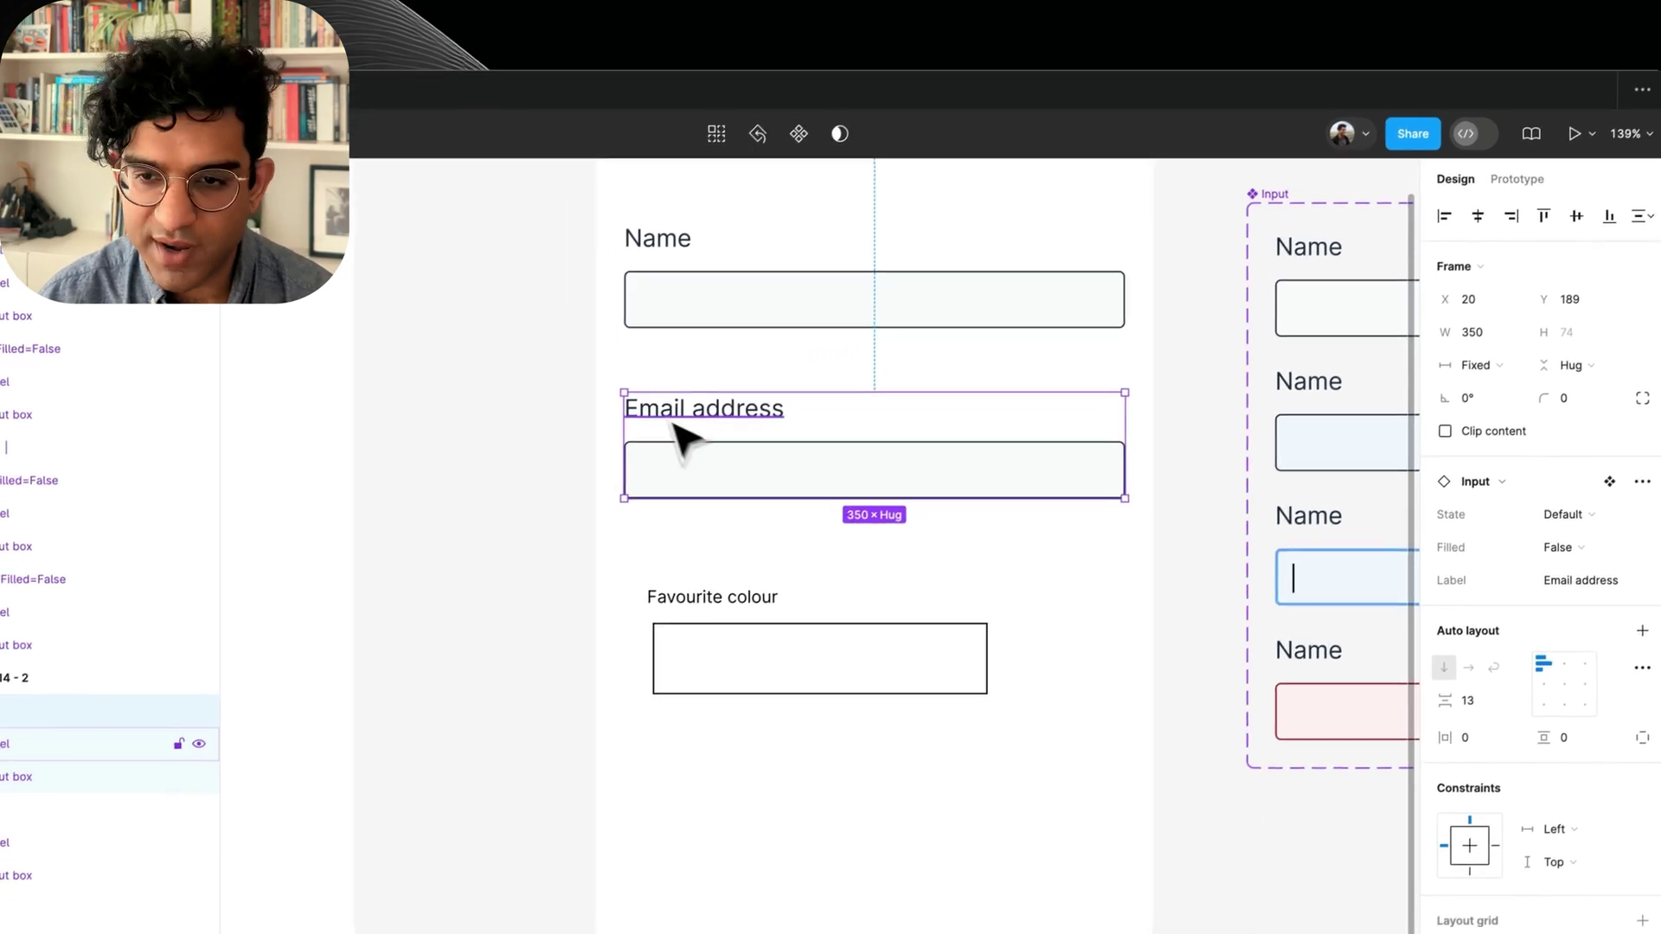
# Reset all overrides on the Email address input and set its label to Email address.
pyautogui.doubleClick(672, 450)
pyautogui.press('Escape')
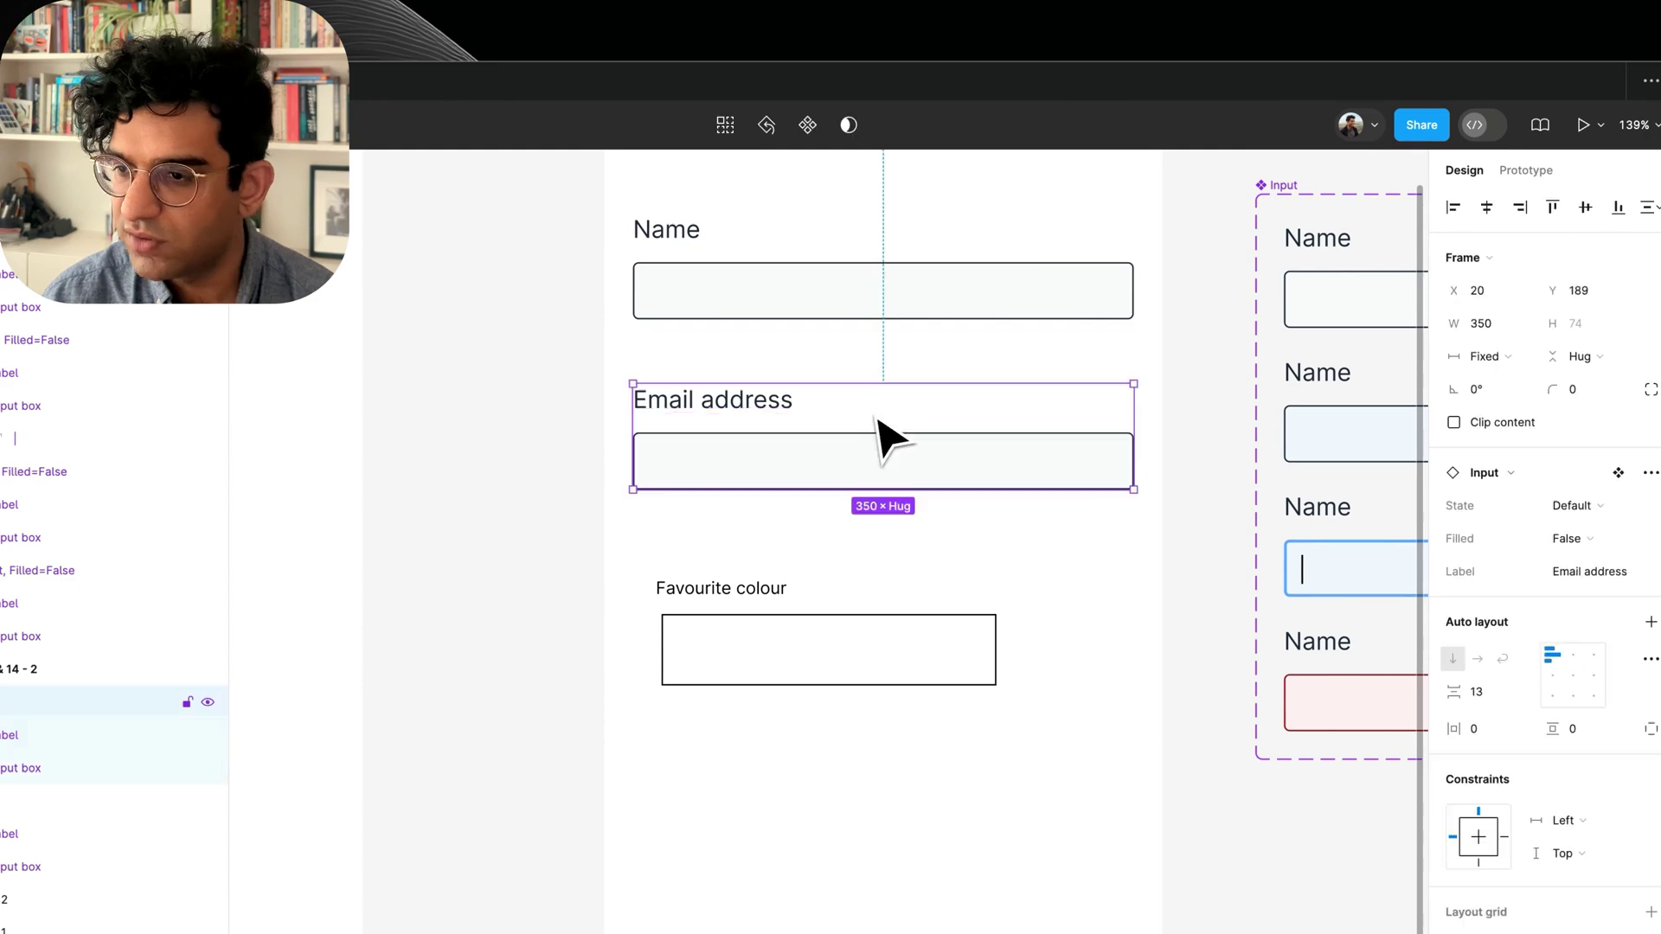
pyautogui.click(1651, 472)
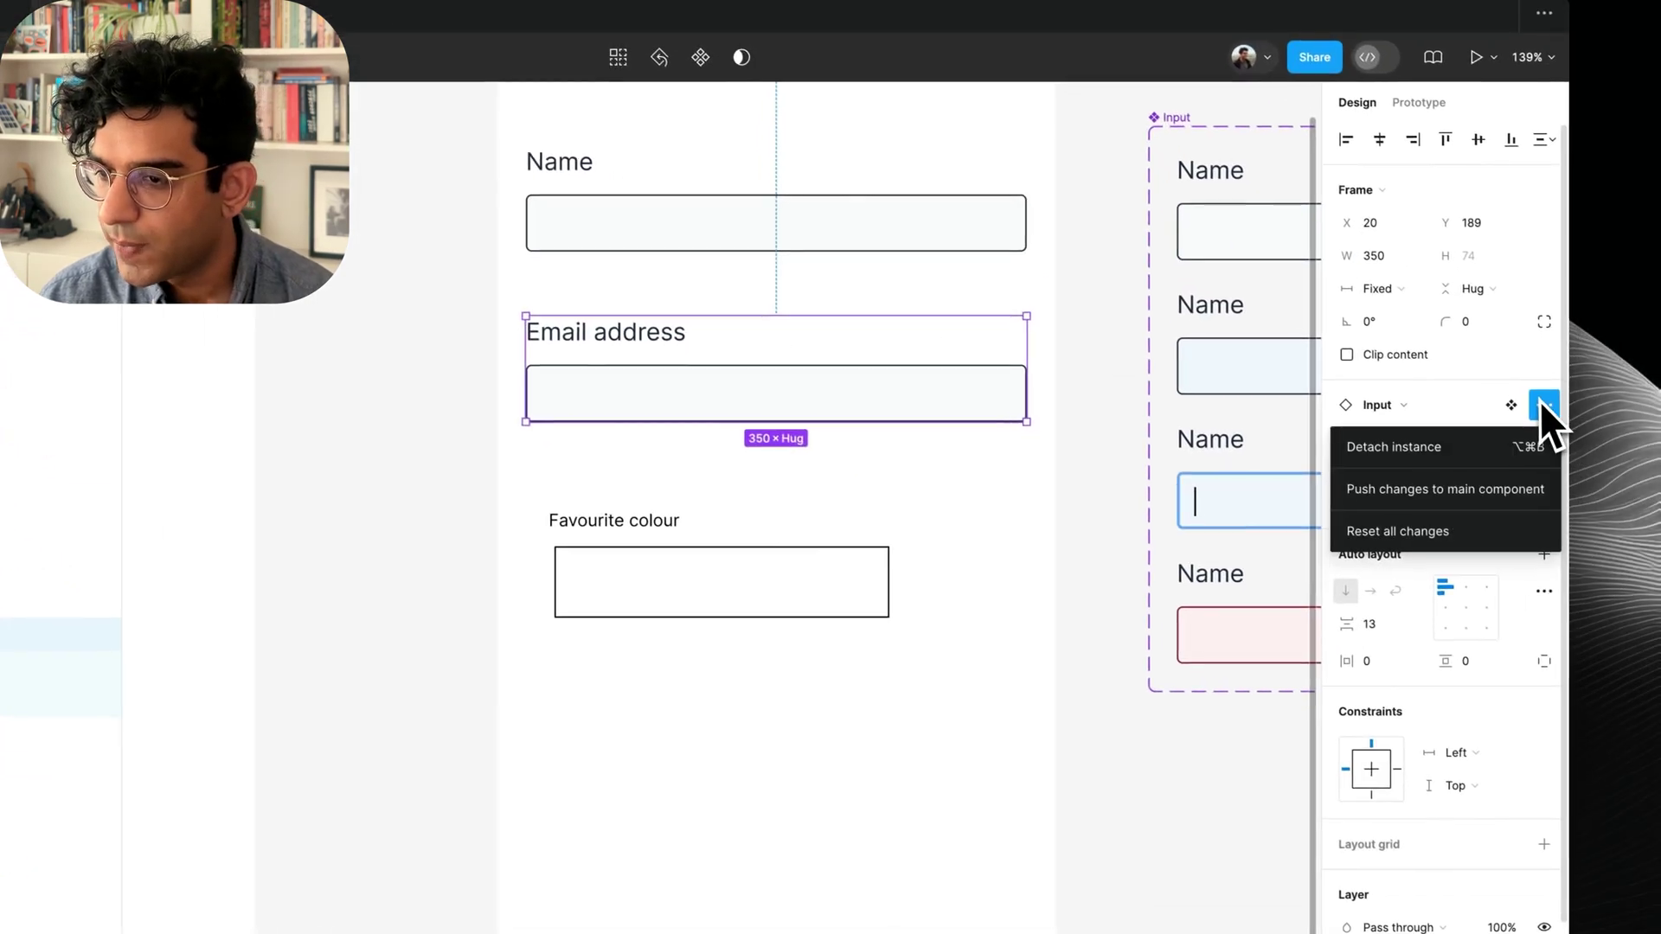
pyautogui.click(1465, 519)
pyautogui.click(1470, 506)
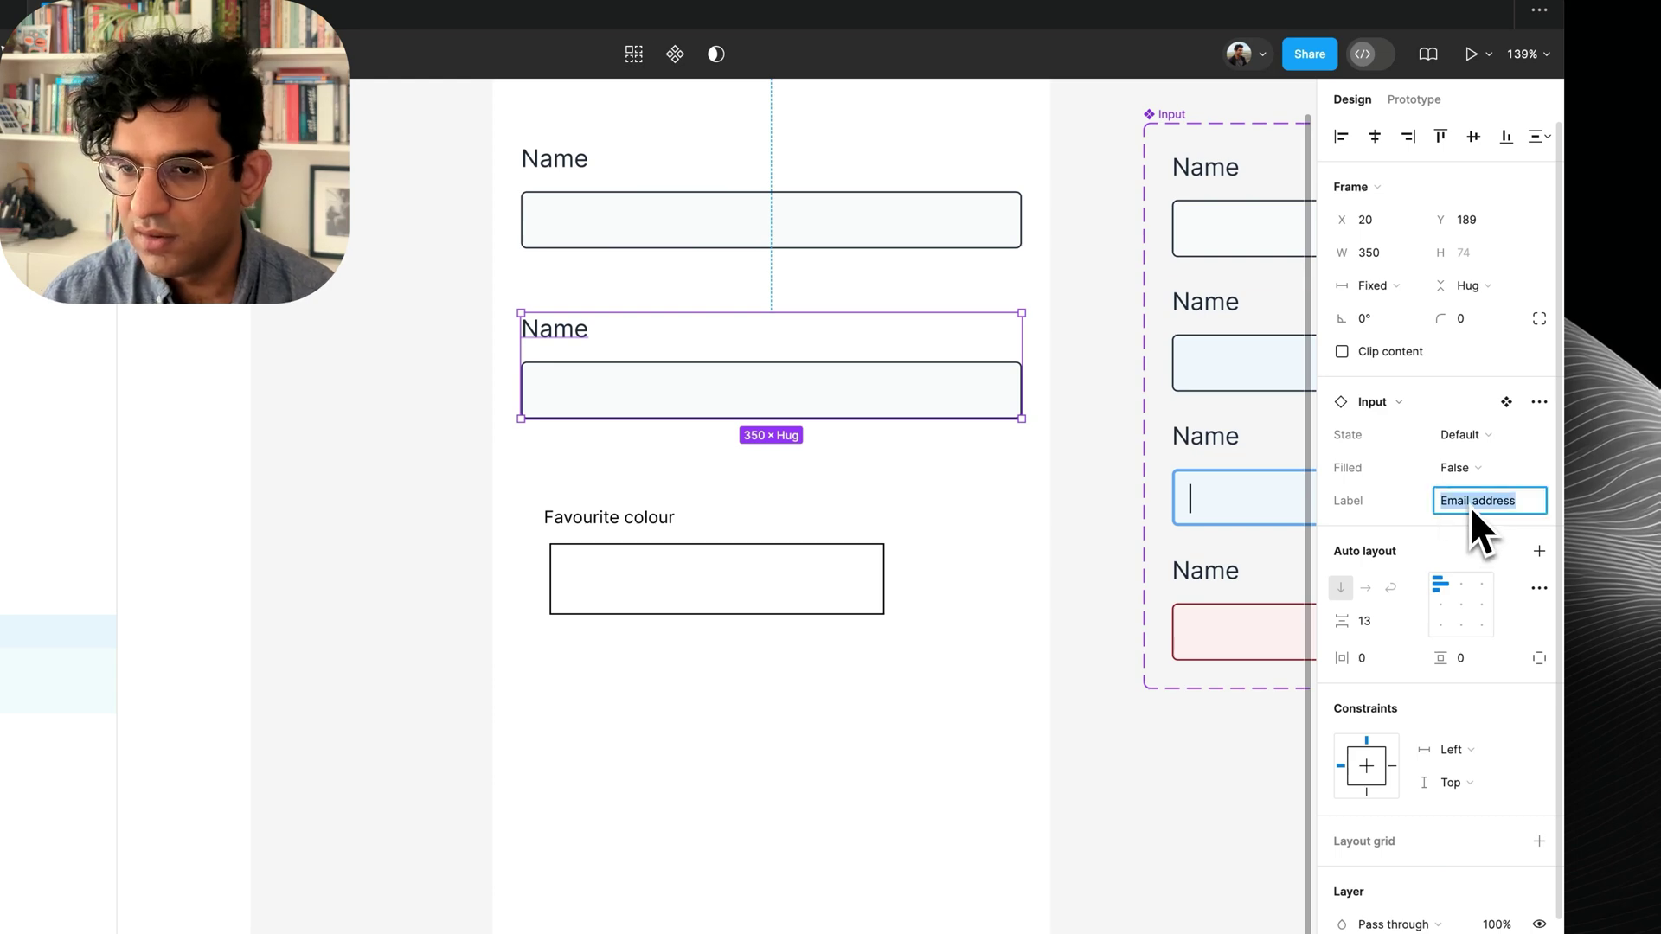
pyautogui.press('Return')
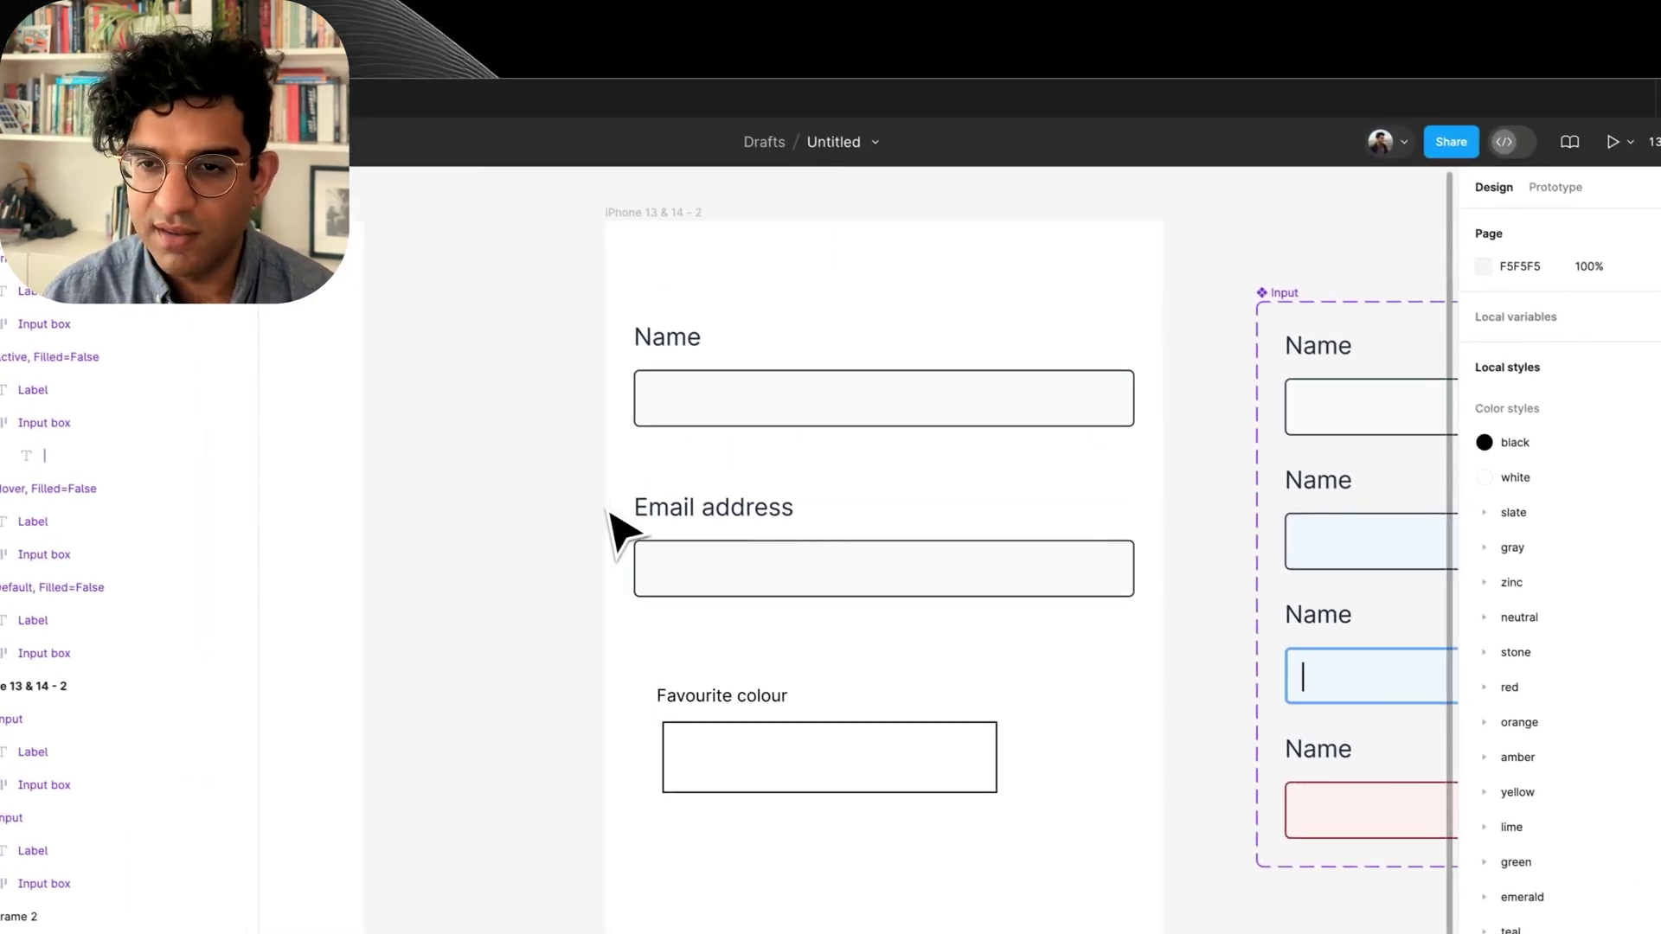
# Preview the iPhone form frame to check the corrected field.
pyautogui.click(688, 218)
pyautogui.hotkey('shift', 'space')
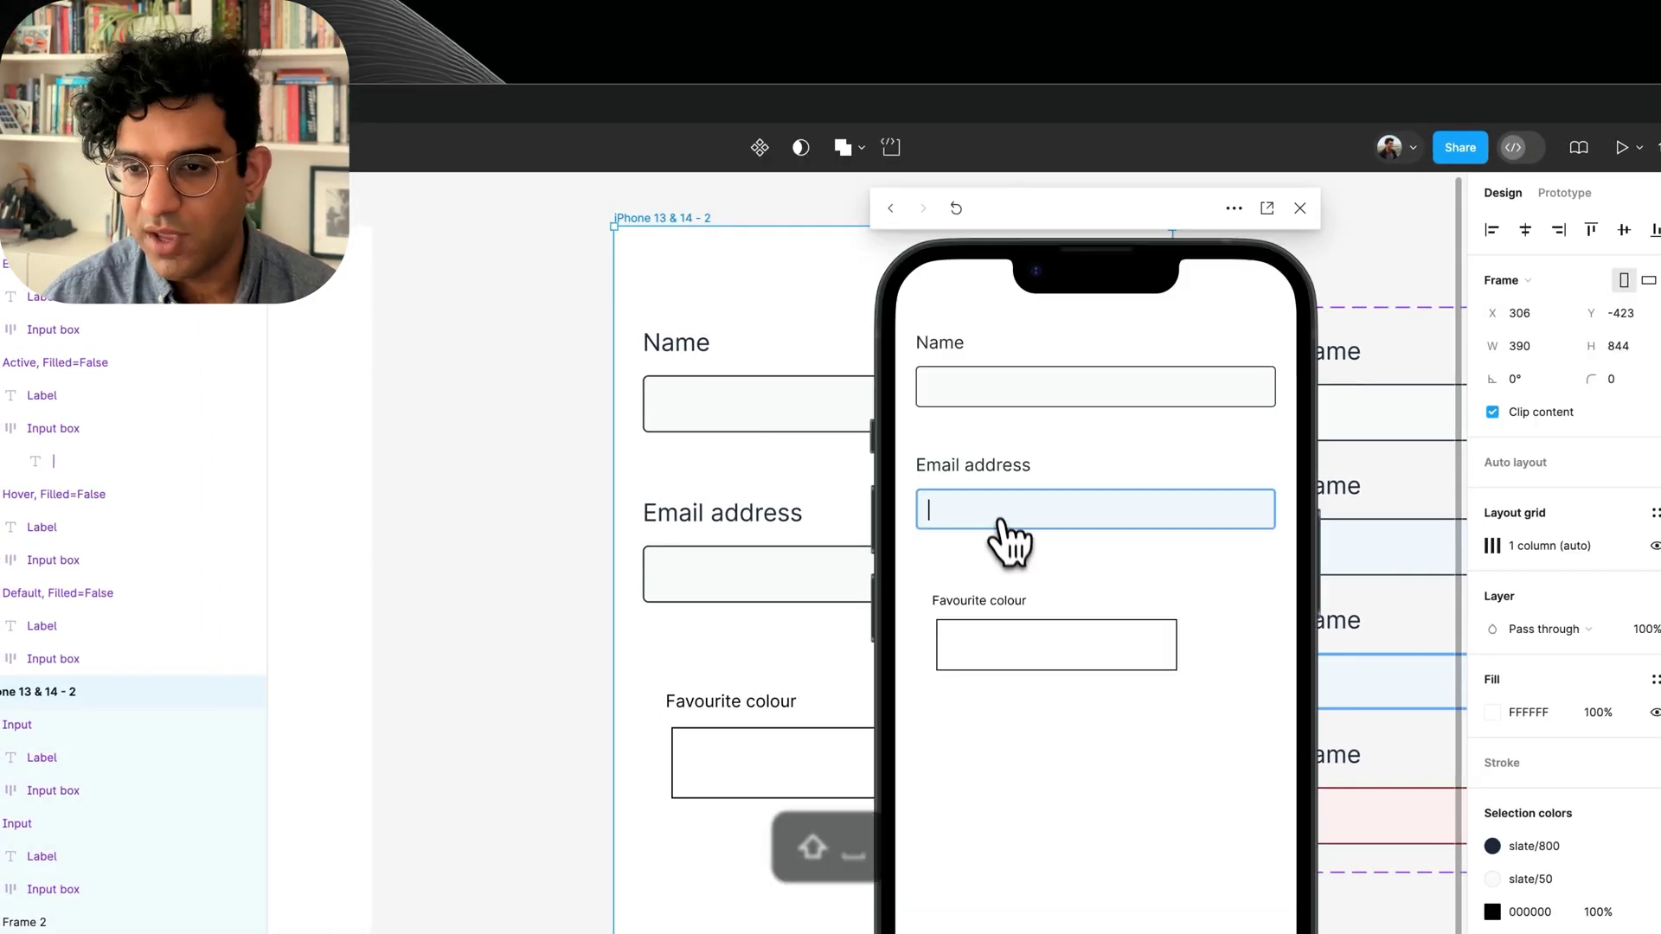
pyautogui.click(756, 294)
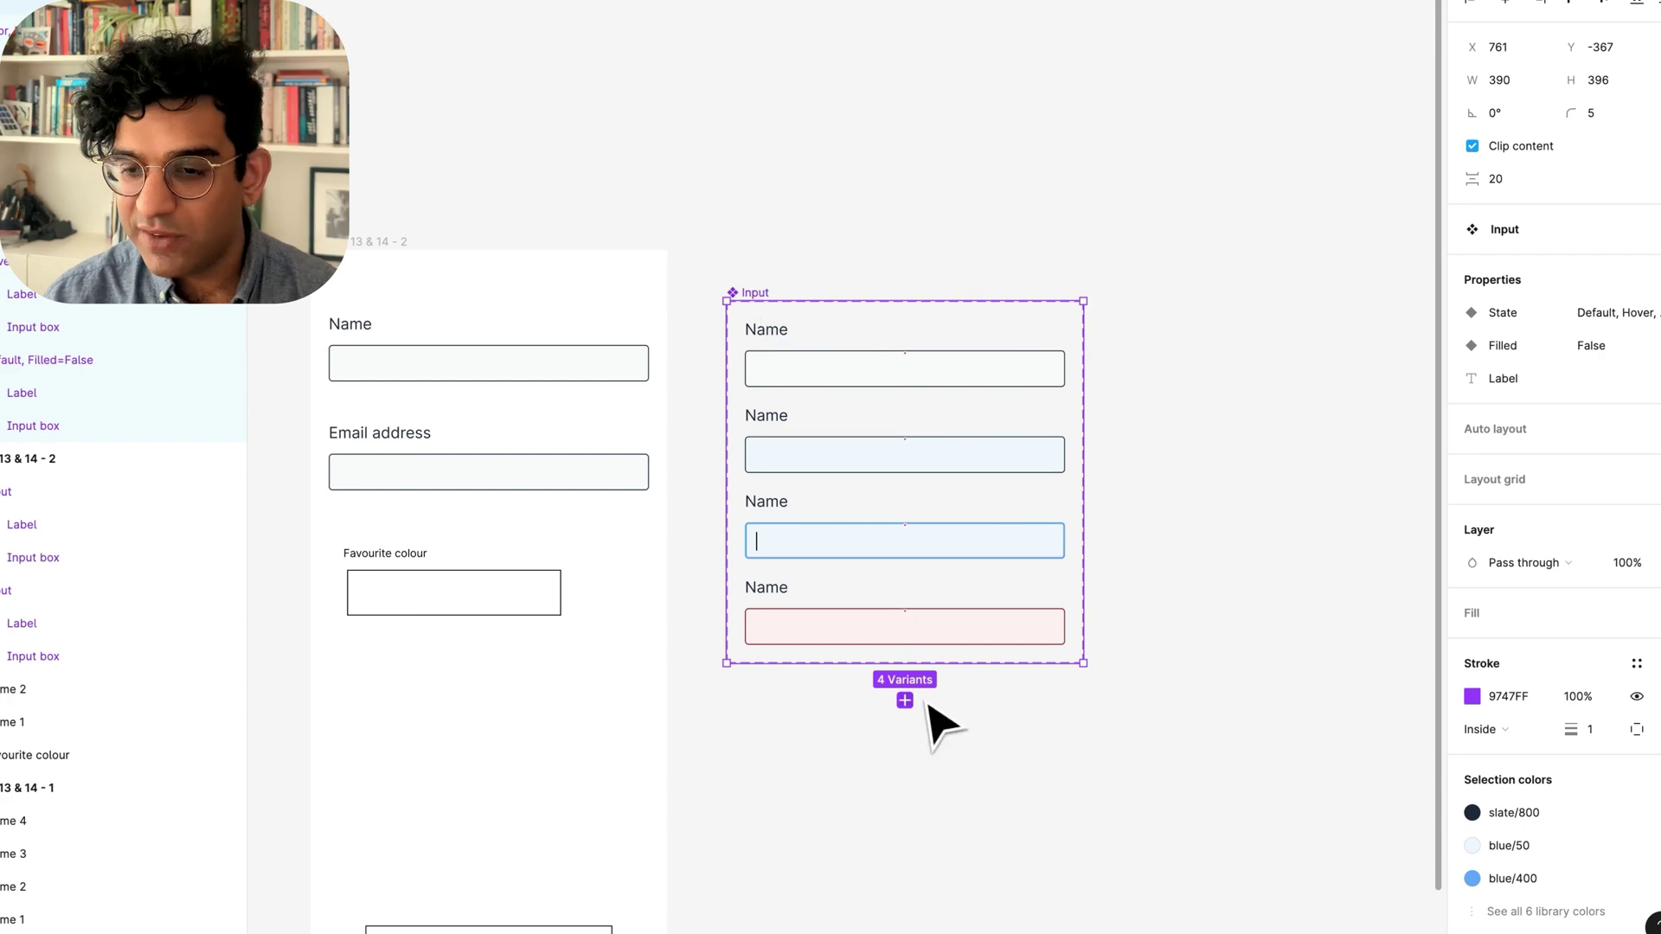
# Add two new variants set to Filled True, then delete them again.
pyautogui.click(905, 701)
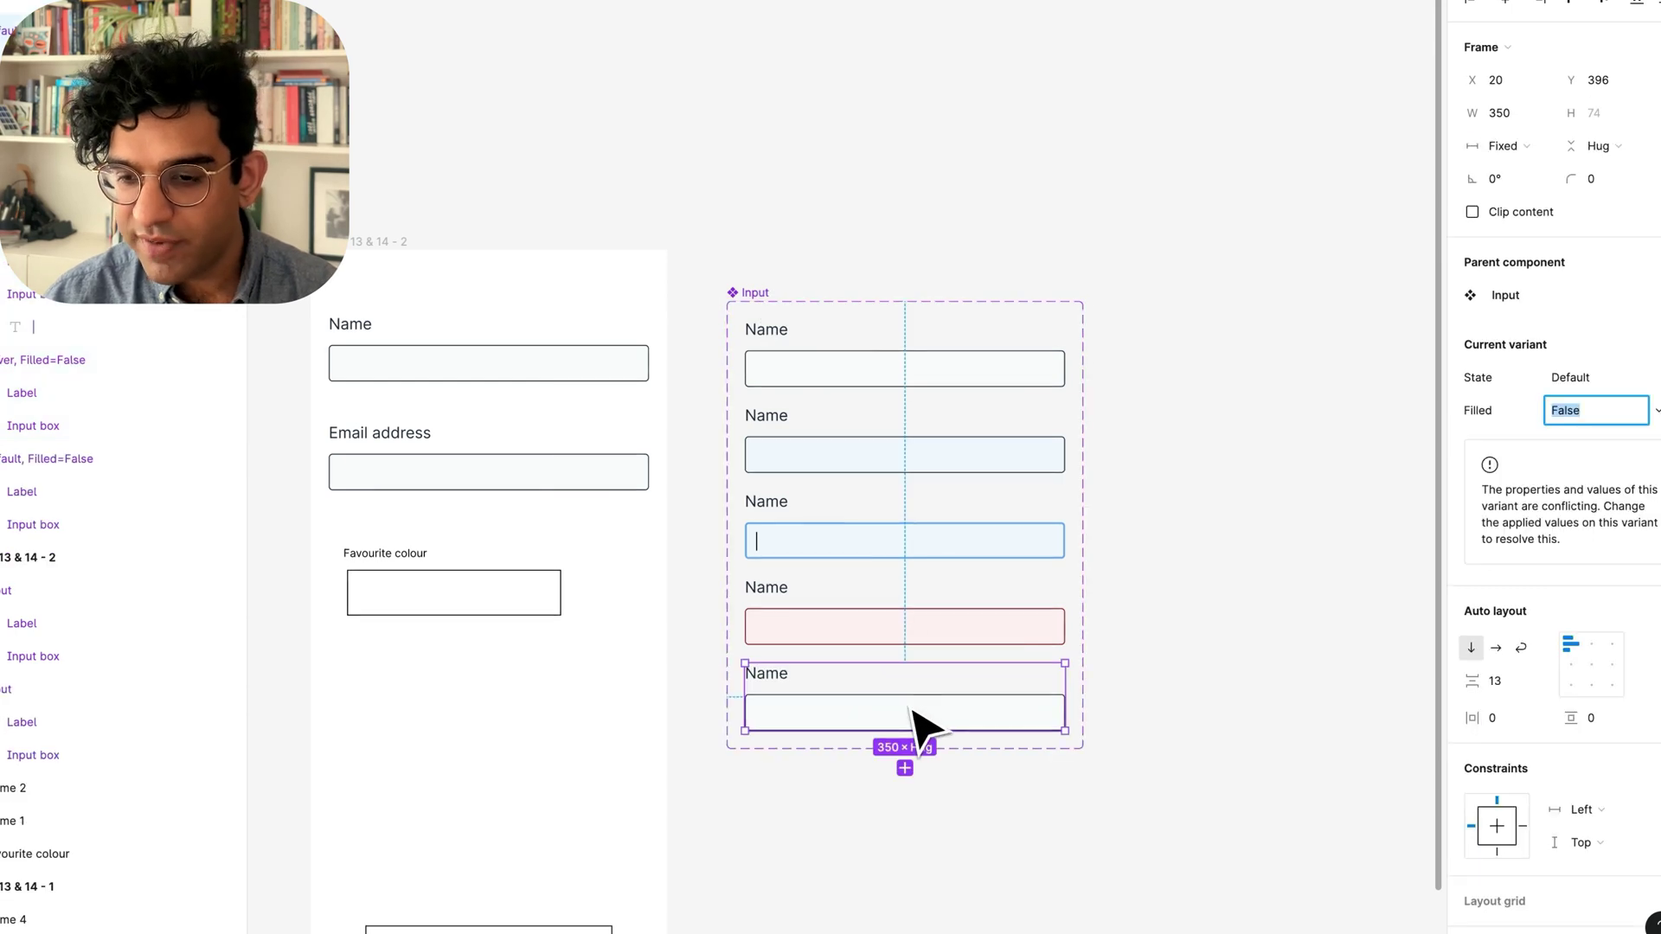
pyautogui.click(846, 697)
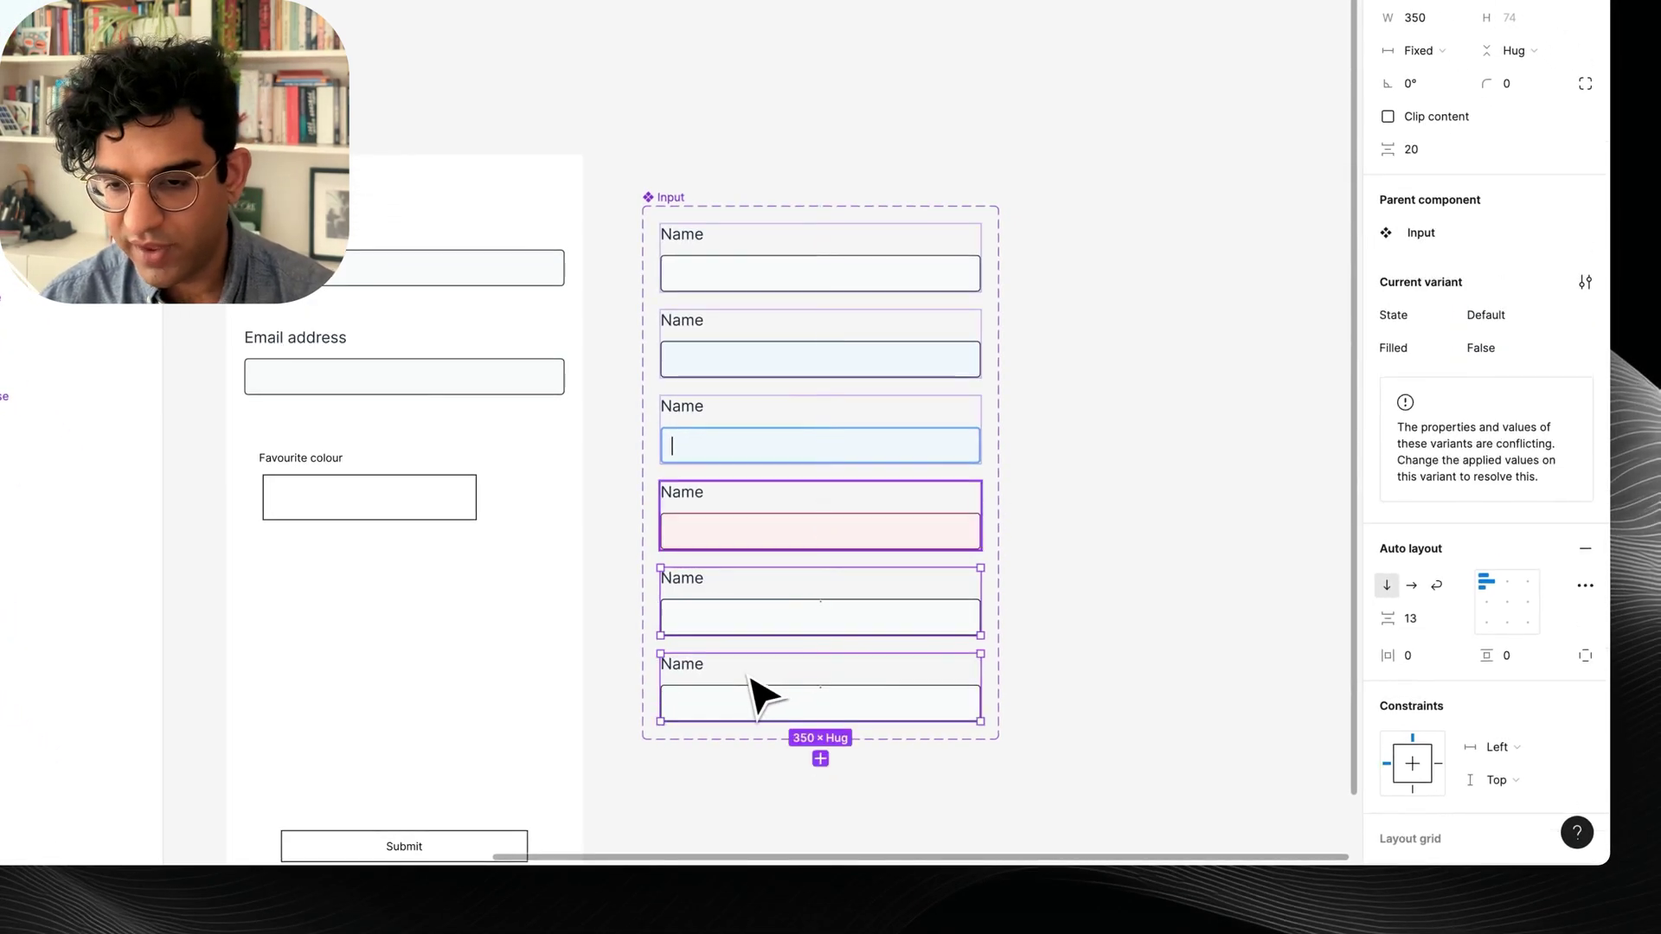
pyautogui.click(1490, 348)
pyautogui.write('True')
pyautogui.press('Return')
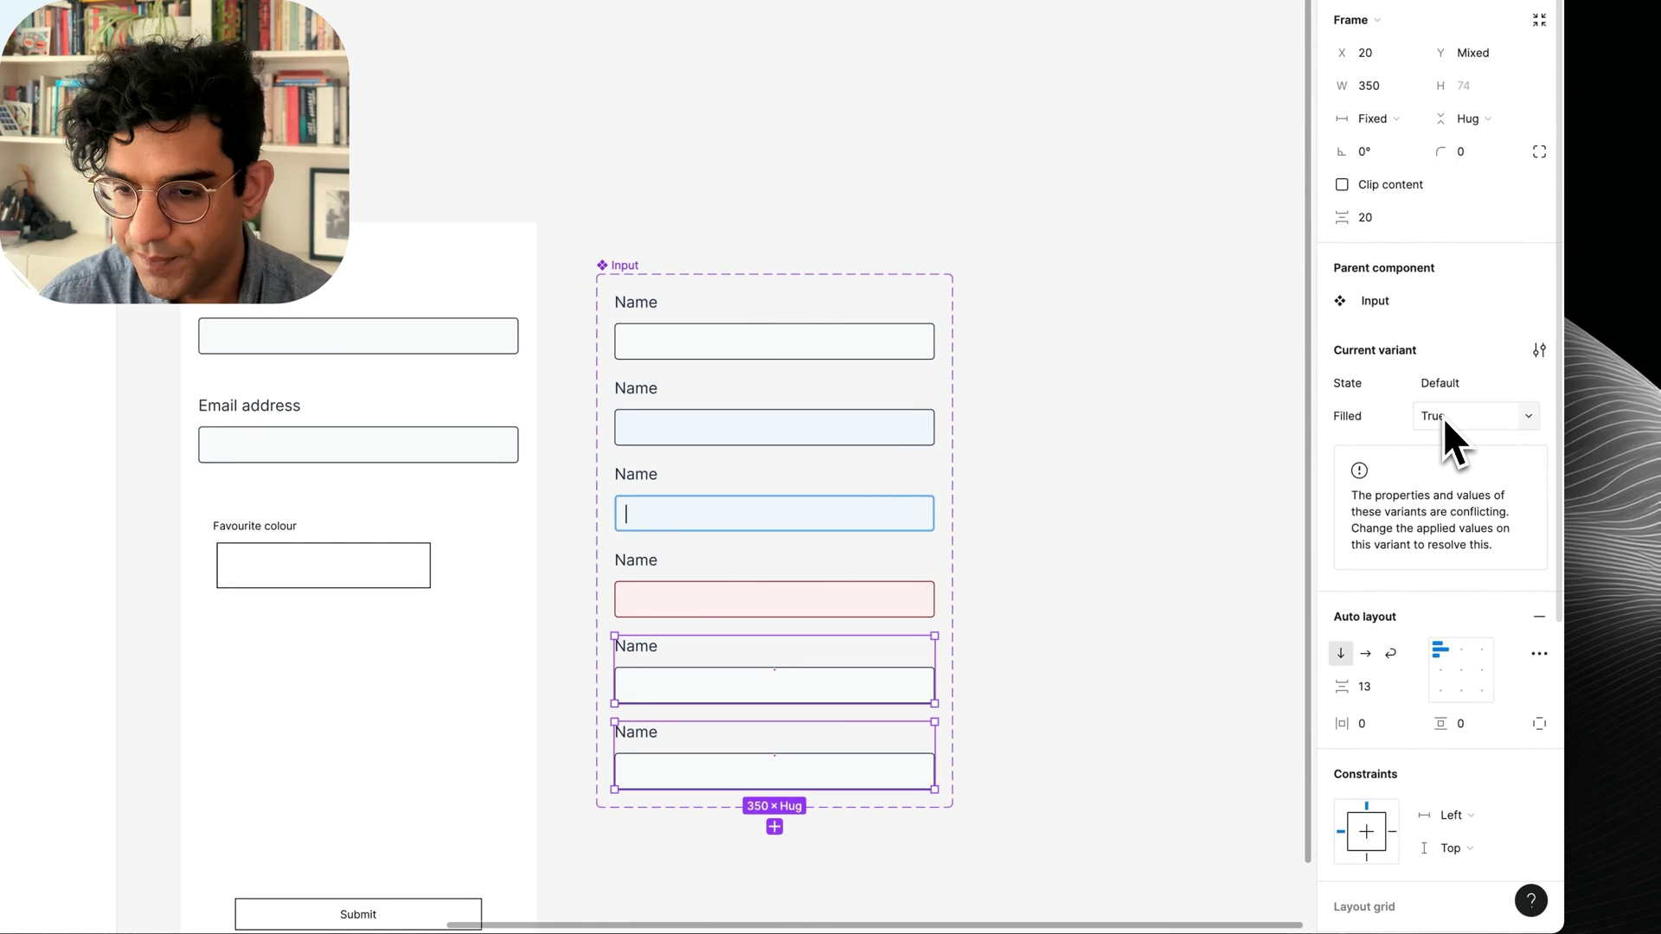
pyautogui.click(809, 658)
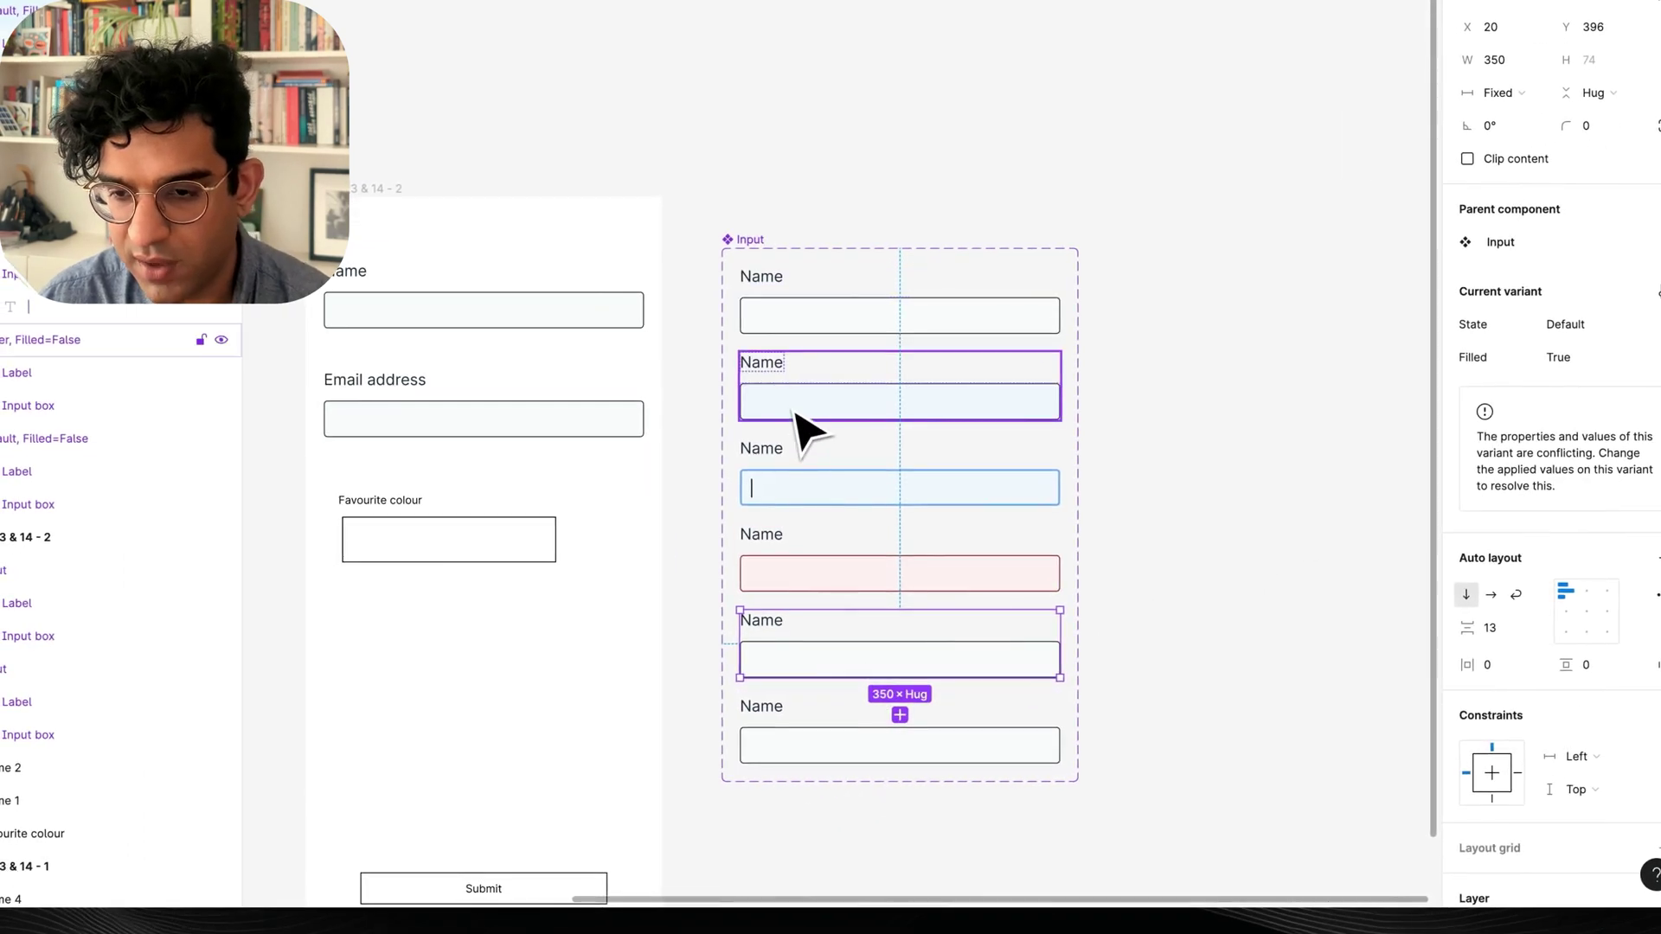
pyautogui.keyDown('shift'); pyautogui.click(822, 760); pyautogui.keyUp('shift')
pyautogui.press('BackSpace')
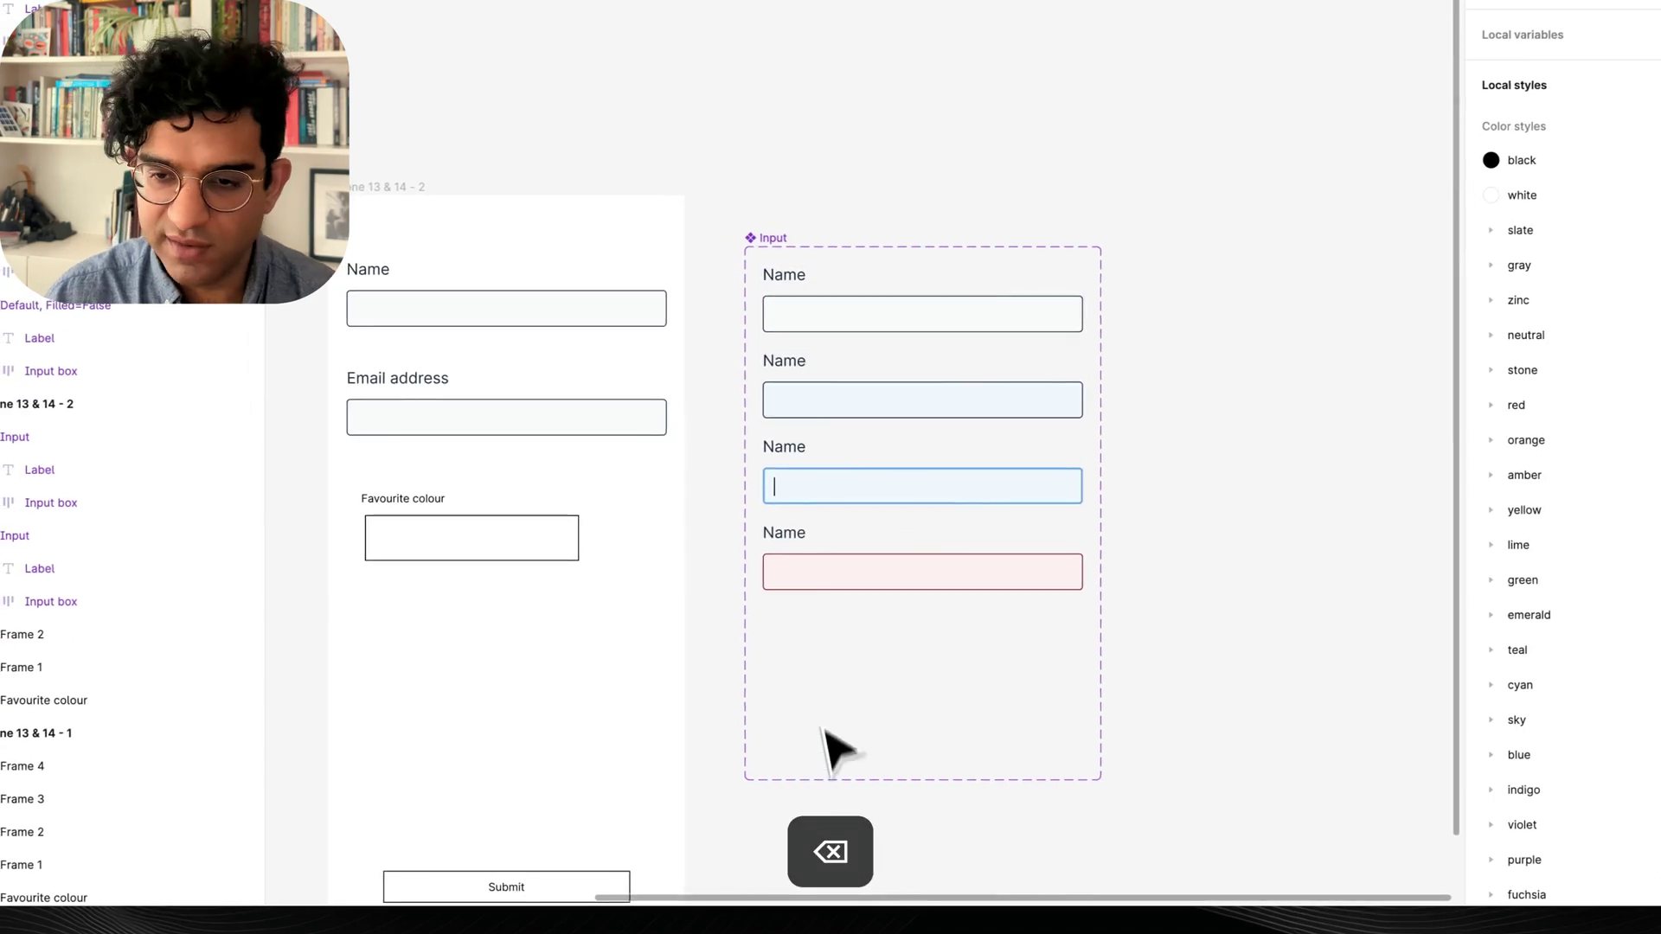
# Duplicate the Hover variant to the bottom of the set and set its Filled value to True.
pyautogui.click(832, 409)
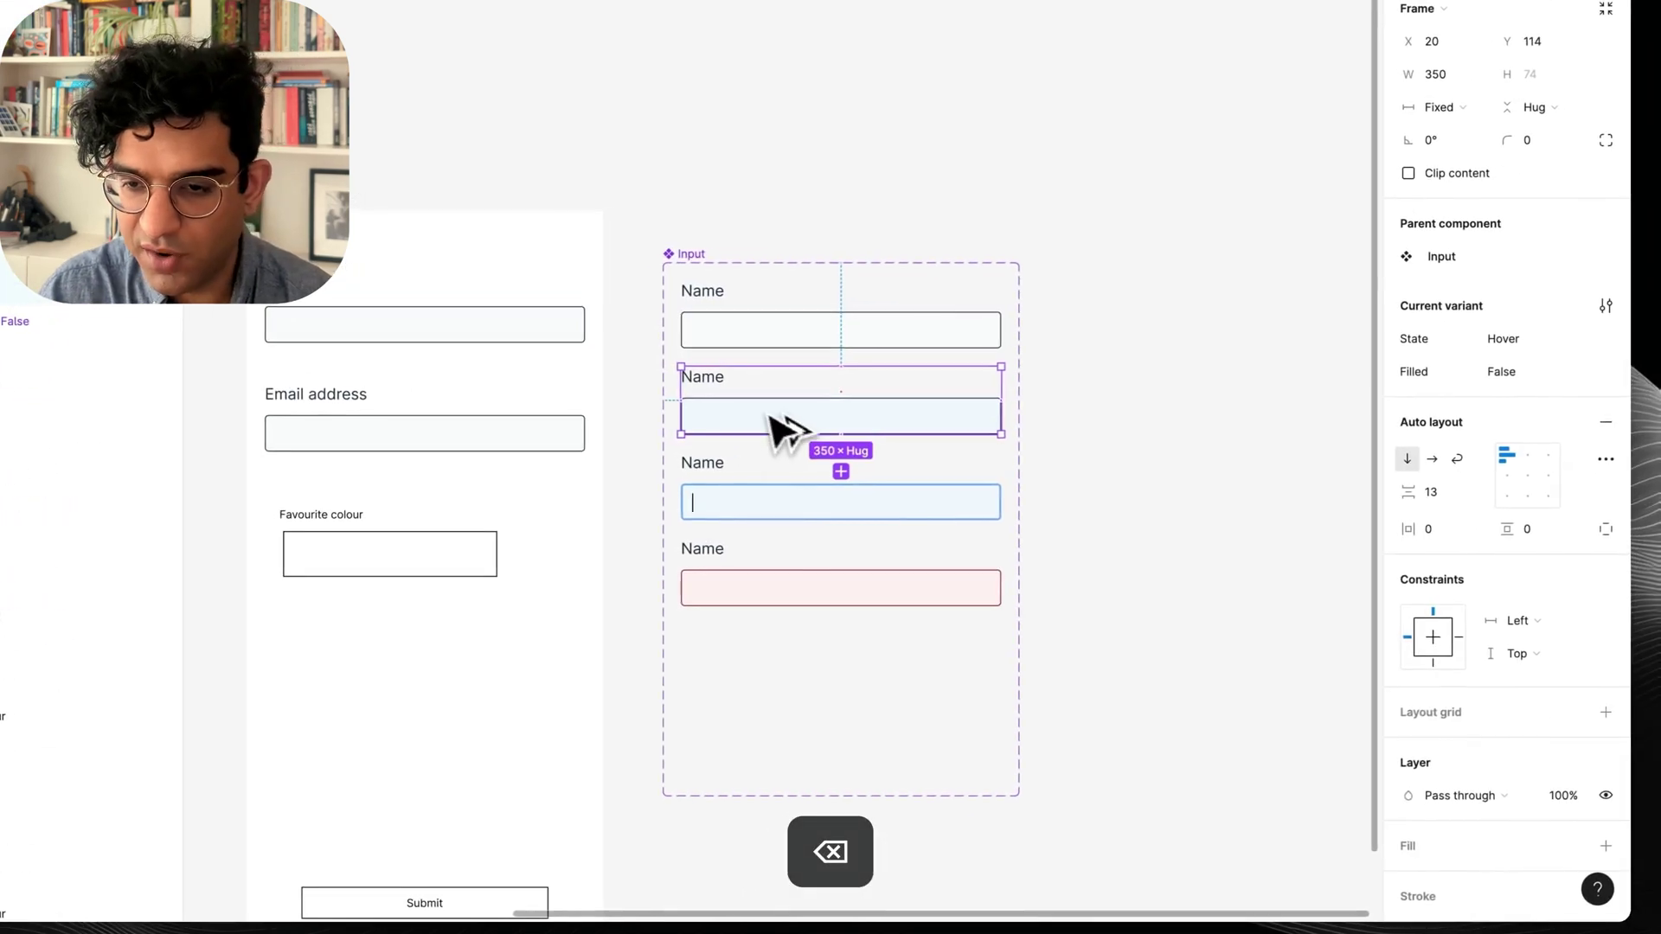
pyautogui.moveTo(769, 414); pyautogui.dragTo(739, 684)
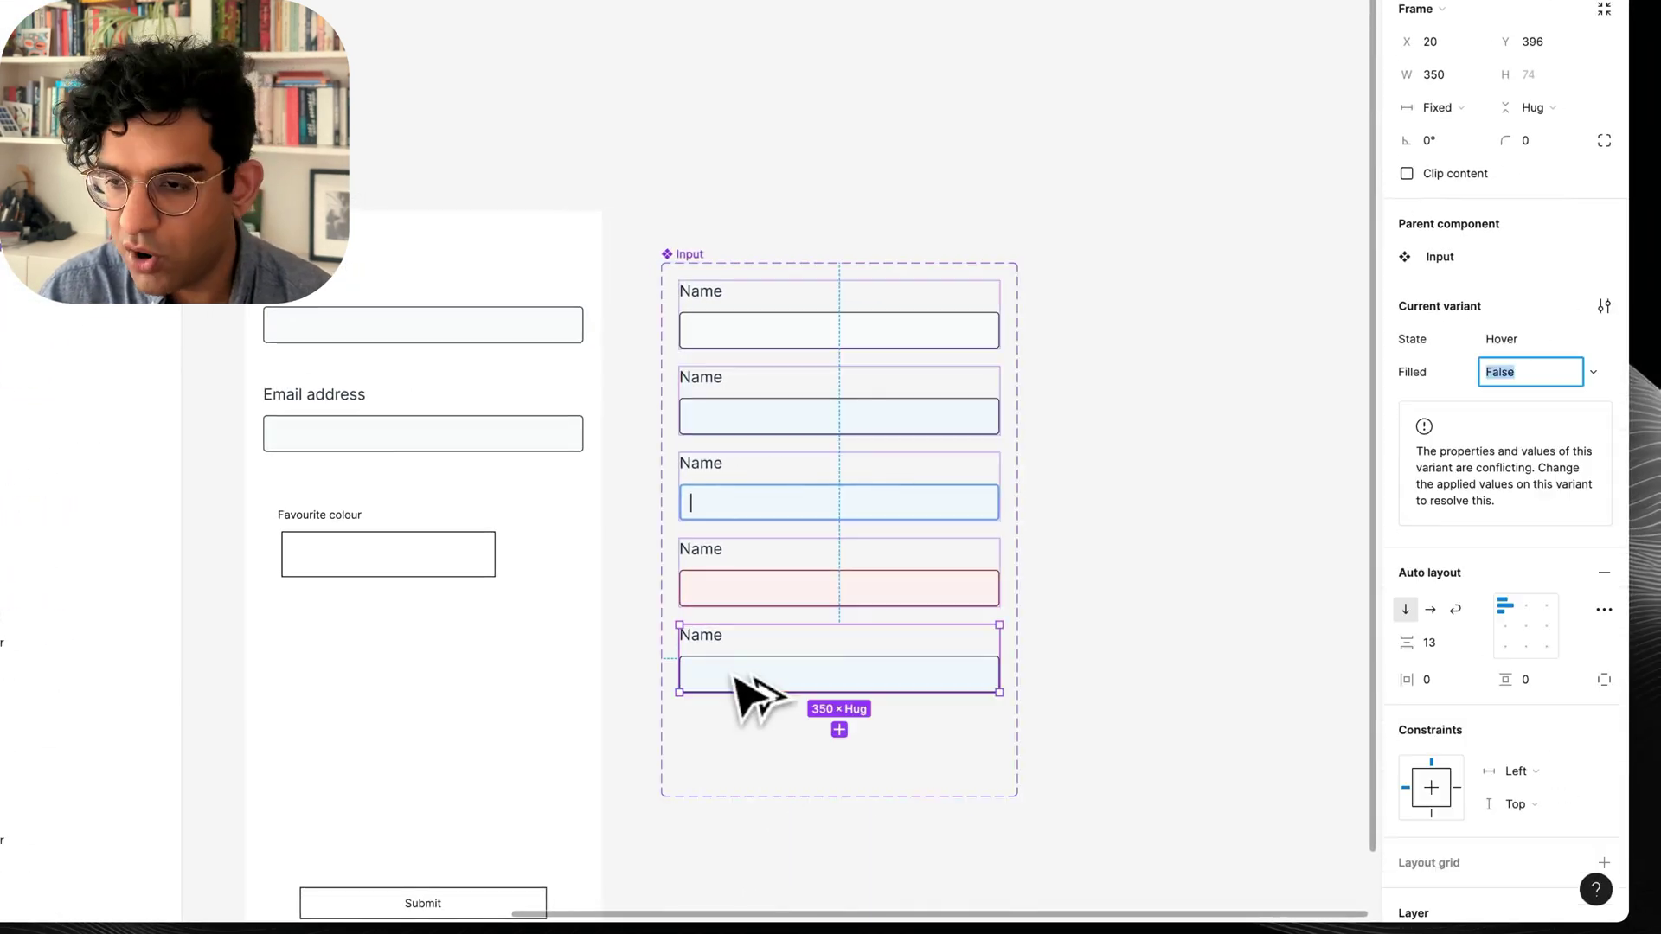
pyautogui.click(1535, 372)
pyautogui.write('True')
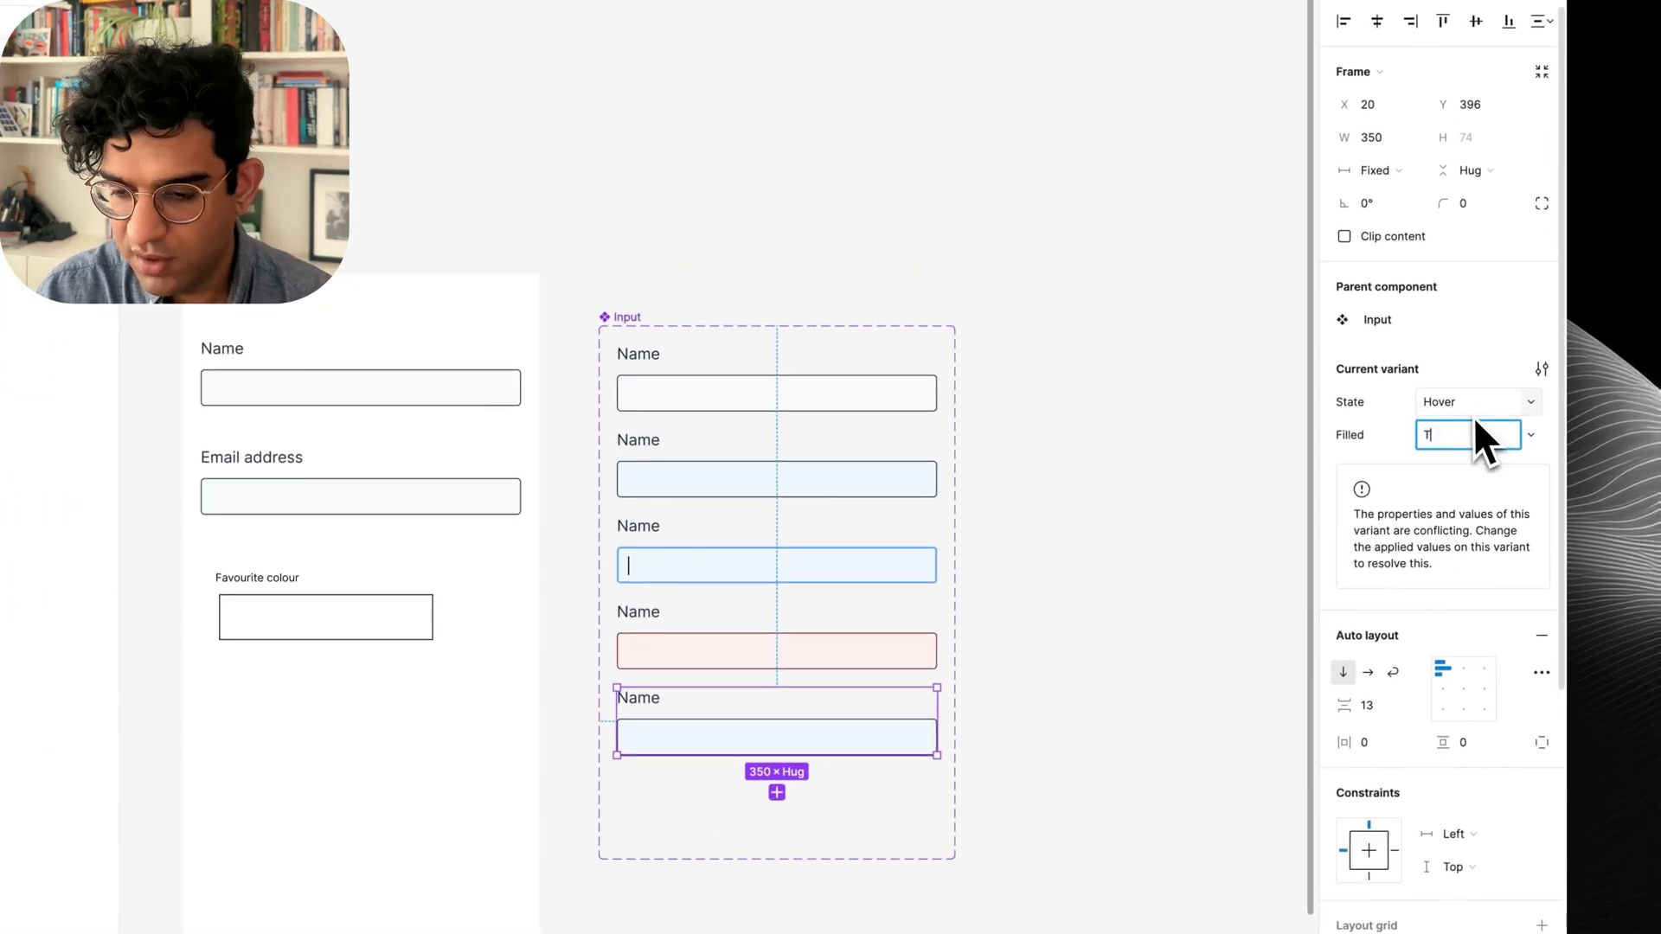
pyautogui.press('Return')
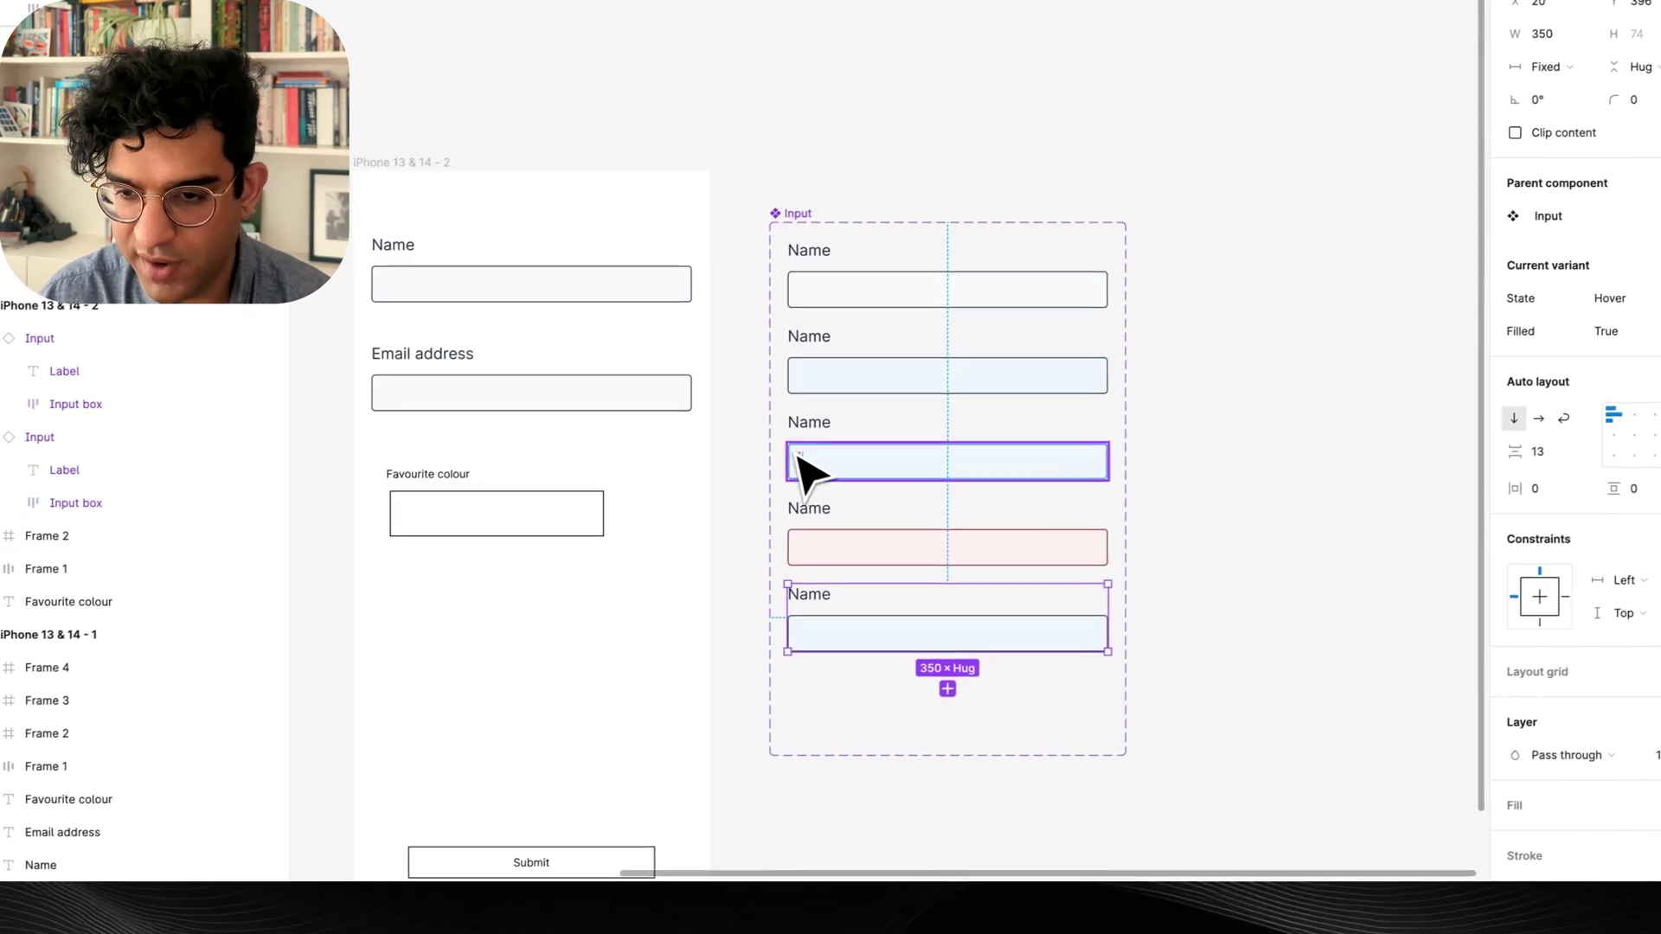
# Copy the caret text from the third variant into the fifth variant's box.
pyautogui.keyDown('super'); pyautogui.click(694, 465); pyautogui.keyUp('super')
pyautogui.press('super+c')
pyautogui.press('super+v')
pyautogui.scroll(3, 796, 621)
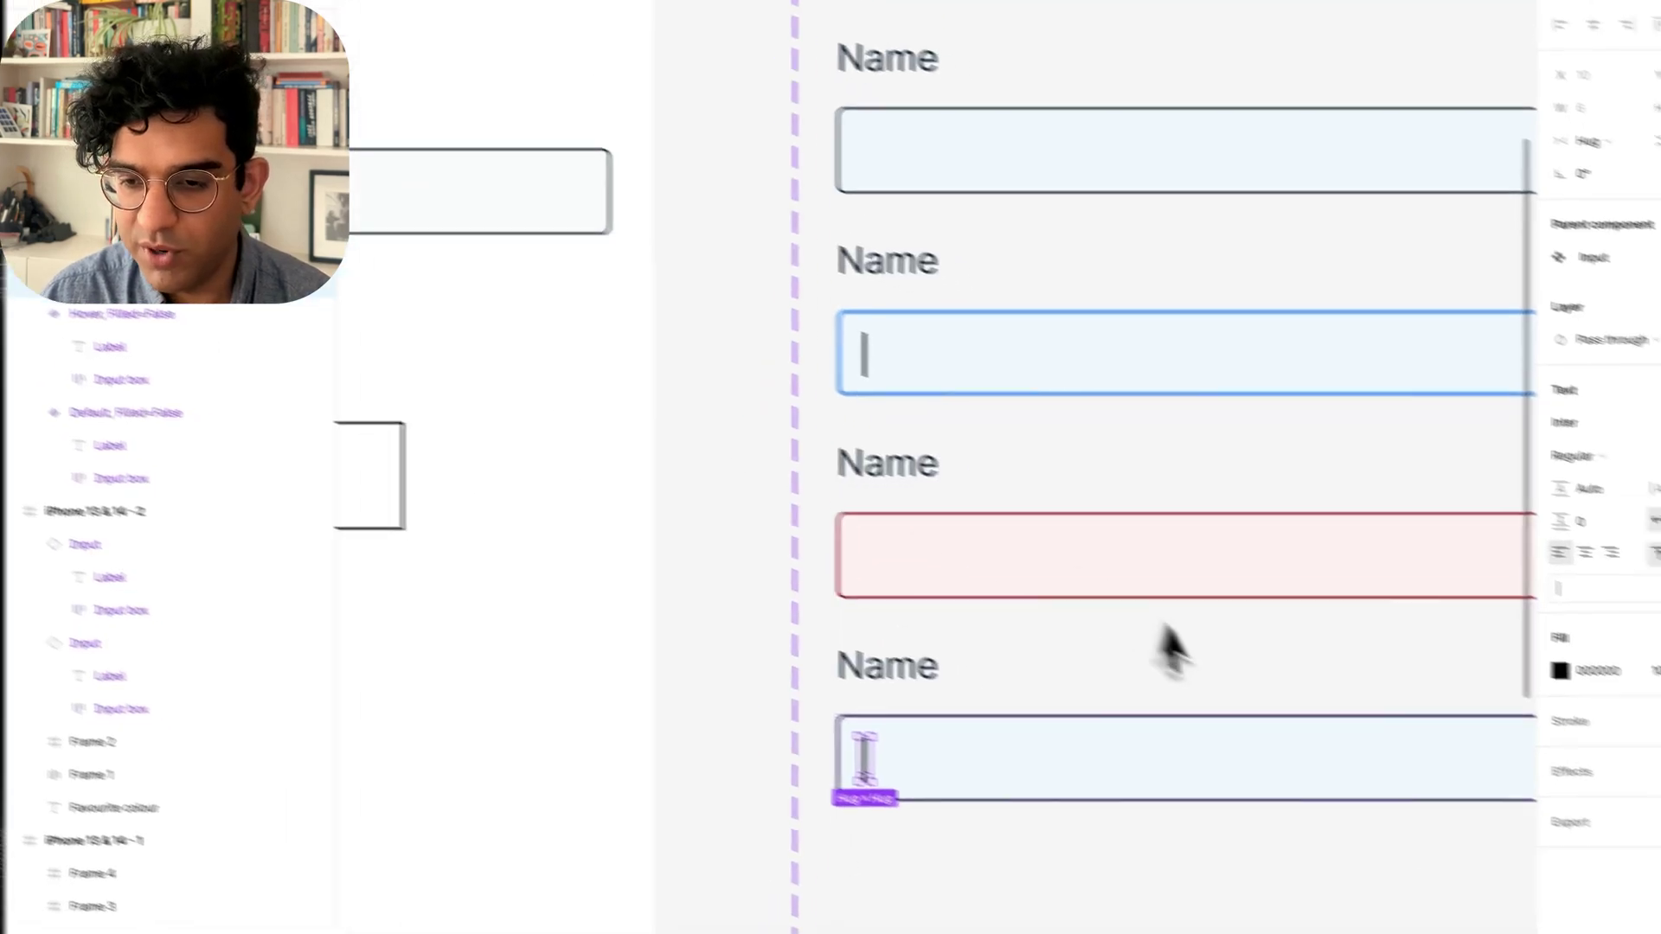
# Type a sample name into the pasted text and create a text property for it.
pyautogui.press('Return')
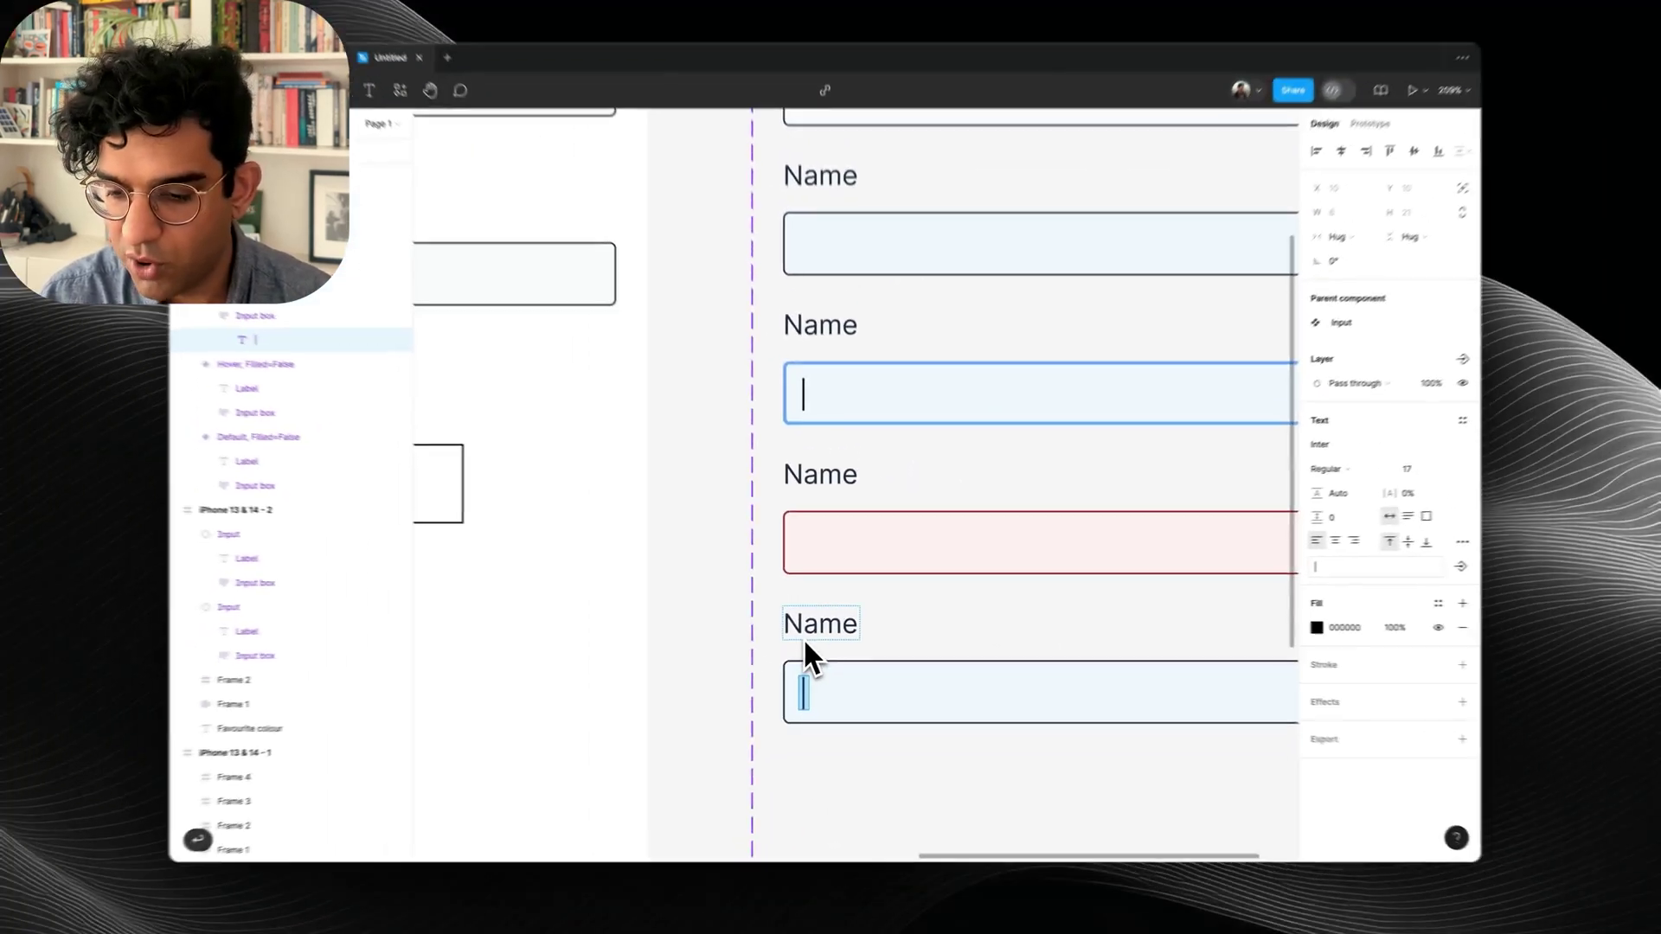
pyautogui.write('Paavan')
pyautogui.press('Escape')
pyautogui.press('Escape')
pyautogui.scroll(-5, 960, 682)
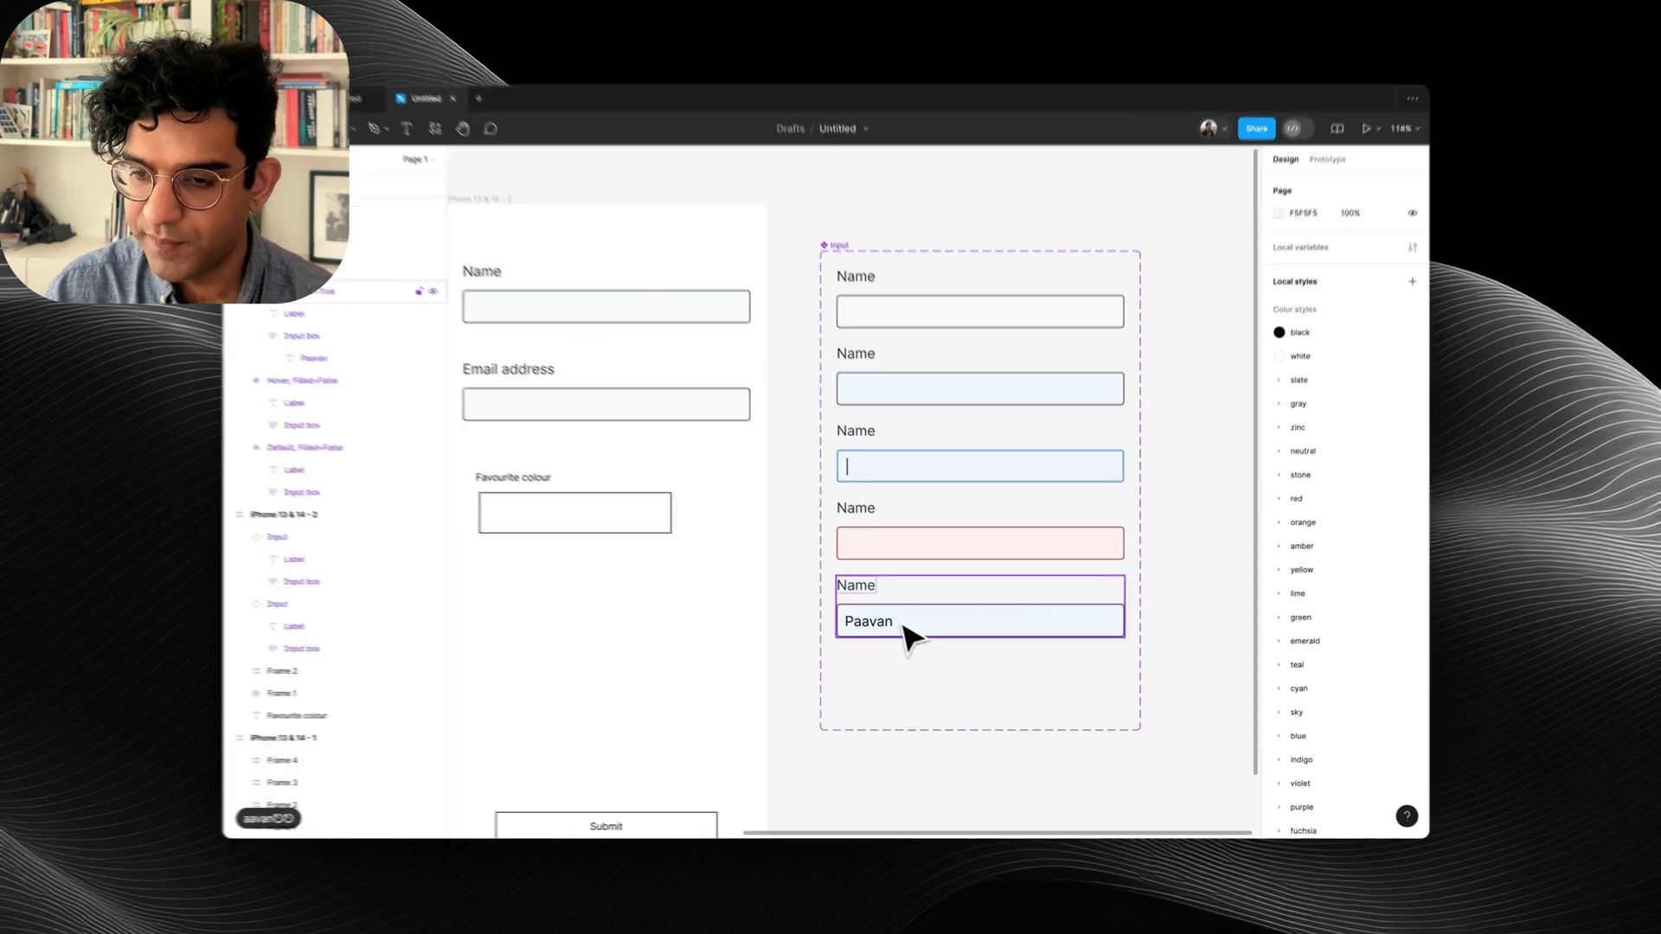
pyautogui.doubleClick(873, 627)
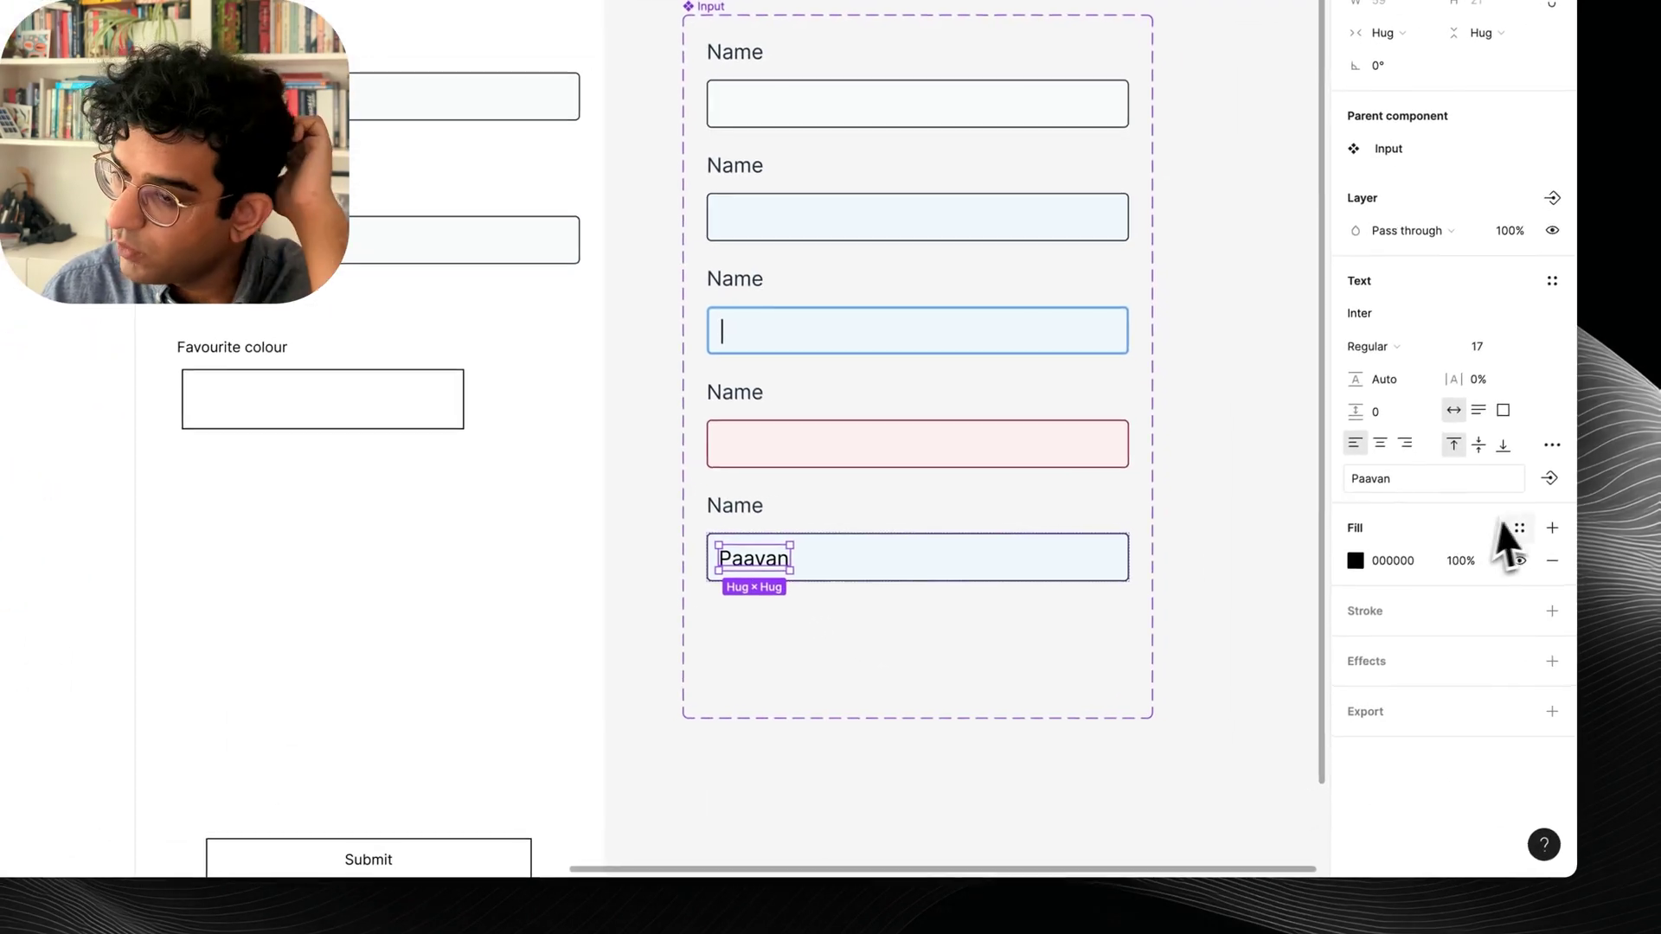
pyautogui.click(1410, 567)
pyautogui.click(1458, 567)
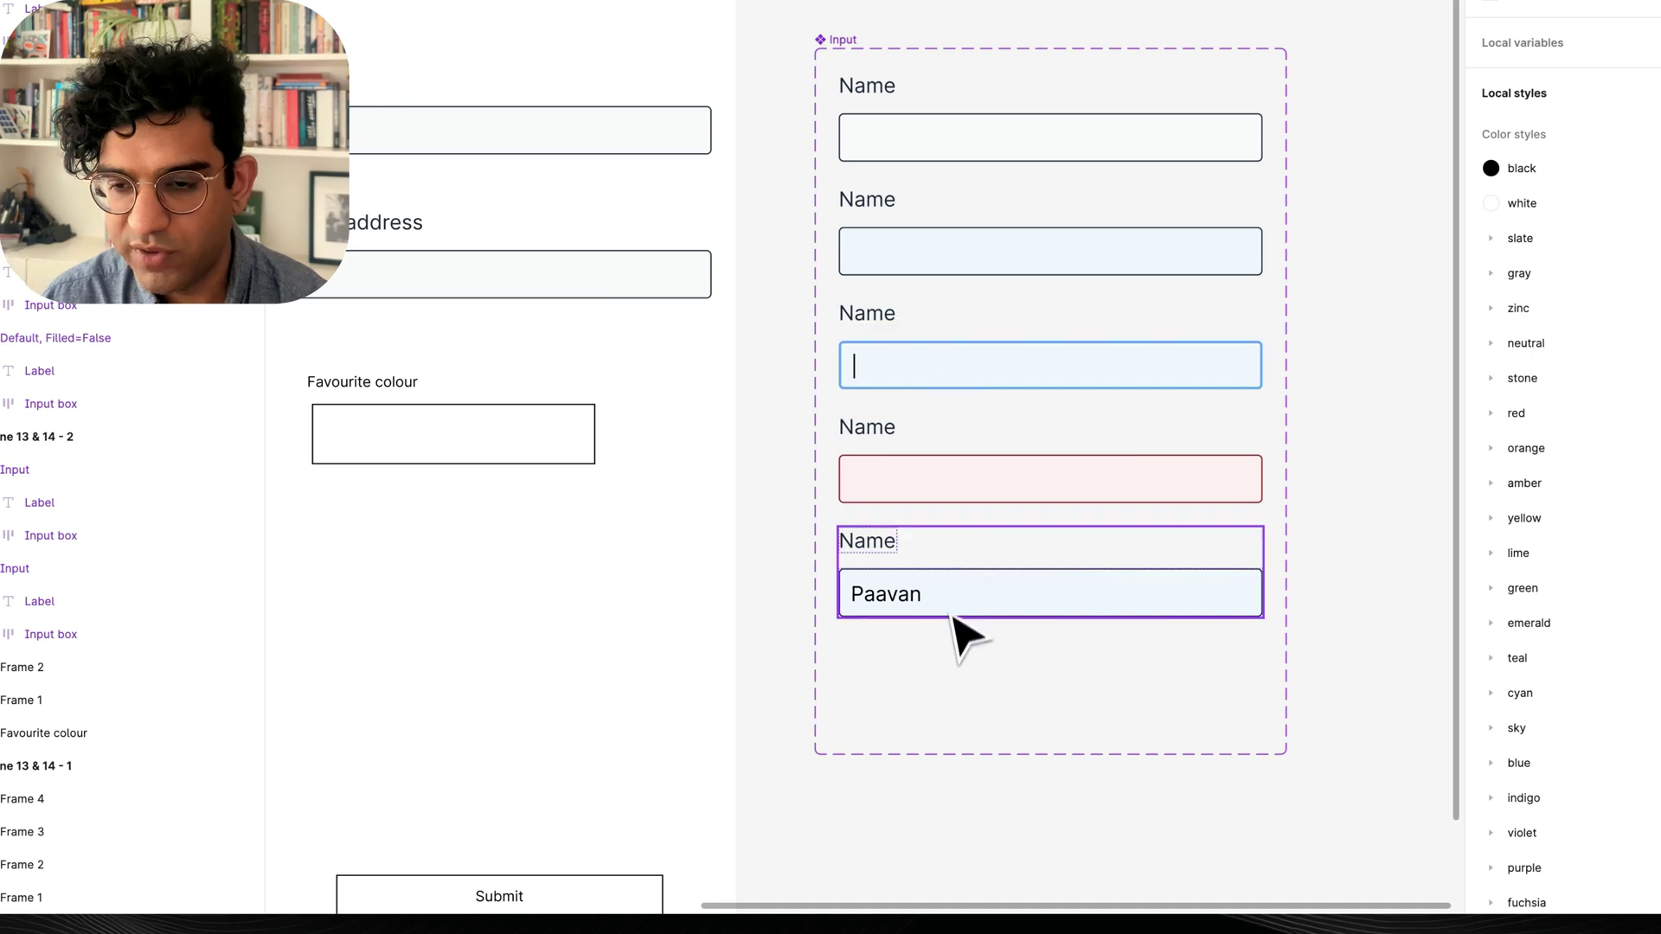
# Duplicate the Active variant as a sixth variant, type the sample name, and rename the layer Caret.
pyautogui.moveTo(909, 368); pyautogui.dragTo(875, 704)
pyautogui.doubleClick(864, 716)
pyautogui.write('Paavan')
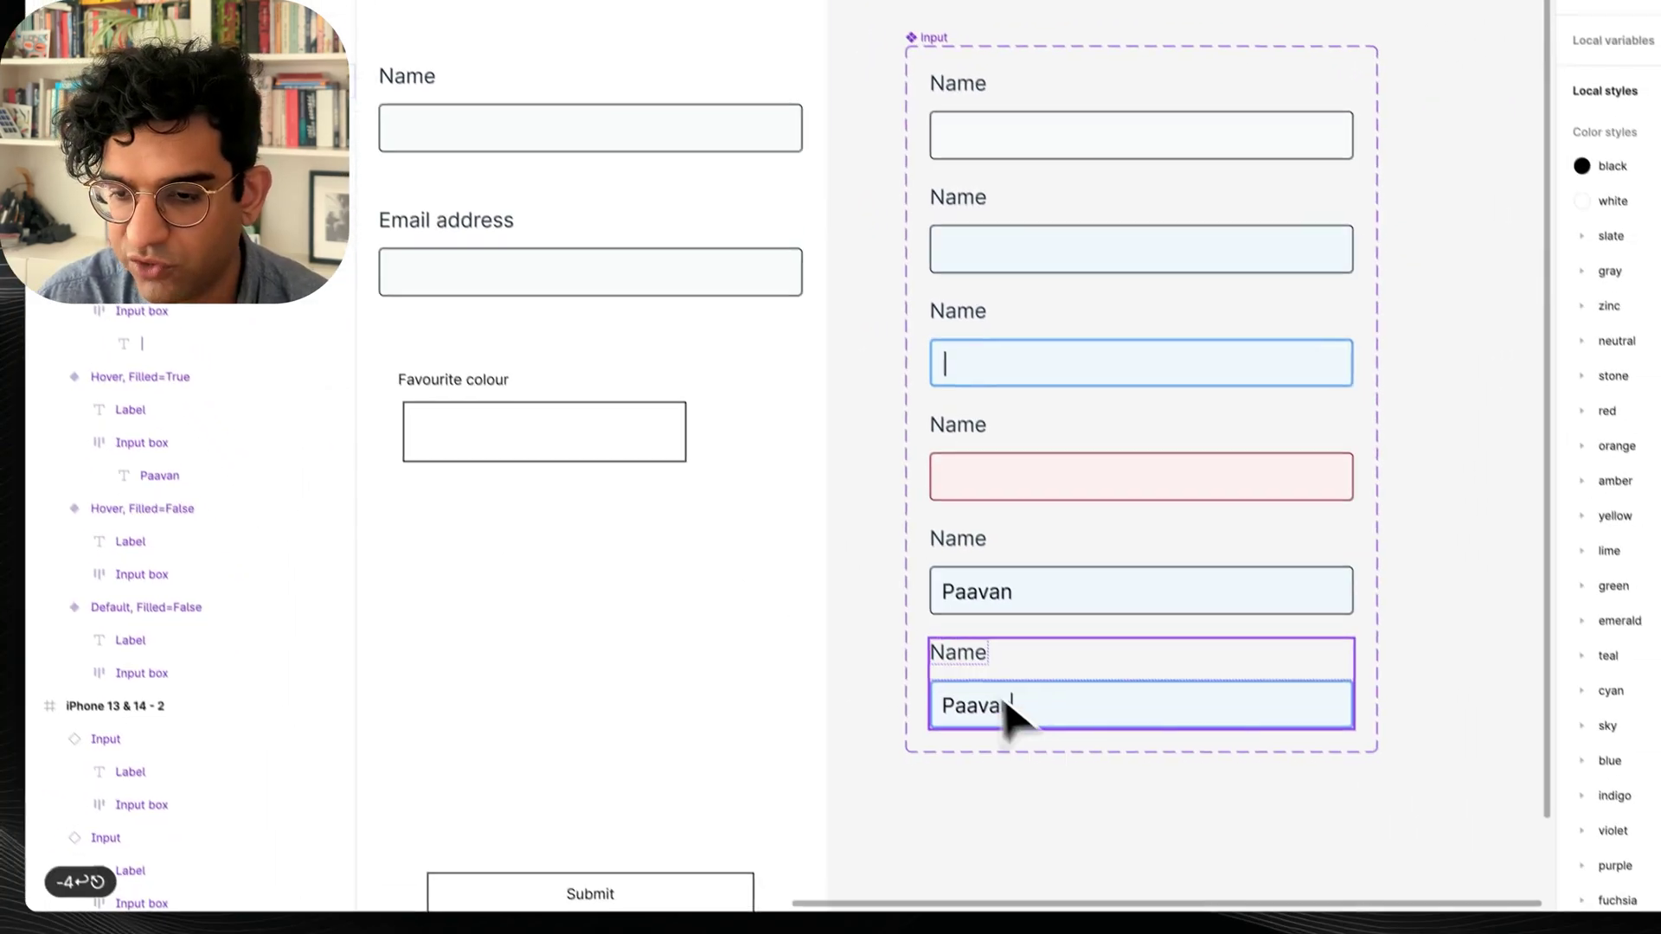
pyautogui.press('Escape')
pyautogui.press('super+r')
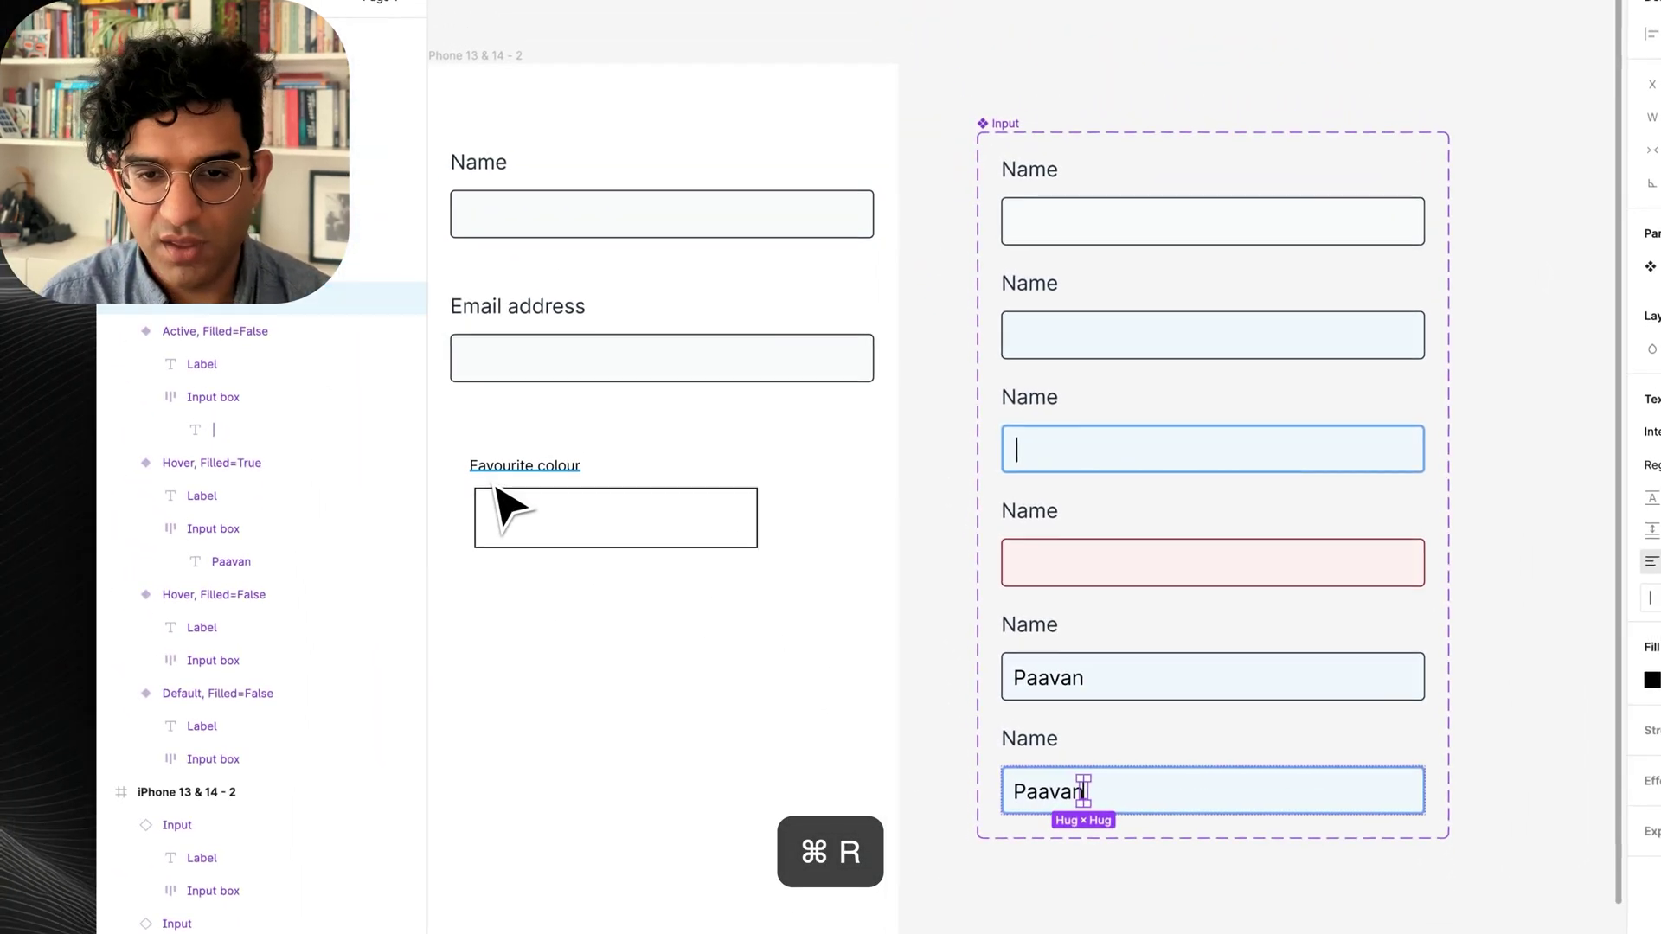
pyautogui.write('Caret')
pyautogui.press('Return')
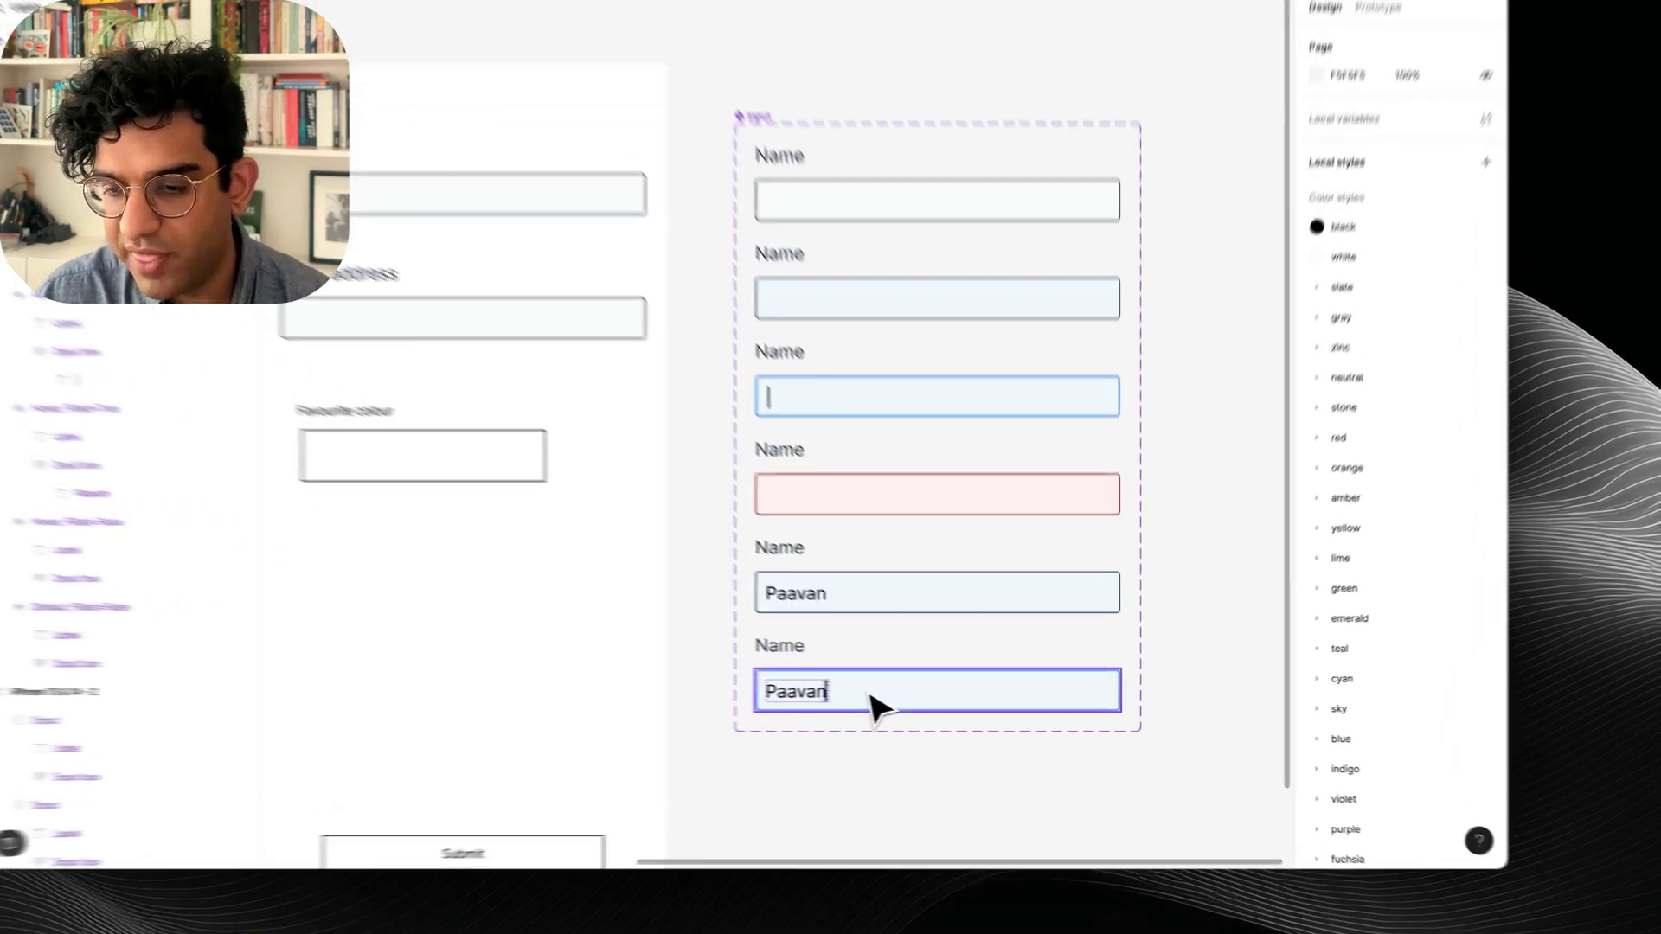
# Bind the sample name text to the property, then show all colours used in the Input set.
pyautogui.click(921, 709)
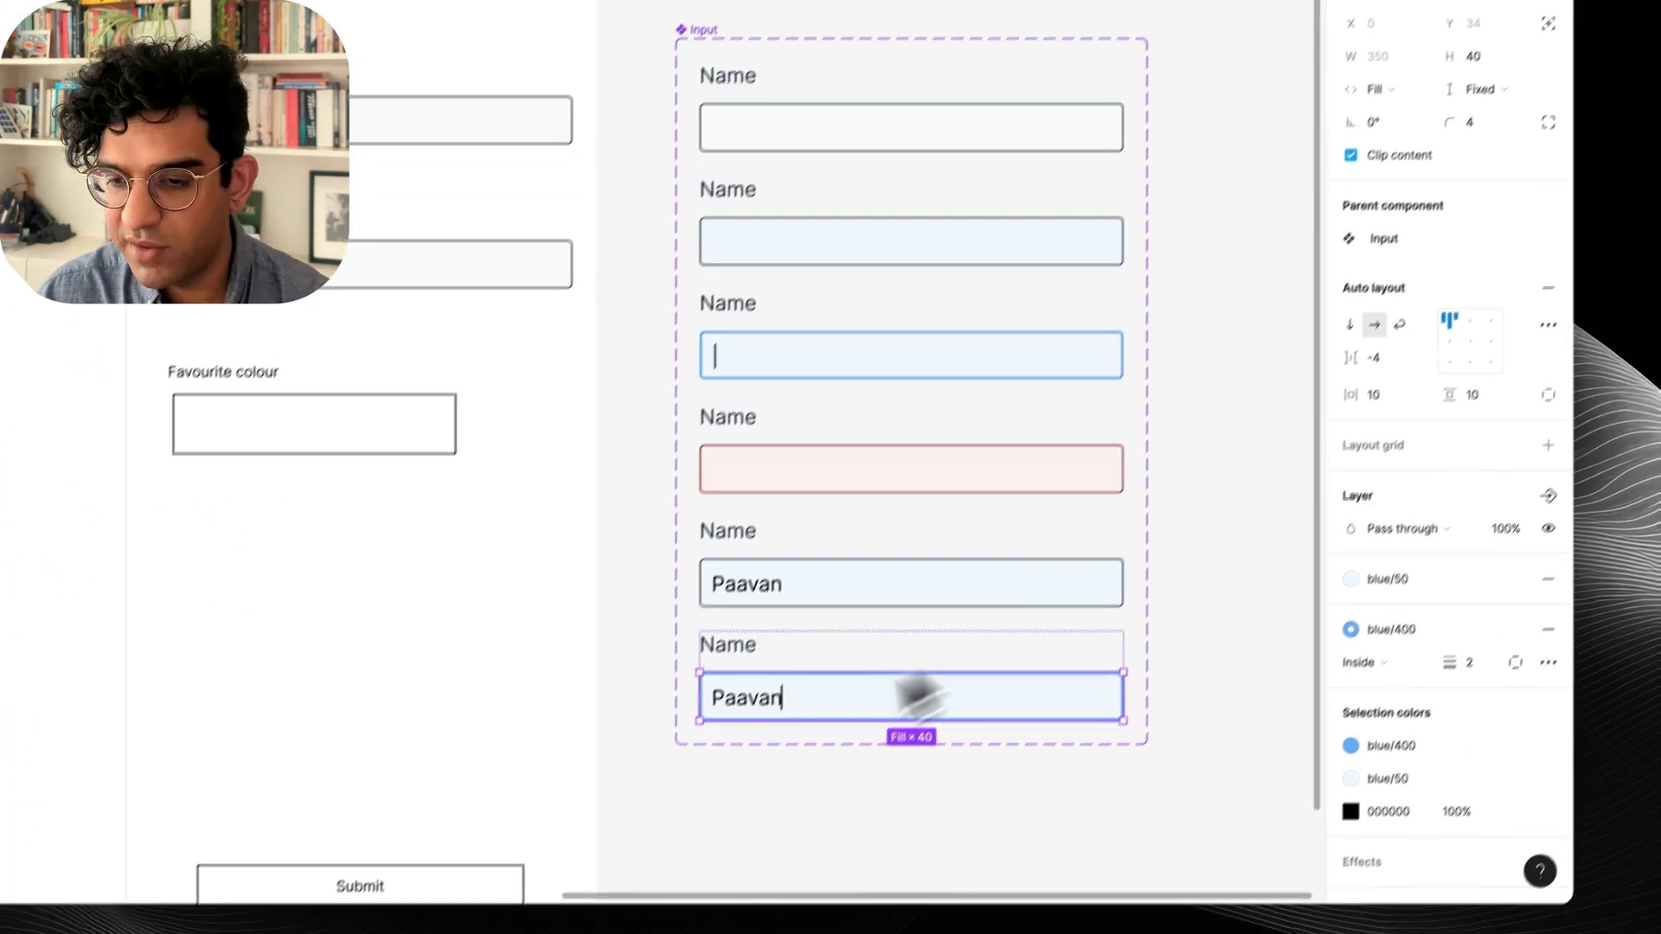
pyautogui.click(787, 887)
pyautogui.click(813, 647)
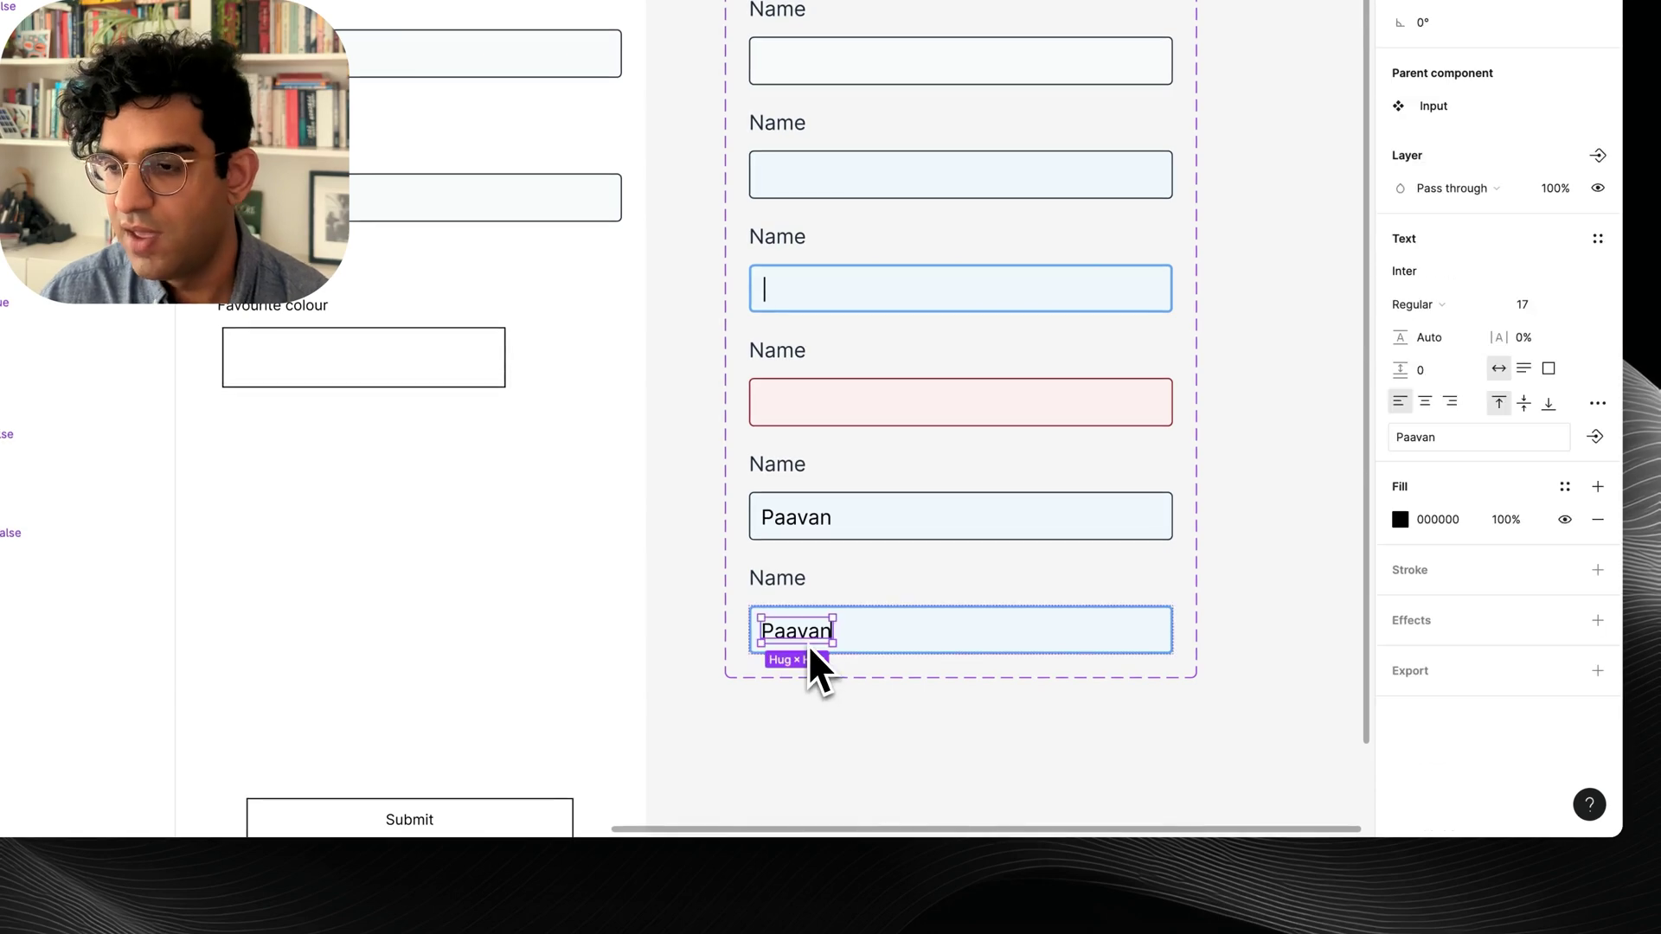
pyautogui.click(1594, 437)
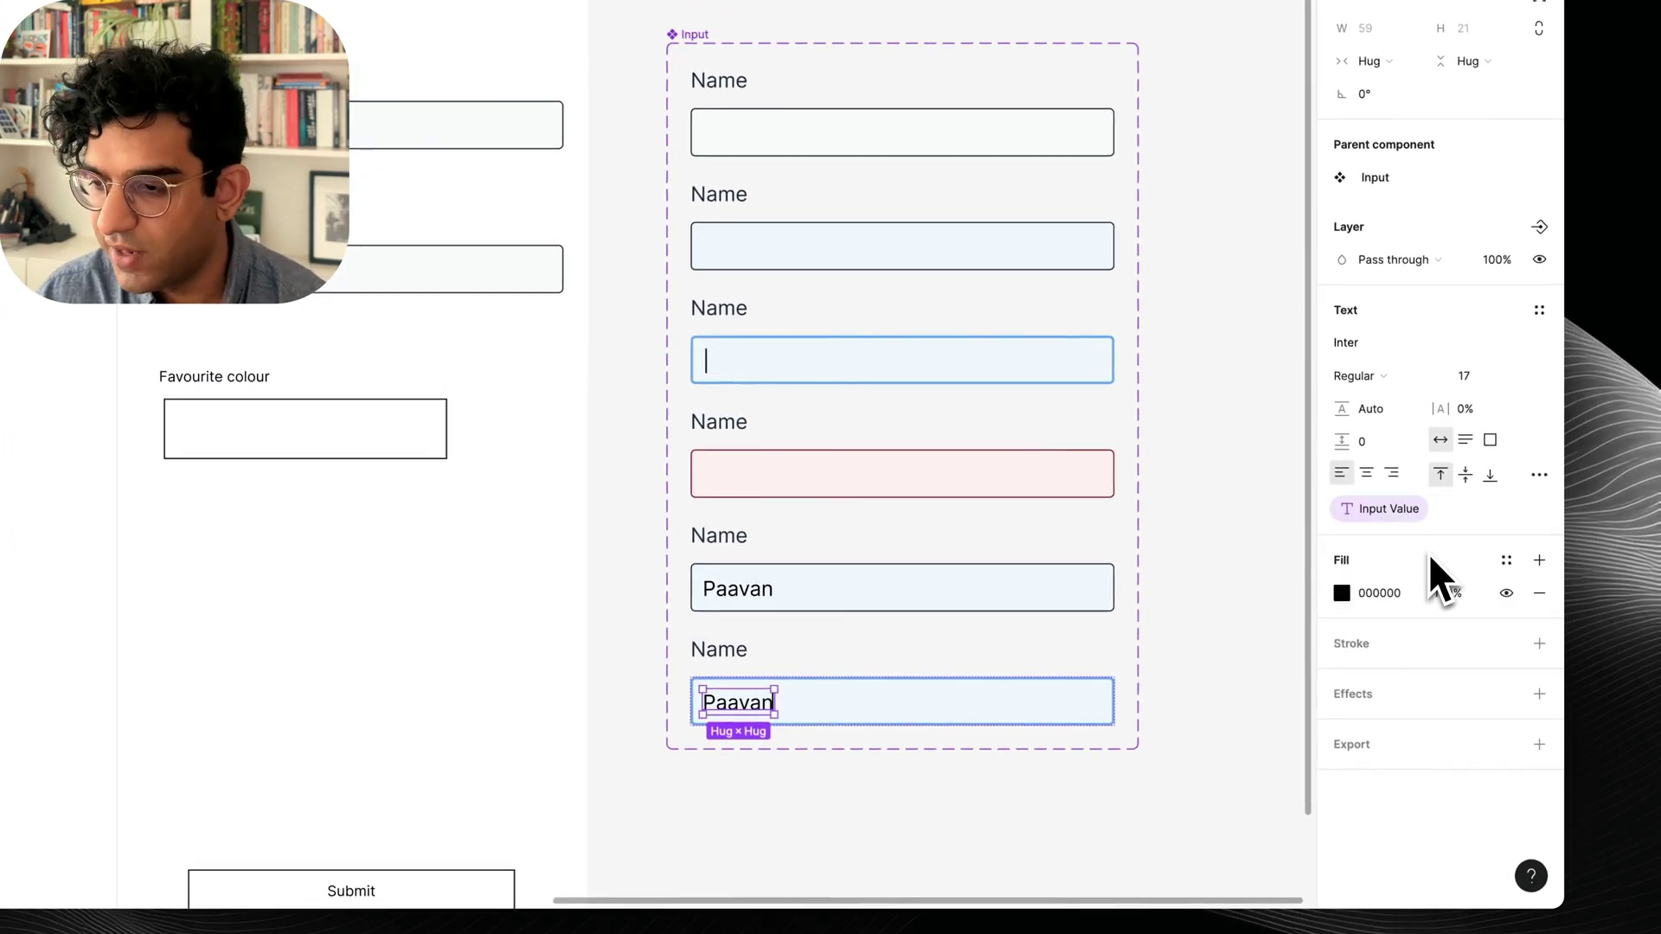
pyautogui.click(670, 16)
pyautogui.click(691, 35)
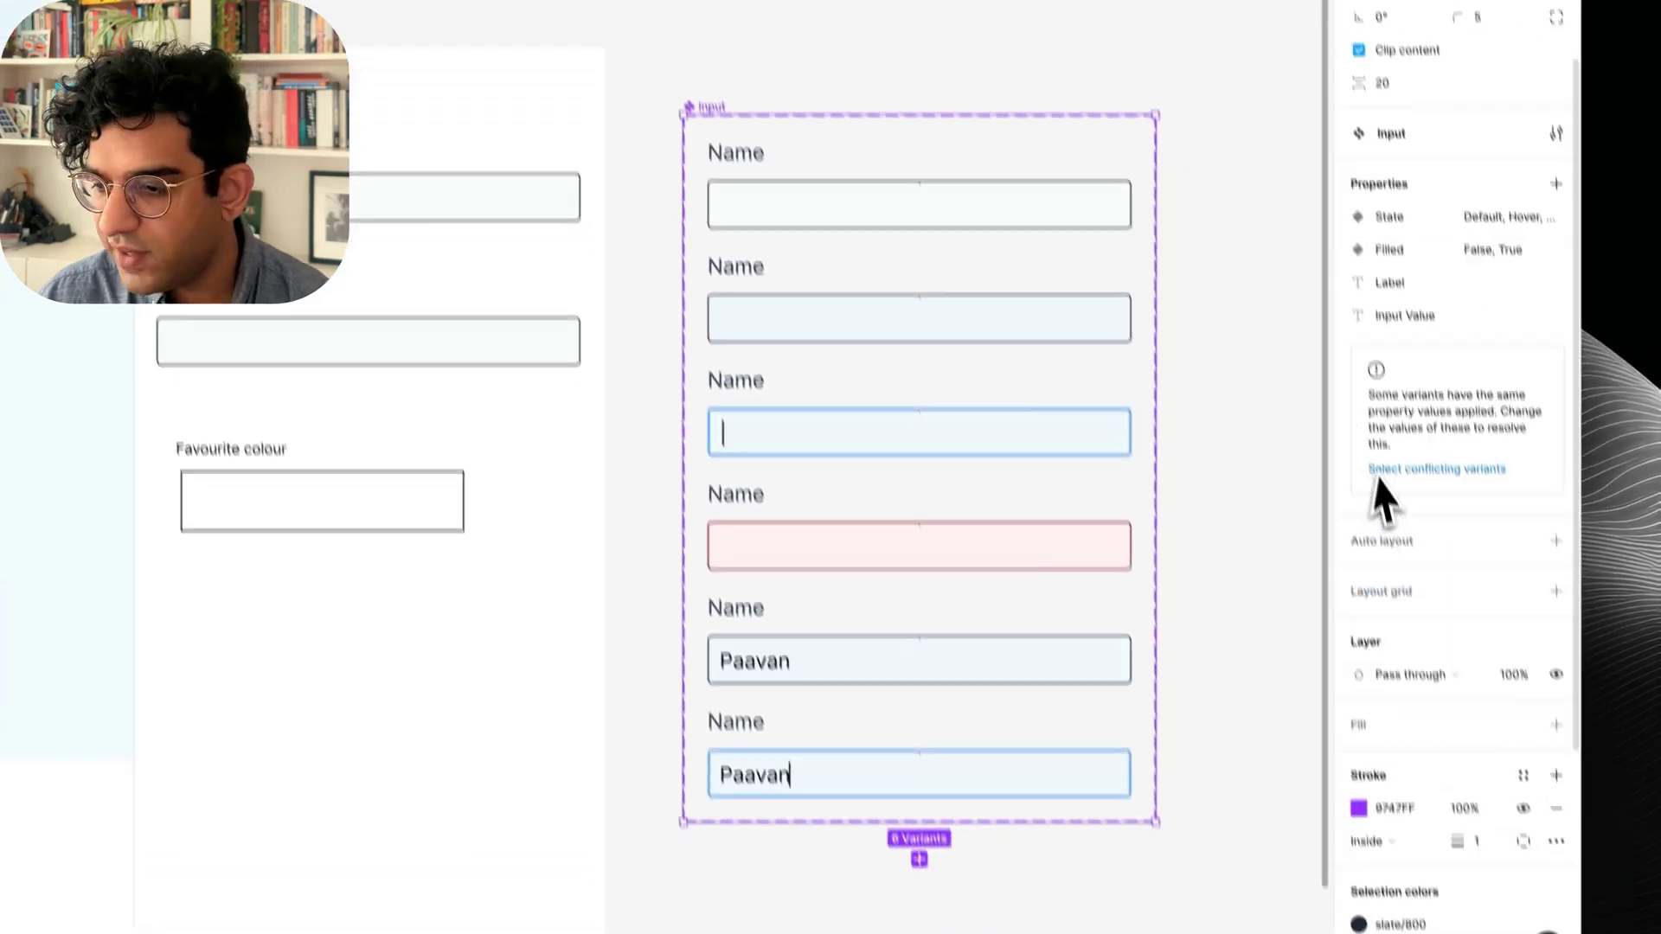
pyautogui.scroll(-3, 1382, 500)
pyautogui.click(1408, 666)
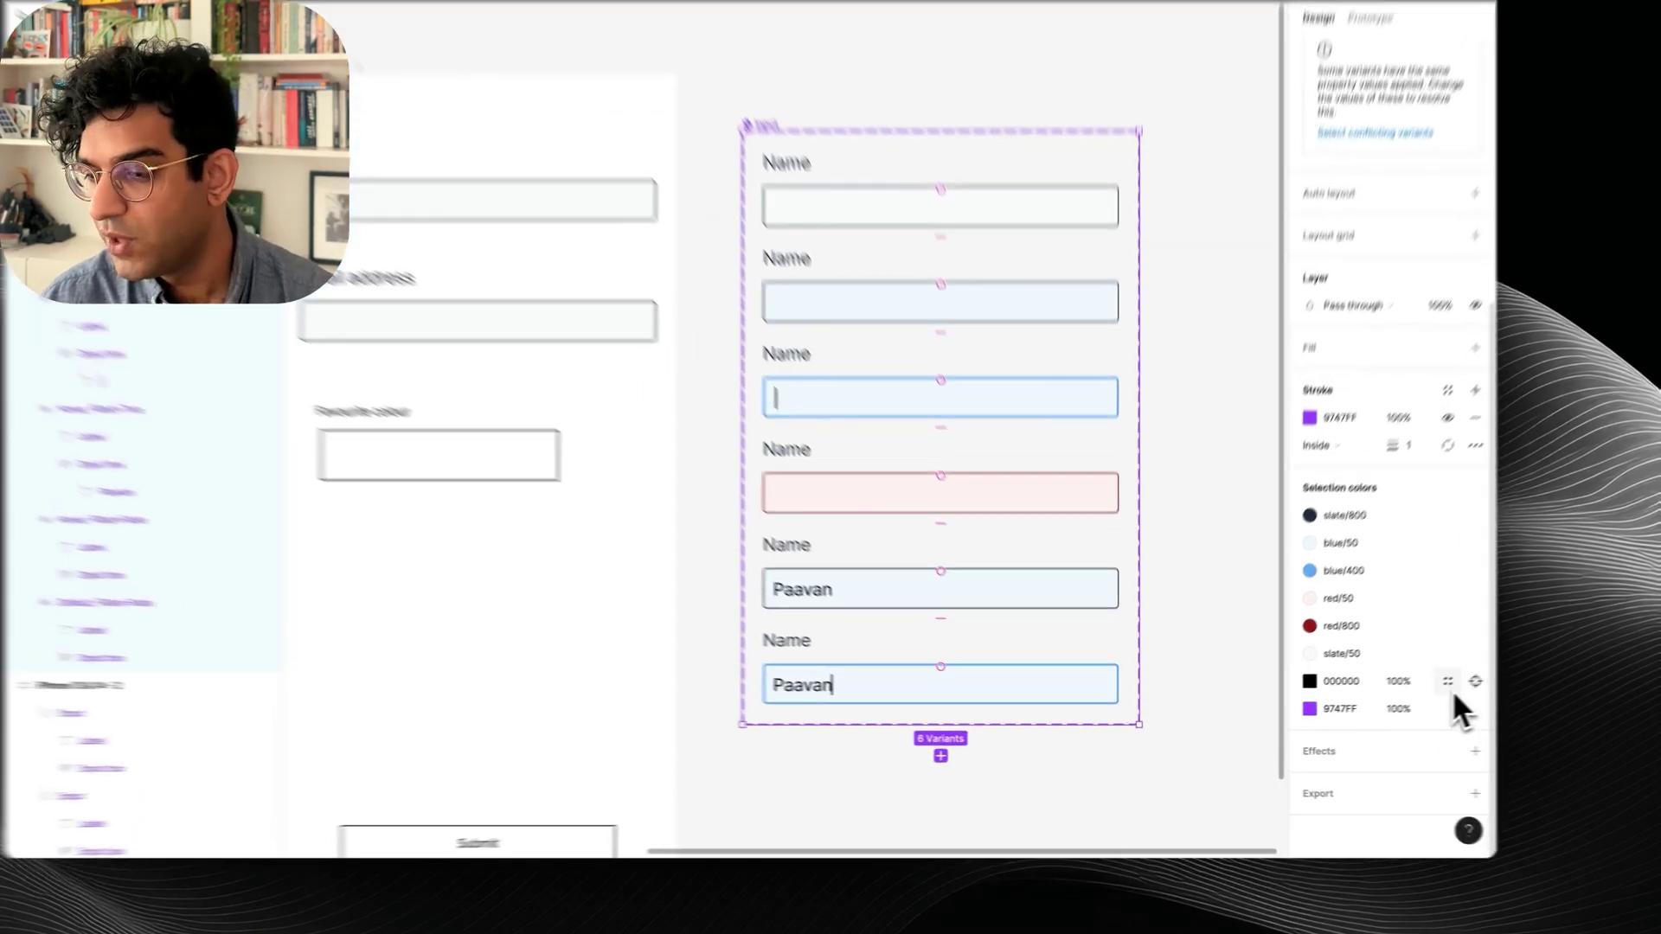
# Replace the black 000000 text colour with slate/800, briefly trying slate/500 and undoing it.
pyautogui.click(1385, 697)
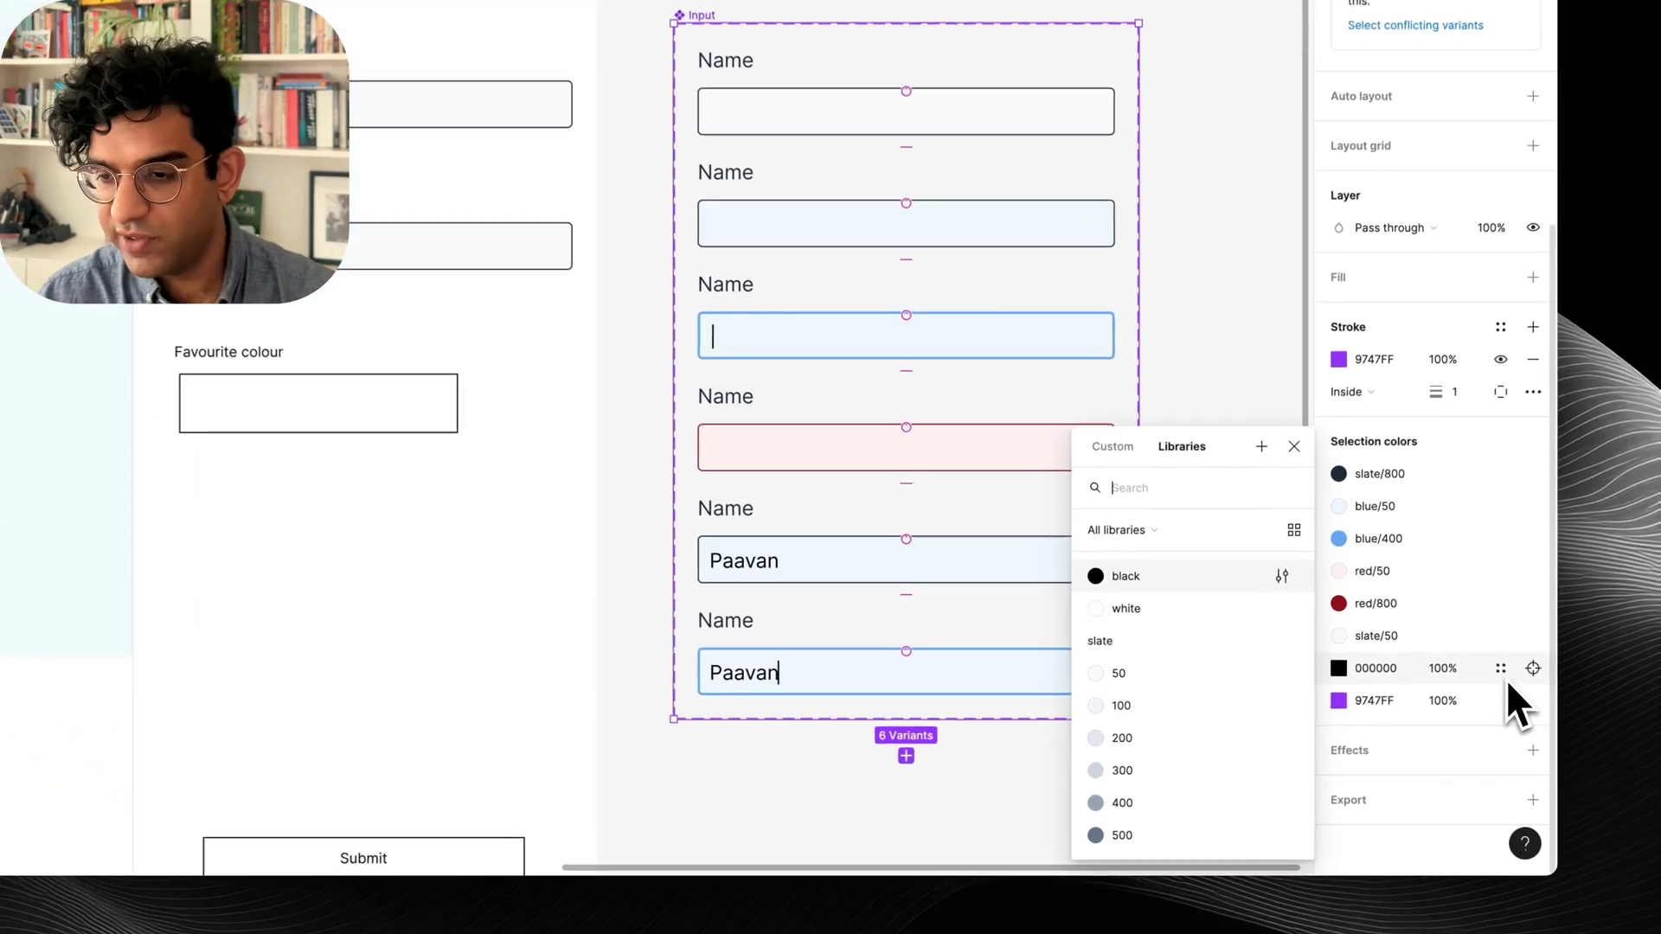
pyautogui.write('skate')
pyautogui.press('super+a')
pyautogui.write('slate')
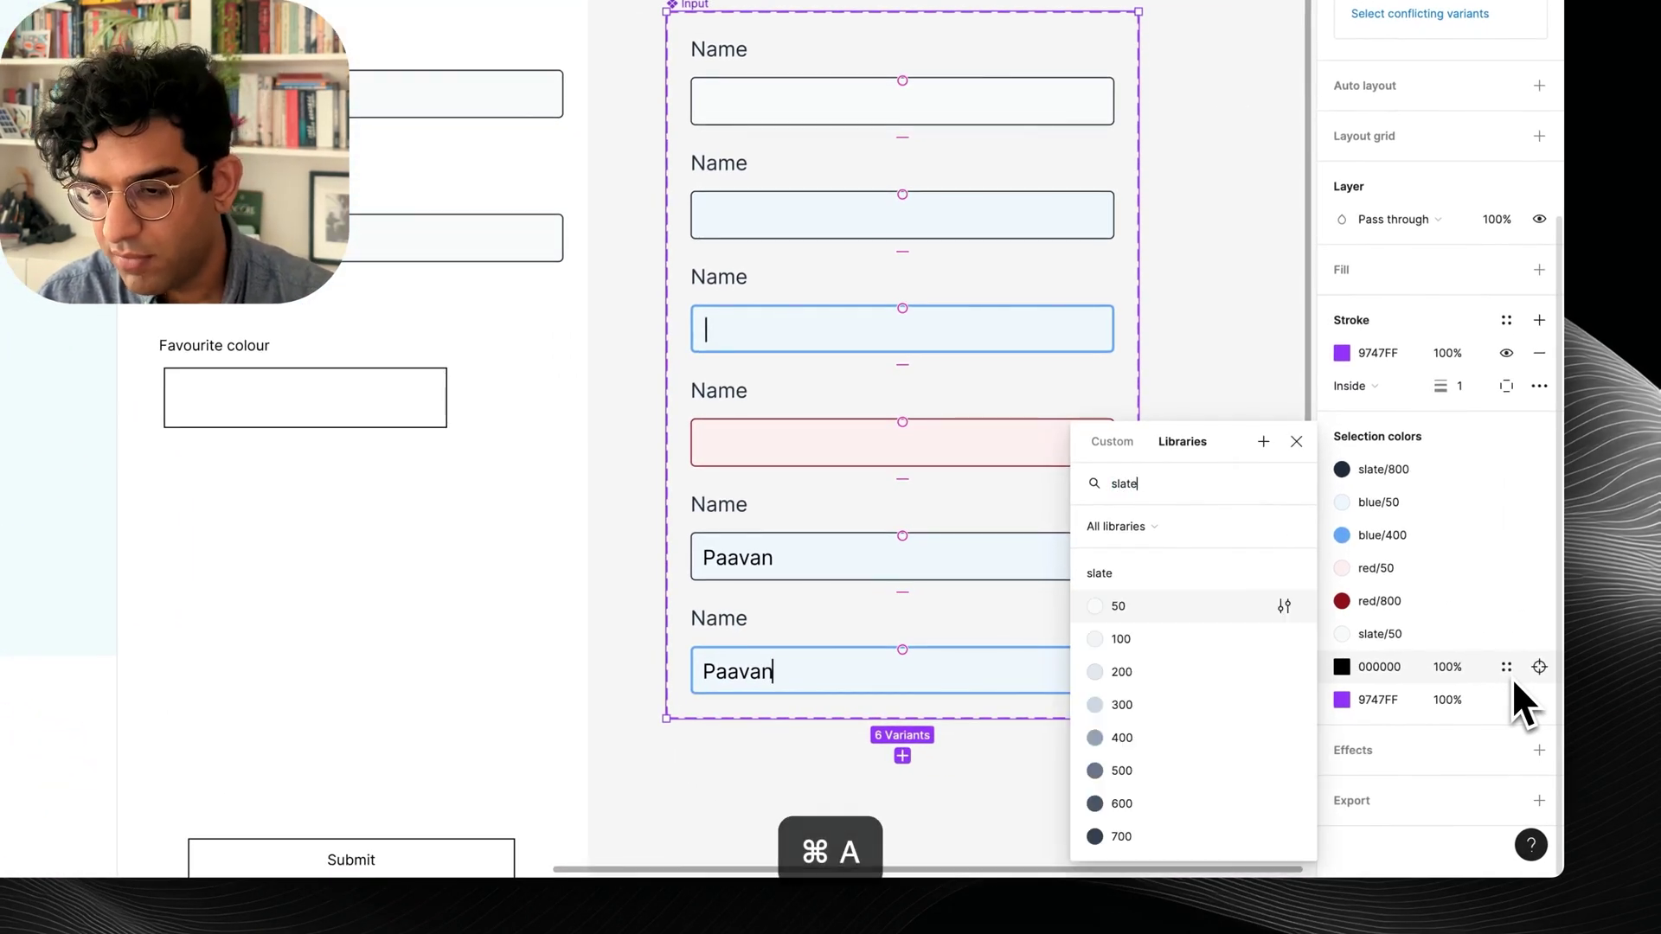
pyautogui.write('/8')
pyautogui.press('Return')
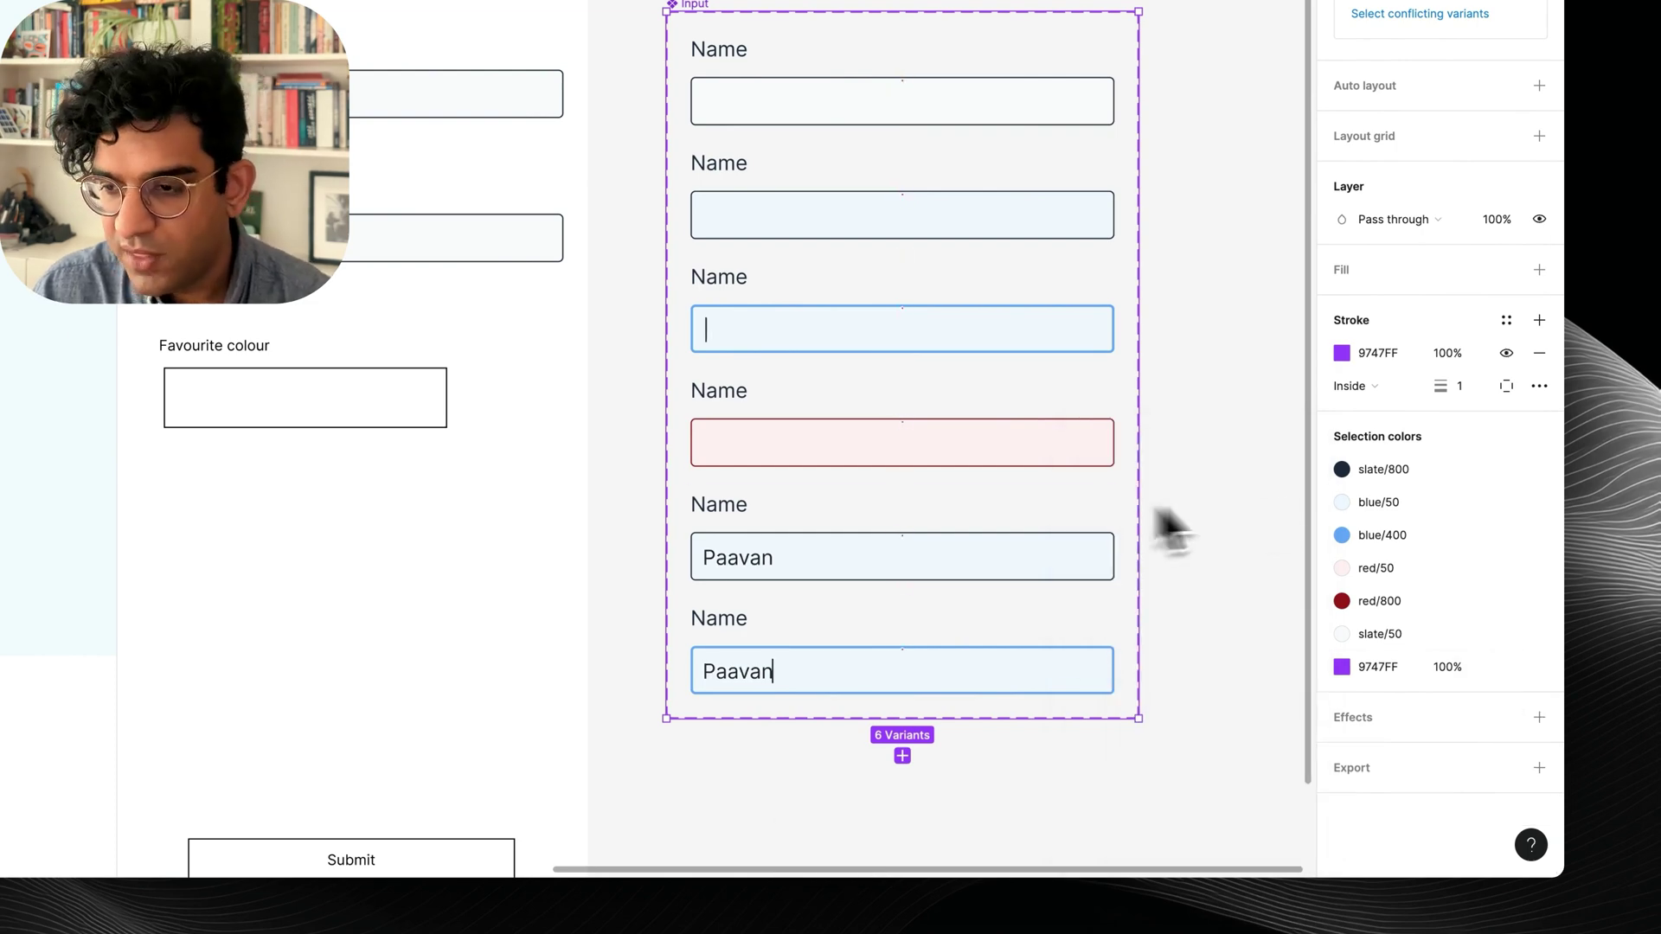
pyautogui.click(1367, 476)
pyautogui.scroll(1, 1207, 666)
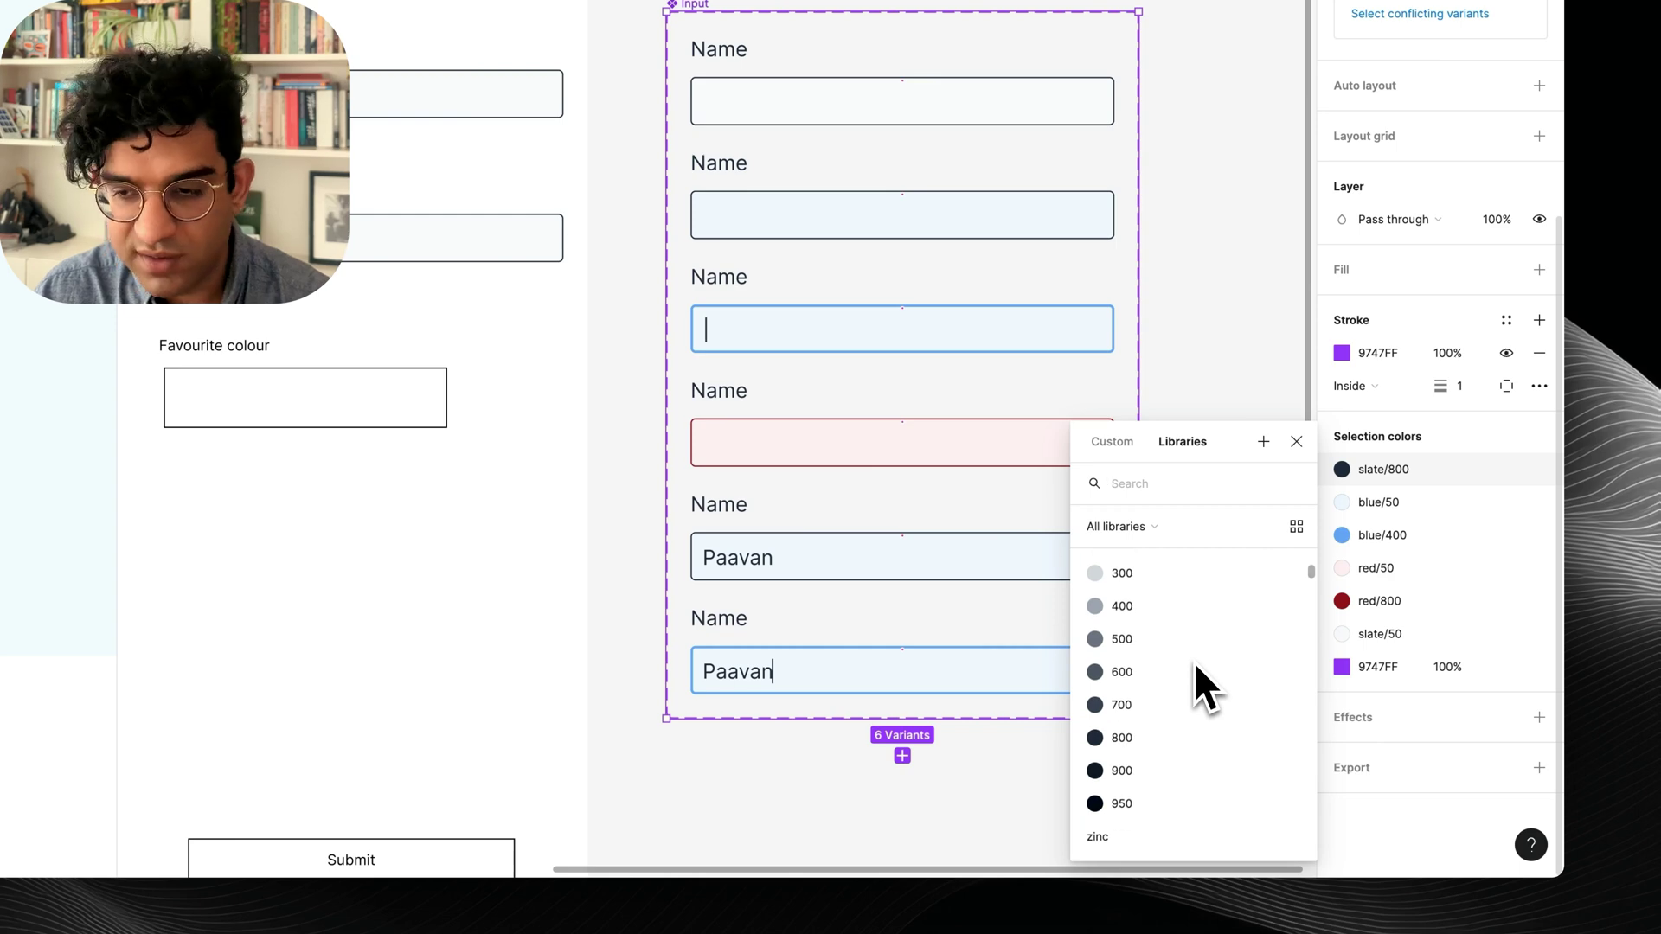
pyautogui.scroll(-1, 1194, 662)
pyautogui.click(1161, 605)
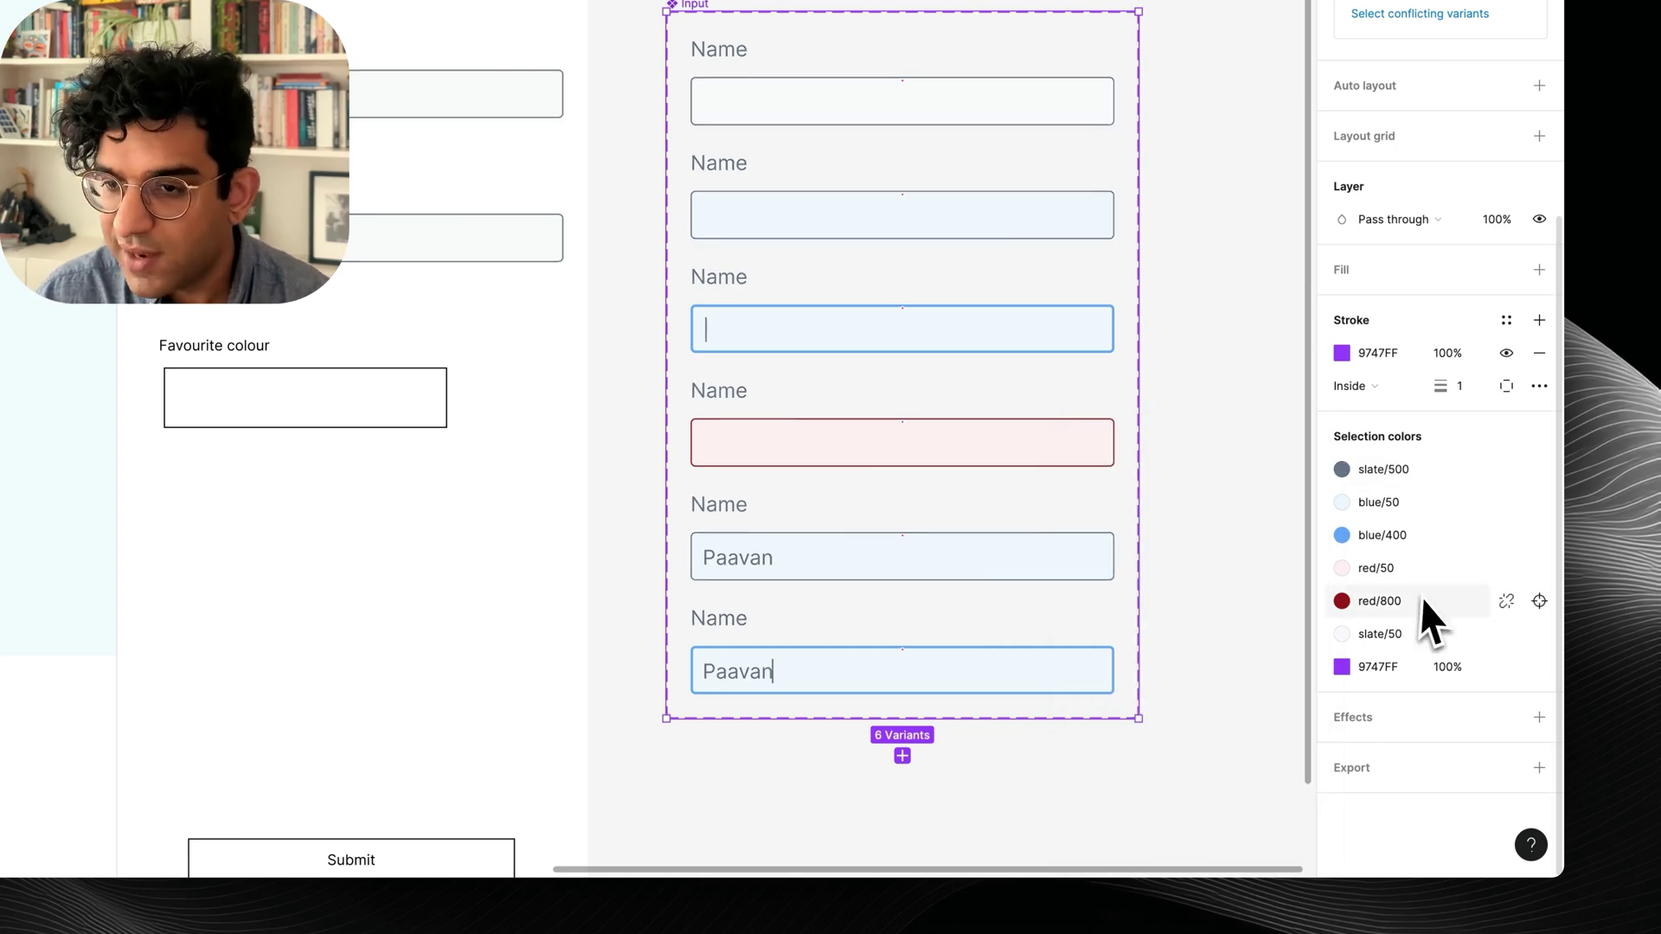
pyautogui.press('super+z')
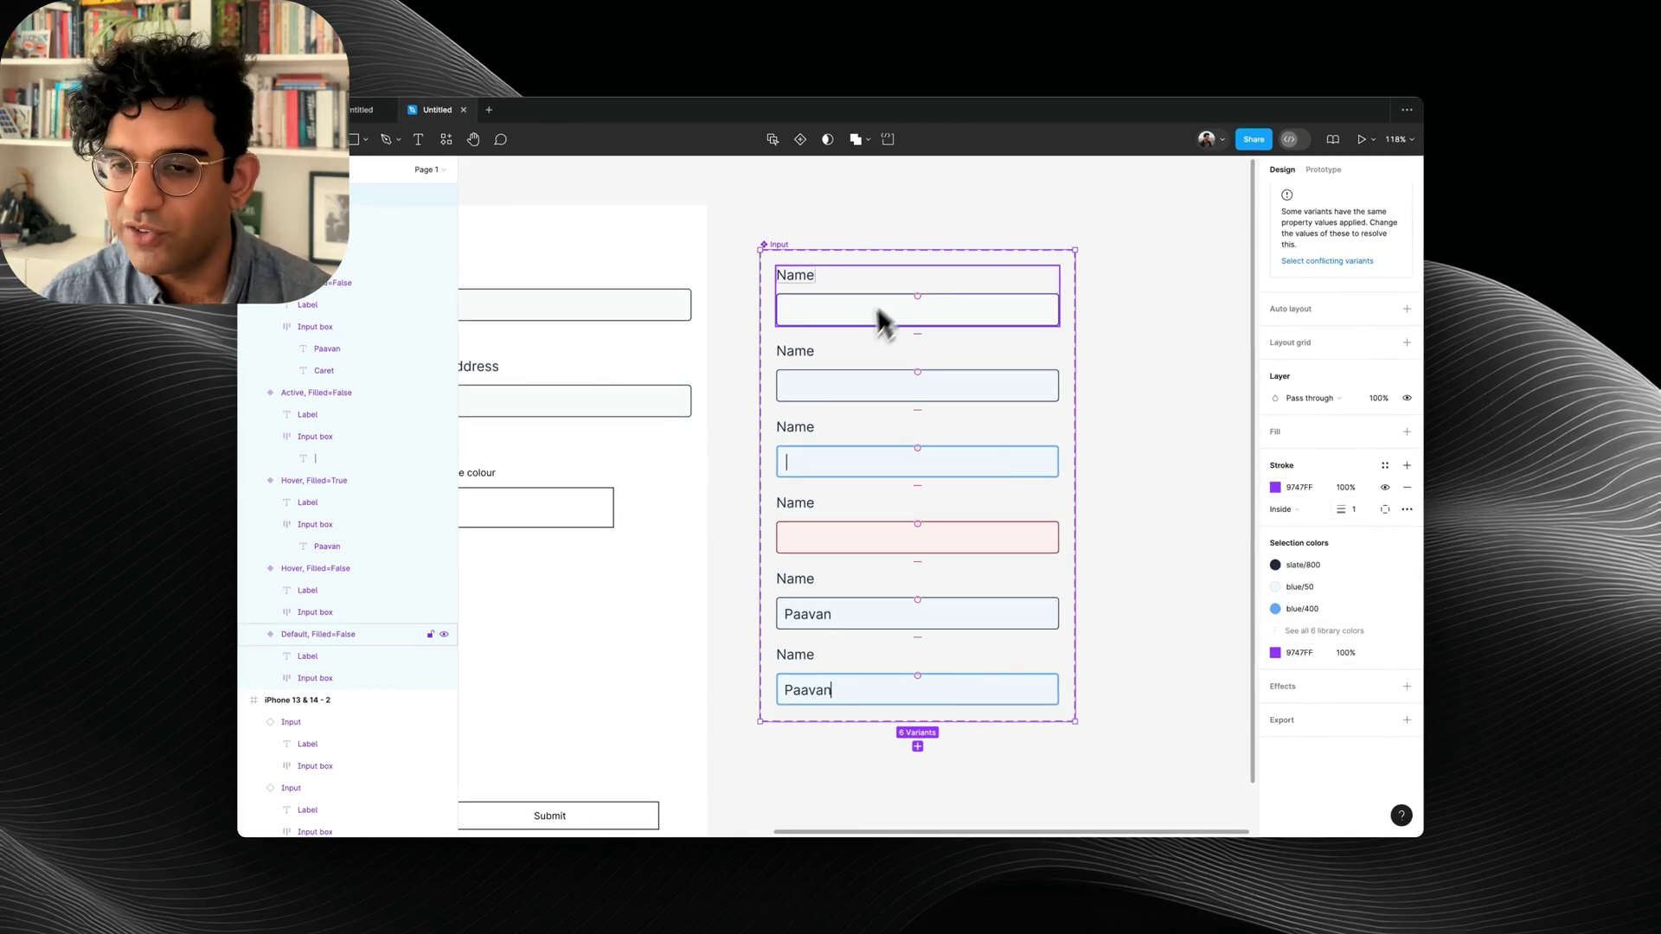
# Set the bottom Active Input variant's Filled property to True.
pyautogui.click(1097, 228)
pyautogui.click(772, 245)
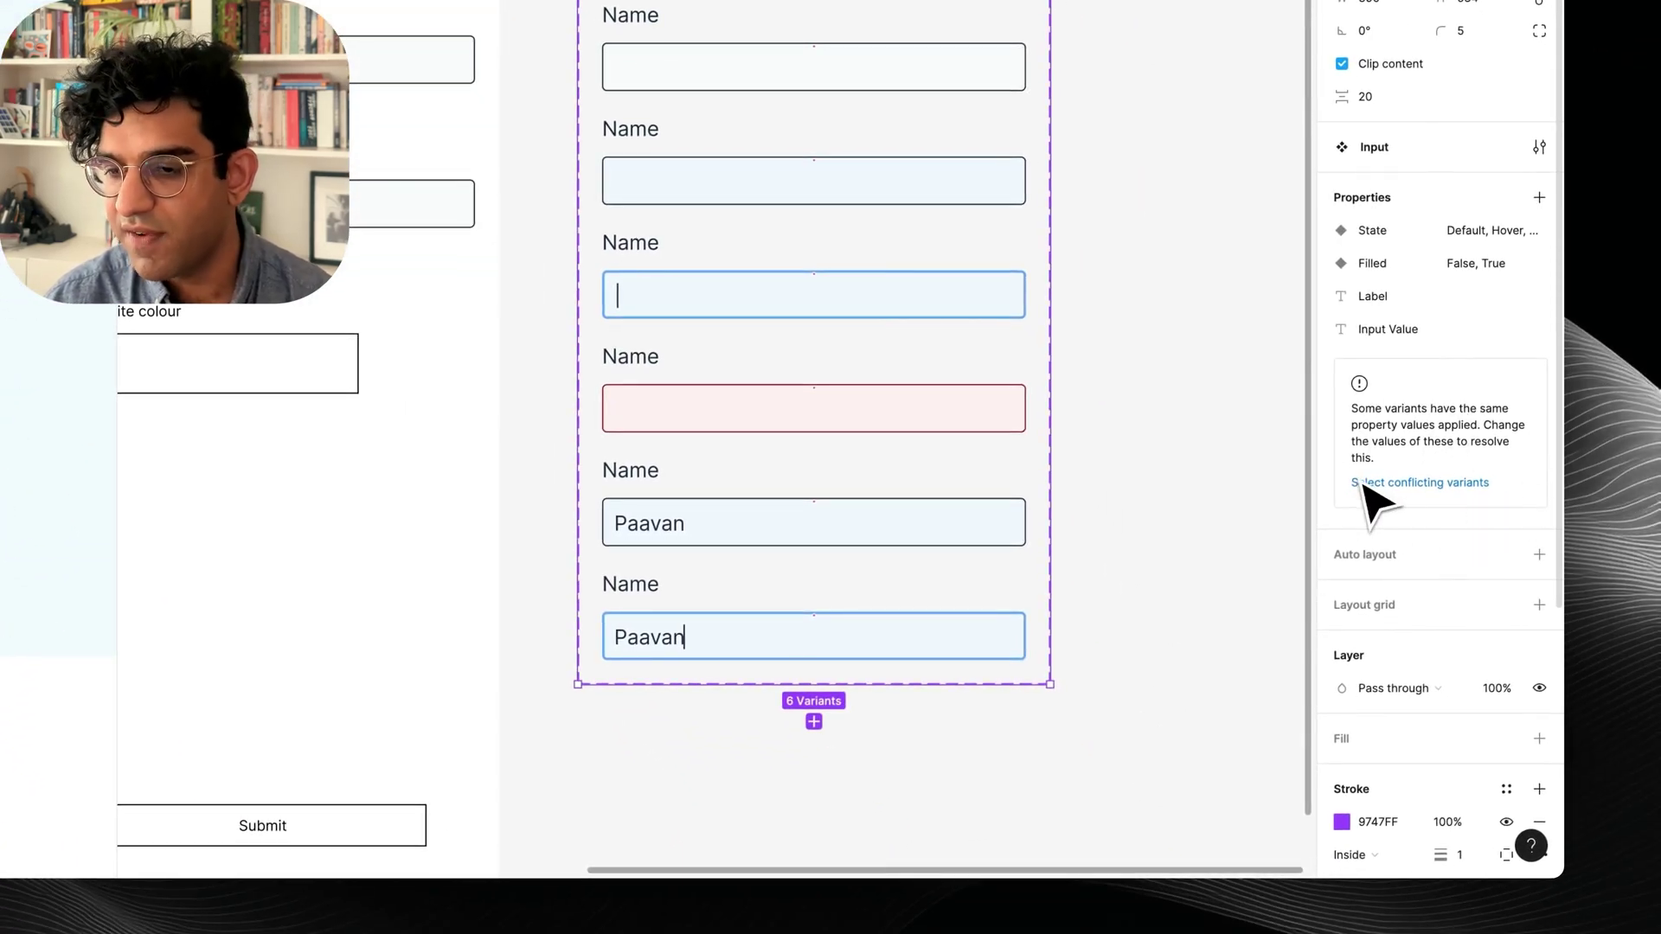
pyautogui.click(943, 627)
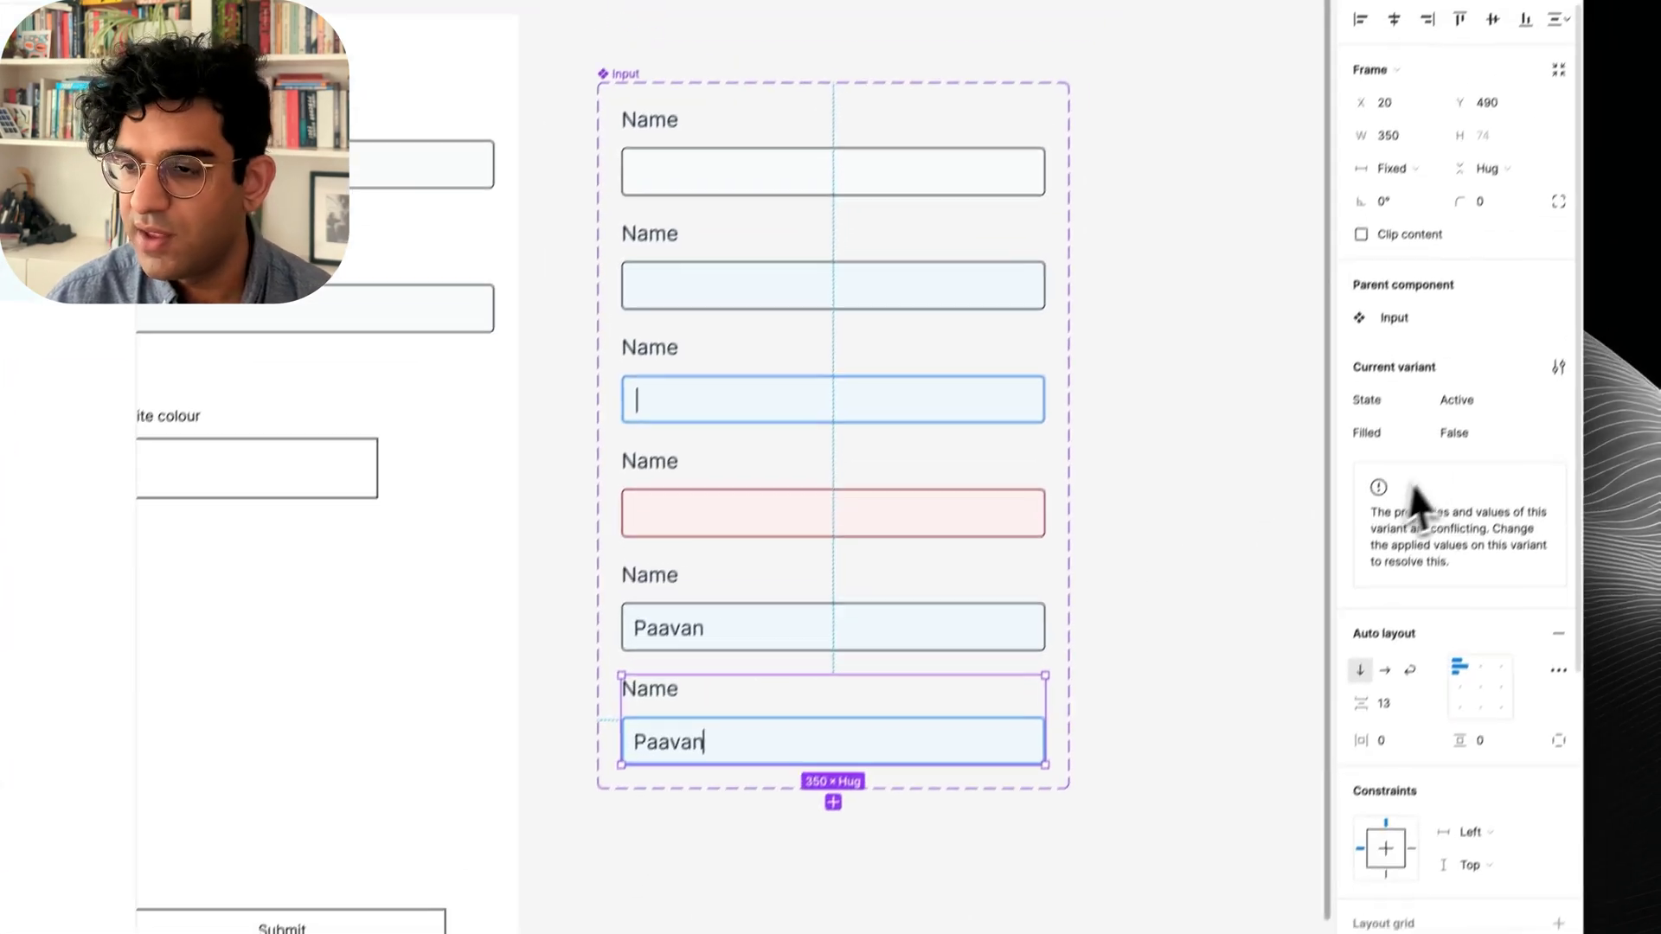
pyautogui.click(1545, 339)
pyautogui.write('True')
pyautogui.press('Return')
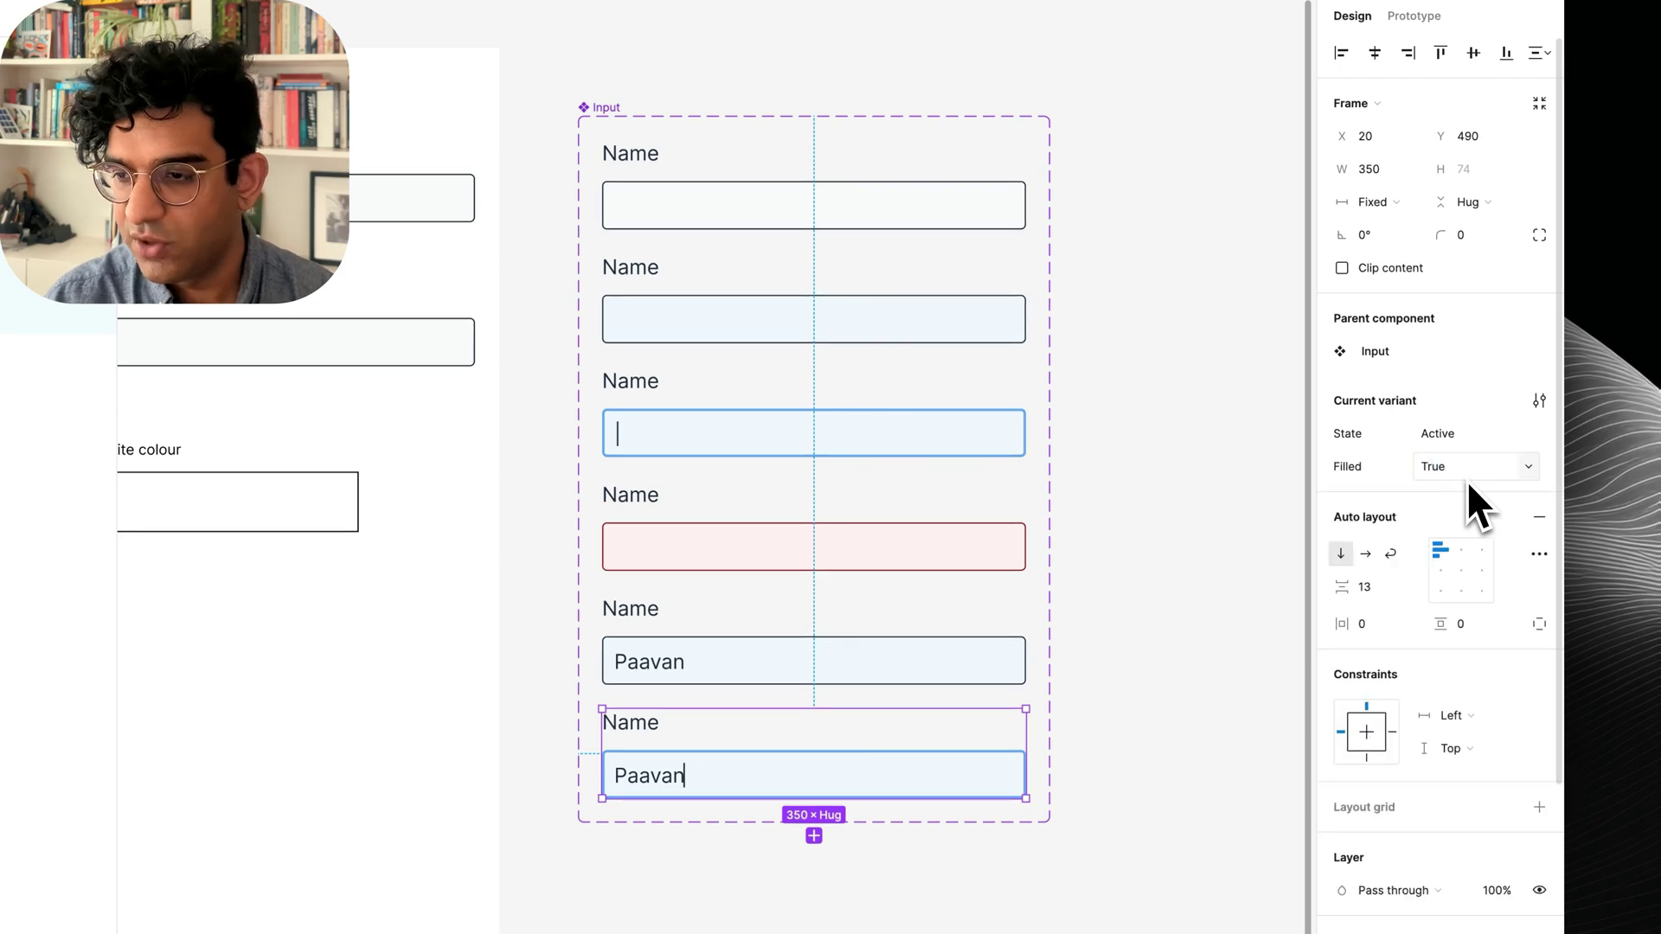
# Select the Name input instance on the iPhone form frame.
pyautogui.click(1245, 522)
pyautogui.hscroll(-4, 1243, 519)
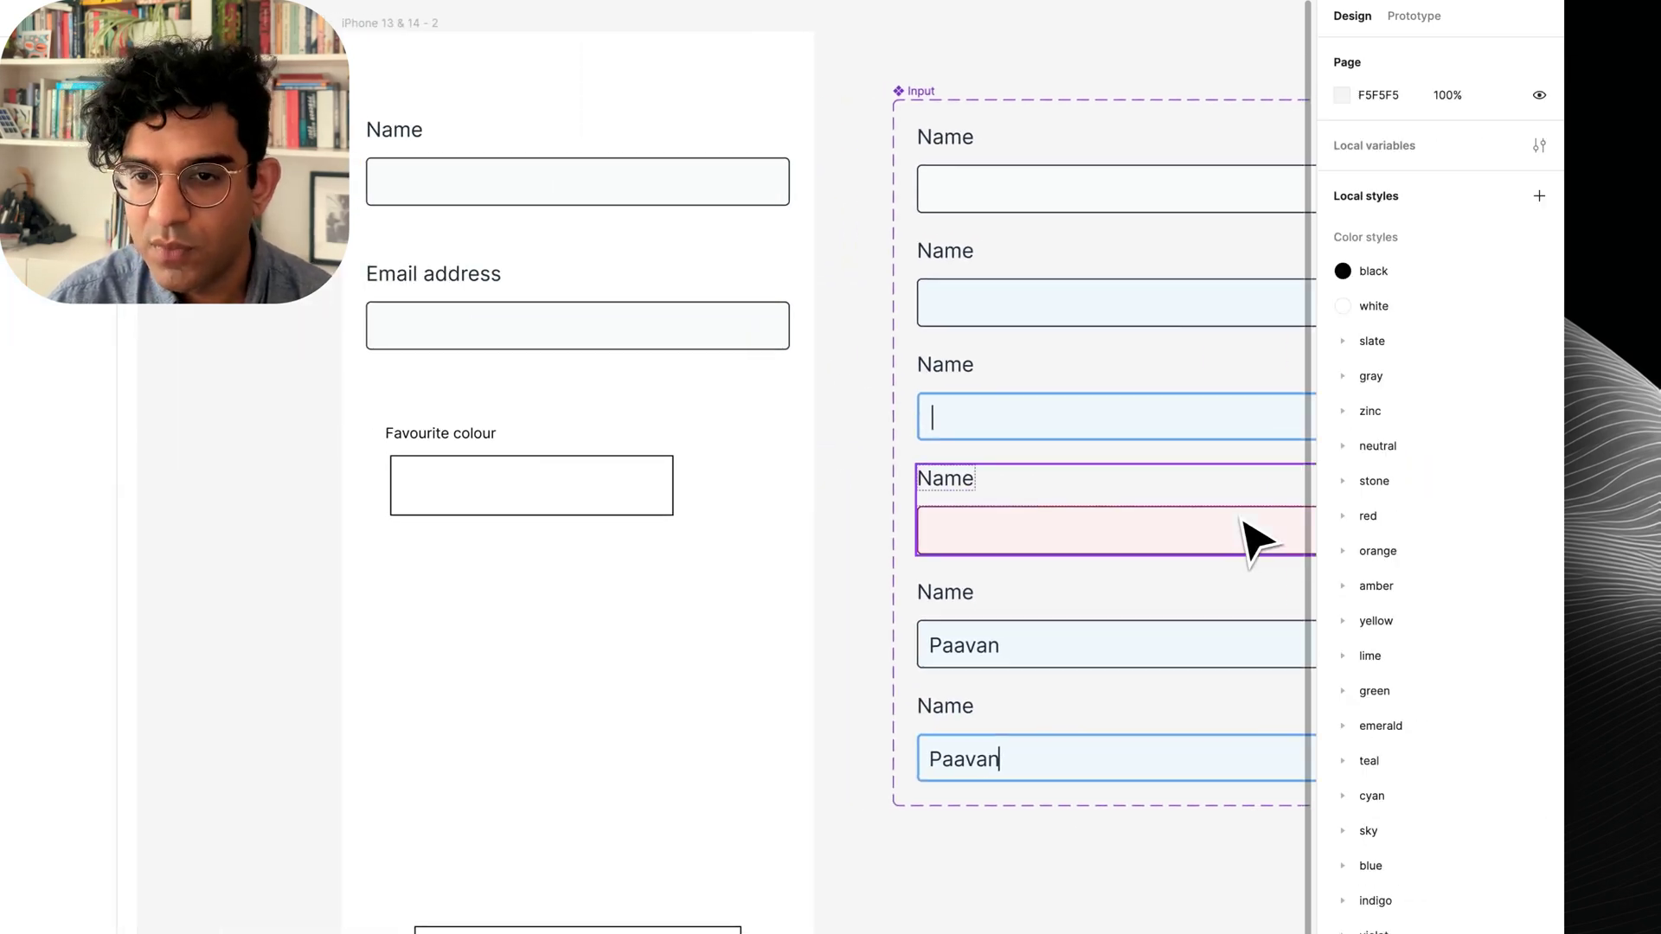
pyautogui.click(571, 156)
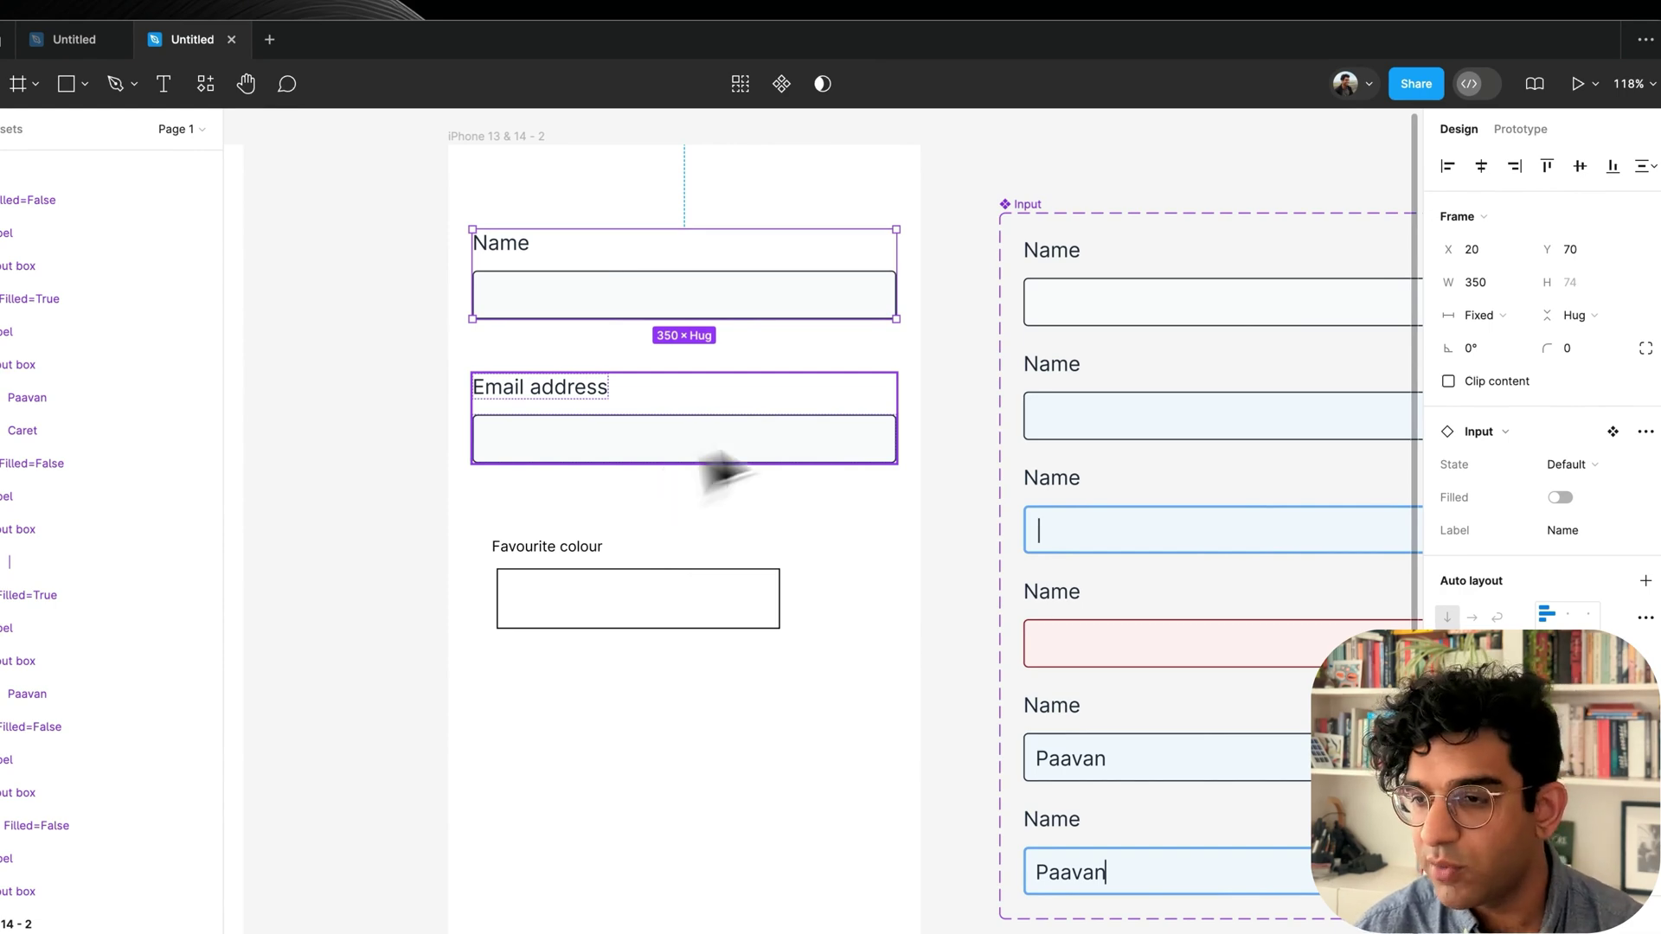
# Preview the Name input in Hover, Error and filled states, leaving it Hover and empty.
pyautogui.click(1575, 466)
pyautogui.click(1526, 490)
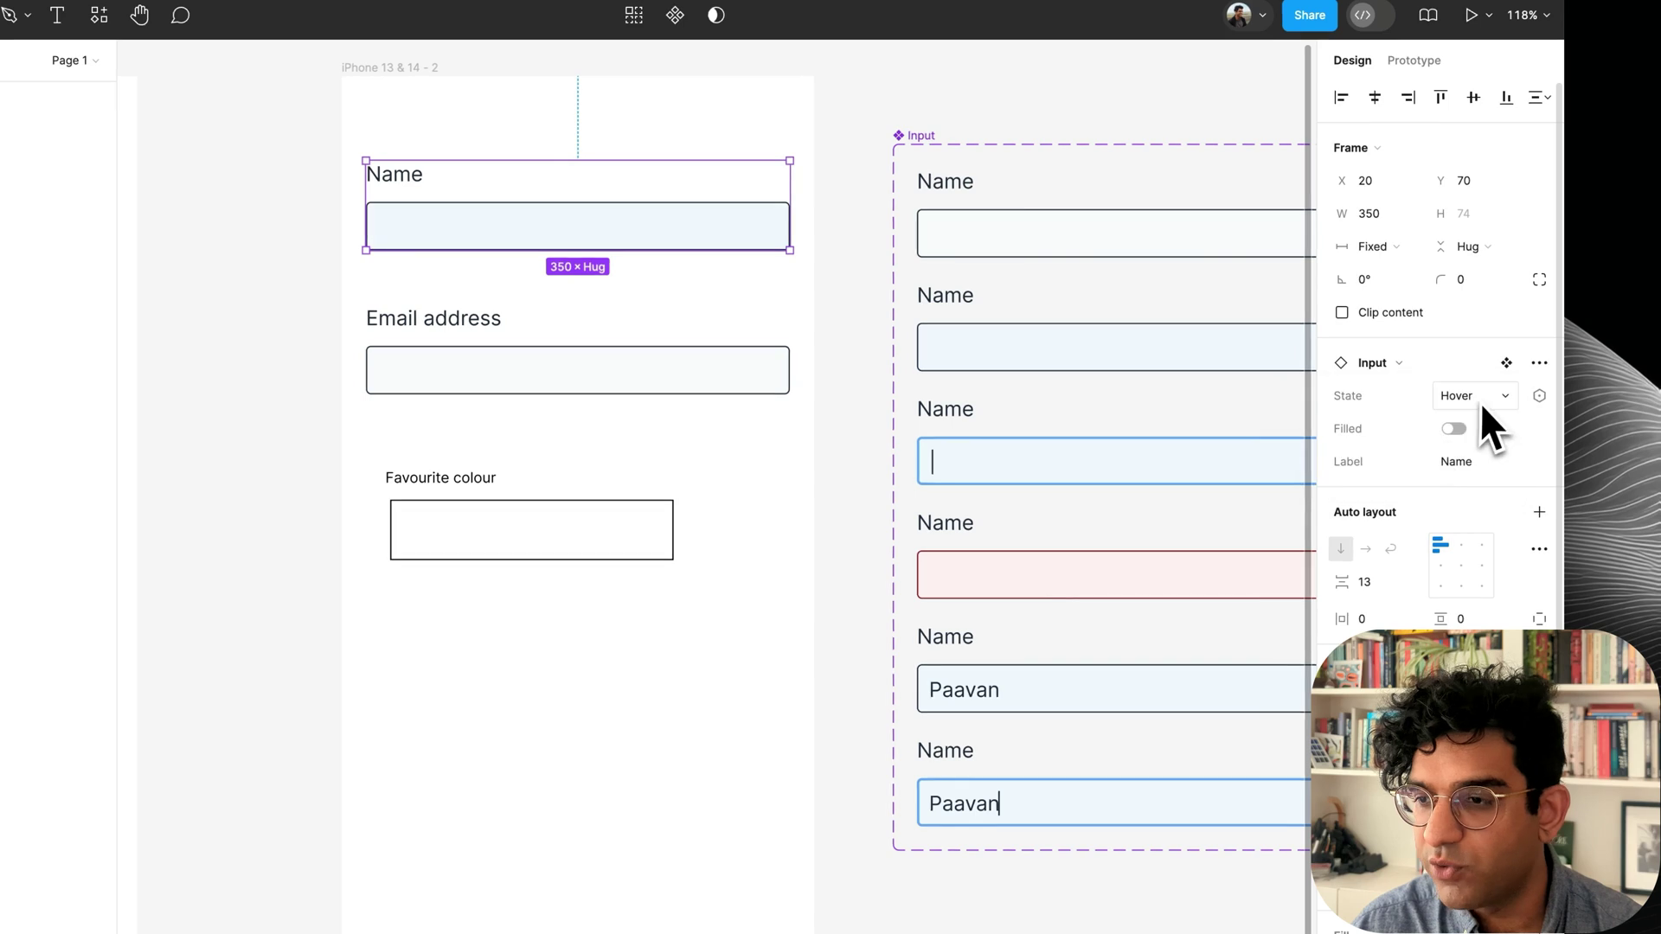
pyautogui.click(1481, 402)
pyautogui.click(1472, 441)
pyautogui.click(1472, 395)
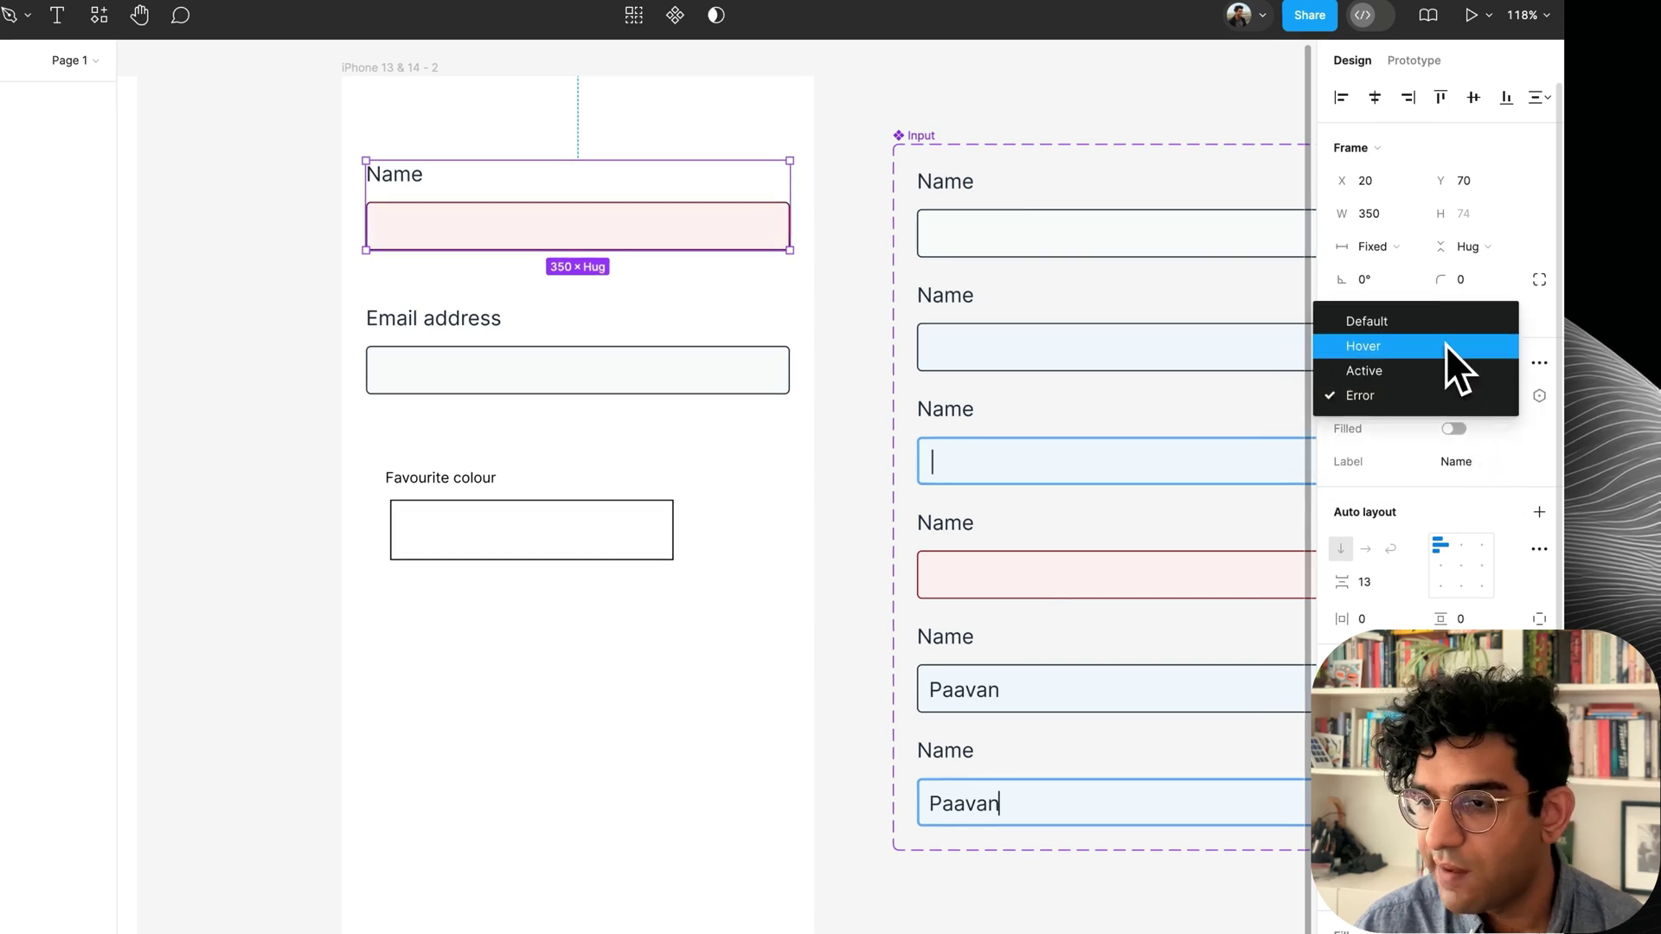
pyautogui.click(1443, 345)
pyautogui.click(1454, 429)
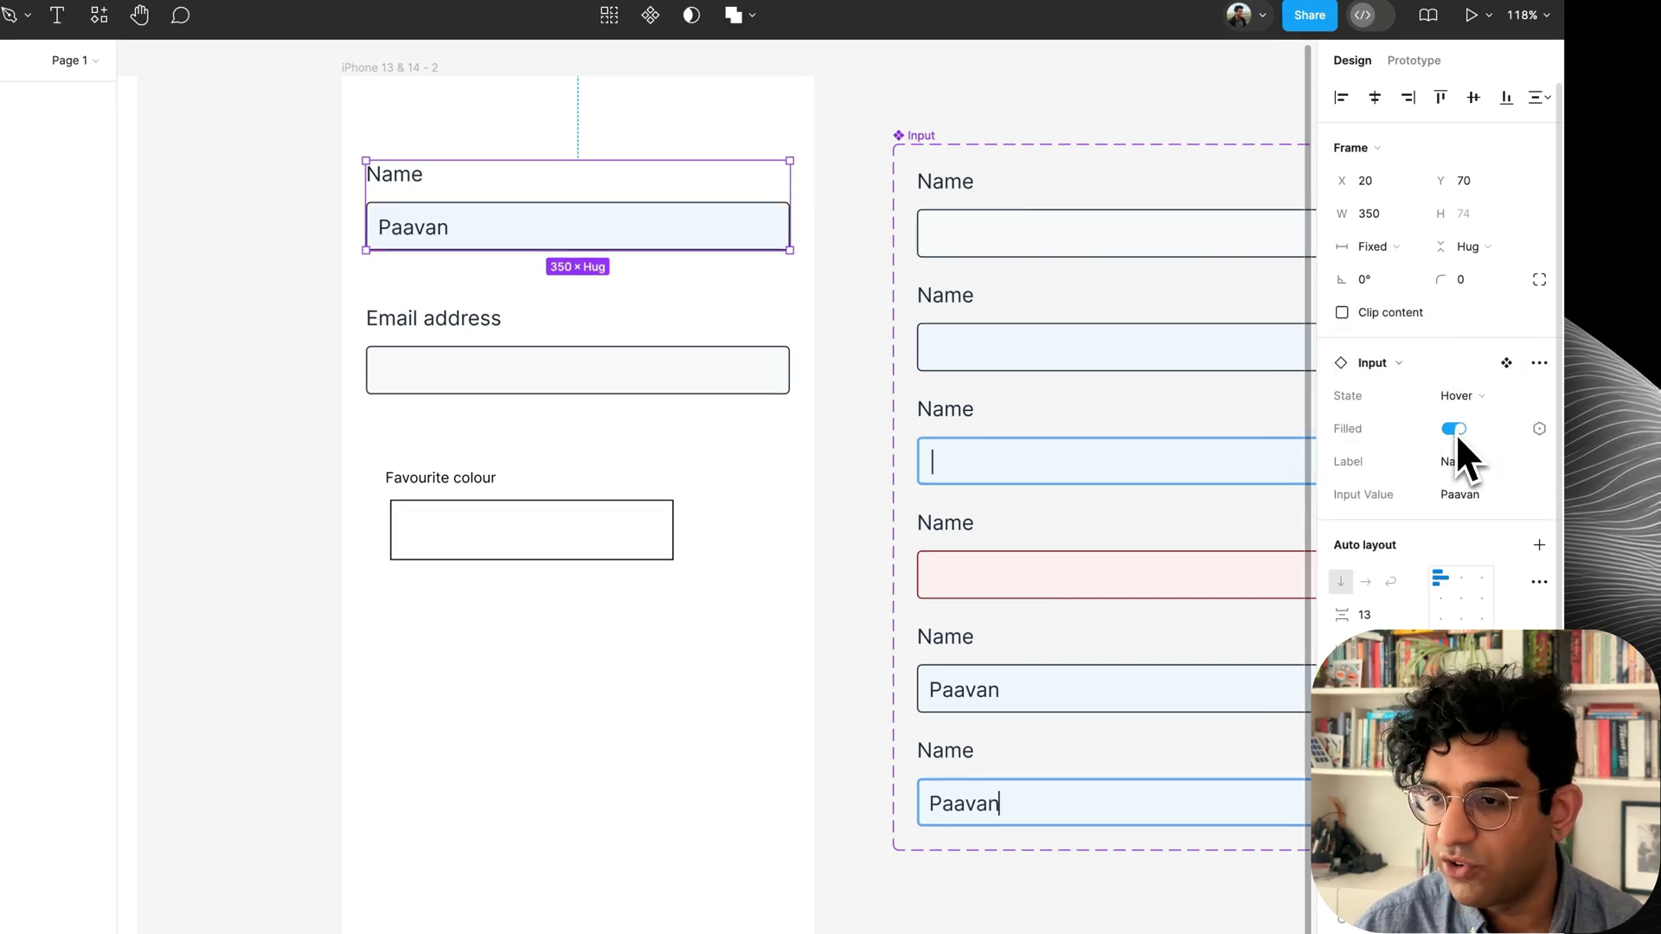
pyautogui.click(1456, 433)
pyautogui.click(1456, 433)
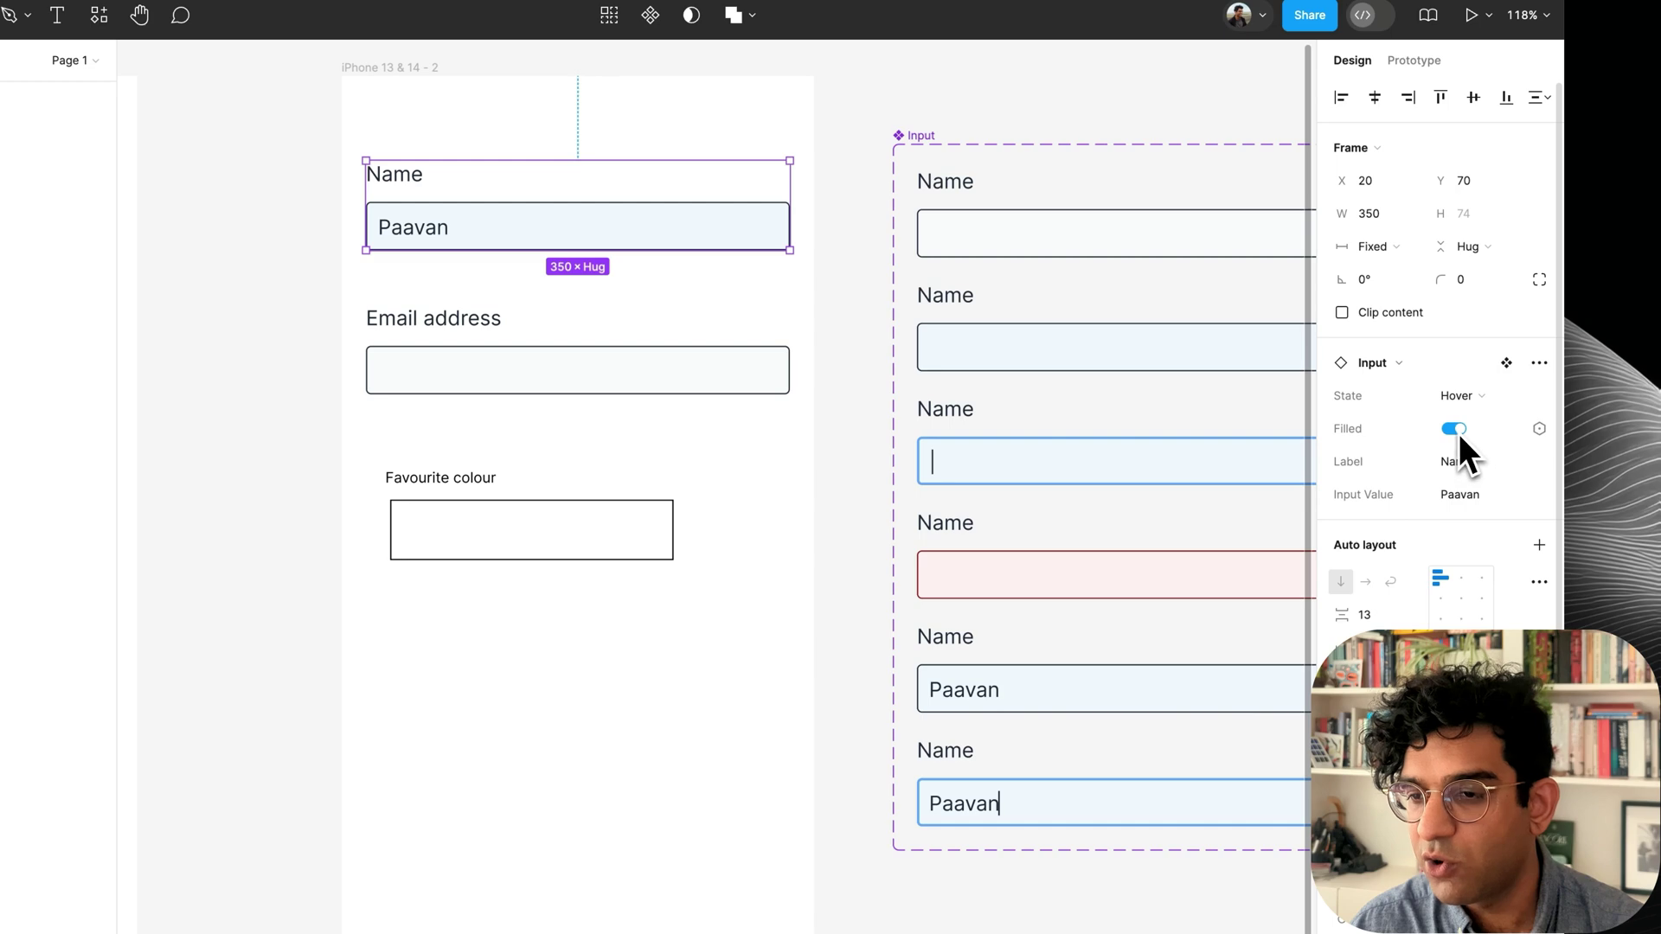
pyautogui.click(1458, 430)
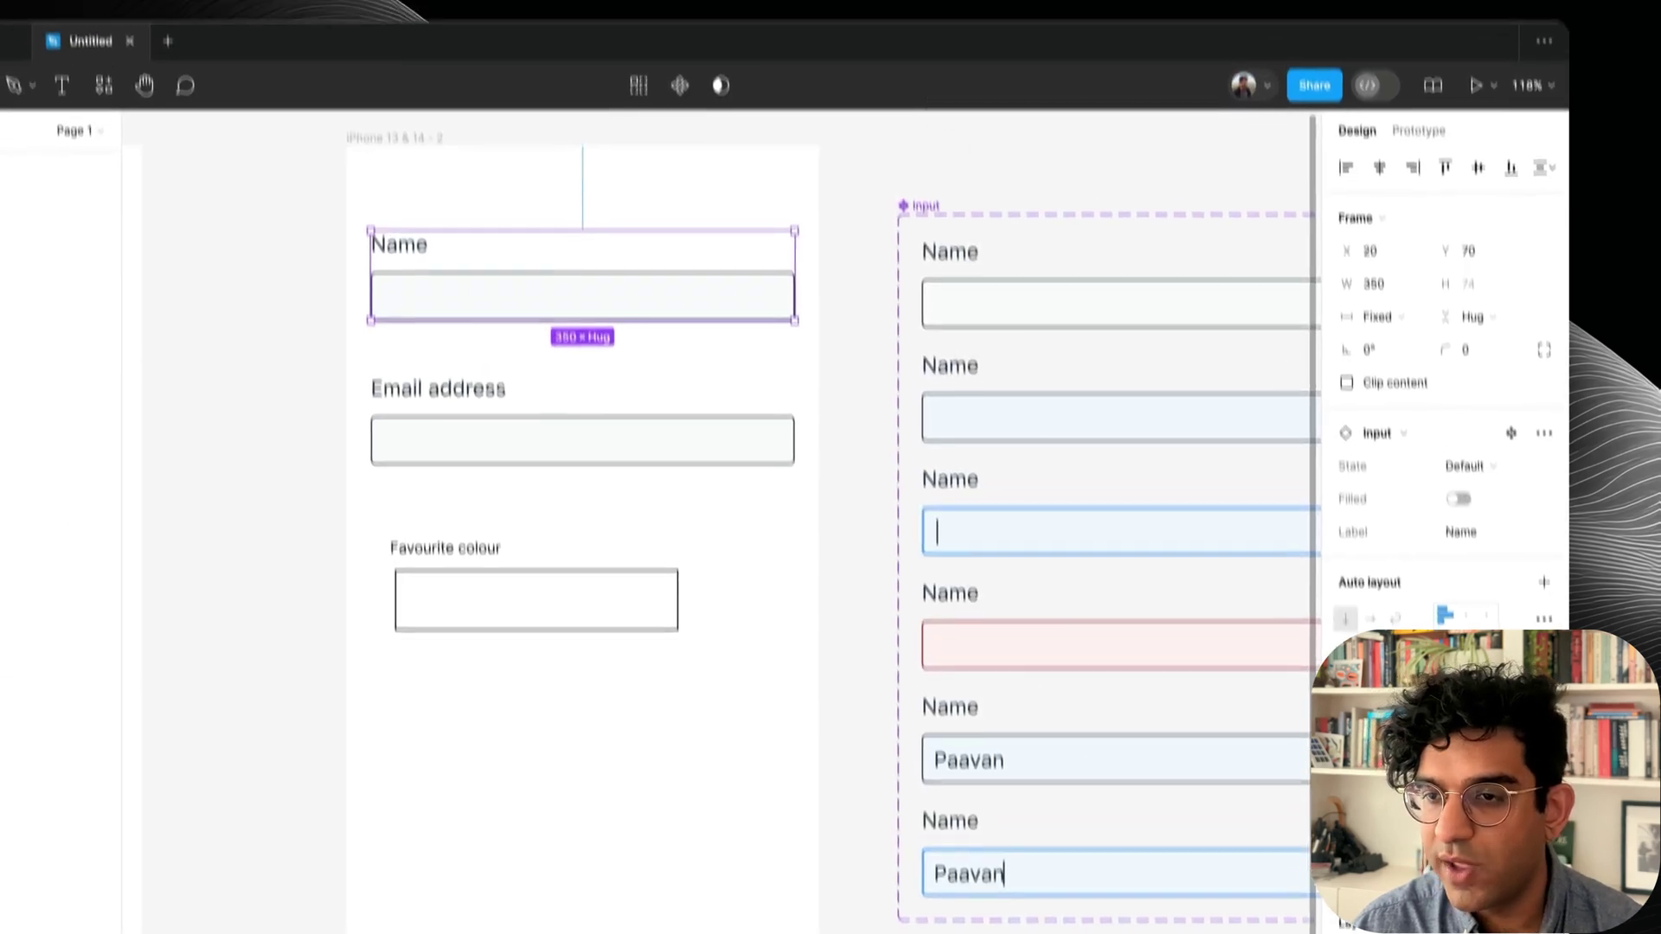
# Review the Filled property settings on the Input component set.
pyautogui.click(921, 213)
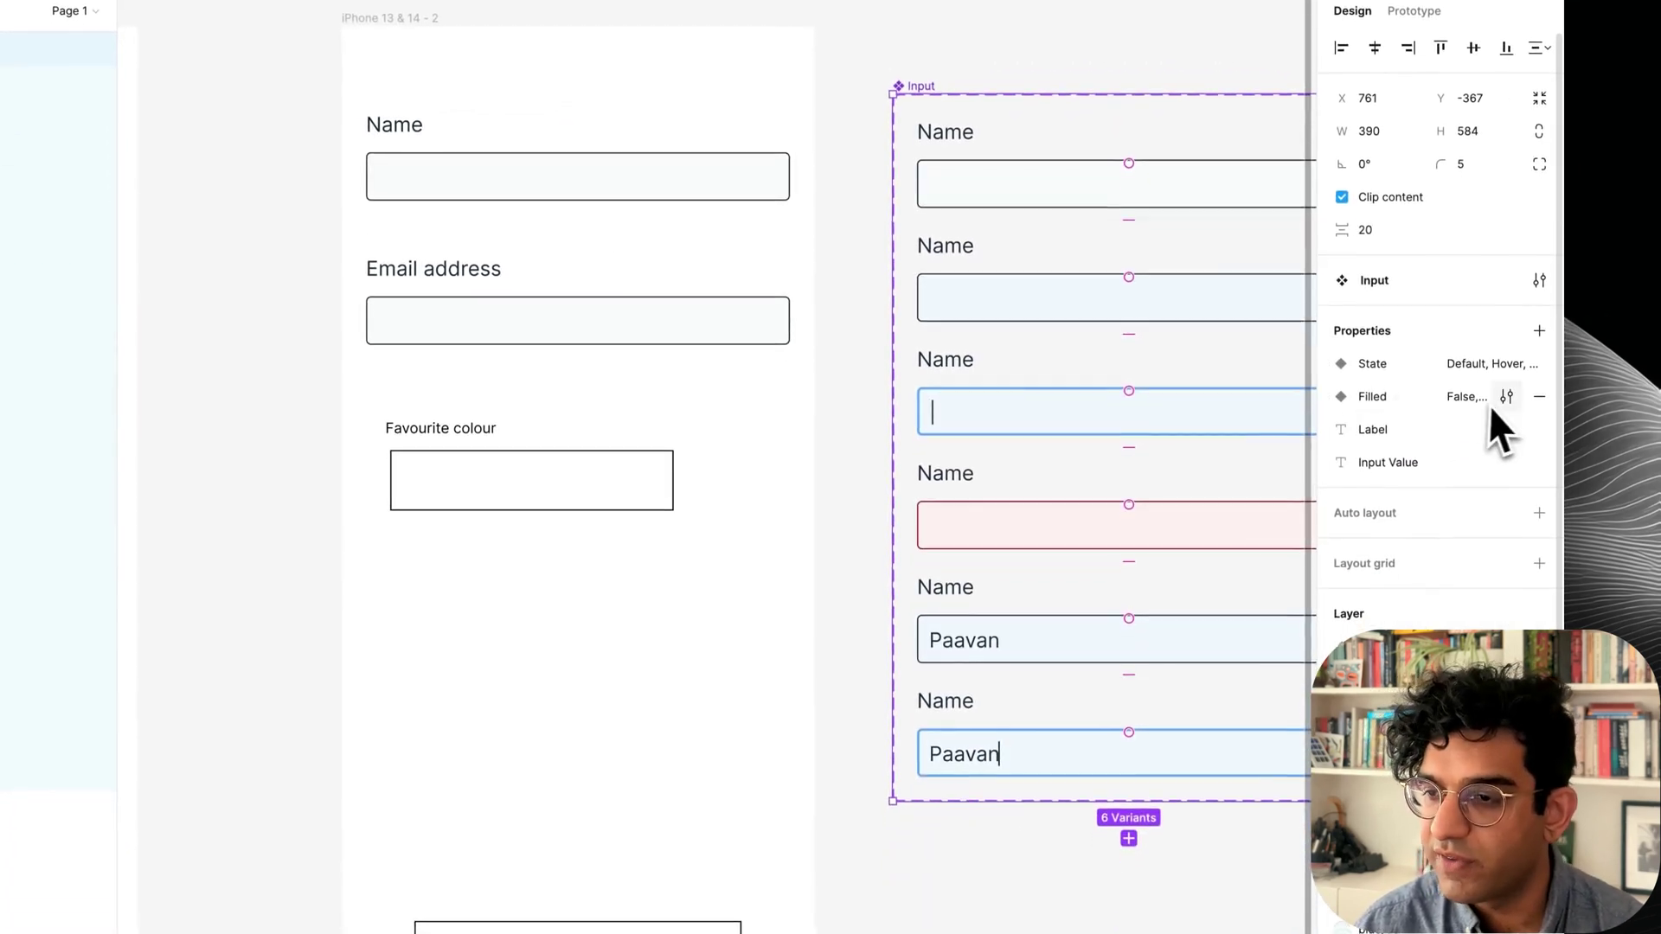
pyautogui.click(1506, 396)
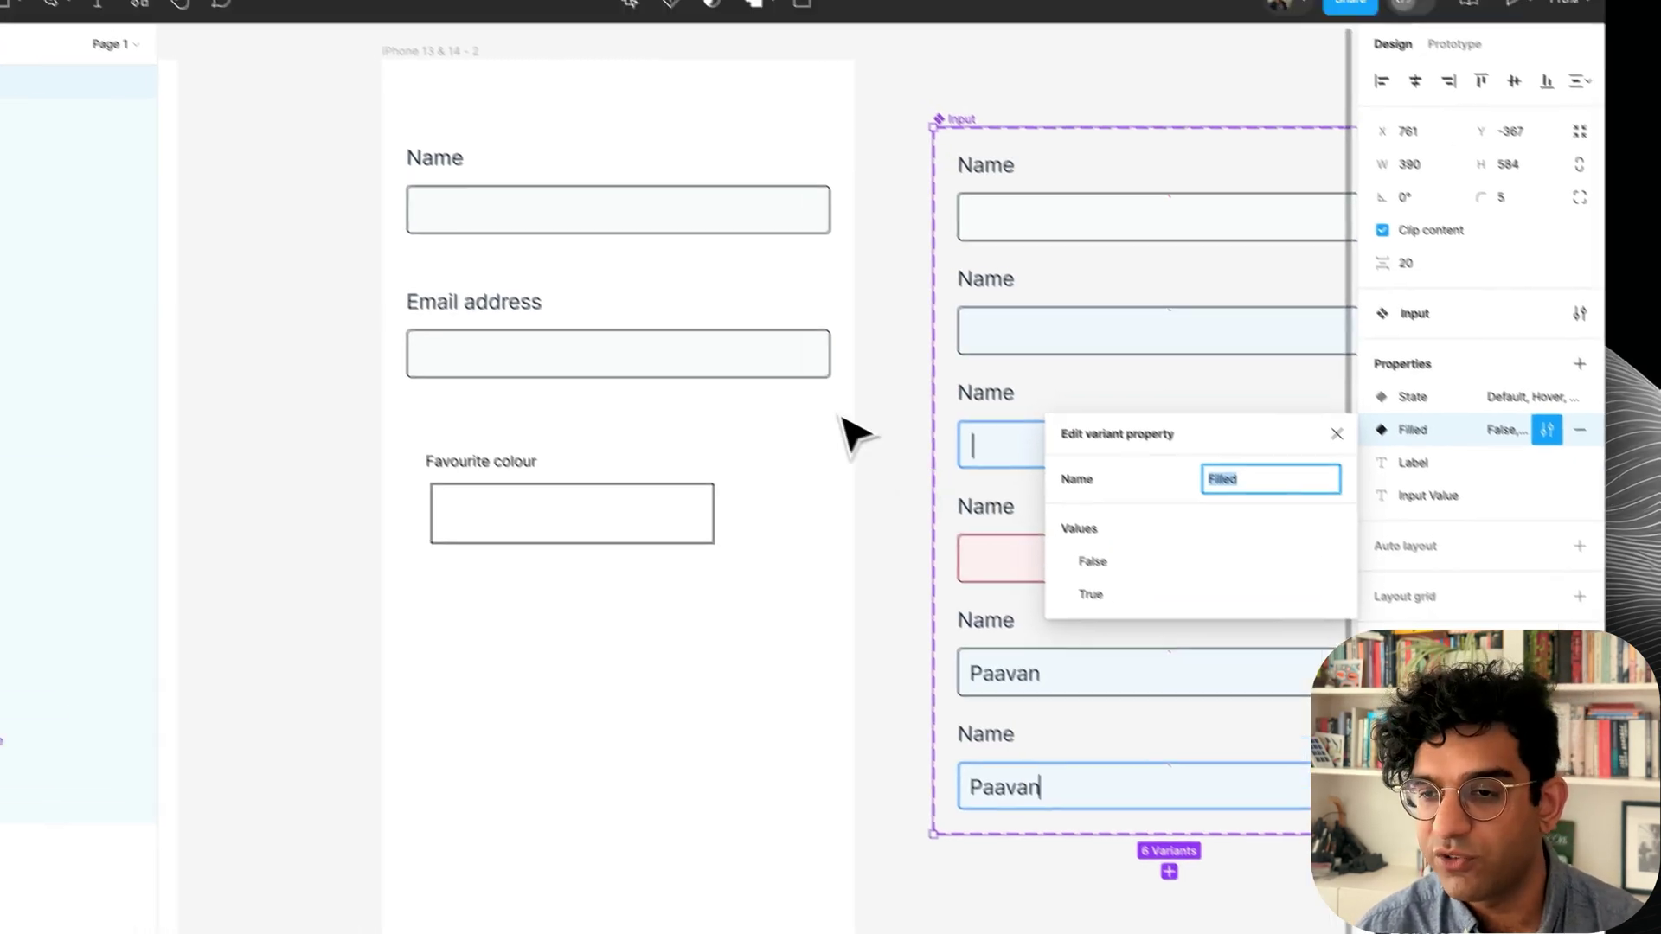
pyautogui.click(797, 381)
pyautogui.click(619, 319)
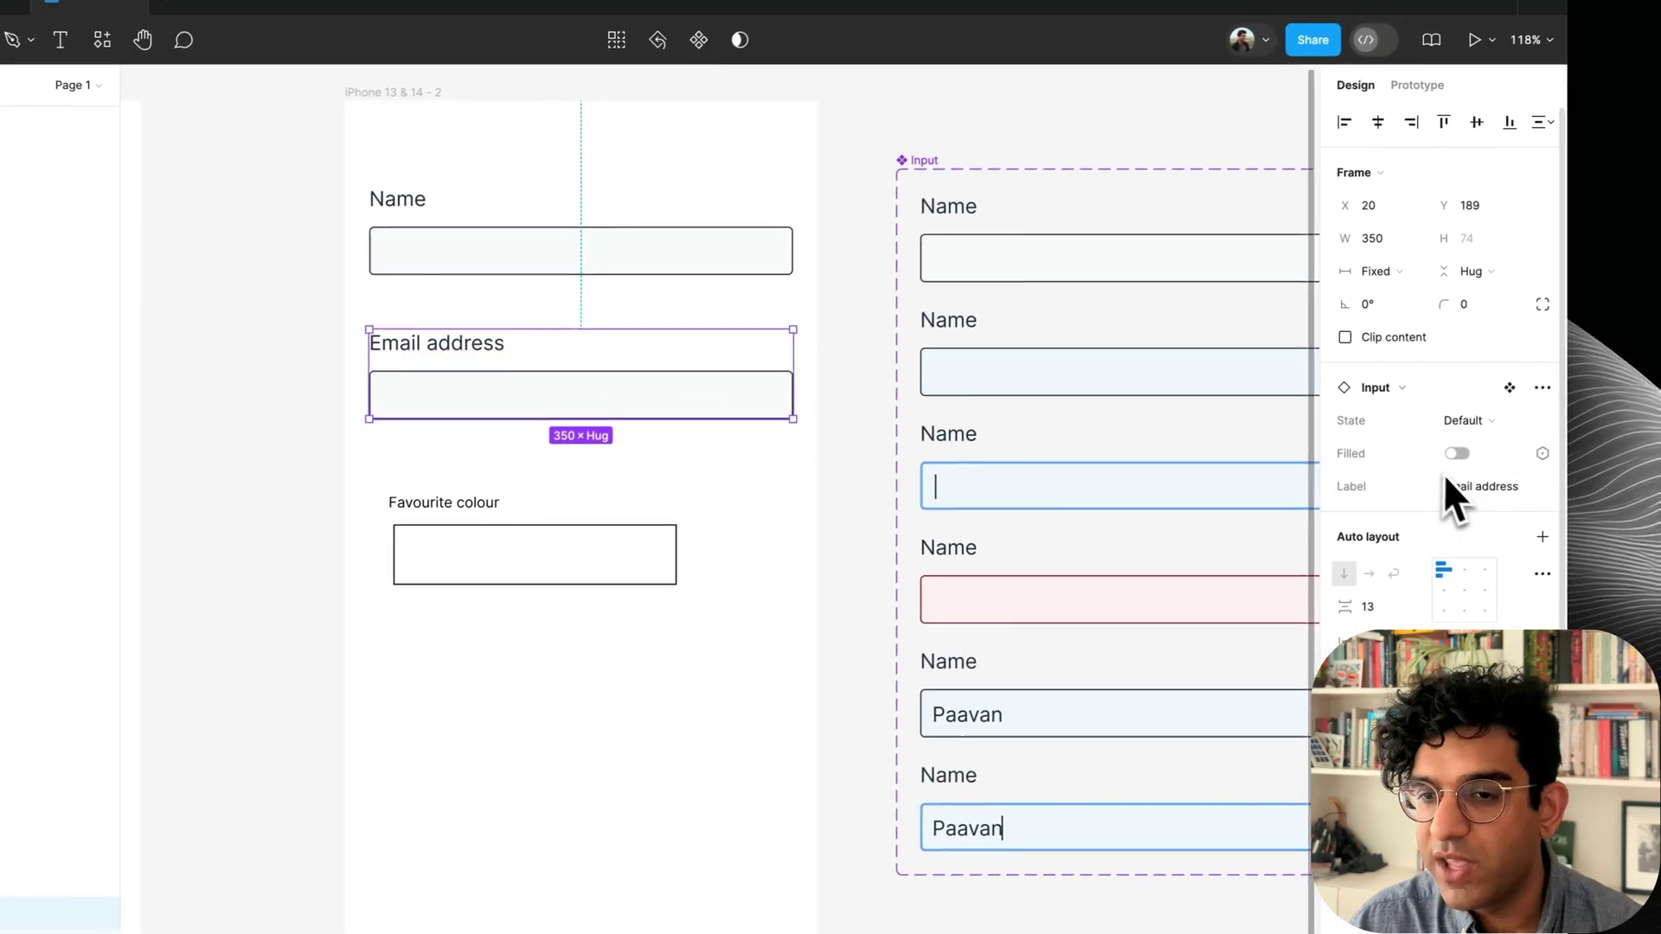
pyautogui.click(1462, 455)
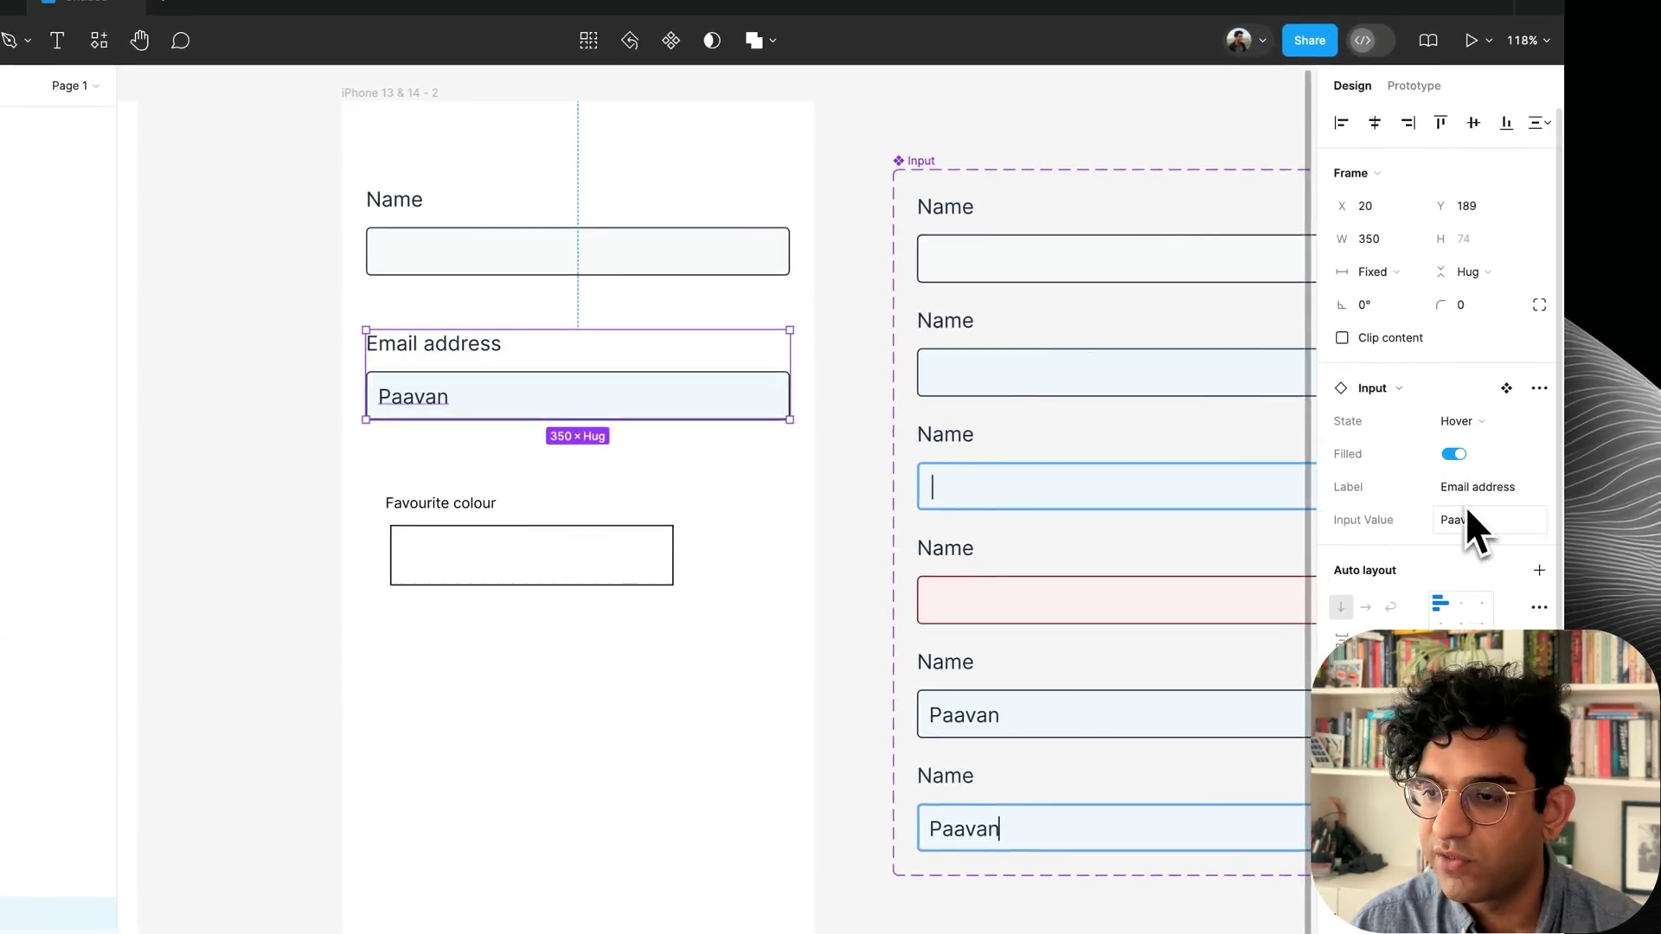
pyautogui.write('paavan')
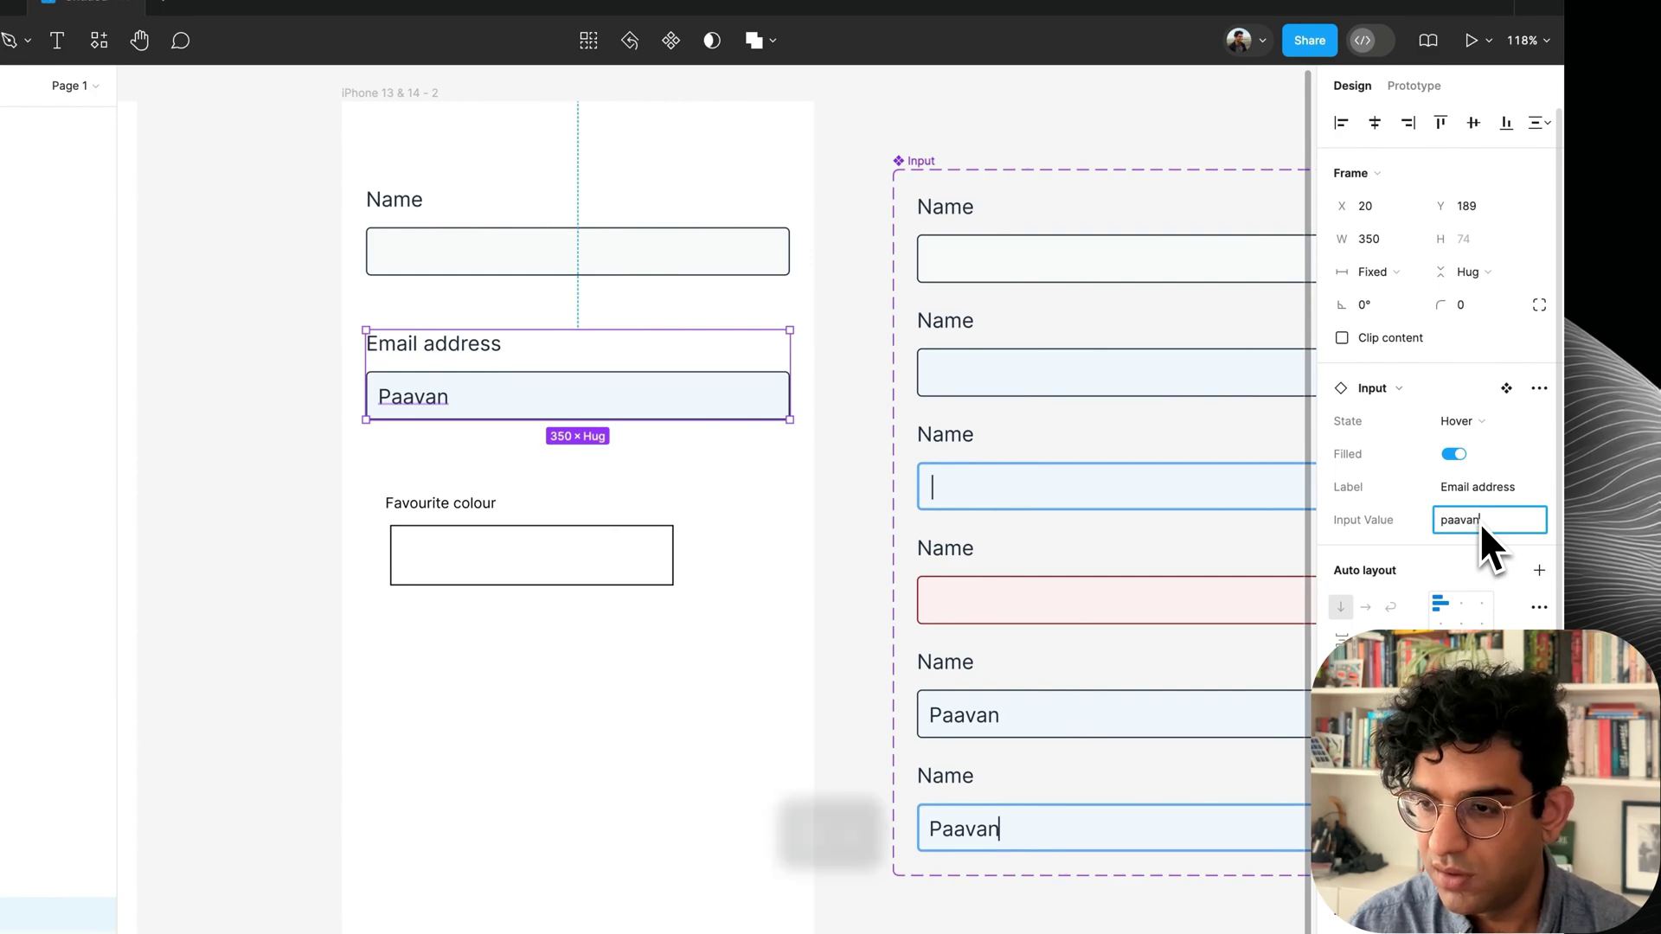
pyautogui.press('super+a')
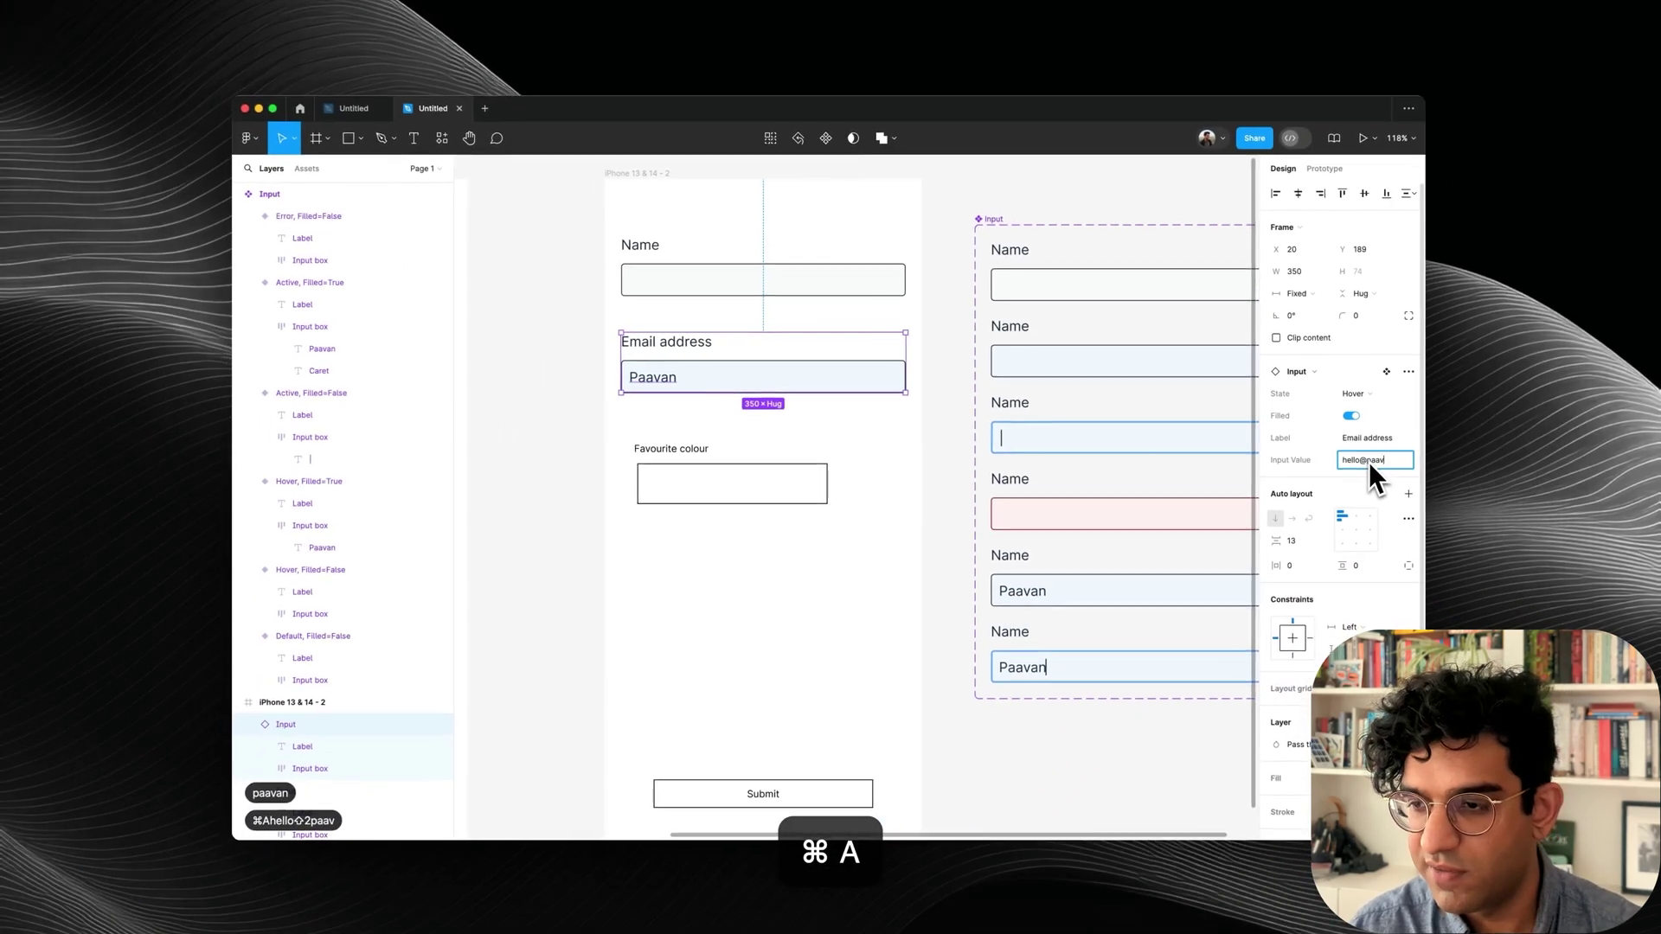
pyautogui.press('Return')
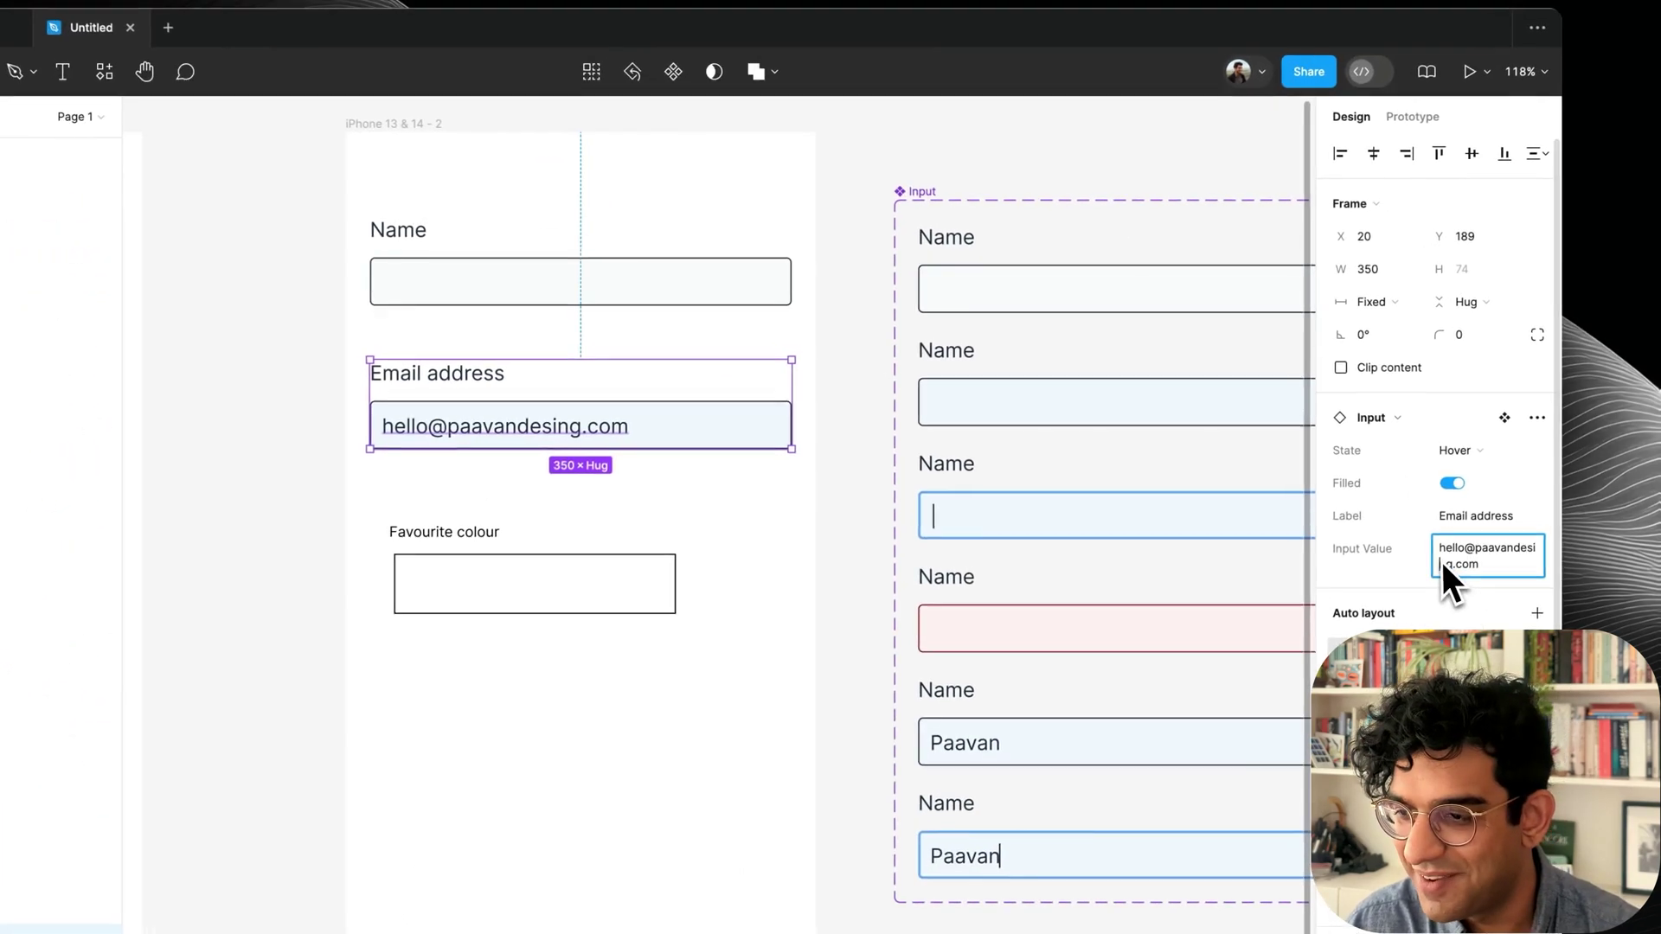
pyautogui.click(1346, 470)
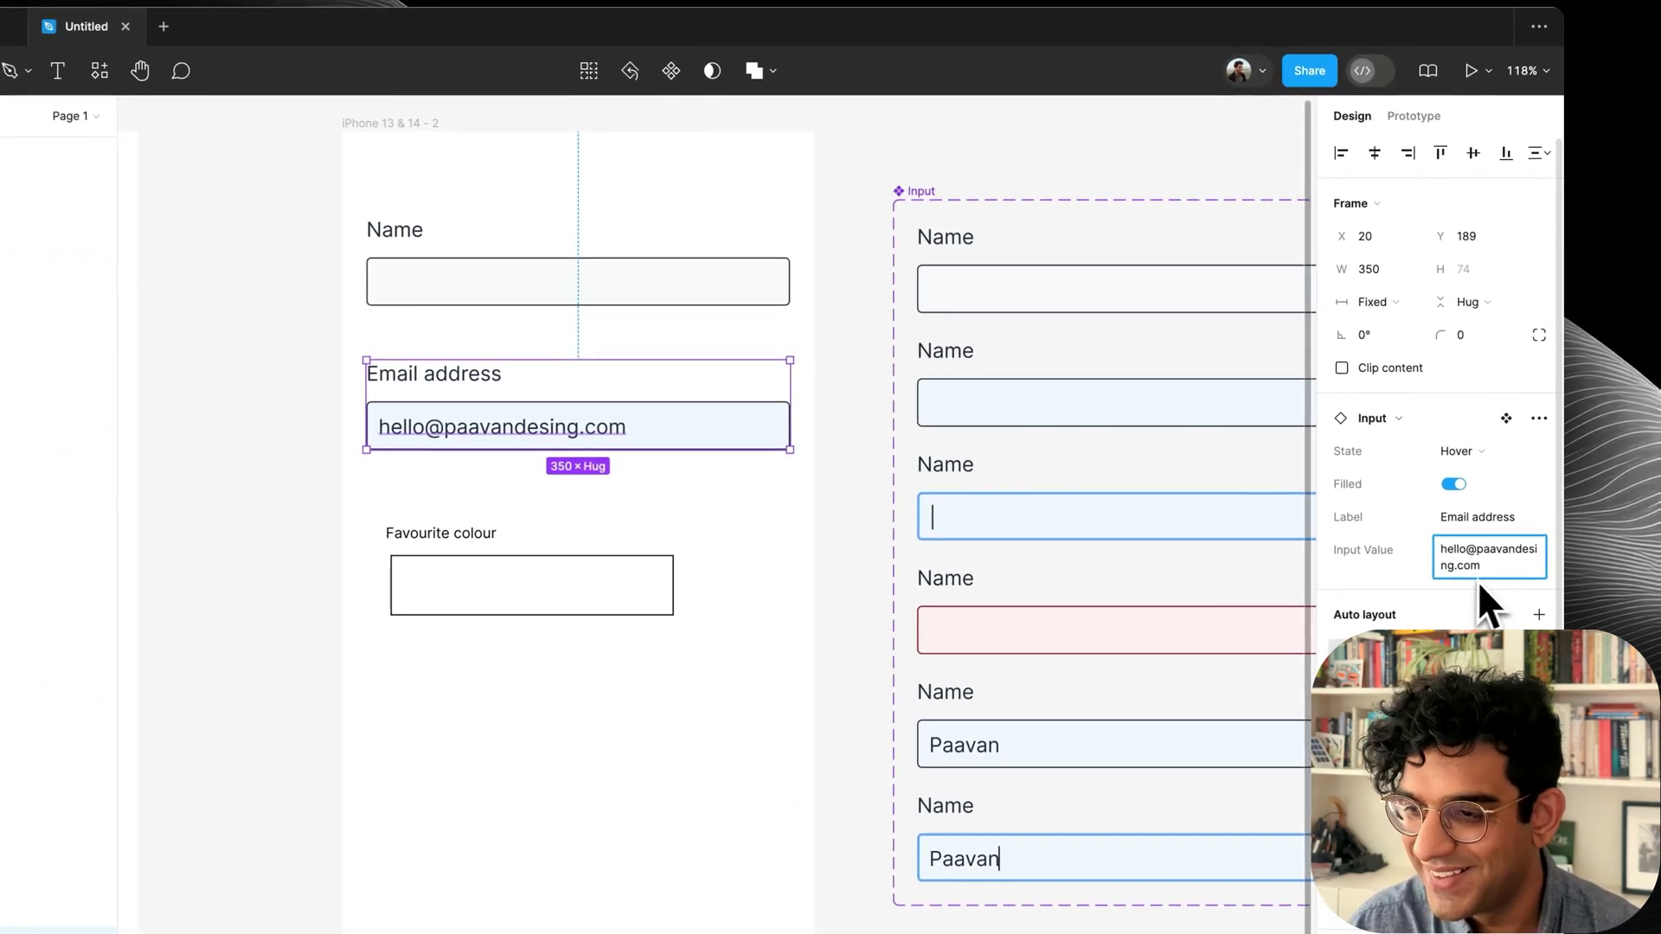
pyautogui.press('BackSpace')
pyautogui.press('Right')
pyautogui.write('n')
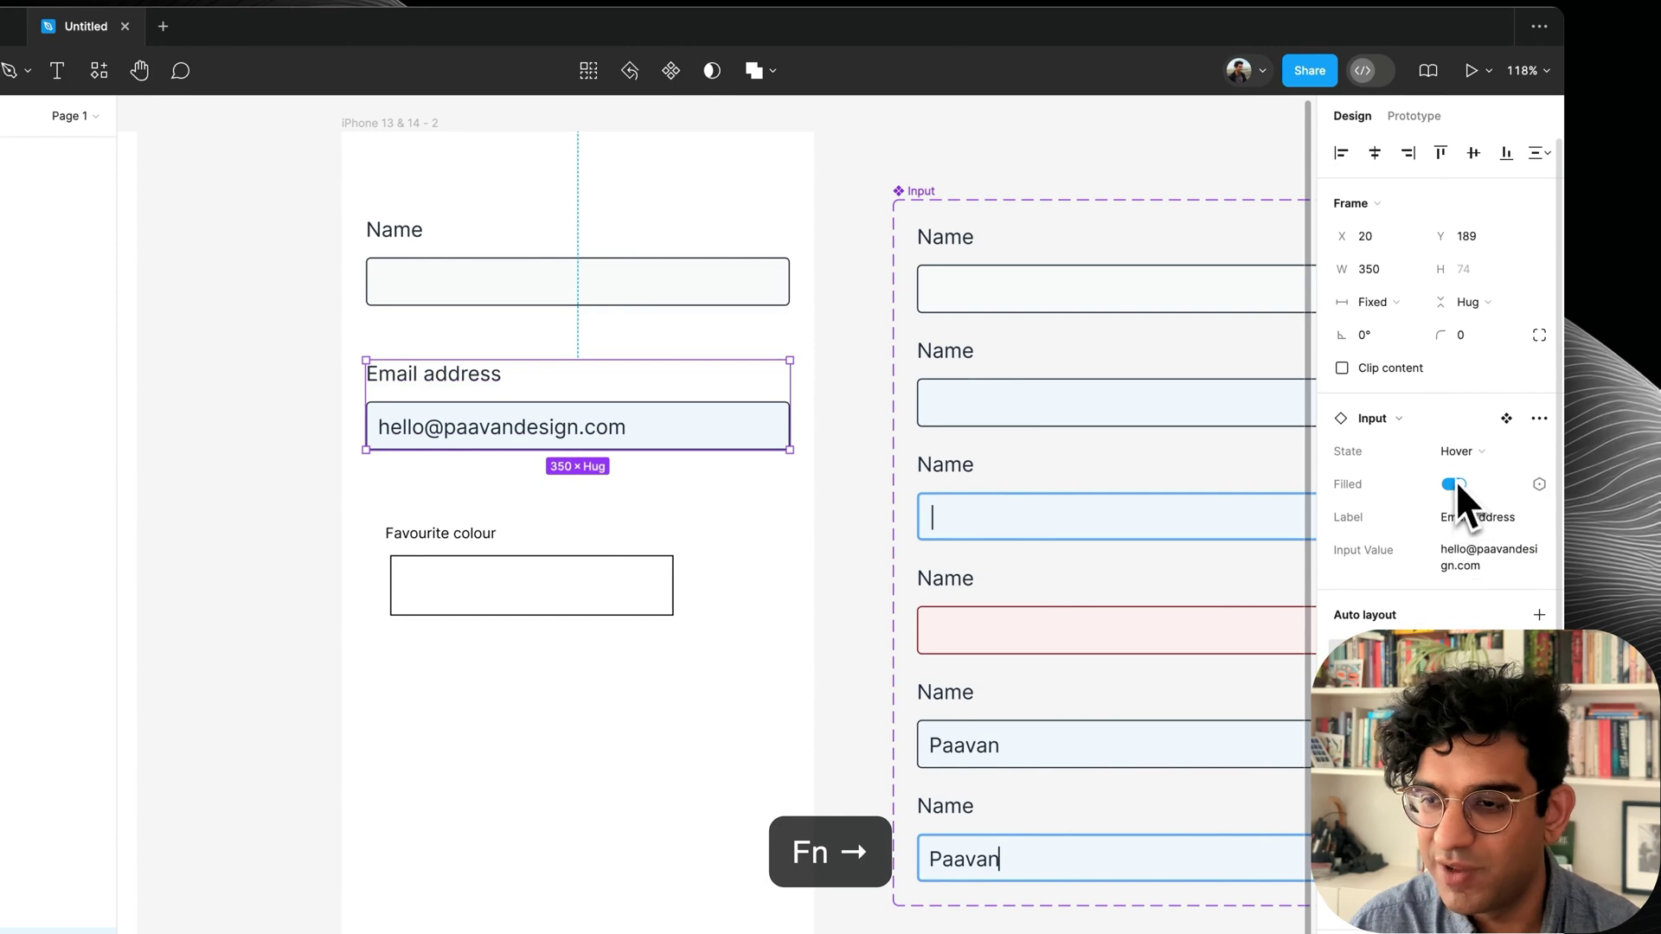
pyautogui.click(1453, 483)
pyautogui.press('super+z')
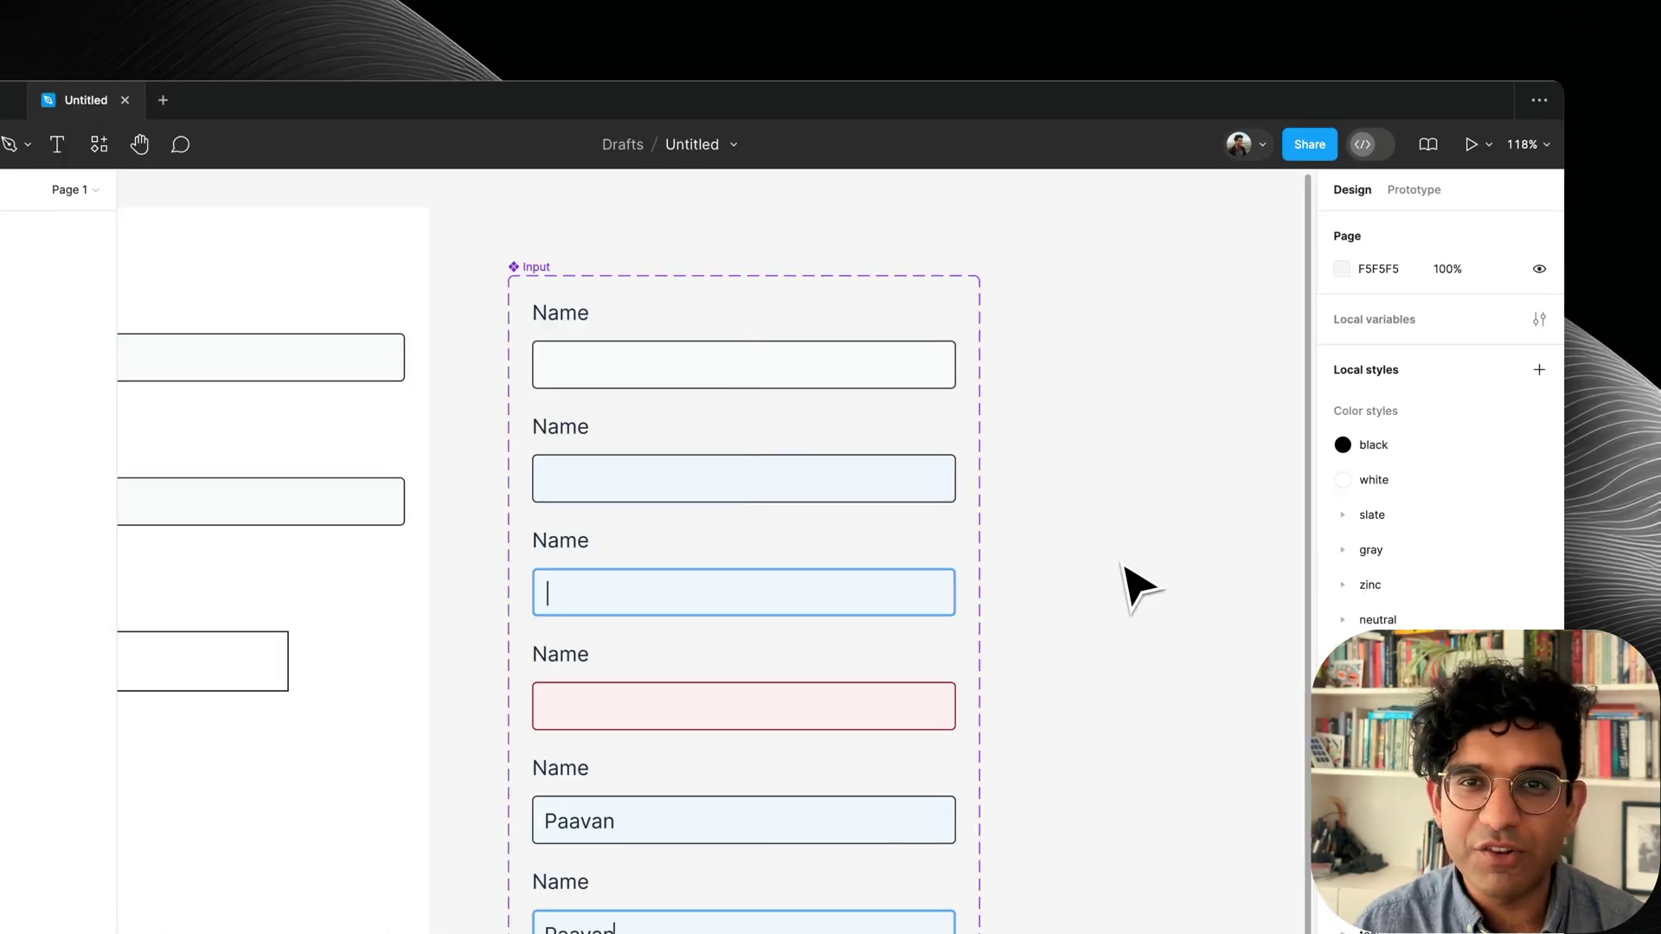
# Connect the Active, Filled=False variant to the Active, Filled=True variant with a prototype link.
pyautogui.click(800, 606)
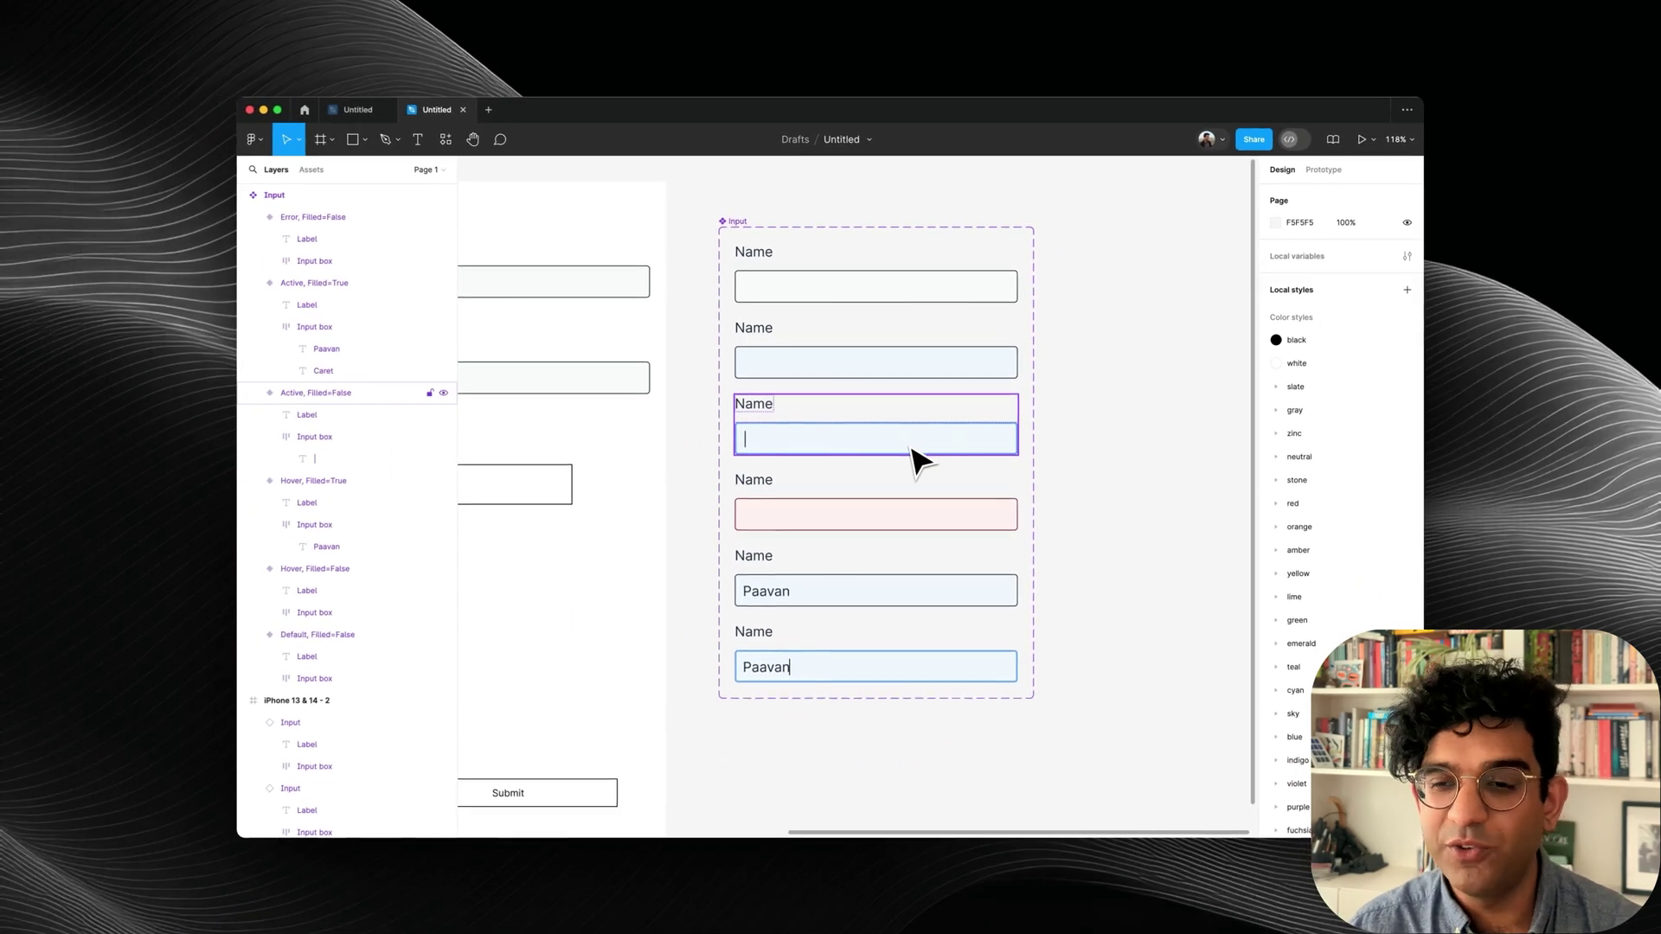
pyautogui.click(918, 458)
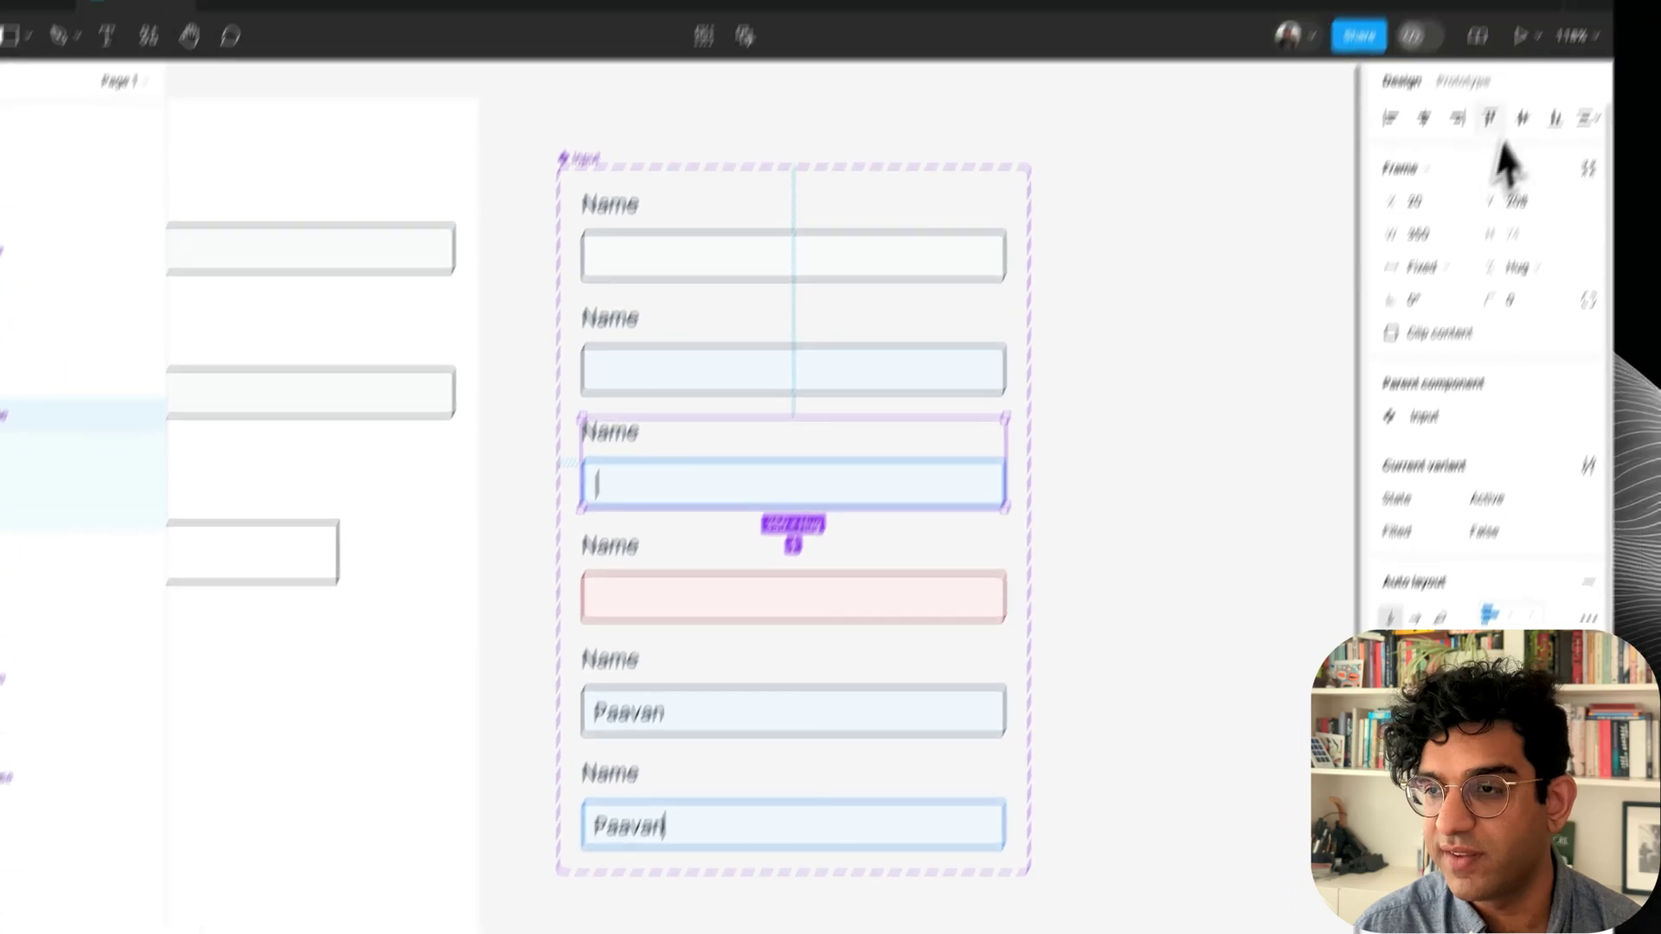
pyautogui.click(1462, 81)
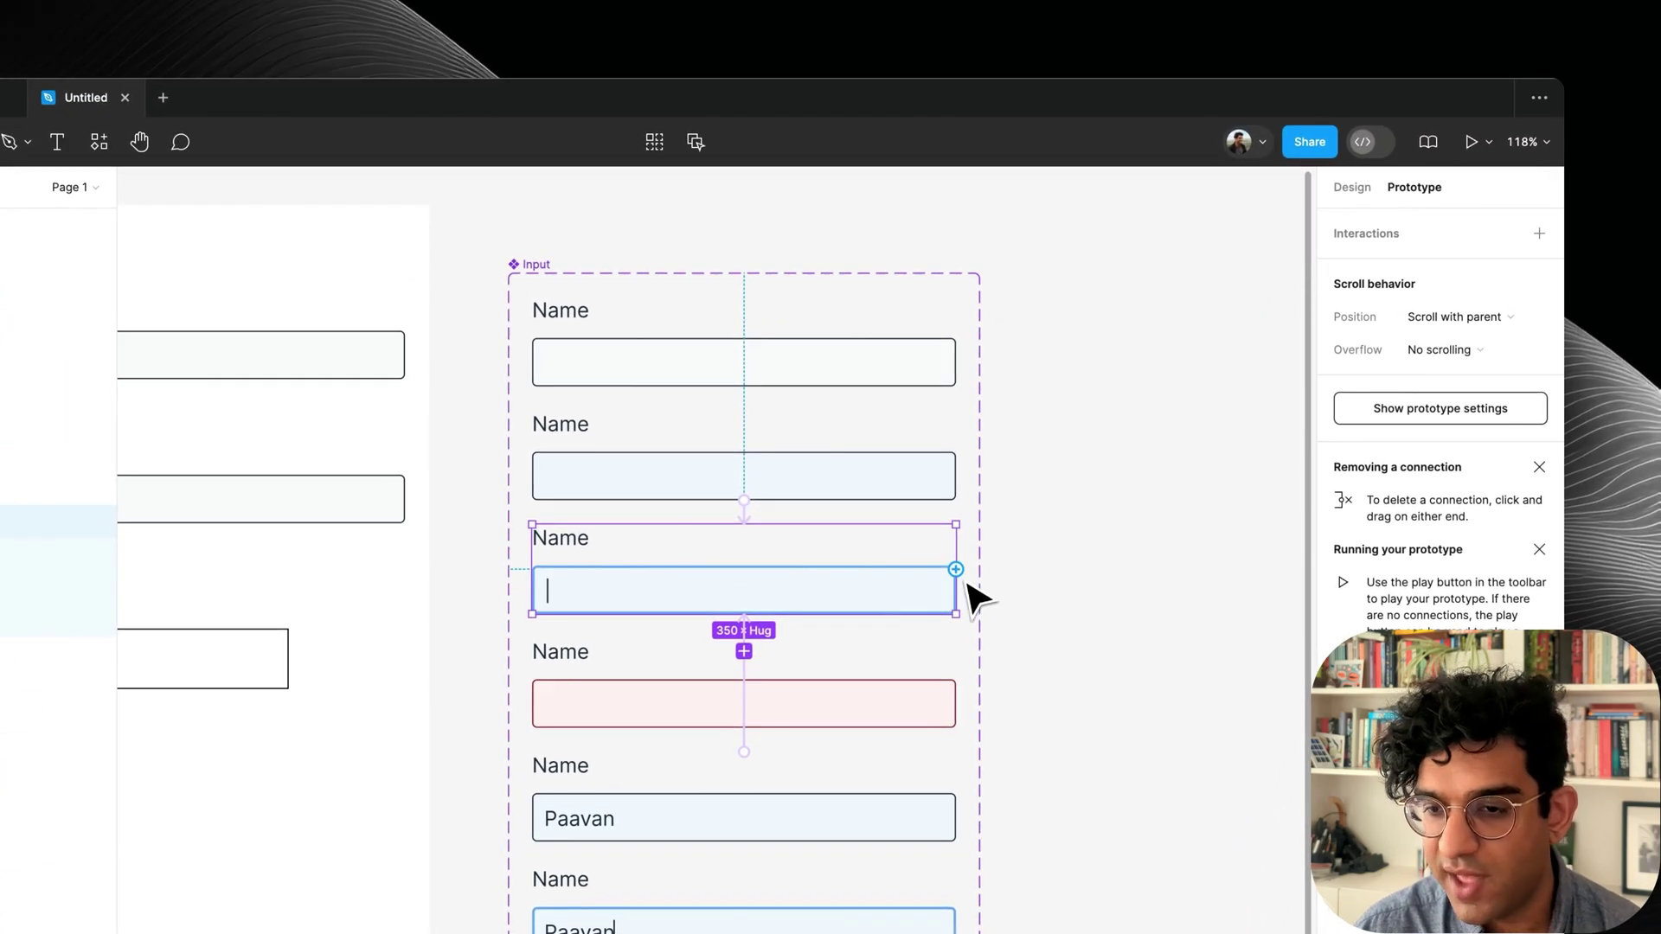
pyautogui.moveTo(955, 569); pyautogui.dragTo(836, 930)
pyautogui.click(521, 198)
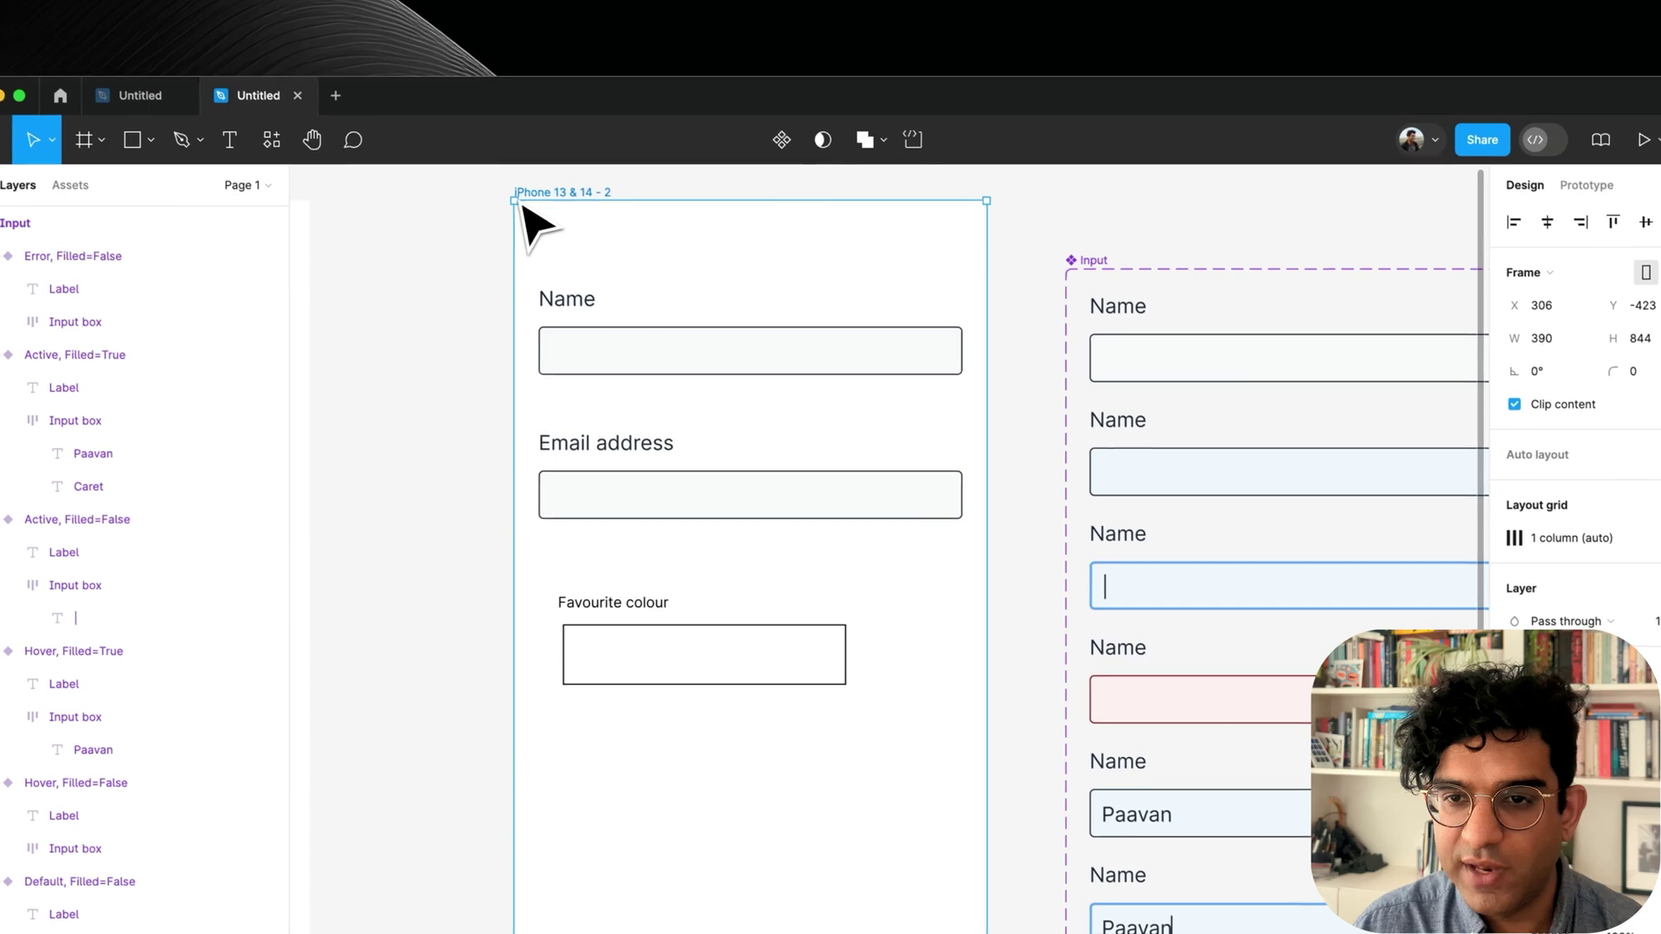
pyautogui.hotkey('shift', 'space')
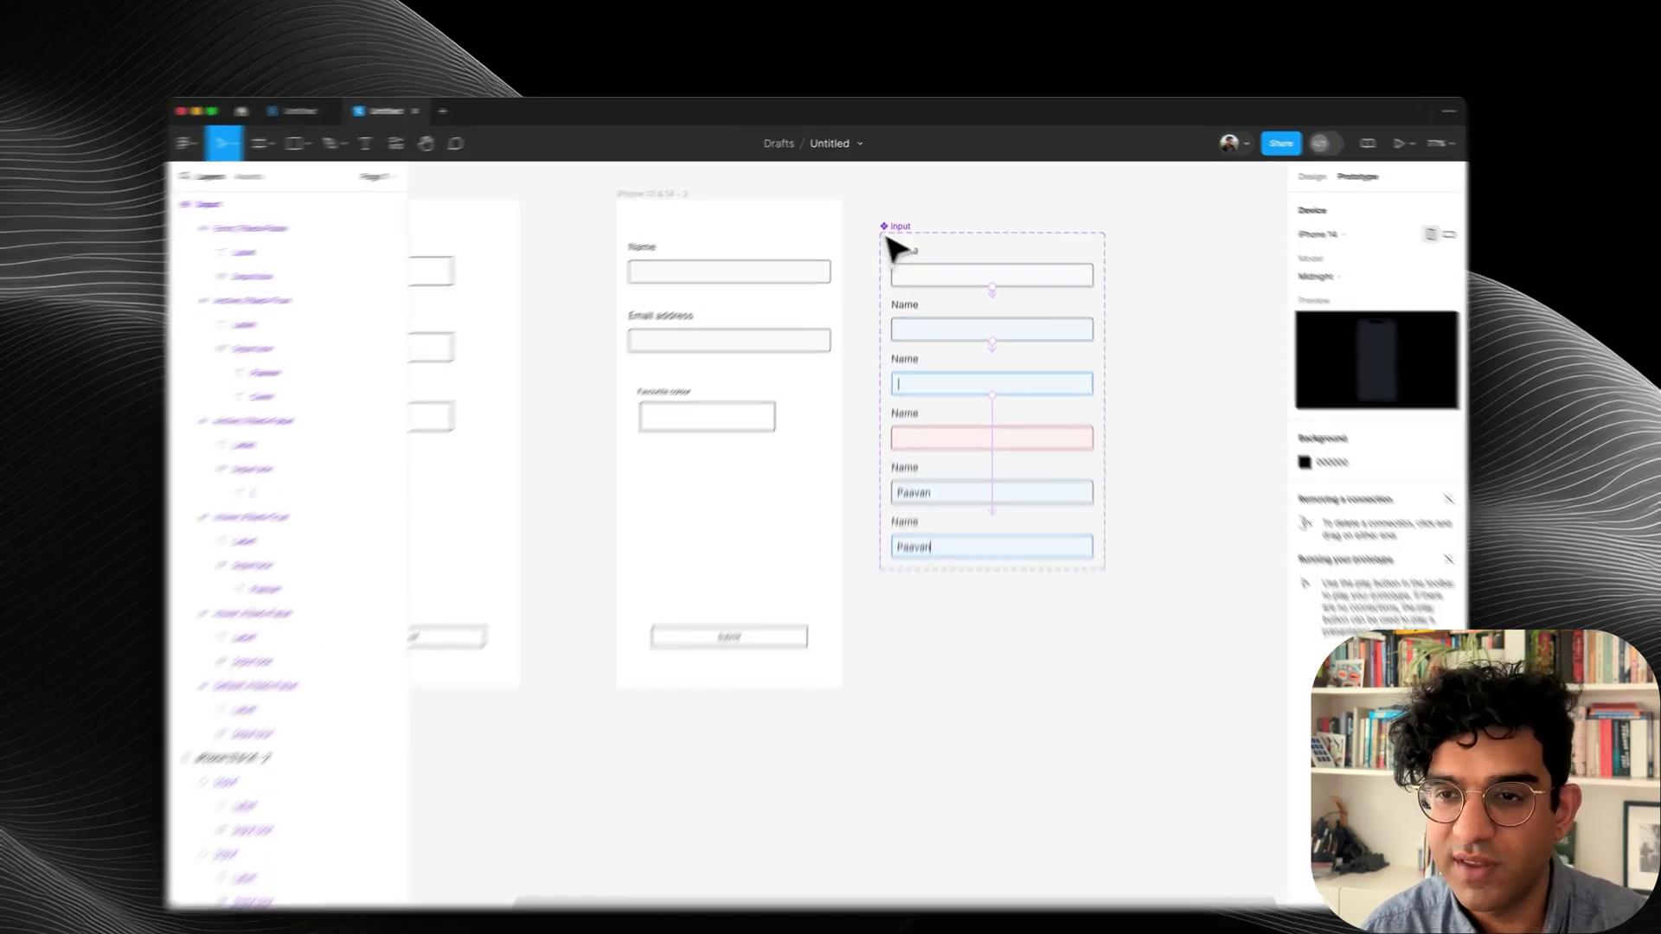
# Duplicate the Input / Text component set to its right as the Input / Dropdown copy.
pyautogui.click(900, 215)
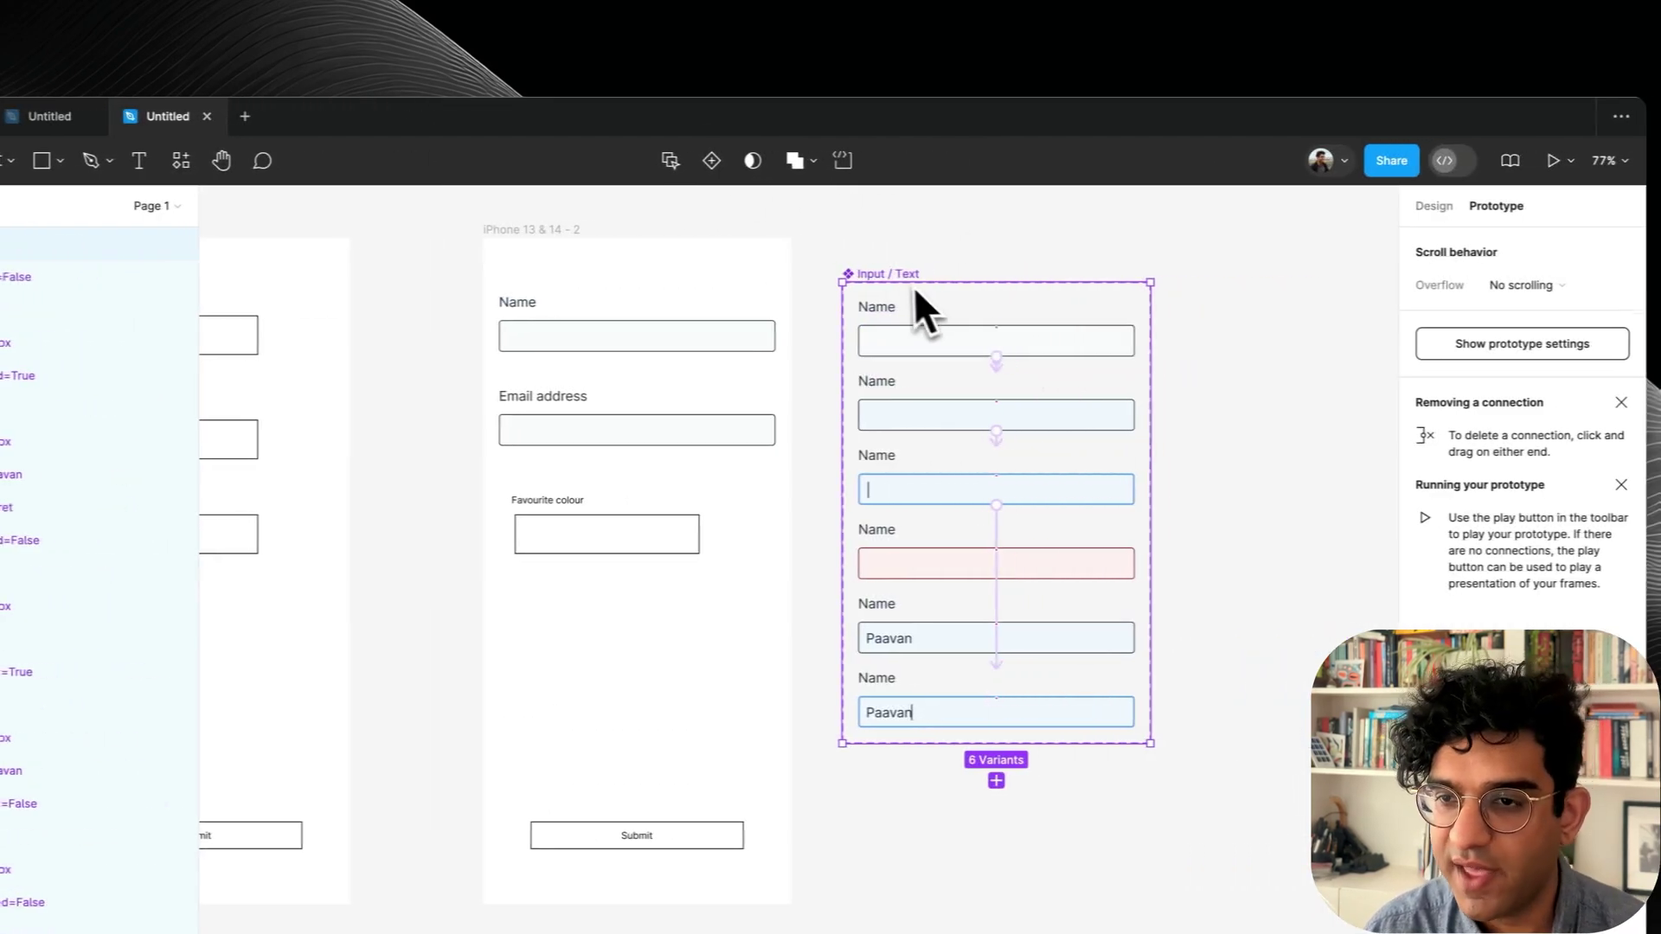
pyautogui.moveTo(1074, 294); pyautogui.dragTo(1443, 280)
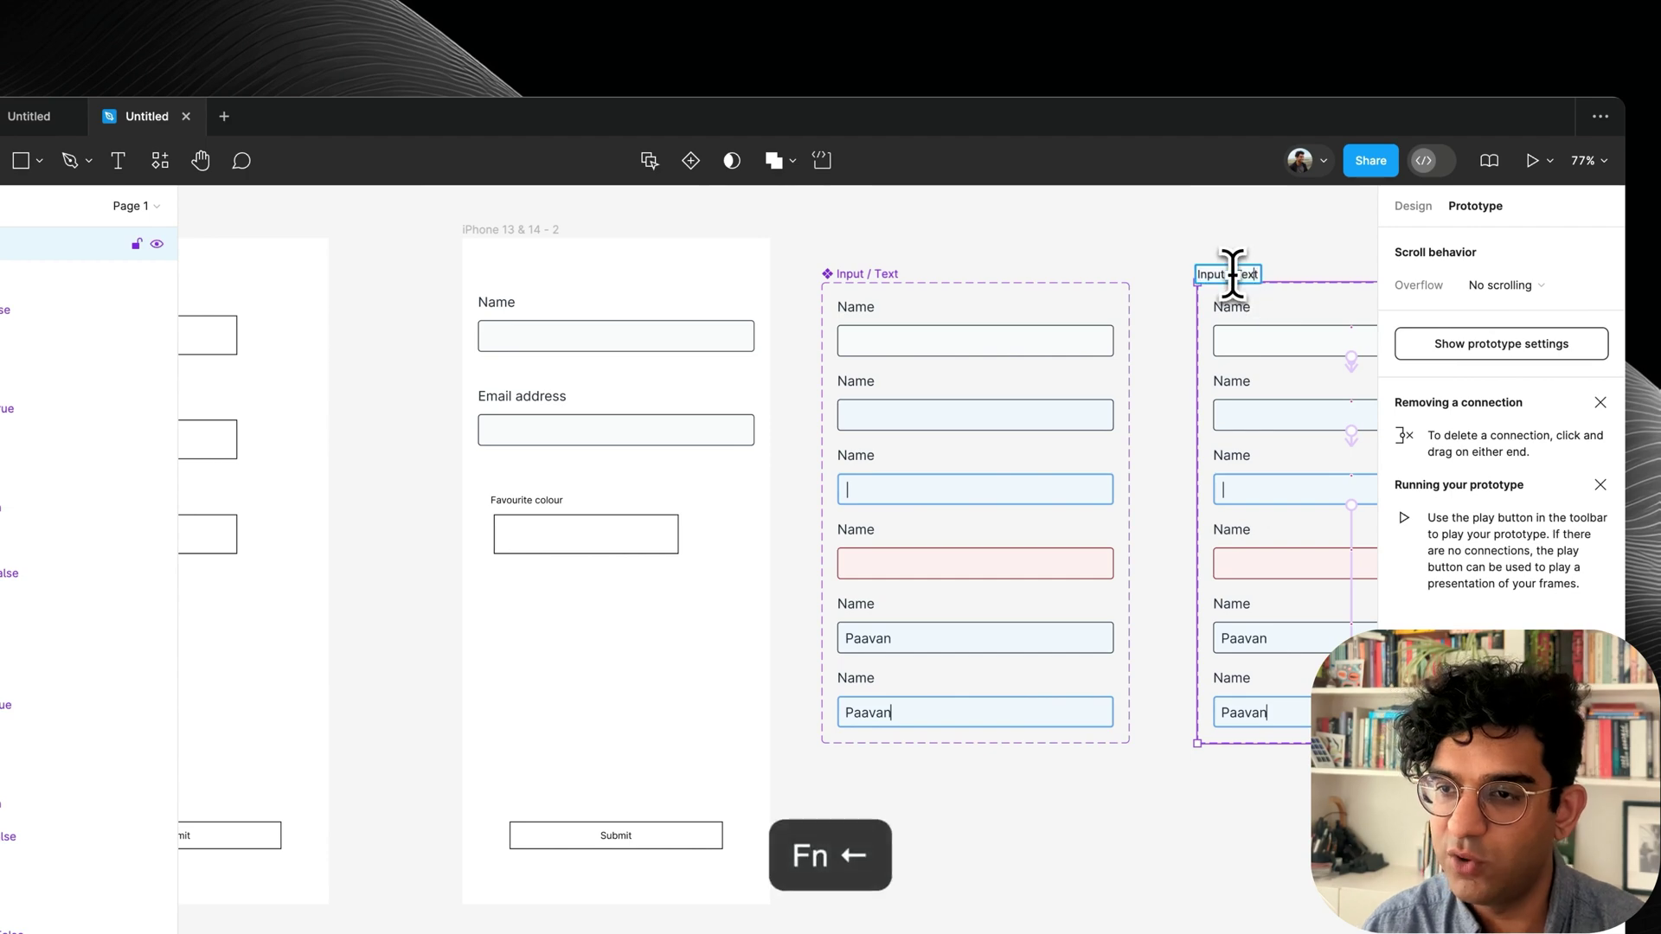
pyautogui.hotkey('shift', 'alt', 'Home')
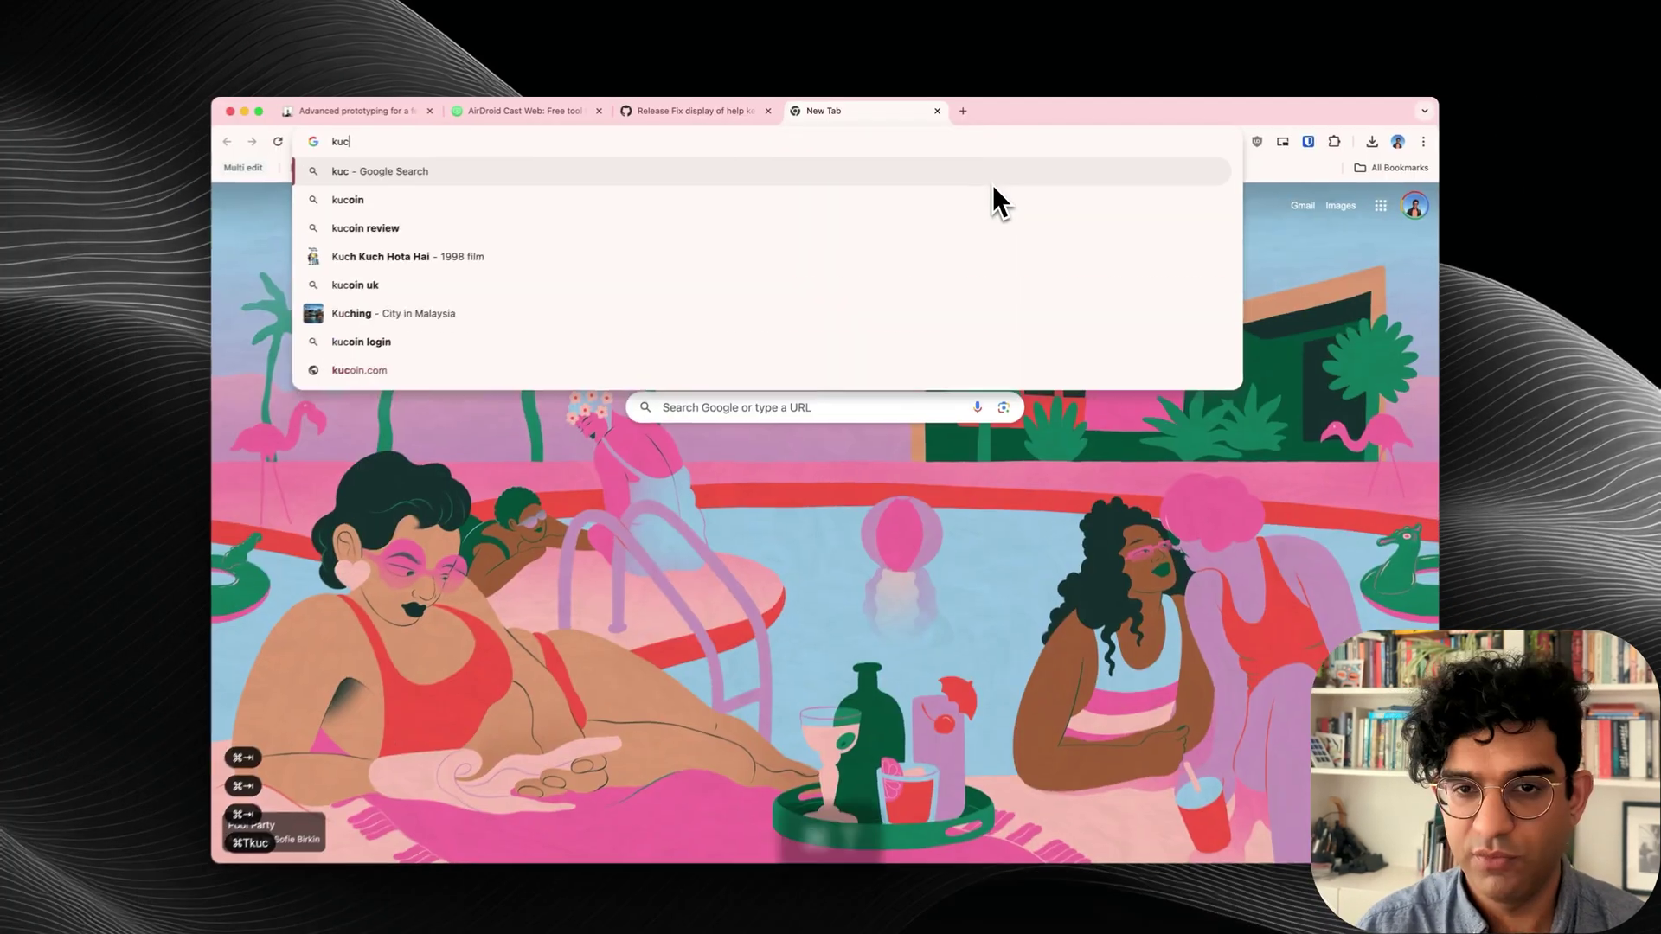
pyautogui.press('super+a')
# Load lucide.dev in Chrome and bring up its icon search box.
pyautogui.write('k')
pyautogui.press('super+a')
pyautogui.write('lucide')
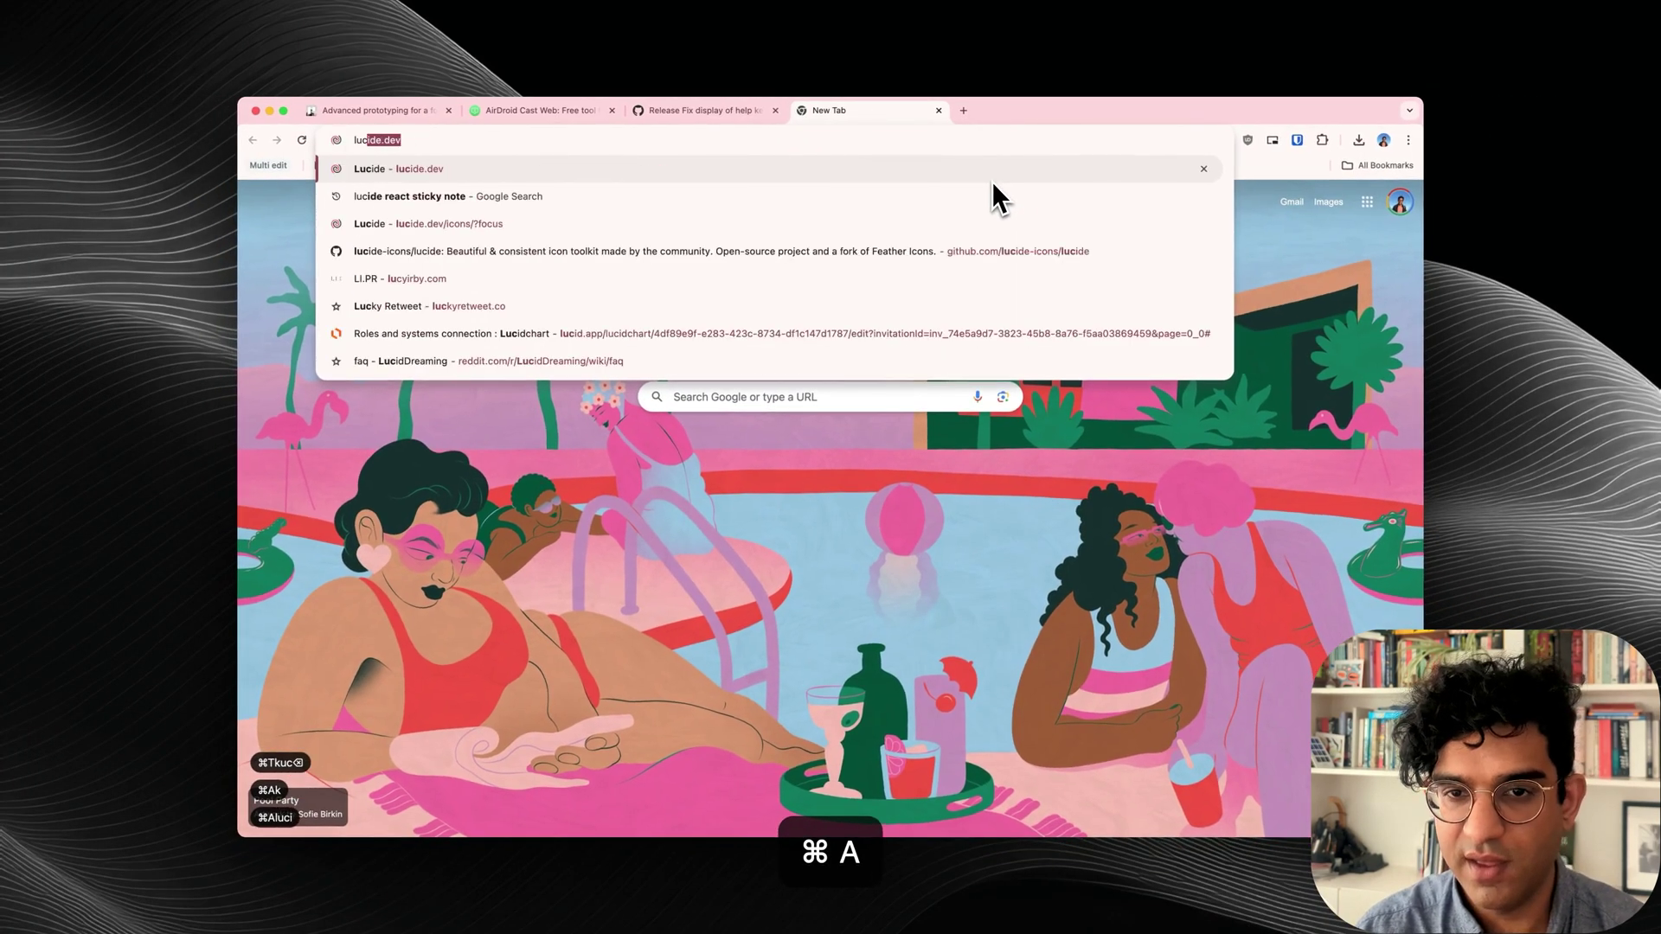
pyautogui.press('BackSpace')
pyautogui.press('BackSpace')
pyautogui.write('.dev')
pyautogui.press('Return')
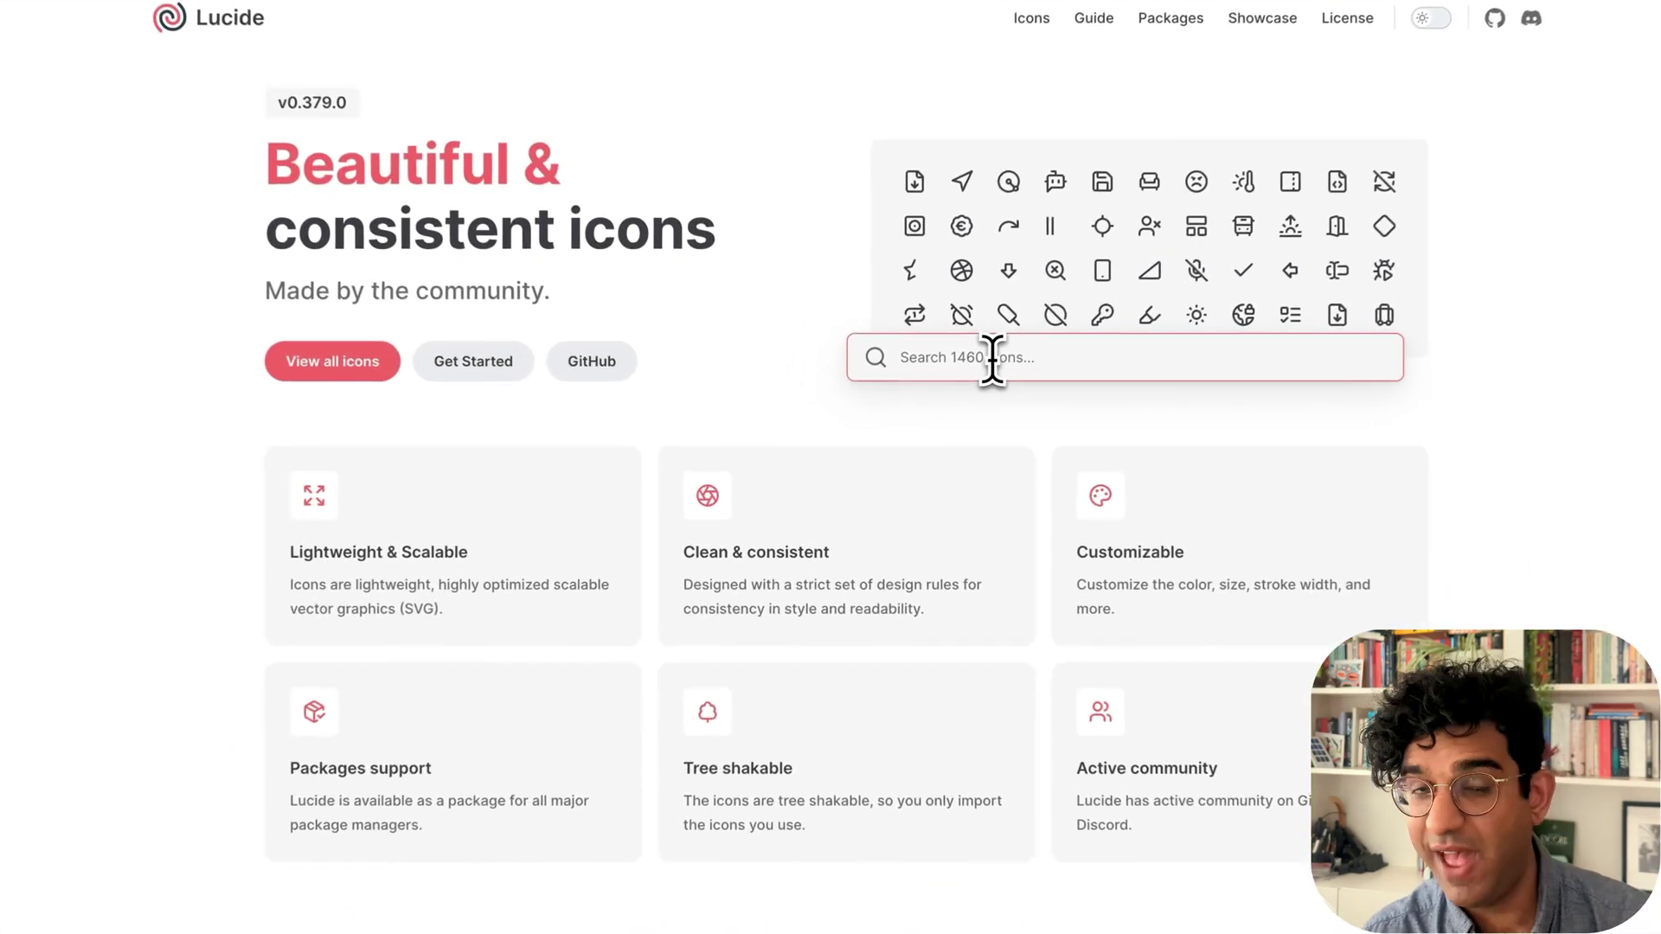
pyautogui.click(992, 357)
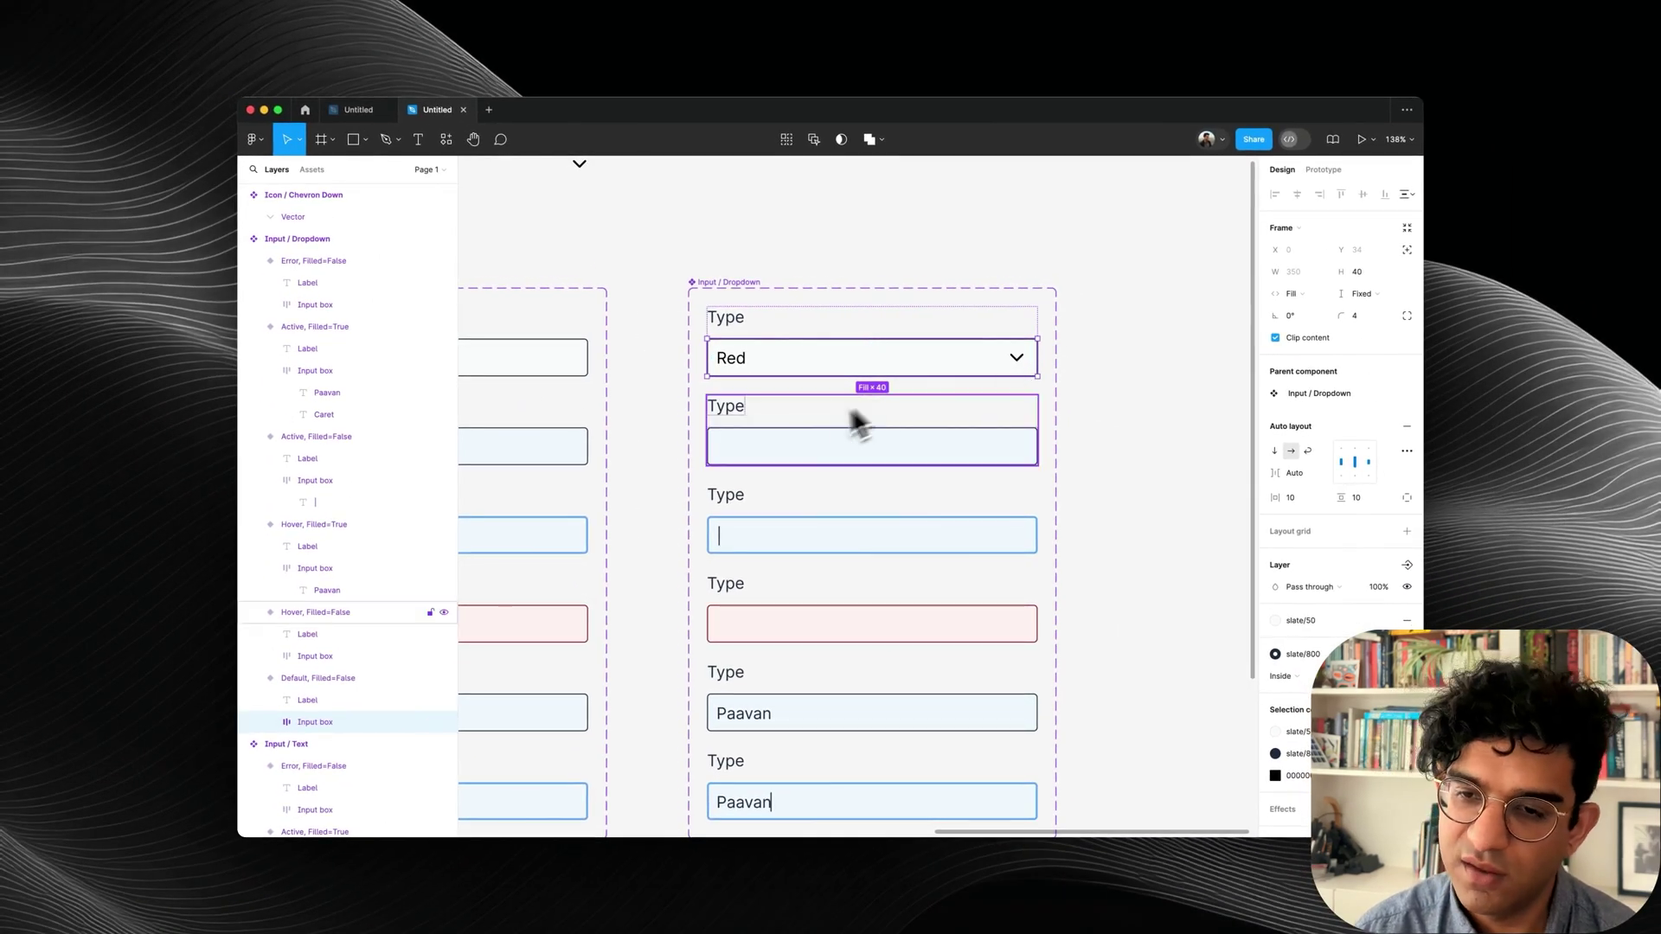
# Replace the second variant's input box with a copy of the Red dropdown box.
pyautogui.click(822, 443)
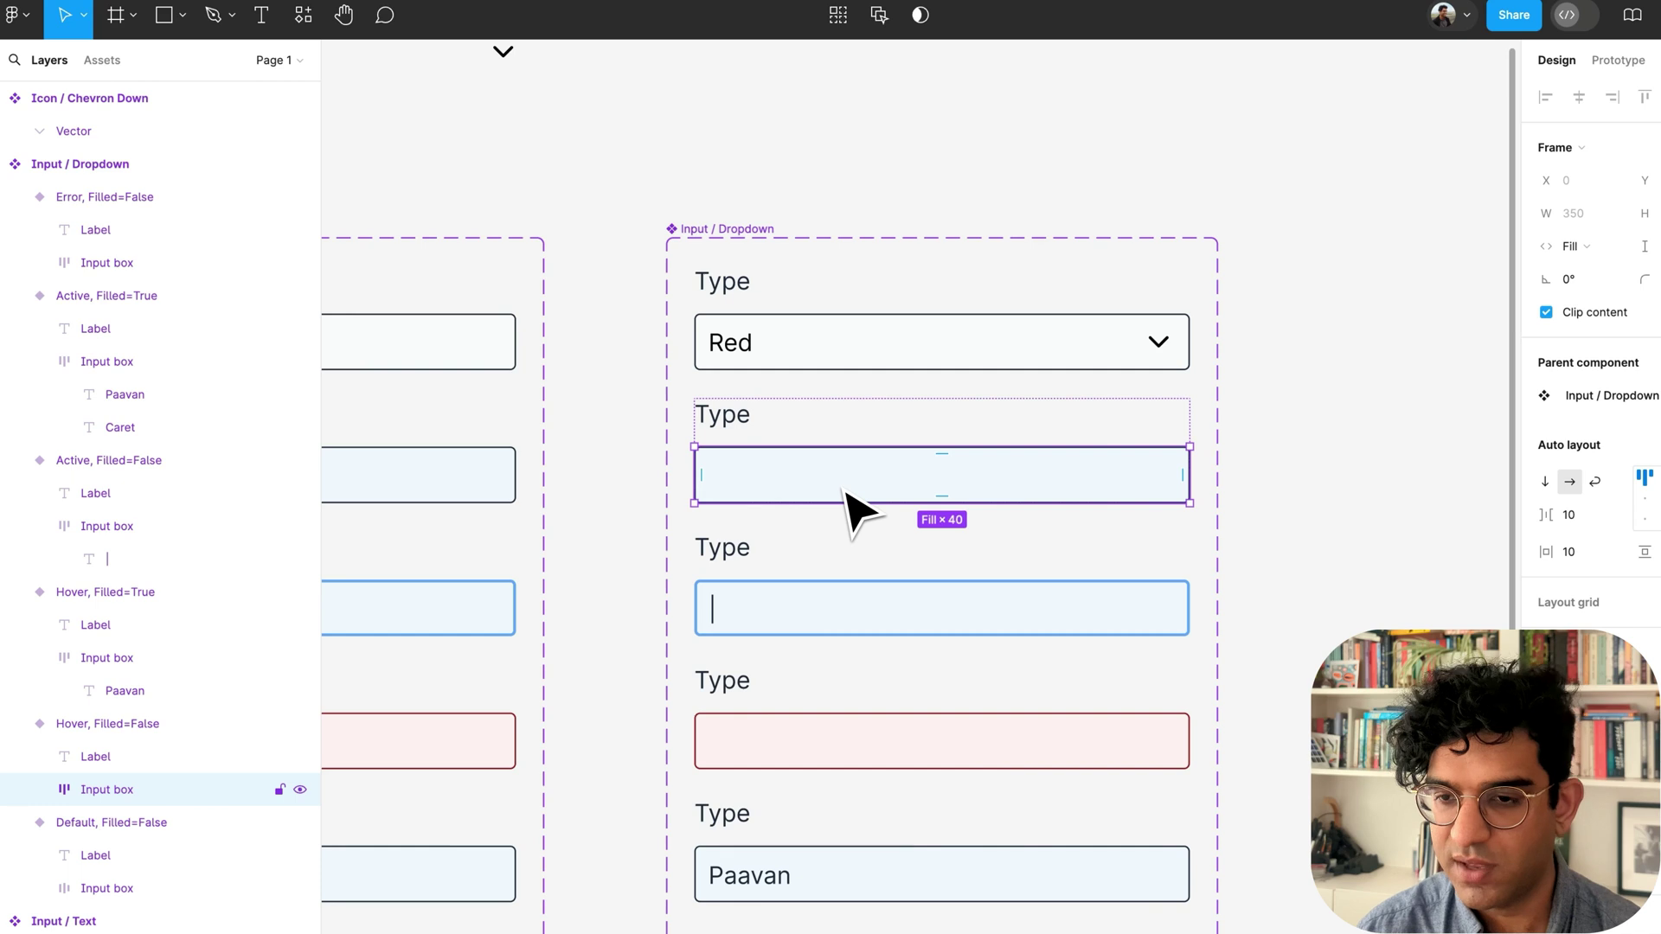
pyautogui.click(811, 339)
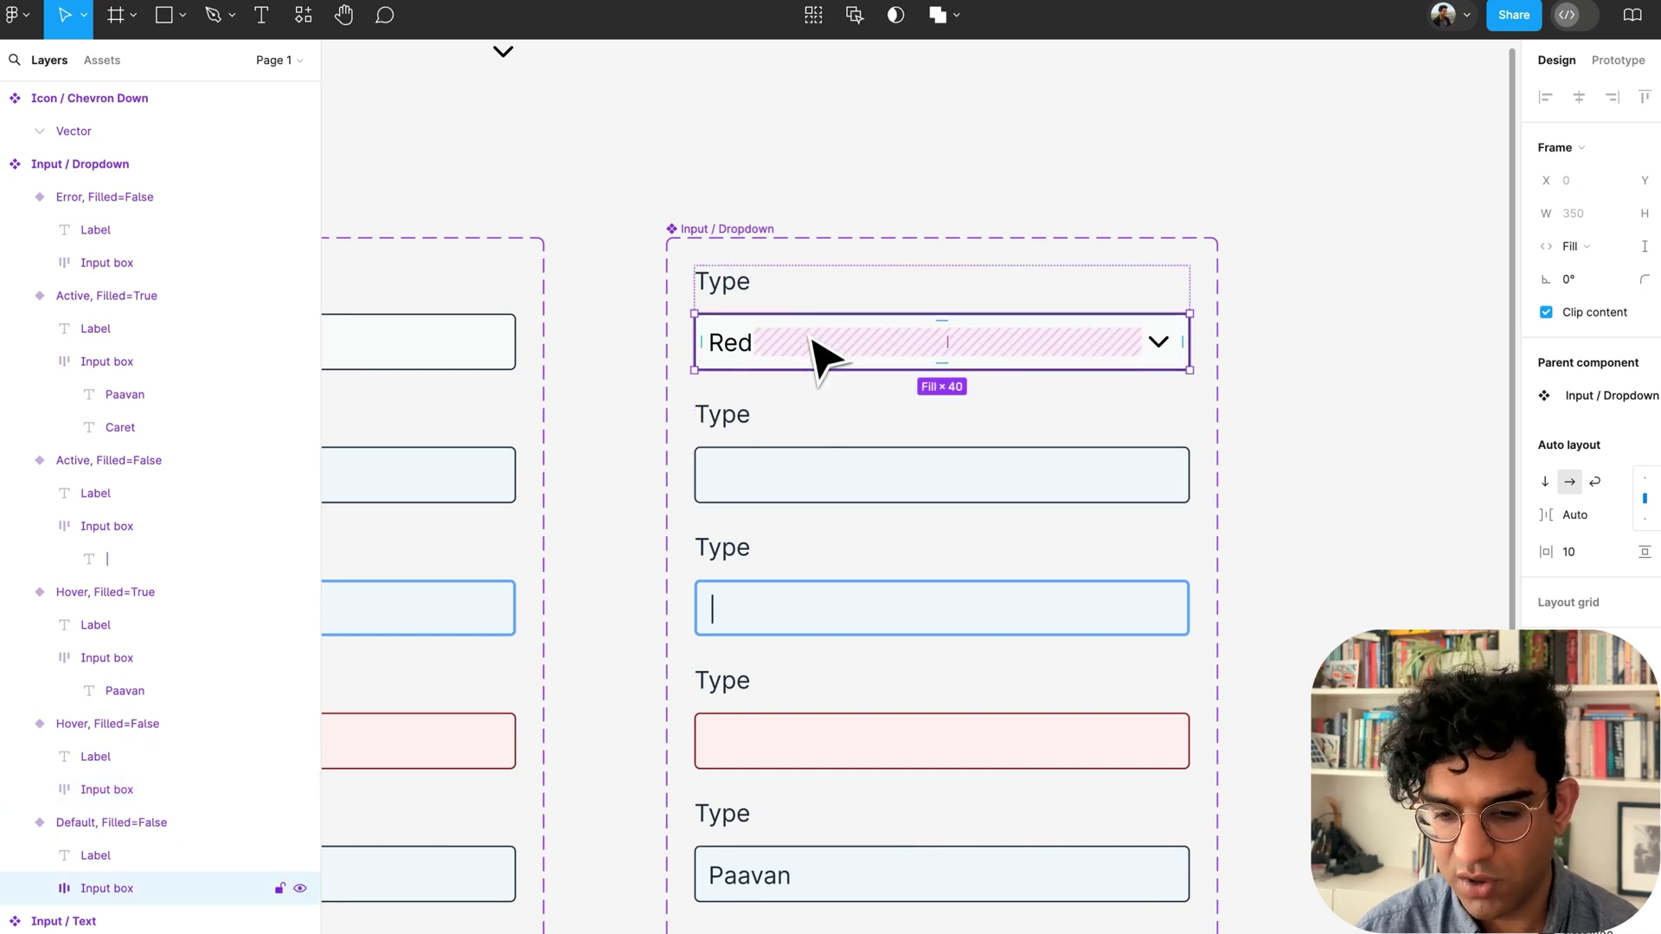
pyautogui.press('super+c')
pyautogui.click(822, 484)
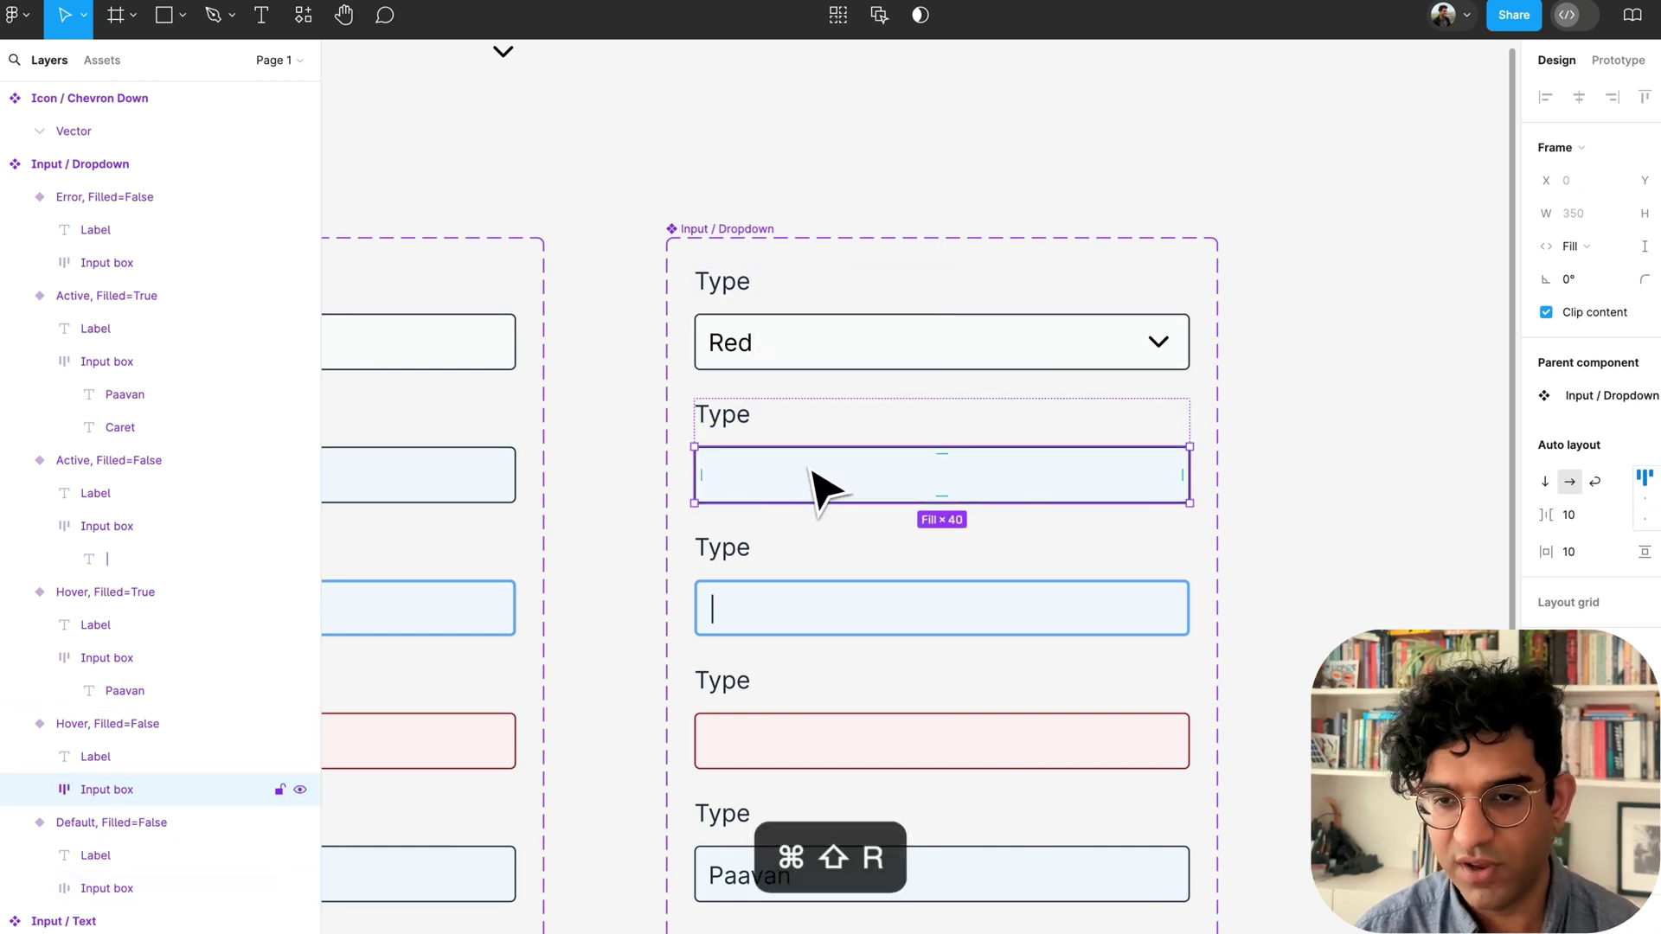
pyautogui.press('super+shift+r')
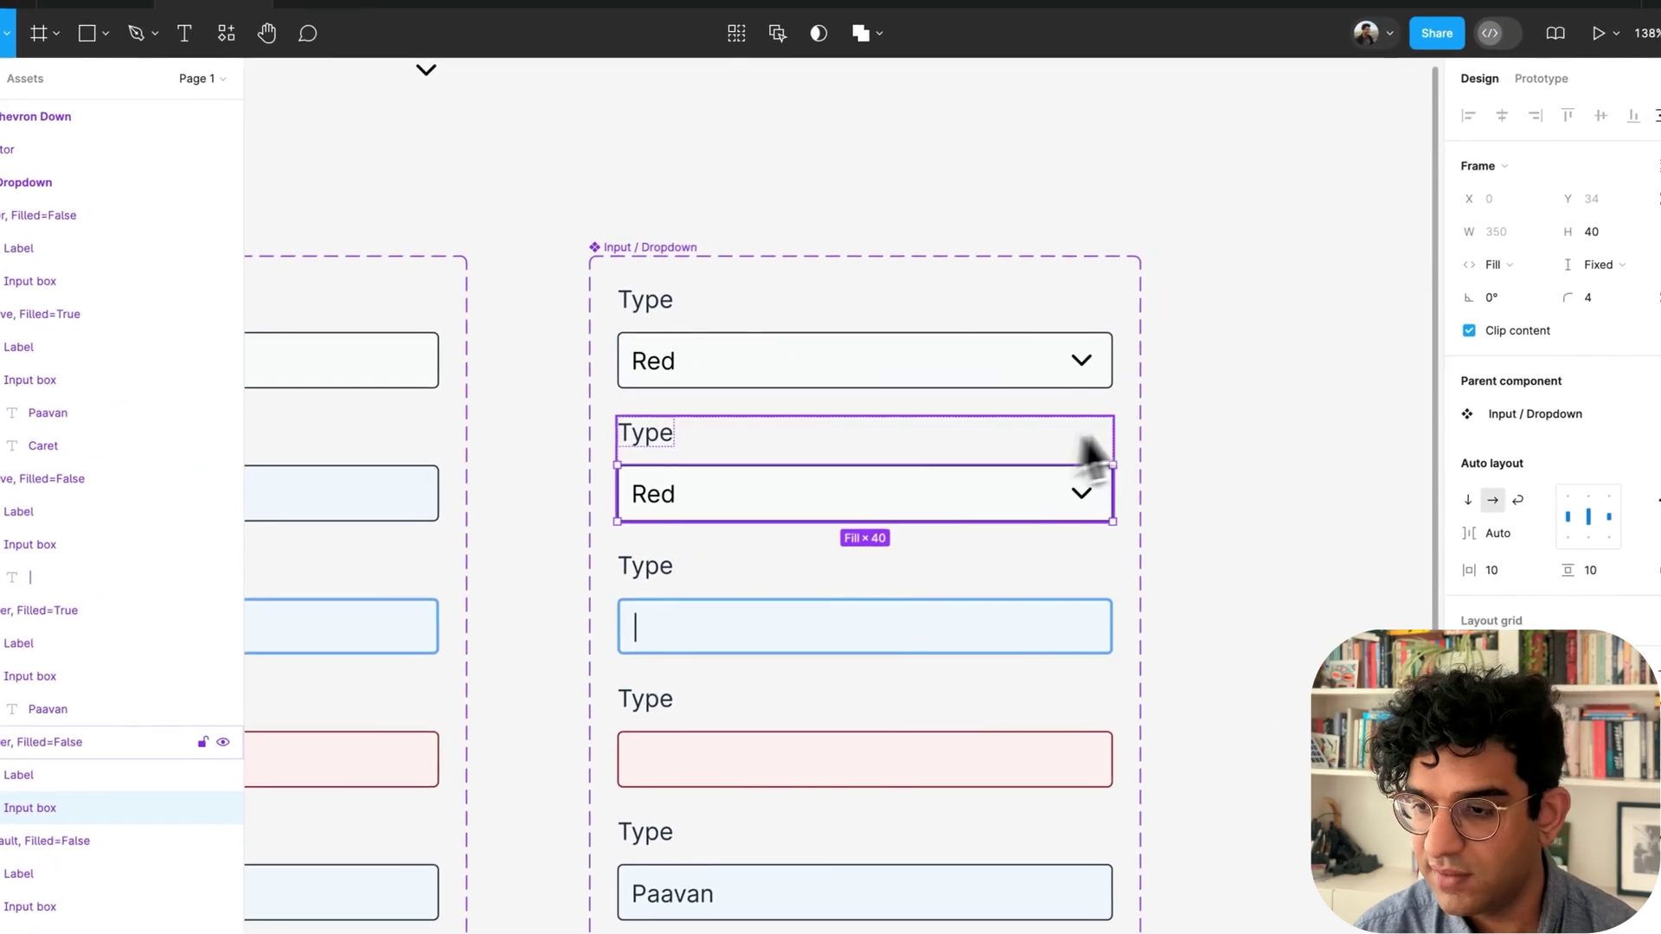
# Give the Red dropdown box a blue/50 fill.
pyautogui.hscroll(-5, 1094, 454)
pyautogui.click(622, 460)
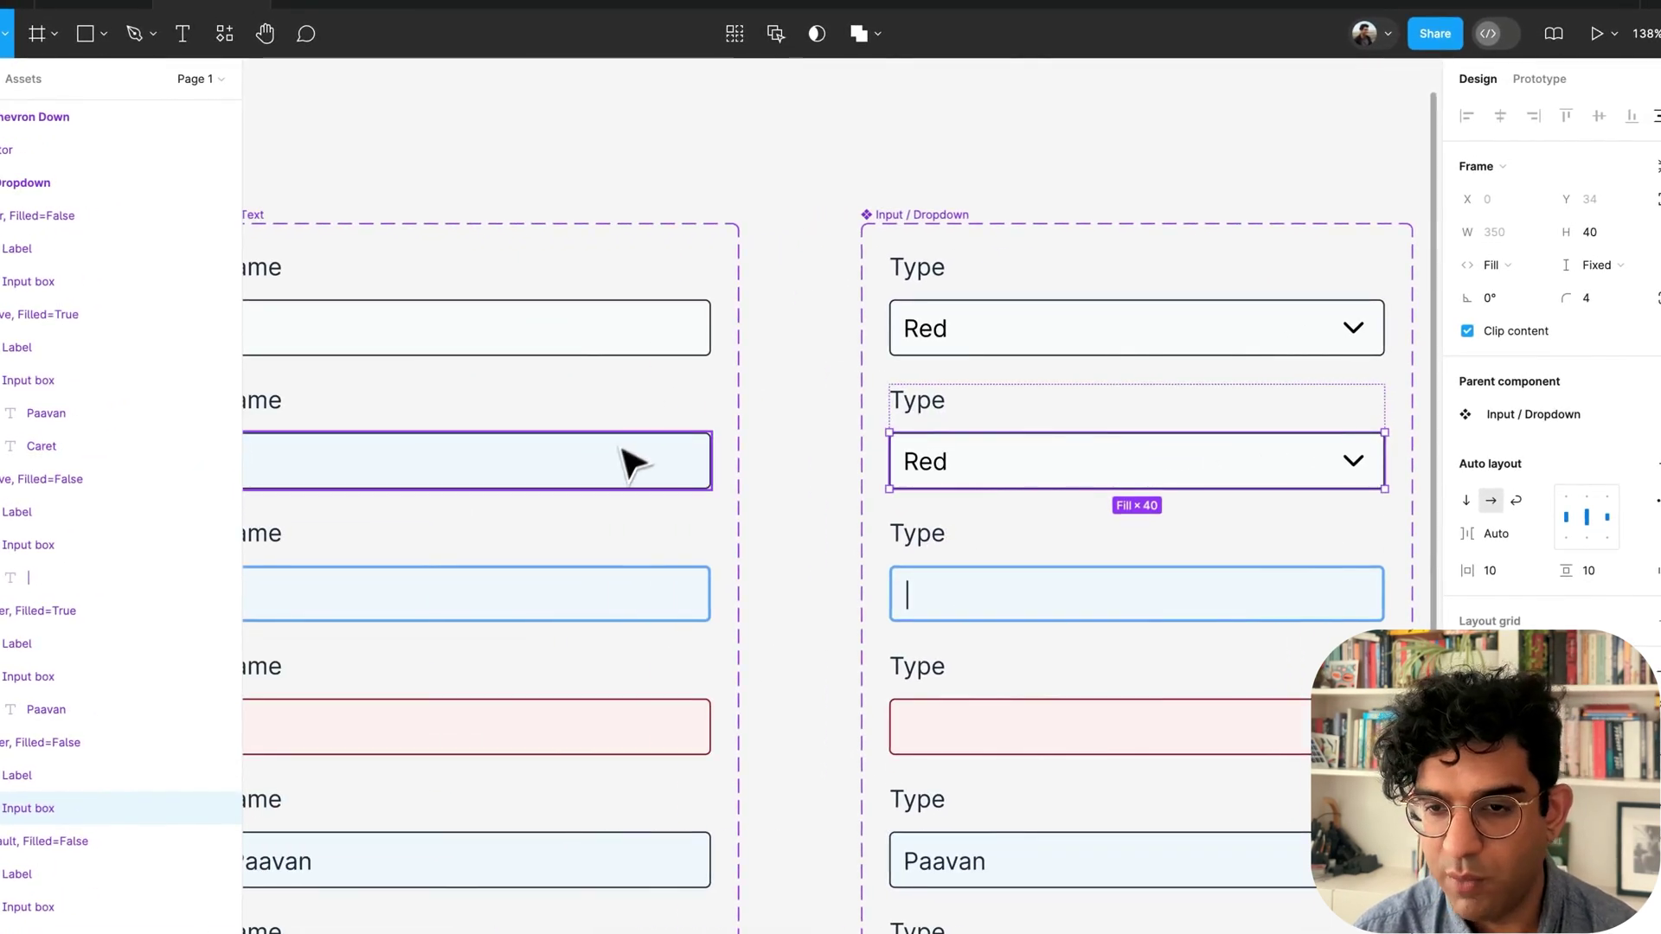
pyautogui.click(1141, 450)
pyautogui.click(1544, 754)
pyautogui.write('blu')
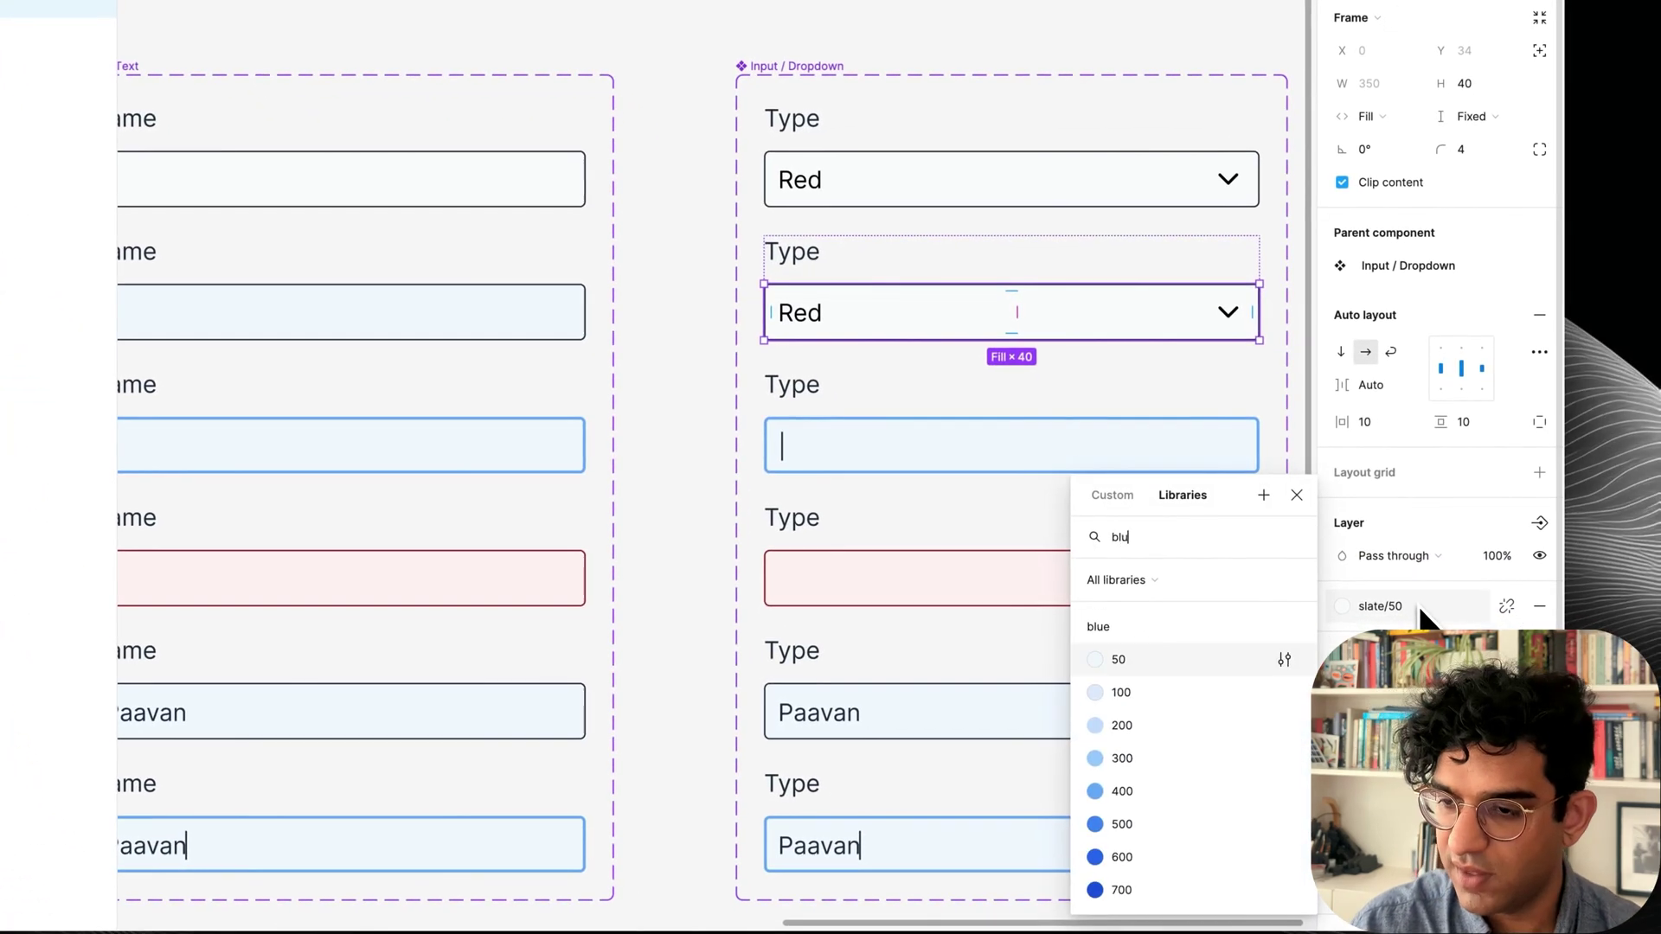
pyautogui.write('e')
pyautogui.press('Return')
pyautogui.press('Escape')
# Delete the Error and Hover variants and remove the Filled property from Input / Dropdown.
pyautogui.hscroll(3, 963, 578)
pyautogui.scroll(-2, 962, 577)
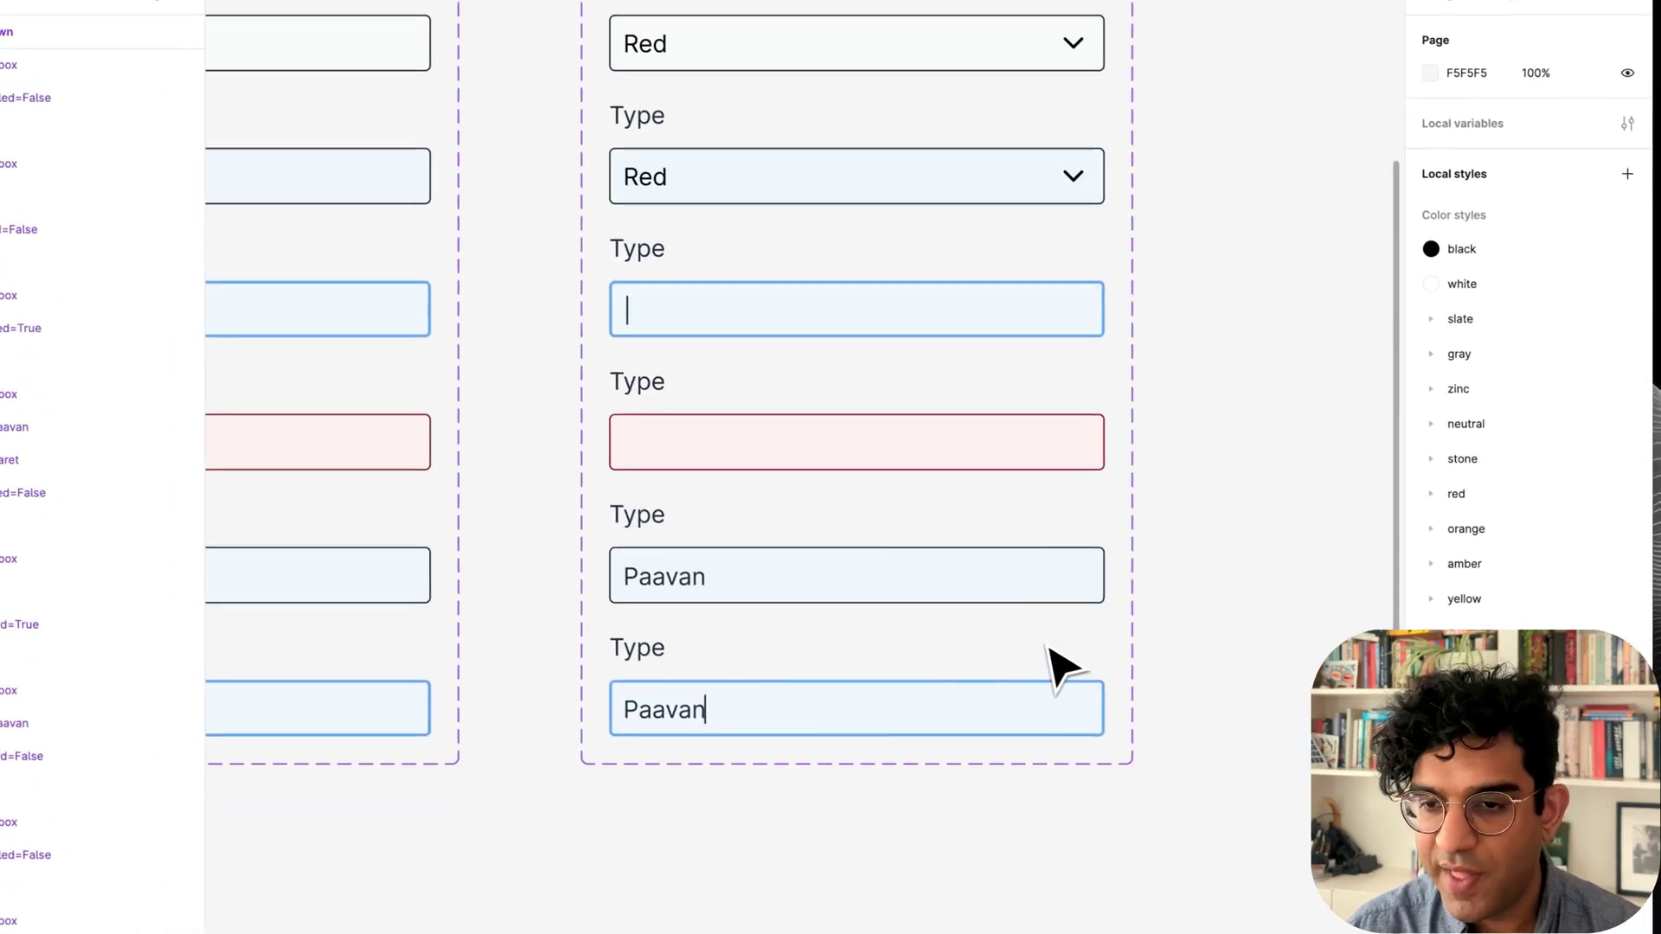
pyautogui.click(797, 448)
pyautogui.keyDown('shift'); pyautogui.click(799, 573); pyautogui.keyUp('shift')
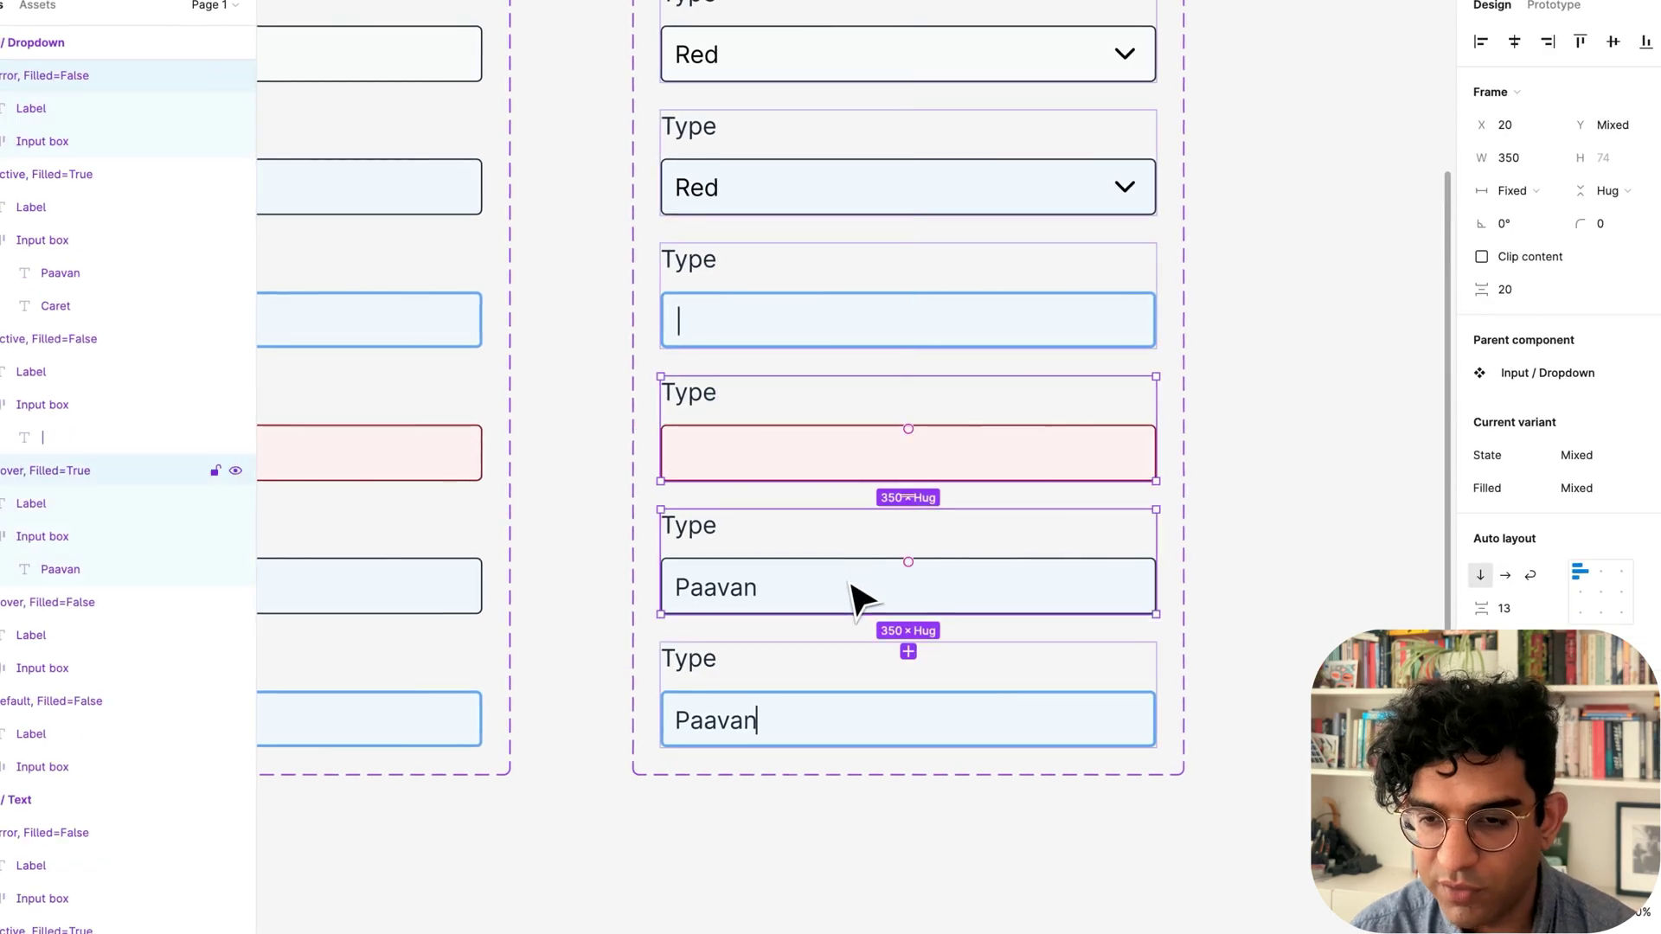
pyautogui.press('BackSpace')
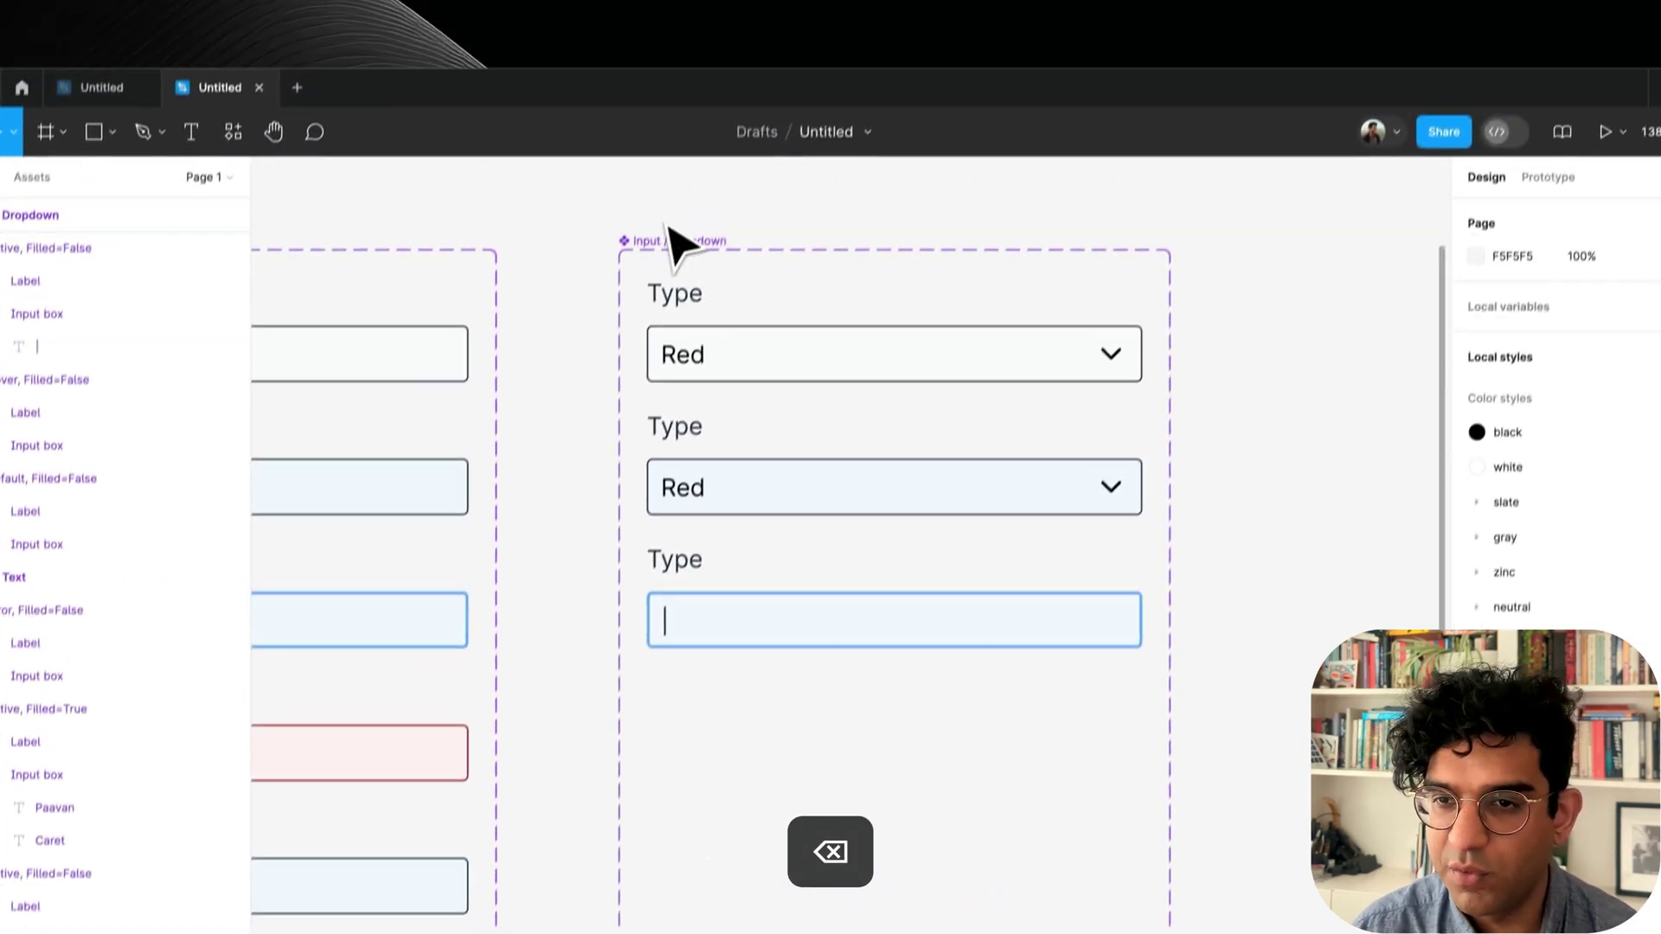
pyautogui.click(679, 245)
pyautogui.click(1544, 451)
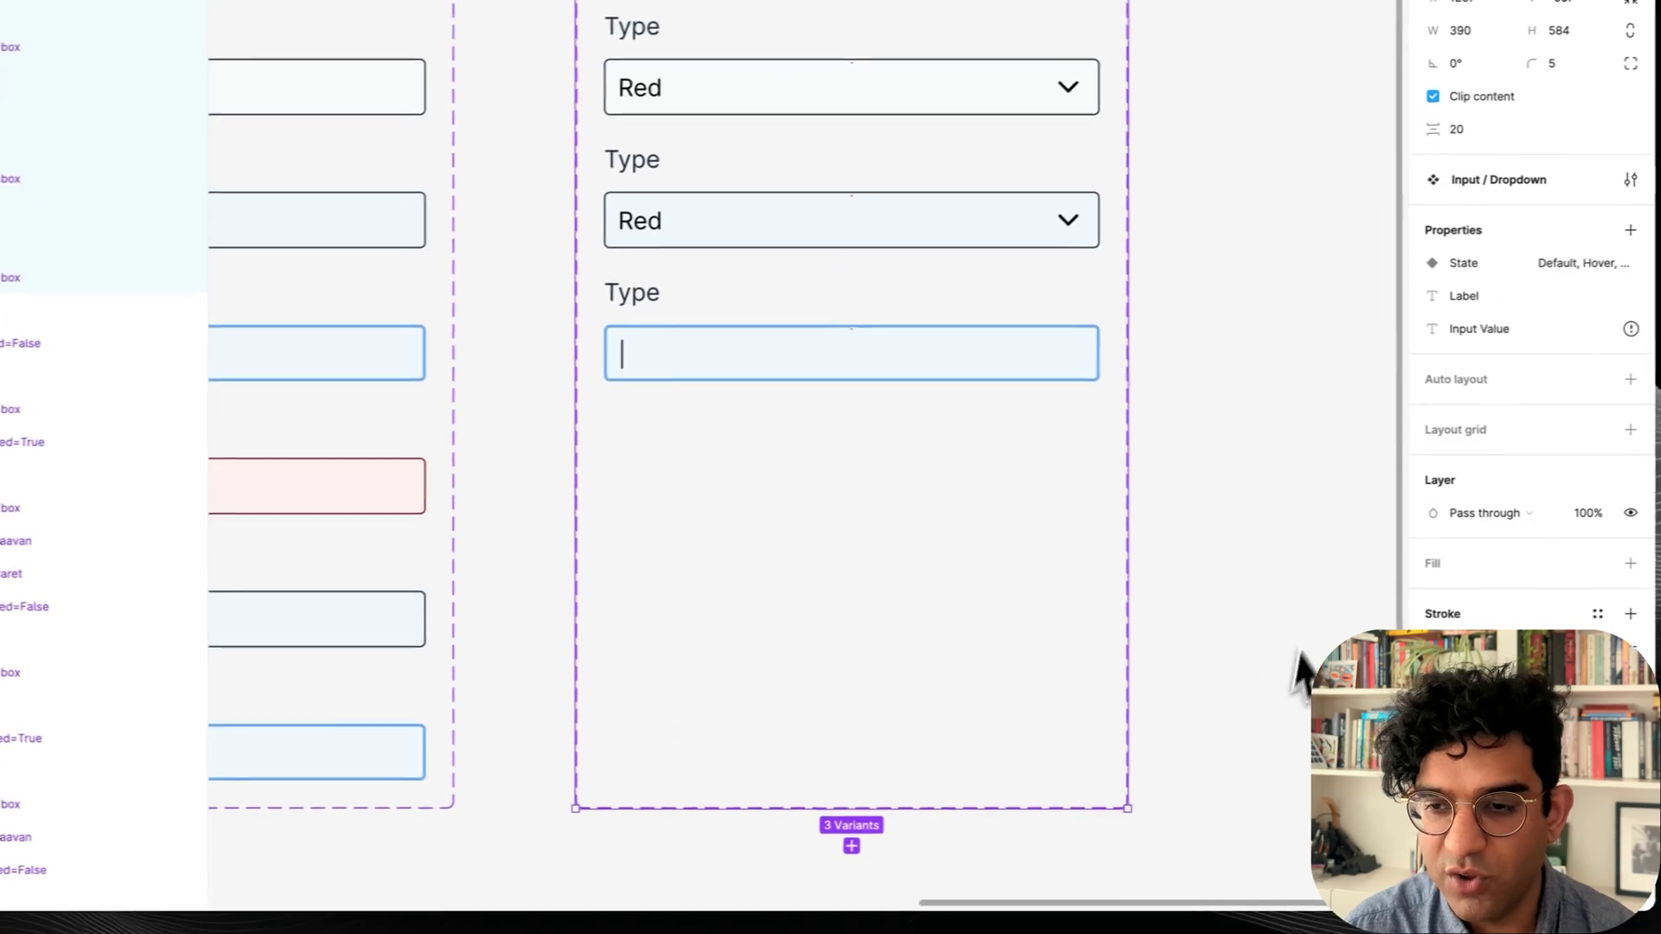
pyautogui.doubleClick(657, 355)
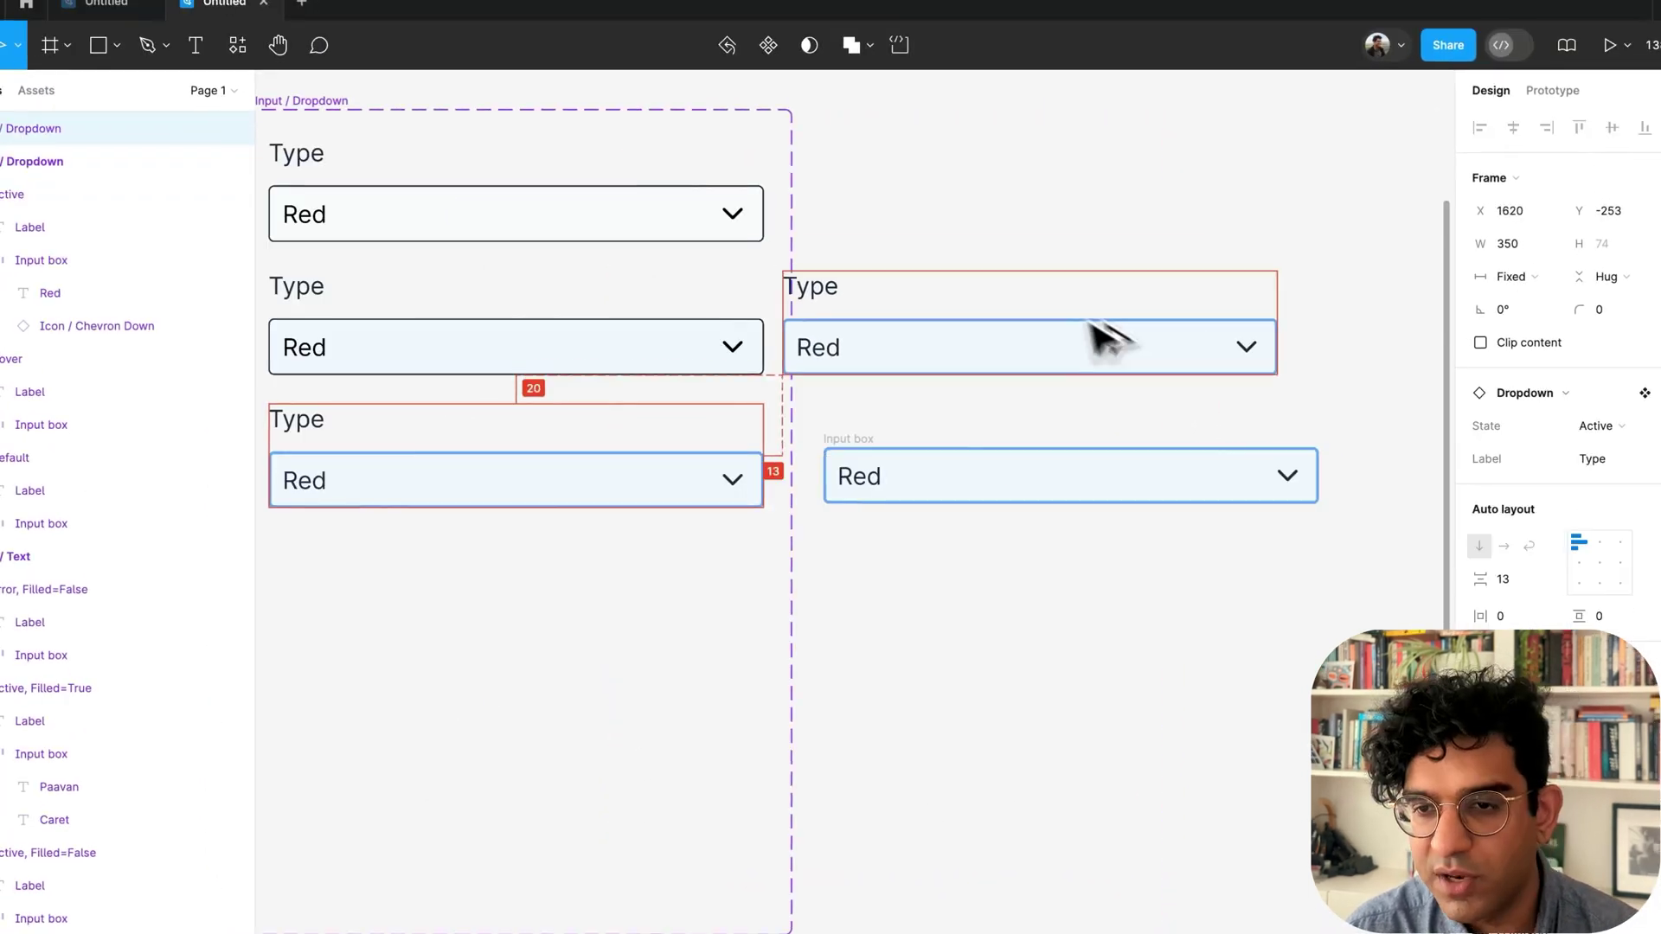
# Wrap the five Red option rows in an auto-layout frame named List with radius 4.
pyautogui.moveTo(1091, 323); pyautogui.dragTo(1140, 337)
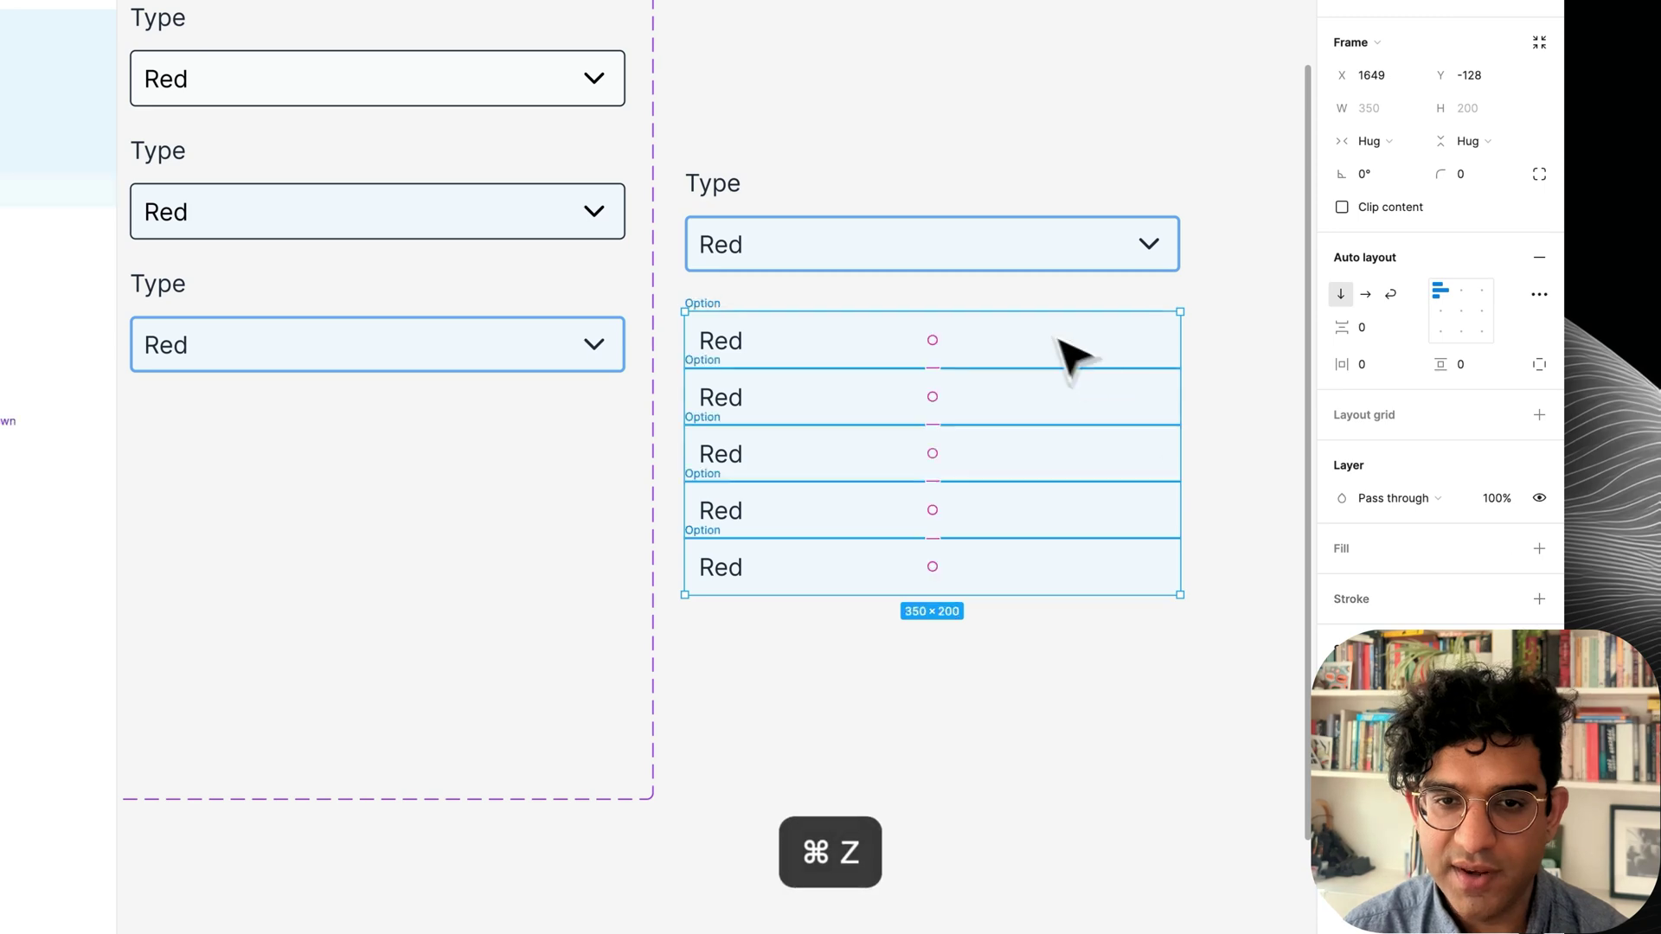
pyautogui.press('super+z')
pyautogui.press('super+z')
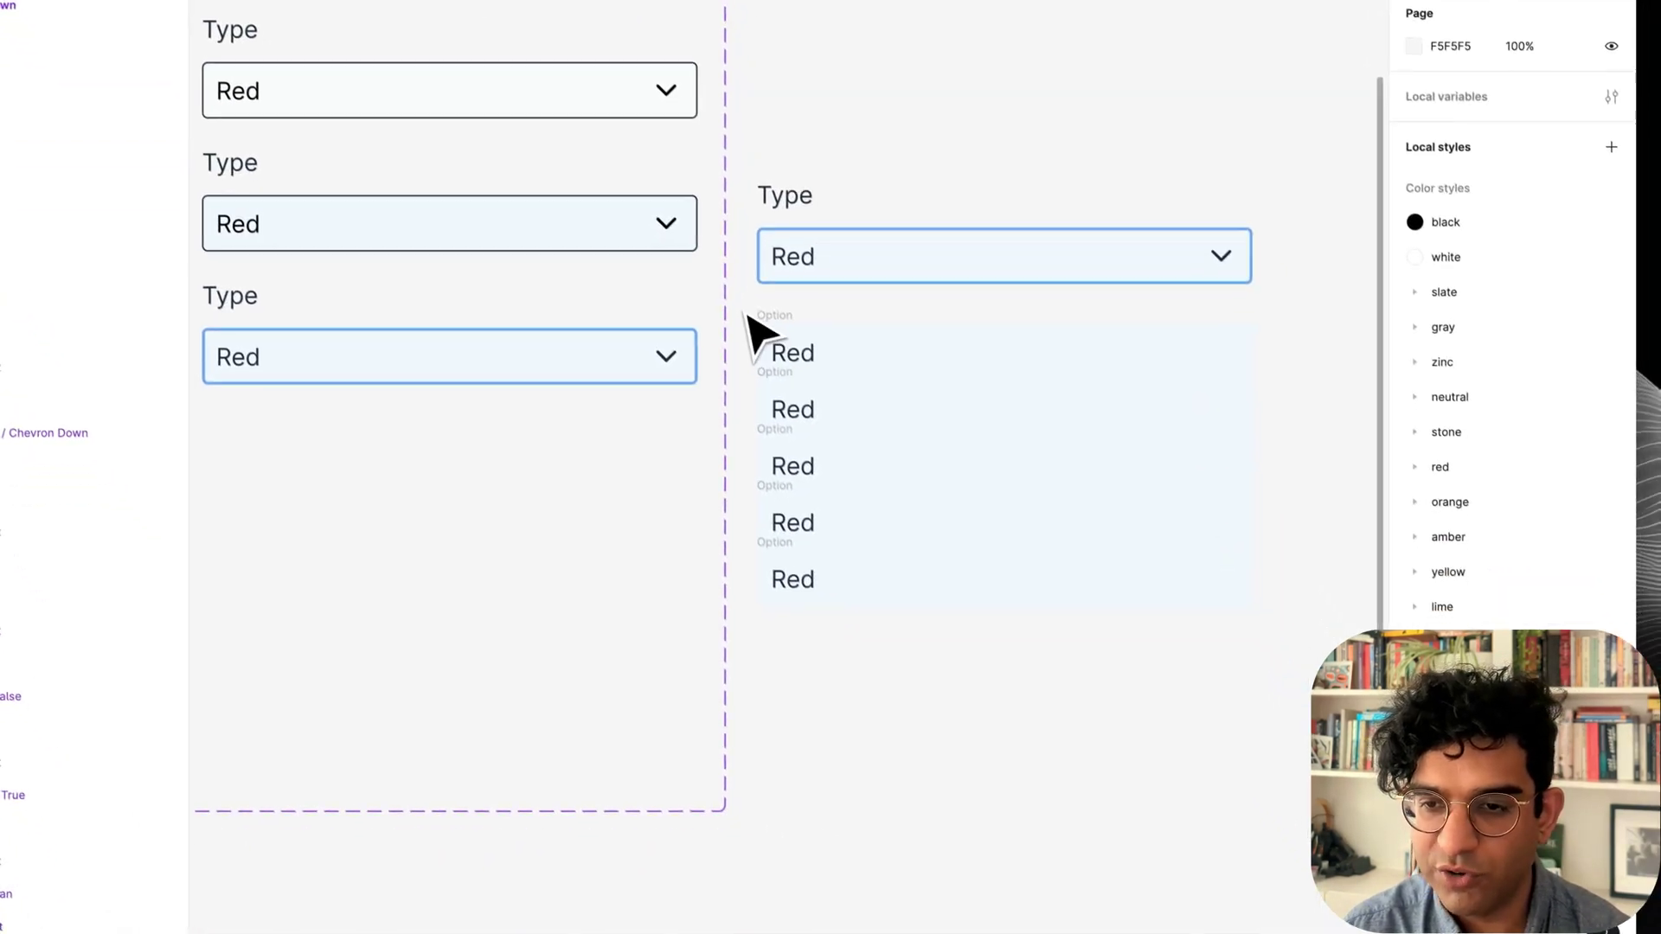
pyautogui.moveTo(669, 294); pyautogui.dragTo(1223, 696)
pyautogui.hotkey('shift', 'a')
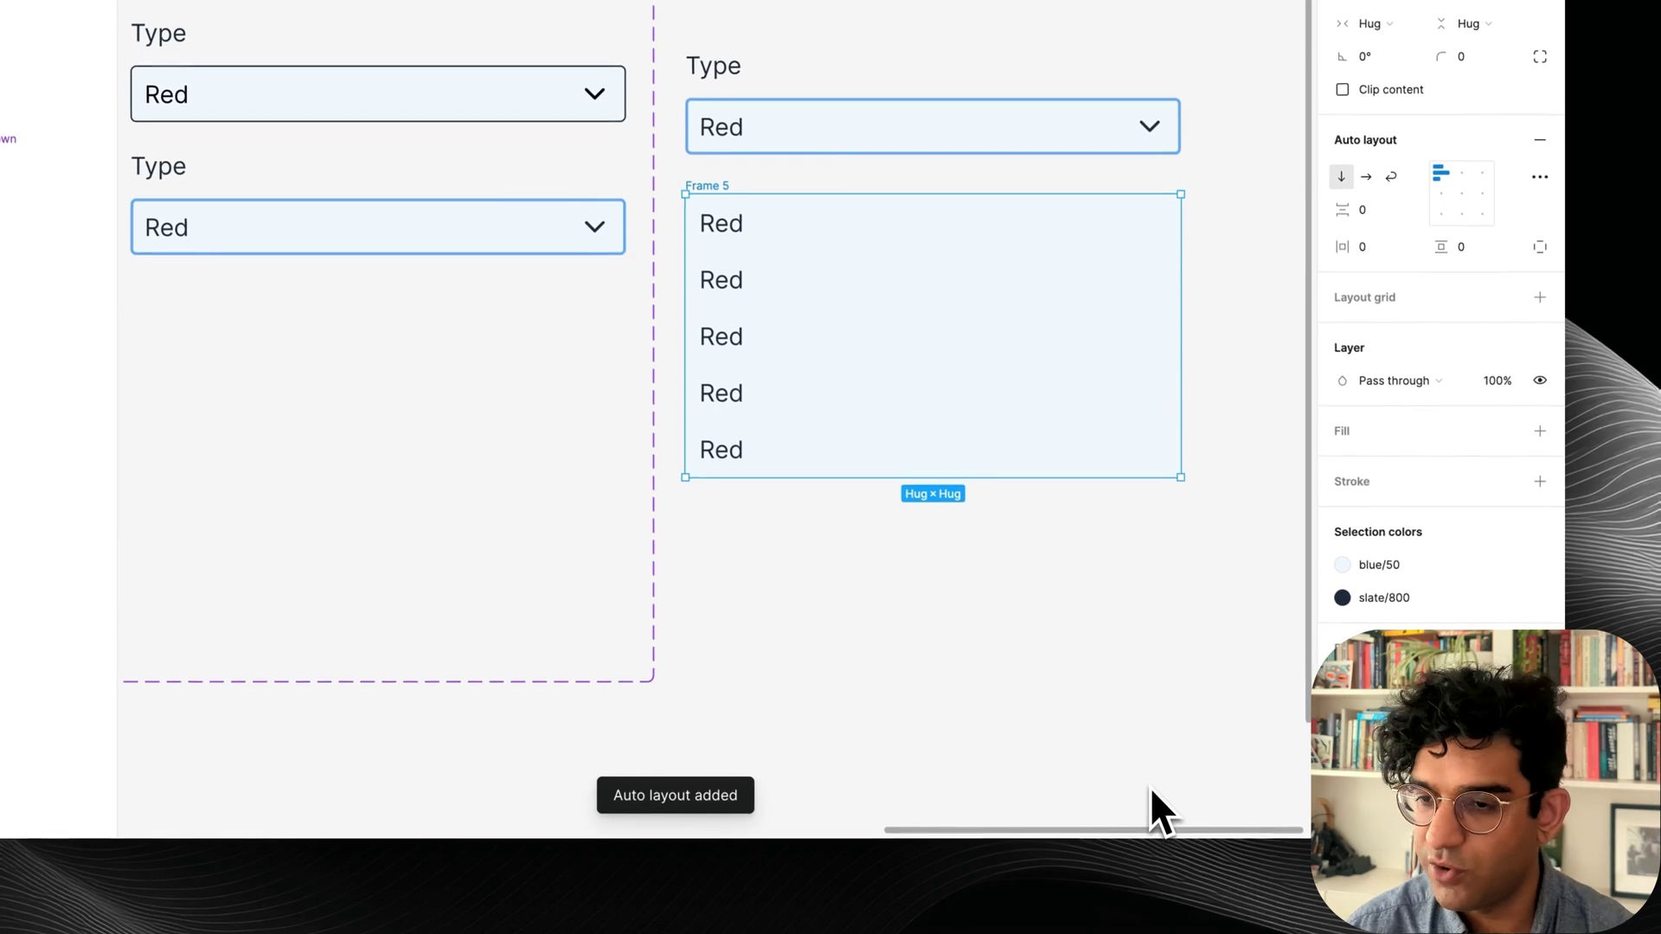
pyautogui.press('super+r')
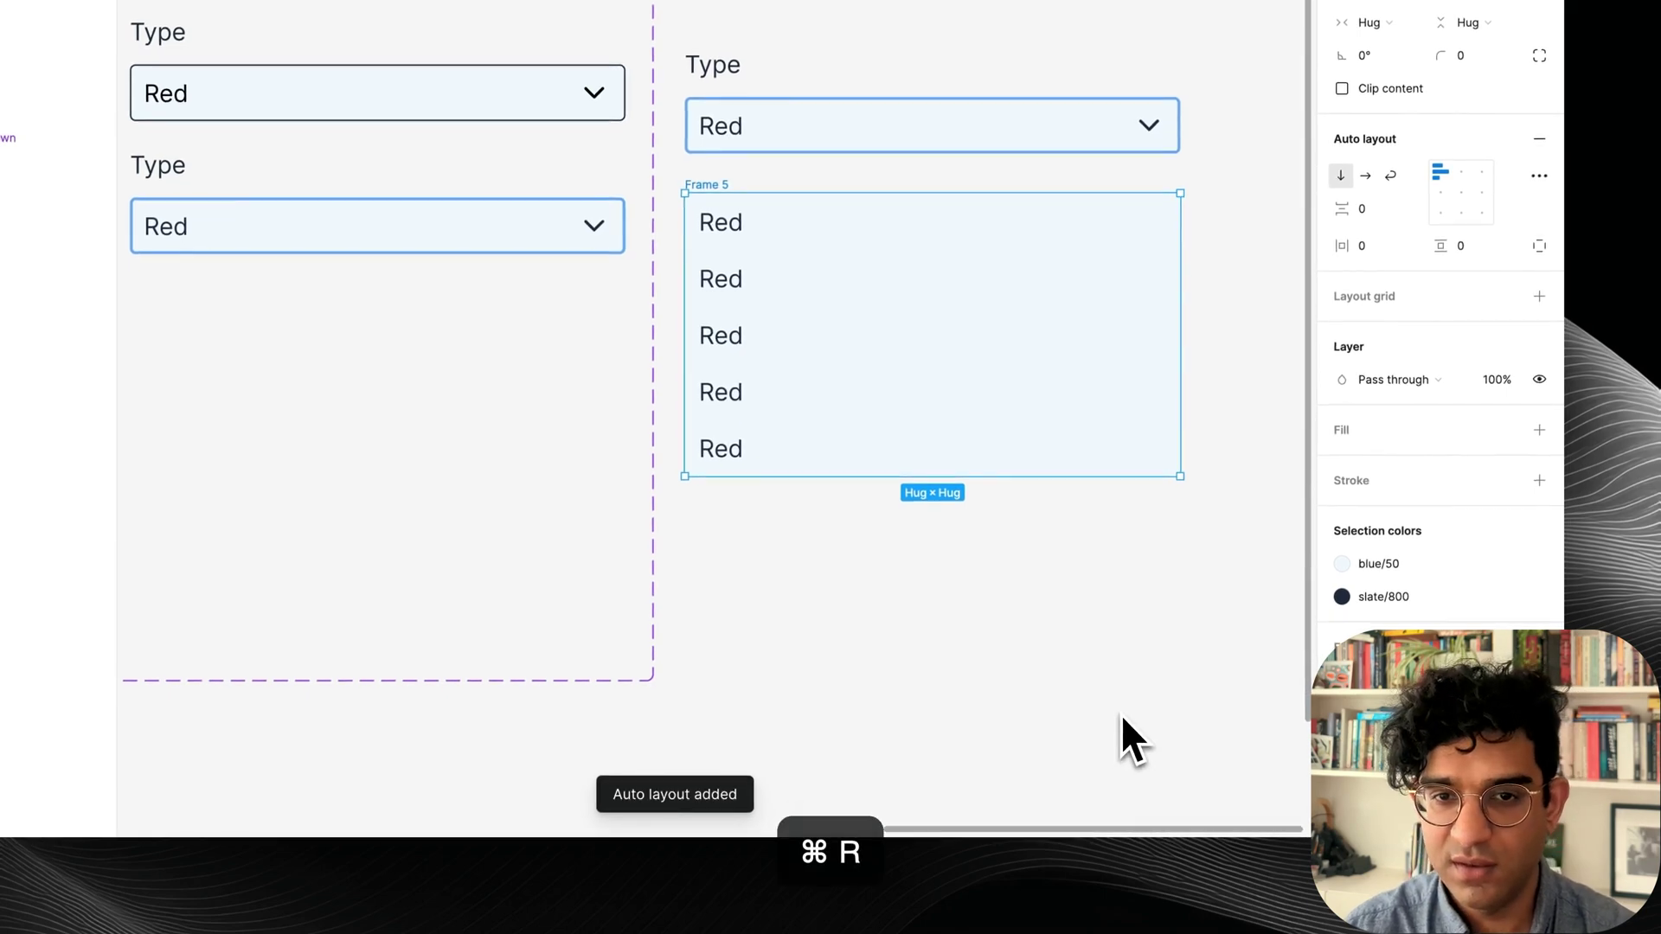
pyautogui.write('List')
pyautogui.press('Return')
pyautogui.click(1465, 56)
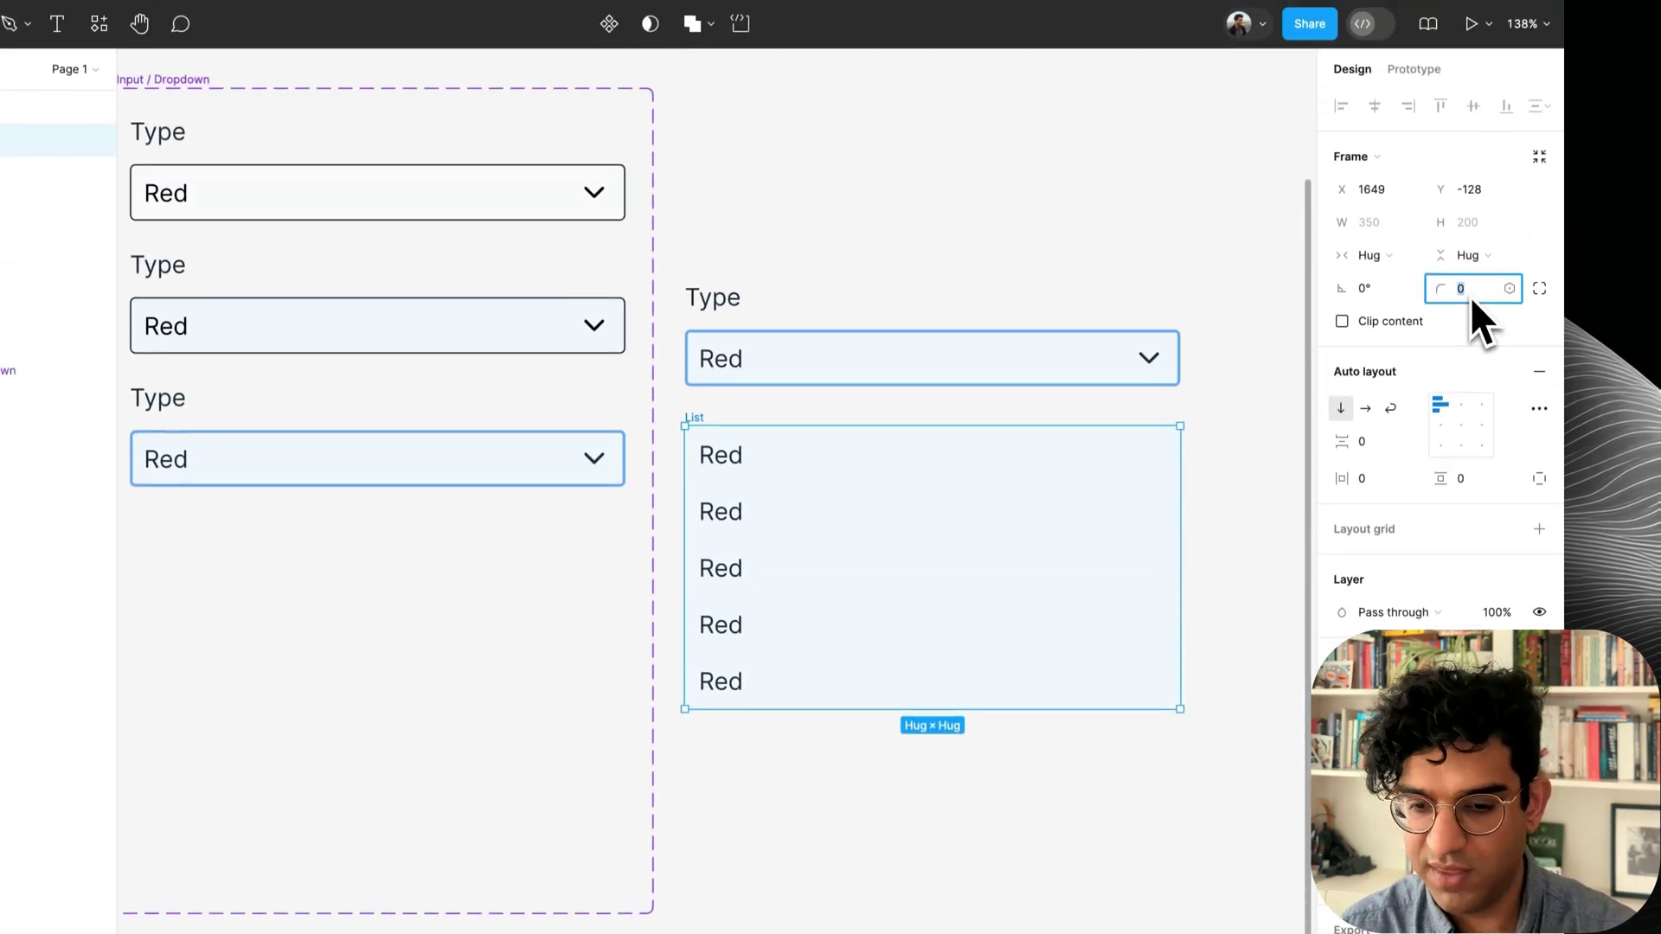
pyautogui.write('4')
pyautogui.press('Return')
# Give the option rows a 1 px slate/800 stroke on the bottom side only.
pyautogui.click(1258, 424)
pyautogui.click(866, 530)
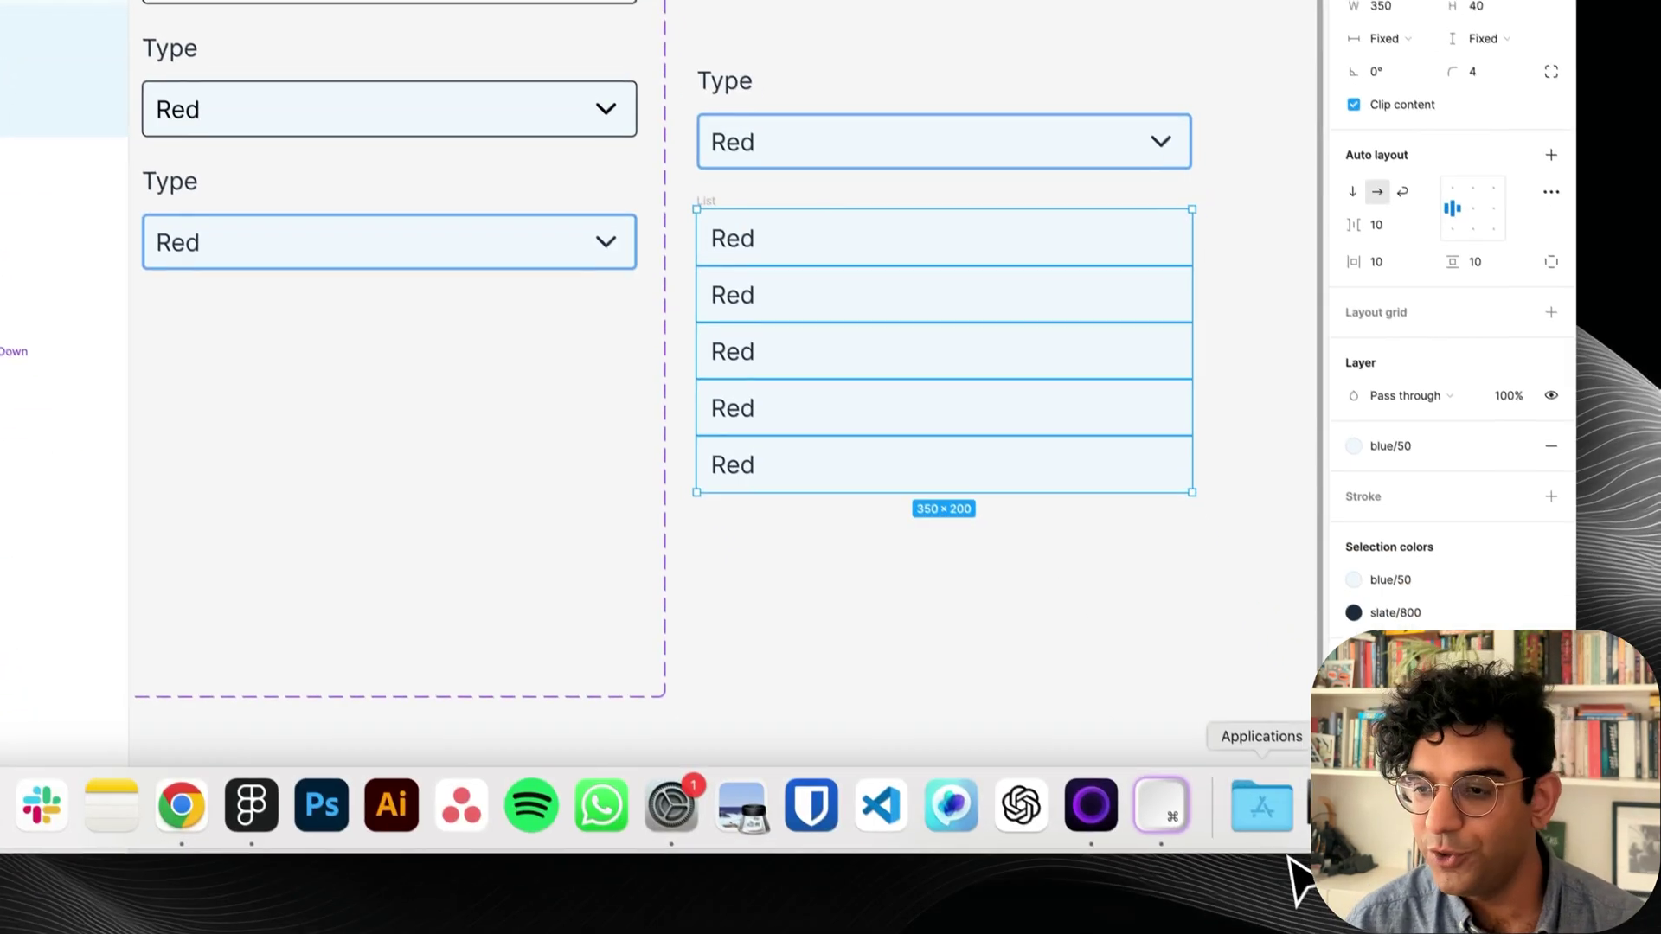
pyautogui.click(1506, 482)
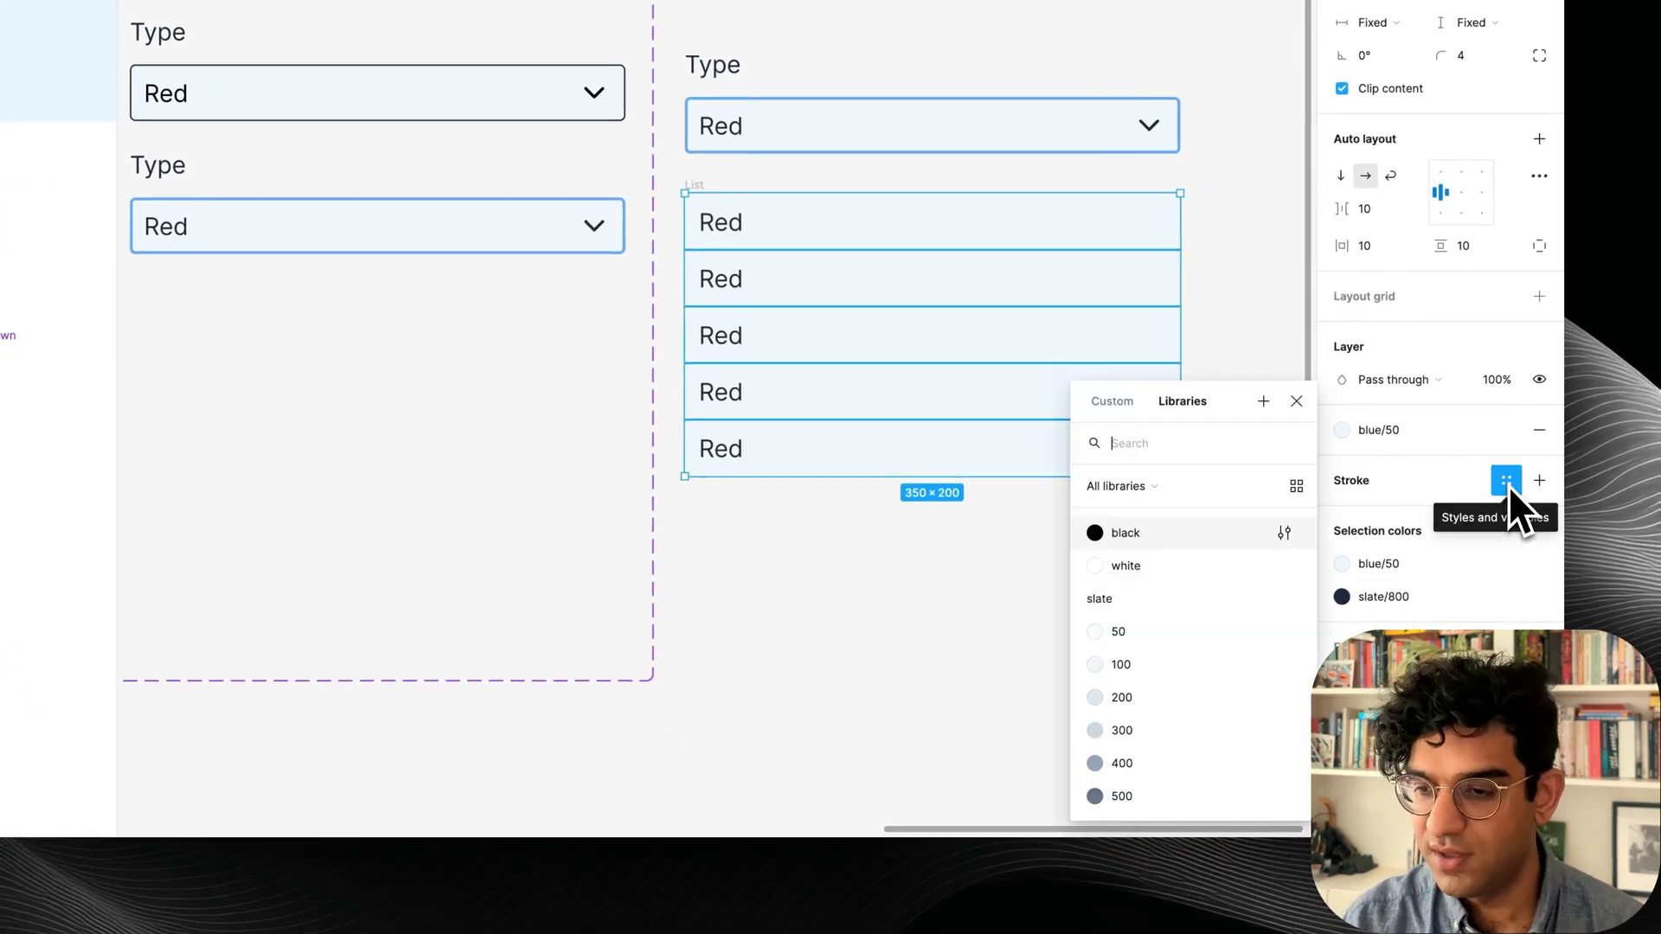
pyautogui.write('slate 8')
pyautogui.press('Return')
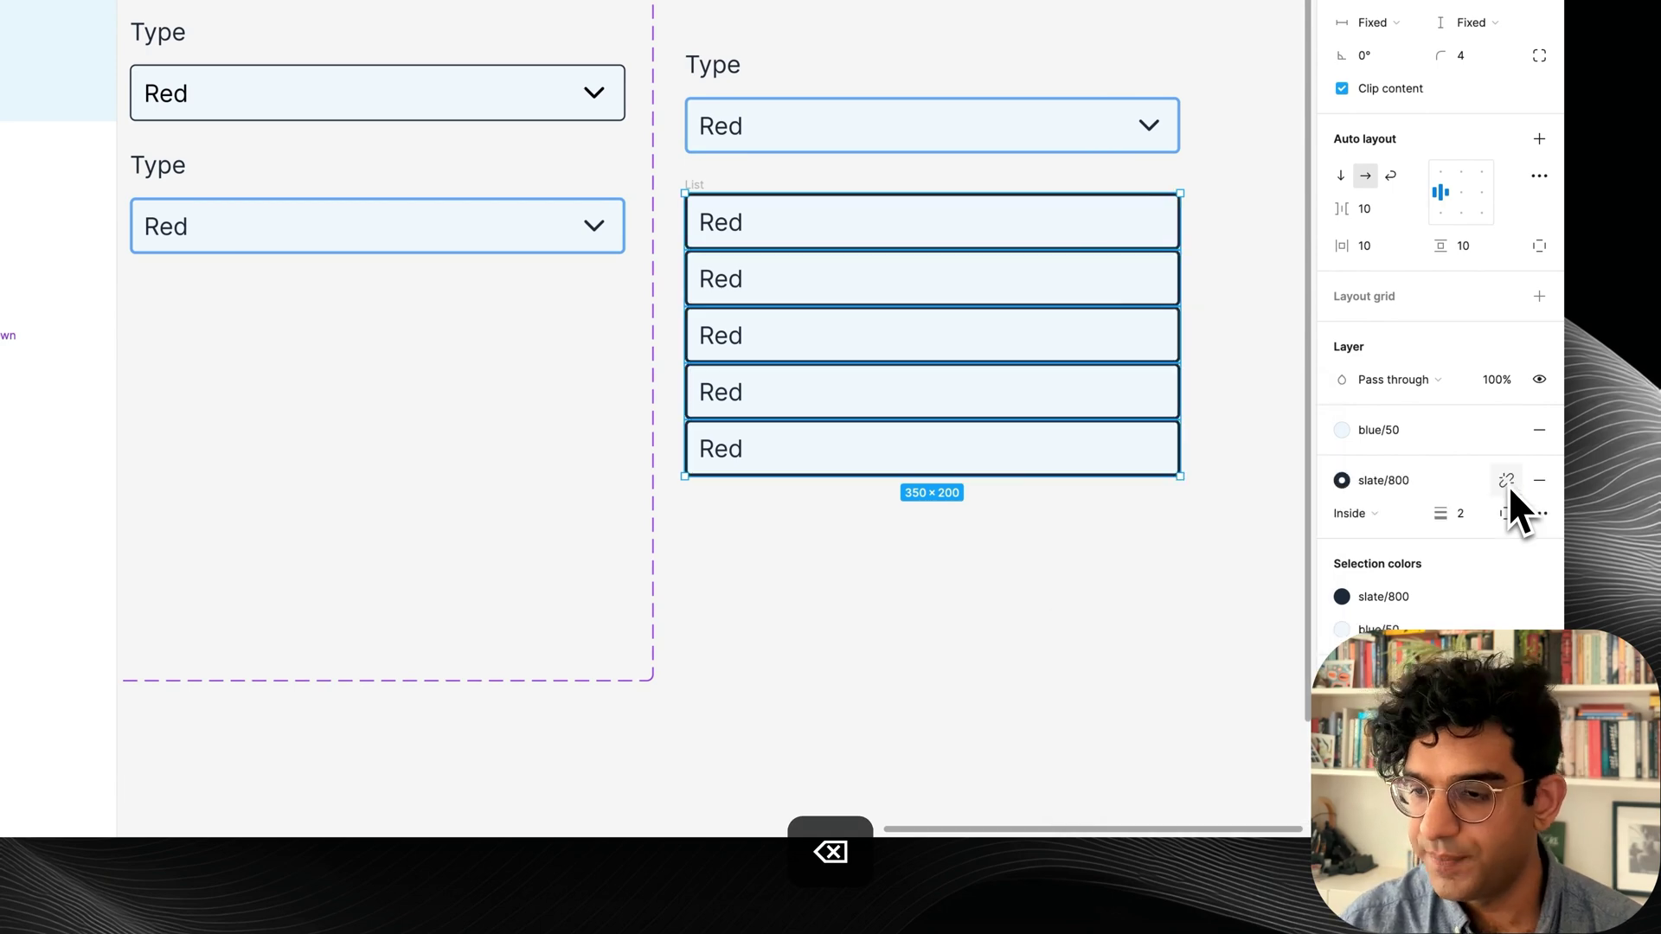
pyautogui.click(1506, 513)
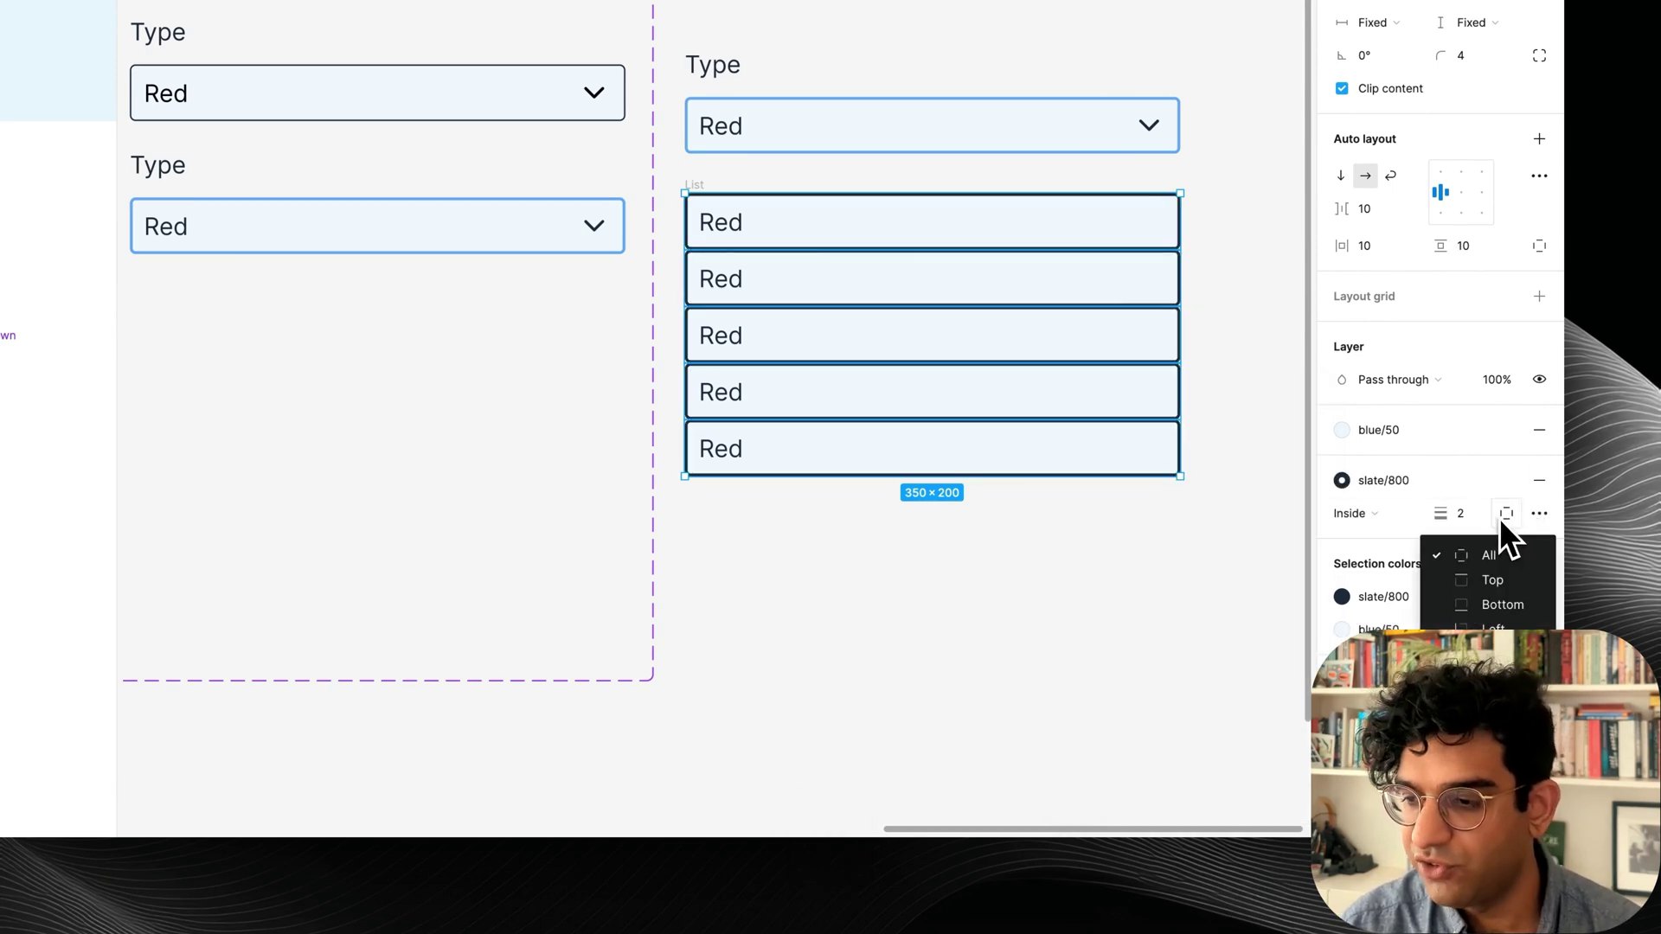
pyautogui.click(1488, 604)
pyautogui.write('1')
pyautogui.press('Return')
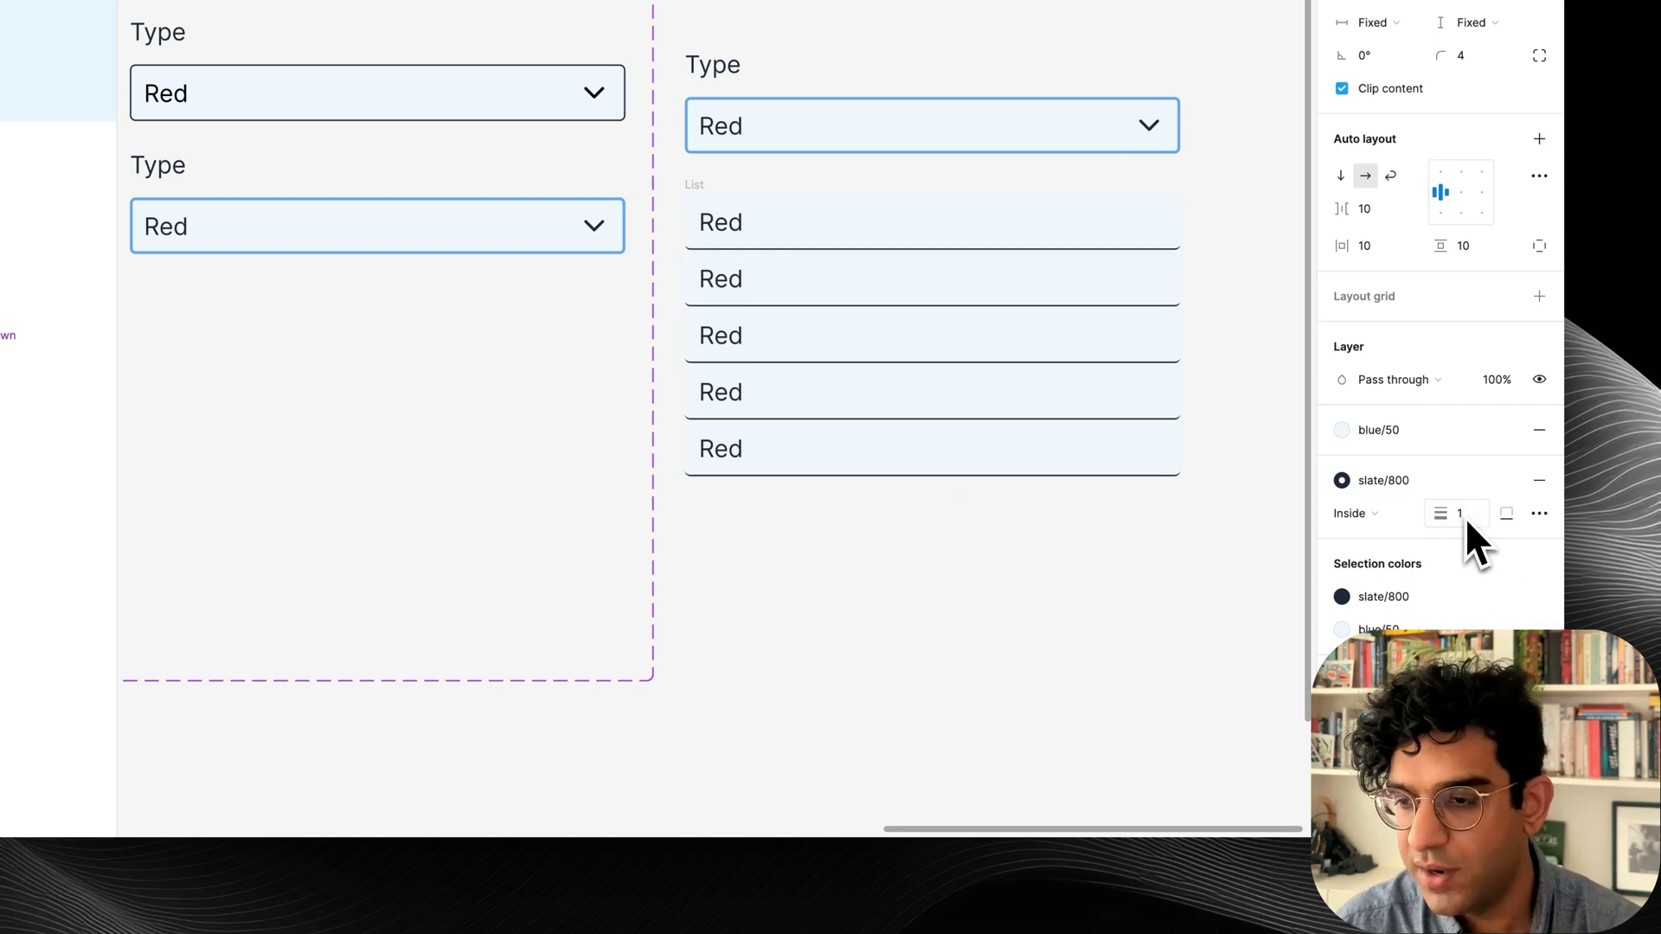
# Recolour the row dividers to blue/100.
pyautogui.click(1422, 479)
pyautogui.write('blue')
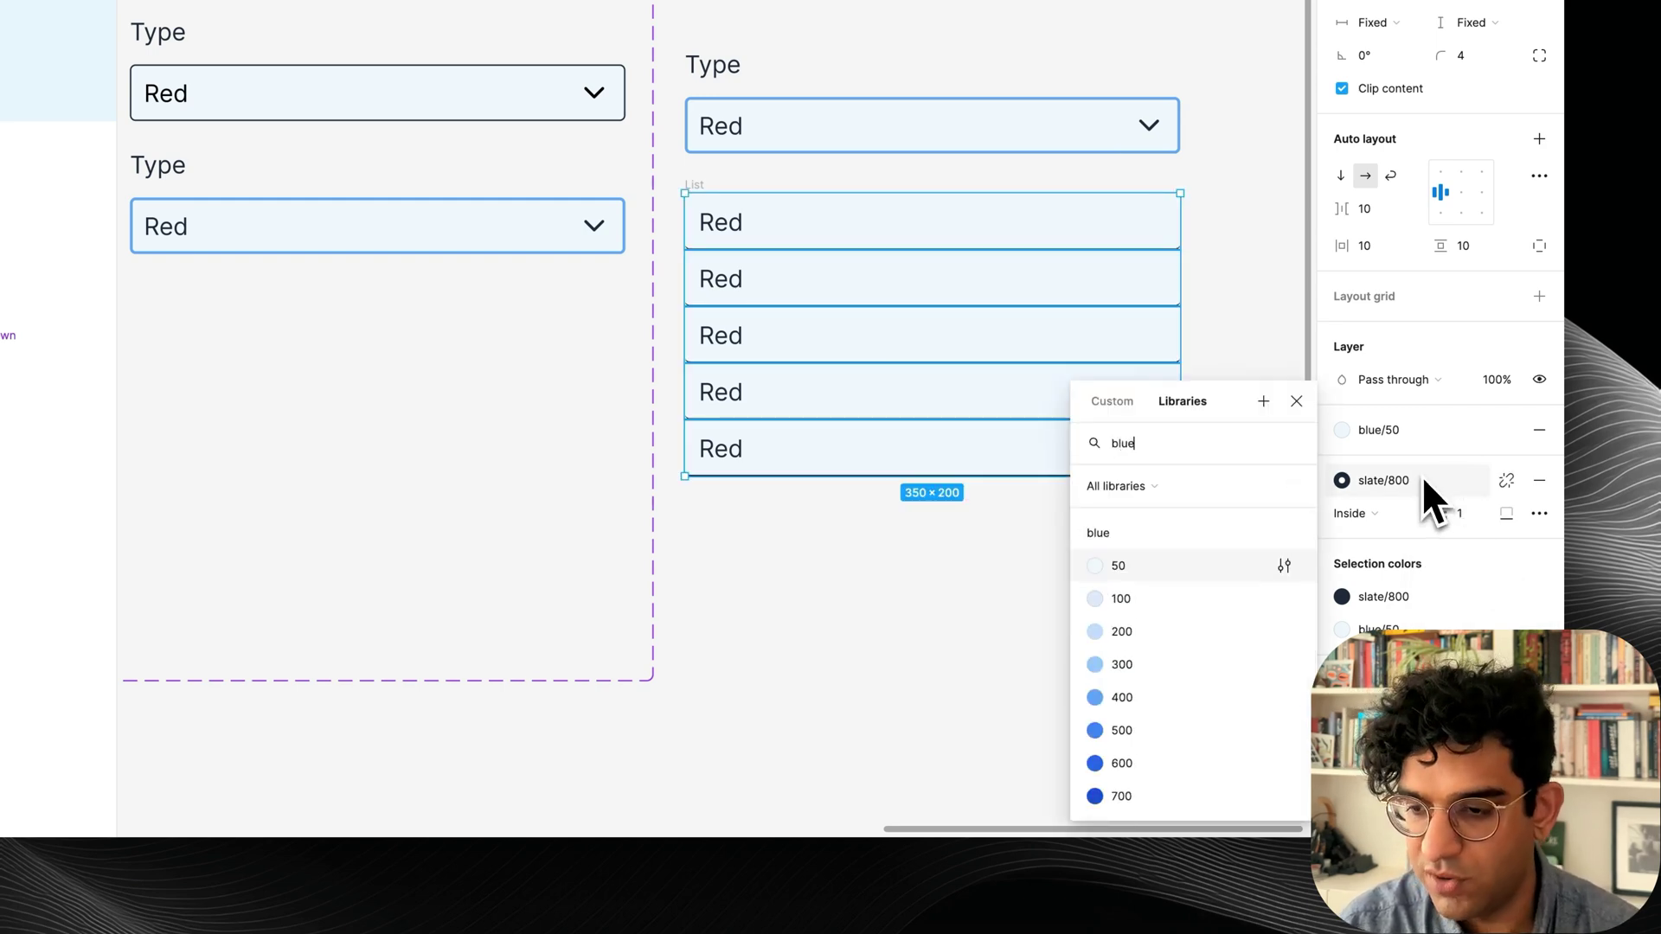
pyautogui.press('Return')
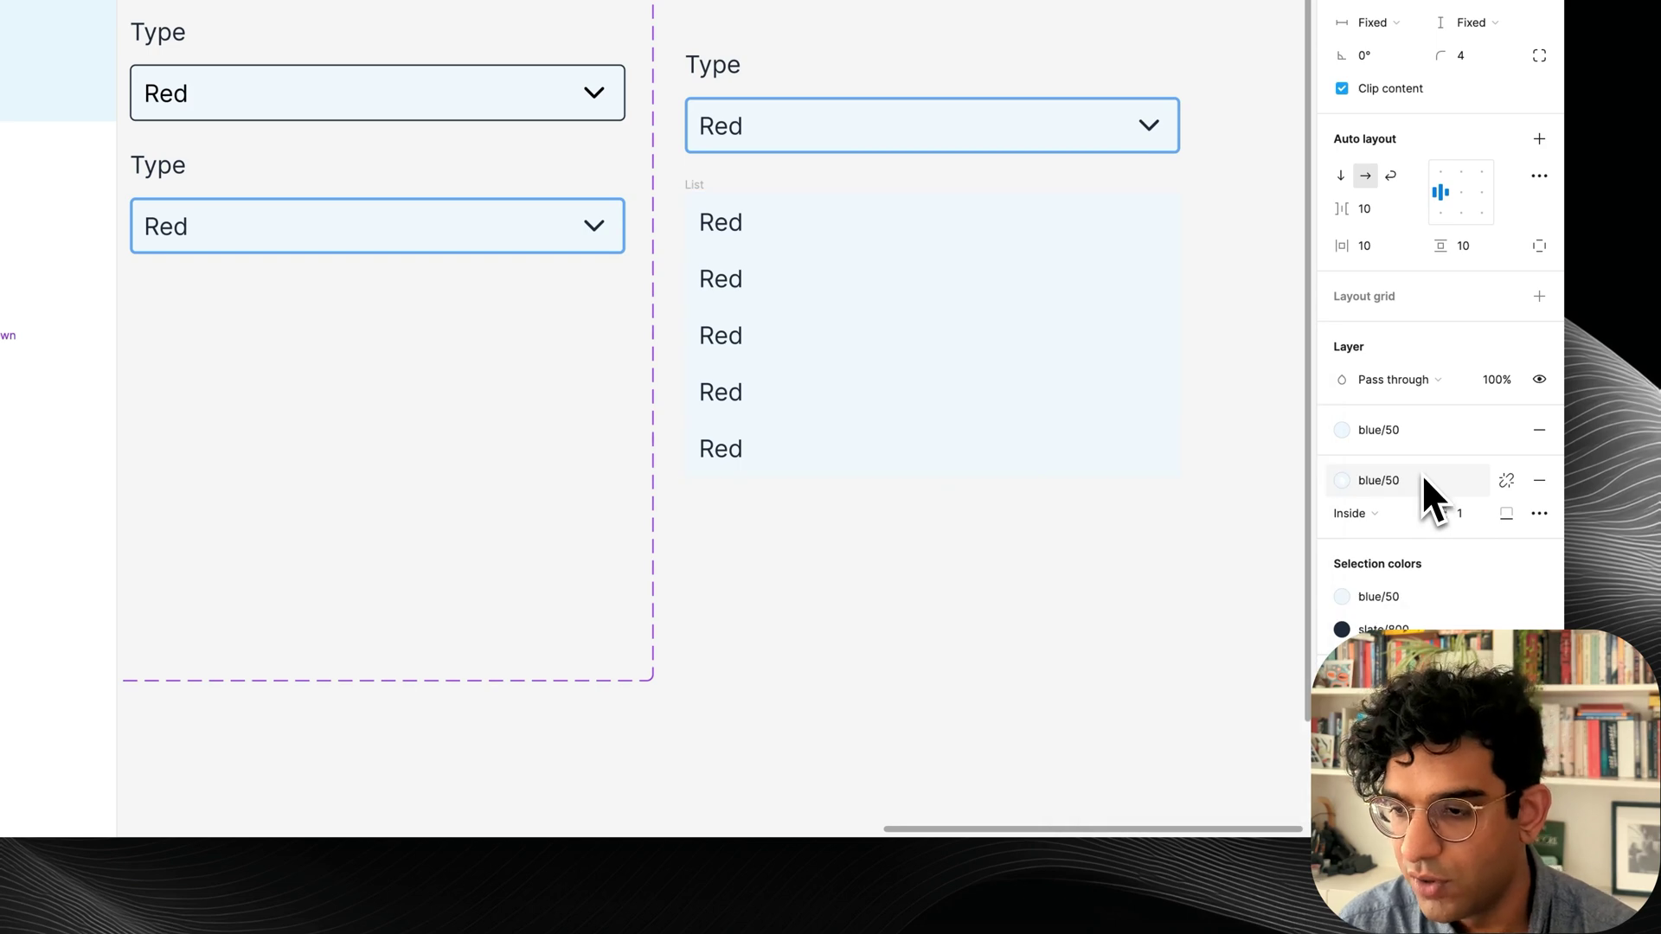
pyautogui.click(1419, 477)
pyautogui.click(1154, 726)
pyautogui.click(1158, 574)
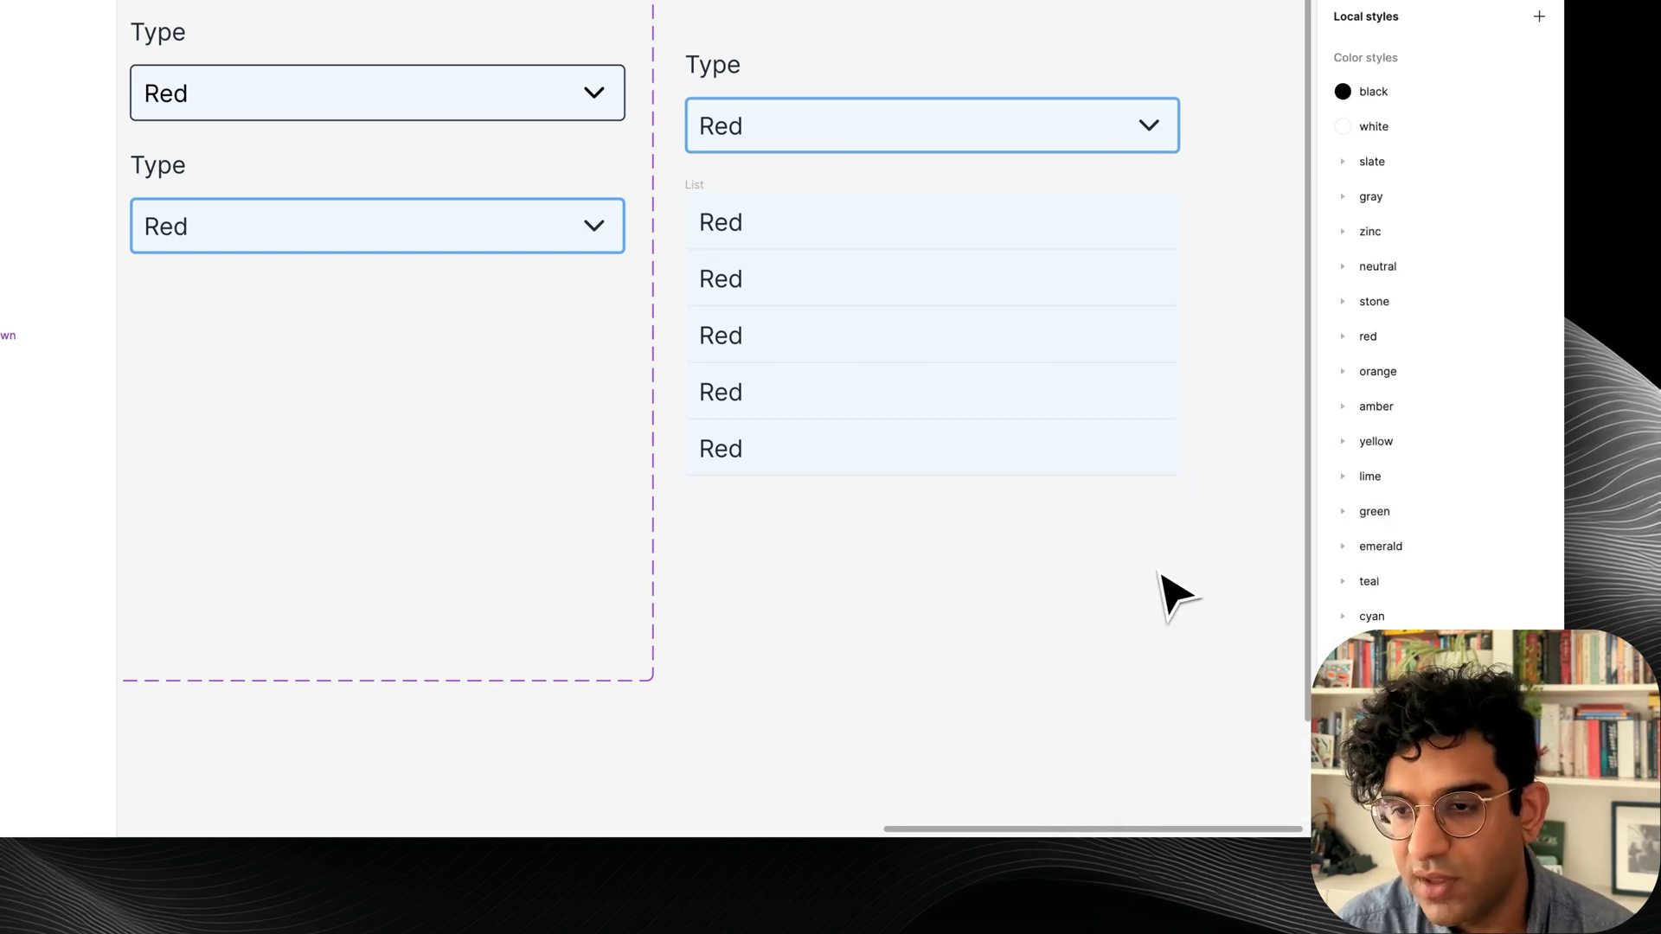
pyautogui.click(699, 196)
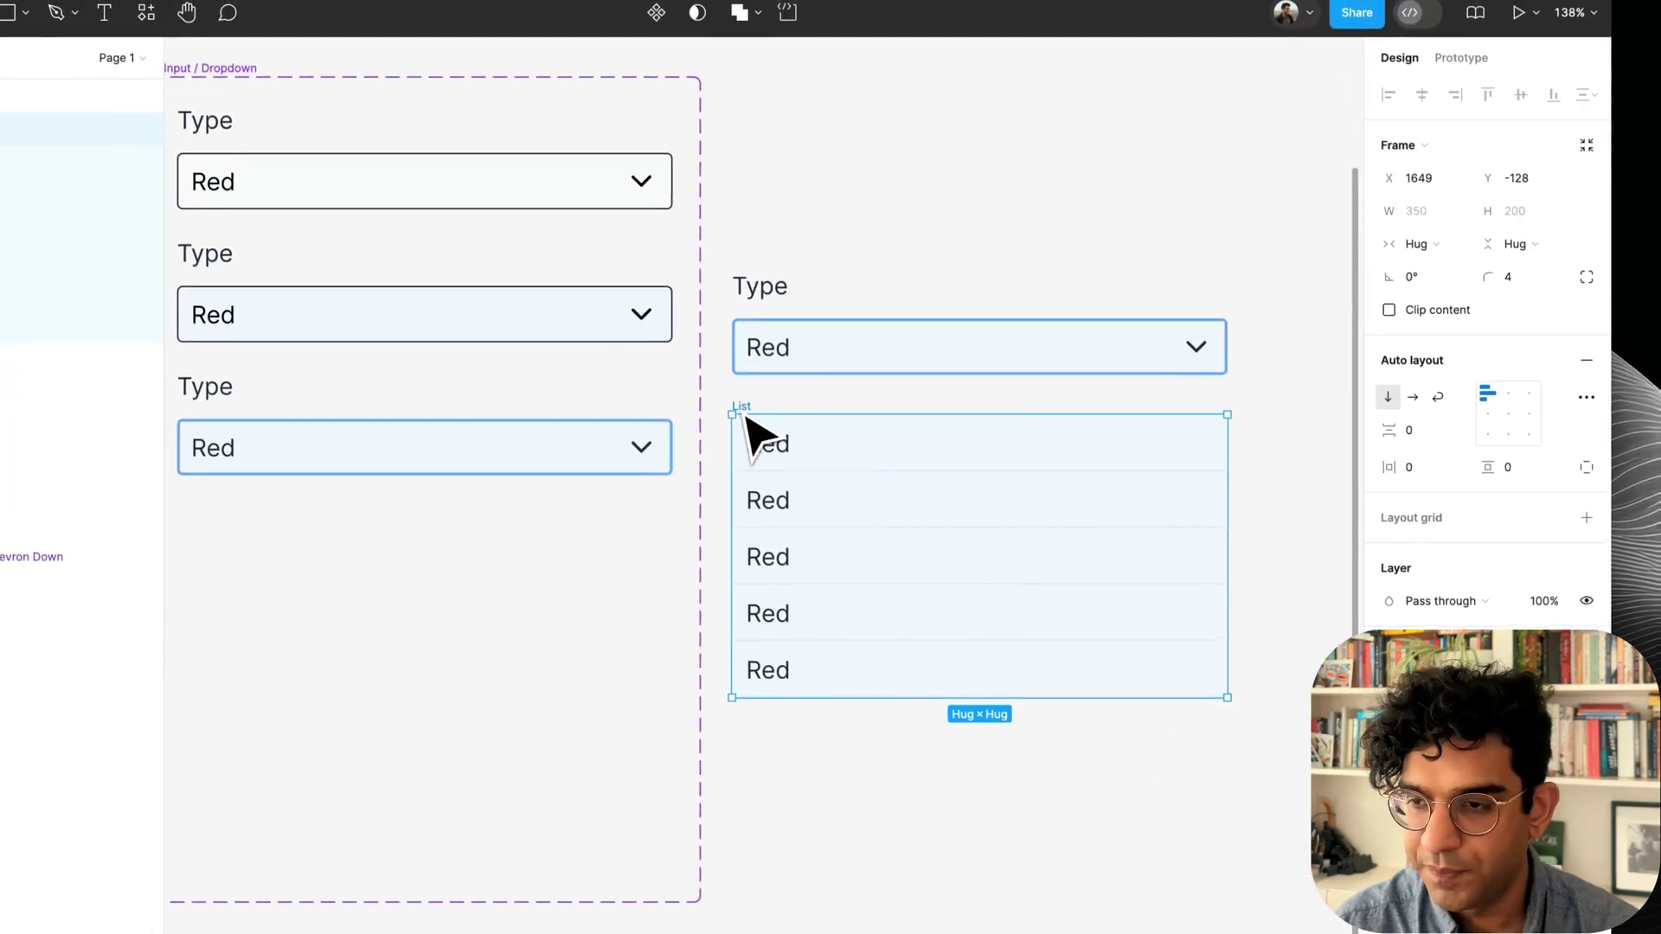
# Reset the List's corner radius to 0 and give it a blue/100 stroke.
pyautogui.click(1521, 282)
pyautogui.write('0')
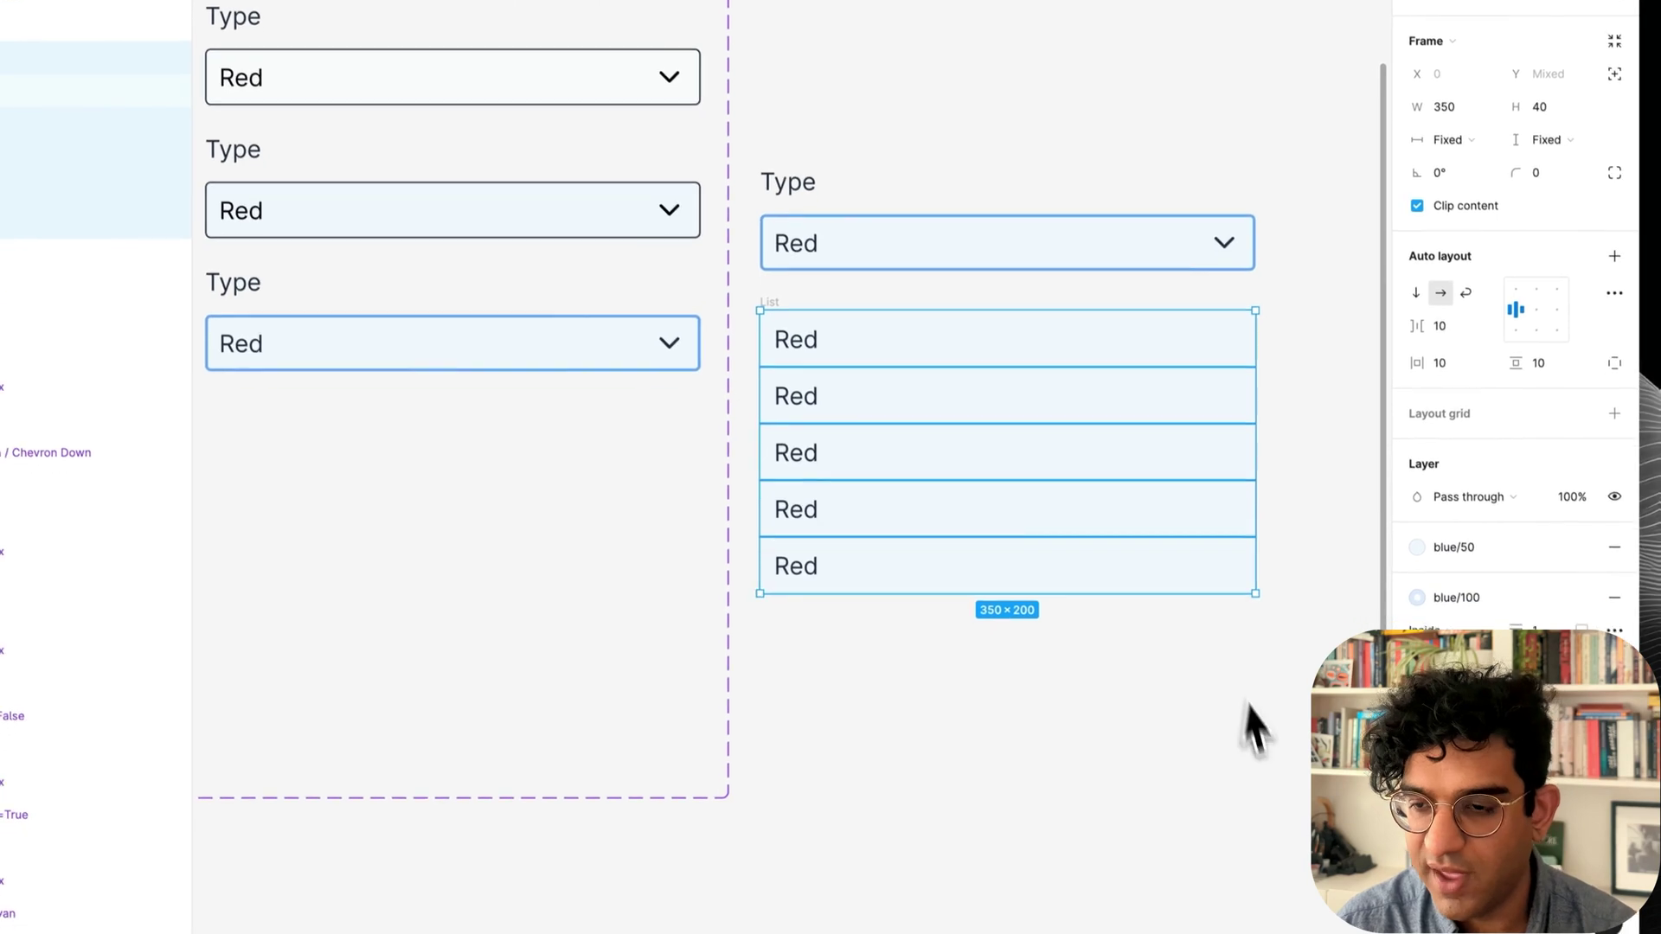
pyautogui.click(1096, 647)
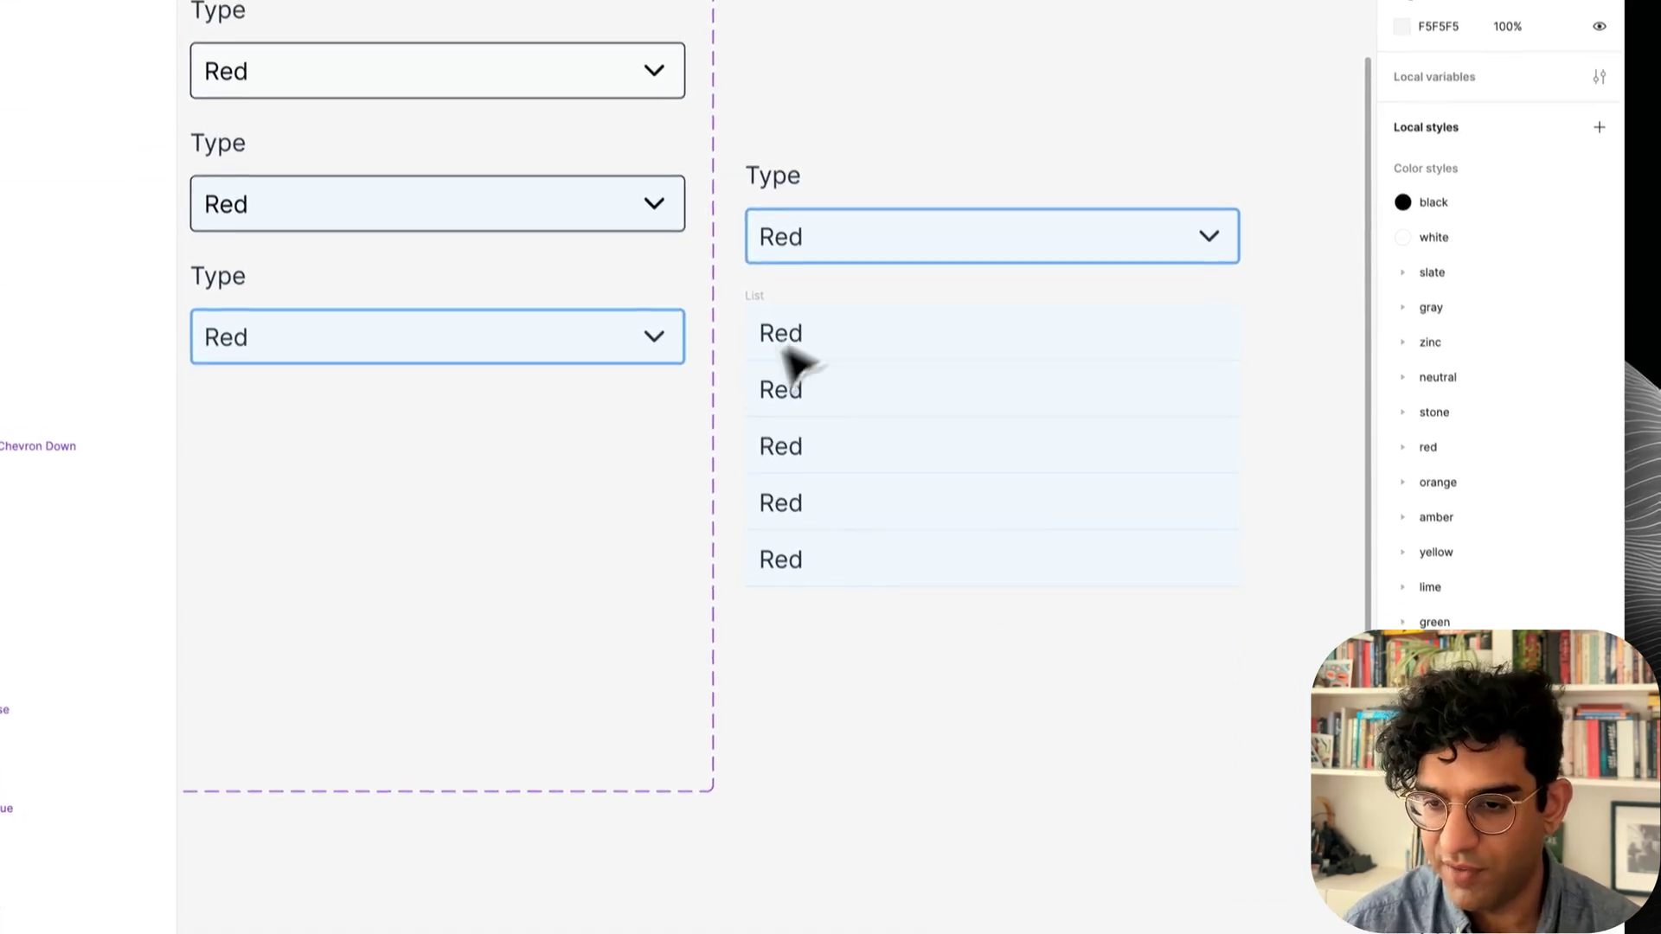
pyautogui.click(754, 274)
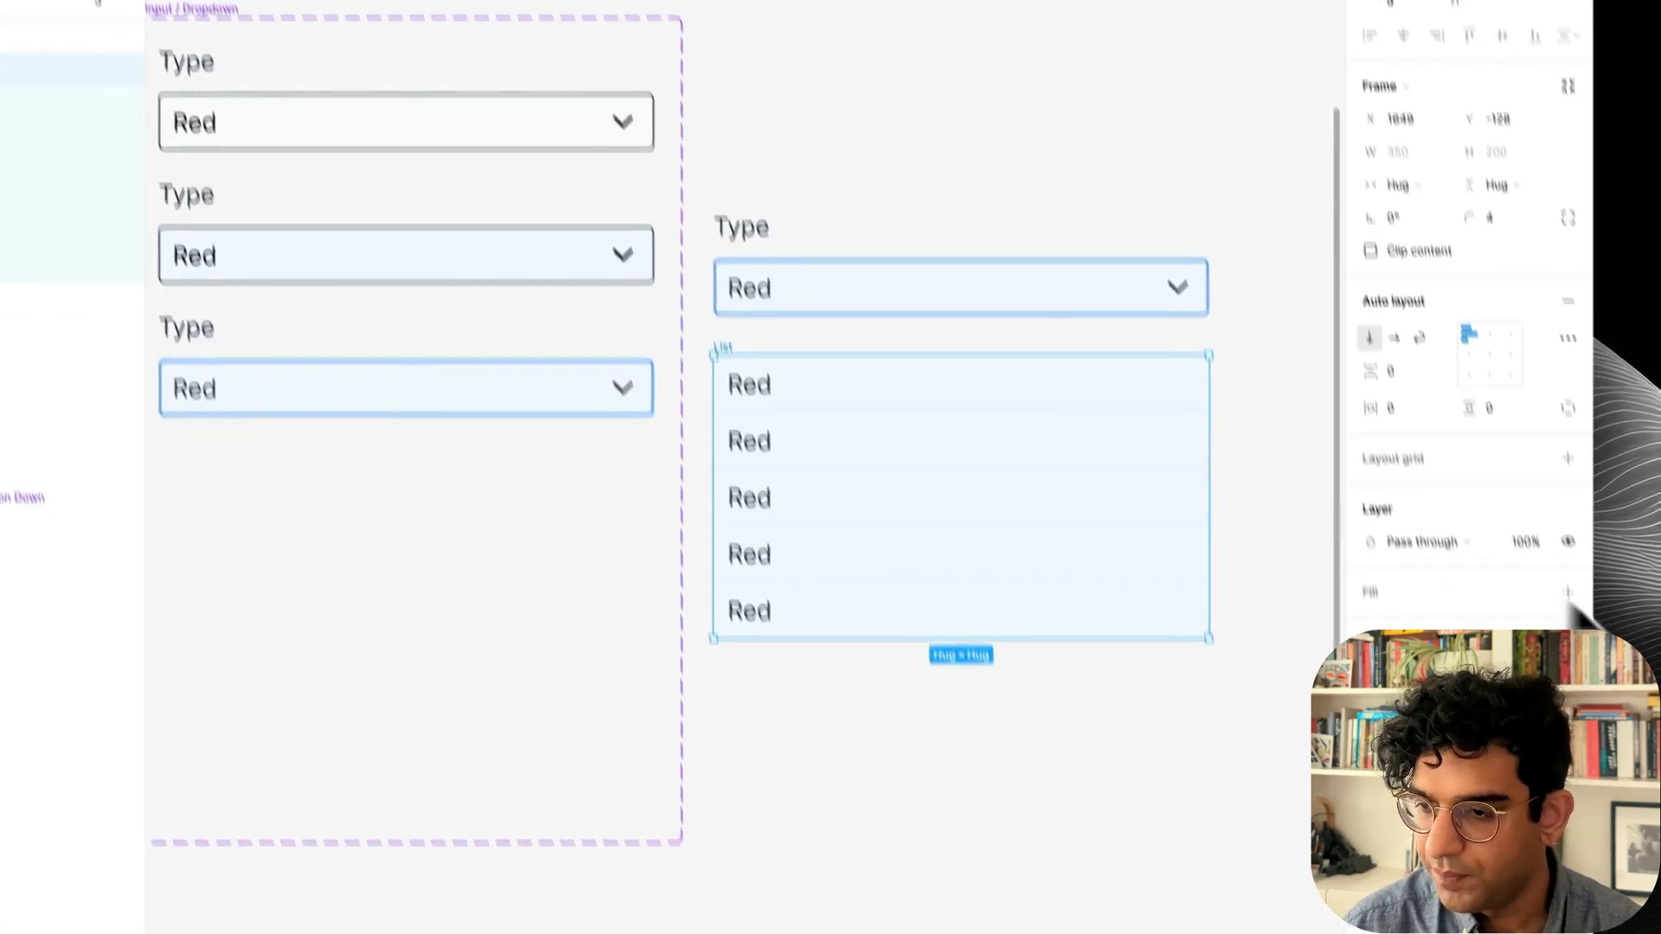
pyautogui.click(1499, 552)
pyautogui.press('BackSpace')
pyautogui.write('blue')
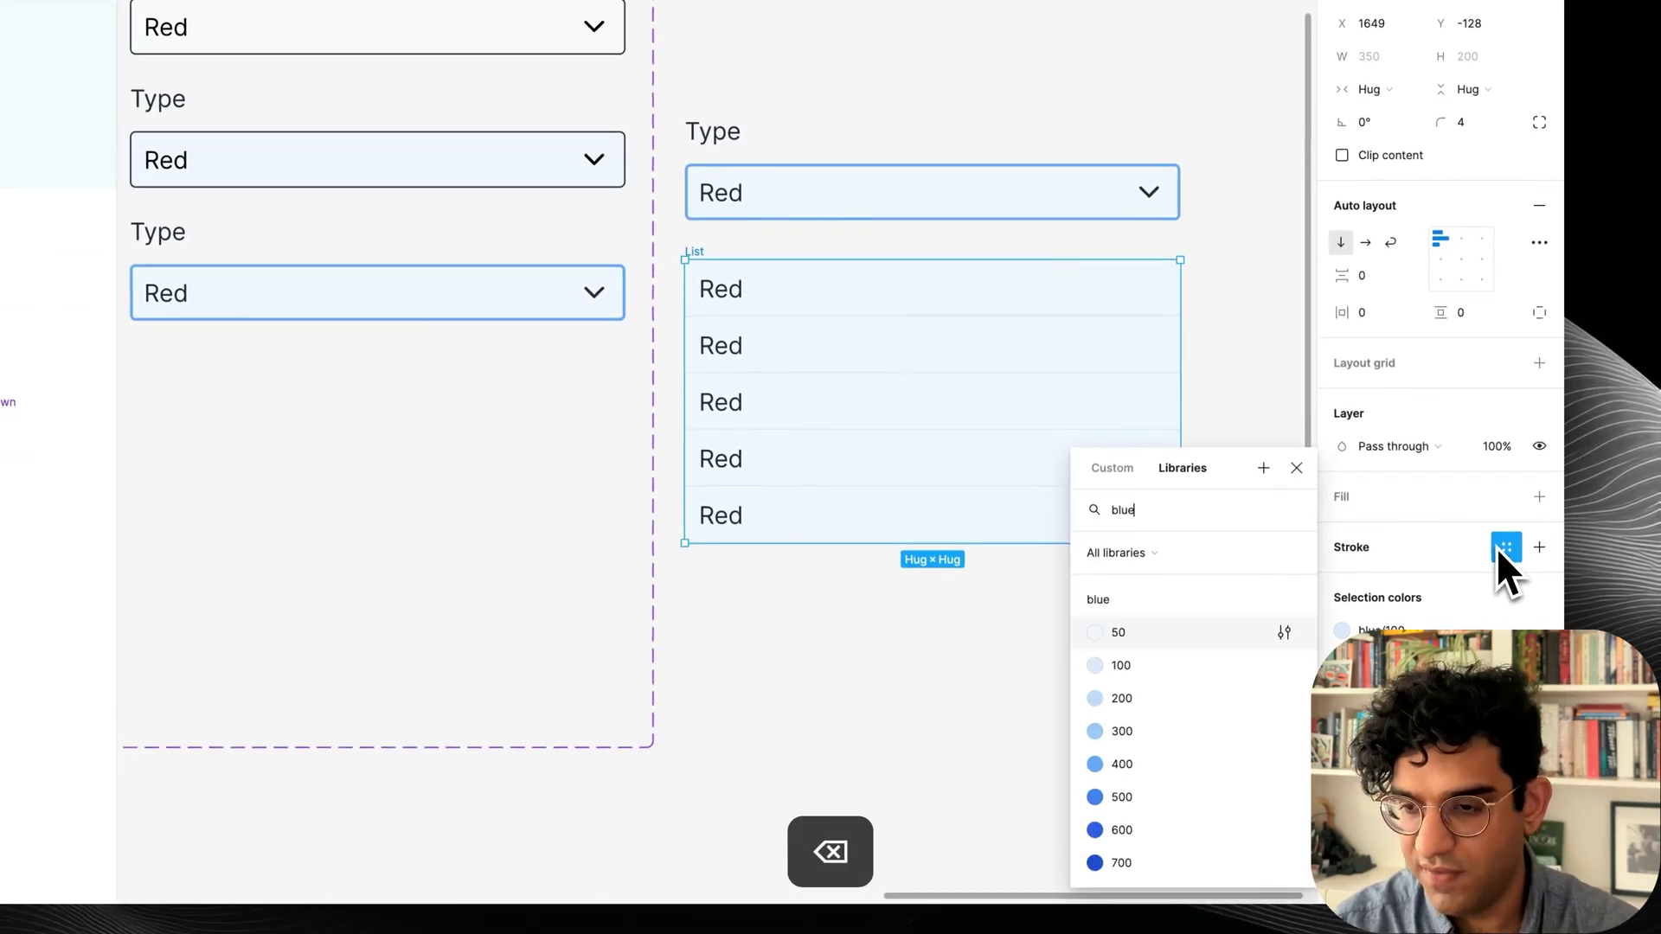
pyautogui.press('Down')
pyautogui.press('Return')
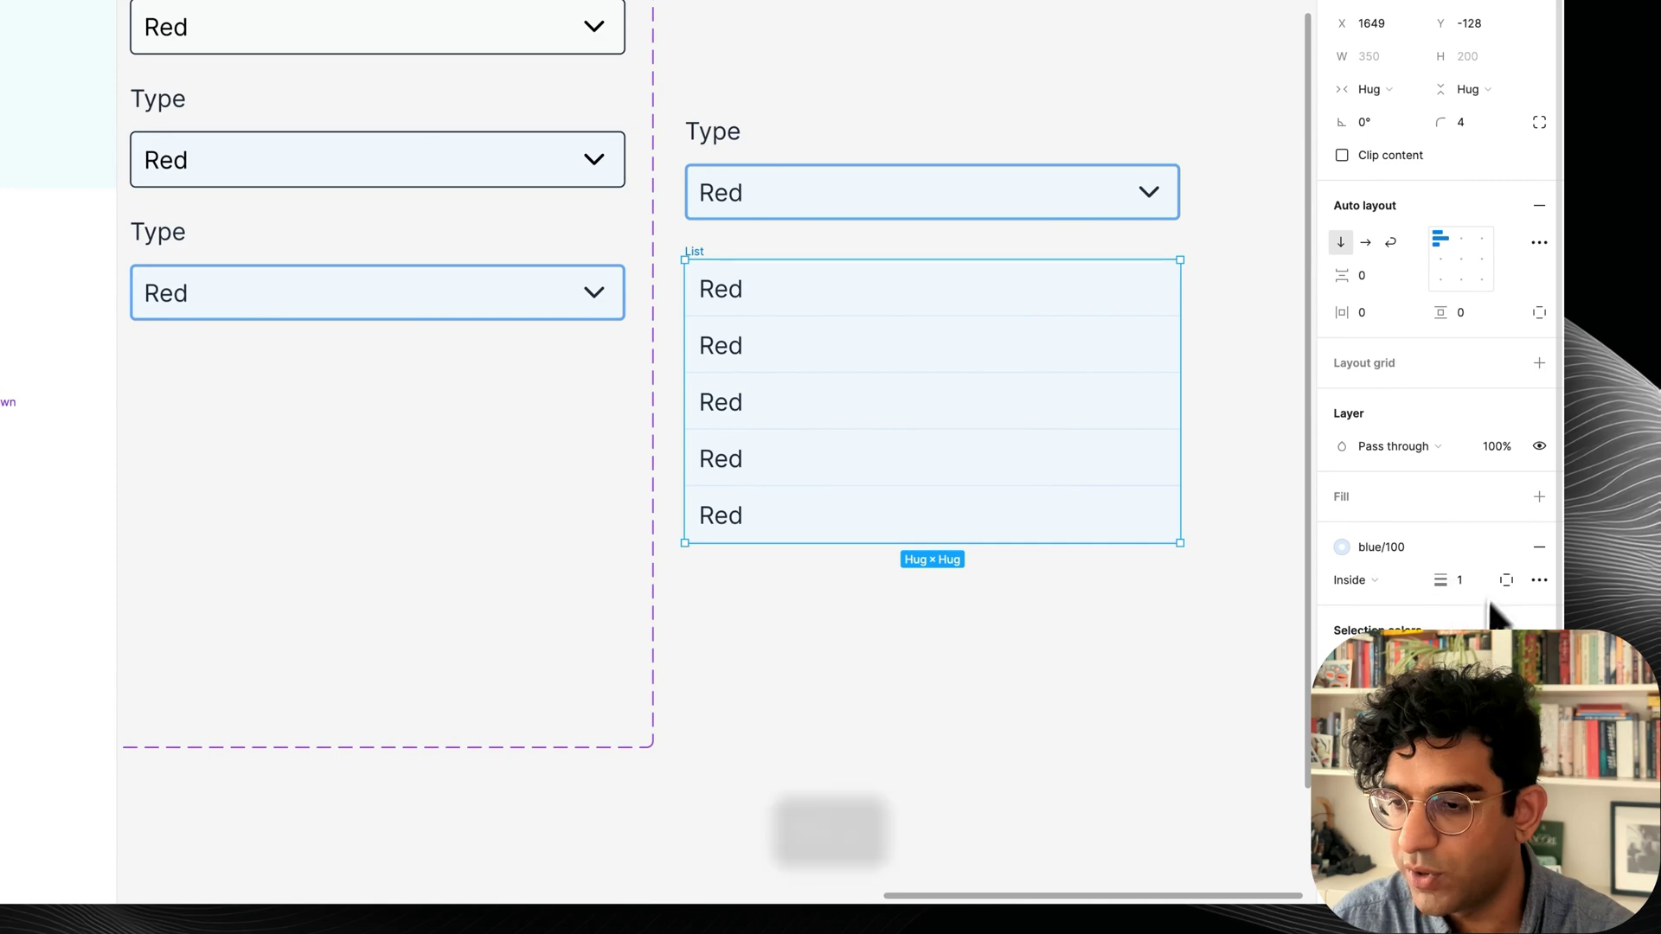
# Move the List outline outside and remove the last Red row's bottom divider.
pyautogui.click(1140, 728)
pyautogui.click(800, 358)
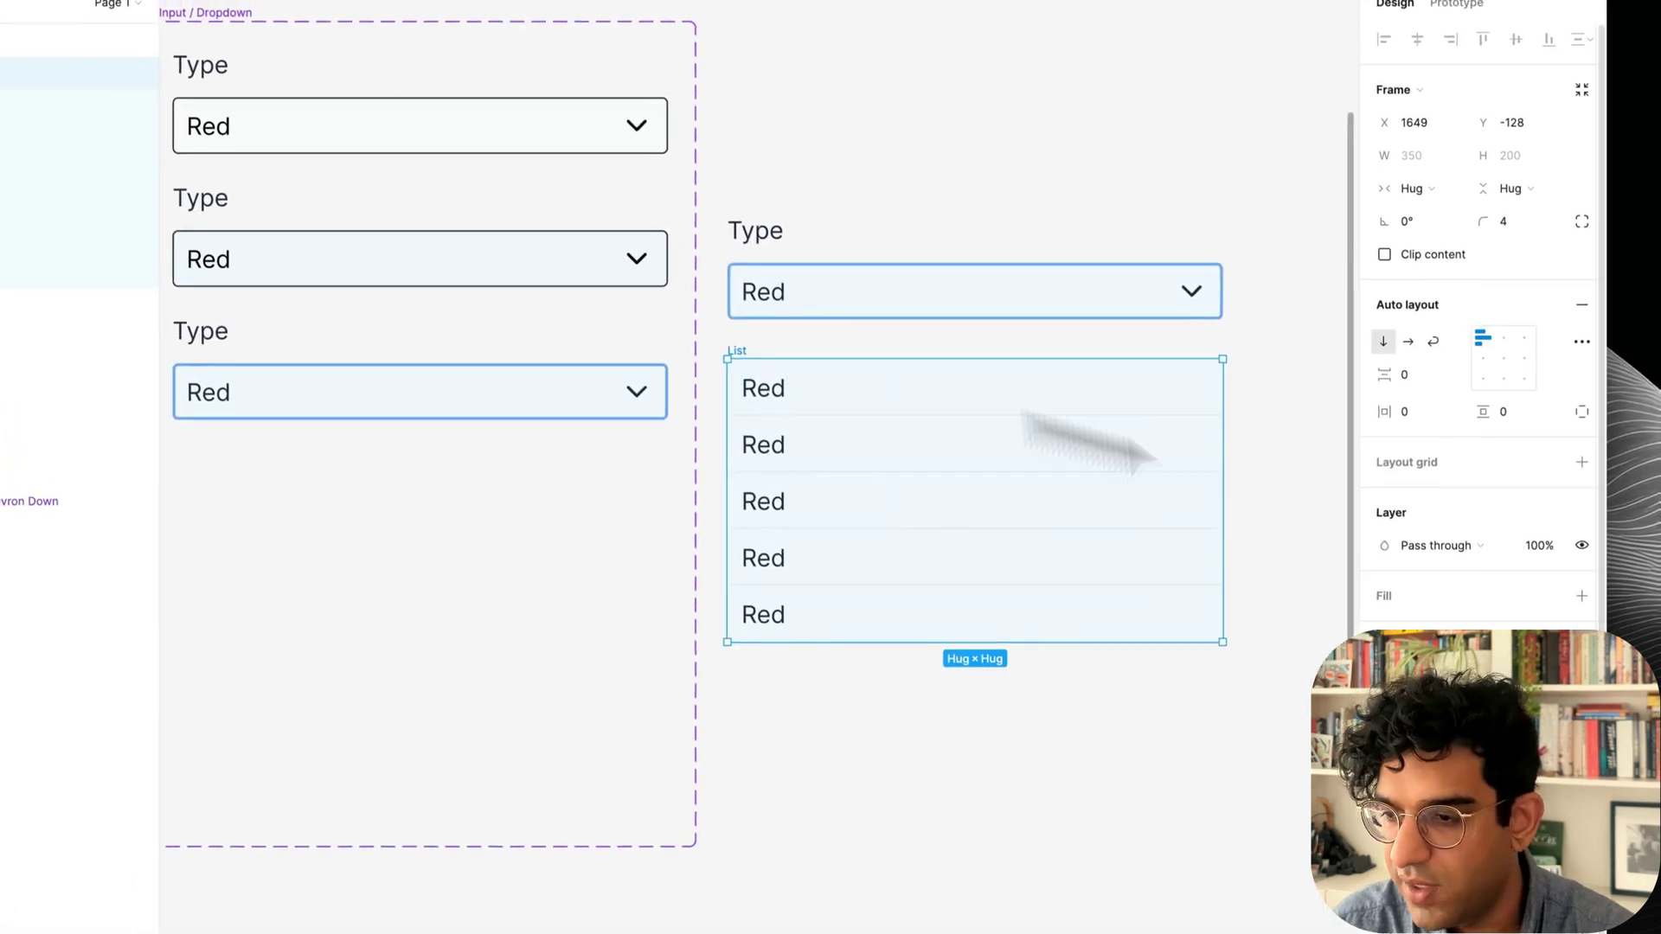
pyautogui.click(1393, 607)
pyautogui.click(1384, 618)
pyautogui.click(1220, 623)
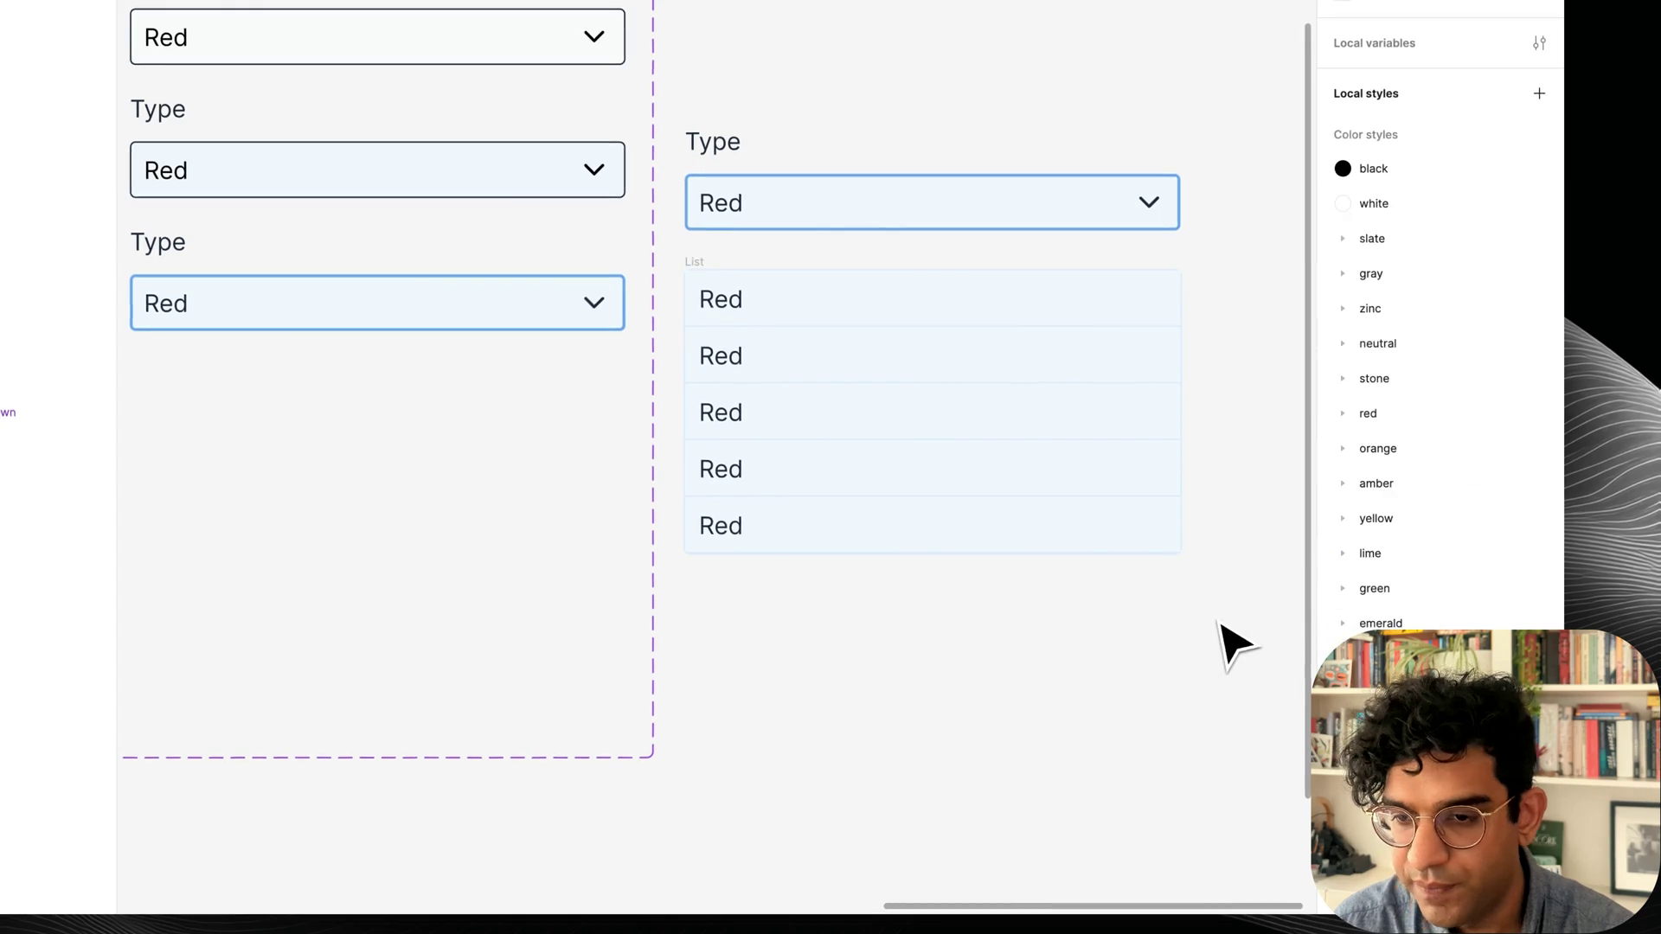
pyautogui.click(1050, 515)
pyautogui.click(1538, 557)
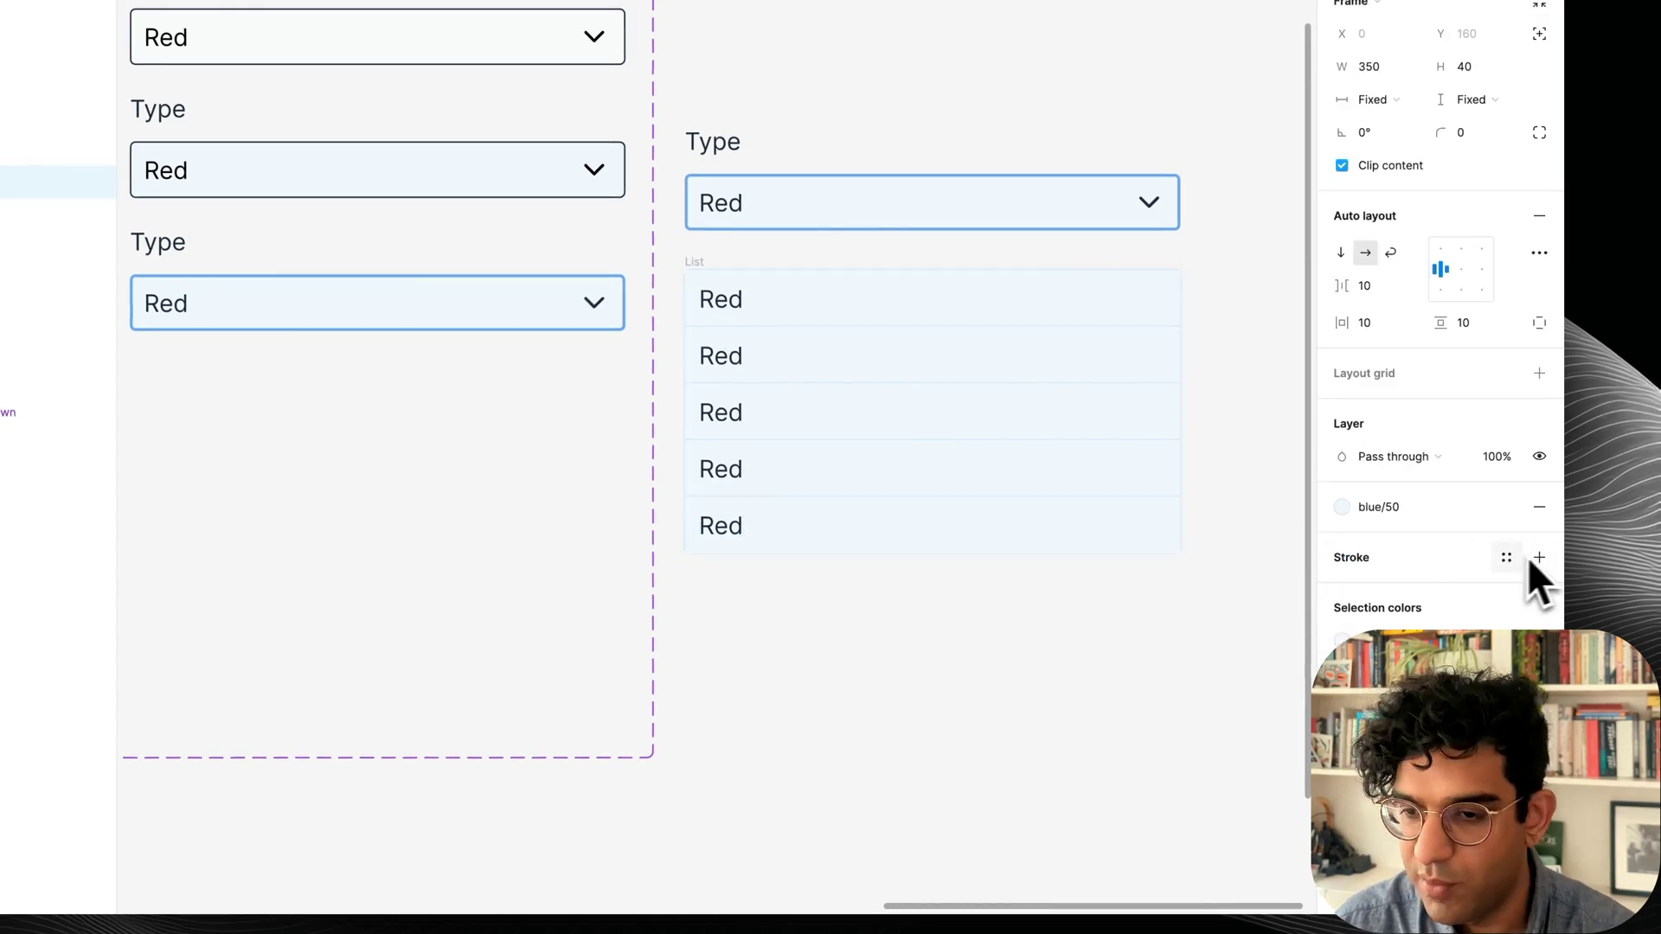
pyautogui.click(1116, 612)
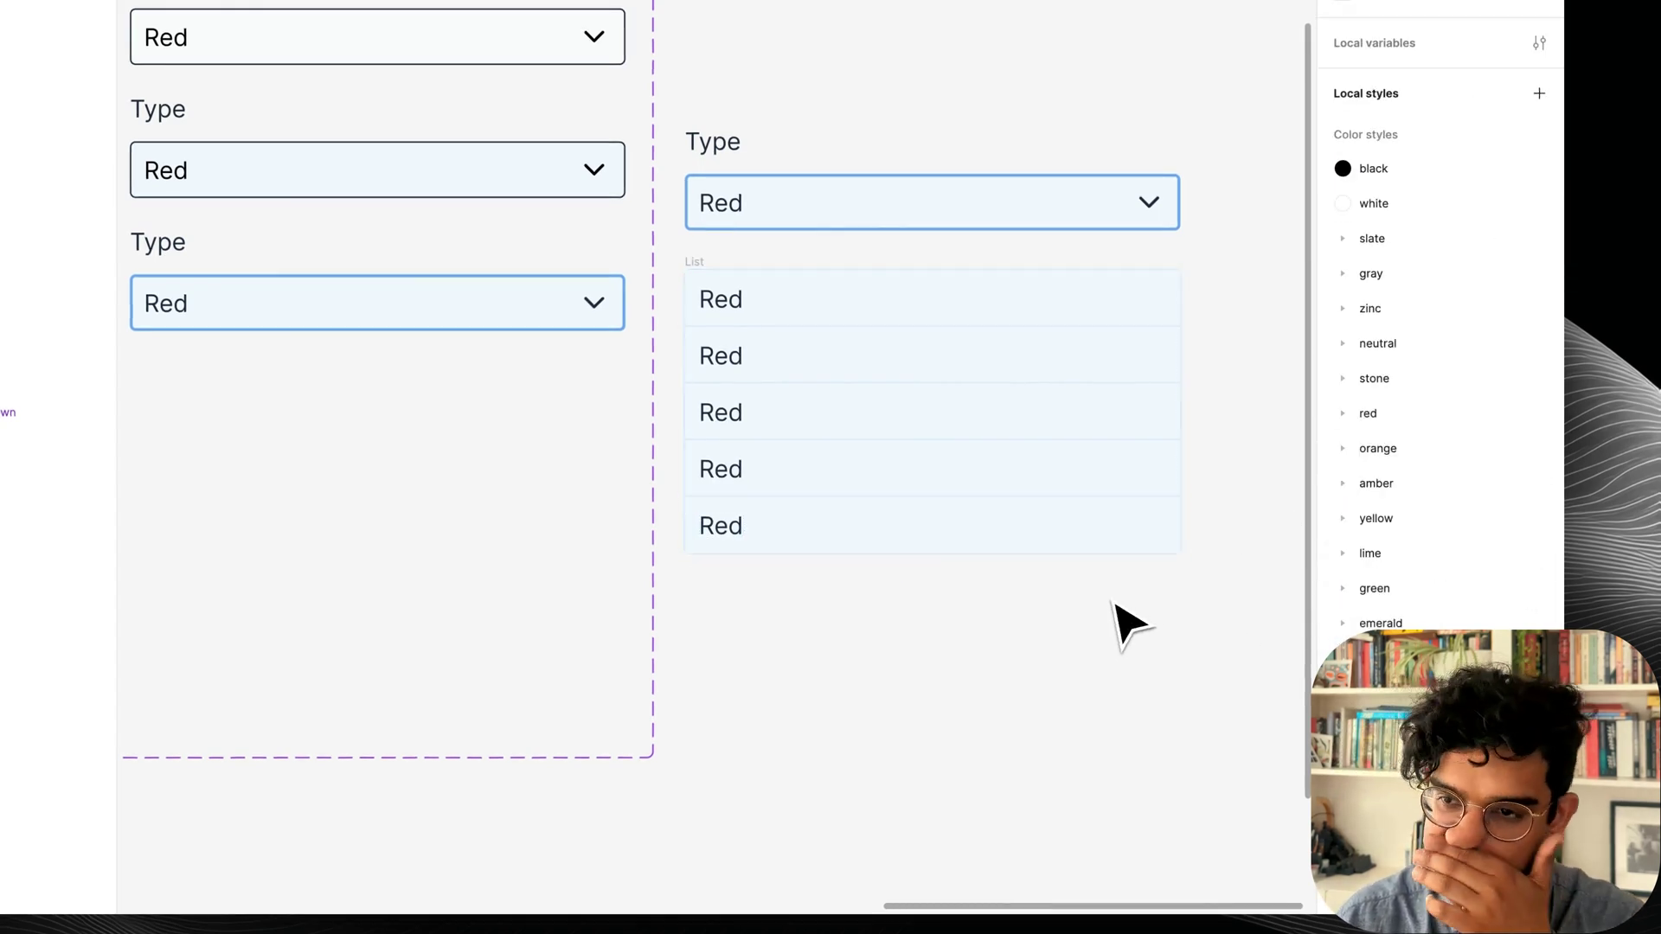
pyautogui.click(693, 263)
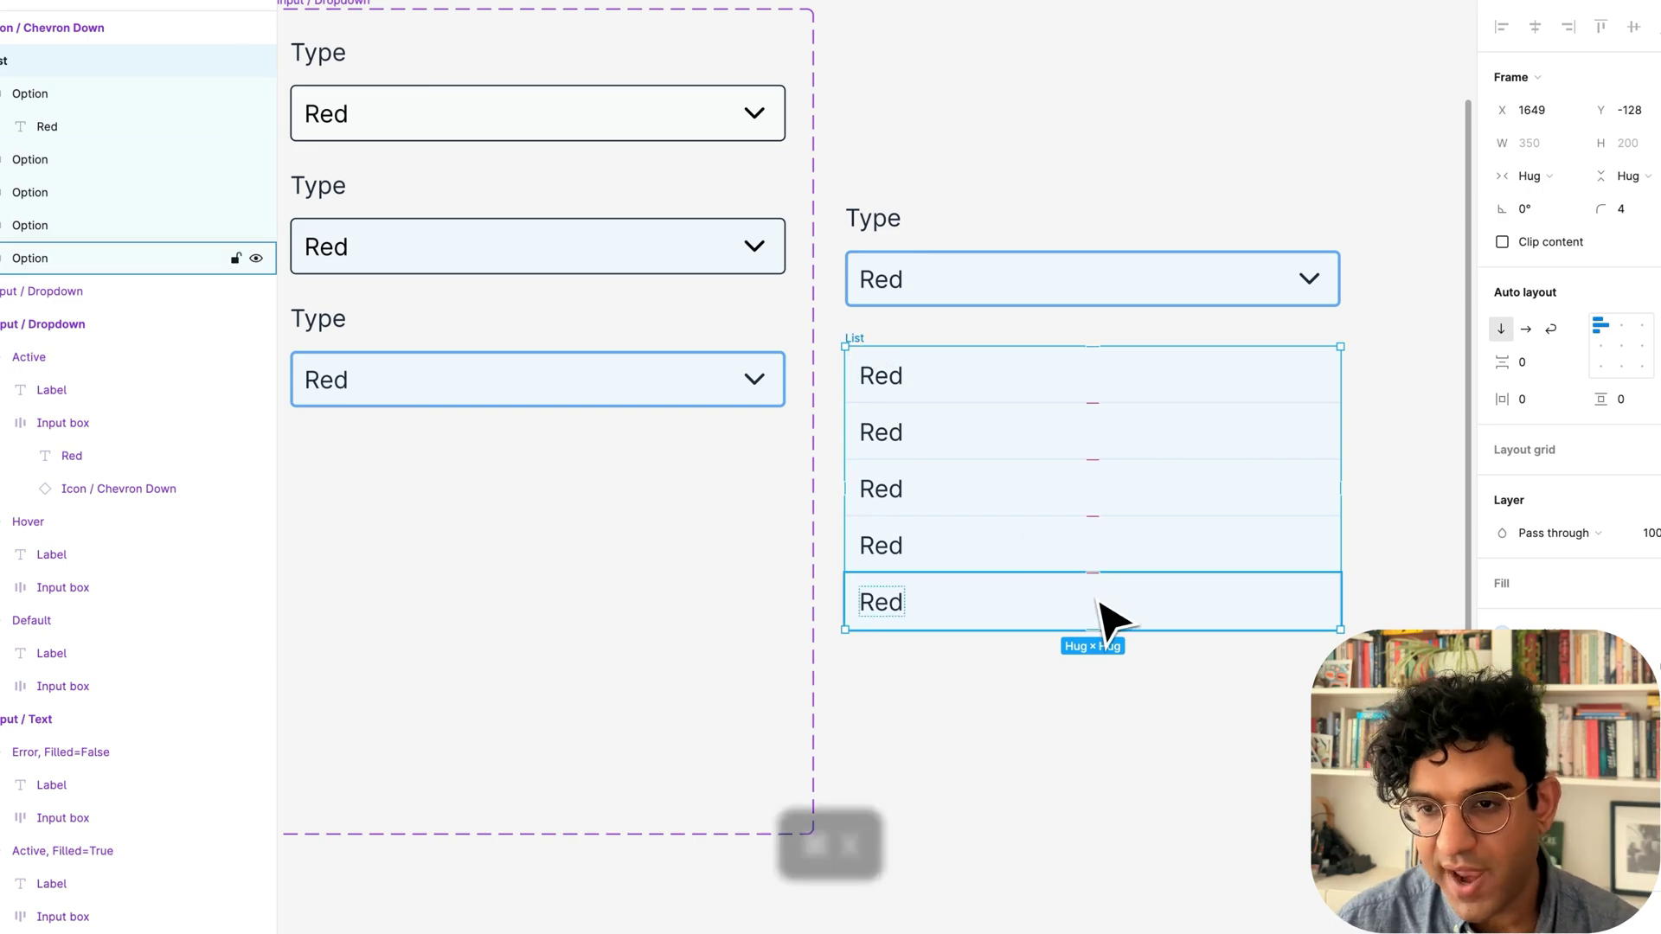
# Move the List into the Active dropdown variant, then scroll back to the iPhone frames.
pyautogui.press('super+x')
pyautogui.click(534, 396)
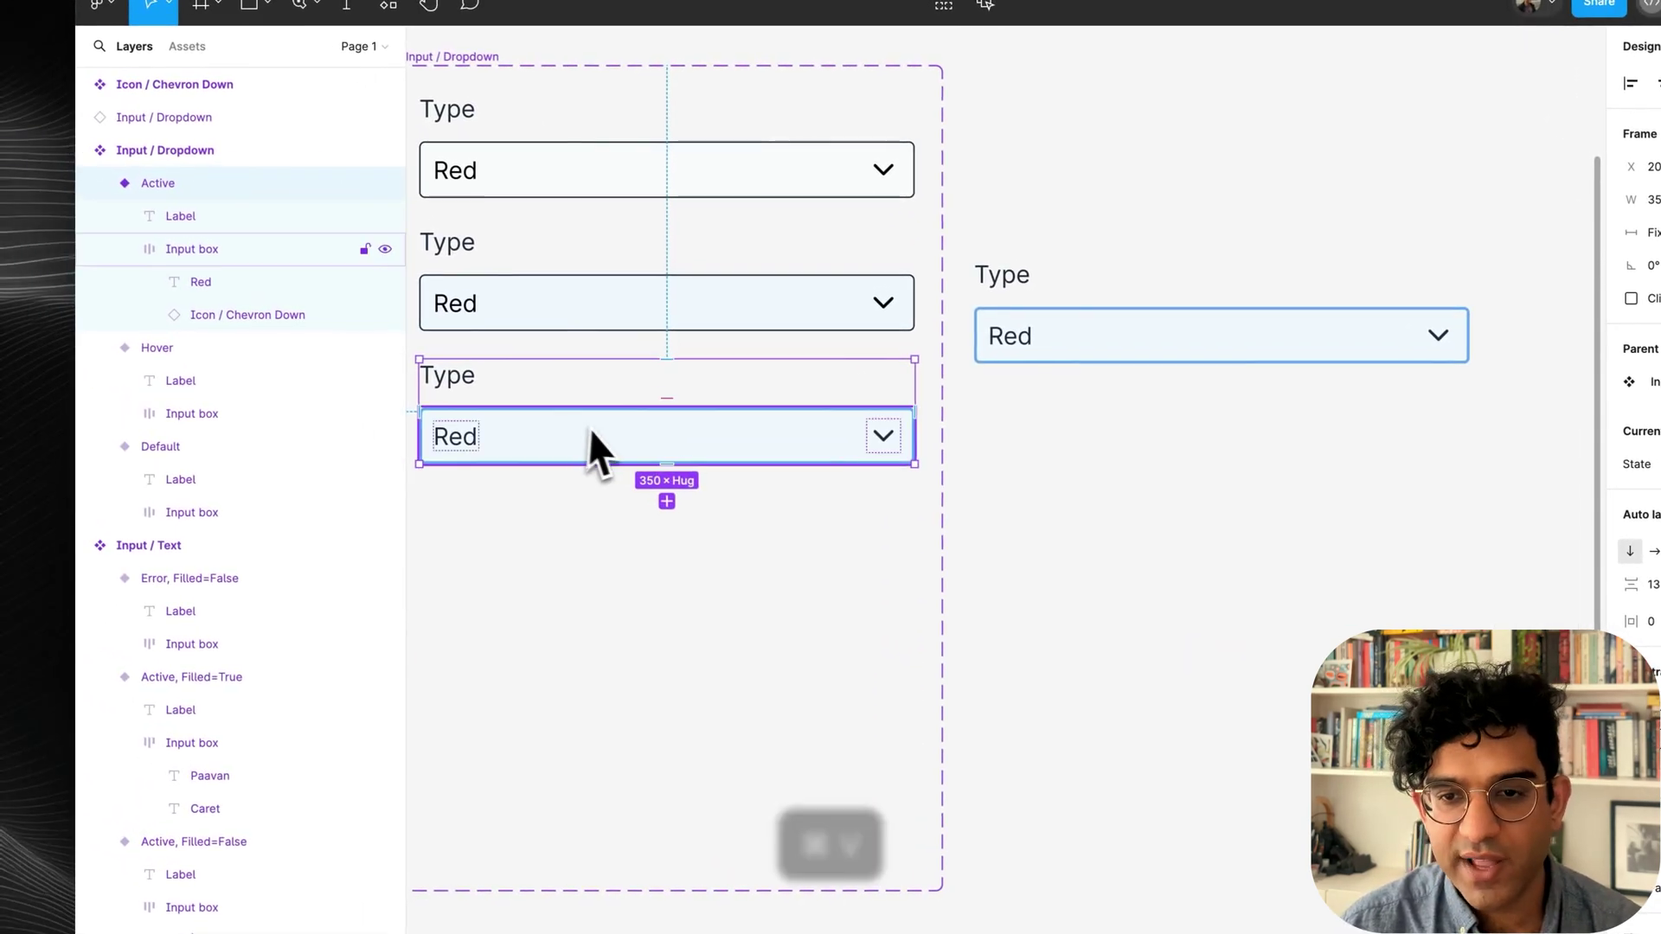
pyautogui.press('super+v')
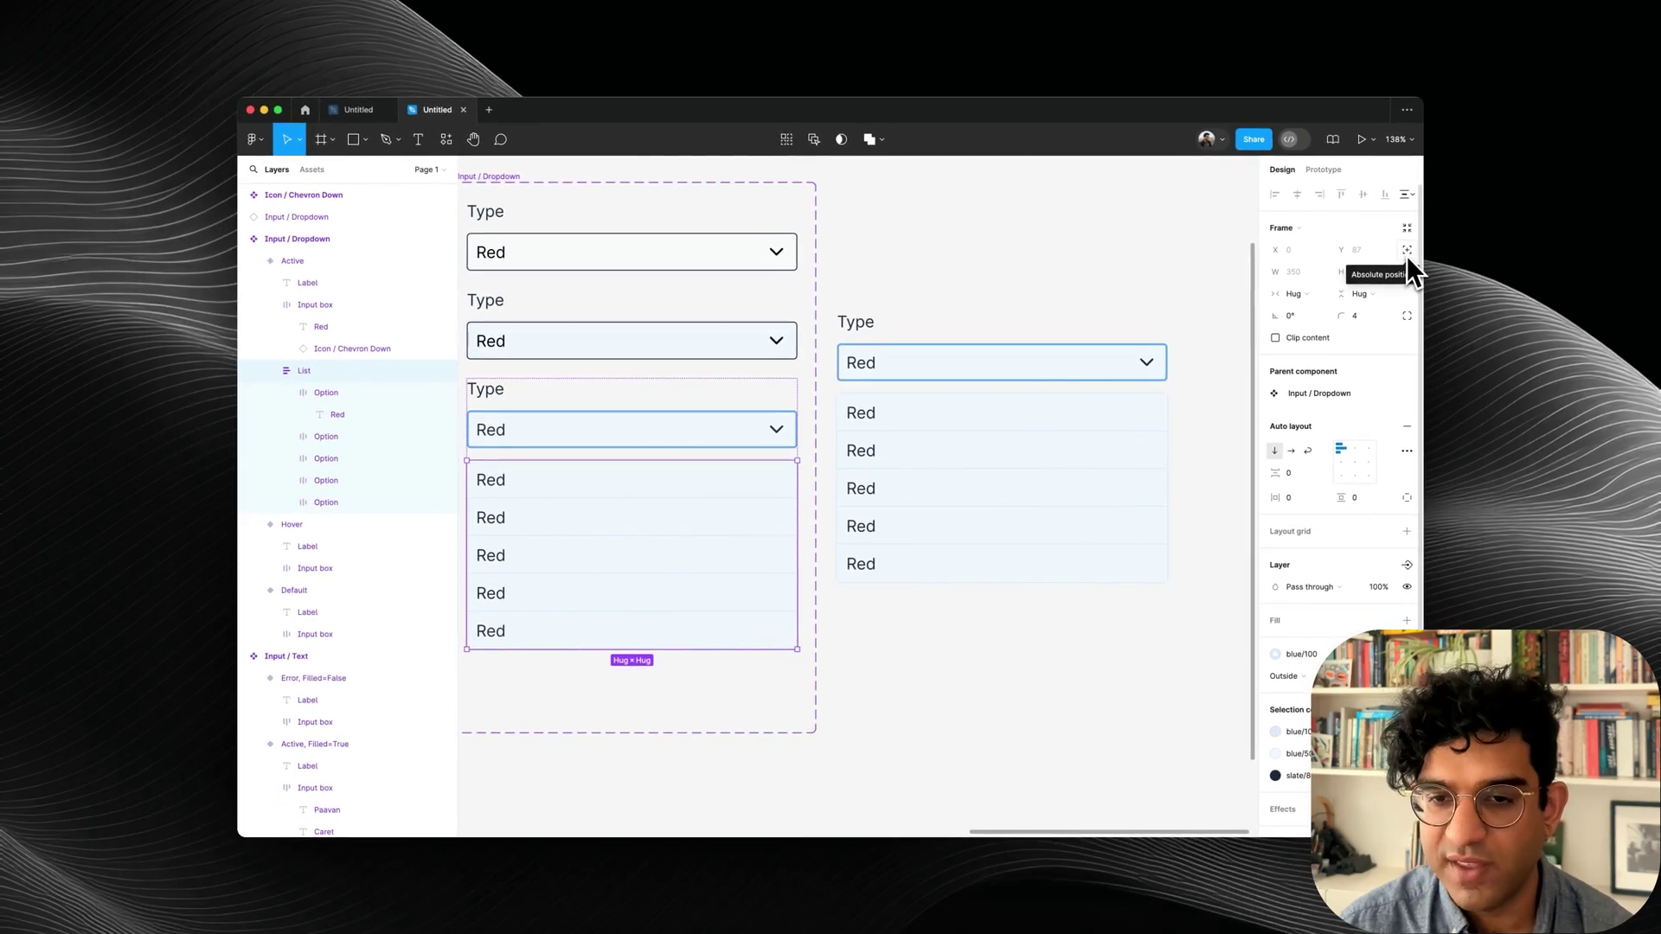
pyautogui.click(1043, 303)
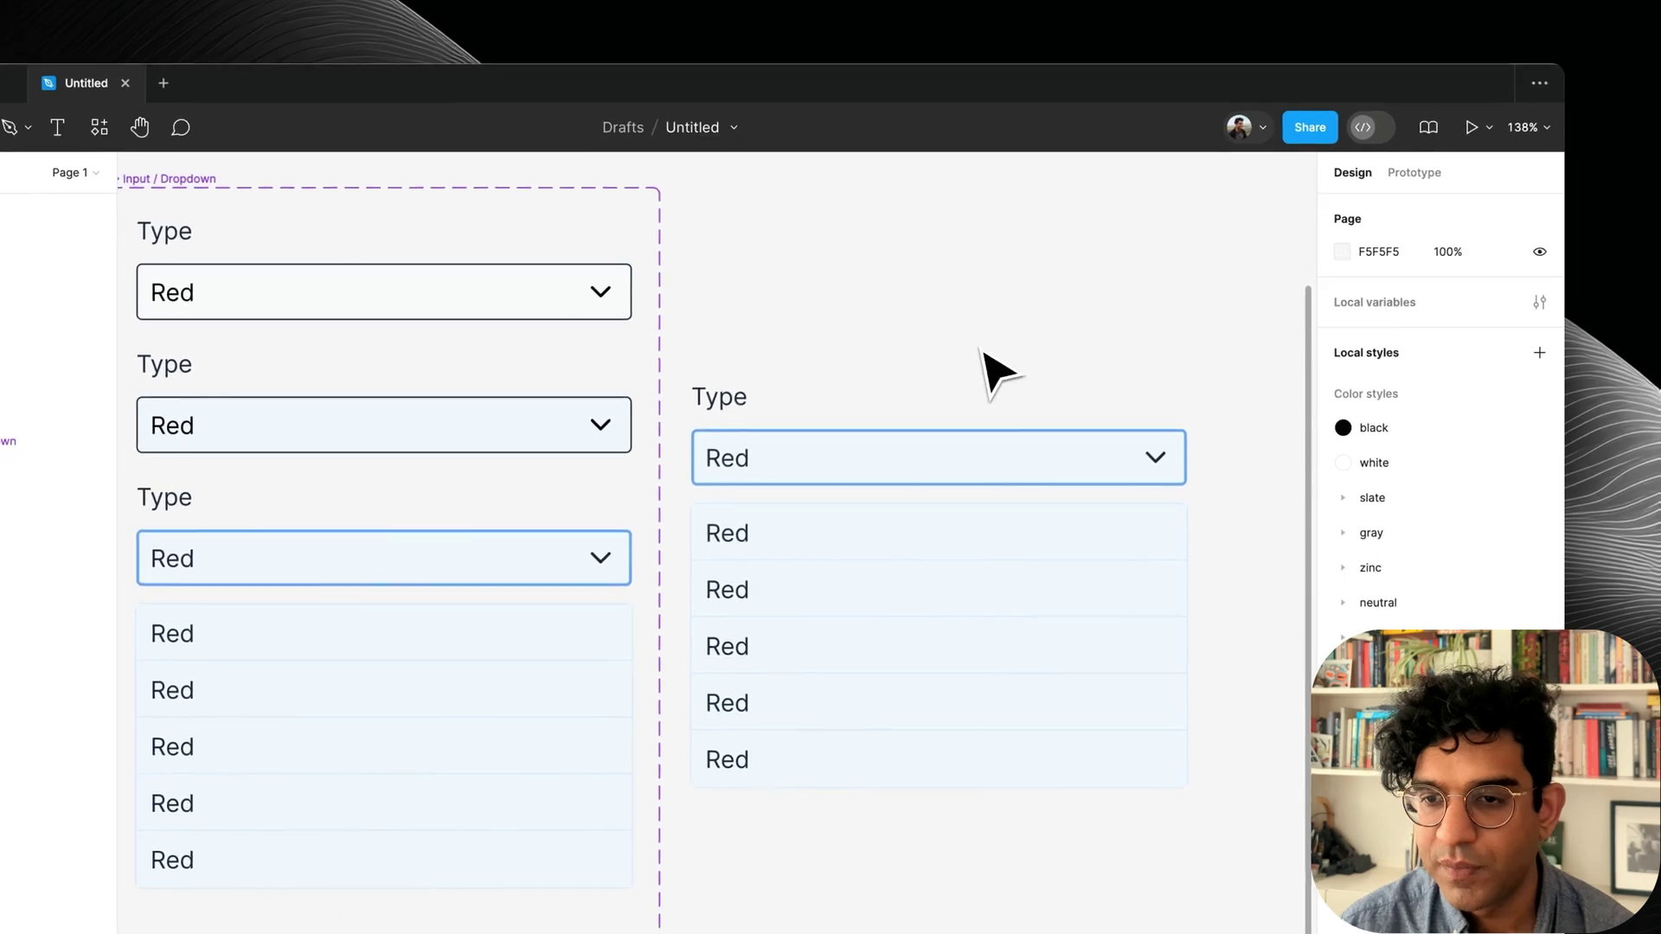
pyautogui.hscroll(-18, 980, 349)
pyautogui.scroll(-5, 980, 348)
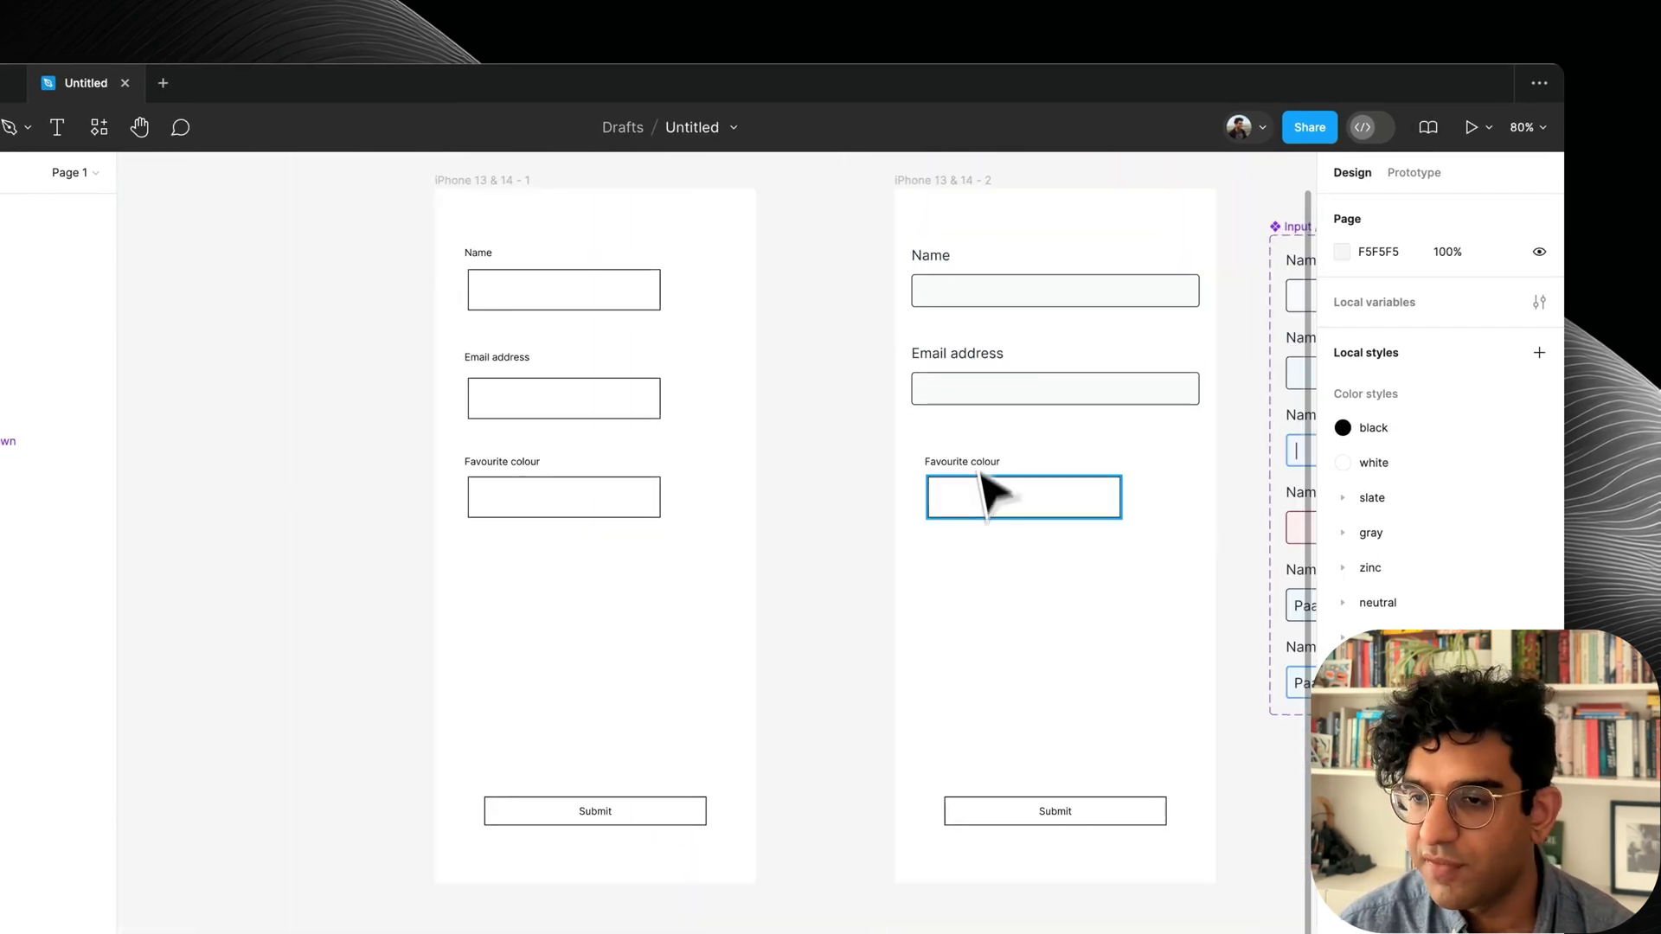
# Replace Favourite colour with an Email address copy and stack the four fields in auto-layout.
pyautogui.moveTo(858, 427); pyautogui.dragTo(1107, 541)
pyautogui.press('BackSpace')
pyautogui.moveTo(973, 390); pyautogui.dragTo(971, 449)
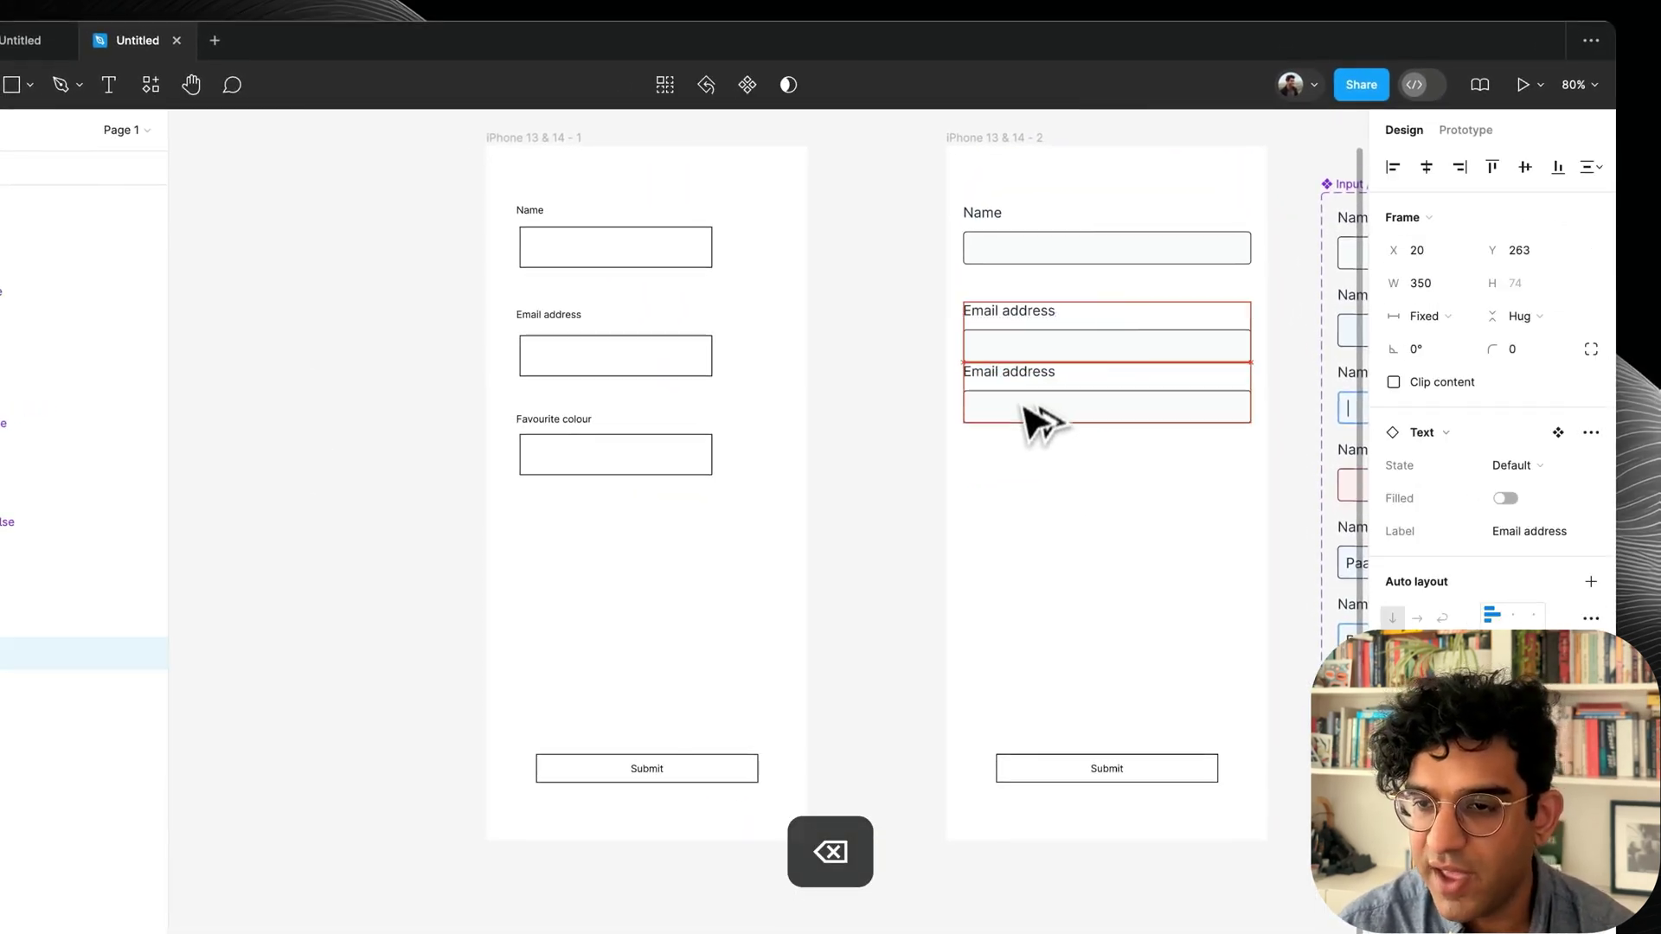
pyautogui.moveTo(1066, 614); pyautogui.dragTo(990, 253)
pyautogui.hotkey('shift', 'a')
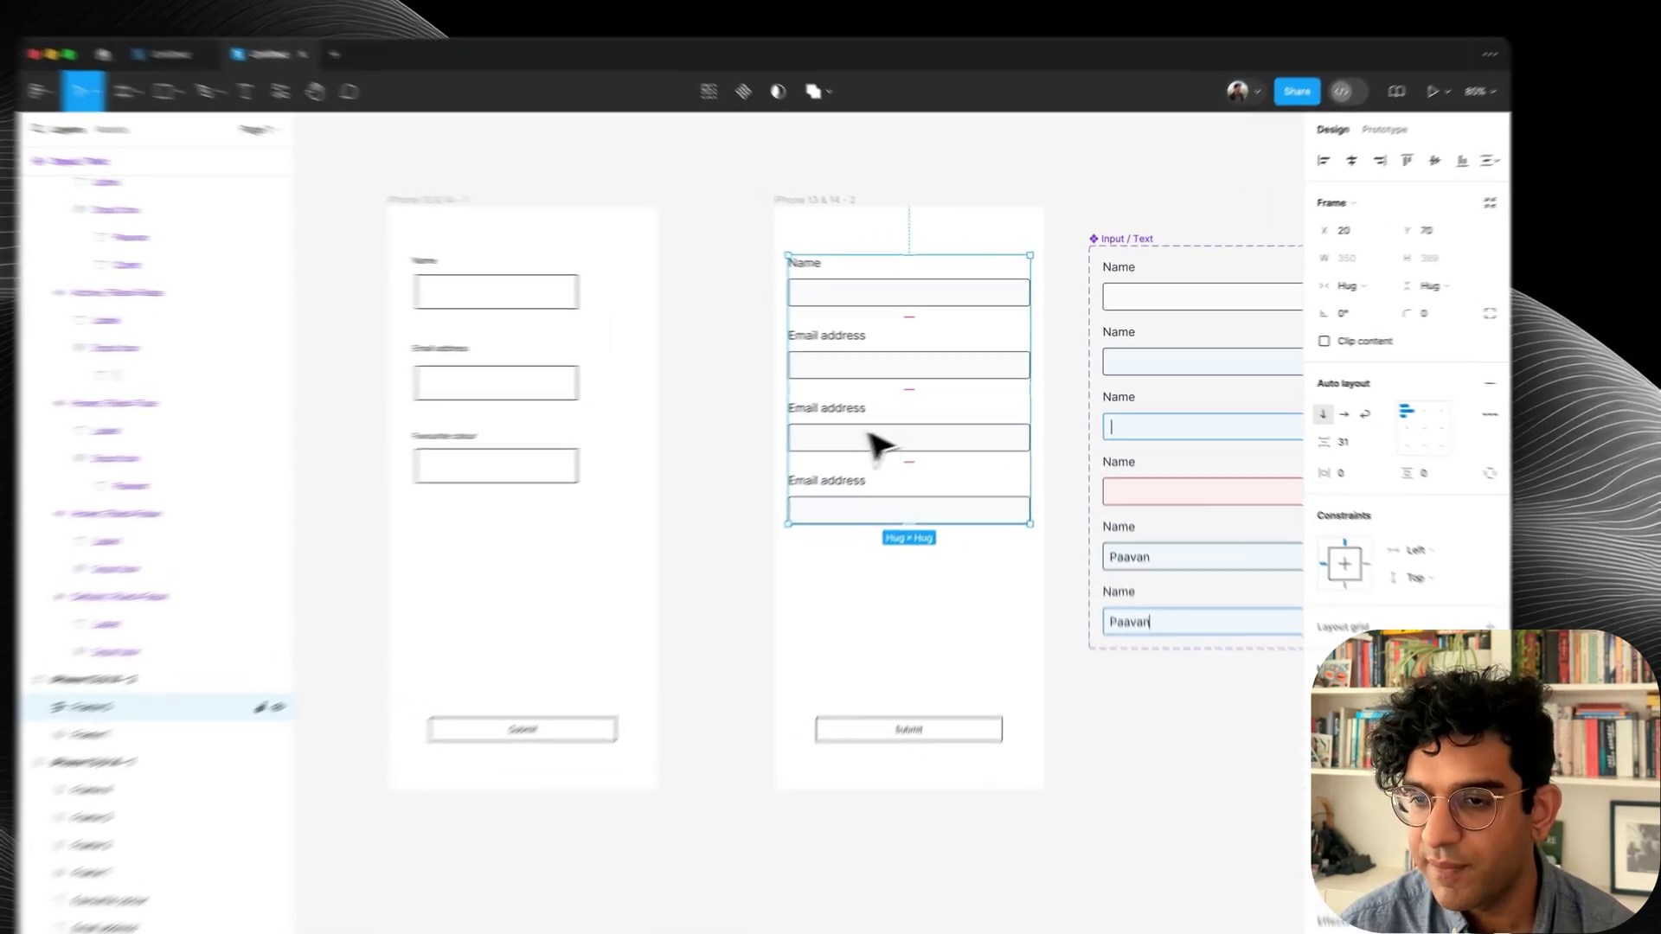
# Swap the third field's instance to the Input / Dropdown component.
pyautogui.click(890, 415)
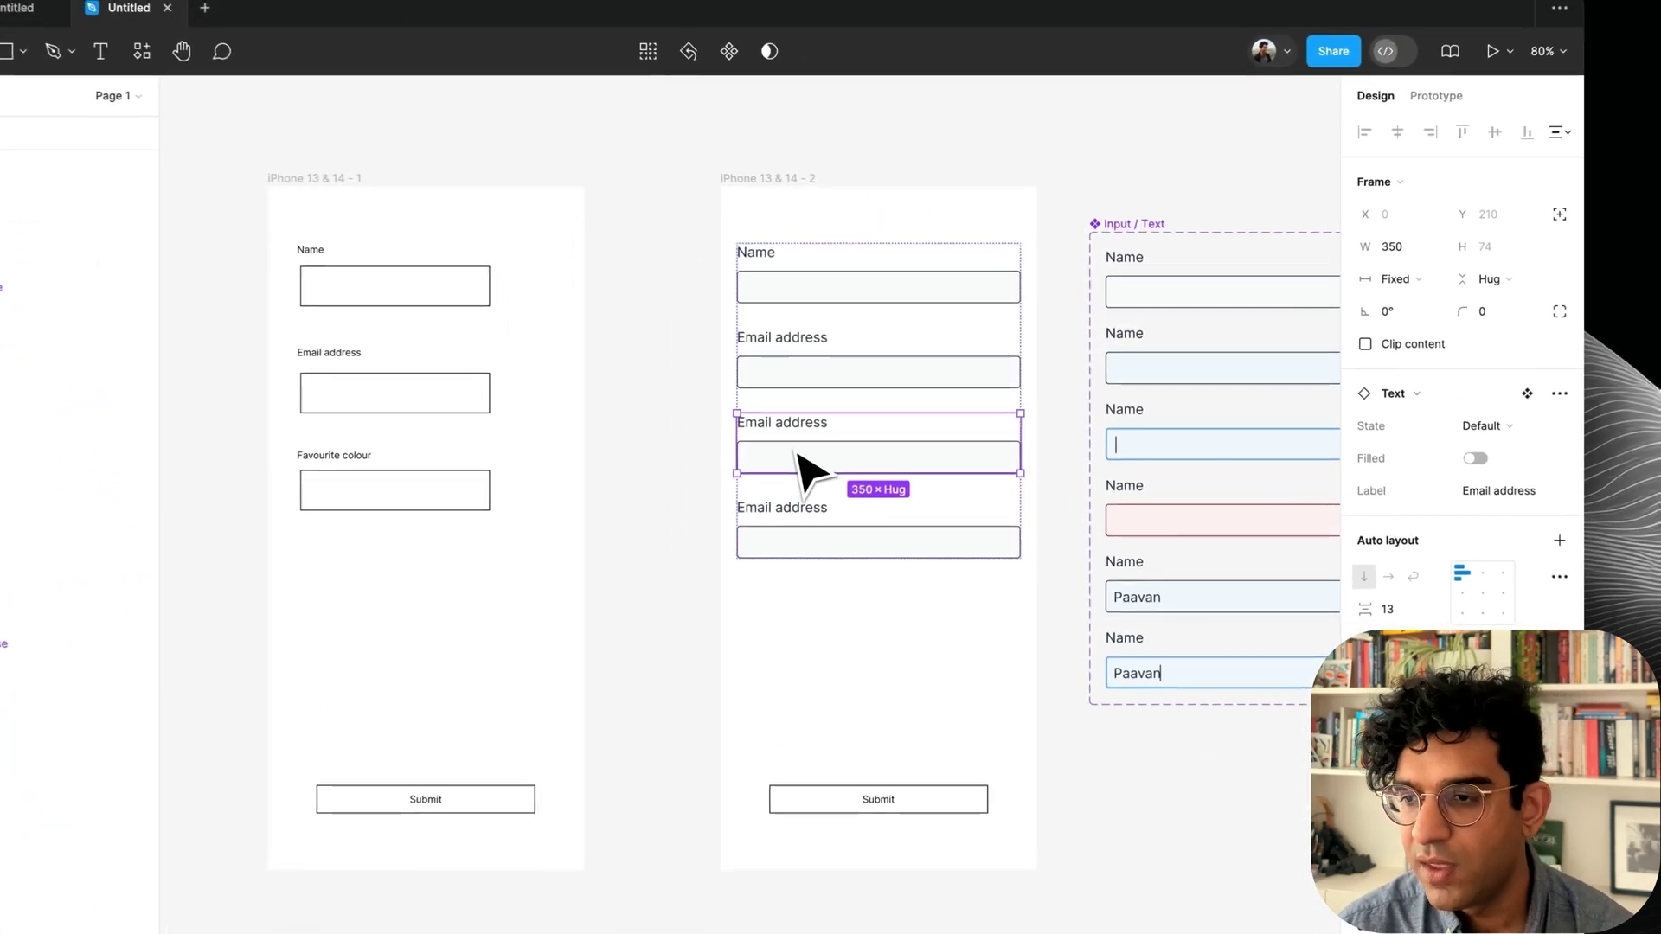
pyautogui.click(1355, 395)
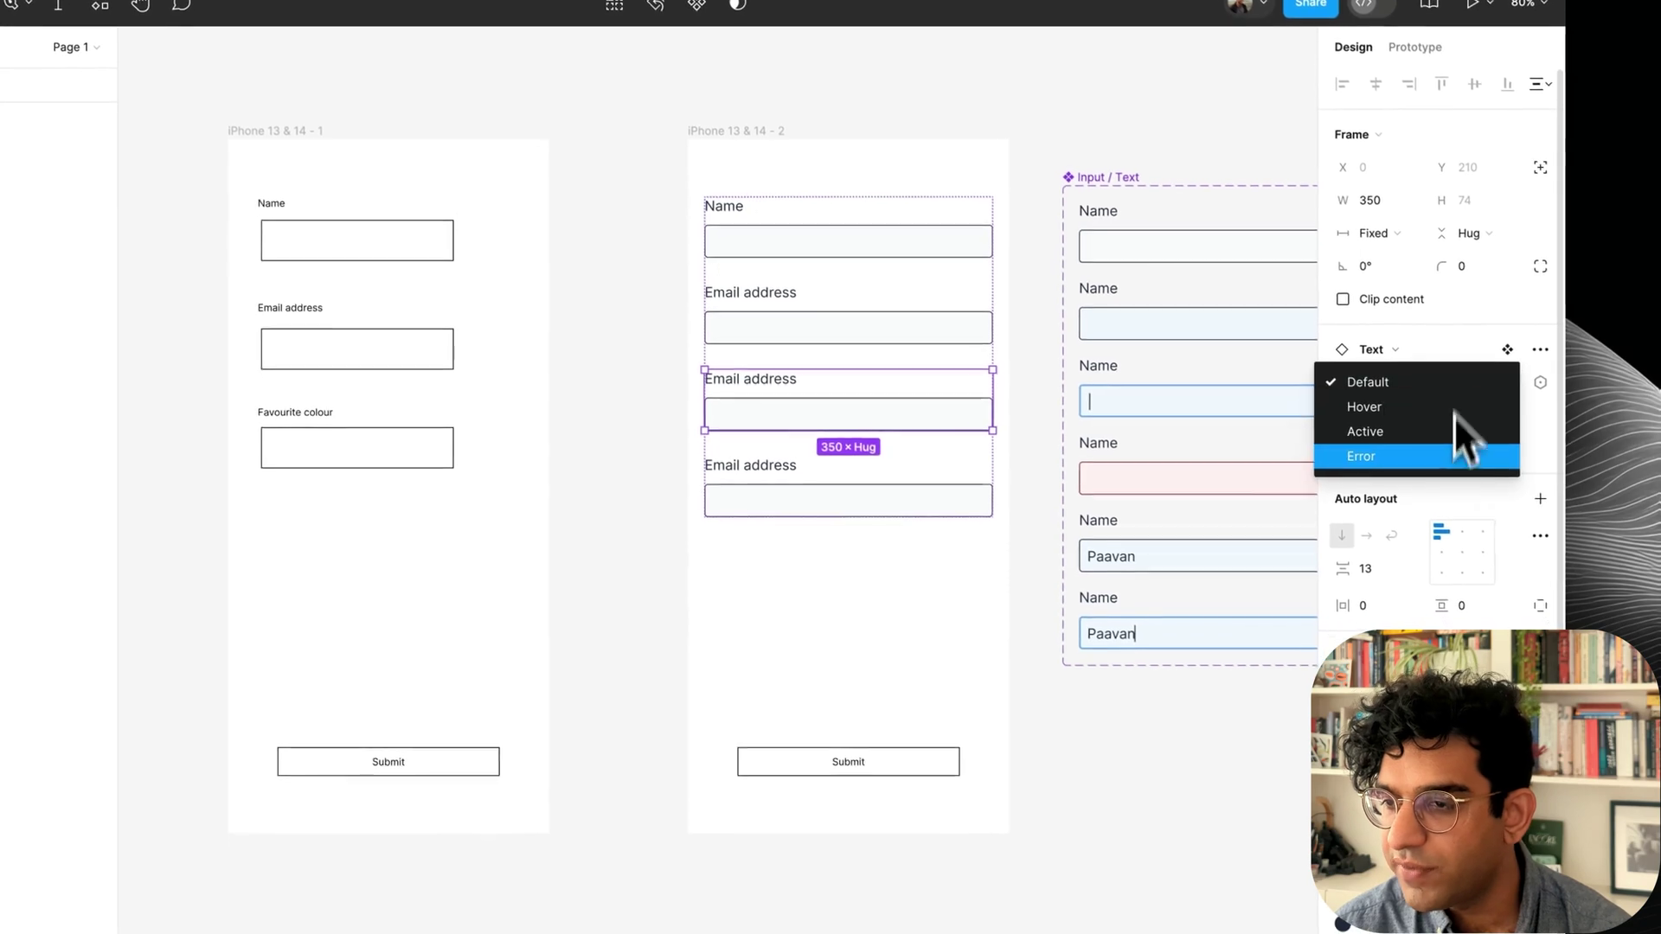
pyautogui.click(1389, 346)
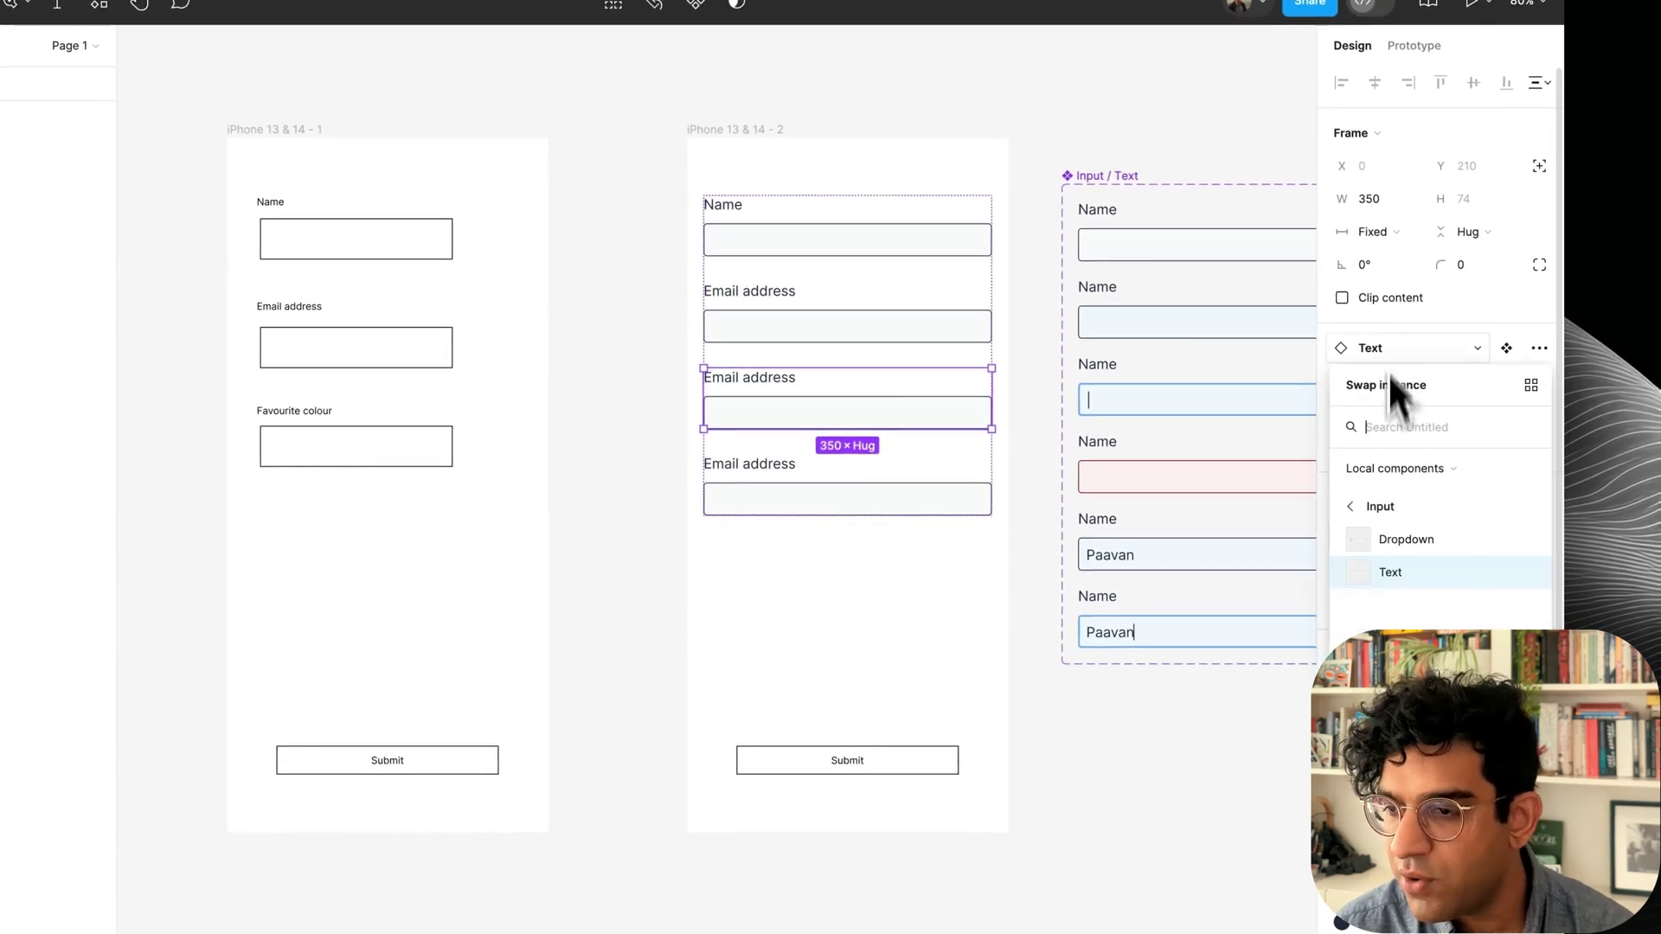
pyautogui.click(1389, 545)
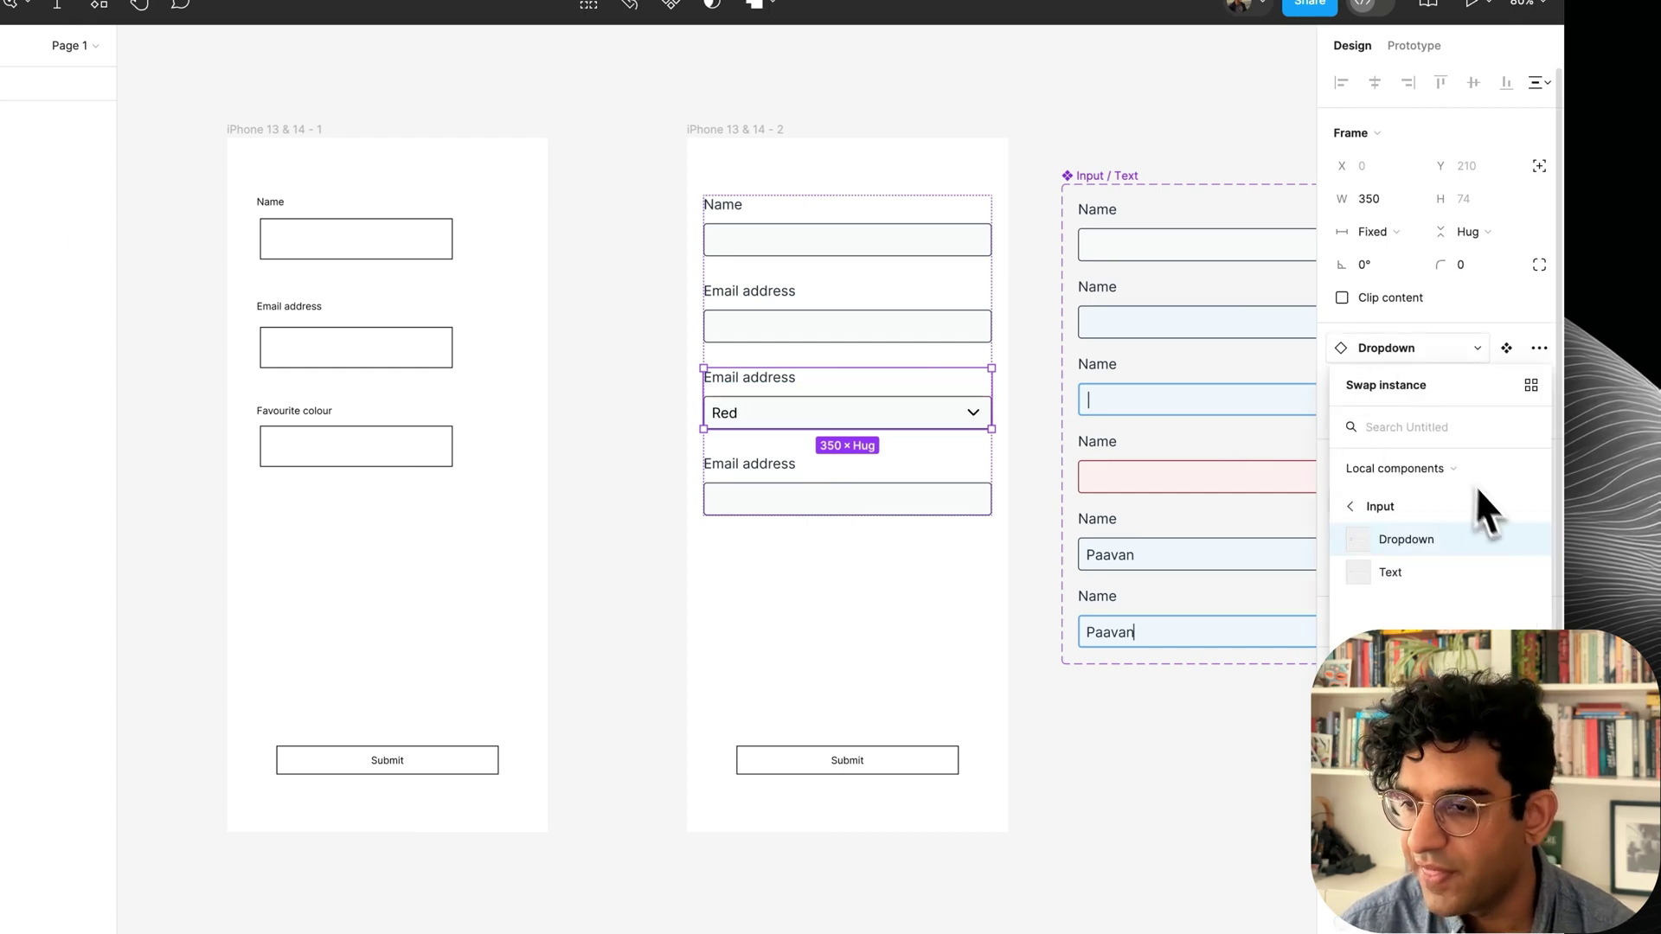
pyautogui.hscroll(10, 1381, 554)
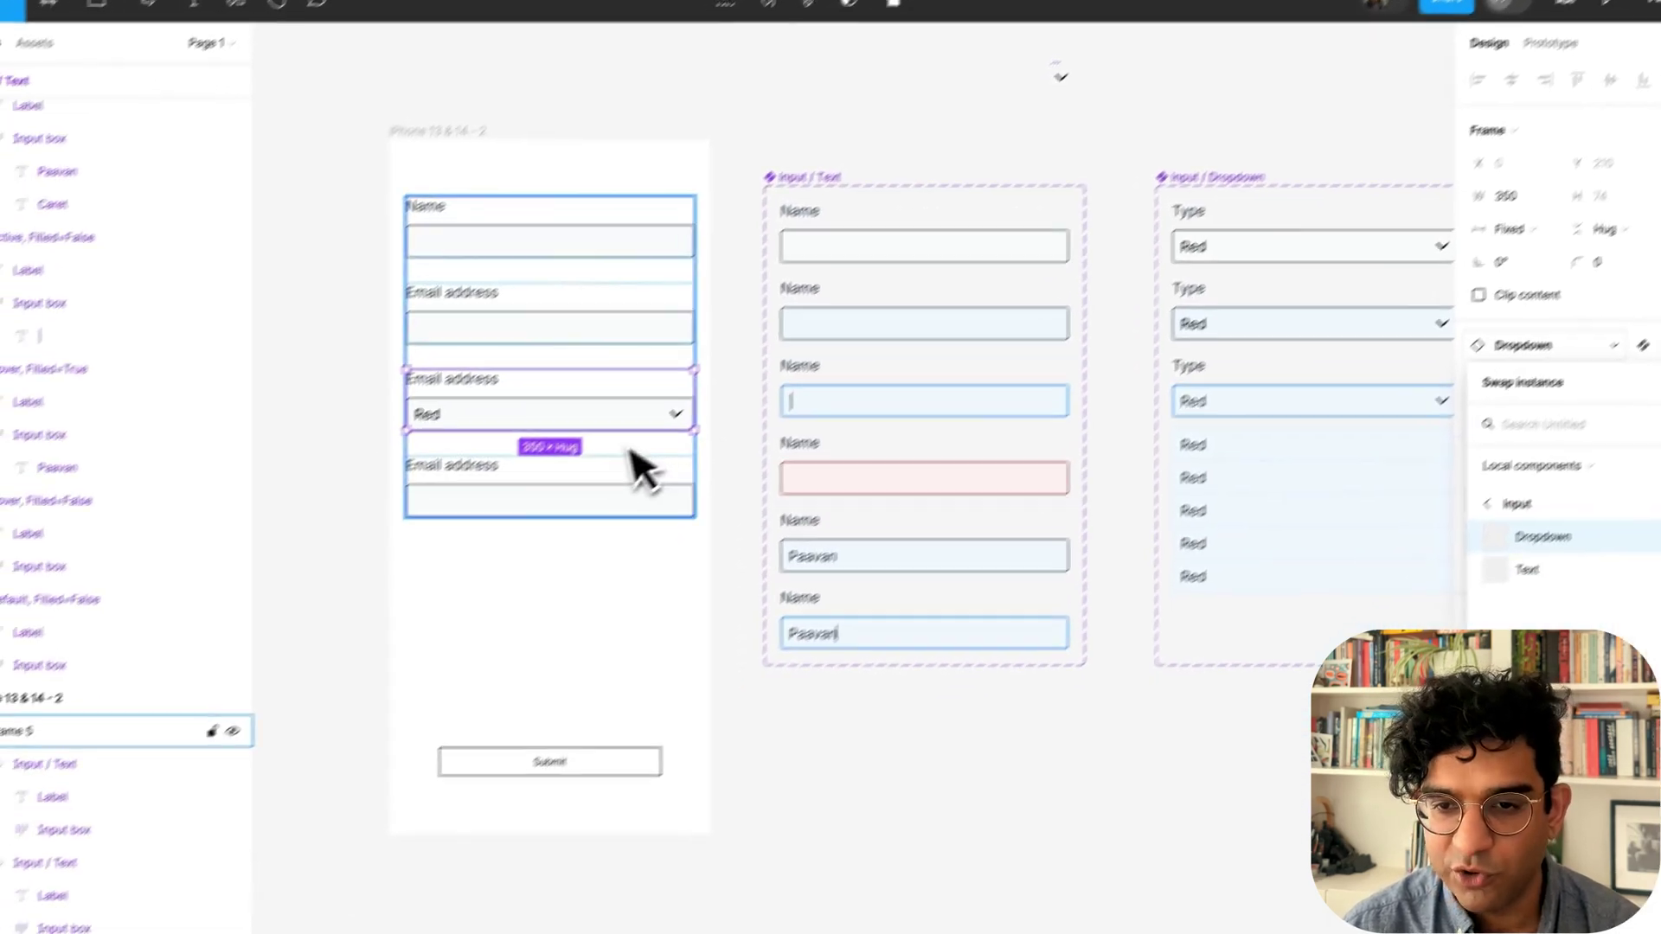
# Switch the form's dropdown instance to Active and locate its option list in Input / Dropdown.
pyautogui.click(452, 811)
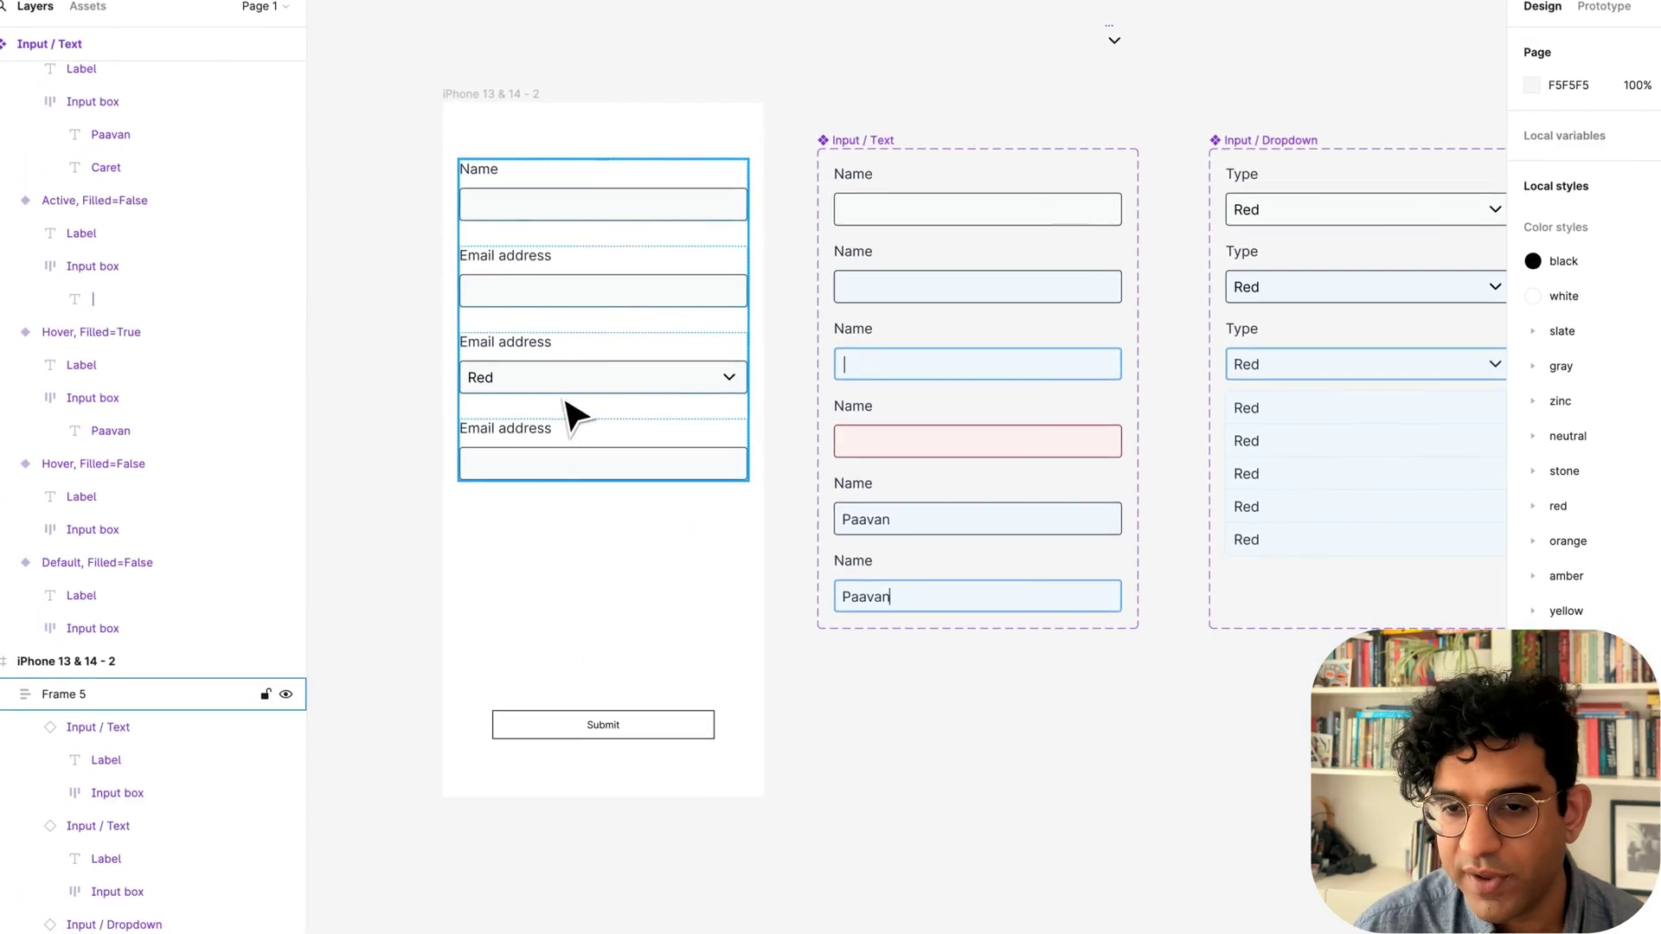
pyautogui.click(572, 417)
pyautogui.click(1647, 340)
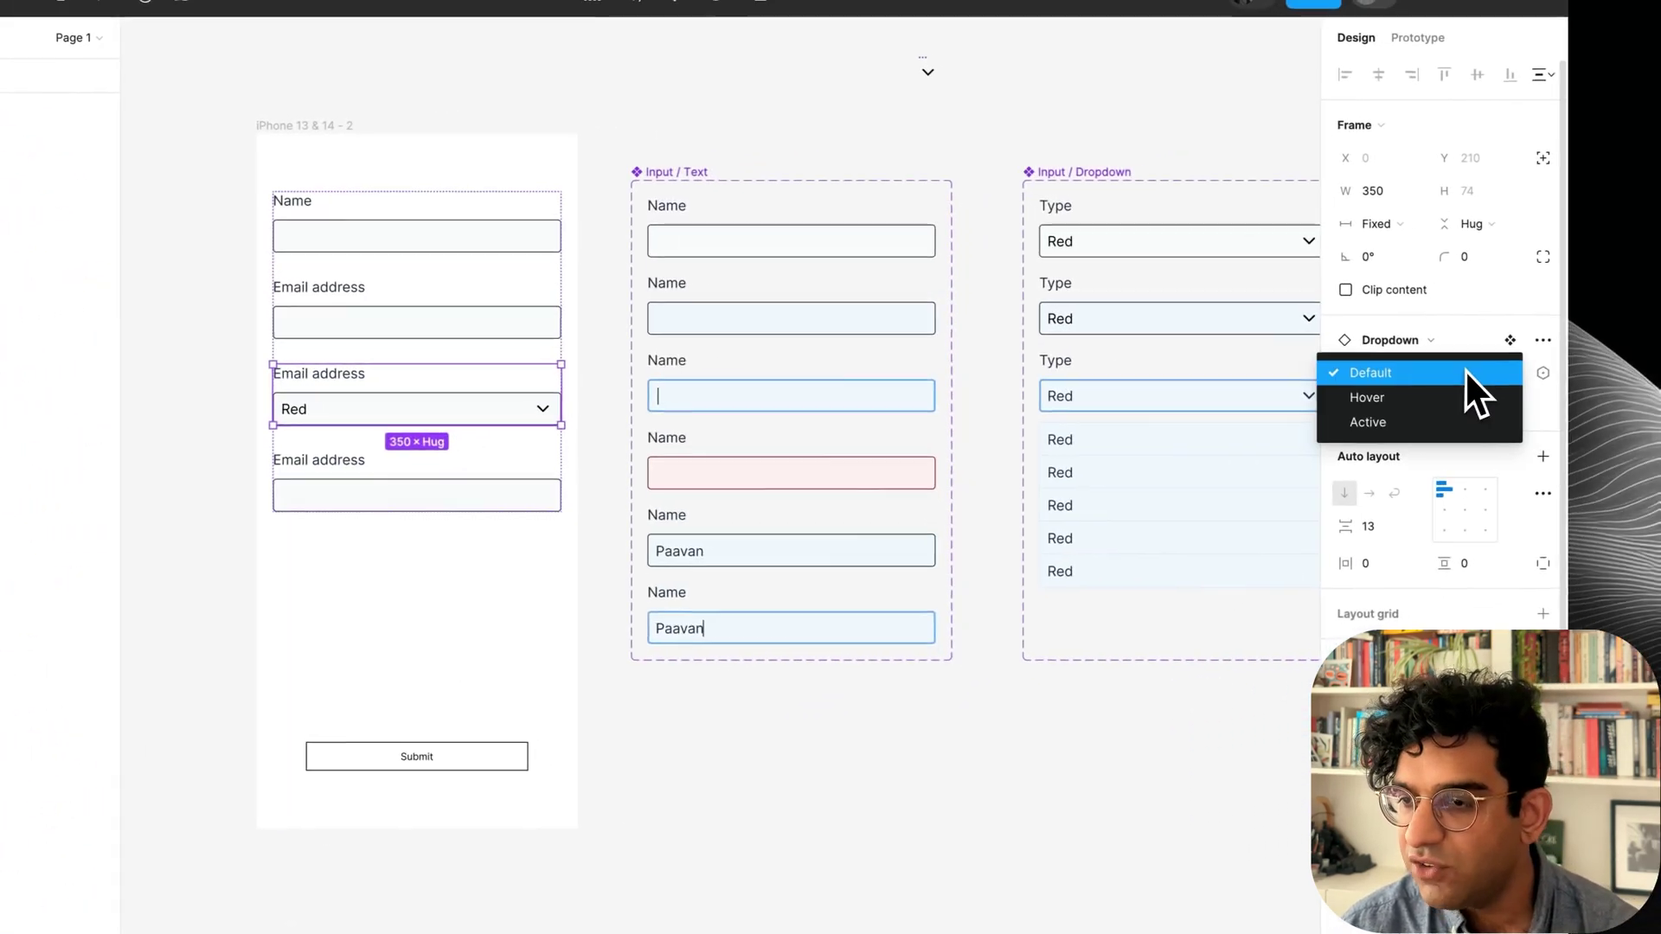
pyautogui.click(1612, 391)
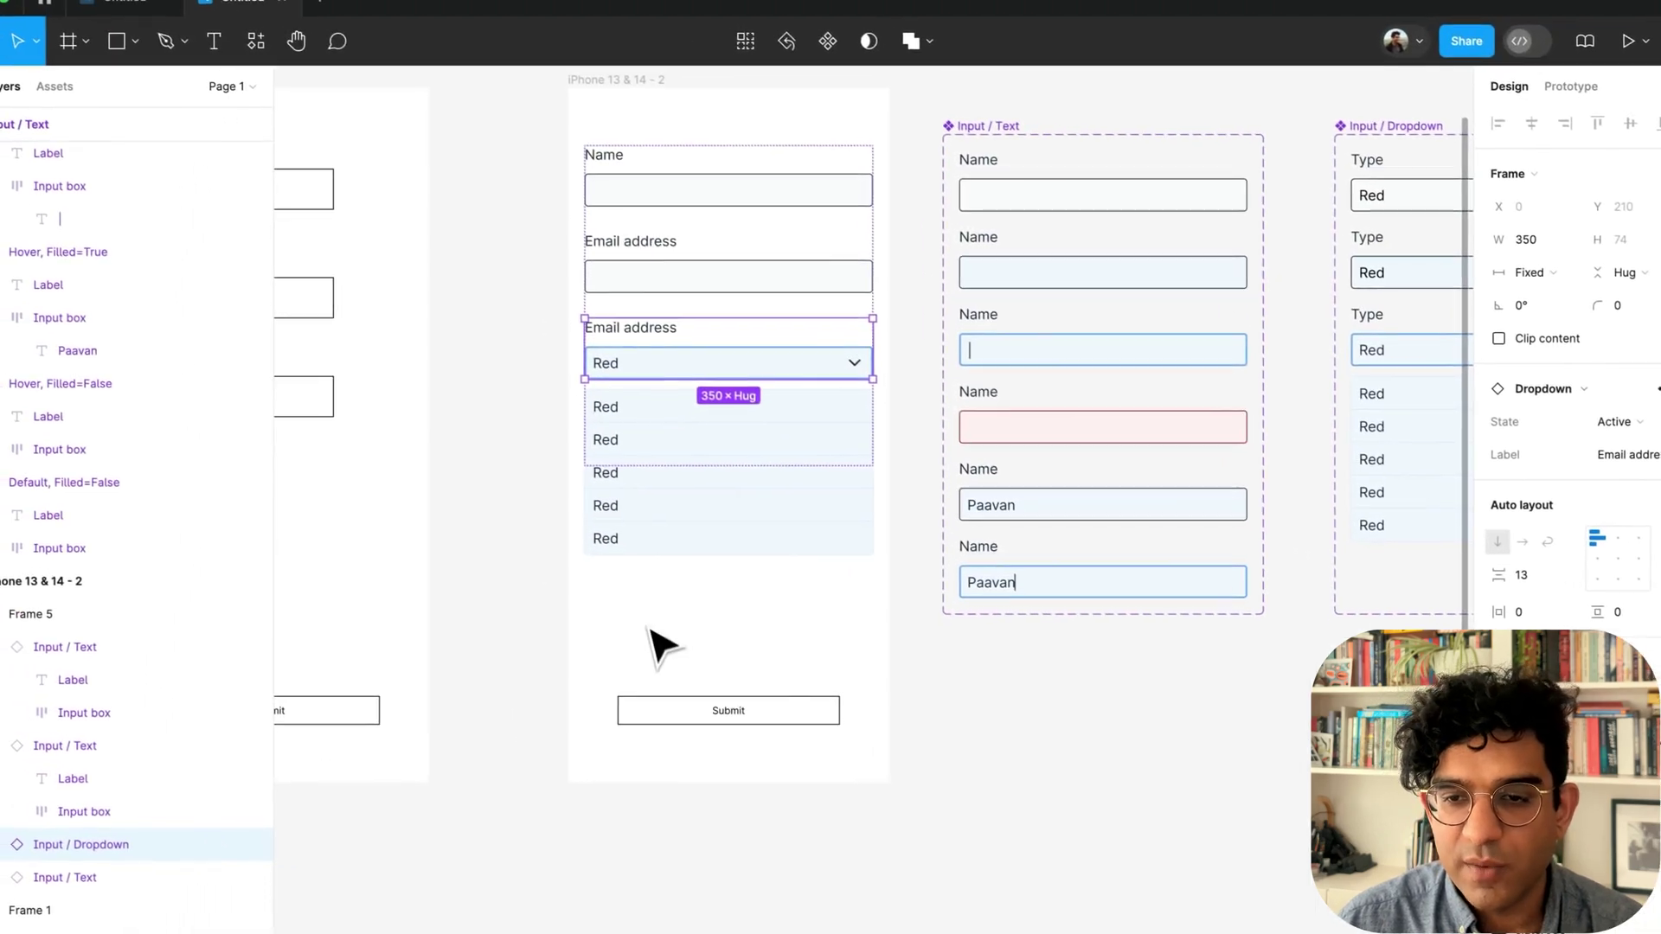
pyautogui.click(659, 645)
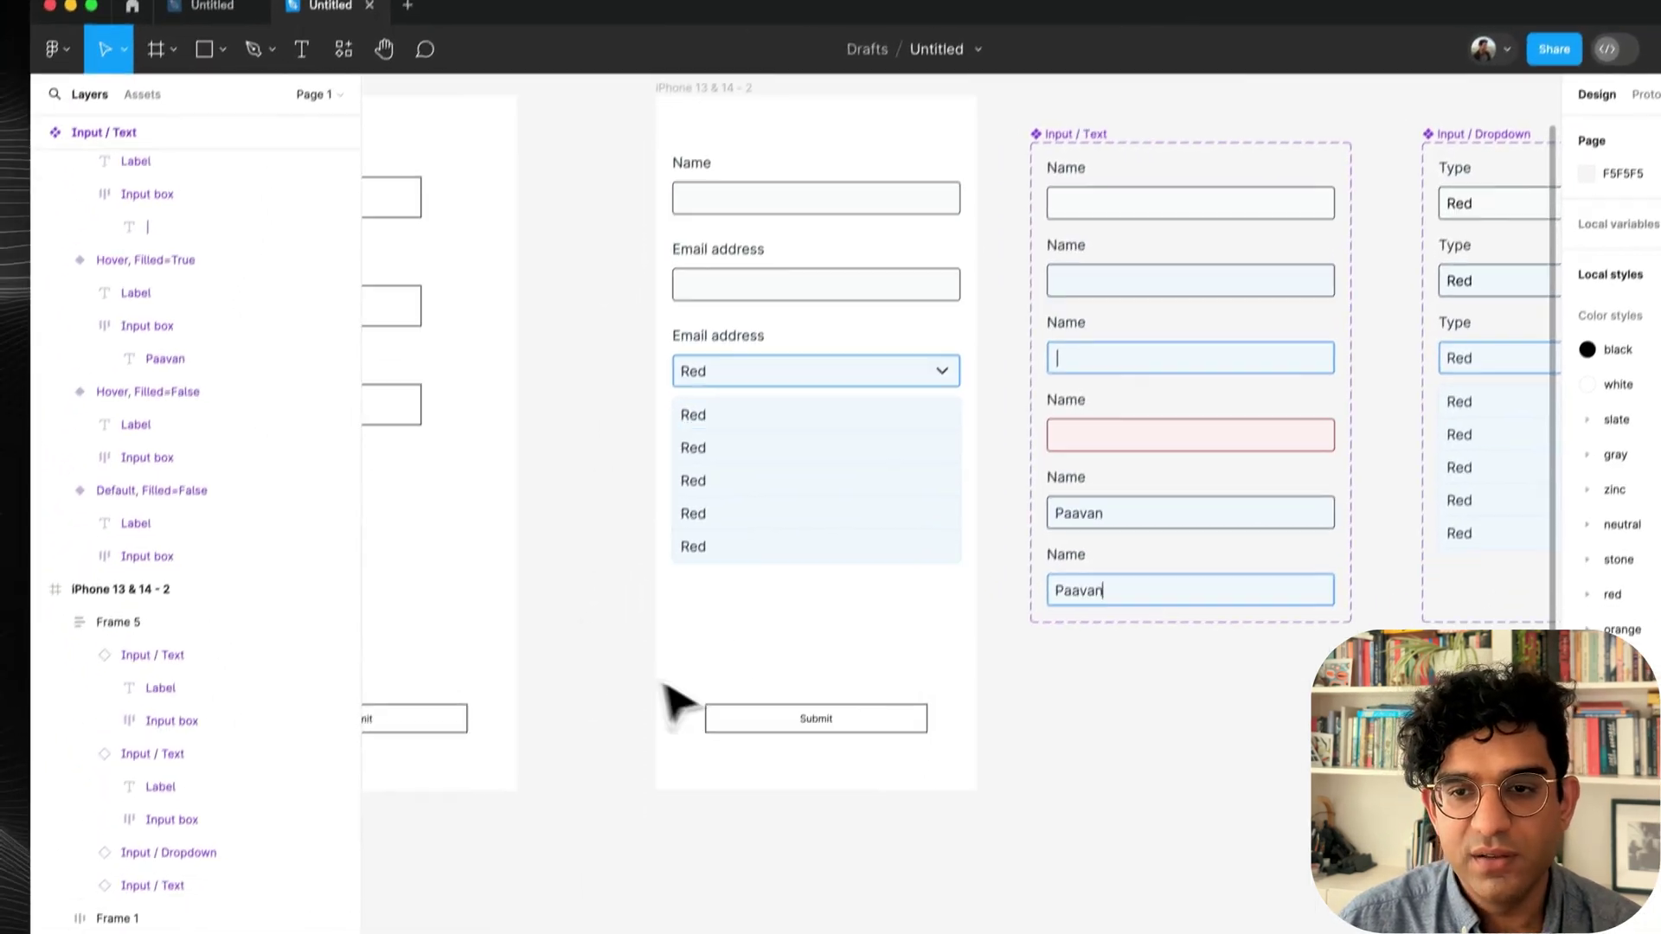
pyautogui.hscroll(3, 1026, 738)
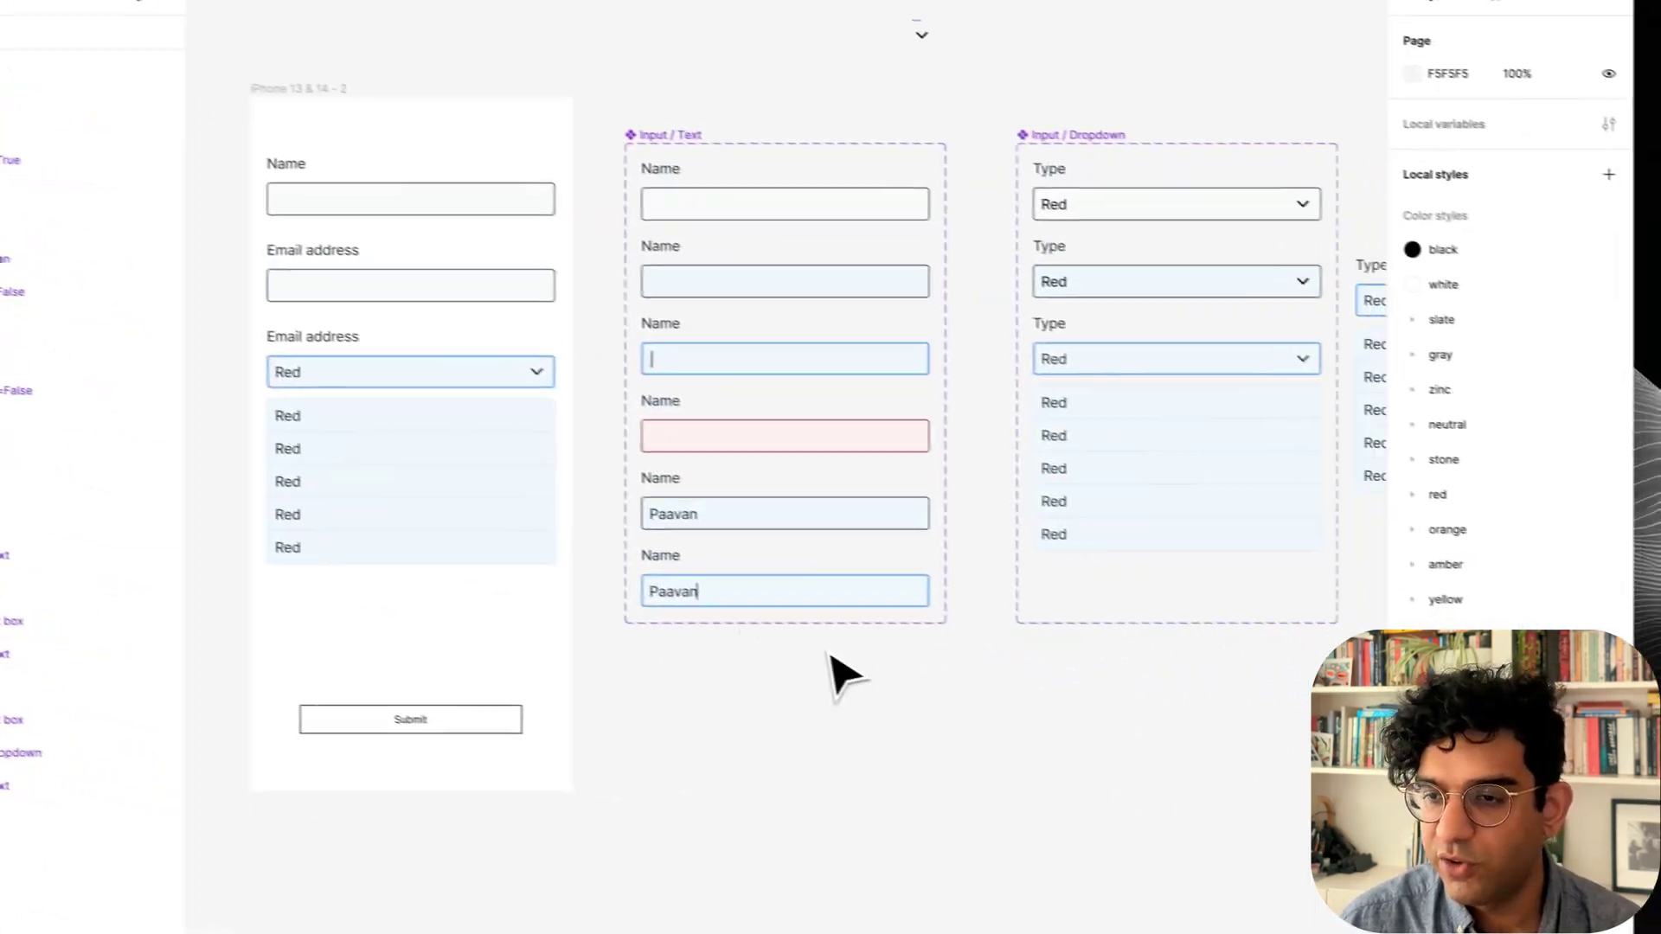
pyautogui.keyDown('super'); pyautogui.click(1342, 540); pyautogui.keyUp('super')
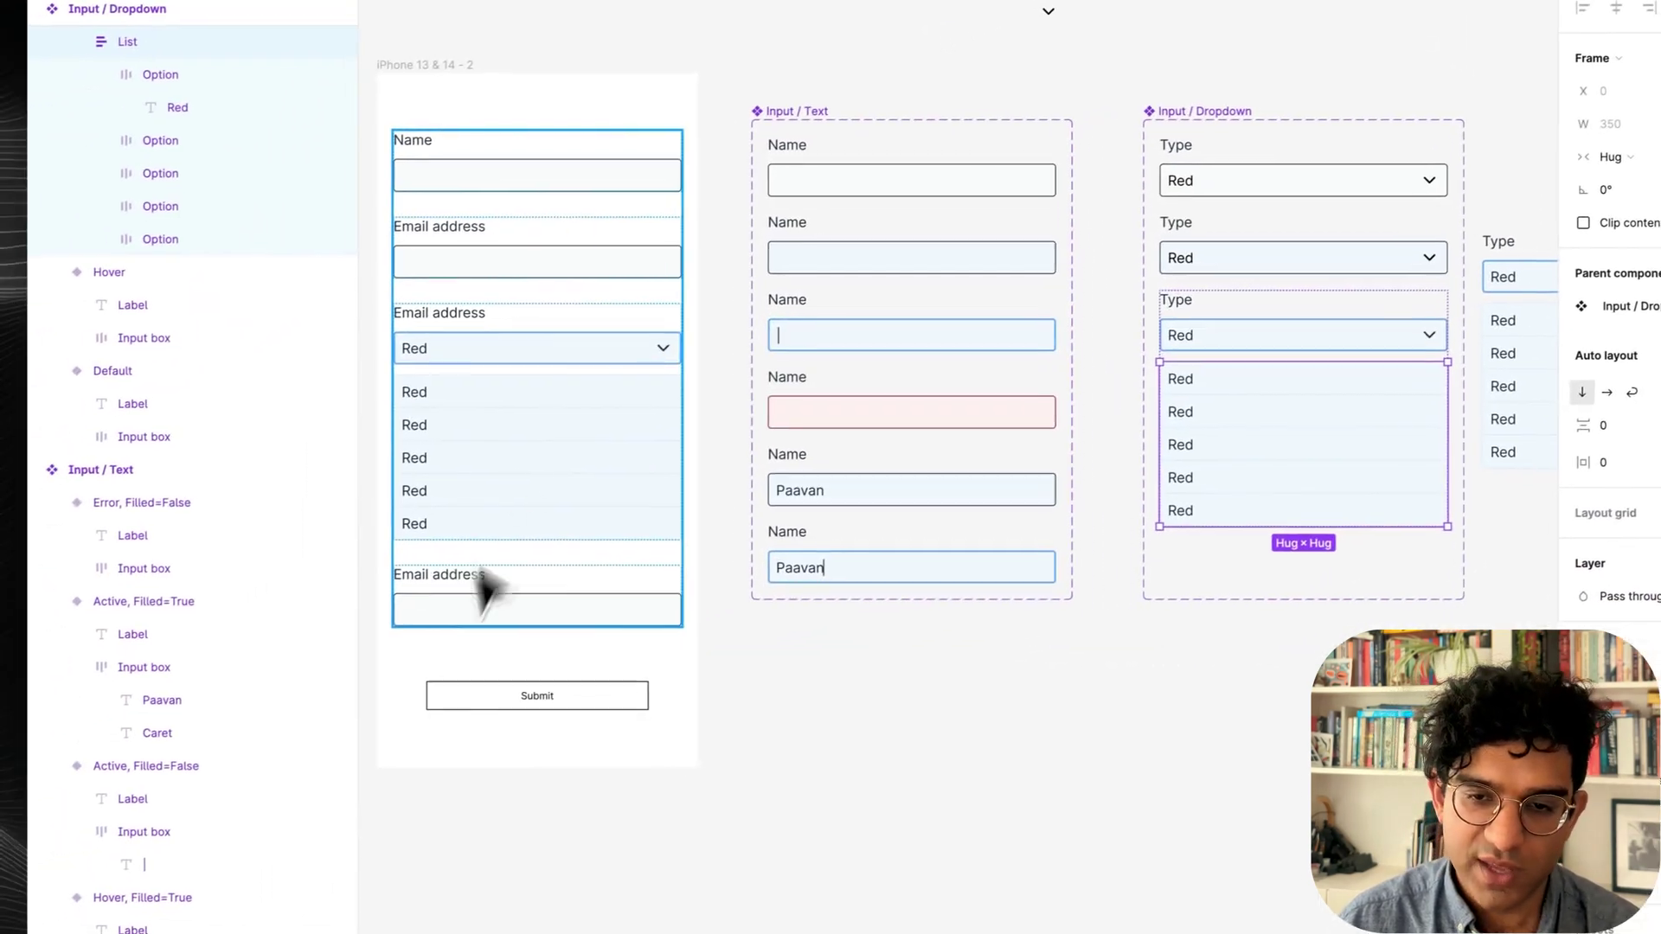
# Set the Active variant's option list to absolute position so it overlays content below.
pyautogui.click(537, 475)
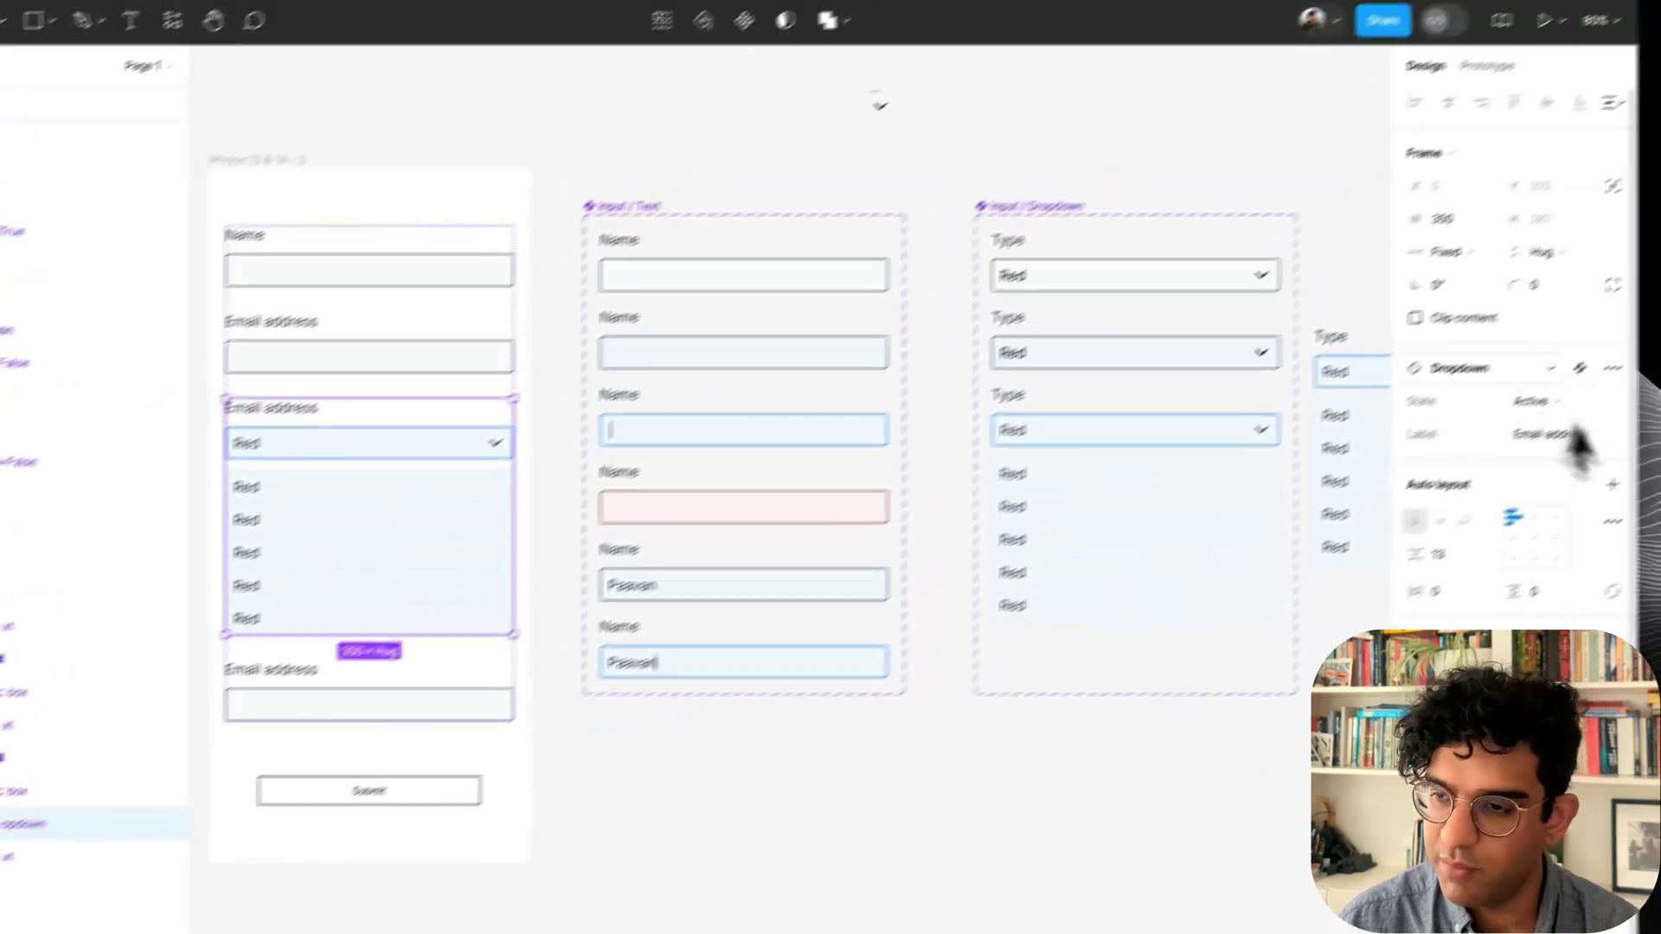
pyautogui.click(1461, 443)
pyautogui.click(1440, 398)
pyautogui.click(1466, 441)
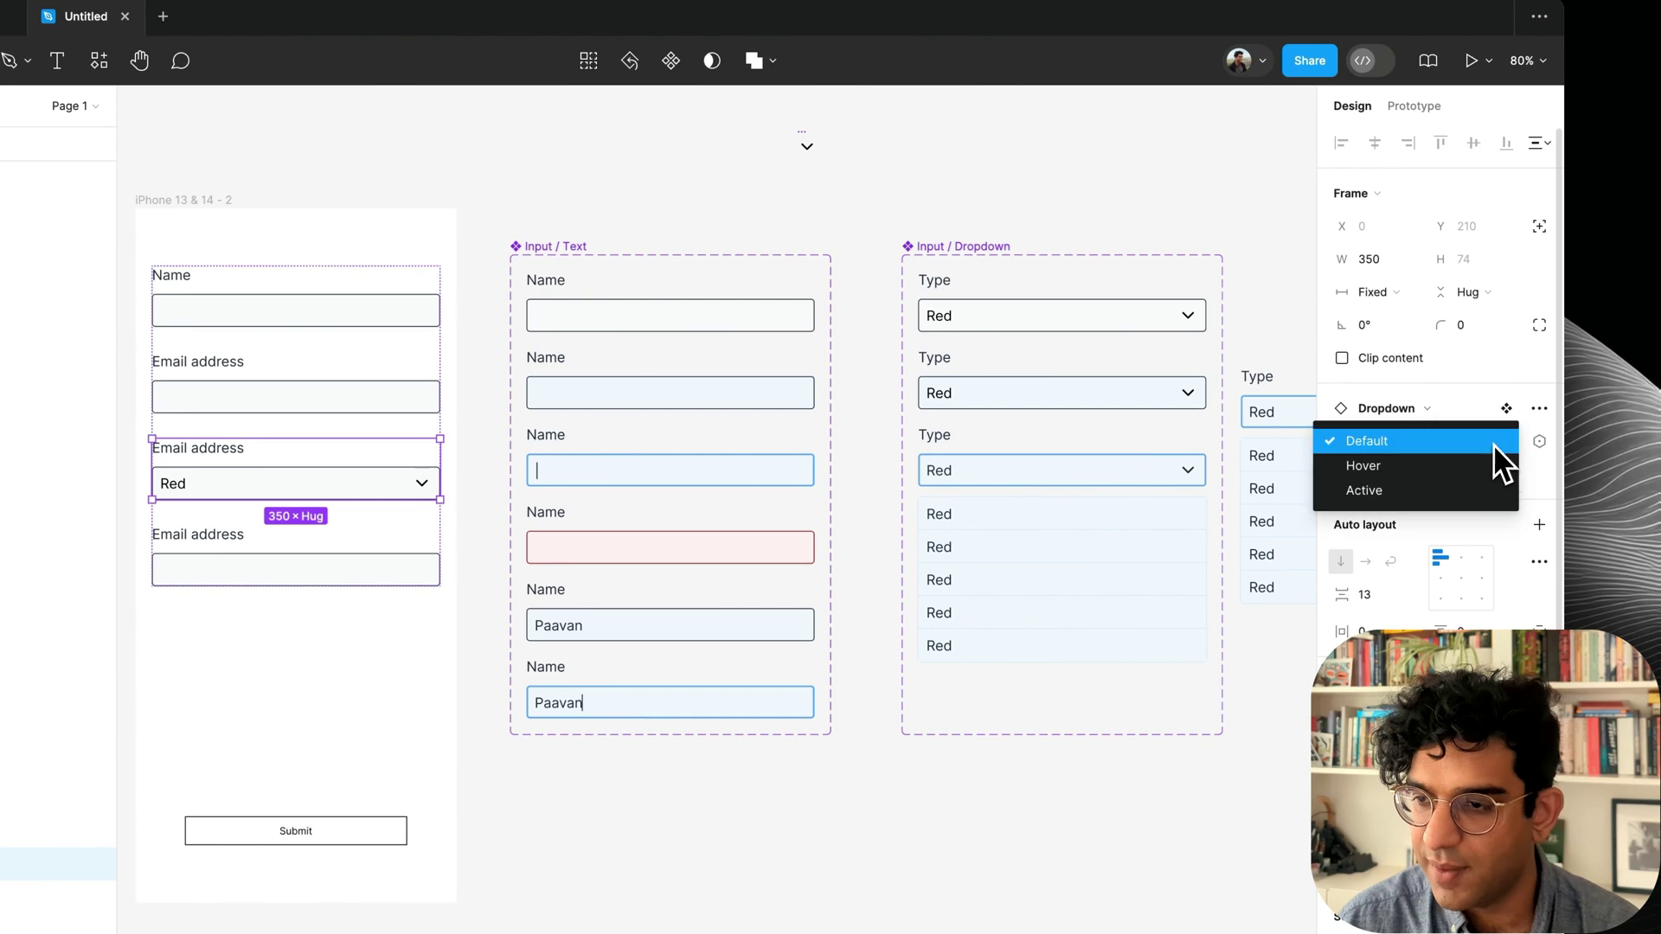
pyautogui.click(1444, 491)
pyautogui.click(1494, 443)
pyautogui.click(1495, 443)
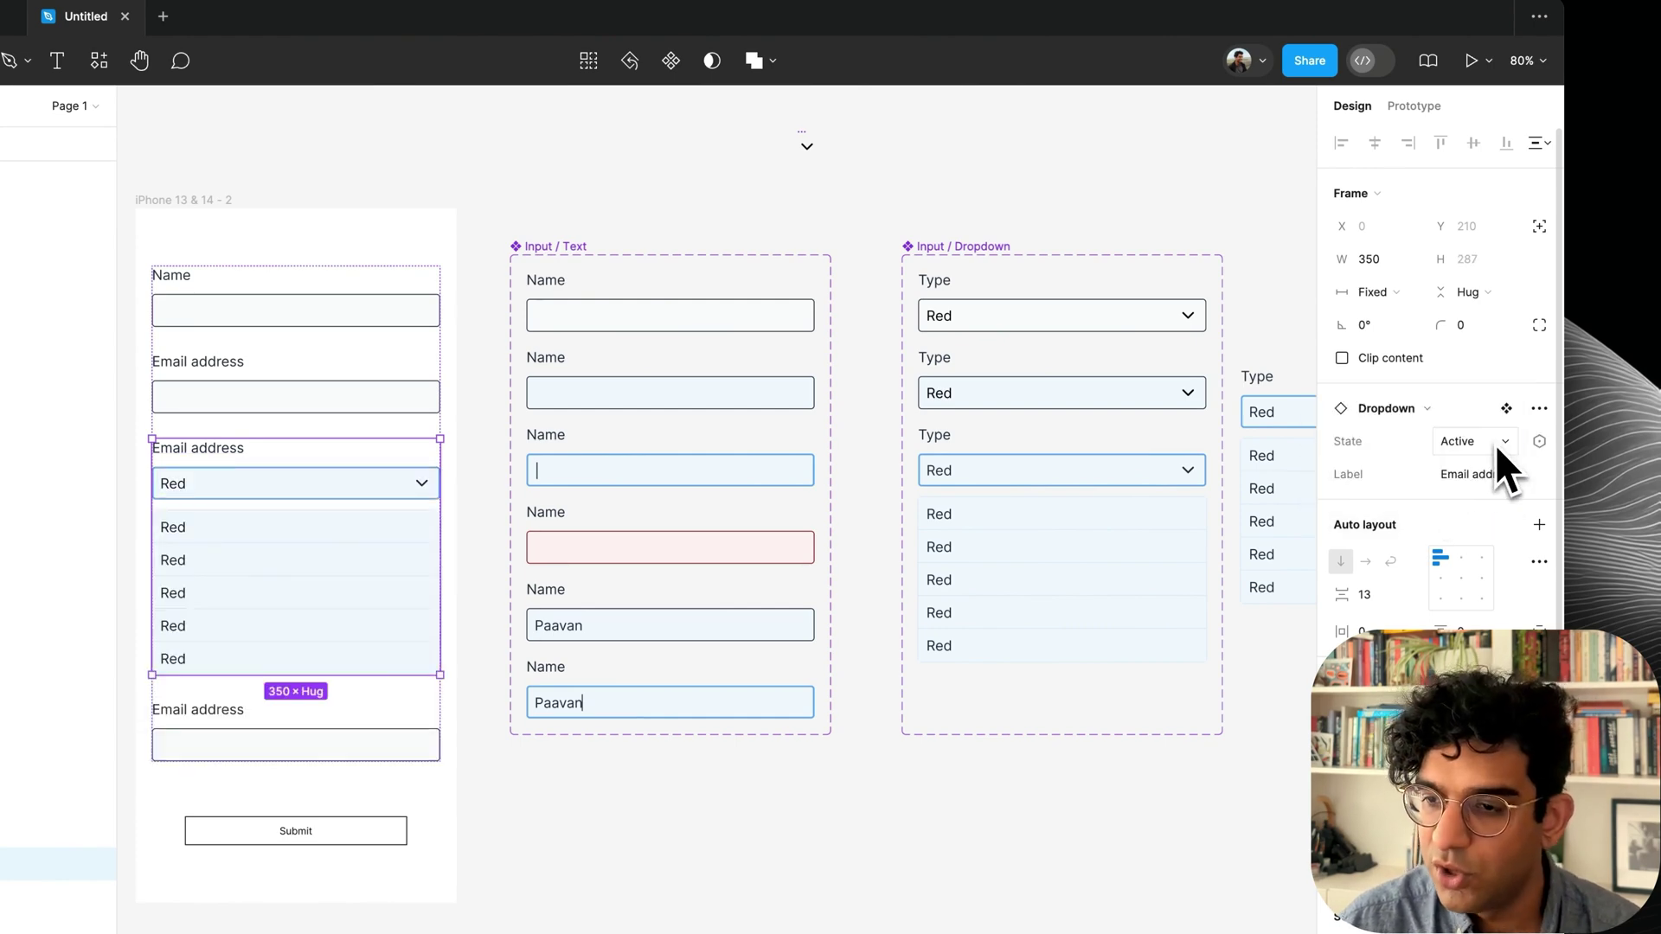
pyautogui.doubleClick(1172, 553)
pyautogui.click(1529, 228)
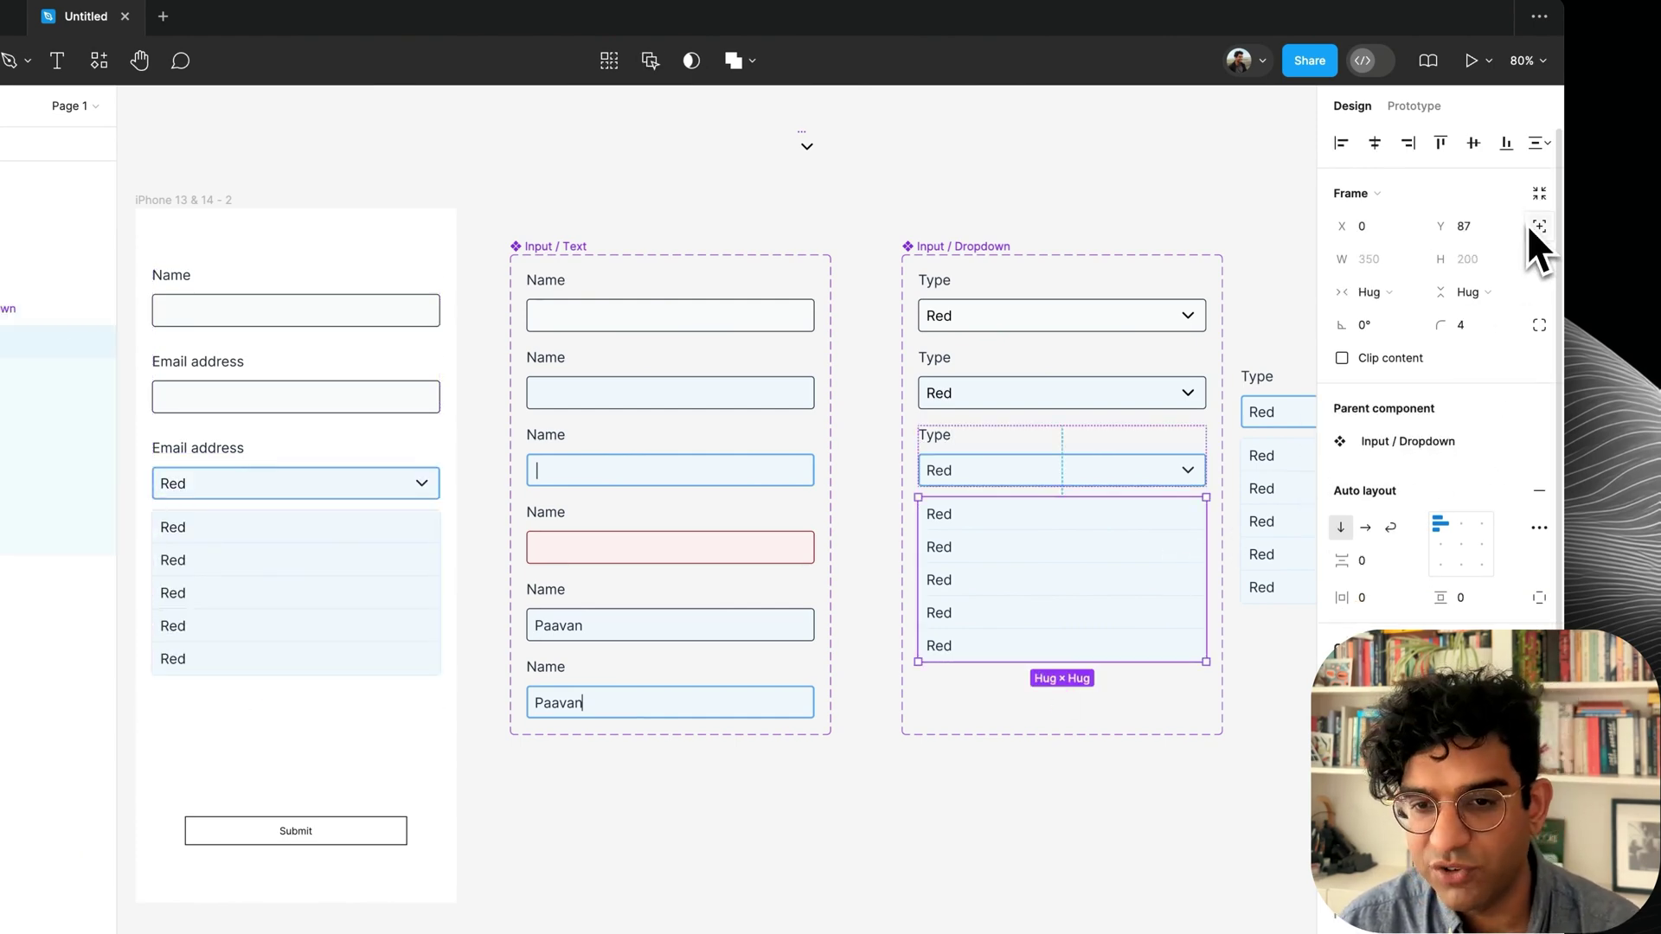
pyautogui.click(878, 837)
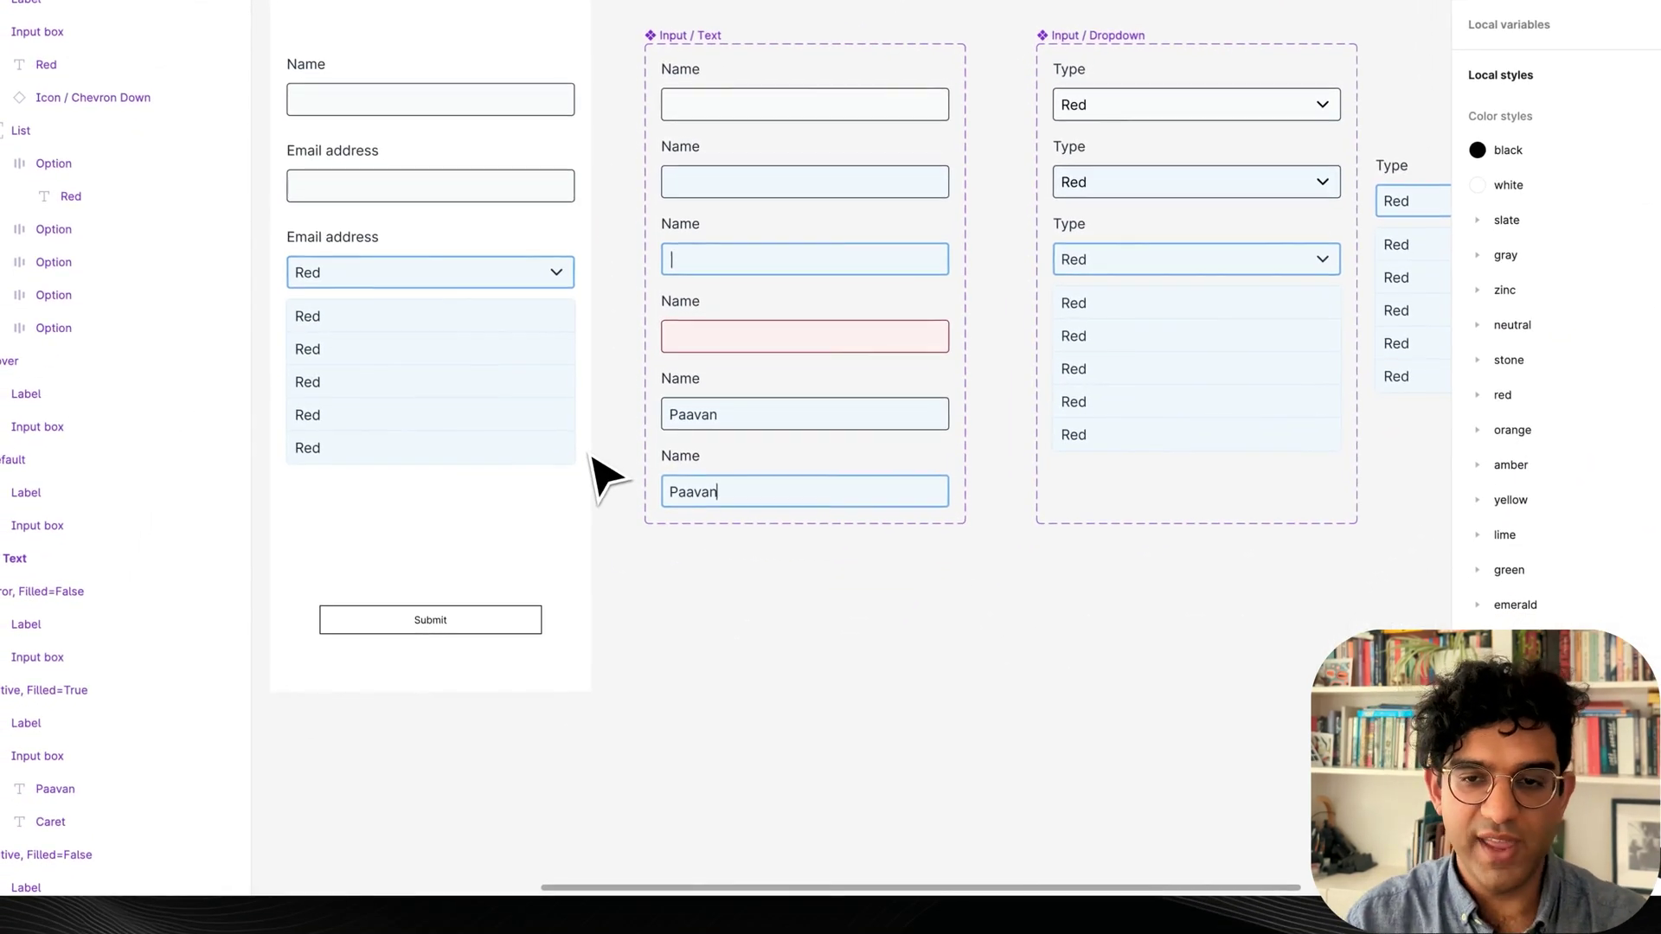
# Return the form's dropdown instance to its Default state.
pyautogui.keyDown('super'); pyautogui.click(486, 308); pyautogui.keyUp('super')
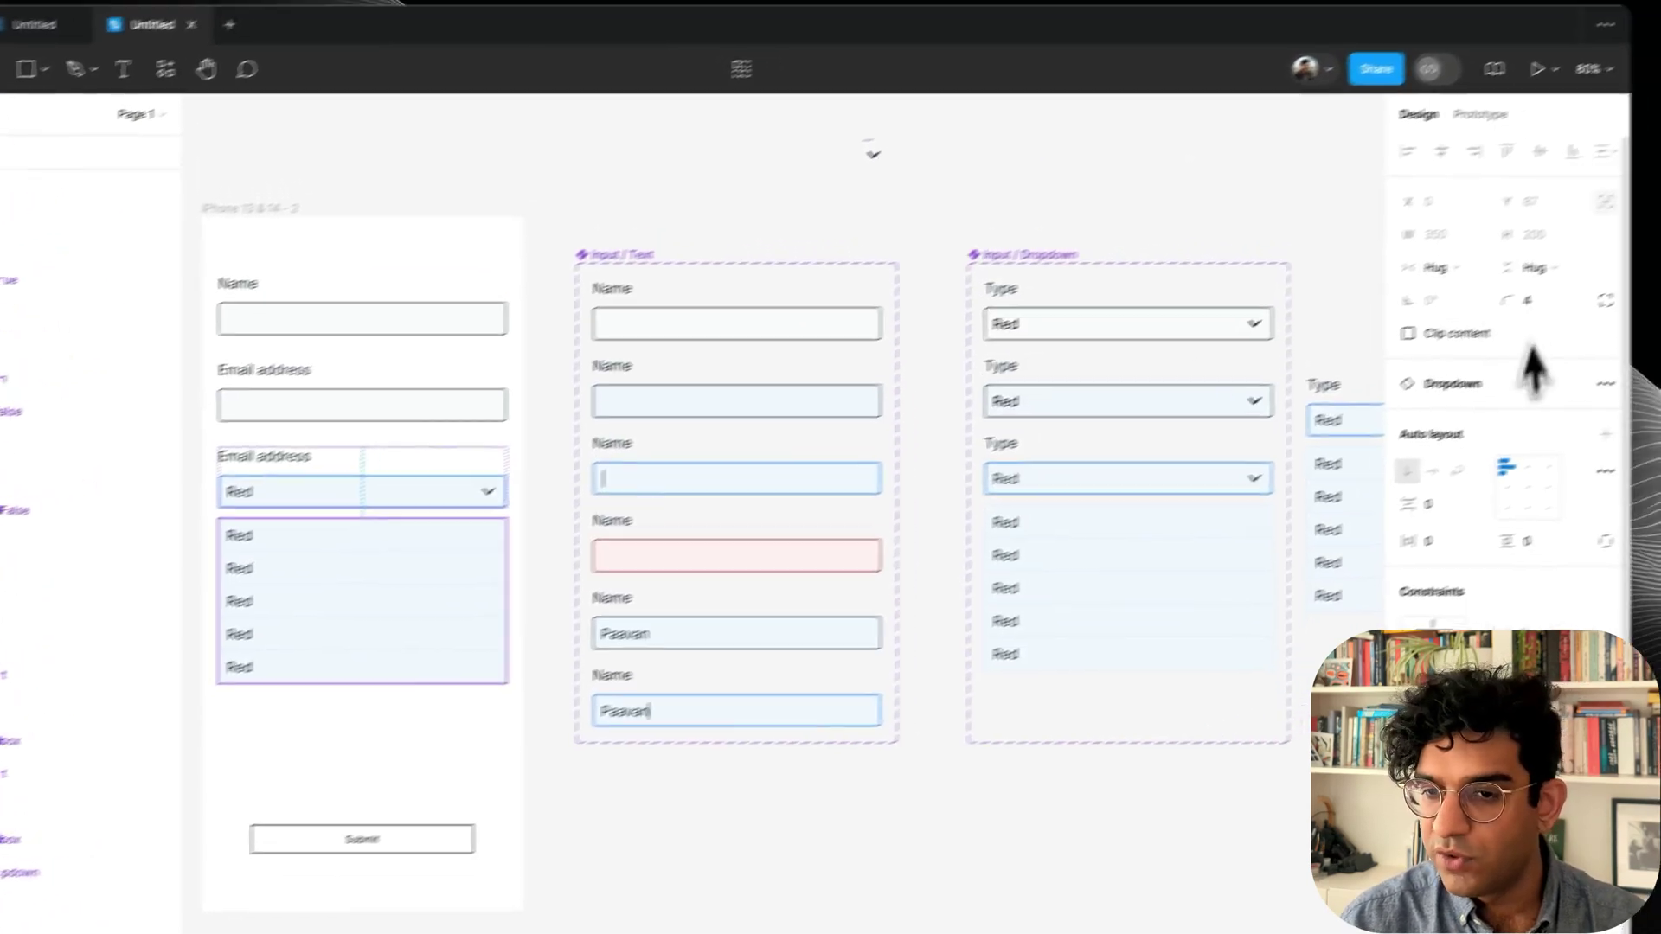
pyautogui.click(541, 473)
pyautogui.click(1606, 461)
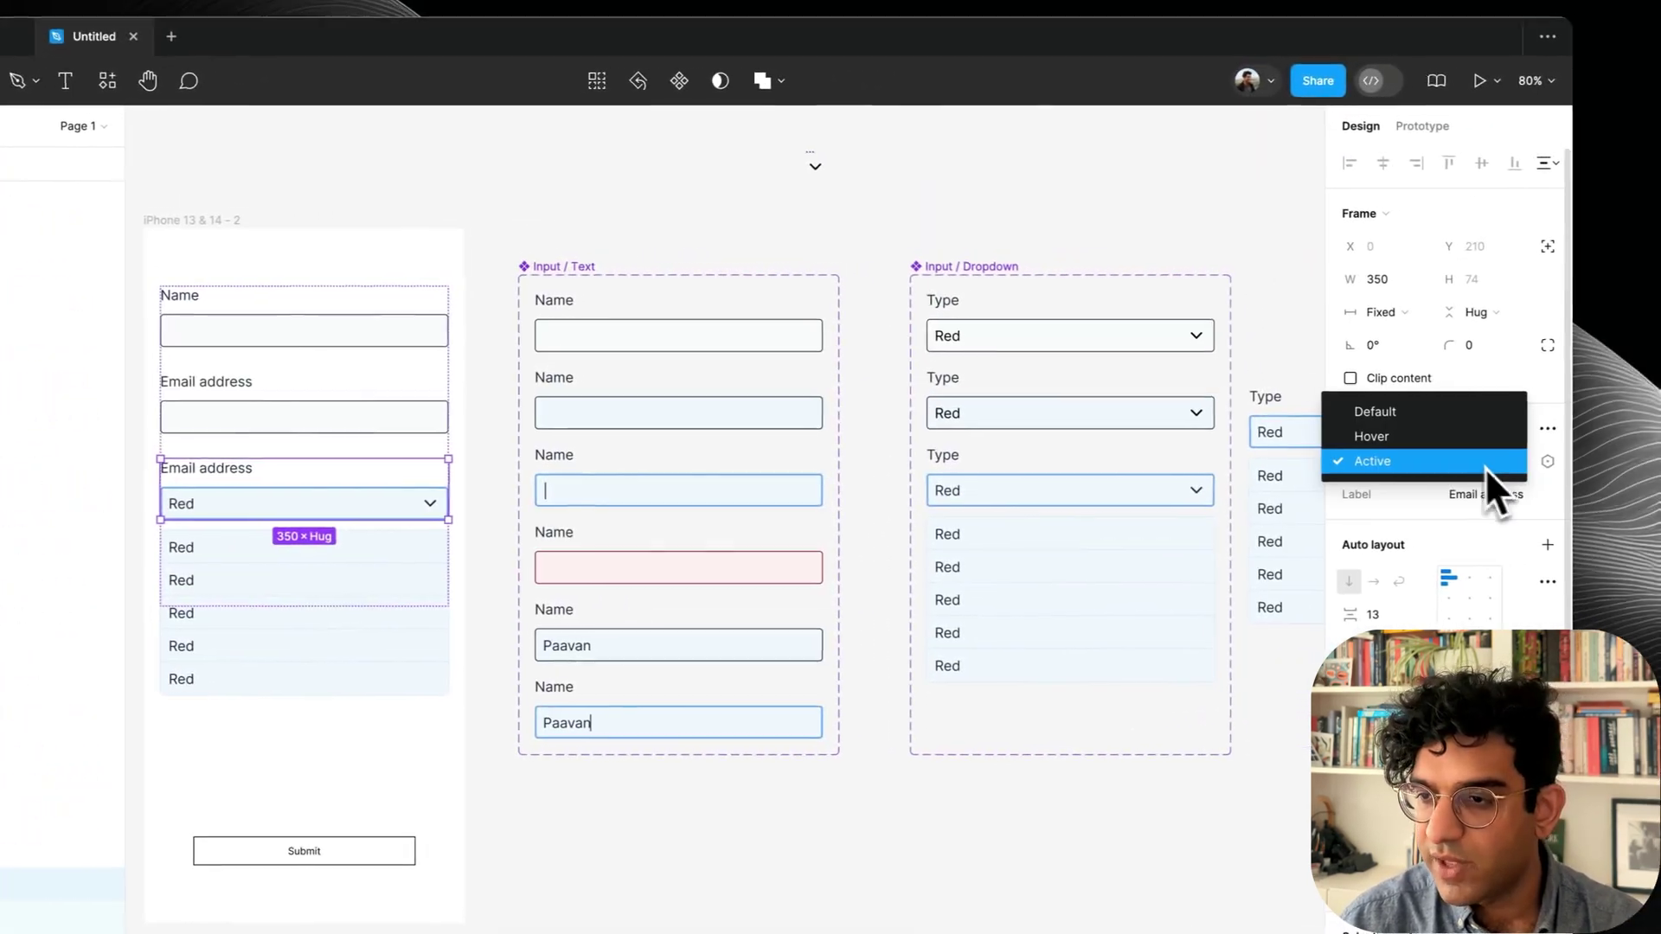
pyautogui.click(1401, 420)
# Delete the extra Email address field and the spare dropdown copy.
pyautogui.press('BackSpace')
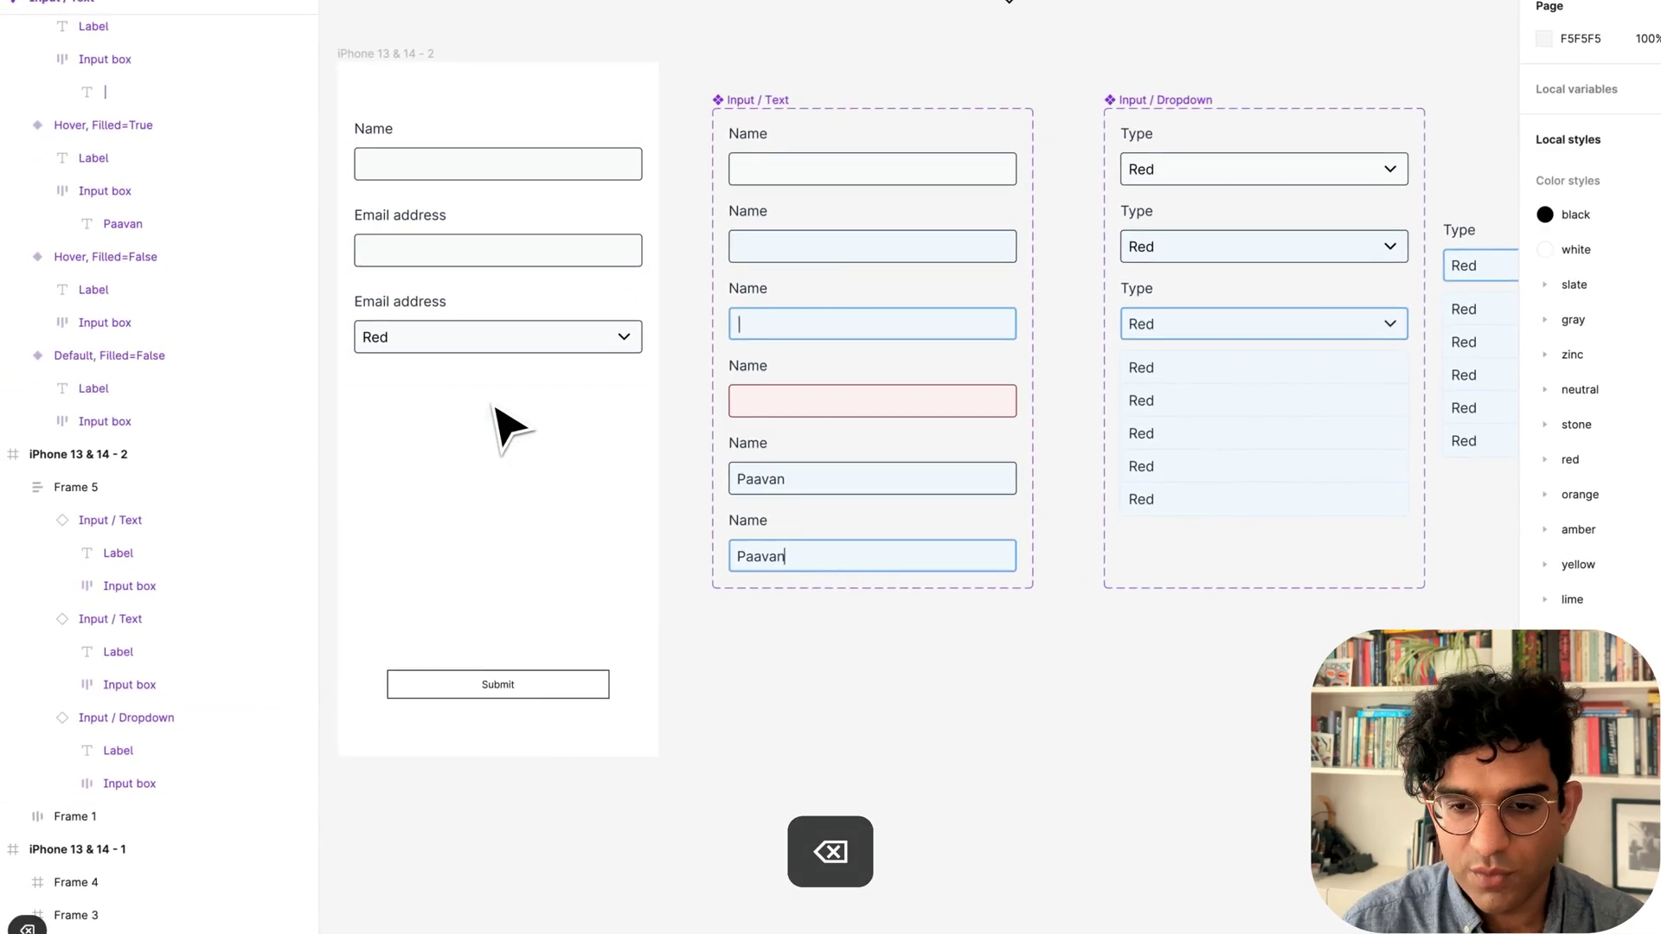
pyautogui.hscroll(3, 764, 493)
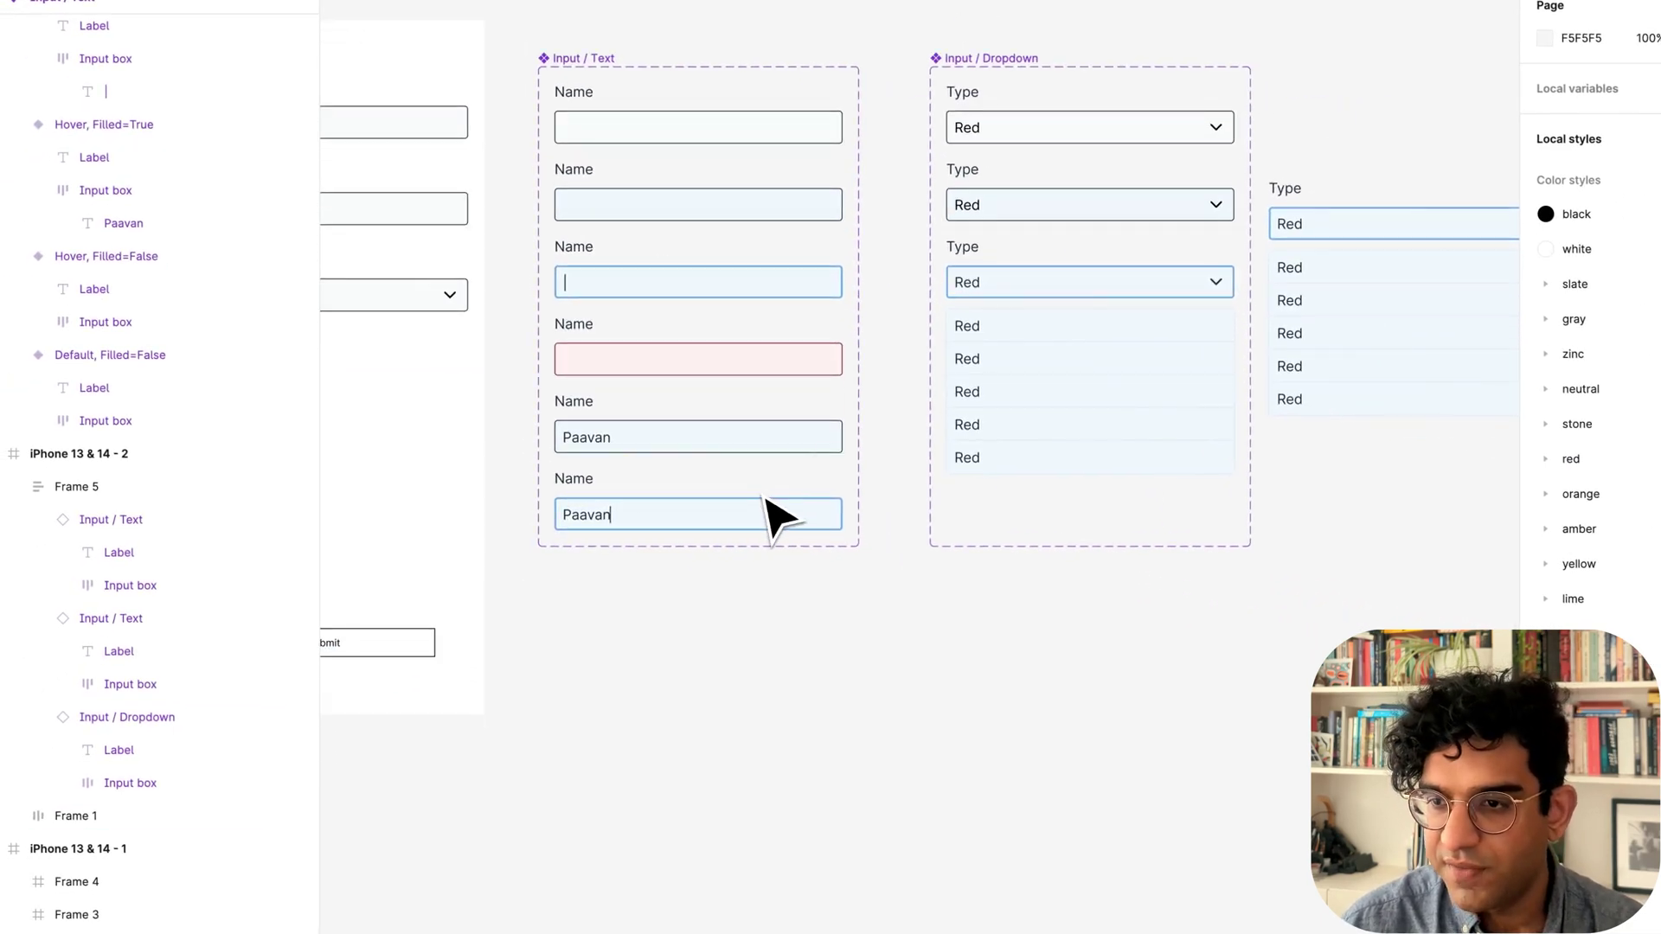
pyautogui.moveTo(1282, 109); pyautogui.dragTo(1387, 451)
pyautogui.press('BackSpace')
pyautogui.hscroll(-3, 823, 537)
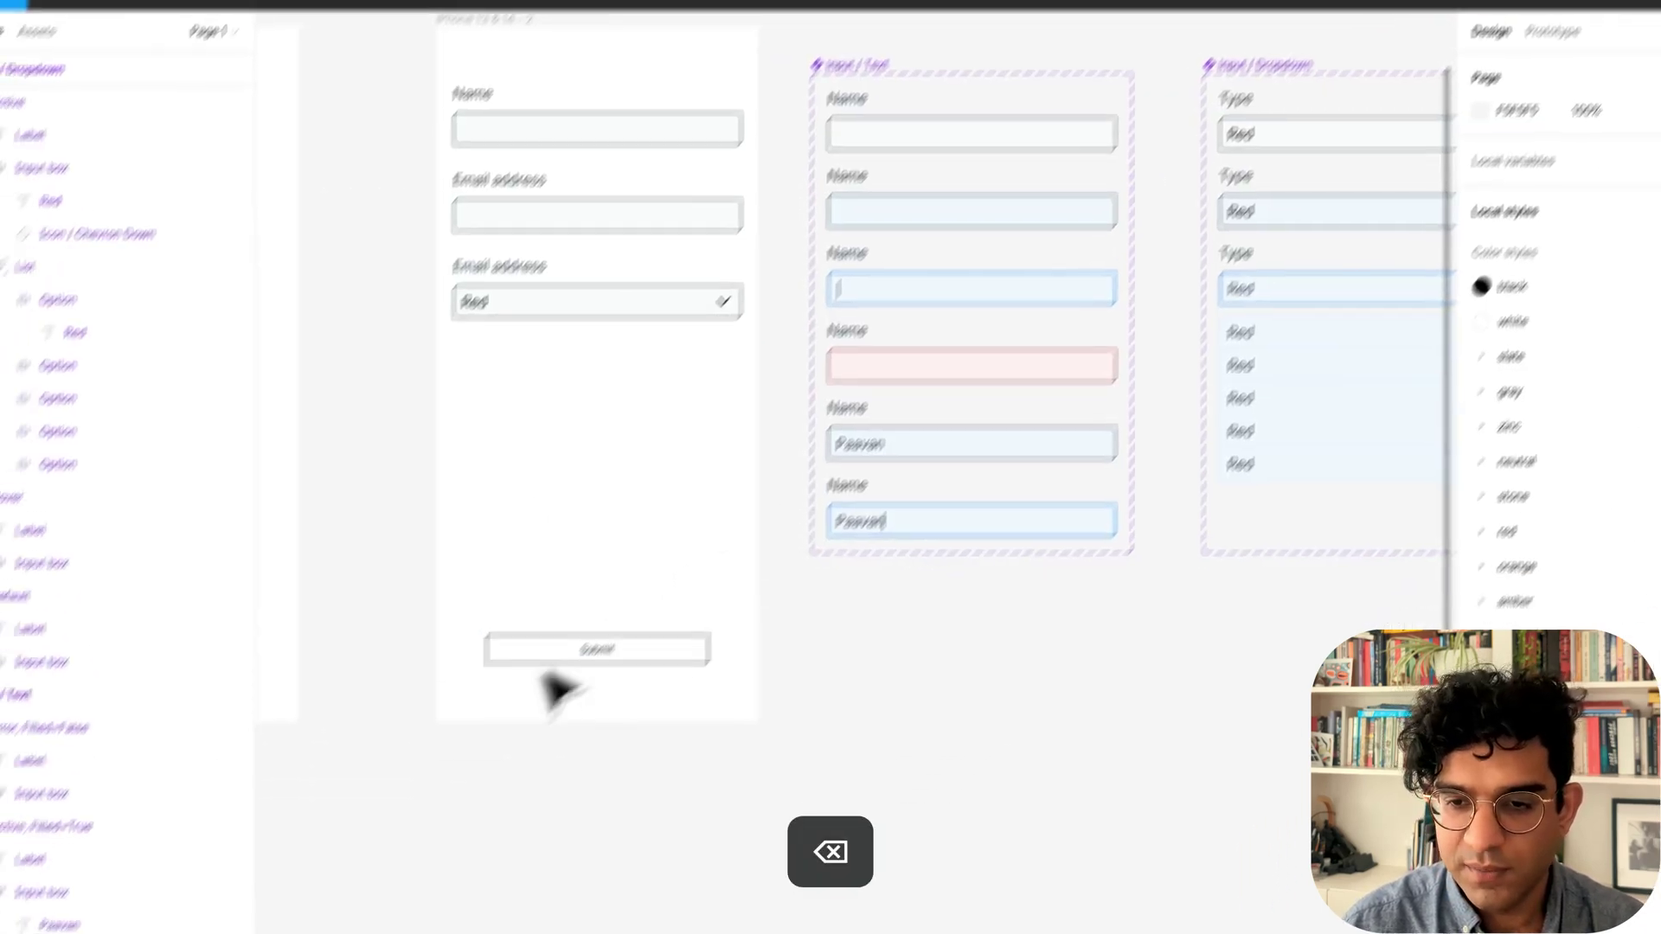
# Make the Submit button a component and move the Button main component beside Input / Dropdown.
pyautogui.click(309, 740)
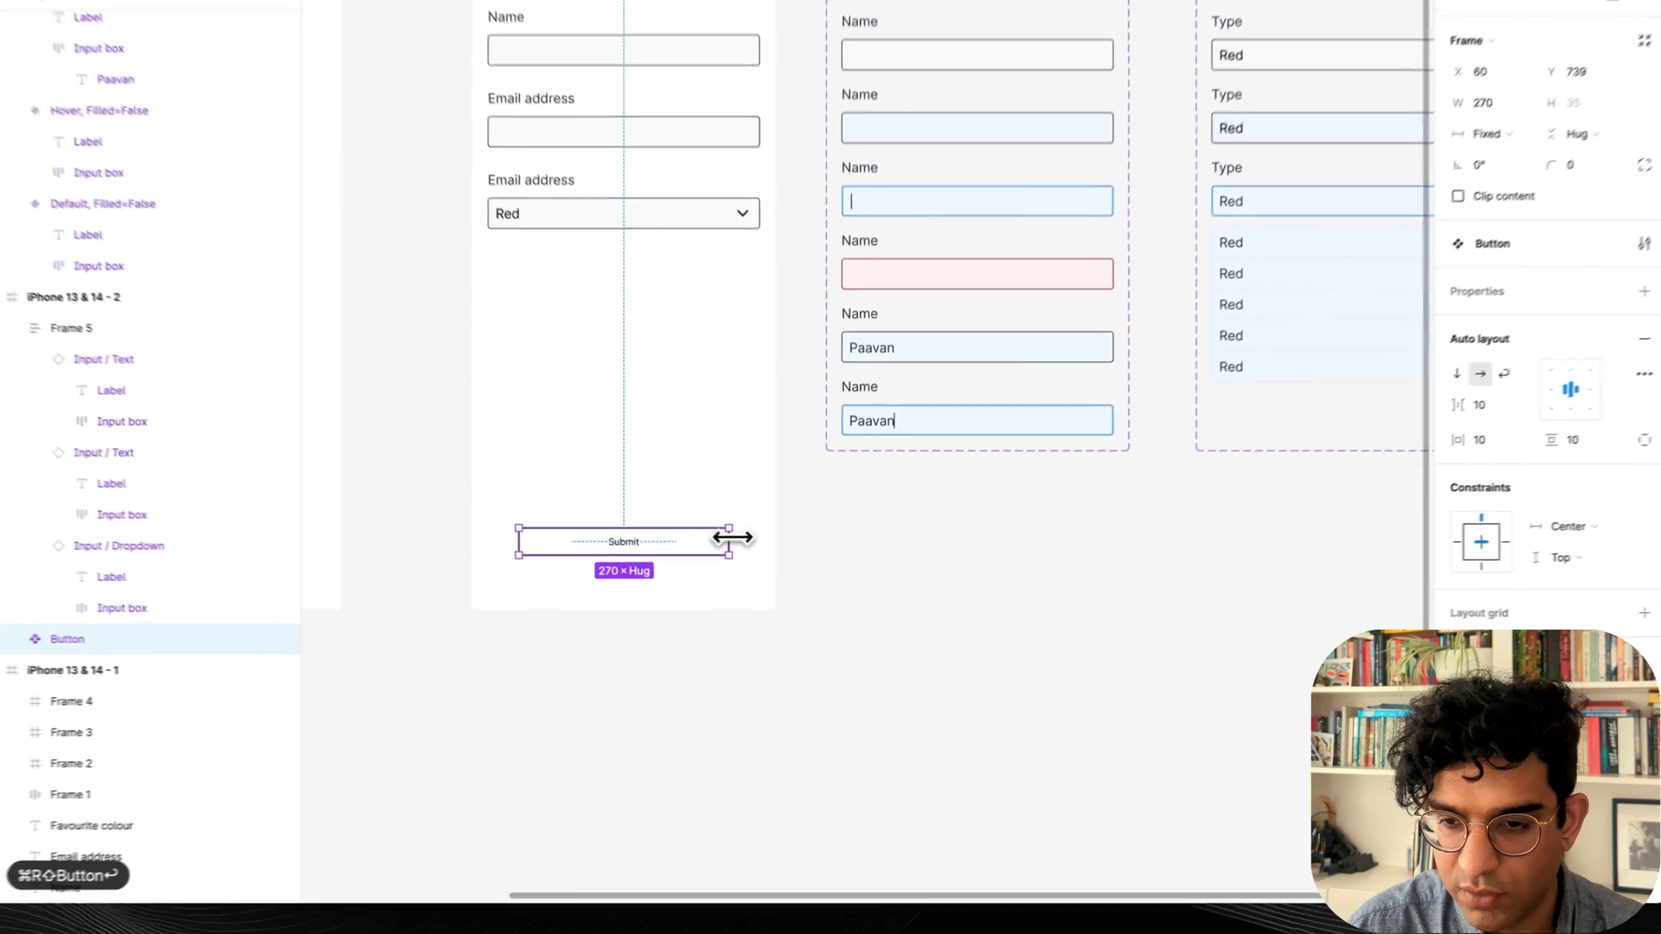
pyautogui.moveTo(797, 534); pyautogui.dragTo(828, 558)
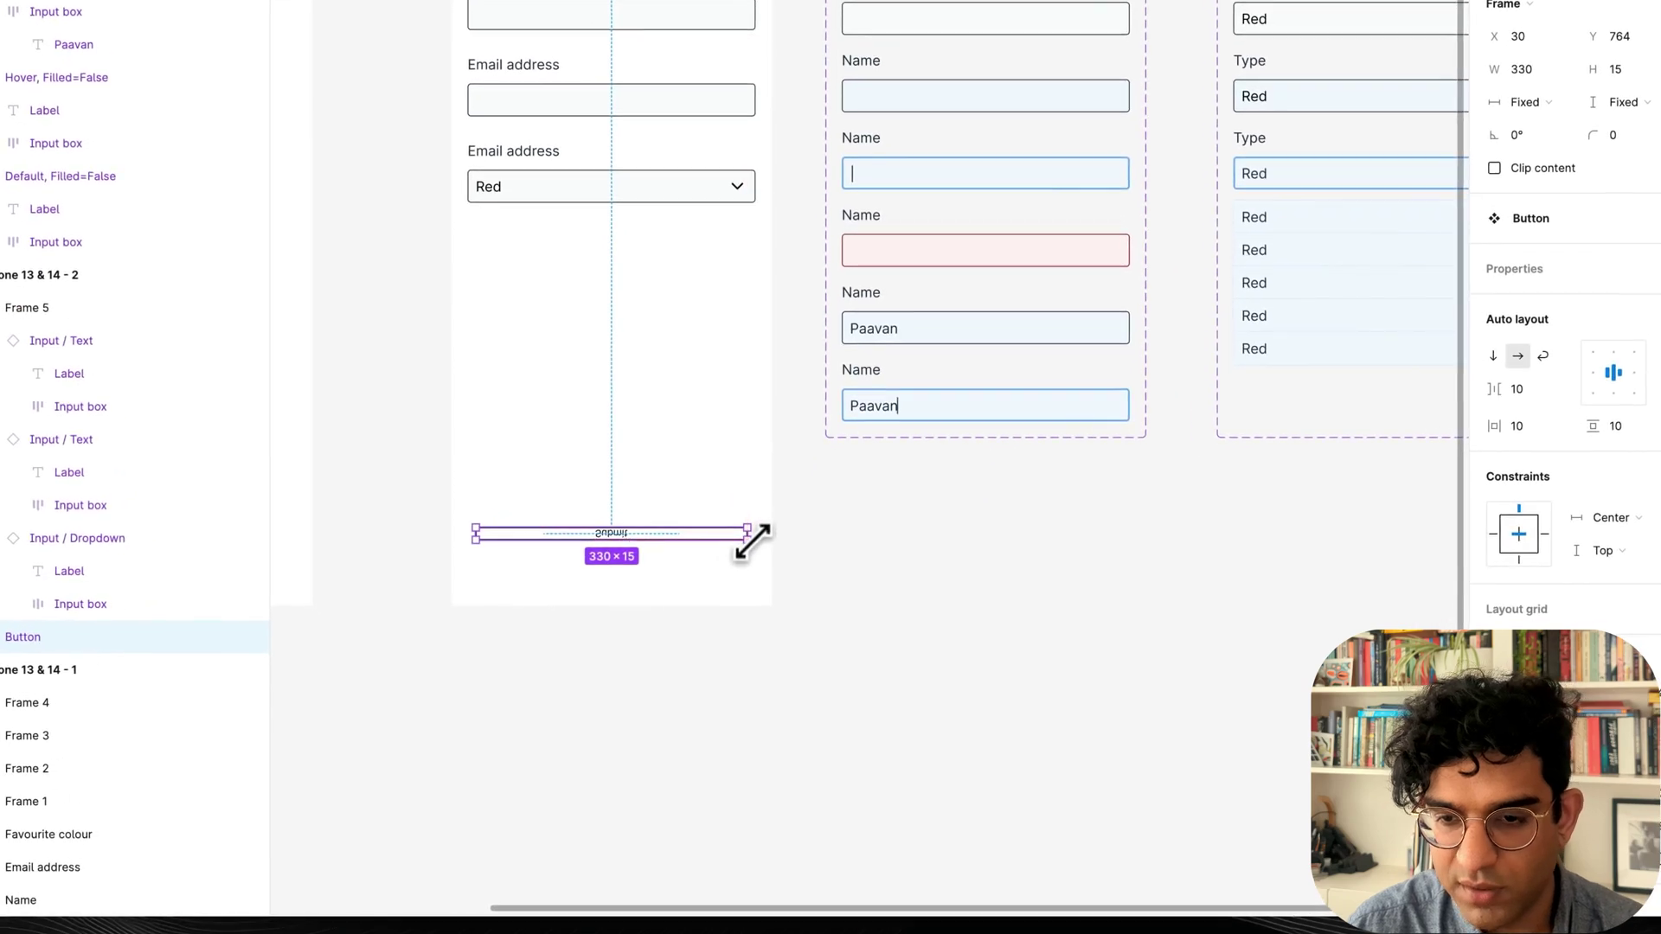
pyautogui.press('super+z')
pyautogui.press('super+d')
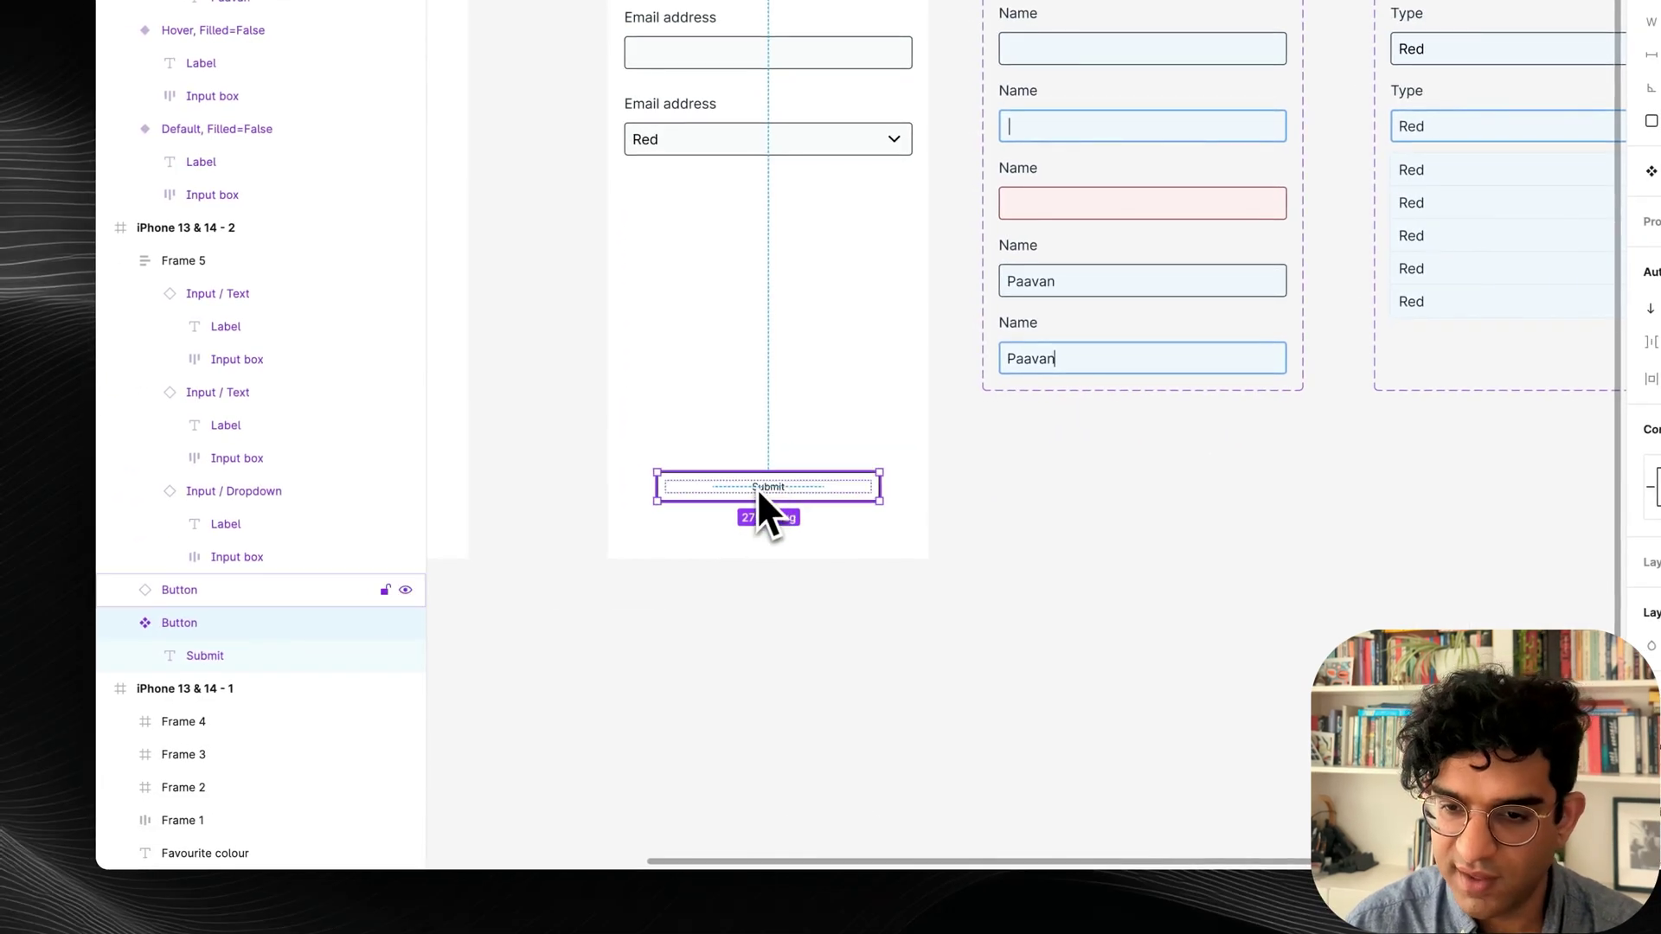
pyautogui.moveTo(757, 492); pyautogui.dragTo(1183, 279)
pyautogui.doubleClick(837, 313)
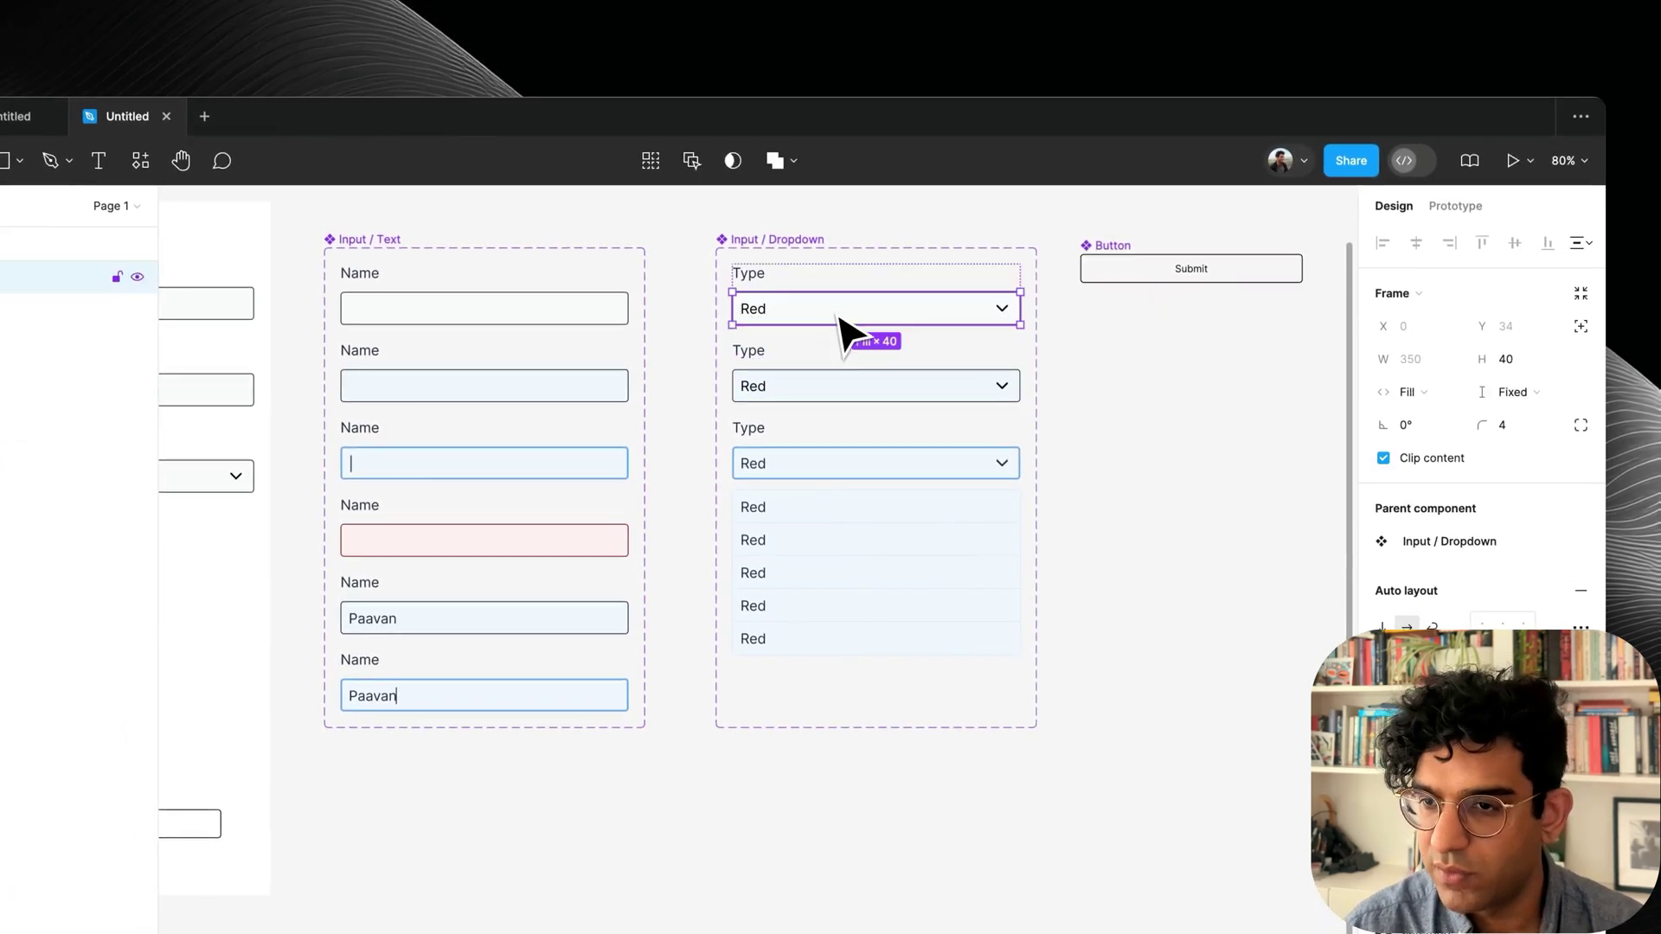
# Set the button height to 40, fill it with blue/400, and remove its black outline.
pyautogui.click(1509, 359)
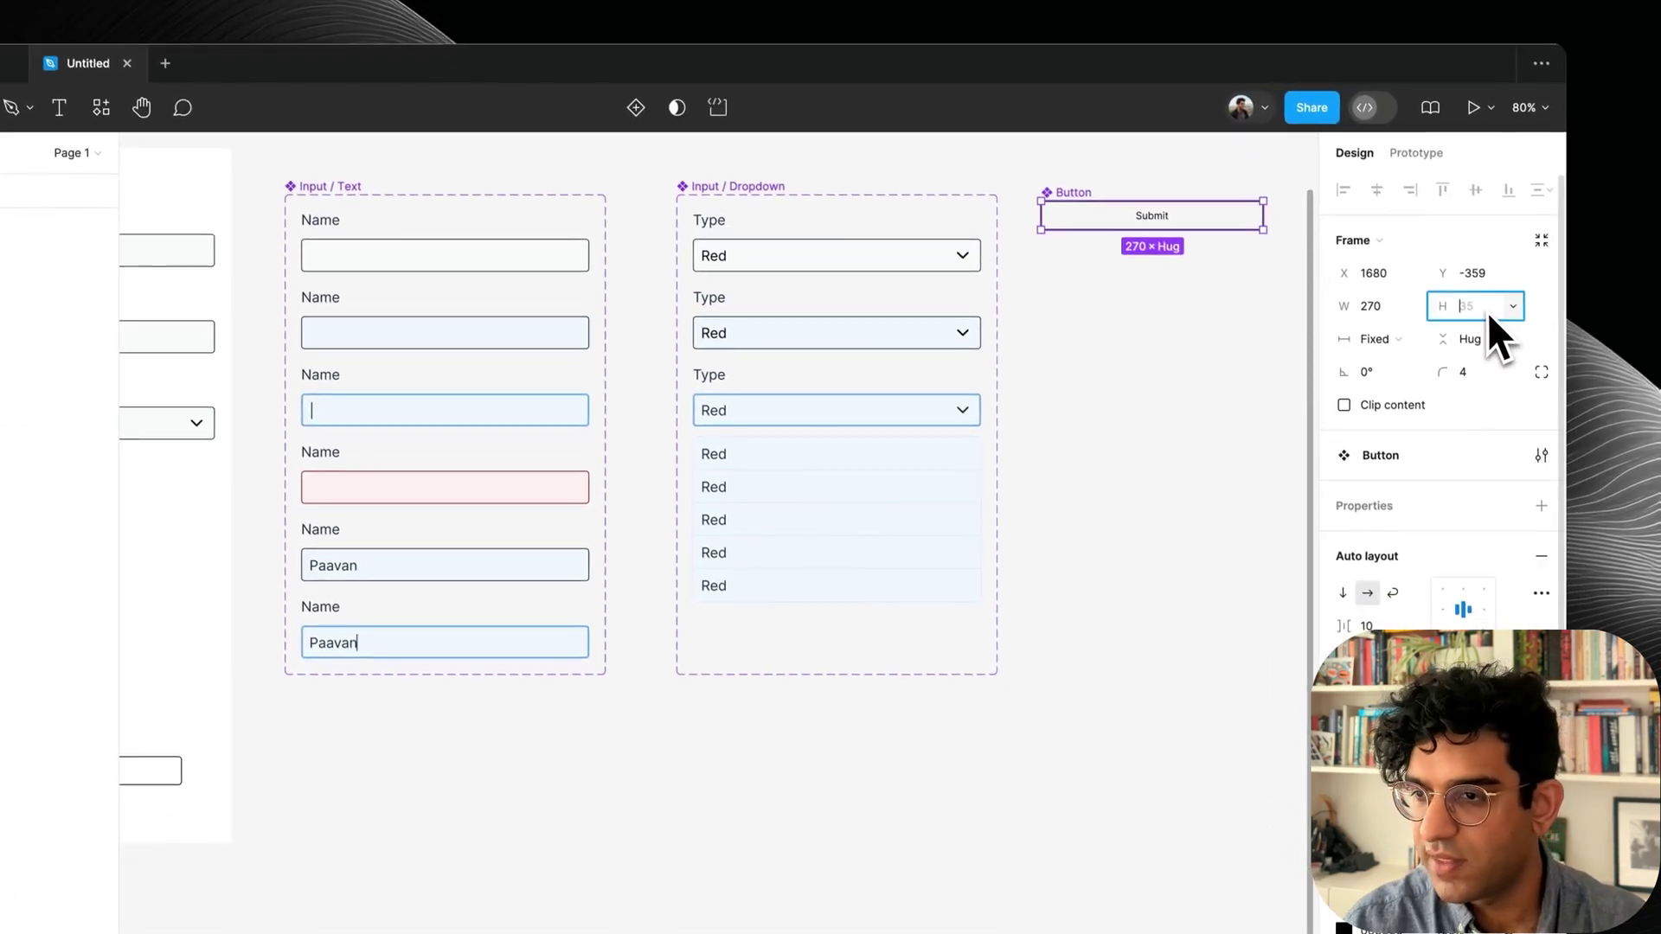
pyautogui.write('40')
pyautogui.press('Return')
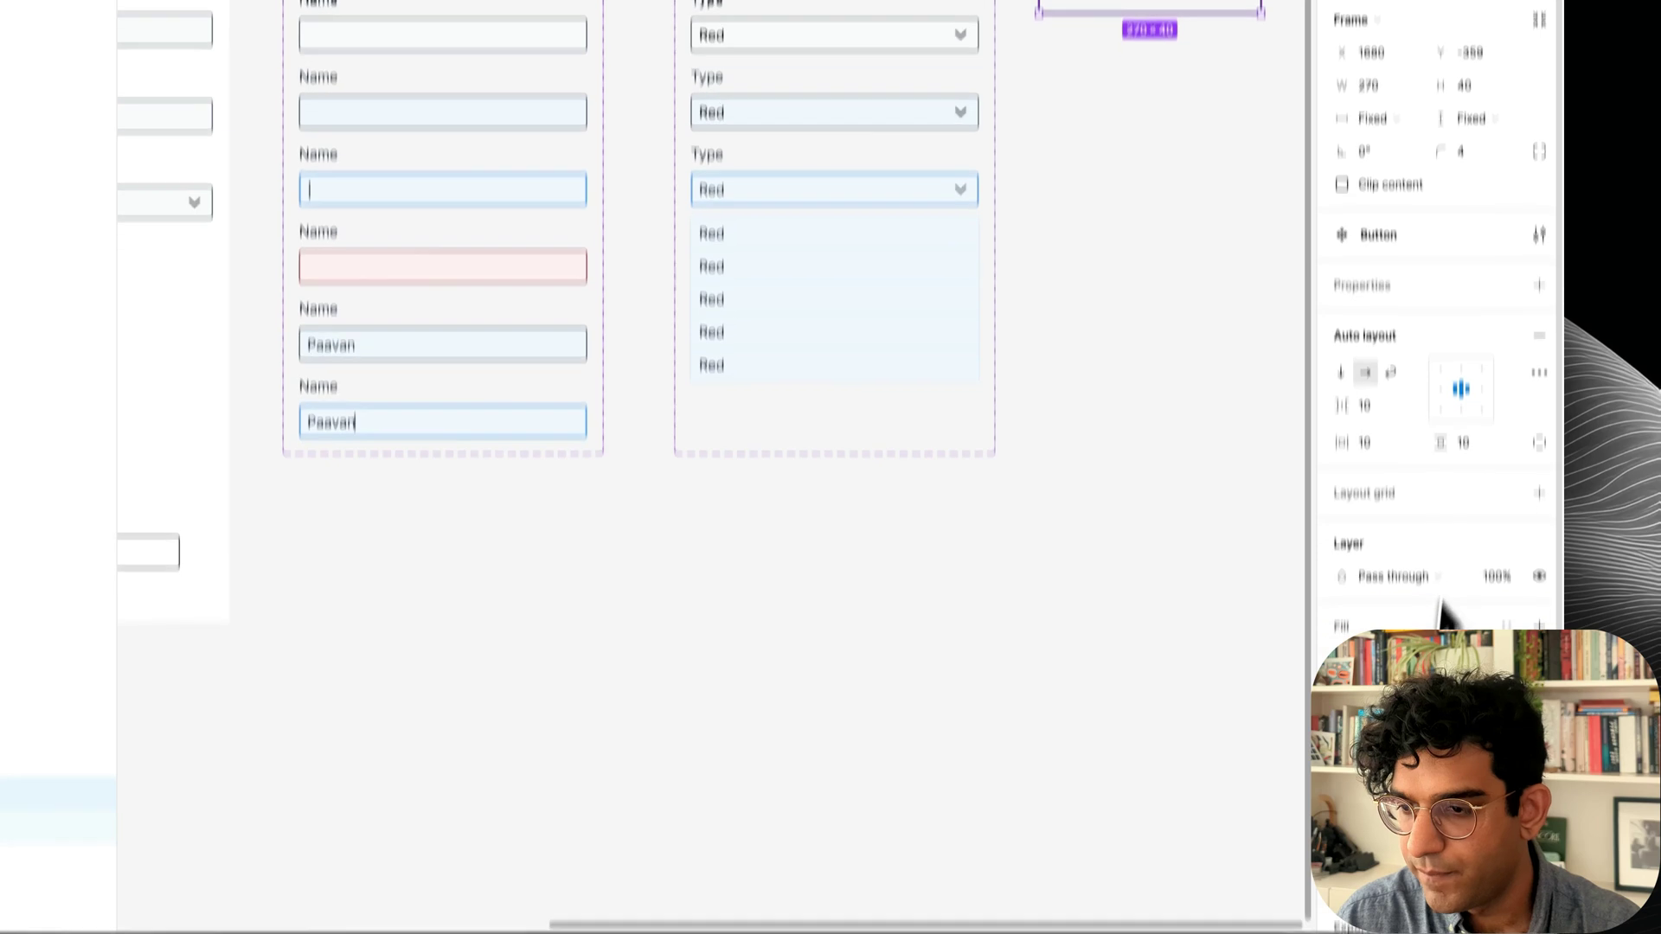
pyautogui.click(1505, 541)
pyautogui.write('blue')
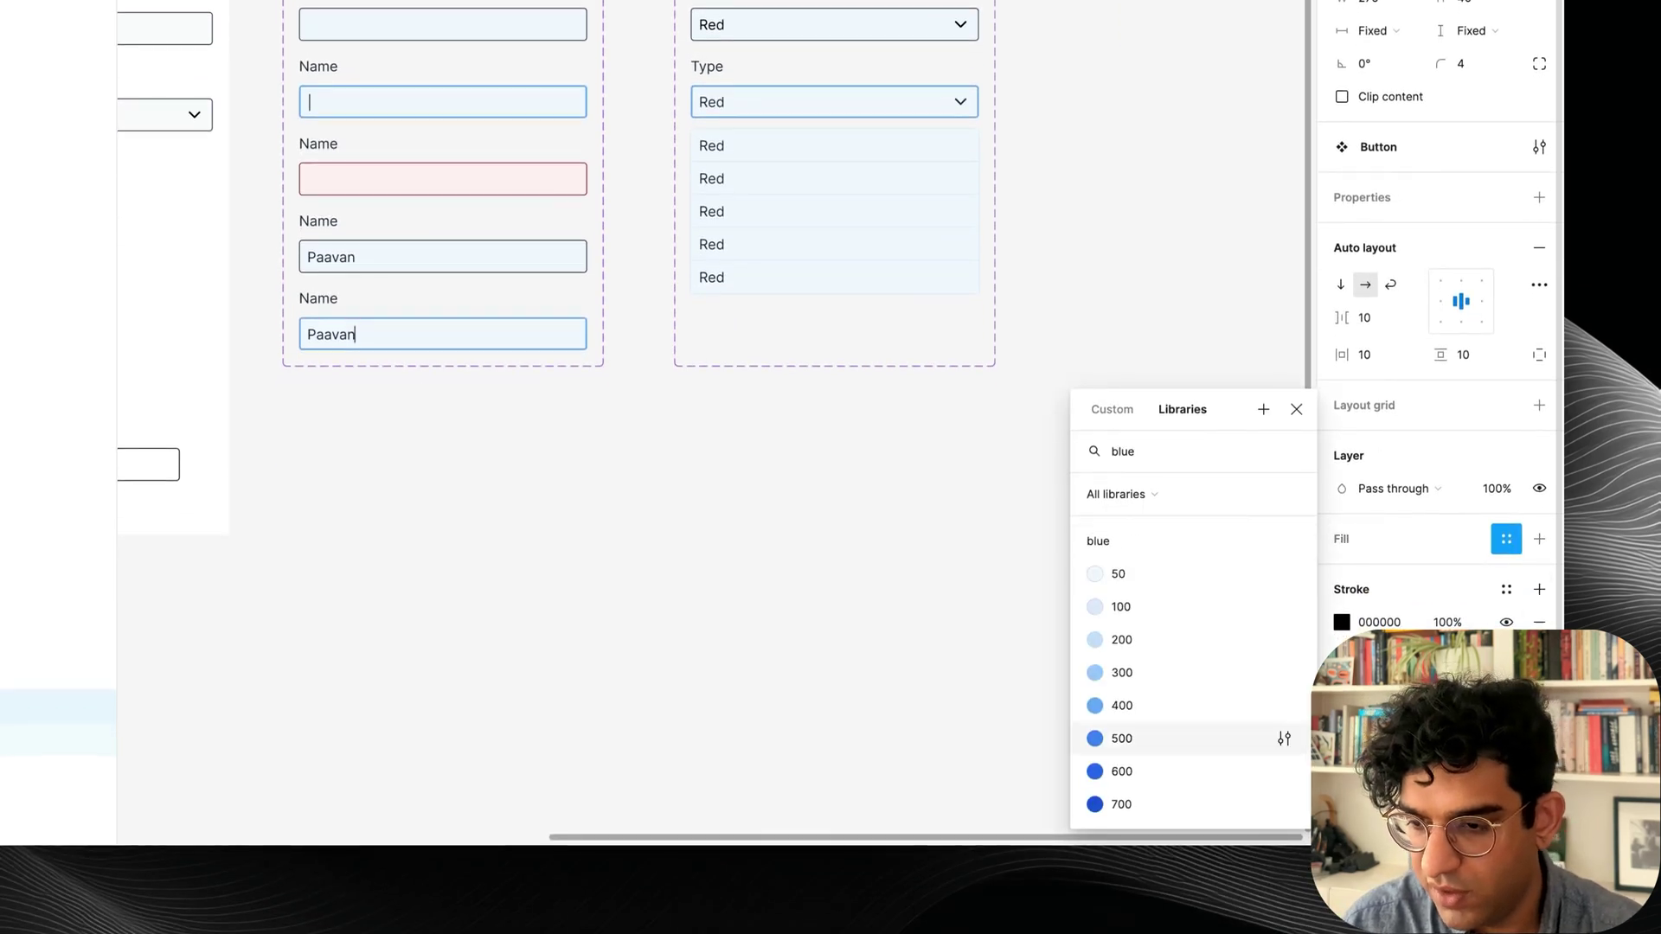
pyautogui.click(1207, 708)
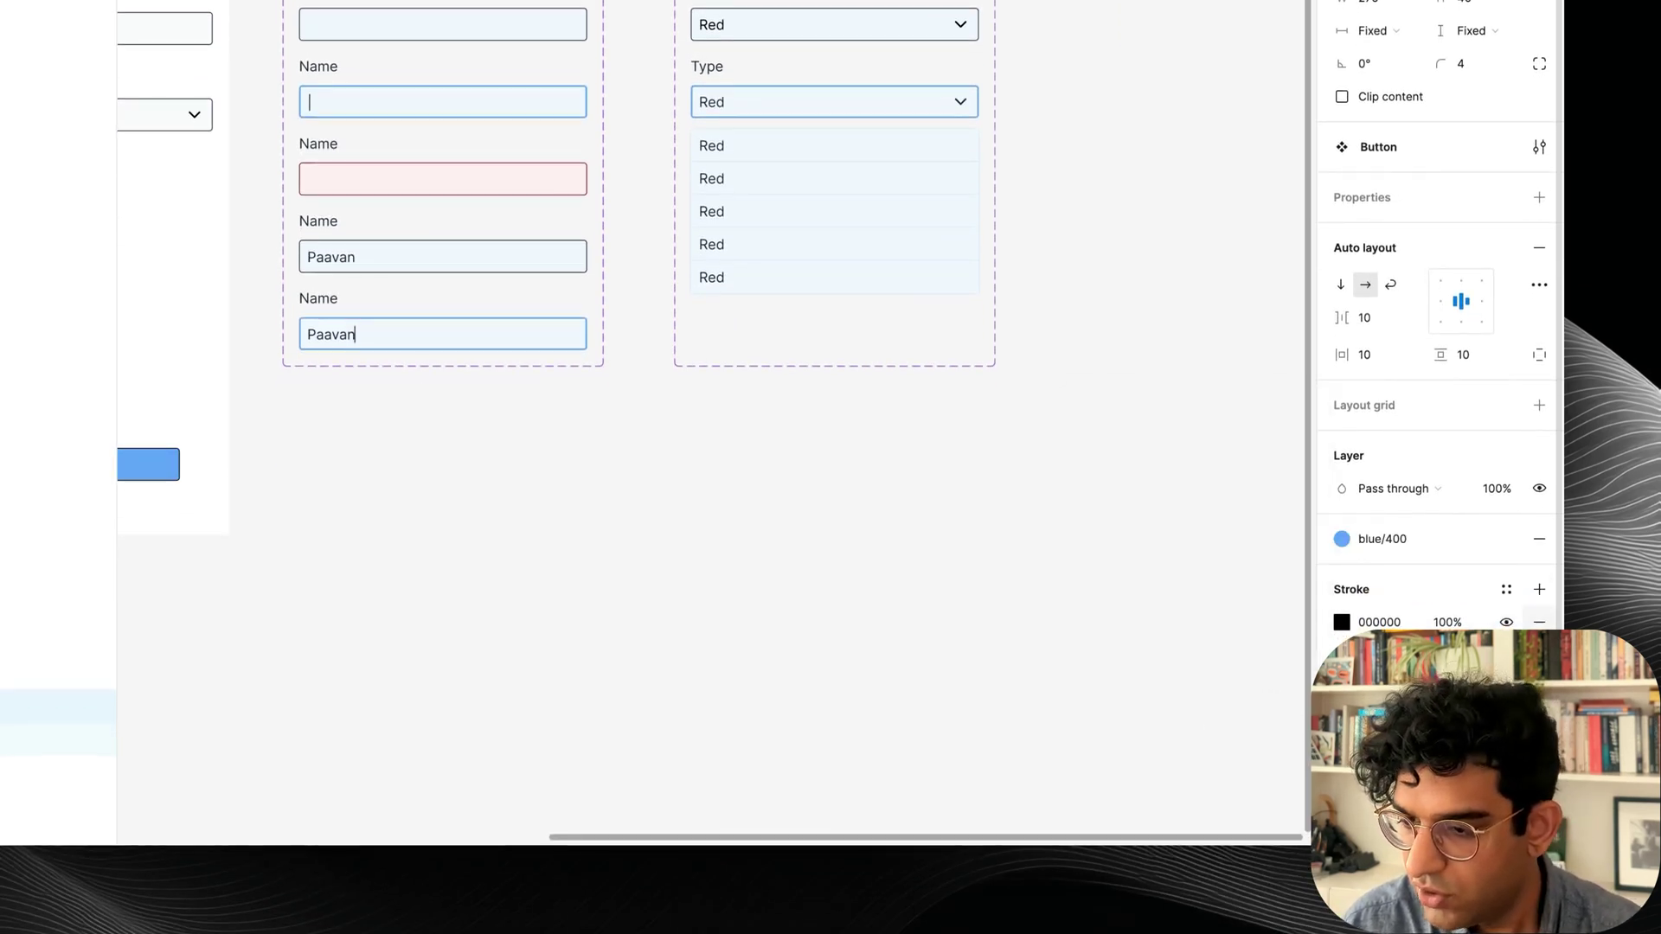
pyautogui.click(1381, 539)
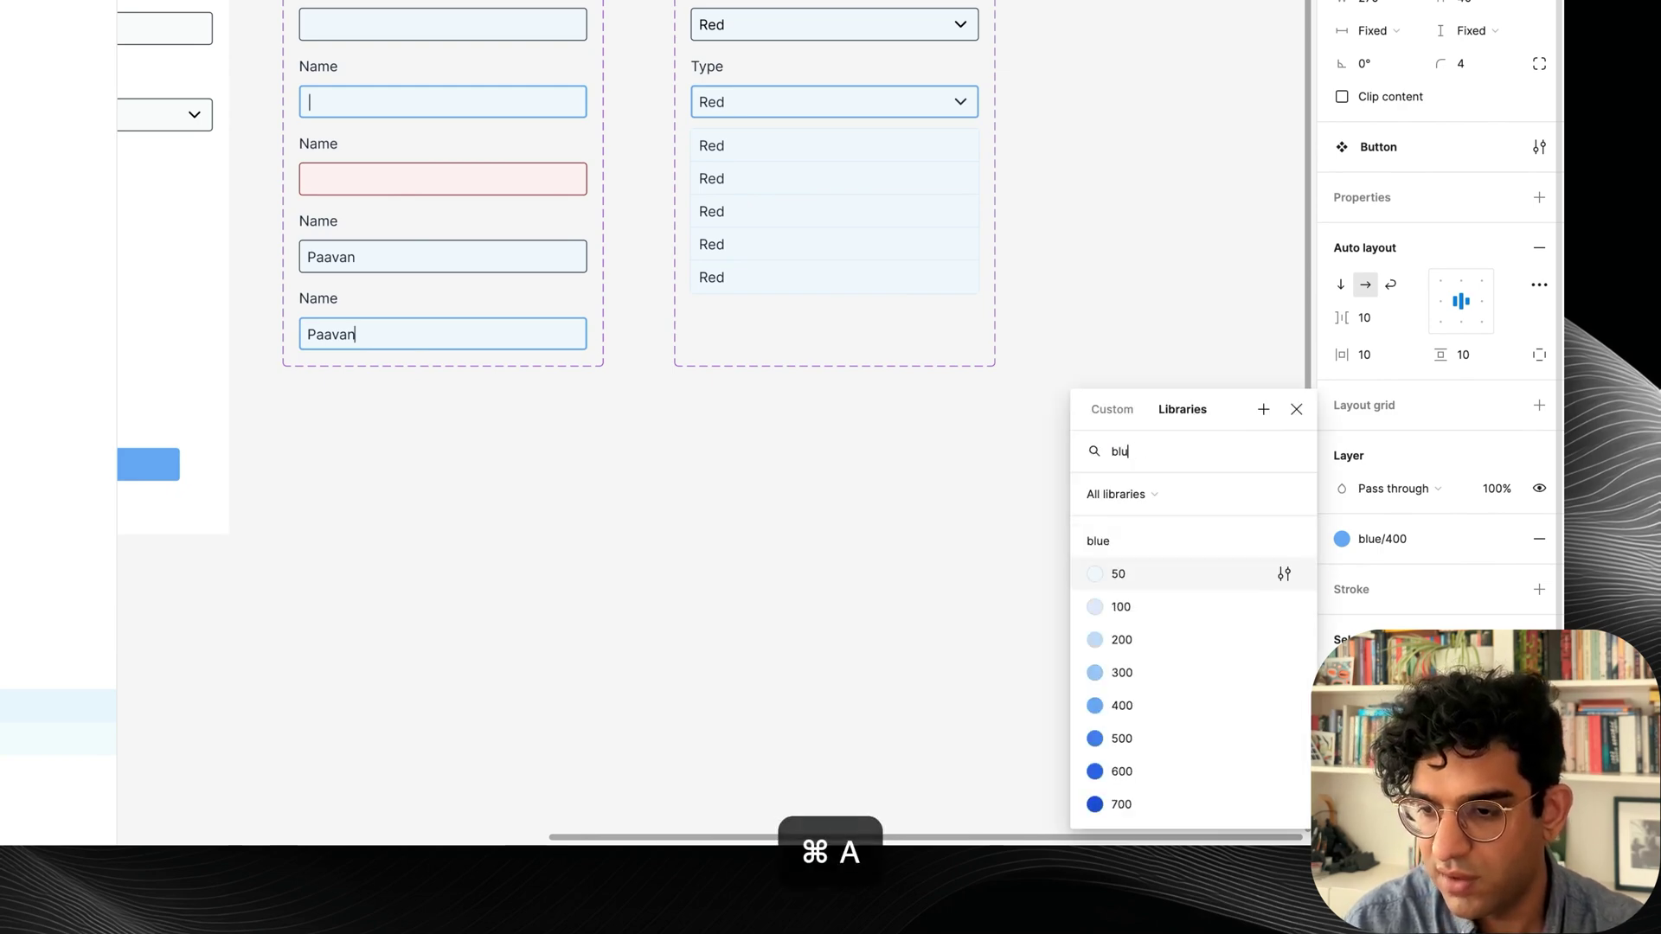
pyautogui.press('Escape')
# Make the SUBMIT label white, font size 16 and bold.
pyautogui.click(1381, 705)
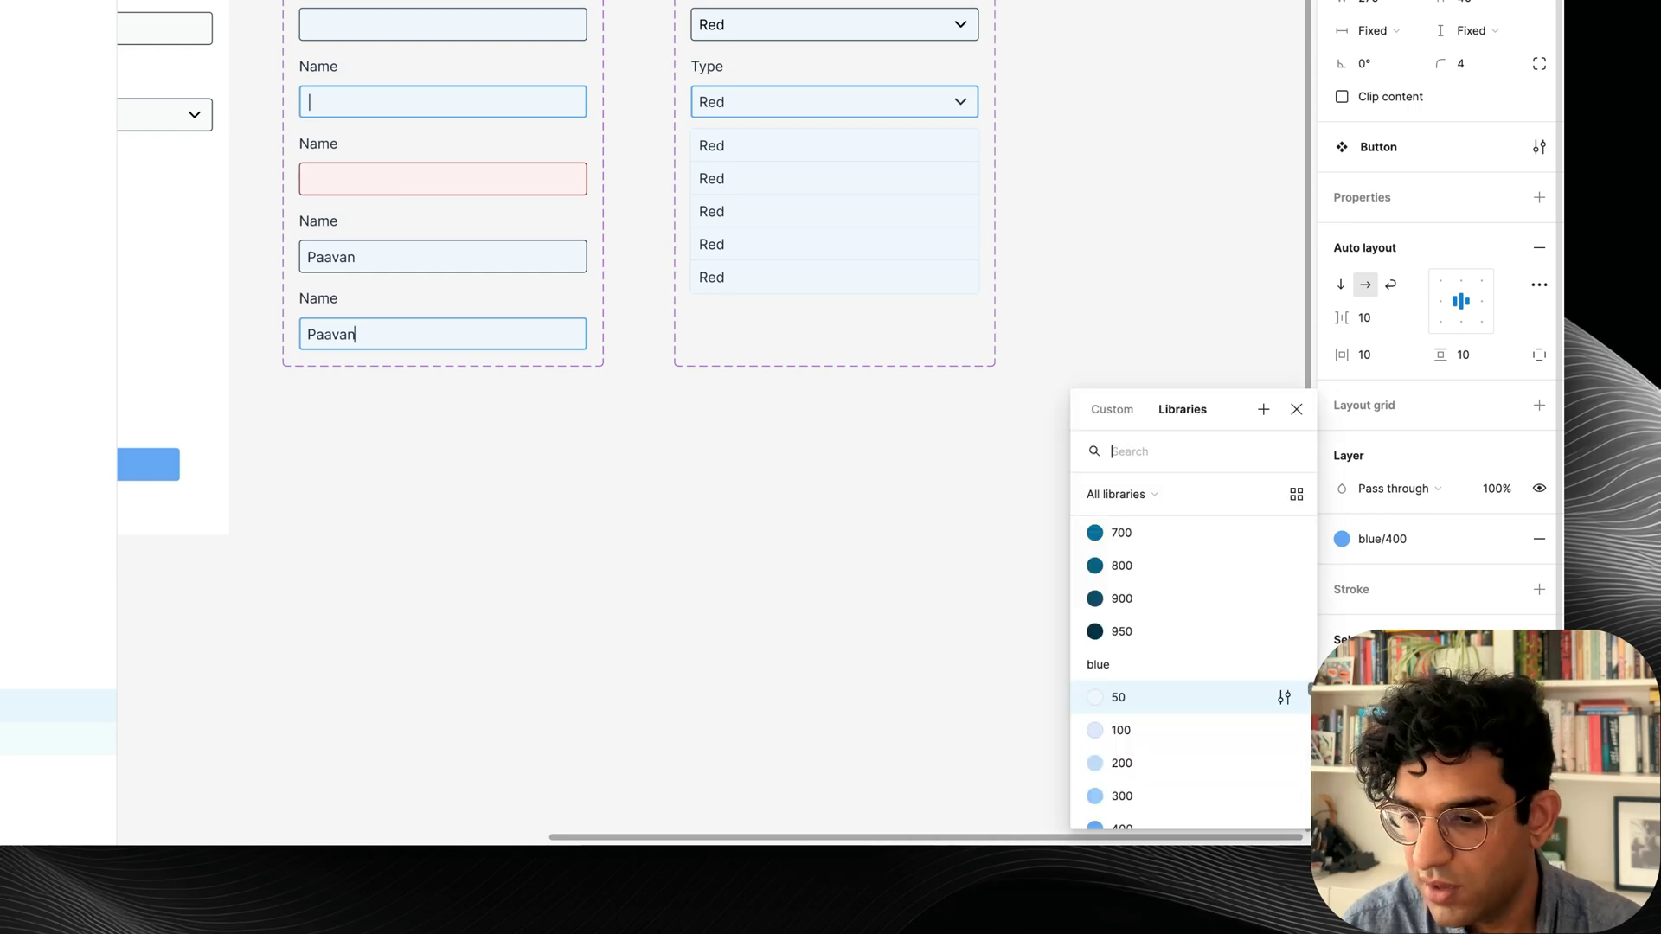
pyautogui.write('whi')
pyautogui.press('Return')
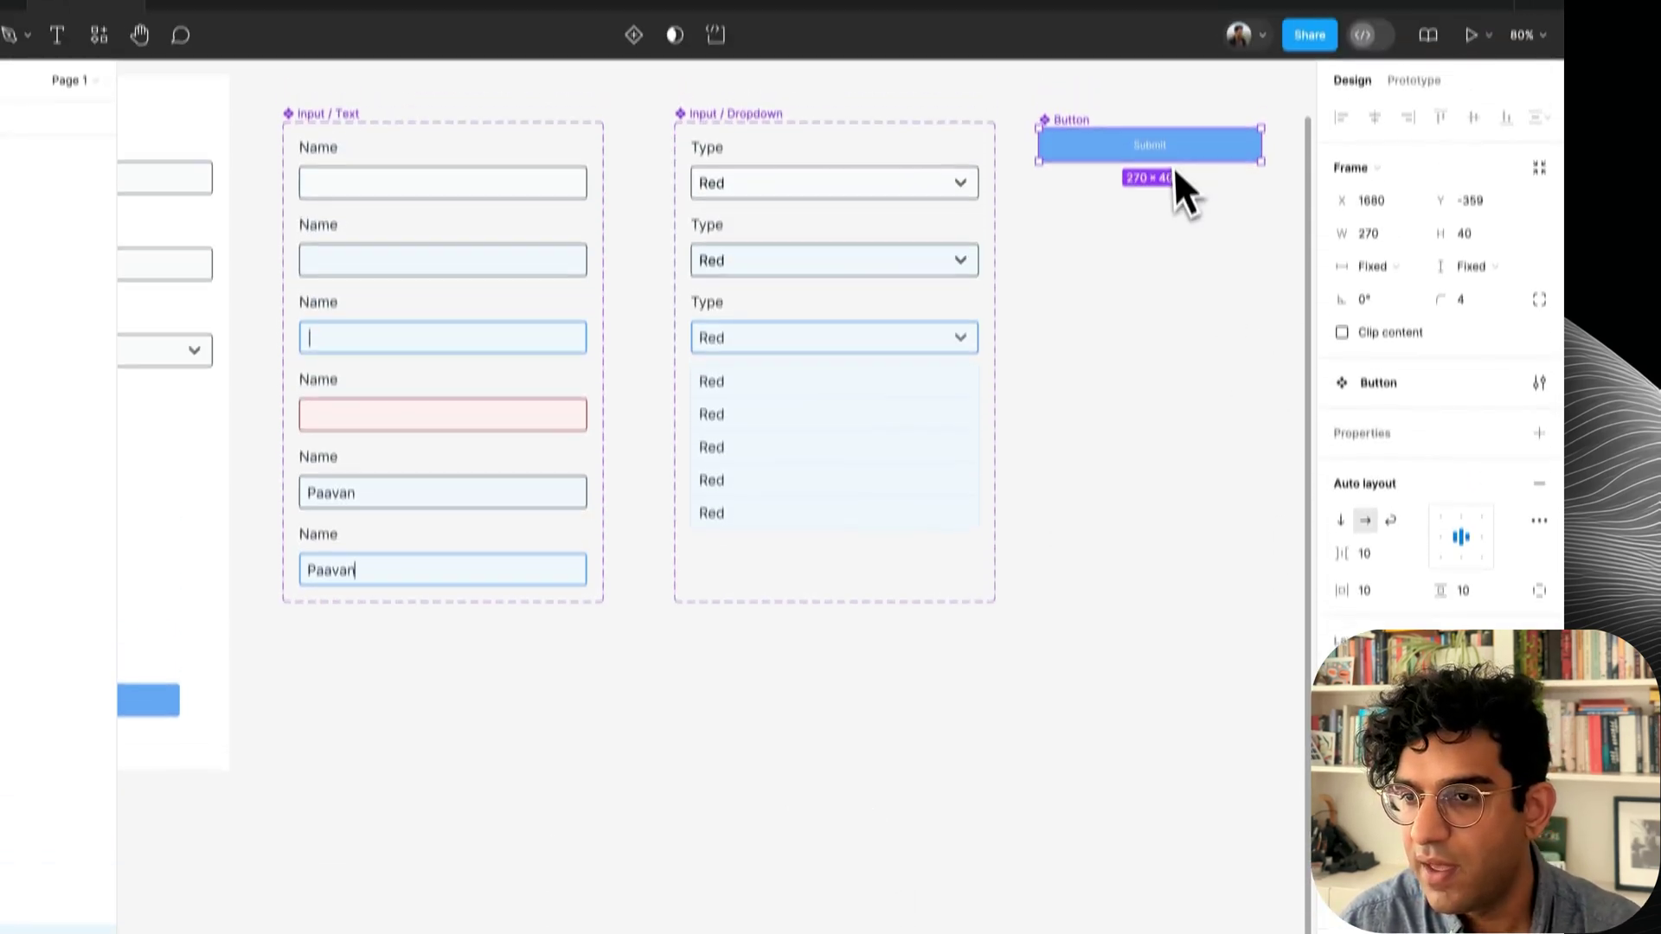
pyautogui.doubleClick(1162, 42)
pyautogui.click(1481, 605)
pyautogui.write('16')
pyautogui.press('Return')
pyautogui.press('super+b')
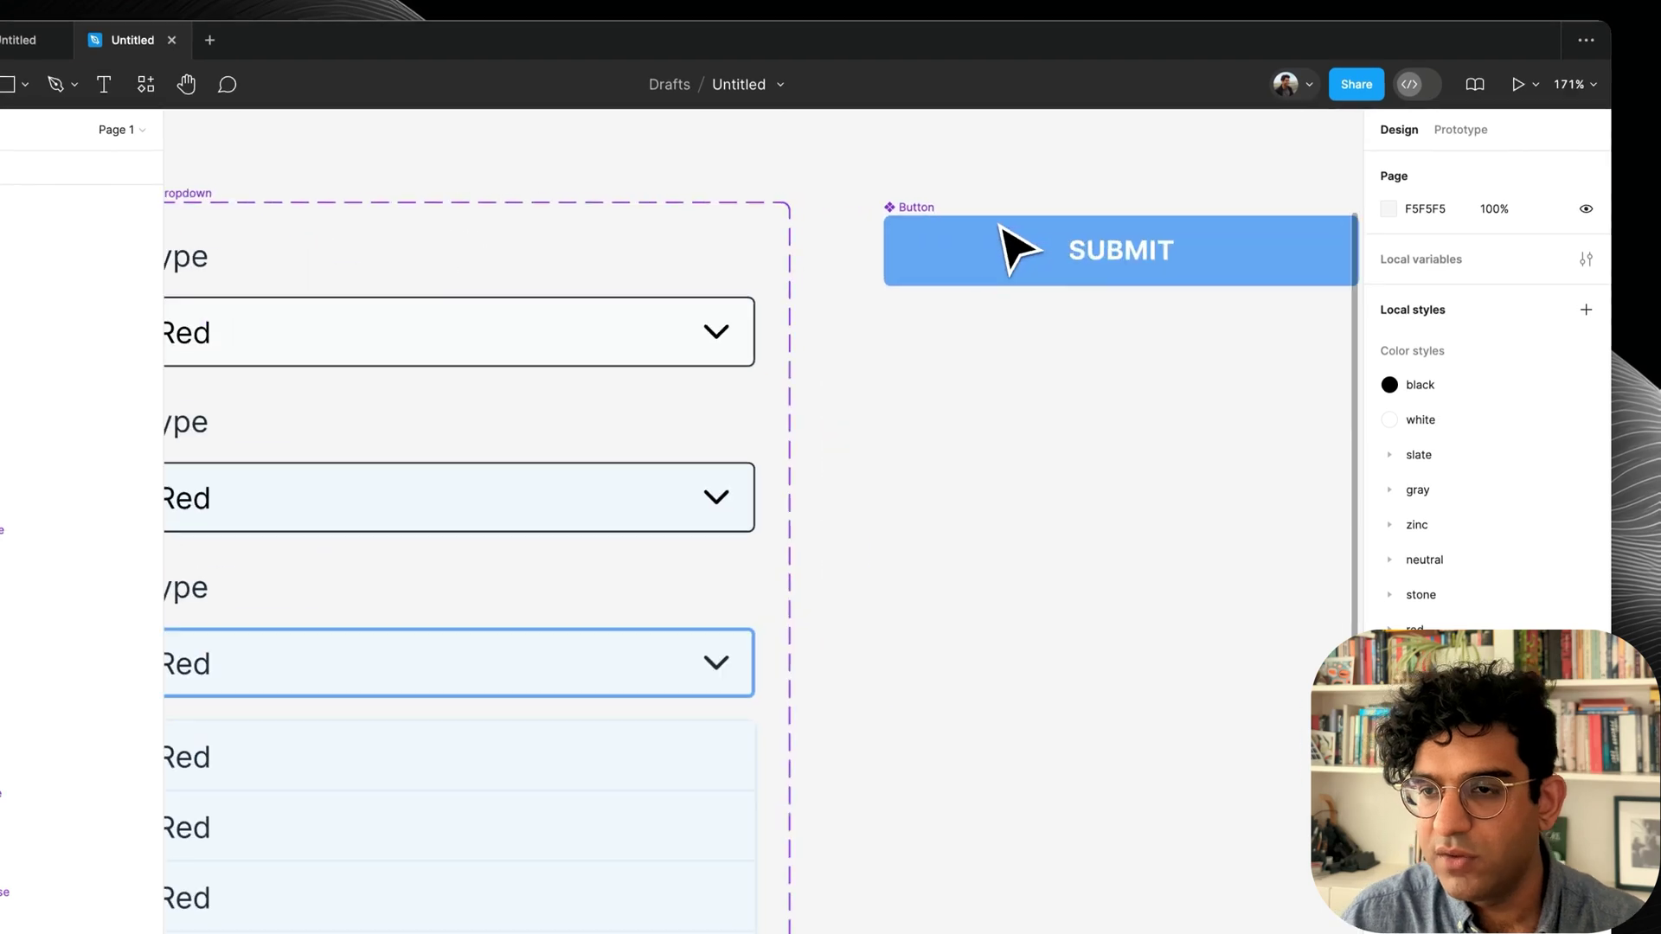
pyautogui.scroll(2, 969, 252)
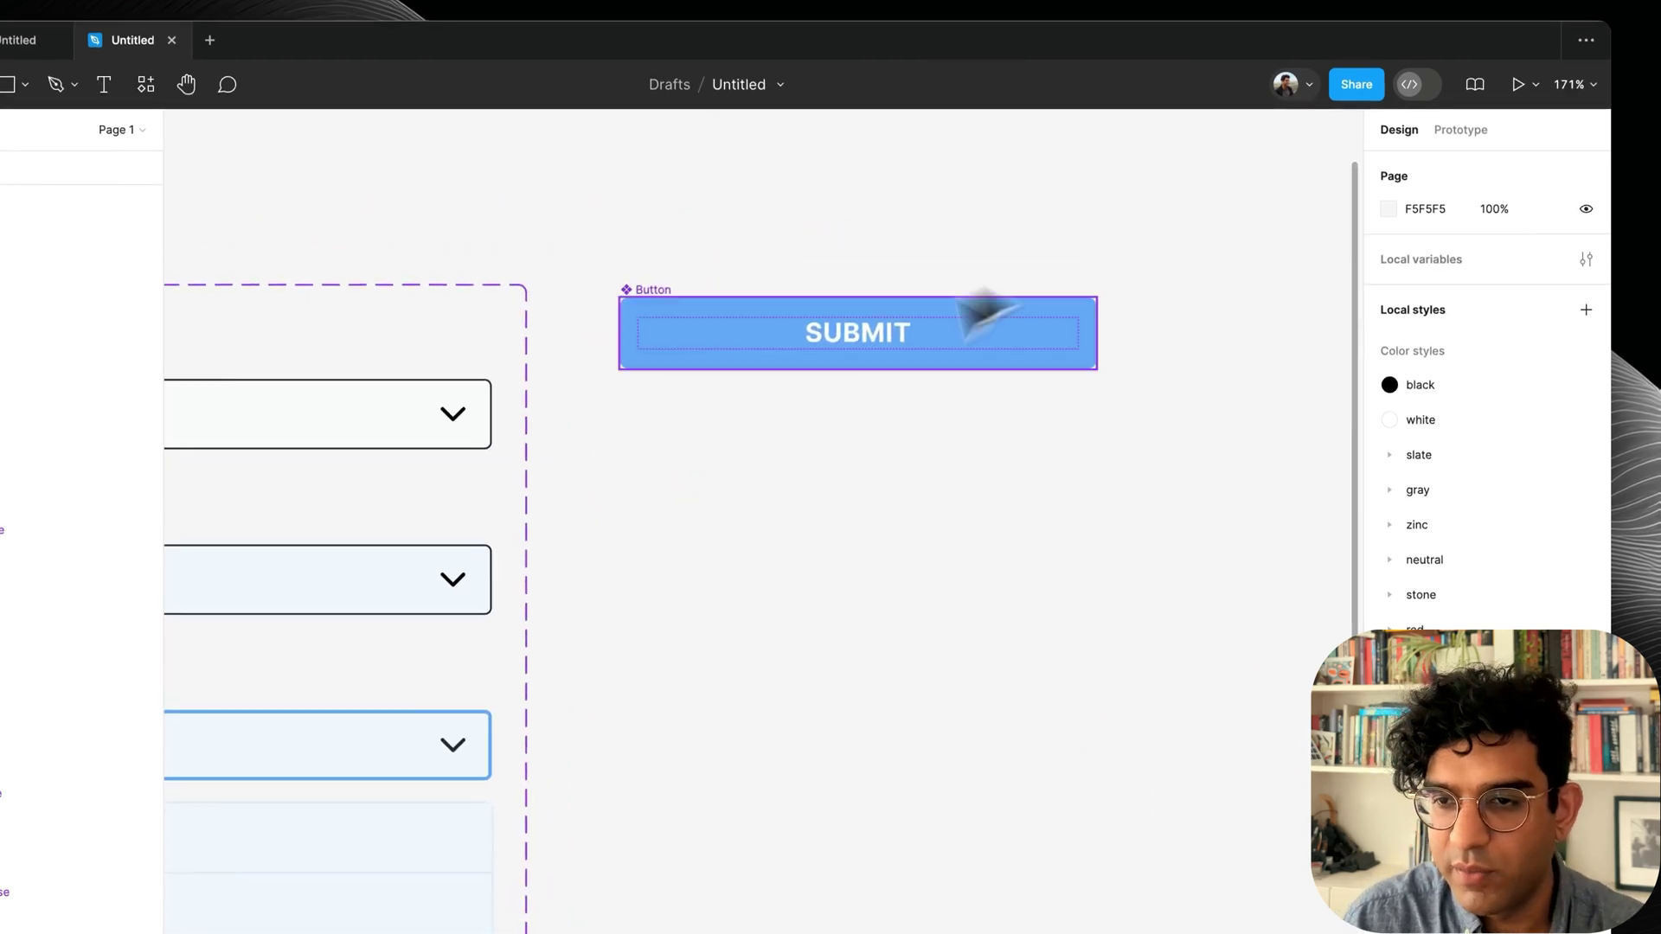
pyautogui.doubleClick(844, 342)
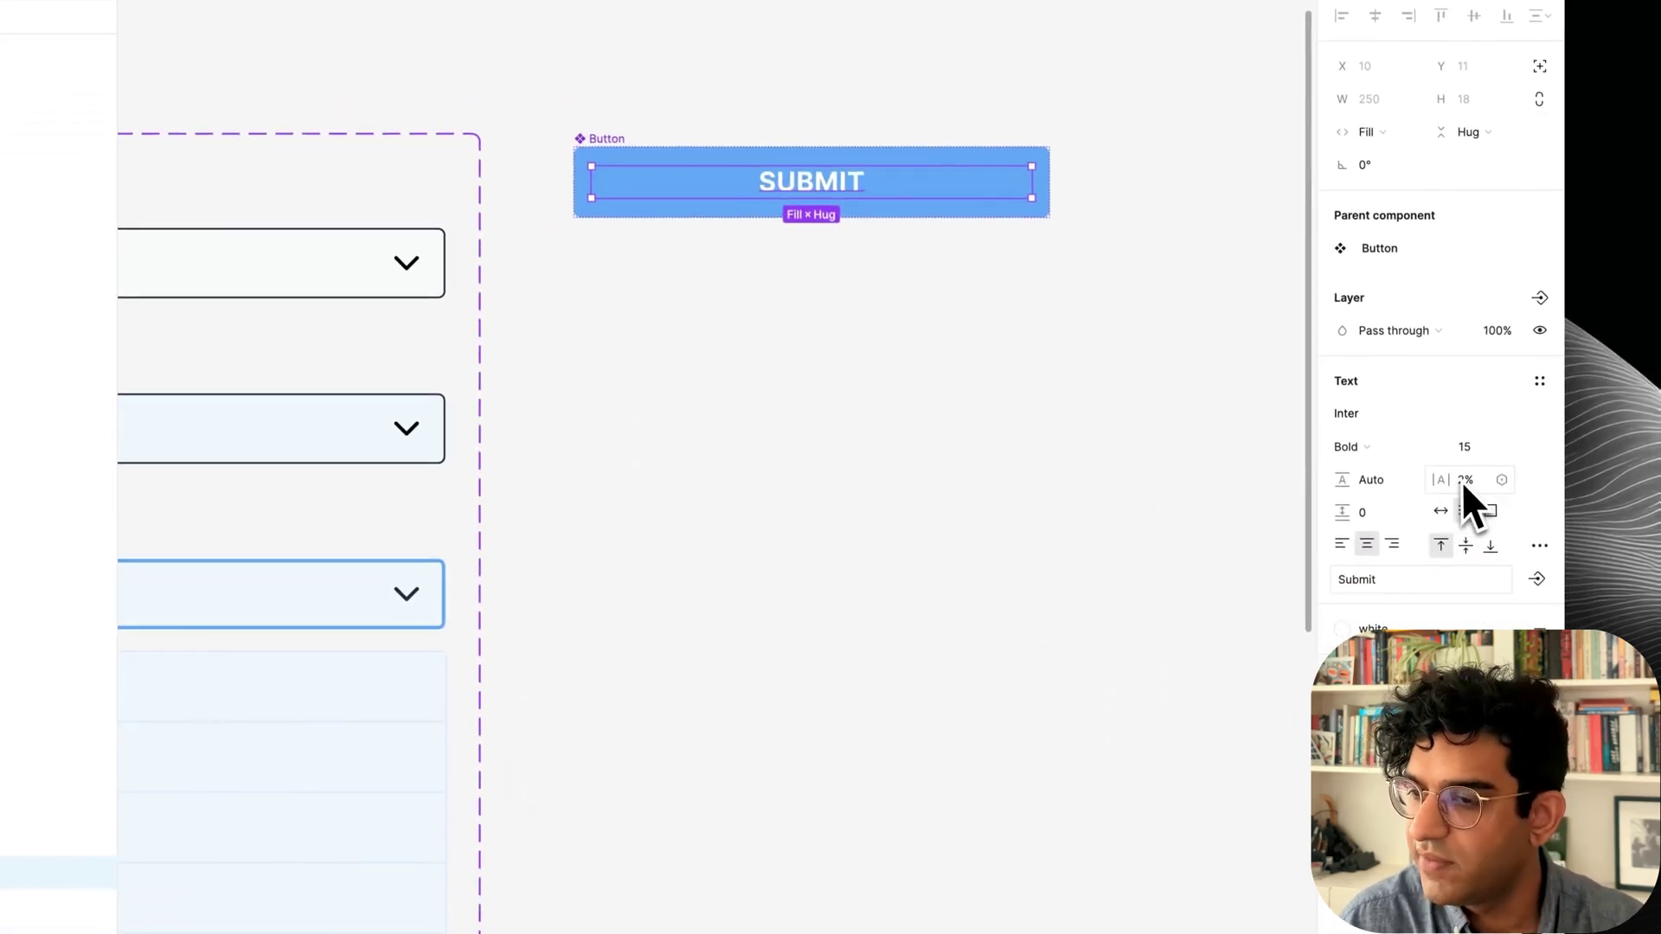
pyautogui.click(679, 349)
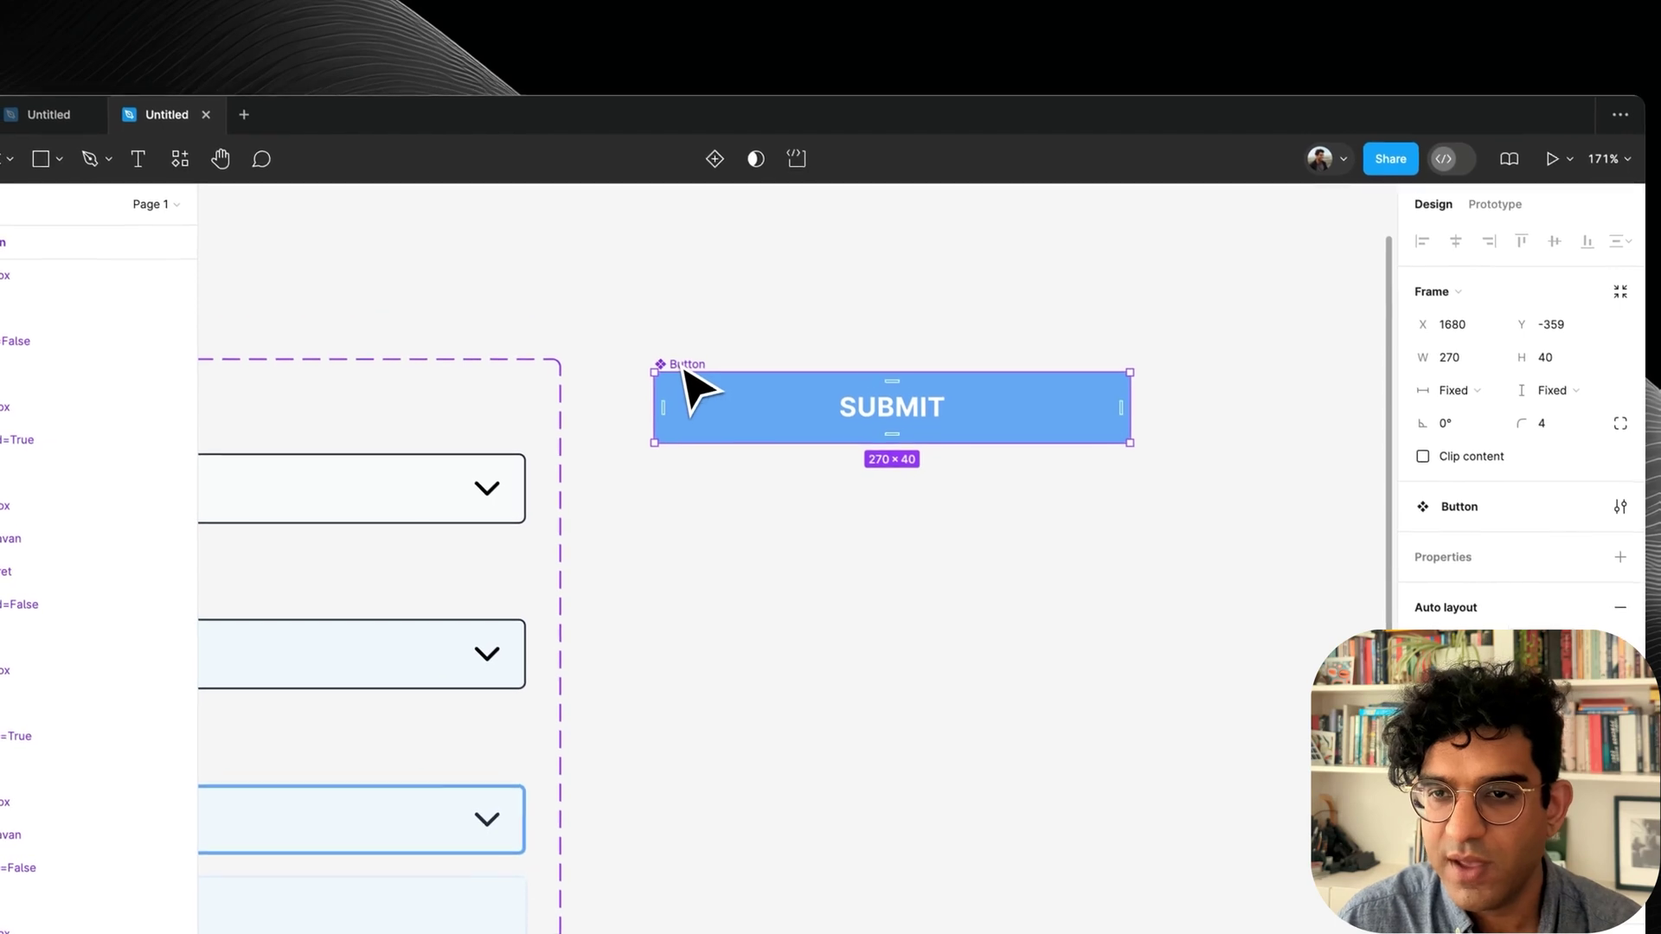
# Add Hover, Pressed and Inactive variants and rename the variant property to State.
pyautogui.click(710, 142)
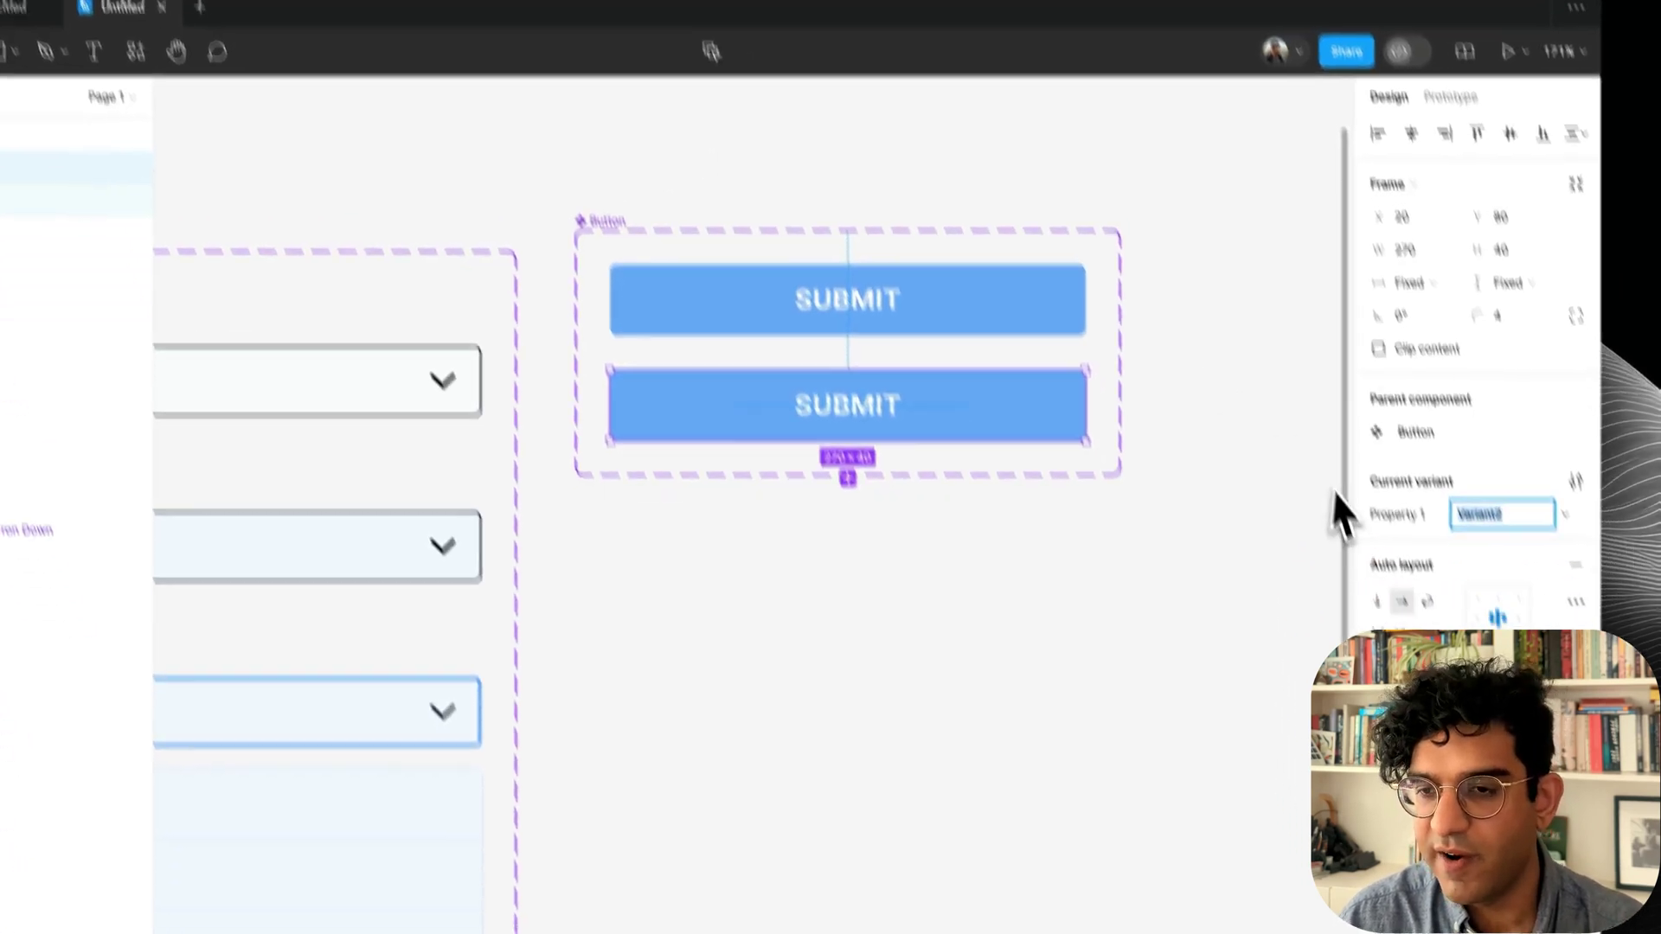
pyautogui.write('Hover')
pyautogui.press('Return')
pyautogui.press('super+d')
pyautogui.write('Pressed')
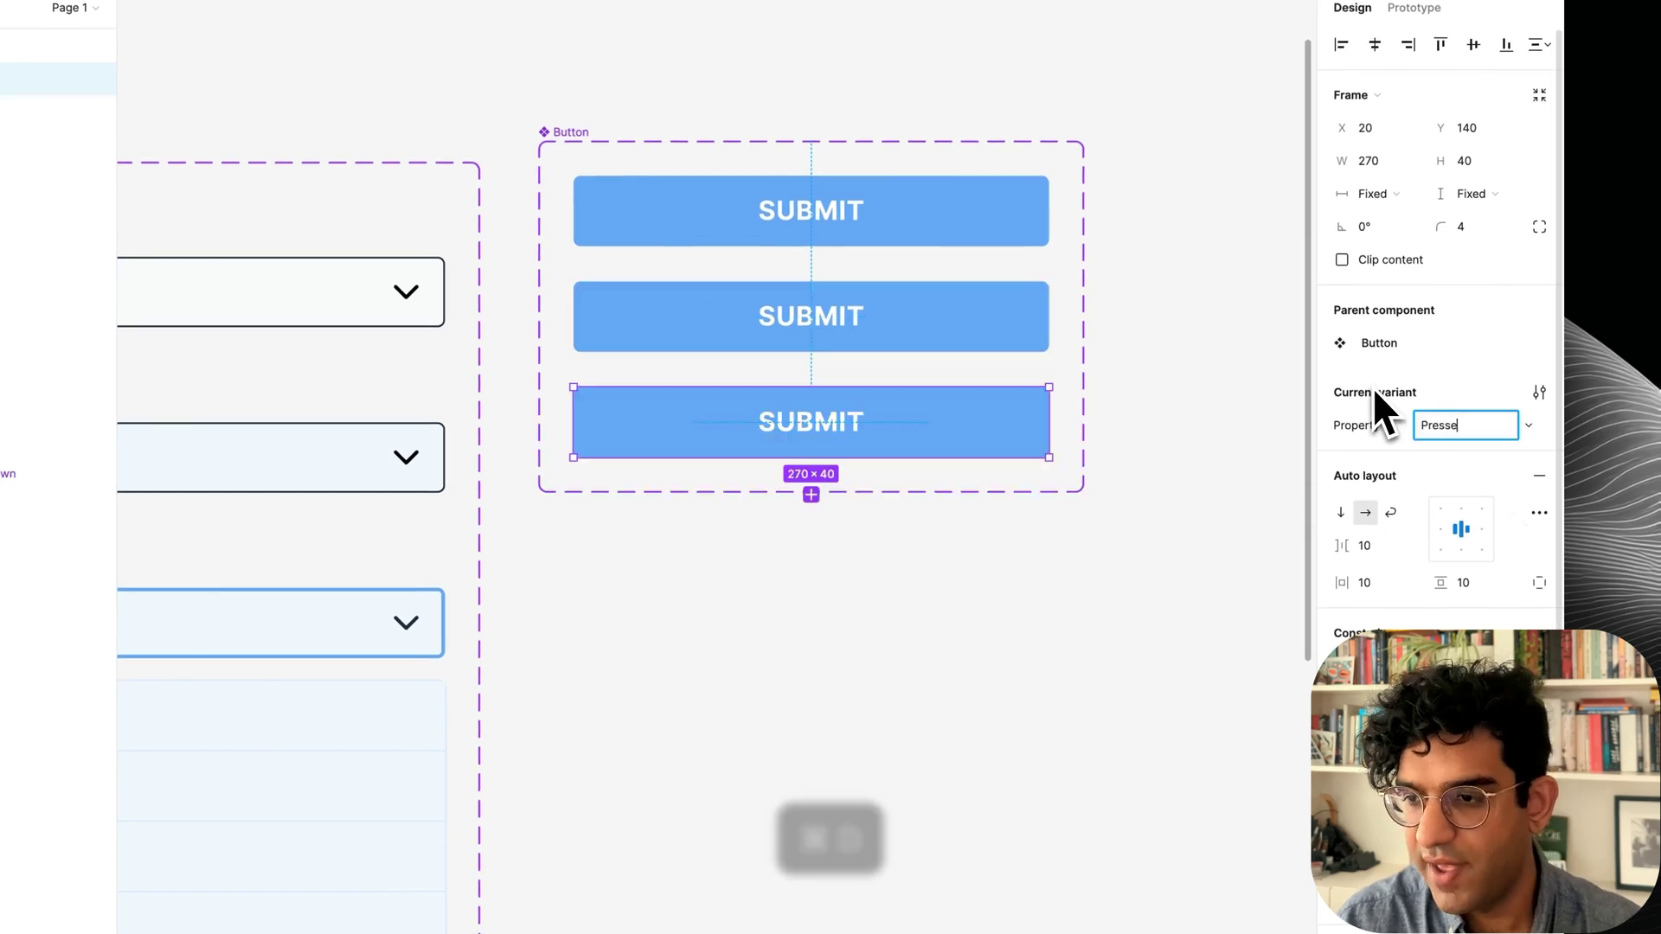
pyautogui.press('Return')
pyautogui.press('super+d')
pyautogui.write('Ina')
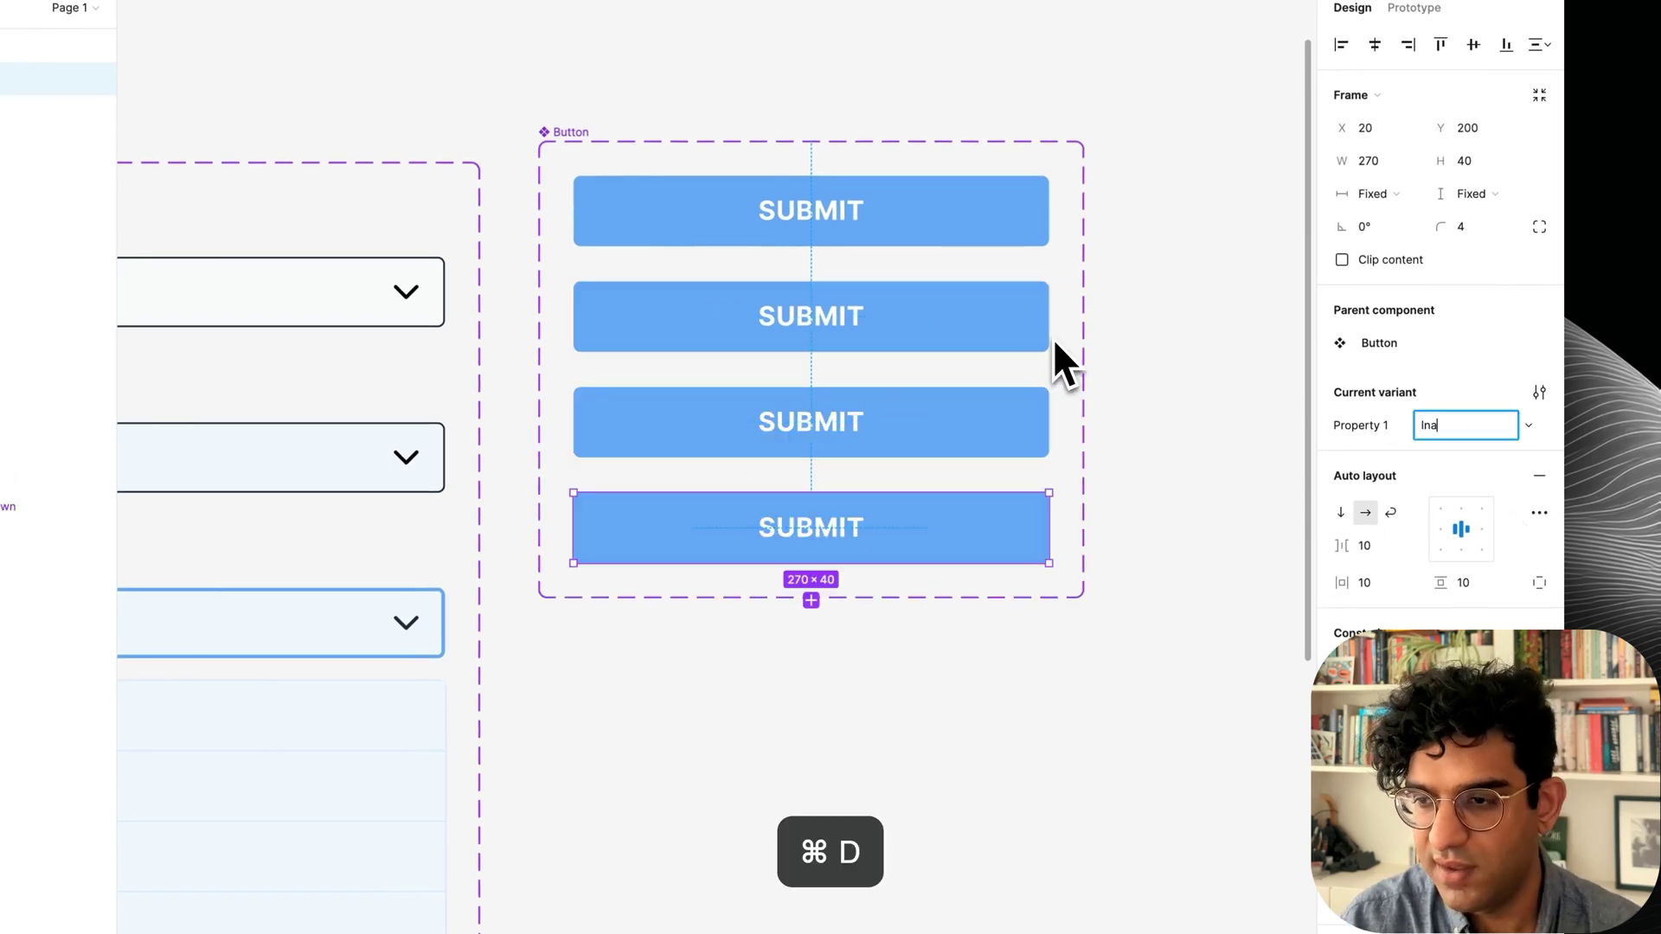
pyautogui.write('ctive')
pyautogui.press('Return')
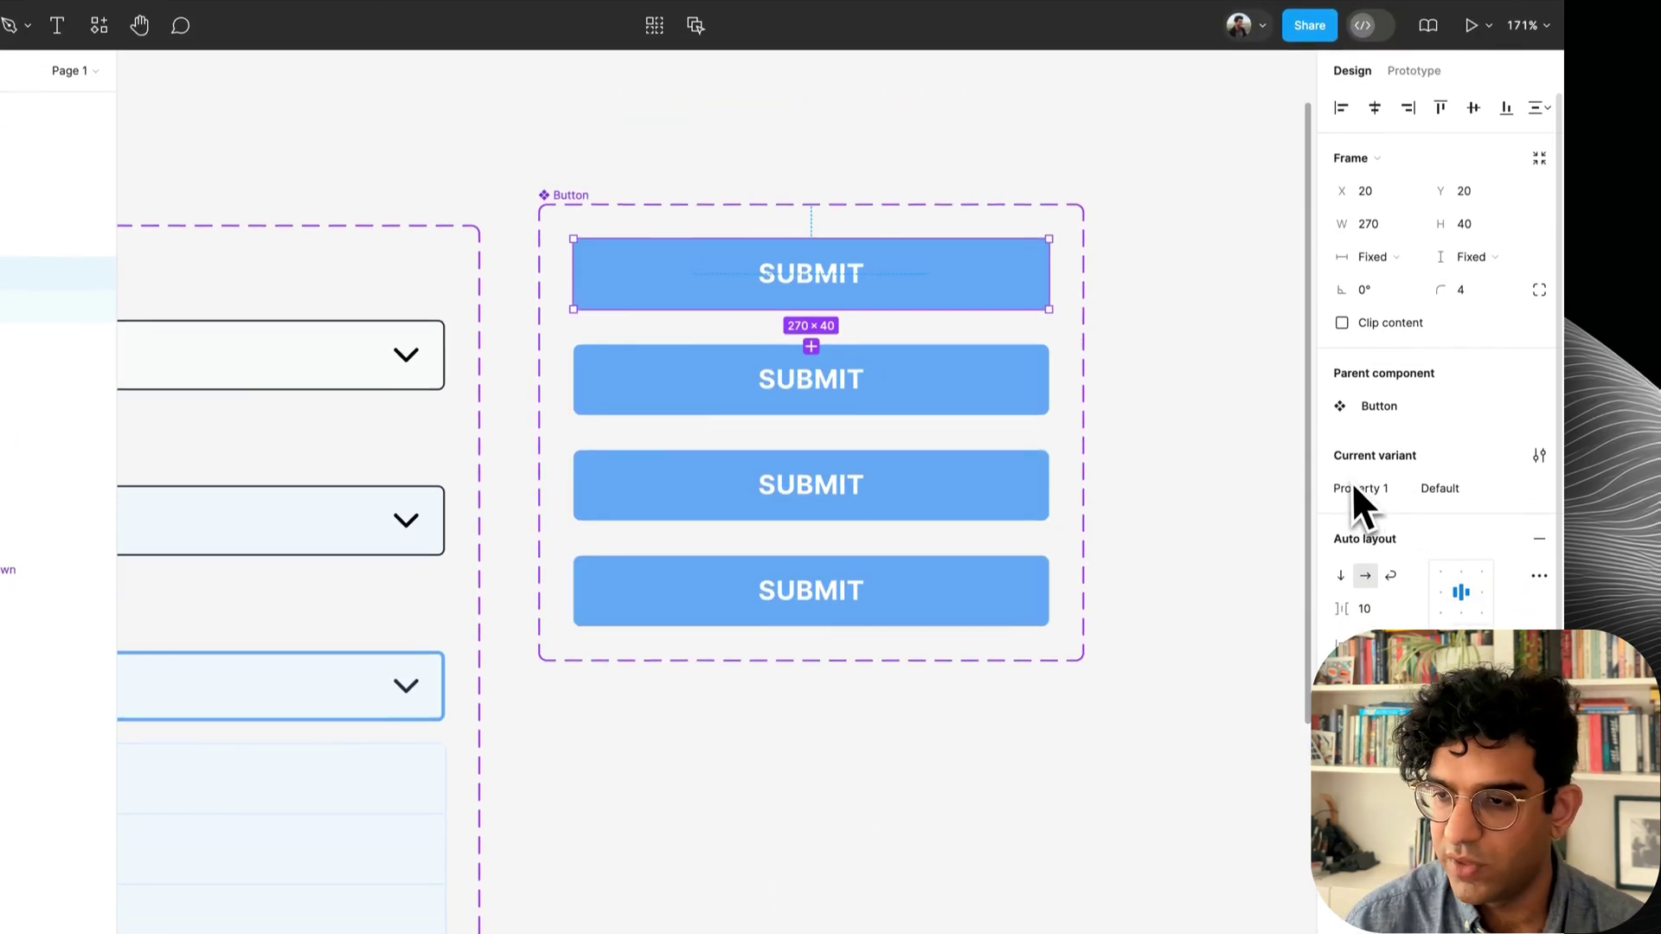
pyautogui.doubleClick(1361, 427)
pyautogui.write('State')
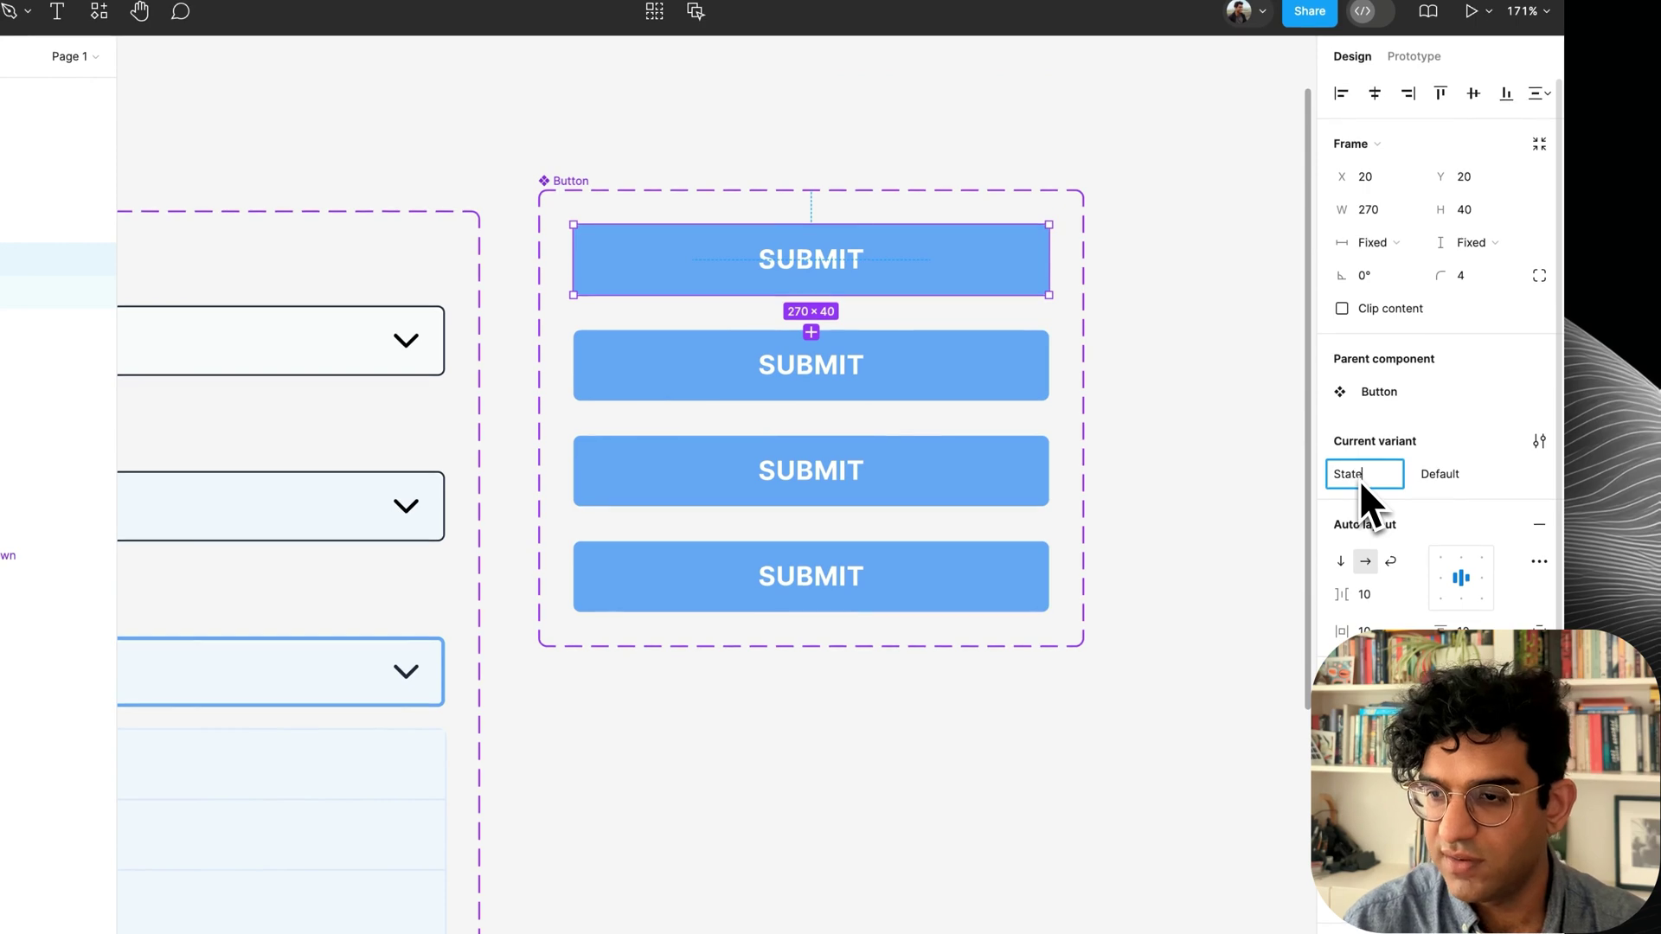
pyautogui.press('Return')
# Fill the Hover variant with blue/500 and the Pressed variant with blue/600.
pyautogui.click(834, 362)
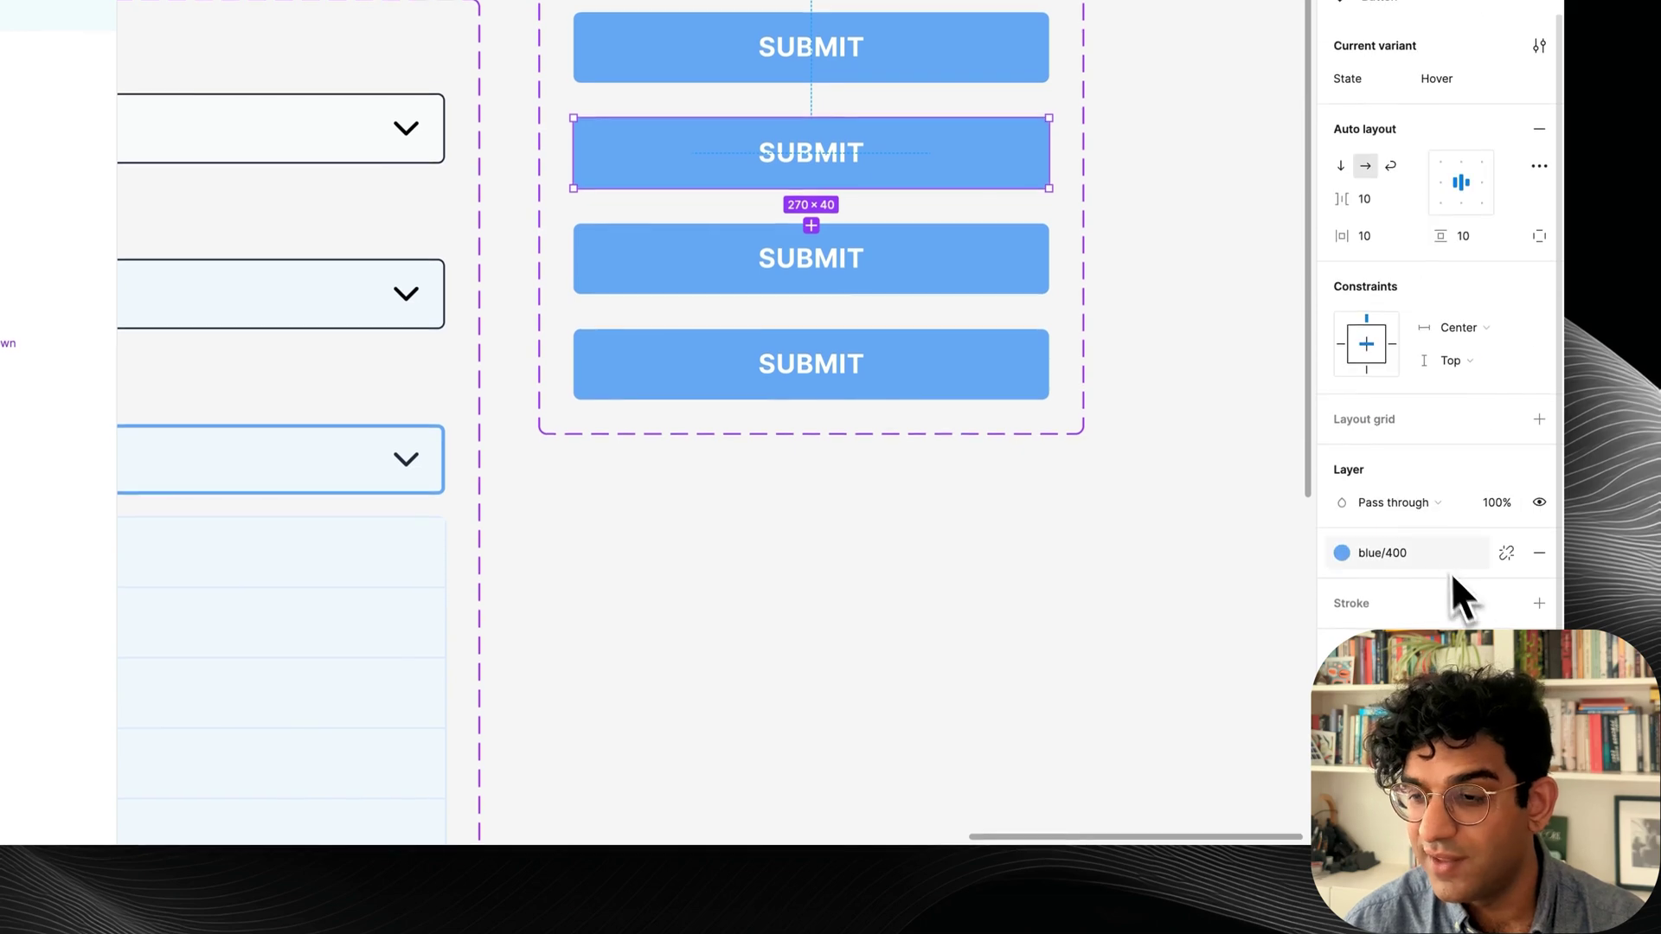
pyautogui.click(1436, 558)
pyautogui.click(1131, 731)
pyautogui.click(1000, 277)
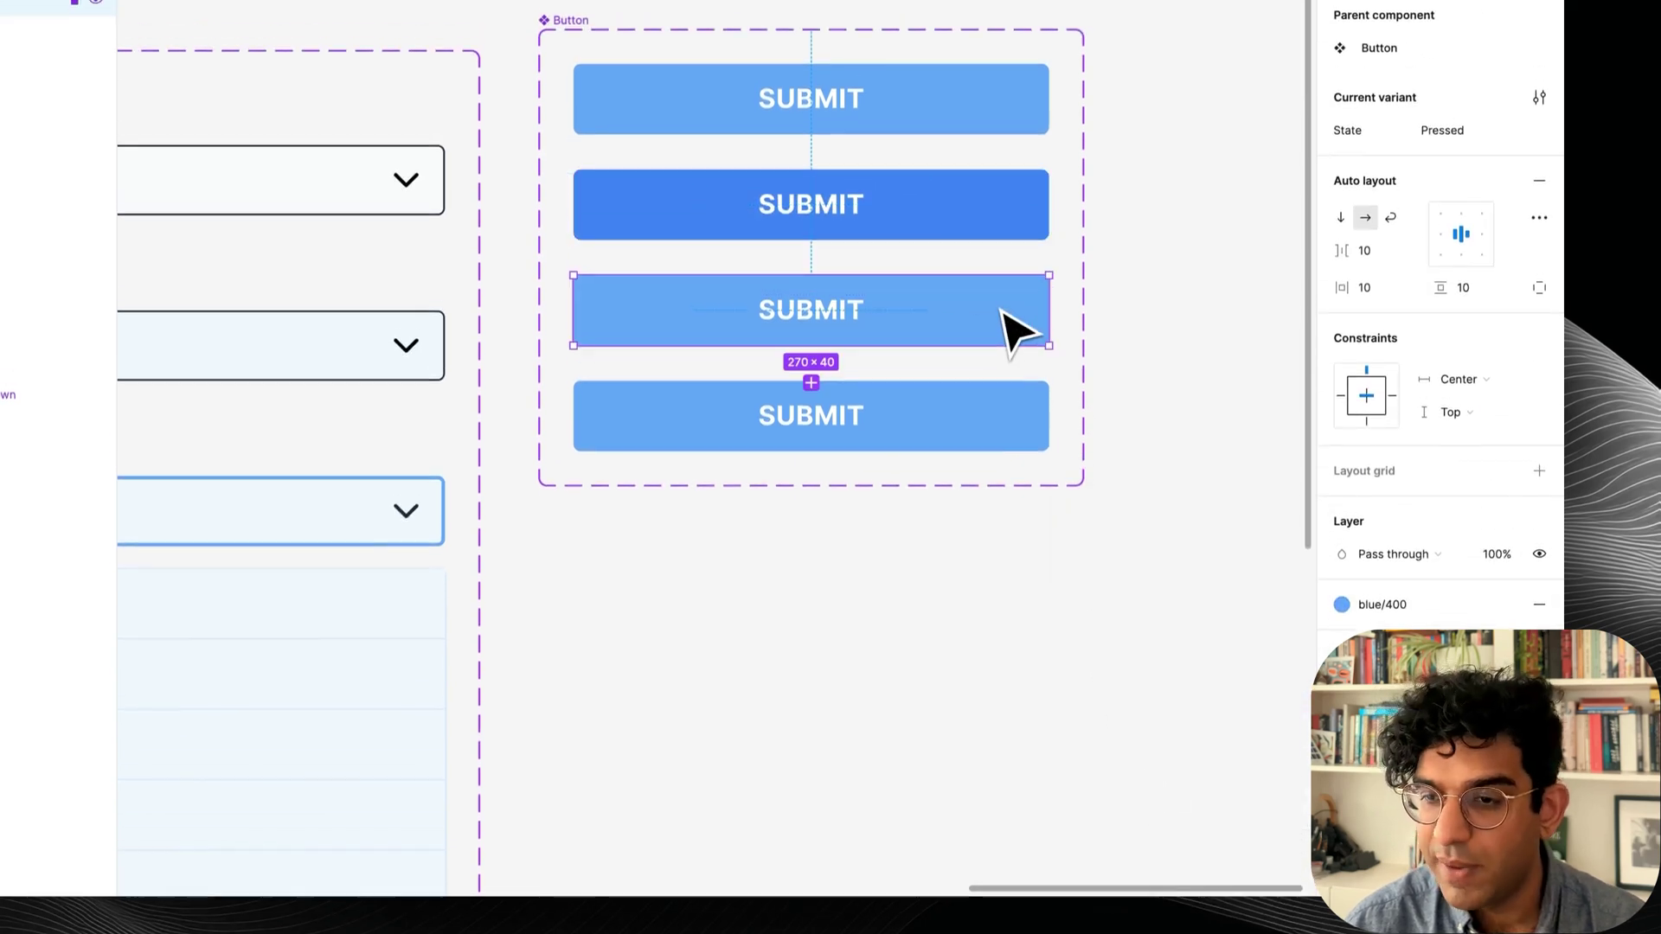
pyautogui.click(1349, 553)
pyautogui.click(1209, 765)
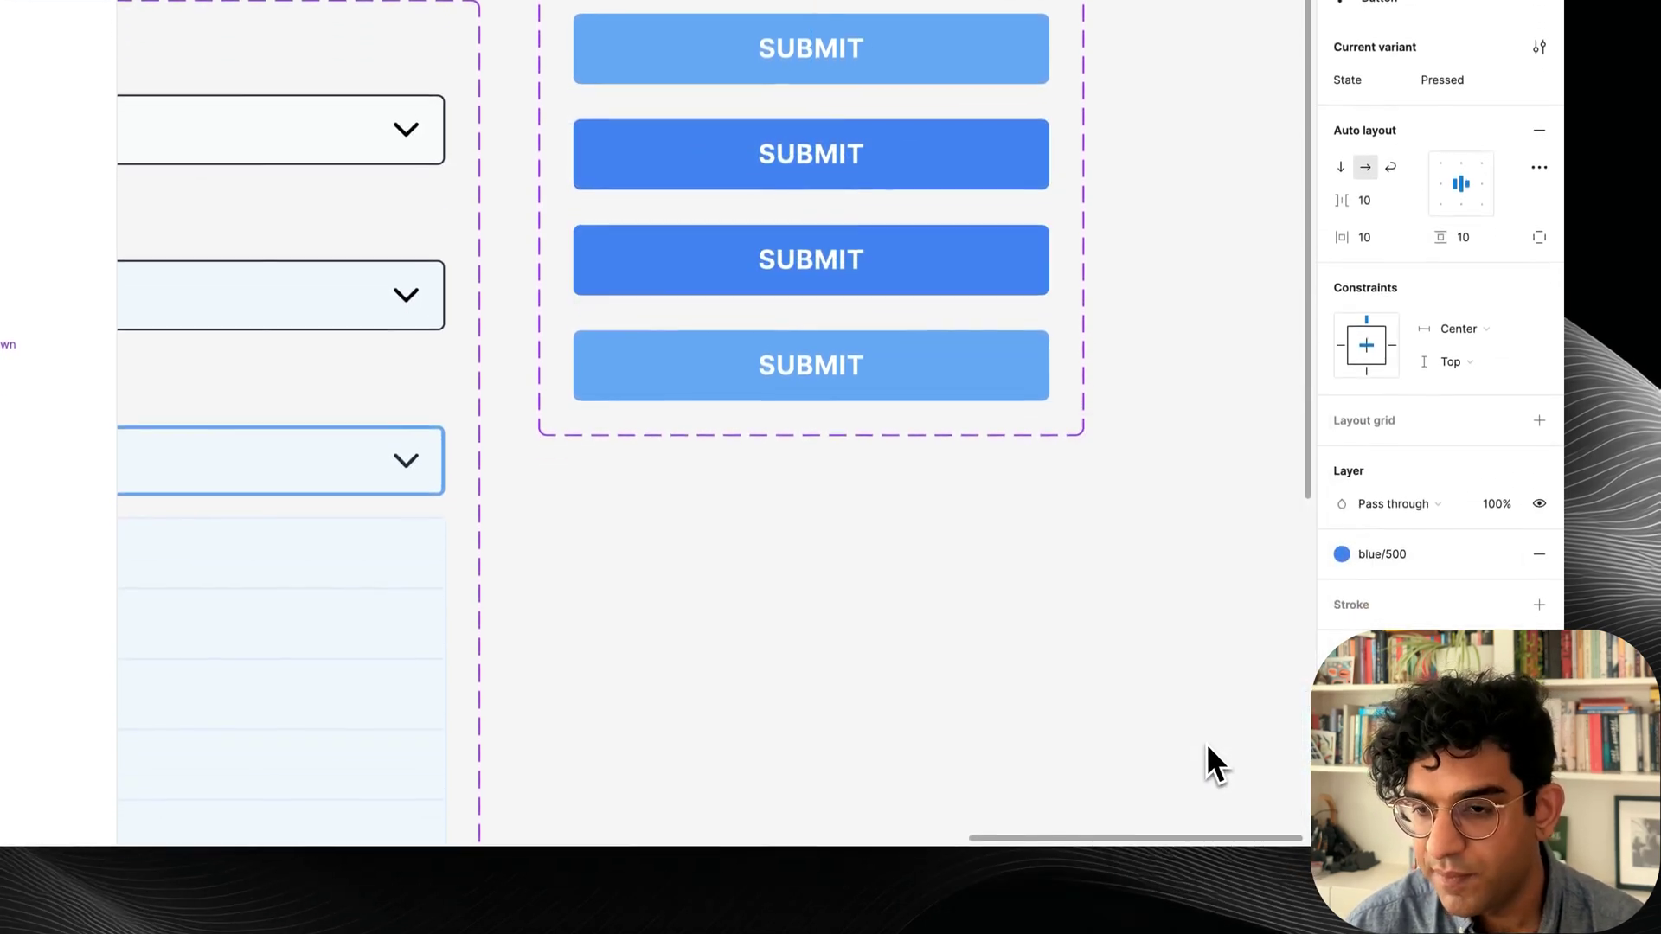
pyautogui.click(1206, 746)
pyautogui.scroll(-5, 1151, 713)
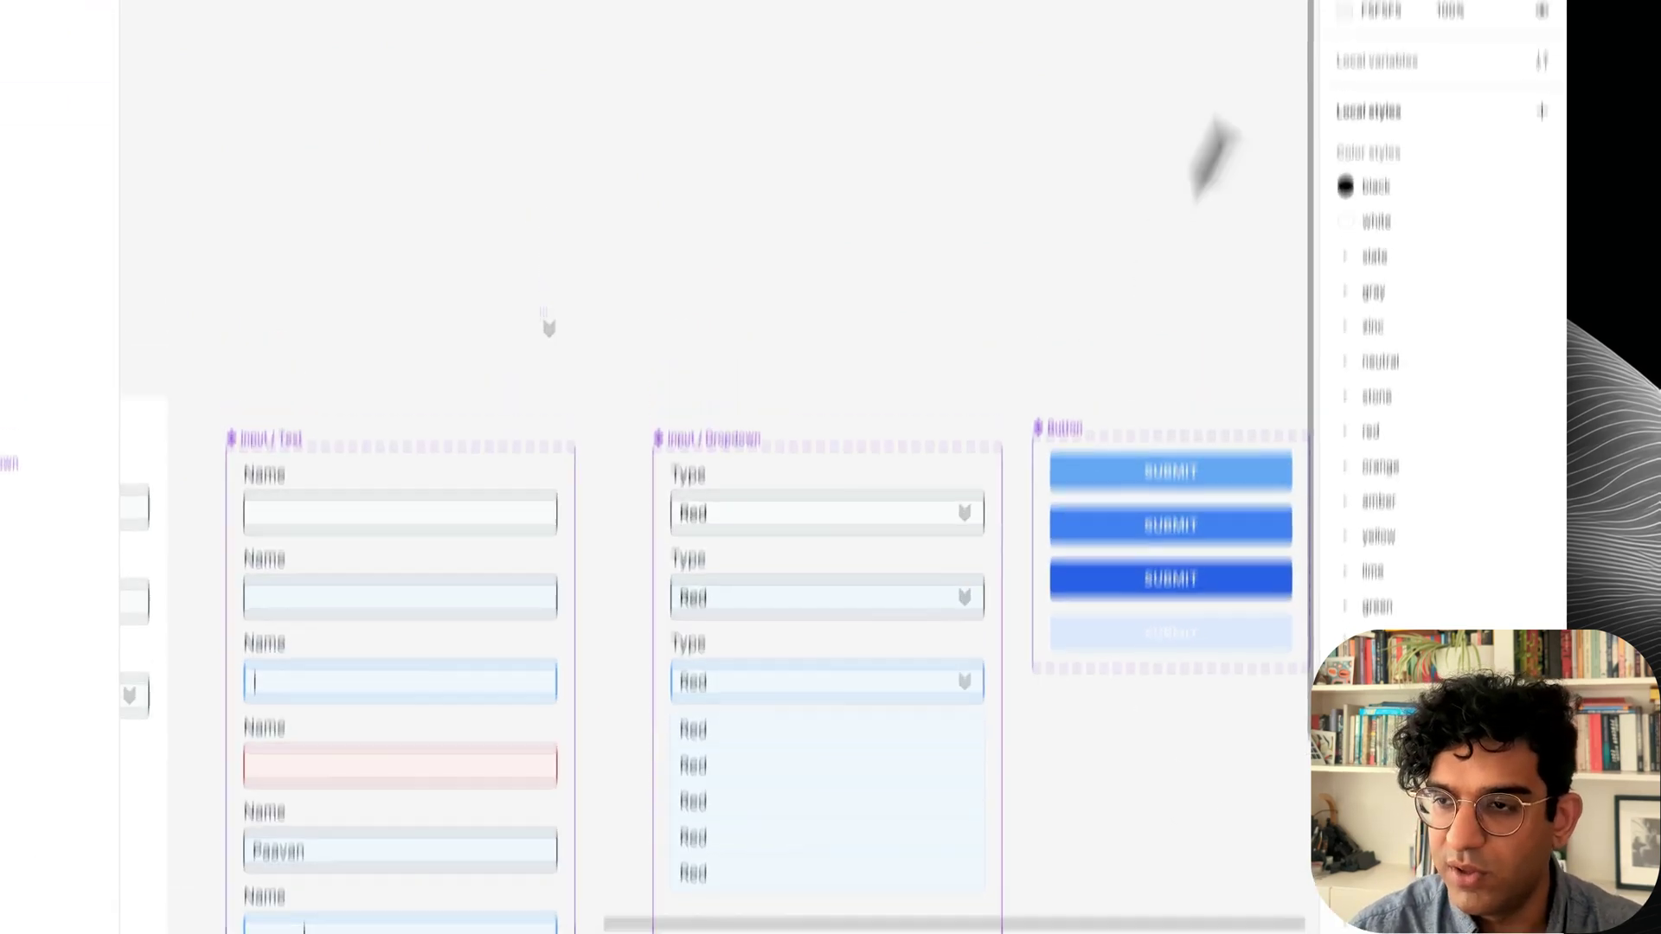
# Wrap the form fields and Submit button in auto layout, stretching them to full width.
pyautogui.click(1440, 165)
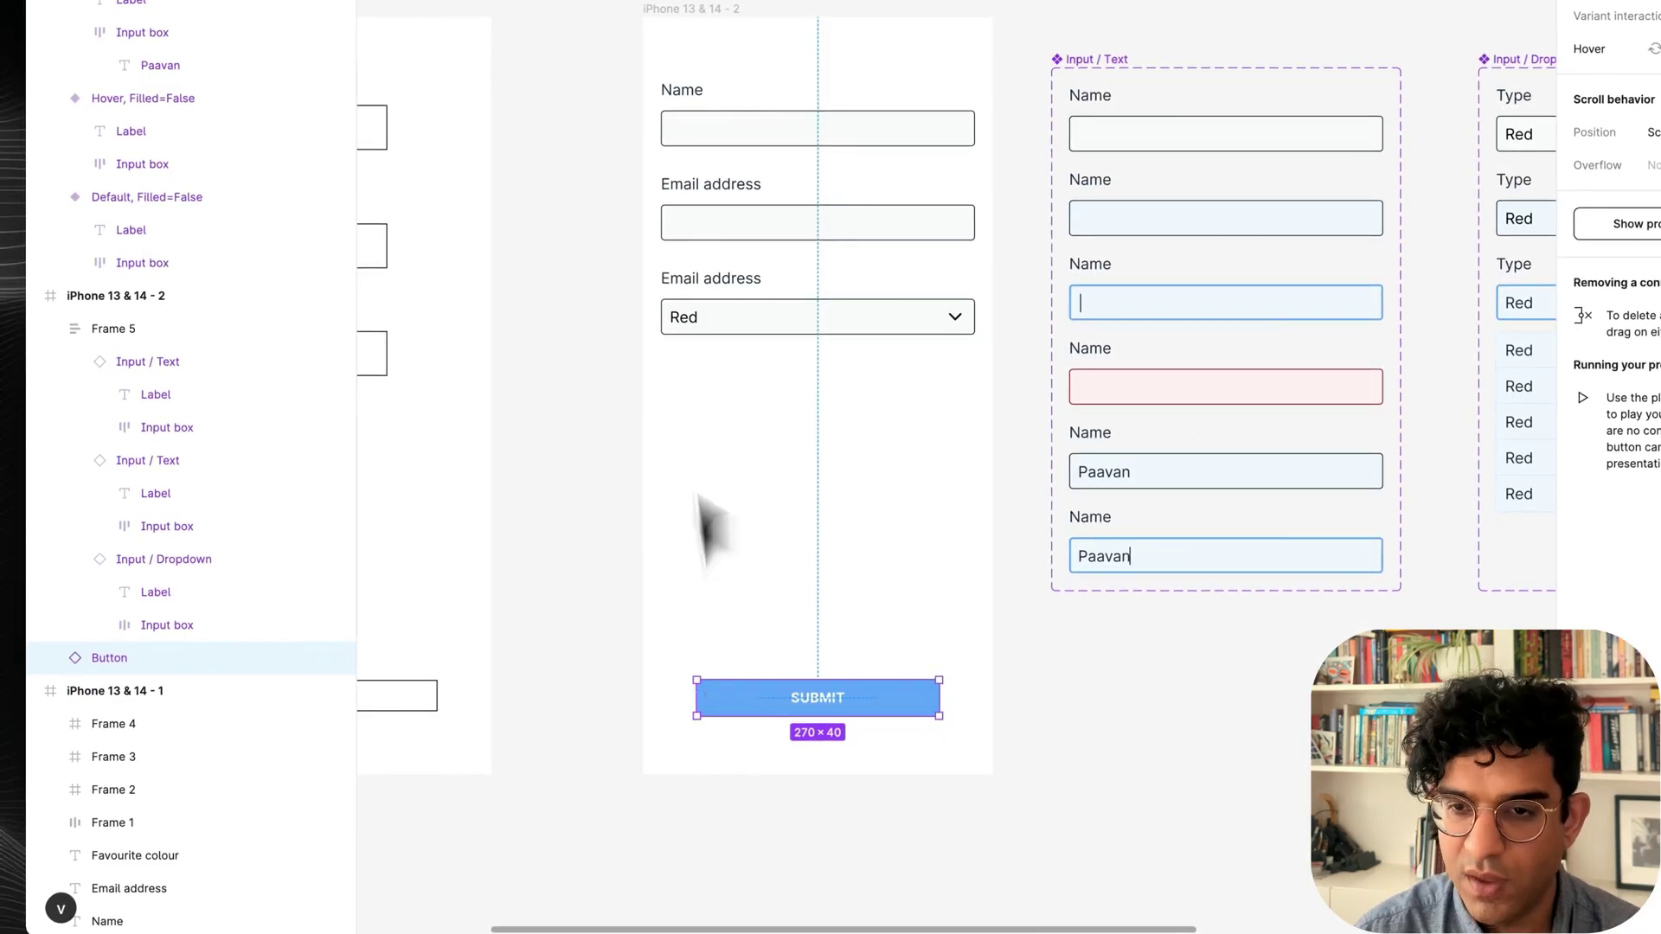
pyautogui.moveTo(617, 83); pyautogui.dragTo(809, 554)
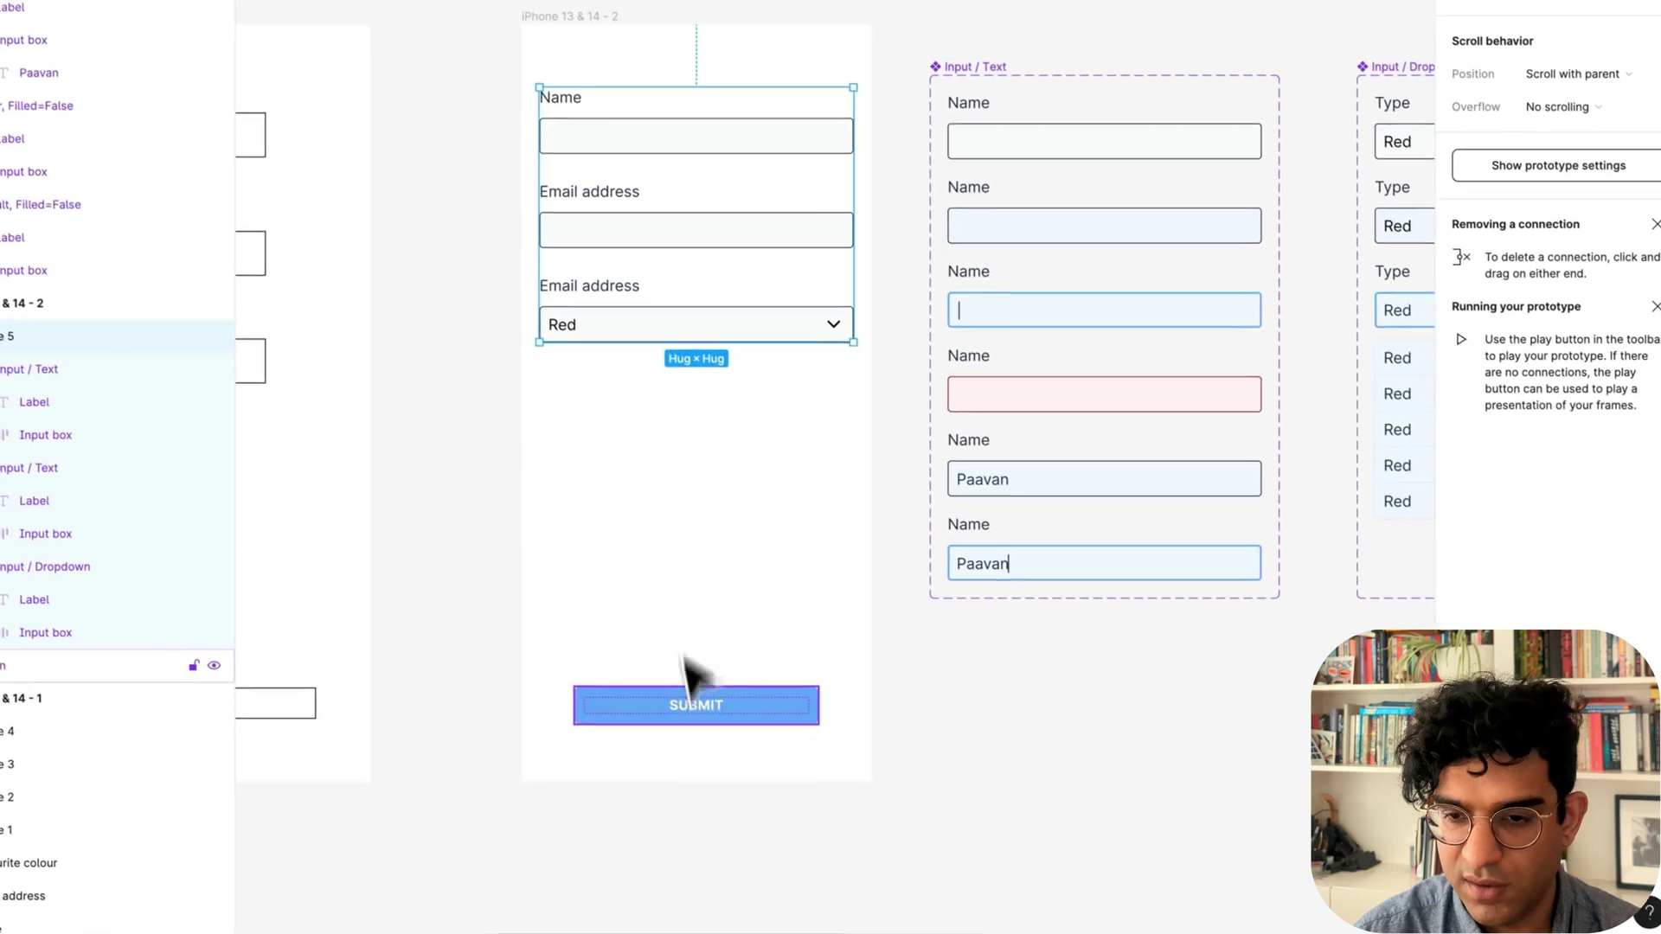
pyautogui.keyDown('shift'); pyautogui.click(692, 702); pyautogui.keyUp('shift')
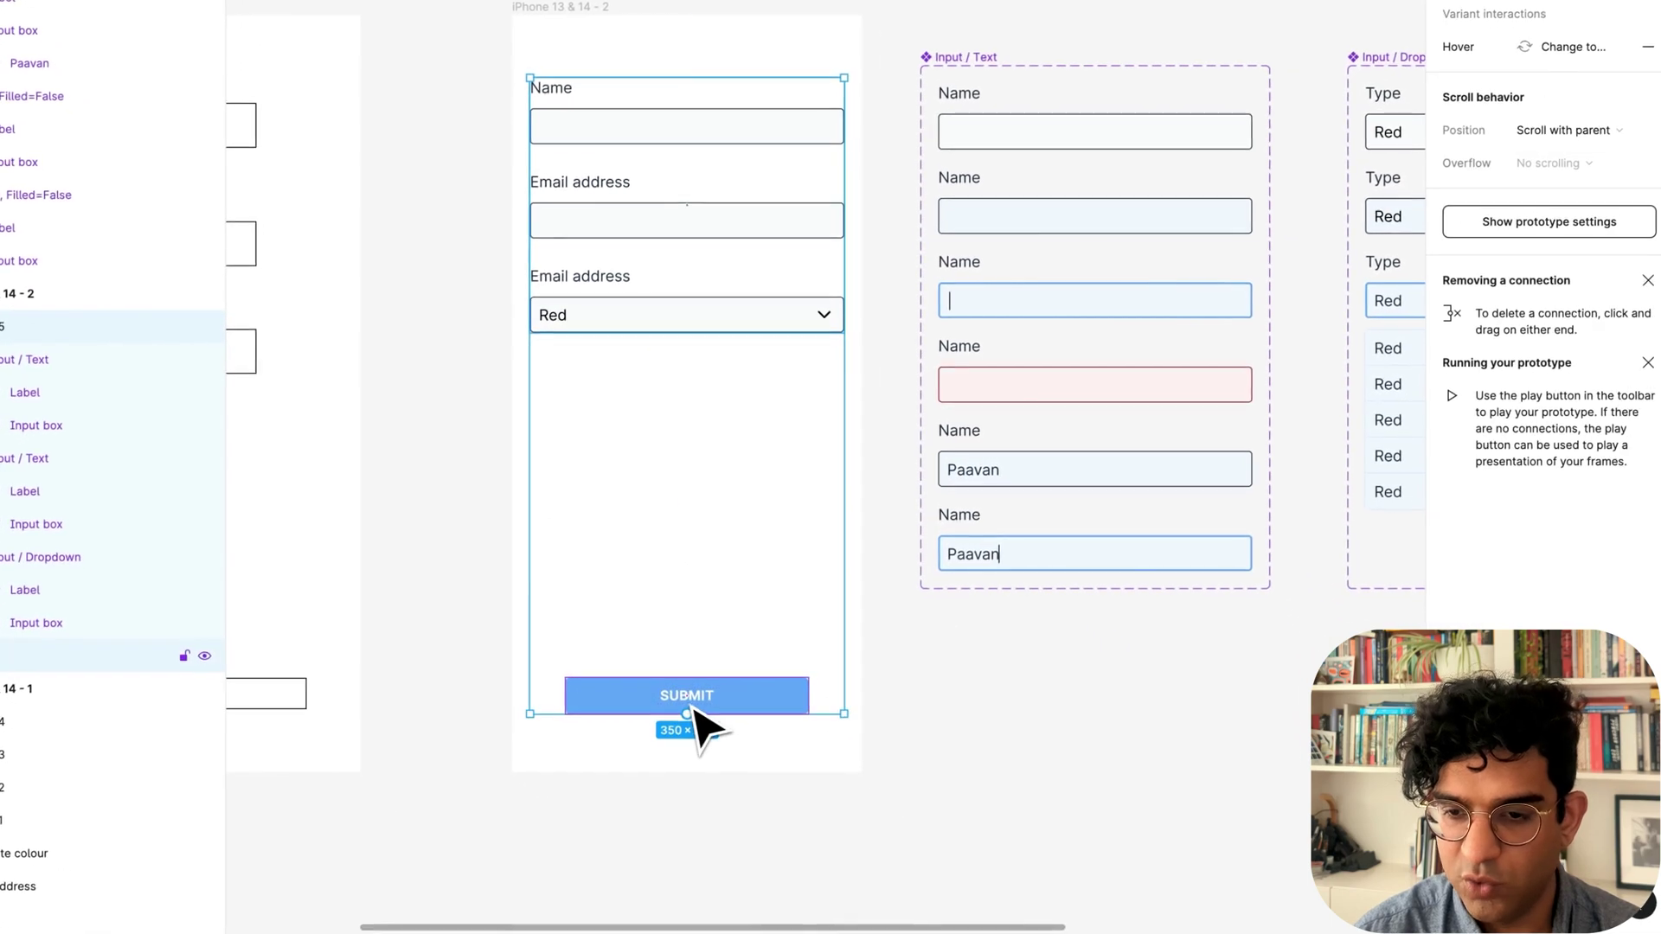
pyautogui.hotkey('shift', 'a')
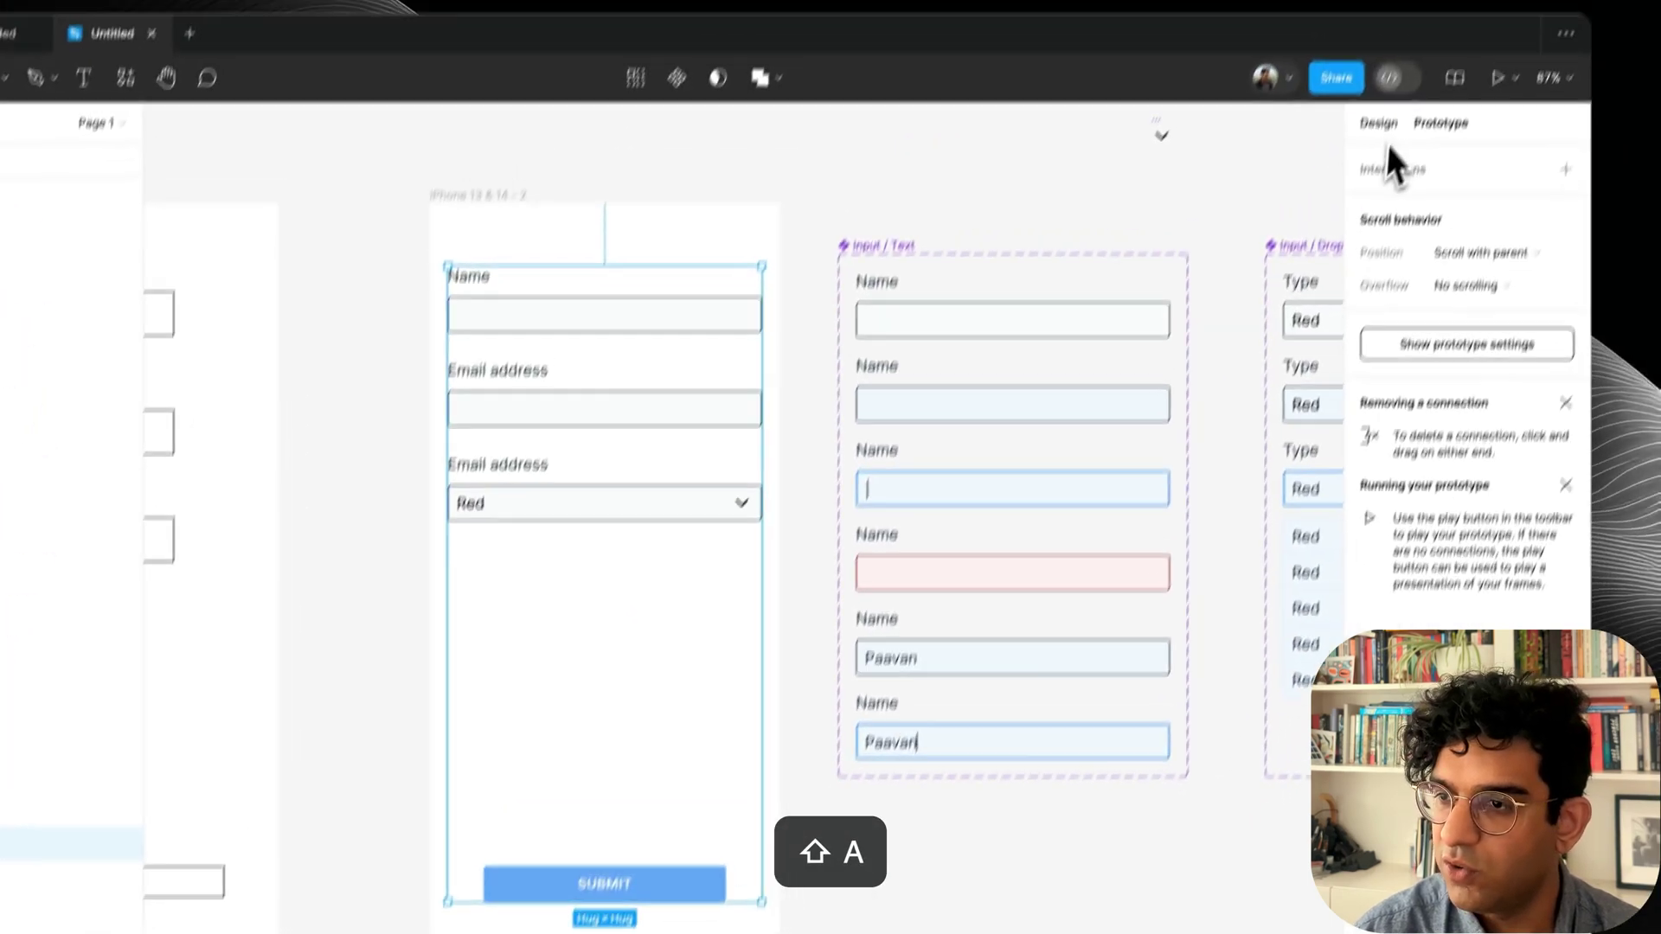
pyautogui.click(1380, 128)
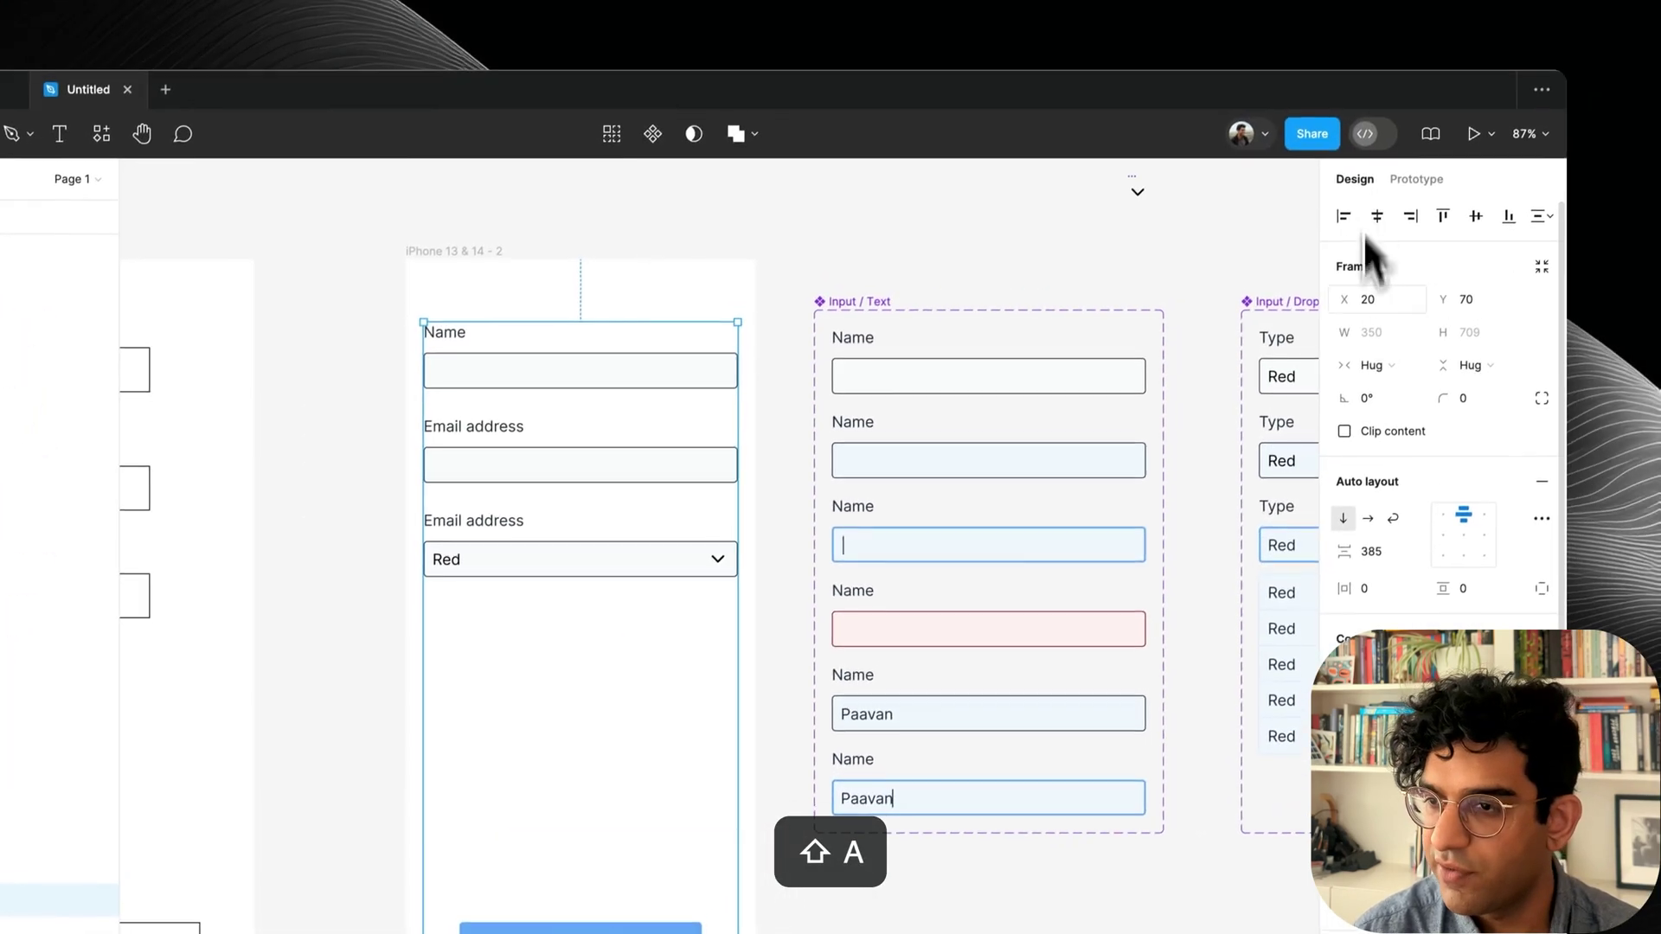
pyautogui.press('Return')
pyautogui.click(1387, 374)
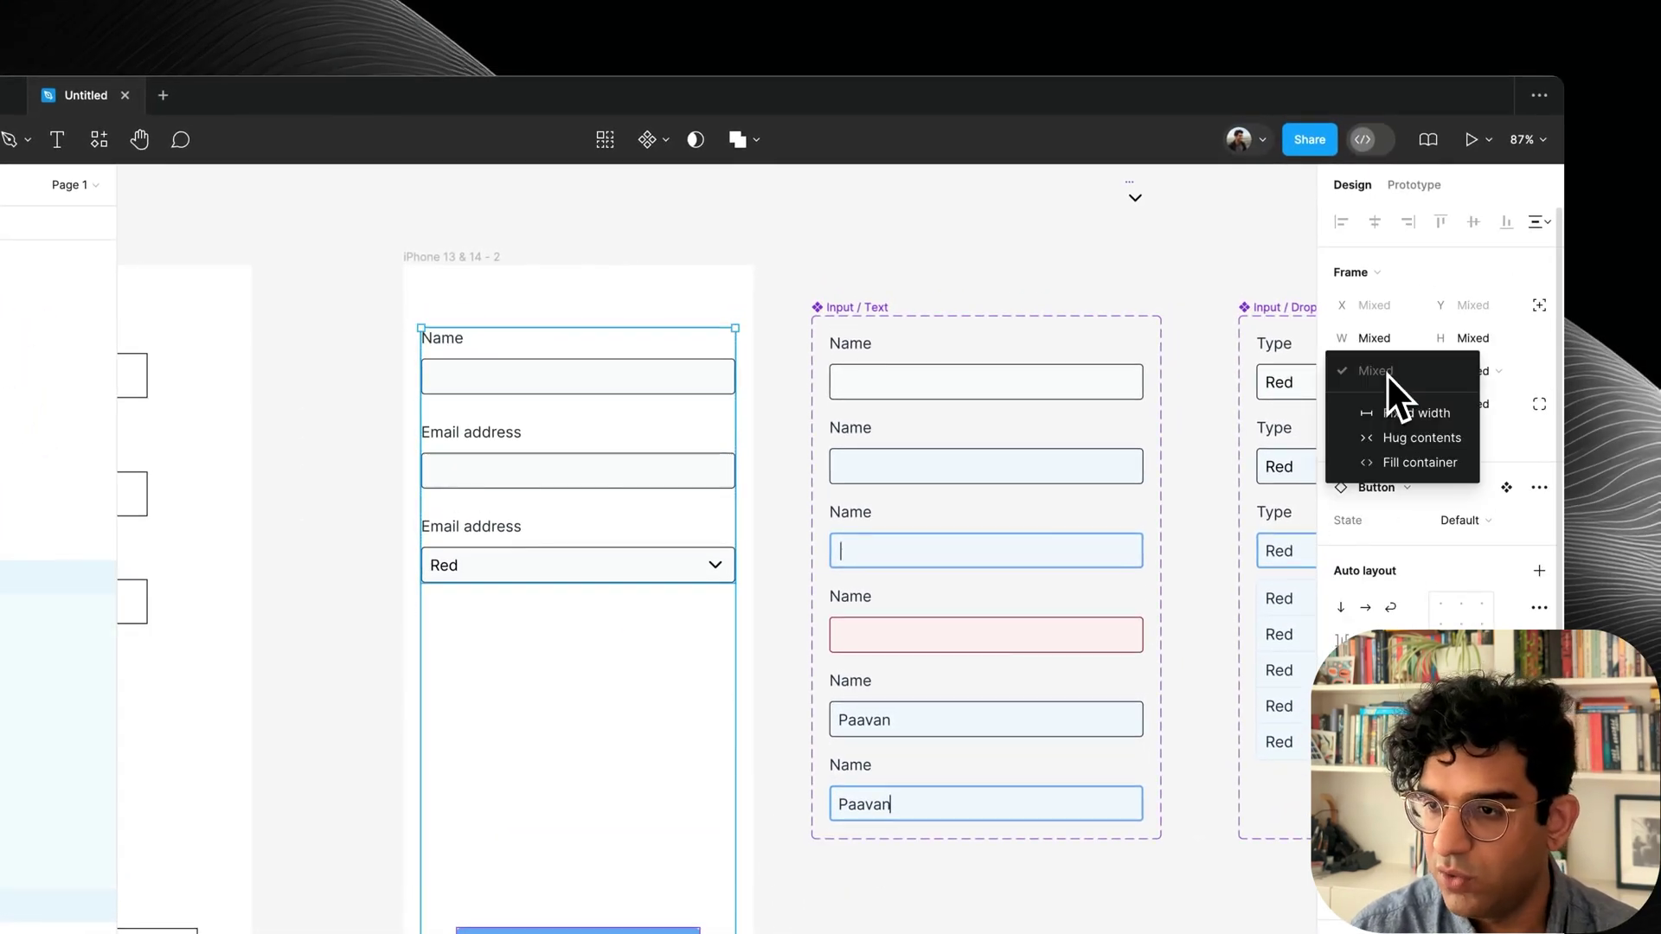
pyautogui.click(1388, 462)
# Name the outer auto-layout frame Form and the inner fields frame Top.
pyautogui.hotkey('shift', 'Return')
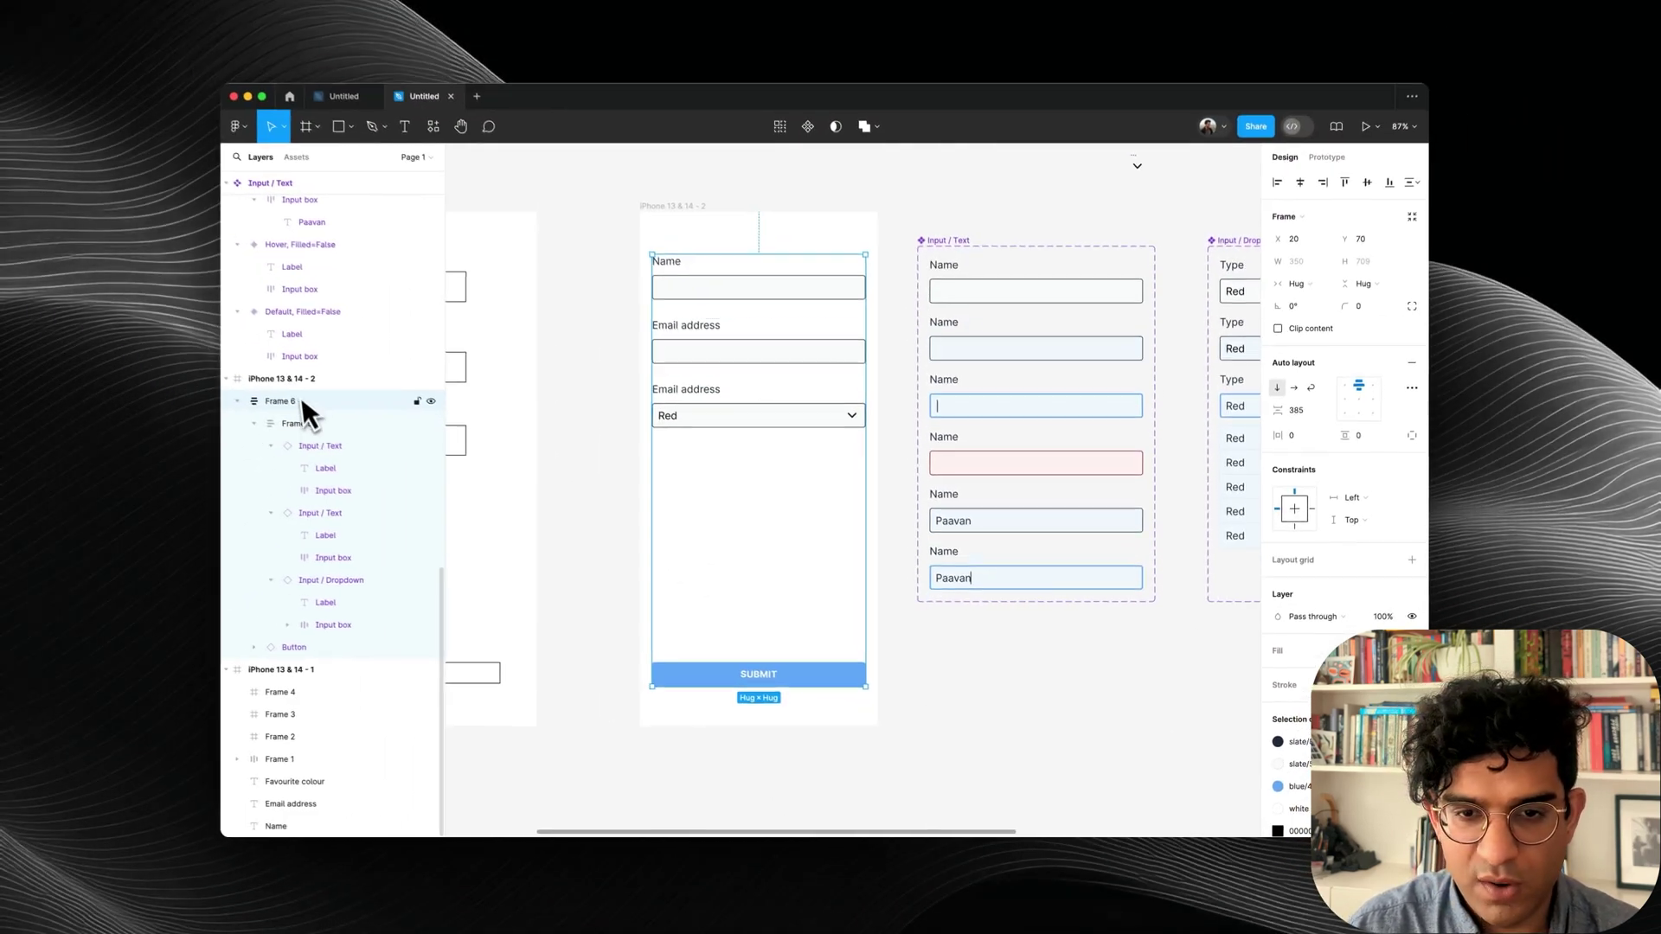
pyautogui.press('super+r')
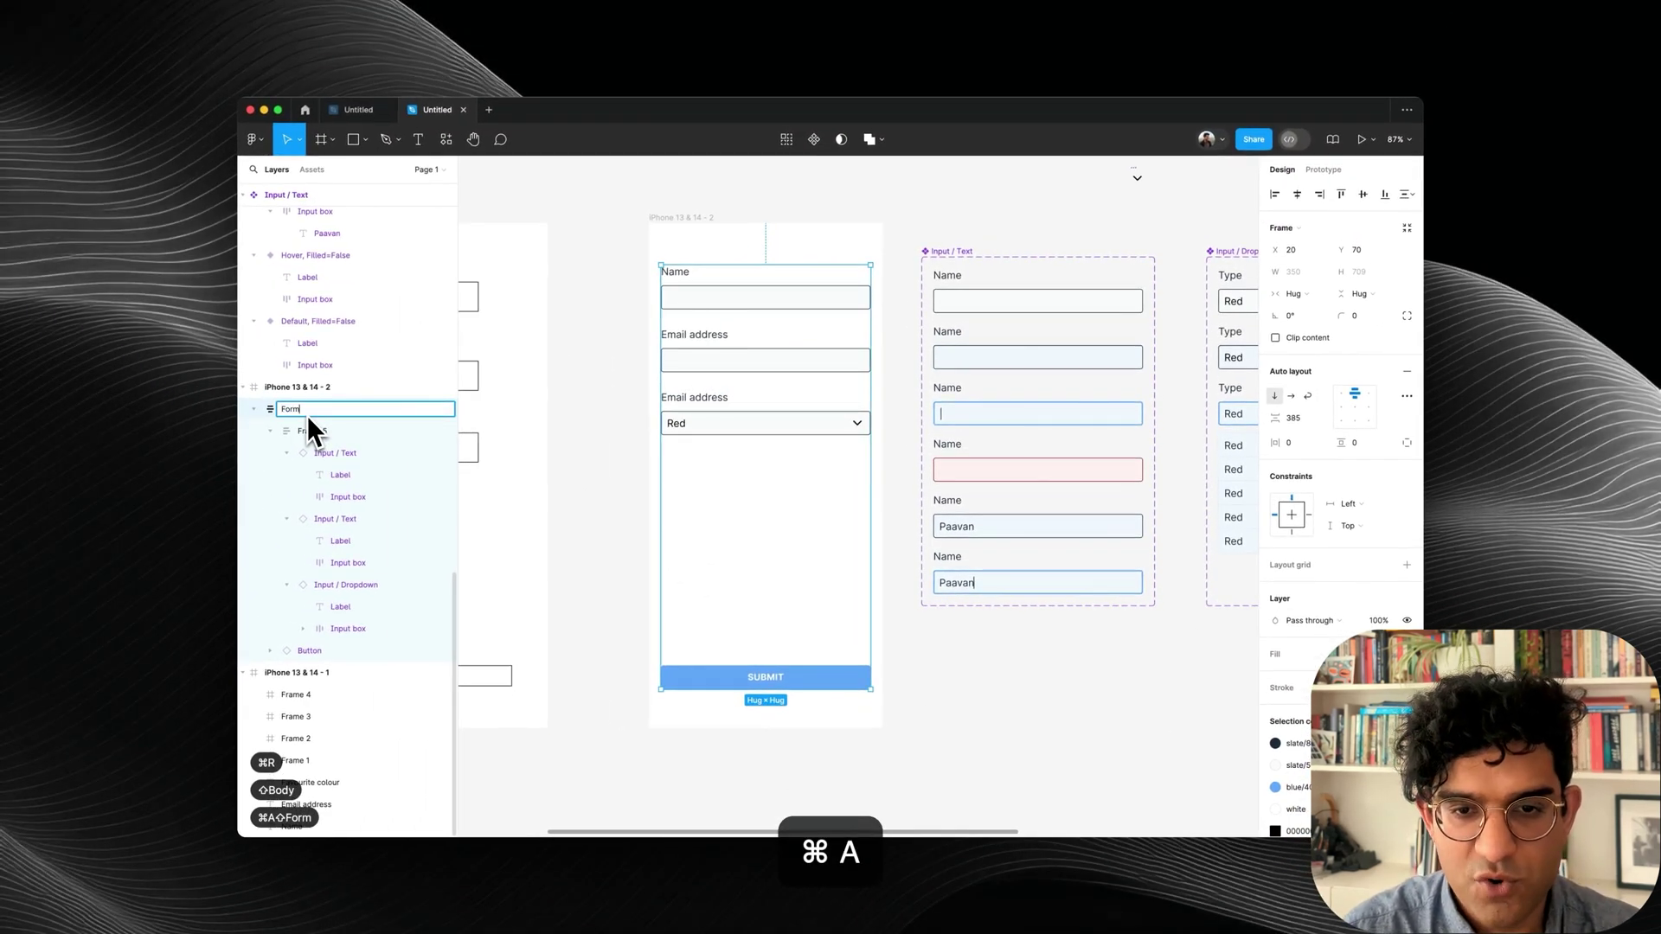
pyautogui.write('Form')
pyautogui.press('Return')
pyautogui.doubleClick(313, 430)
pyautogui.write('To')
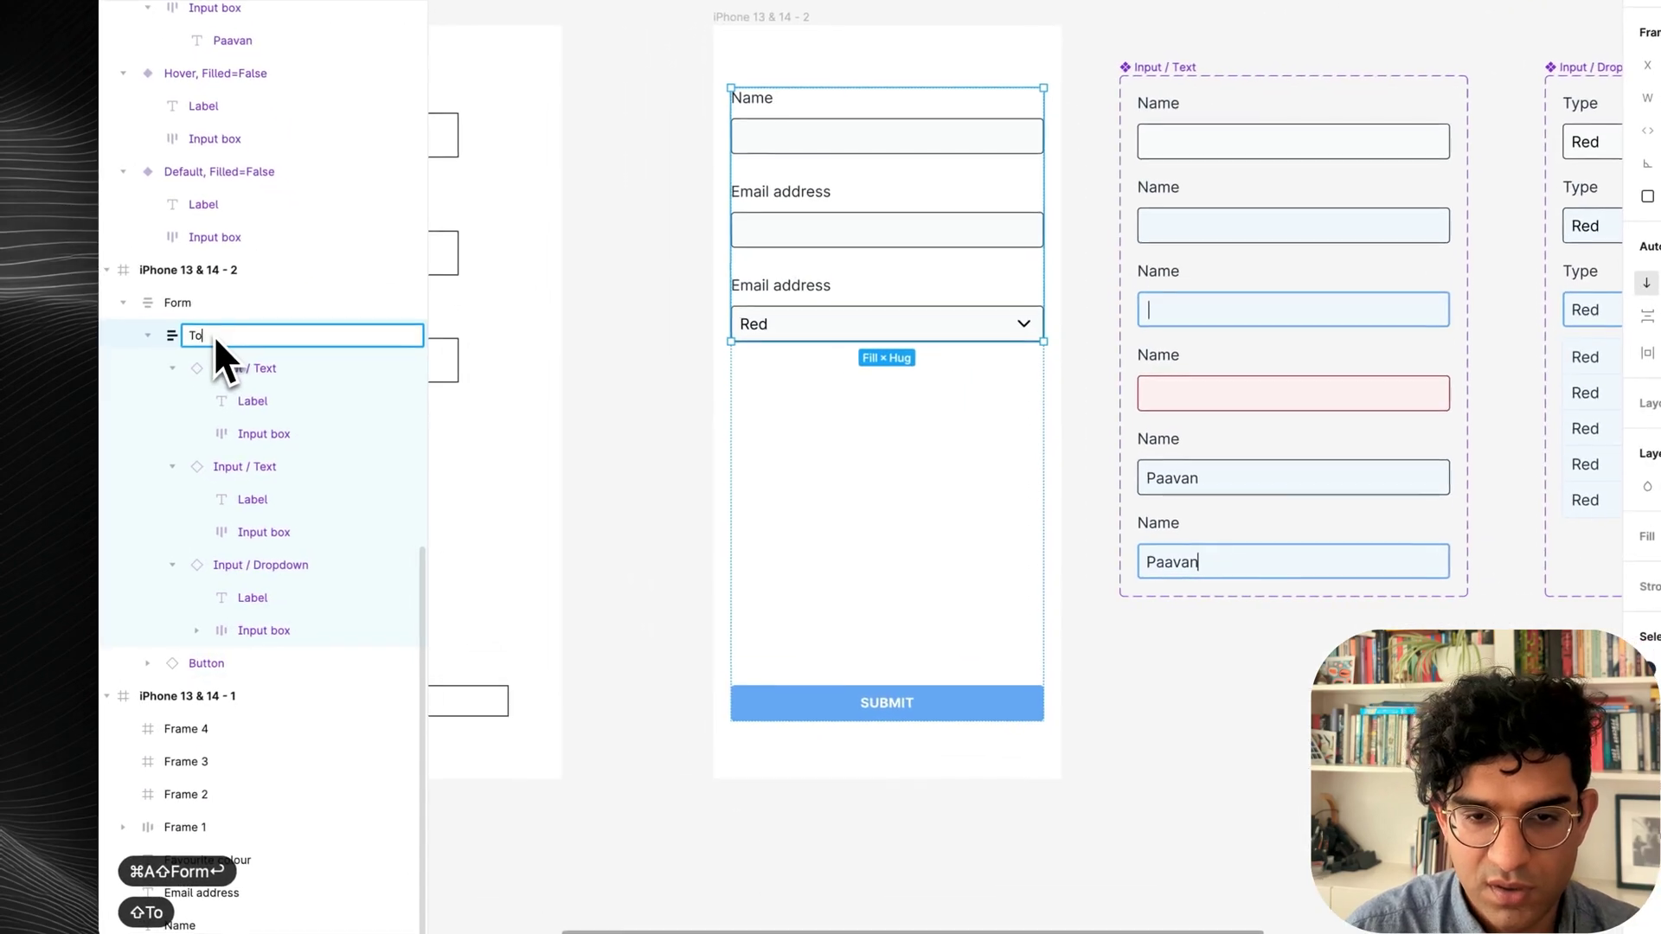
pyautogui.write('p')
pyautogui.press('Return')
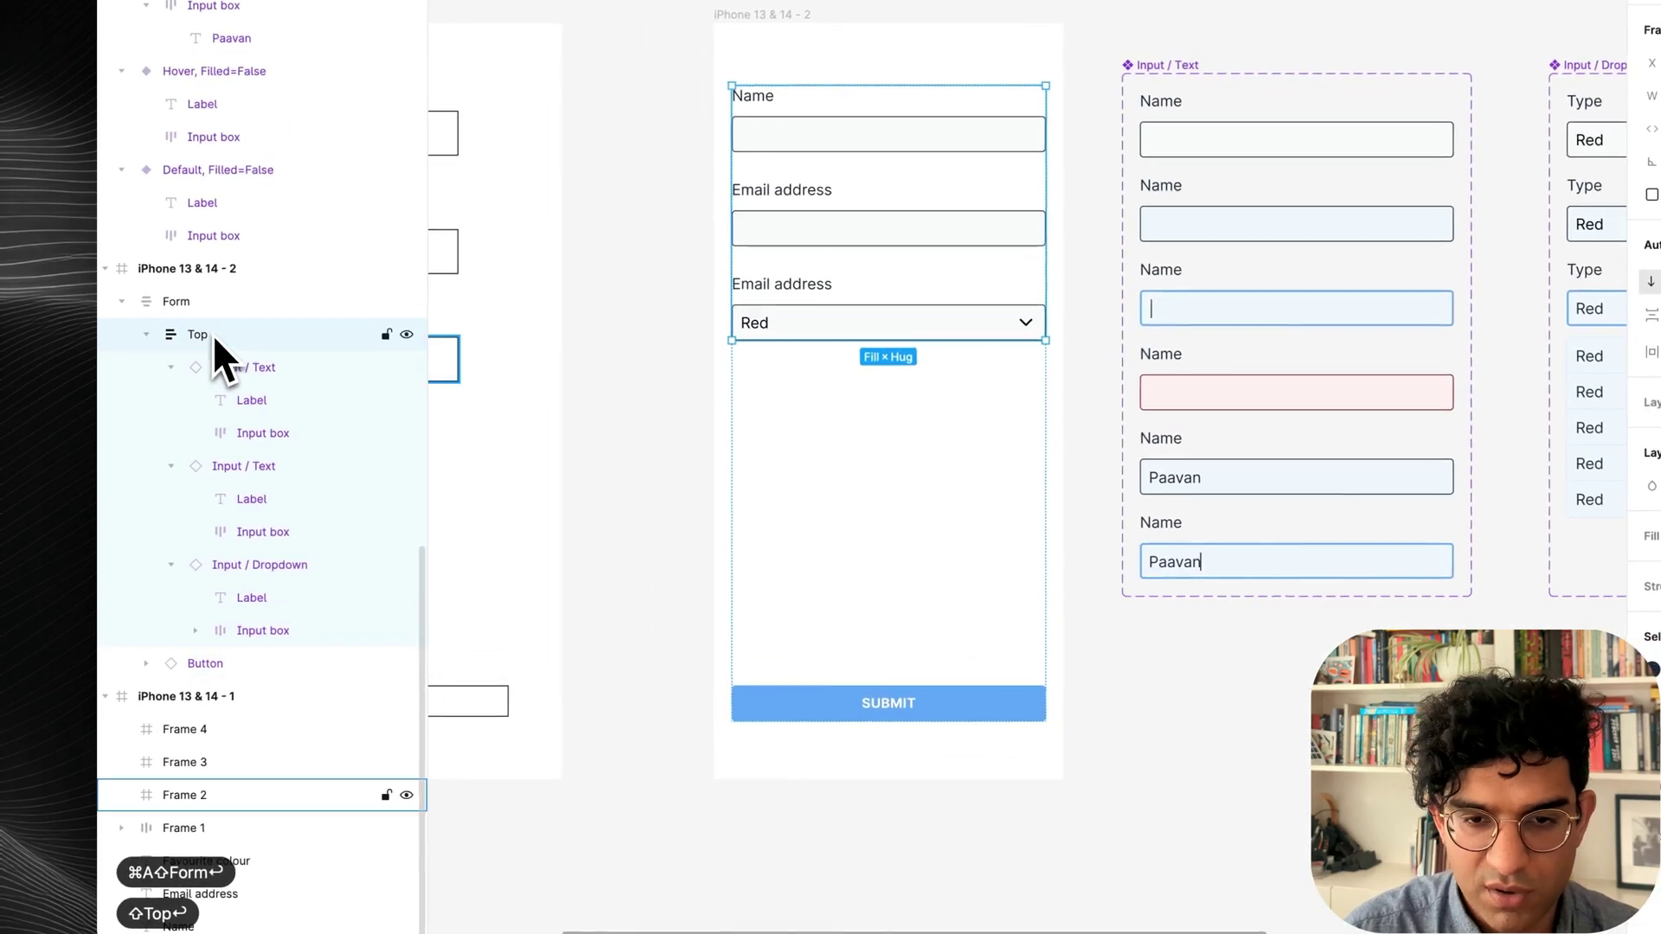
pyautogui.press('Tab')
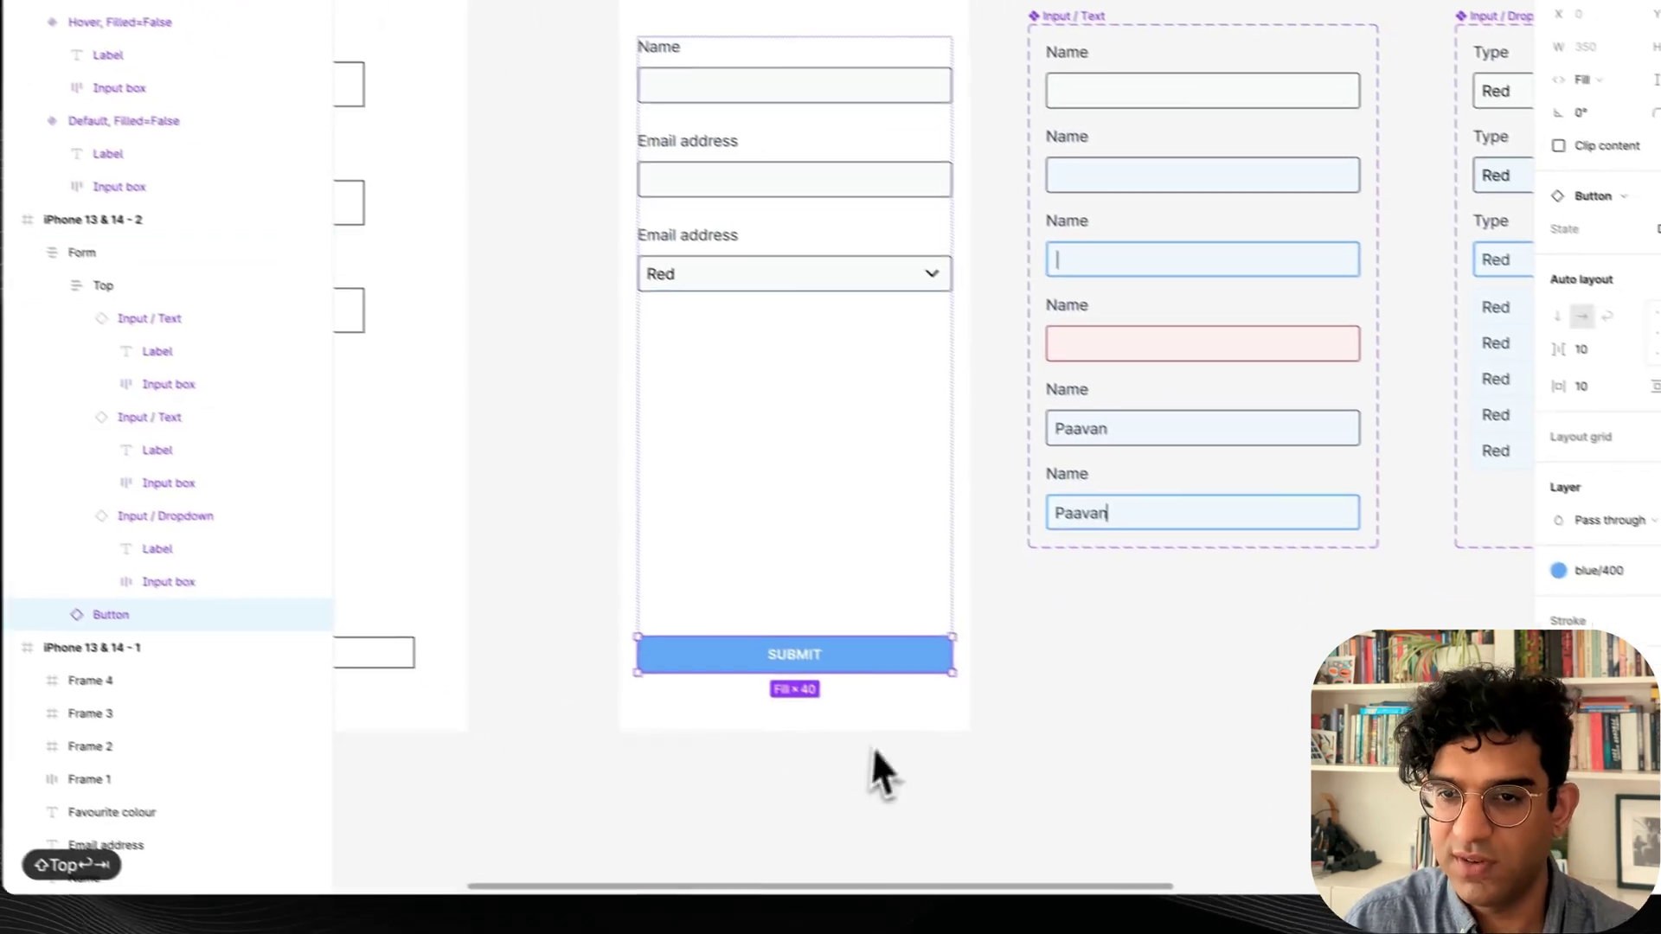
# Preview the iPhone 13 & 14 - 2 frame as a prototype.
pyautogui.click(767, 474)
pyautogui.click(844, 727)
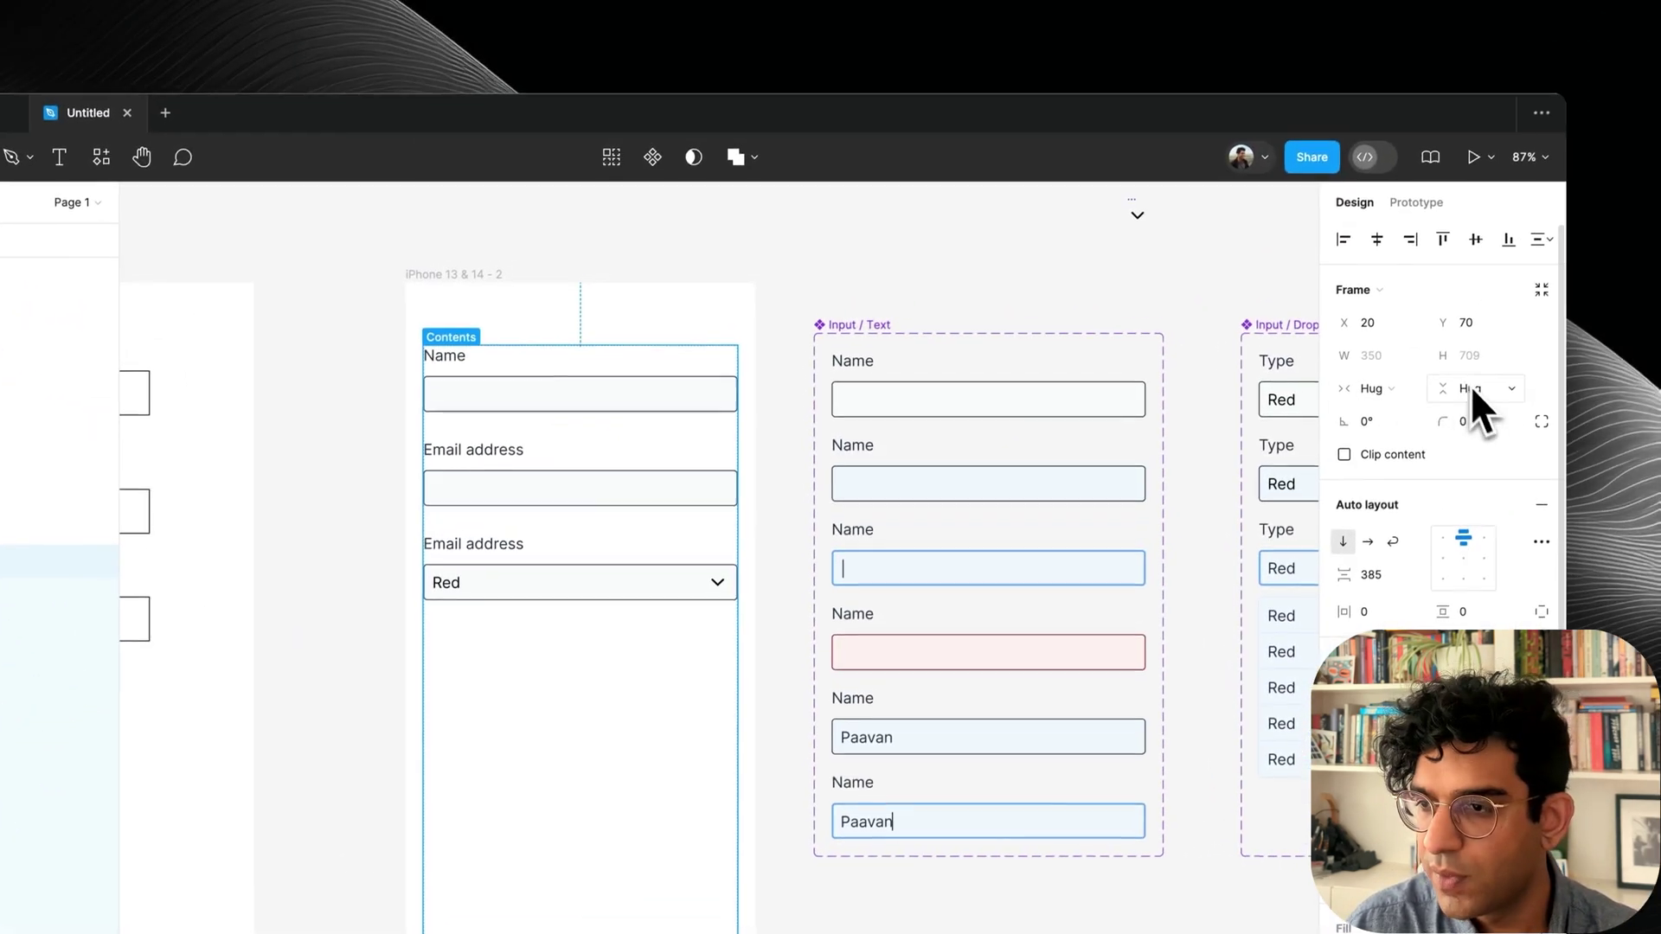
pyautogui.click(1471, 387)
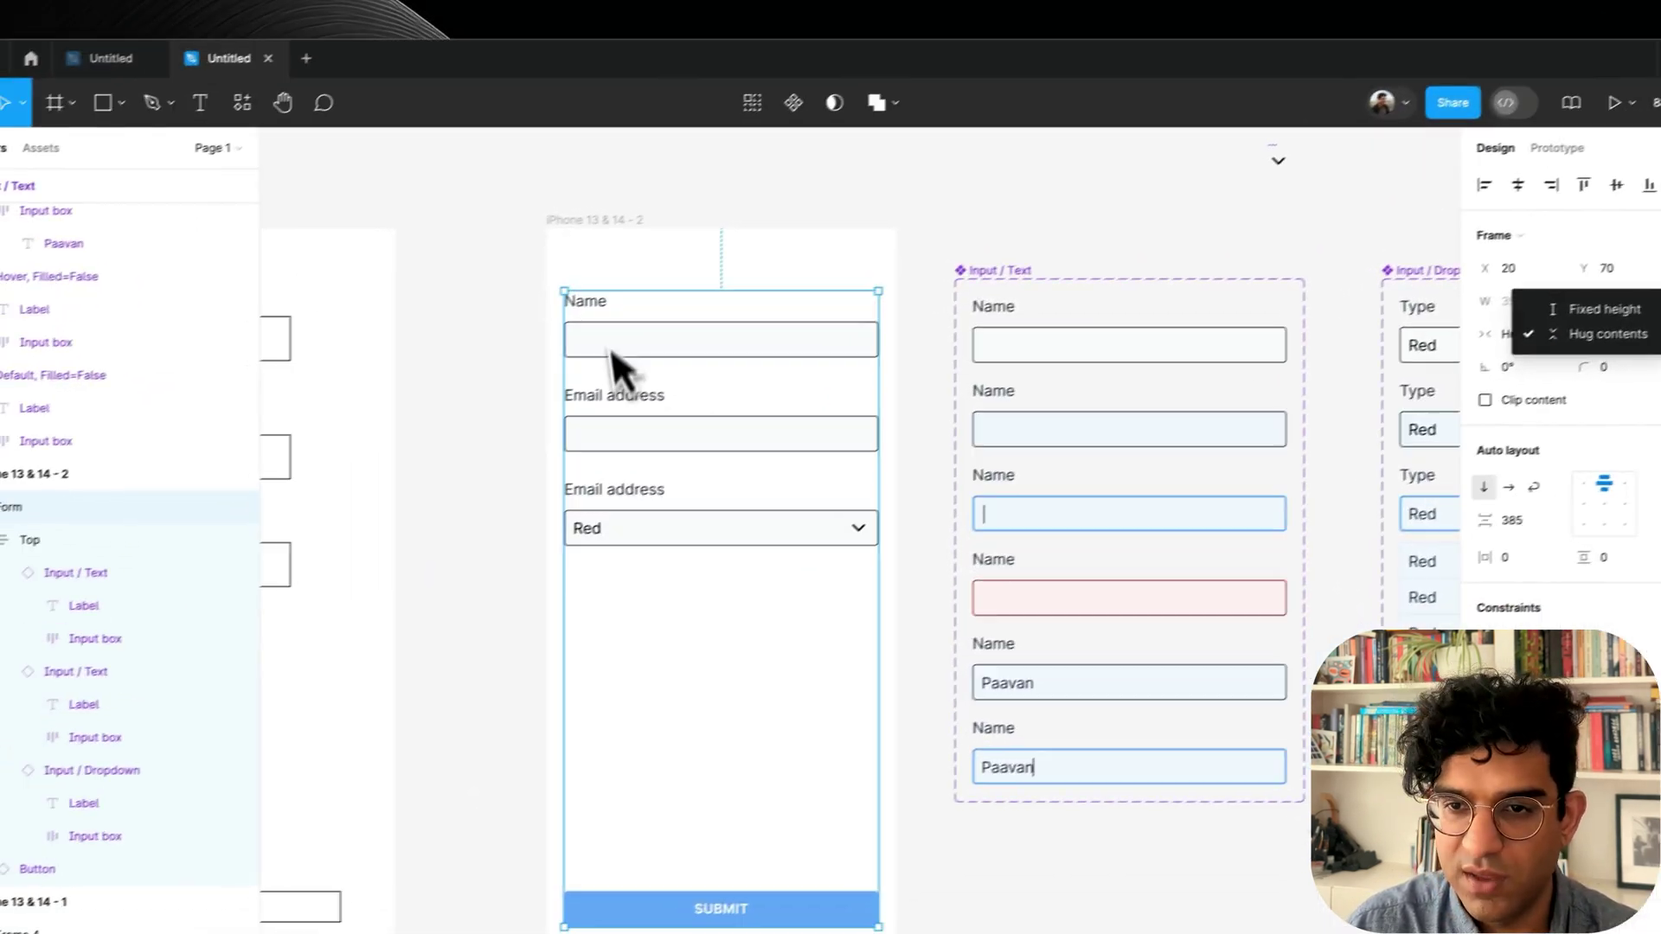
pyautogui.click(453, 304)
pyautogui.click(455, 277)
pyautogui.hotkey('shift', 'space')
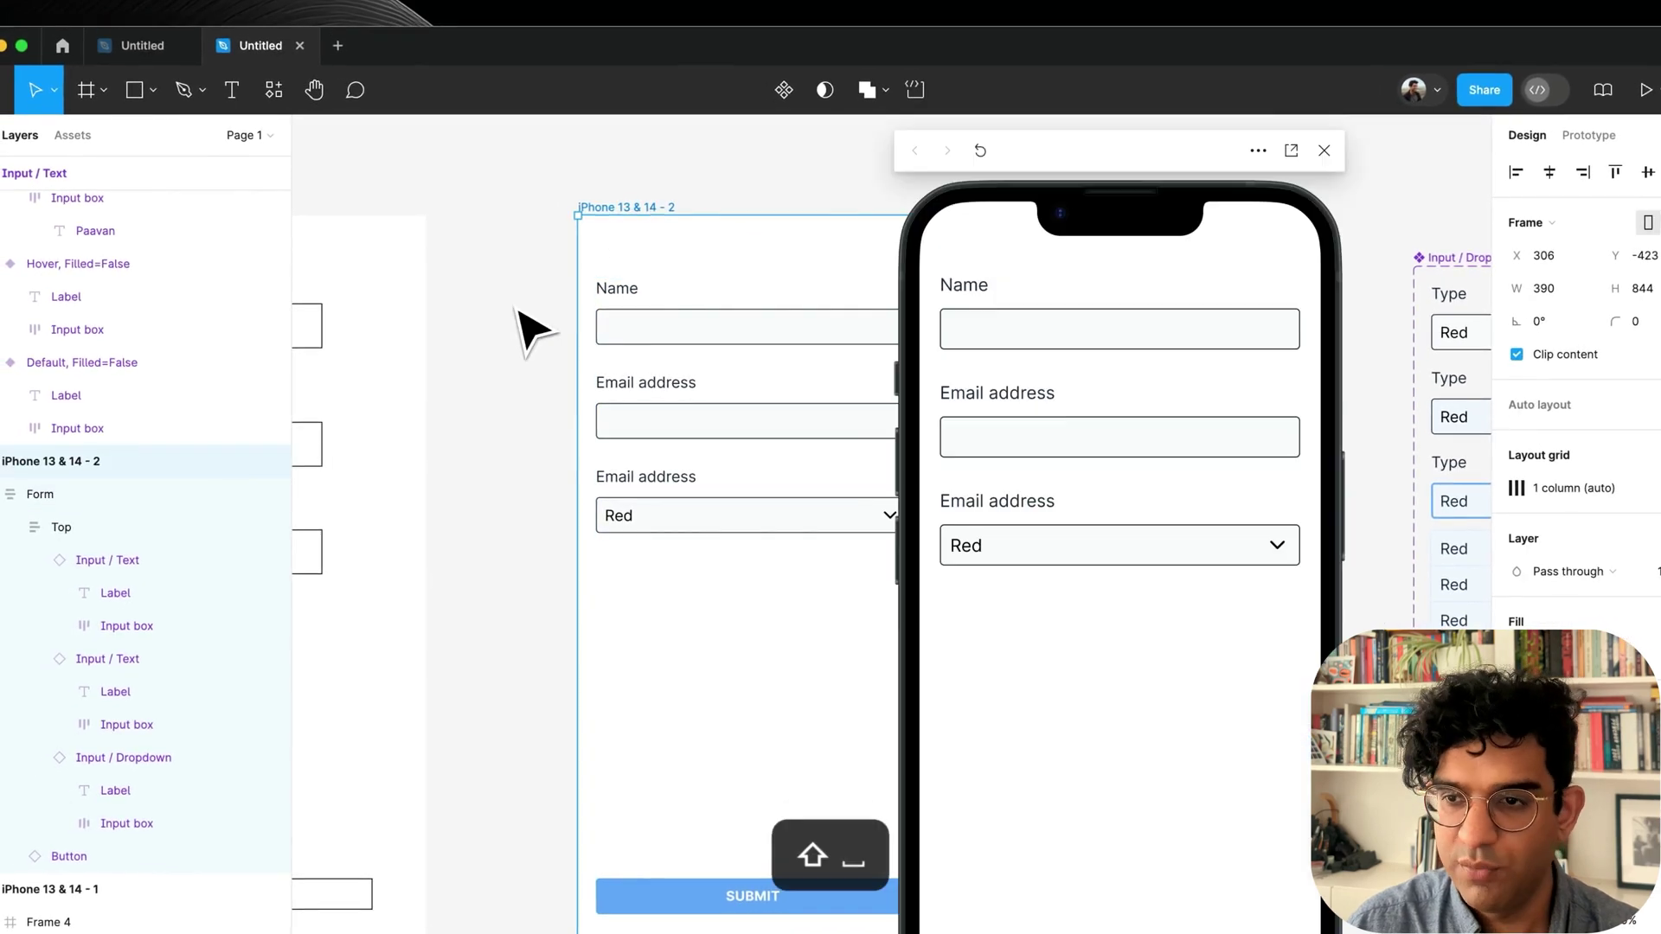
# Fill the Name field and open the colour dropdown in the full-screen prototype.
pyautogui.click(969, 333)
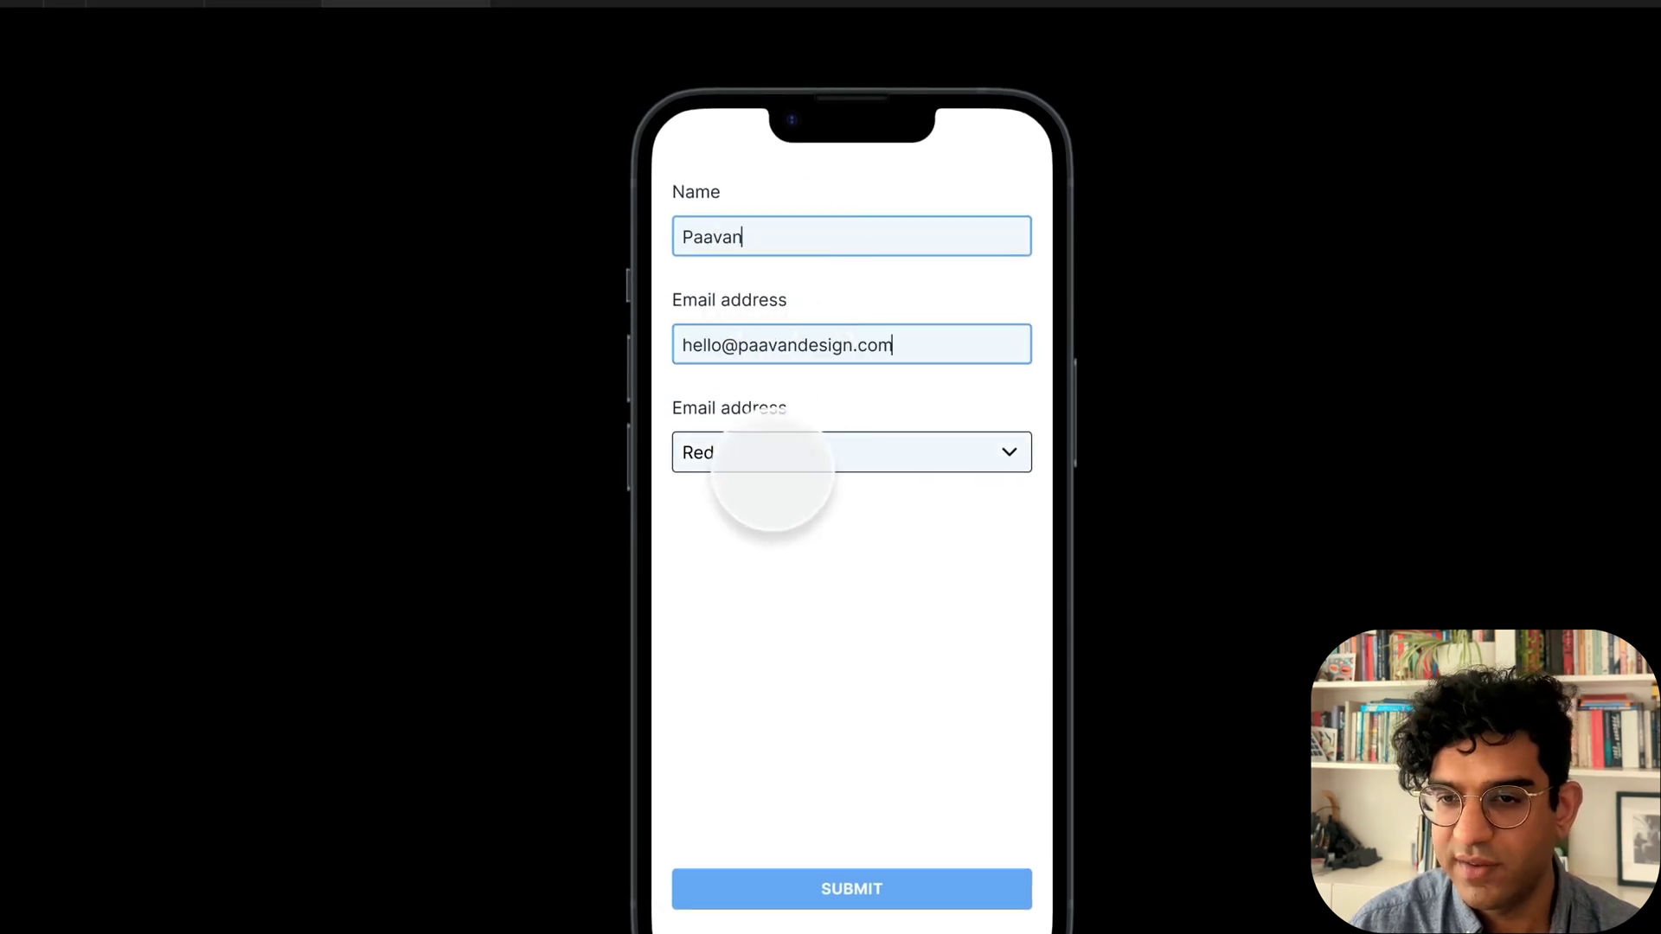
pyautogui.click(769, 460)
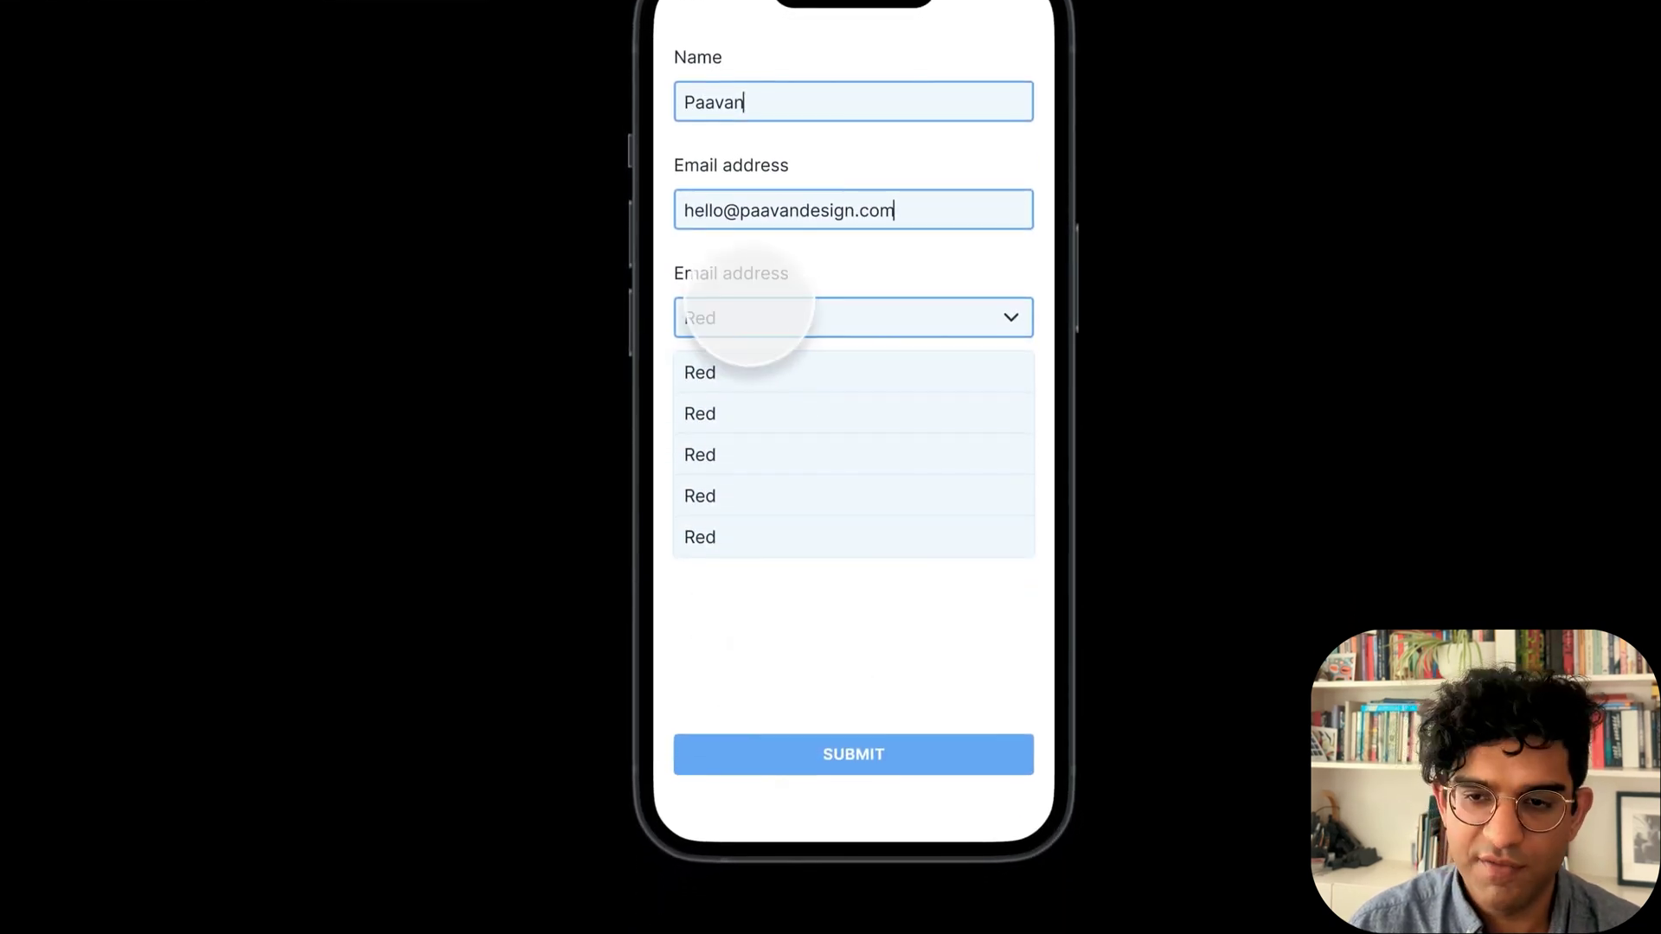
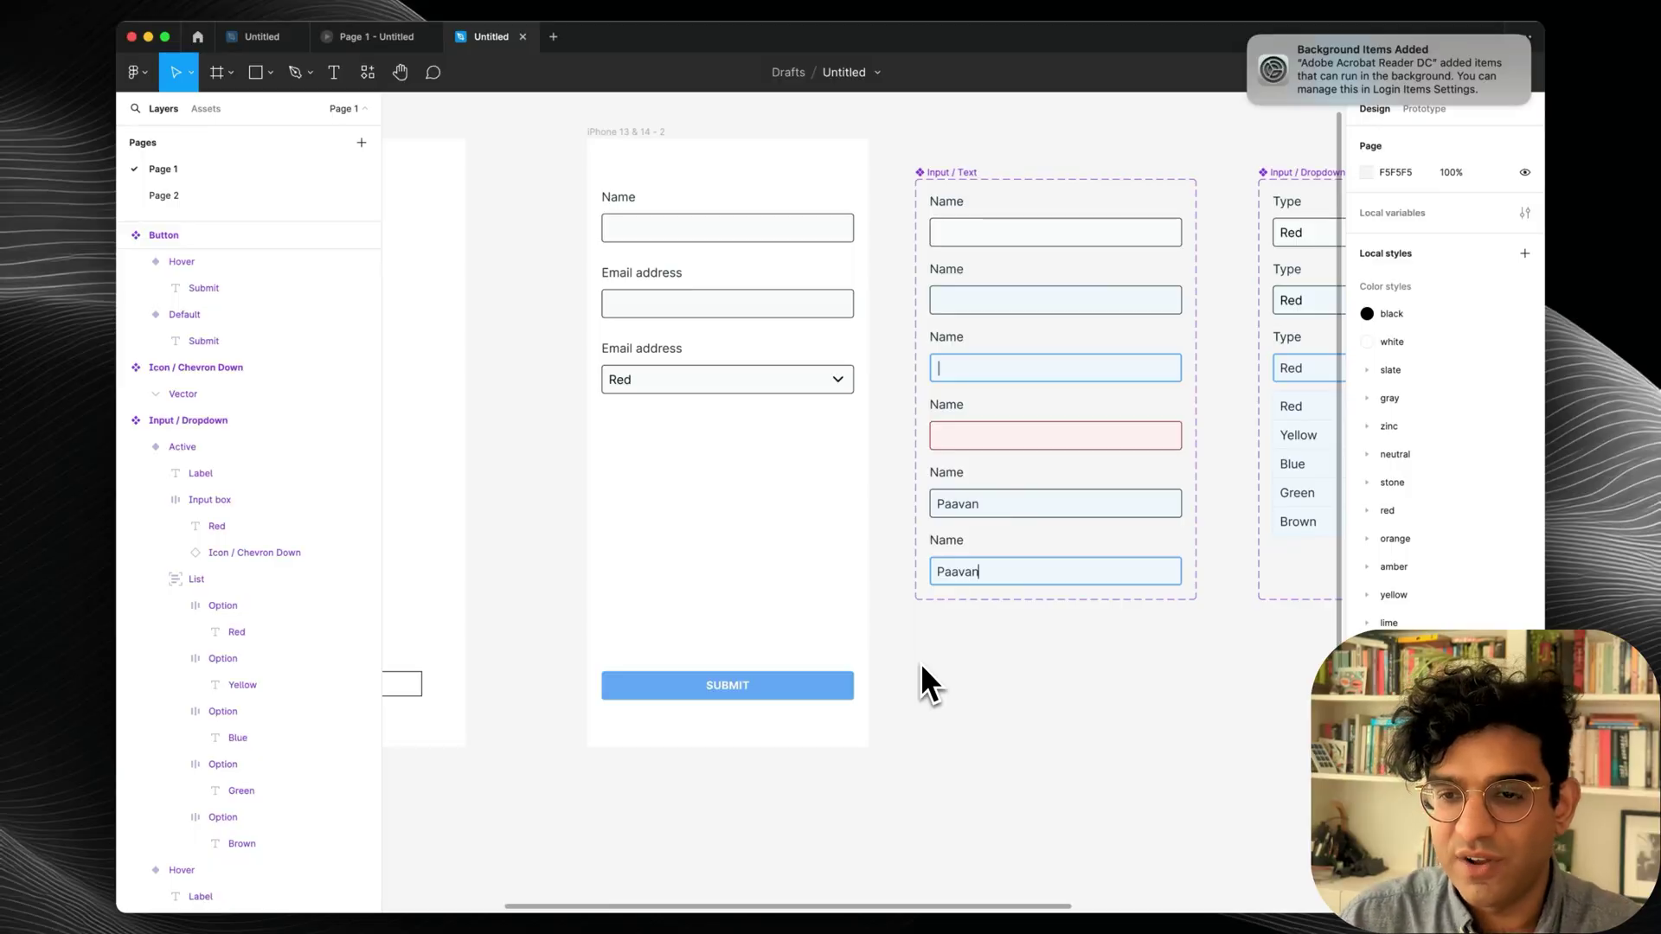
# Delete the Input / Dropdown field and duplicate the Email address field in its place.
pyautogui.hotkey('alt', 'l')
pyautogui.hscroll(1, 1116, 571)
pyautogui.scroll(1, 1115, 571)
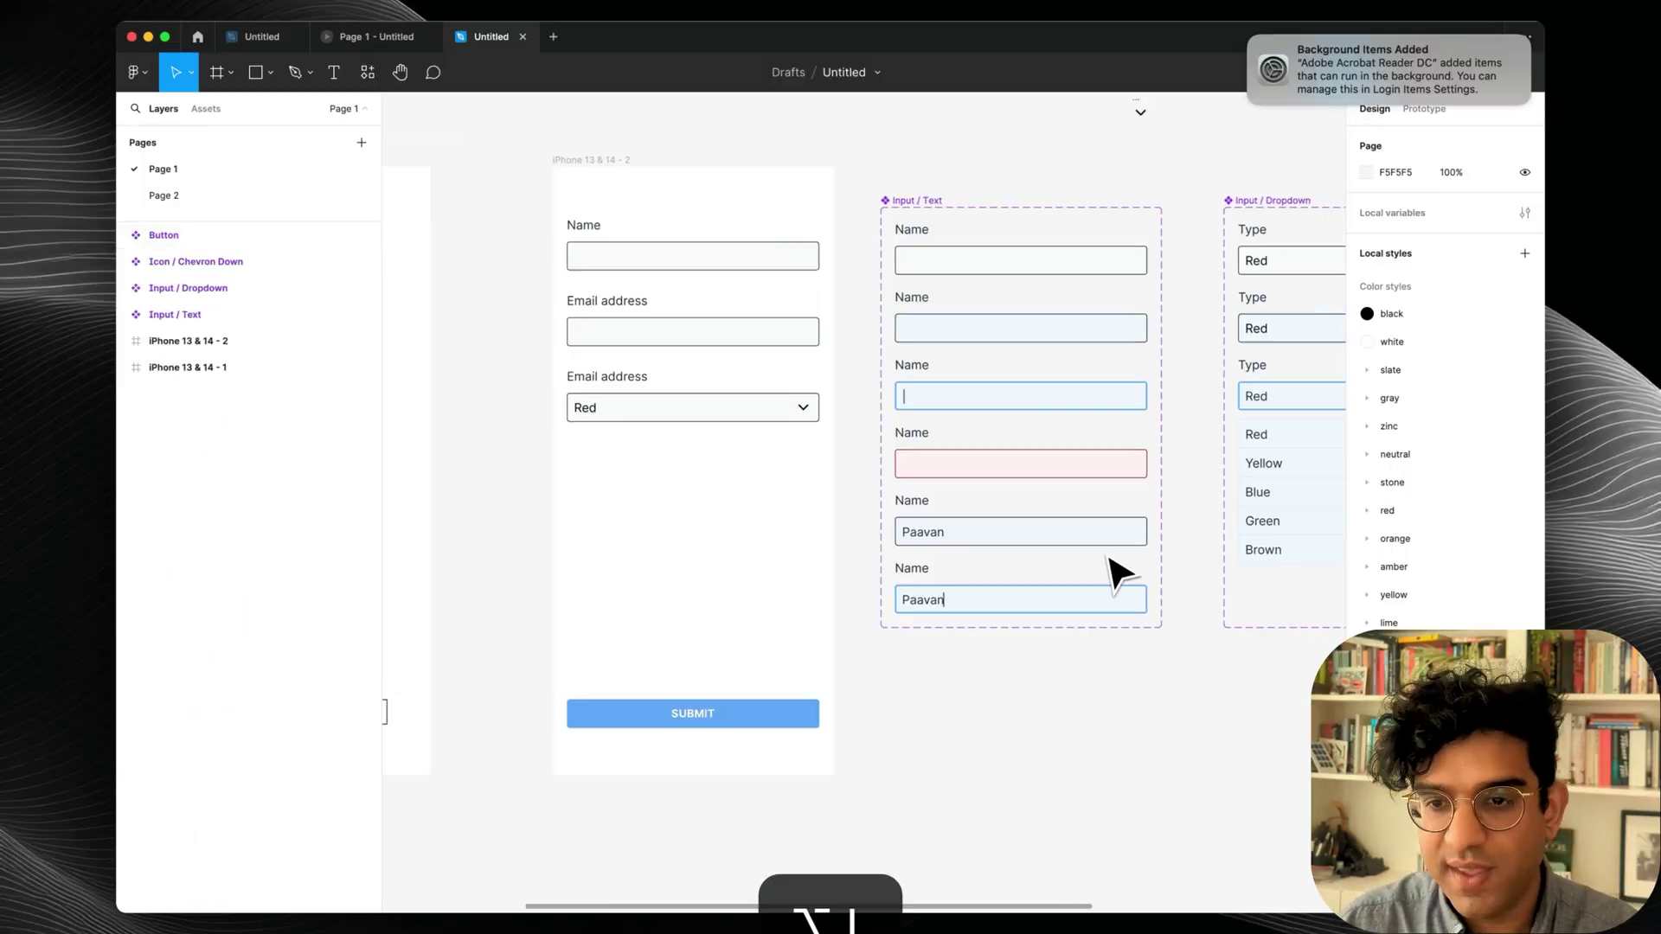
pyautogui.click(666, 419)
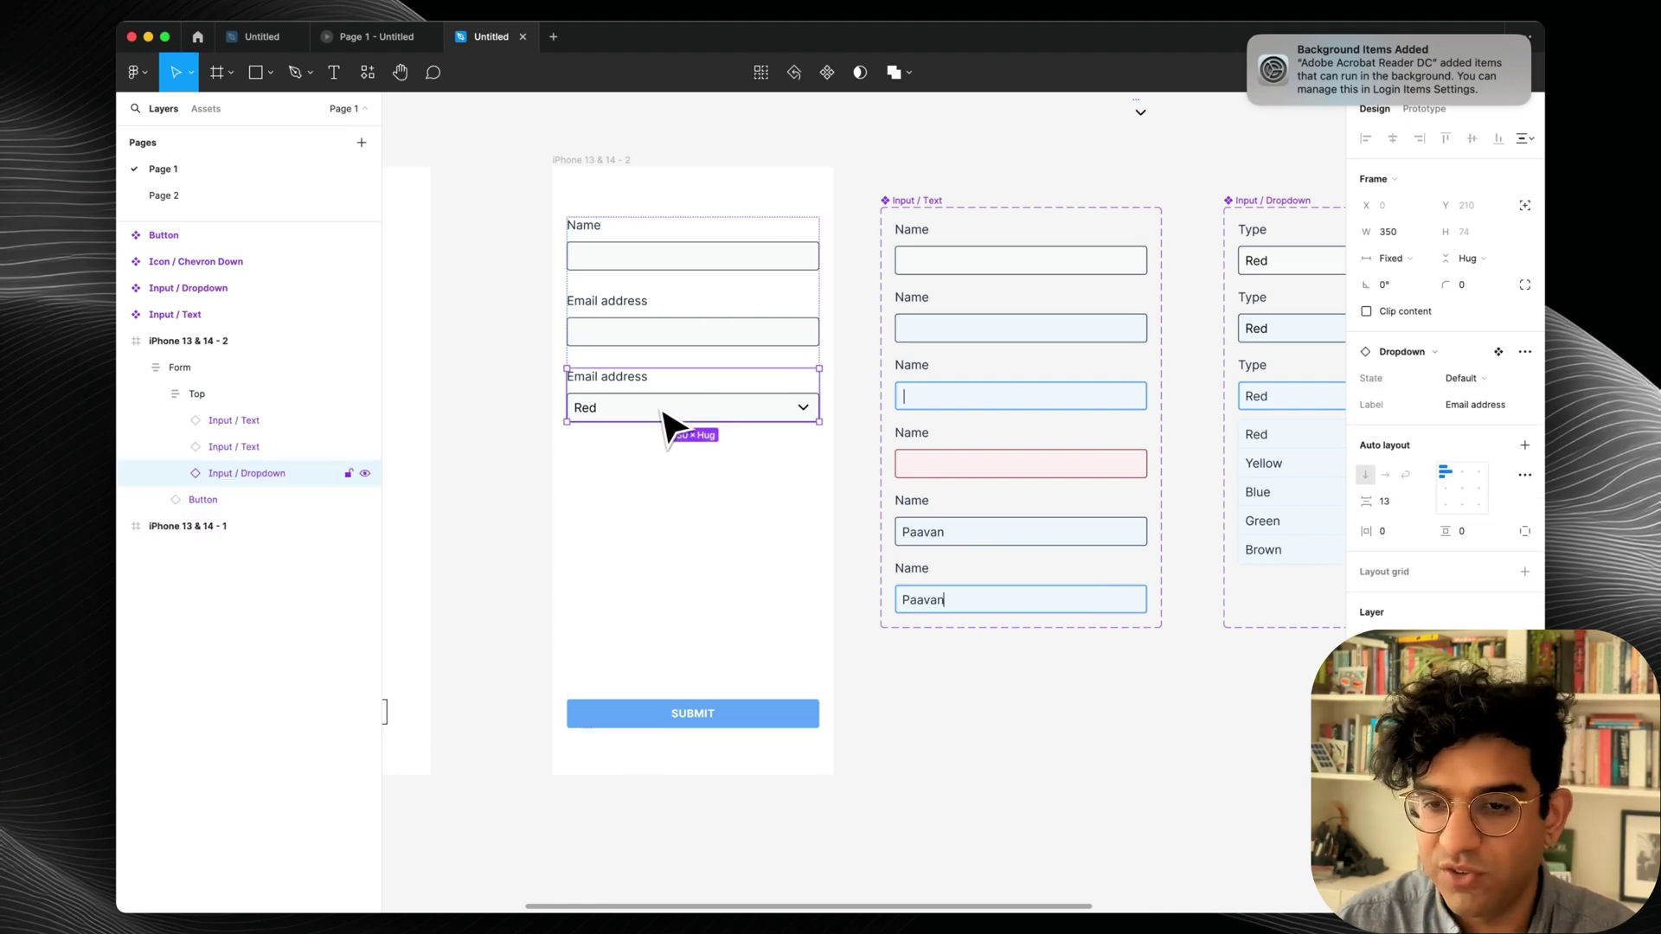
pyautogui.press('BackSpace')
pyautogui.click(630, 336)
pyautogui.press('super+d')
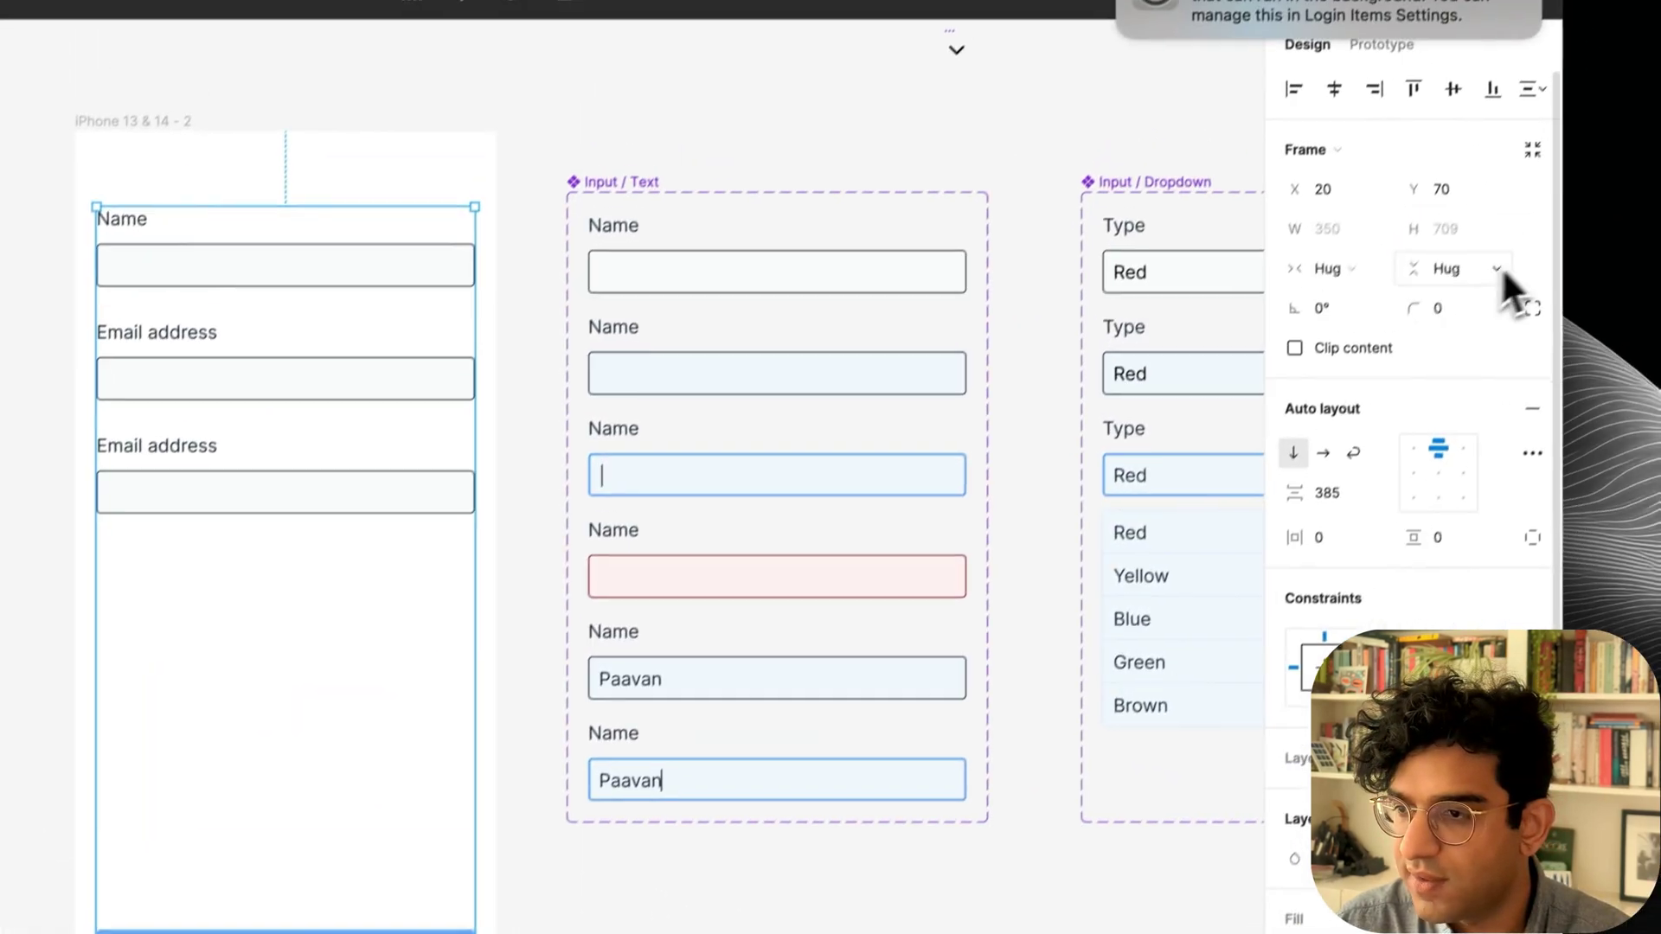
# Set the fields group to Hug height and push SUBMIT to the bottom with Auto spacing.
pyautogui.click(1501, 269)
pyautogui.click(1439, 288)
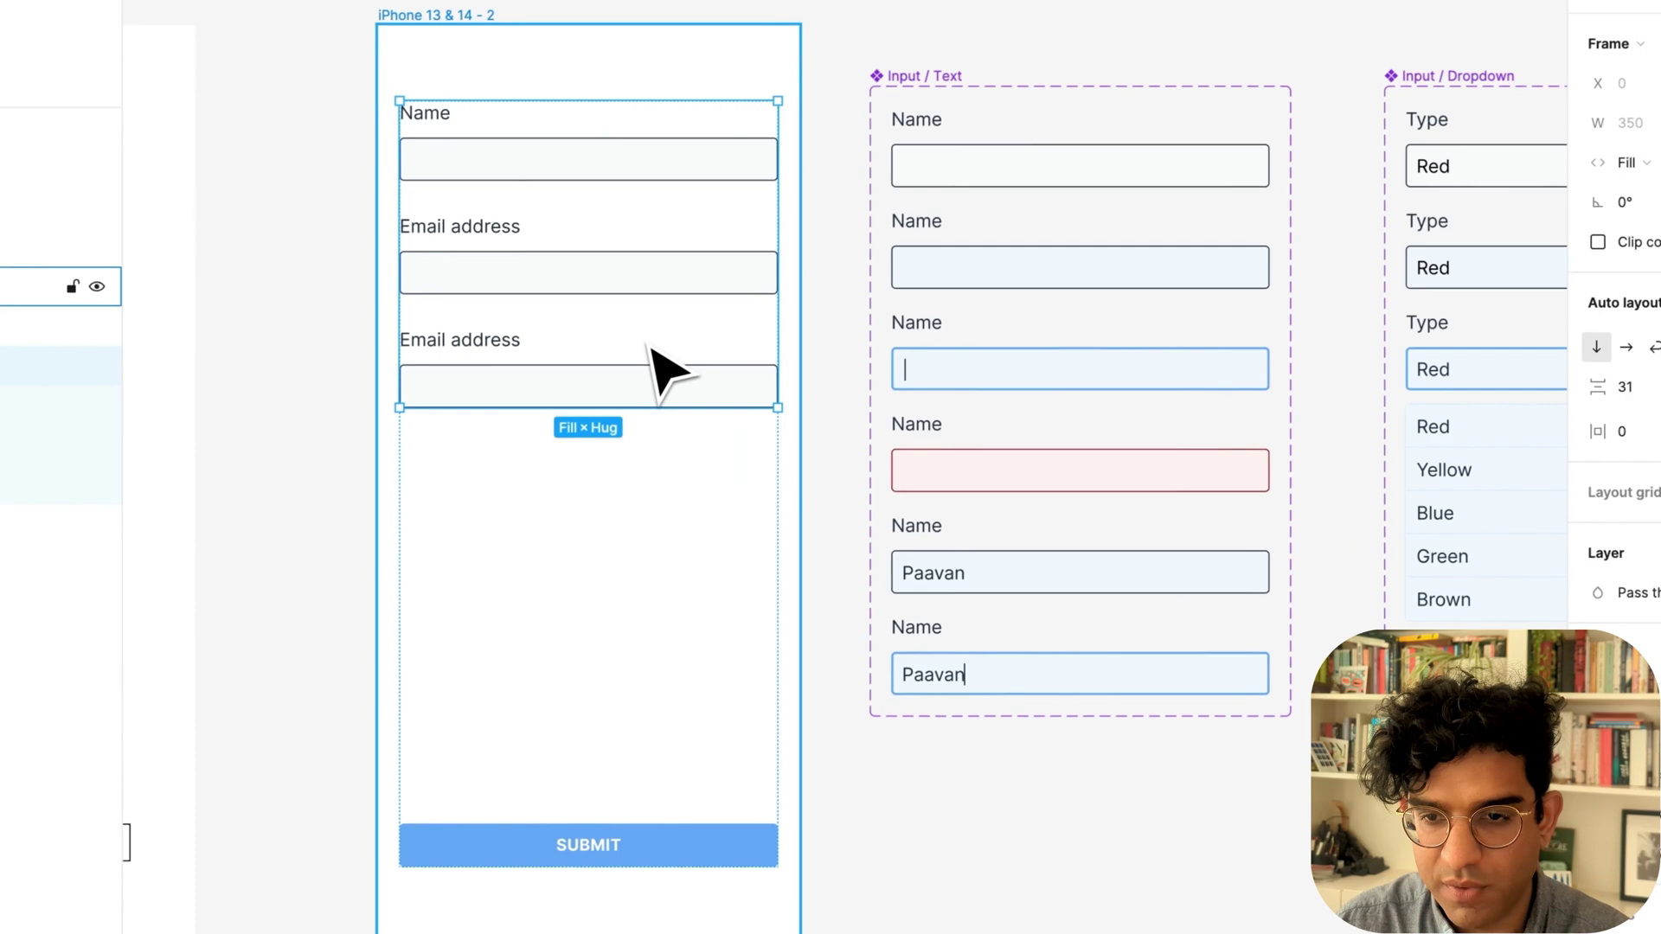
pyautogui.click(620, 365)
pyautogui.press('super+d')
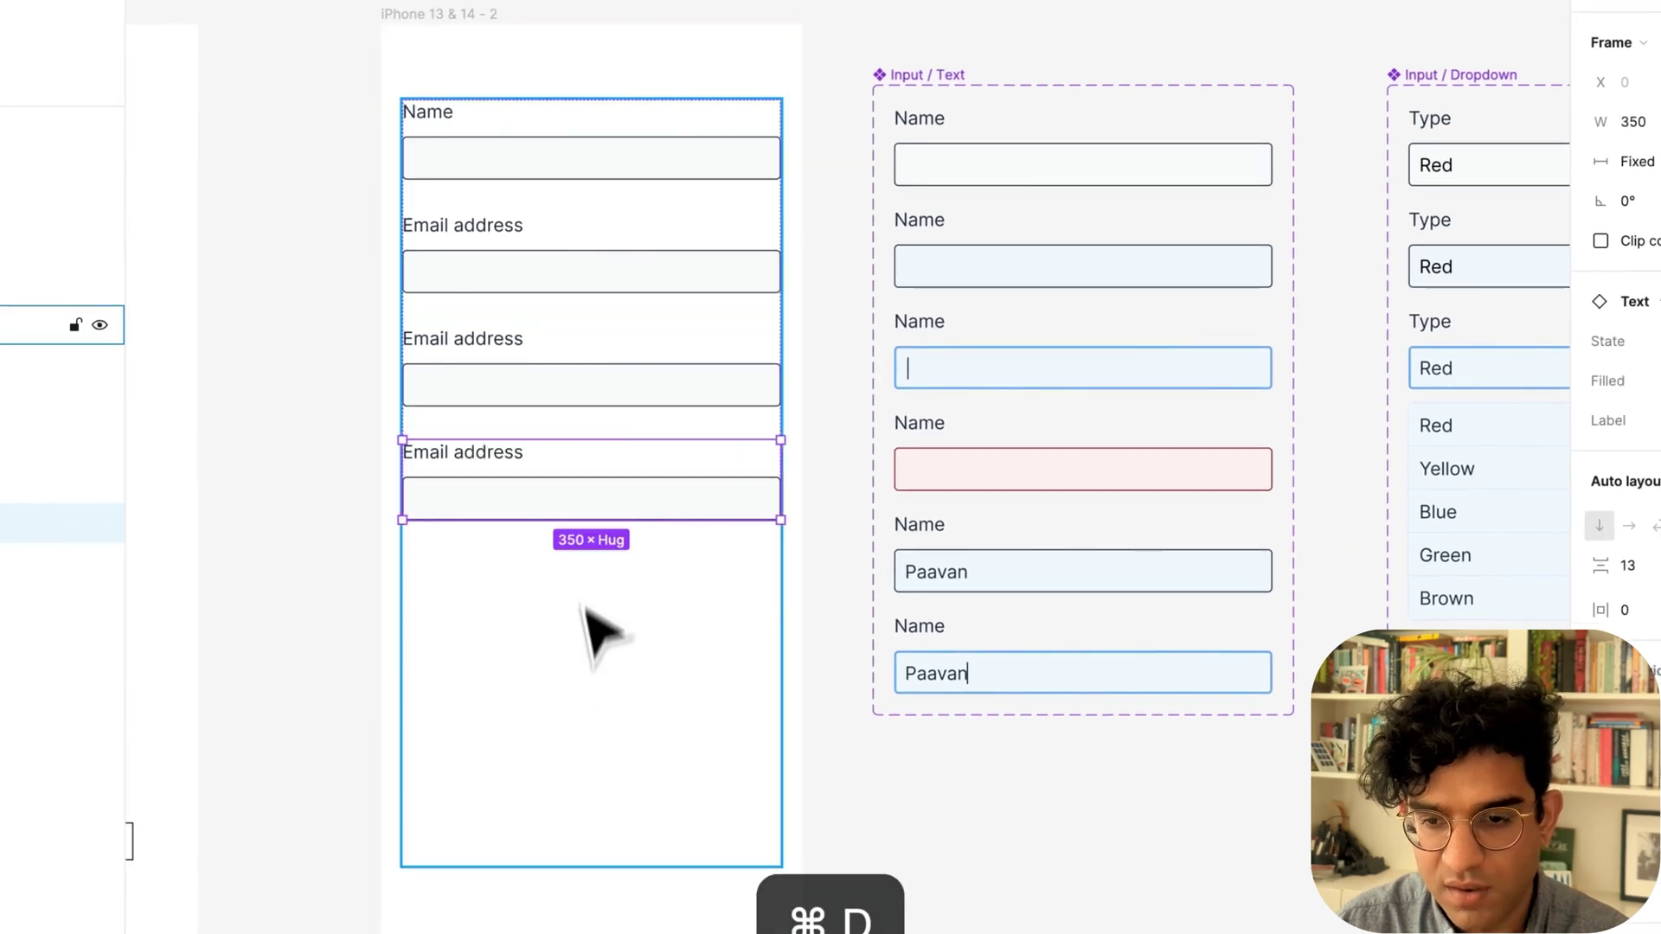
pyautogui.click(589, 826)
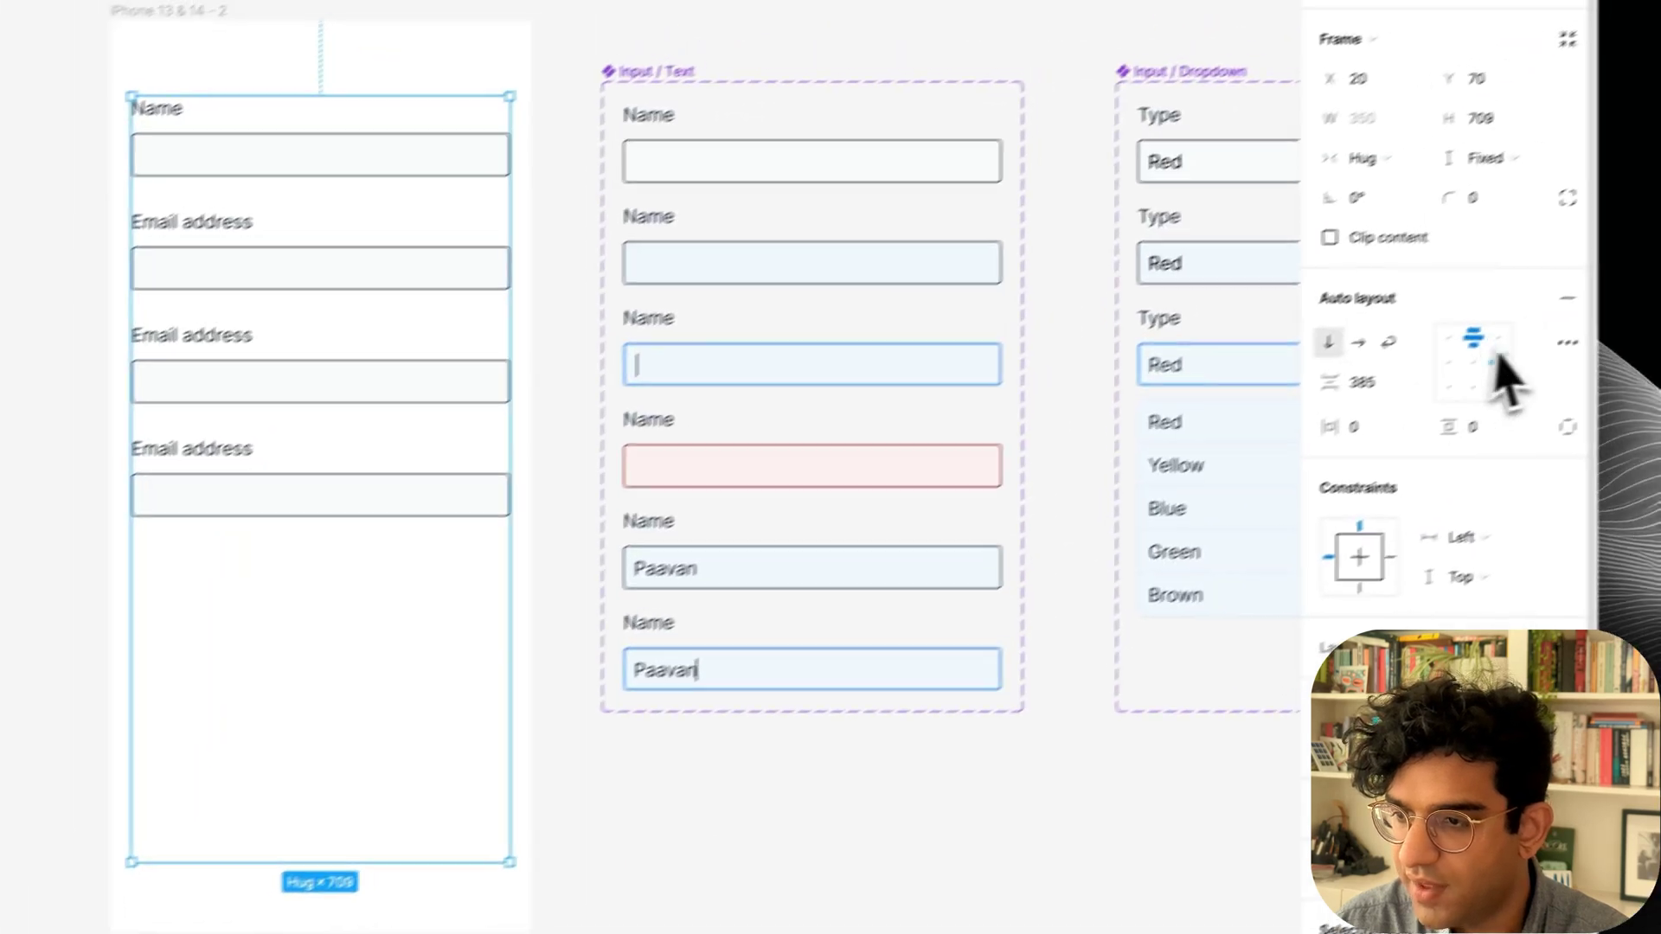
pyautogui.click(1431, 400)
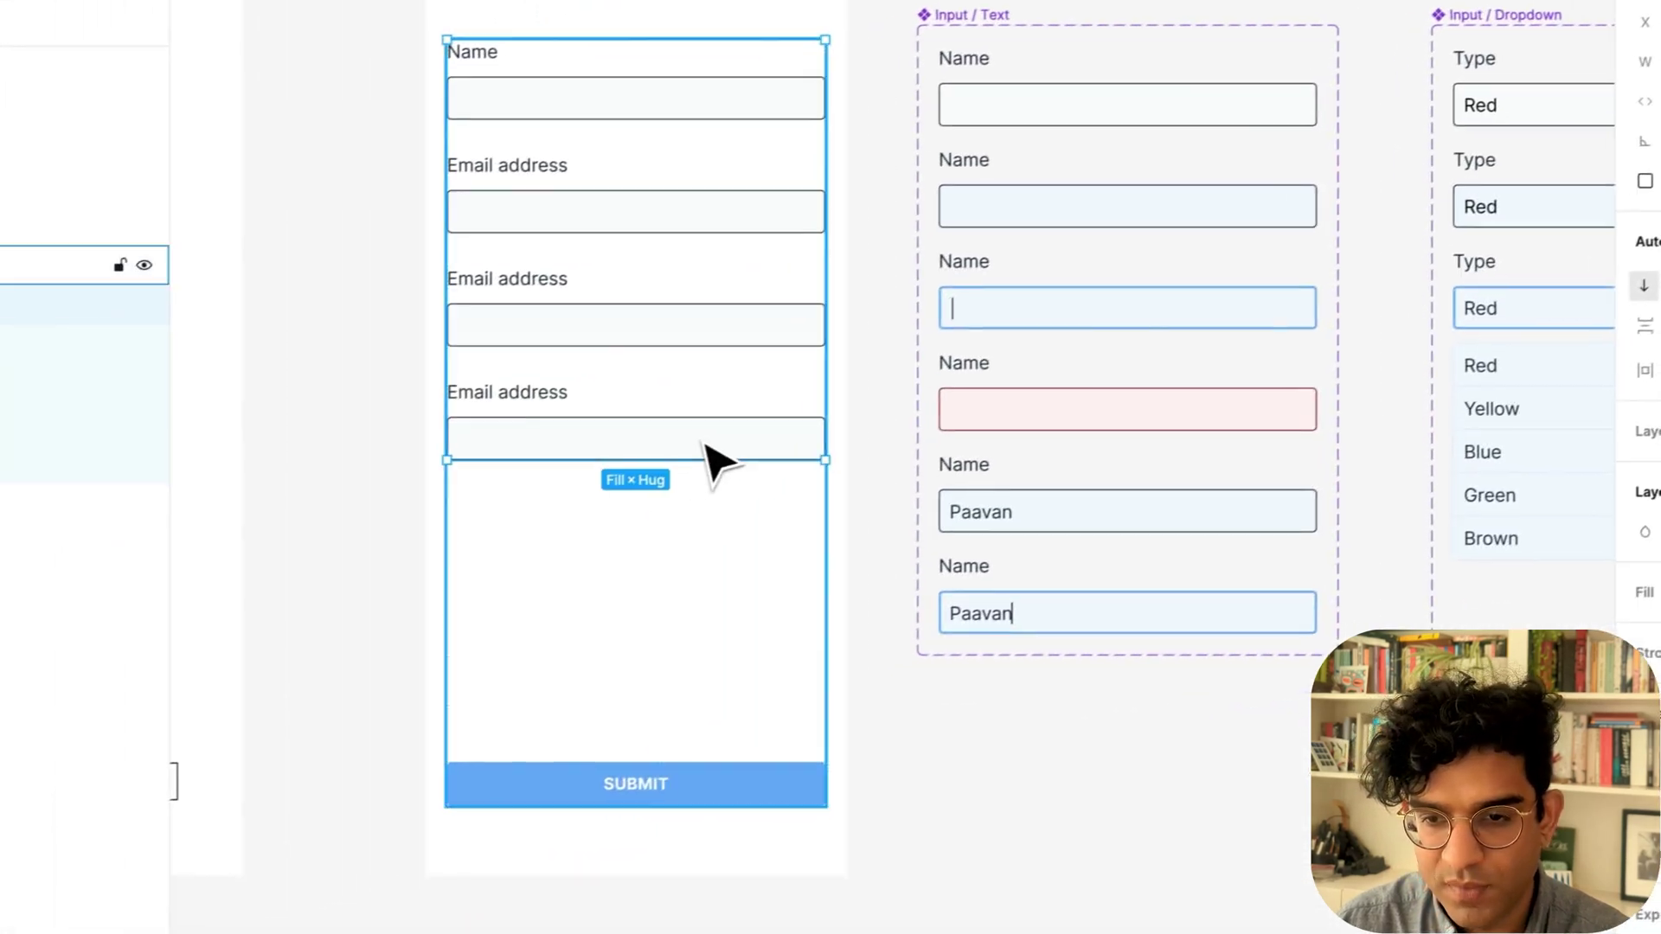
pyautogui.click(526, 500)
pyautogui.press('BackSpace')
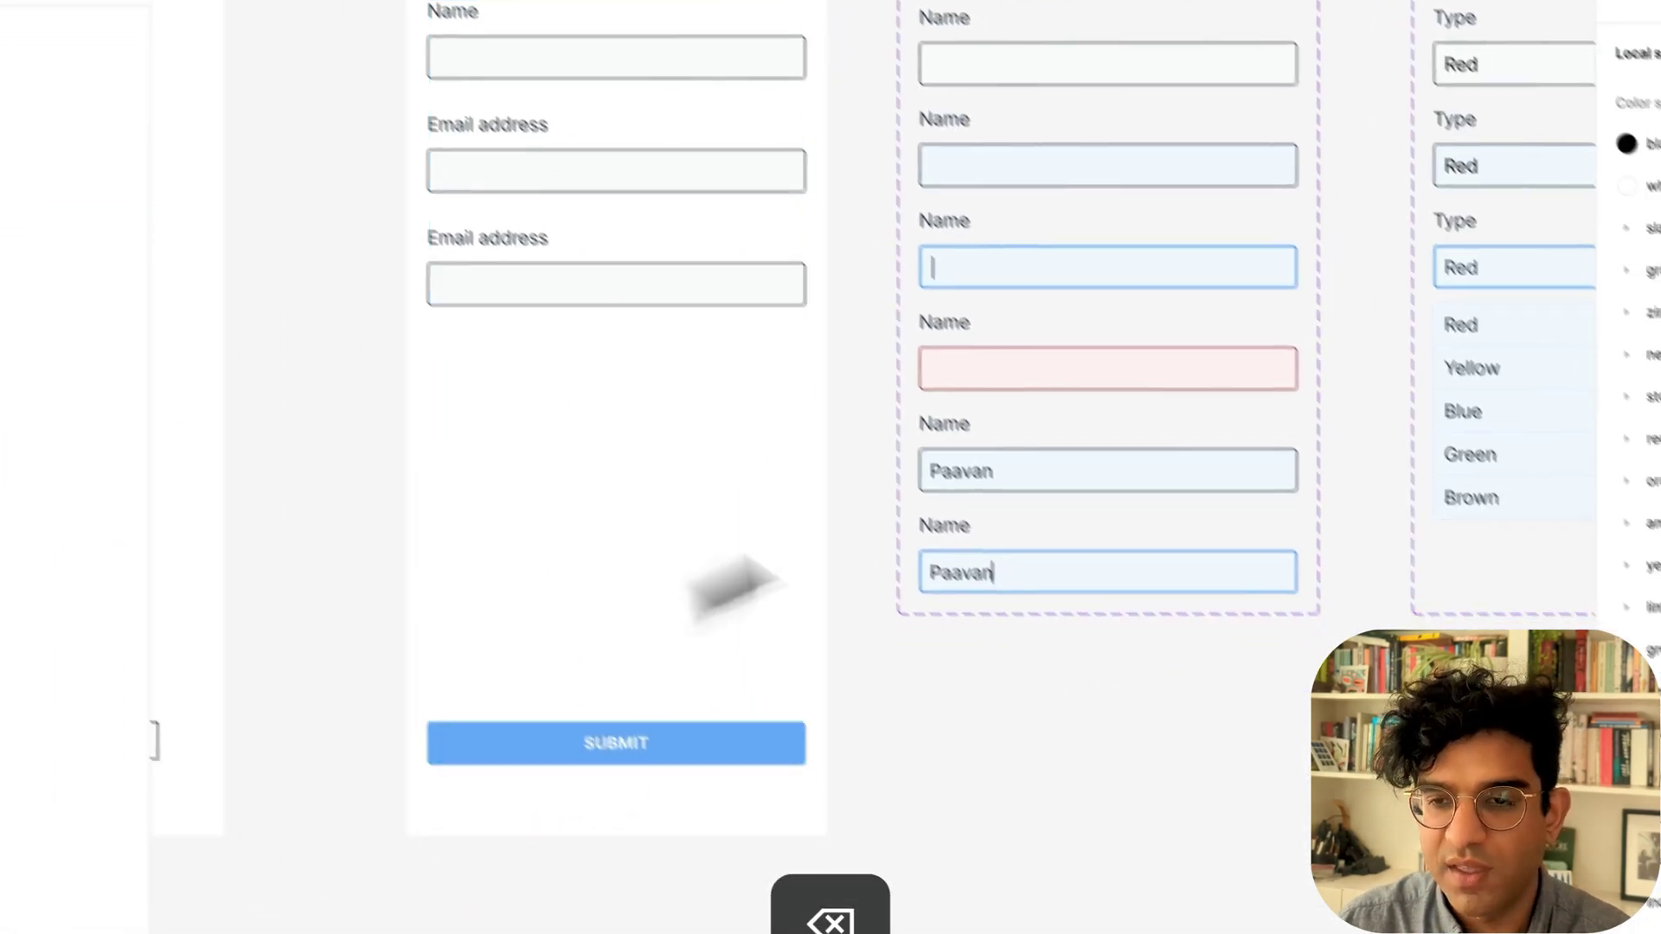
# Relabel the third field 'Favourite colour'.
pyautogui.keyDown('super'); pyautogui.click(538, 280); pyautogui.keyUp('super')
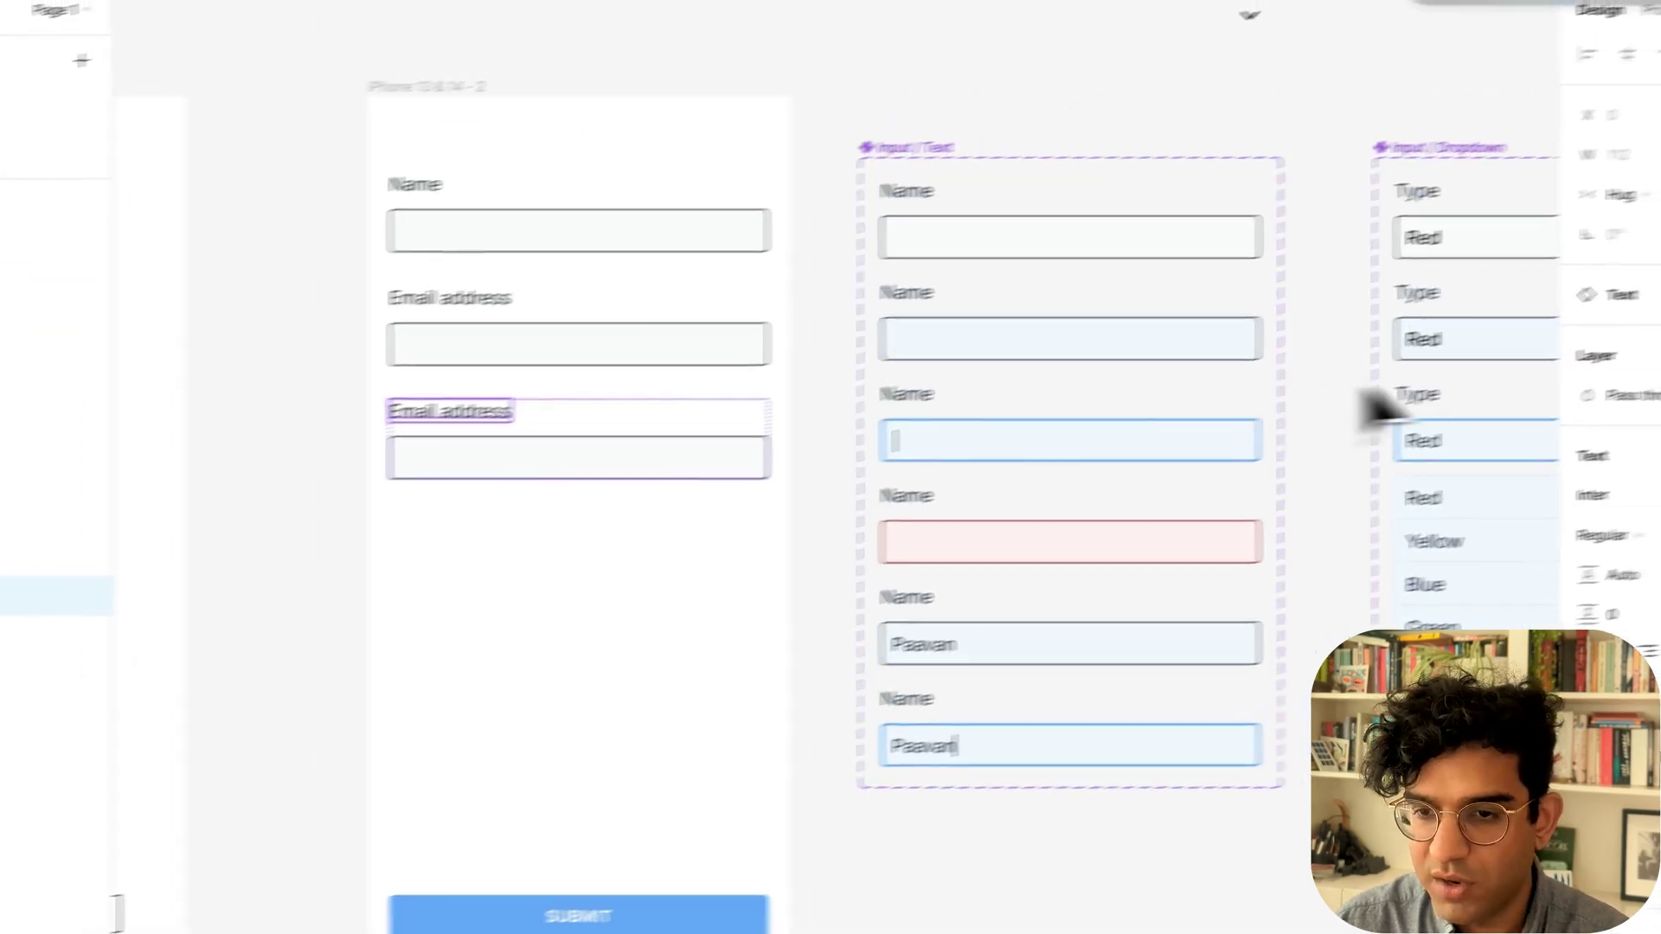
pyautogui.click(650, 396)
pyautogui.write('Favourite colour')
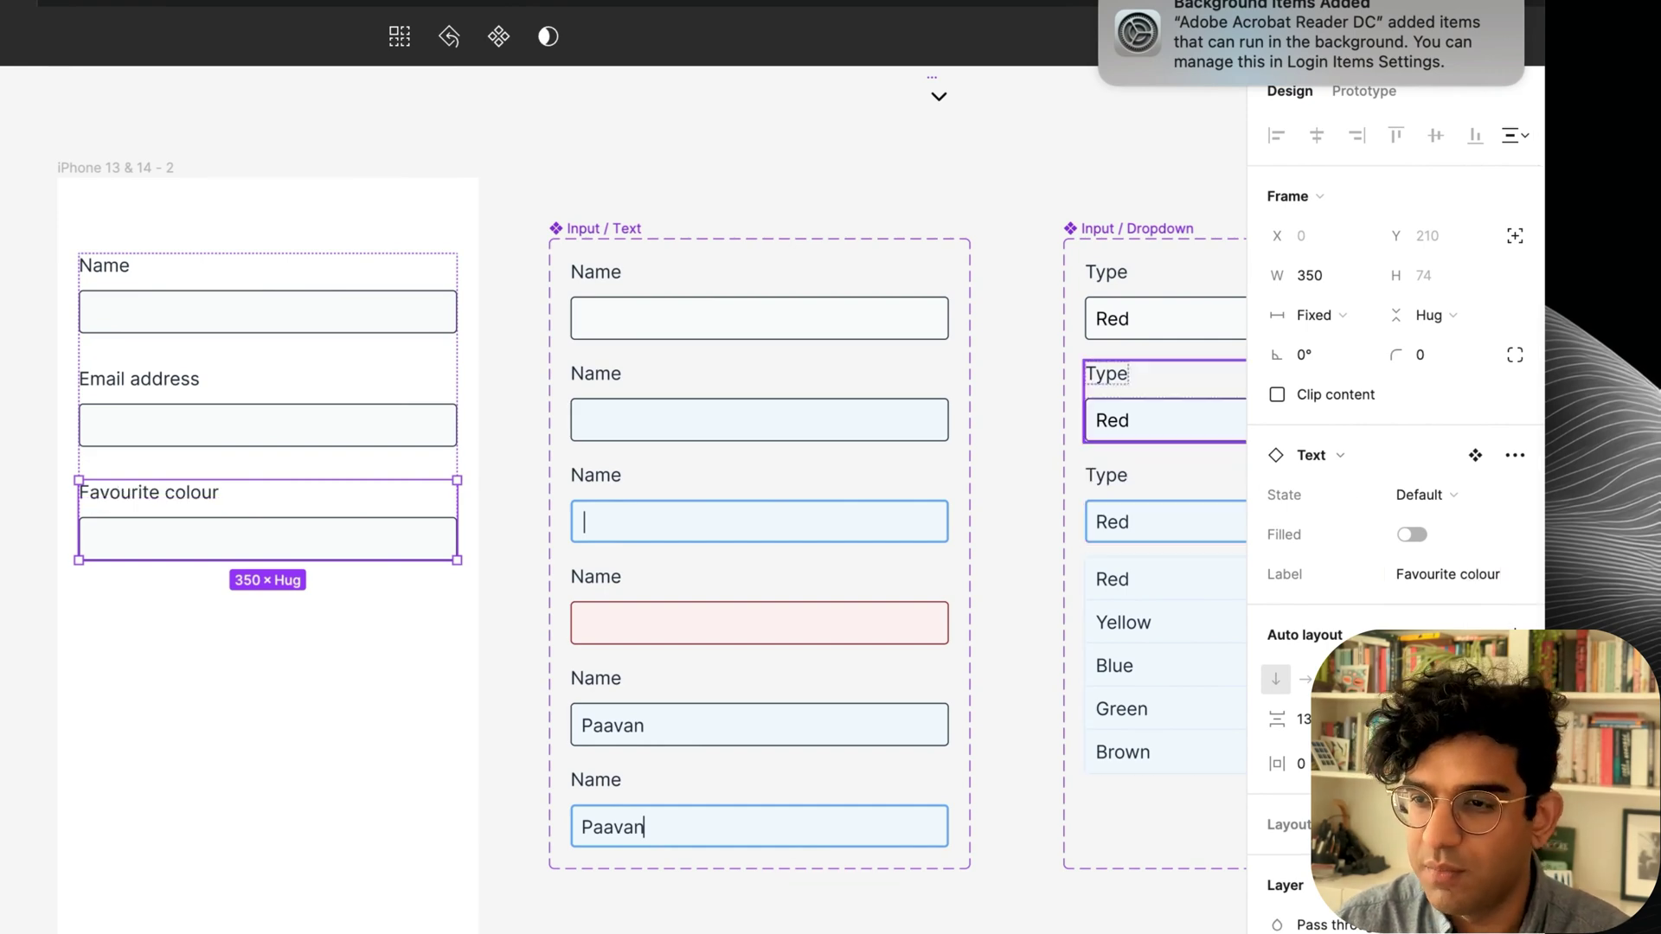
pyautogui.click(962, 168)
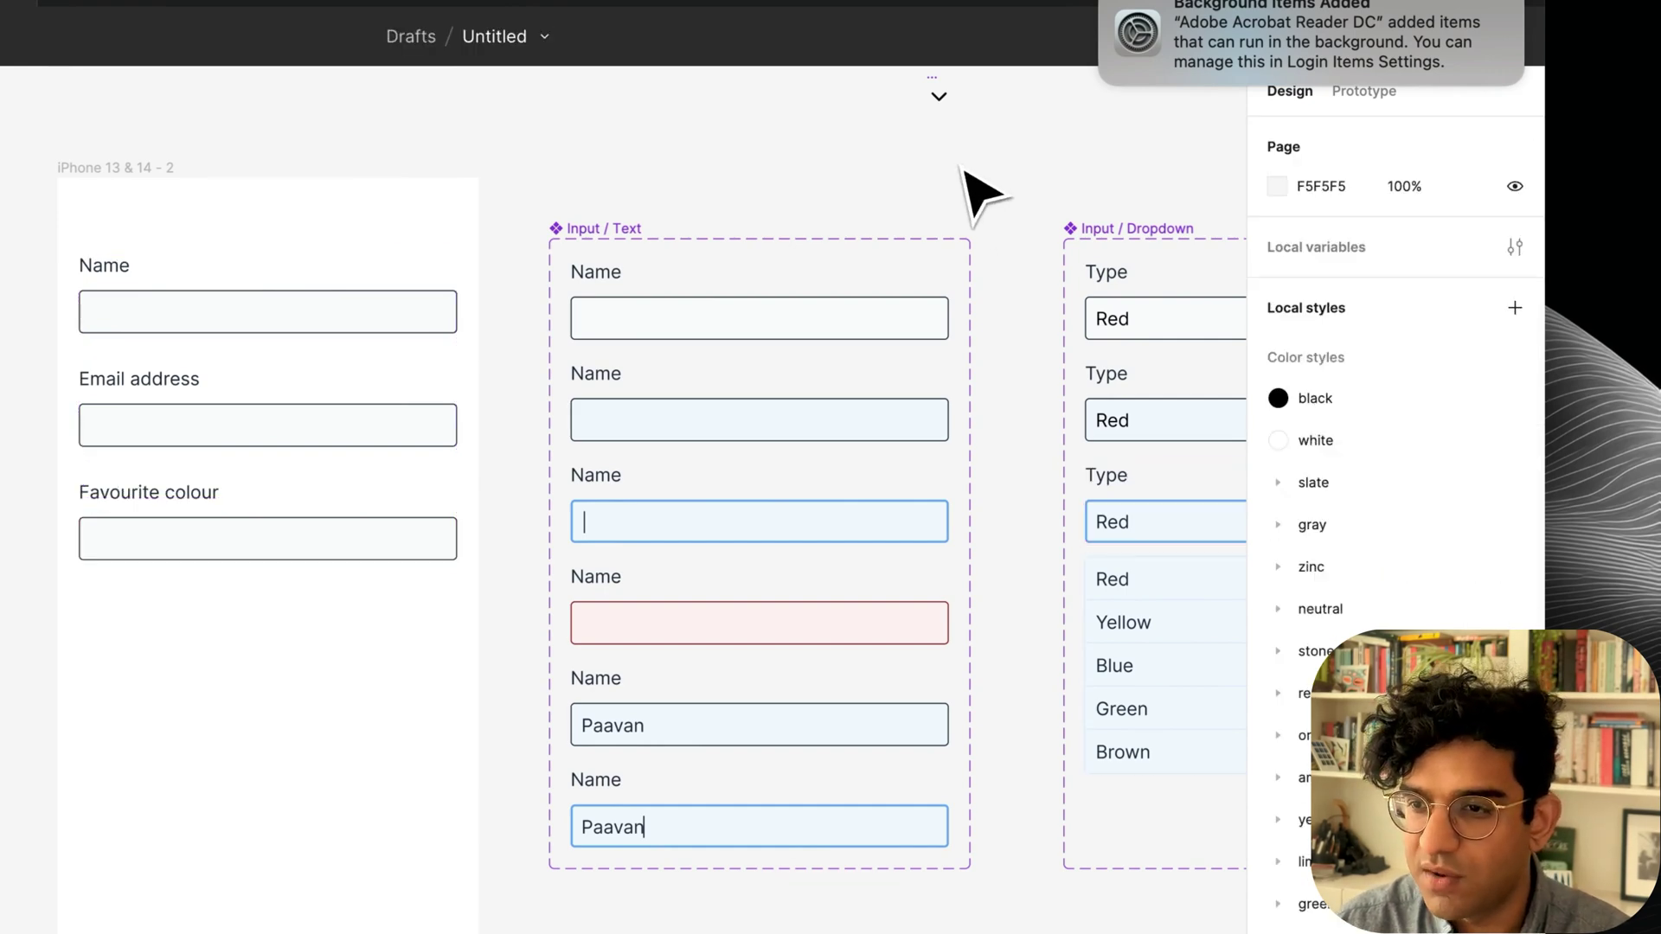
# Move the Input / Dropdown set above the screens and delete the iPhone 13 & 14 - 1 frame.
pyautogui.scroll(-5, 962, 167)
pyautogui.scroll(4, 960, 173)
pyautogui.moveTo(956, 545); pyautogui.dragTo(68, 311)
pyautogui.click(457, 395)
pyautogui.press('BackSpace')
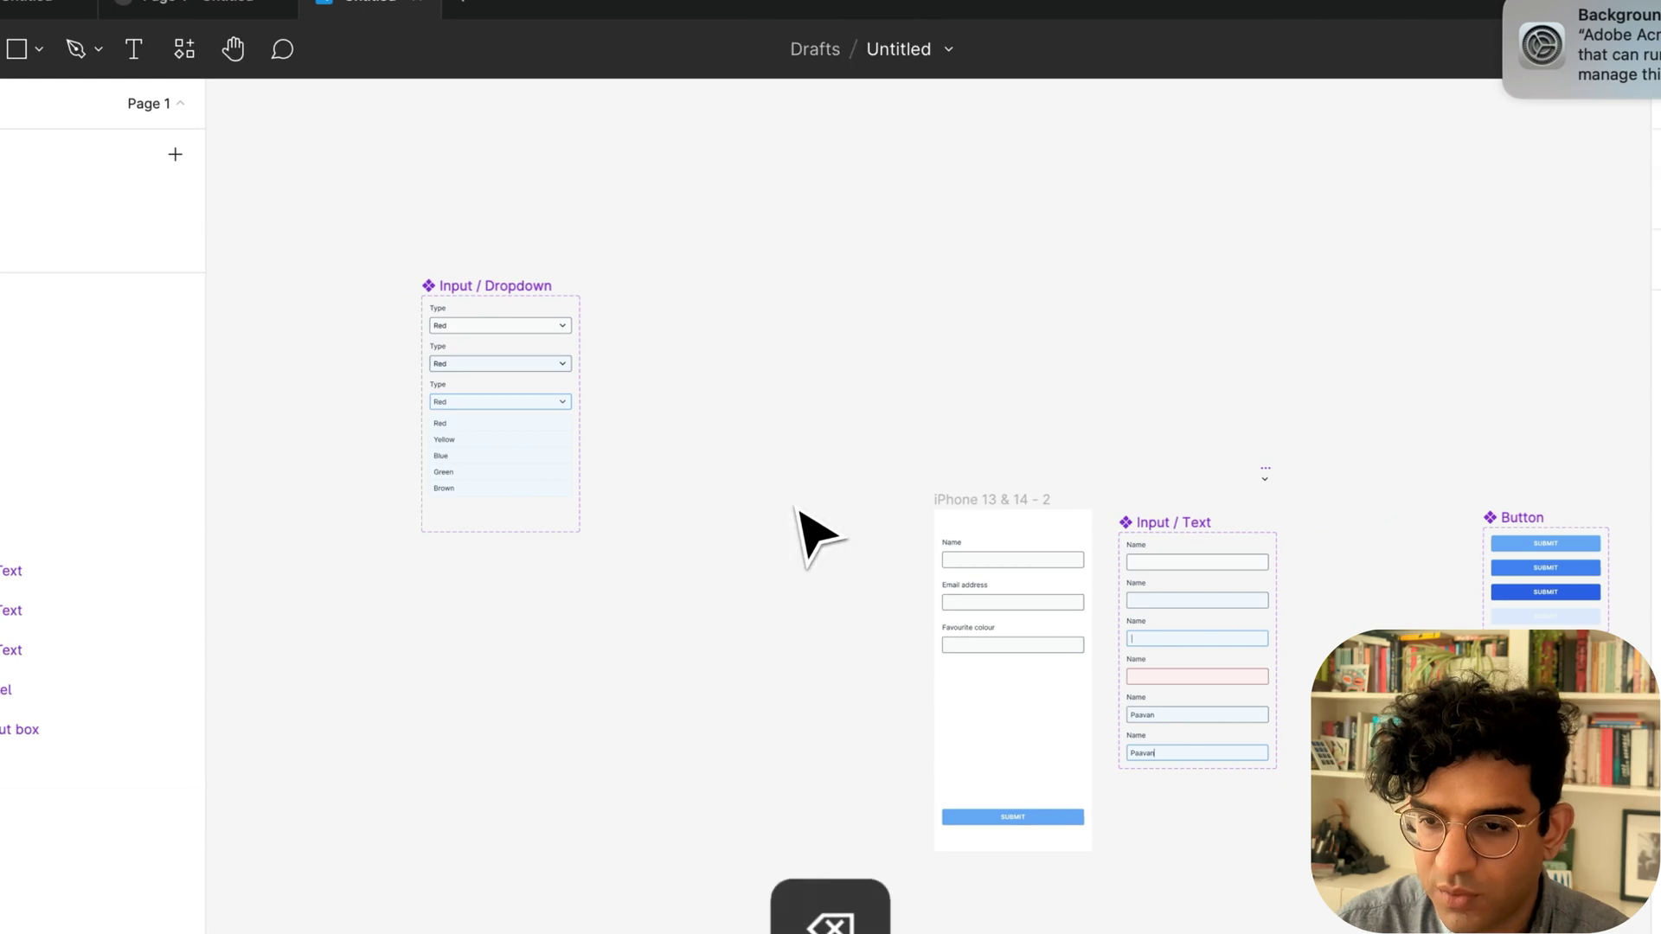
pyautogui.scroll(5, 1124, 554)
pyautogui.click(1031, 173)
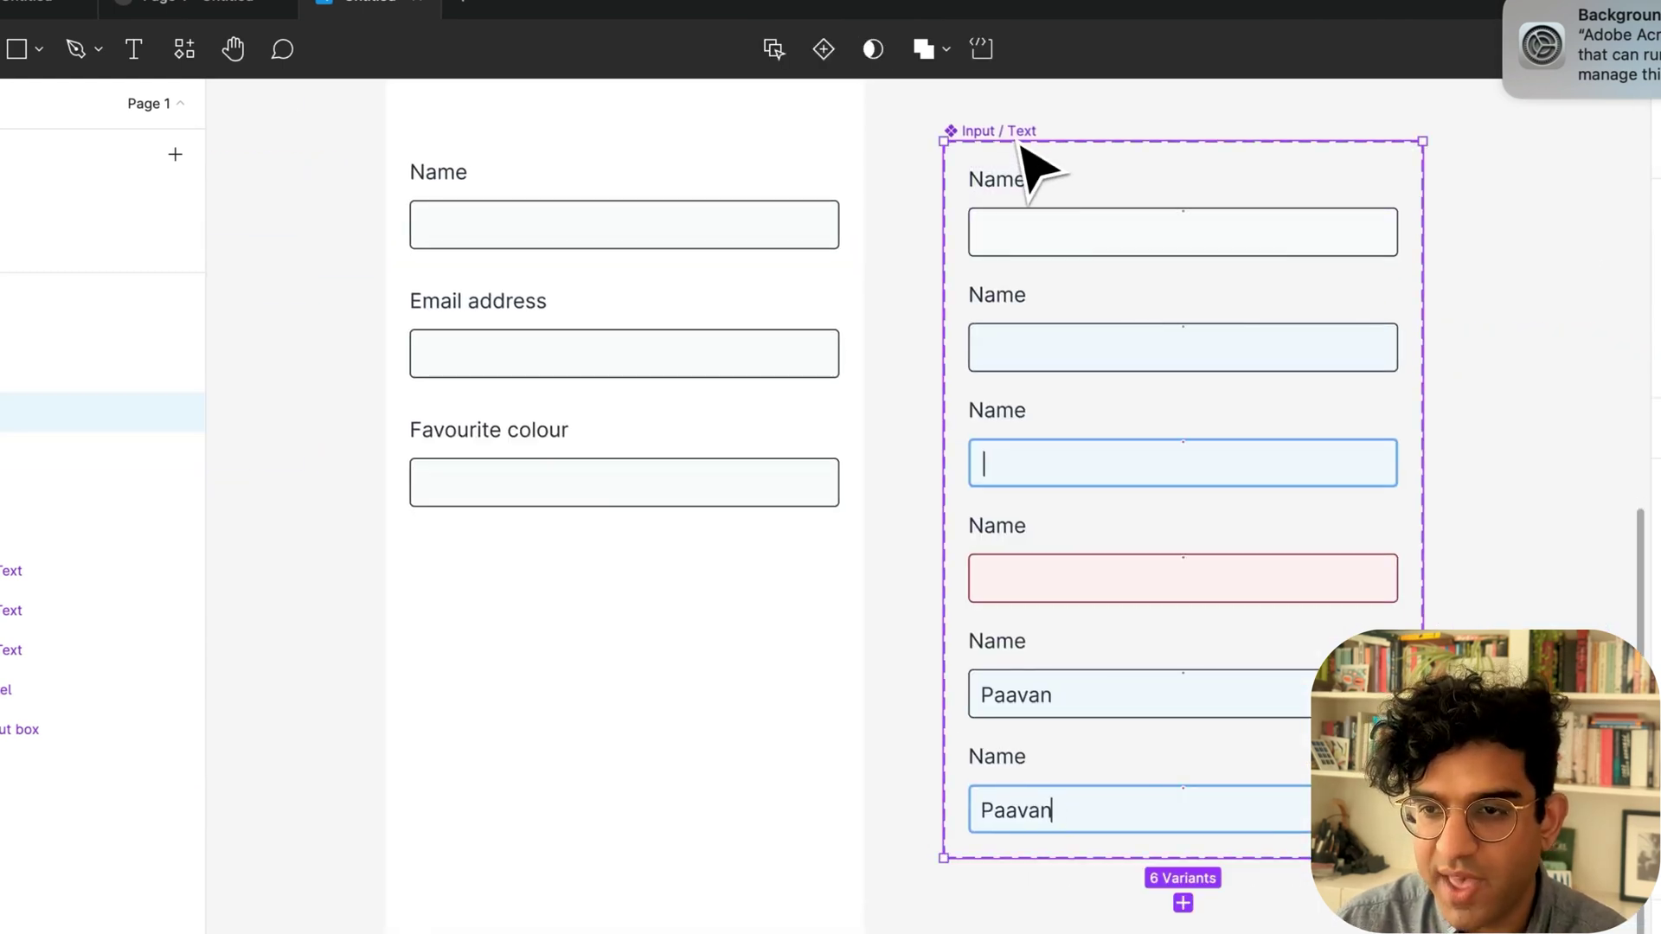
# Set the Name labels in all six Input / Text variants to font size 13.
pyautogui.click(1023, 210)
pyautogui.doubleClick(1018, 199)
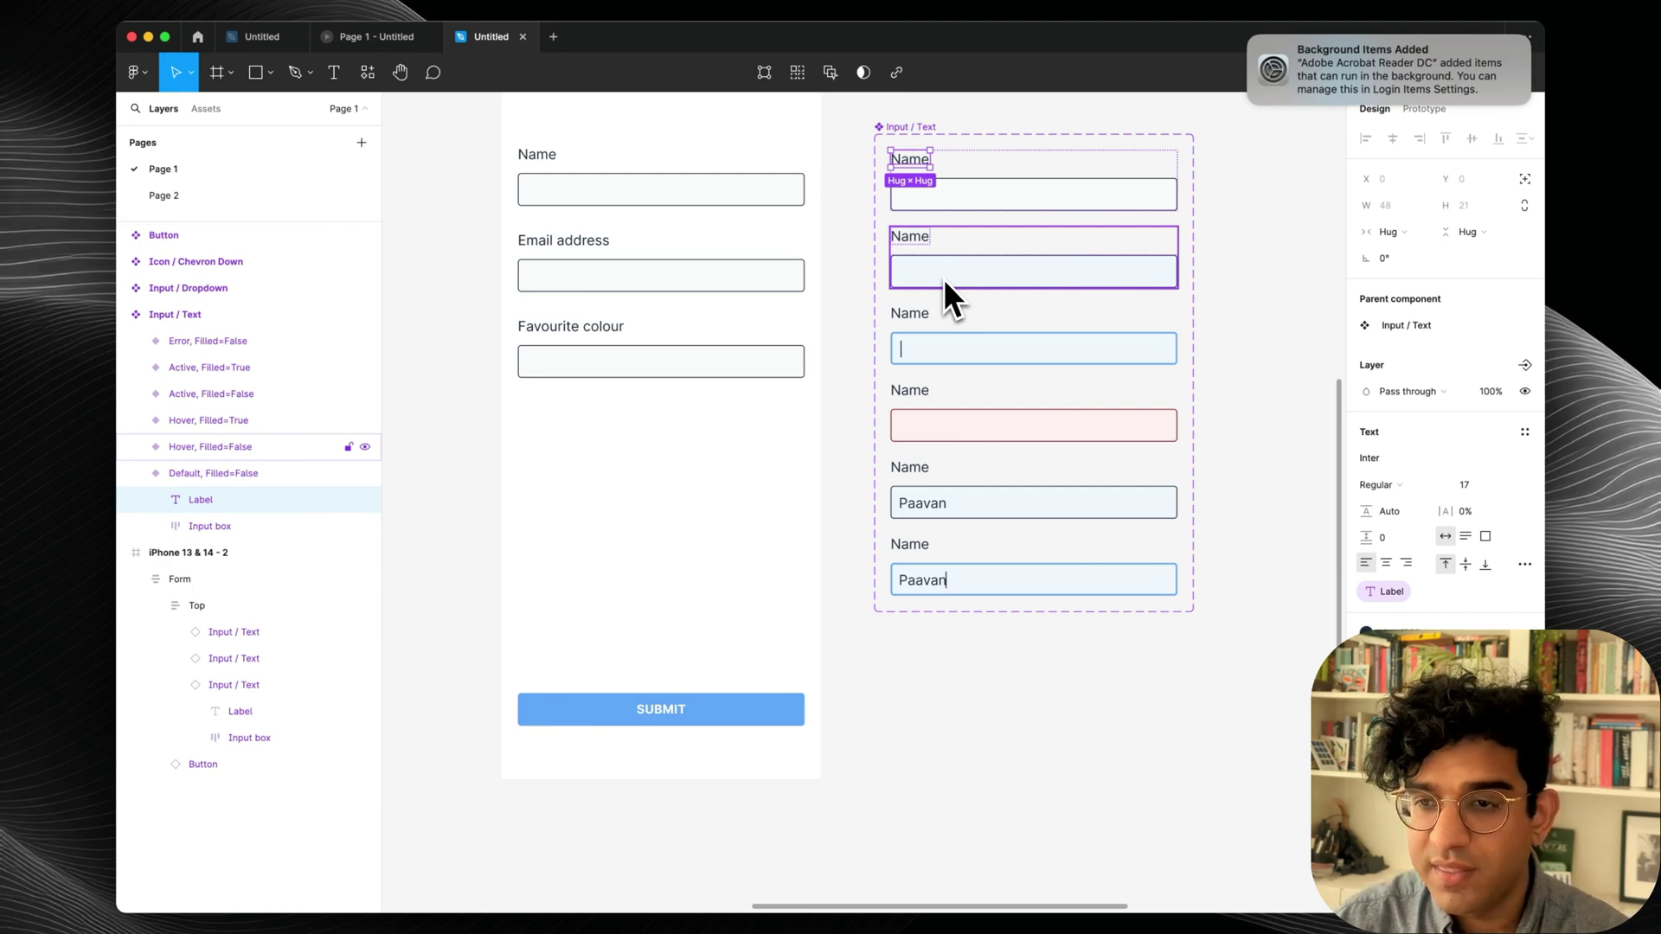
pyautogui.press('alt+super+a')
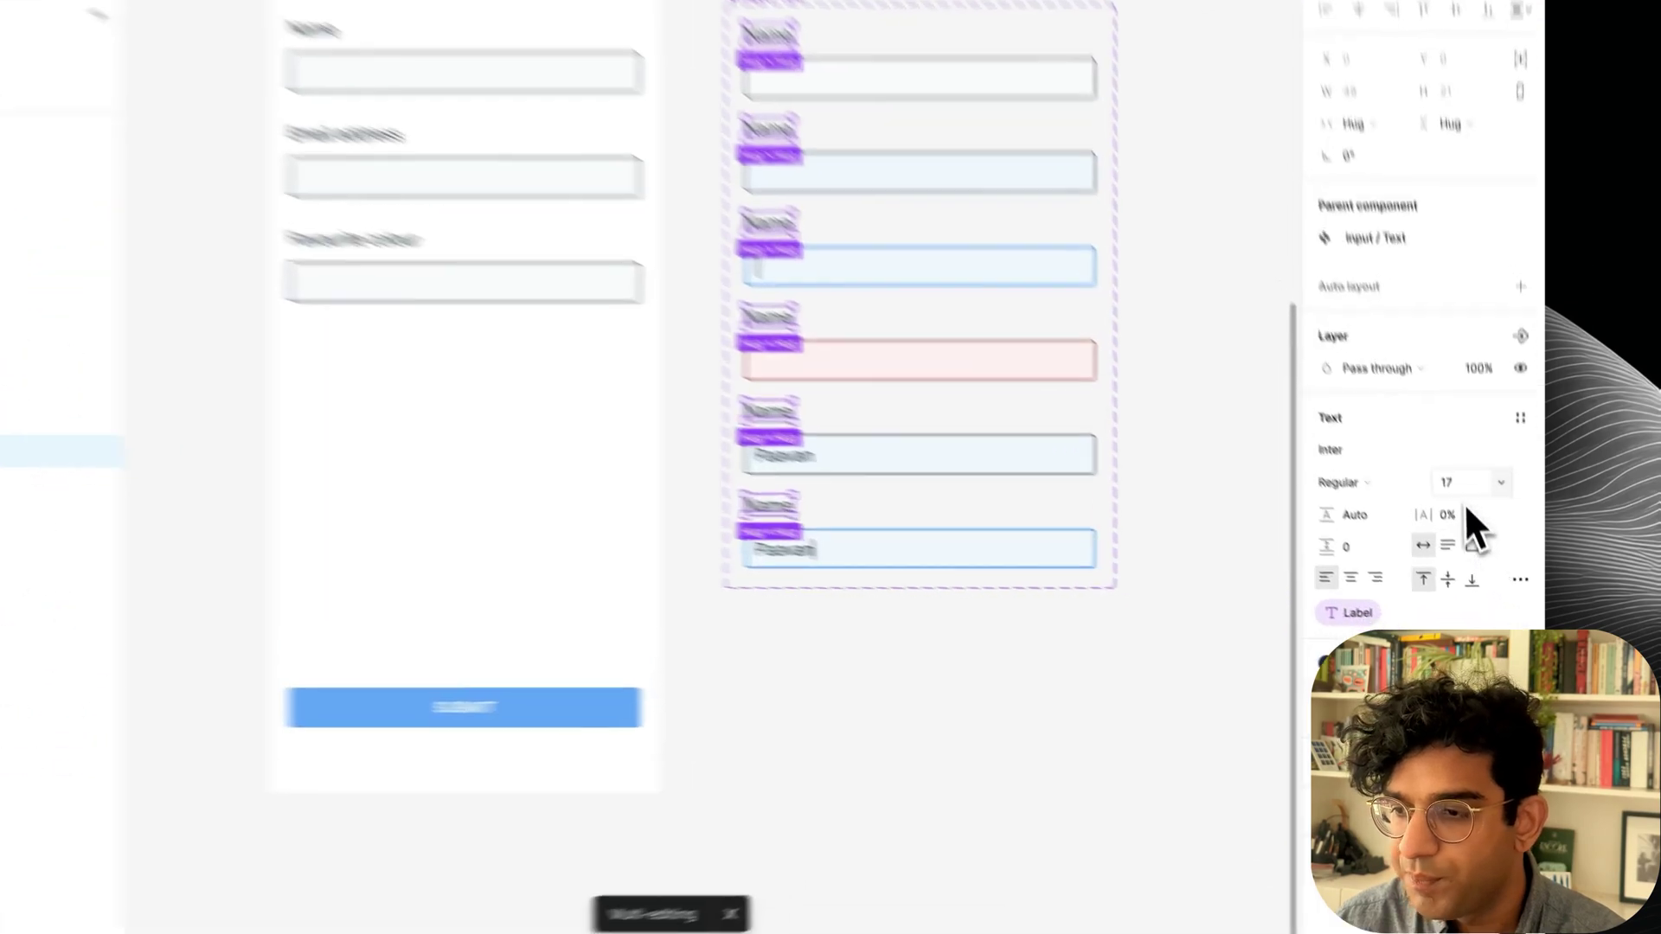
pyautogui.click(1461, 481)
pyautogui.write('13')
pyautogui.press('Return')
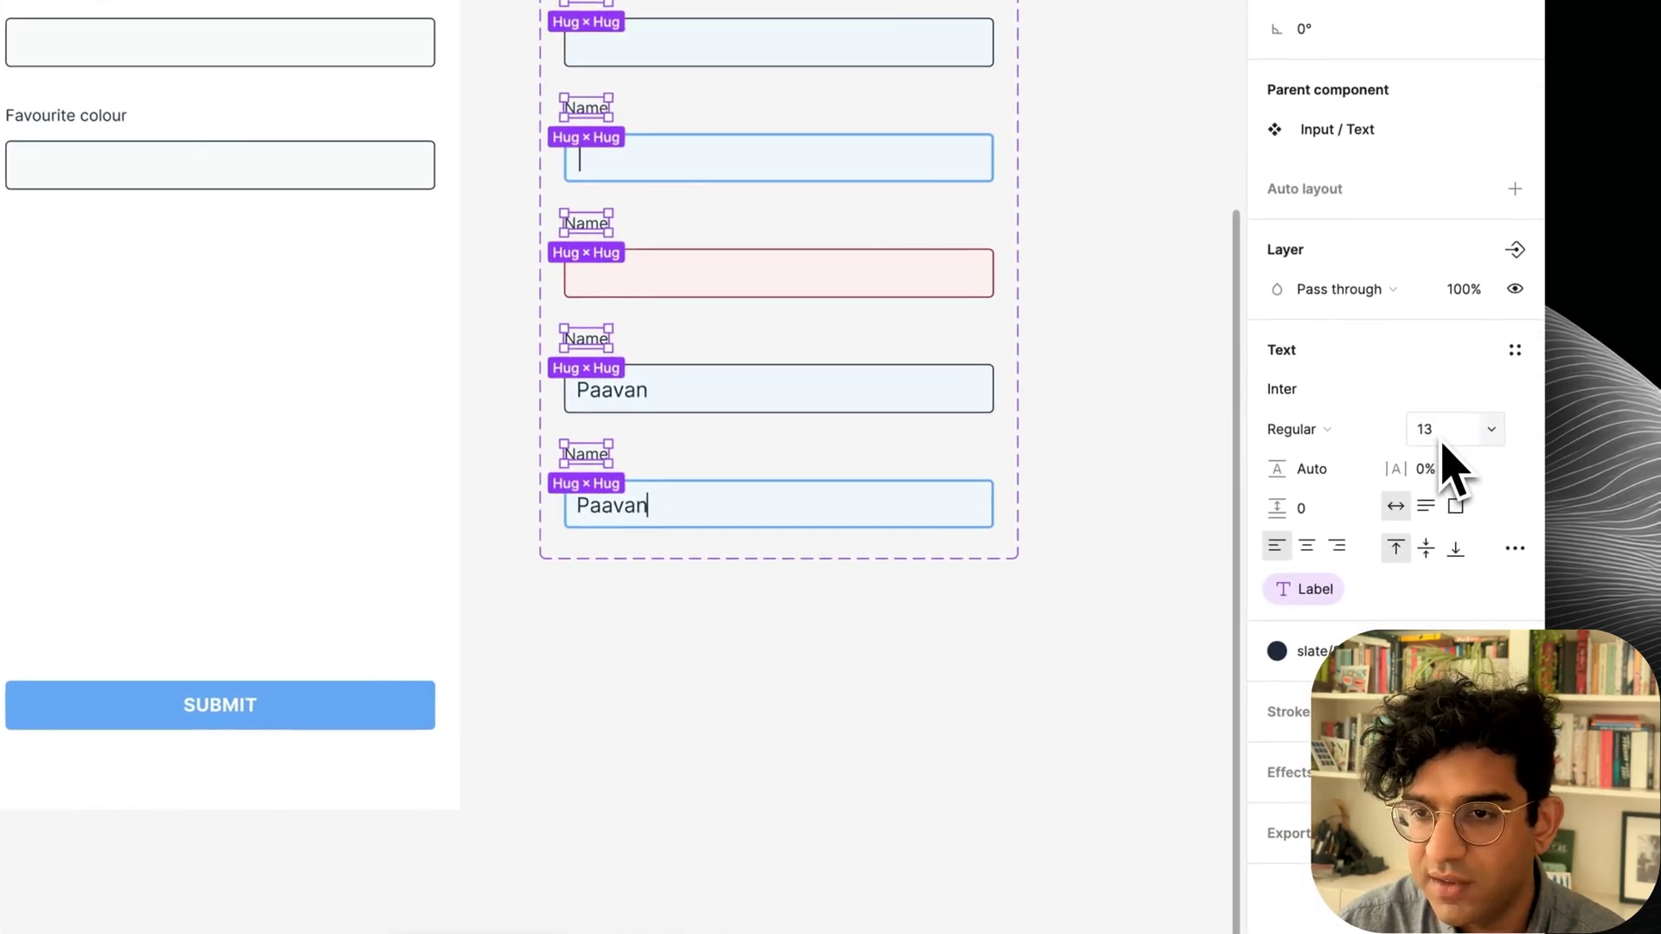
# Set the label-to-box gap to 4 and duplicate the Name labels.
pyautogui.hotkey('shift', 'Return')
pyautogui.click(1323, 532)
pyautogui.write('4')
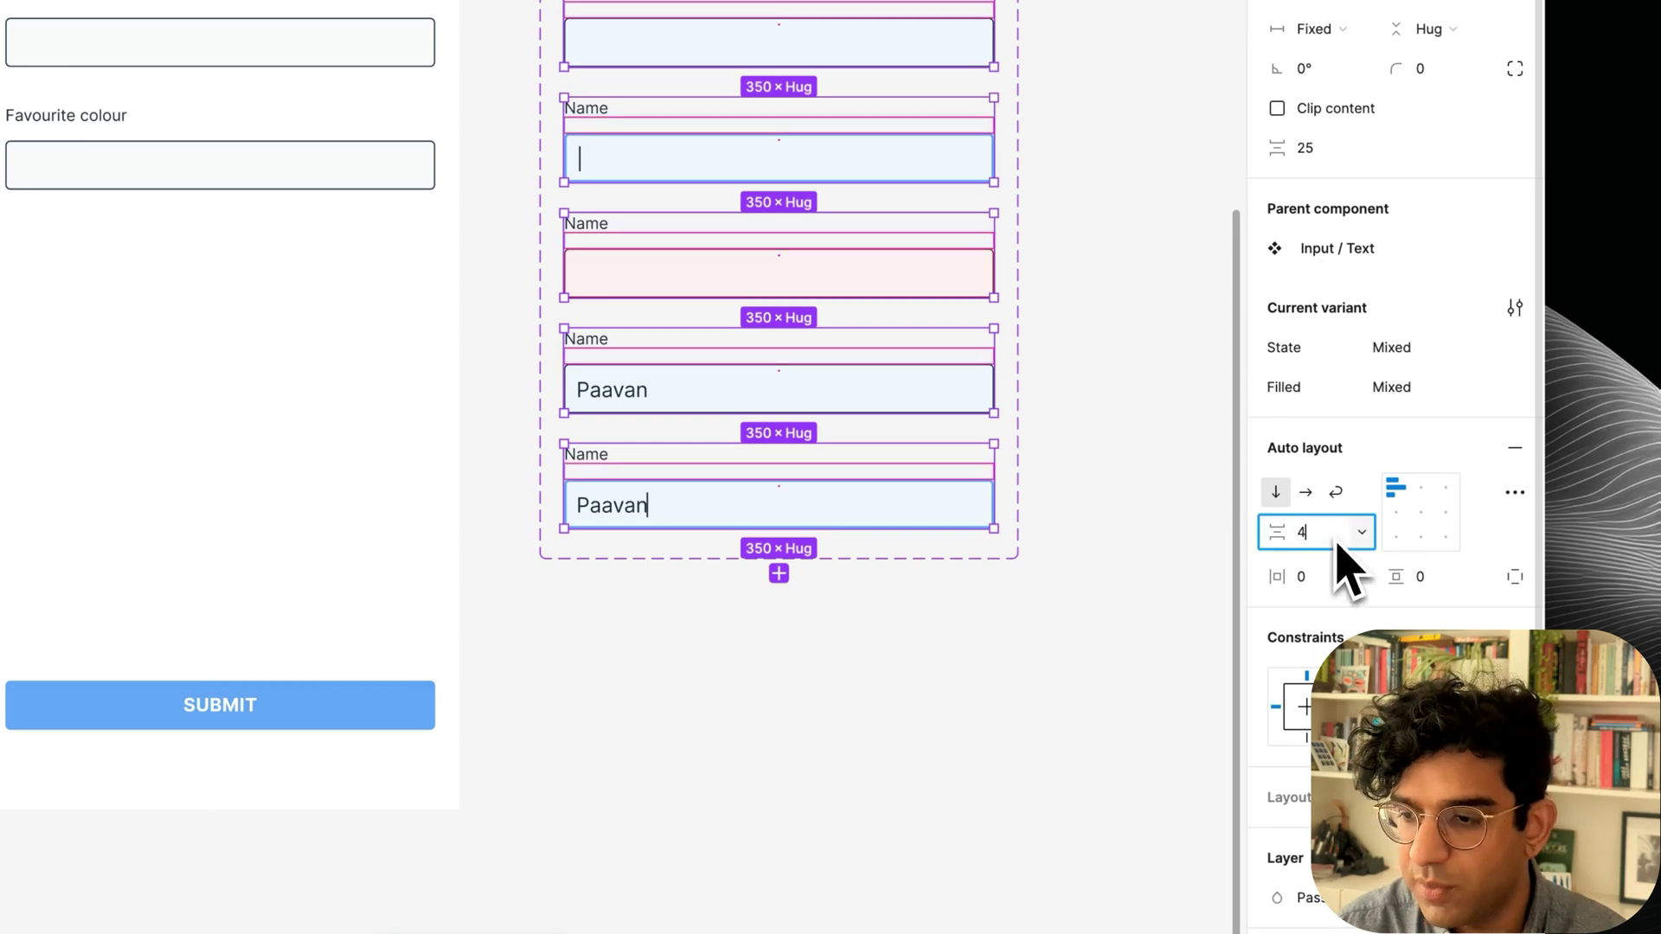
pyautogui.press('Return')
pyautogui.press('Return')
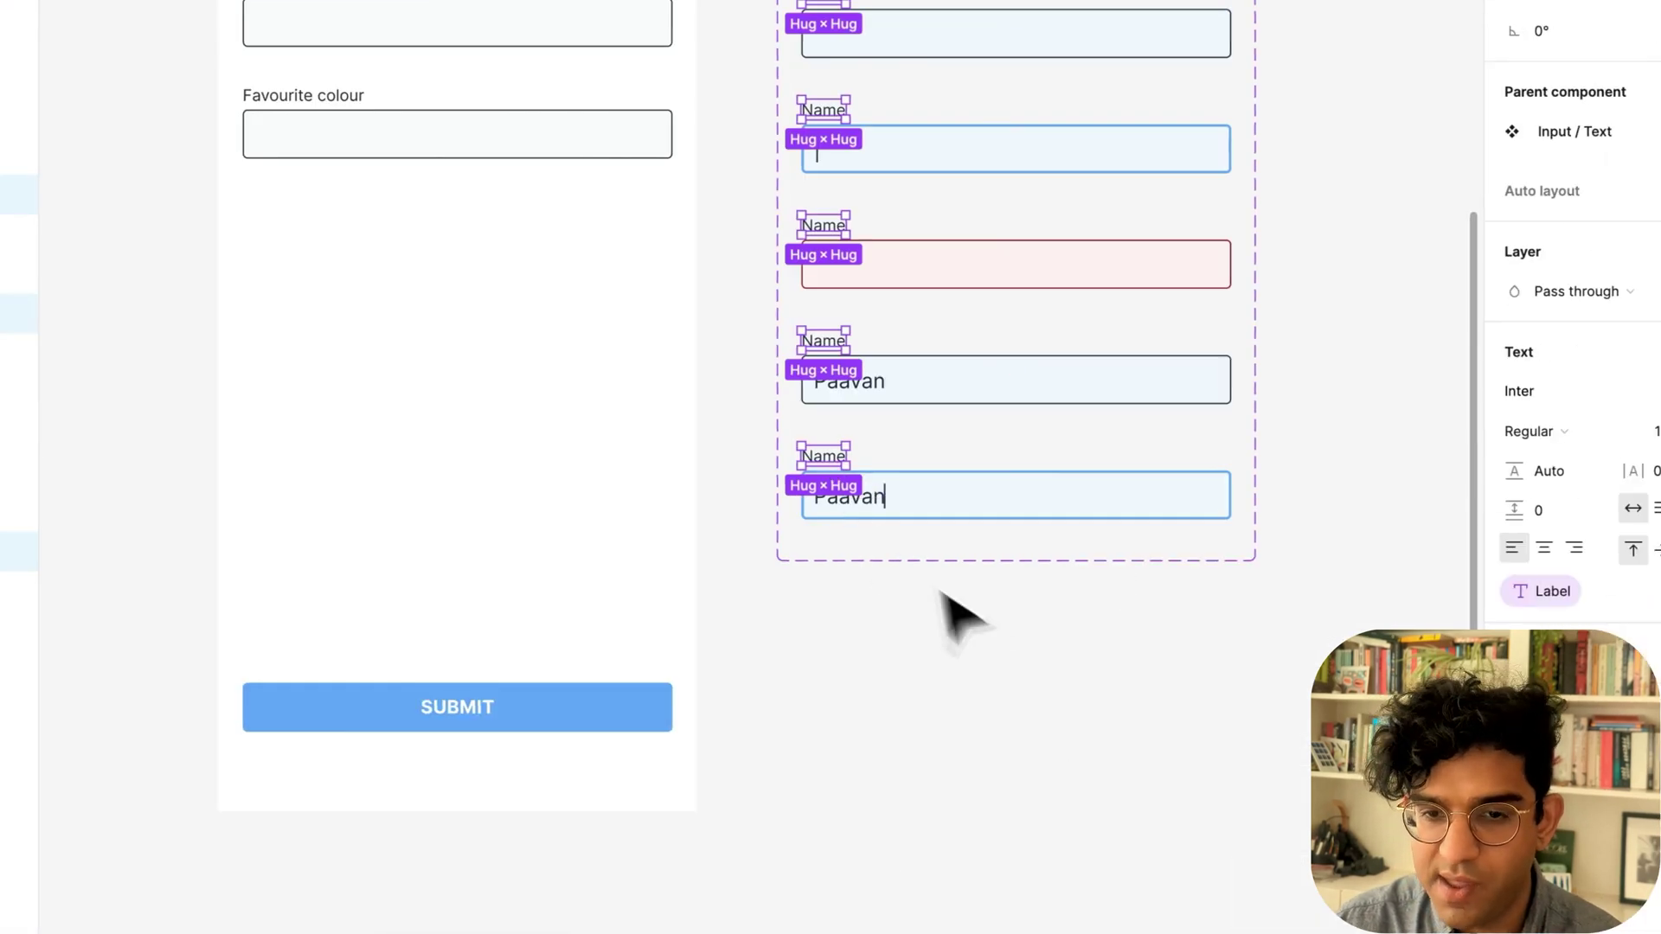
pyautogui.press('cmd+d')
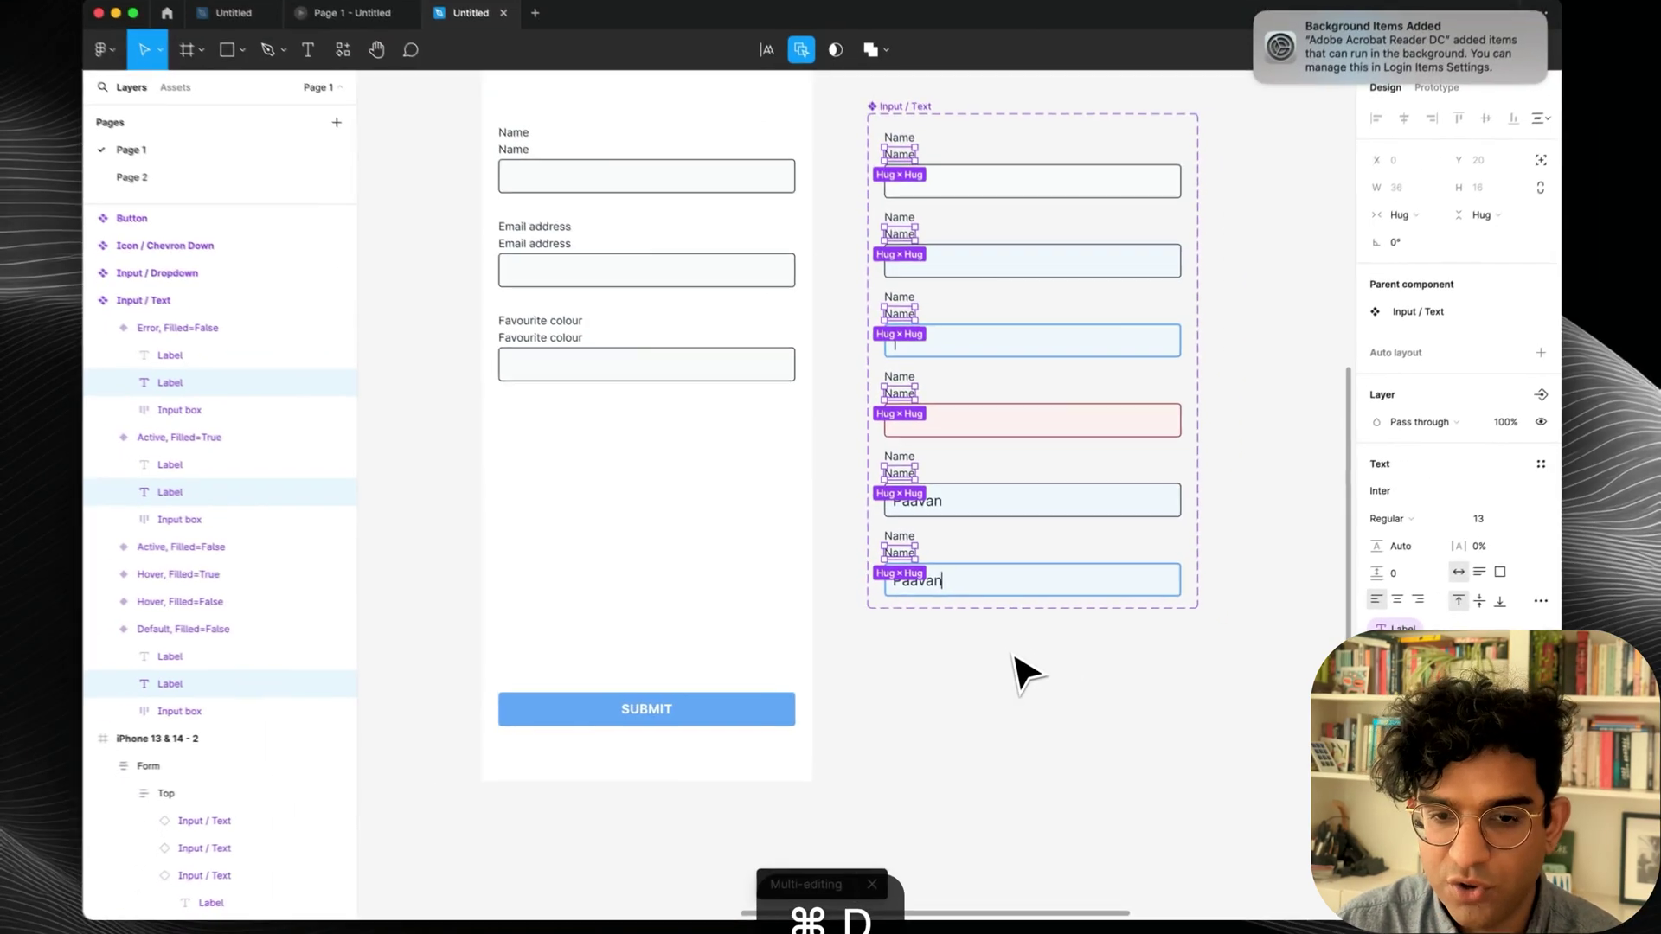
# Detach the duplicated labels from the Label property and change their text to '*'.
pyautogui.press('Return')
pyautogui.write('*')
pyautogui.press('cmd+Return')
pyautogui.scroll(5, 879, 605)
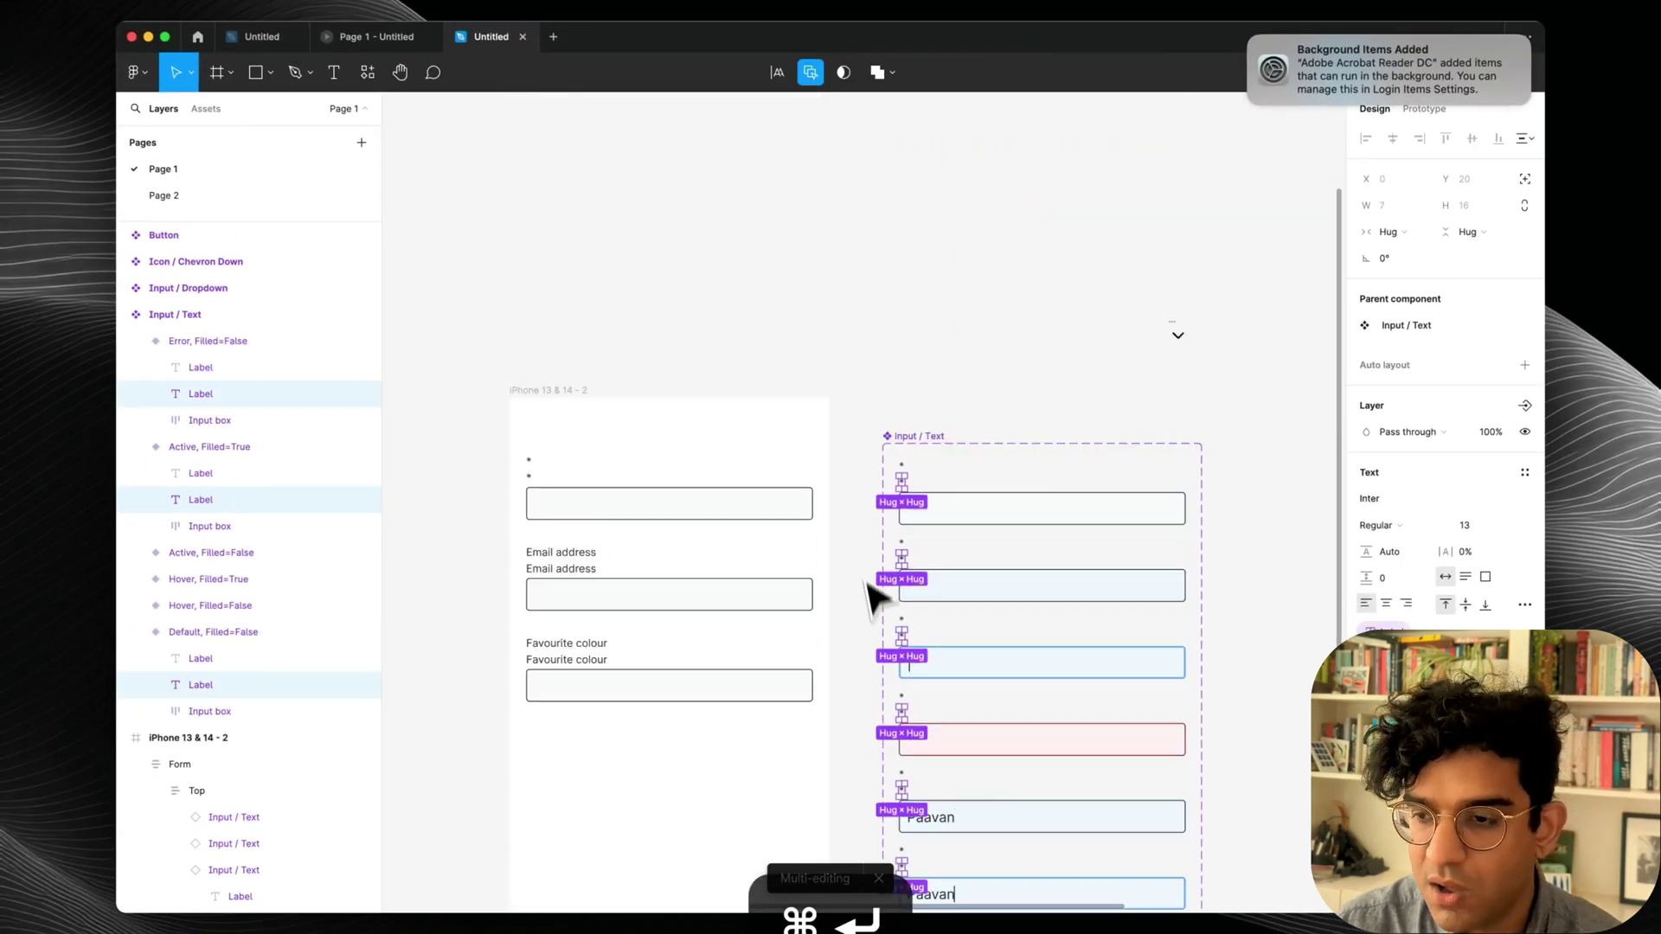
pyautogui.press('cmd+z')
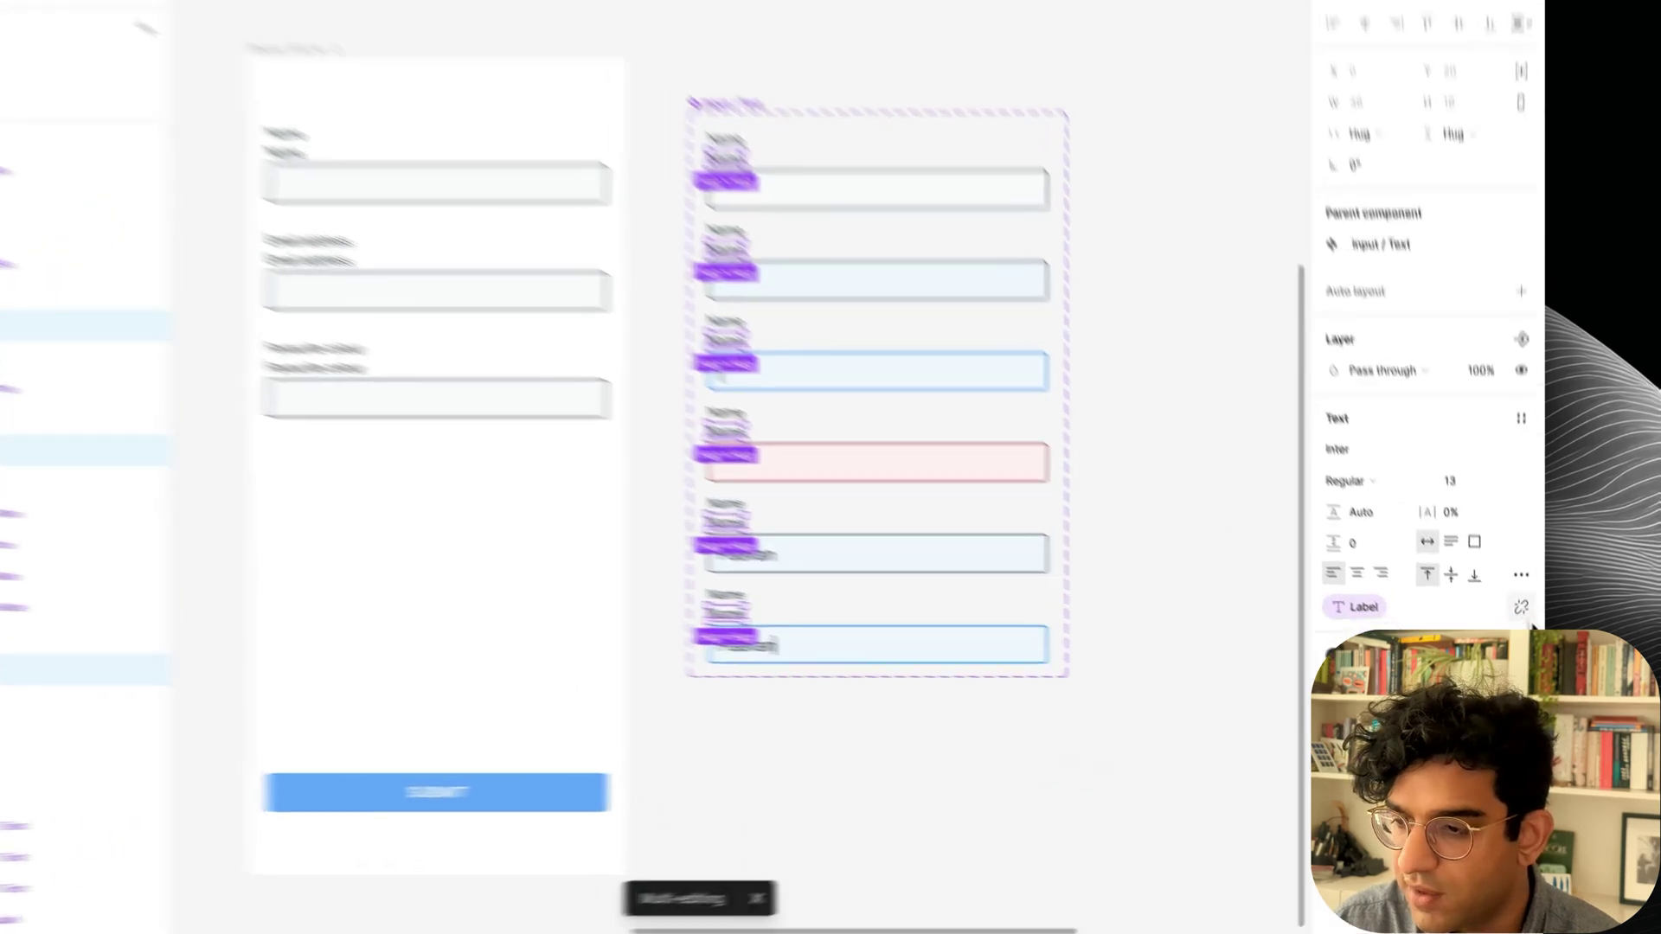
pyautogui.click(1524, 630)
pyautogui.press('Return')
pyautogui.write('*')
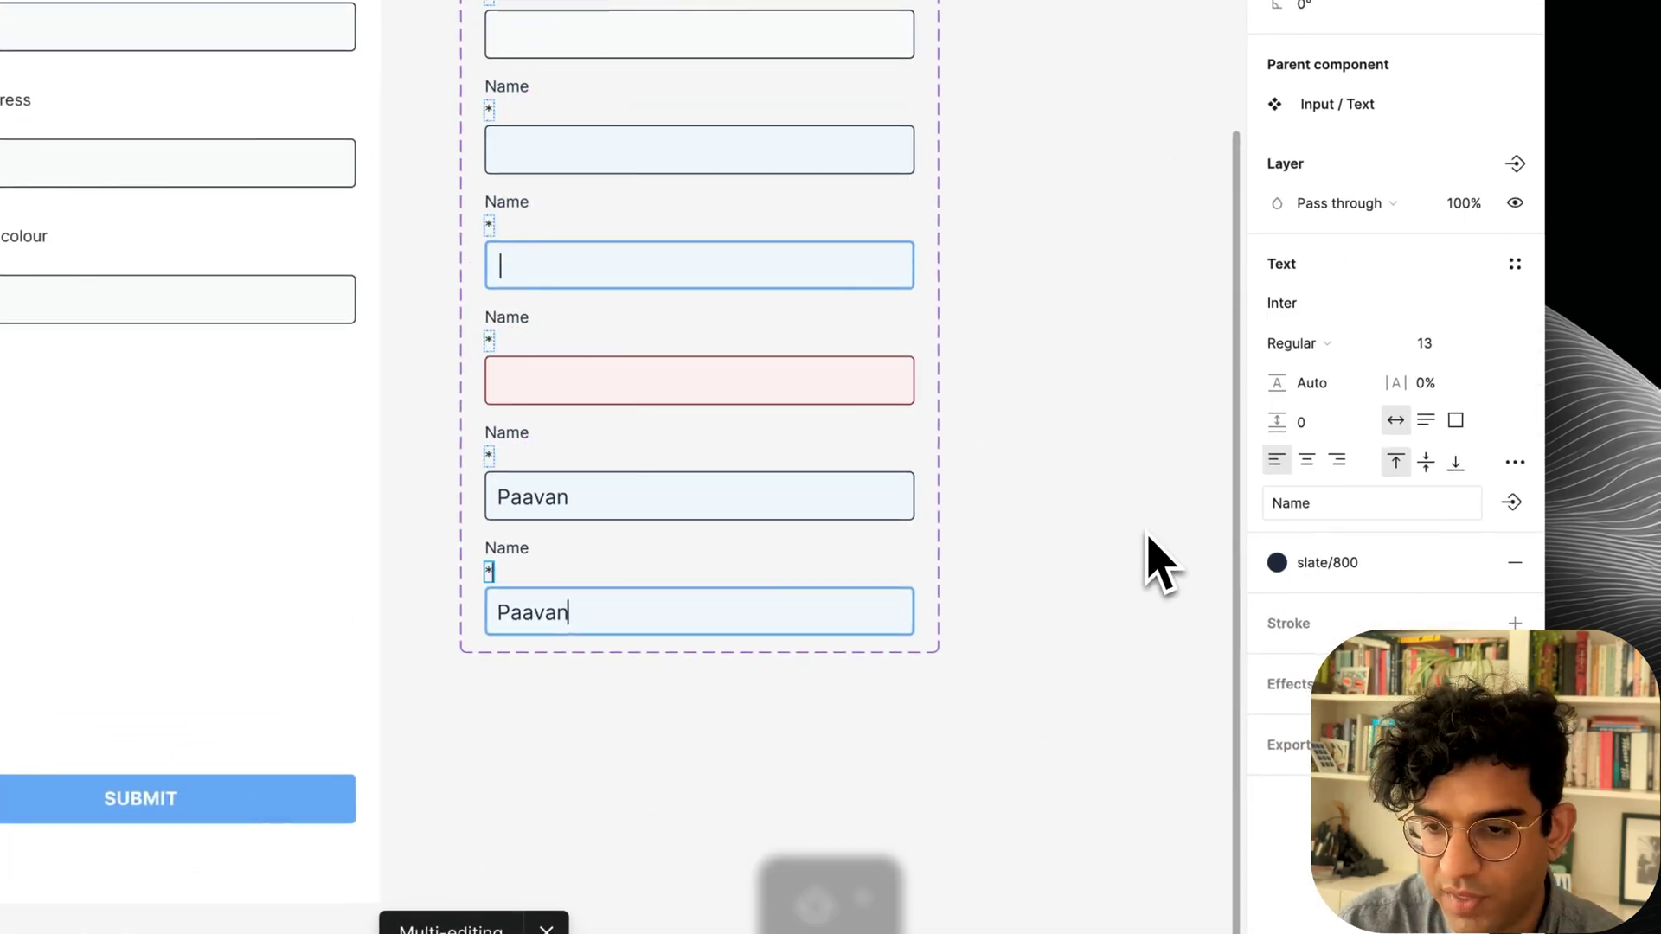
pyautogui.press('super+Return')
# Colour the asterisks red 600.
pyautogui.click(1277, 623)
pyautogui.write('red')
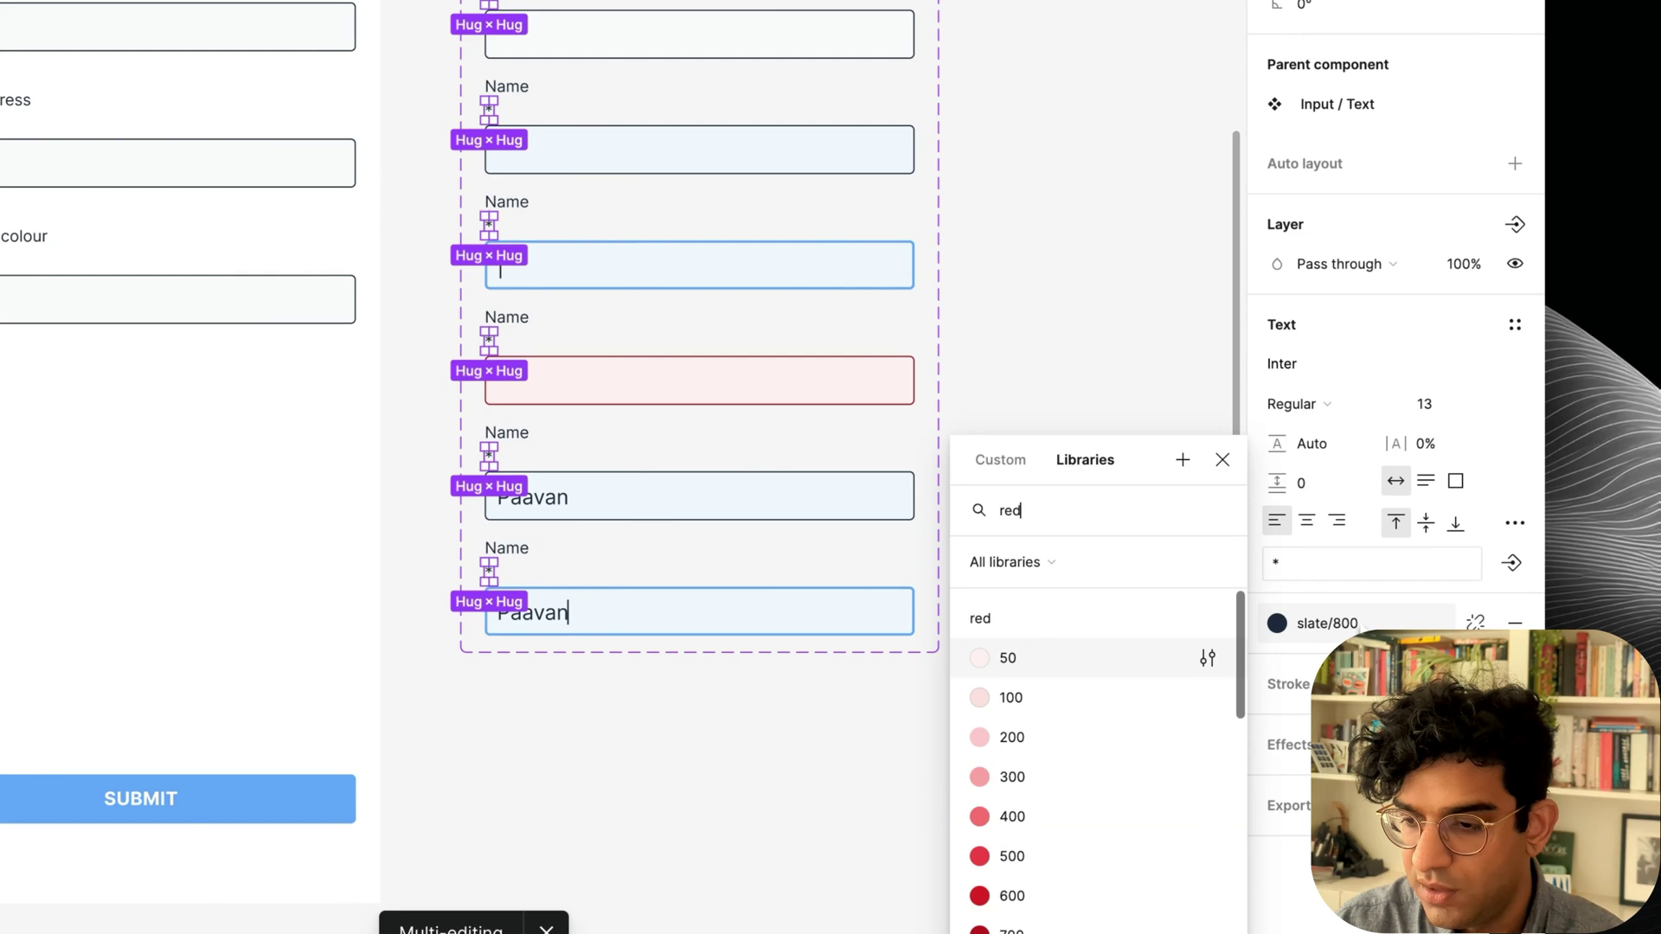
pyautogui.write('6')
pyautogui.click(1008, 657)
pyautogui.hotkey('shift', 'Return')
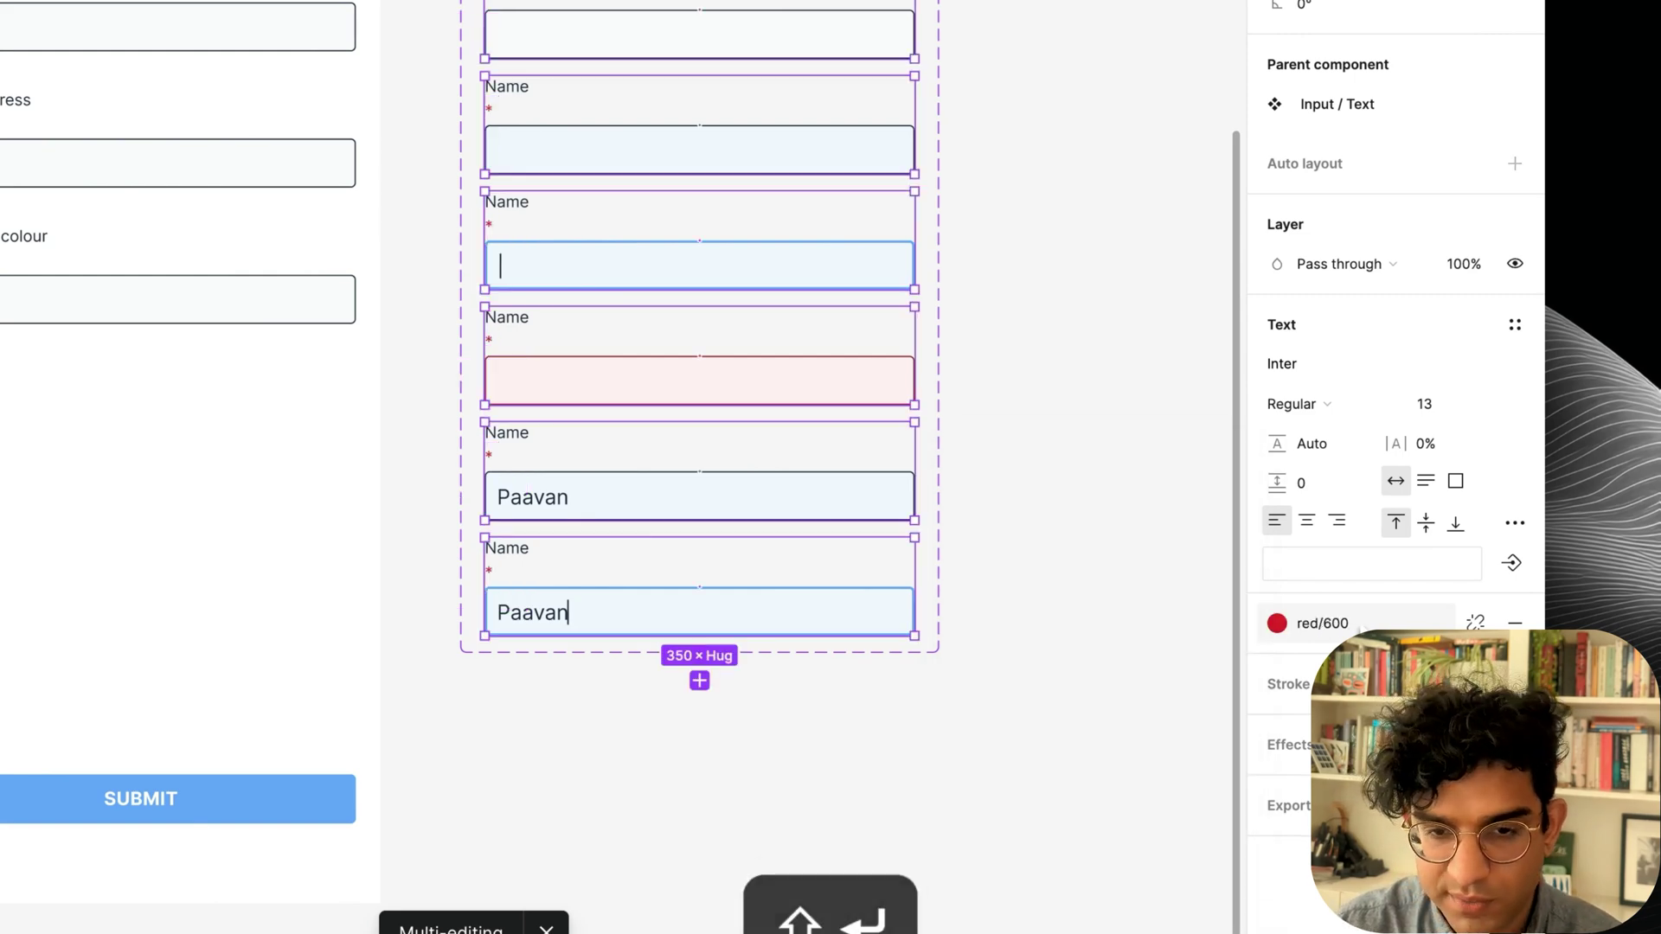
pyautogui.press('super+z')
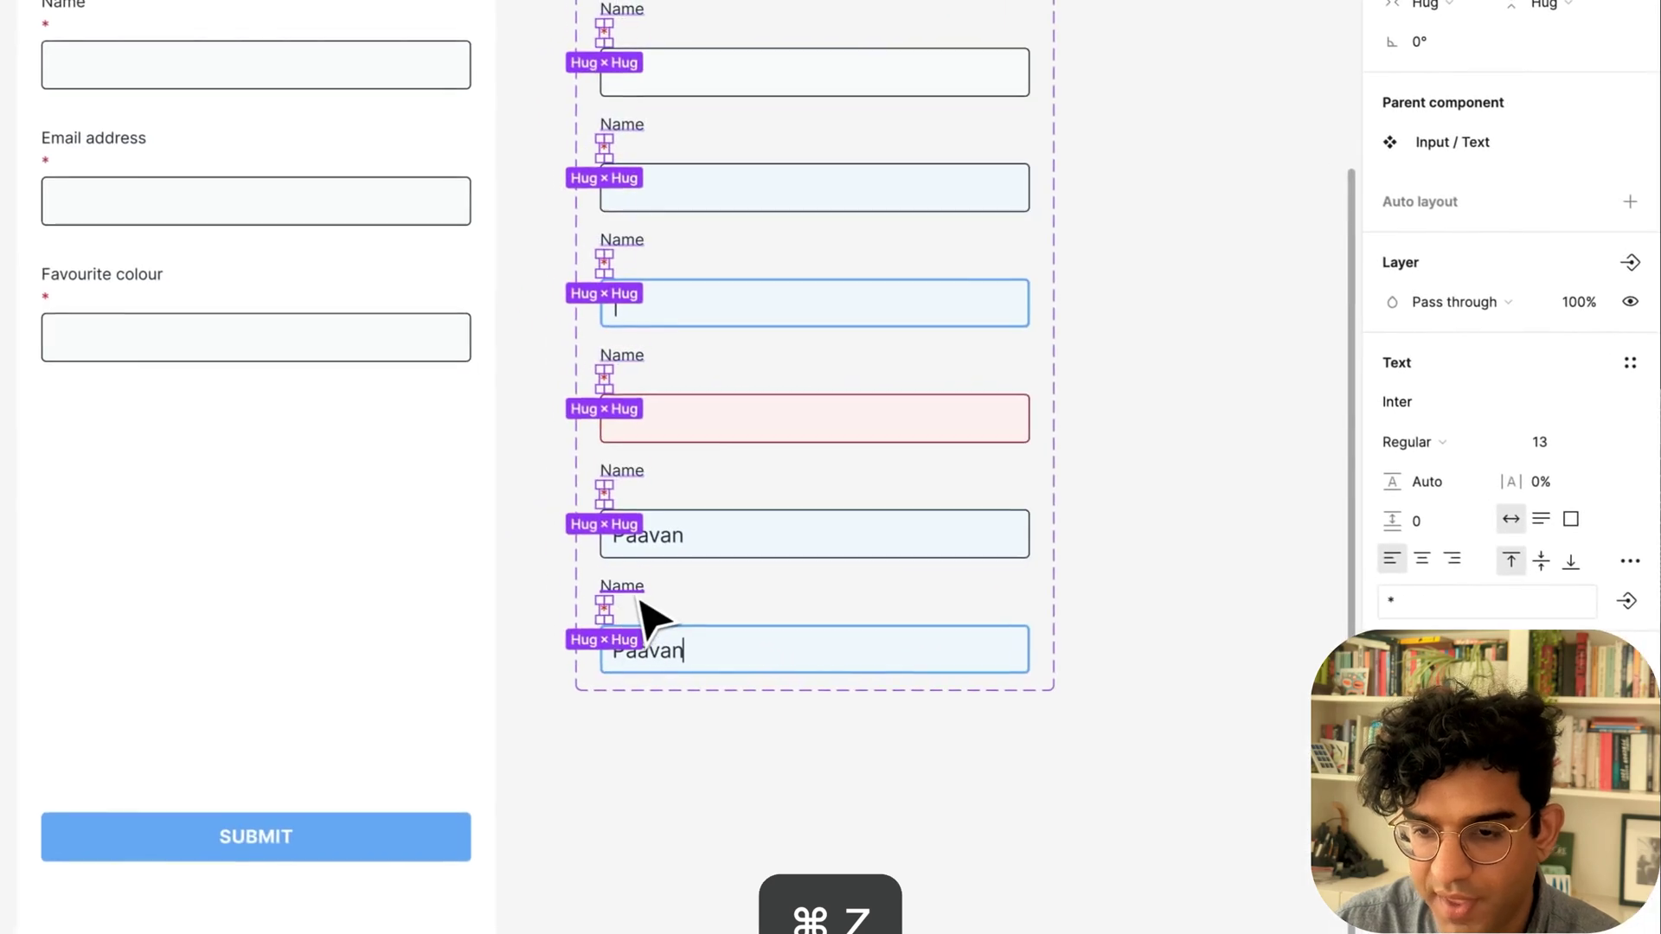
# Wrap each Name label and asterisk in a horizontal auto layout with 0 spacing.
pyautogui.keyDown('shift'); pyautogui.click(516, 551); pyautogui.keyUp('shift')
pyautogui.hotkey('shift', 'a')
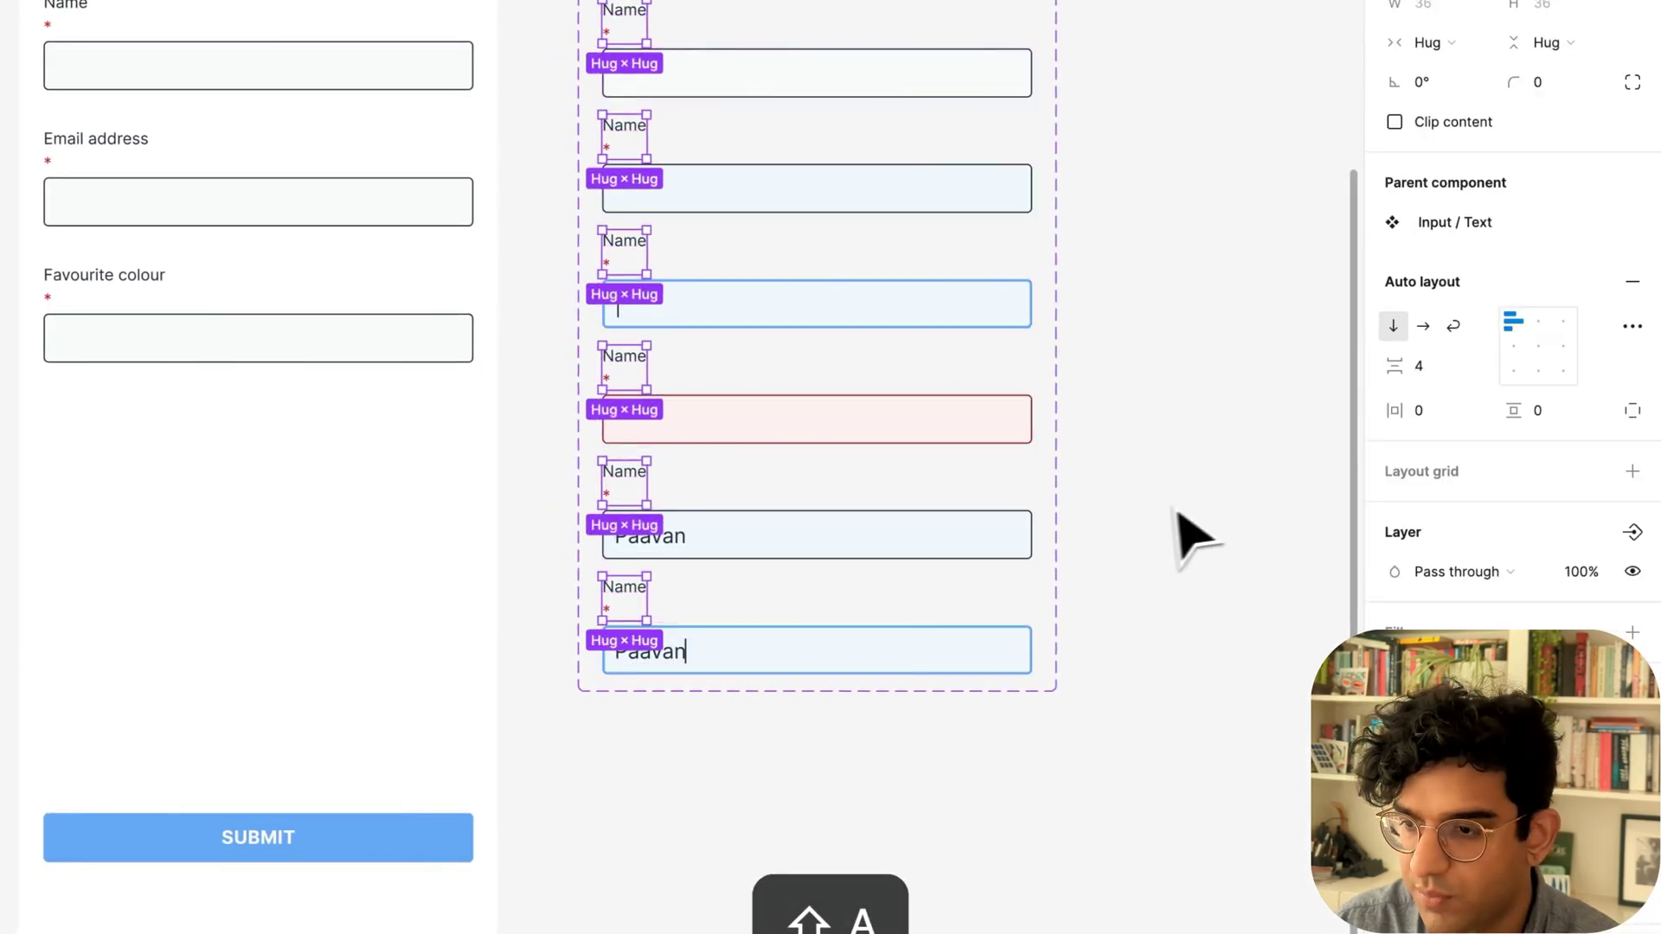
pyautogui.click(1340, 357)
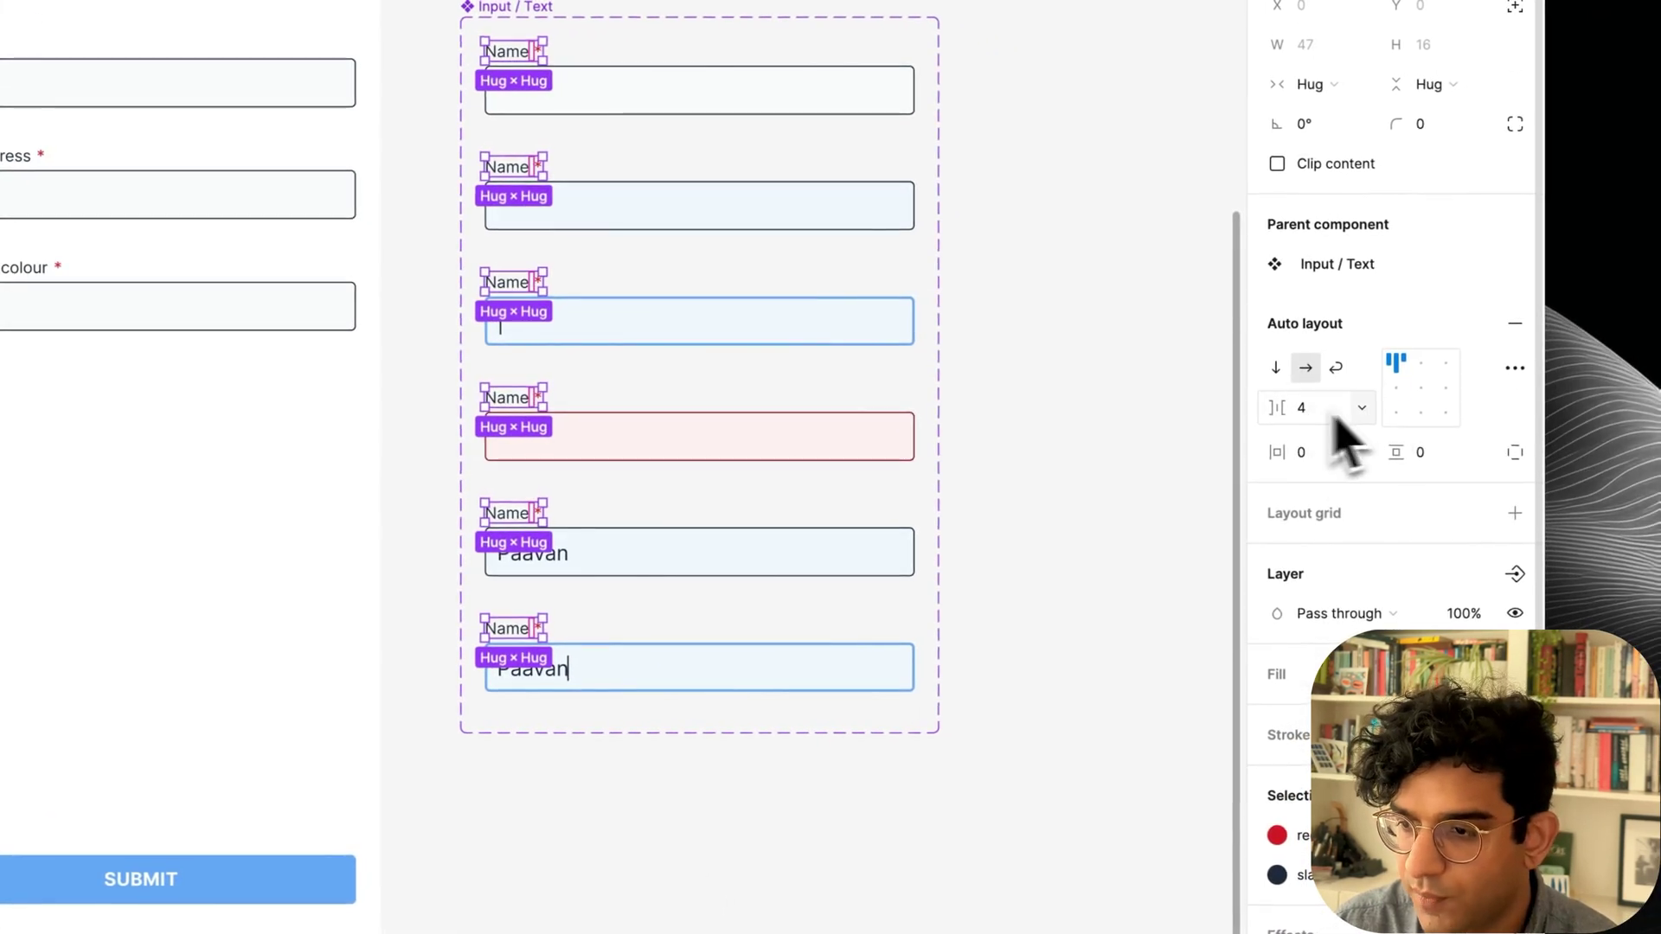
pyautogui.write('0')
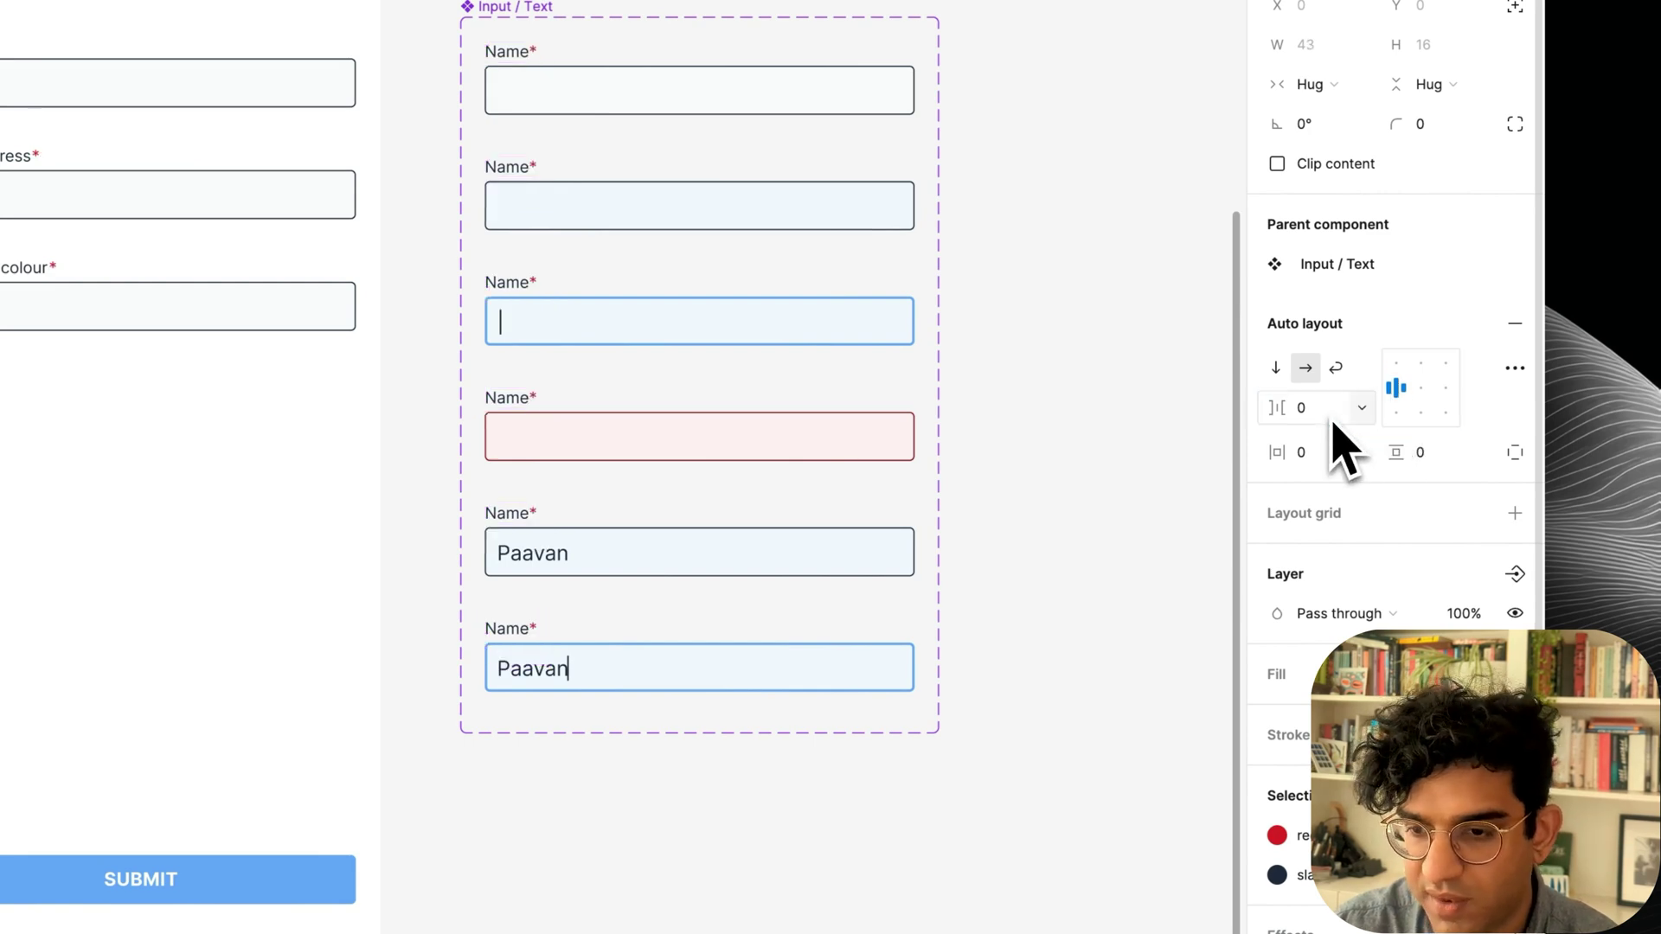
pyautogui.press('Return')
# Rename the six label groups Label and select only their asterisk text layers.
pyautogui.press('super+r')
pyautogui.write('Label')
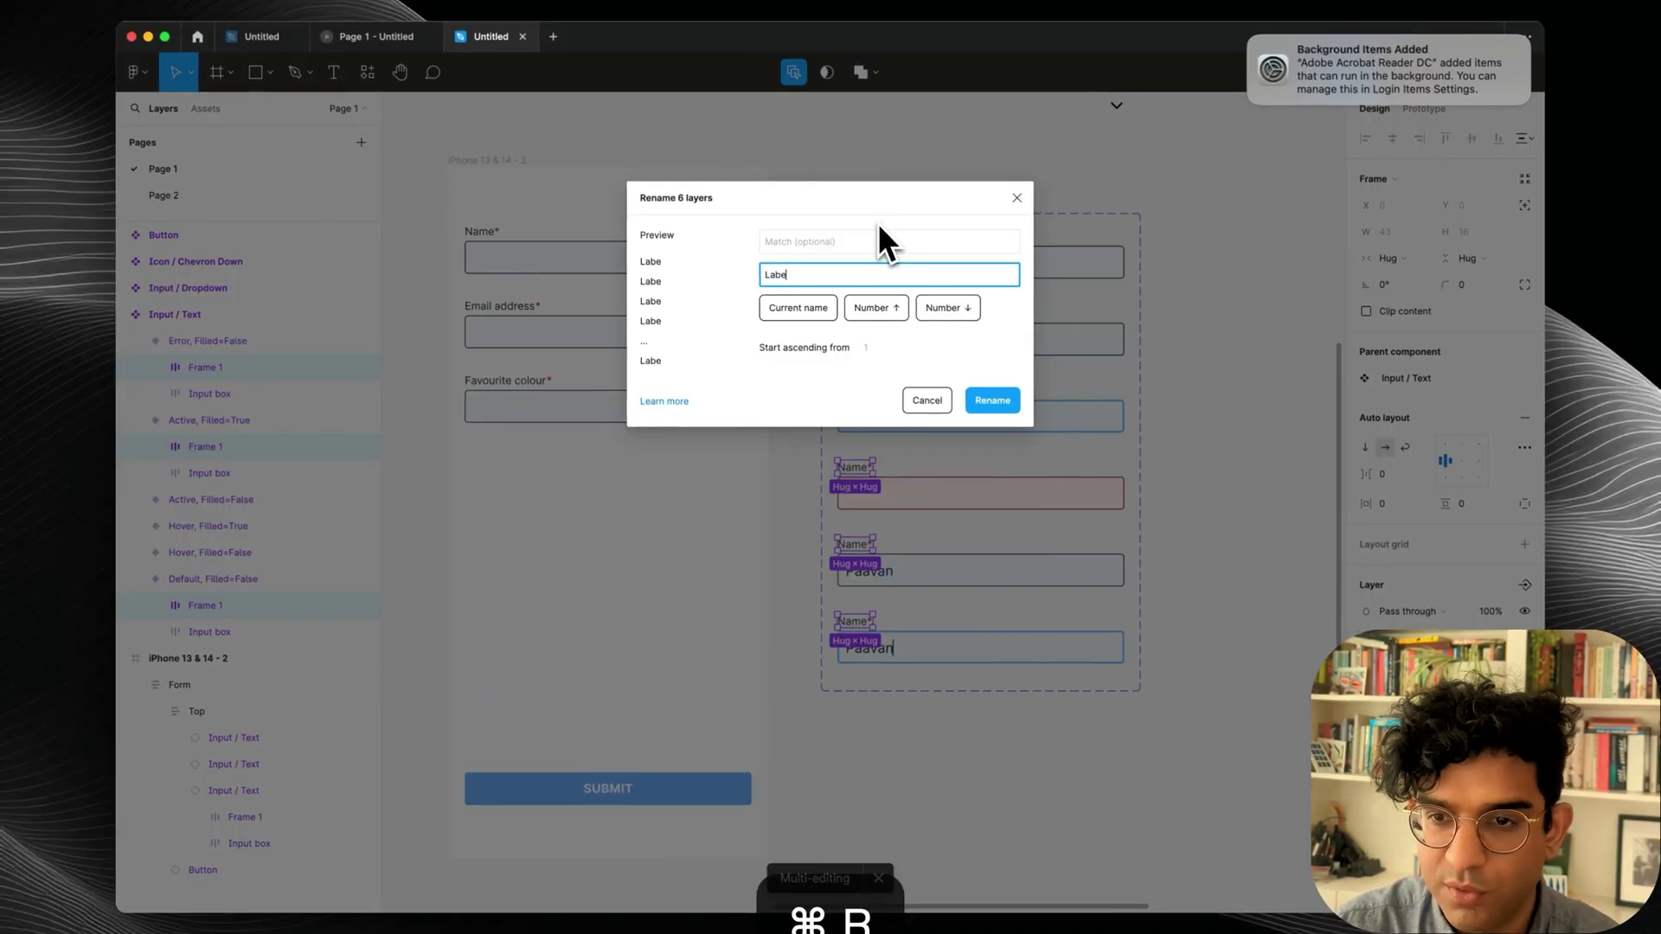
pyautogui.press('Return')
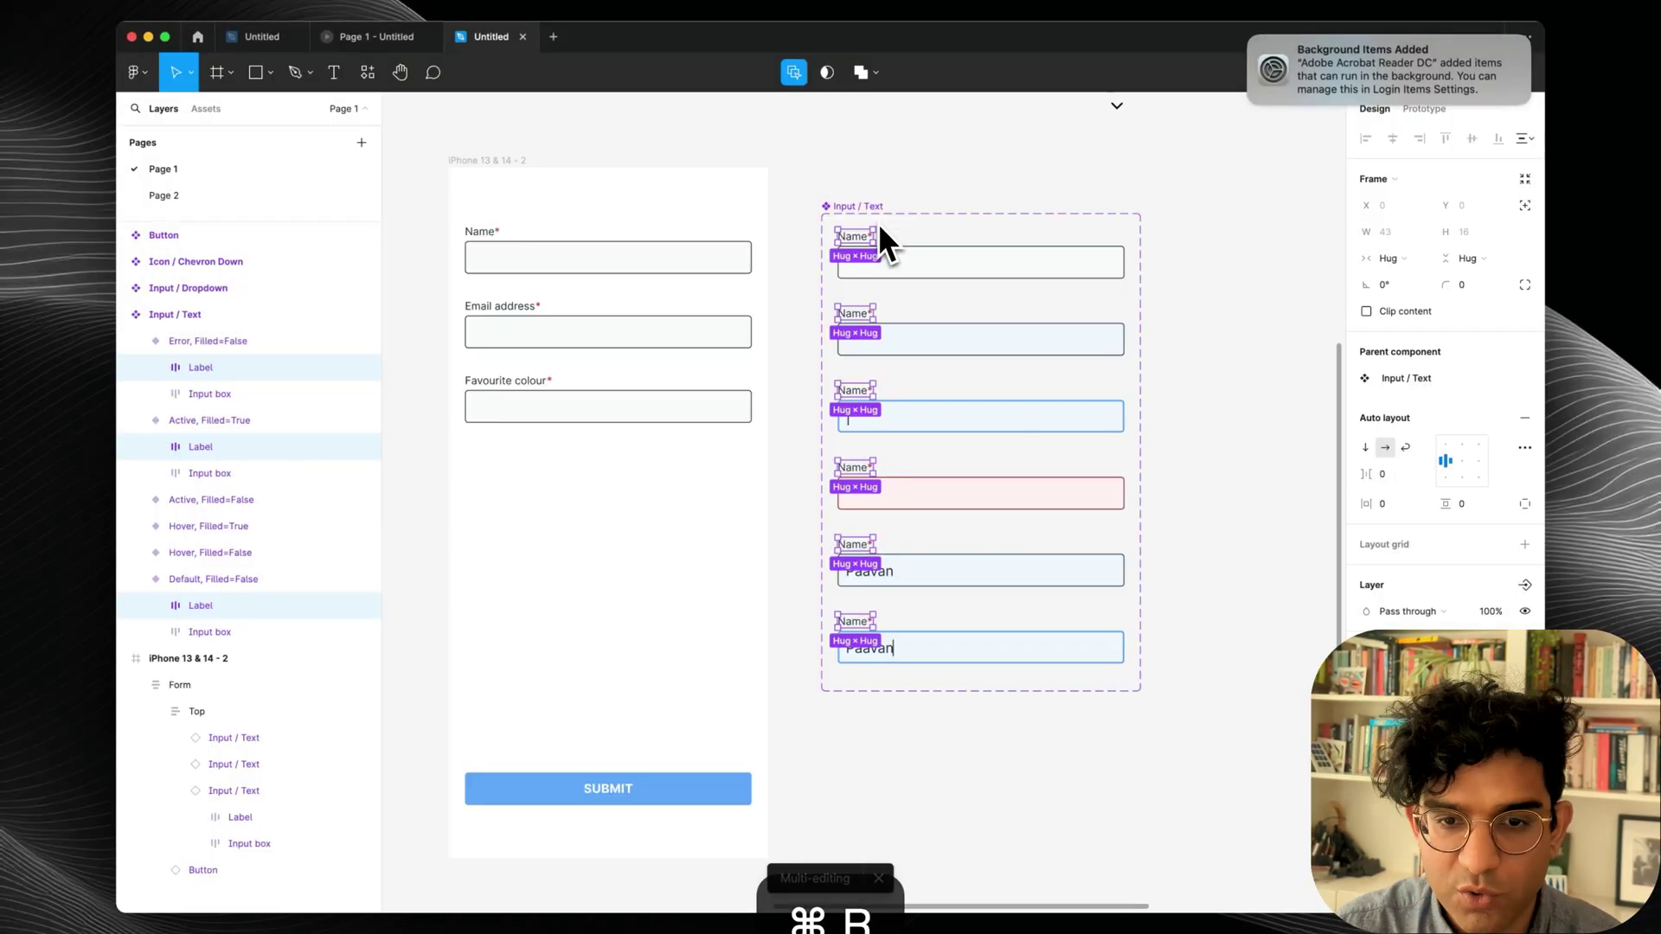
pyautogui.press('Return')
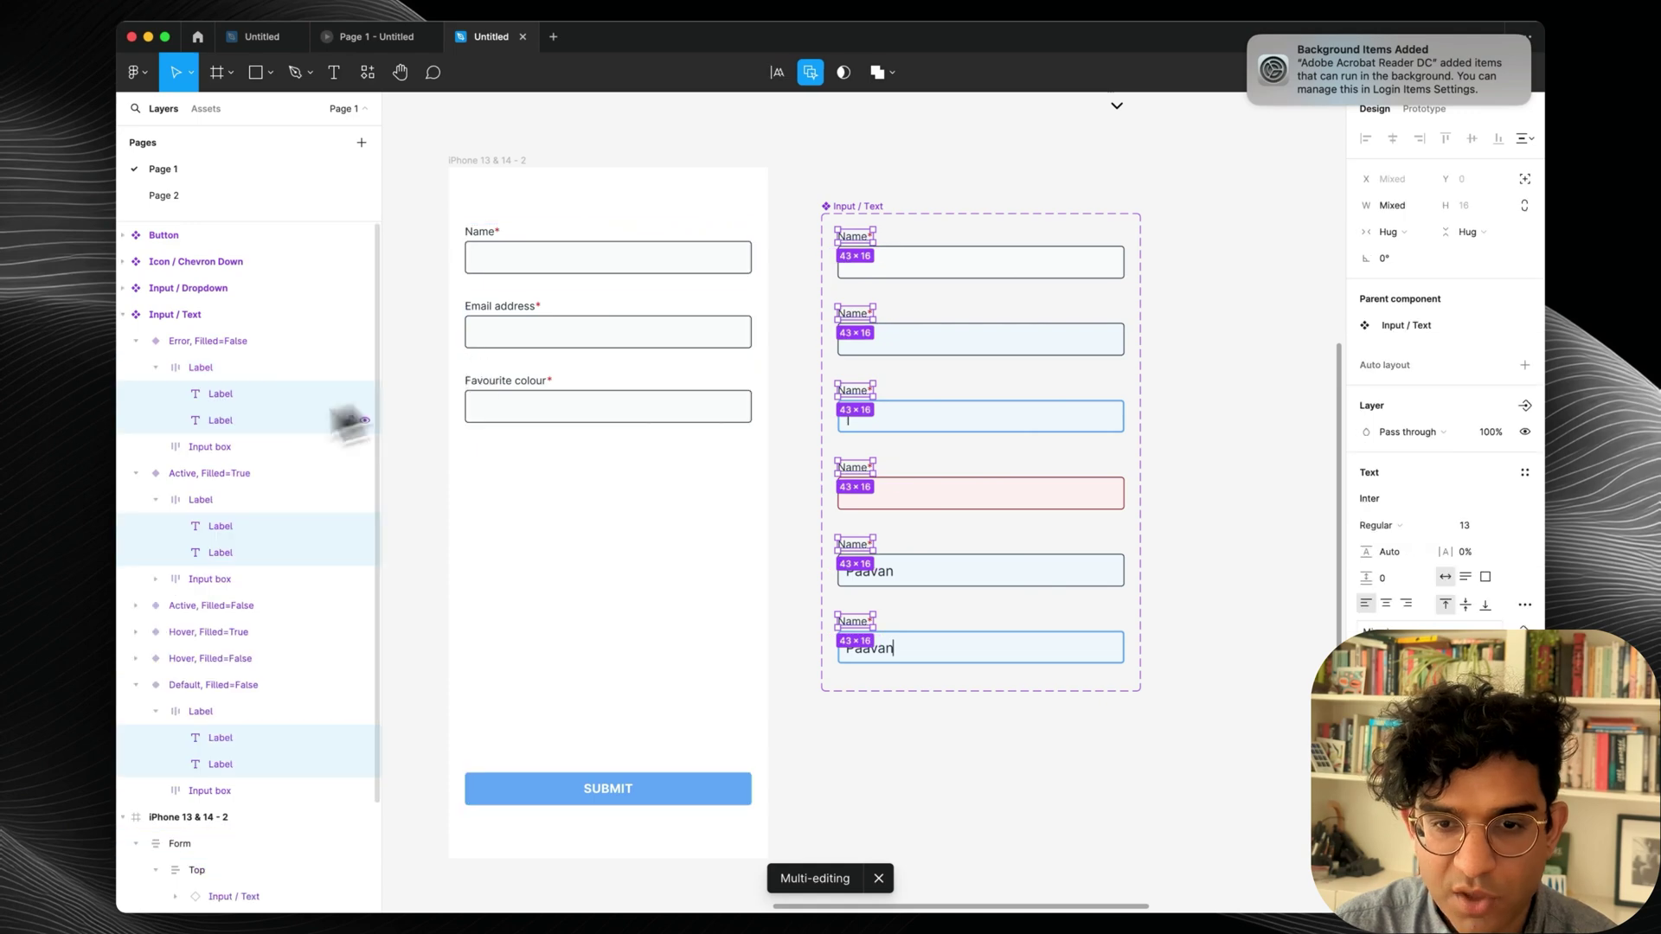
pyautogui.click(231, 420)
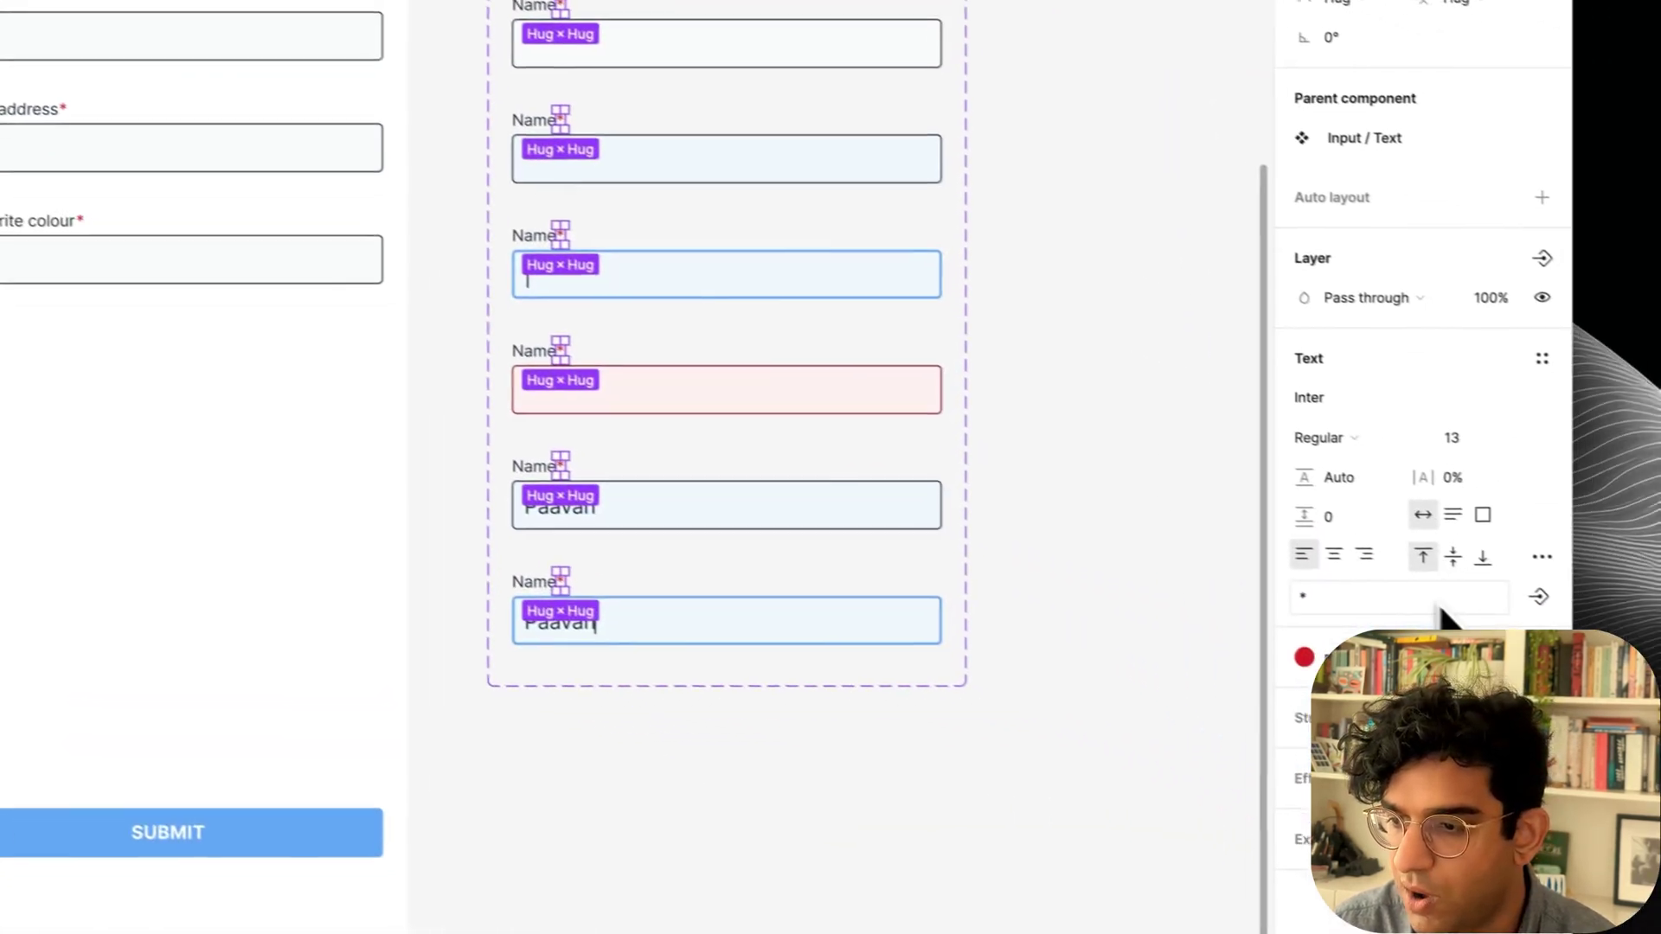
# Bind the asterisks' visibility to a new boolean component property named Required.
pyautogui.click(1511, 585)
pyautogui.click(1440, 716)
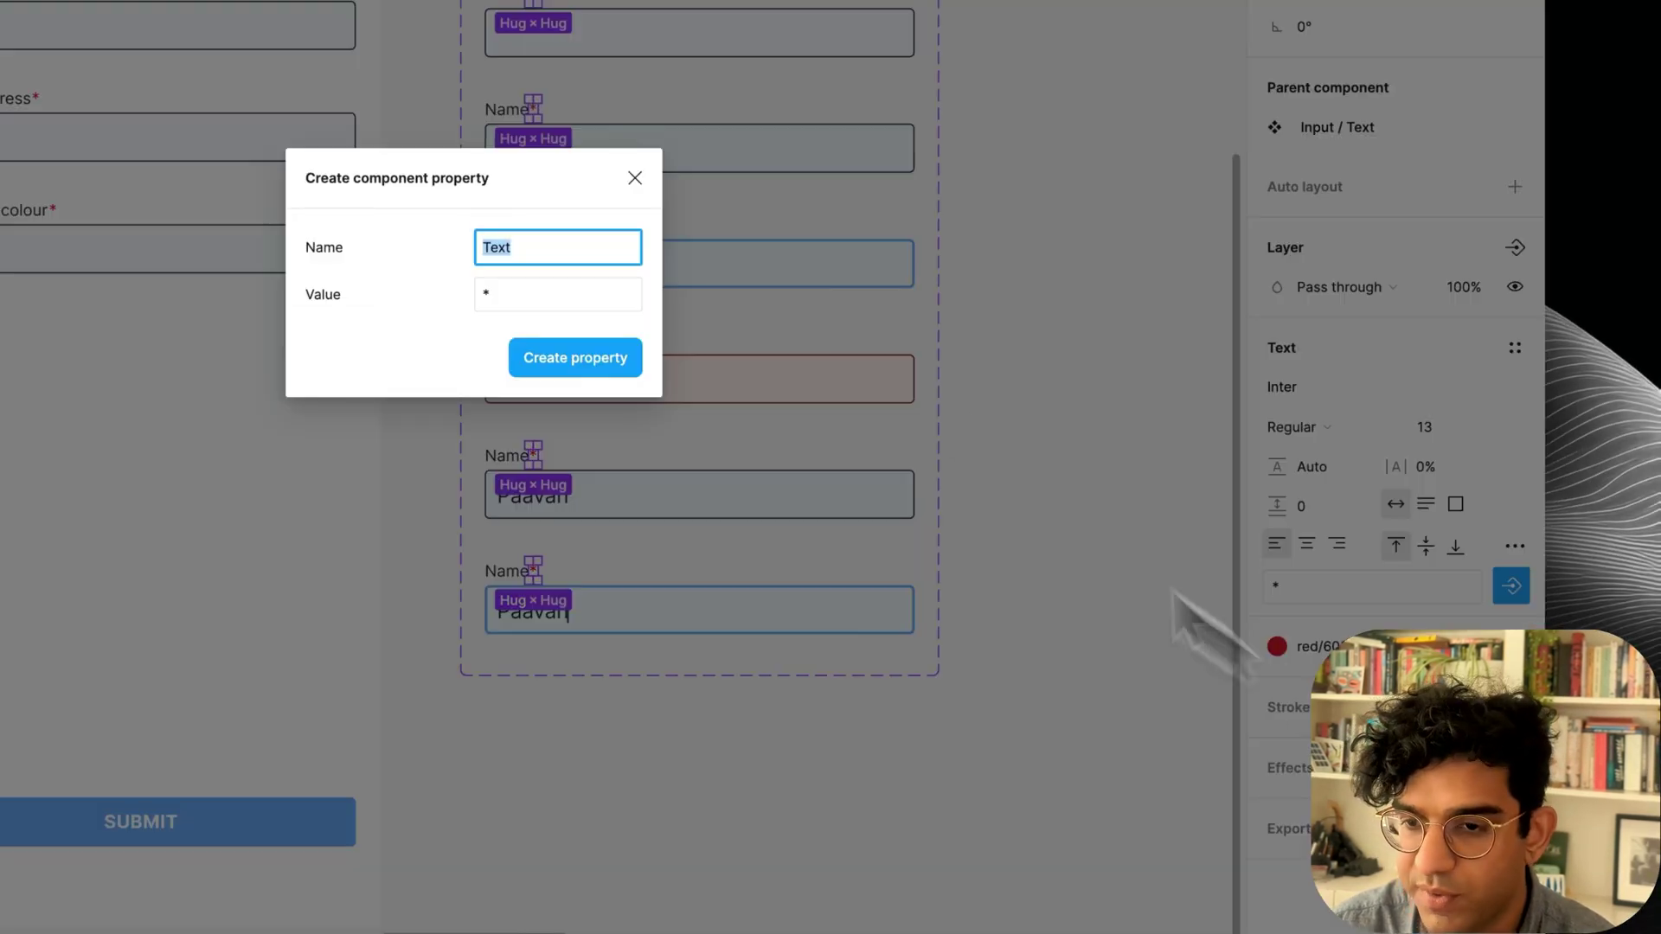
pyautogui.write('Required')
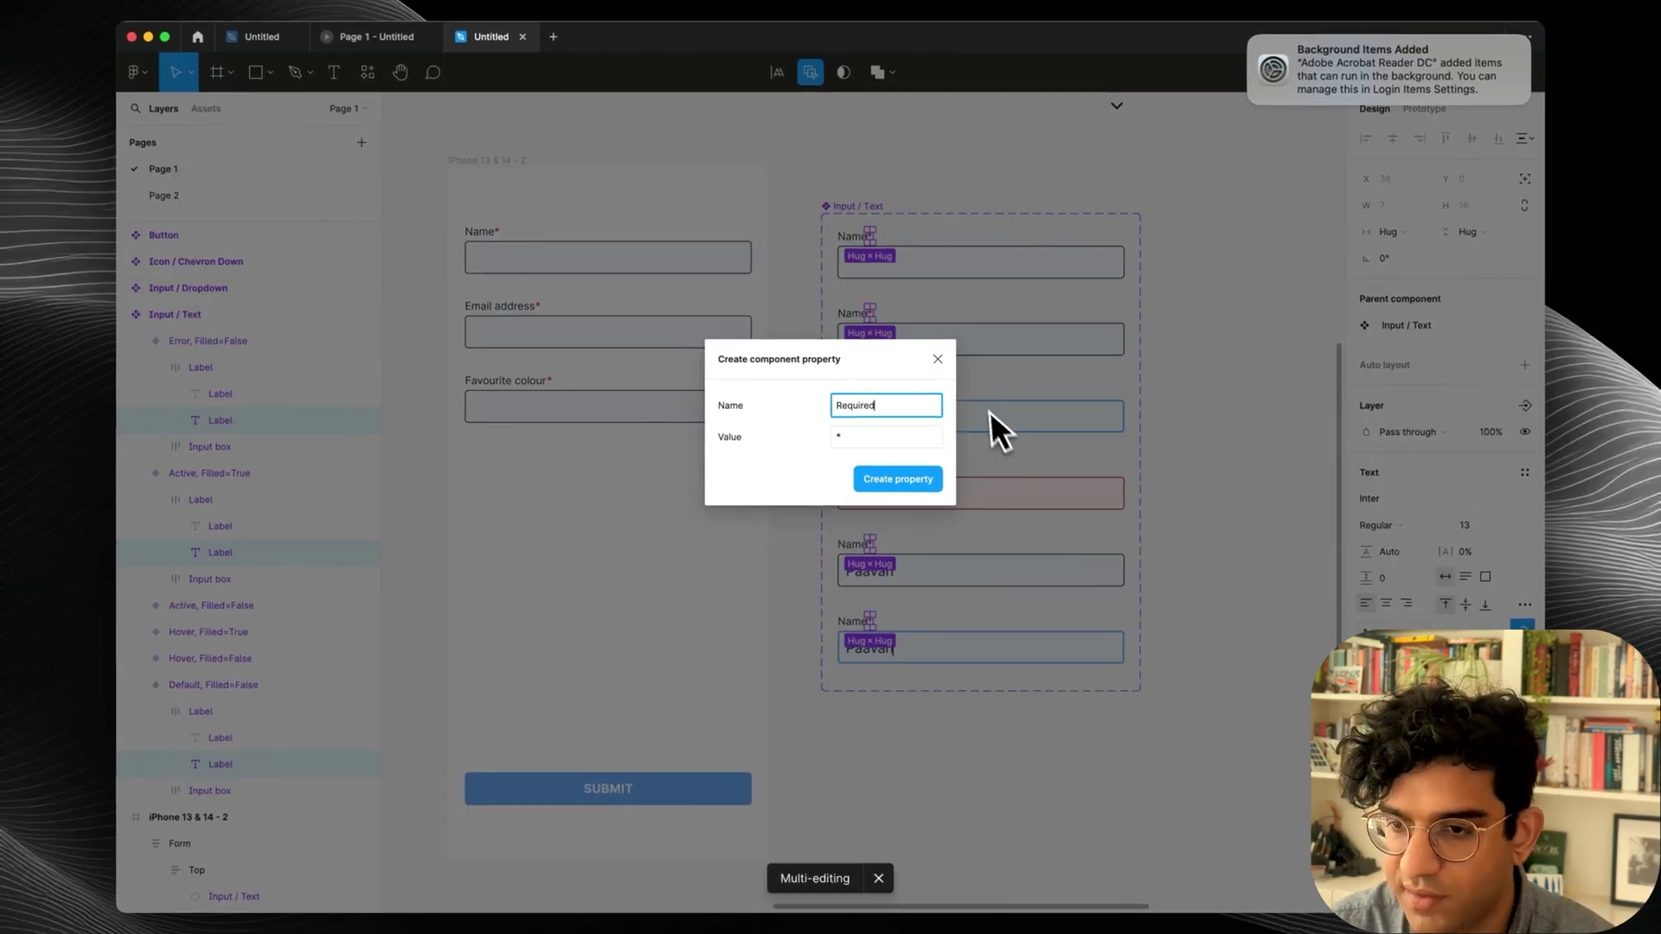
pyautogui.click(937, 358)
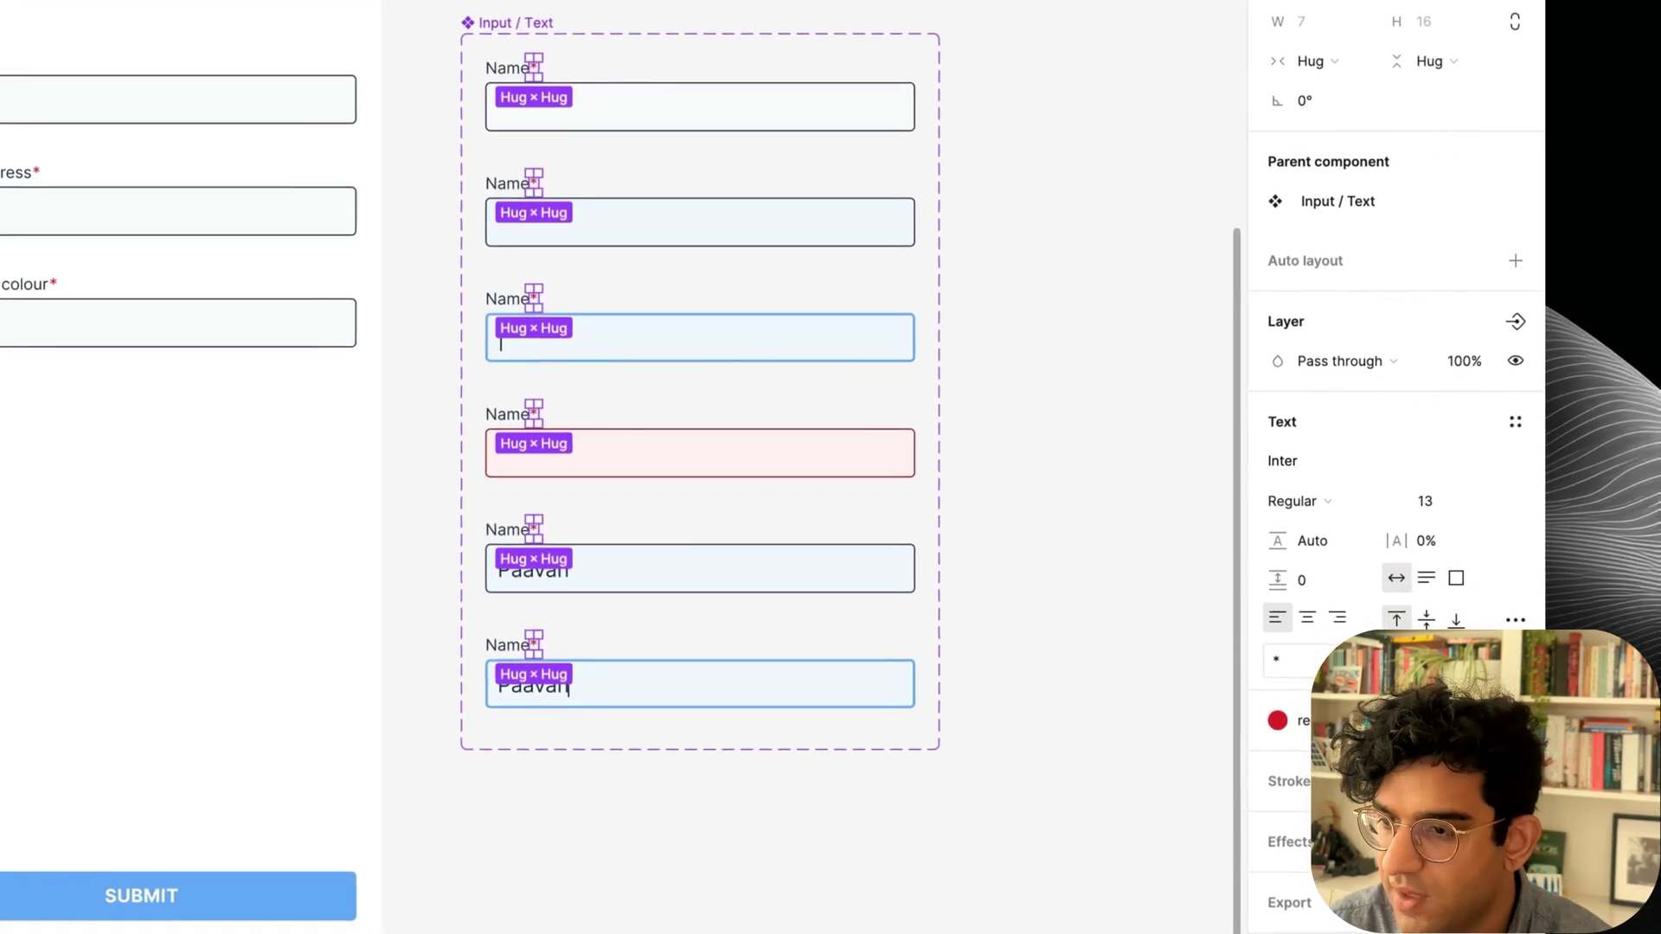
pyautogui.click(1516, 325)
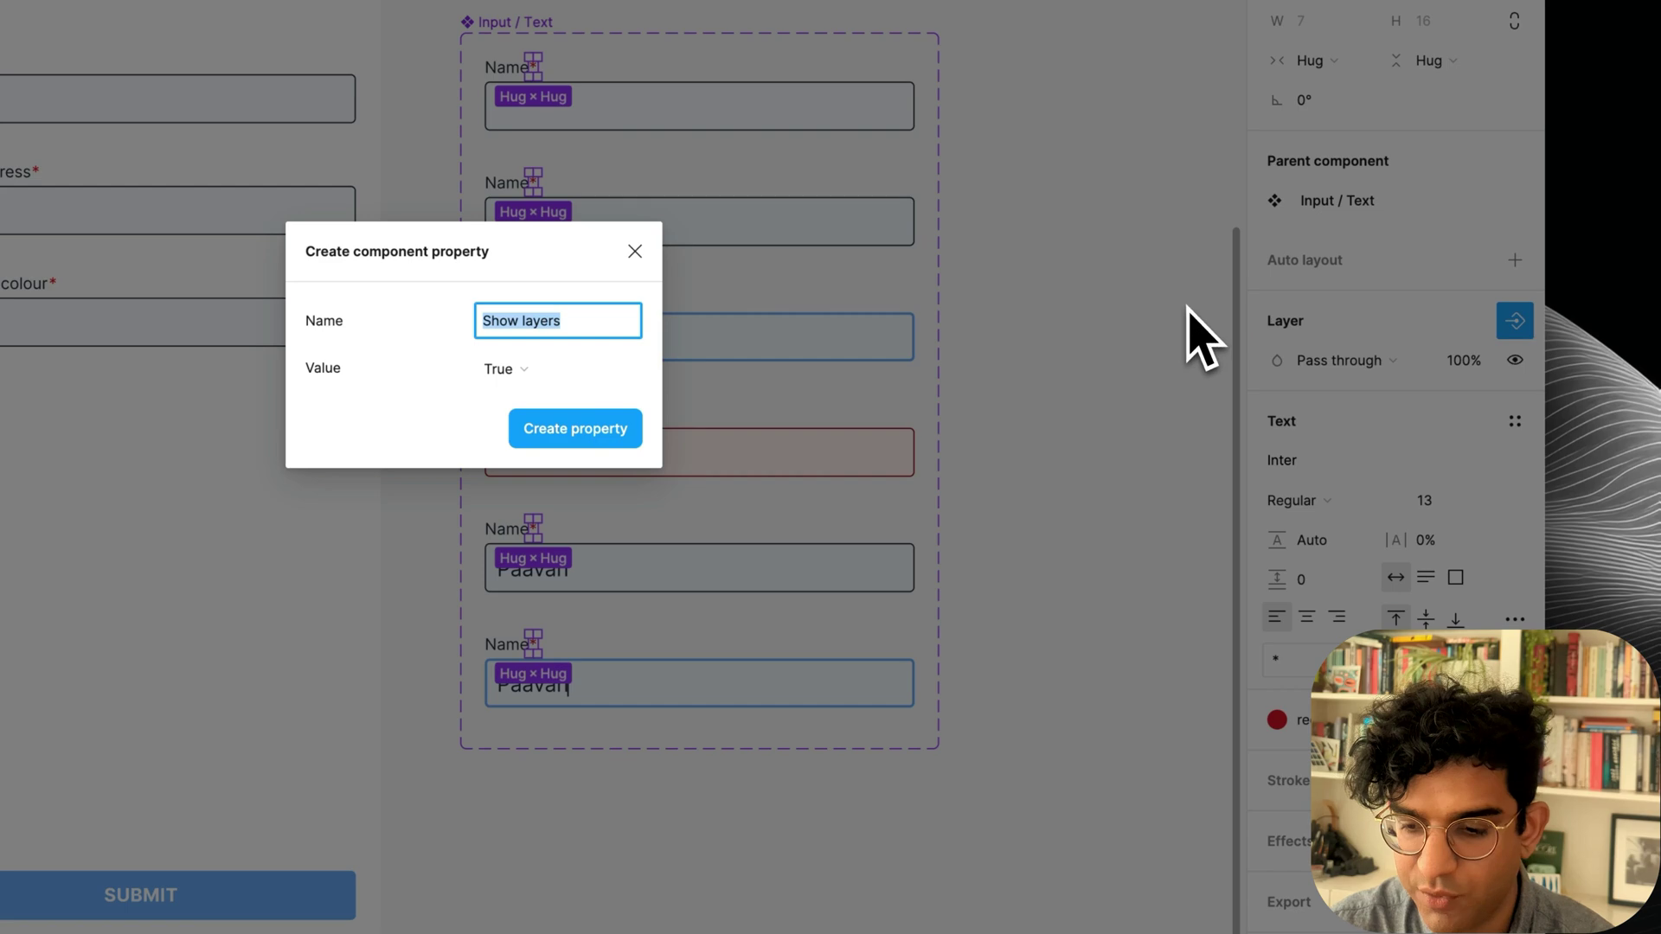
pyautogui.press('Return')
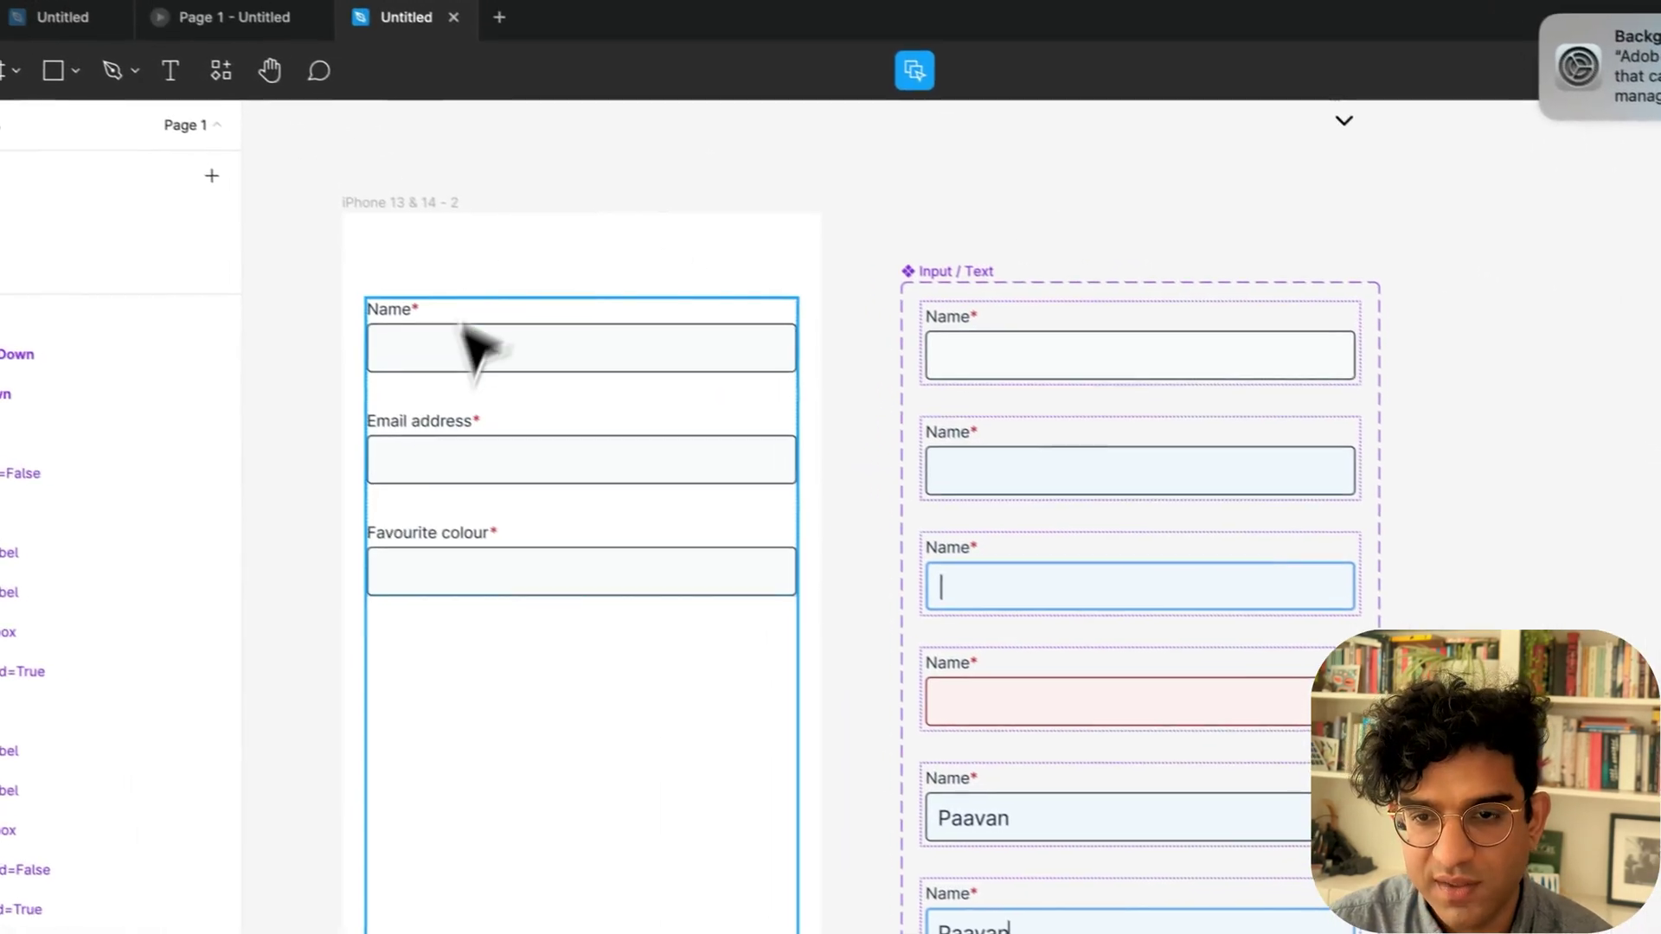
pyautogui.click(471, 351)
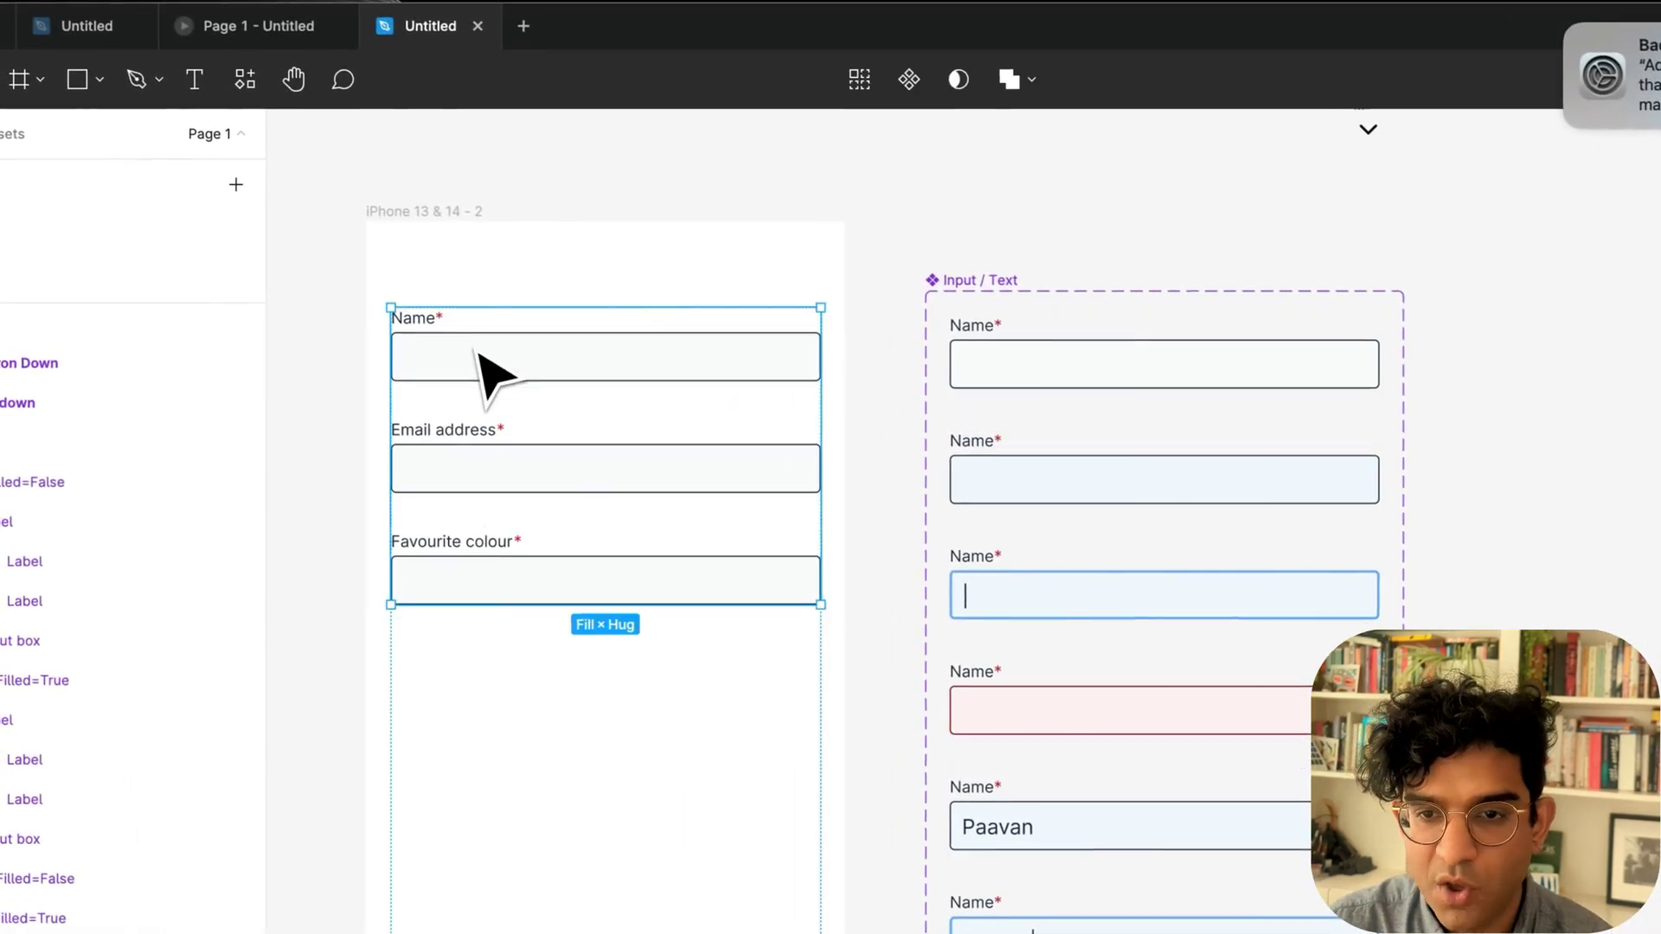
# Turn off Required on the form's Name input so only Email address and Favourite colour show asterisks.
pyautogui.click(472, 355)
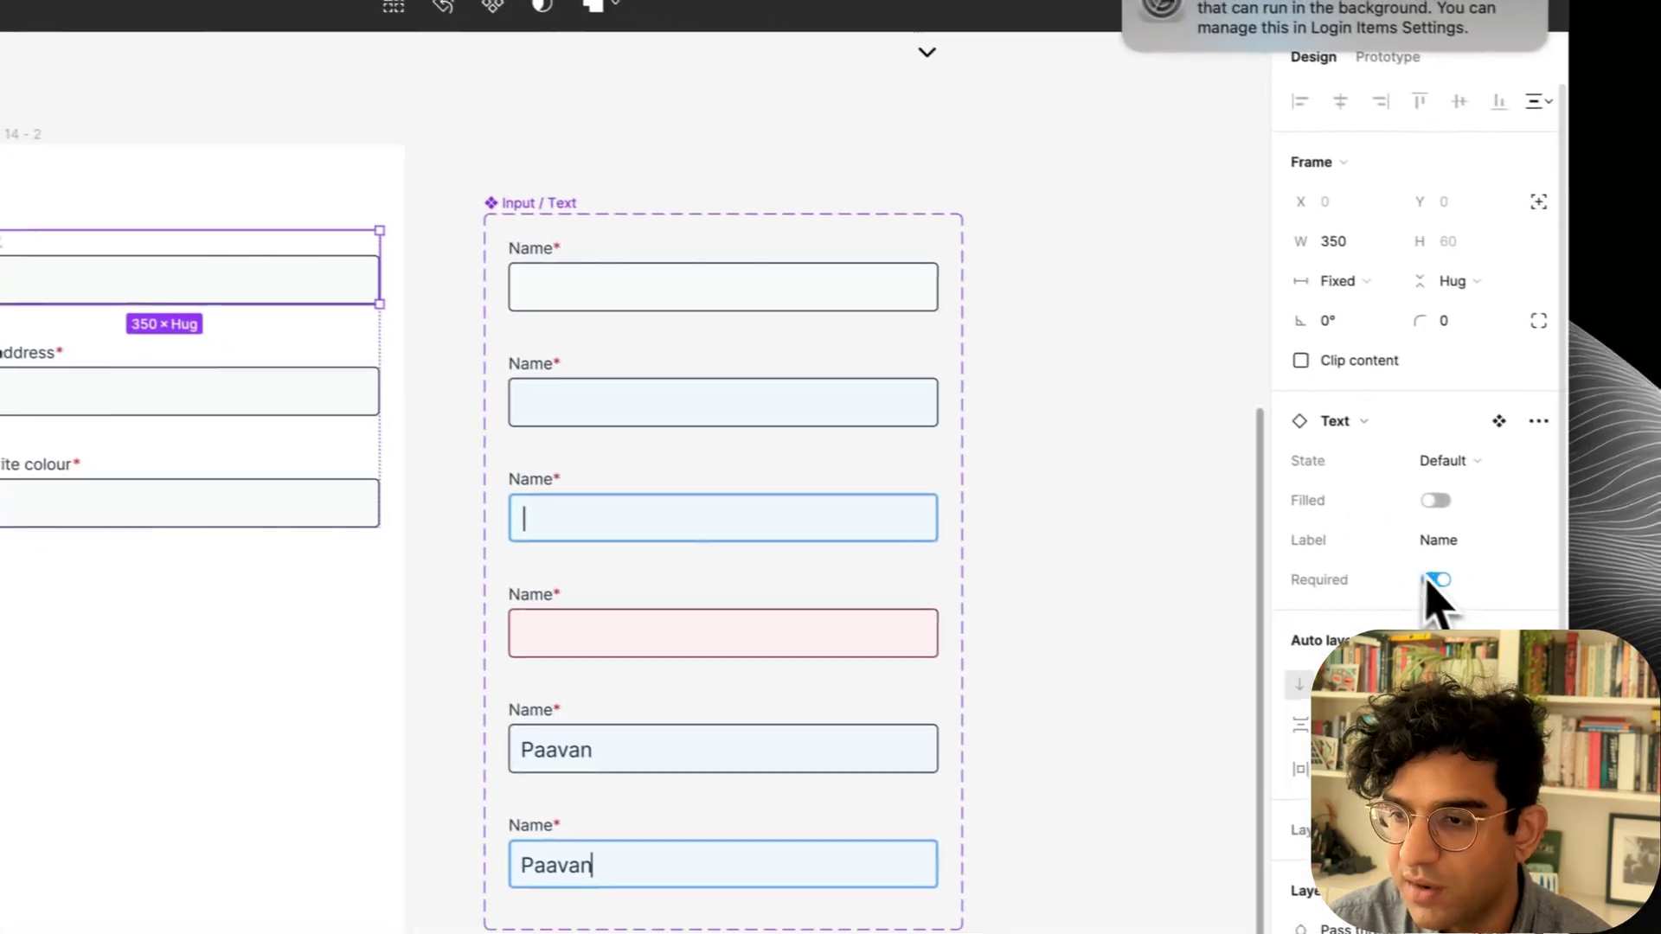
pyautogui.click(1641, 618)
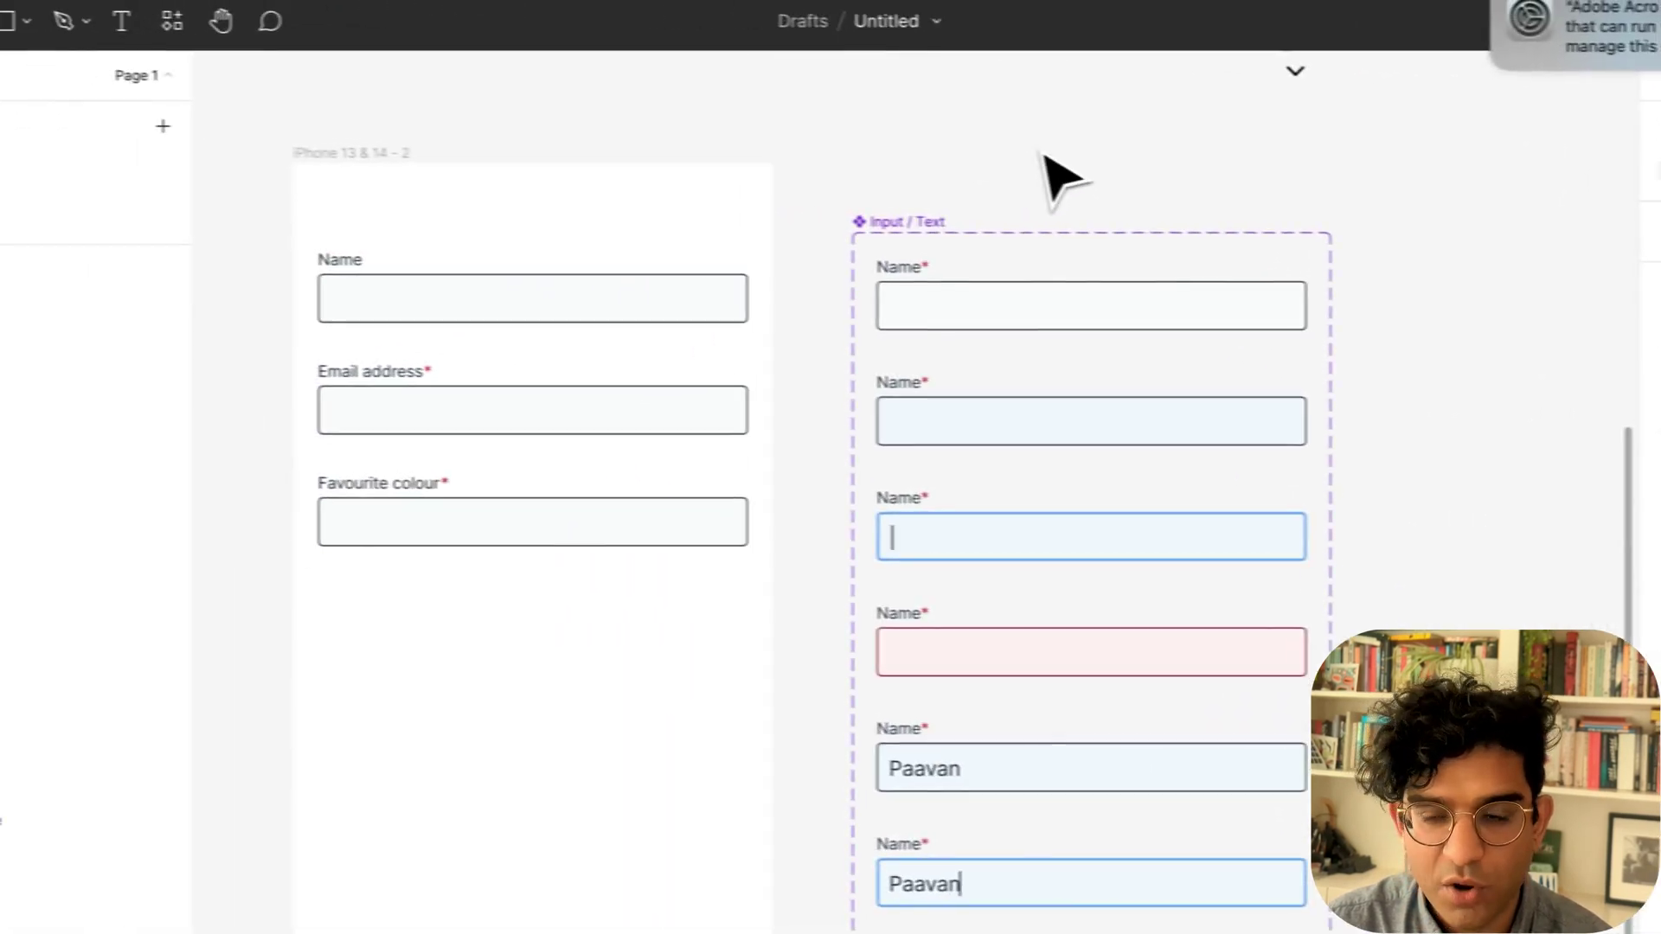
pyautogui.scroll(-2, 681, 397)
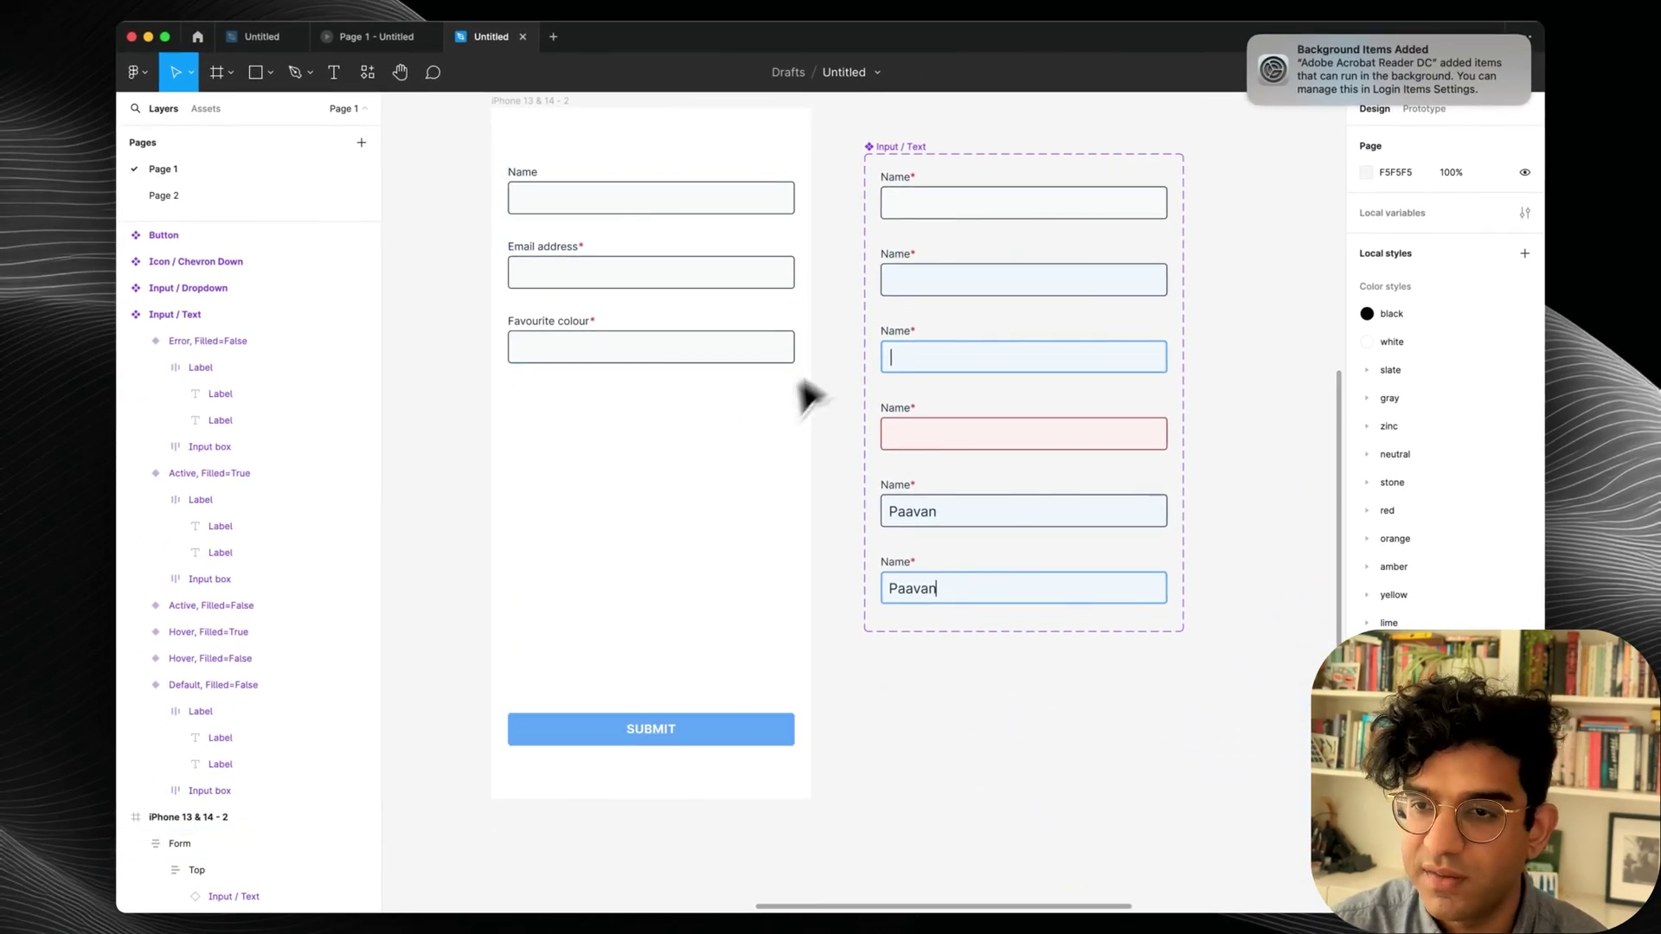
pyautogui.scroll(-3, 808, 381)
pyautogui.click(906, 241)
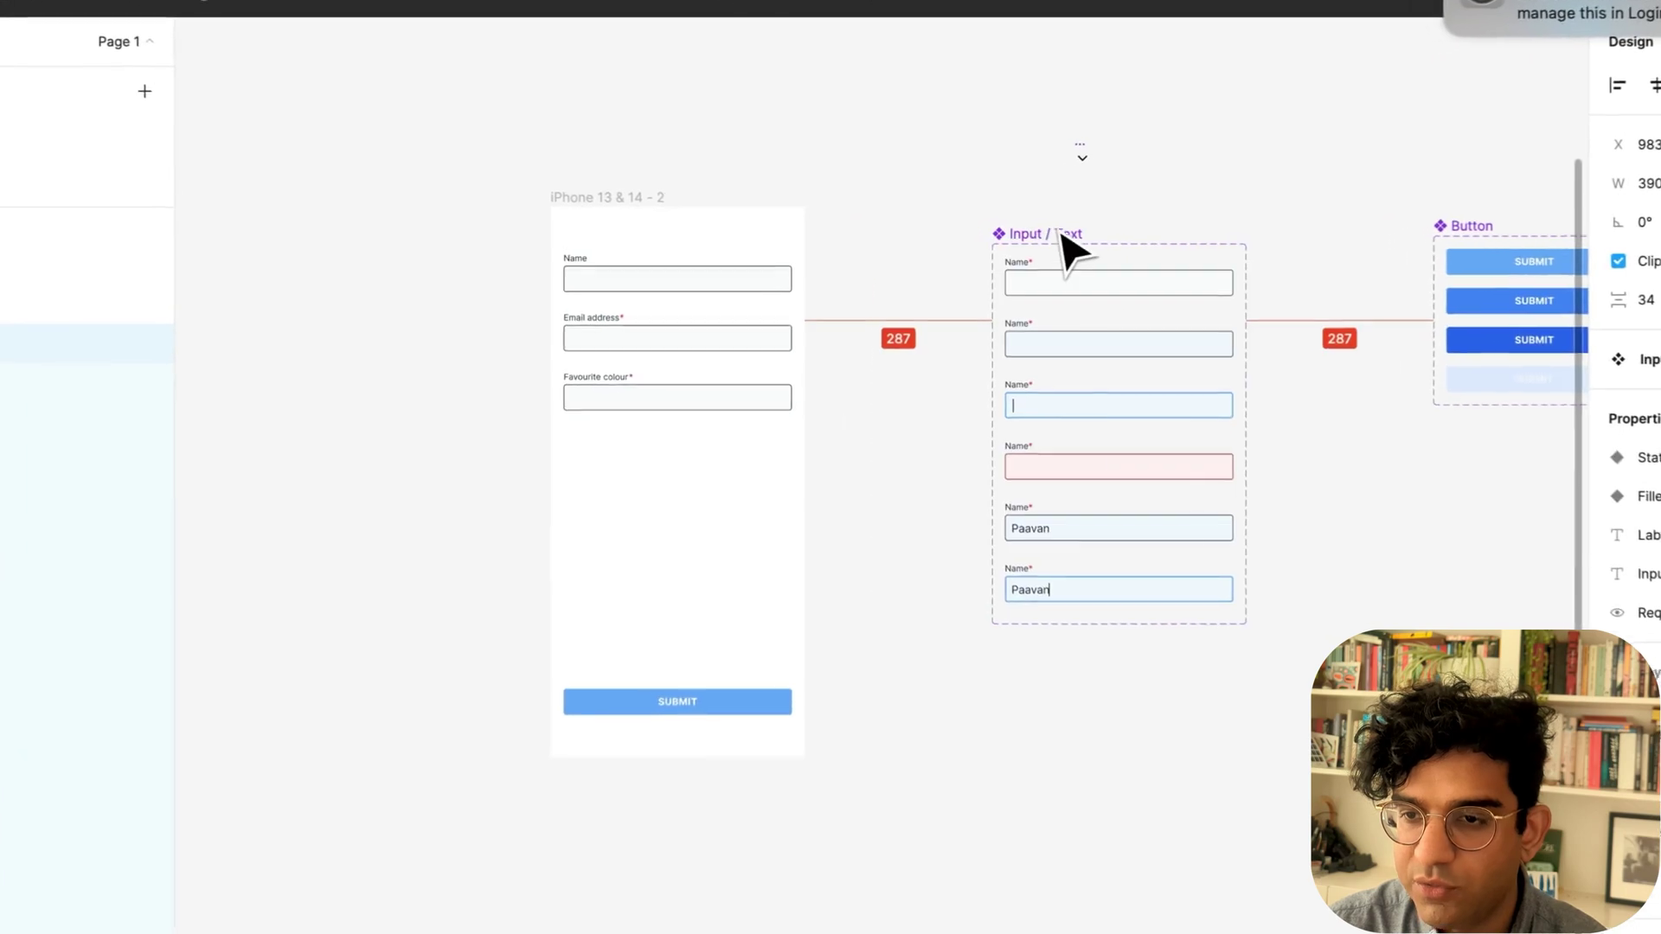
# Duplicate the iPhone form screen and name the two screens Form 1 and Form 2.
pyautogui.moveTo(1062, 238); pyautogui.dragTo(1102, 248)
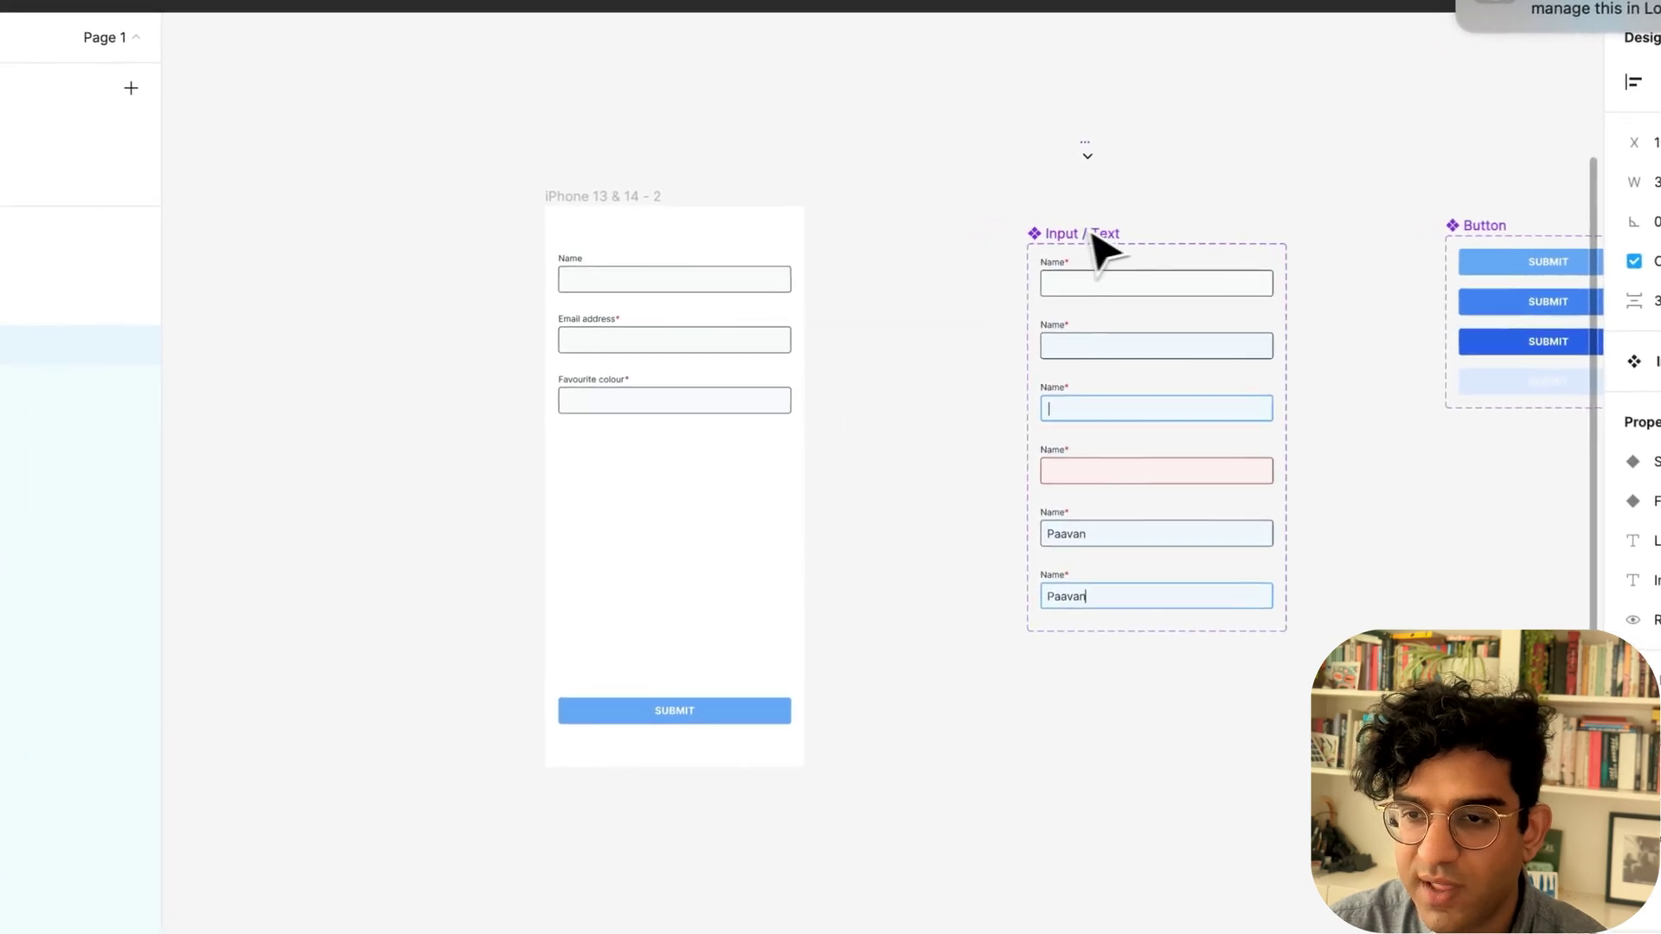
pyautogui.moveTo(657, 201); pyautogui.dragTo(794, 230)
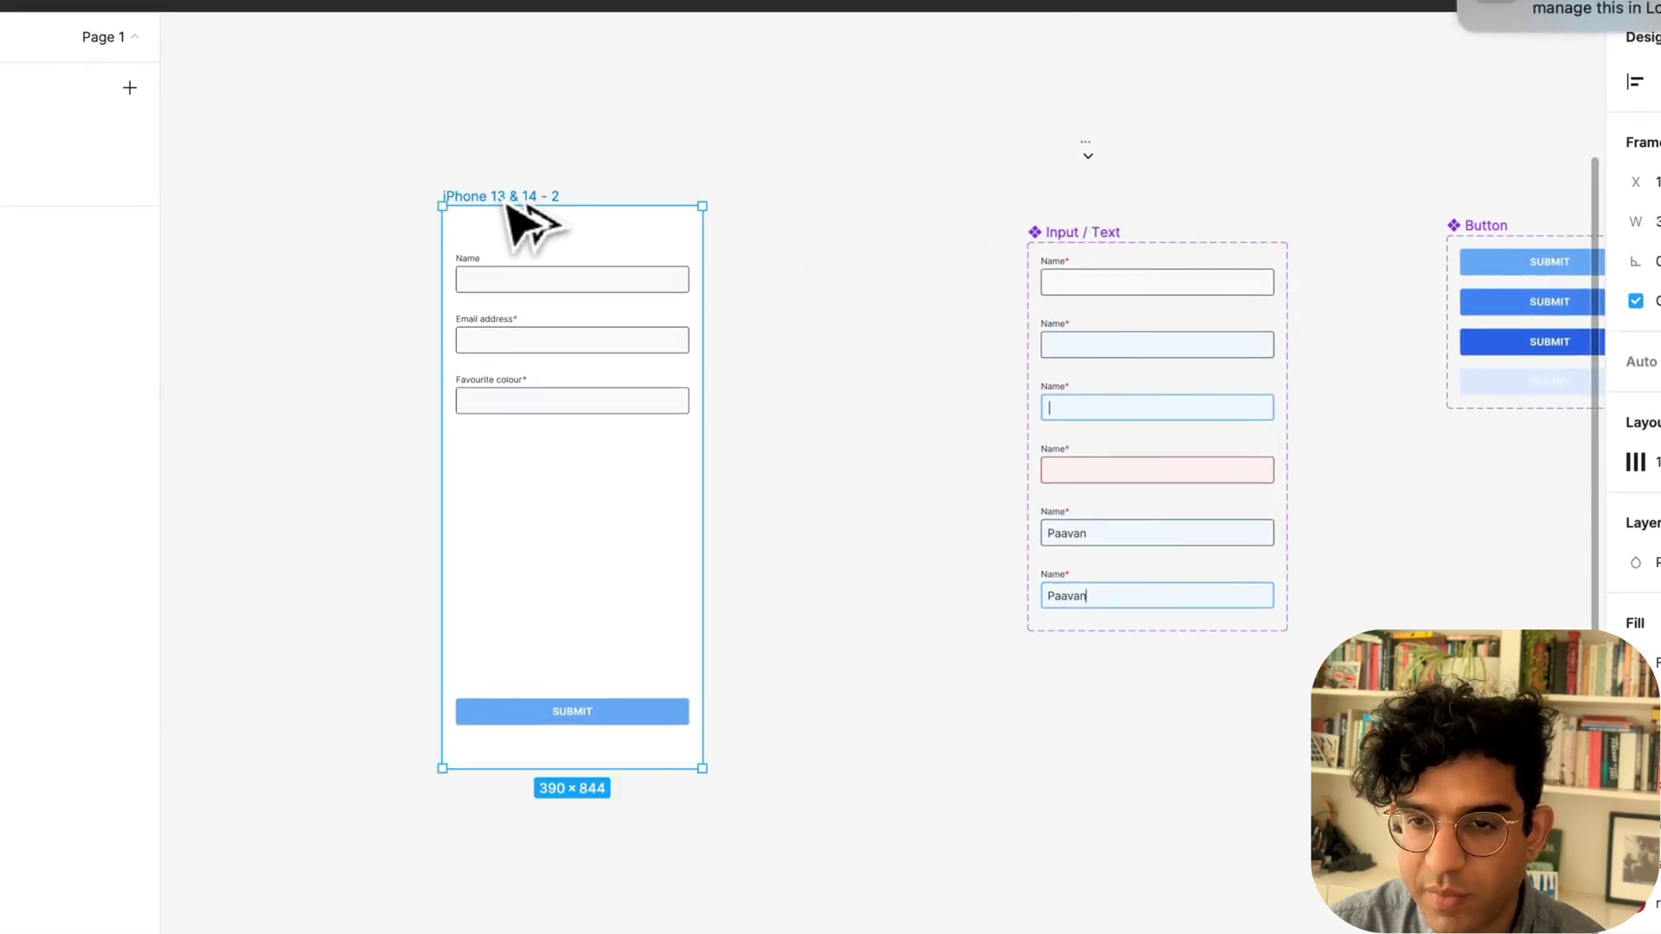
pyautogui.click(545, 216)
pyautogui.press('super+b')
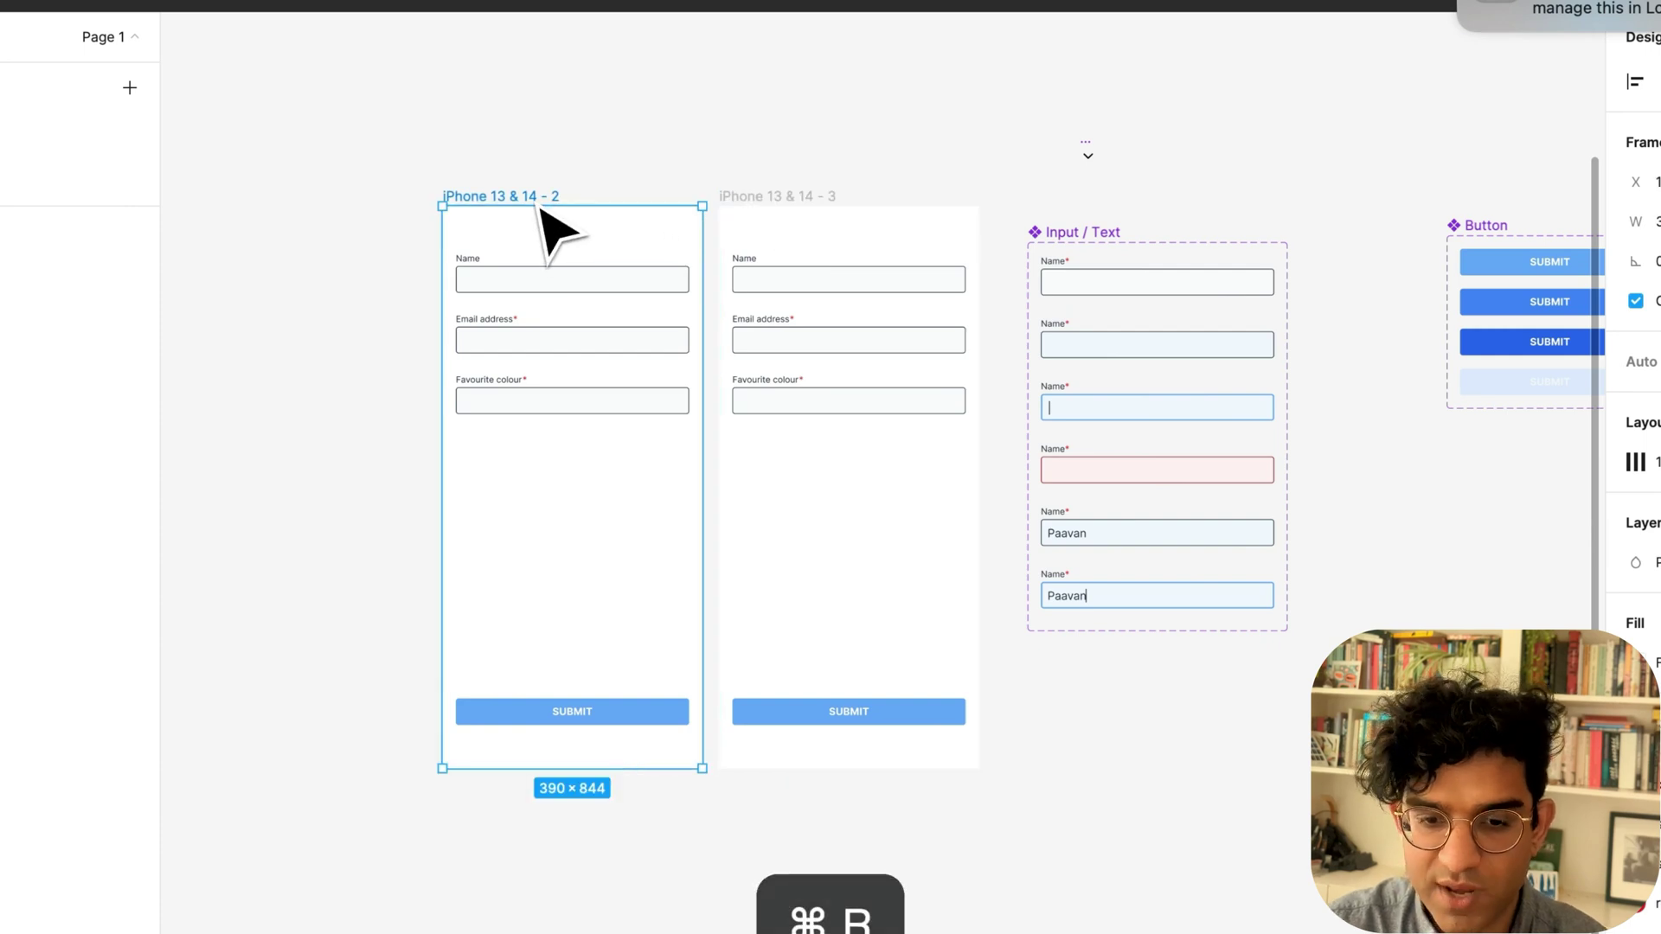
pyautogui.click(776, 197)
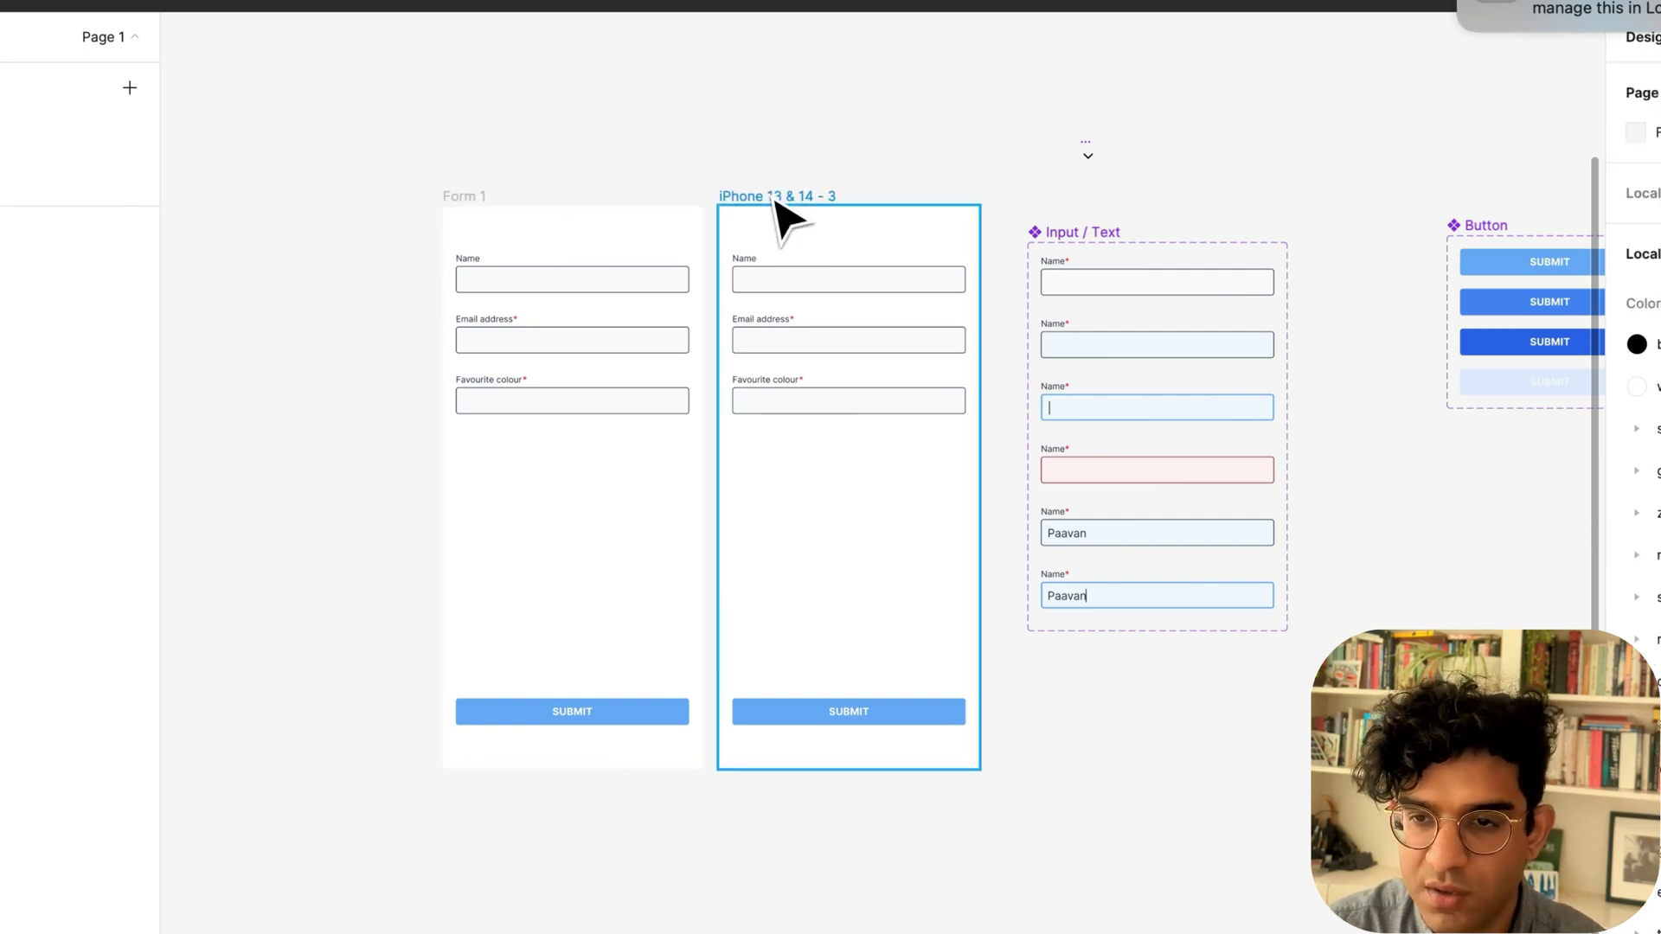
pyautogui.press('super+b')
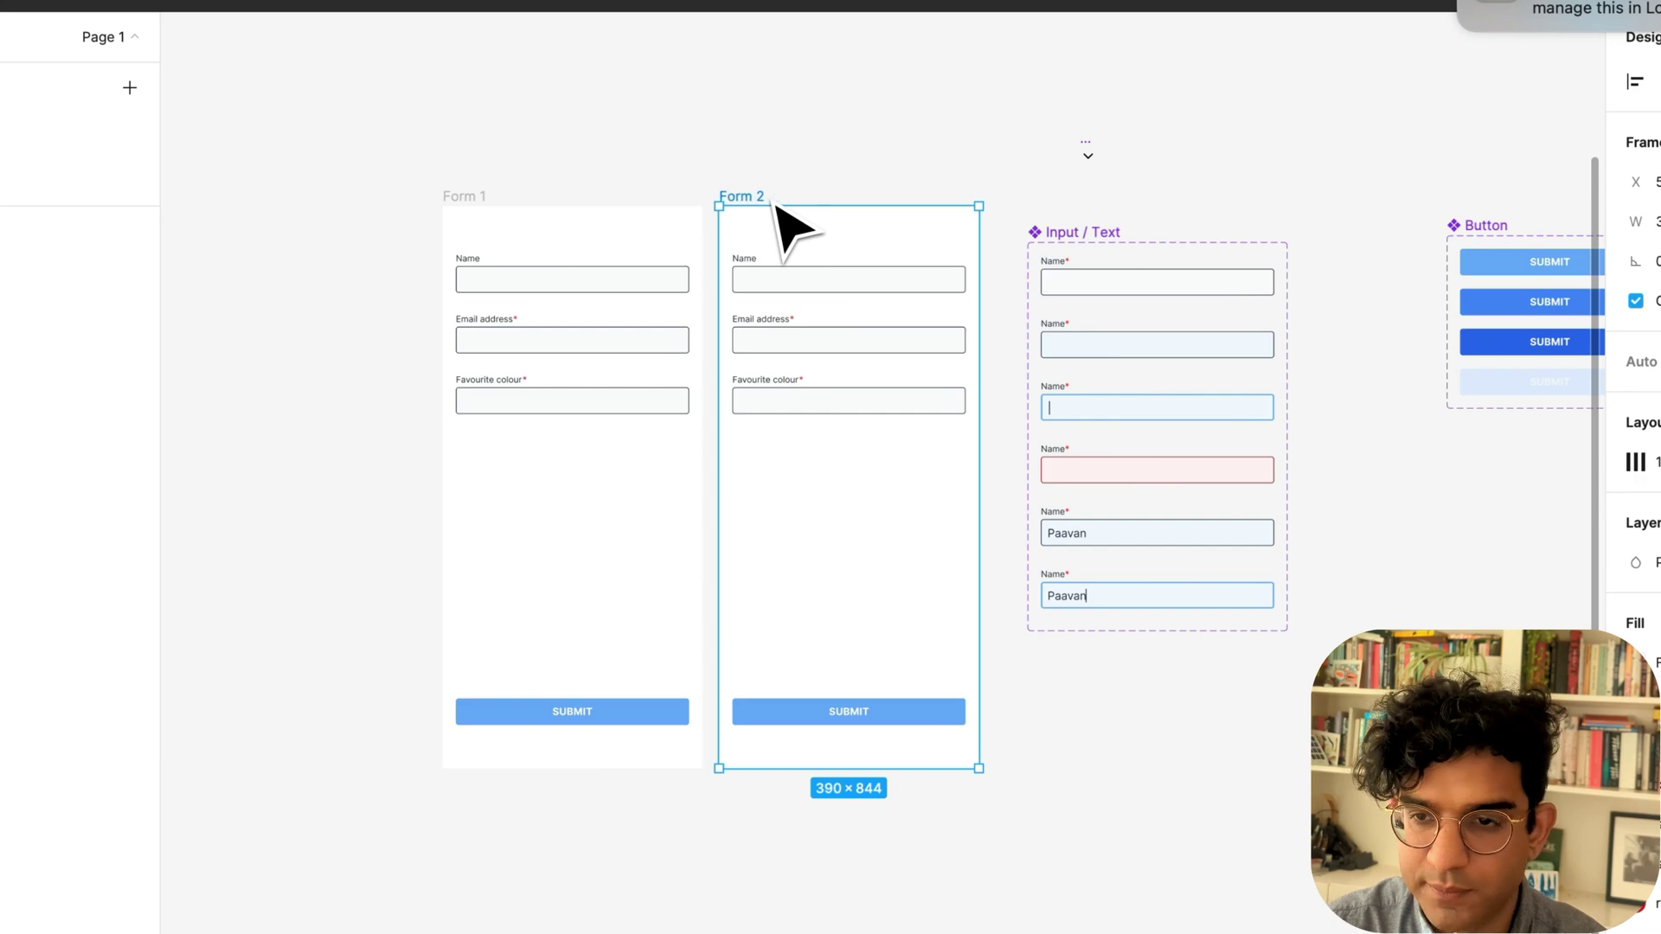
# Clear Form 2 and leave a 'Form complete!' message centred on the screen.
pyautogui.press('BackSpace')
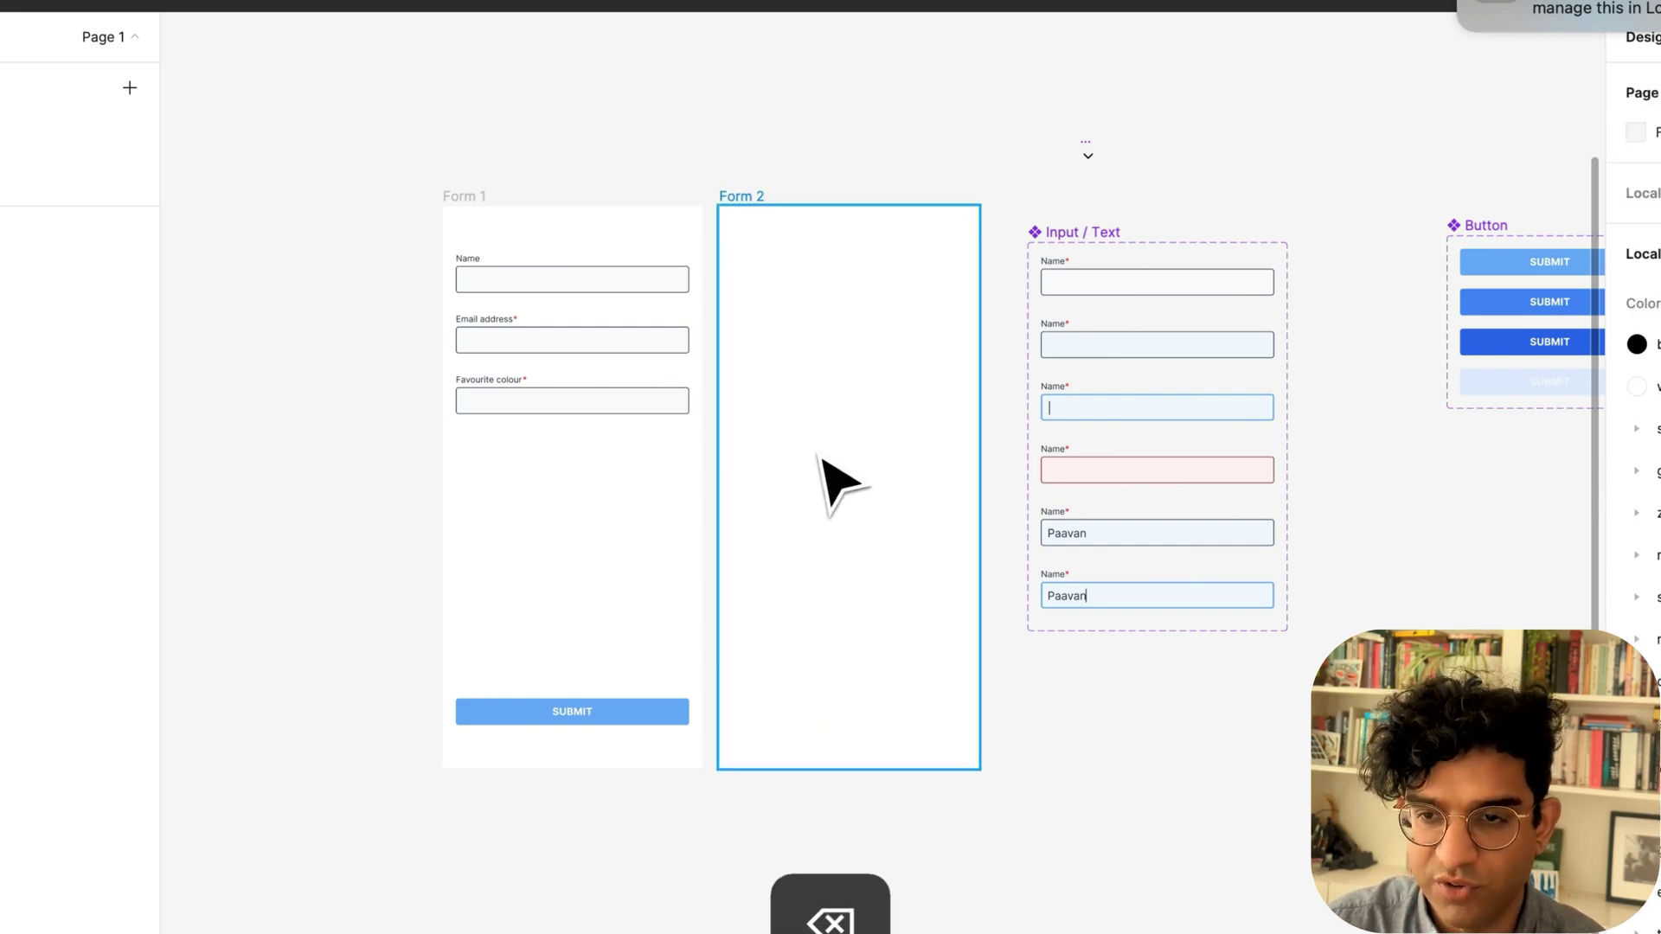
pyautogui.click(571, 714)
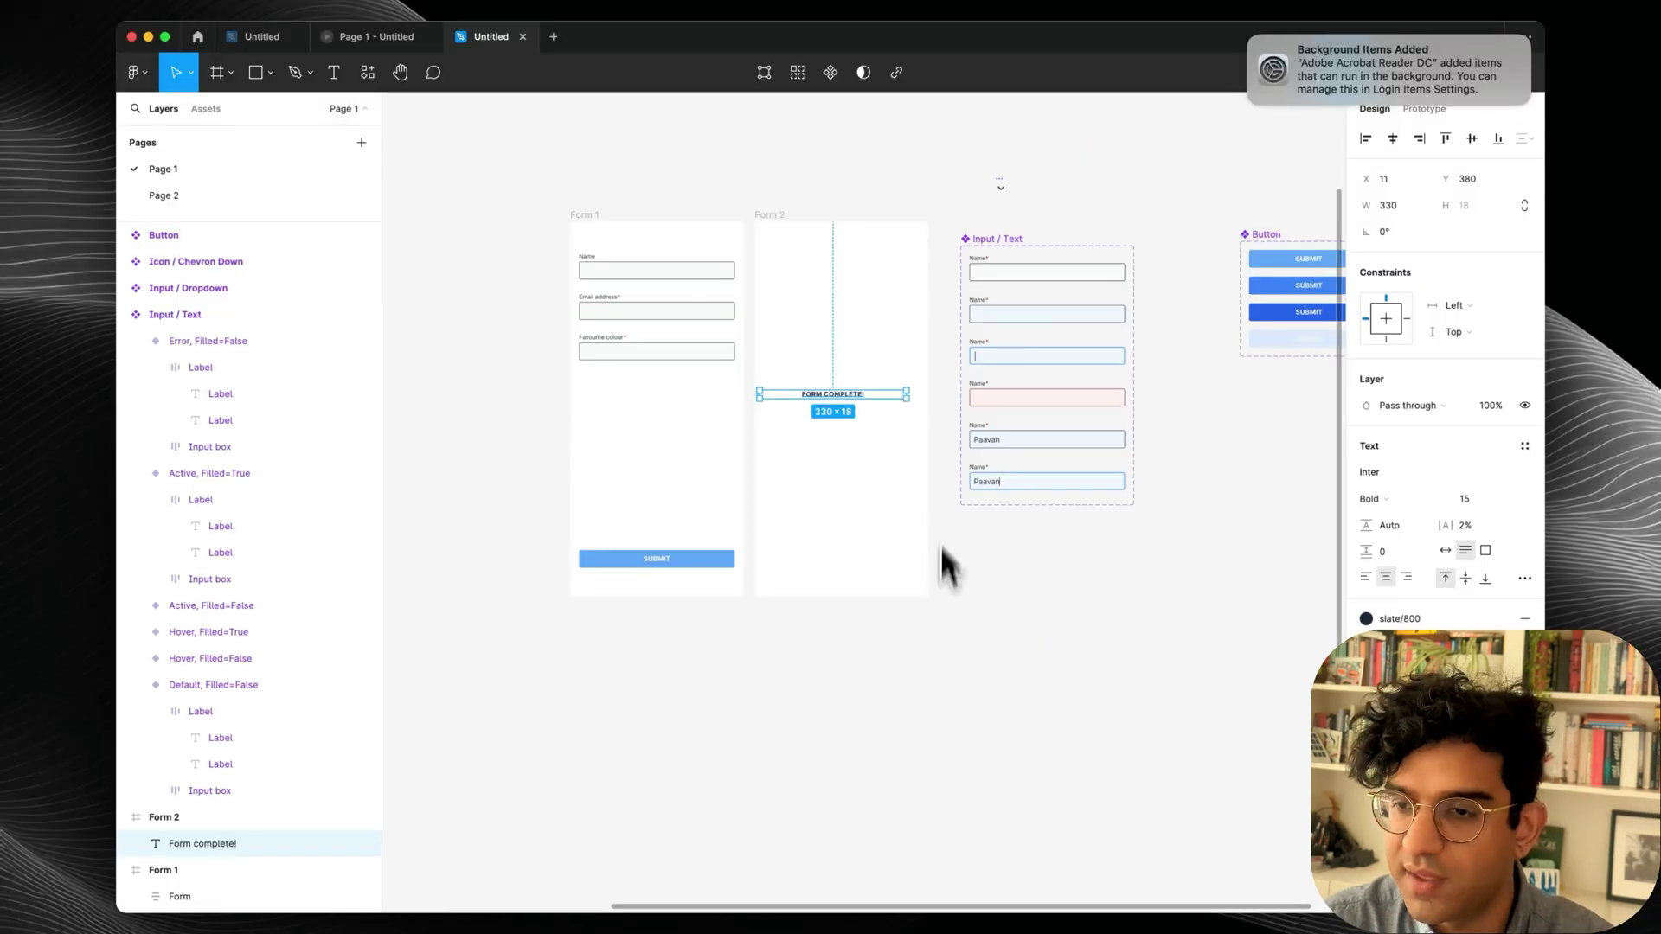
pyautogui.click(1393, 138)
pyautogui.click(1472, 138)
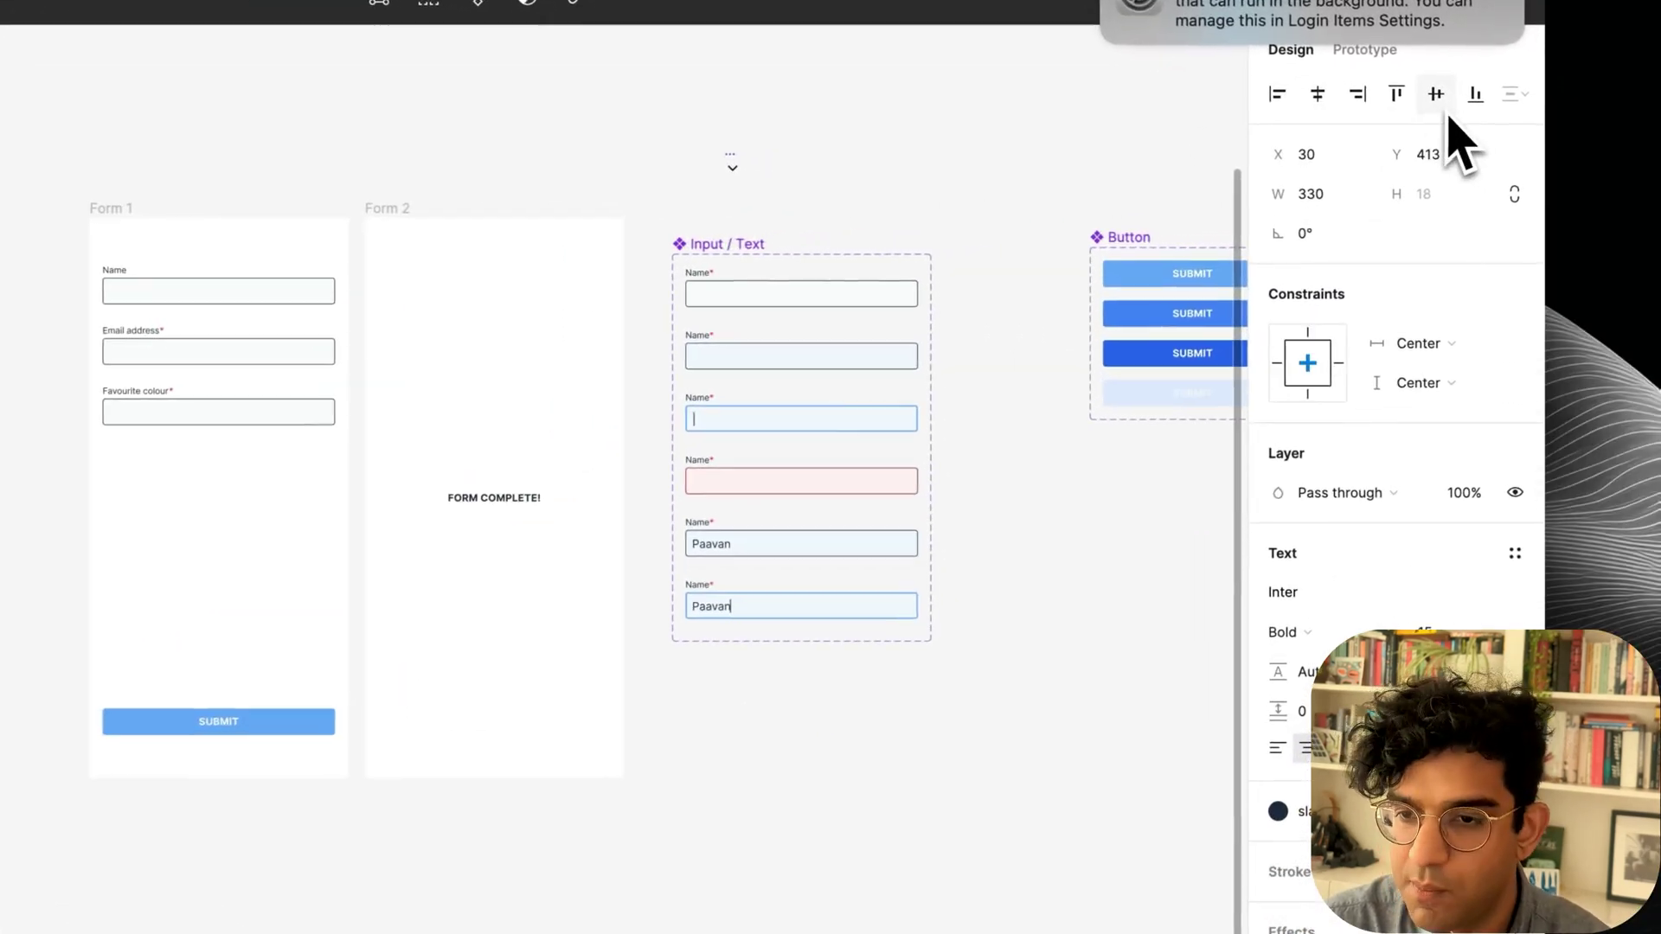
pyautogui.click(908, 692)
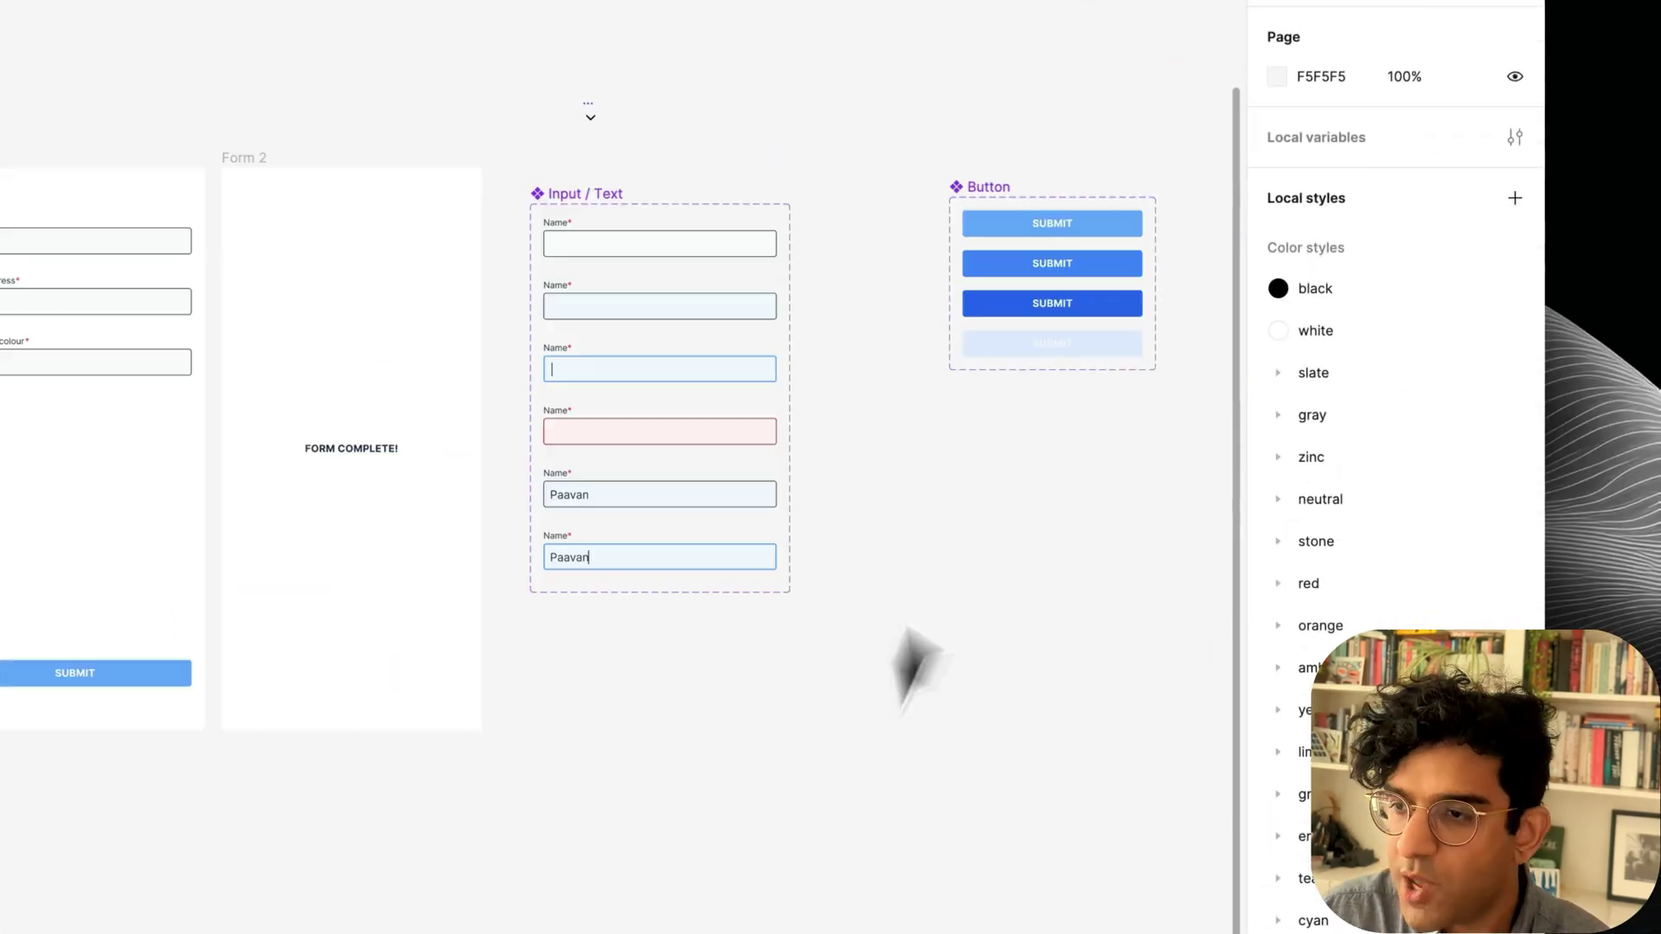
# Create Boolean variables Email complete and Colour complete in Local variables.
pyautogui.click(1515, 139)
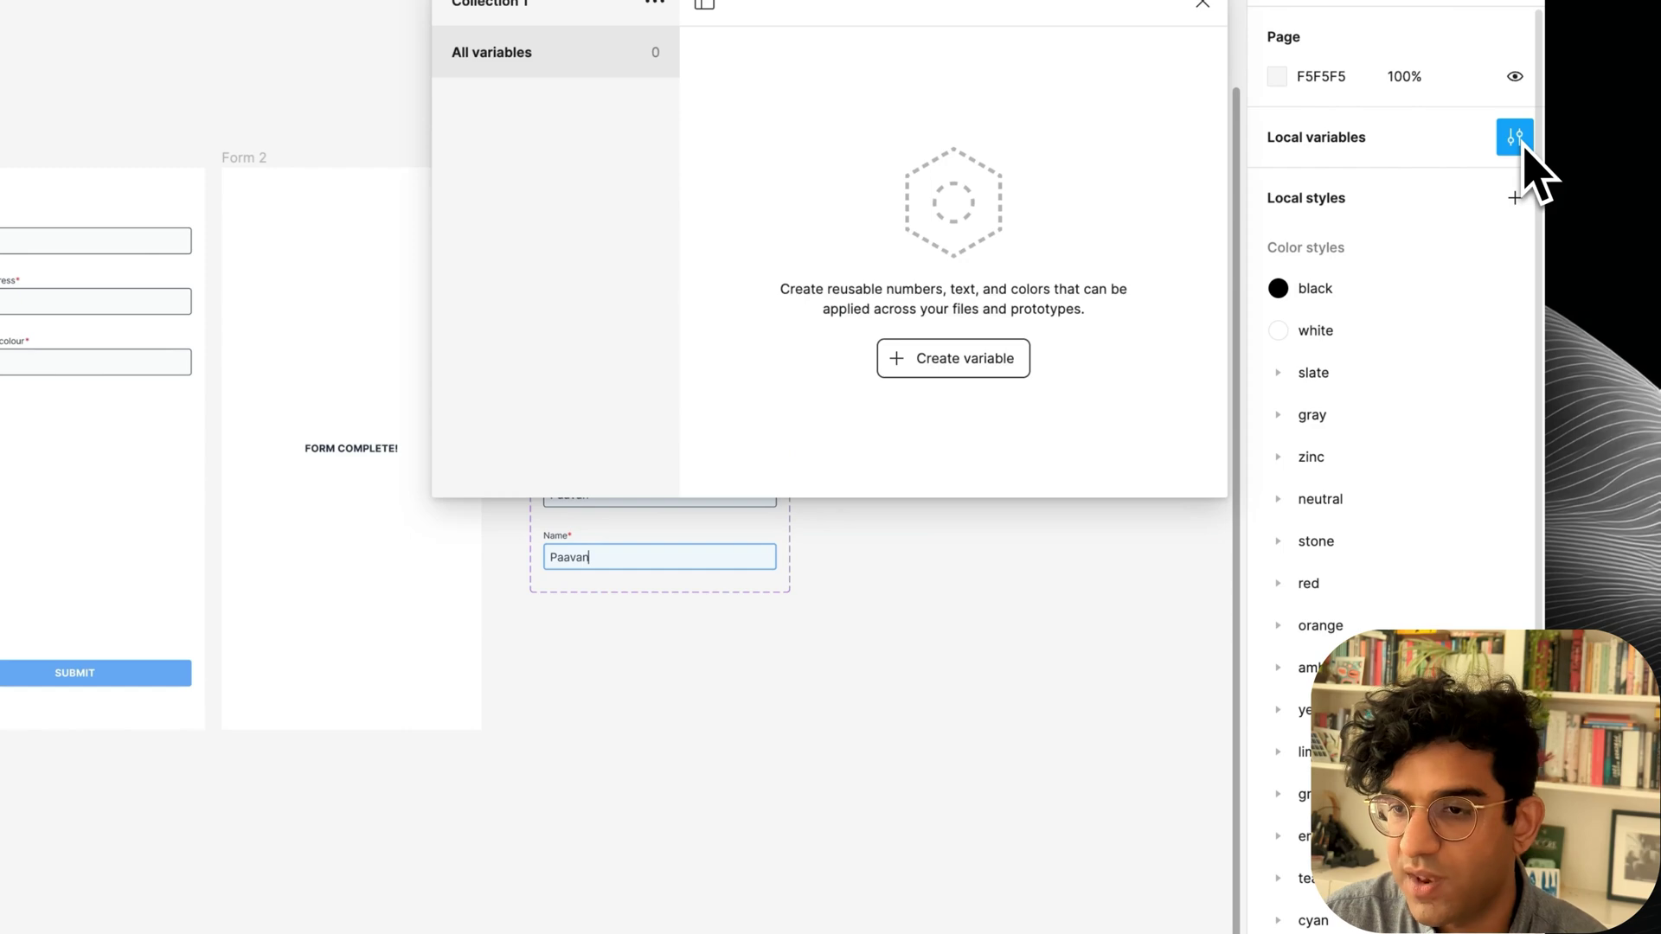
pyautogui.click(952, 358)
pyautogui.click(944, 500)
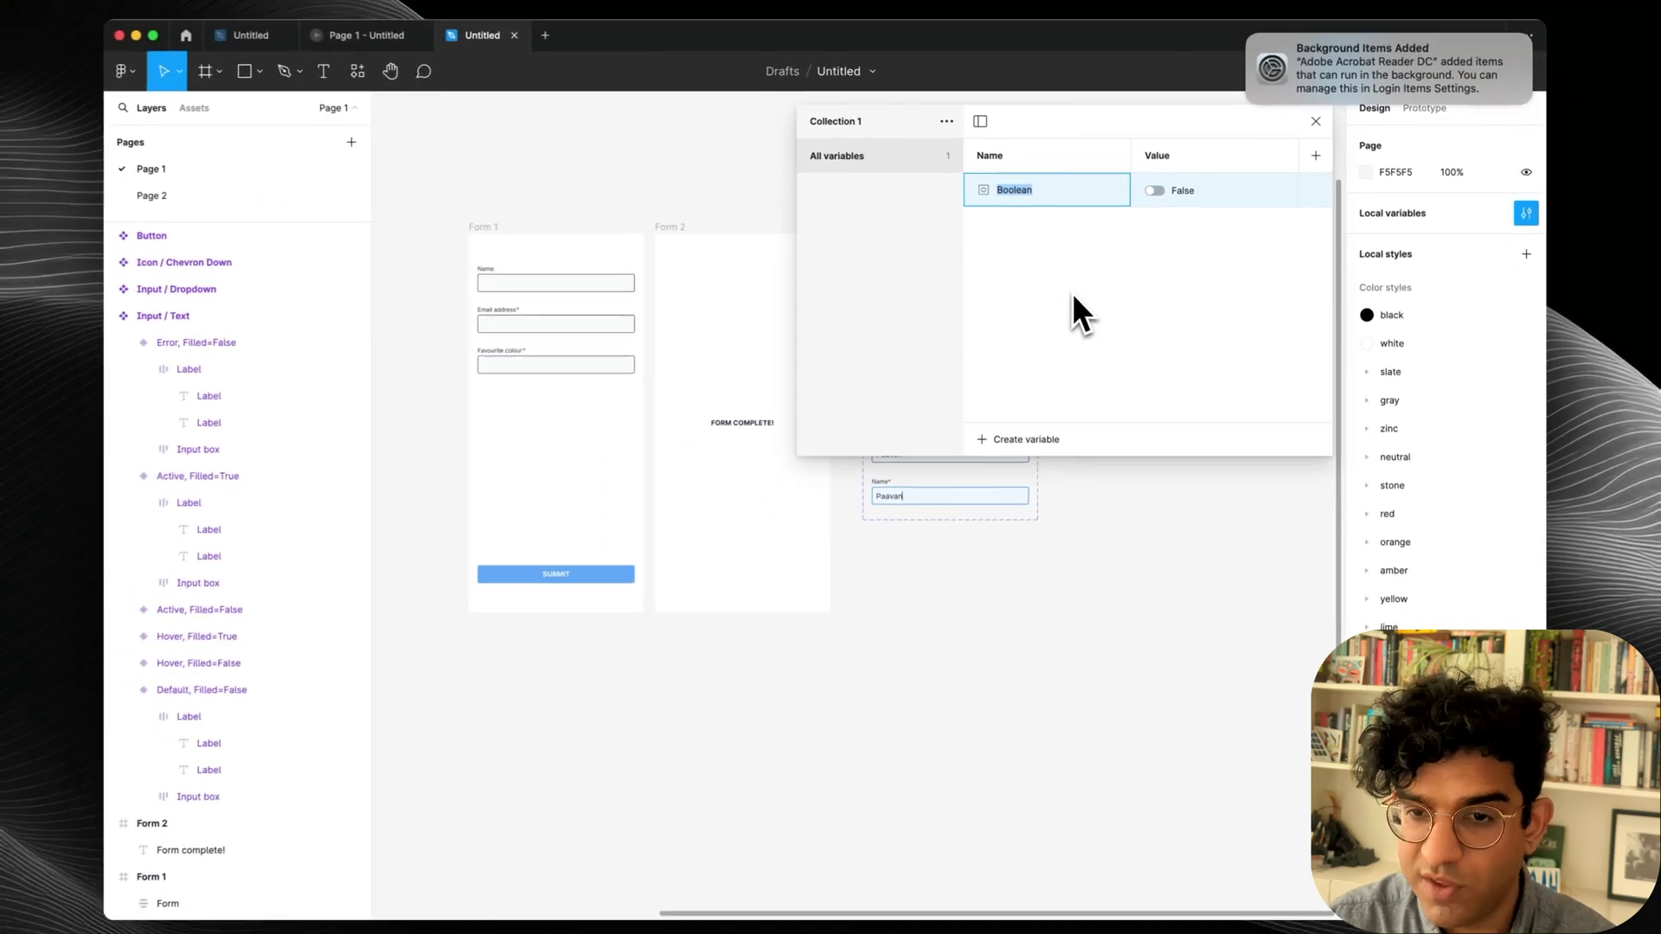
pyautogui.write('Email complete')
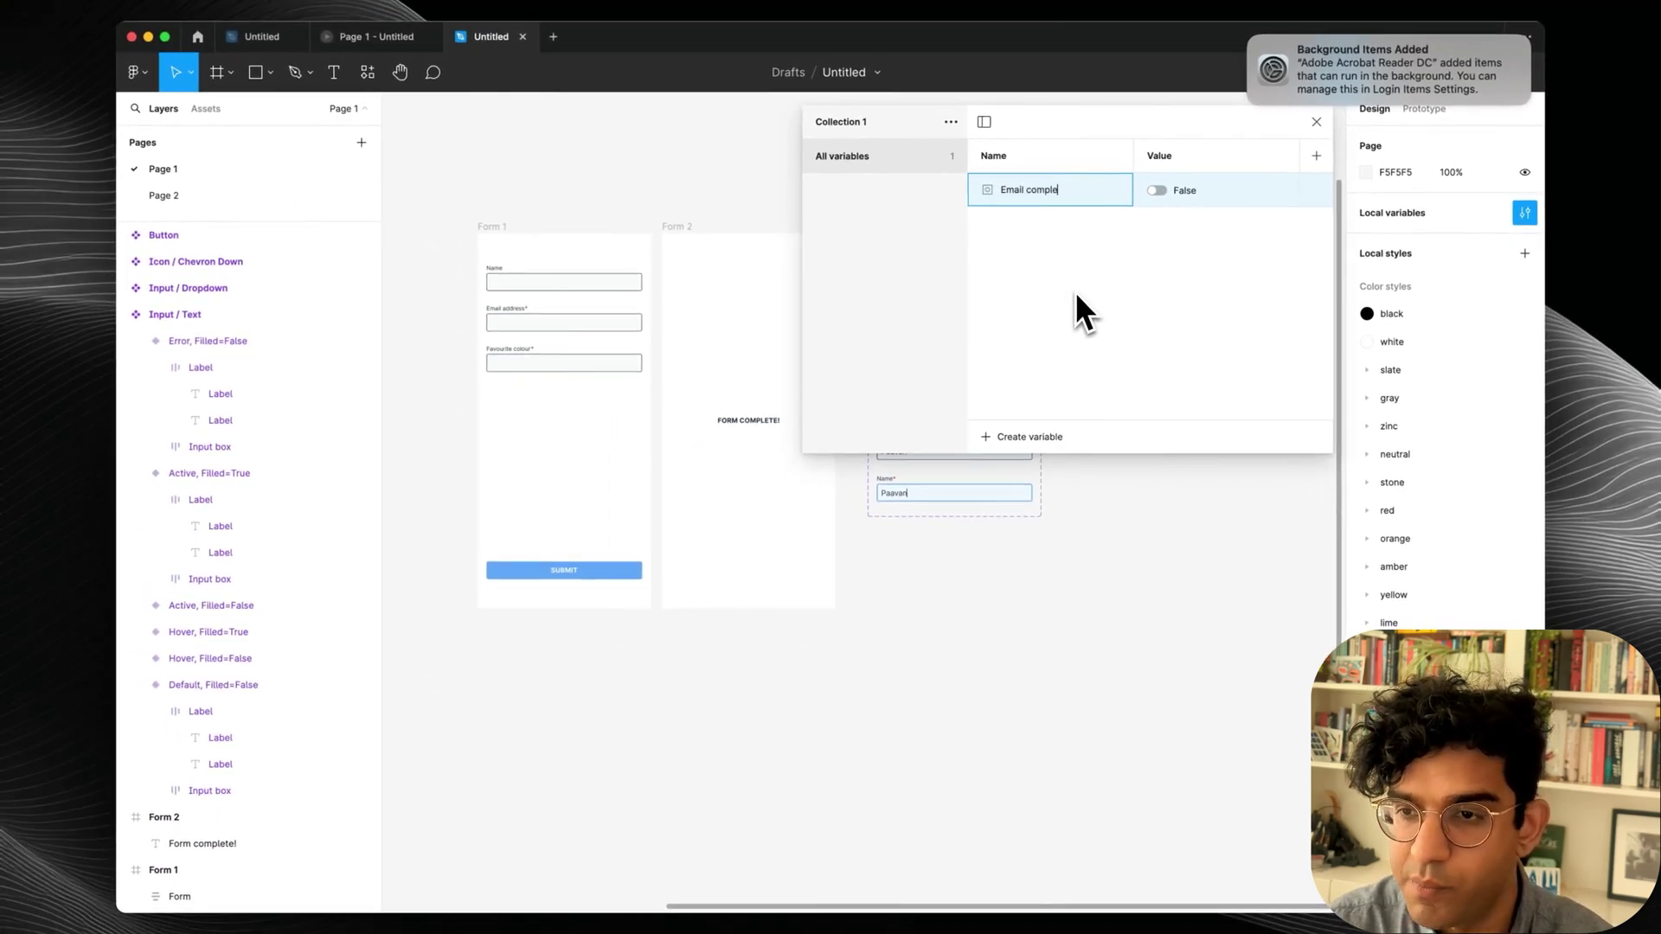
pyautogui.click(1025, 437)
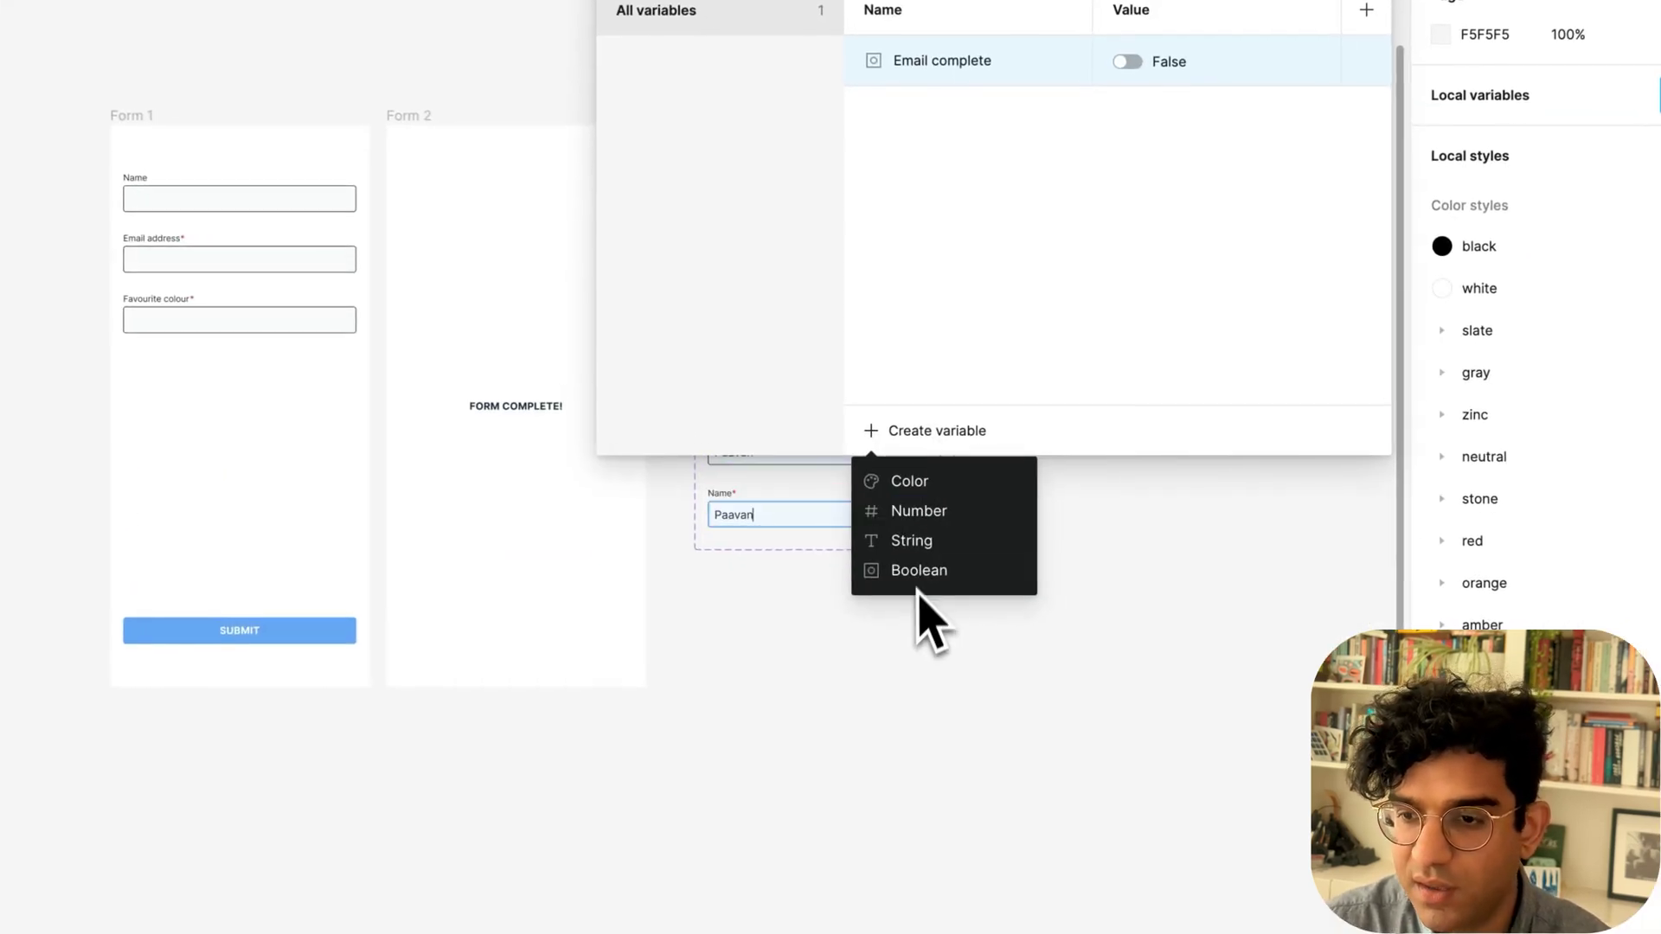
pyautogui.click(919, 573)
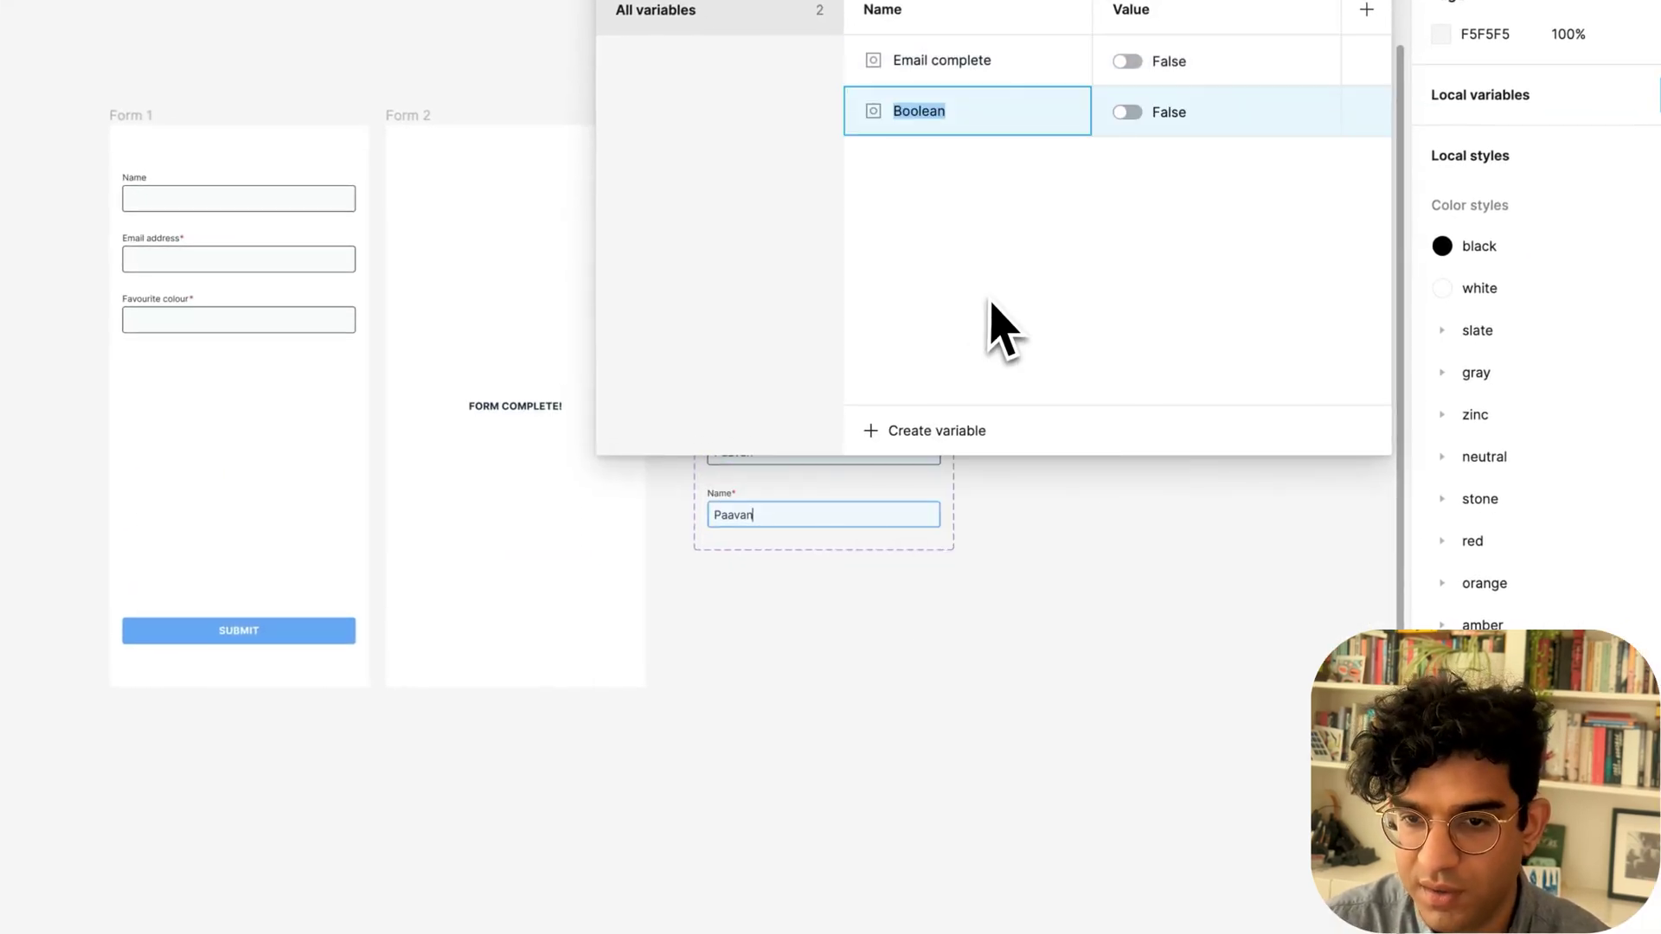
pyautogui.write('Colour ')
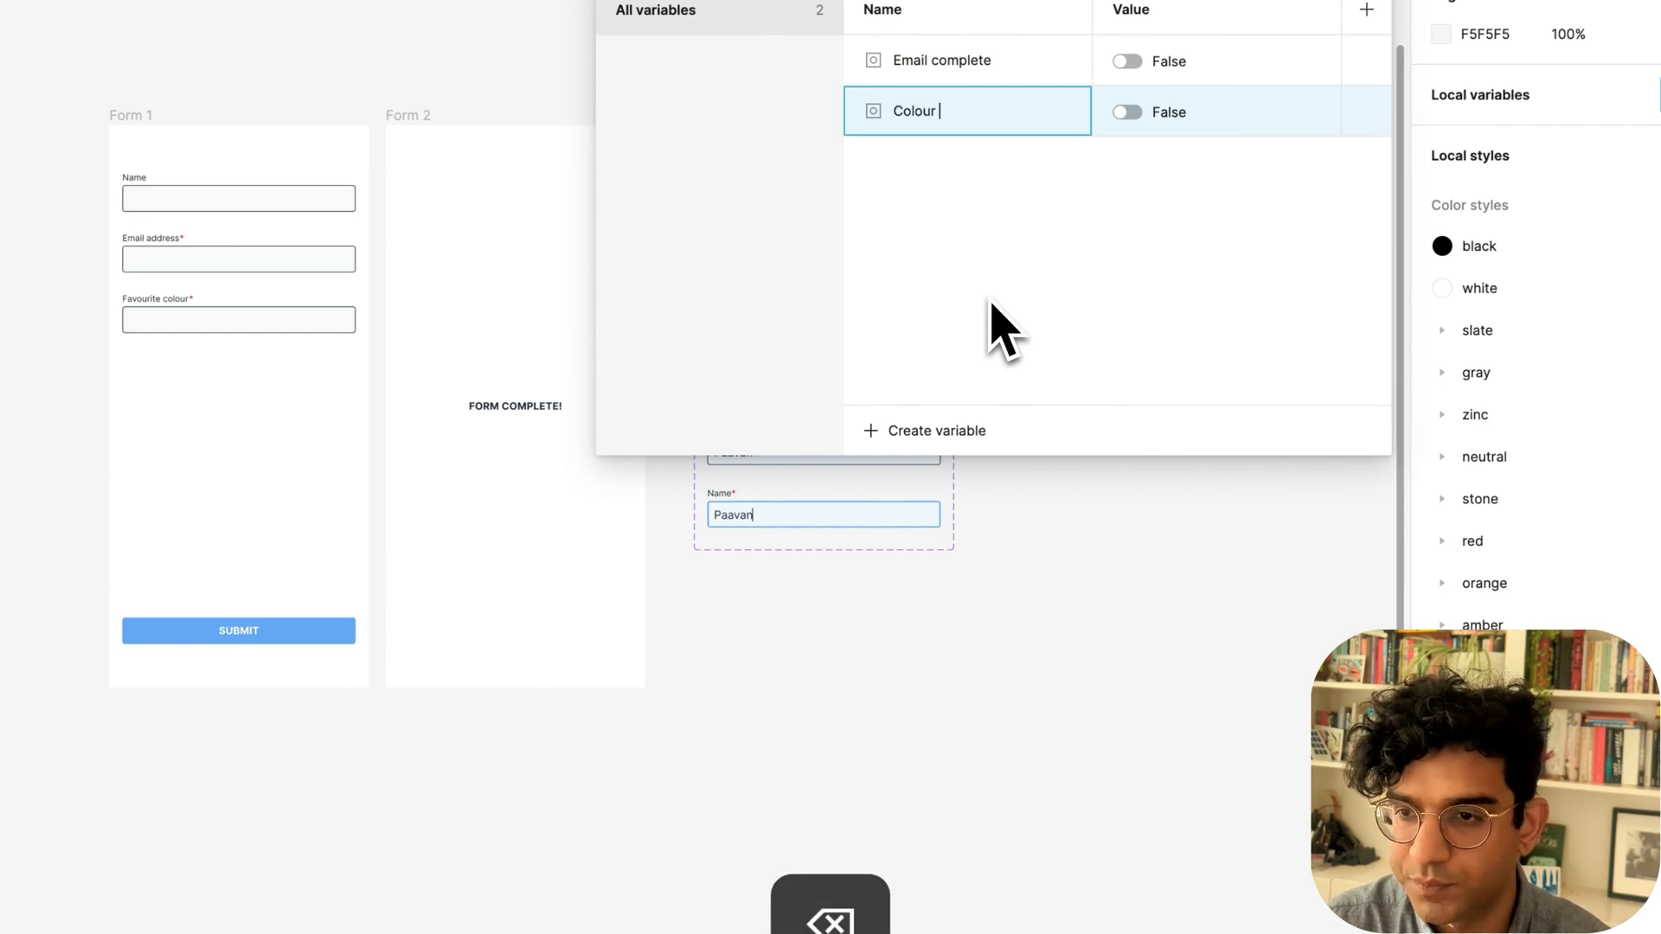
pyautogui.write('complete')
# Add a third Boolean variable named Form error and close the variables panel.
pyautogui.click(926, 433)
pyautogui.click(942, 573)
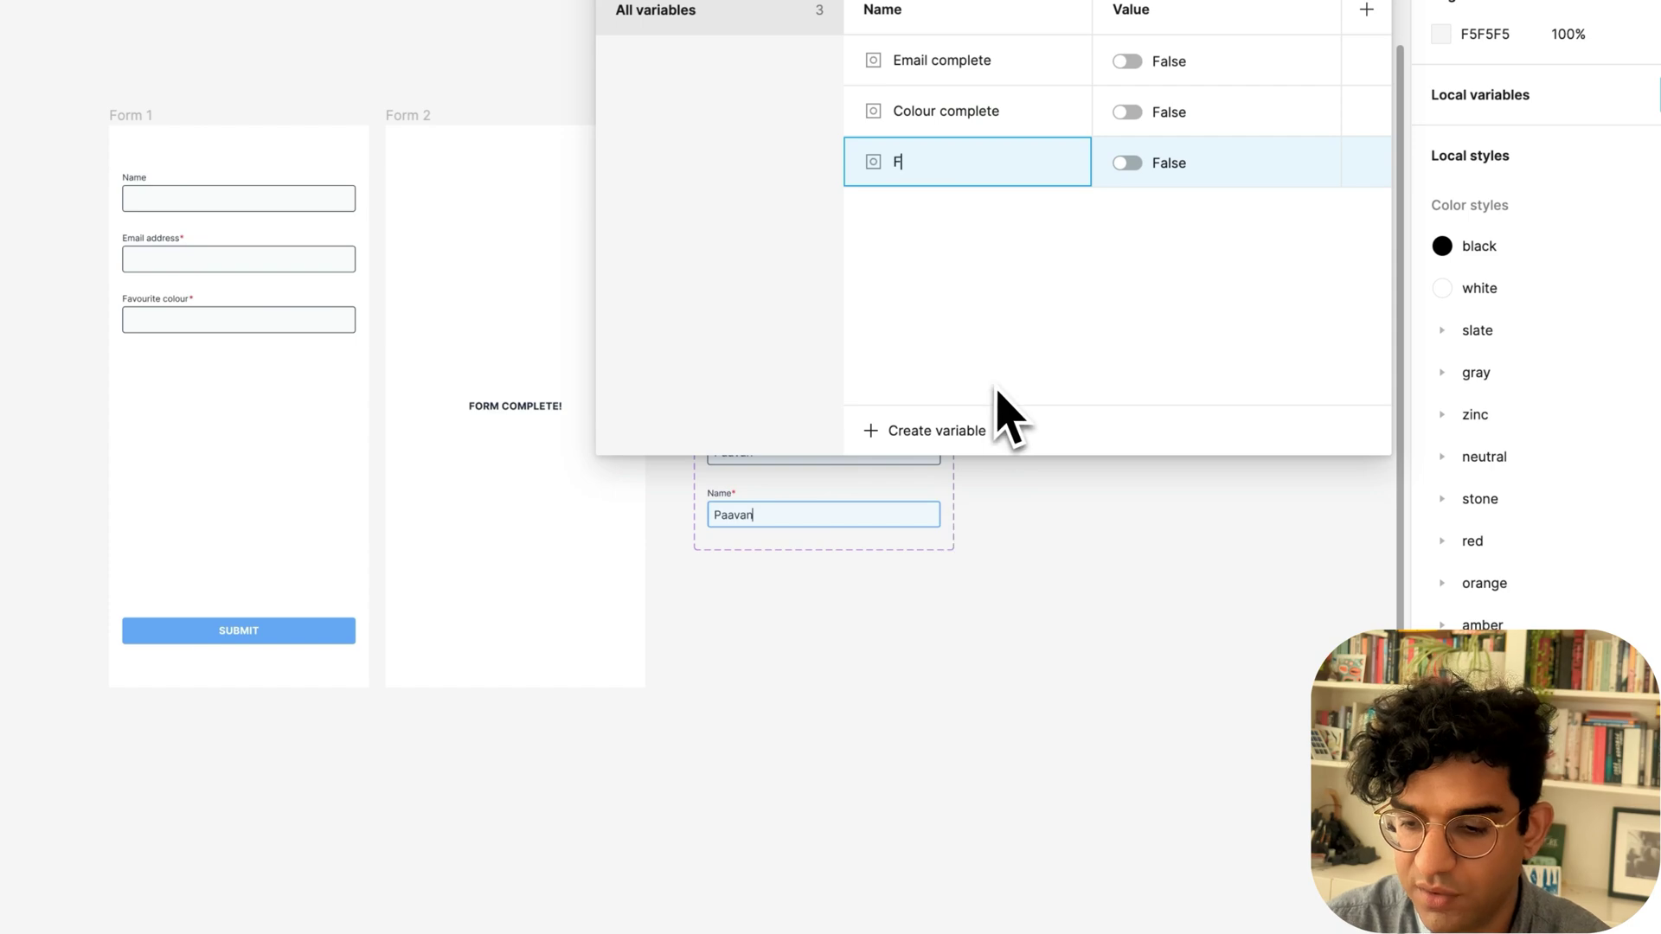
pyautogui.write('Form inco')
pyautogui.hotkey('alt', 'BackSpace')
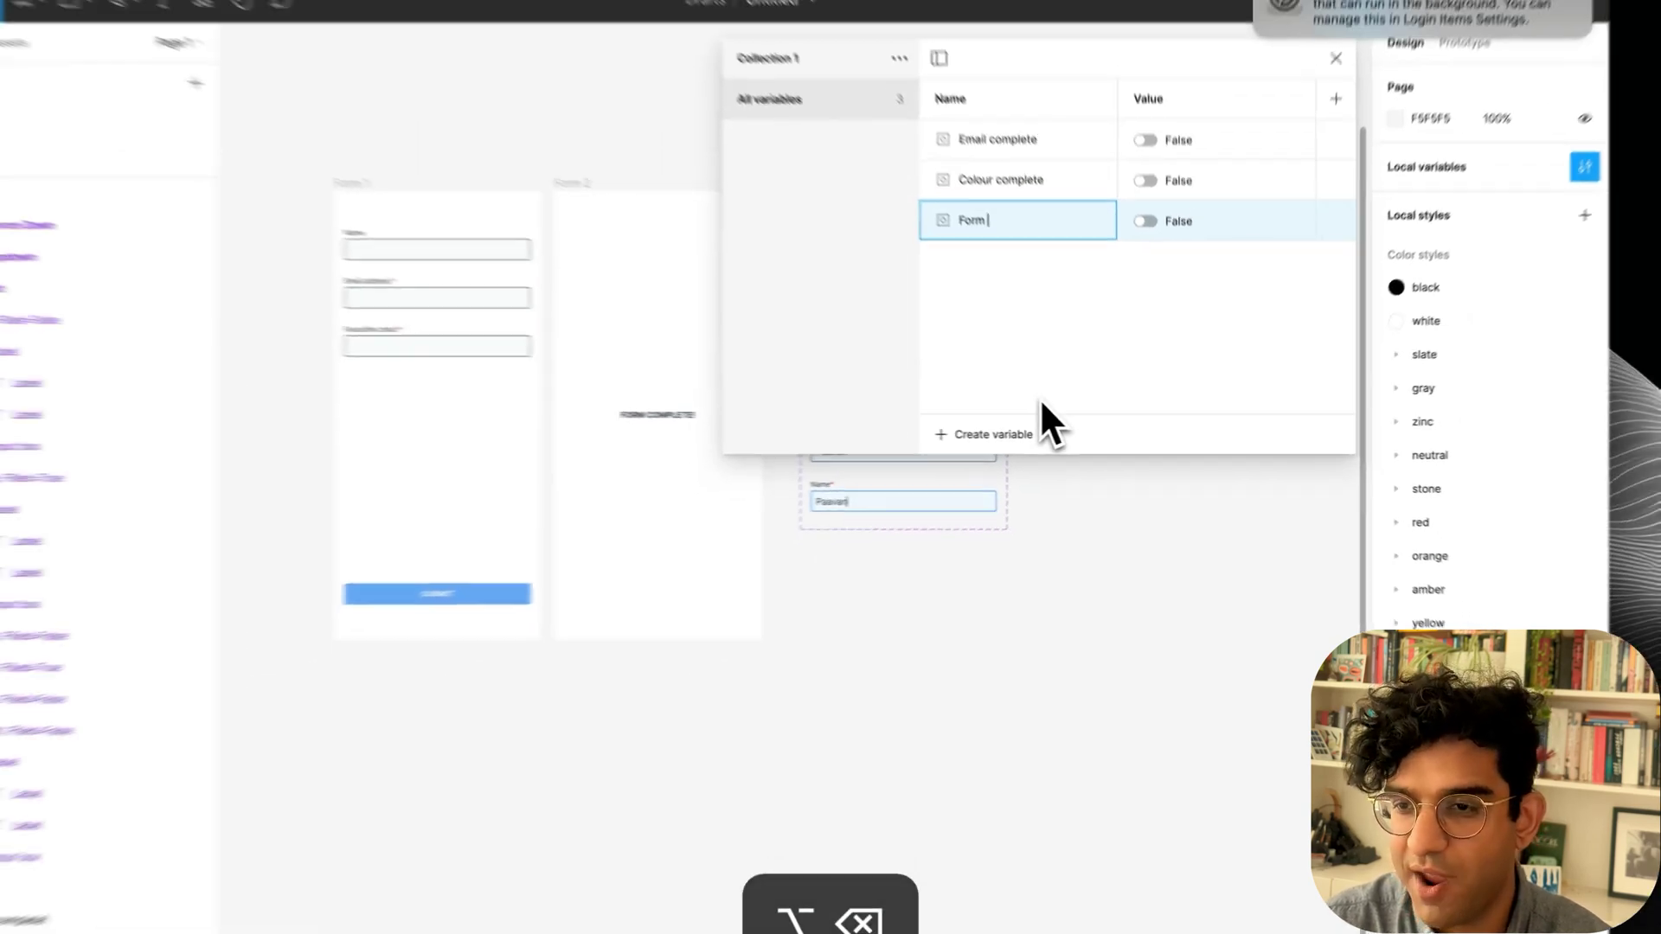
pyautogui.write('error')
pyautogui.press('Return')
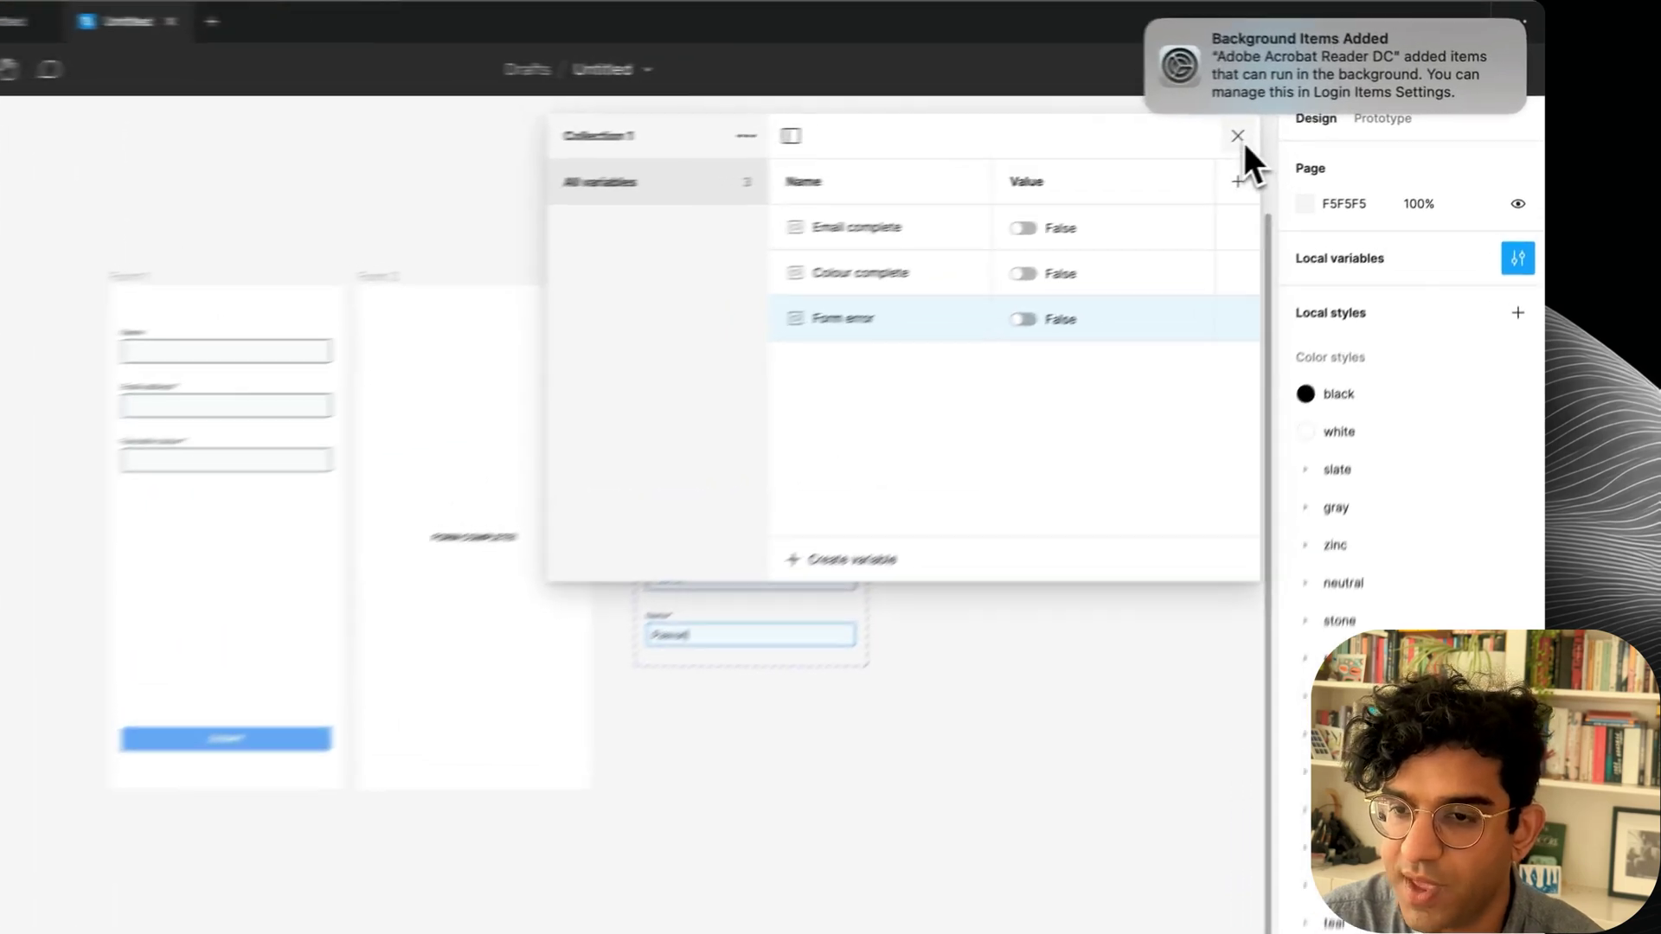
pyautogui.click(1315, 121)
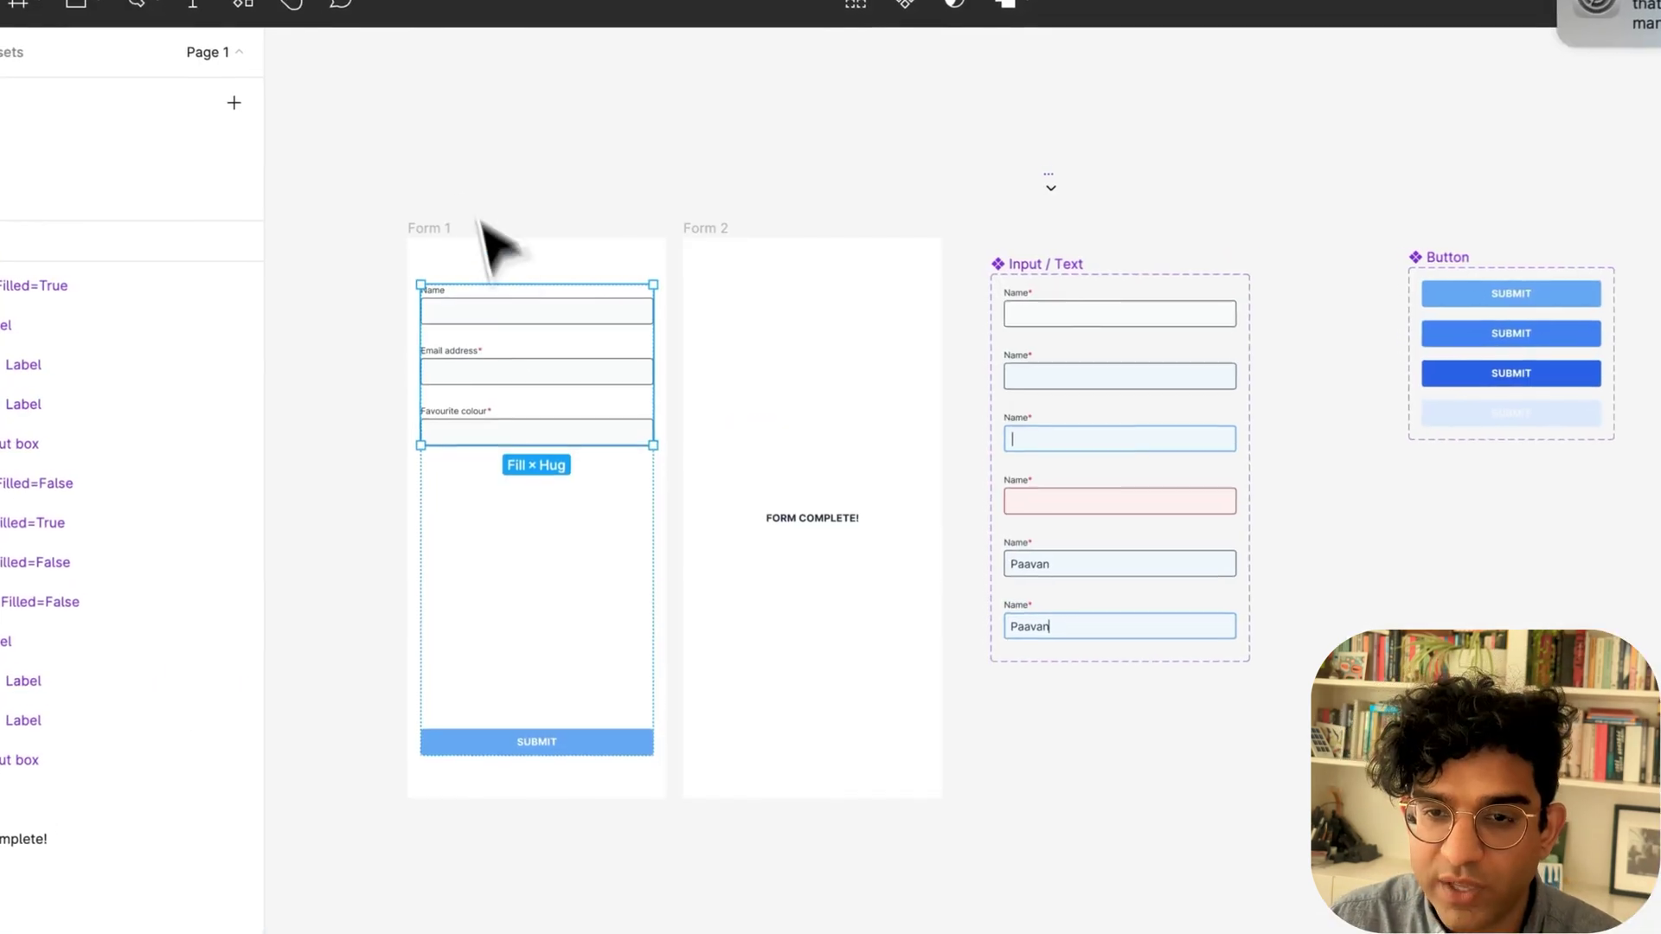
pyautogui.click(491, 227)
# Delete the red error variant of Input / Text and move the last variant into its slot.
pyautogui.hotkey('shift', 'space')
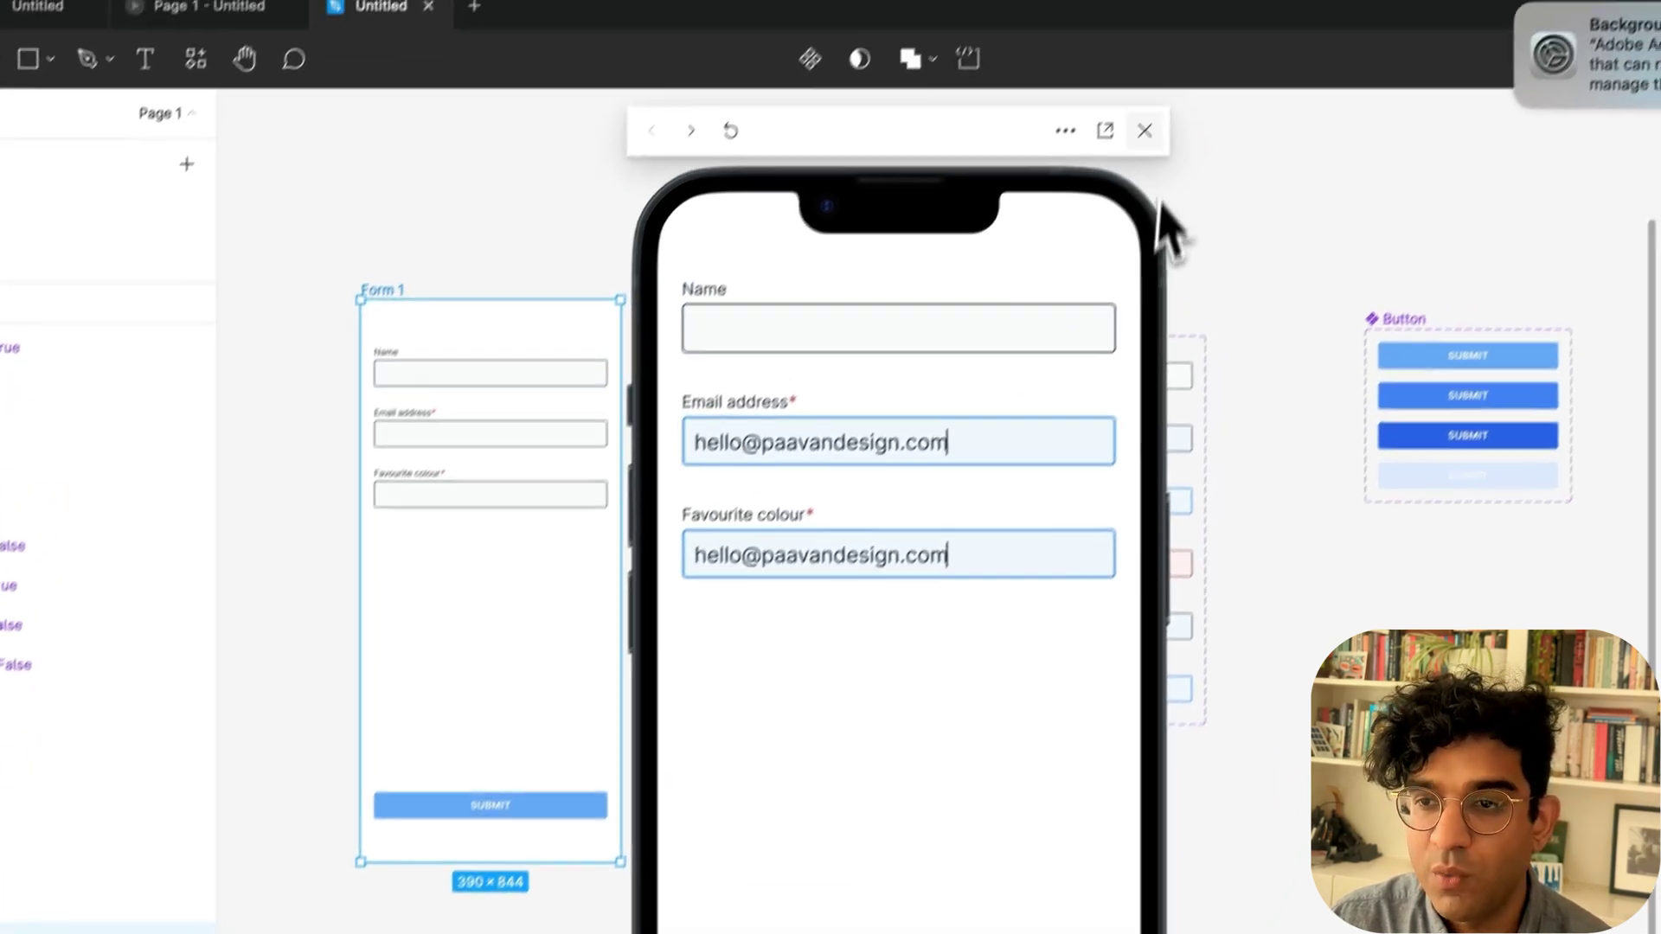
pyautogui.click(1190, 68)
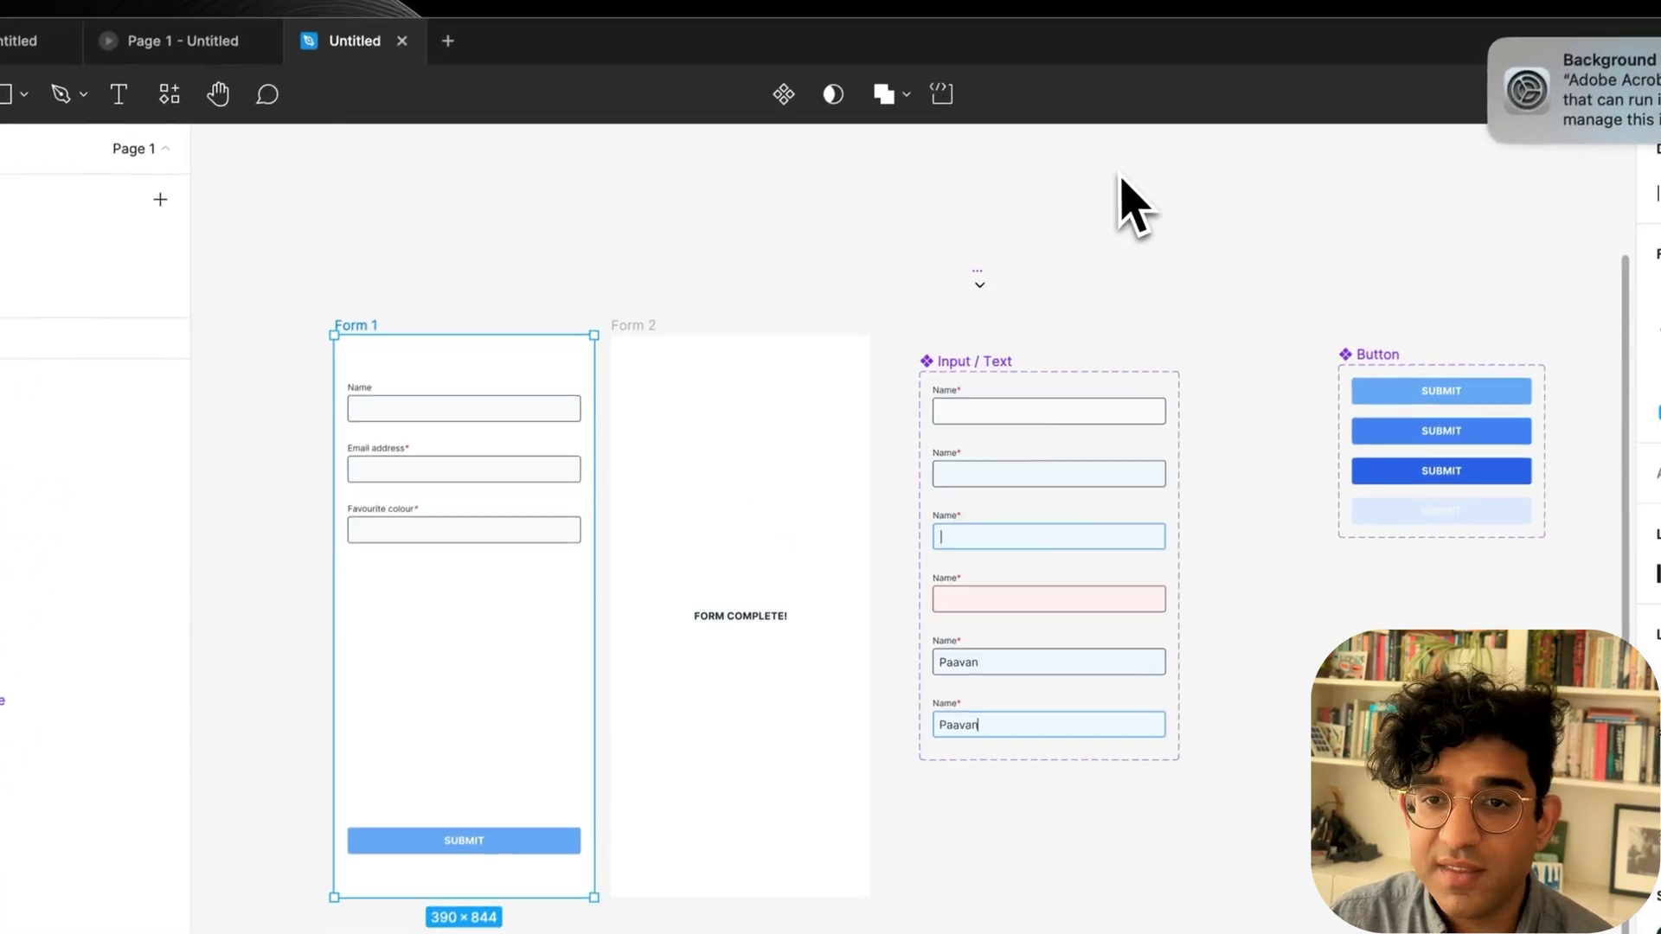
pyautogui.click(960, 605)
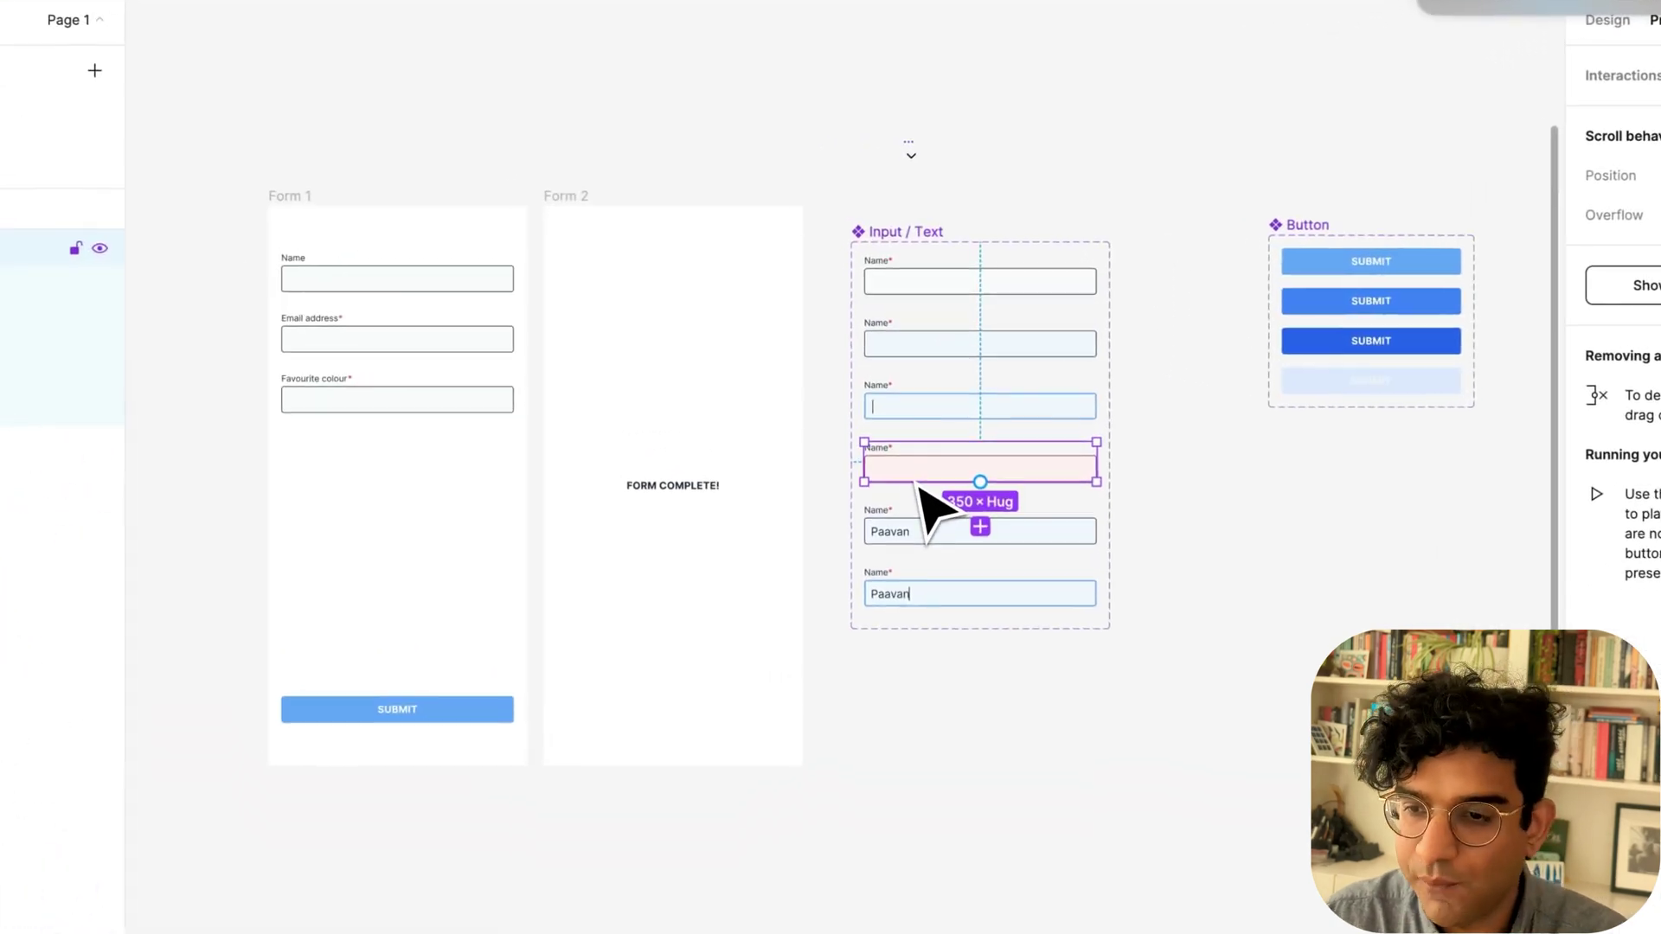
pyautogui.press('BackSpace')
pyautogui.moveTo(934, 604); pyautogui.dragTo(934, 484)
# Change the interaction between the 2nd and 3rd variants to trigger on Touch down.
pyautogui.scroll(5, 985, 412)
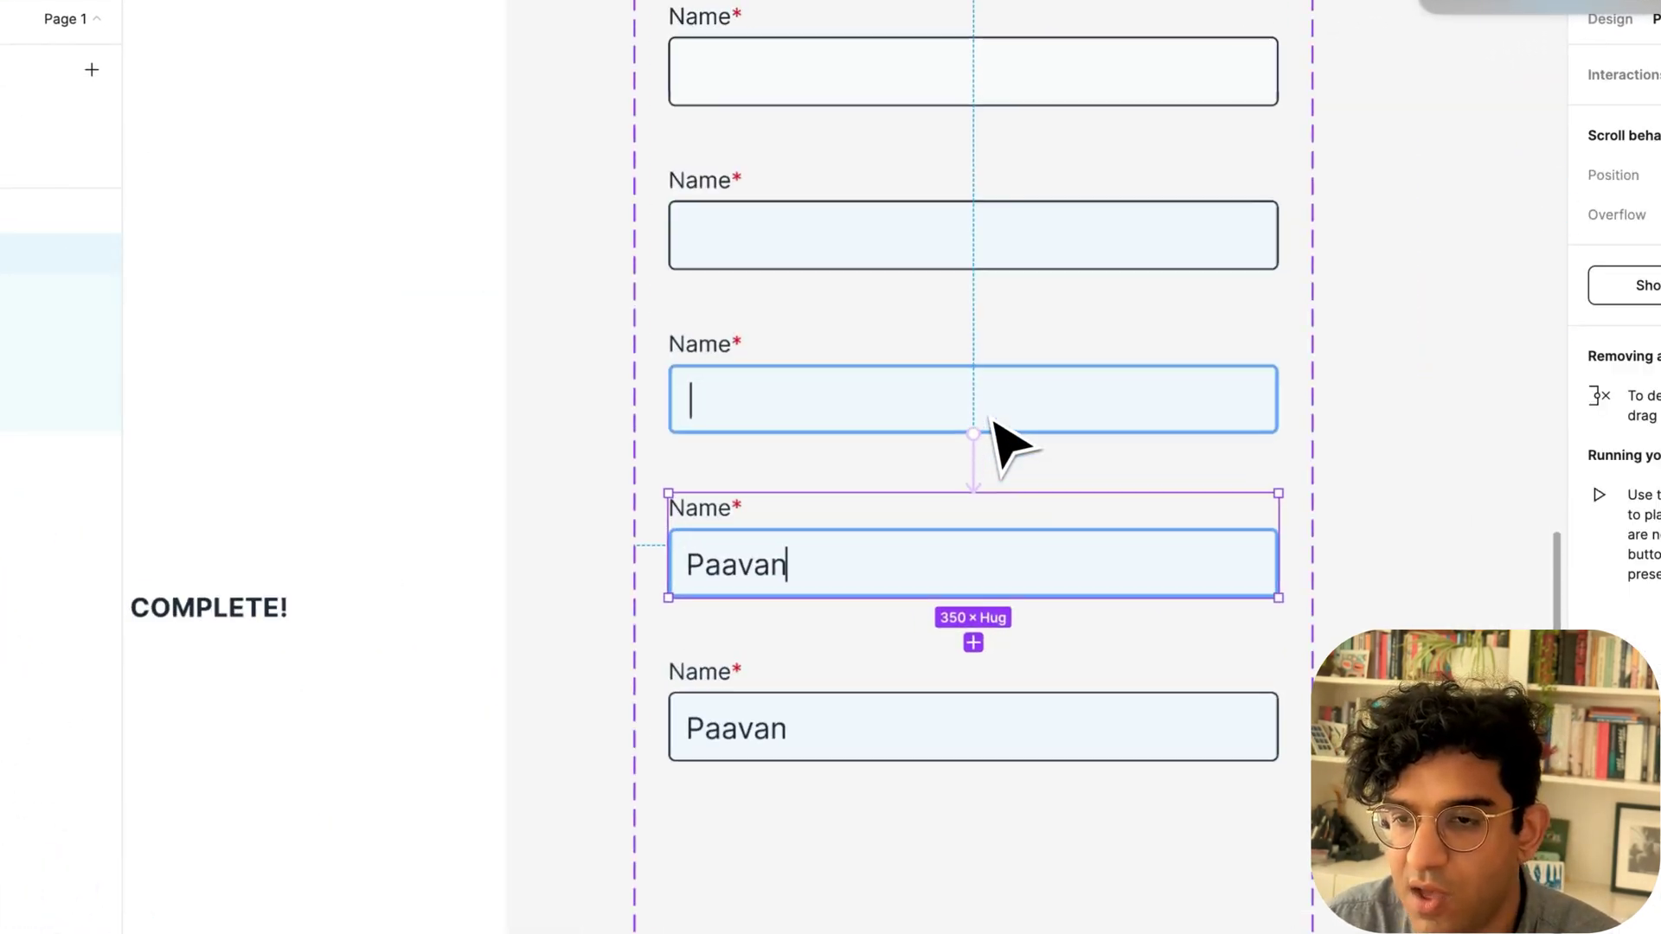
pyautogui.click(947, 323)
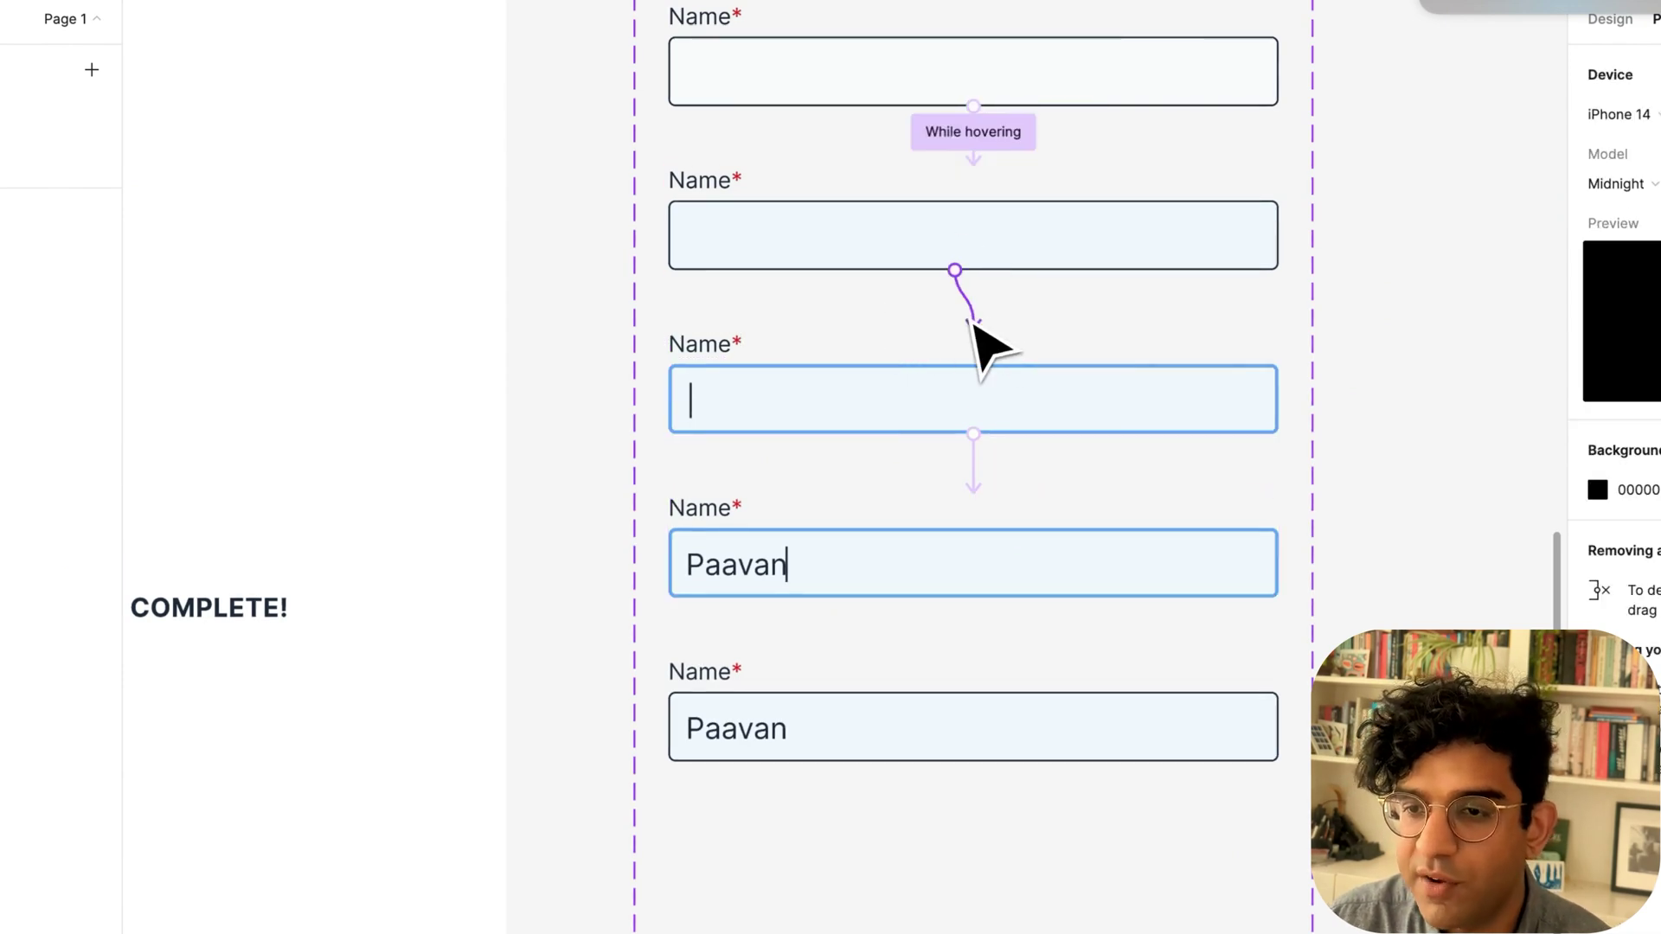
pyautogui.click(974, 316)
pyautogui.click(874, 394)
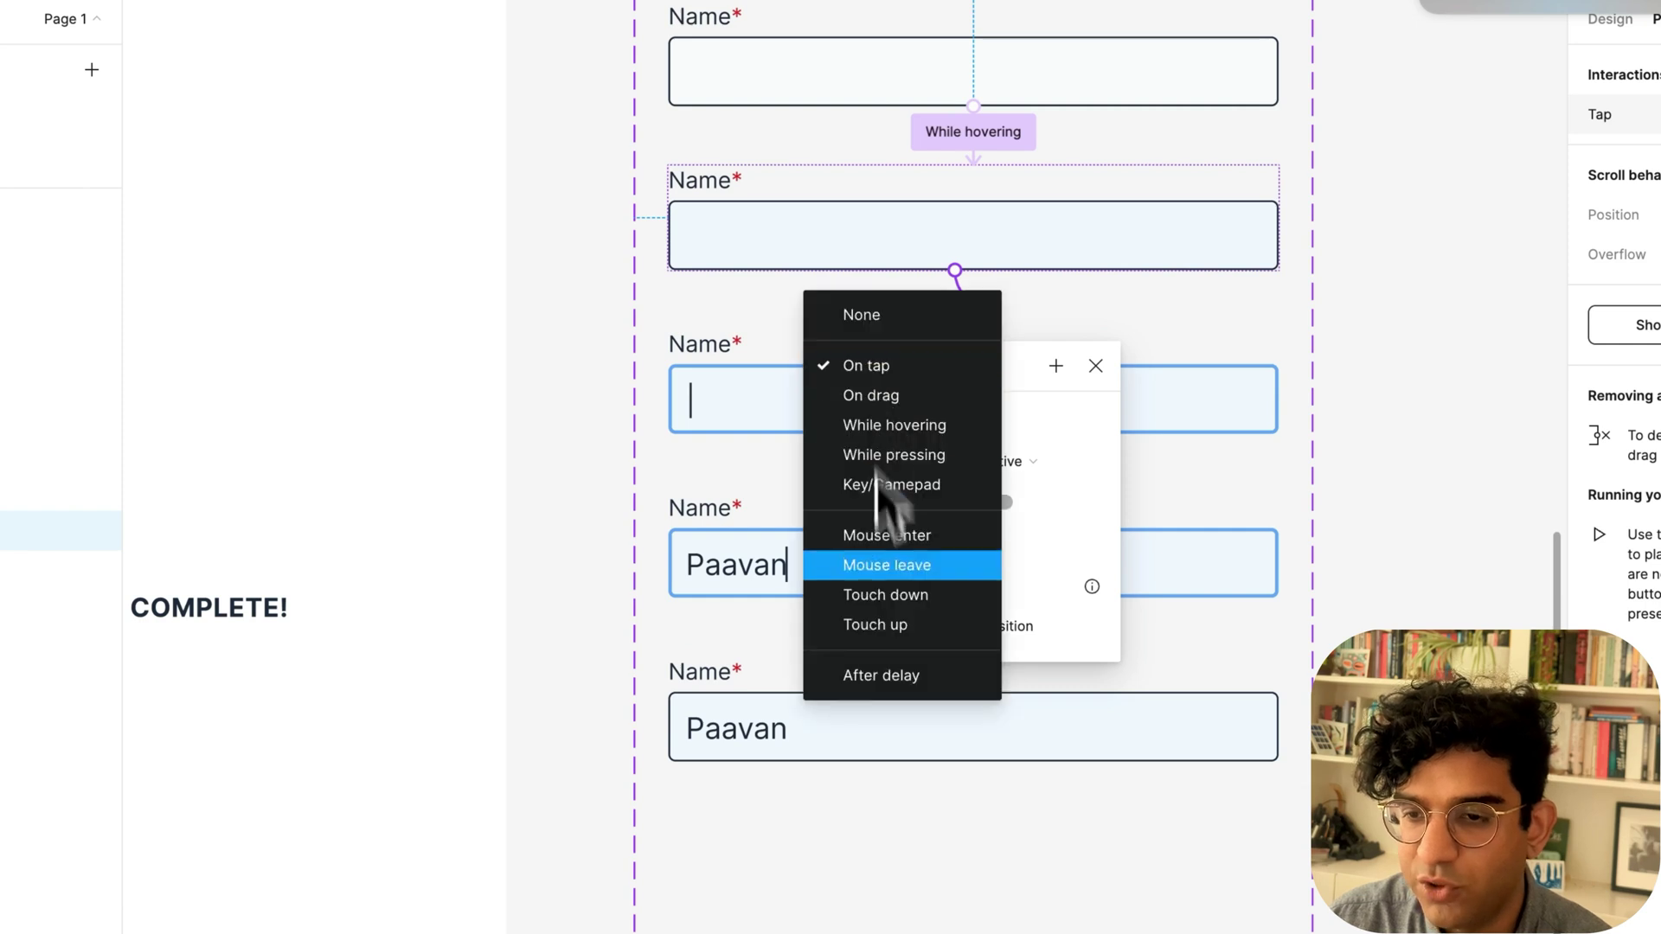
pyautogui.click(861, 593)
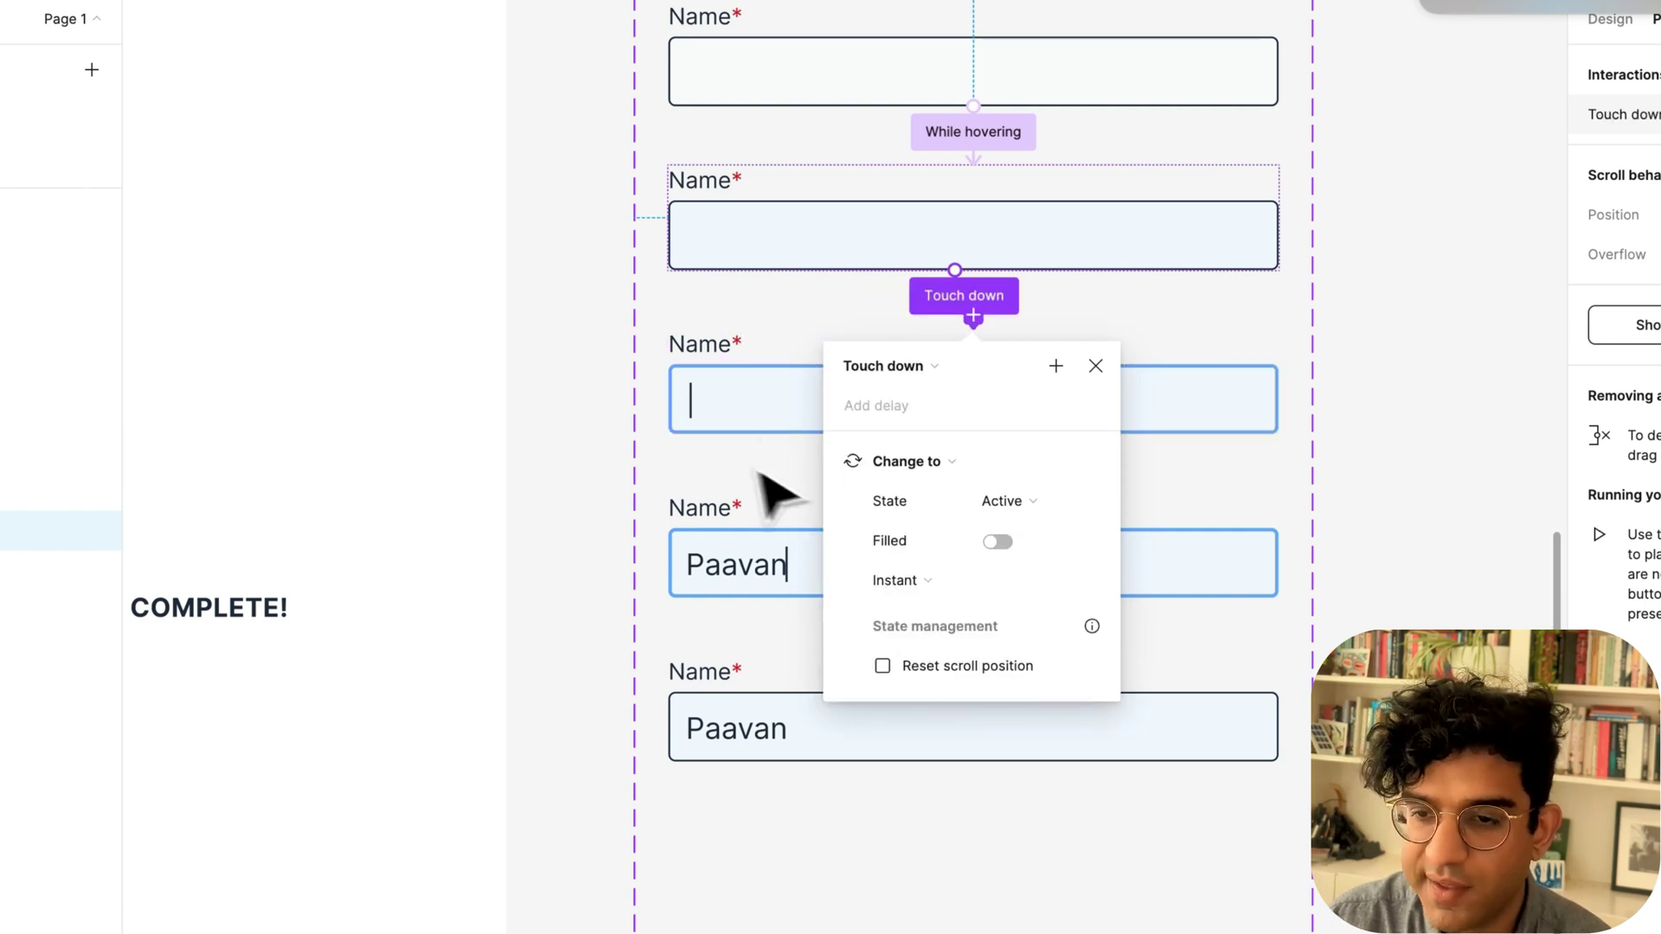
pyautogui.press('Escape')
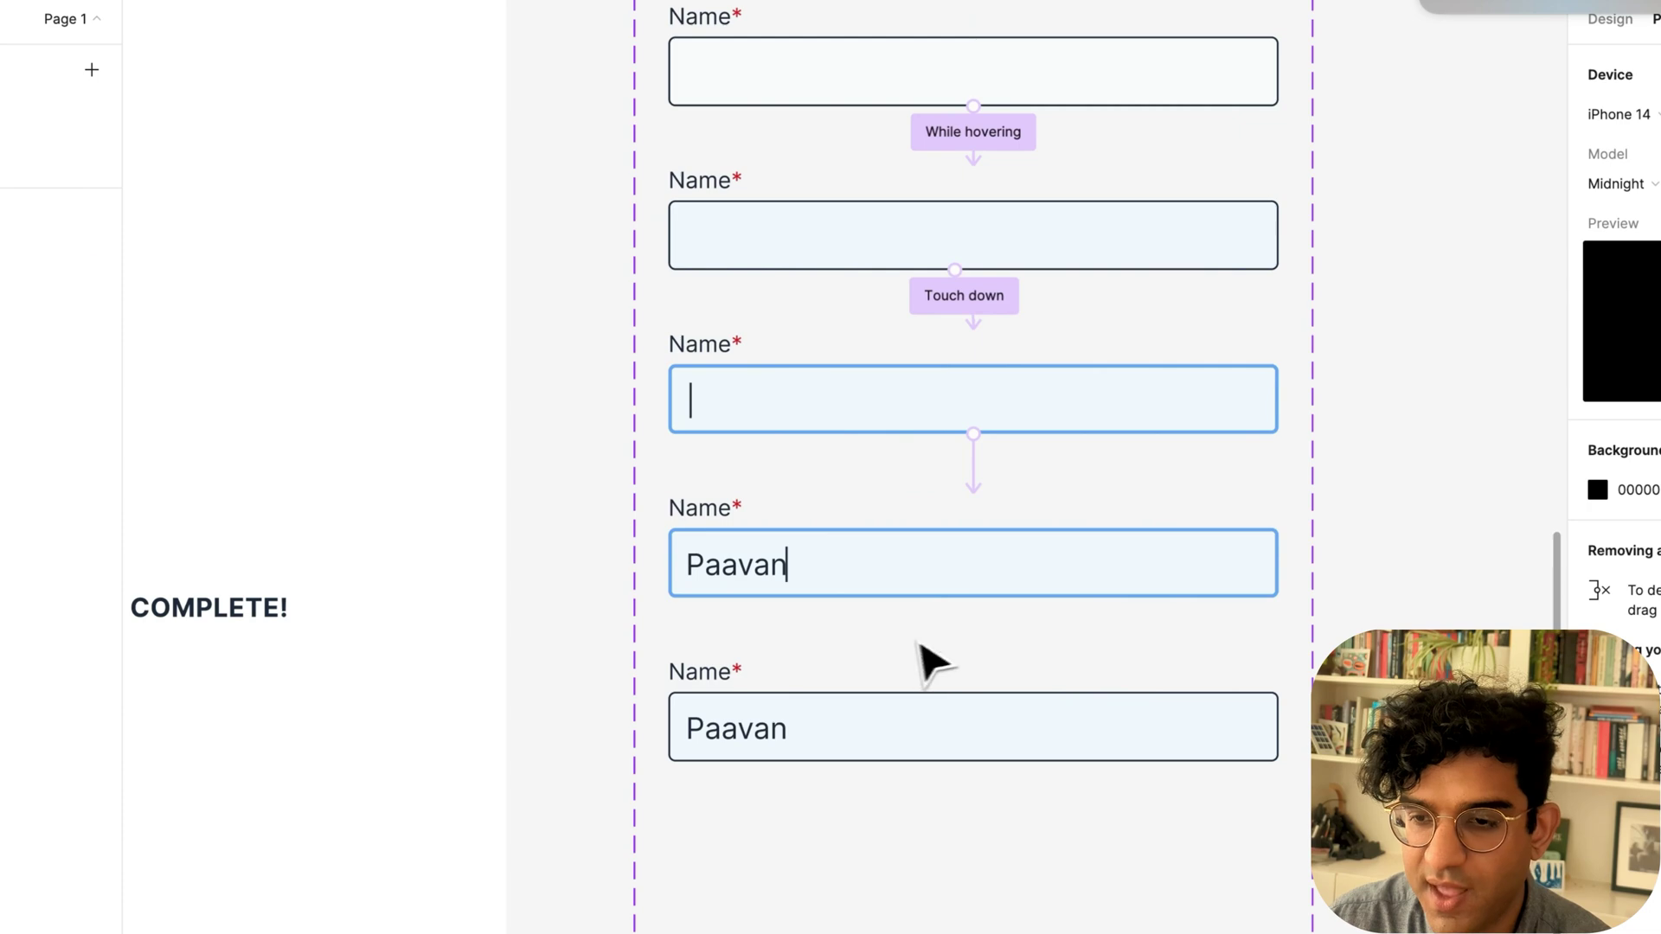
# Connect the 4th variant to the 5th with a Mouse leave trigger.
pyautogui.click(967, 581)
pyautogui.moveTo(973, 642); pyautogui.dragTo(842, 728)
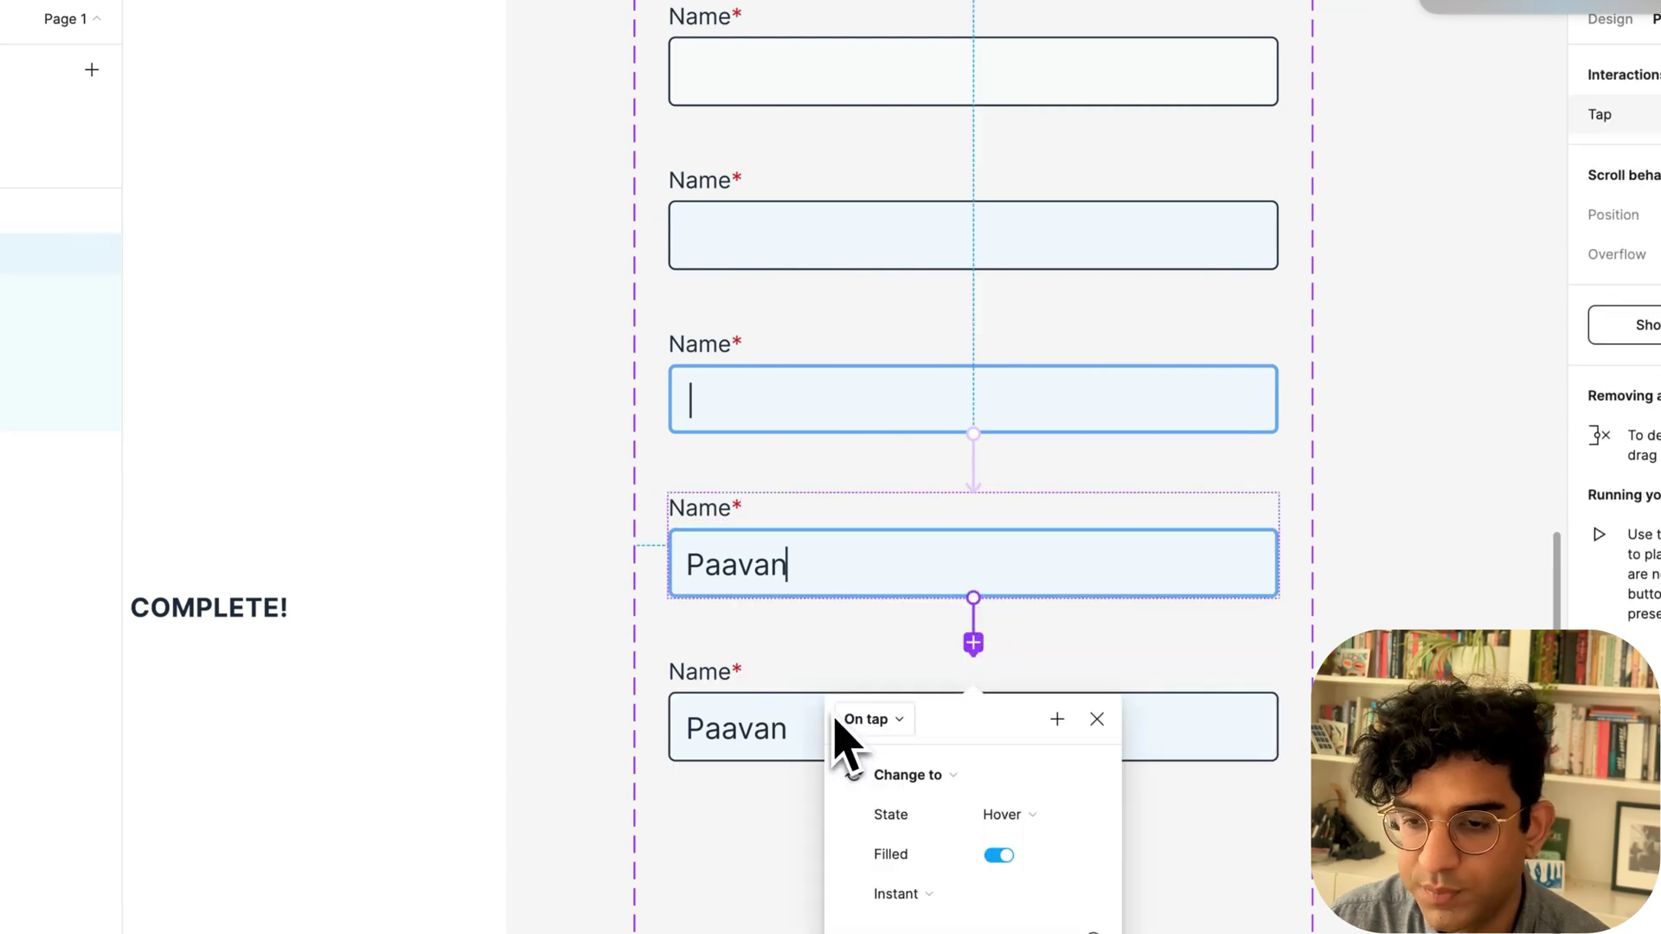
pyautogui.click(876, 721)
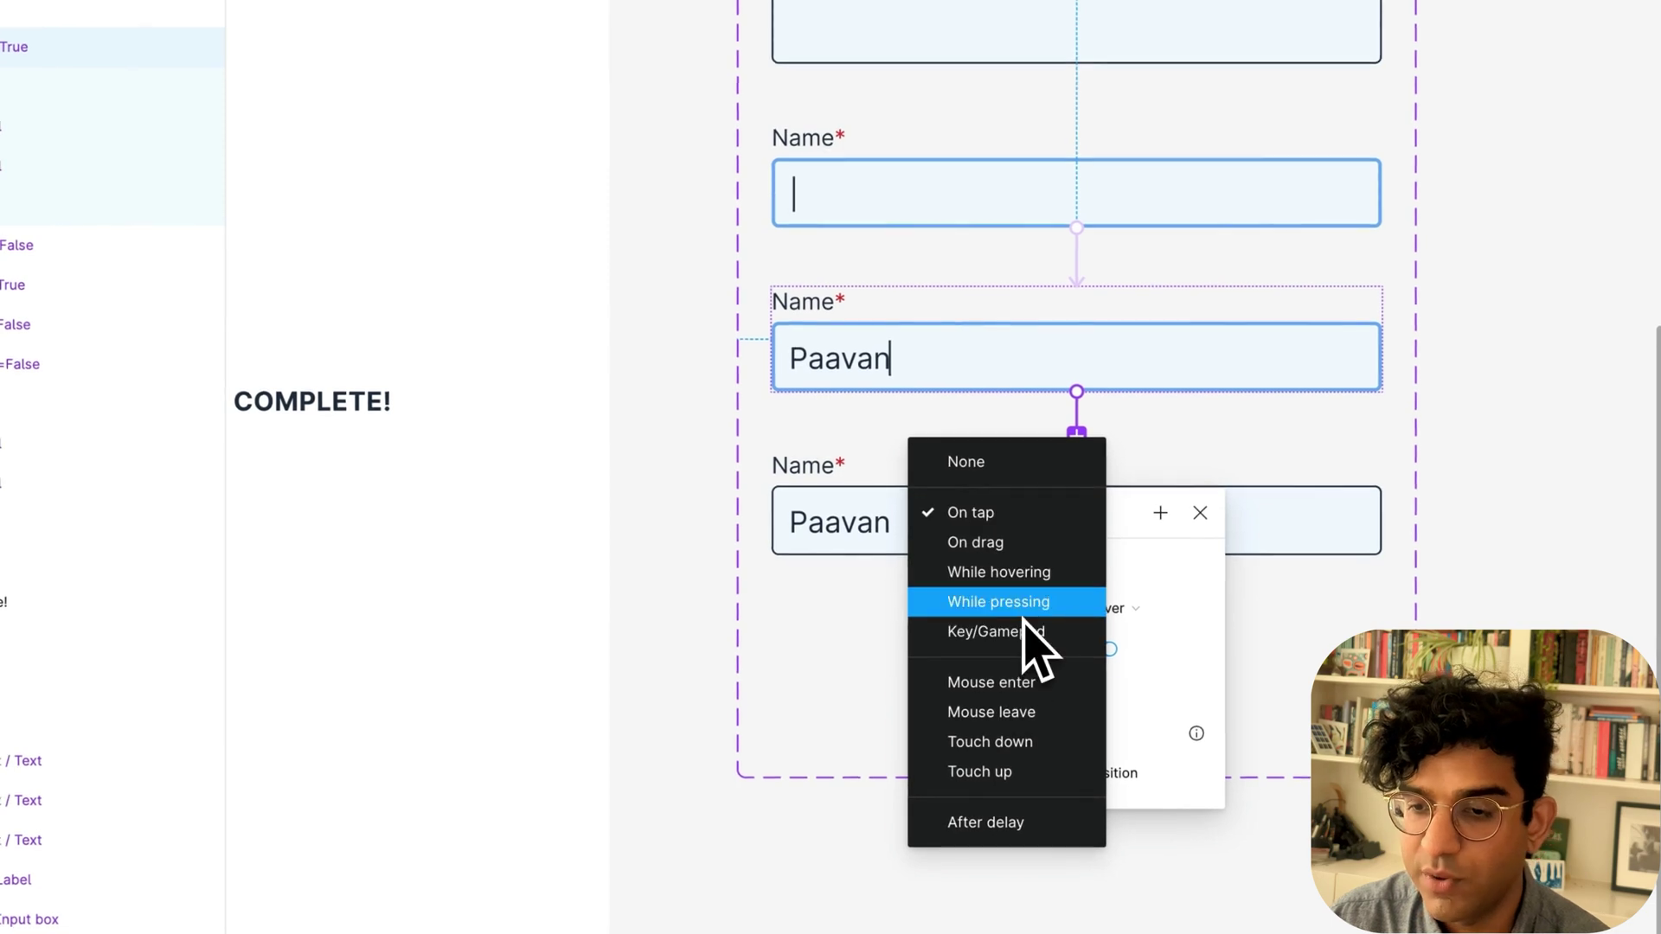
pyautogui.click(1003, 713)
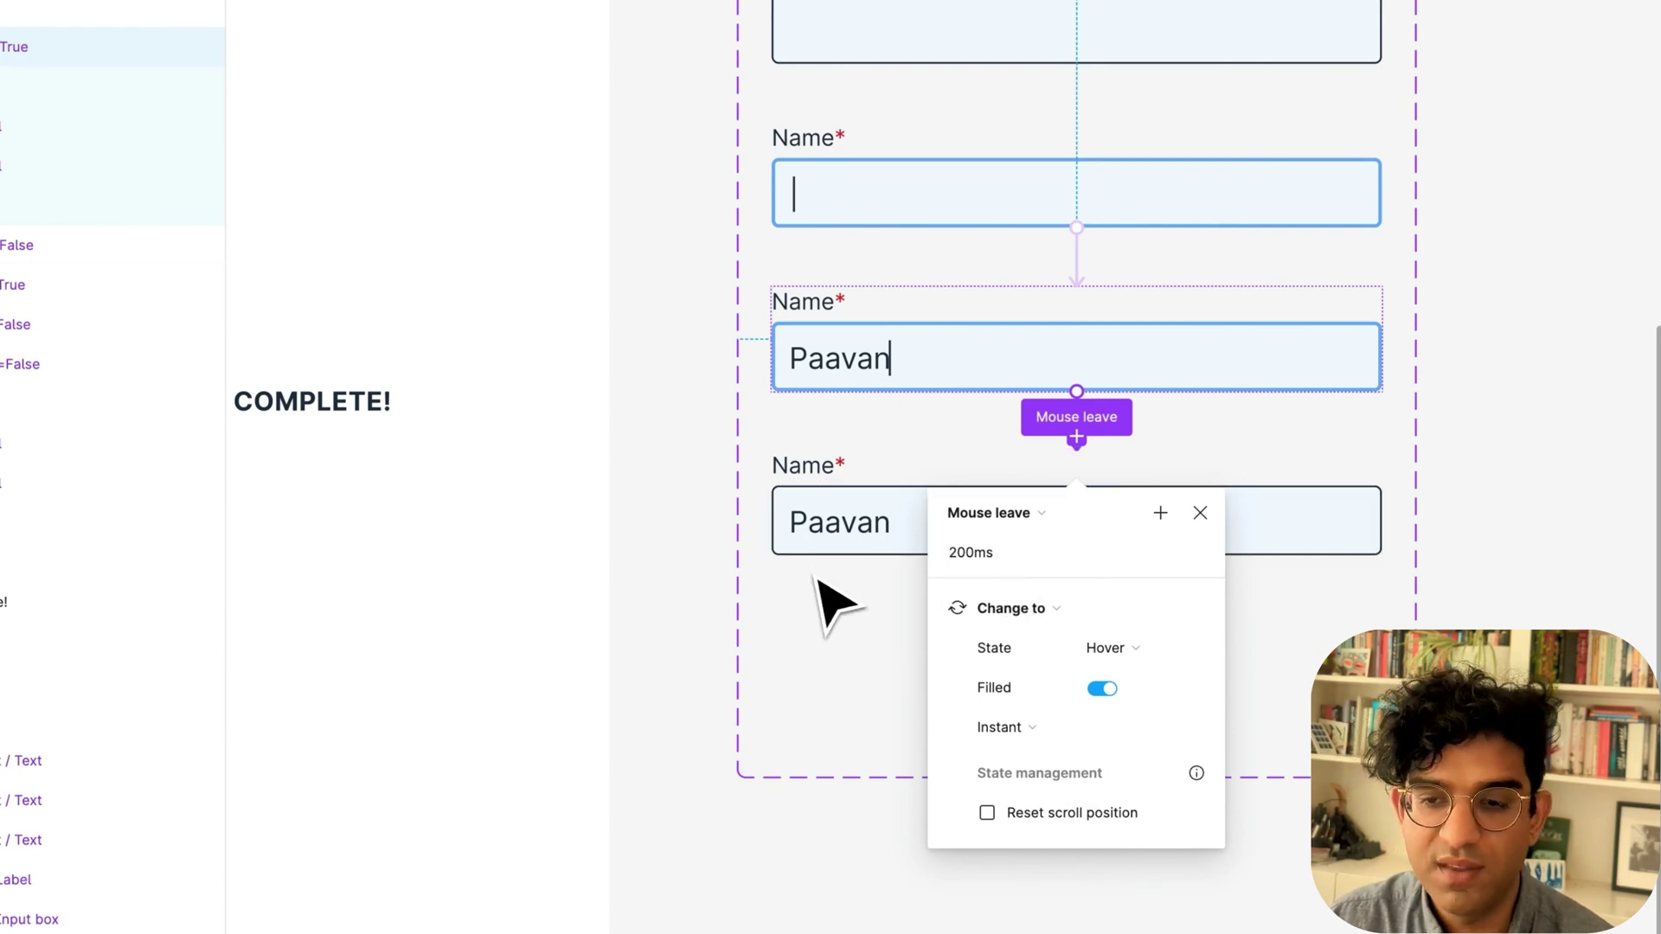
pyautogui.click(830, 638)
# Preview the Form 1 frame as a prototype.
pyautogui.scroll(-3, 865, 527)
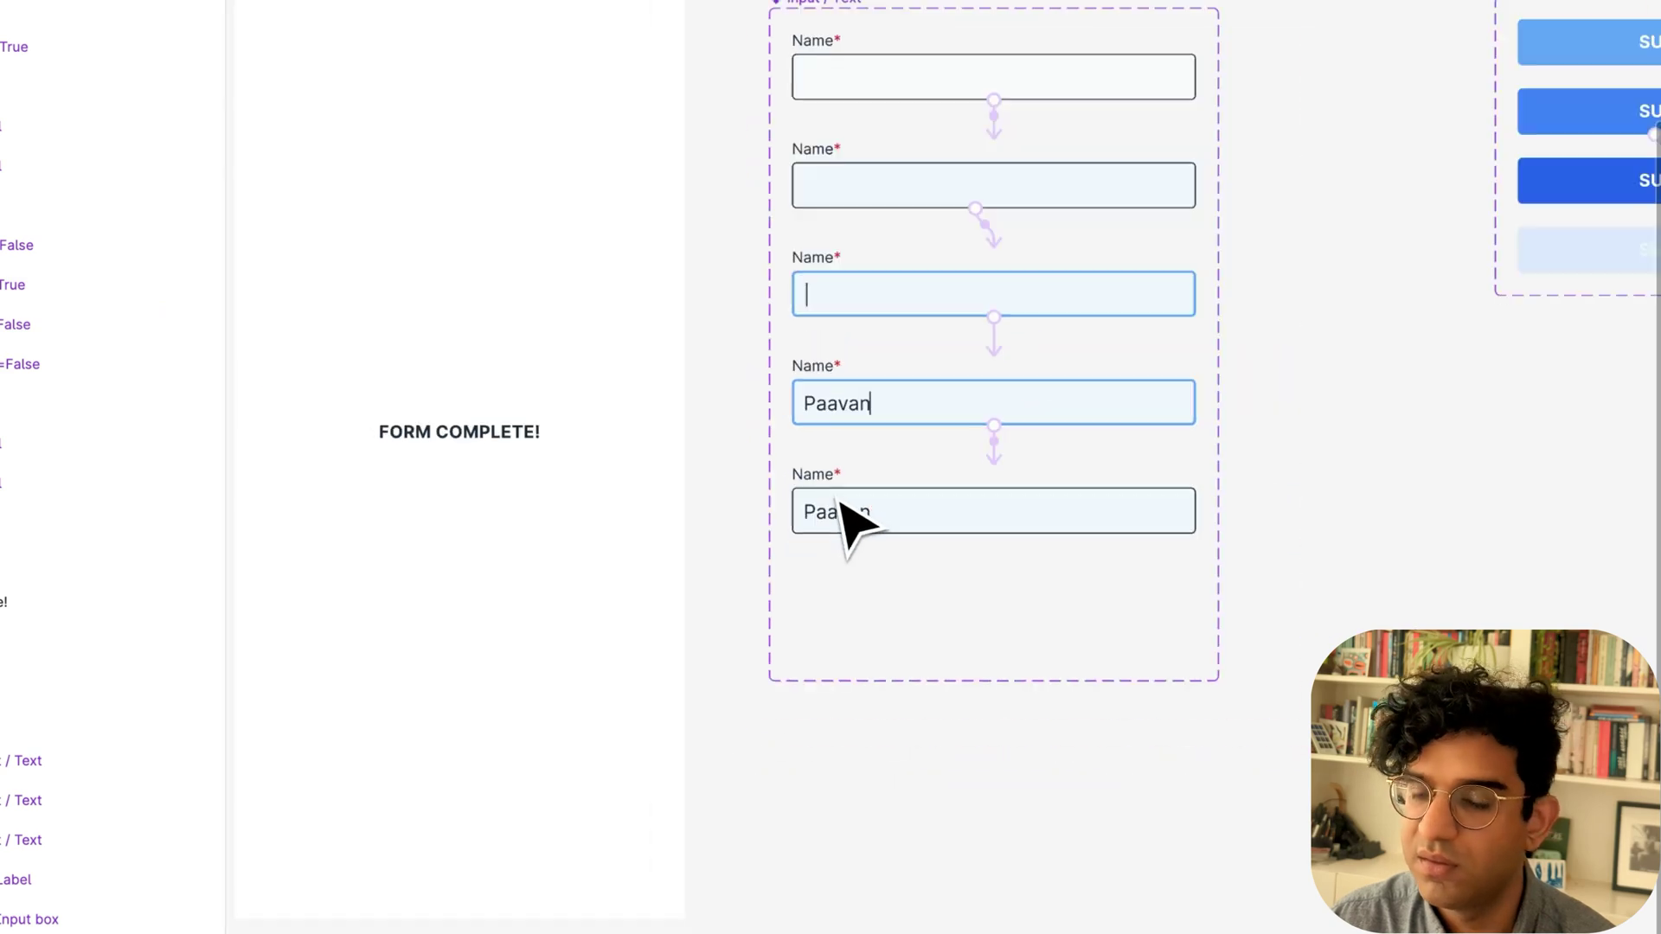
pyautogui.scroll(-3, 843, 519)
pyautogui.click(496, 320)
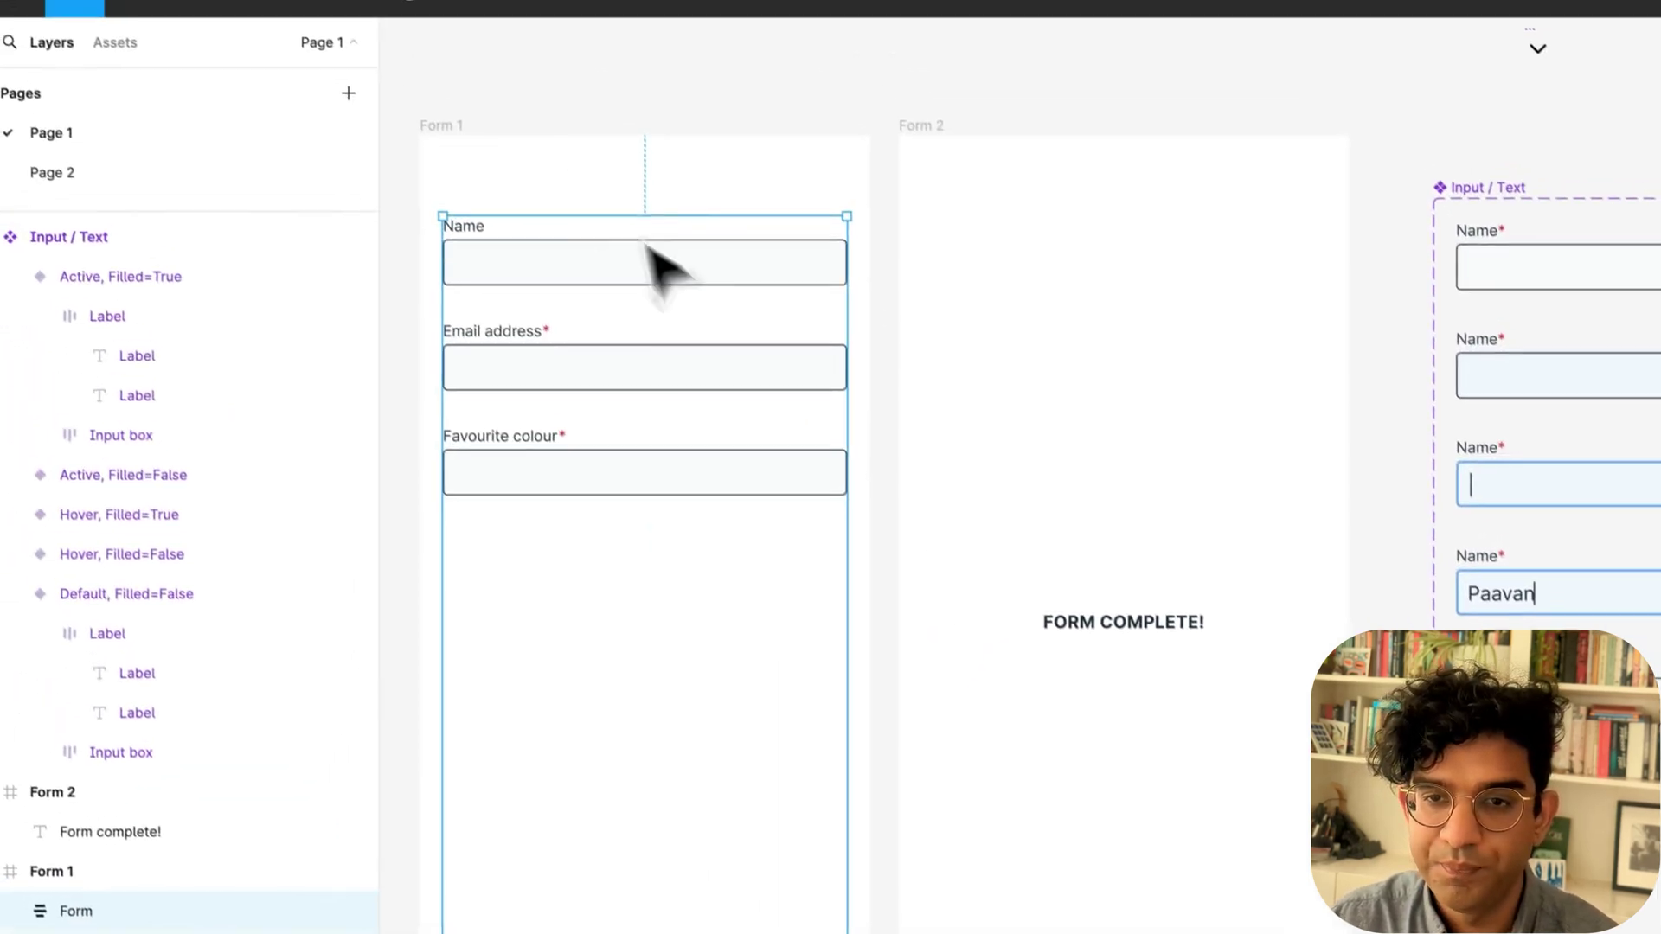
pyautogui.click(435, 126)
pyautogui.hotkey('shift', 'space')
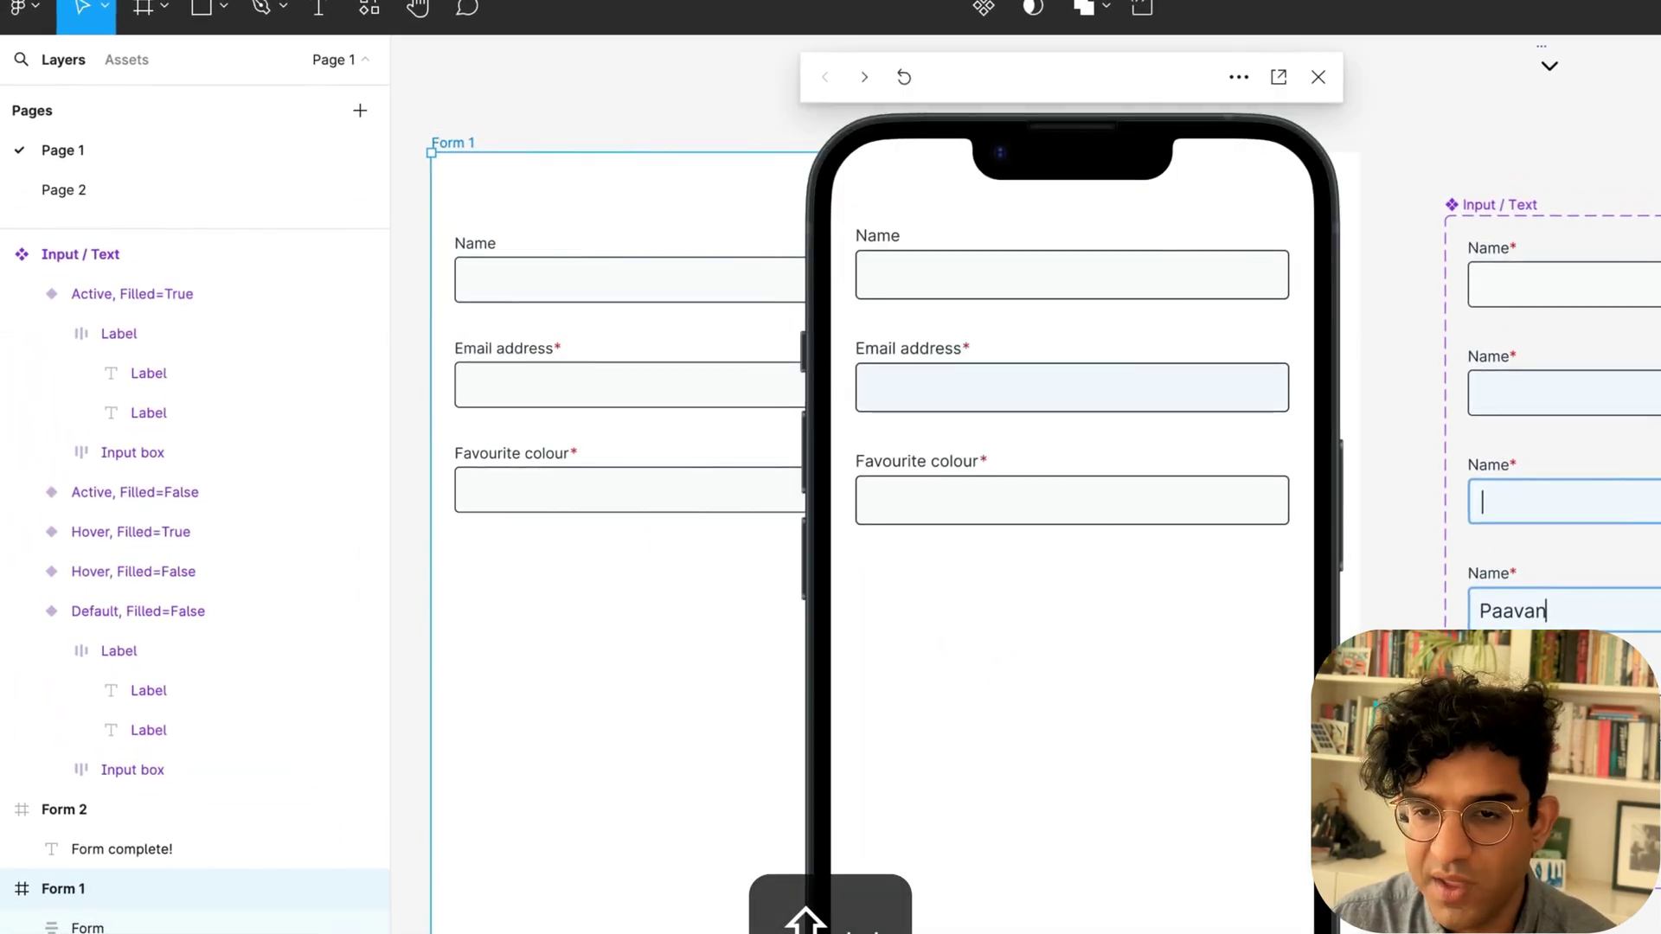
# Focus the Email address field in the Form 1 preview.
pyautogui.click(914, 382)
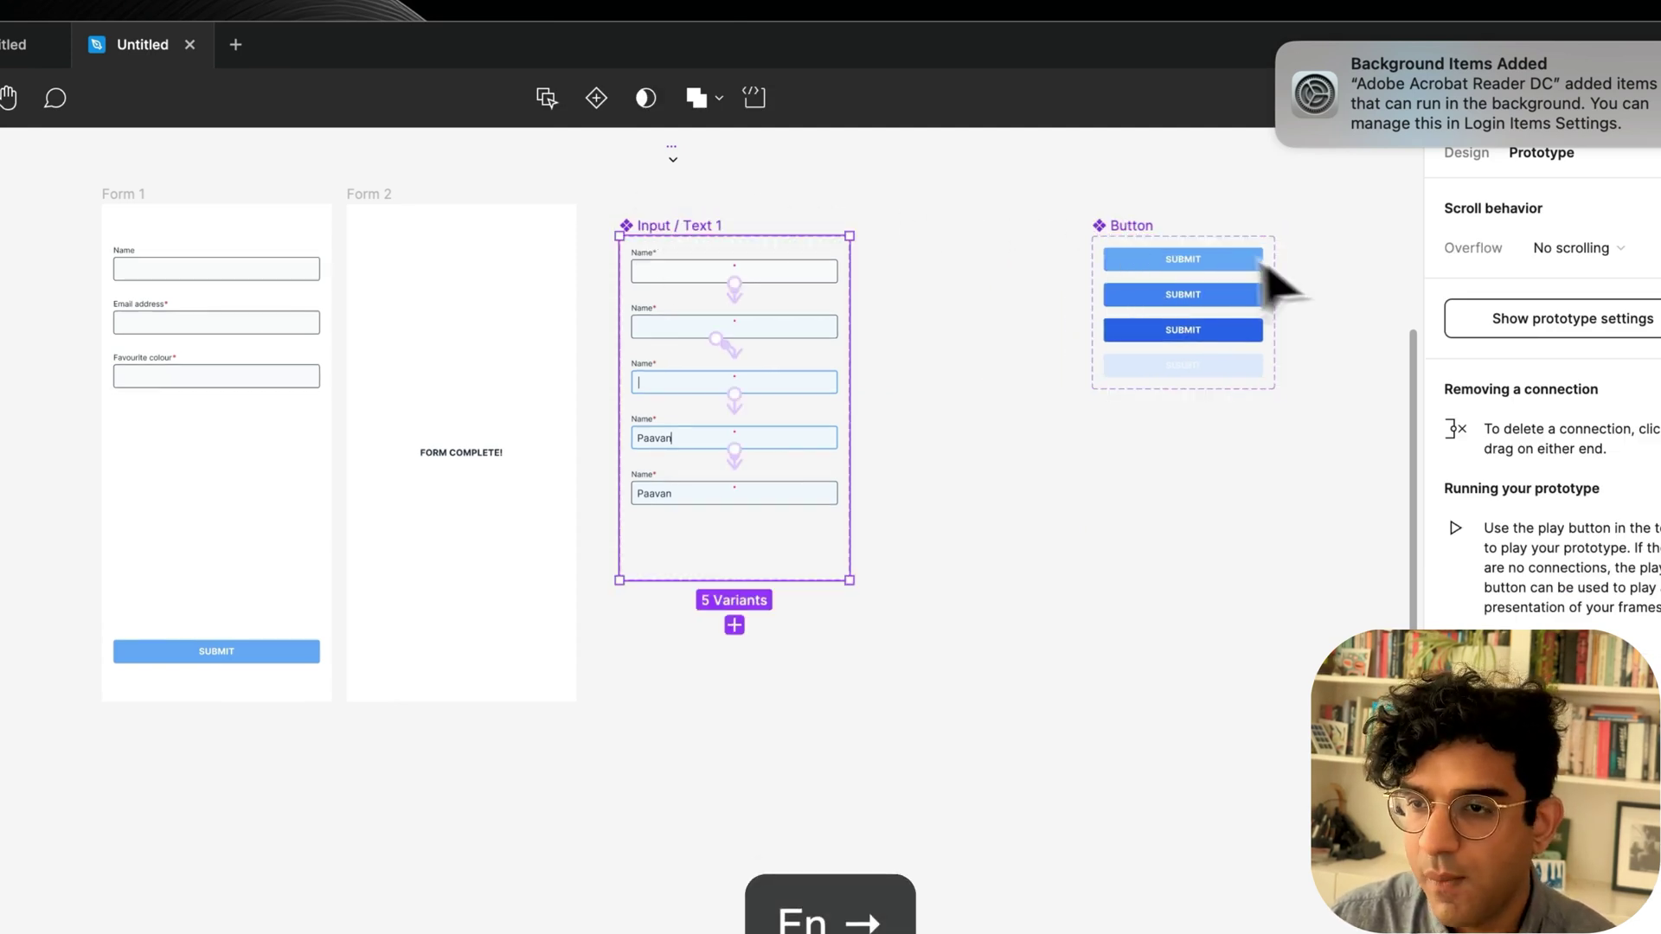
# Duplicate Input / Text into Input / Text 2 and Input / Text 3, shifting the Button set right.
pyautogui.moveTo(1122, 227); pyautogui.dragTo(1228, 229)
pyautogui.moveTo(692, 228); pyautogui.dragTo(967, 235)
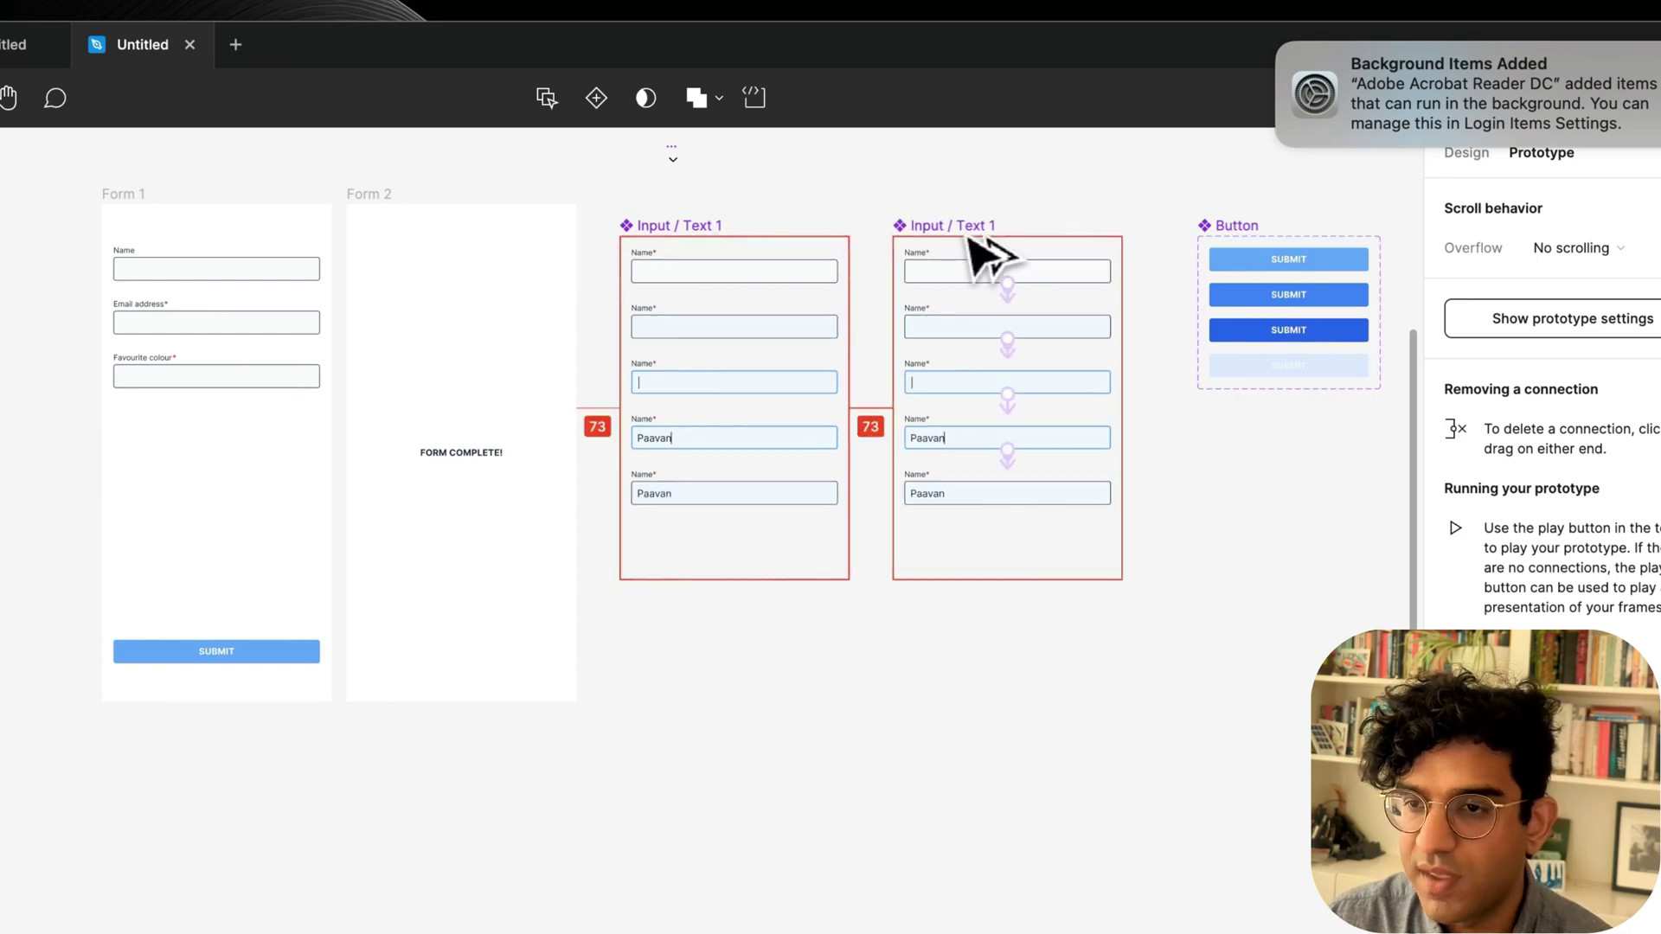
pyautogui.hscroll(5, 1090, 268)
pyautogui.scroll(2, 1090, 268)
pyautogui.moveTo(947, 339); pyautogui.dragTo(1094, 339)
pyautogui.moveTo(693, 354); pyautogui.dragTo(938, 355)
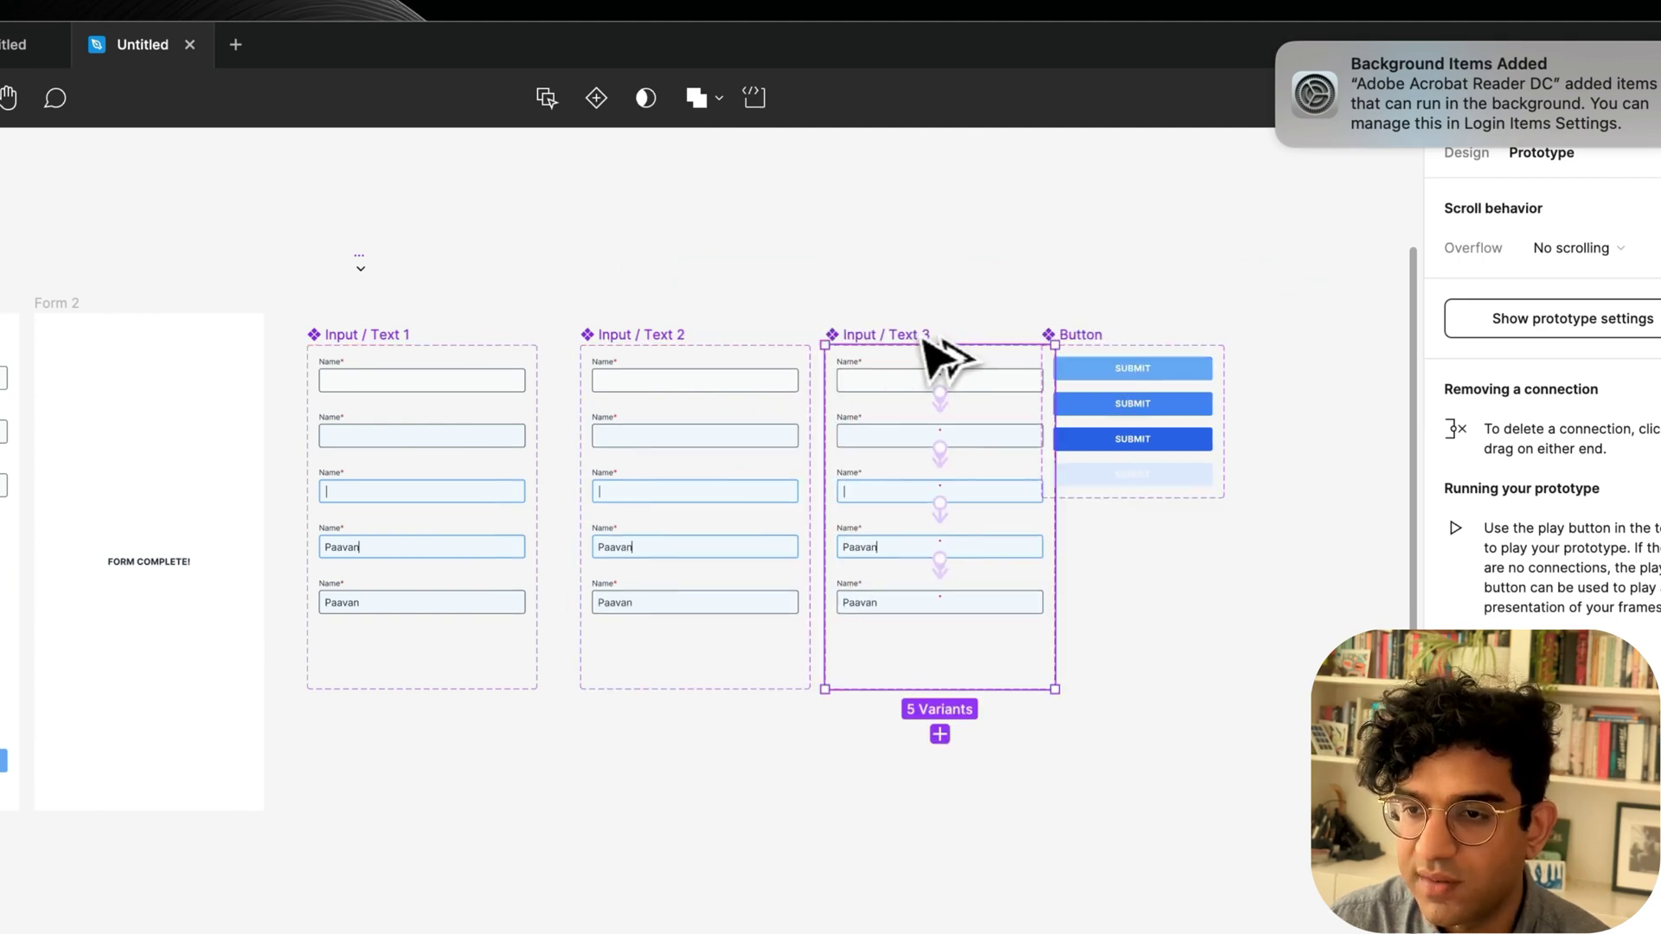
pyautogui.click(821, 272)
pyautogui.hscroll(-5, 819, 271)
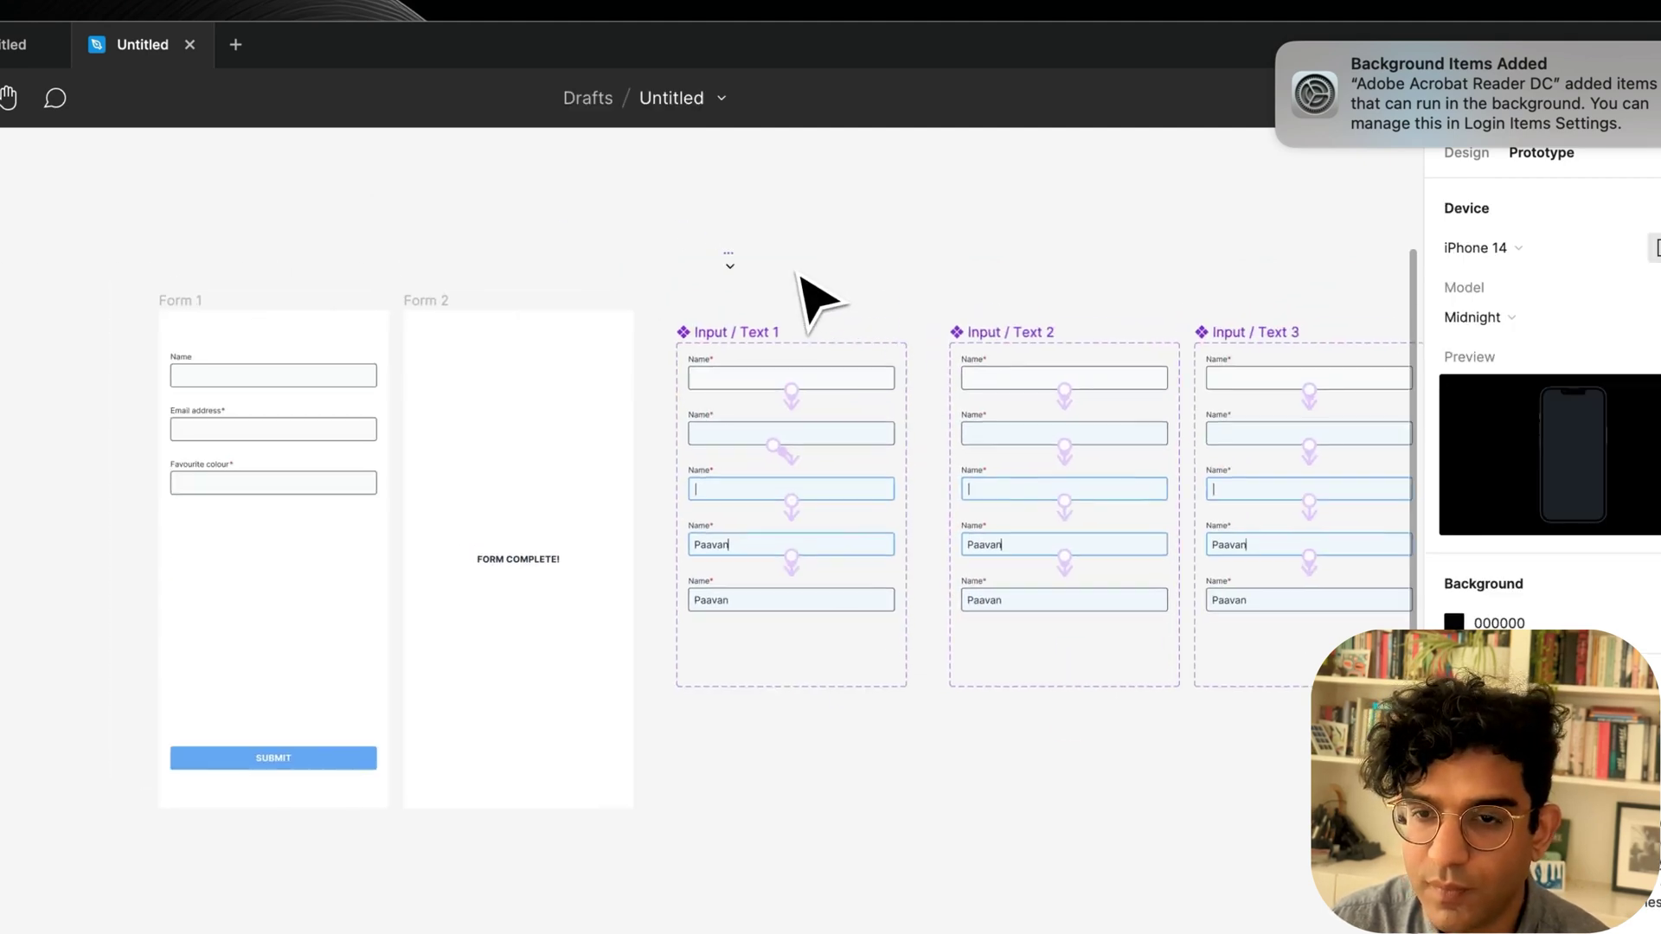
# Swap Form 1's Email address input to Input / Text 2 and Favourite colour to Input / Text 3.
pyautogui.doubleClick(206, 380)
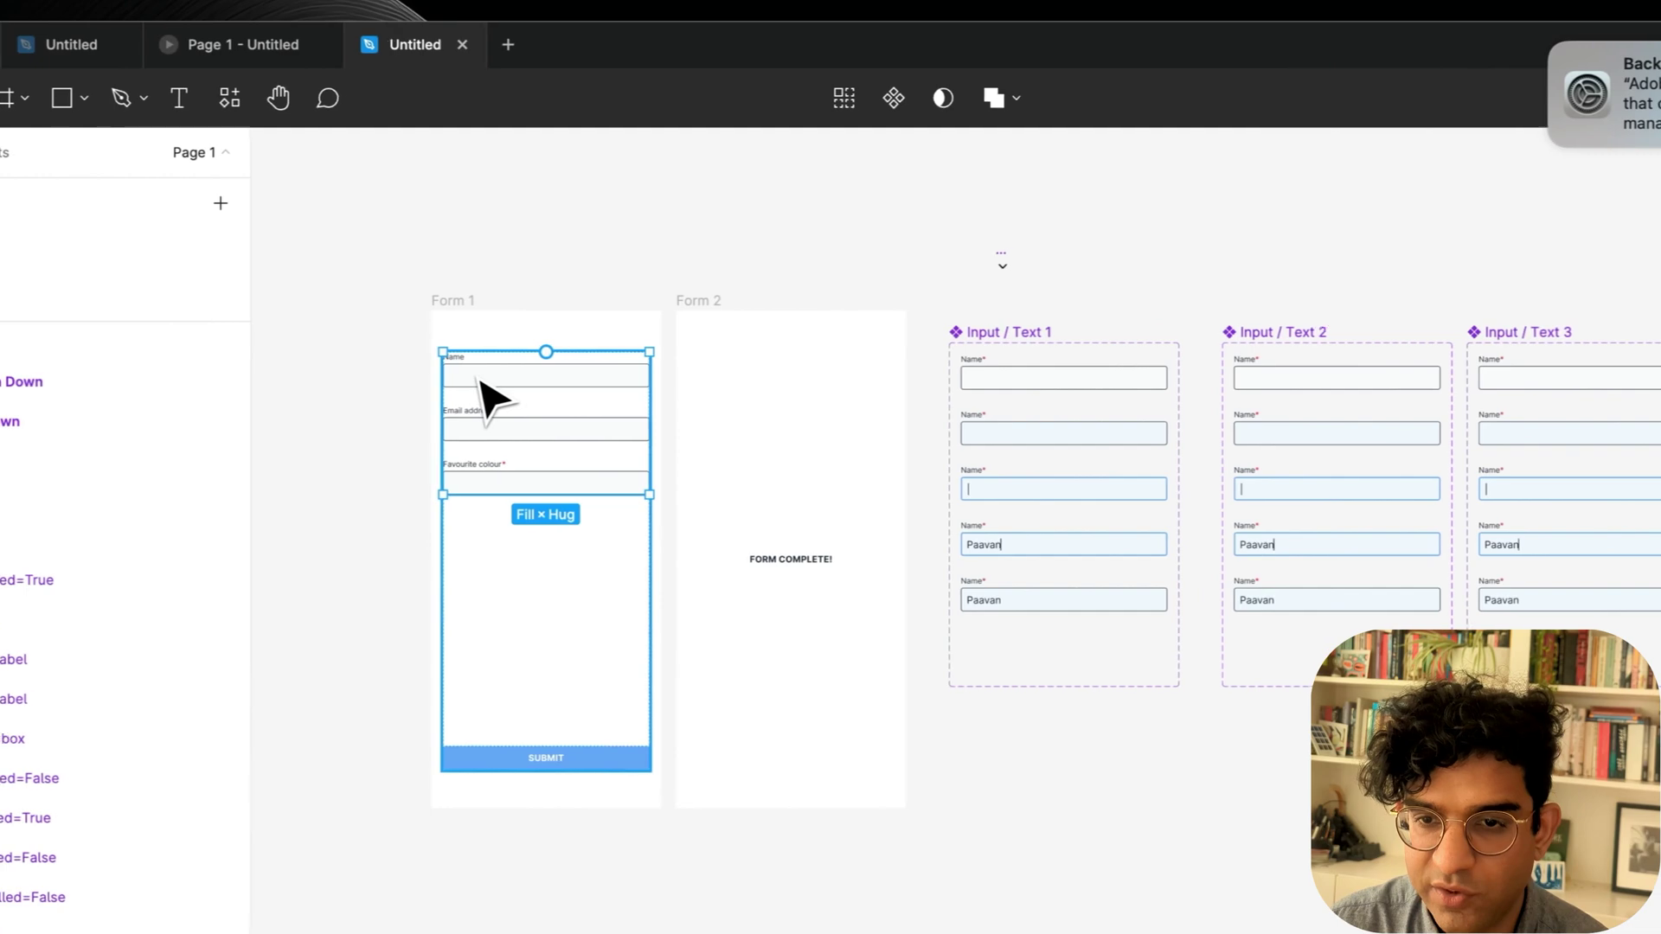
pyautogui.click(480, 380)
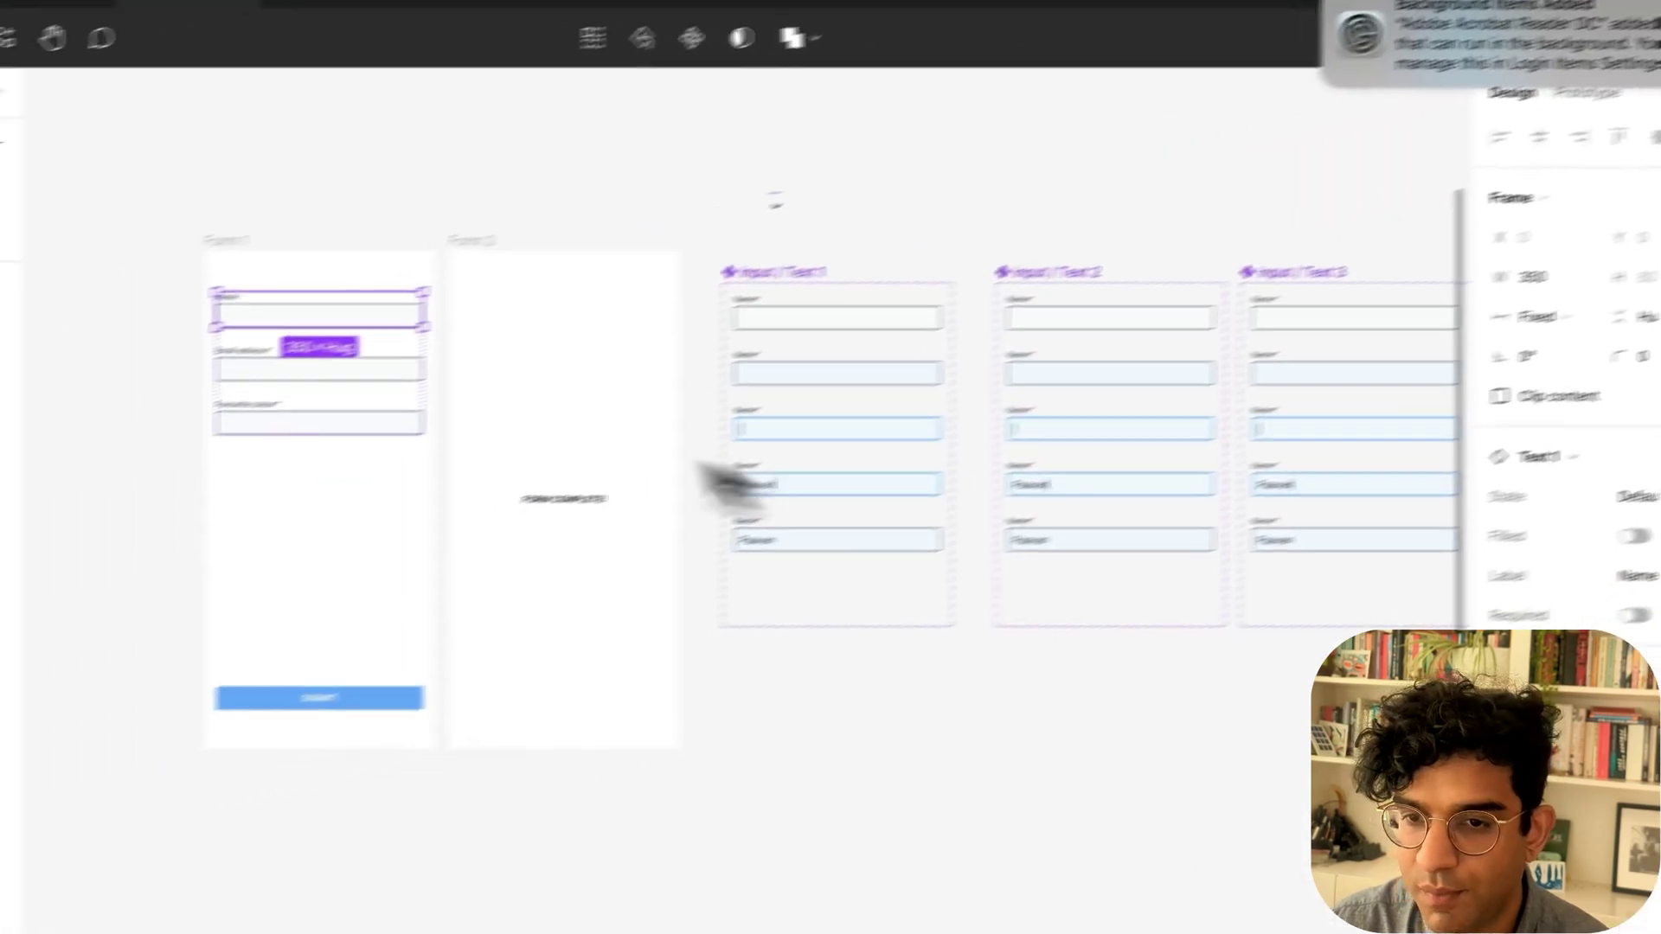
pyautogui.click(104, 429)
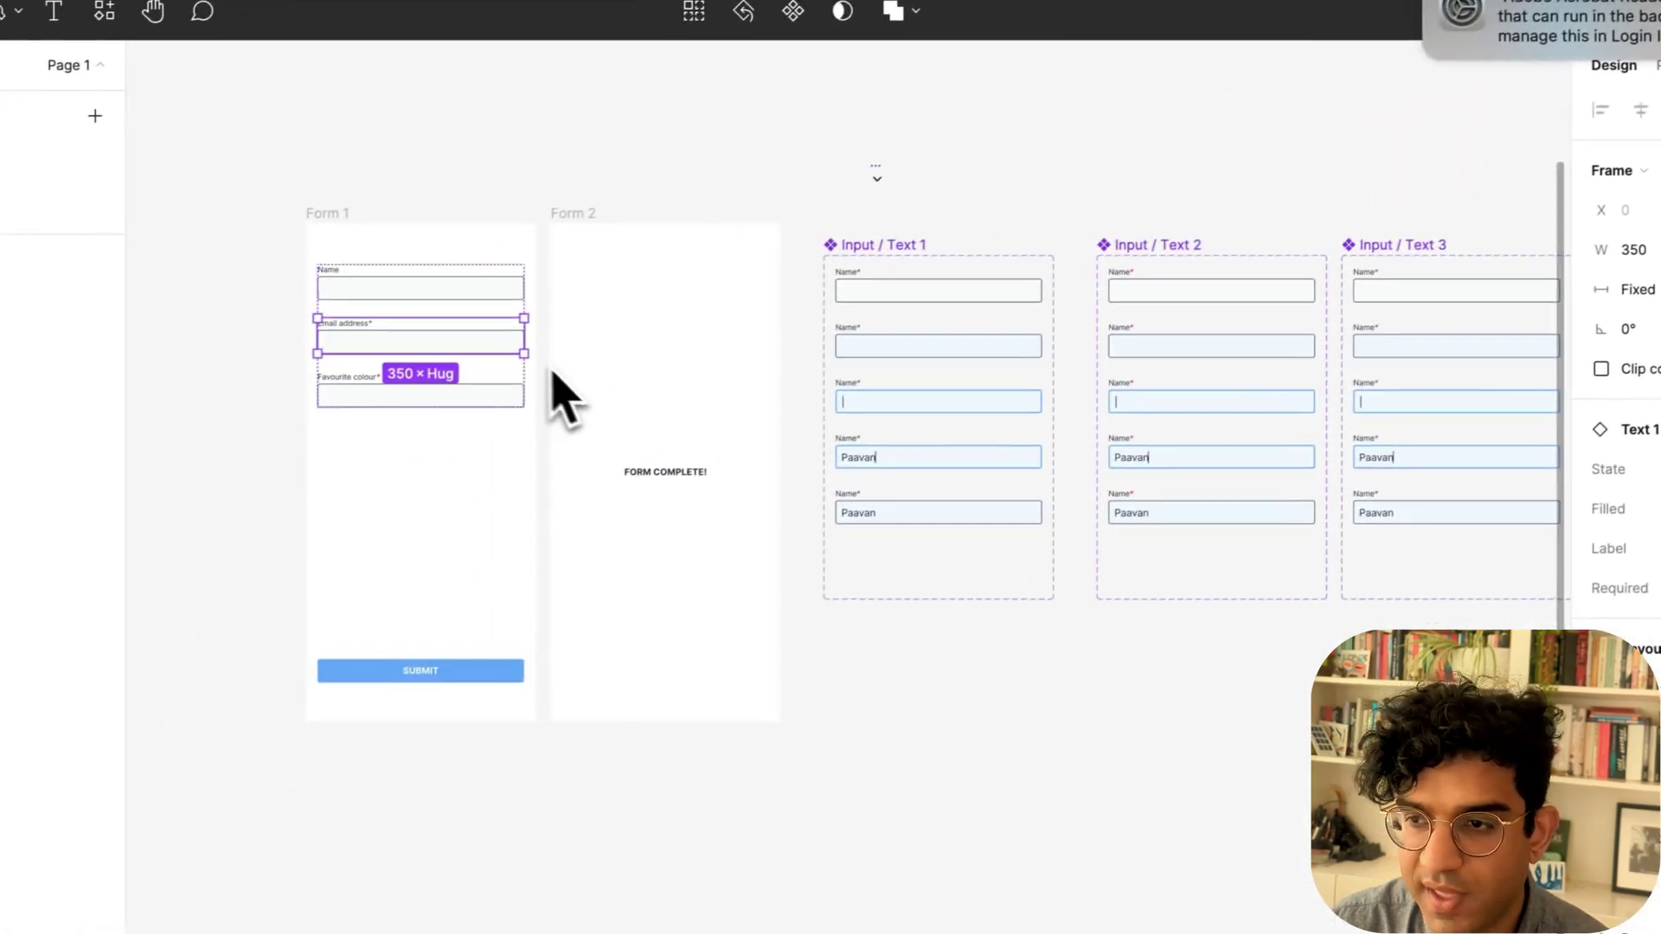
pyautogui.click(1367, 516)
pyautogui.click(1349, 641)
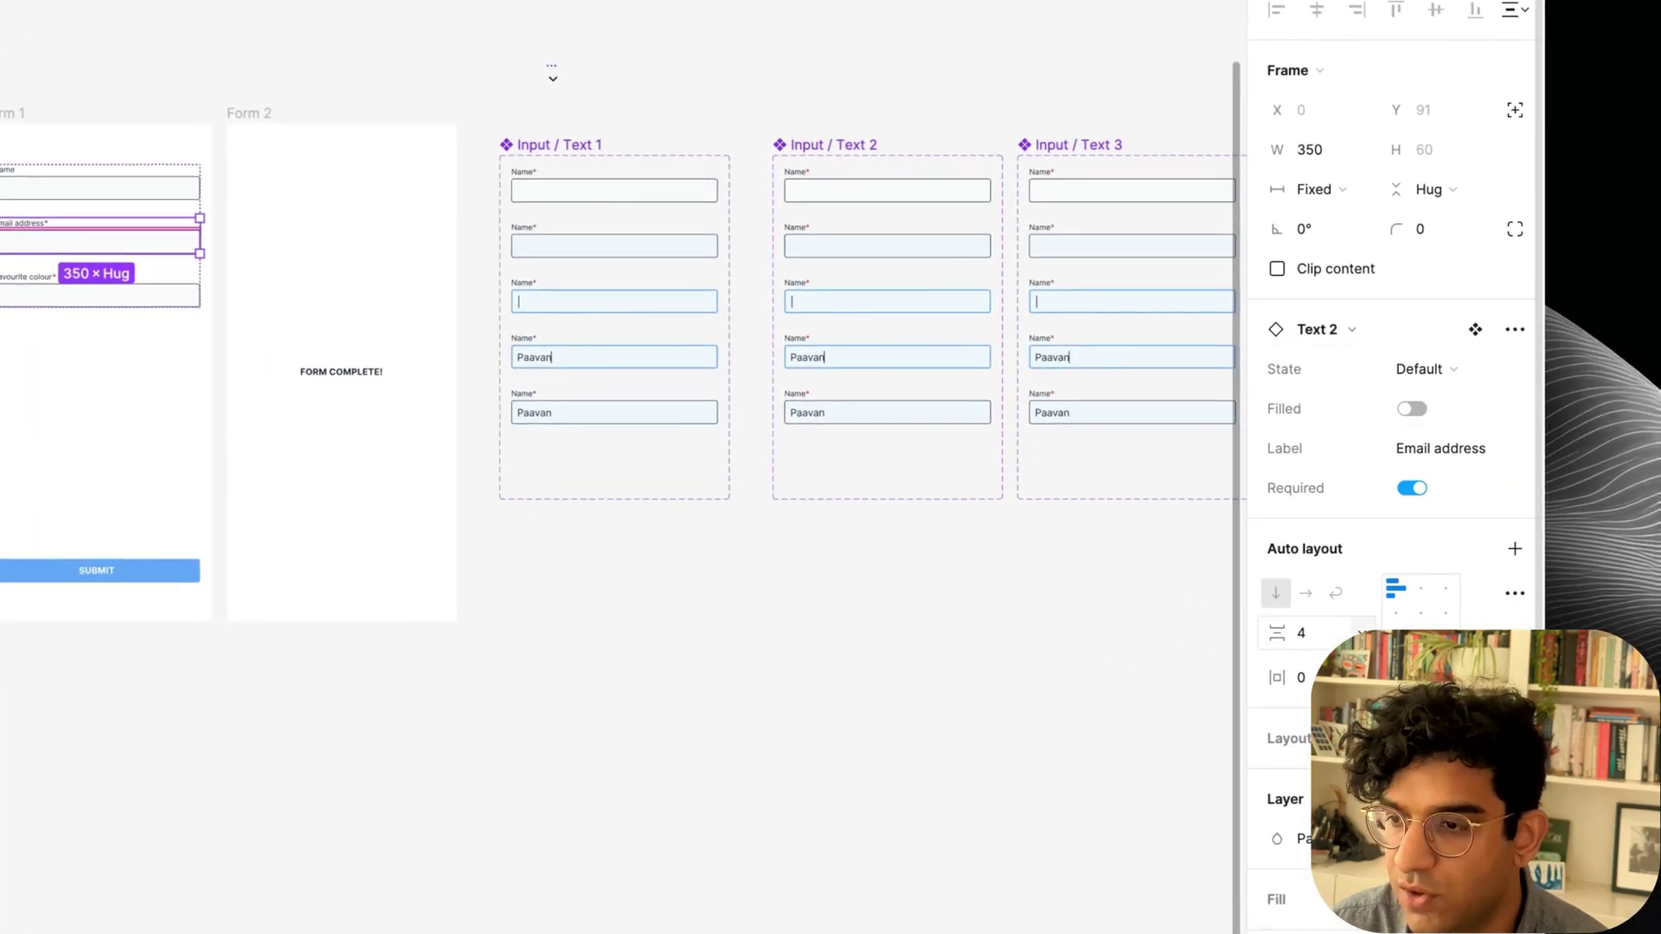
pyautogui.press('Tab')
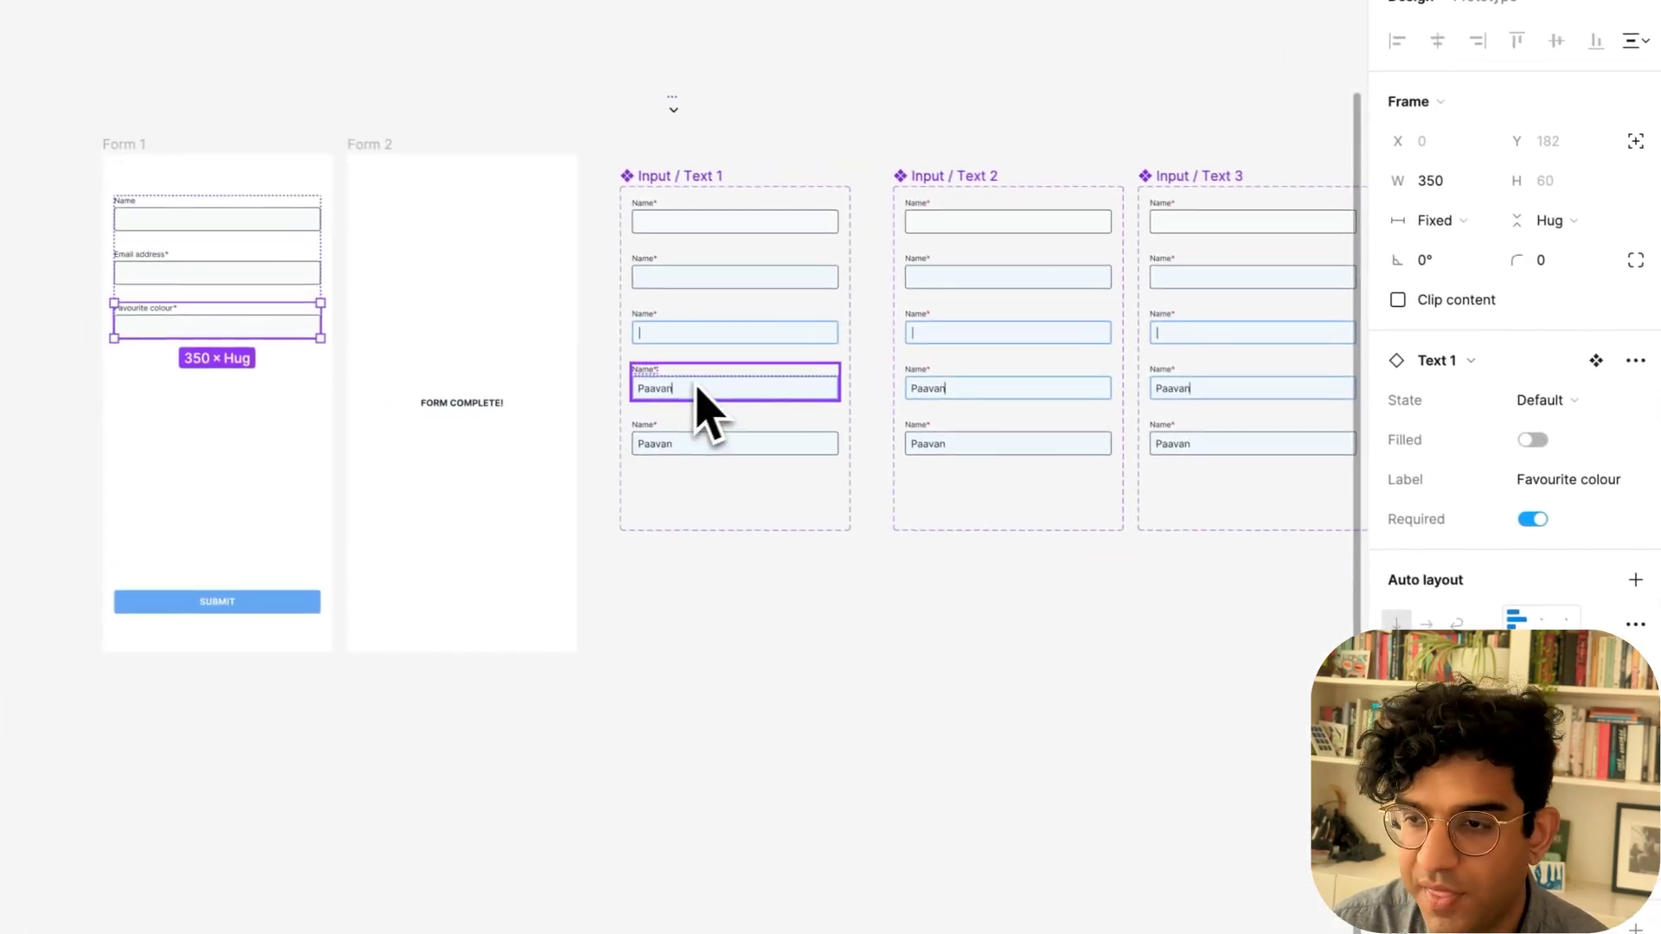
pyautogui.click(1443, 360)
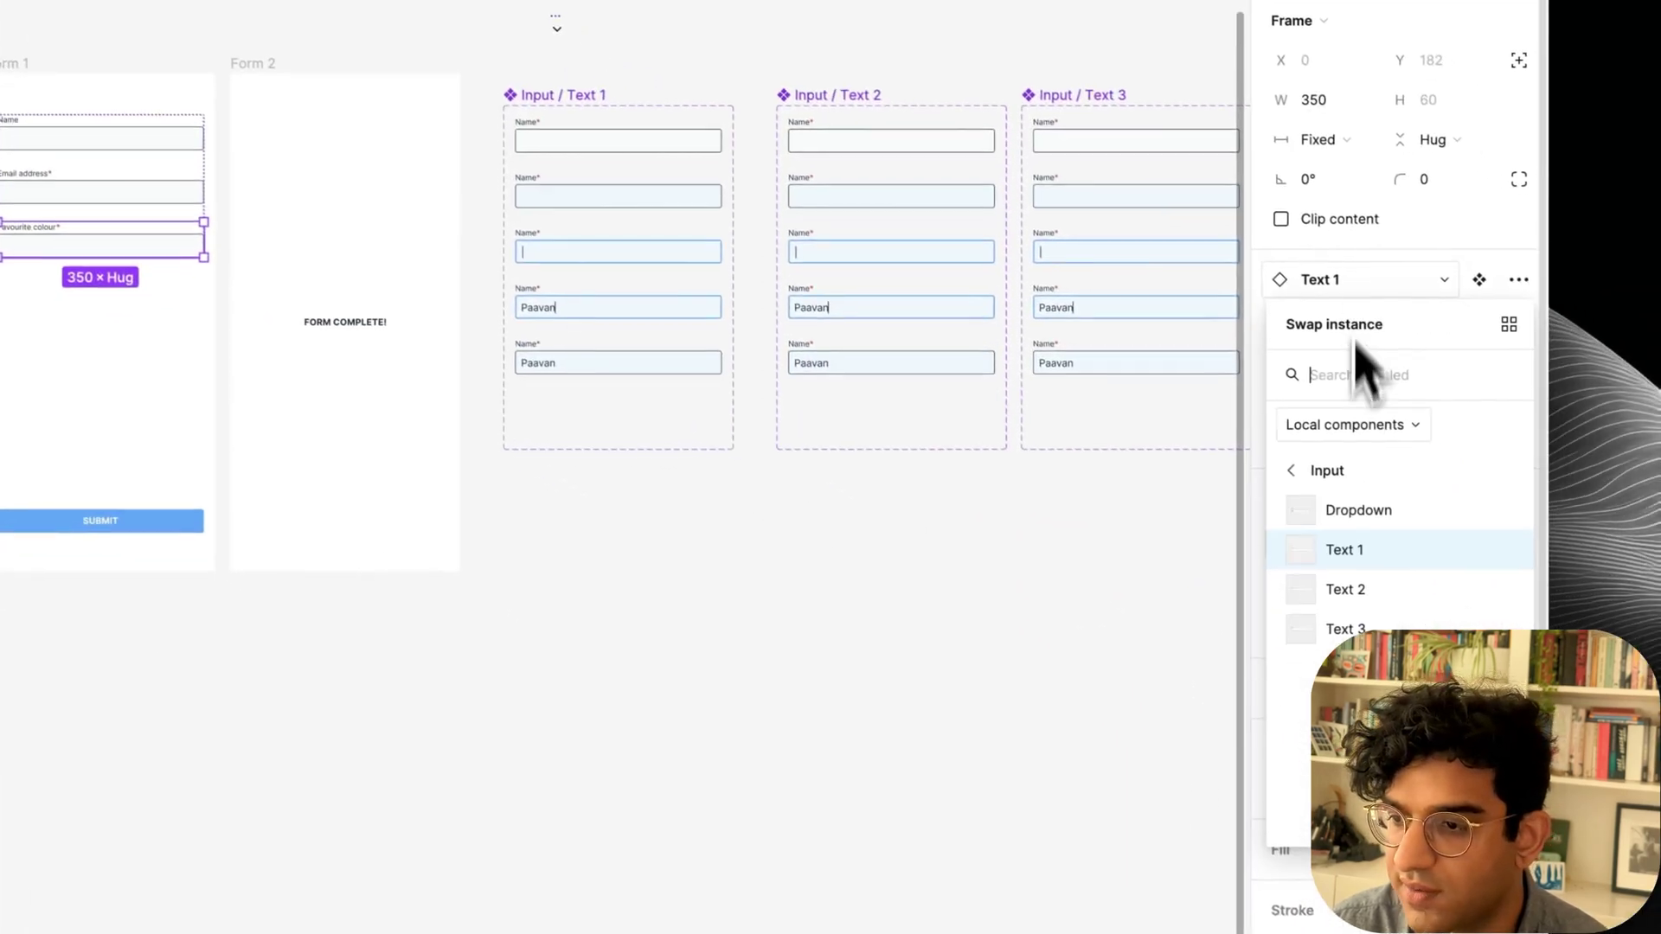
pyautogui.click(1455, 700)
pyautogui.click(959, 595)
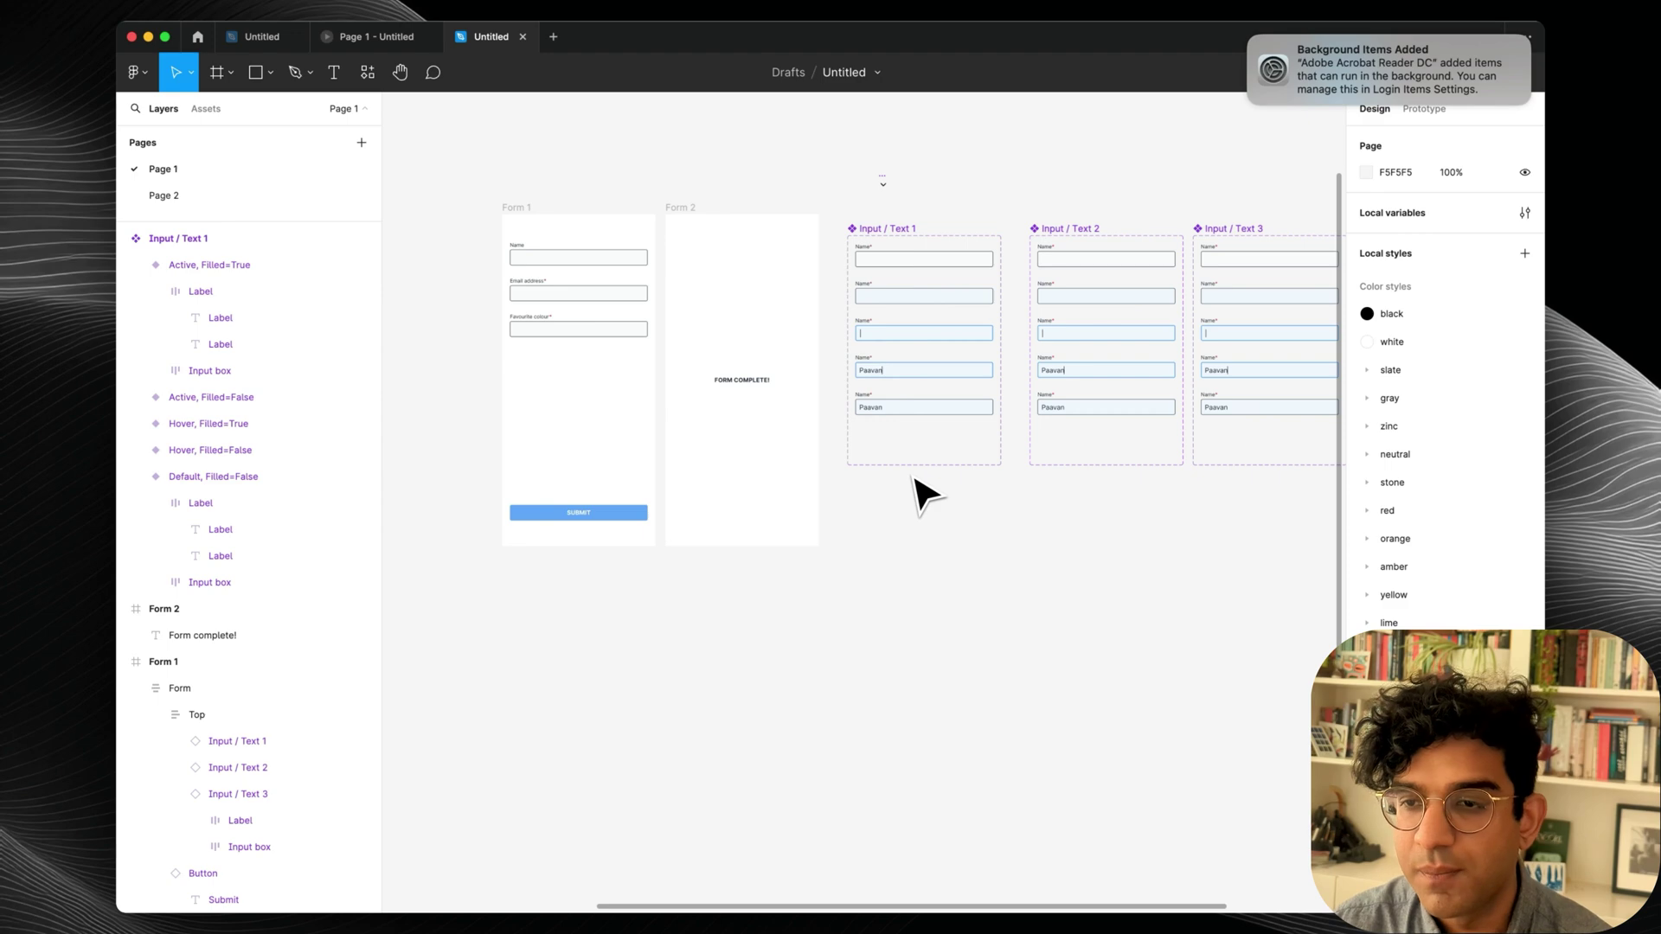
pyautogui.hscroll(2, 926, 493)
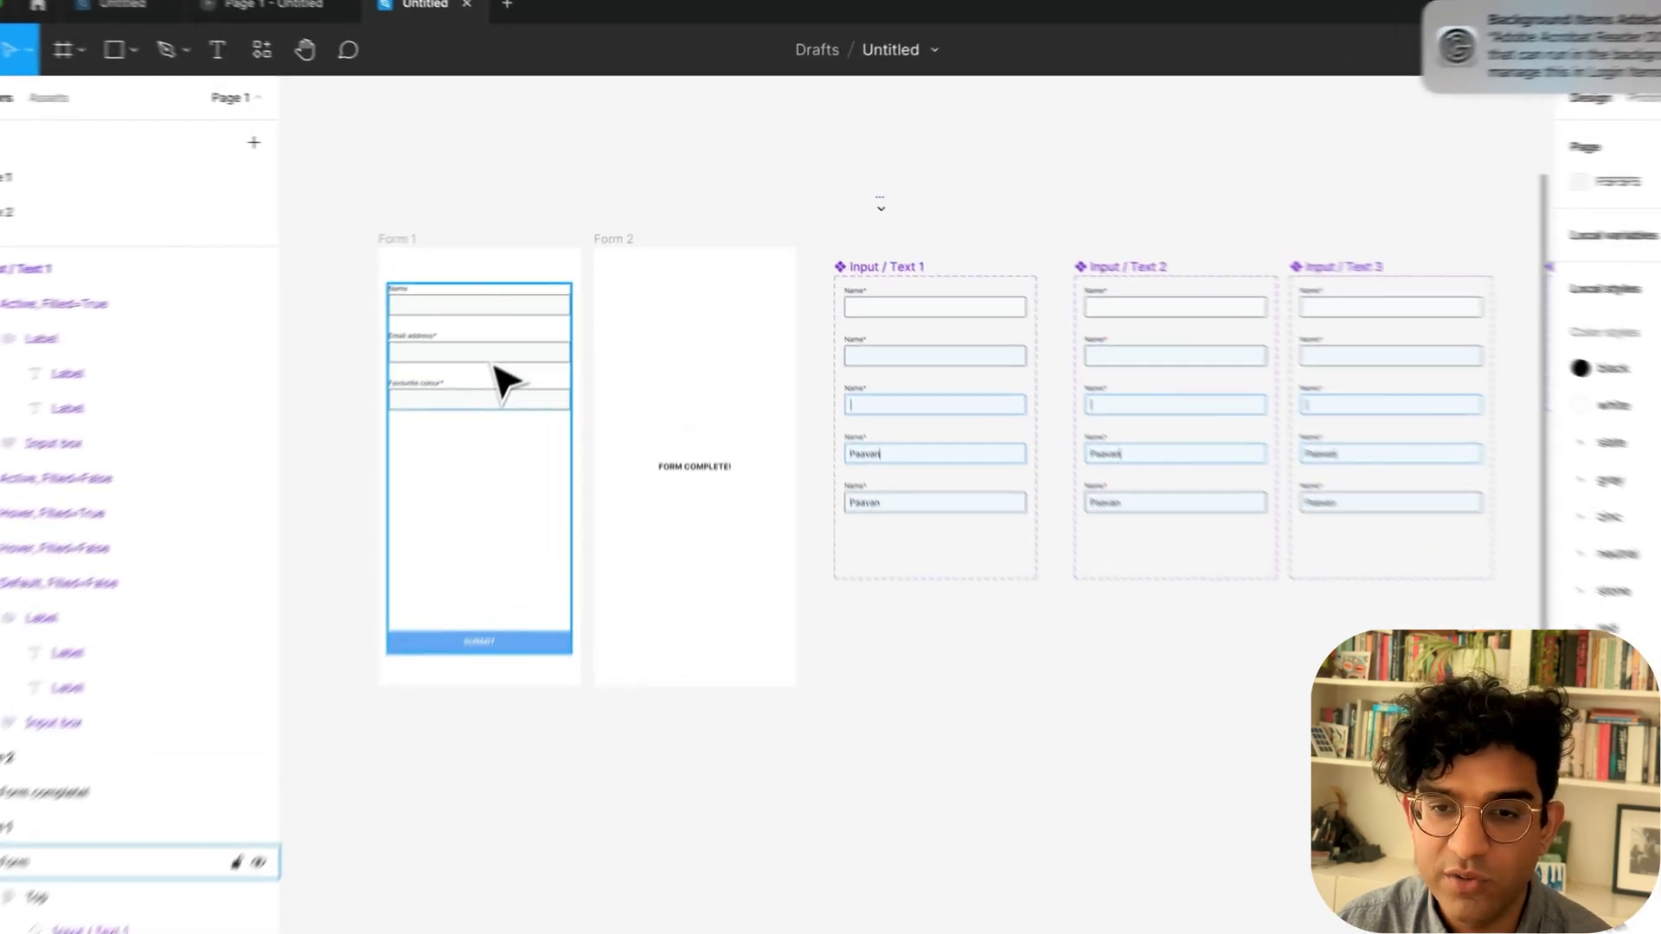
# Open the bottom Input / Text 2 variant's Mouse leave interaction and move the file to a team.
pyautogui.doubleClick(542, 305)
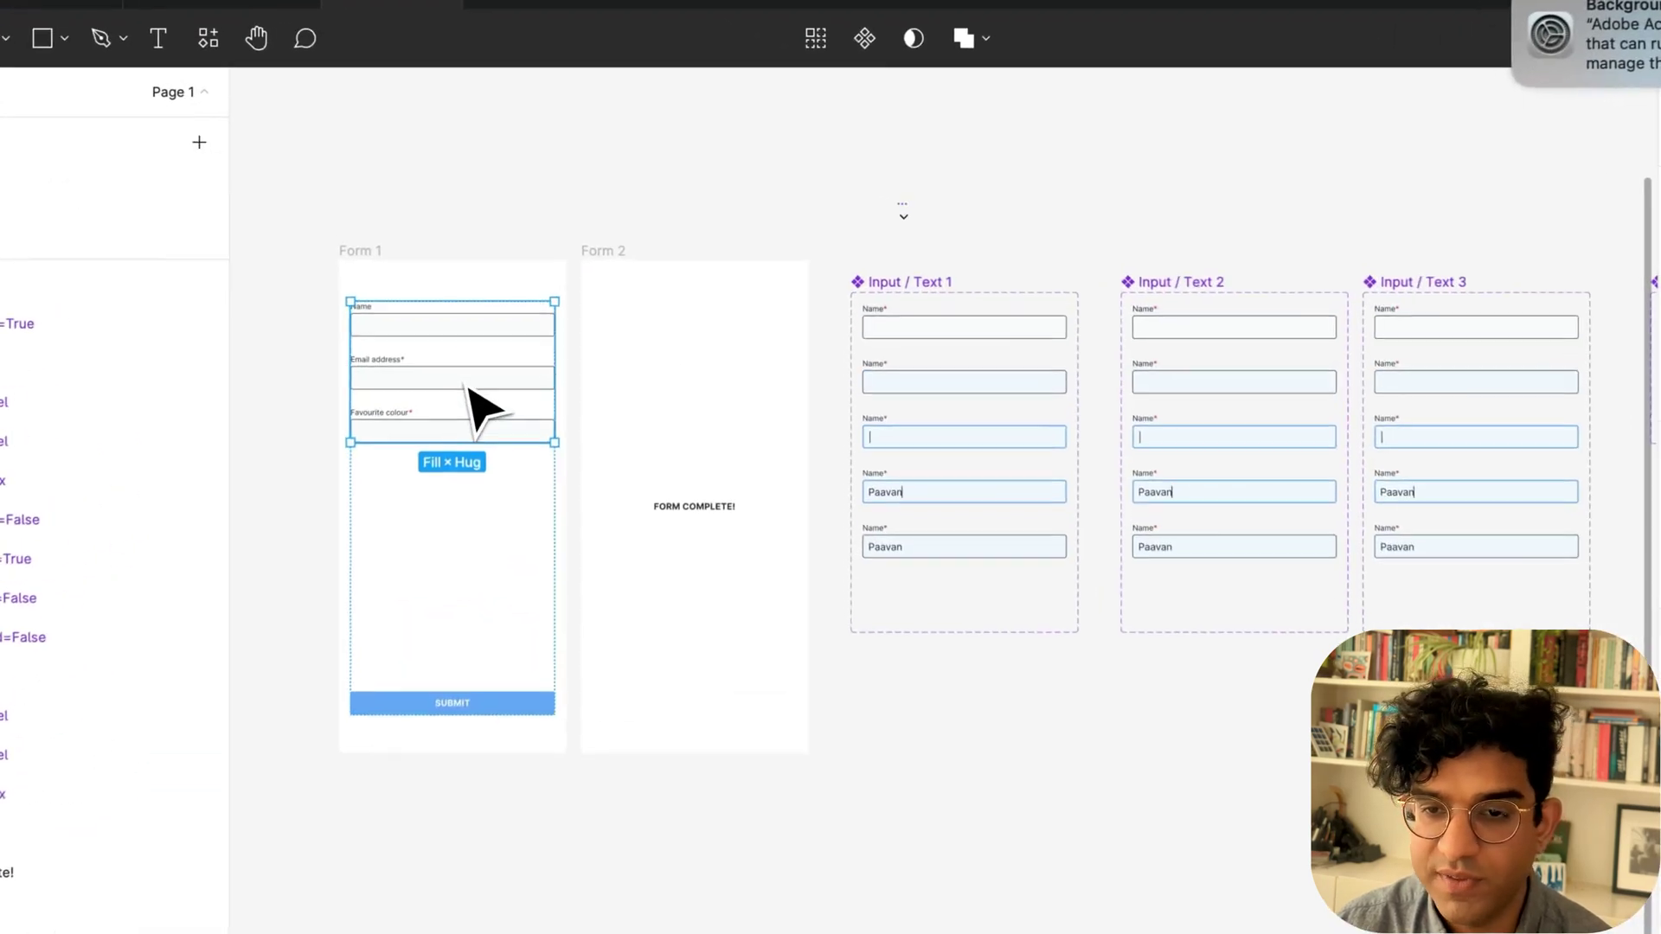
pyautogui.doubleClick(544, 305)
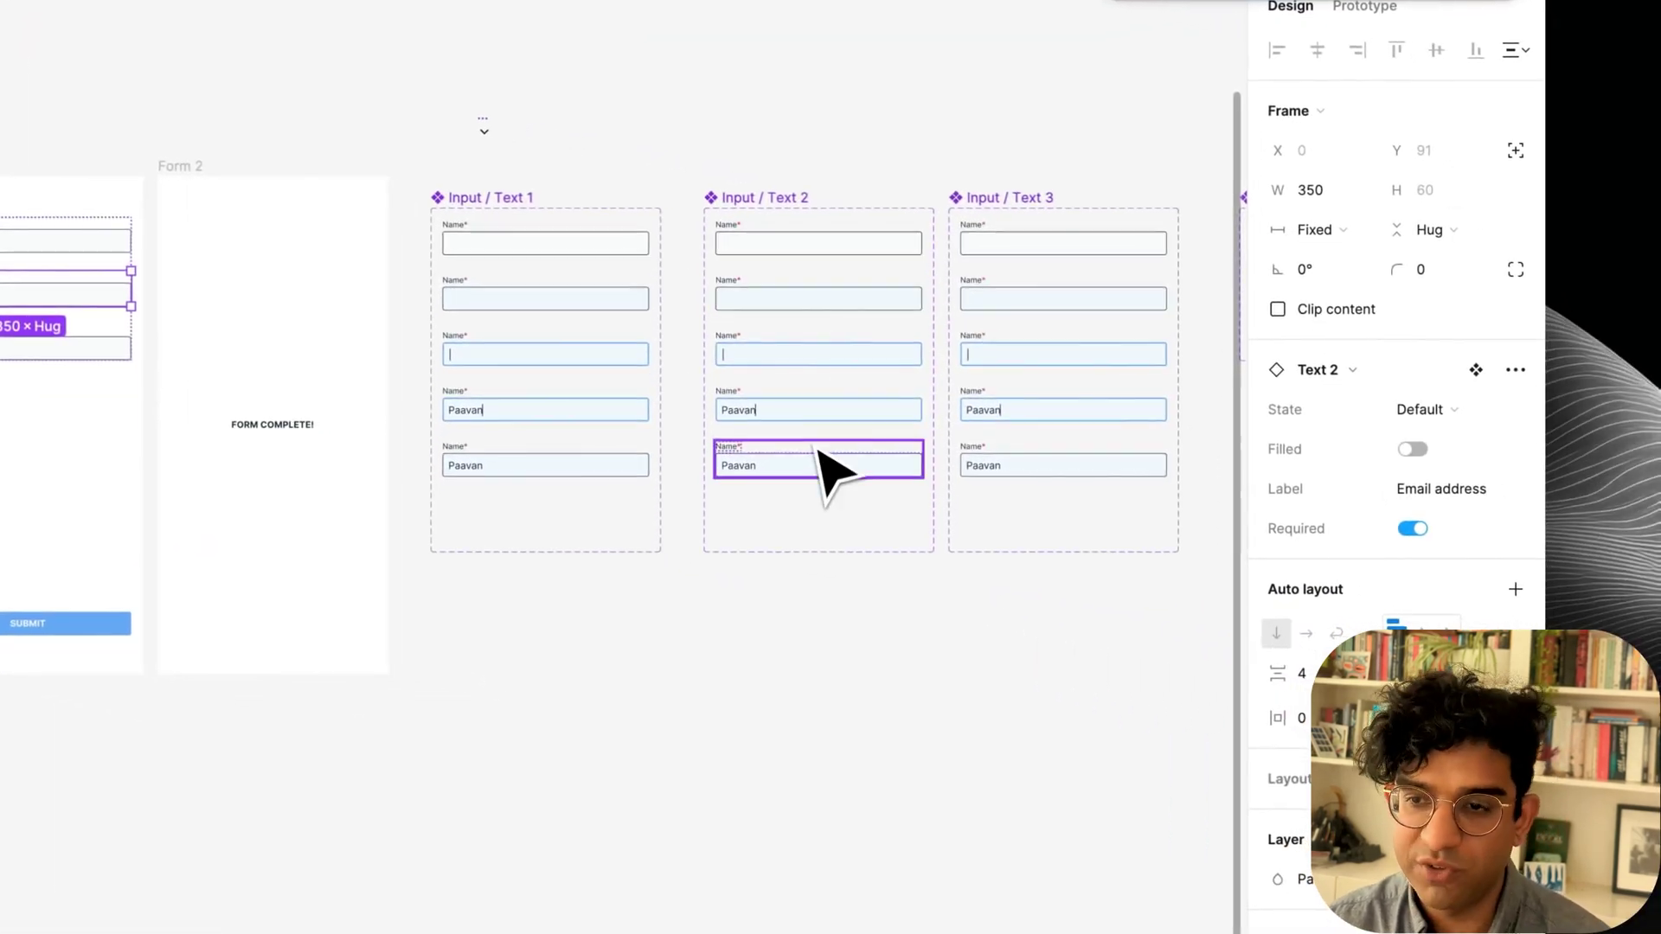
pyautogui.click(817, 413)
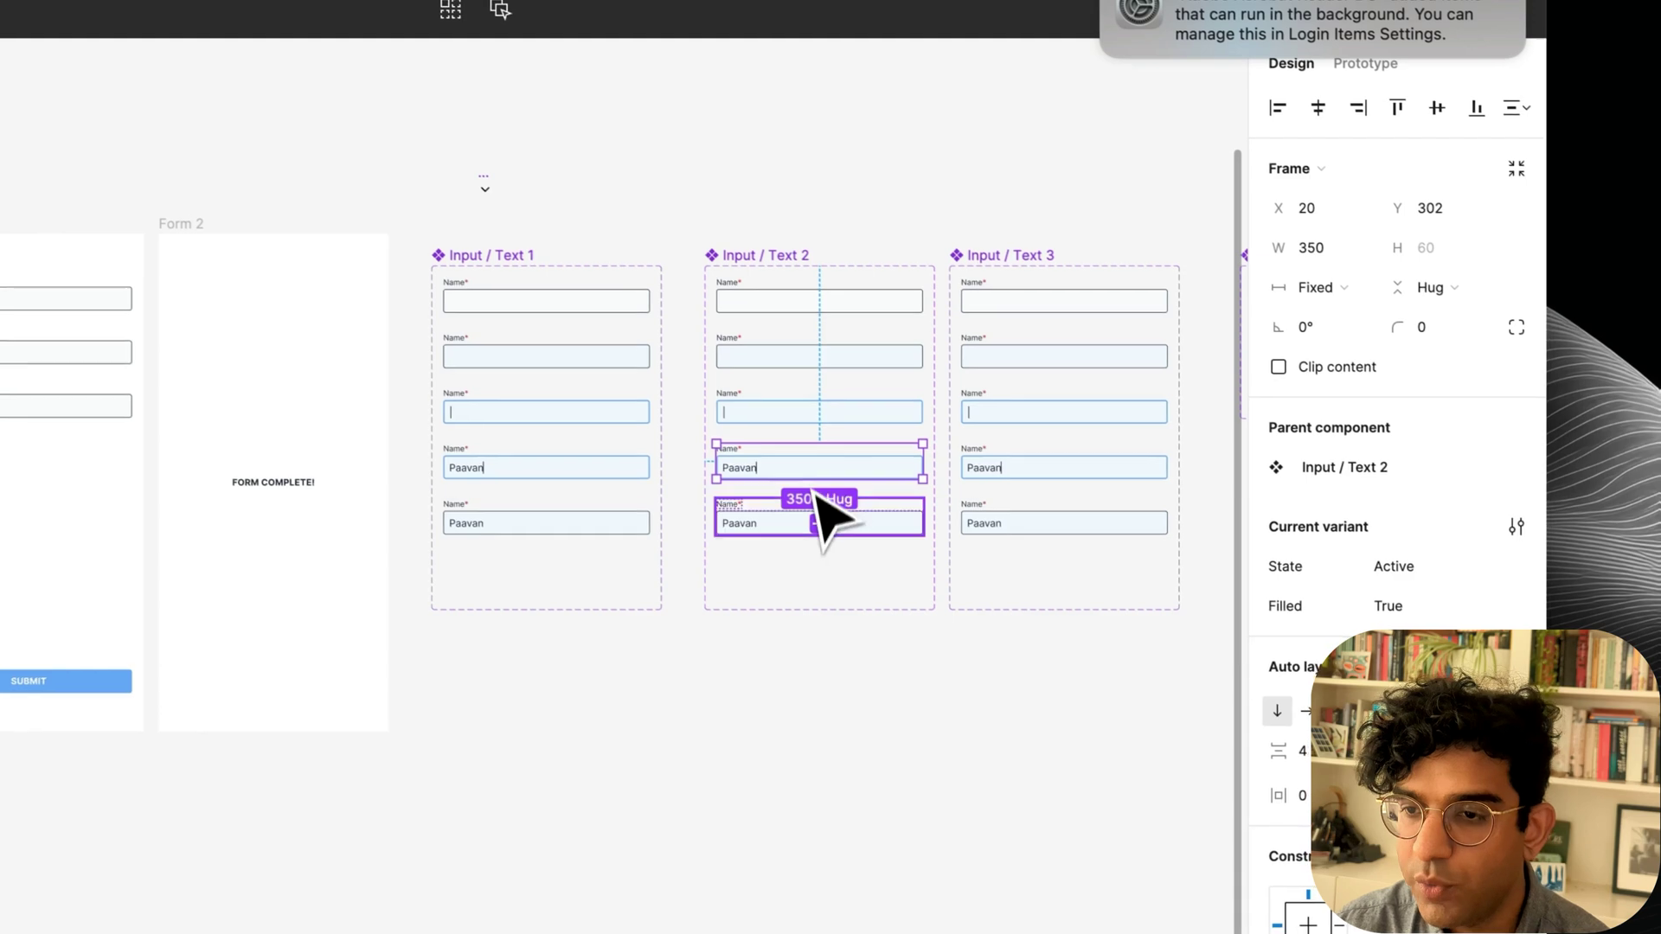
pyautogui.click(817, 510)
pyautogui.click(1366, 65)
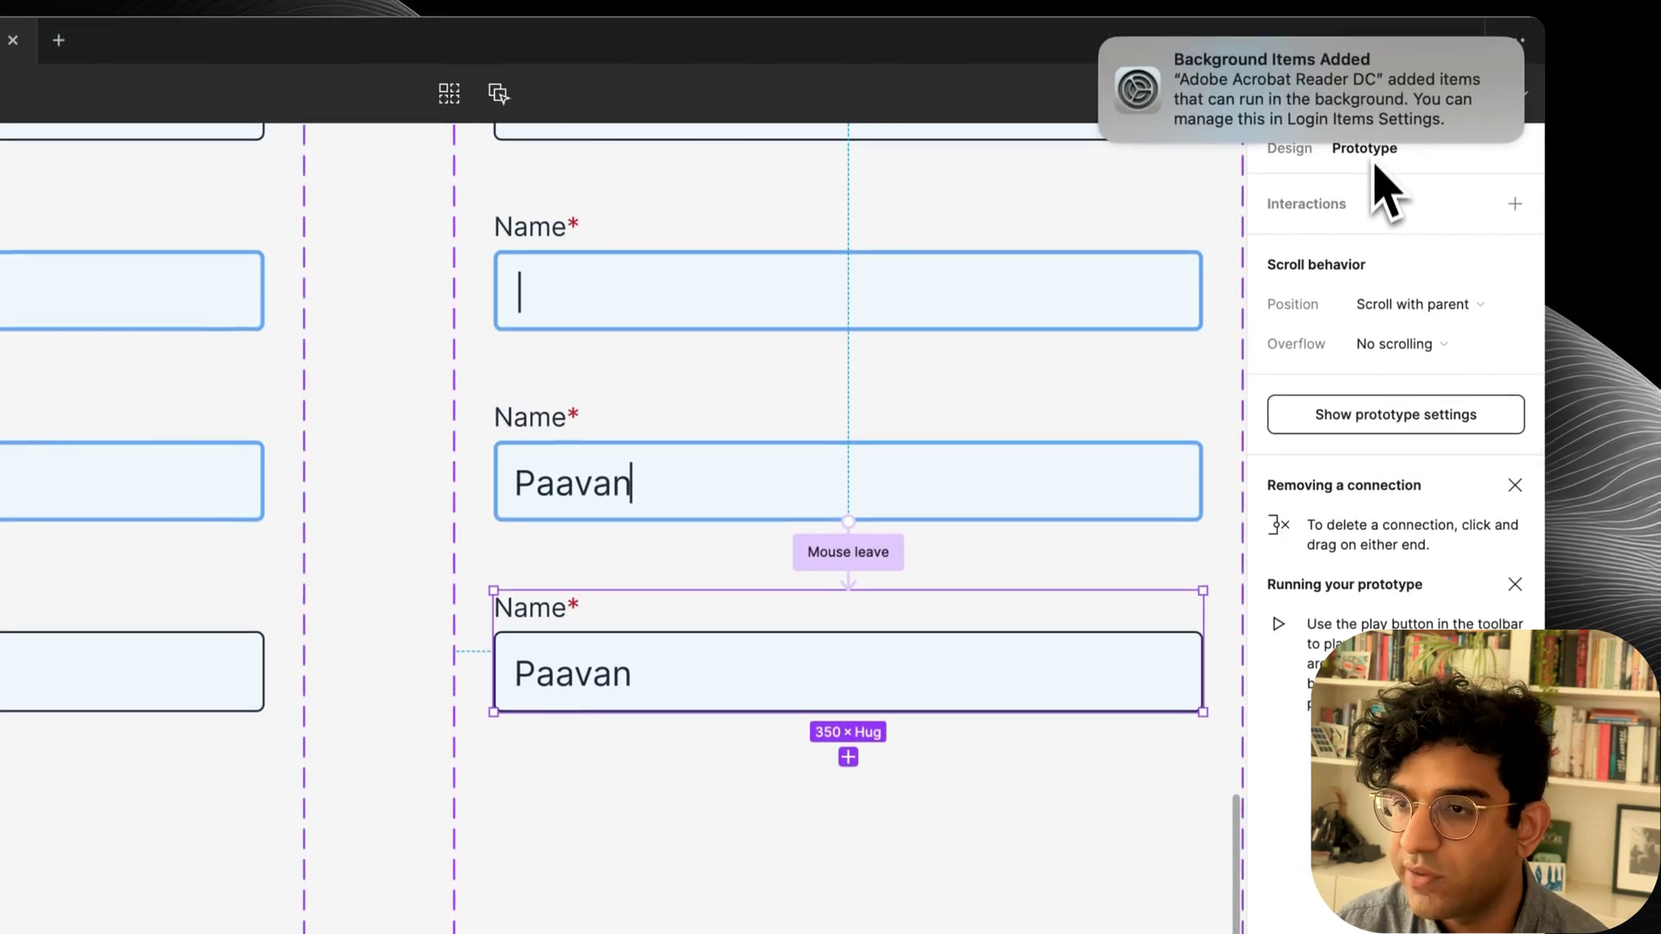
pyautogui.click(863, 562)
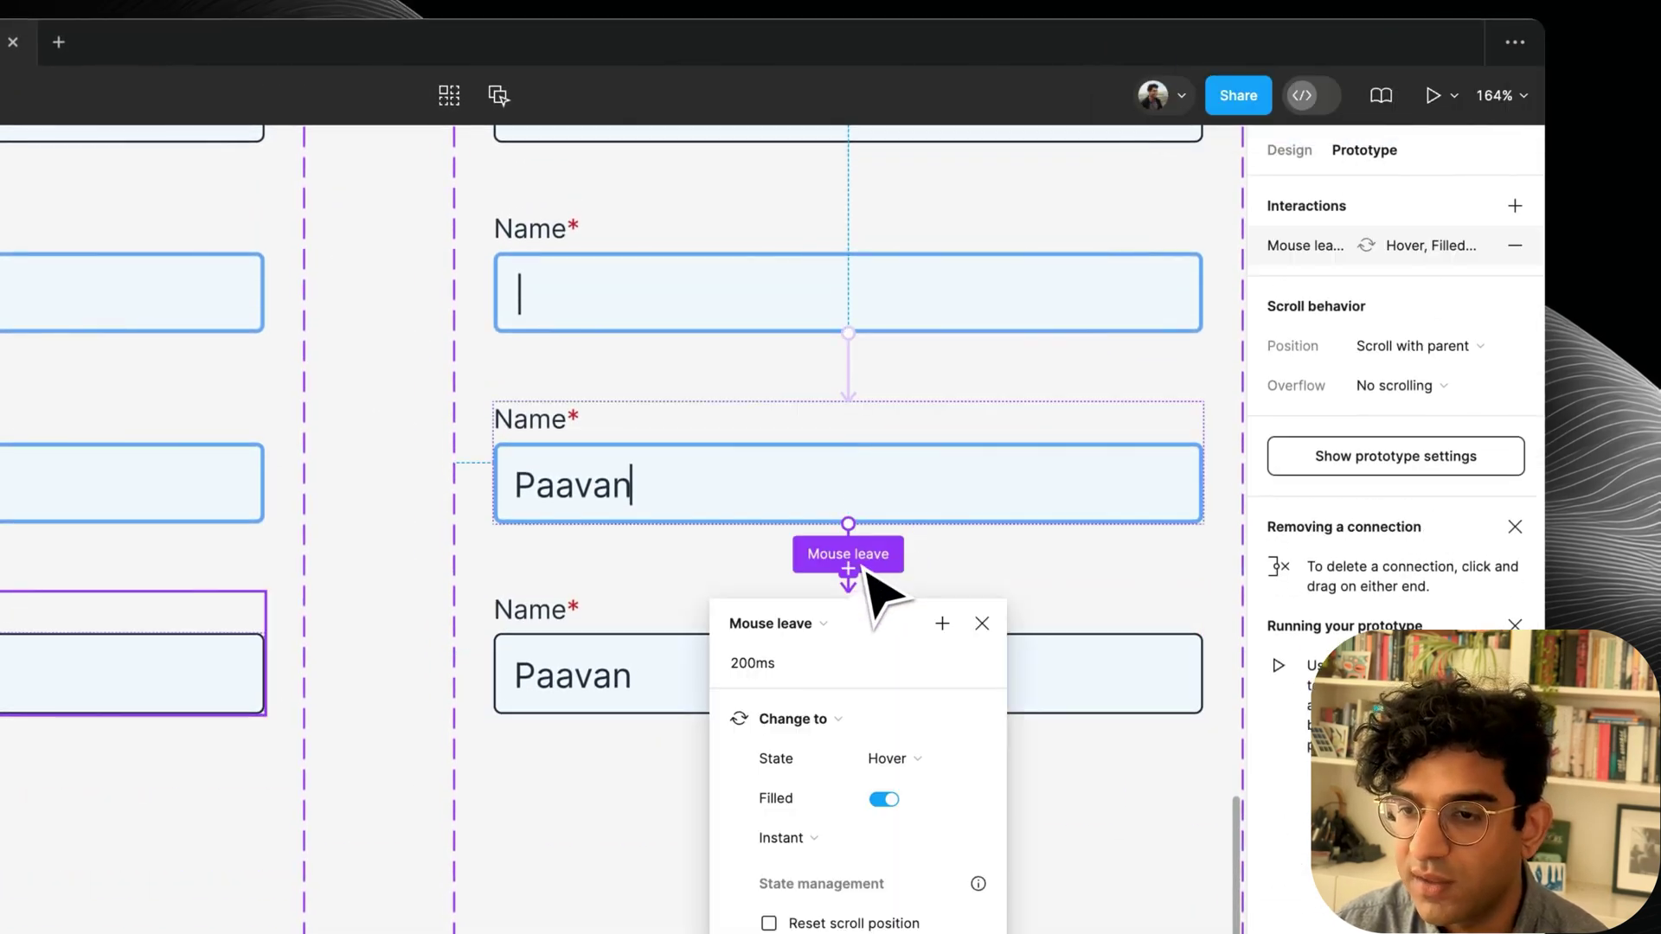
pyautogui.click(942, 623)
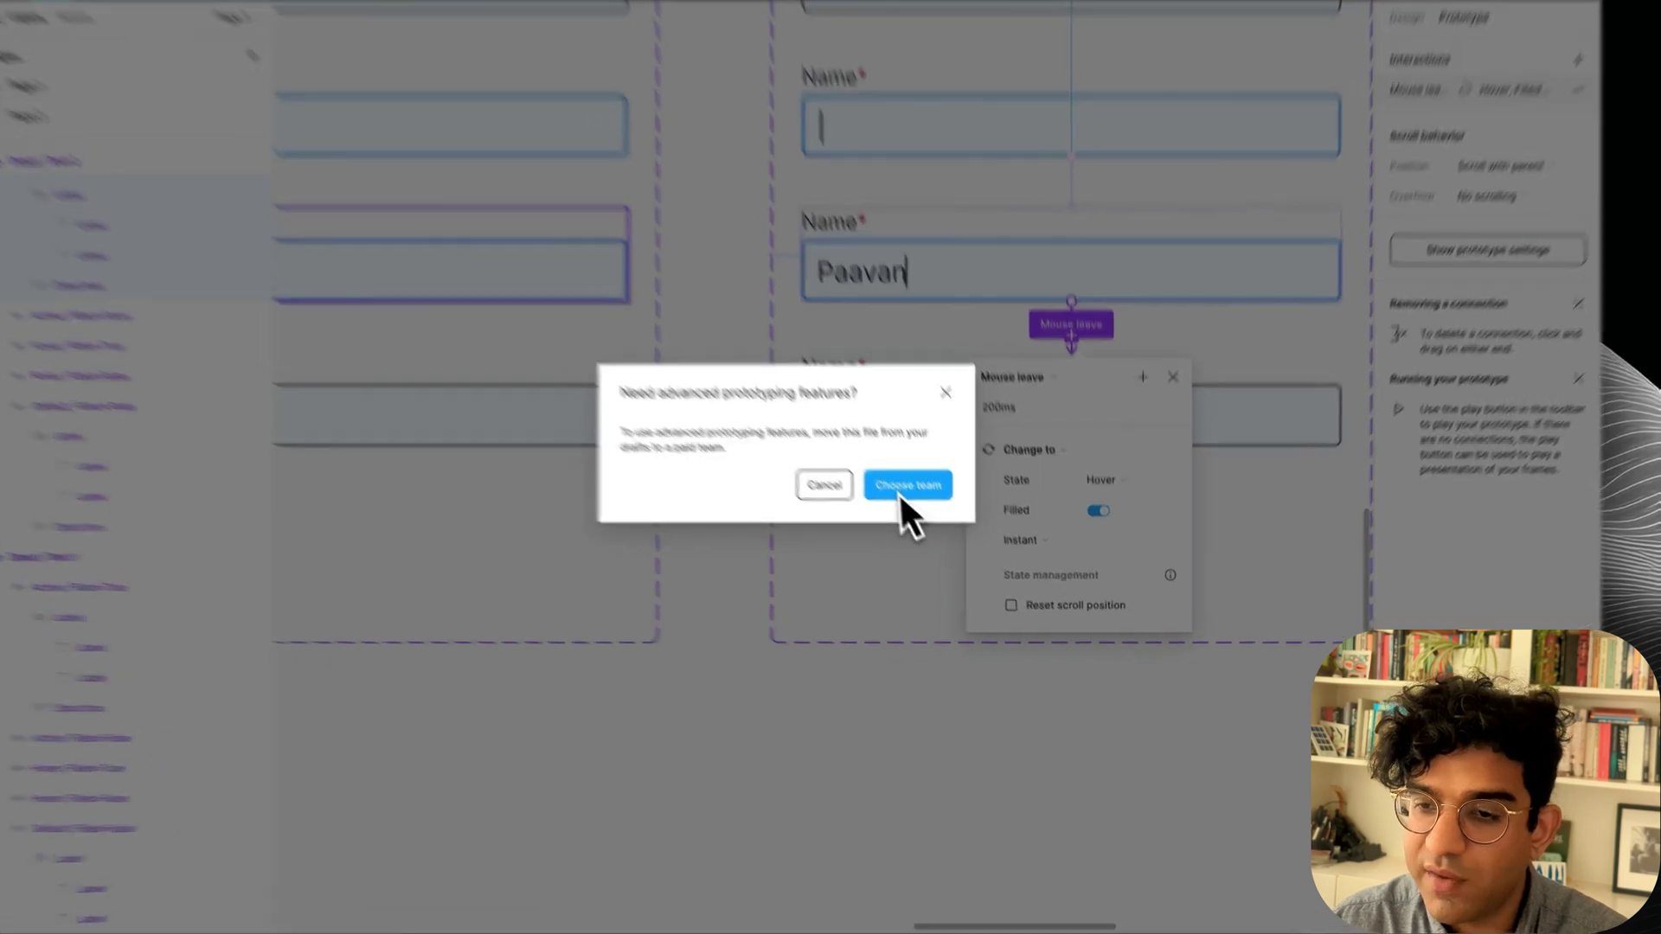
pyautogui.click(934, 519)
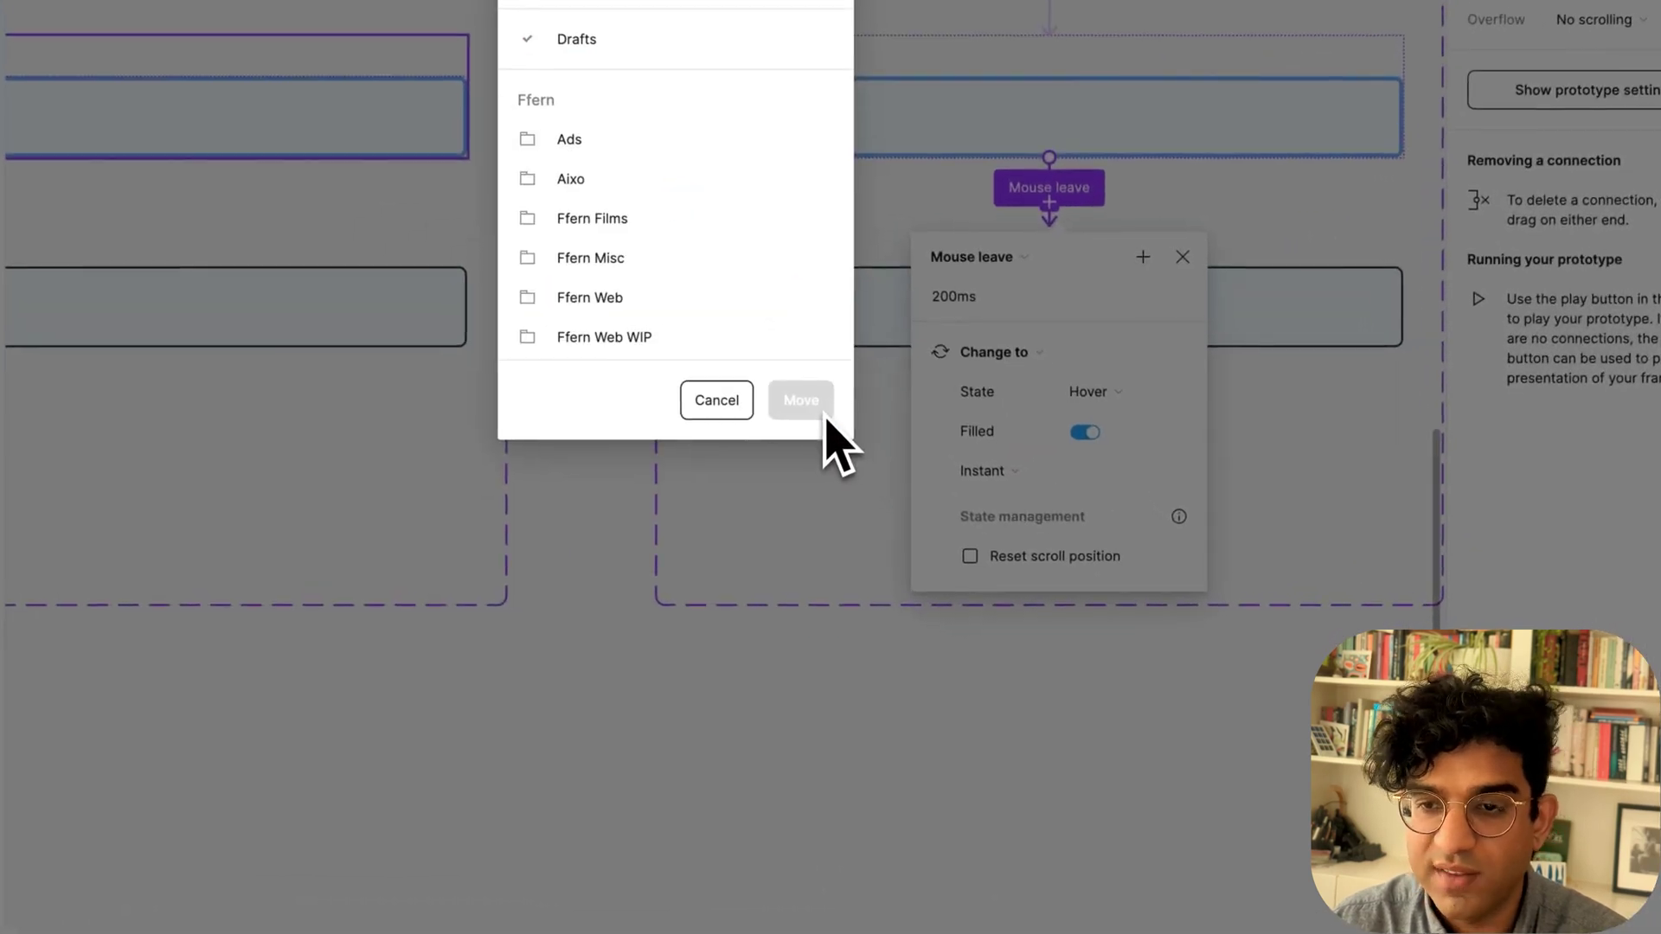
pyautogui.click(822, 413)
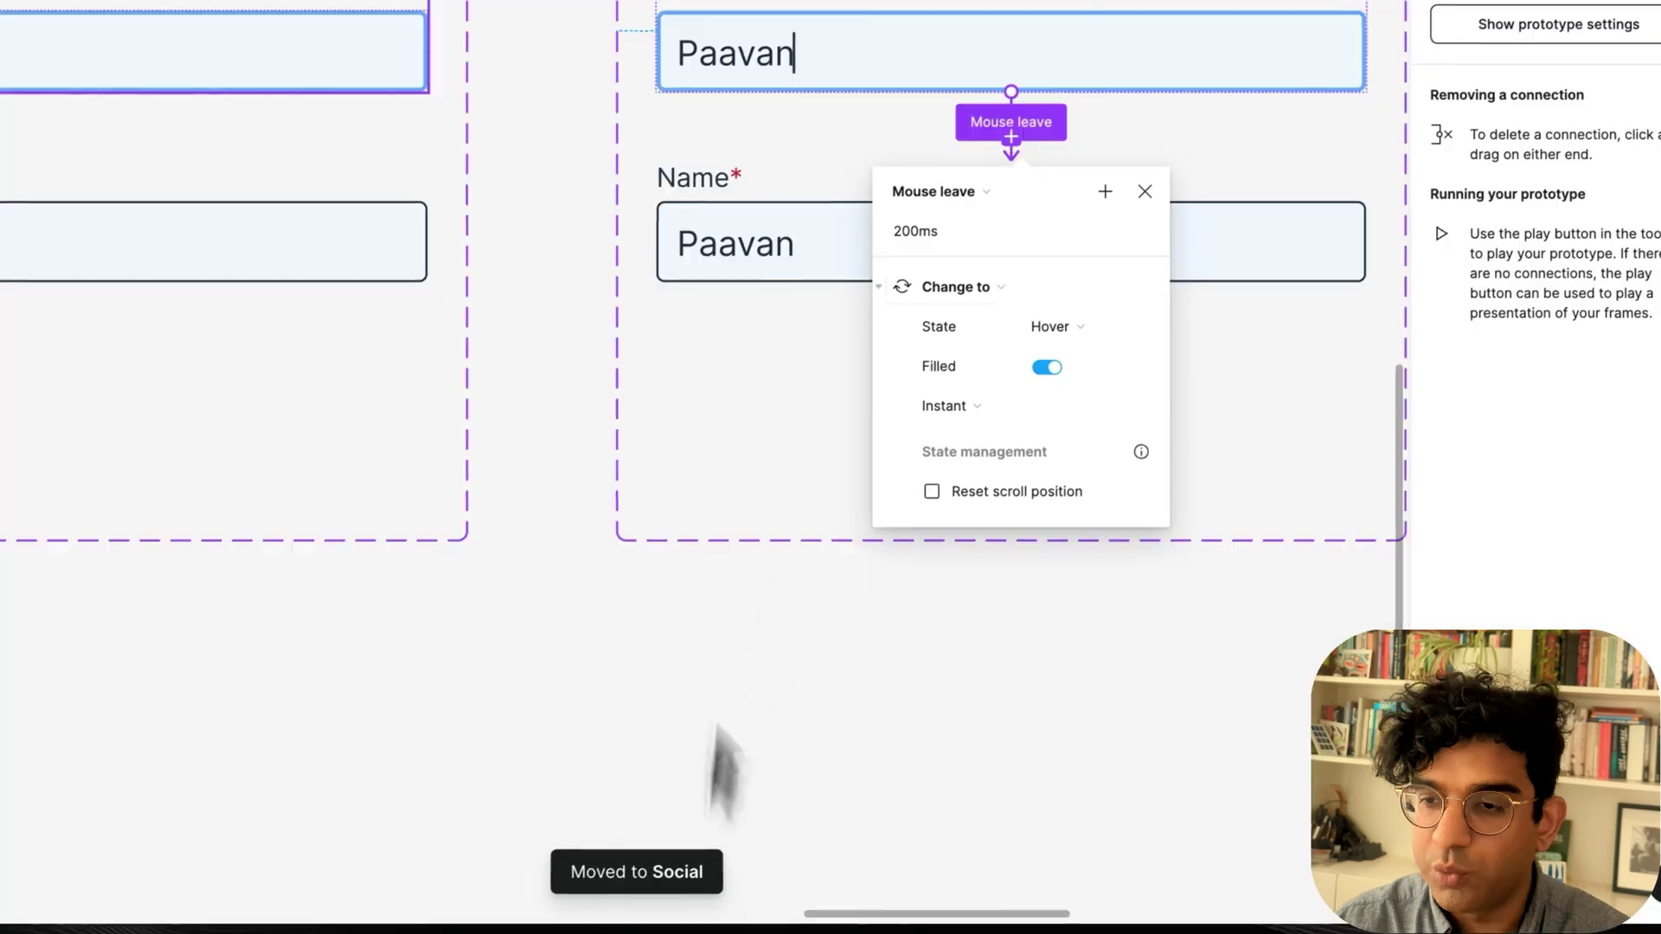
# Add a Set variable action to that Mouse leave interaction setting Email complete to True.
pyautogui.click(975, 288)
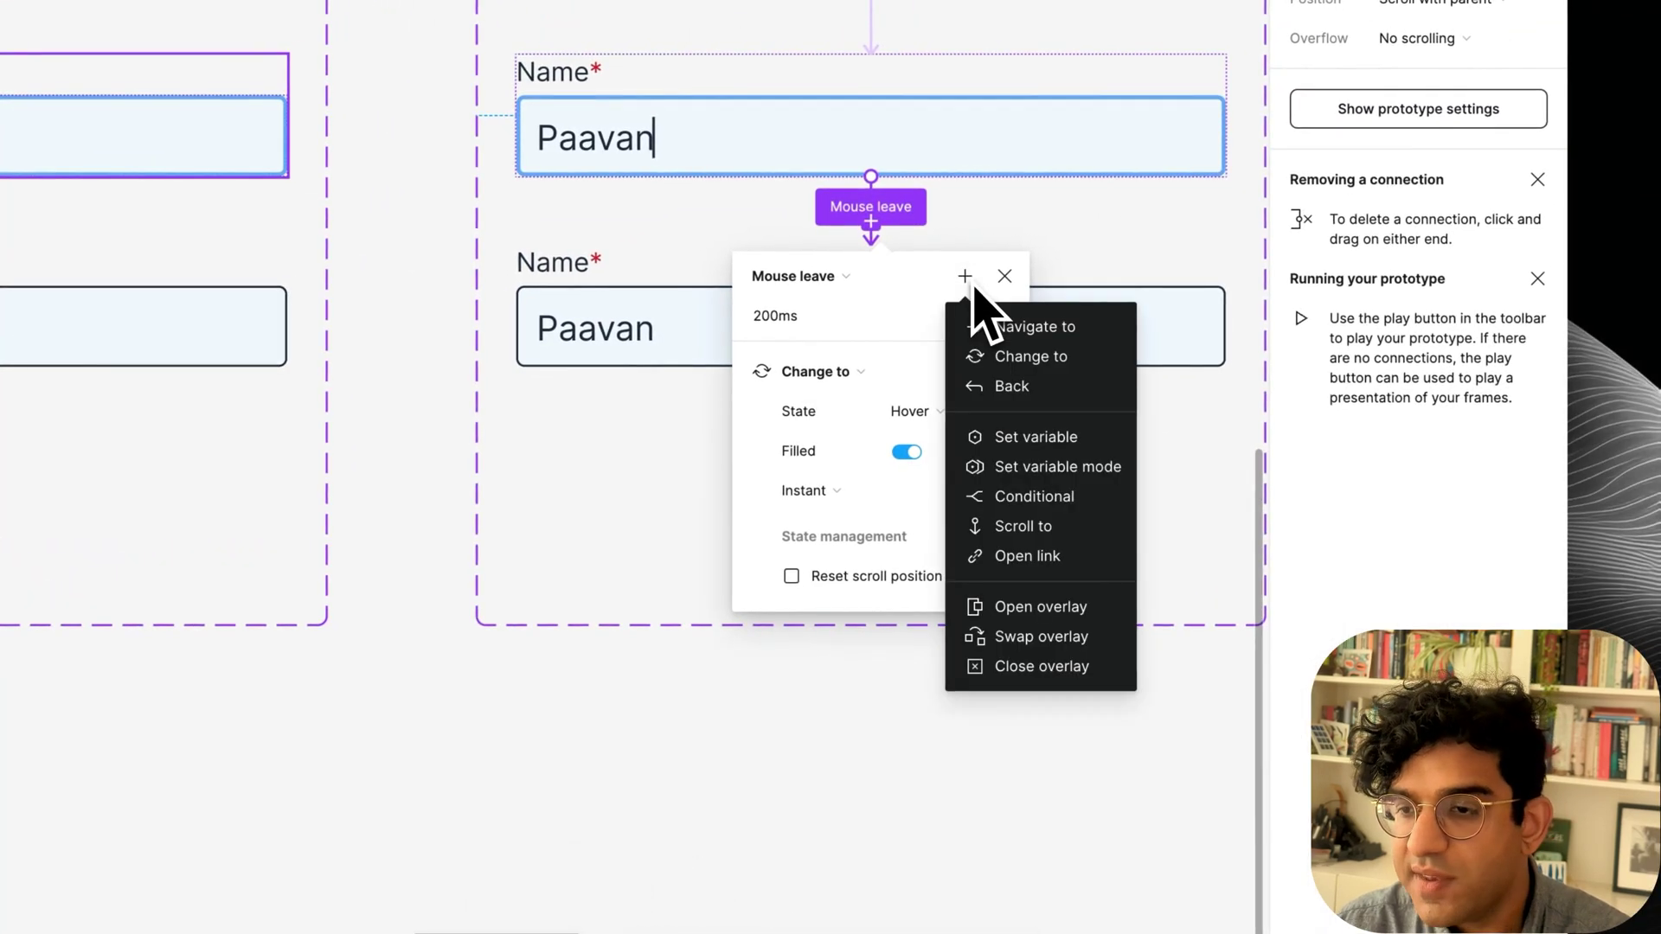
pyautogui.click(1020, 441)
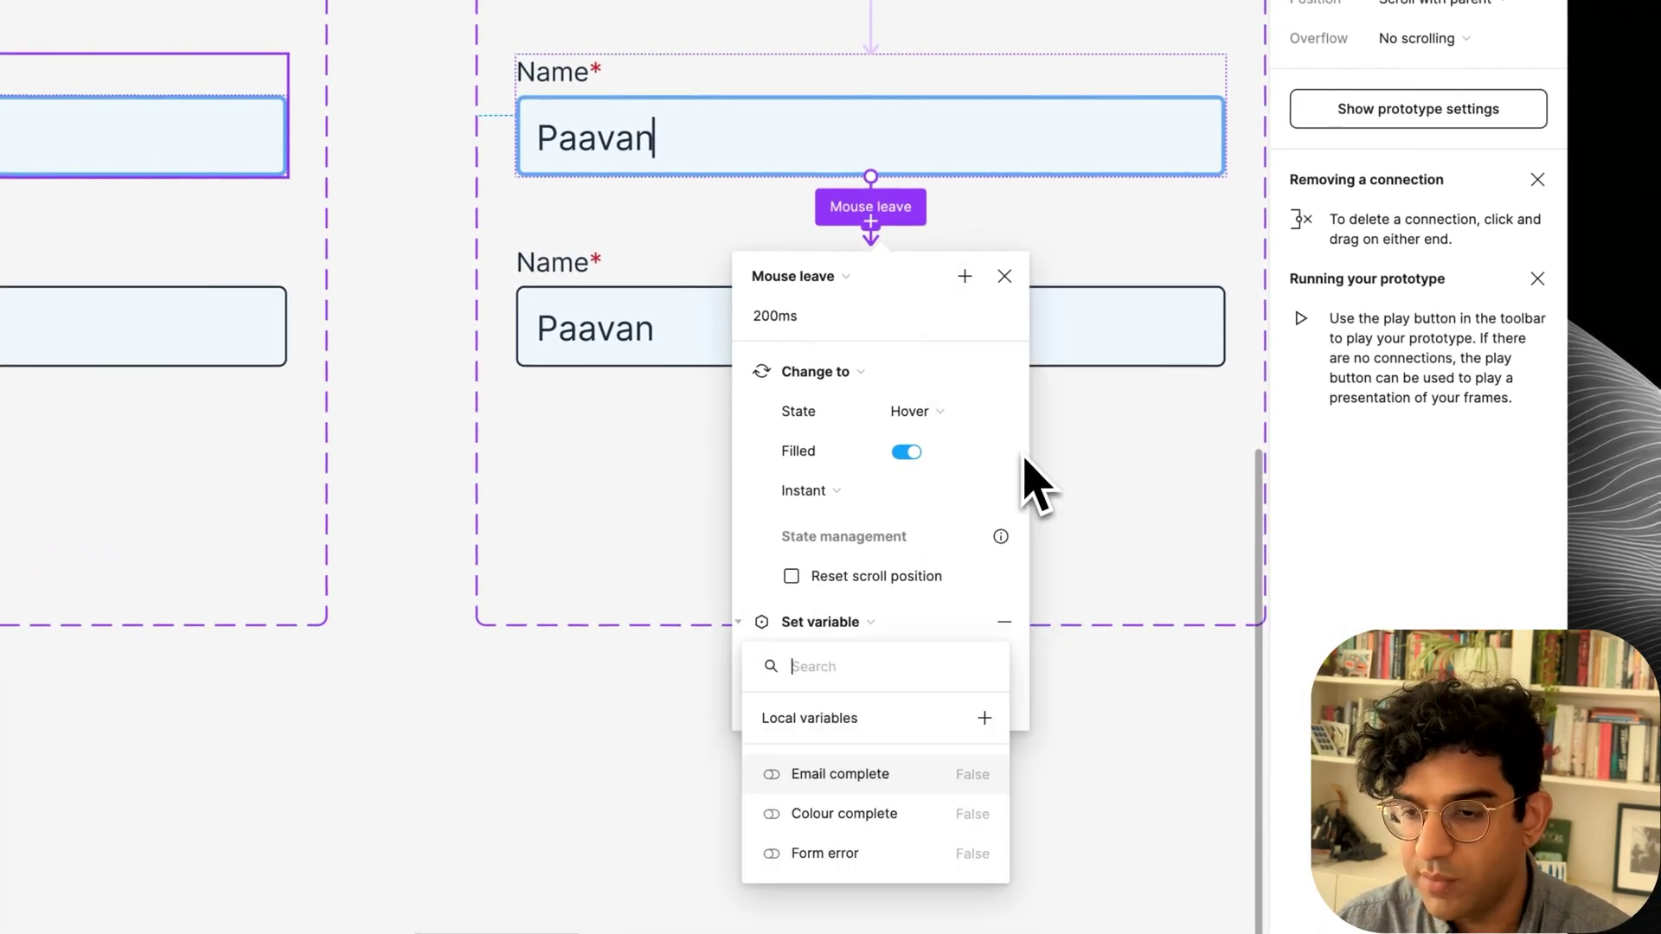
pyautogui.click(823, 789)
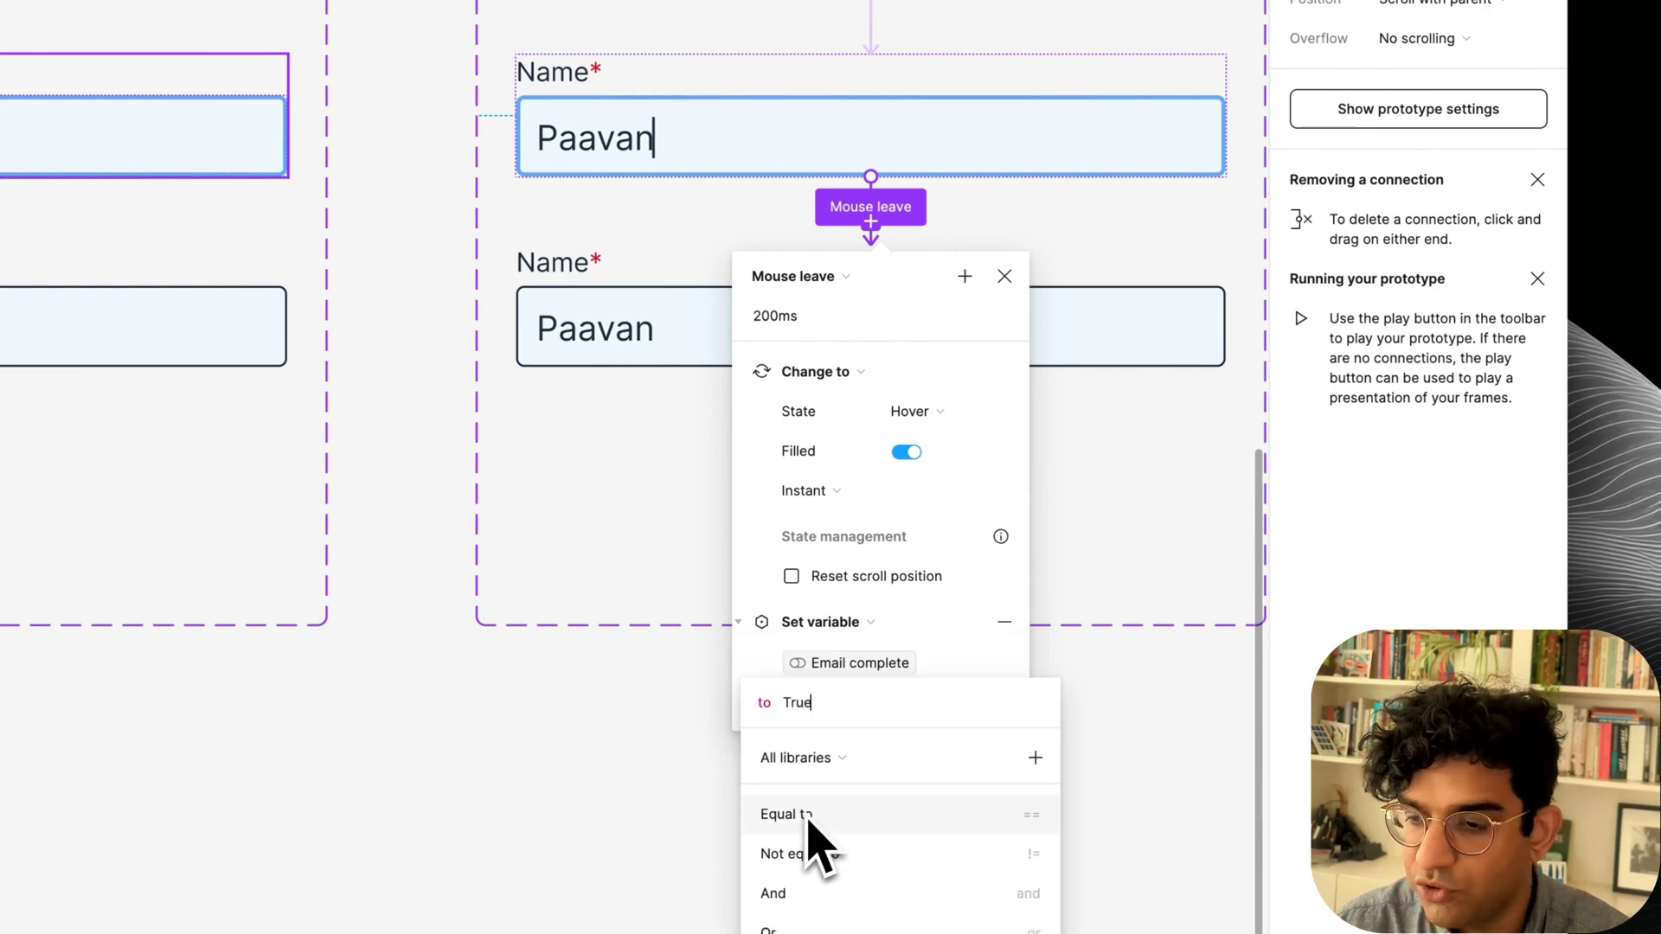
pyautogui.click(1192, 510)
pyautogui.click(1192, 510)
# Give the next component's Mouse leave a Set variable action setting Colour complete to True.
pyautogui.hscroll(7, 1192, 510)
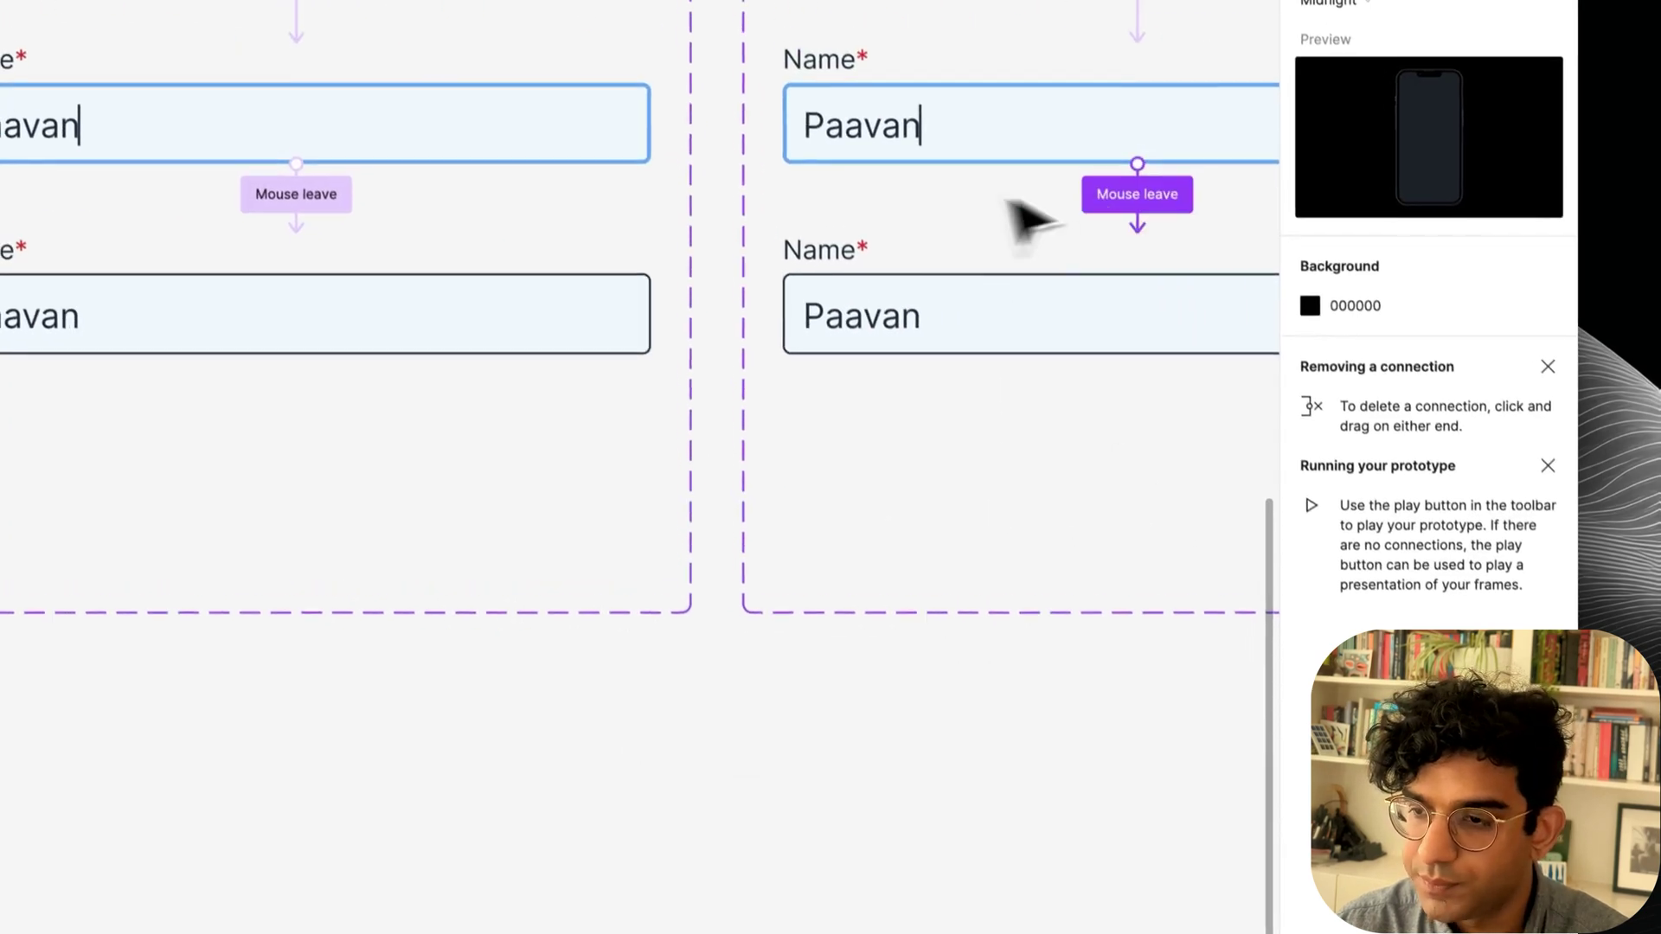
pyautogui.click(1140, 201)
pyautogui.hscroll(5, 1093, 438)
pyautogui.click(834, 317)
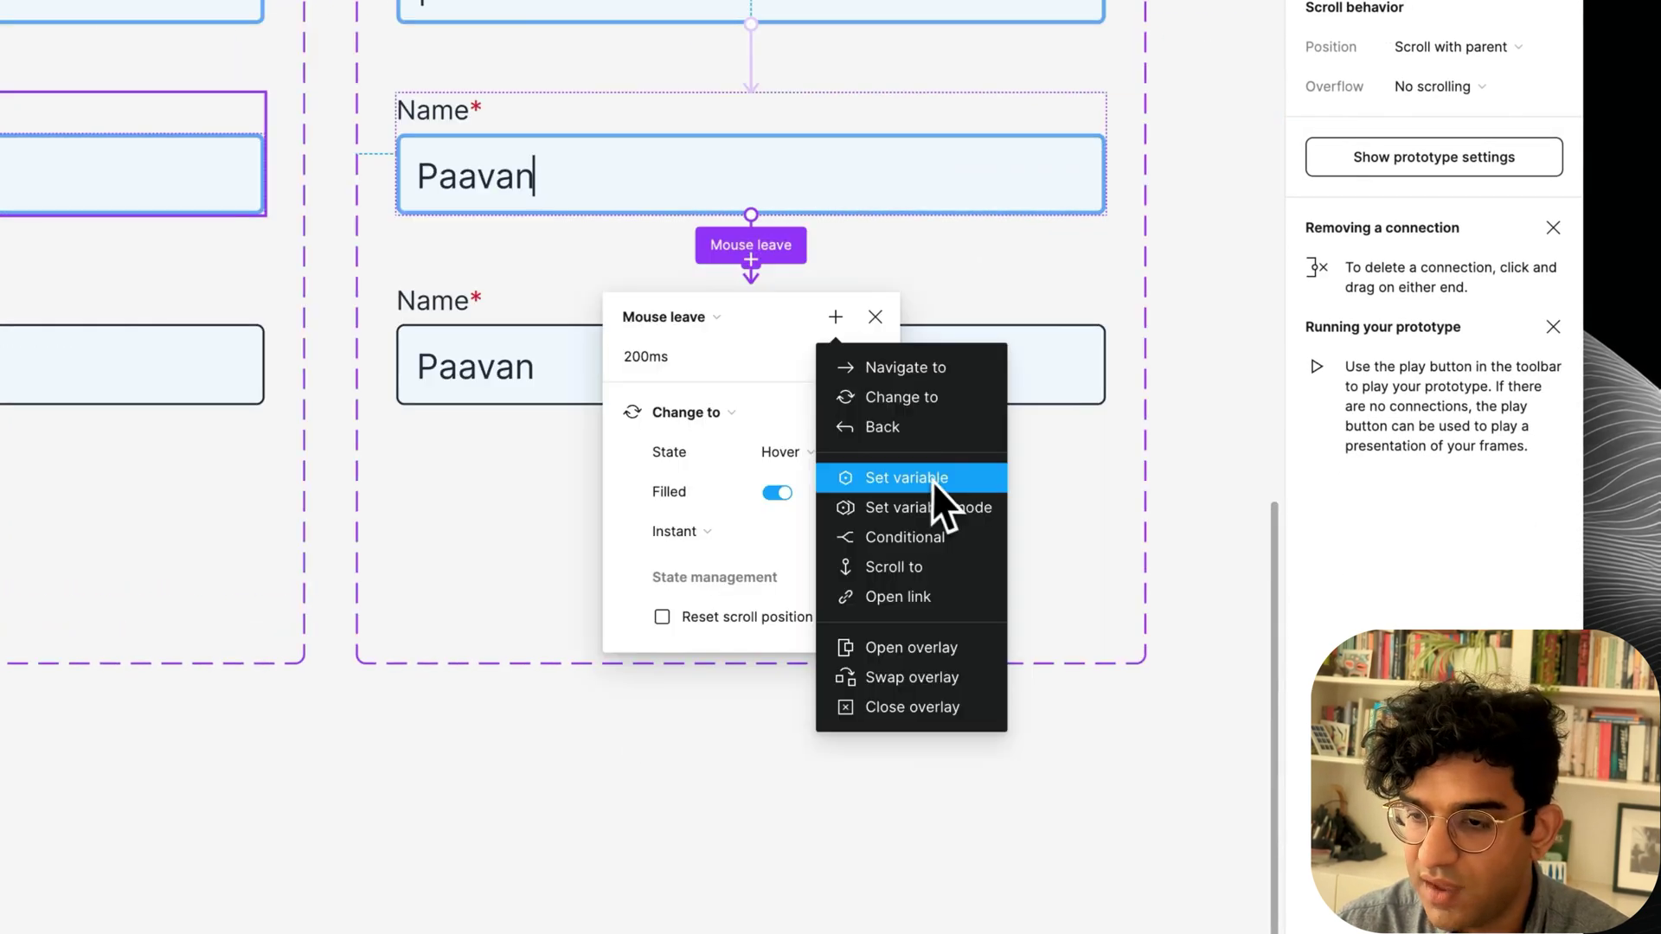
pyautogui.click(932, 481)
pyautogui.click(704, 852)
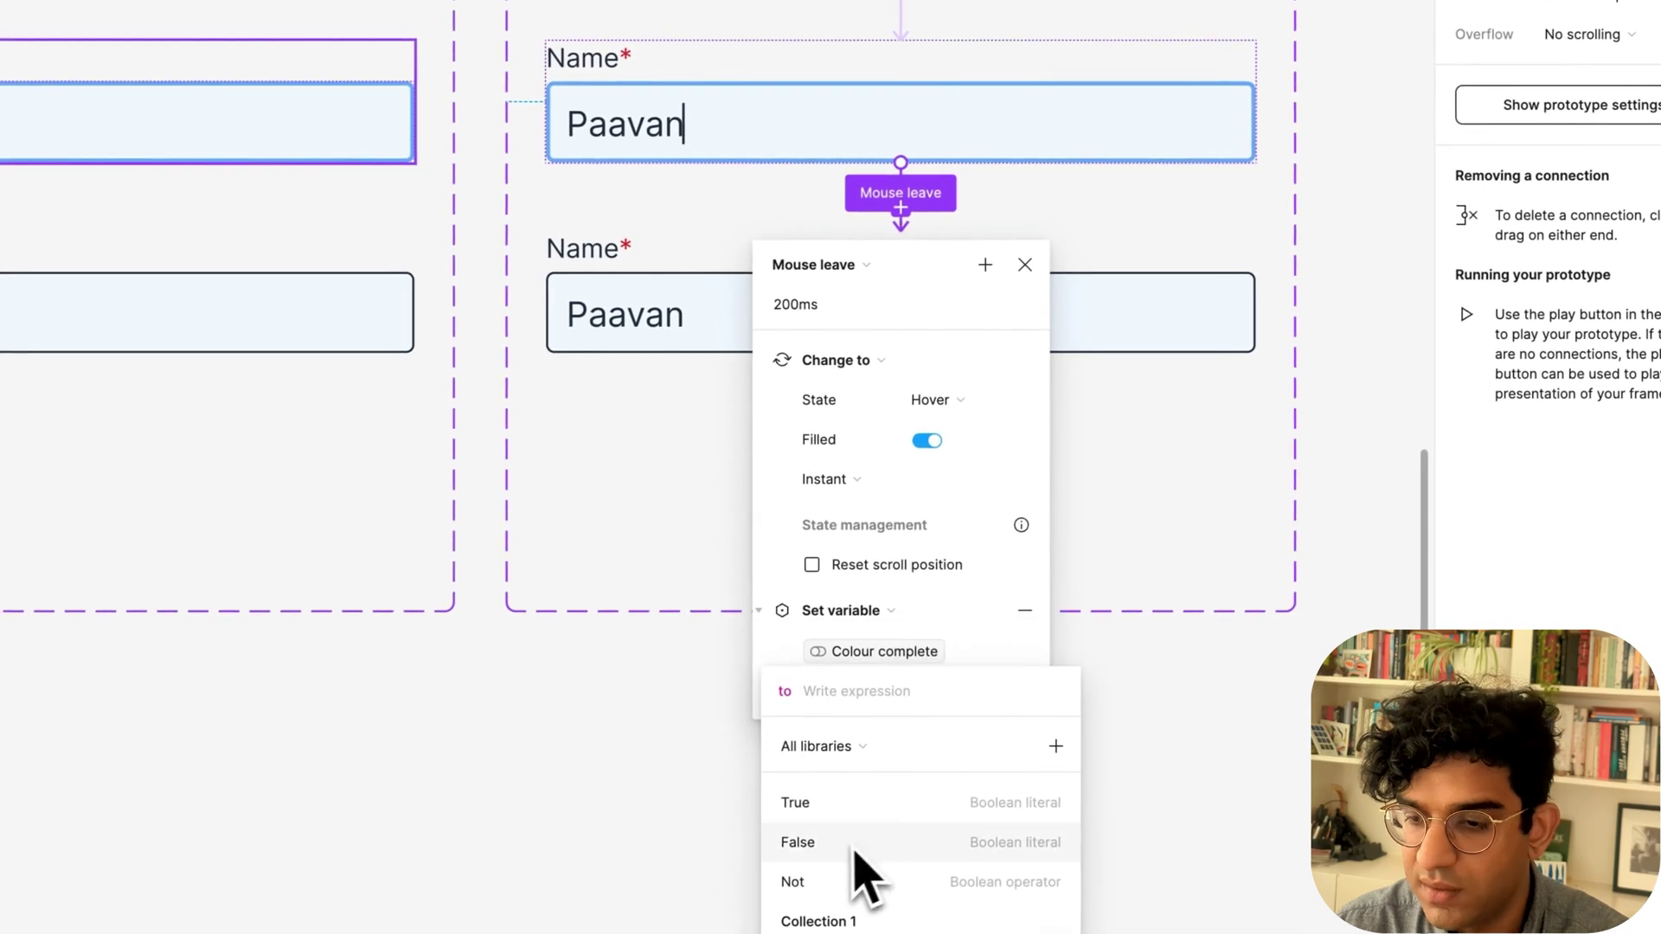
pyautogui.click(832, 805)
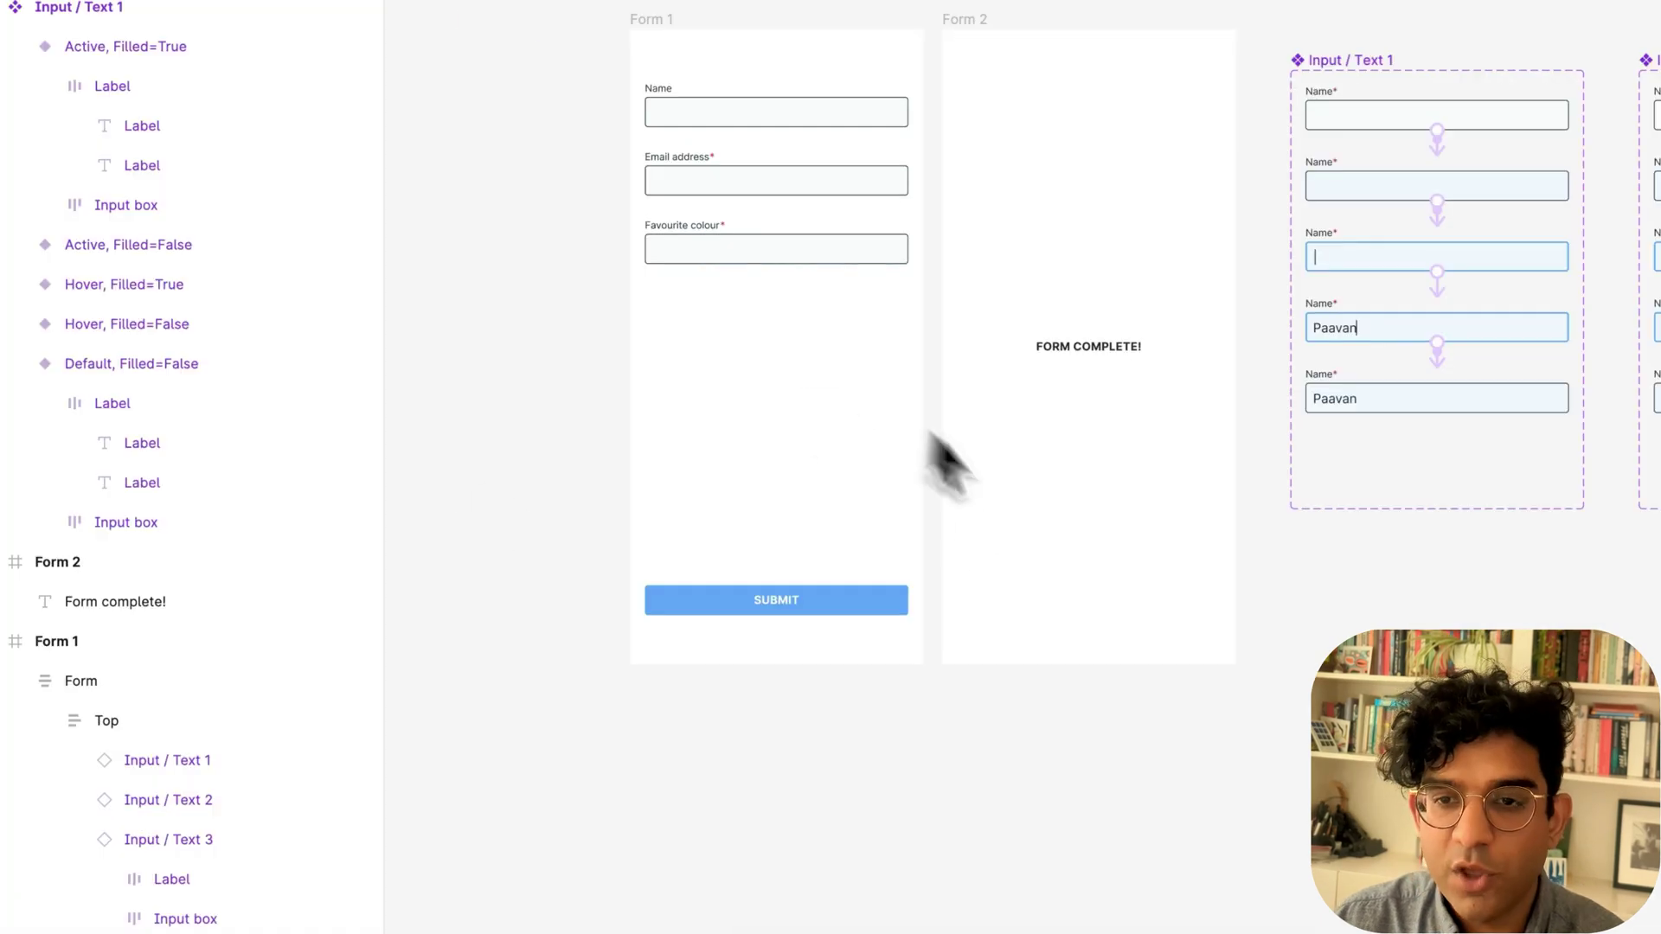
pyautogui.click(852, 538)
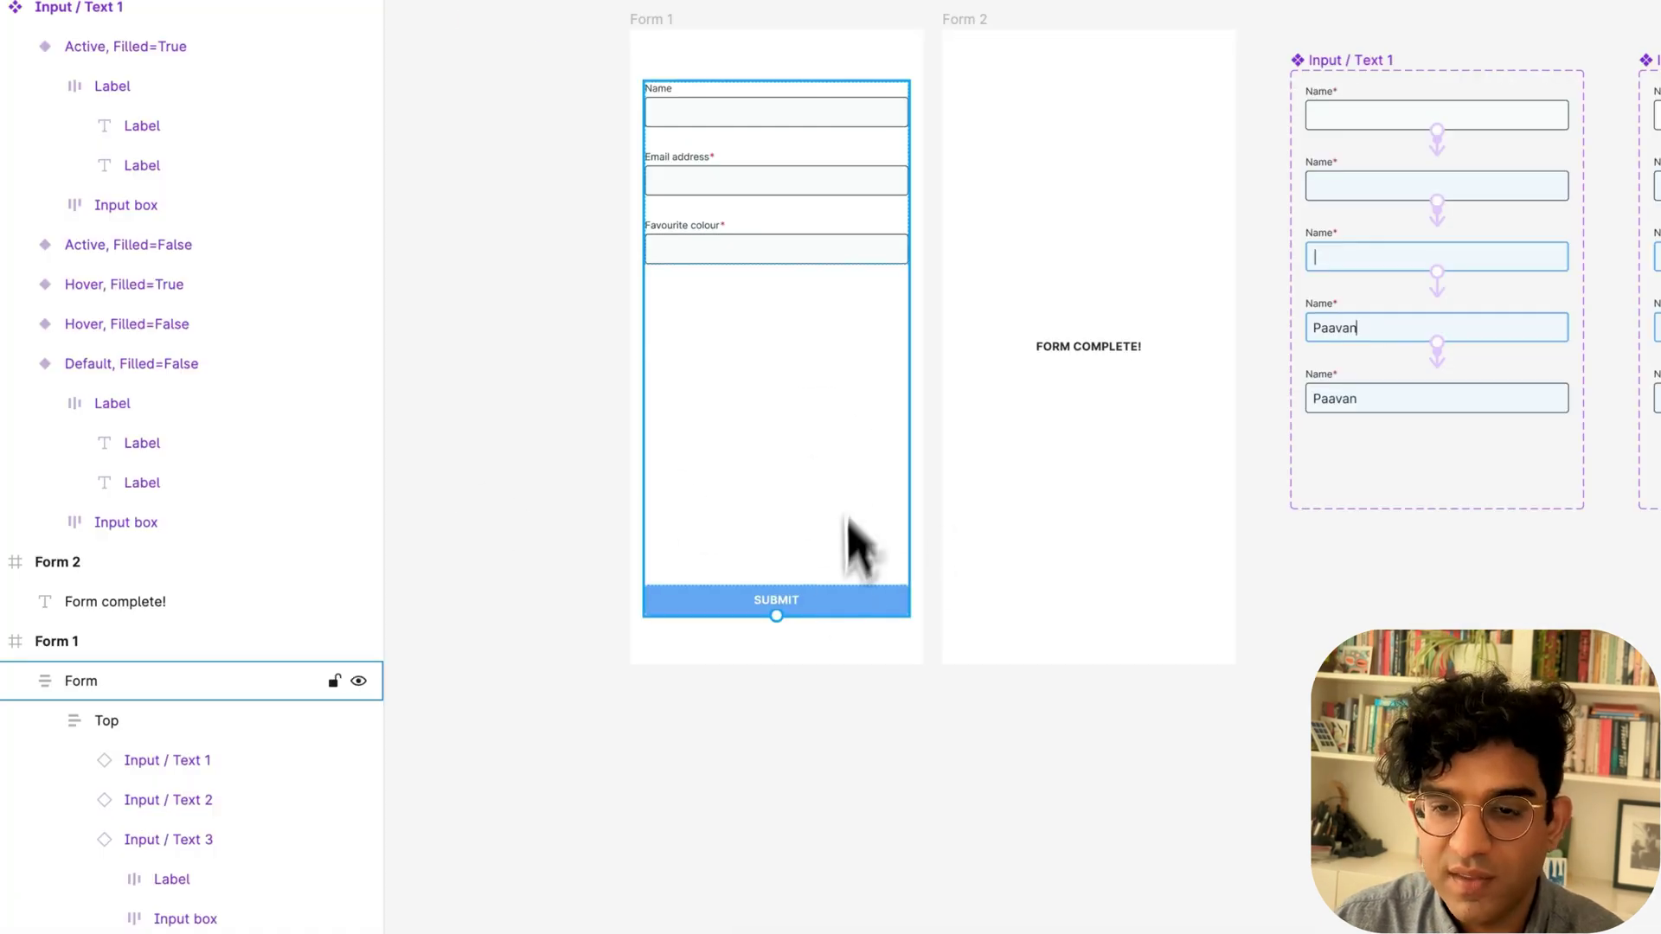
# Add the required-fields warning text and wrap it with SUBMIT in auto layout, gap 8.
pyautogui.press('r')
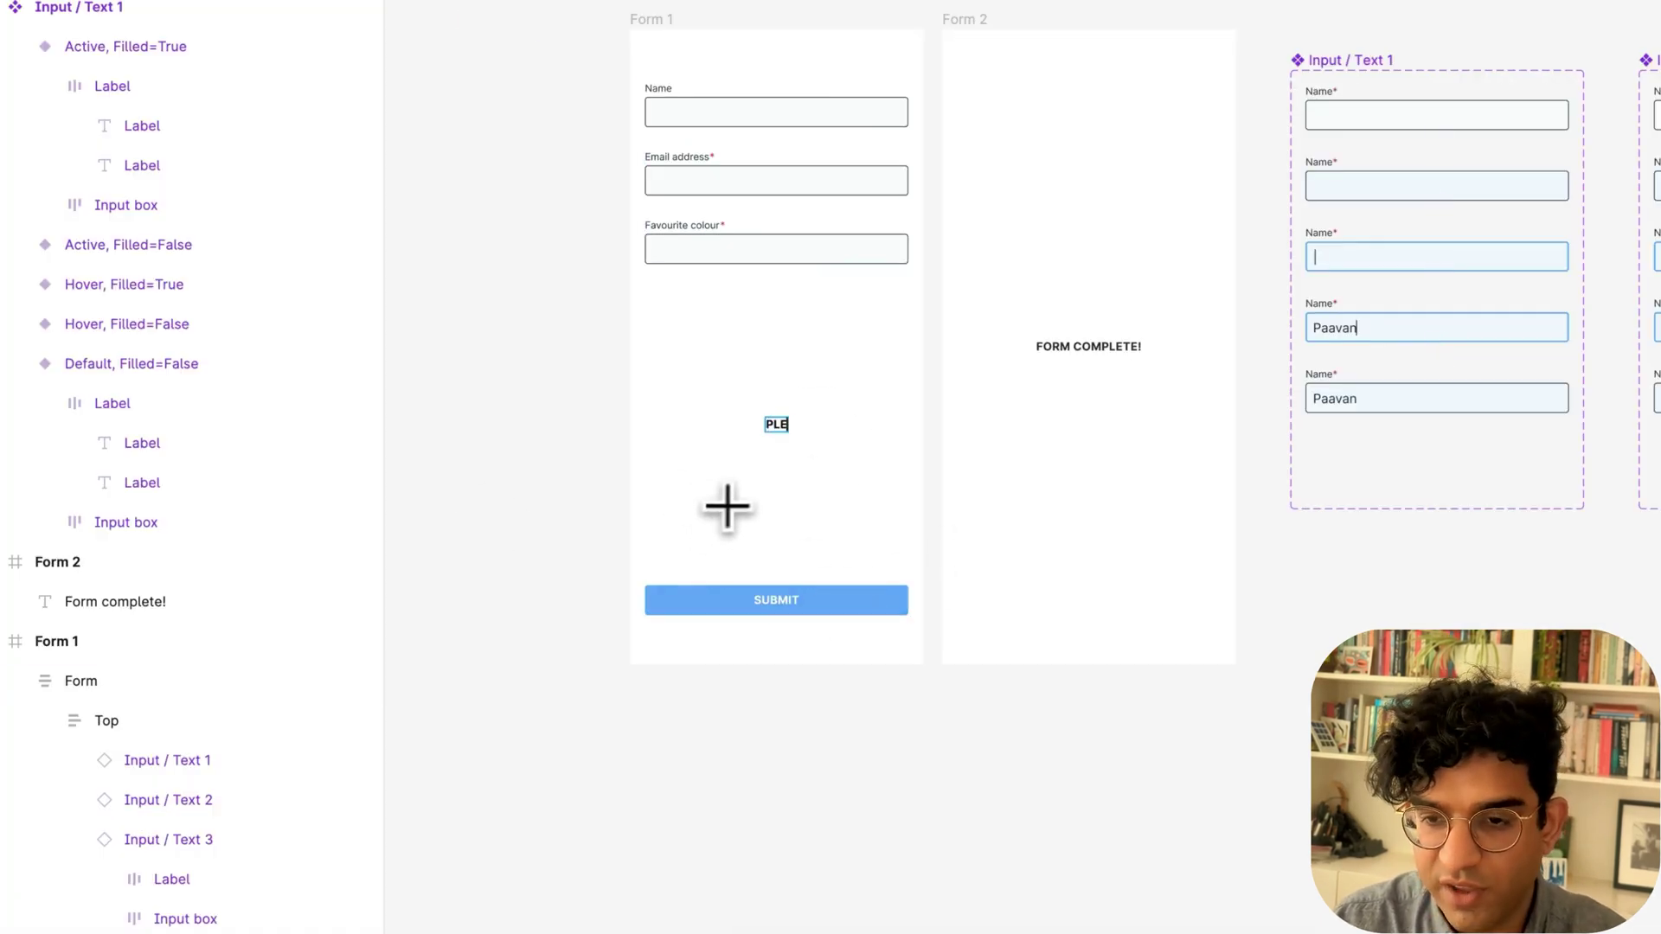
pyautogui.write('LETE ALL REQUIRED FIELDS BEFOI')
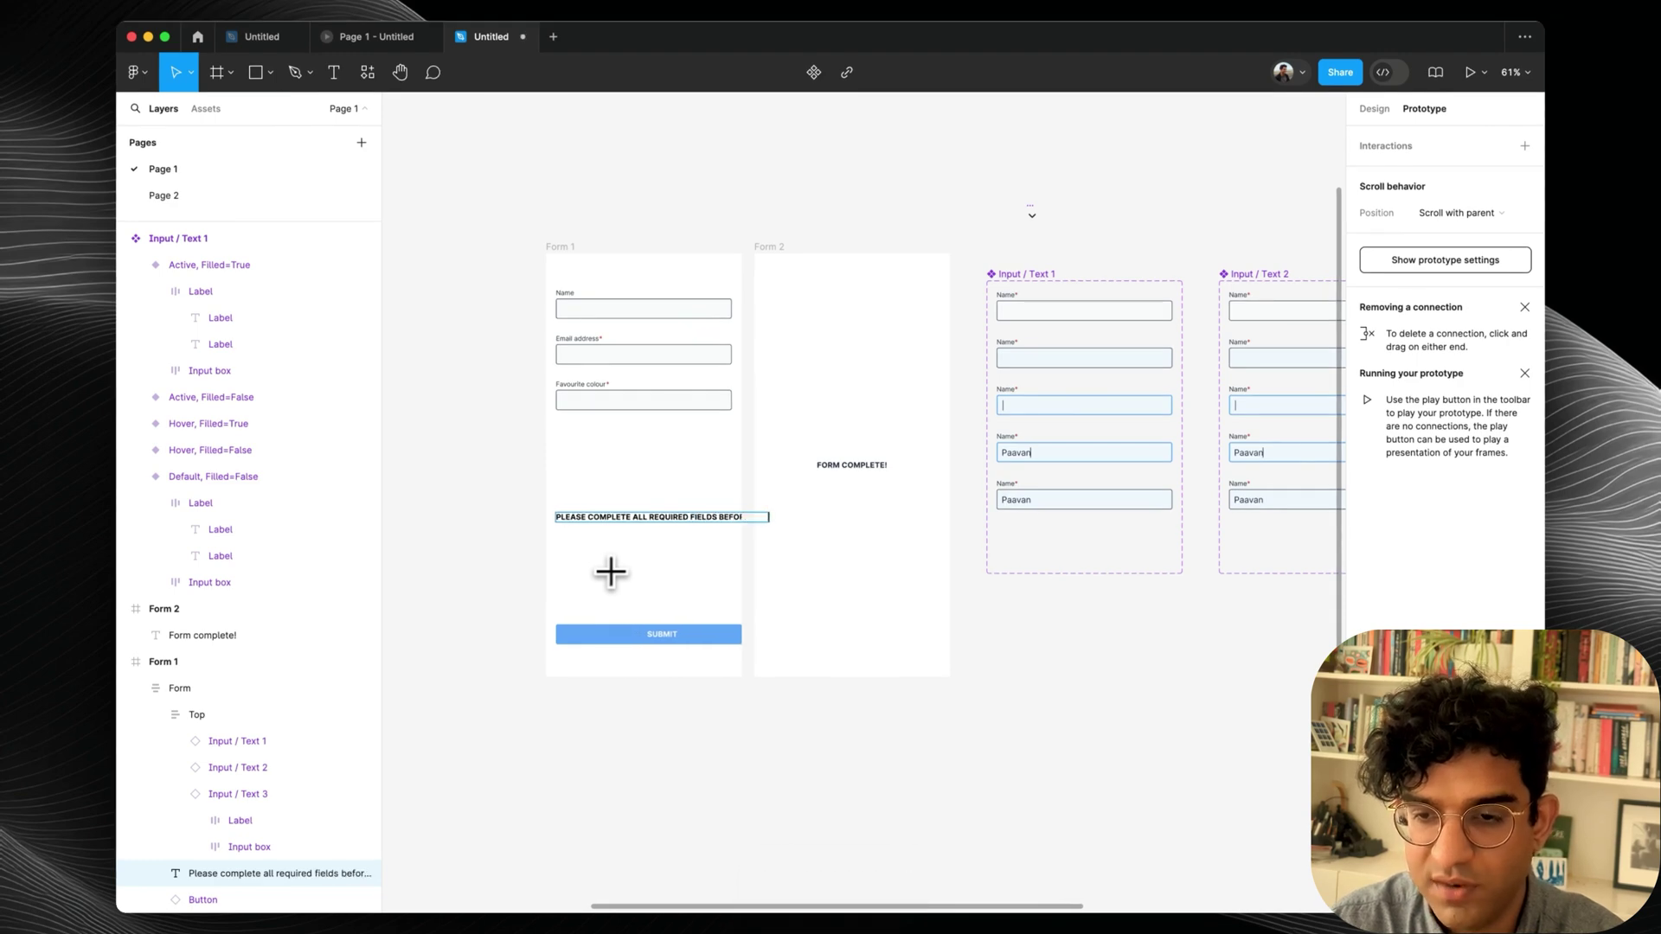
pyautogui.hotkey('shift', 'a')
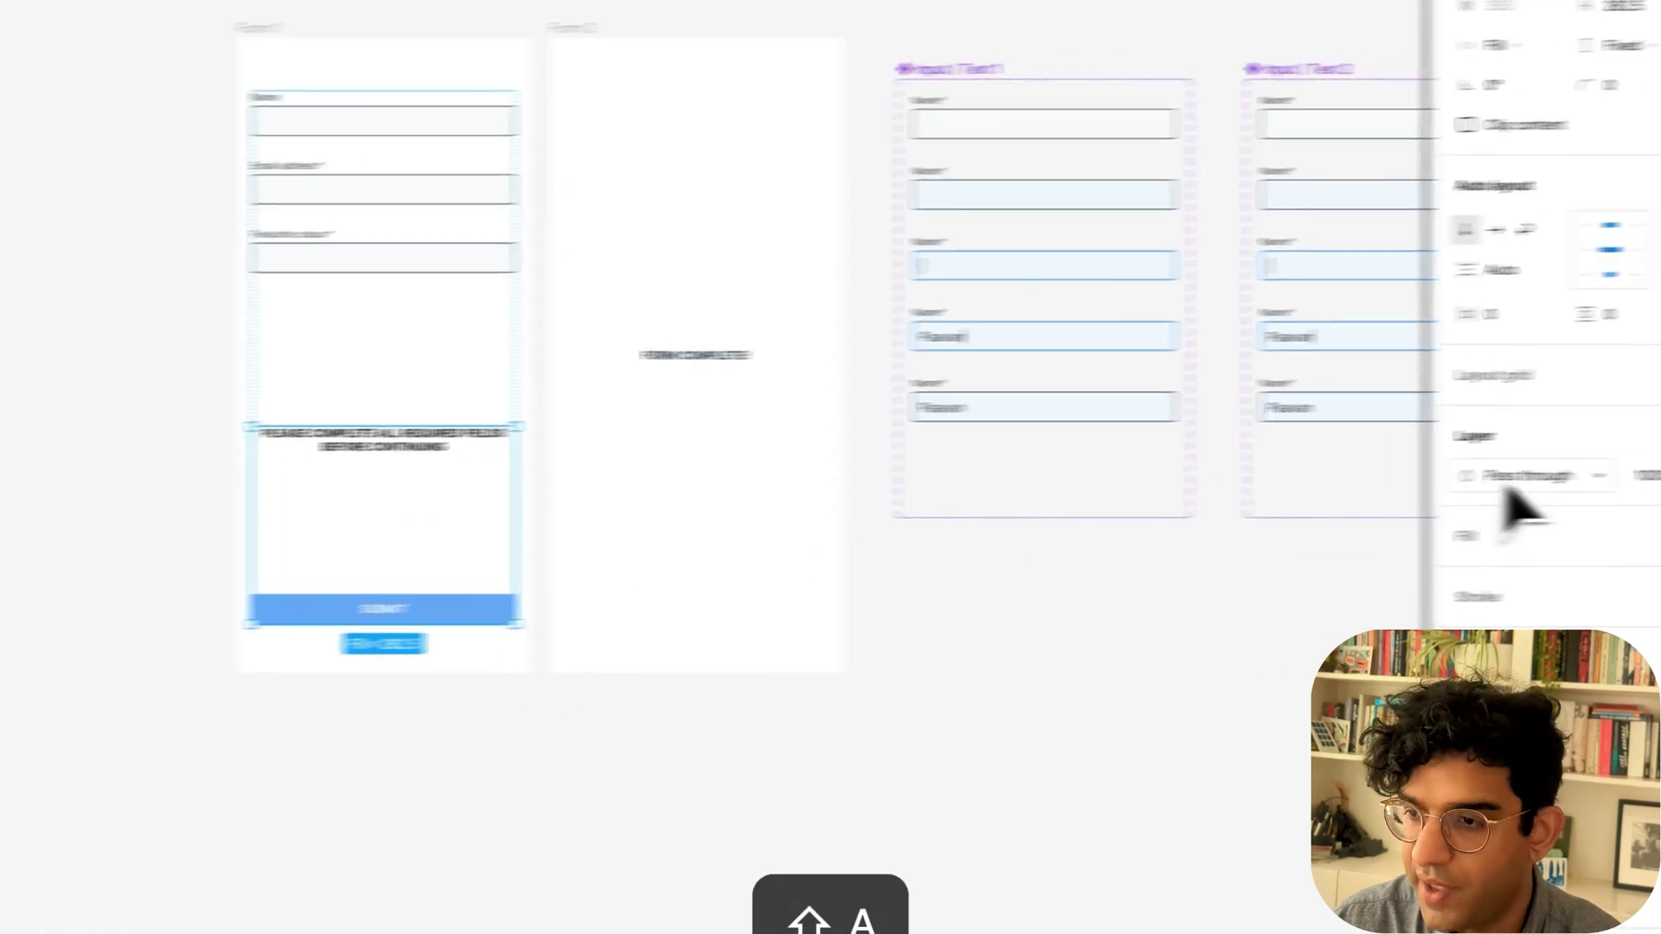
pyautogui.click(1363, 274)
pyautogui.write('4')
pyautogui.press('Return')
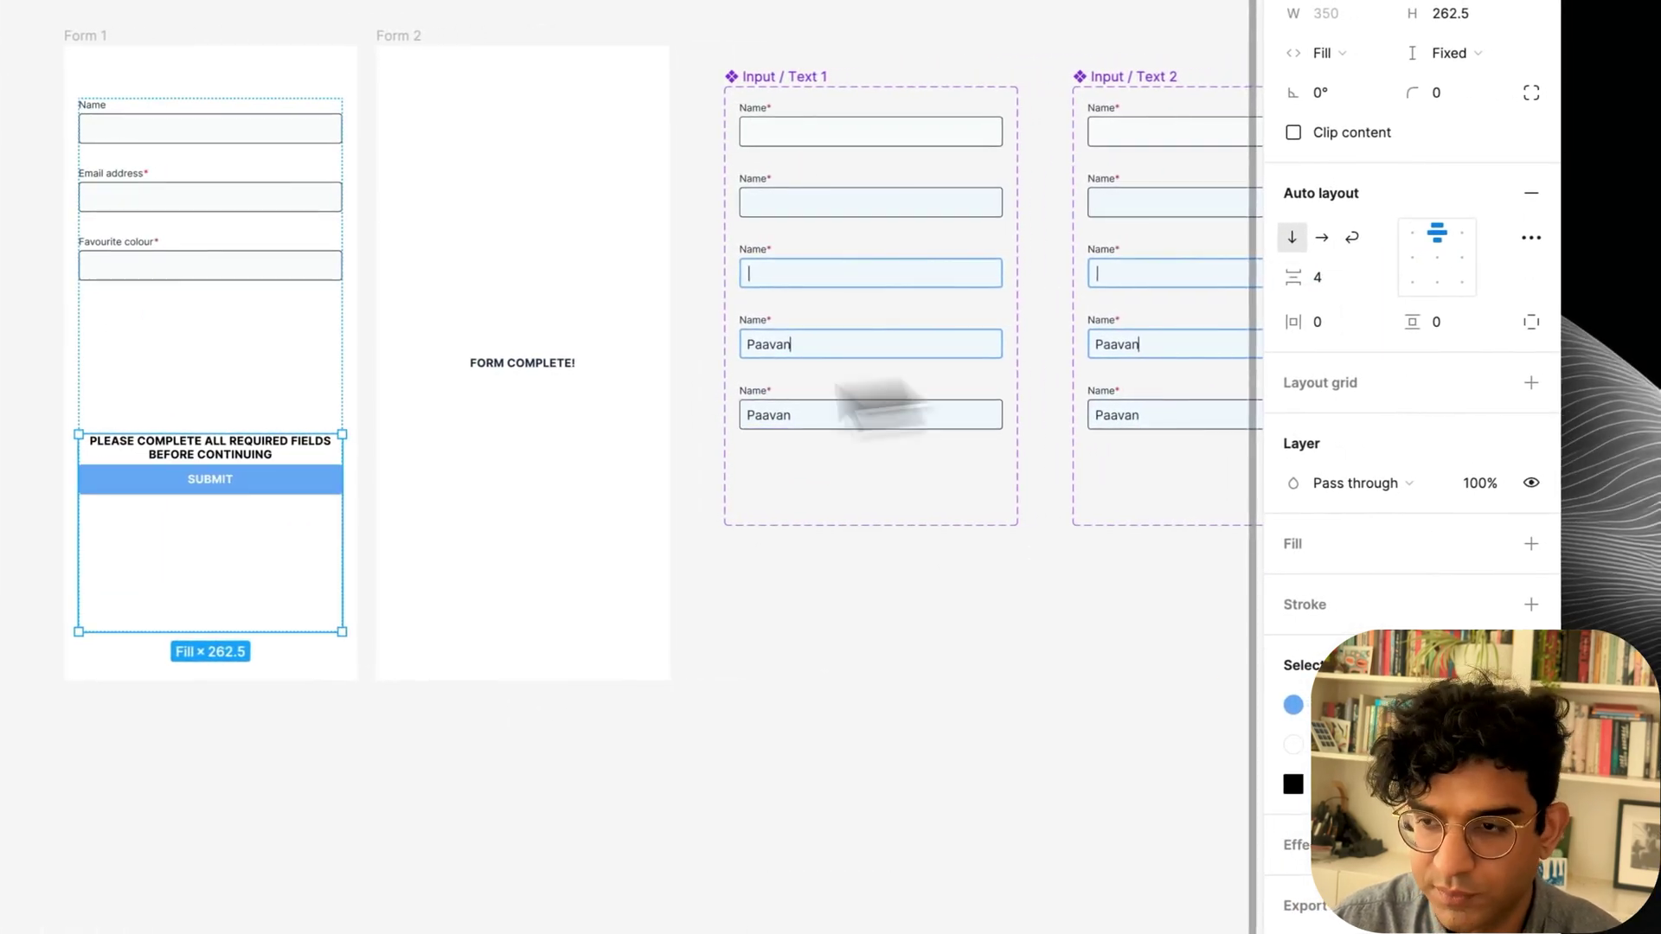
pyautogui.write('8')
pyautogui.press('Return')
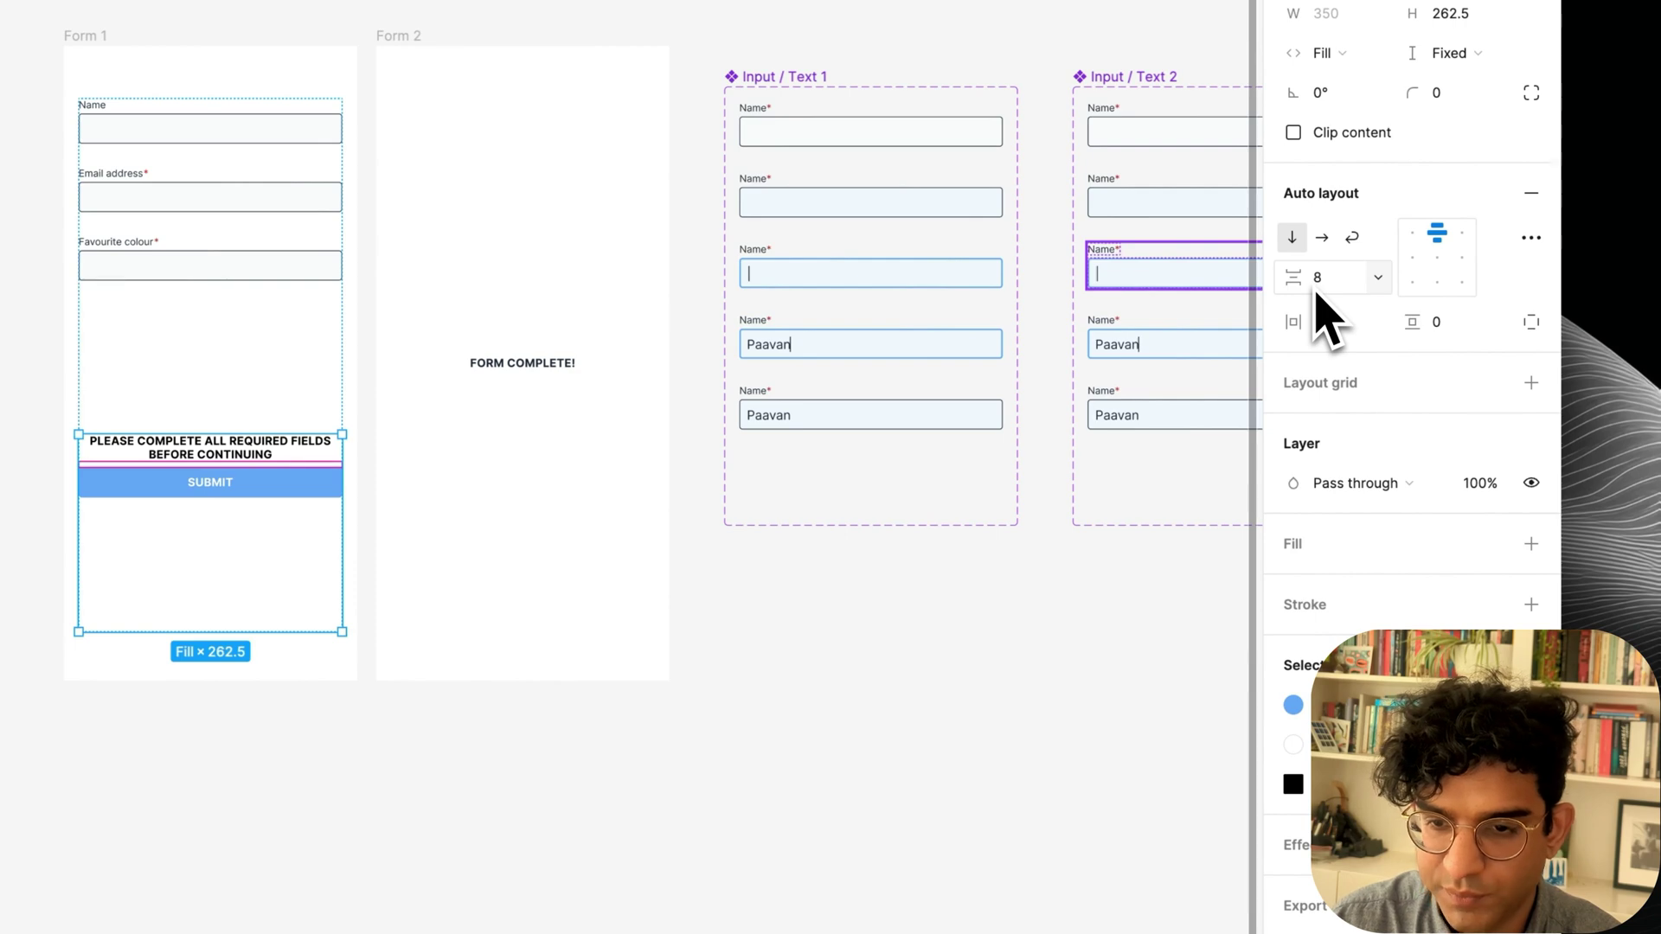
# Make the frame hug its height, colour the message red/600 in a lighter weight, and rename the frame Bottom.
pyautogui.doubleClick(297, 629)
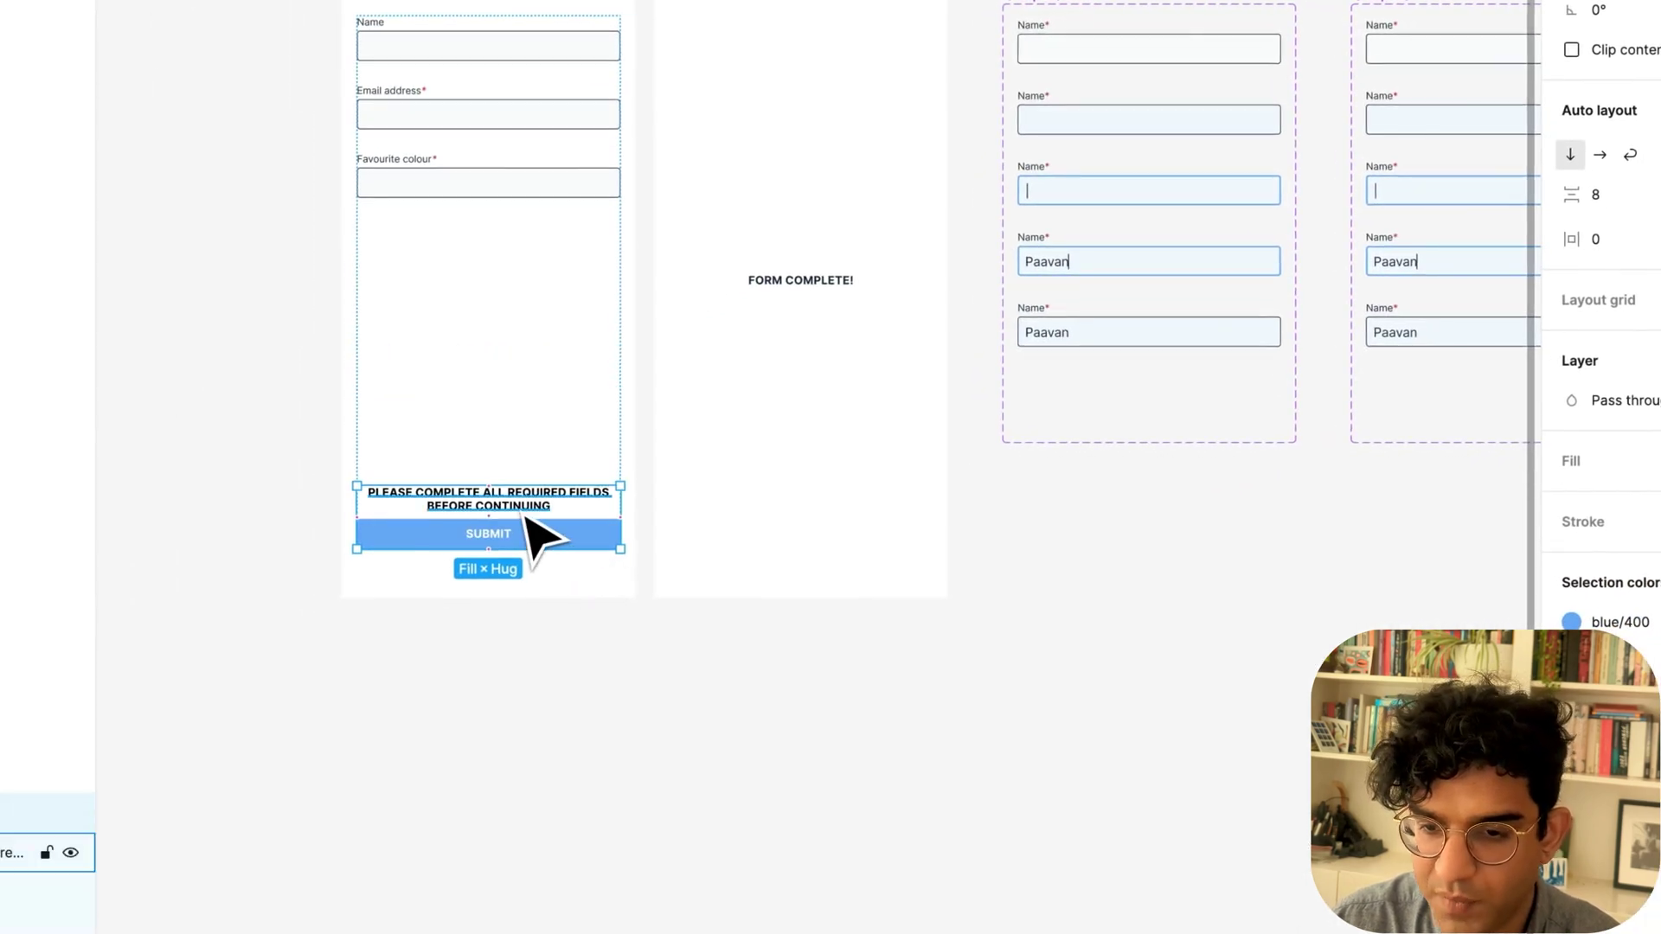
pyautogui.click(525, 515)
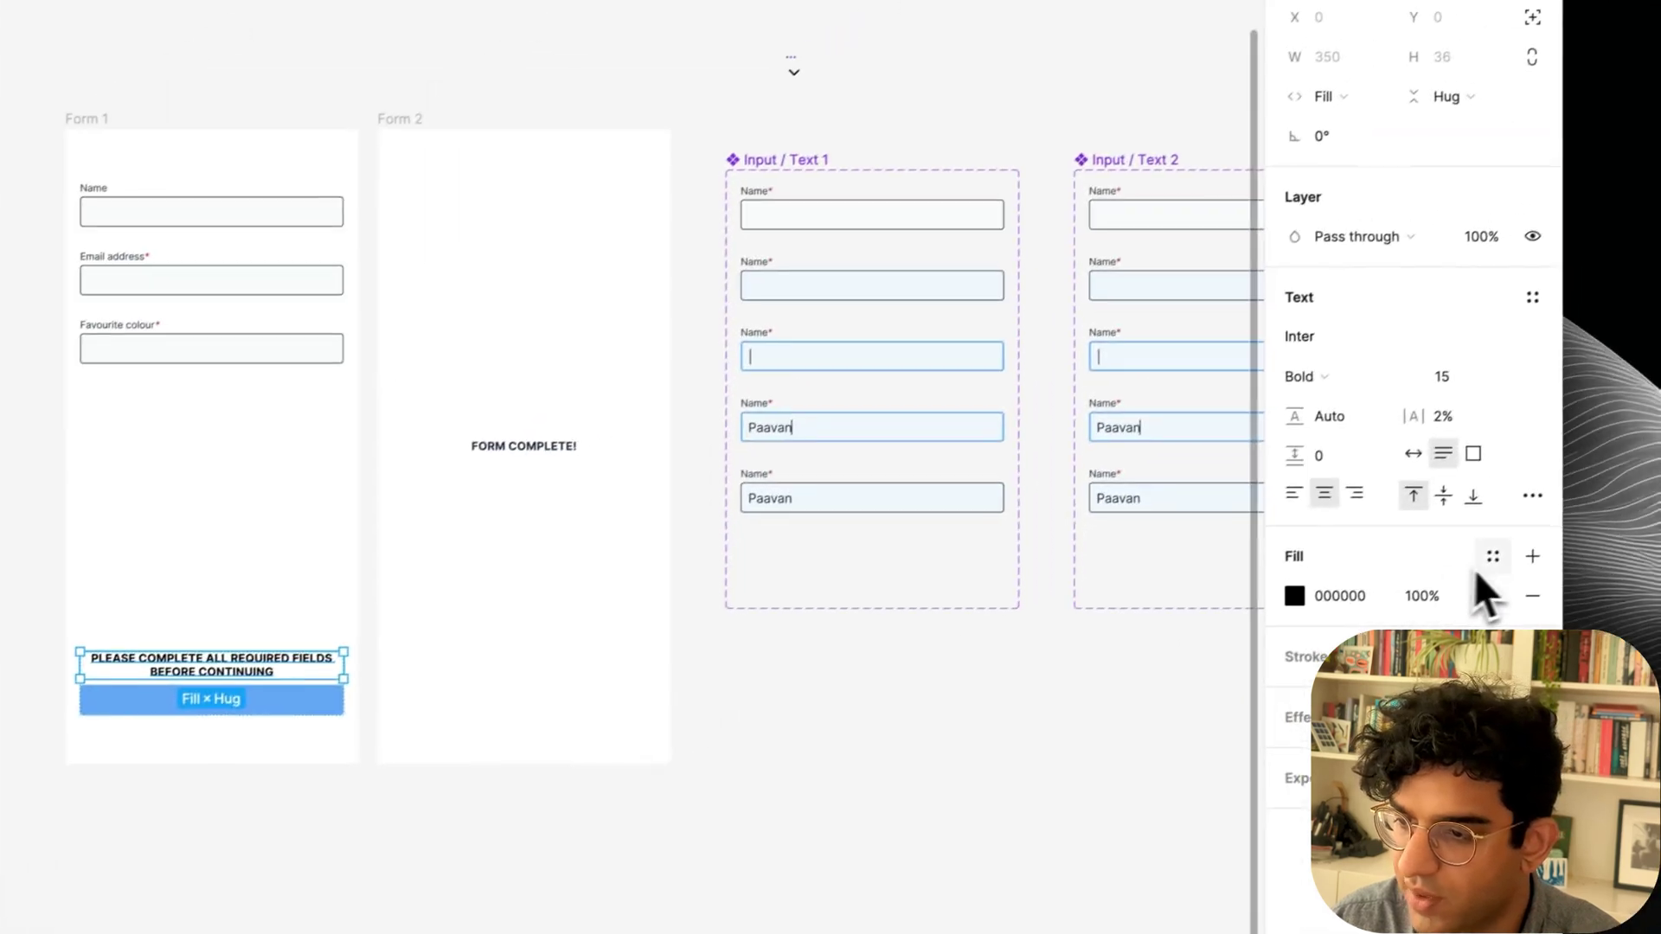
pyautogui.click(1475, 567)
pyautogui.write('red/600')
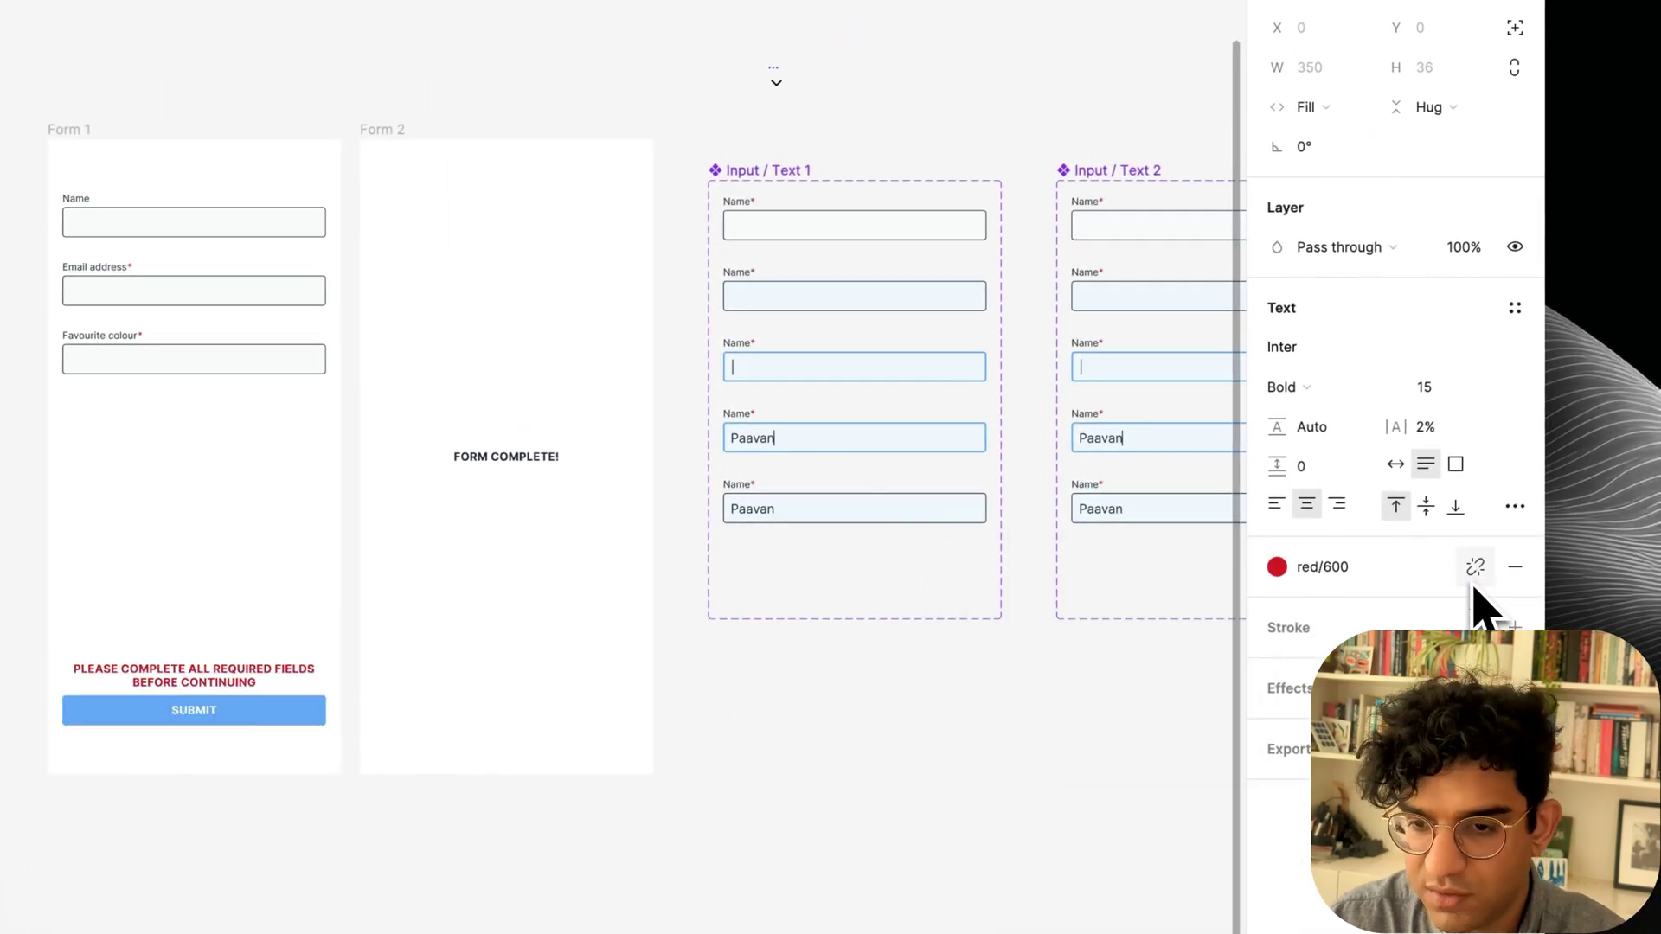
pyautogui.click(1514, 506)
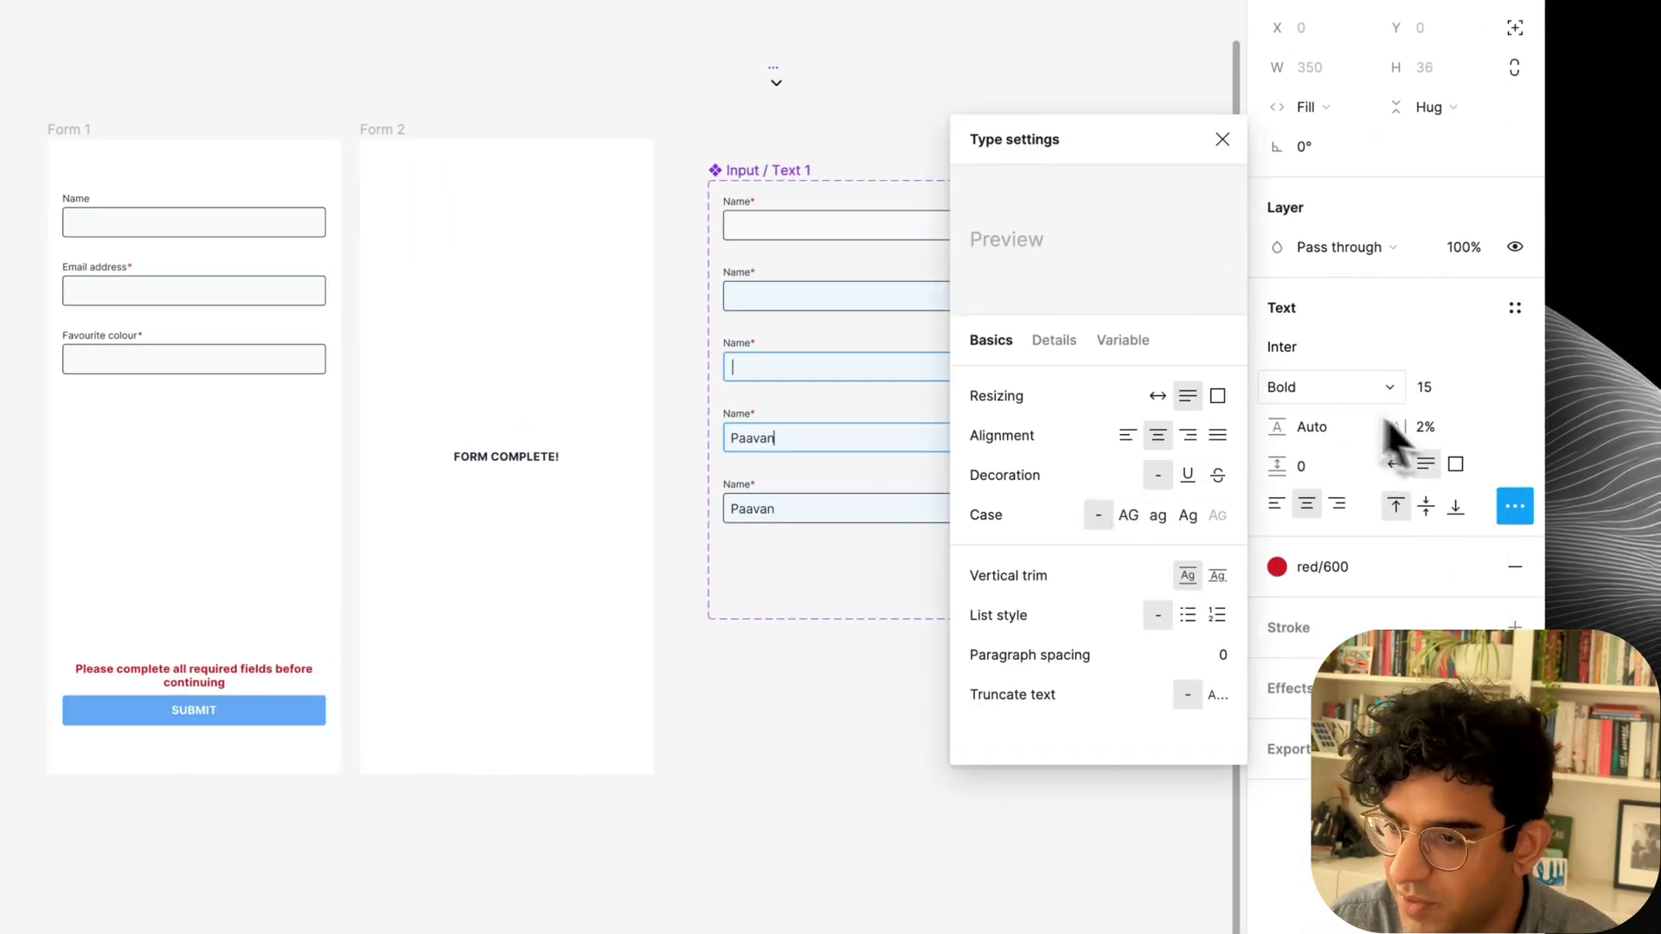
pyautogui.click(1304, 387)
pyautogui.click(1322, 297)
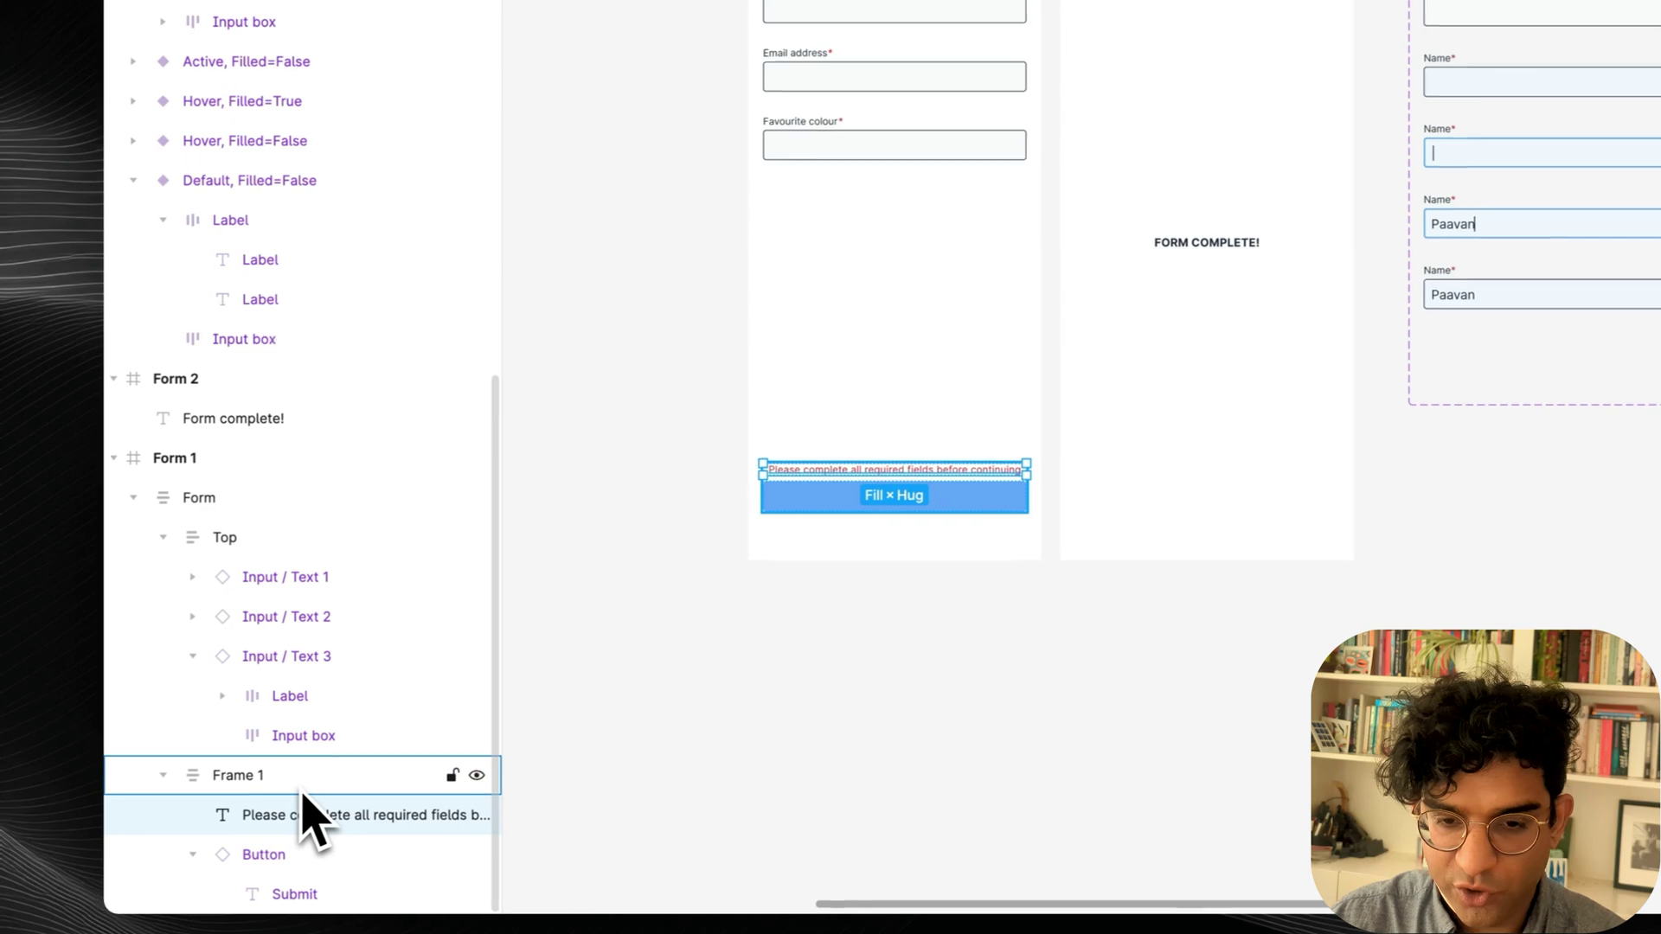
pyautogui.click(282, 775)
pyautogui.press('super+r')
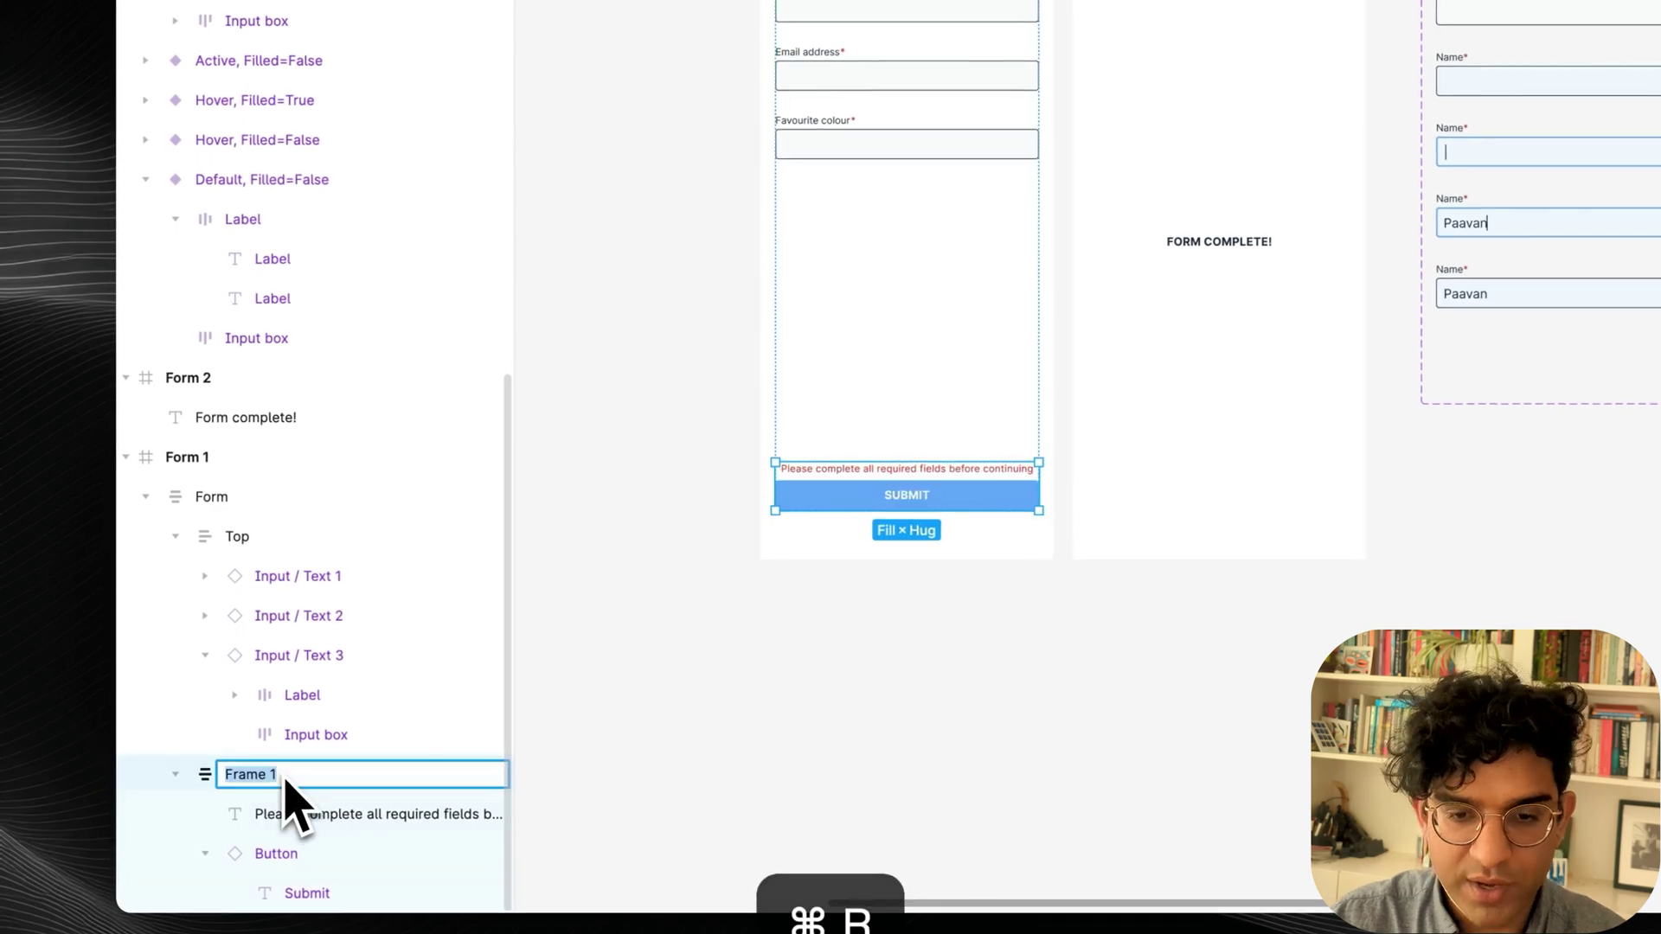
# Bind the warning message's visibility to the Form error variable.
pyautogui.click(298, 813)
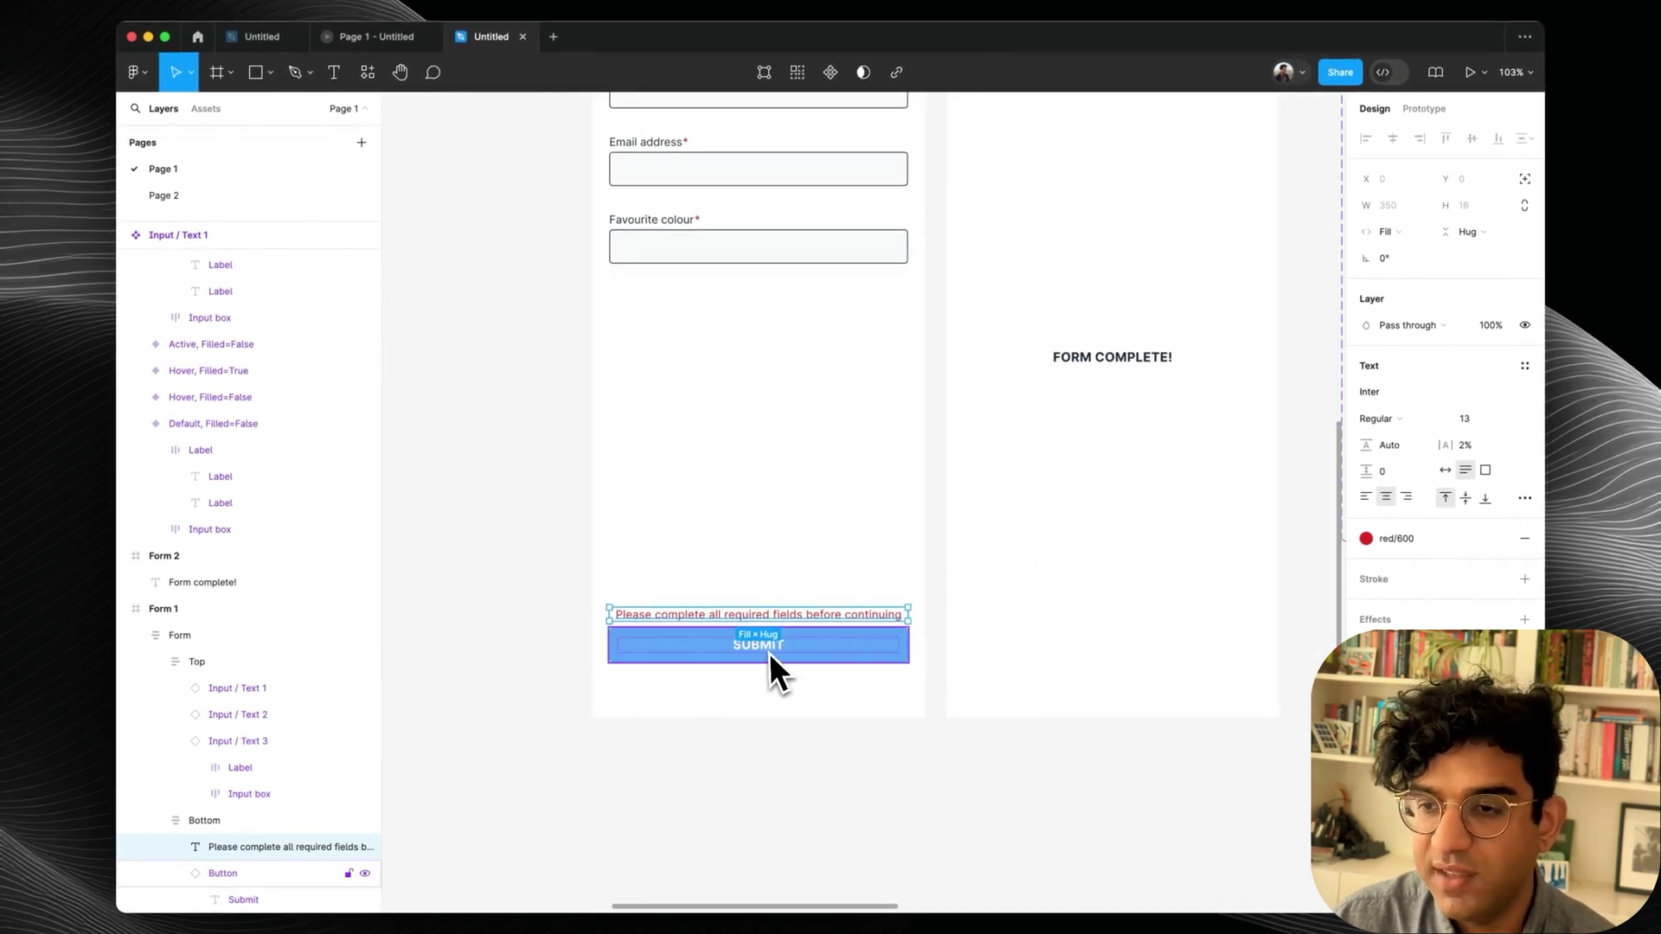
pyautogui.hscroll(3, 768, 651)
pyautogui.scroll(2, 768, 651)
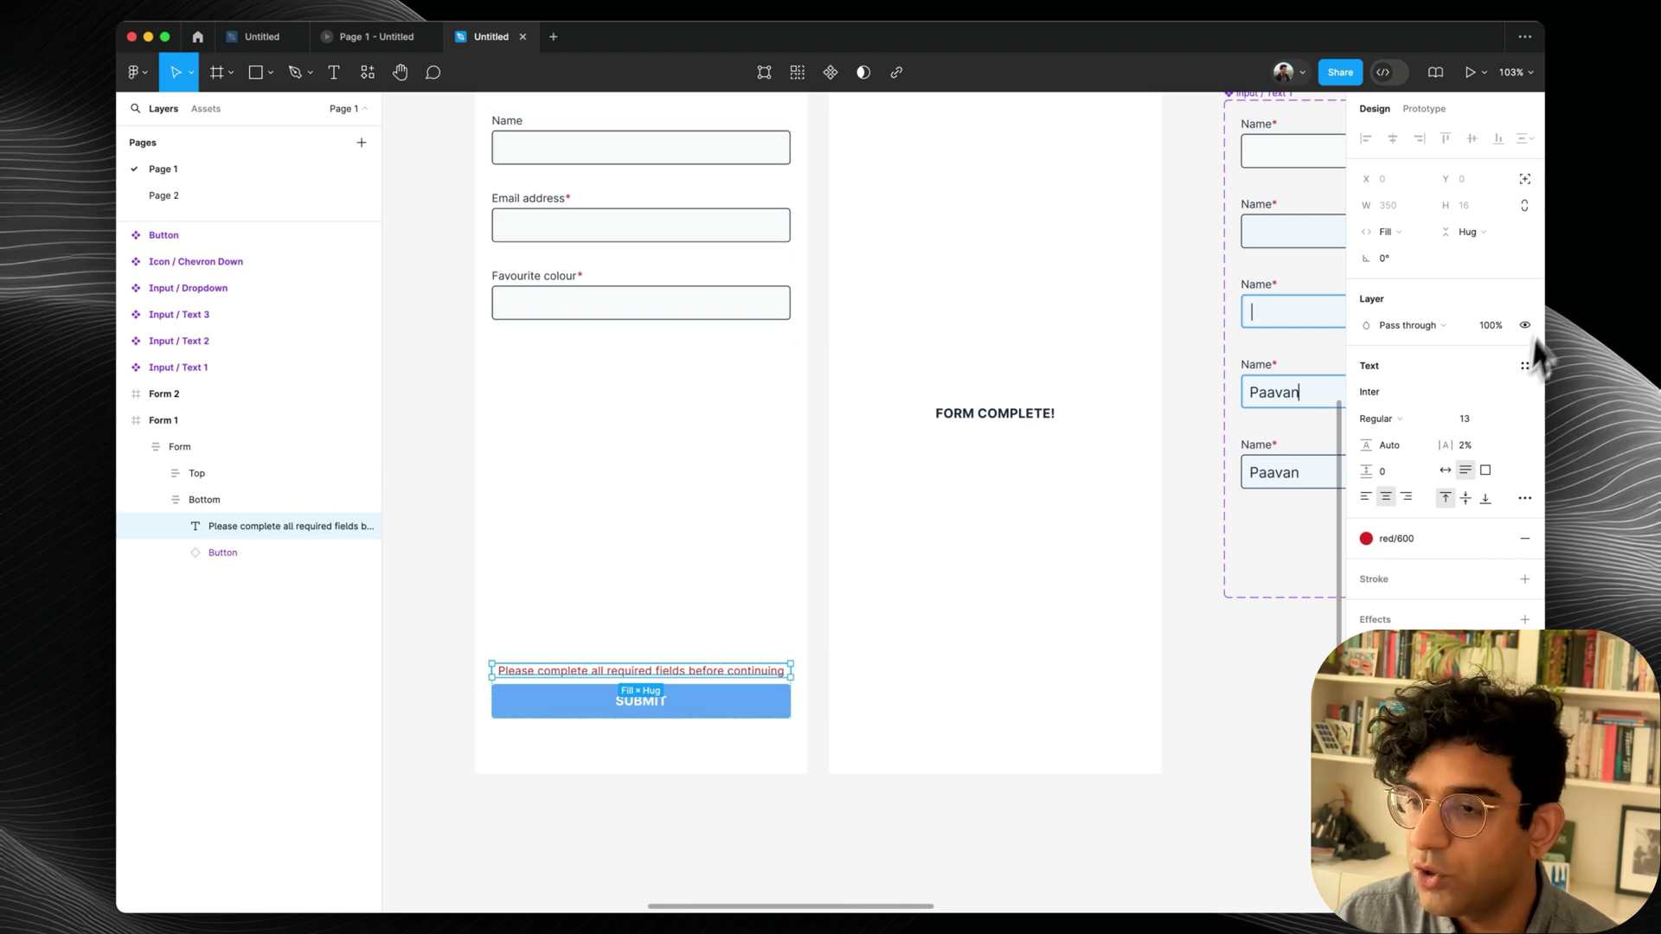
pyautogui.rightClick(1526, 326)
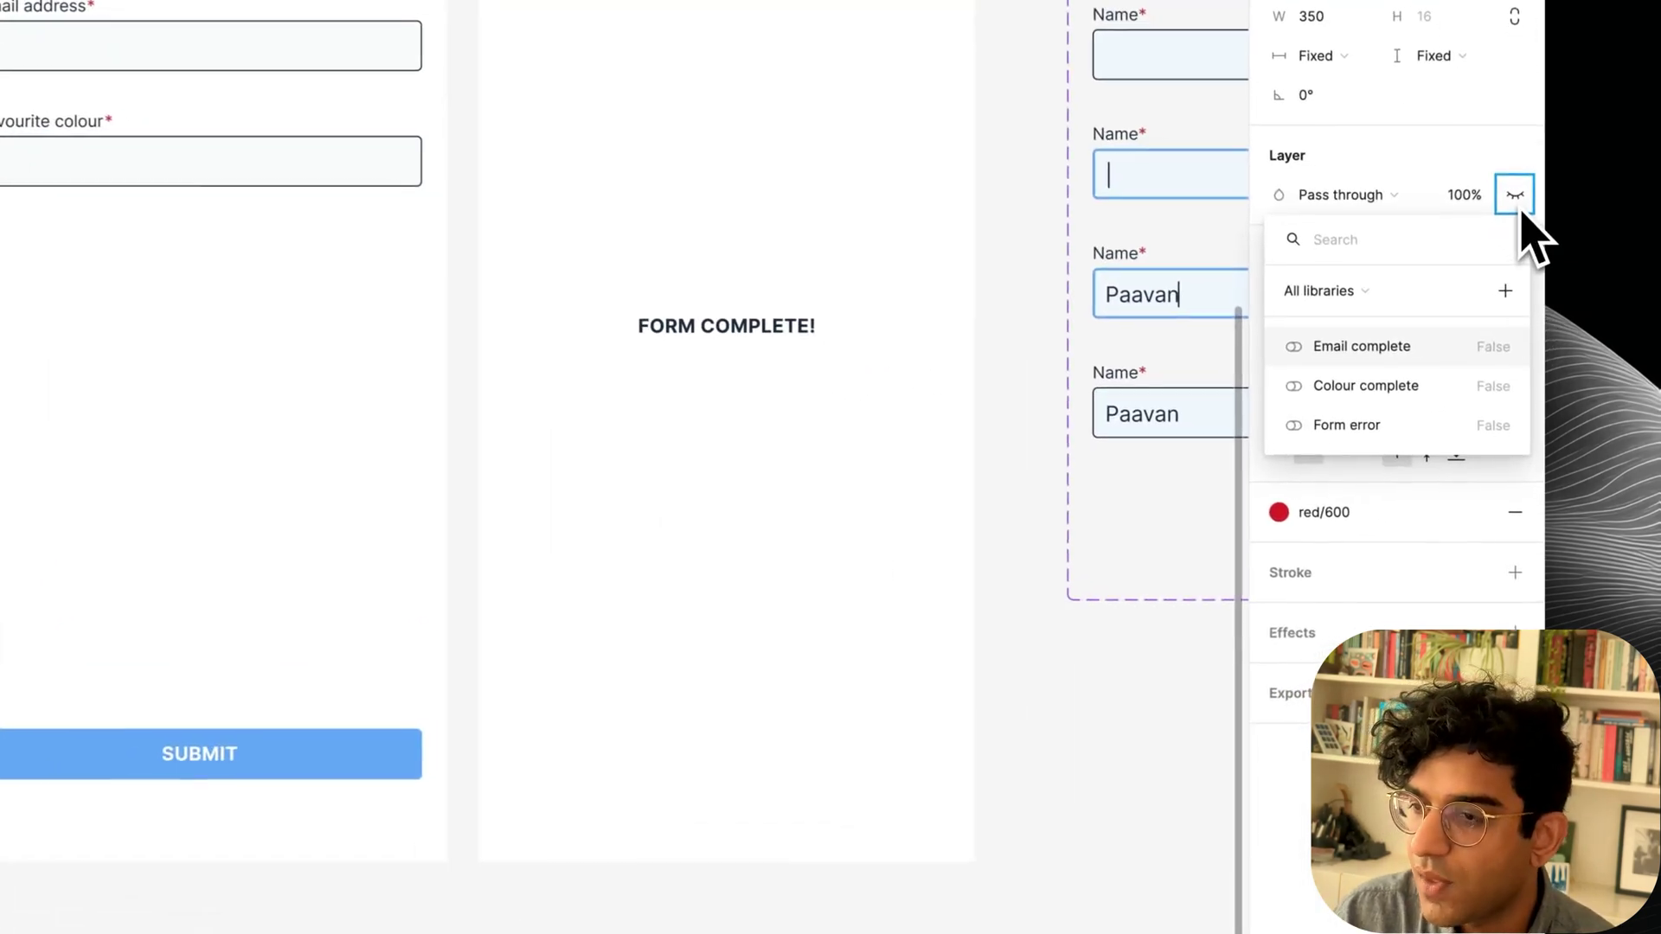
pyautogui.click(1340, 424)
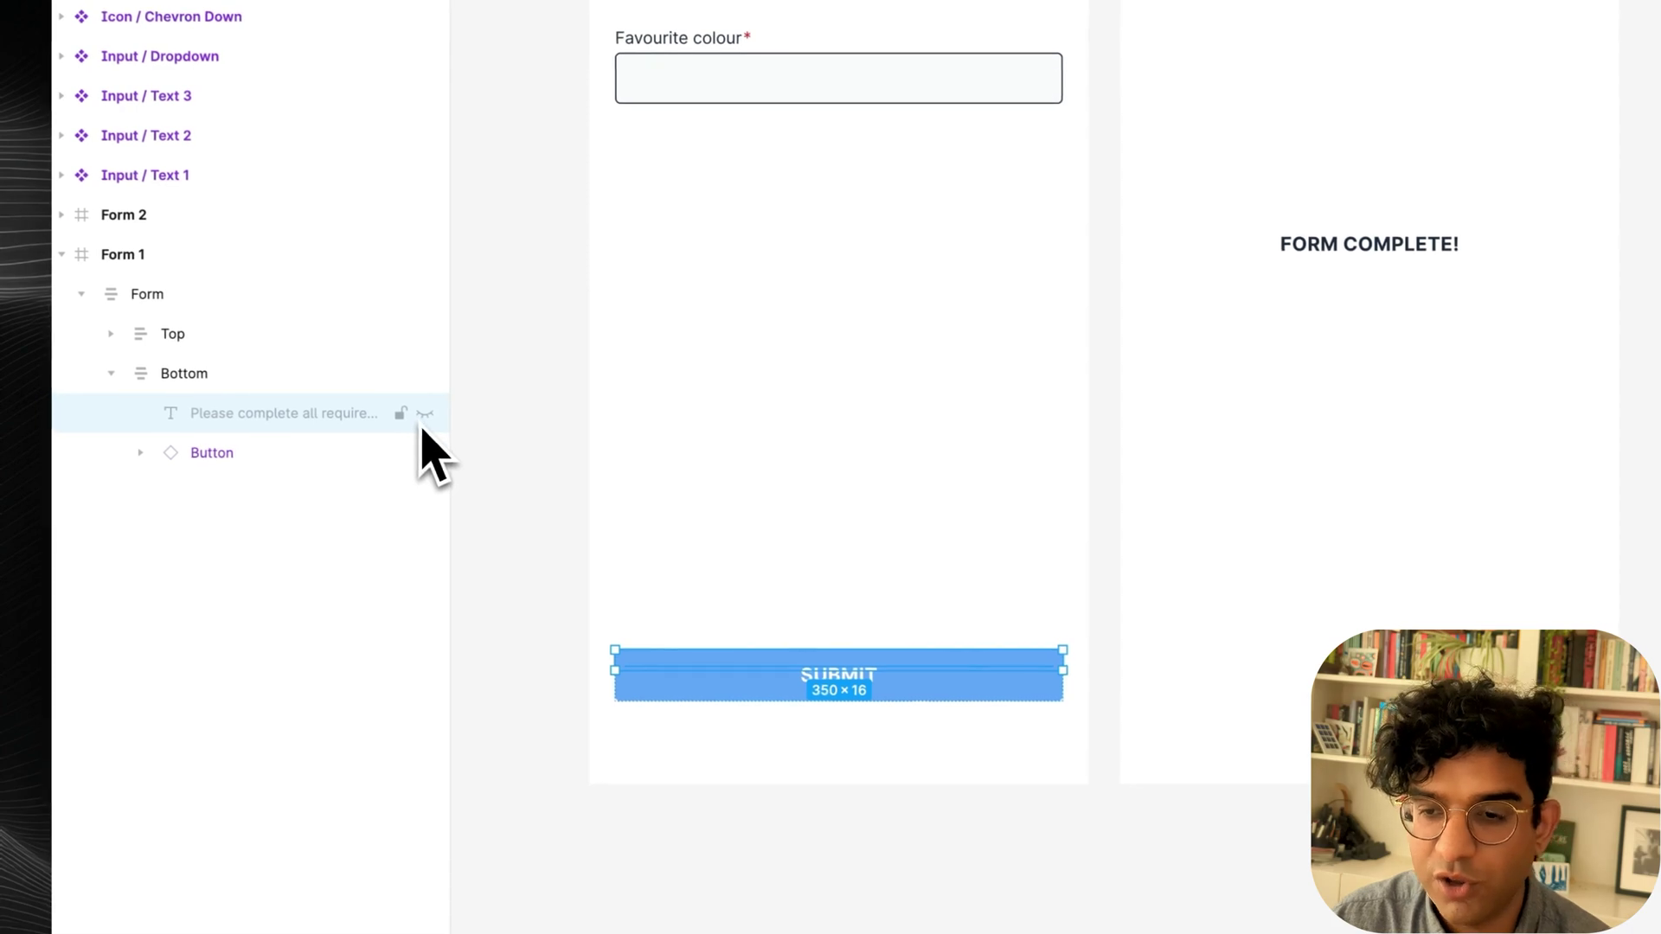
pyautogui.scroll(1, 929, 461)
pyautogui.hscroll(1, 928, 461)
pyautogui.click(1439, 163)
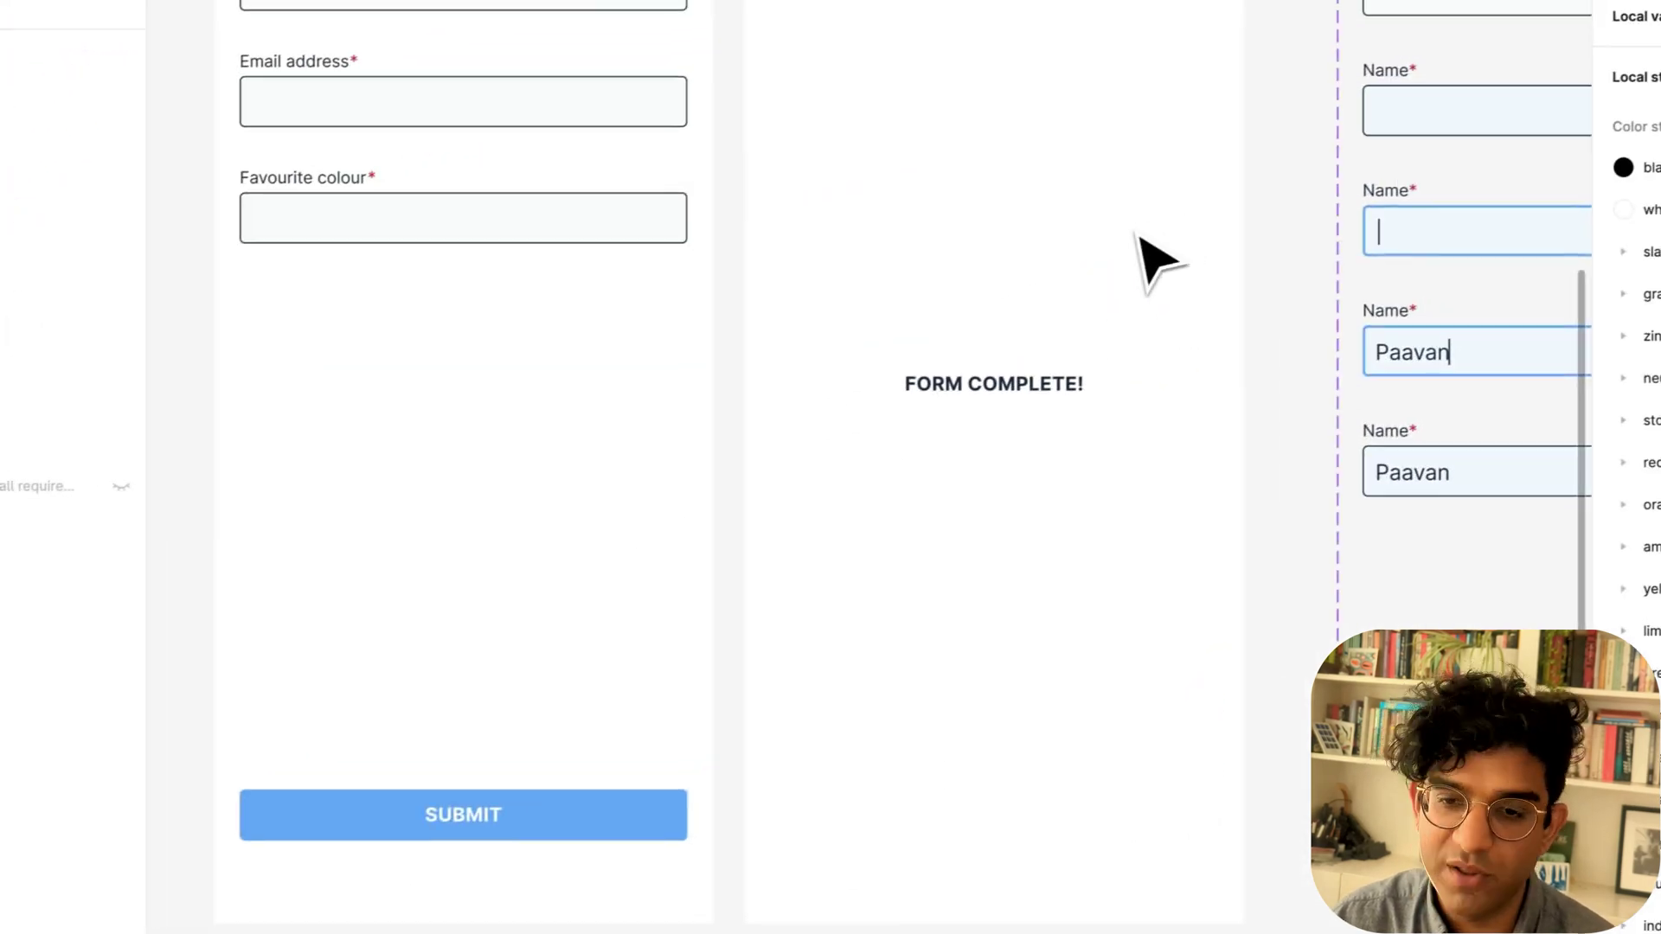
# Give SUBMIT a conditional tap action with the condition 'Email complete and Colour complete'.
pyautogui.click(584, 809)
pyautogui.click(584, 826)
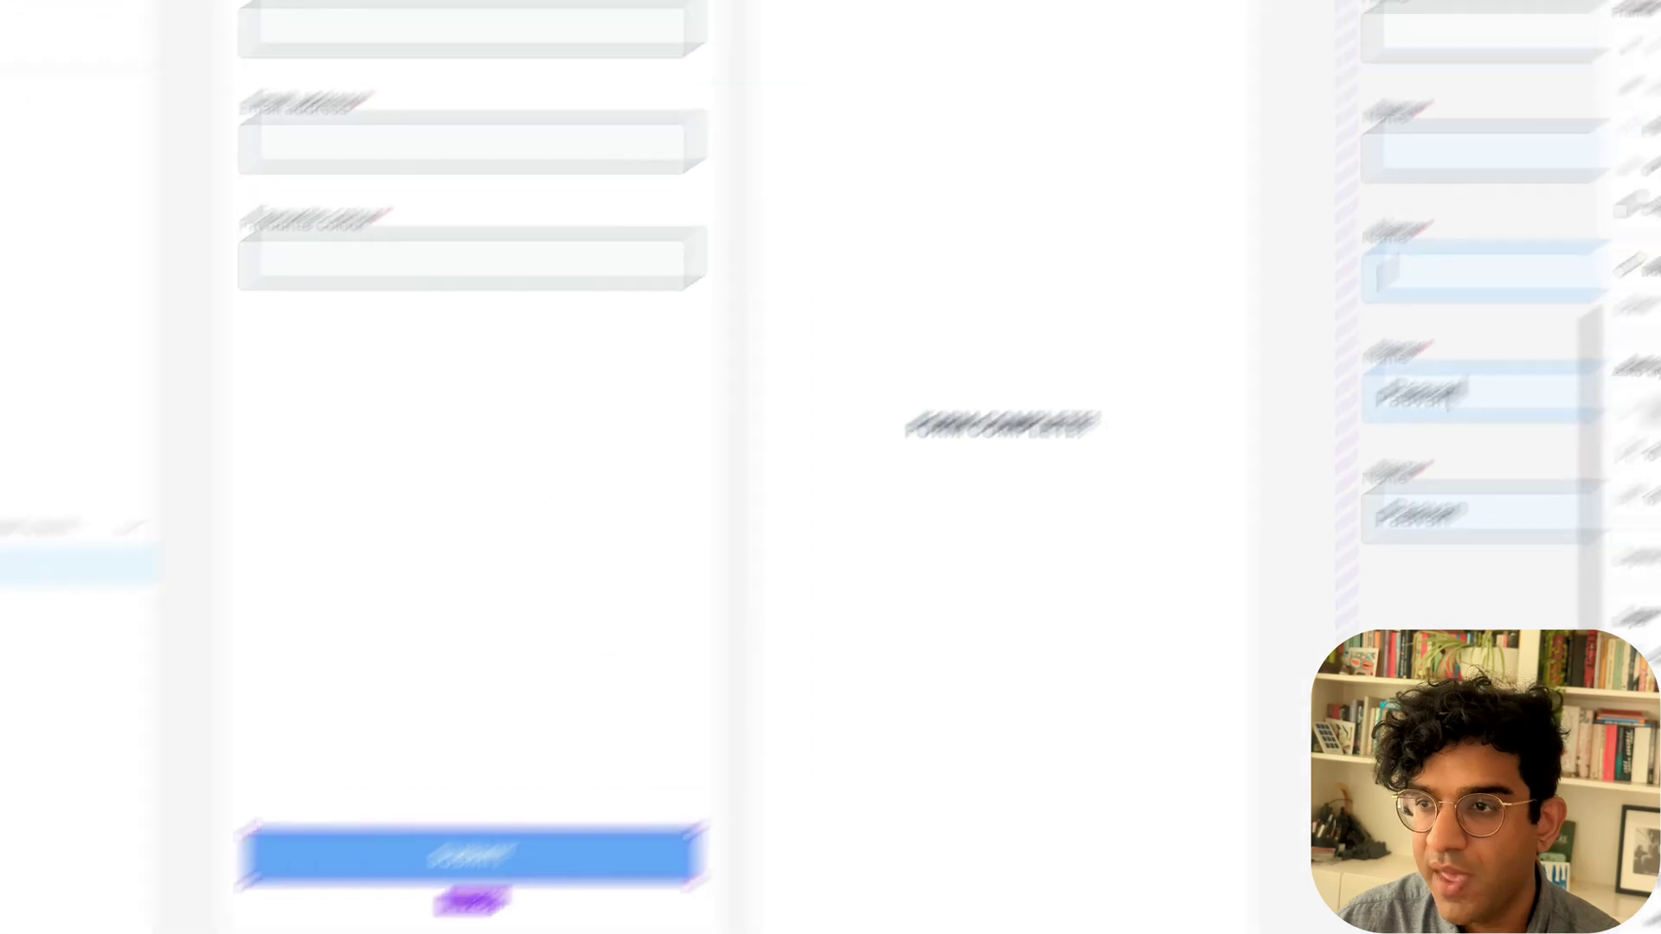
pyautogui.click(1406, 96)
pyautogui.click(1515, 167)
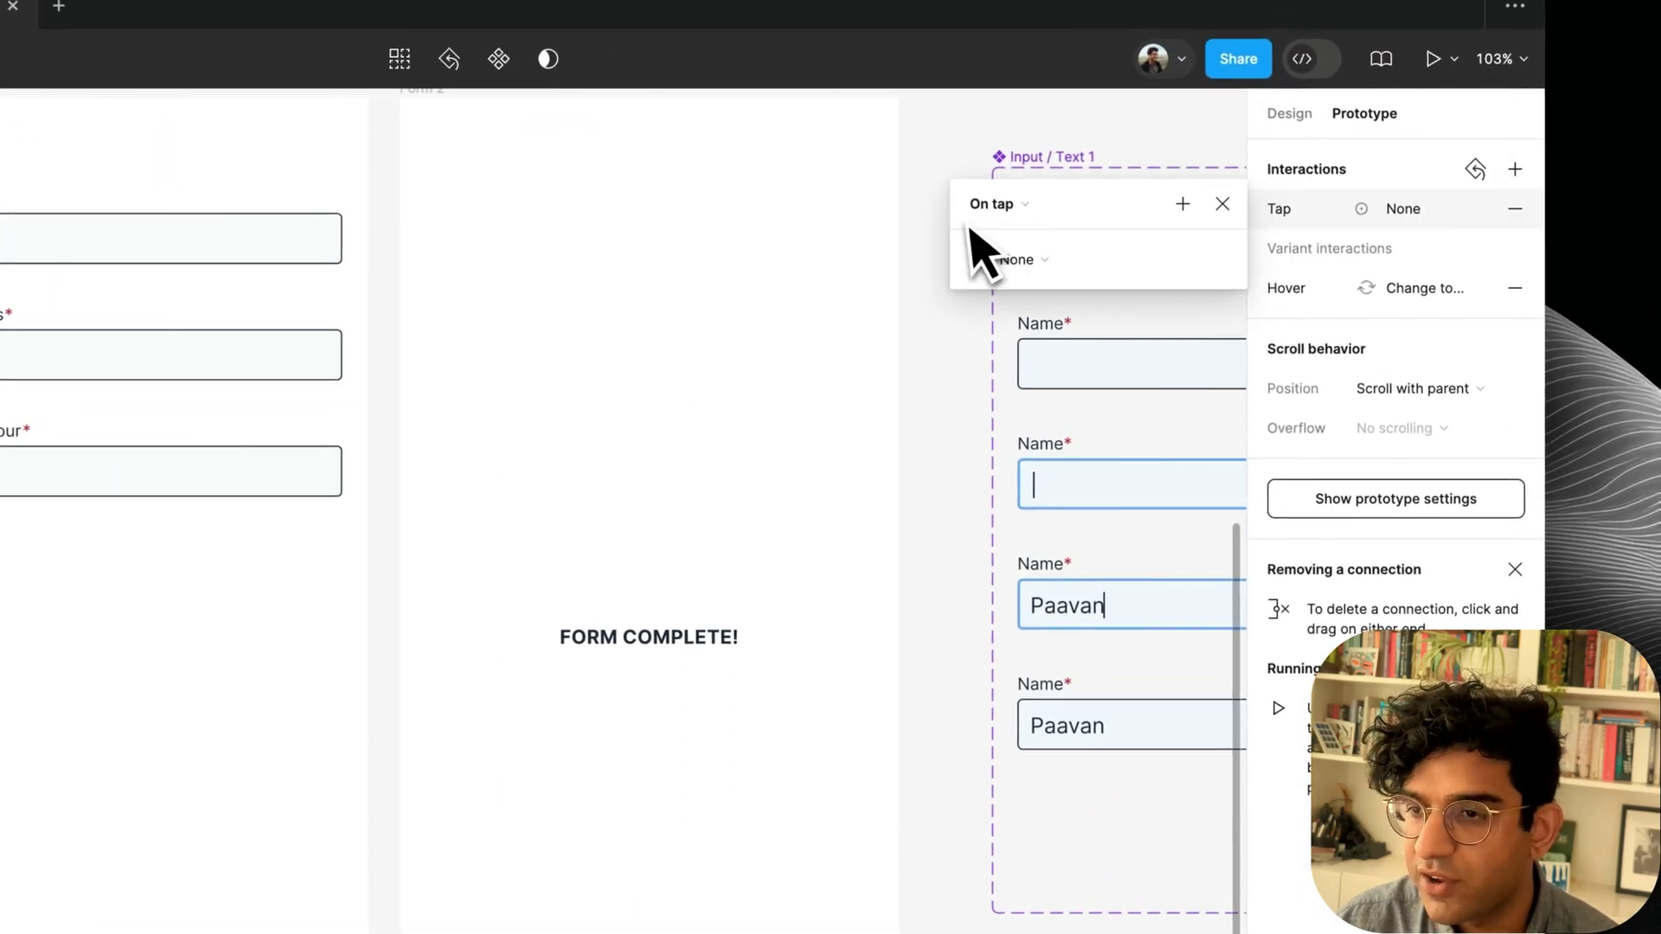
pyautogui.click(1005, 256)
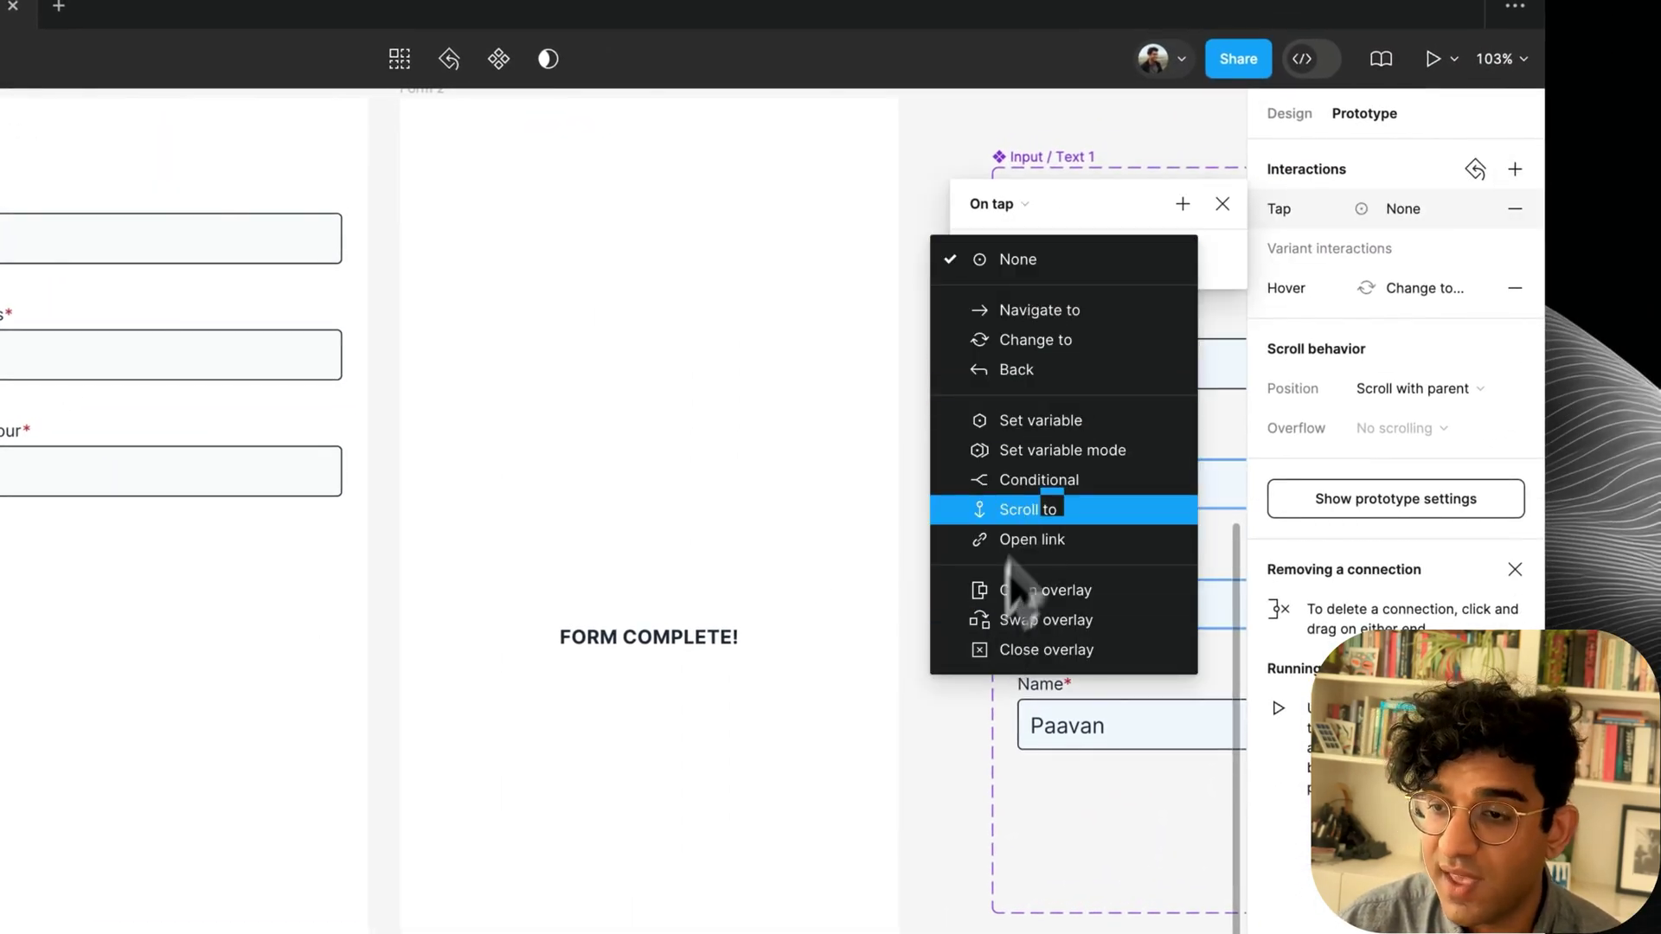
pyautogui.click(1054, 481)
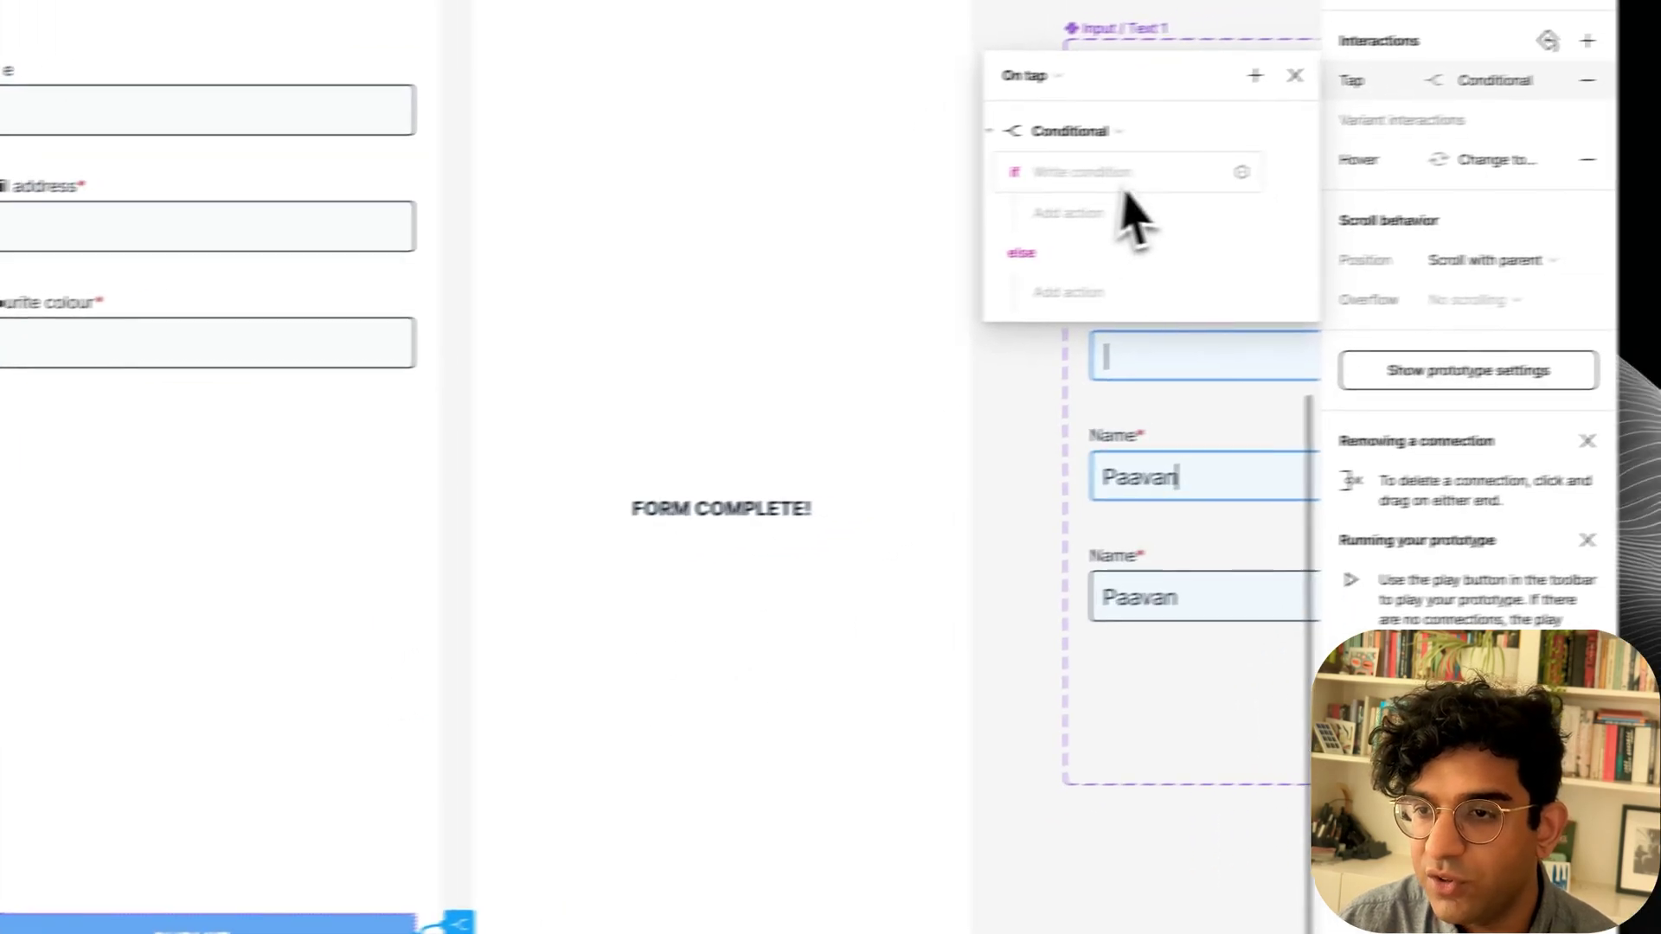
pyautogui.click(1011, 192)
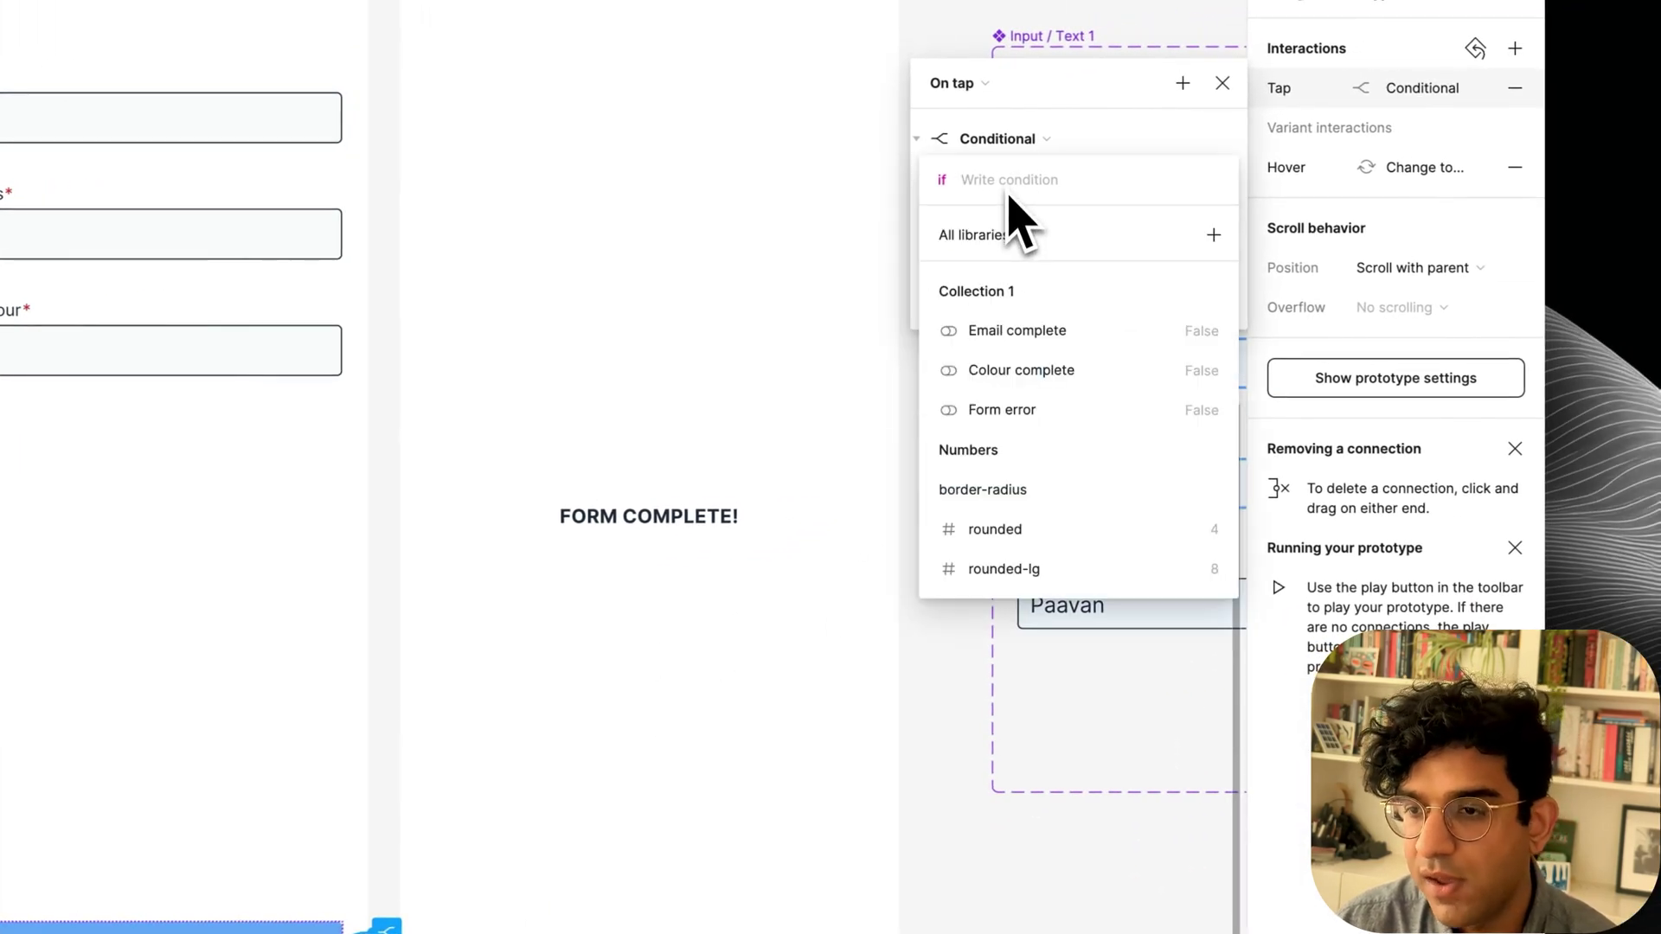
pyautogui.click(999, 329)
pyautogui.click(990, 370)
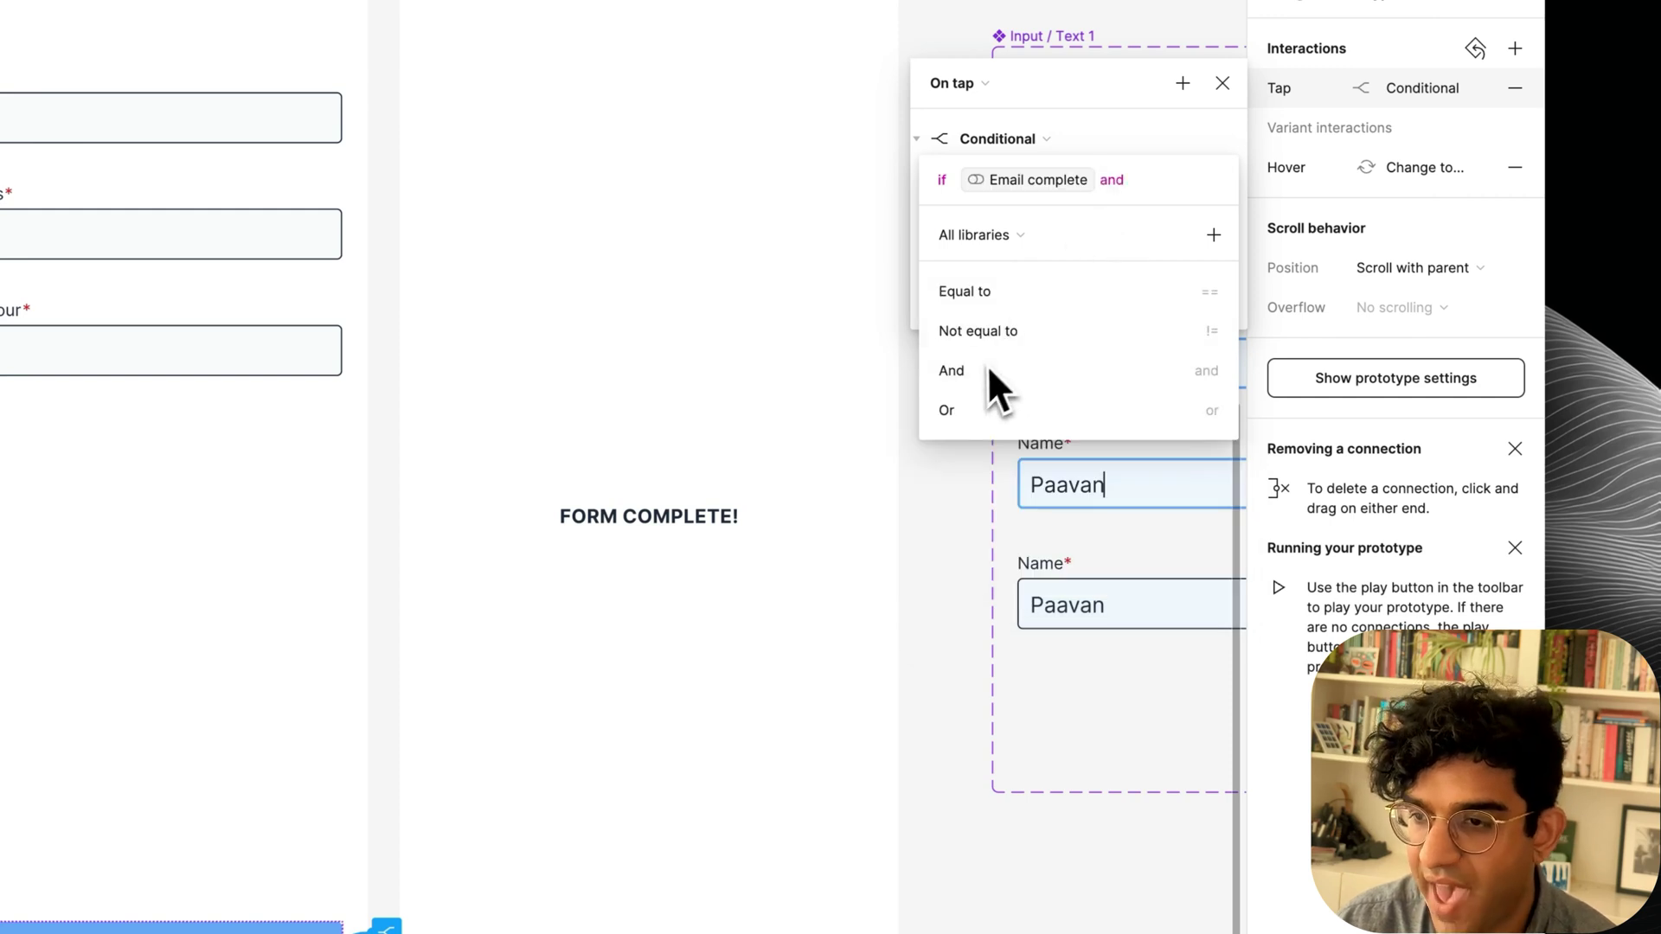
pyautogui.click(1007, 493)
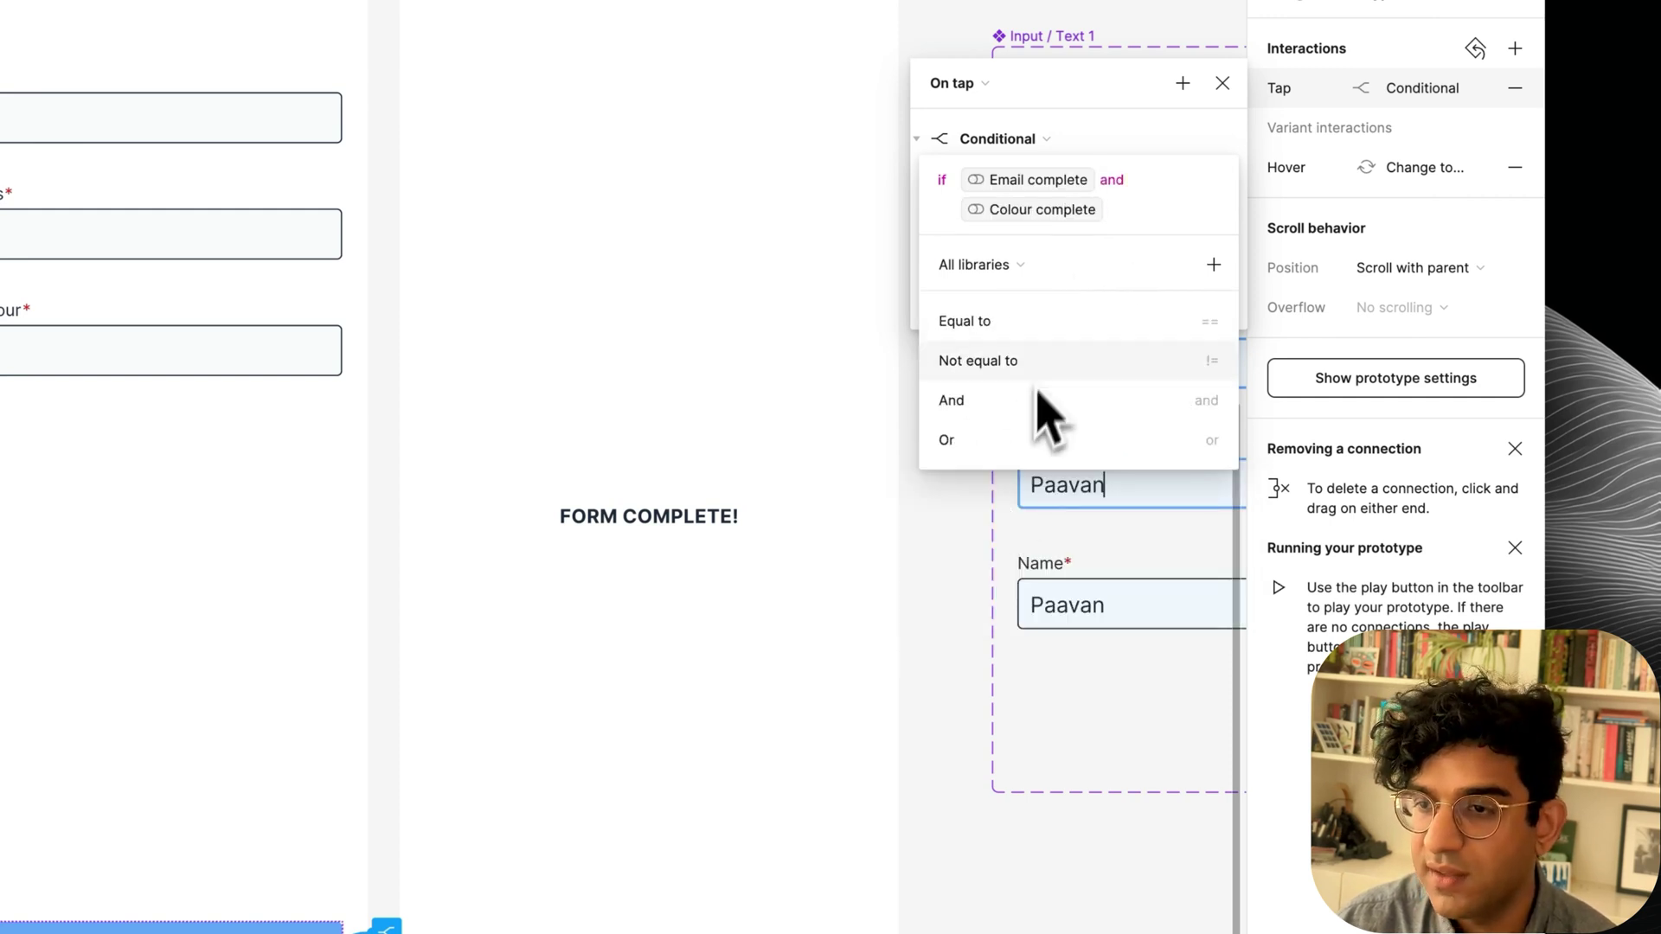
pyautogui.click(1179, 131)
# Navigate to Form 2 when the condition holds, otherwise set Form error to True.
pyautogui.click(1043, 227)
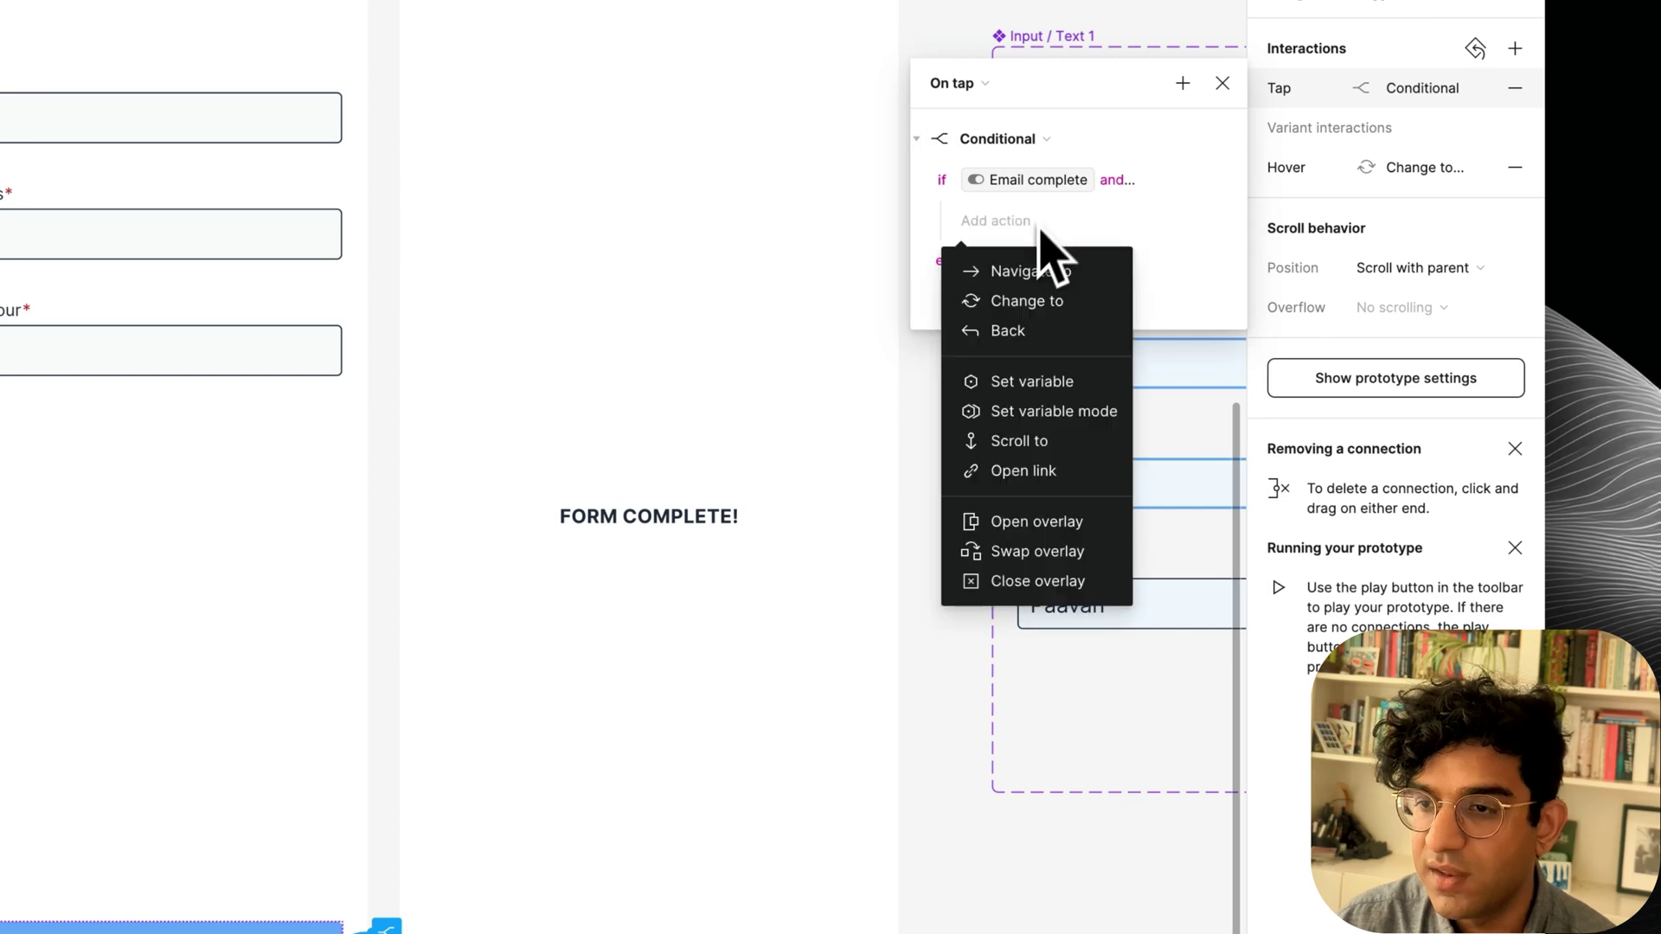
pyautogui.click(1029, 272)
pyautogui.click(1060, 259)
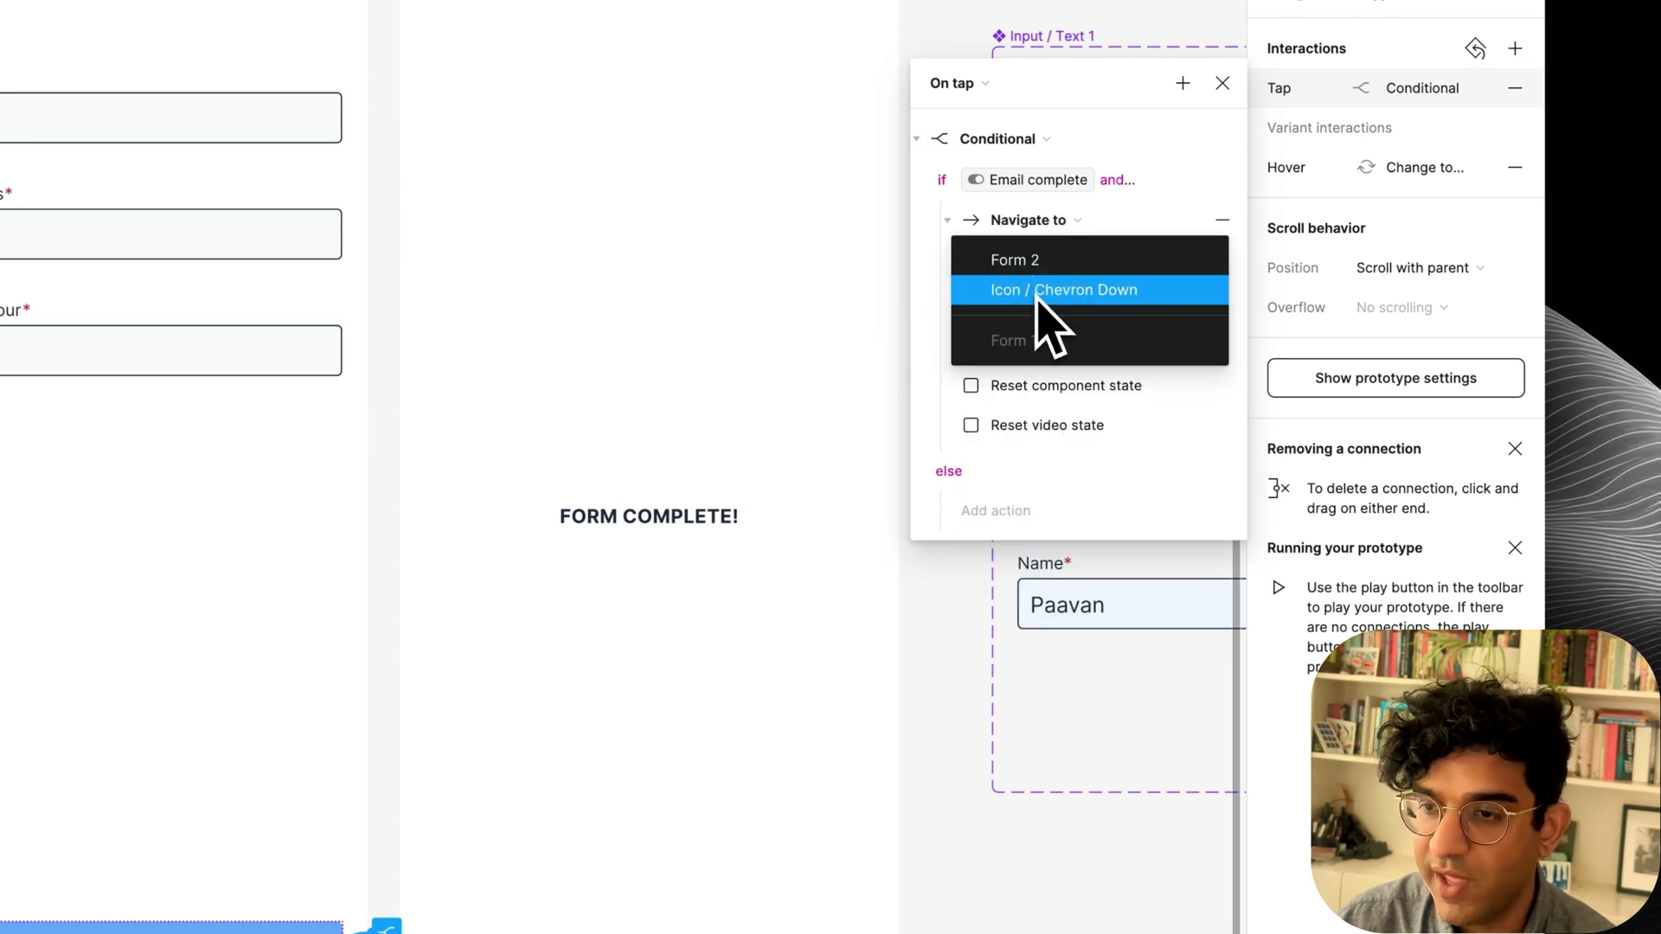
pyautogui.click(1027, 289)
pyautogui.click(995, 472)
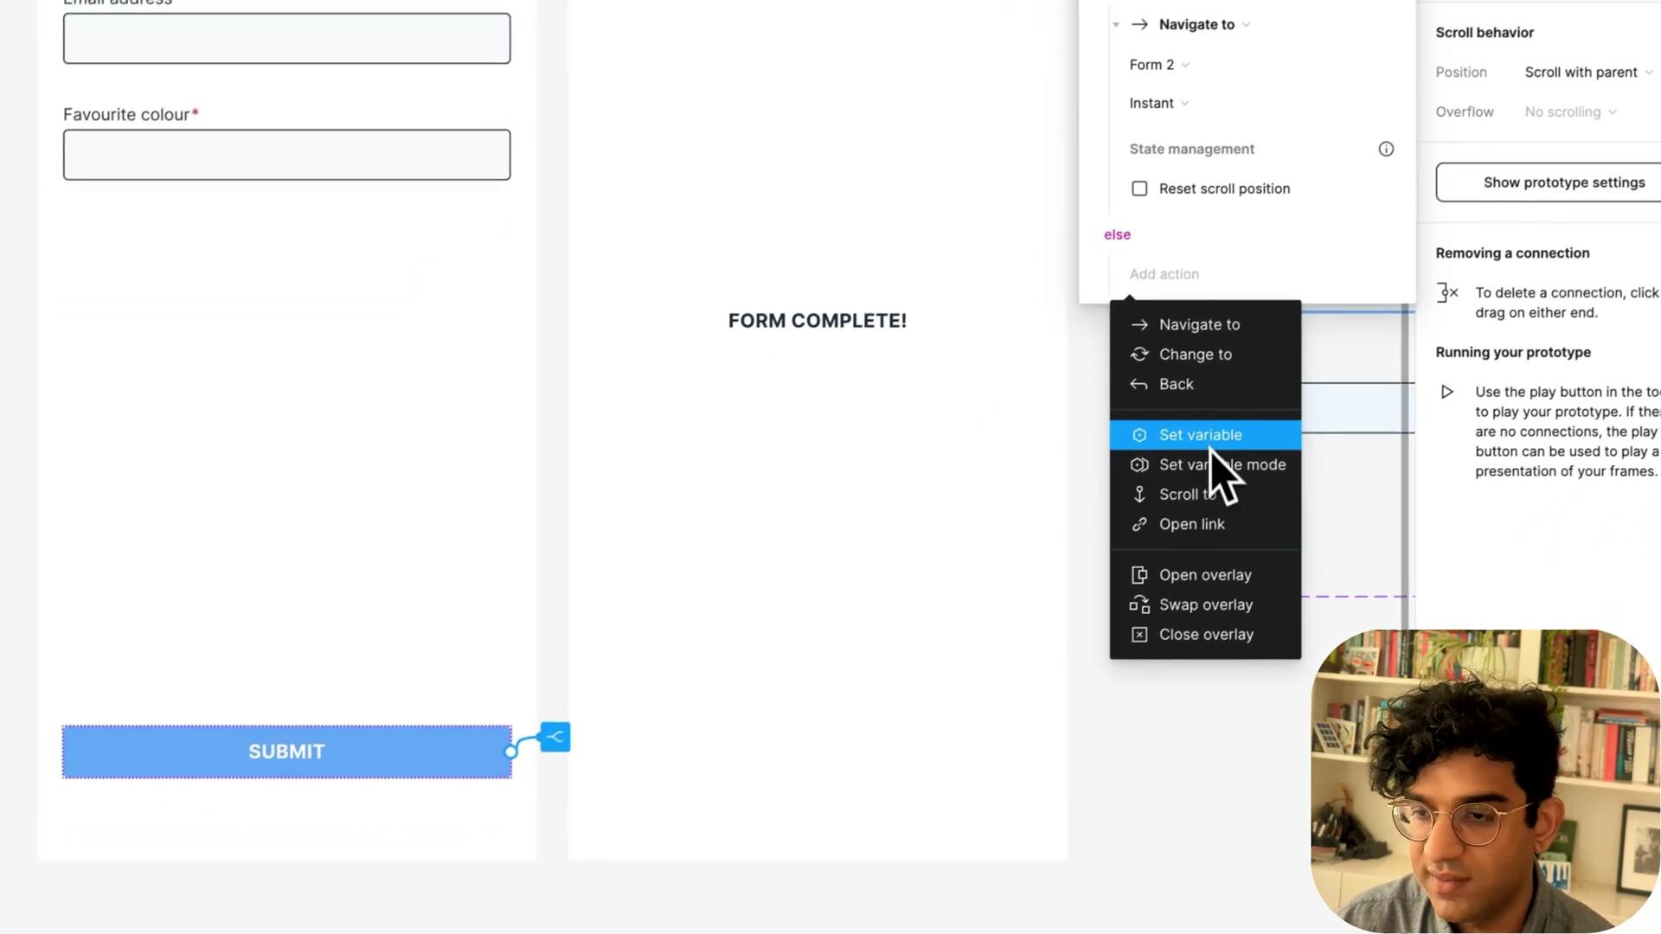
pyautogui.click(1031, 631)
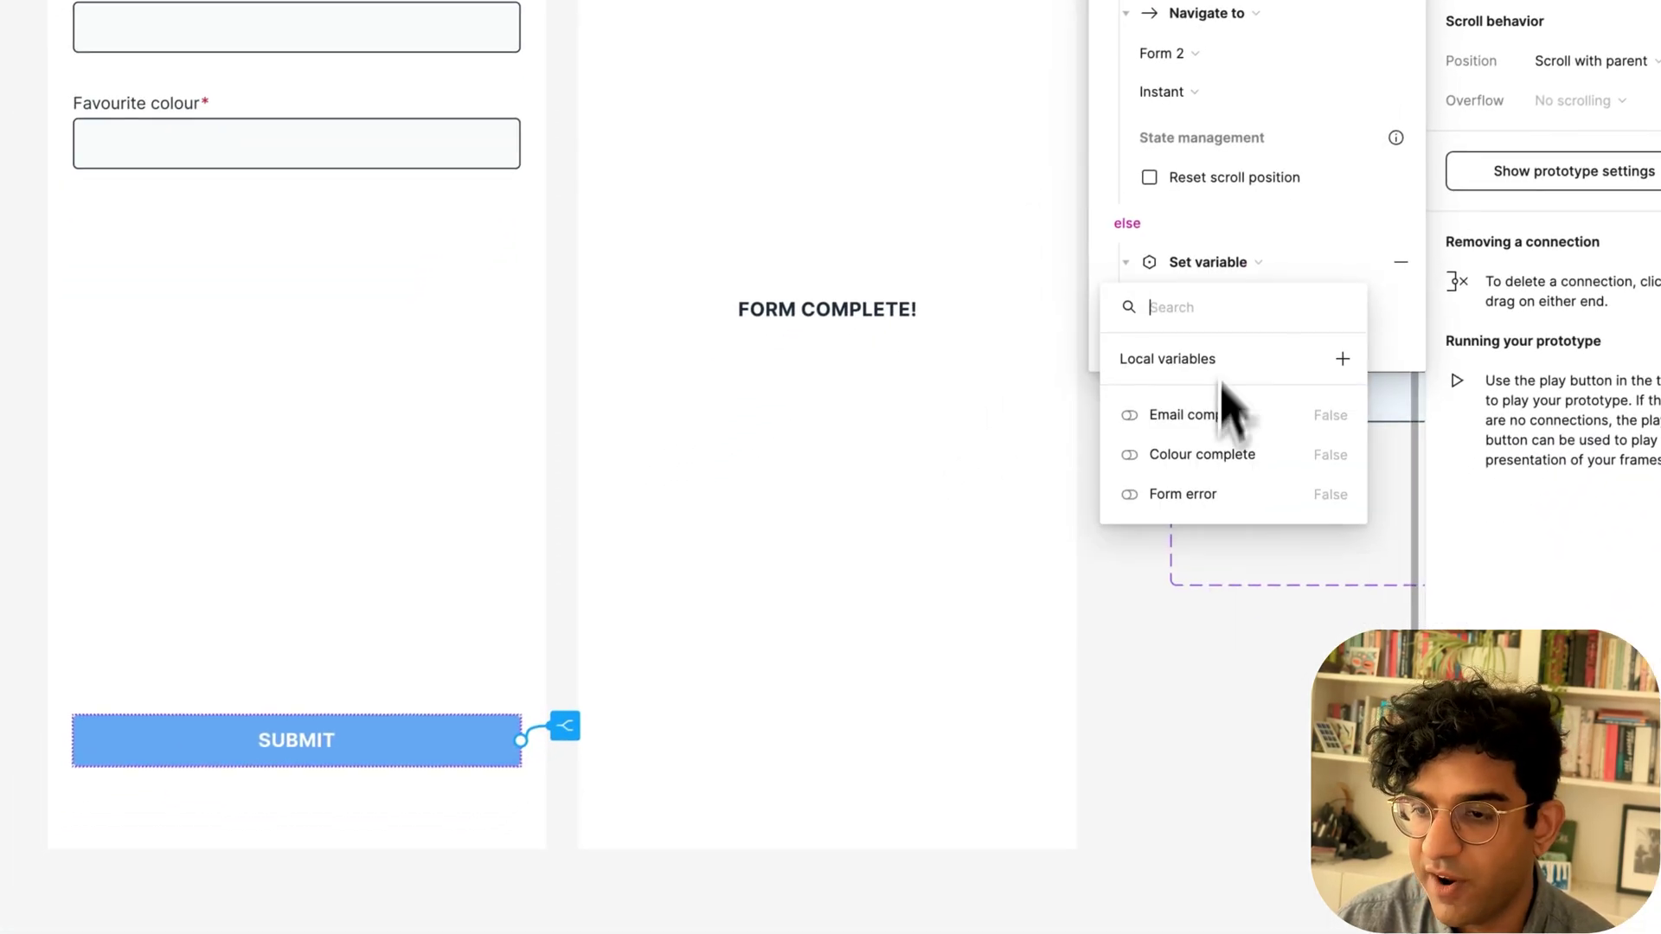
pyautogui.click(1219, 497)
pyautogui.click(1170, 458)
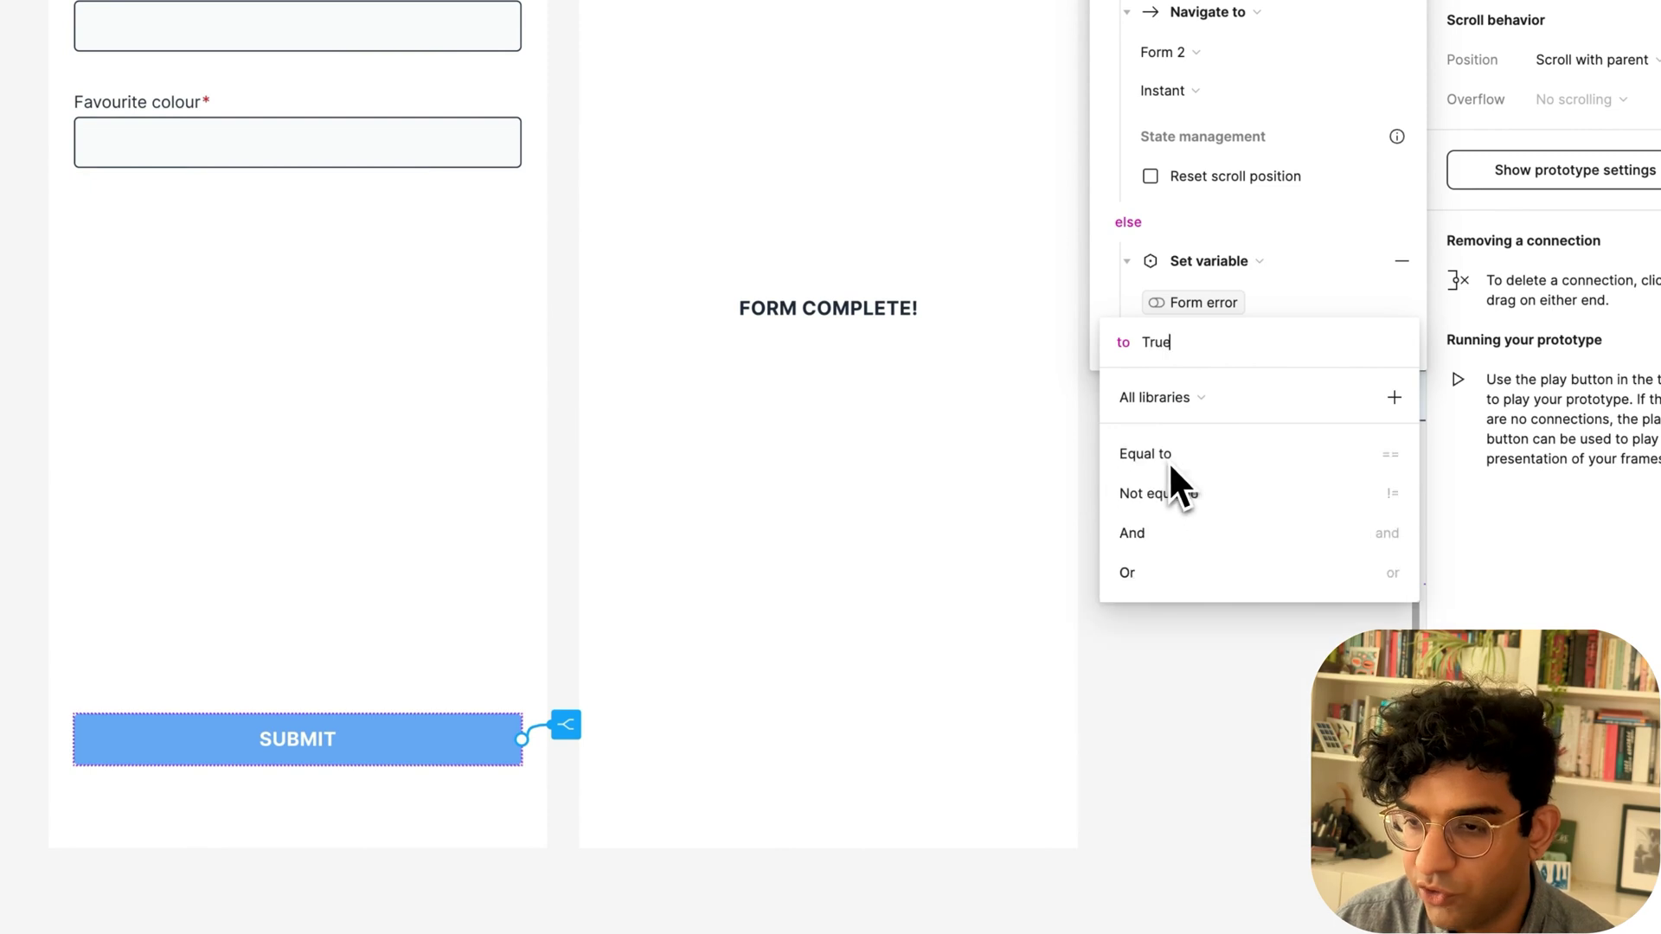
pyautogui.click(1242, 818)
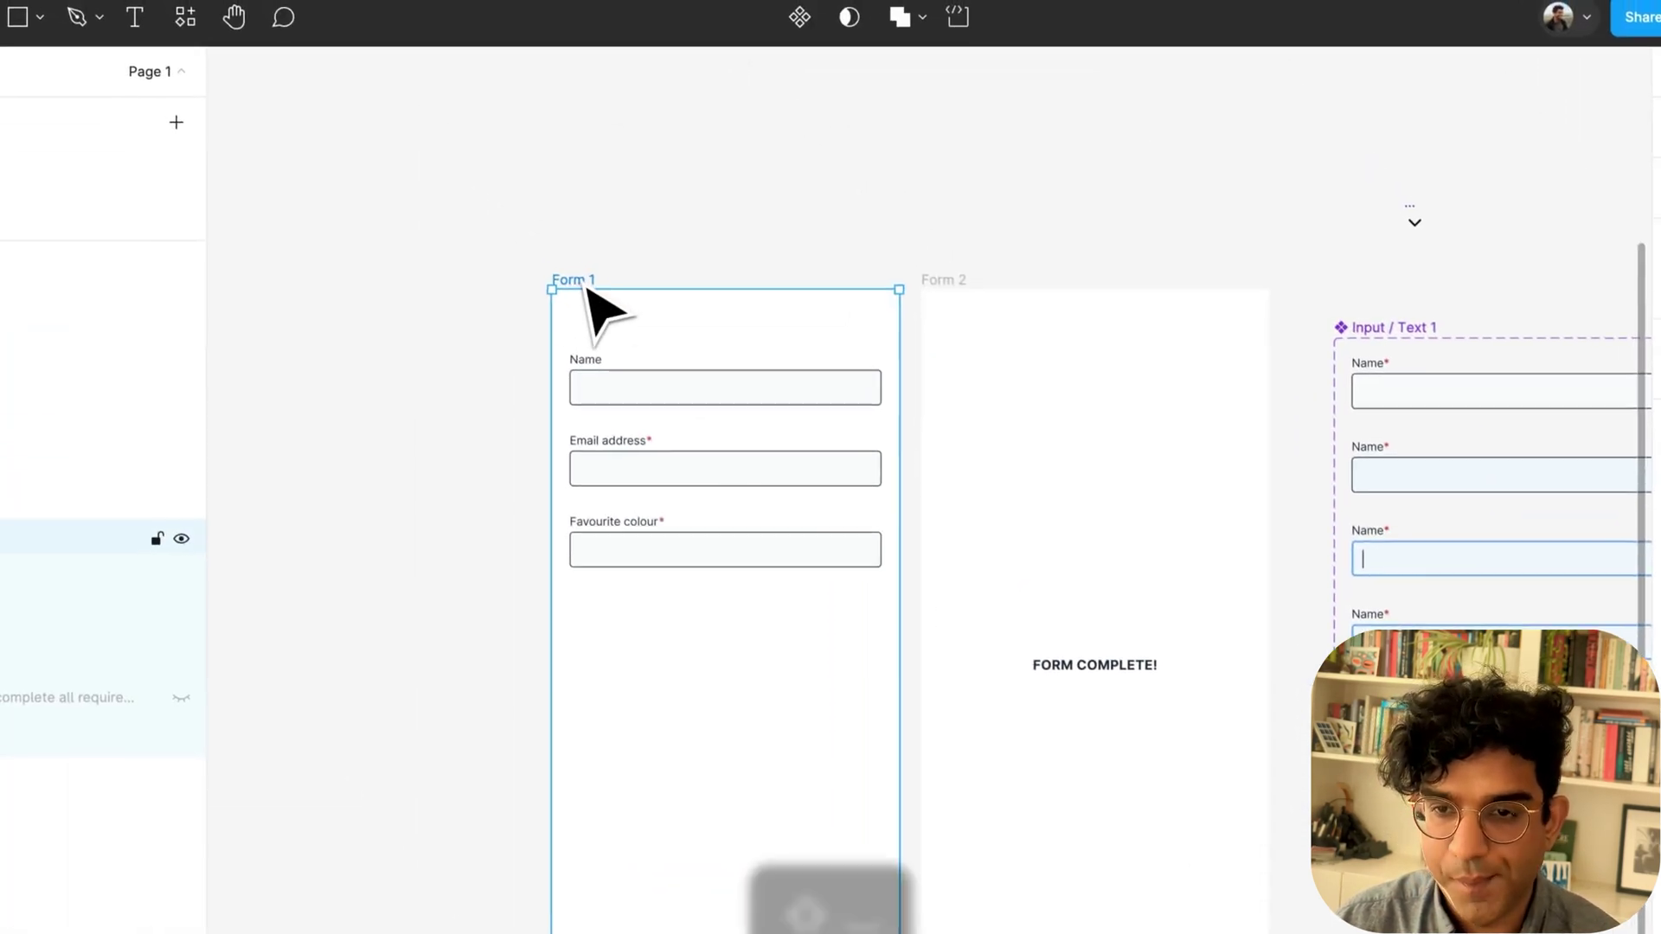
pyautogui.hotkey('shift', 'space')
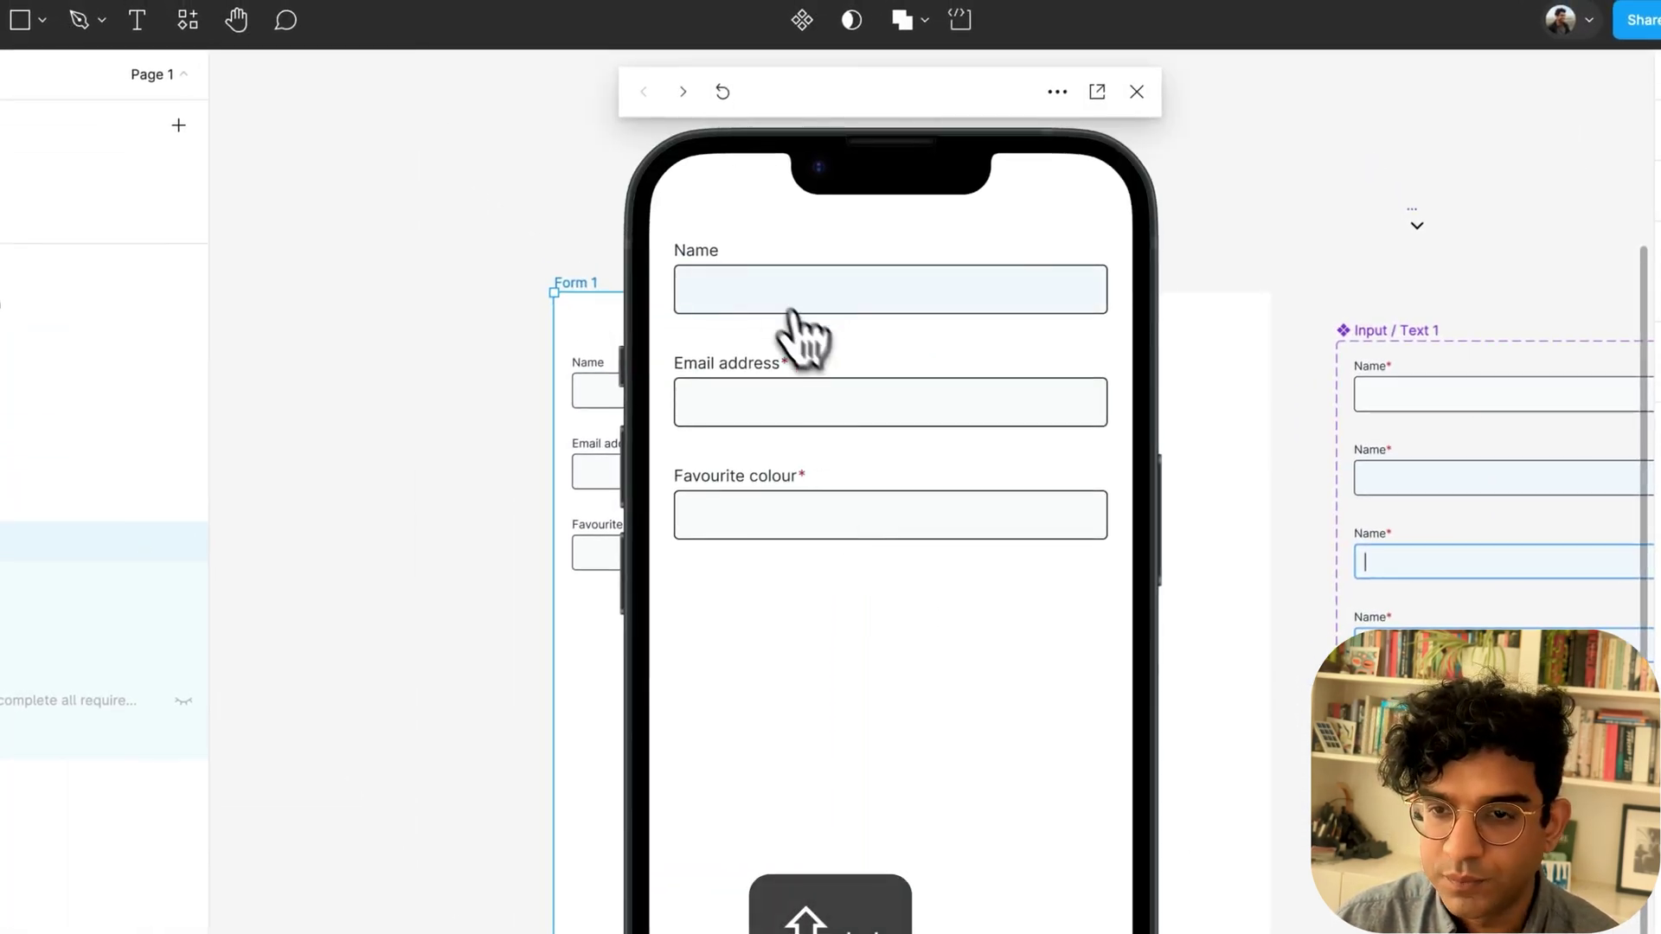
pyautogui.moveTo(862, 112); pyautogui.dragTo(1044, 114)
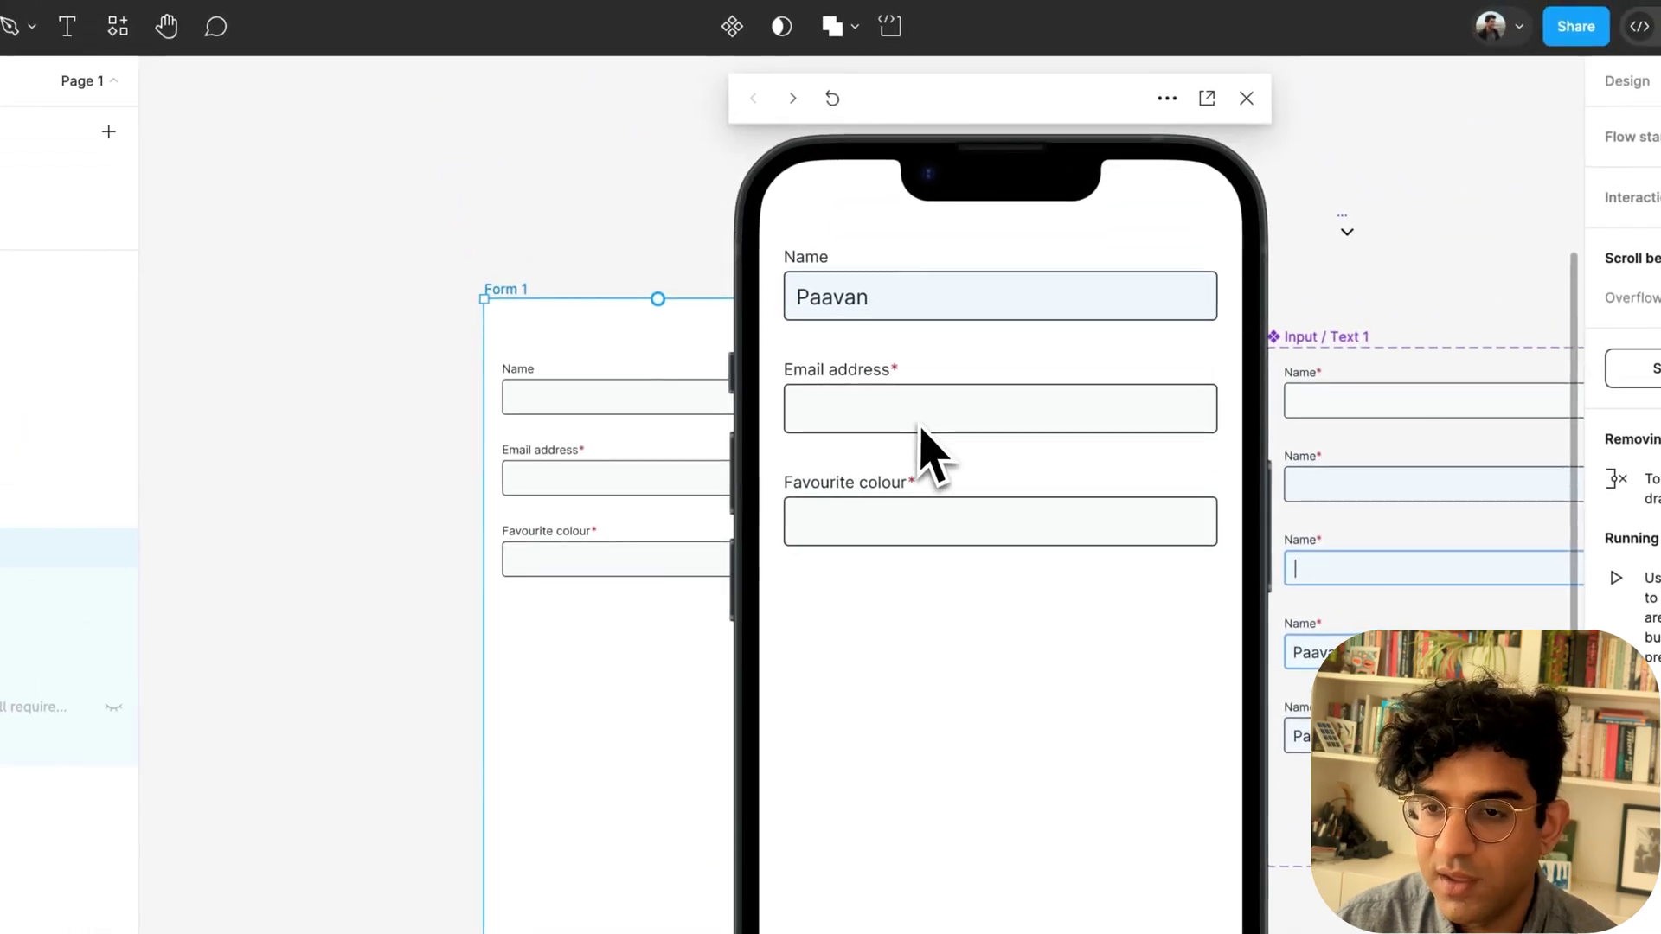
pyautogui.press('r')
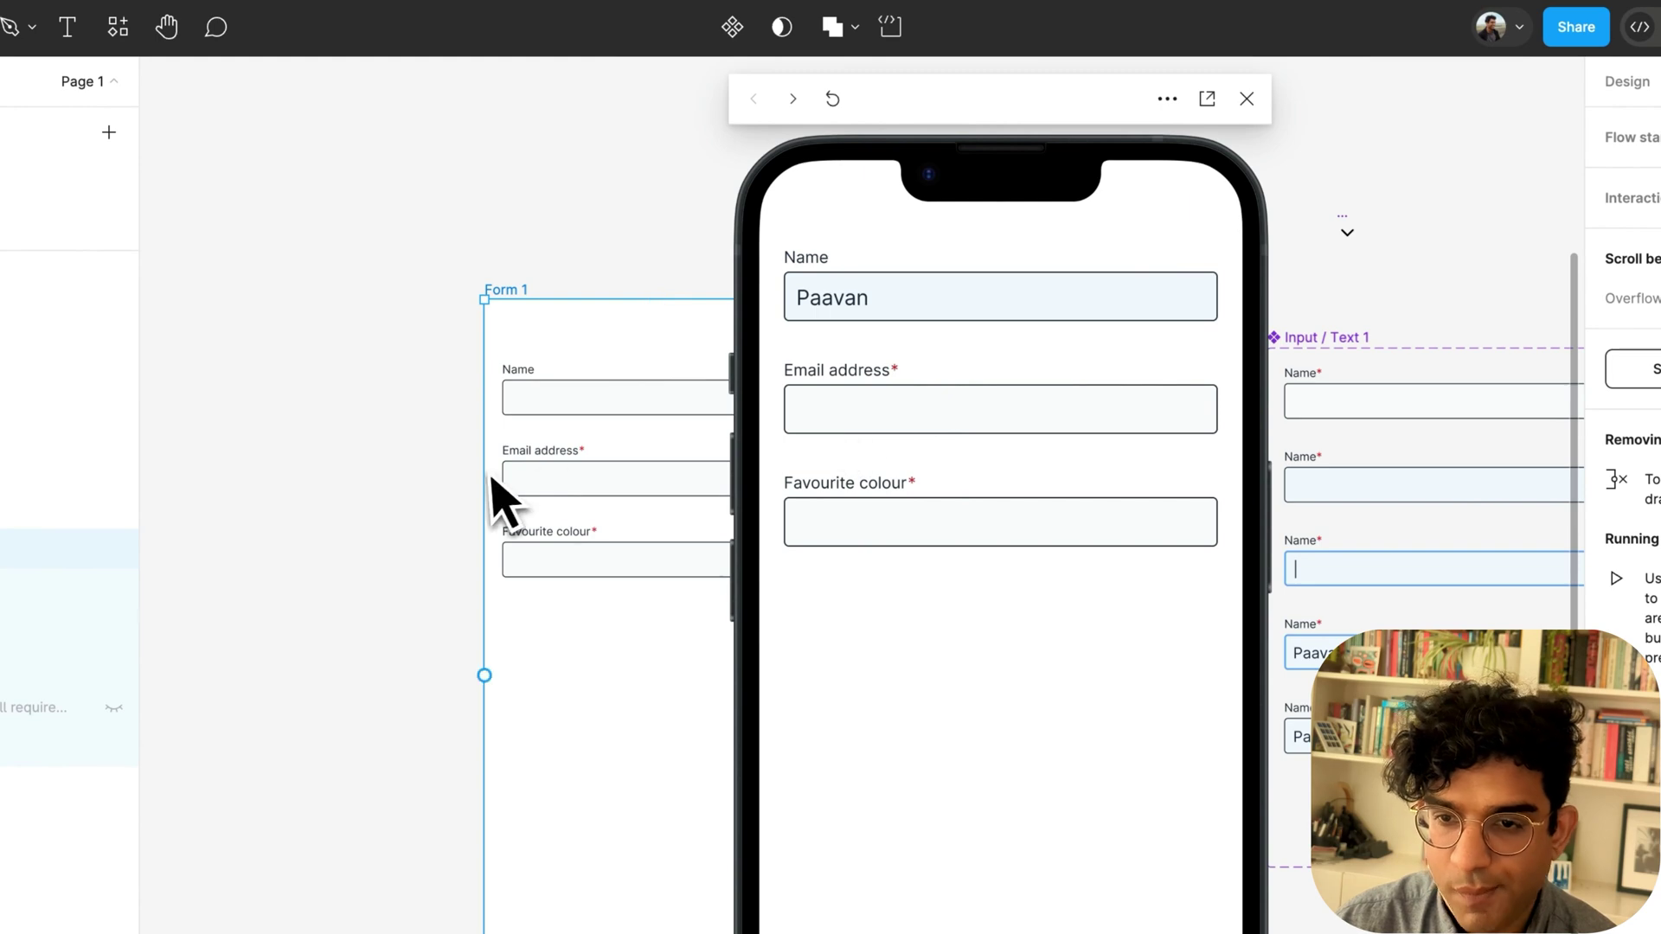
pyautogui.click(519, 489)
pyautogui.click(577, 507)
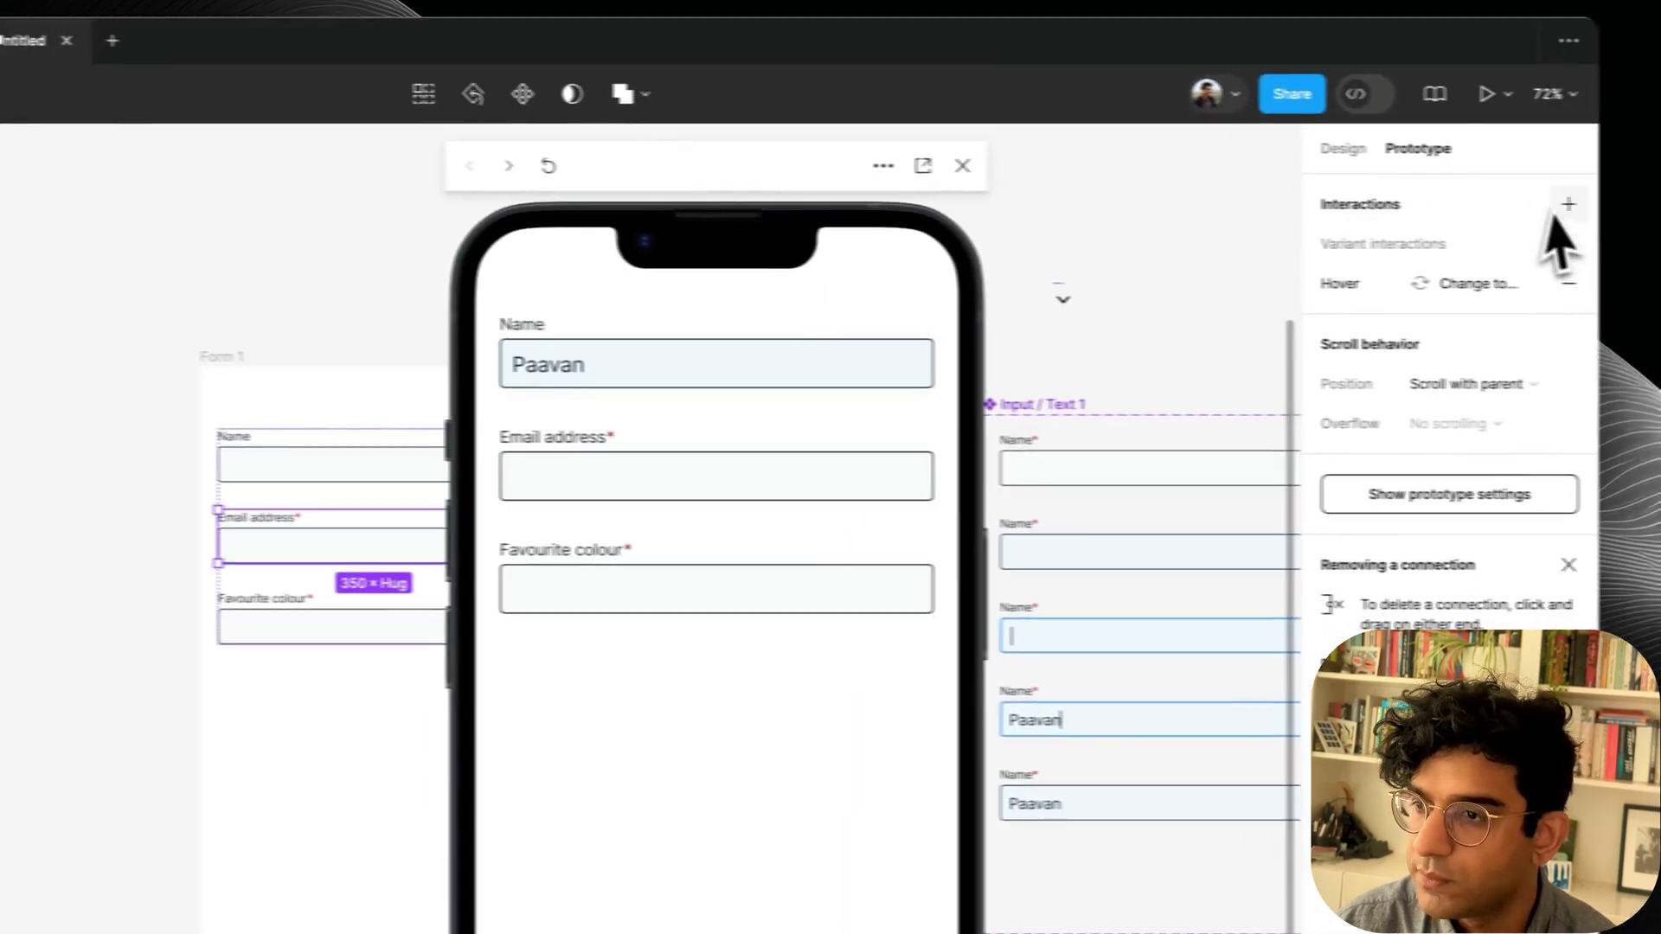
pyautogui.click(1653, 287)
pyautogui.click(1474, 209)
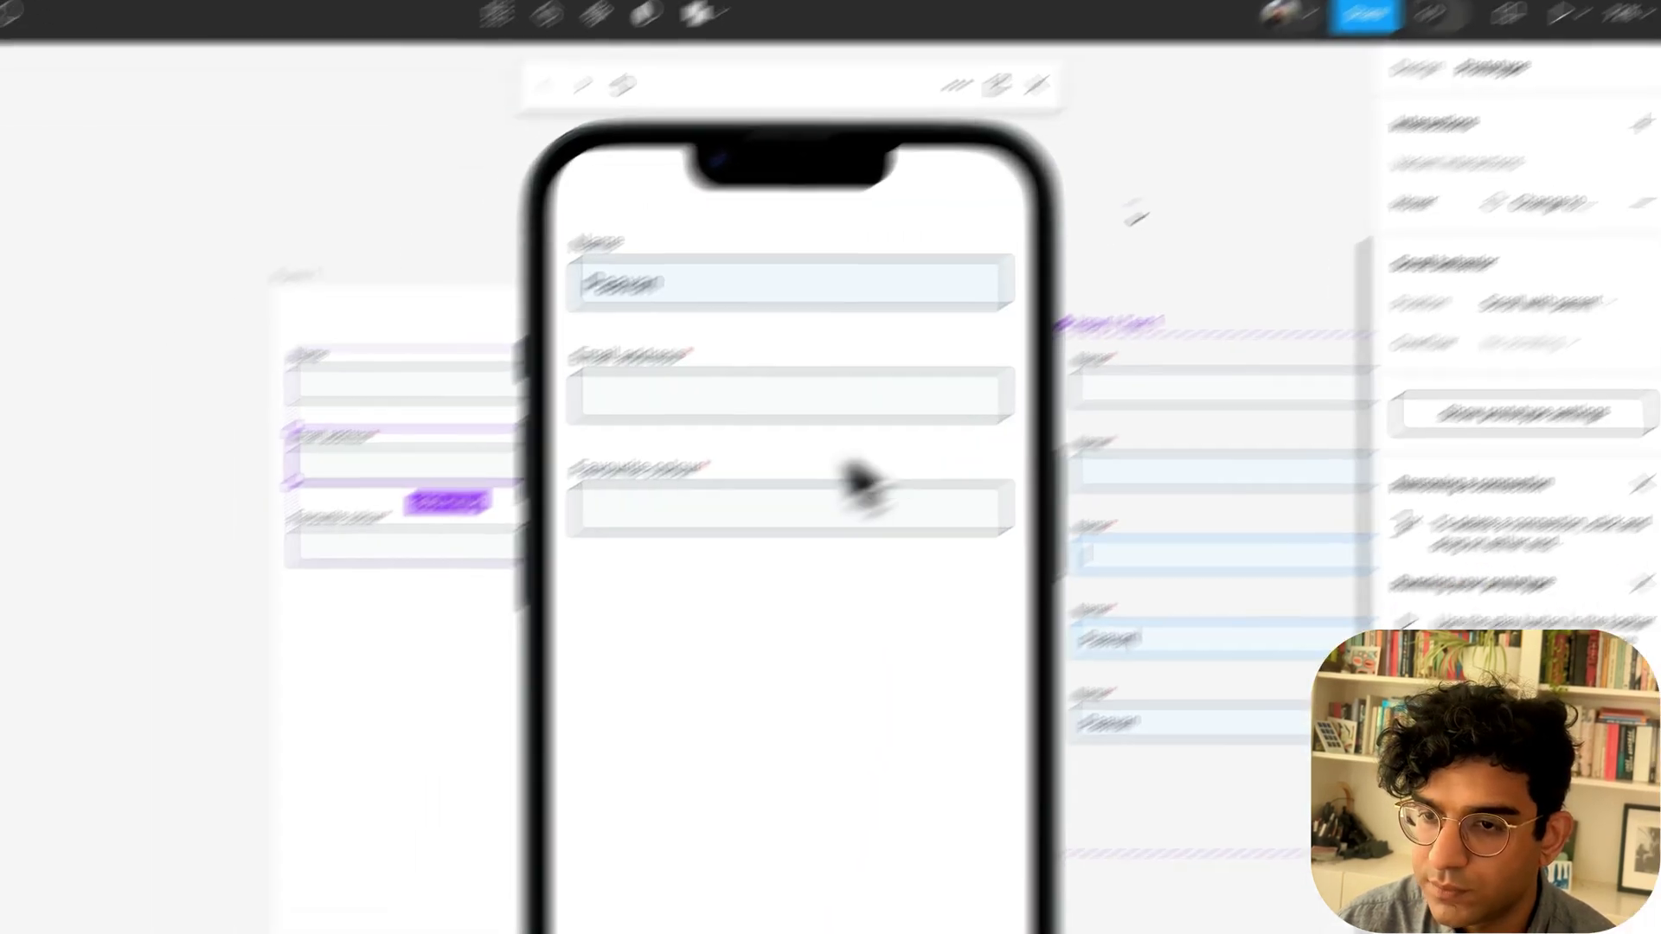
pyautogui.click(649, 478)
pyautogui.click(606, 588)
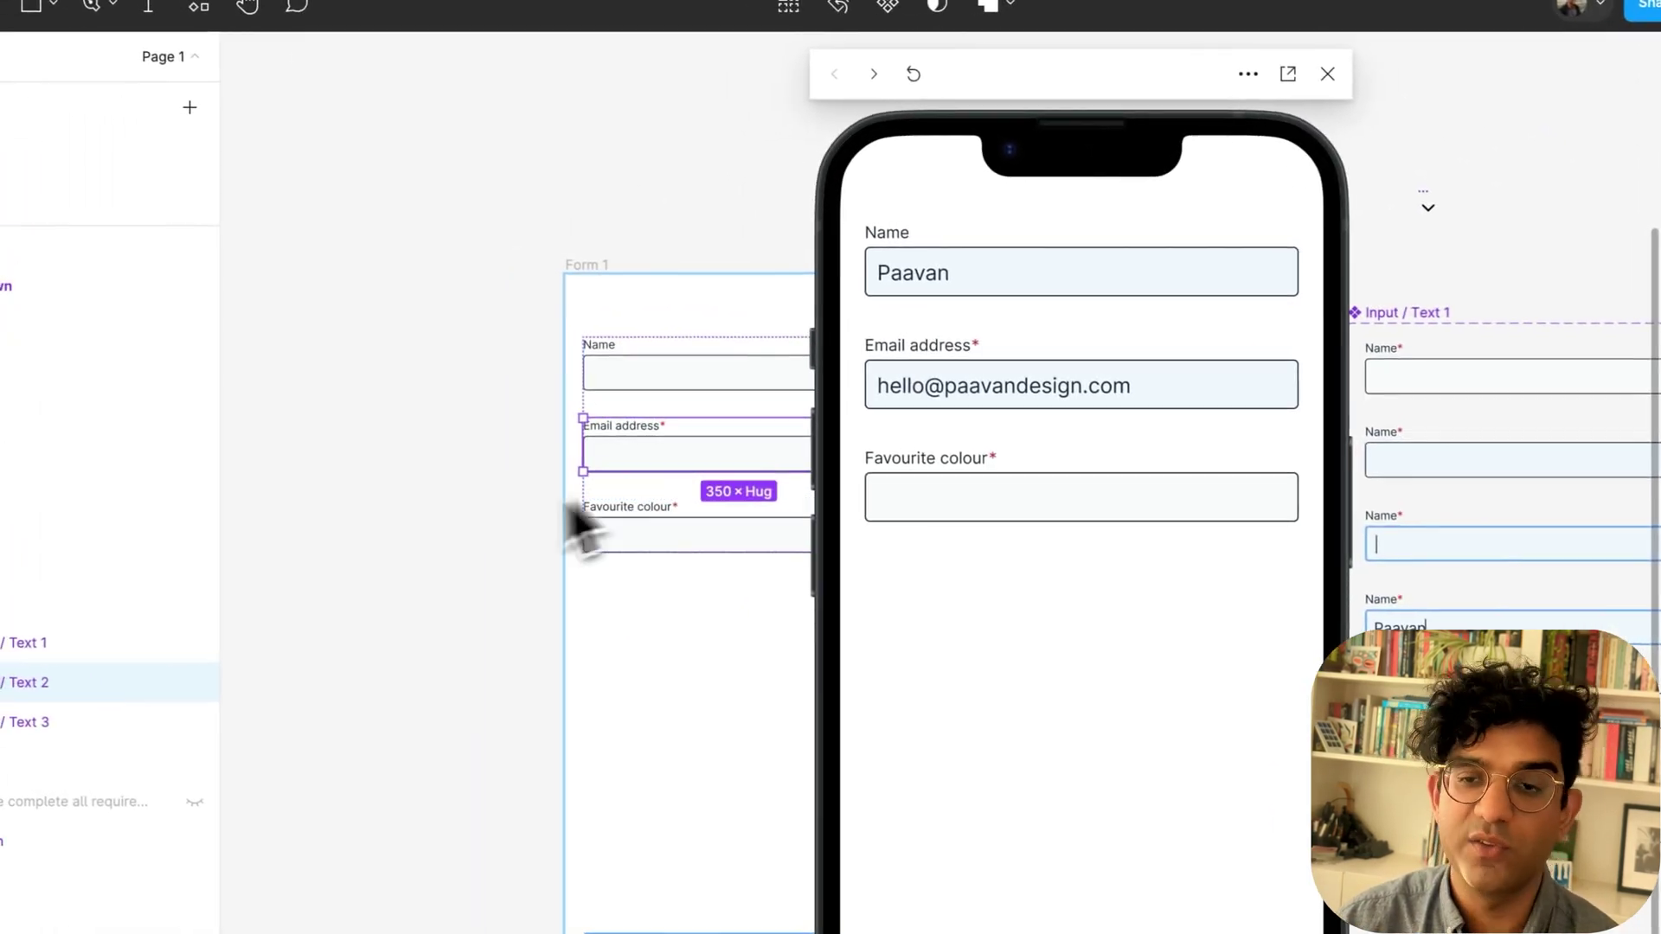
pyautogui.click(457, 506)
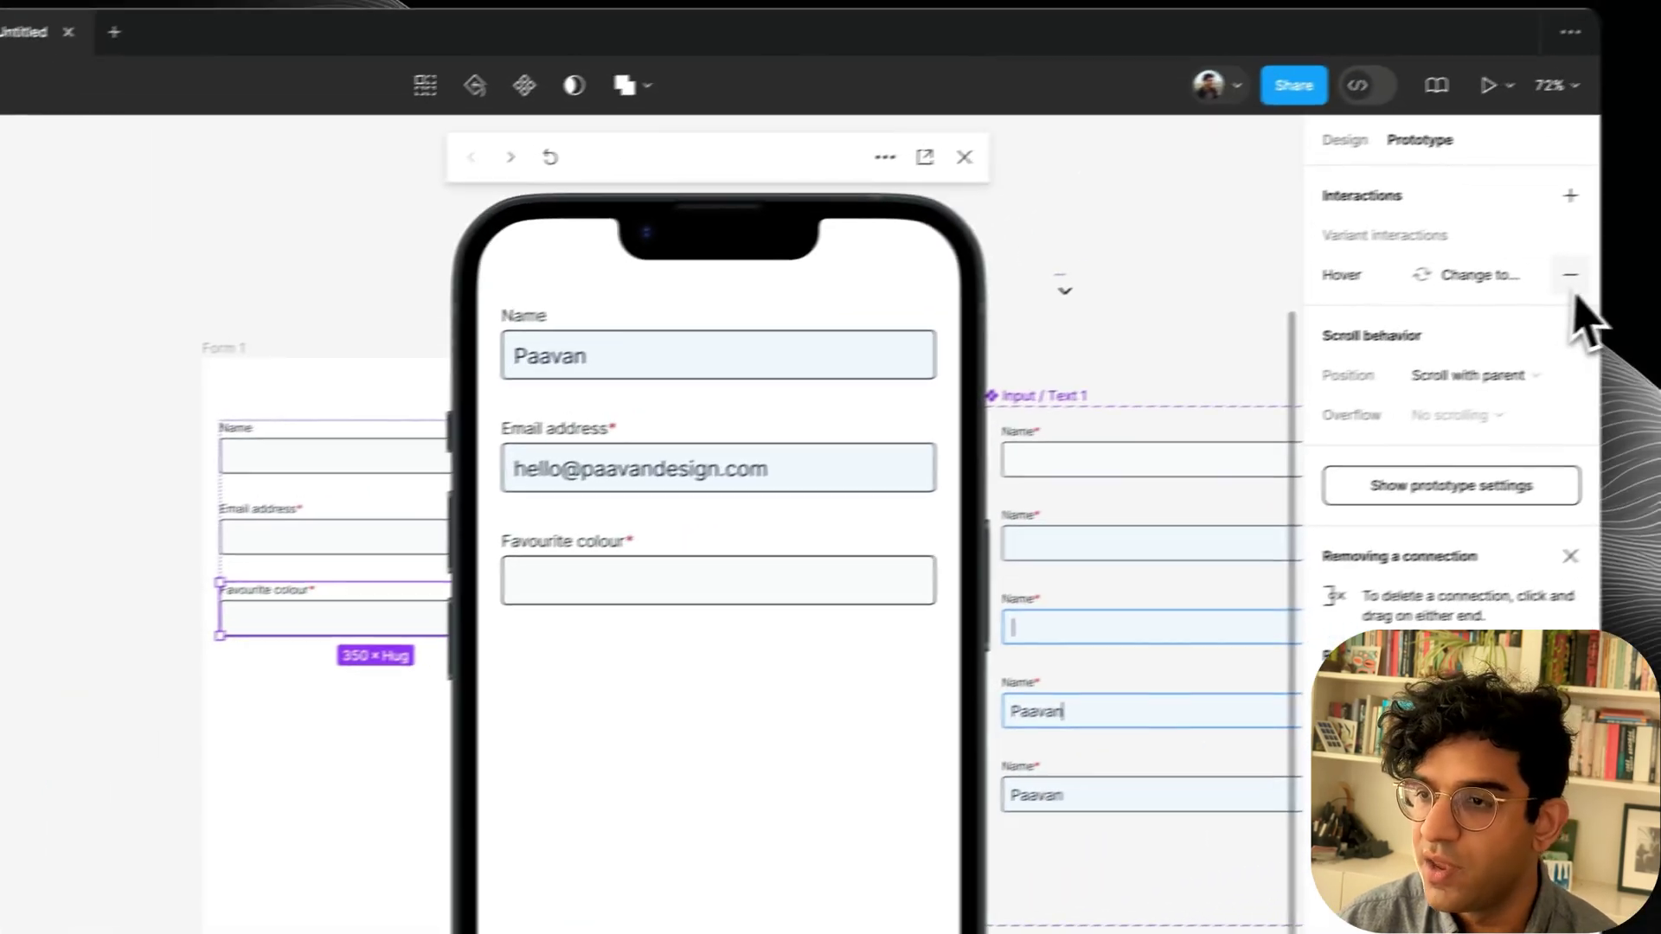
pyautogui.click(1513, 209)
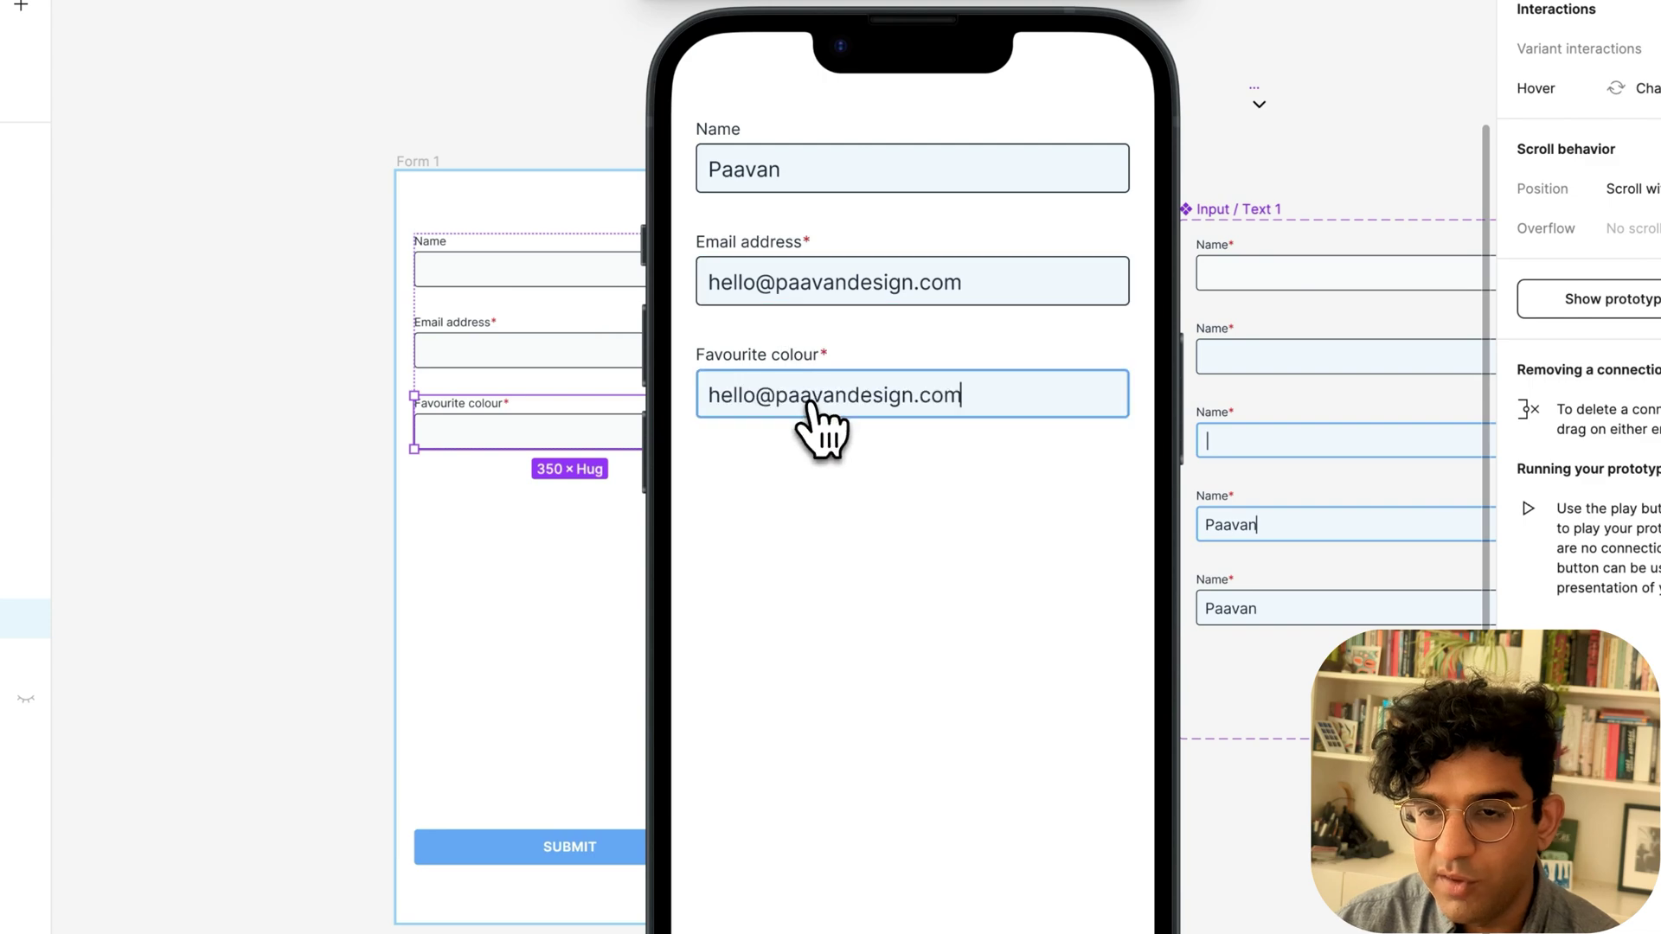
pyautogui.click(941, 833)
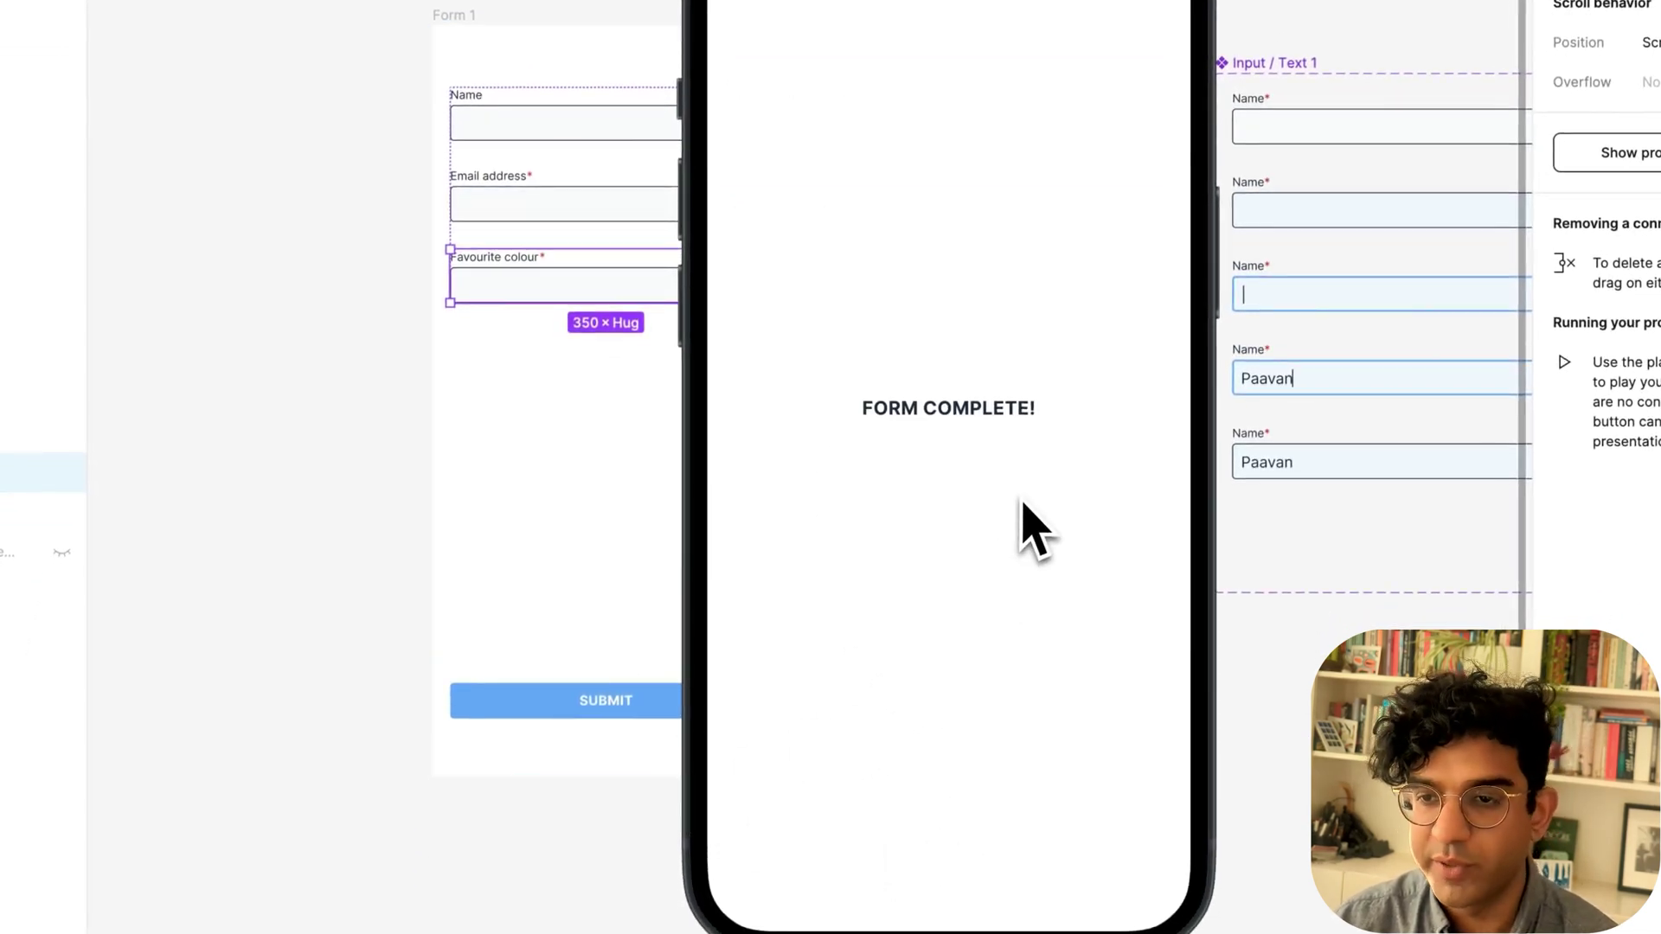
pyautogui.press('r')
pyautogui.click(828, 154)
pyautogui.write('Paavan')
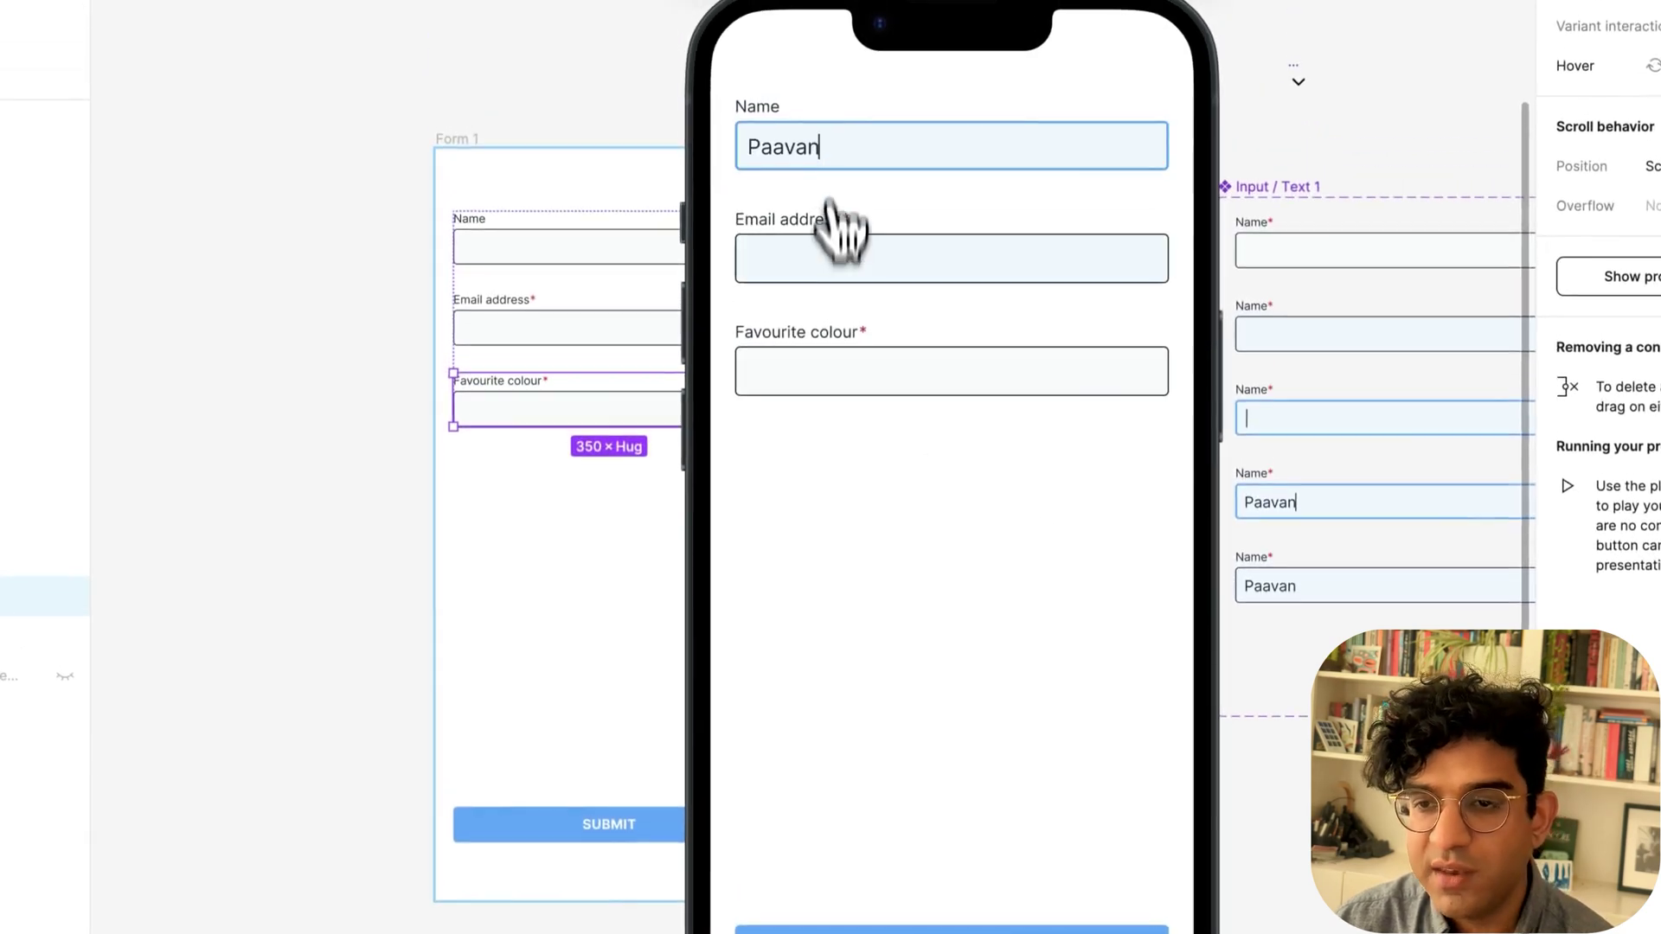
pyautogui.click(845, 232)
pyautogui.click(886, 823)
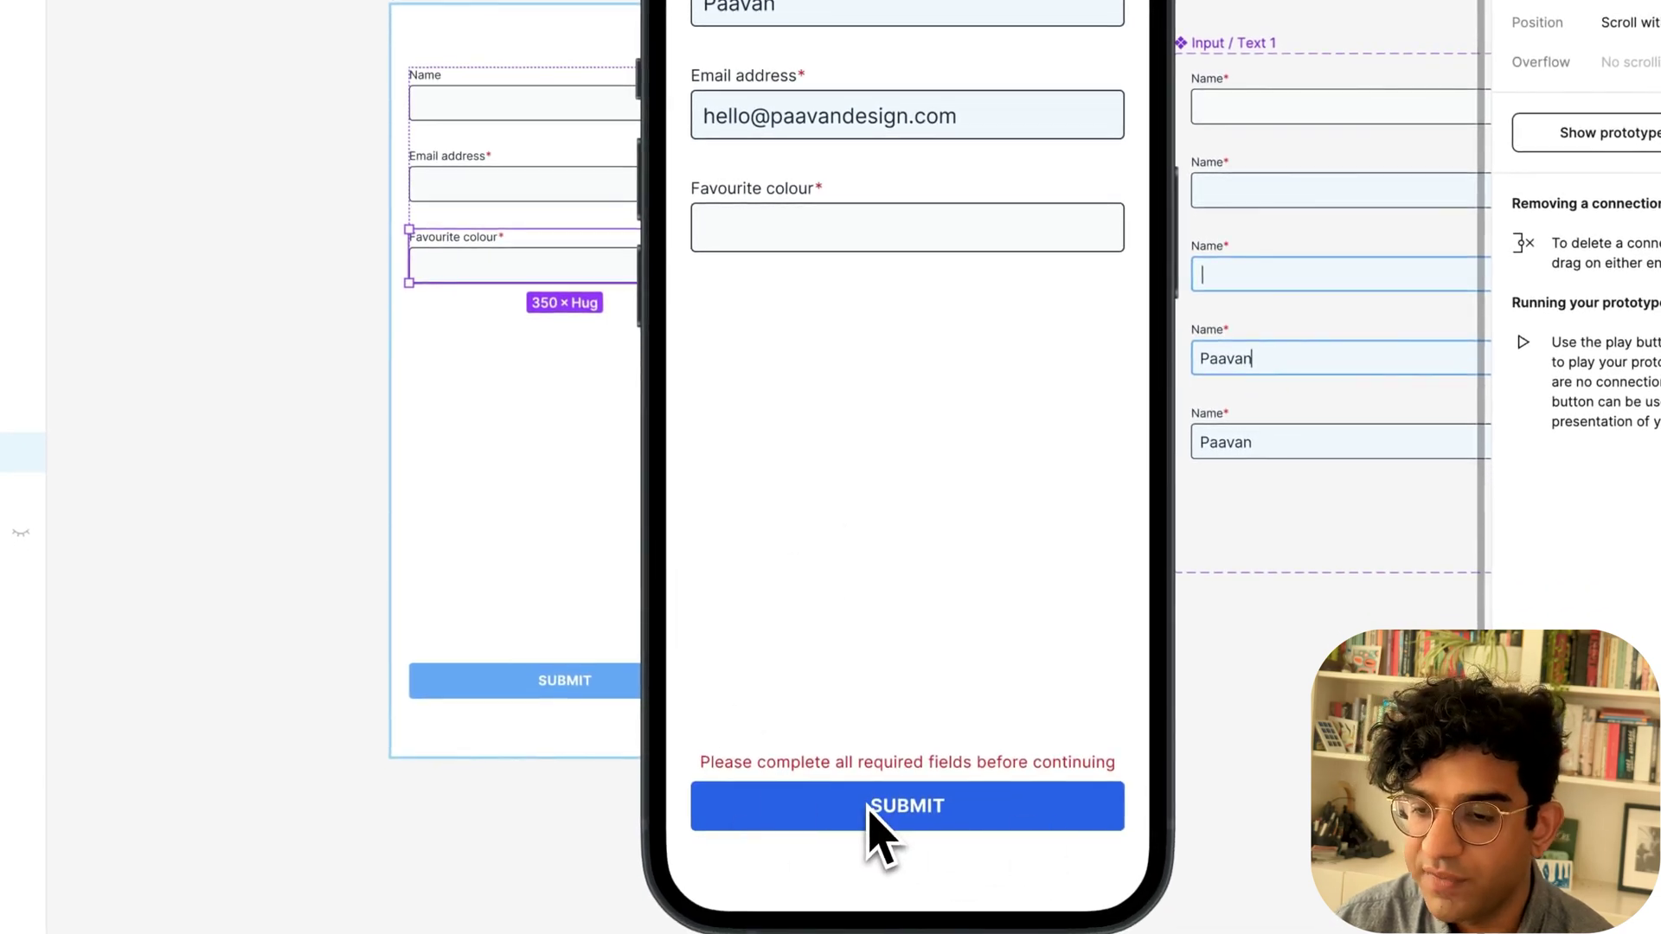
pyautogui.click(915, 806)
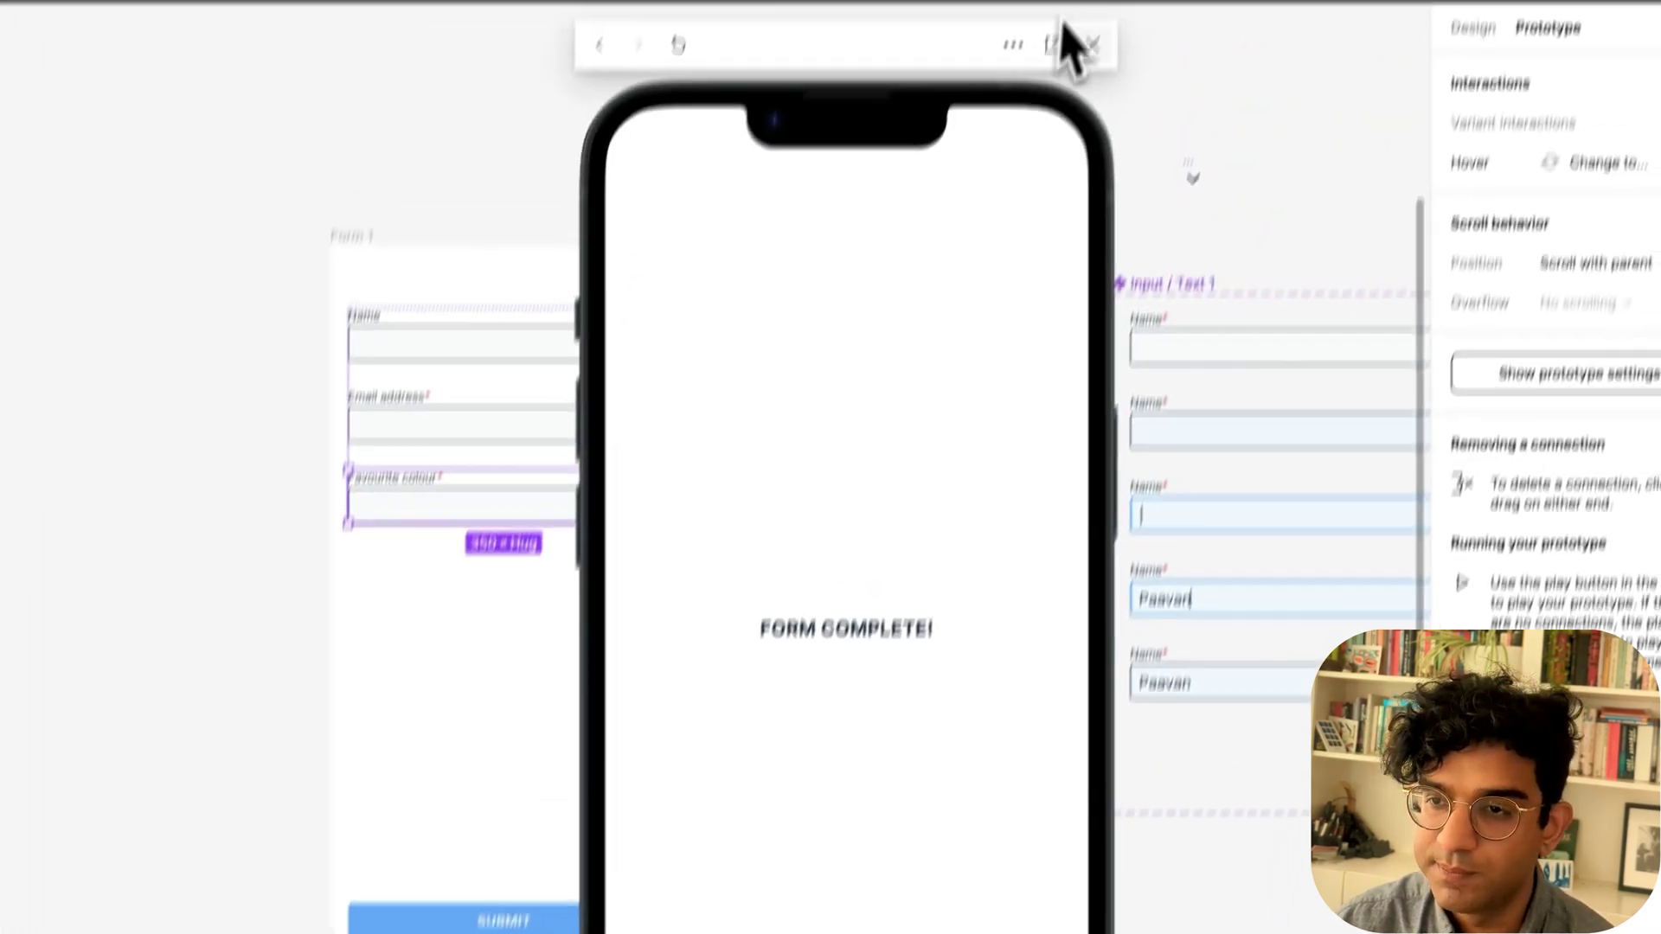
pyautogui.click(1093, 45)
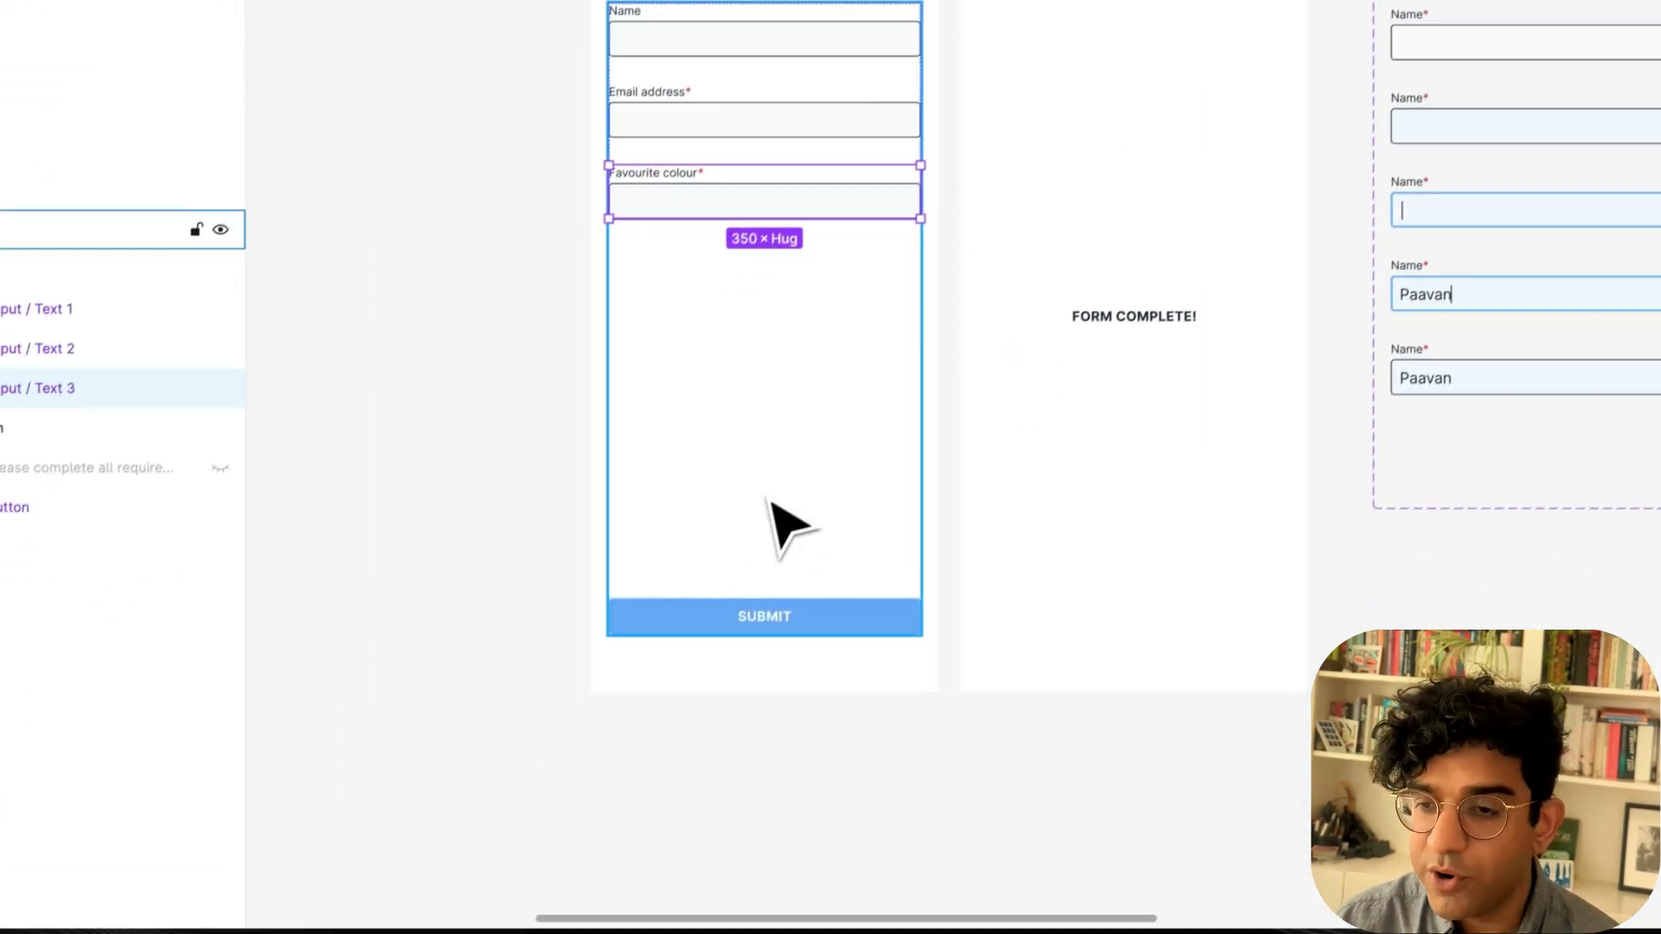
pyautogui.click(464, 463)
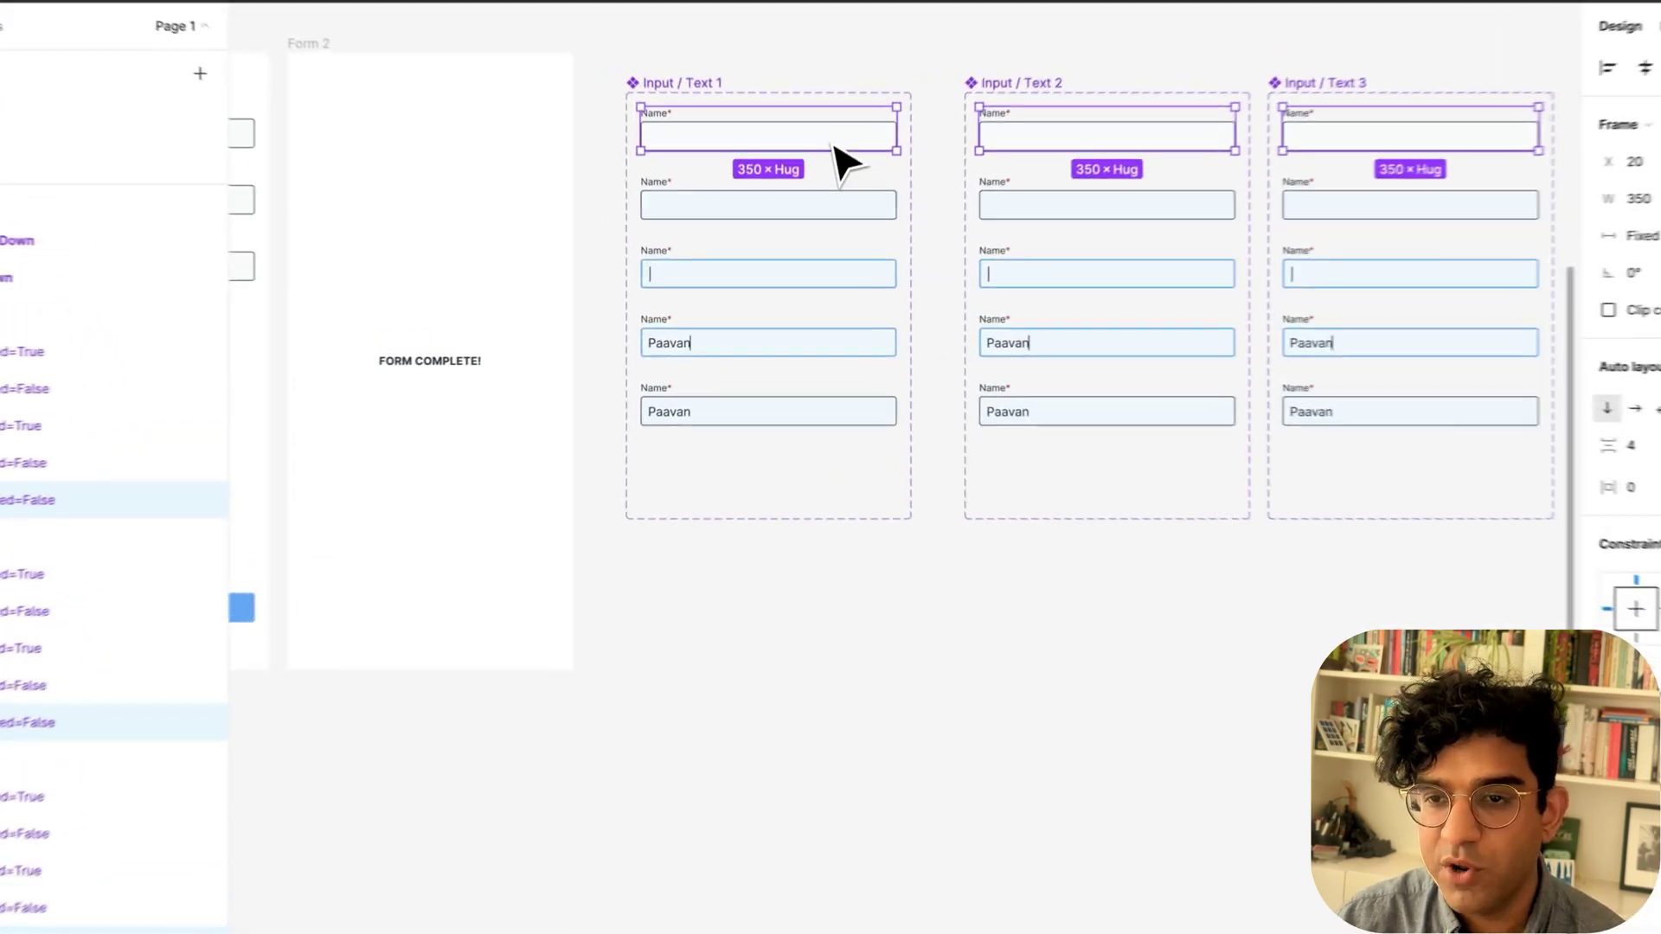
# Duplicate the input variants into a row below, make the copies Wrapped components, and copy Input / Text 1 Wrapped.
pyautogui.moveTo(822, 196); pyautogui.dragTo(802, 548)
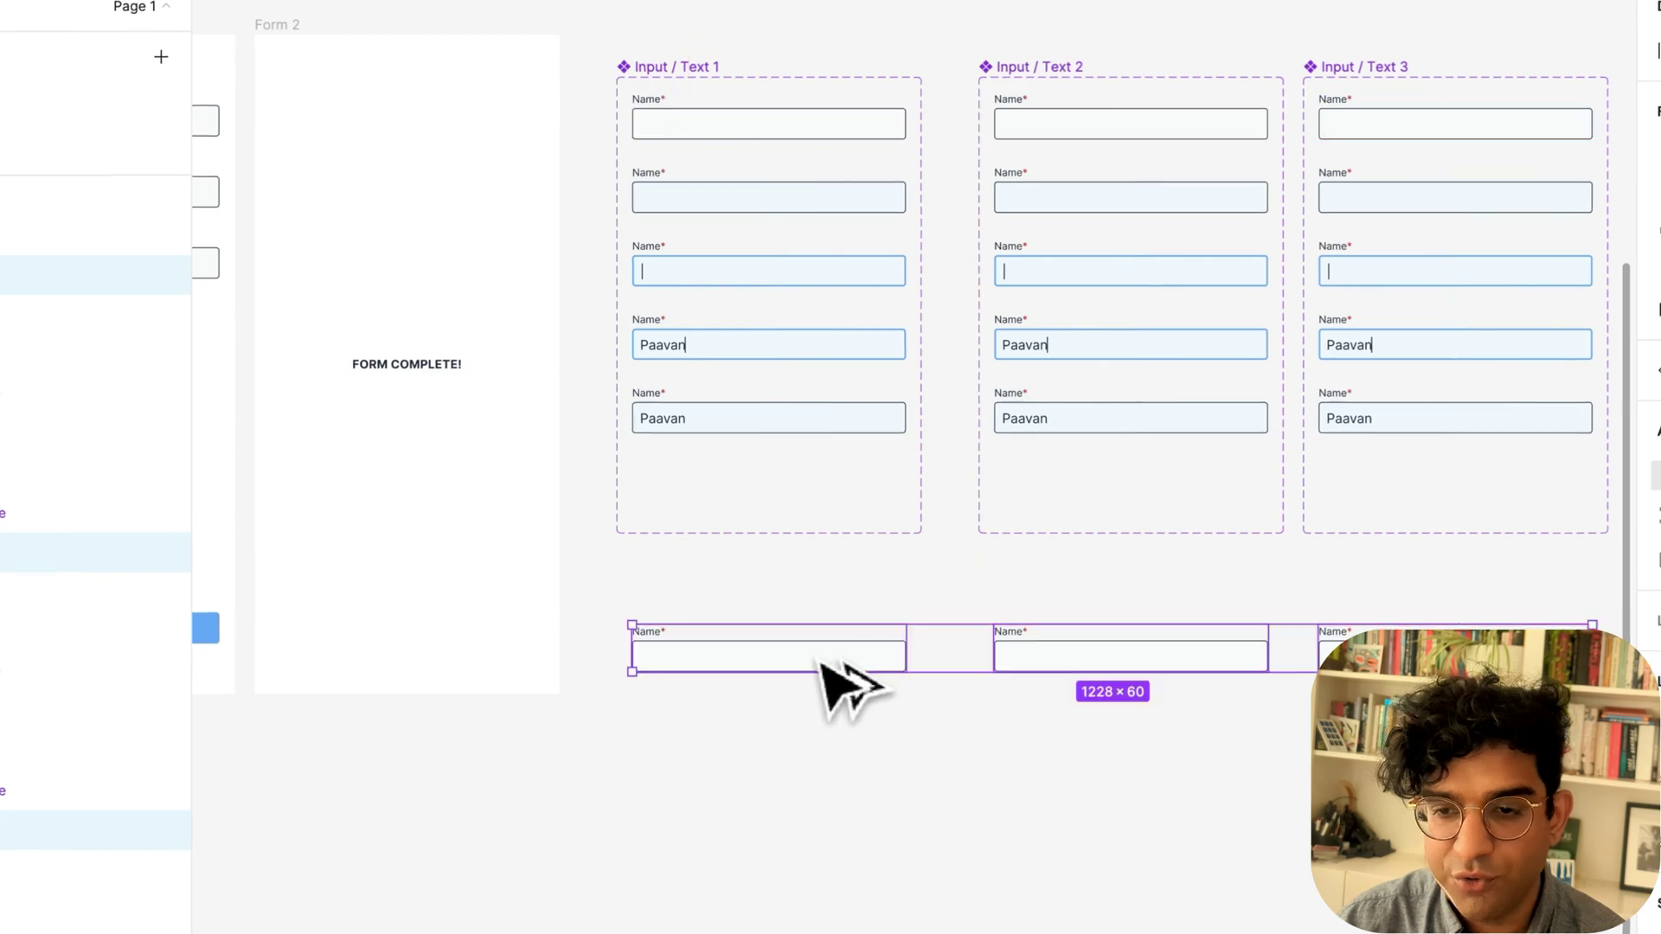
pyautogui.click(771, 883)
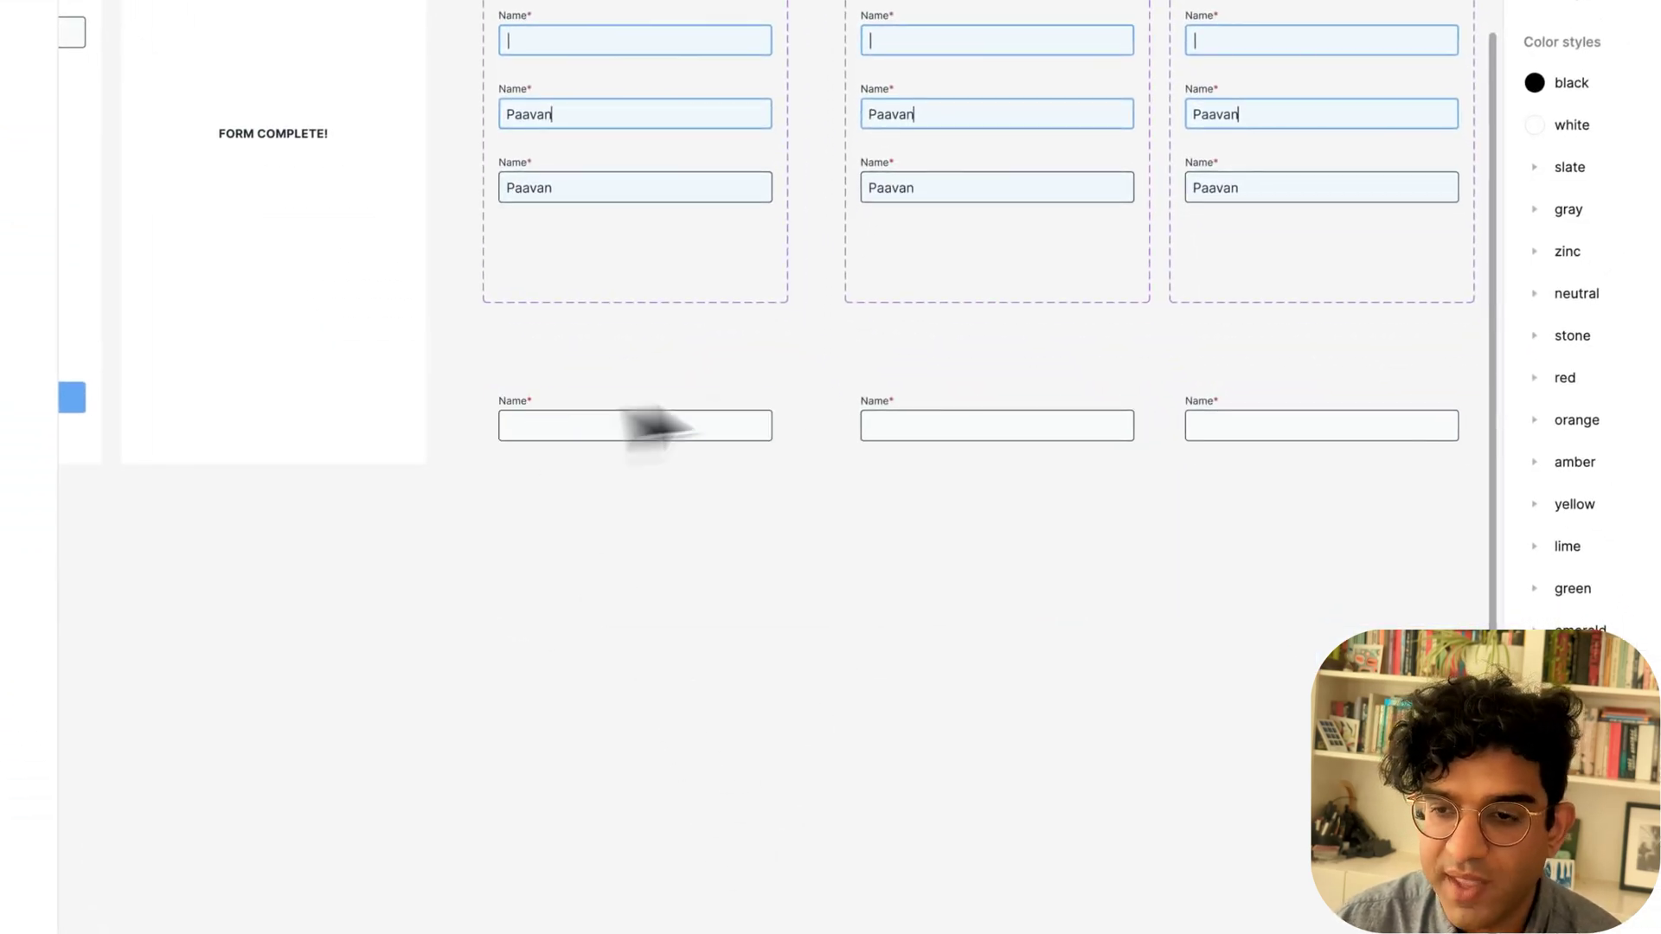
pyautogui.click(666, 428)
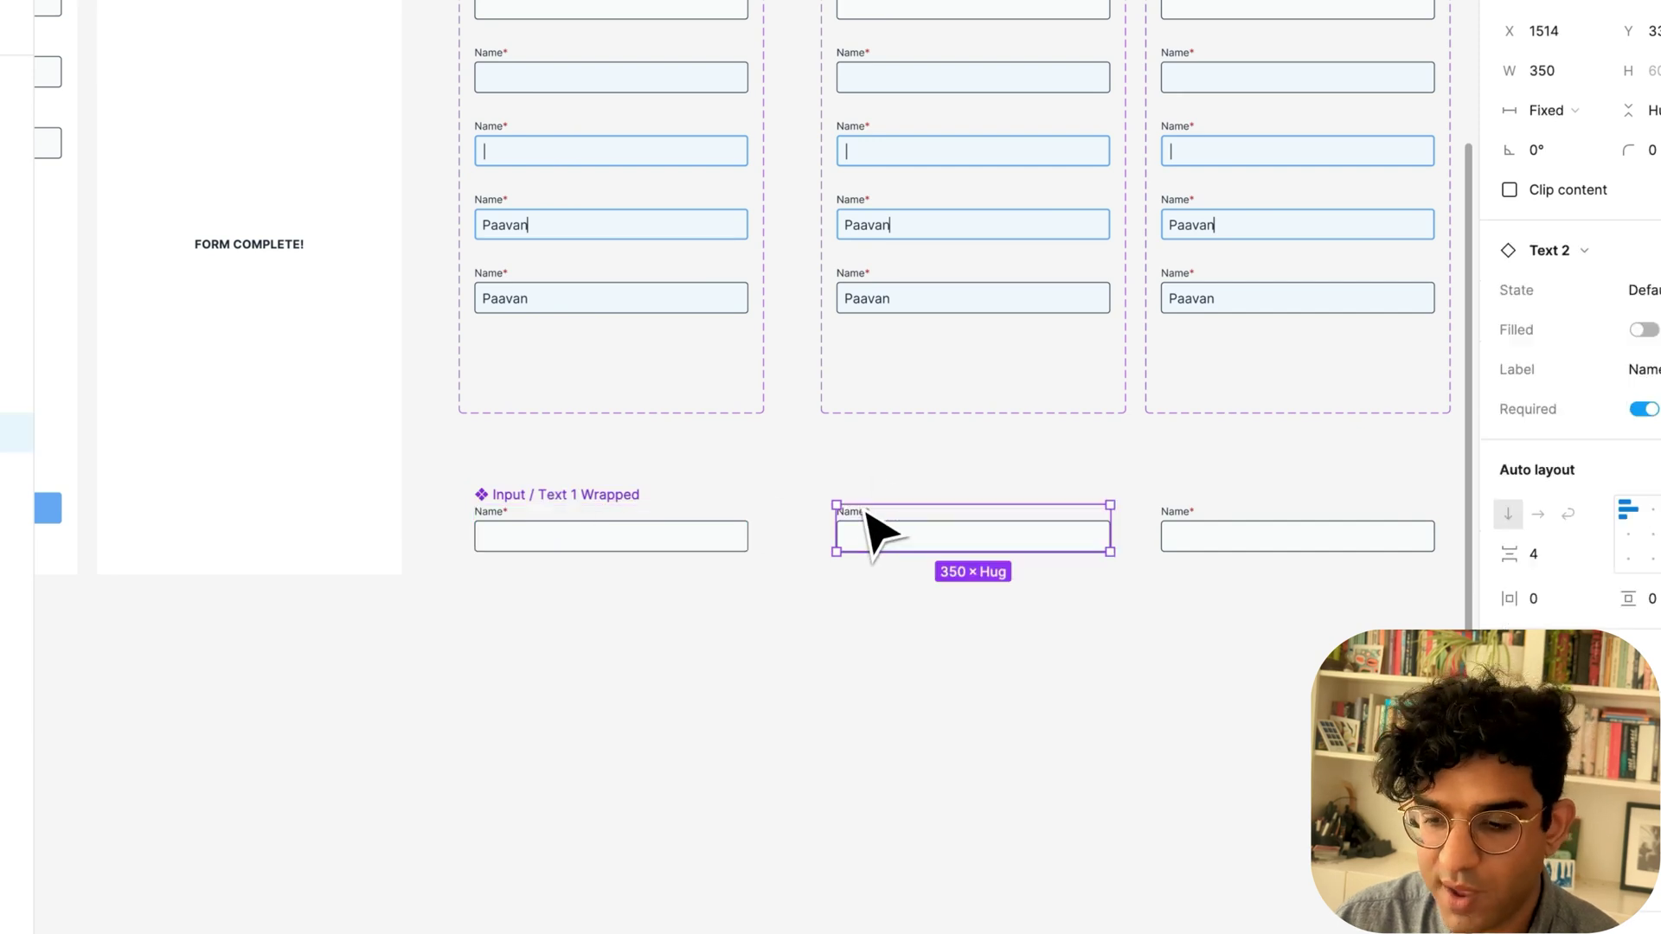
pyautogui.press('super+alt+k')
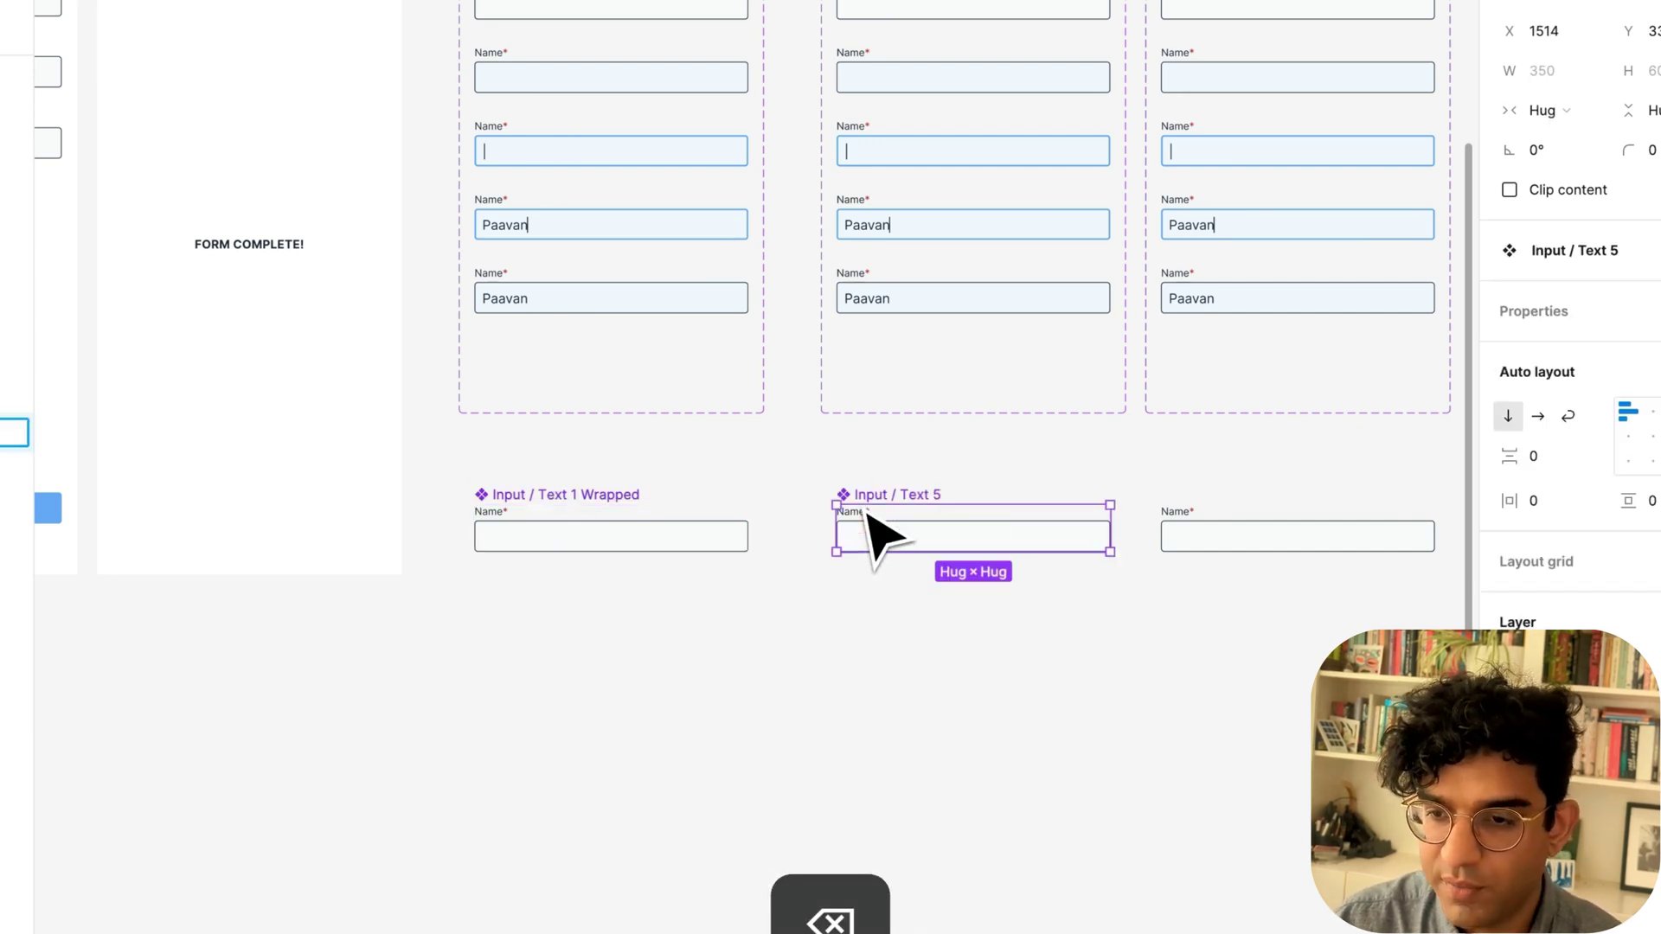
pyautogui.click(1211, 540)
pyautogui.press('super+alt+k')
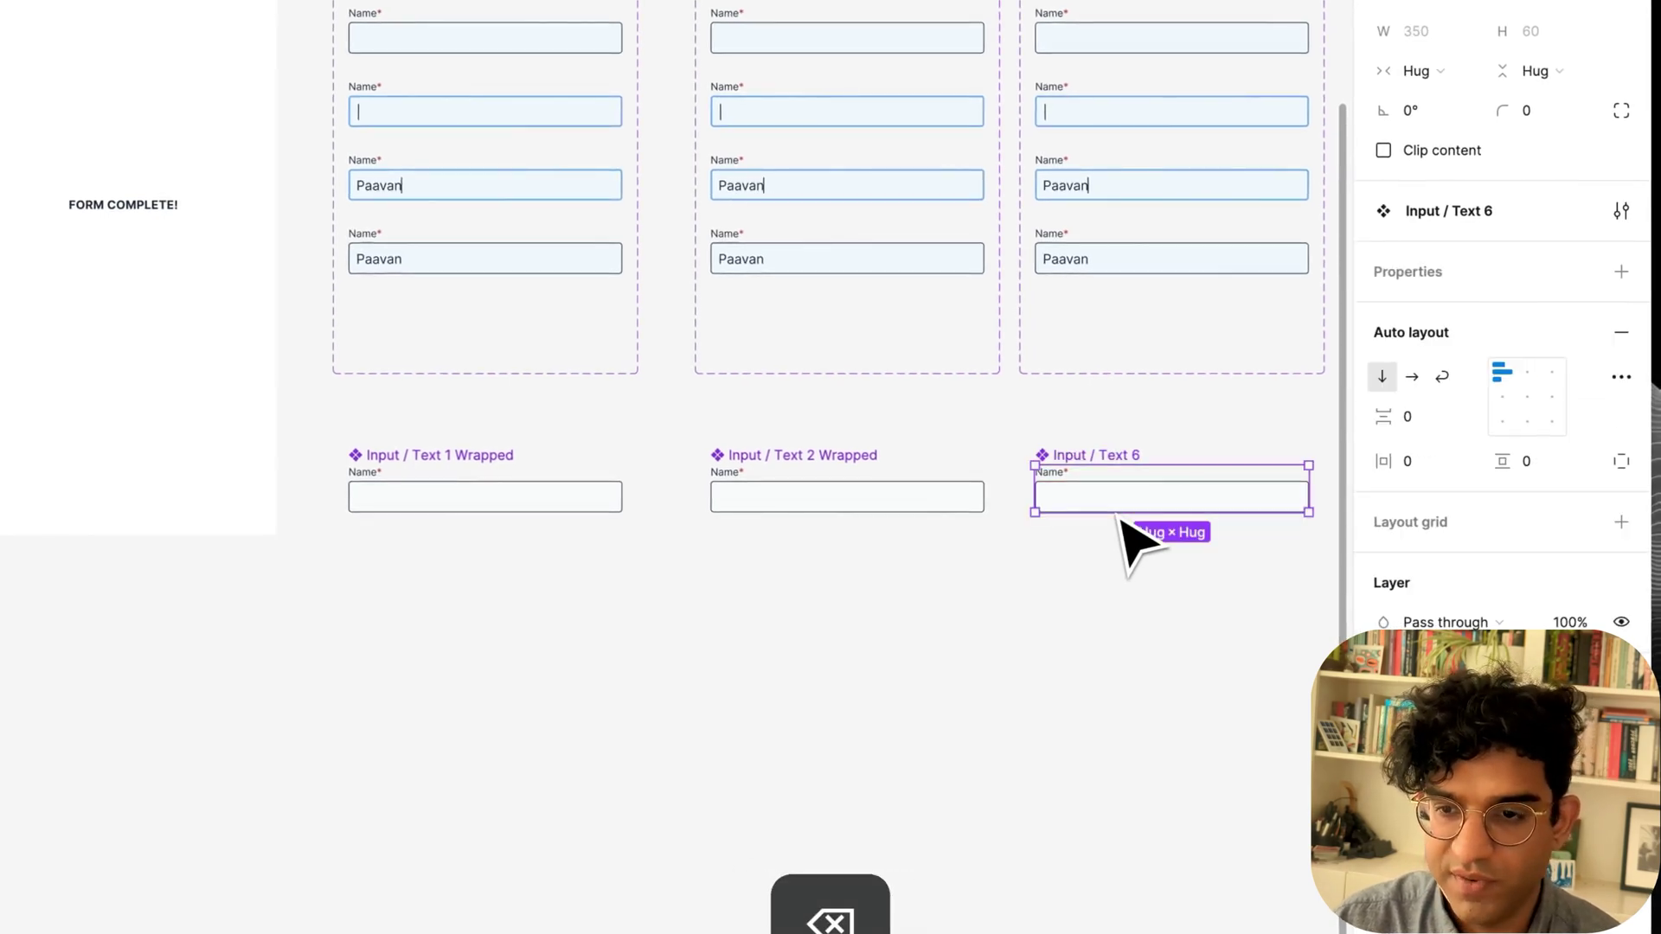
pyautogui.click(422, 496)
pyautogui.hscroll(-5, 606, 606)
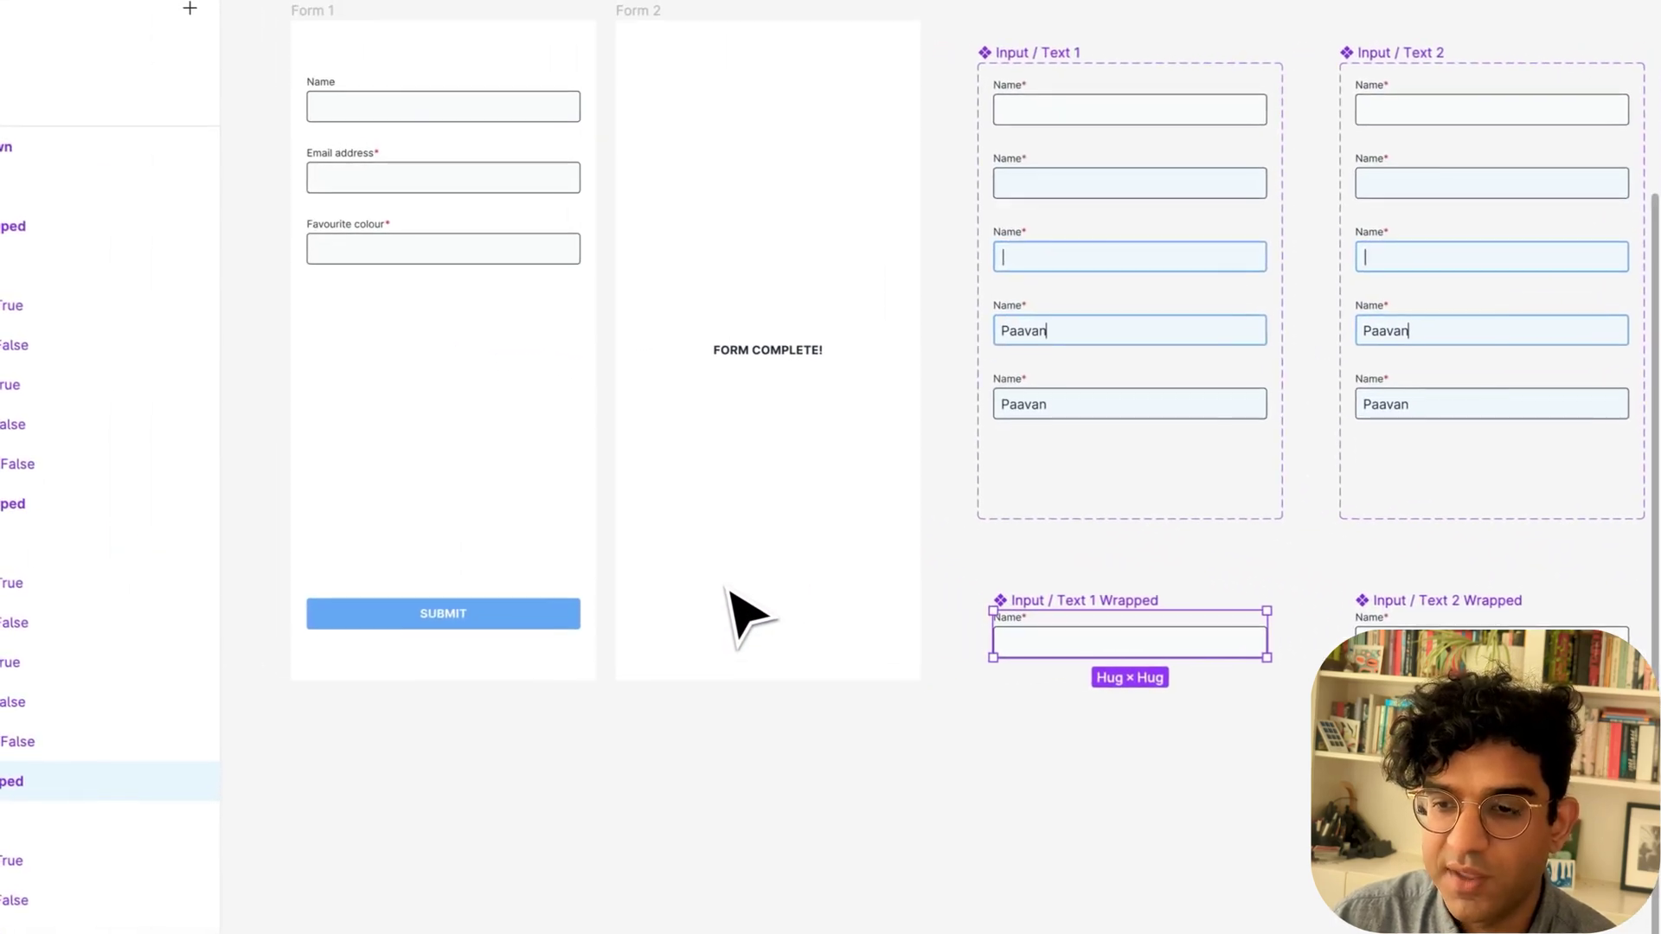
pyautogui.press('super+c')
# Replace Form 1's Name and Email address inputs with Input / Text 1 and 2 Wrapped.
pyautogui.click(432, 117)
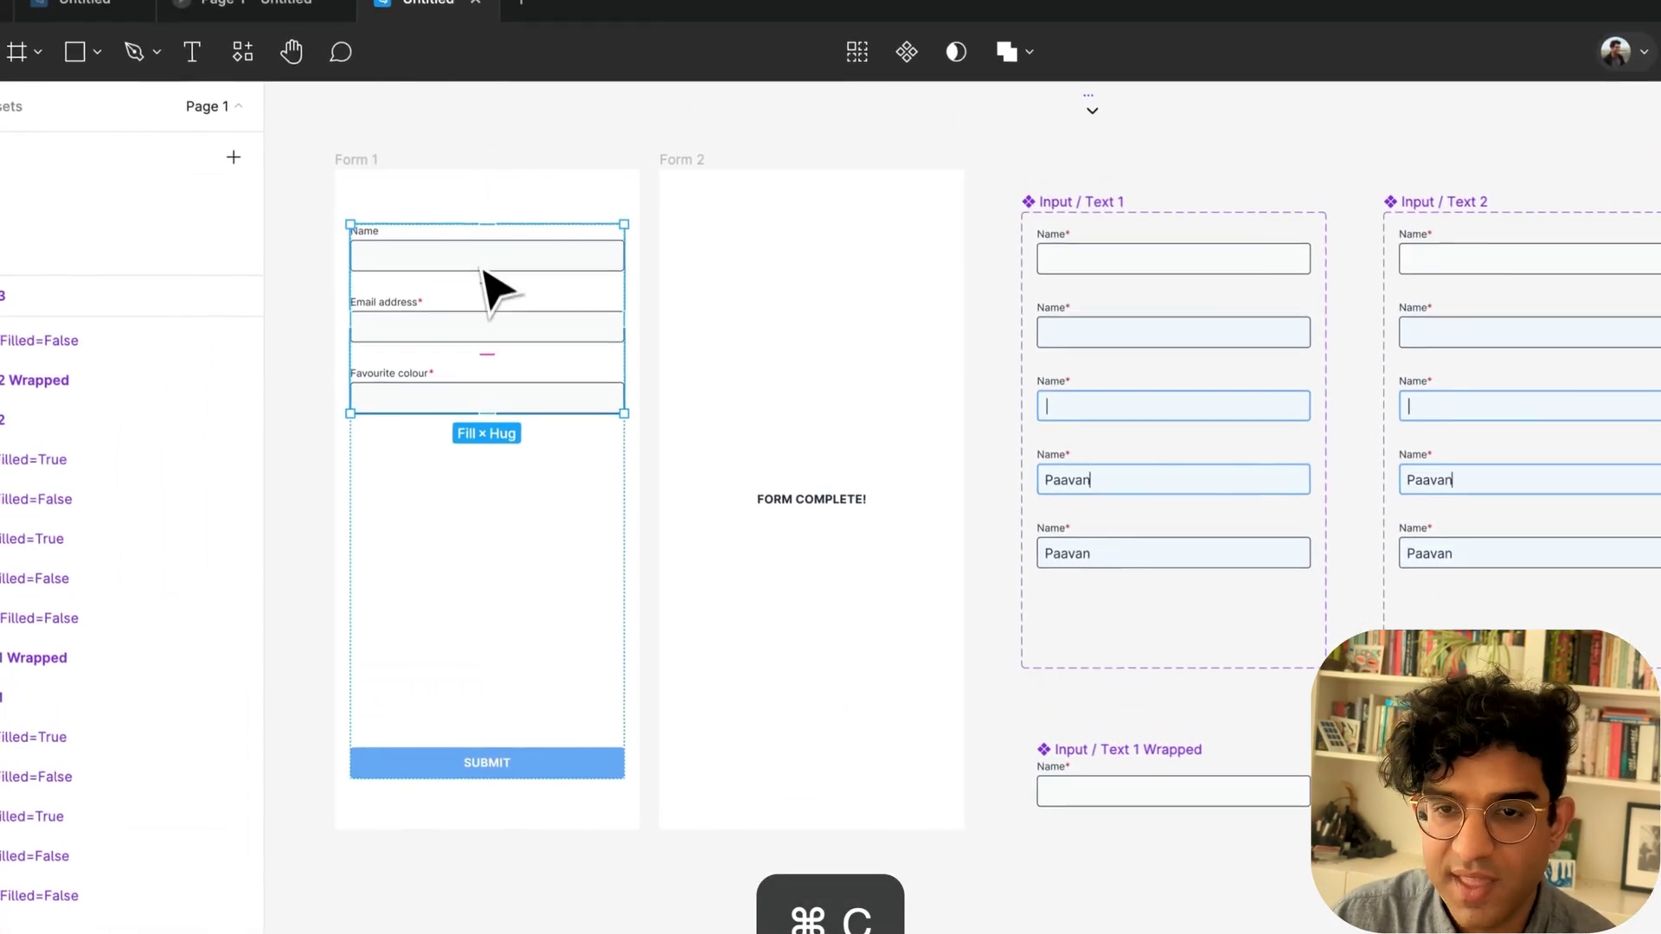
pyautogui.click(435, 110)
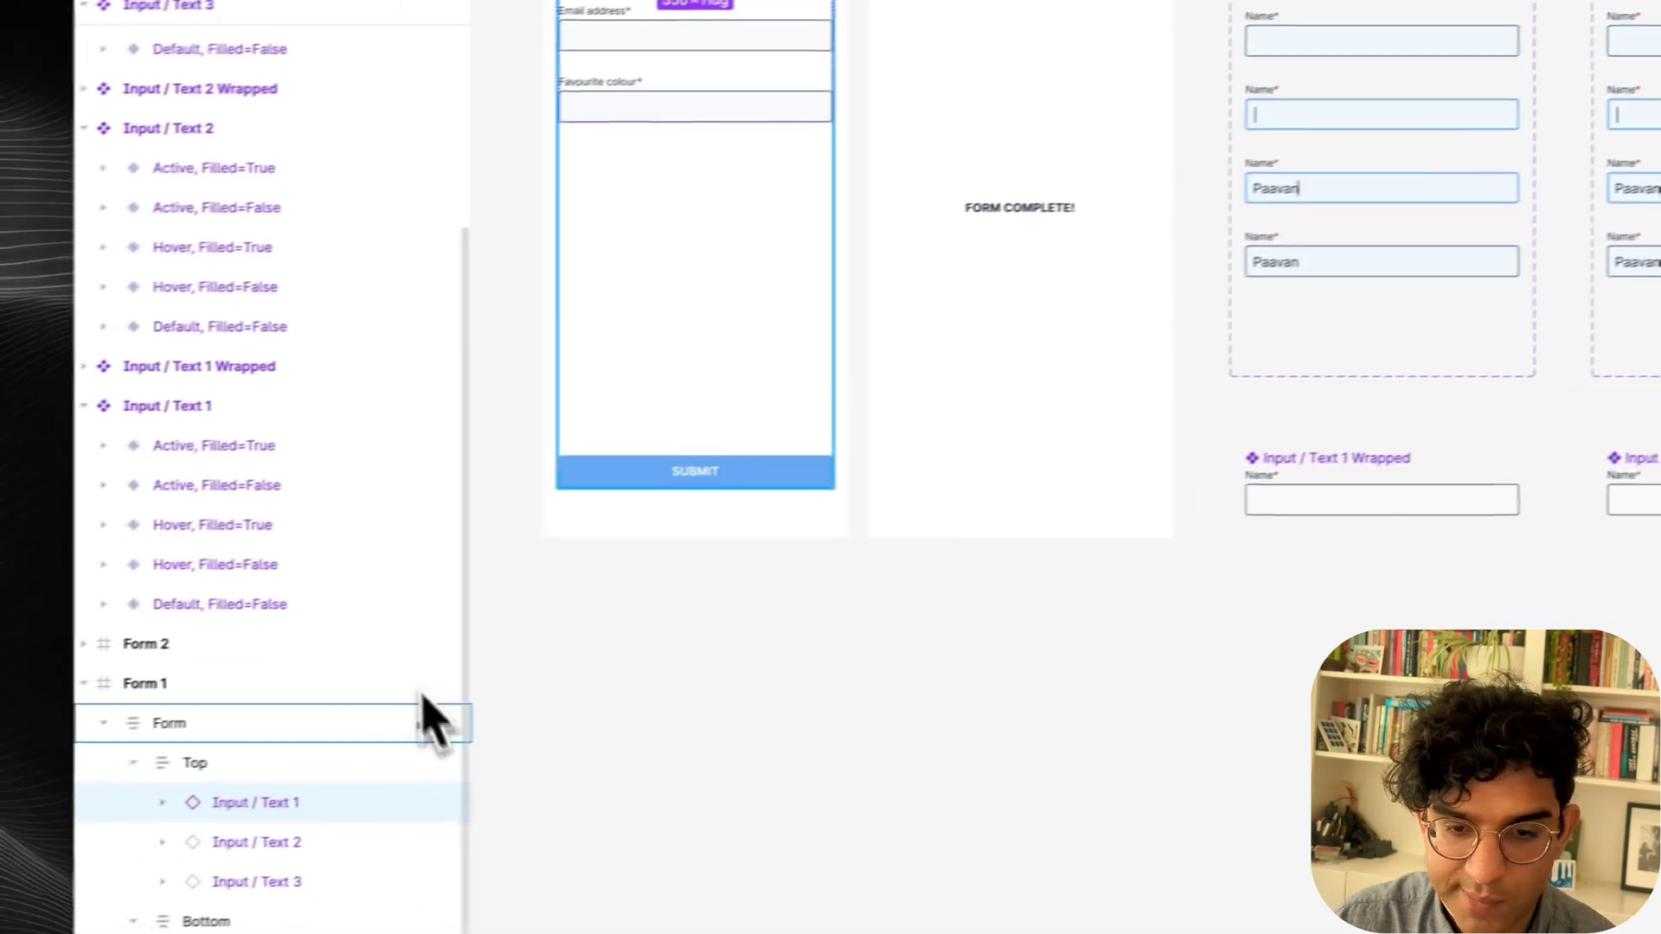
pyautogui.press('super+shift+b')
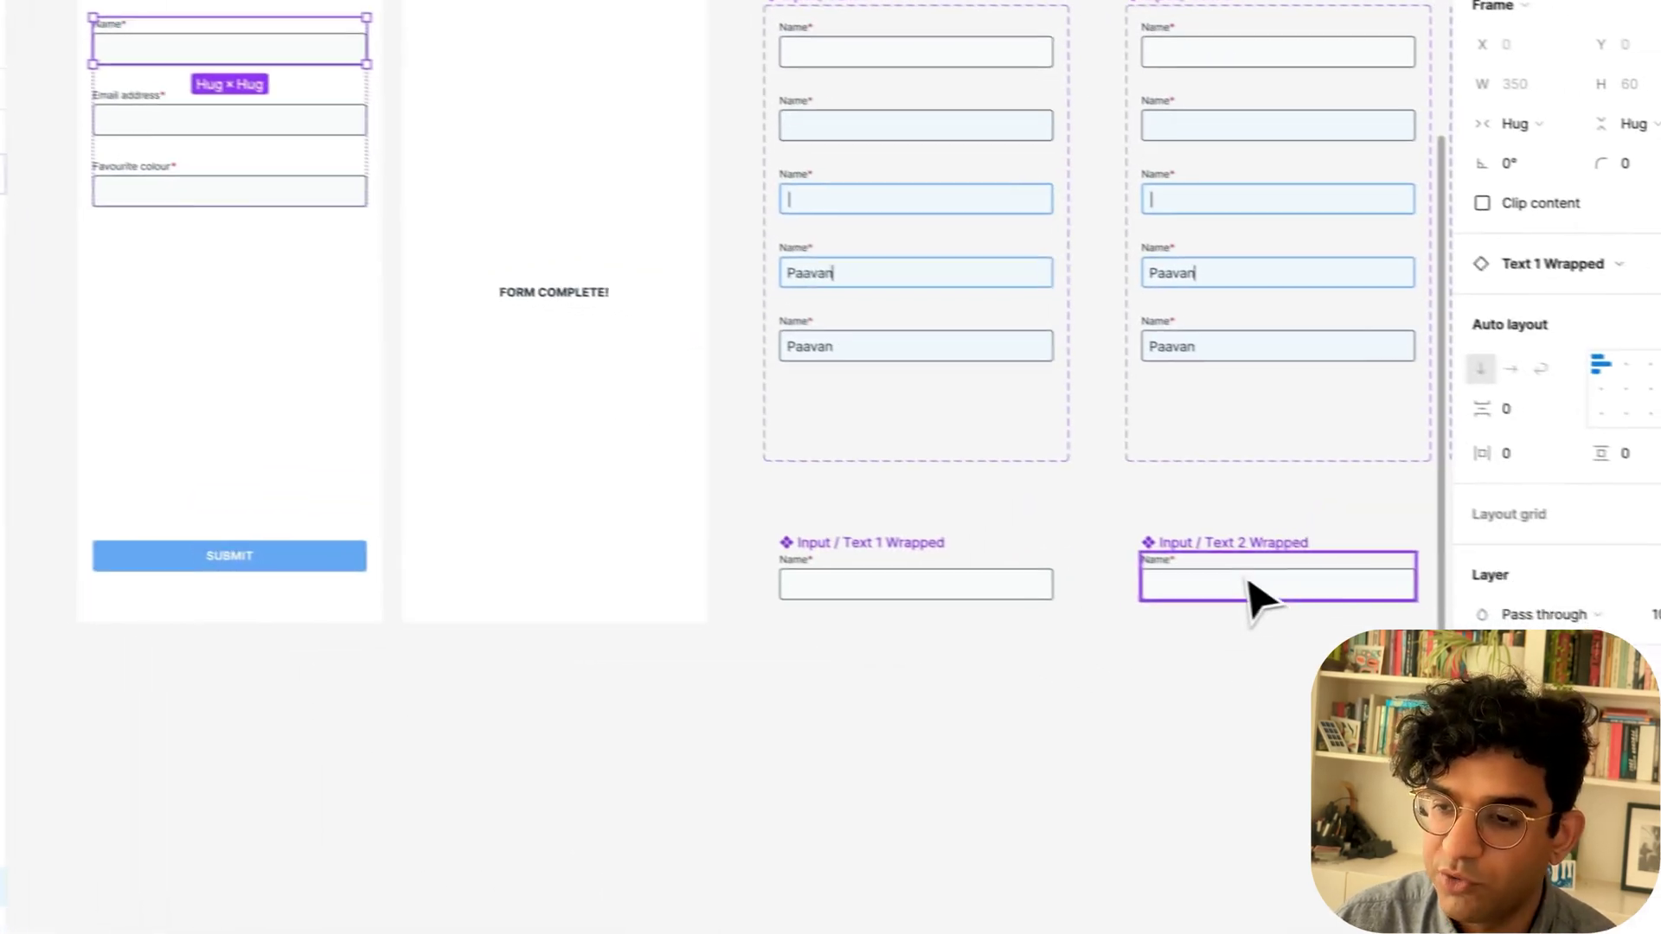
pyautogui.click(1259, 597)
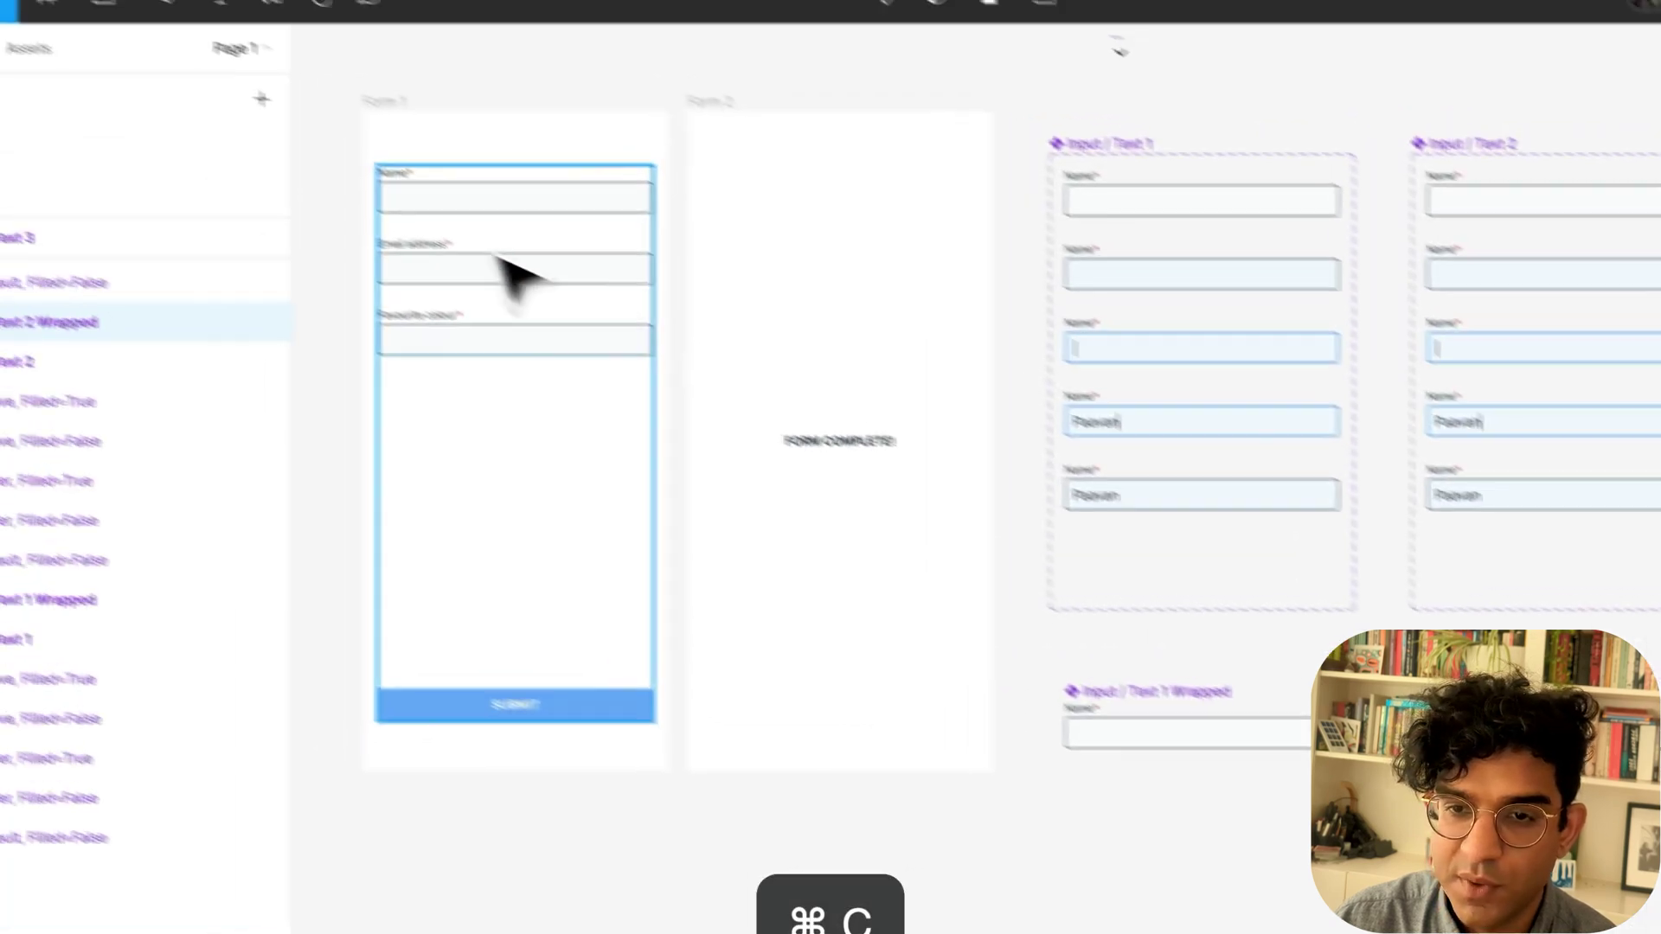
pyautogui.click(127, 121)
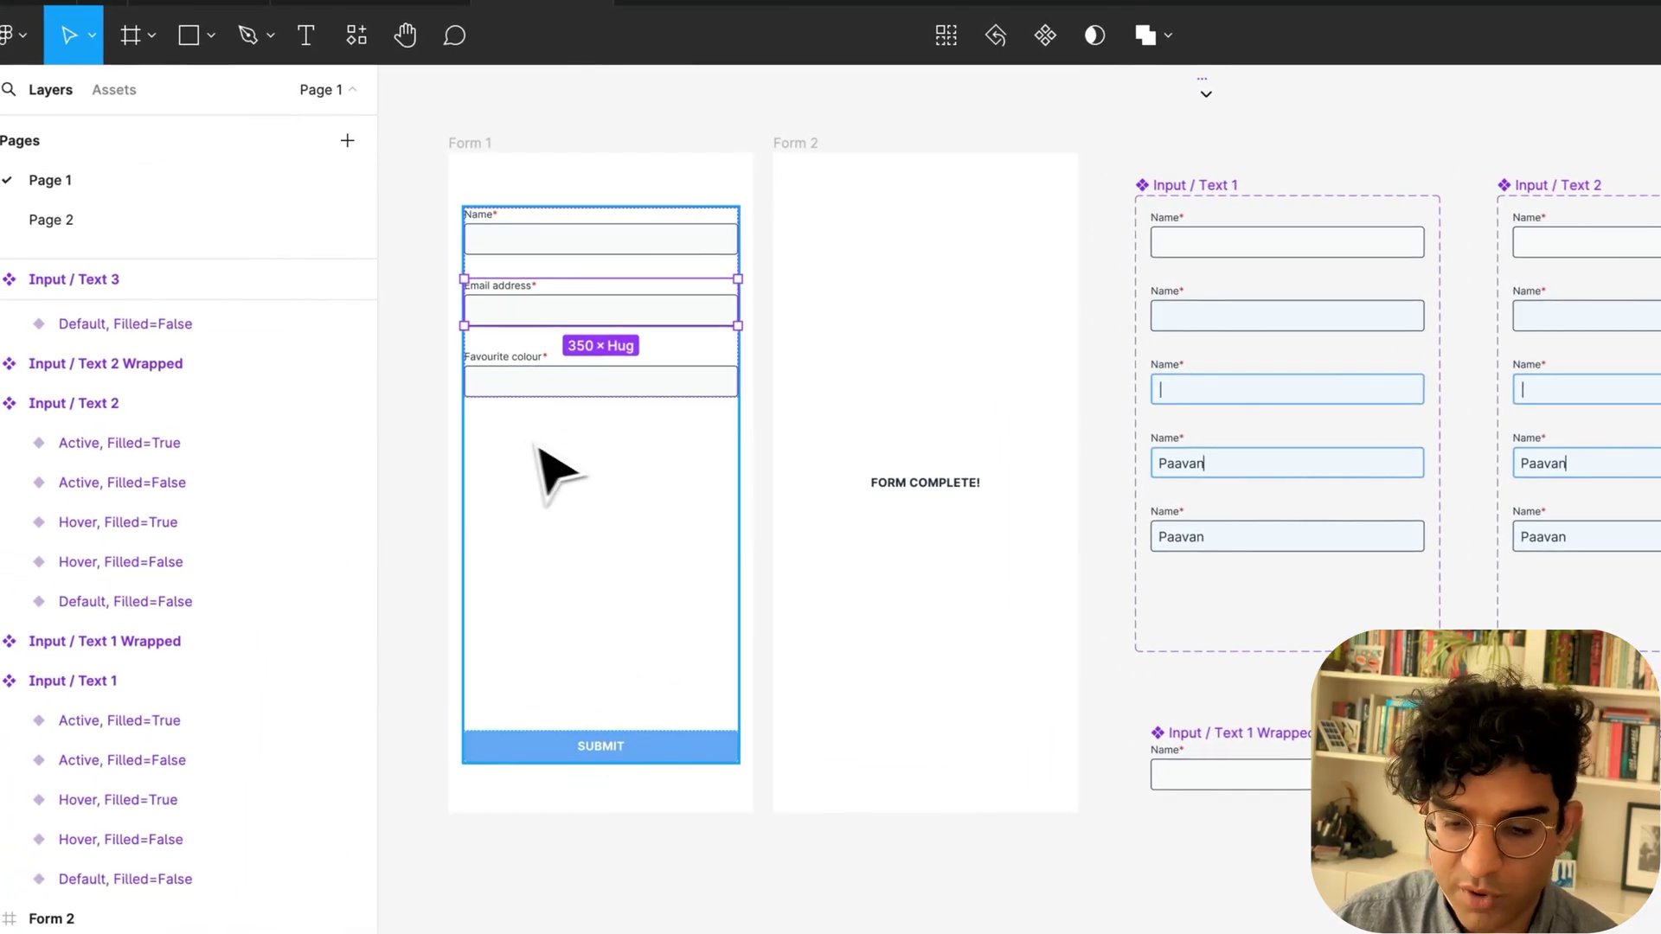
pyautogui.press('super+shift+b')
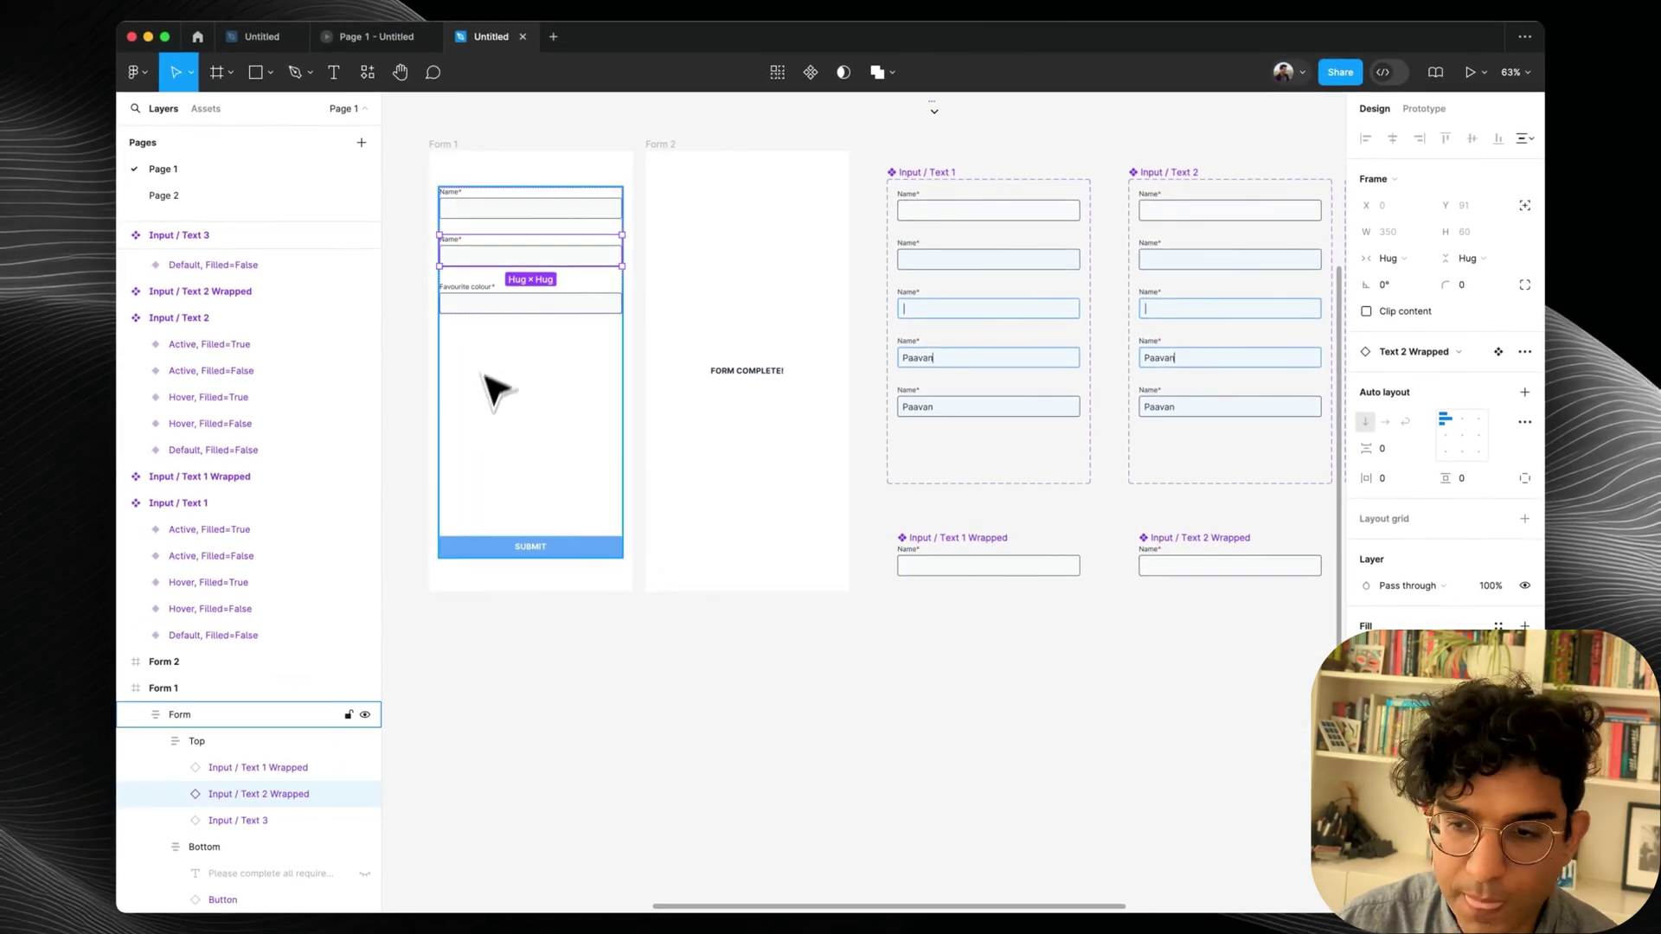
# Copy Input / Text 3 Wrapped and swap it in for Form 1's Favourite colour field.
pyautogui.hscroll(3, 1271, 631)
pyautogui.click(1258, 564)
pyautogui.press('super+c')
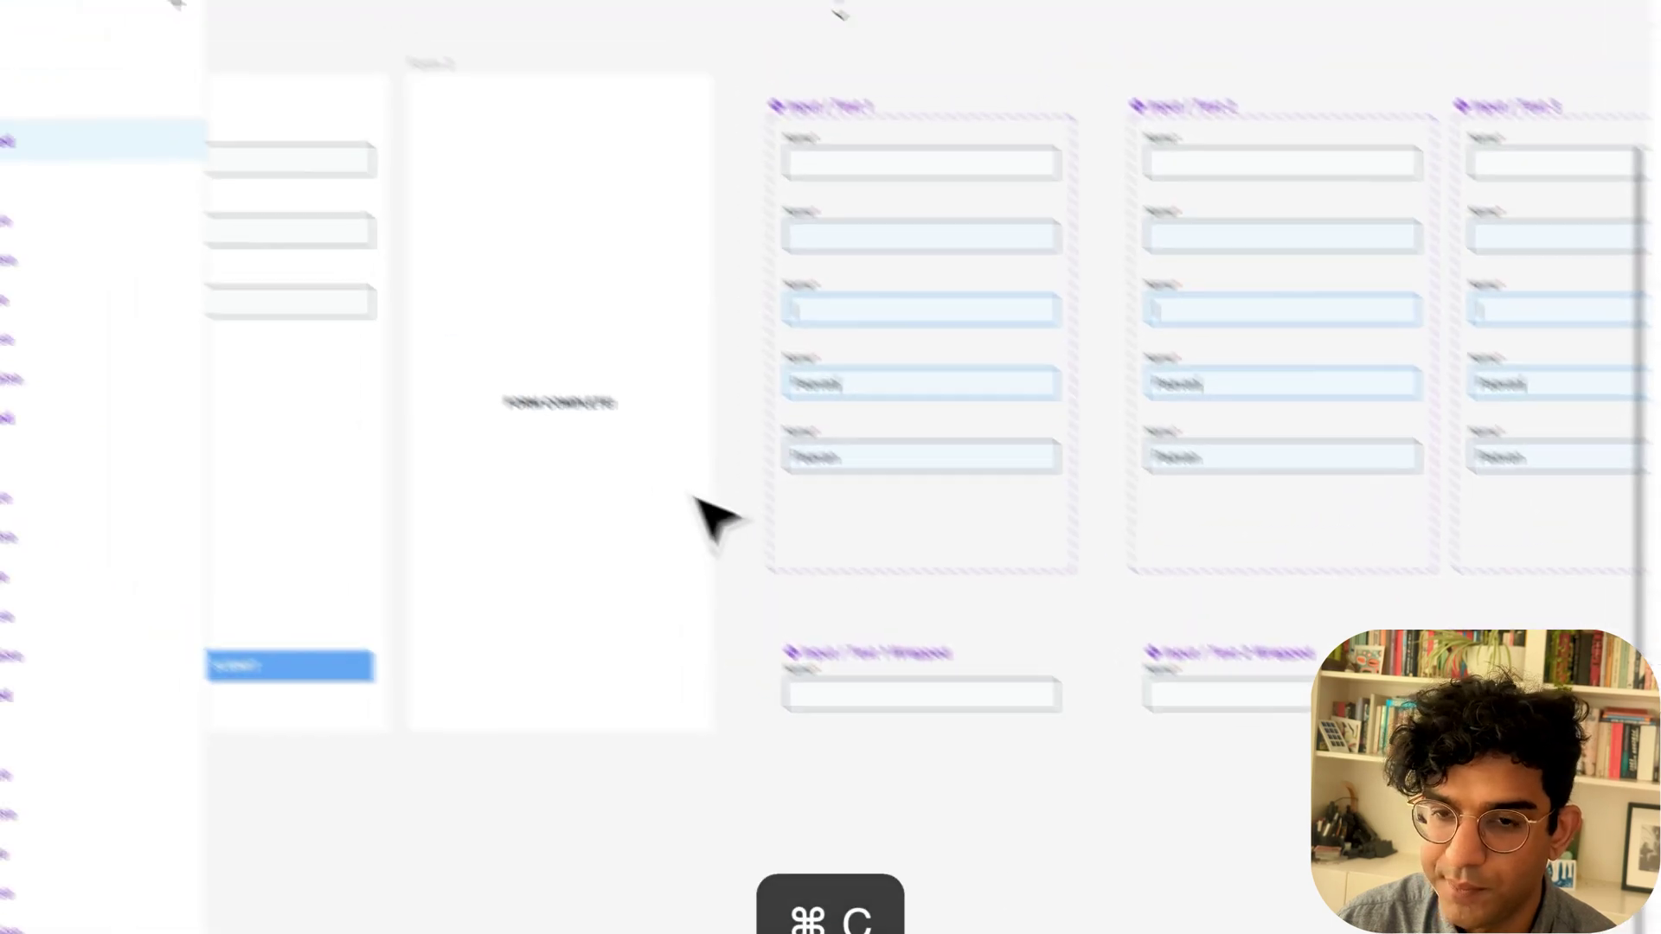
pyautogui.click(241, 320)
pyautogui.click(246, 326)
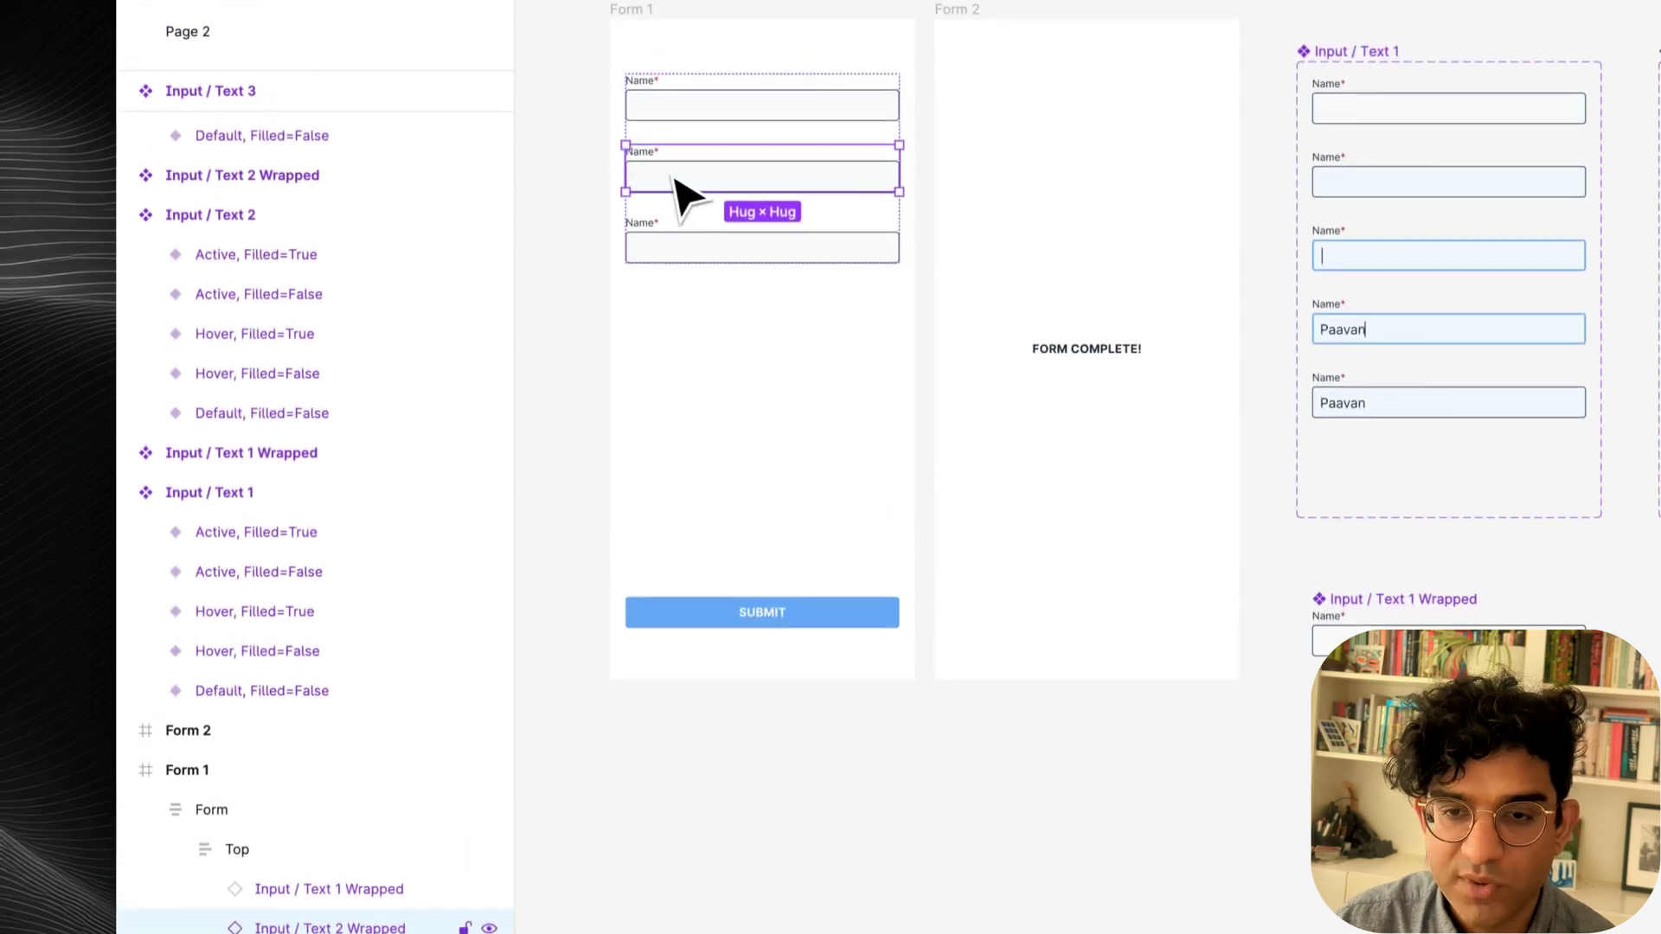
pyautogui.doubleClick(673, 112)
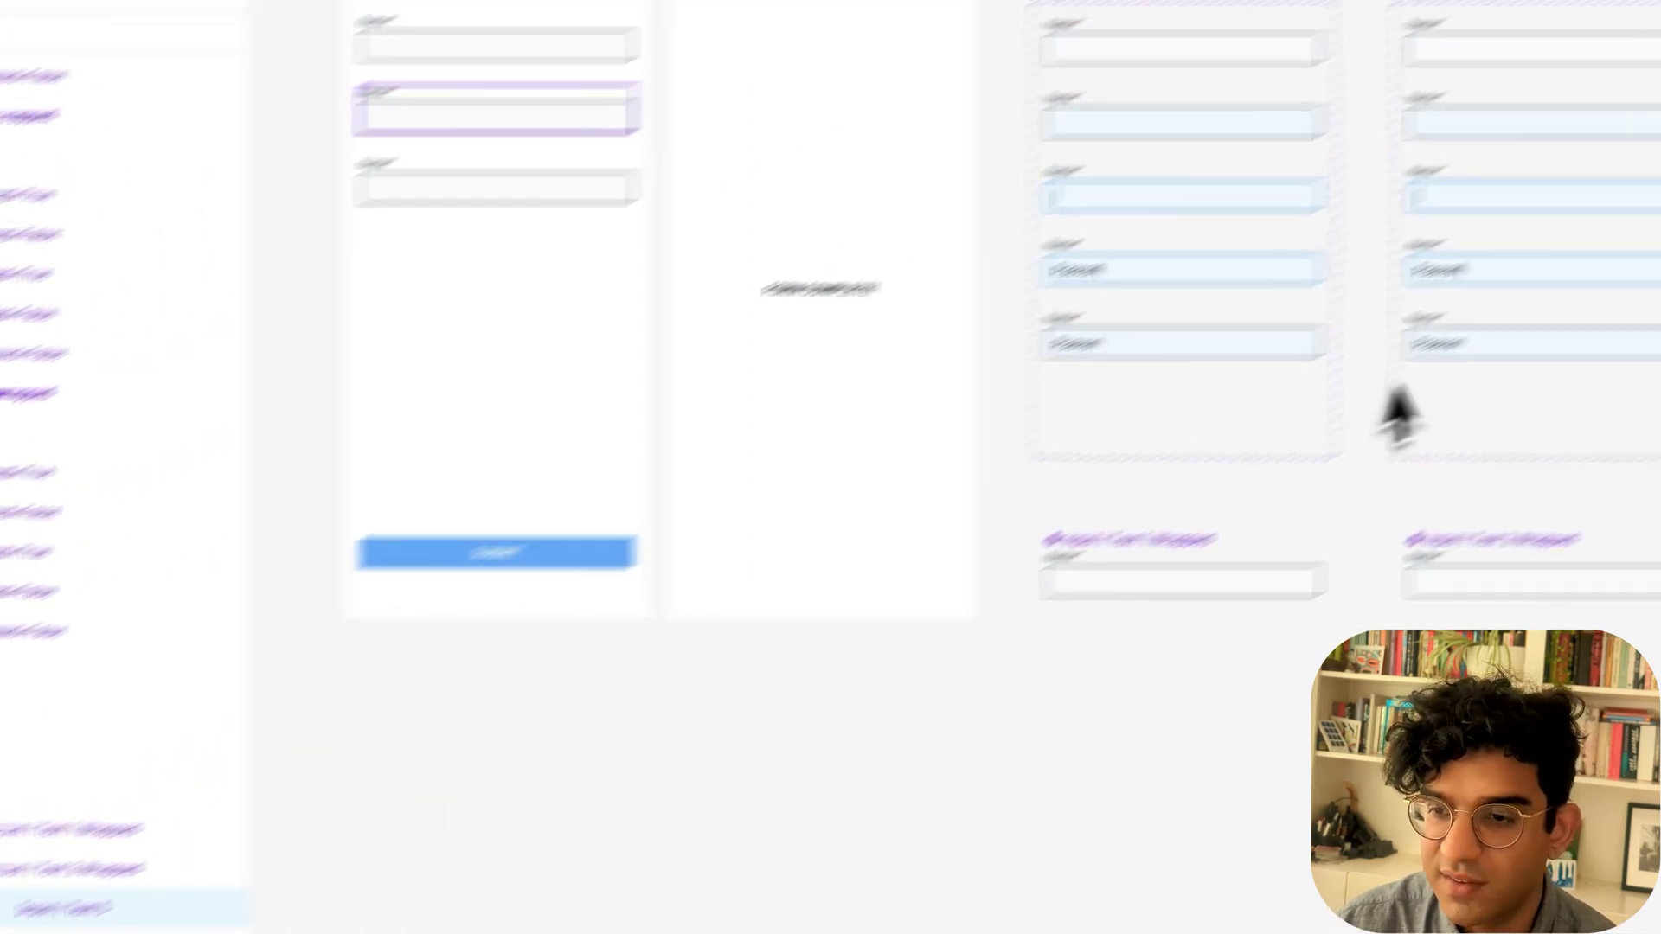
pyautogui.hscroll(-5, 1010, 419)
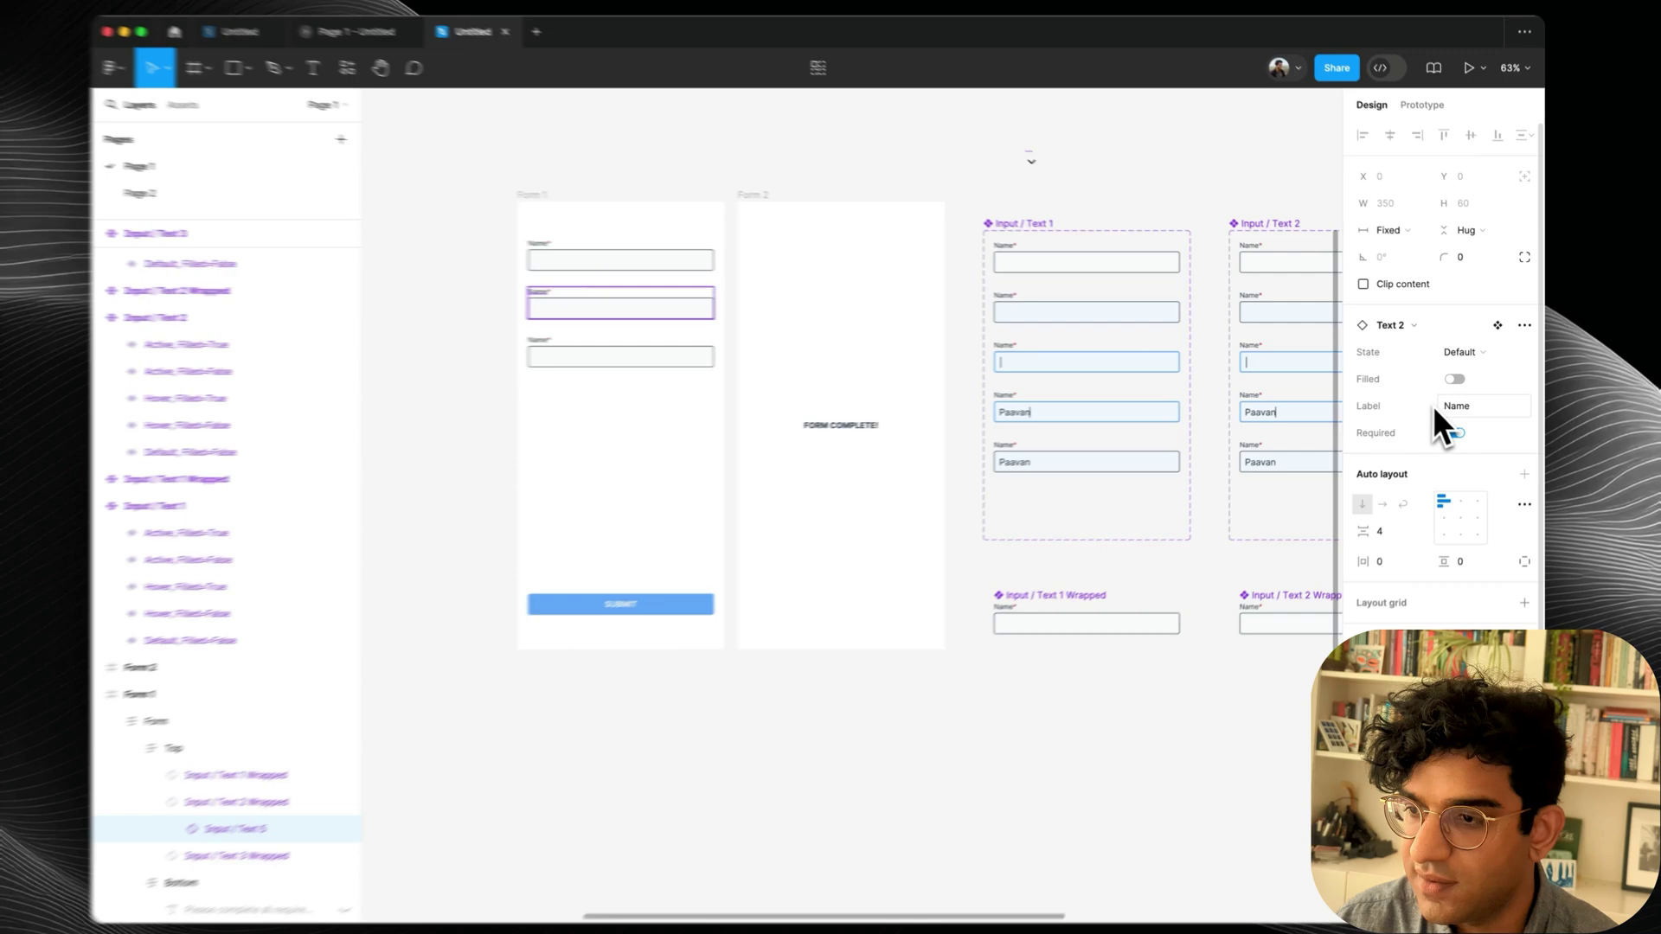
# Relabel Form 1's second field 'Email address' and set its State to Default.
pyautogui.click(1439, 408)
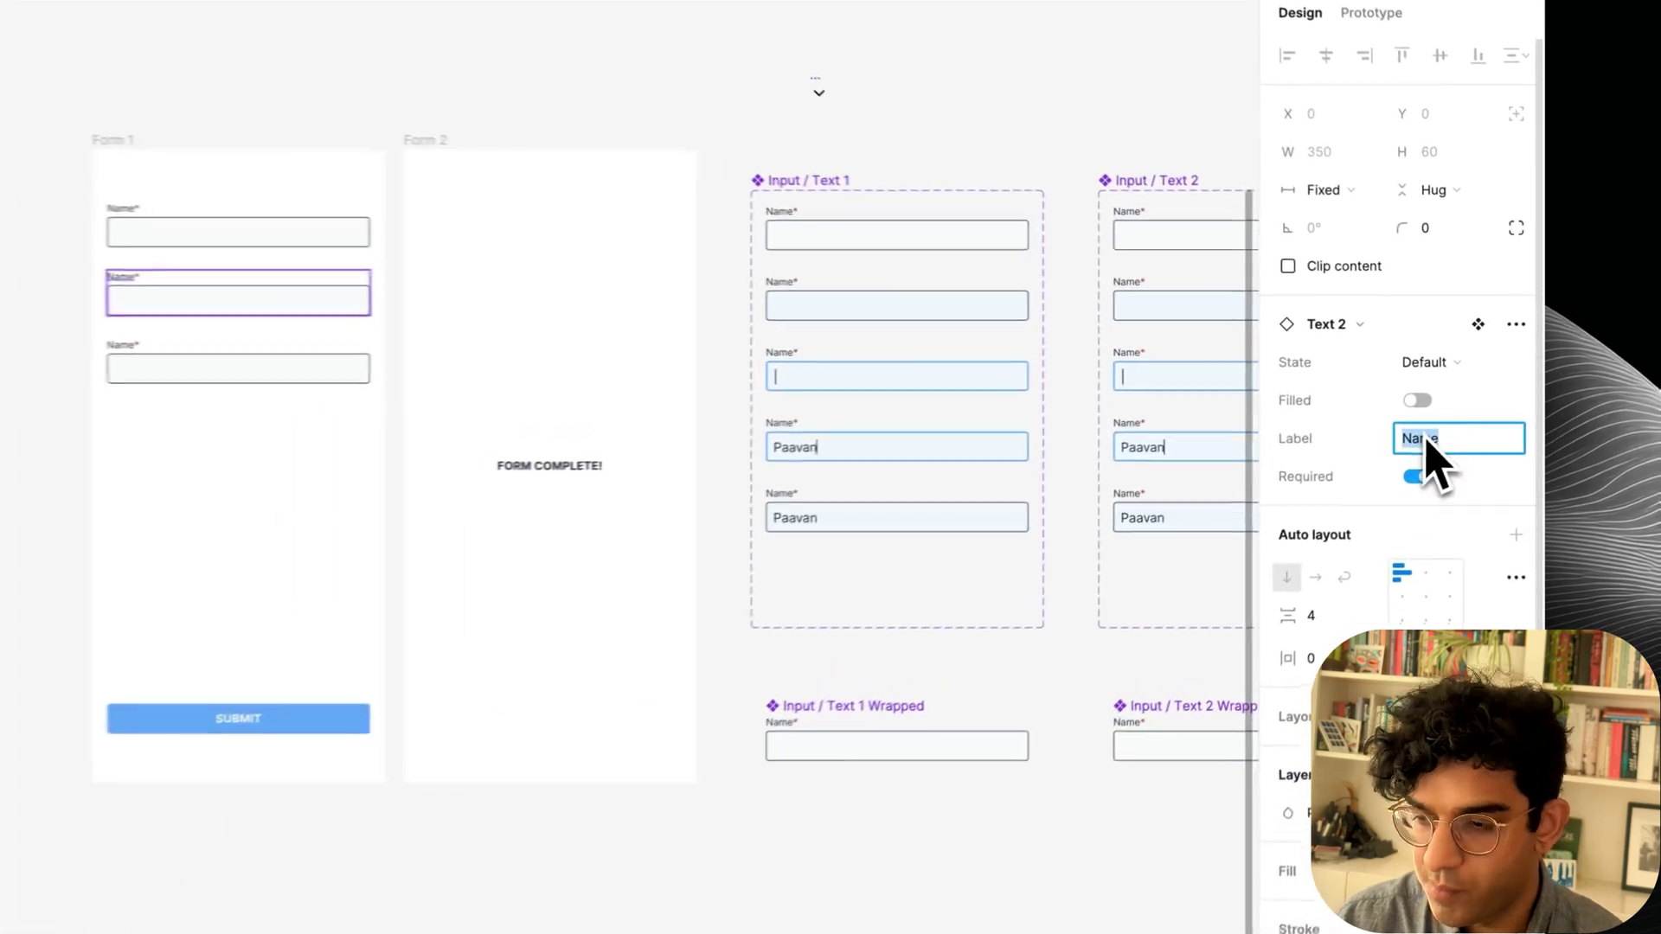
pyautogui.write('Email address')
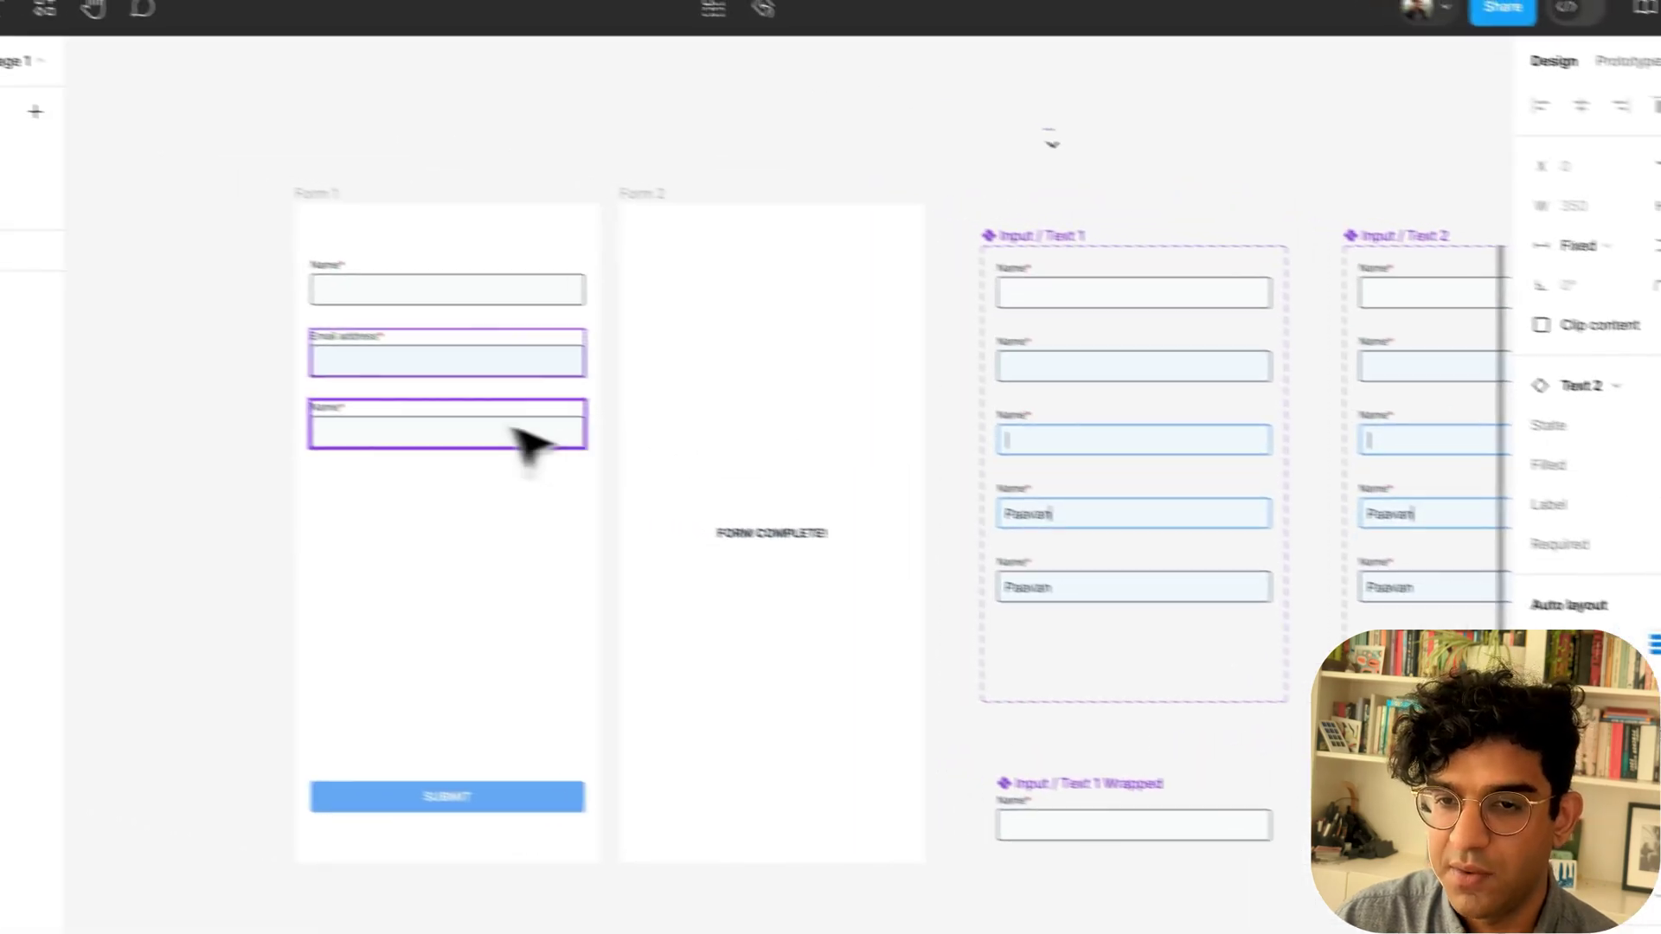
pyautogui.click(226, 368)
pyautogui.click(204, 299)
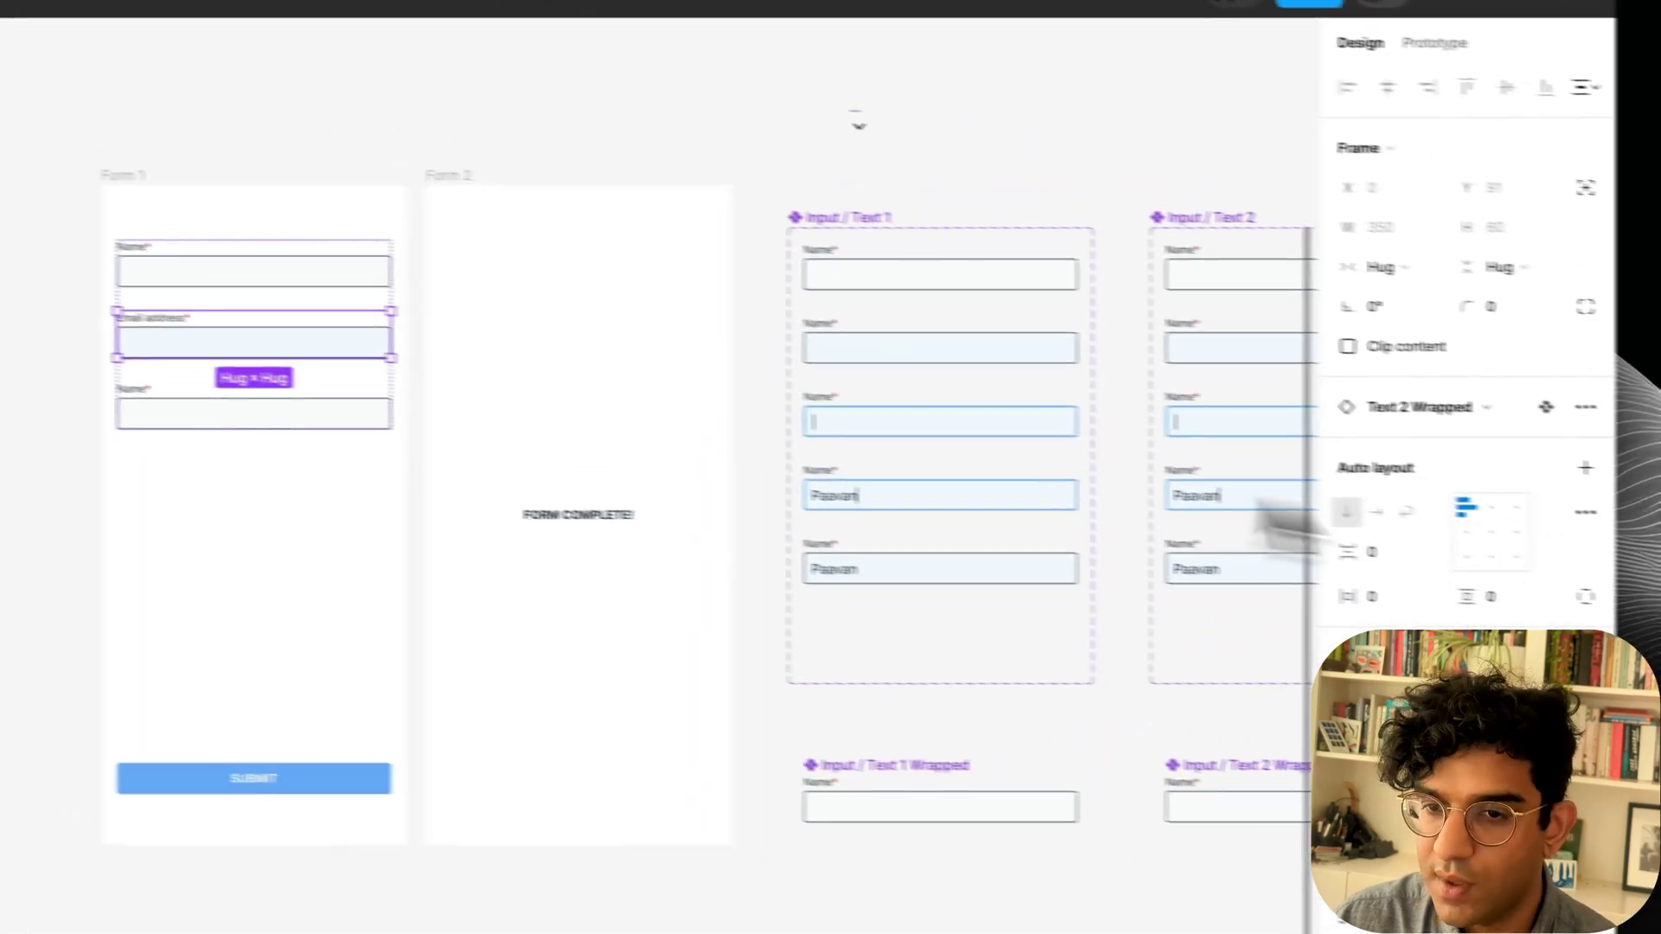
pyautogui.click(1462, 406)
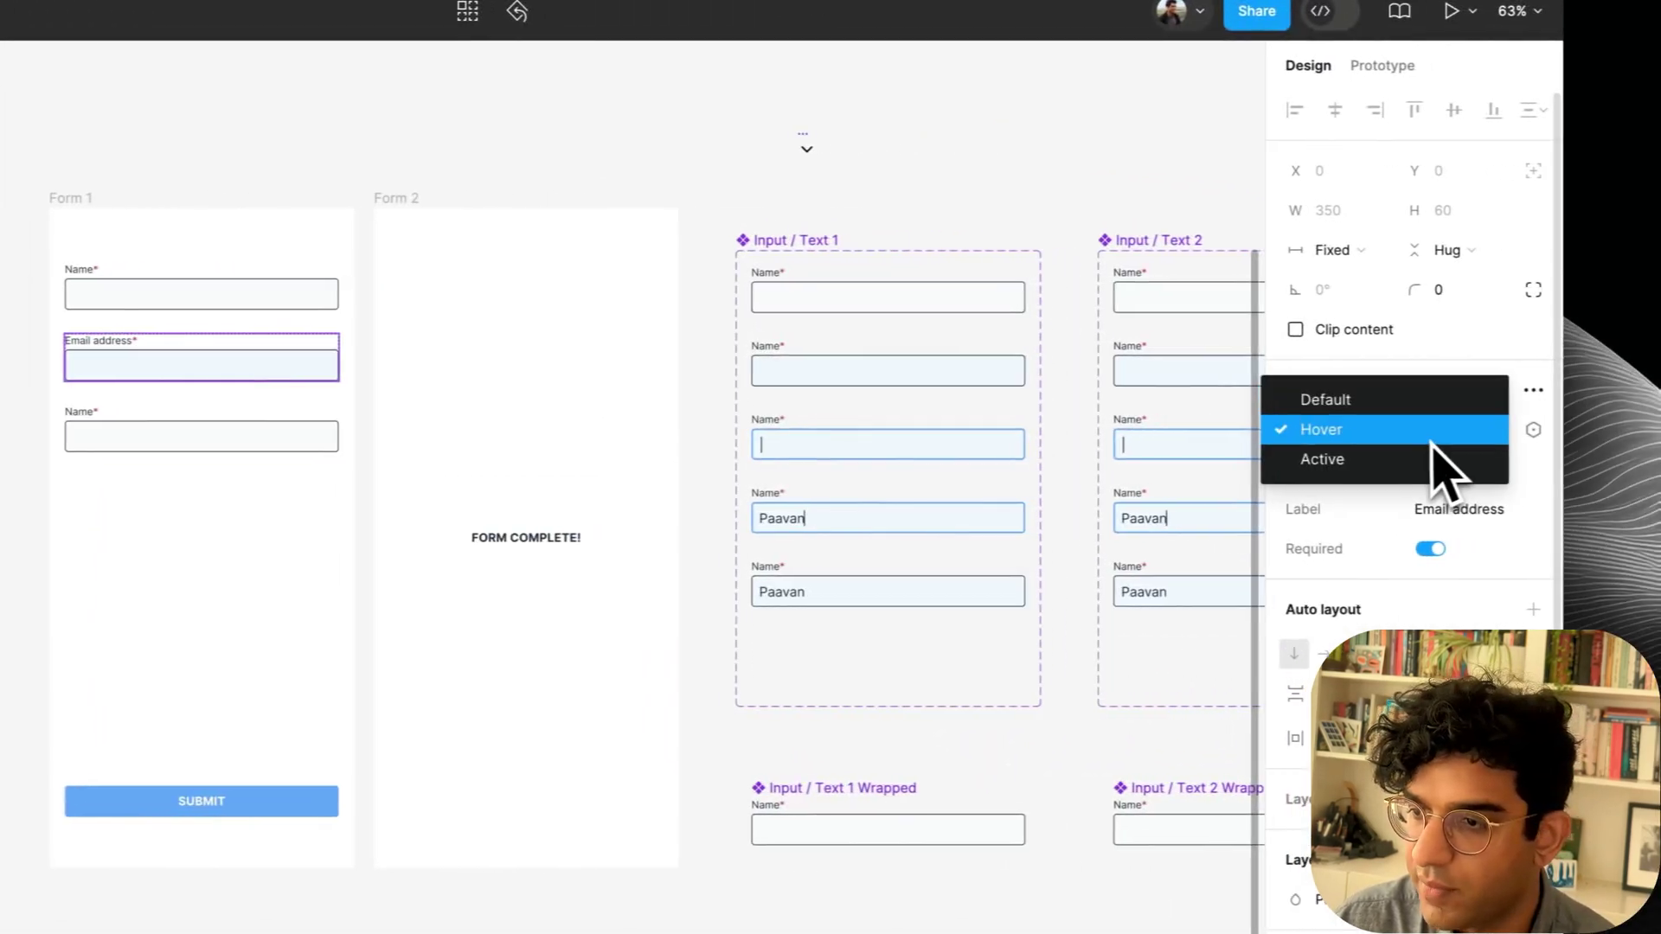
pyautogui.click(1350, 399)
# Launch a prototype preview of the Form 1 frame.
pyautogui.click(199, 441)
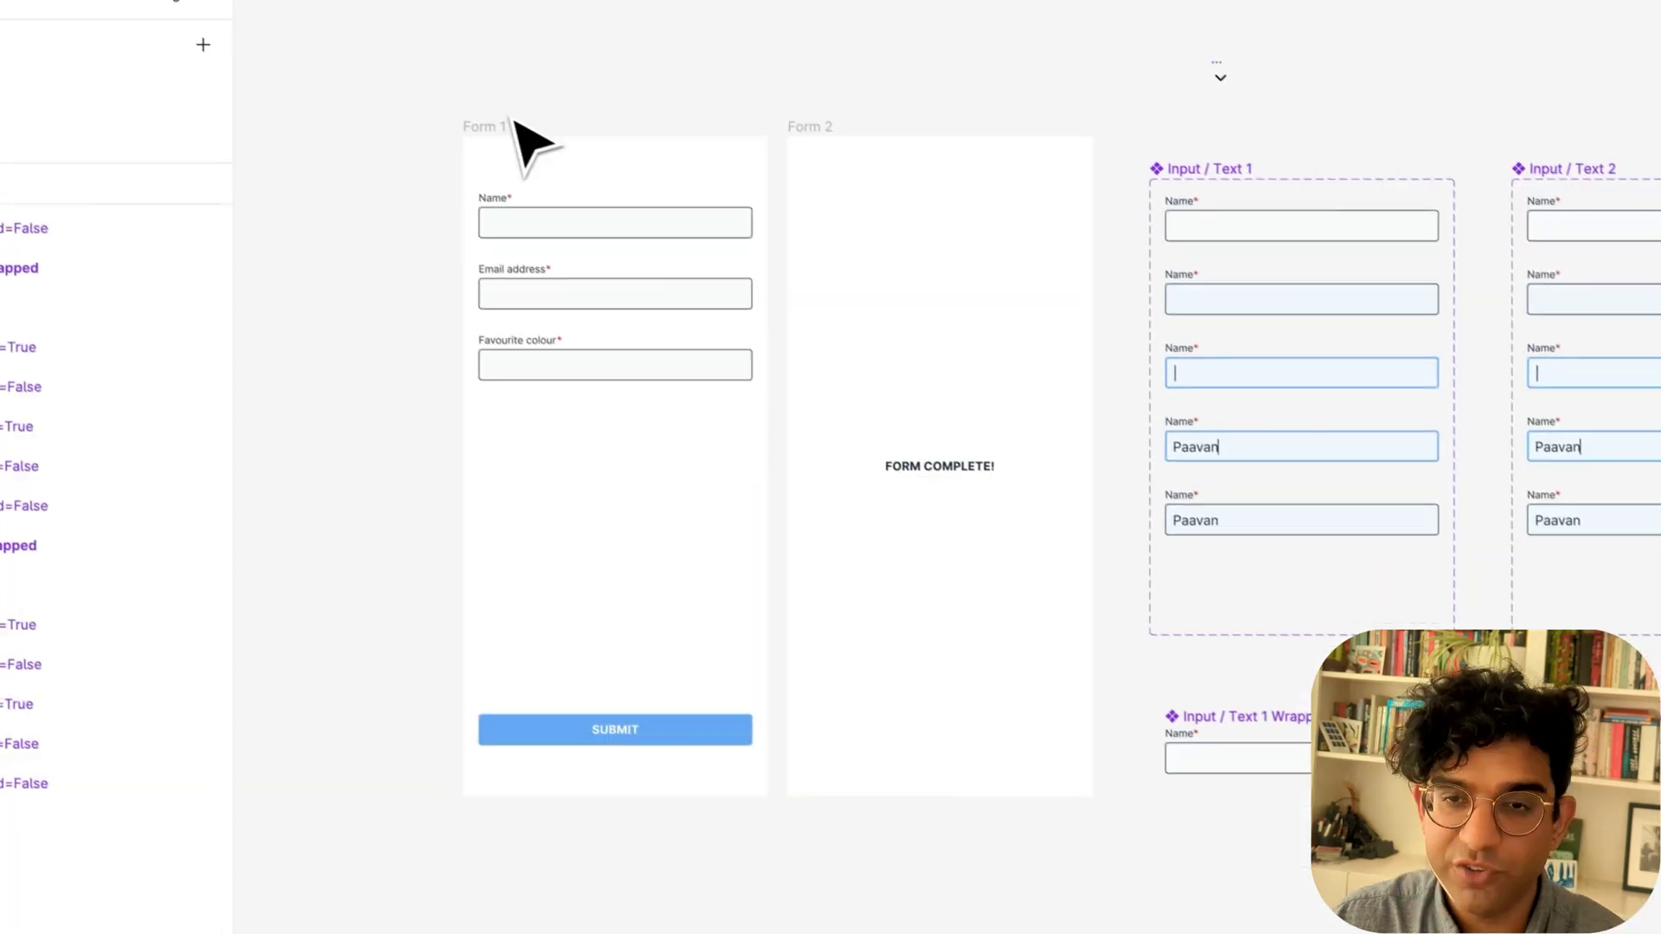
pyautogui.click(511, 128)
pyautogui.hotkey('shift', 'space')
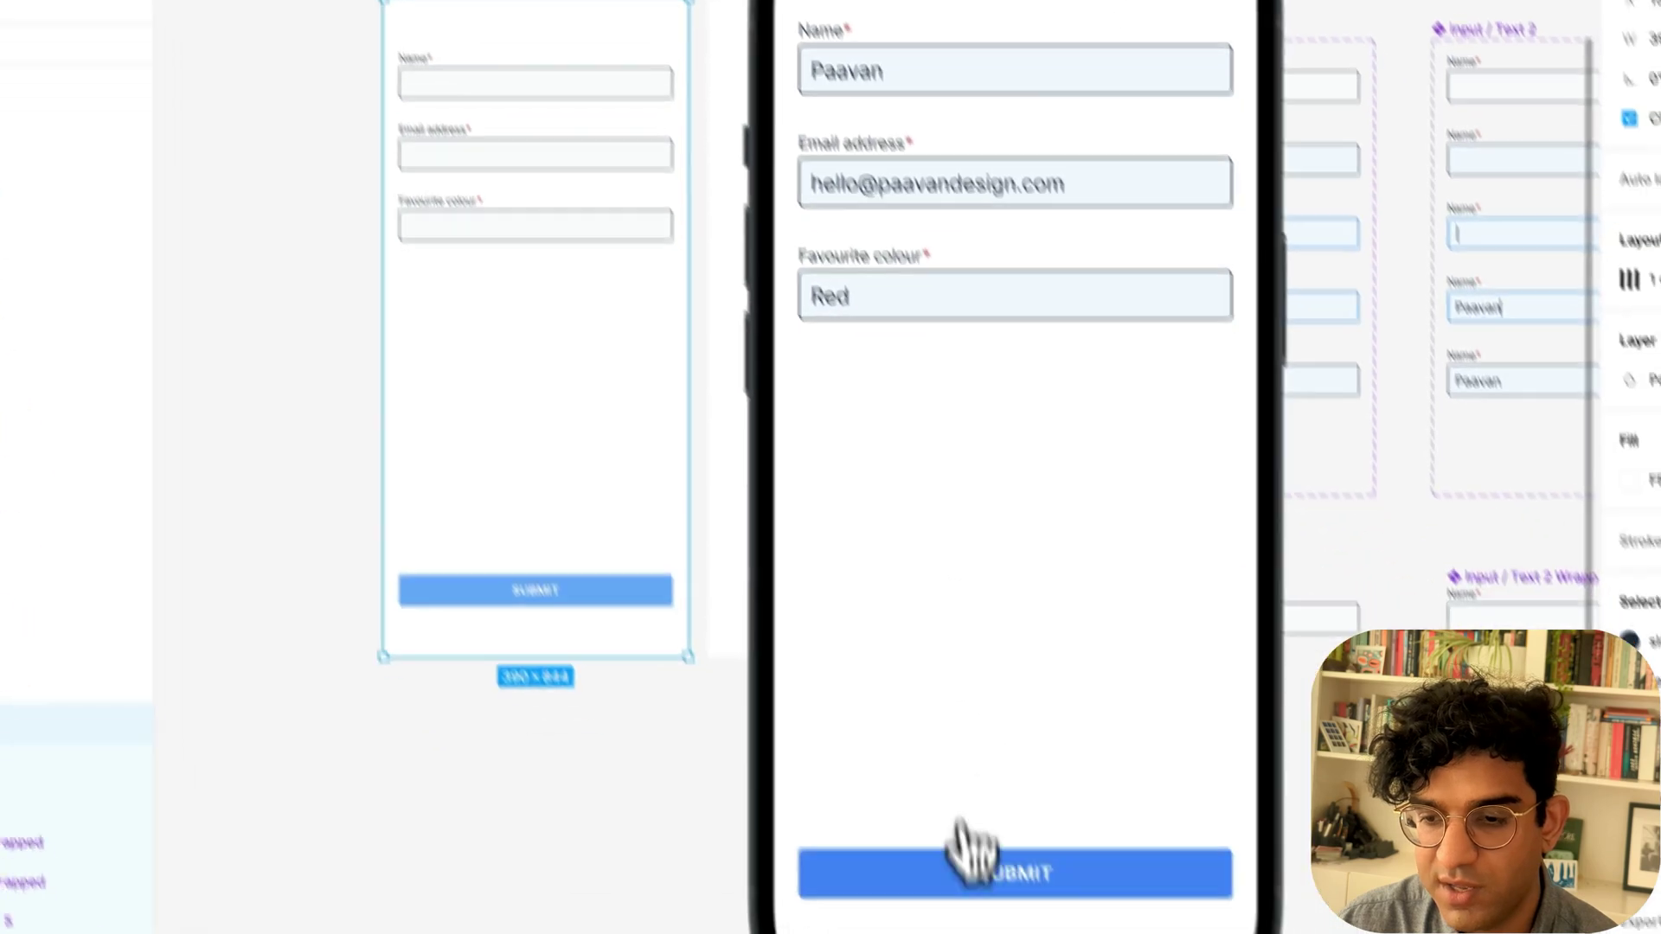
# Submit the form empty, then with Name and Email filled, until the warning shows, then exit.
pyautogui.click(956, 845)
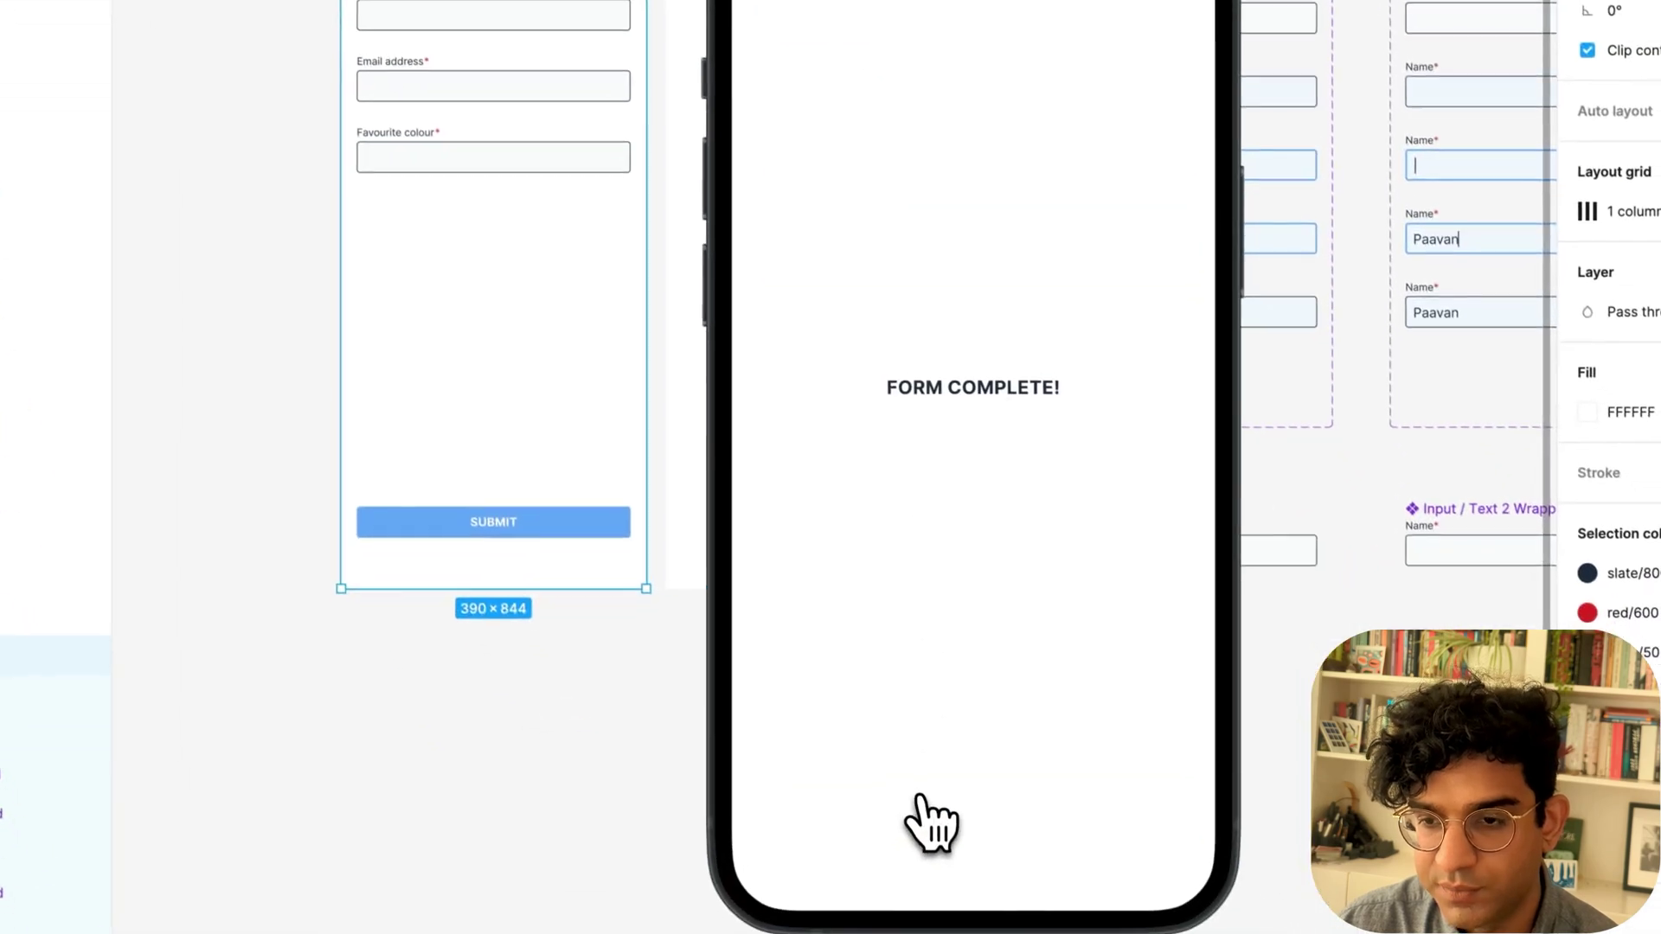
pyautogui.click(822, 51)
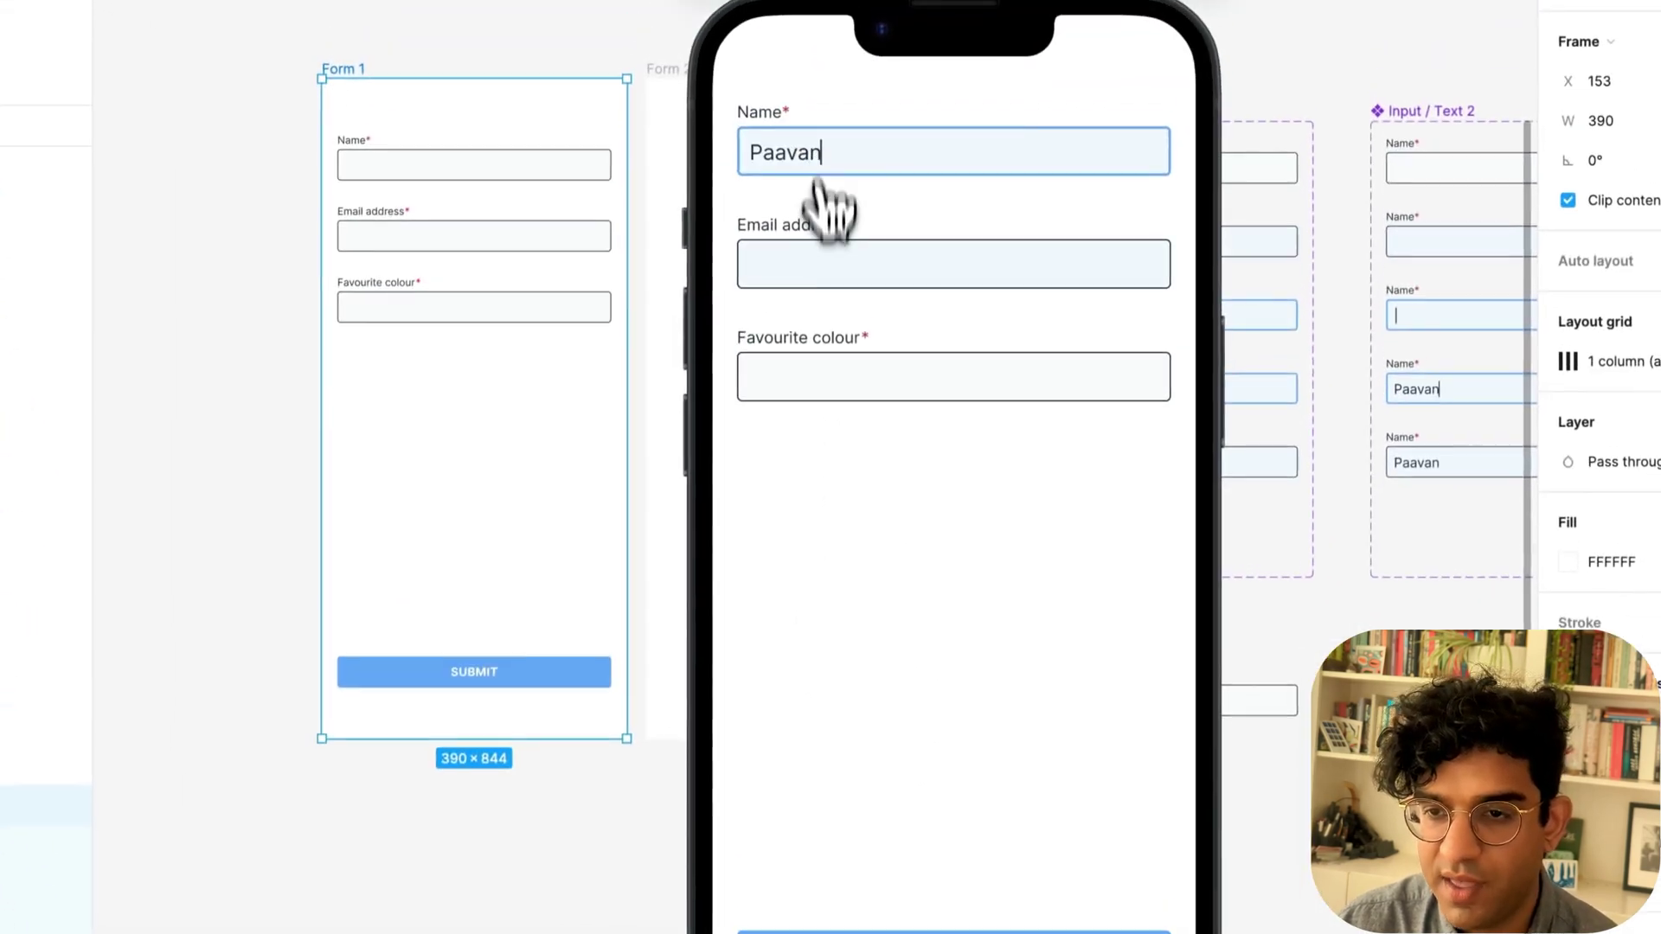
pyautogui.click(856, 107)
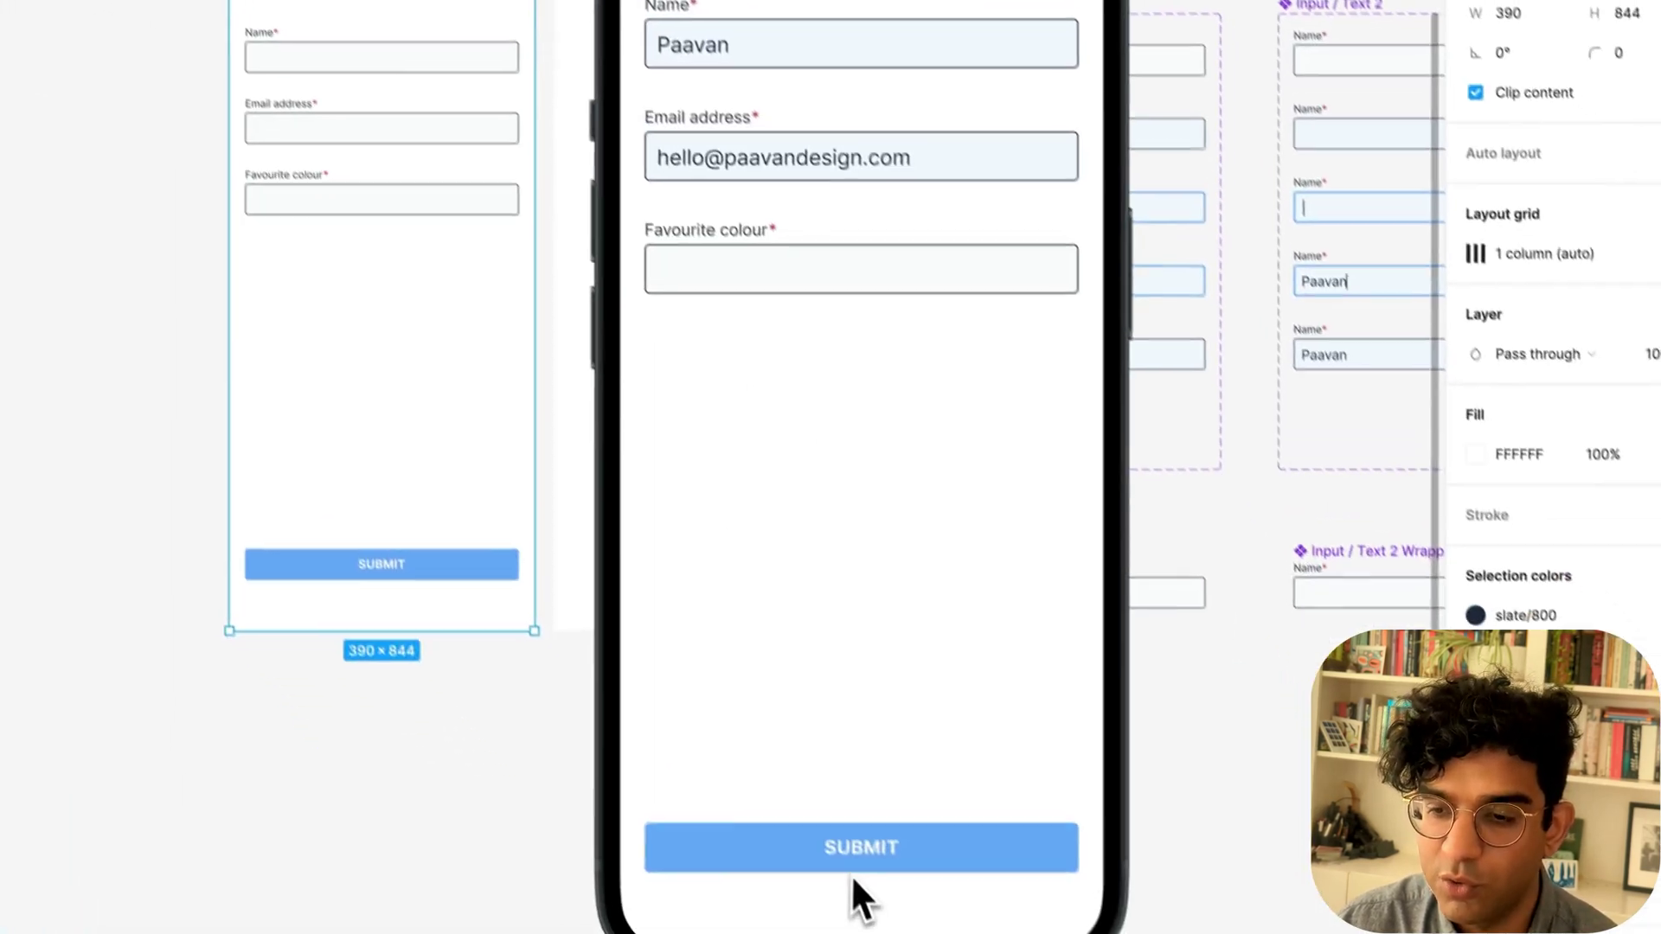
pyautogui.click(852, 875)
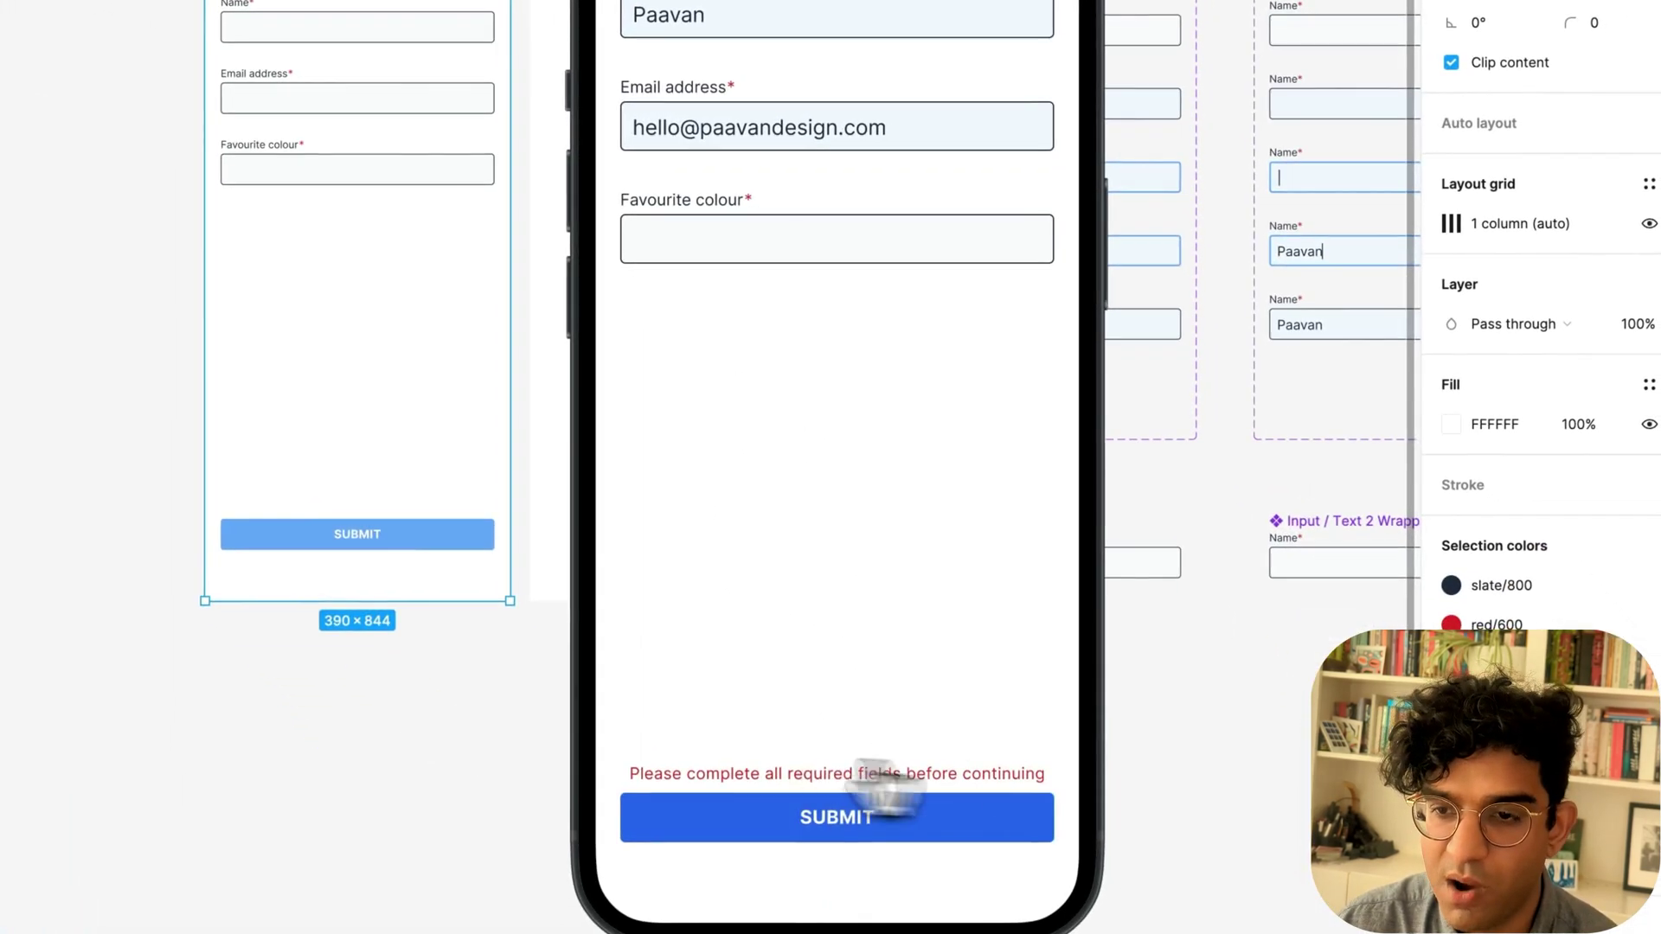
pyautogui.press('Escape')
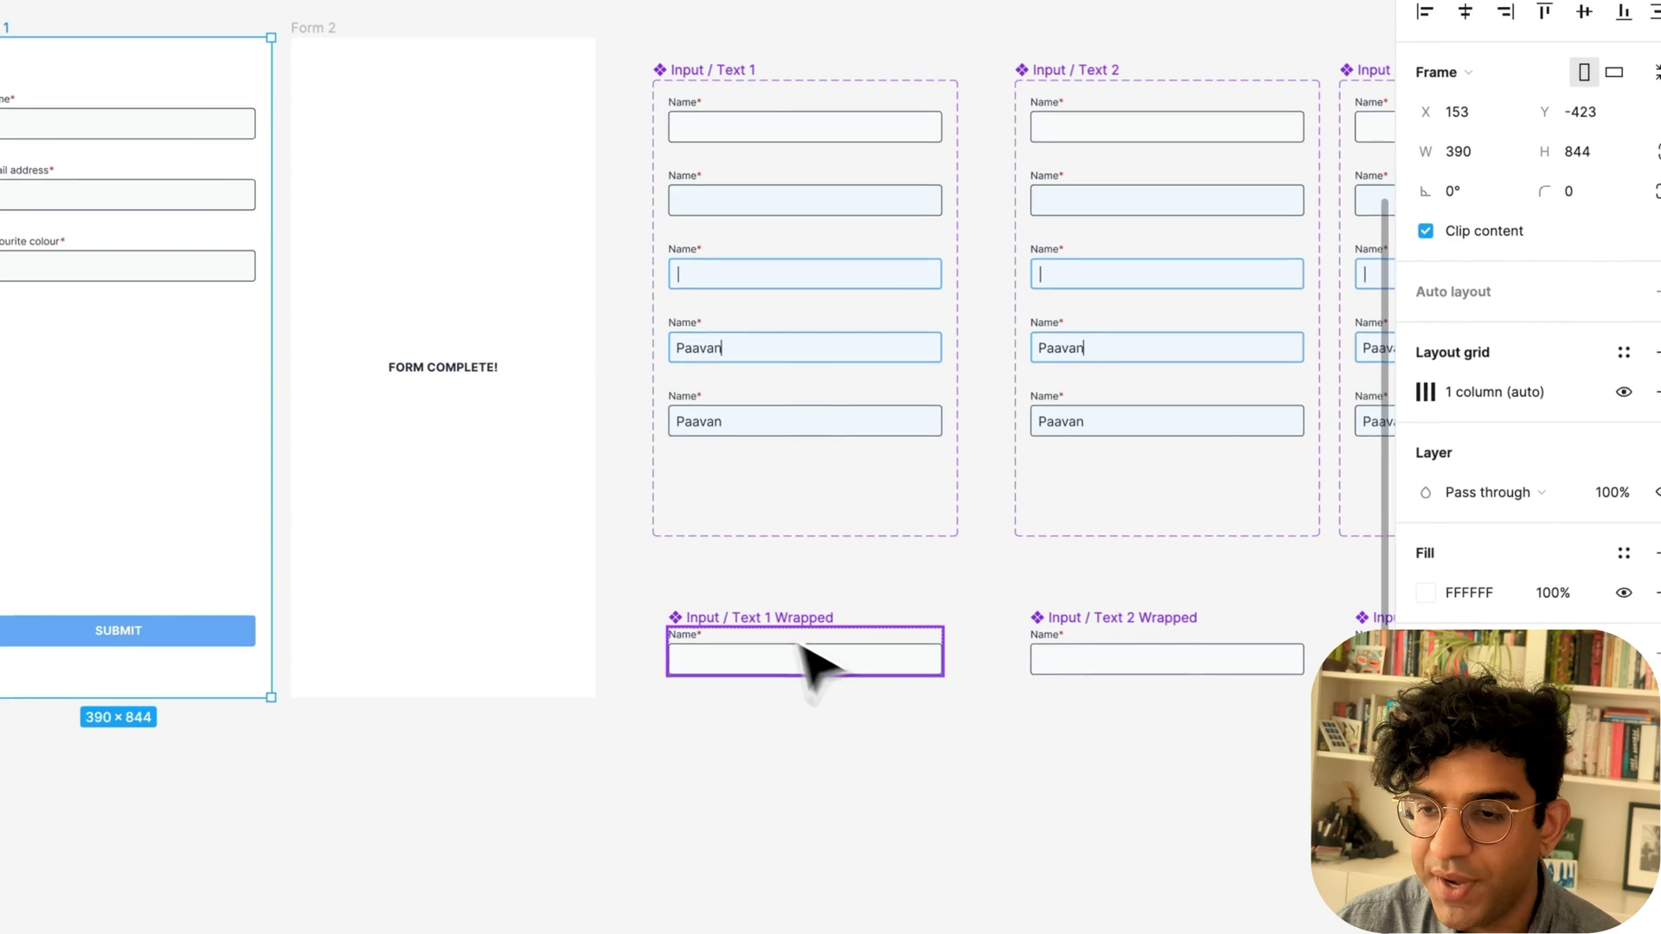
pyautogui.hscroll(5, 800, 647)
pyautogui.scroll(-1, 800, 647)
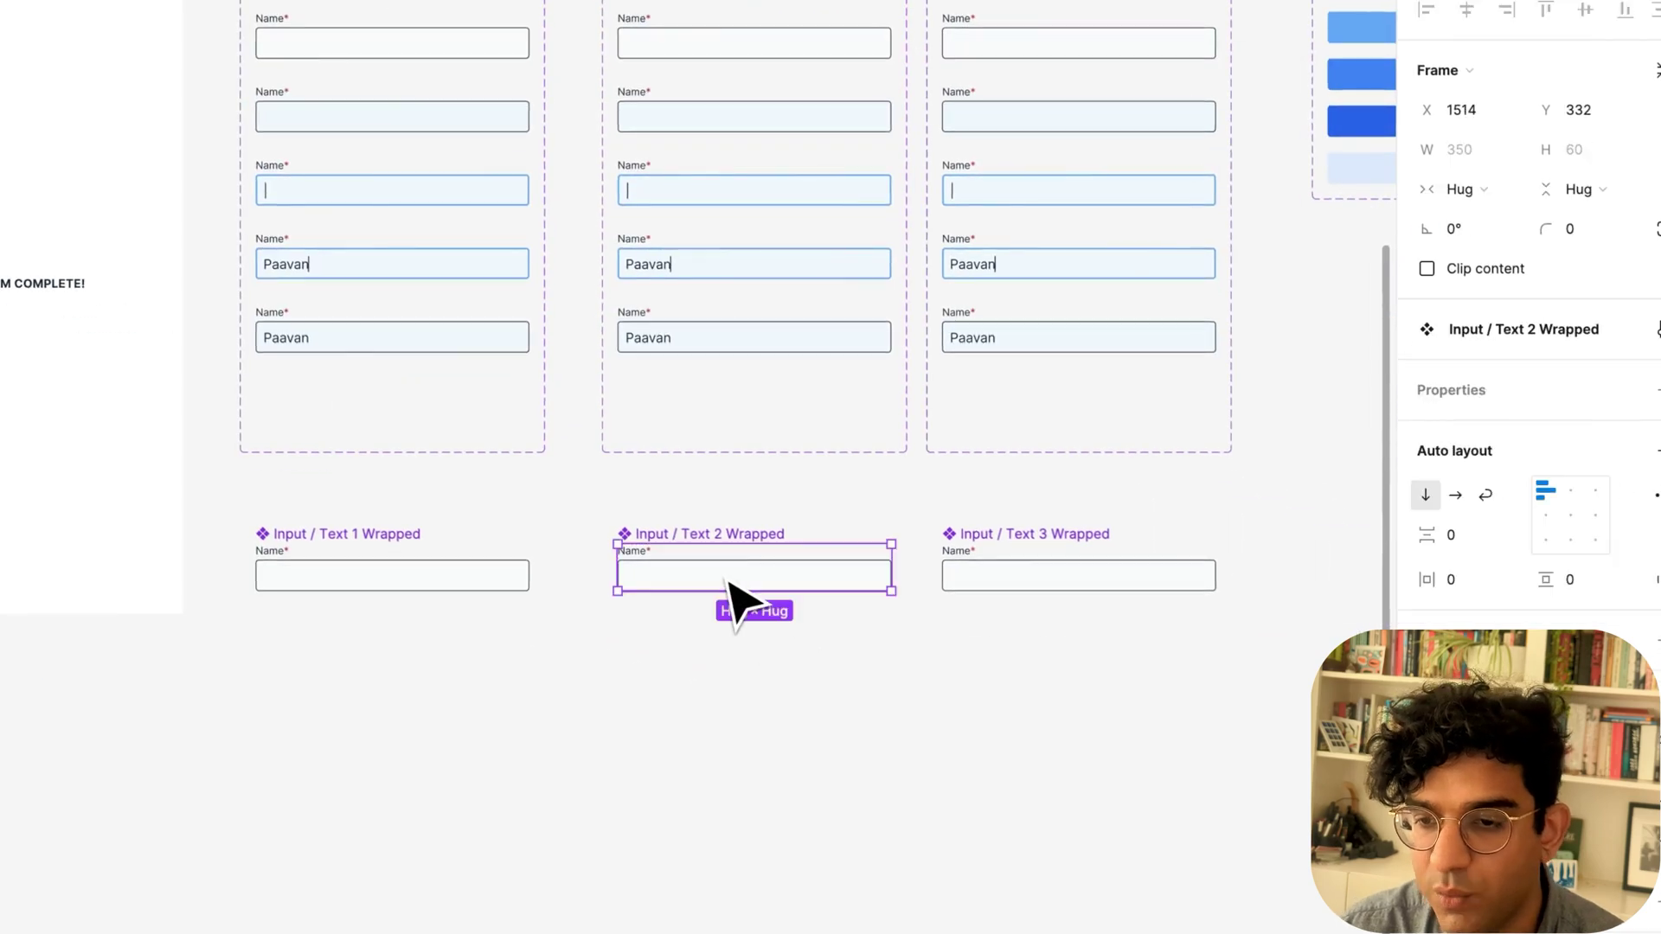
# Add a second variant to Input / Text 2 Wrapped and rename its property Incomplete.
pyautogui.click(776, 705)
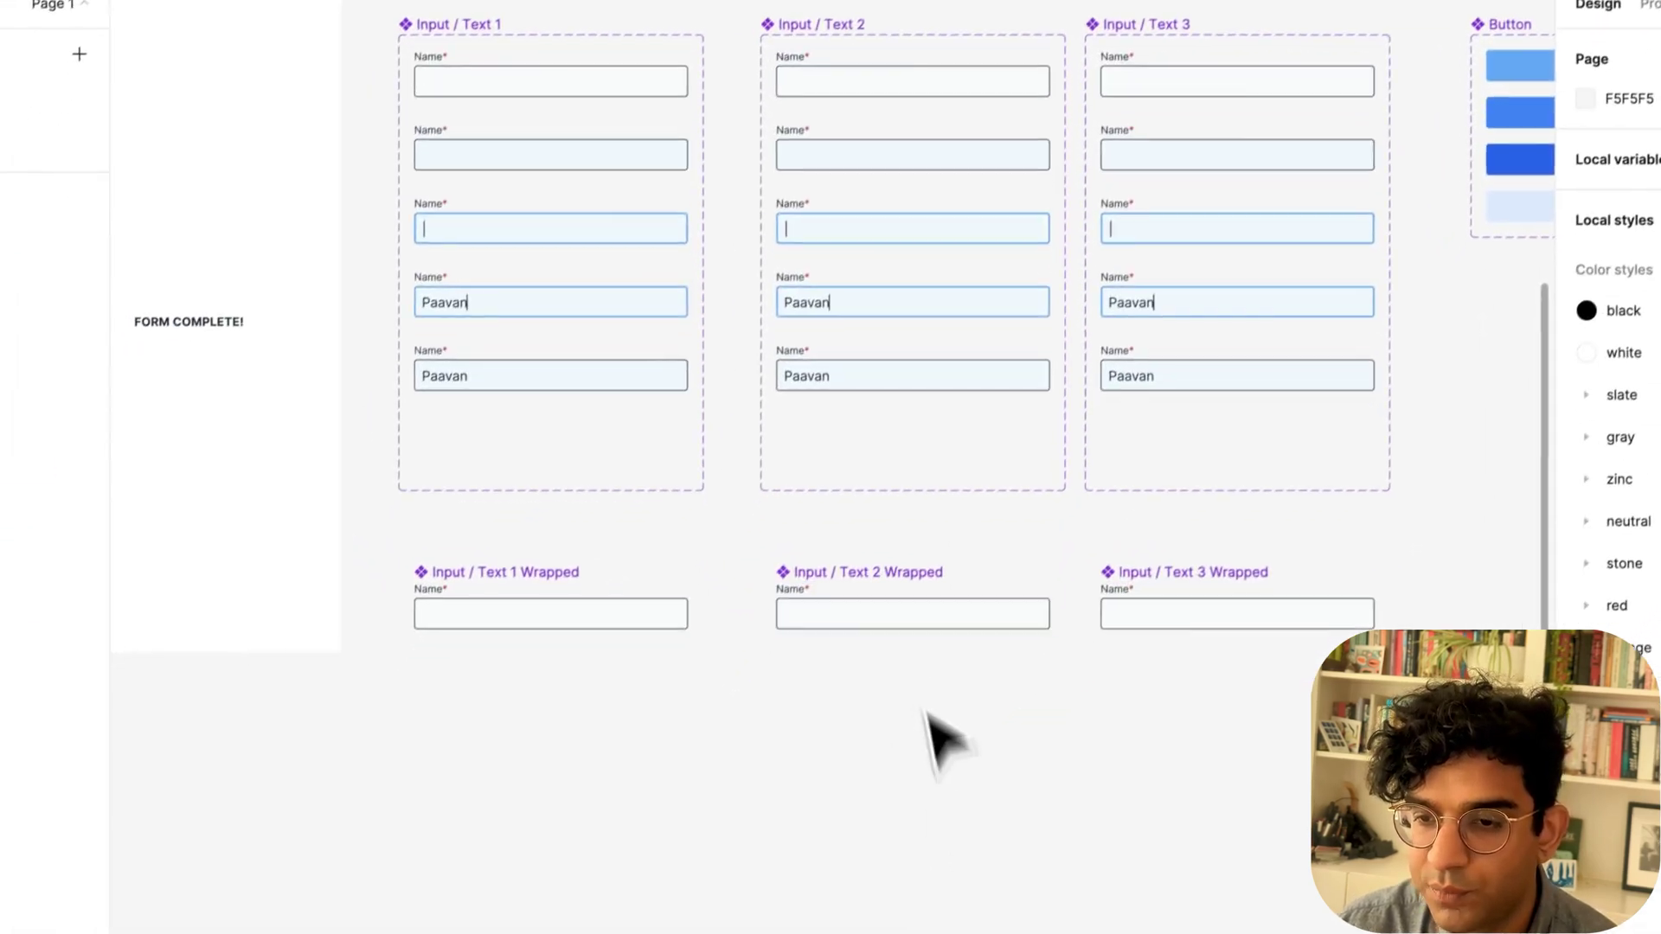
pyautogui.click(744, 580)
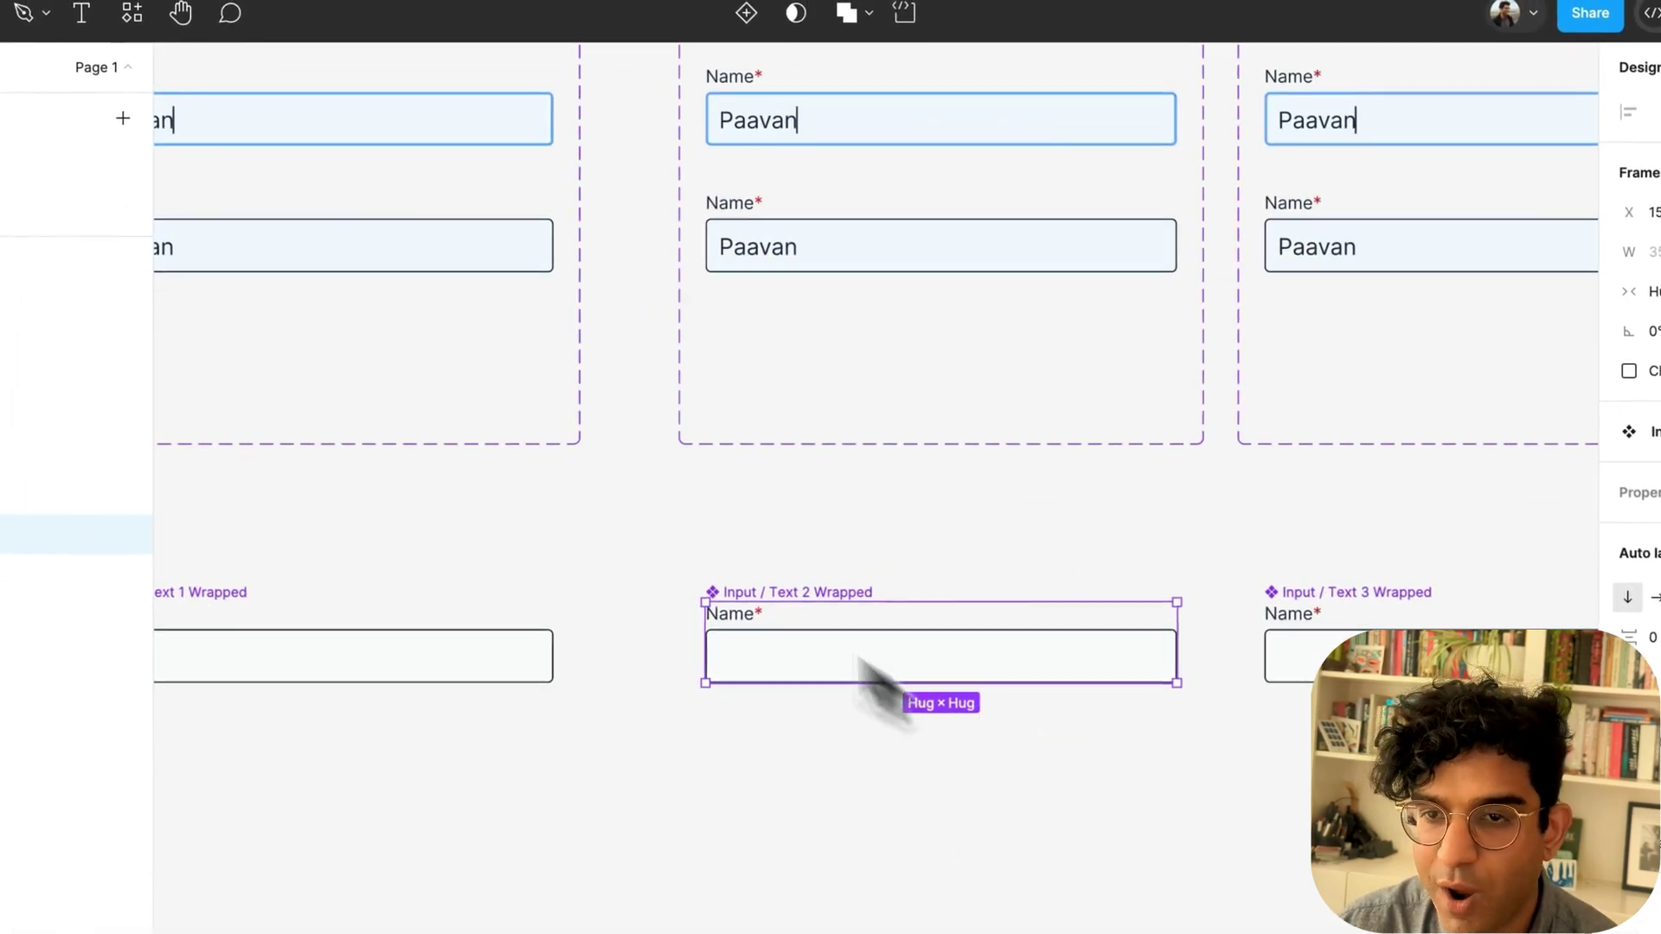
pyautogui.click(745, 13)
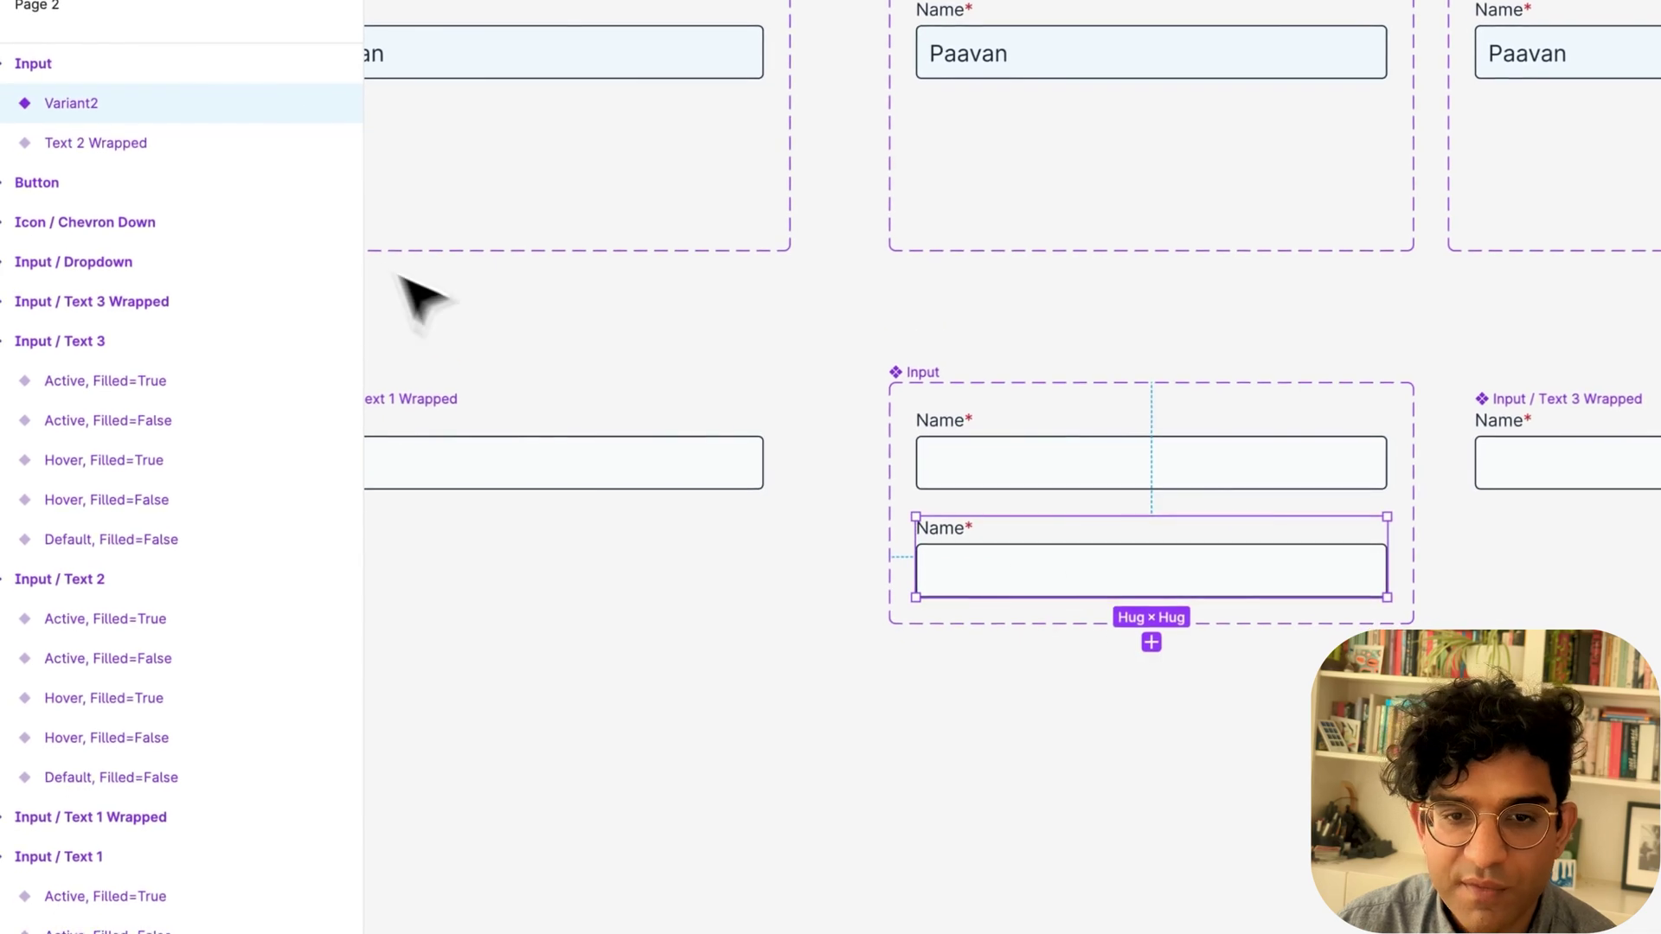
pyautogui.click(113, 259)
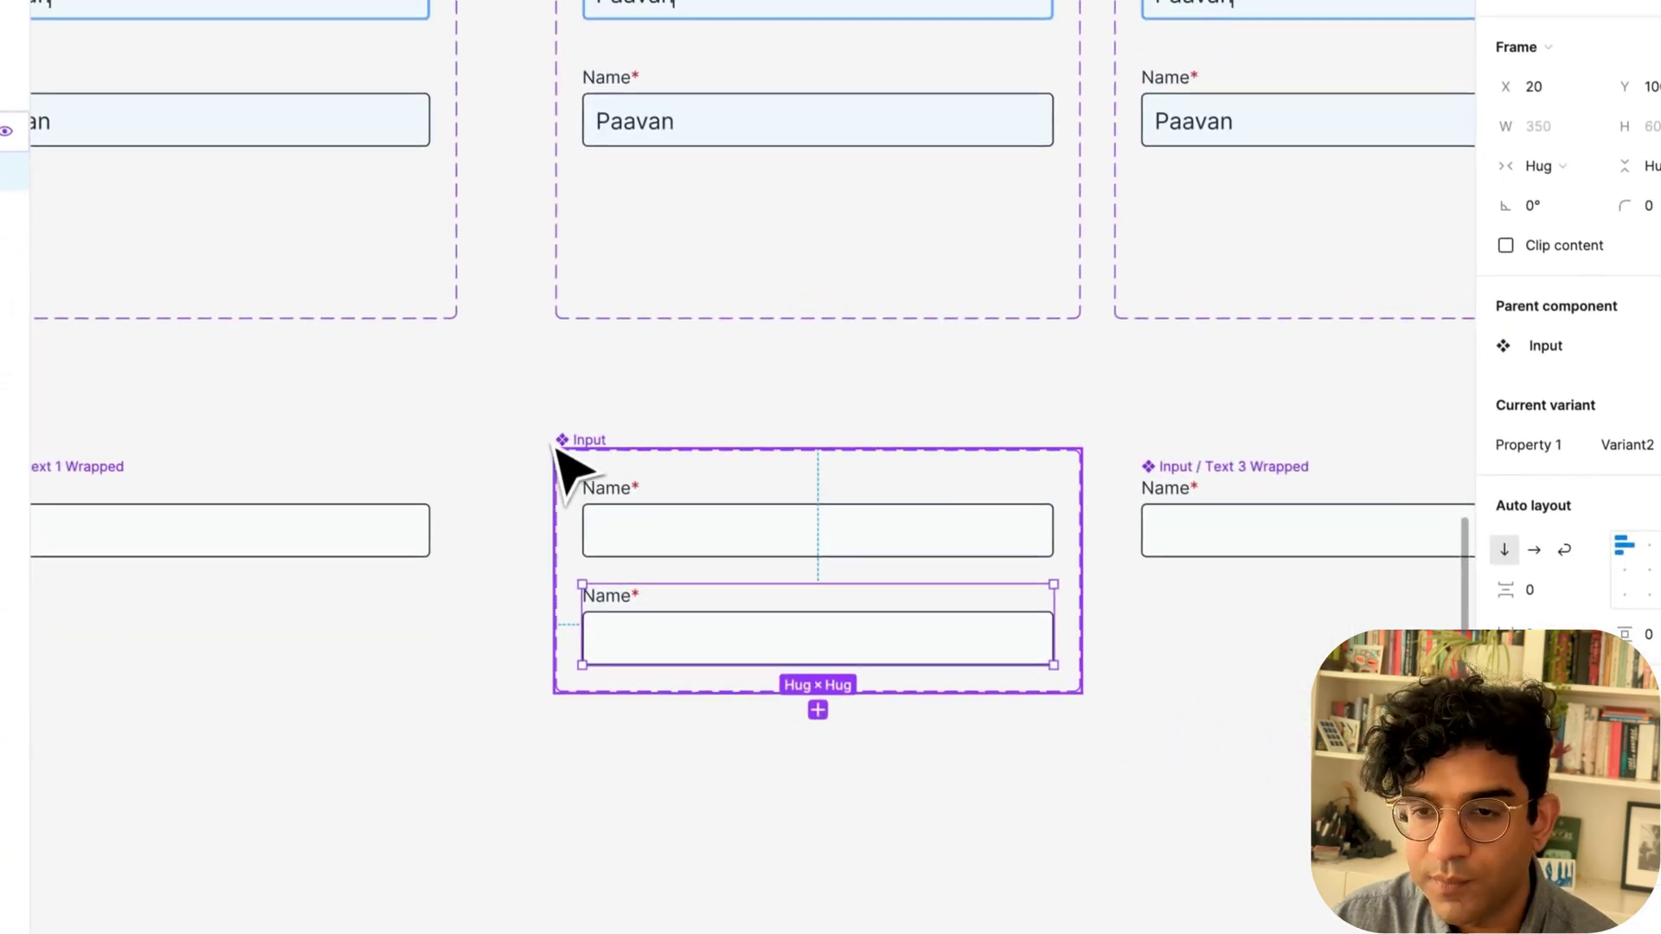
pyautogui.click(1051, 530)
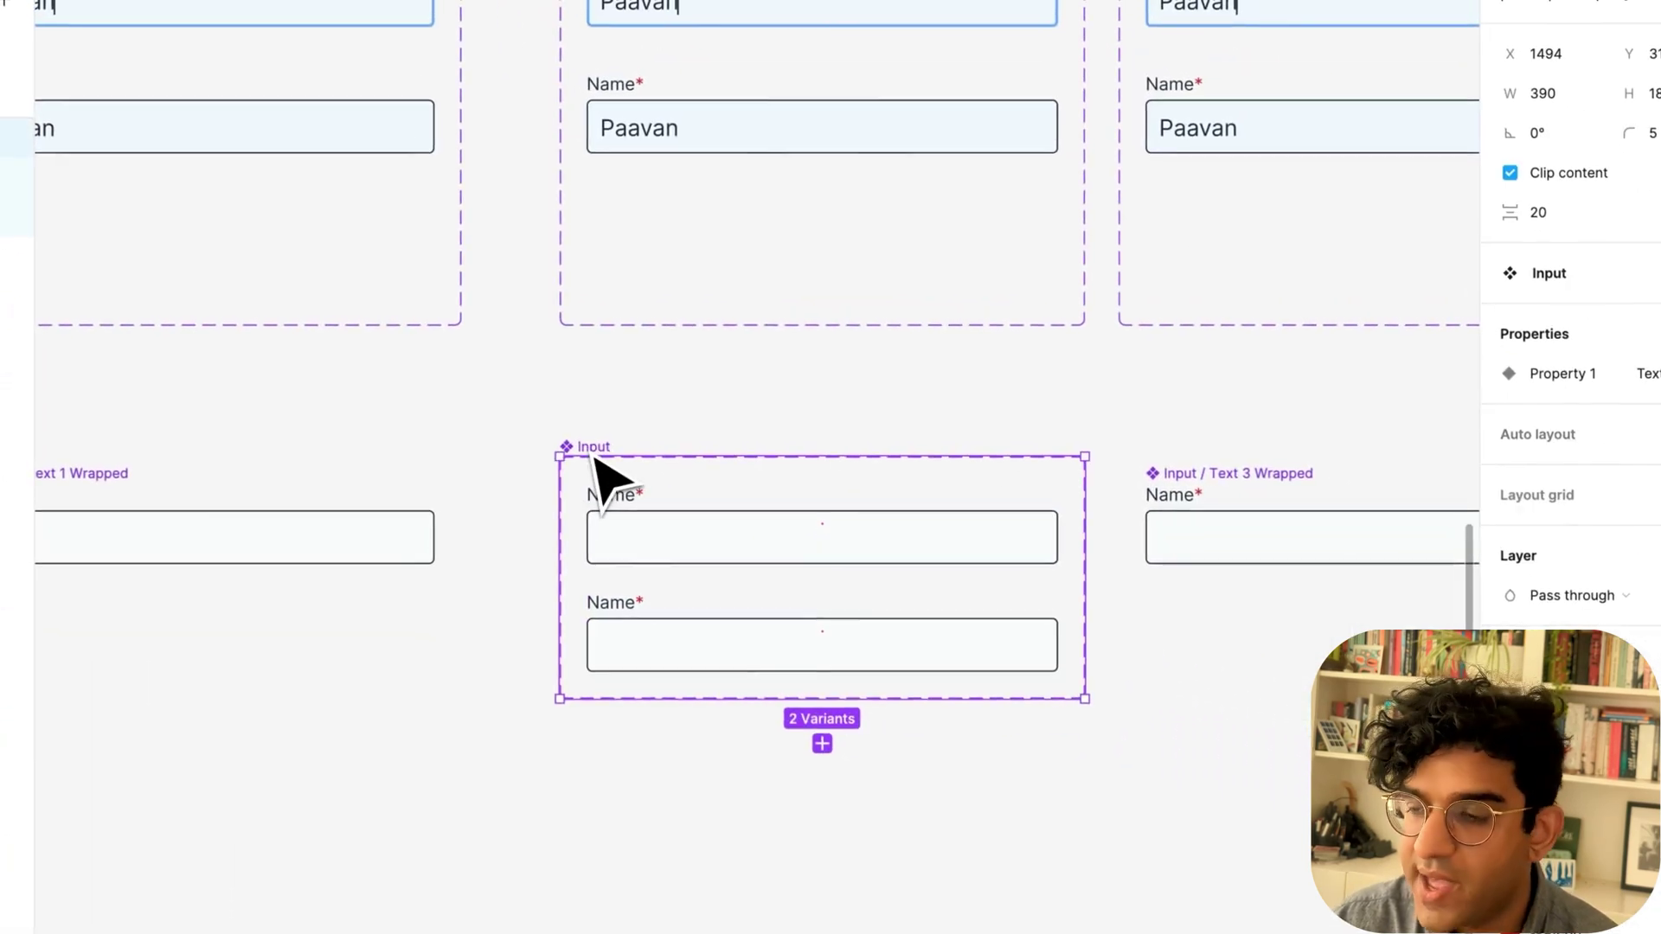
pyautogui.doubleClick(1402, 389)
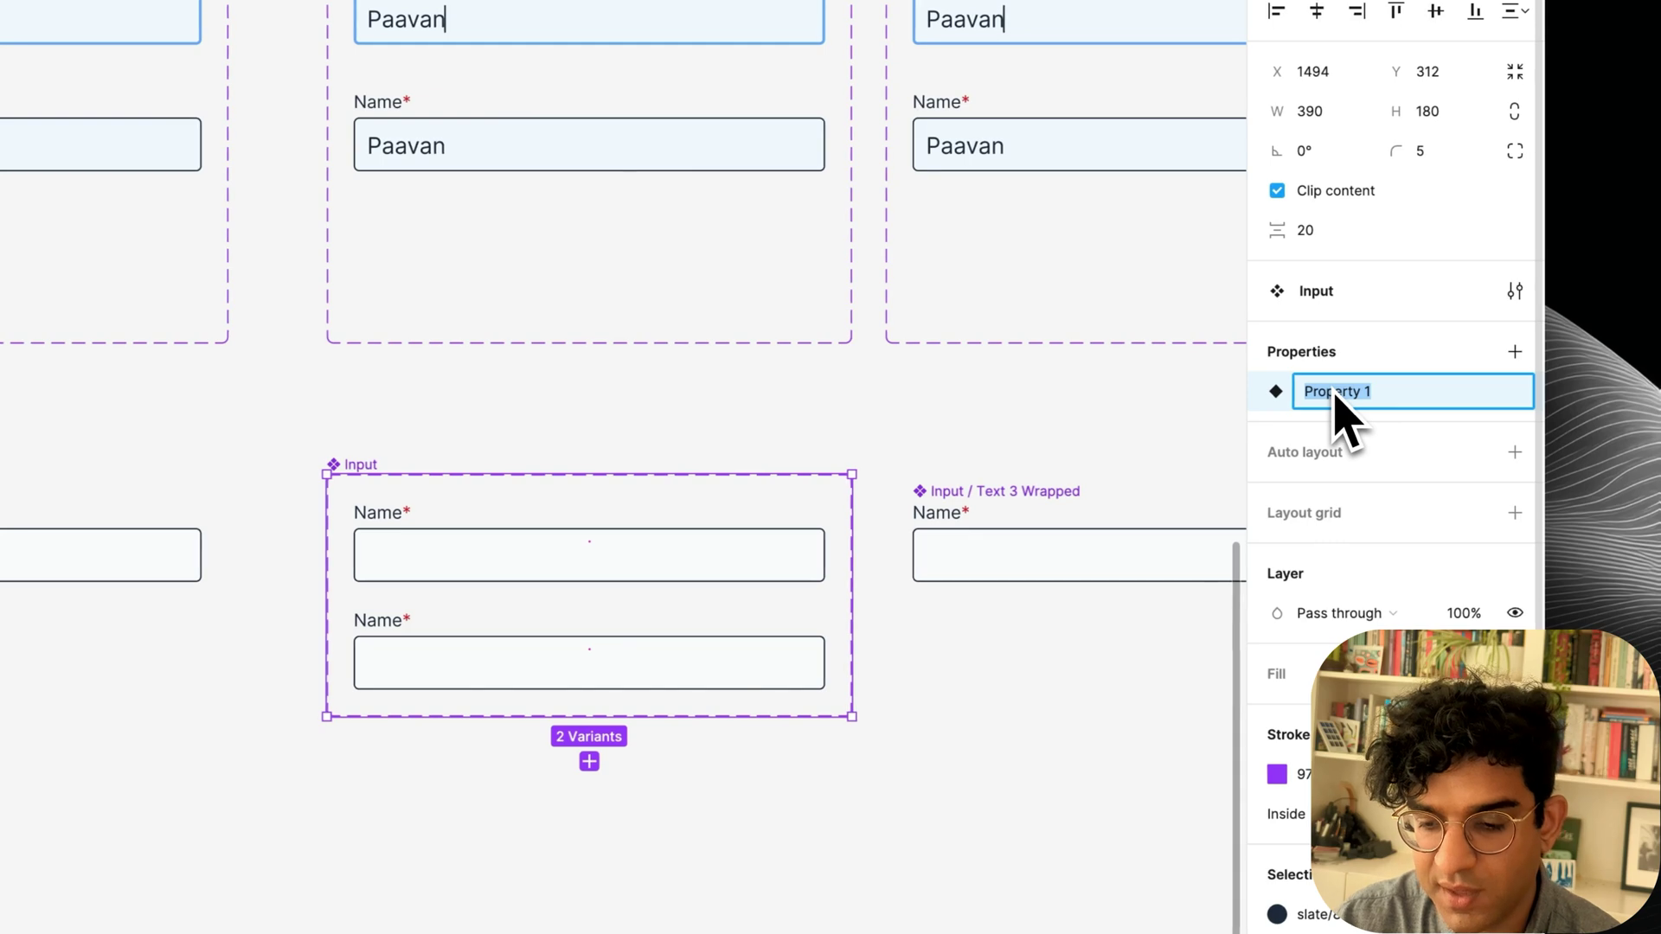
pyautogui.click(675, 545)
pyautogui.click(361, 466)
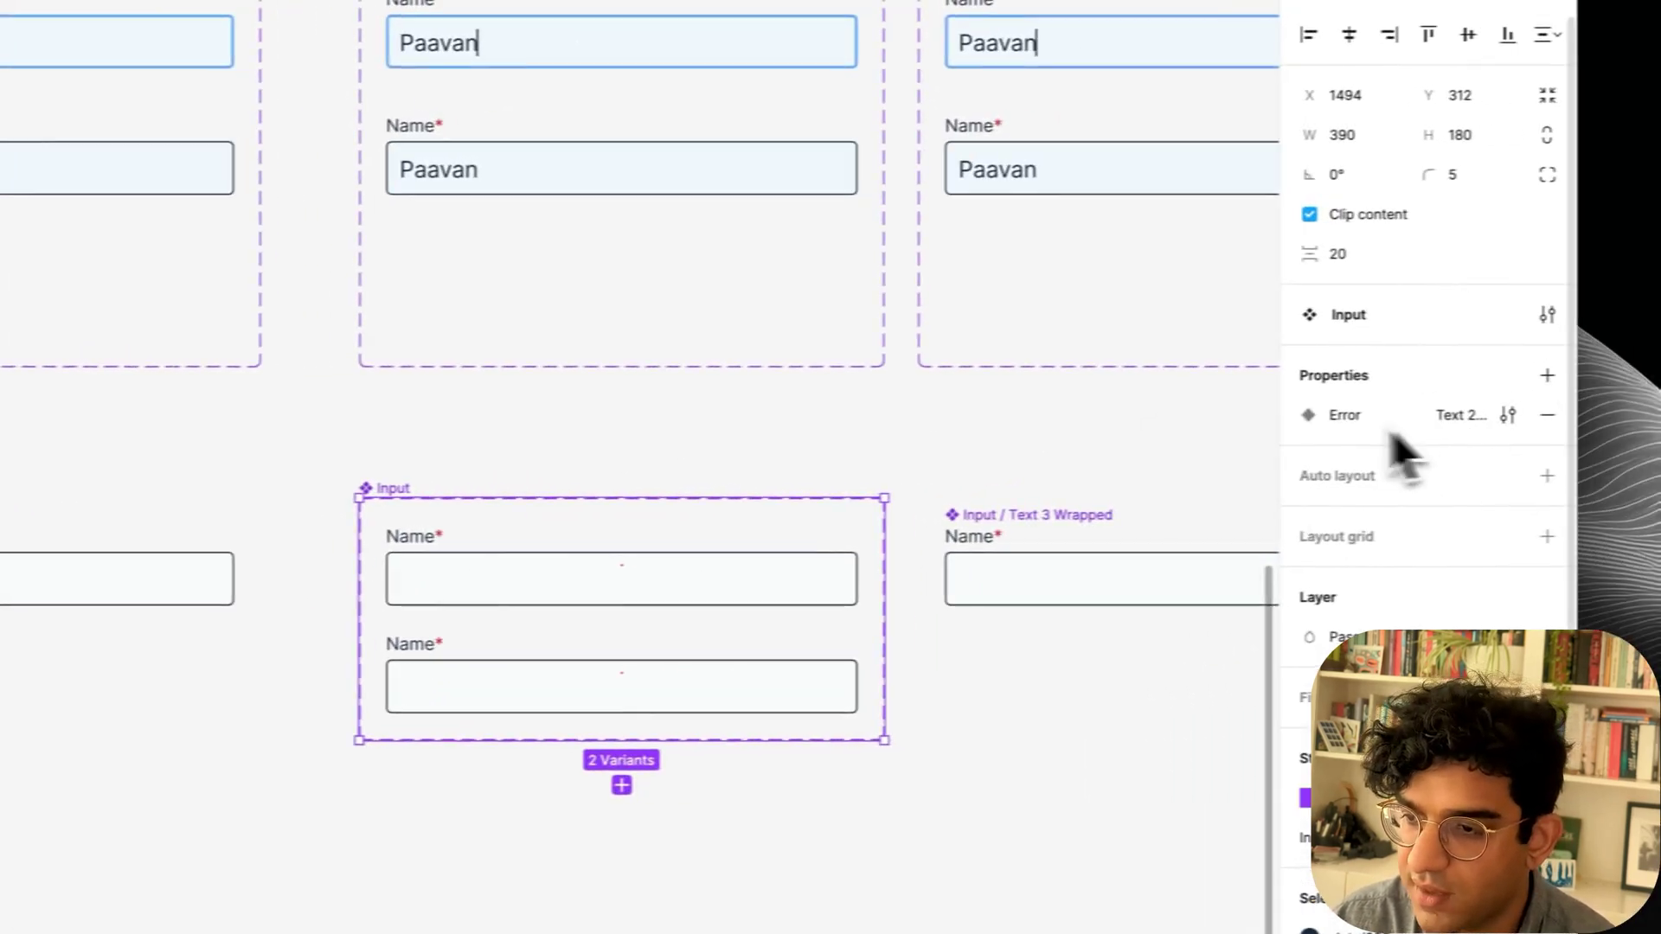
pyautogui.doubleClick(1541, 407)
pyautogui.write('Incomplete')
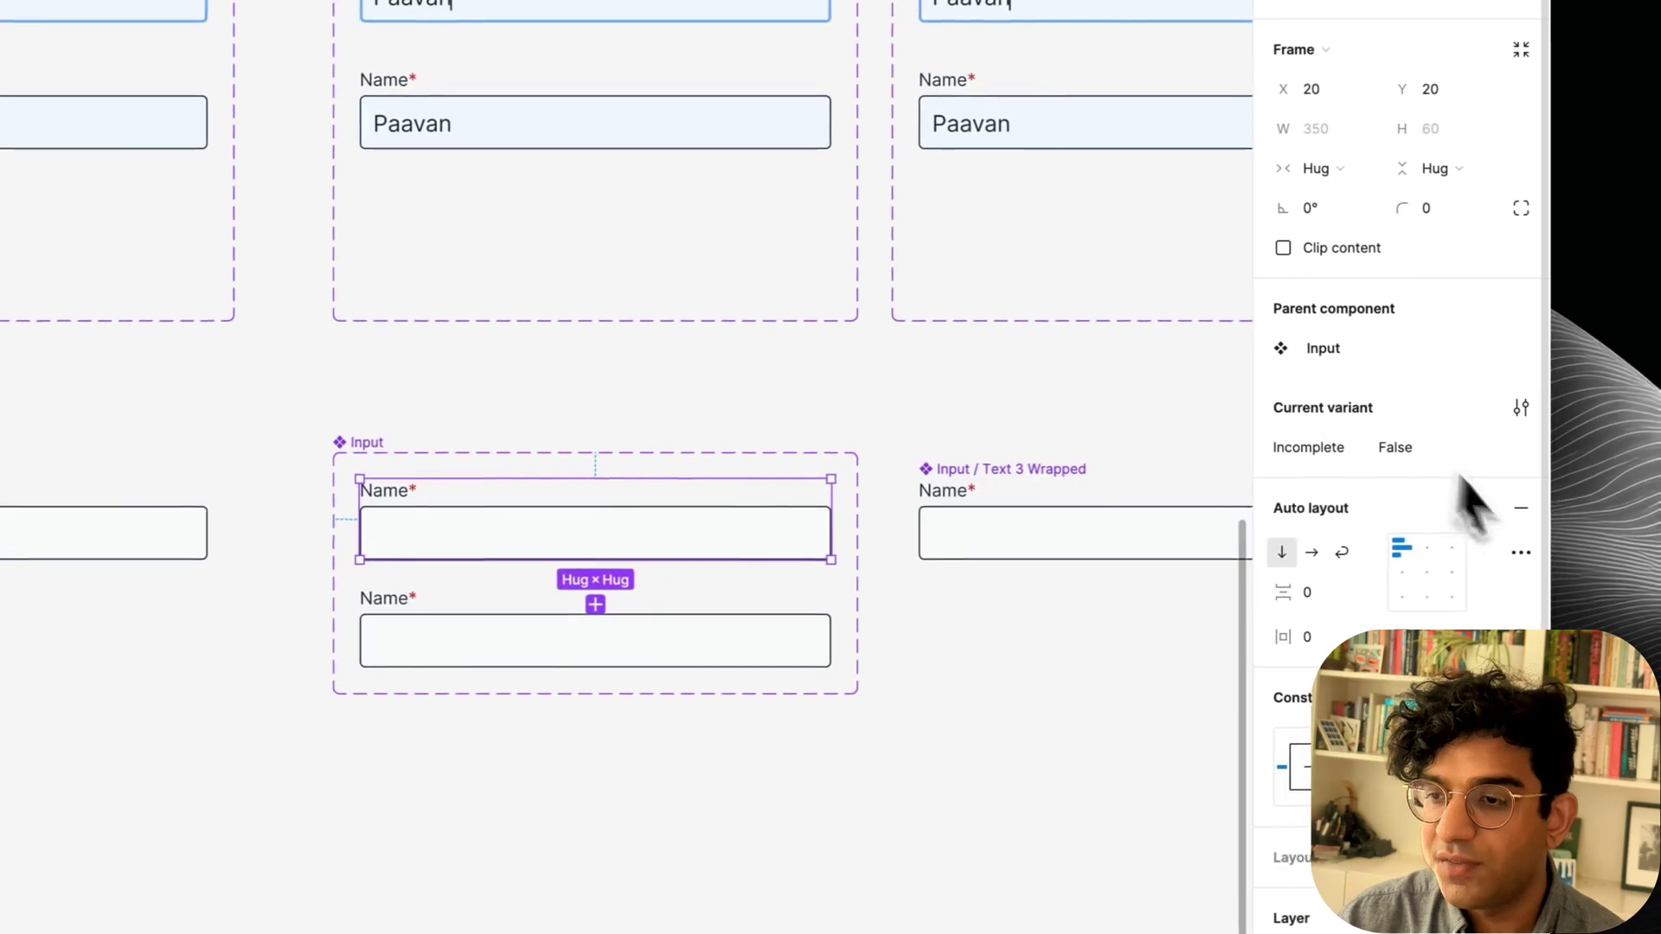
# Set the second variant's Incomplete value and give its field a light red fill.
pyautogui.click(869, 636)
pyautogui.click(1432, 285)
pyautogui.write('True')
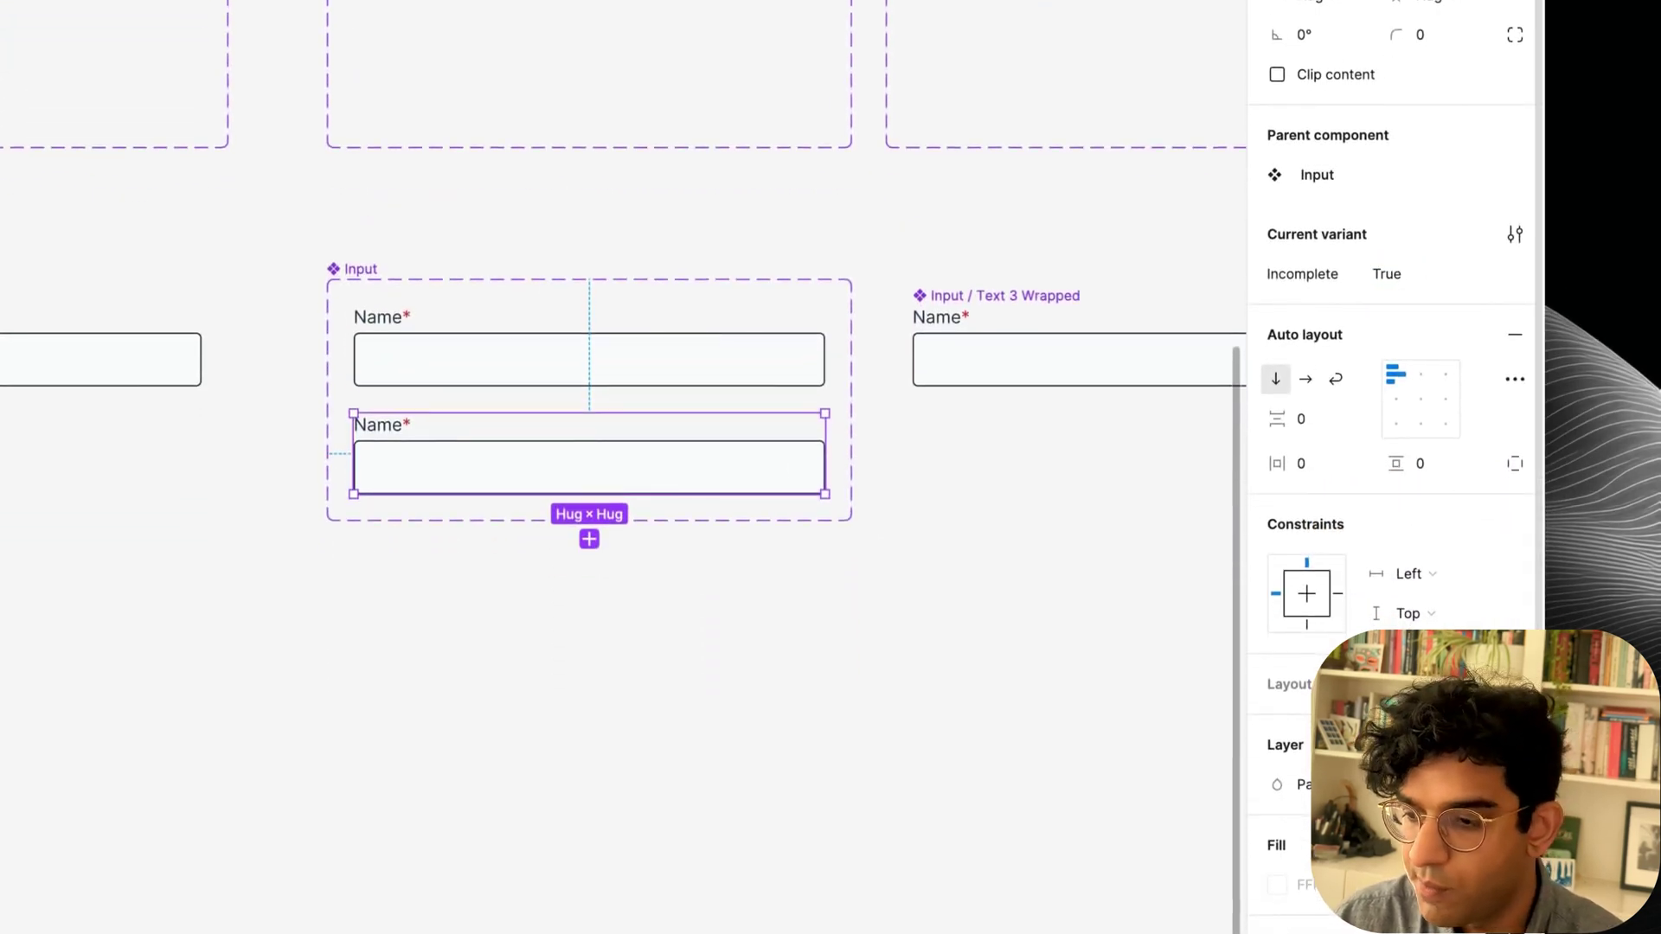
pyautogui.scroll(-4, 1390, 467)
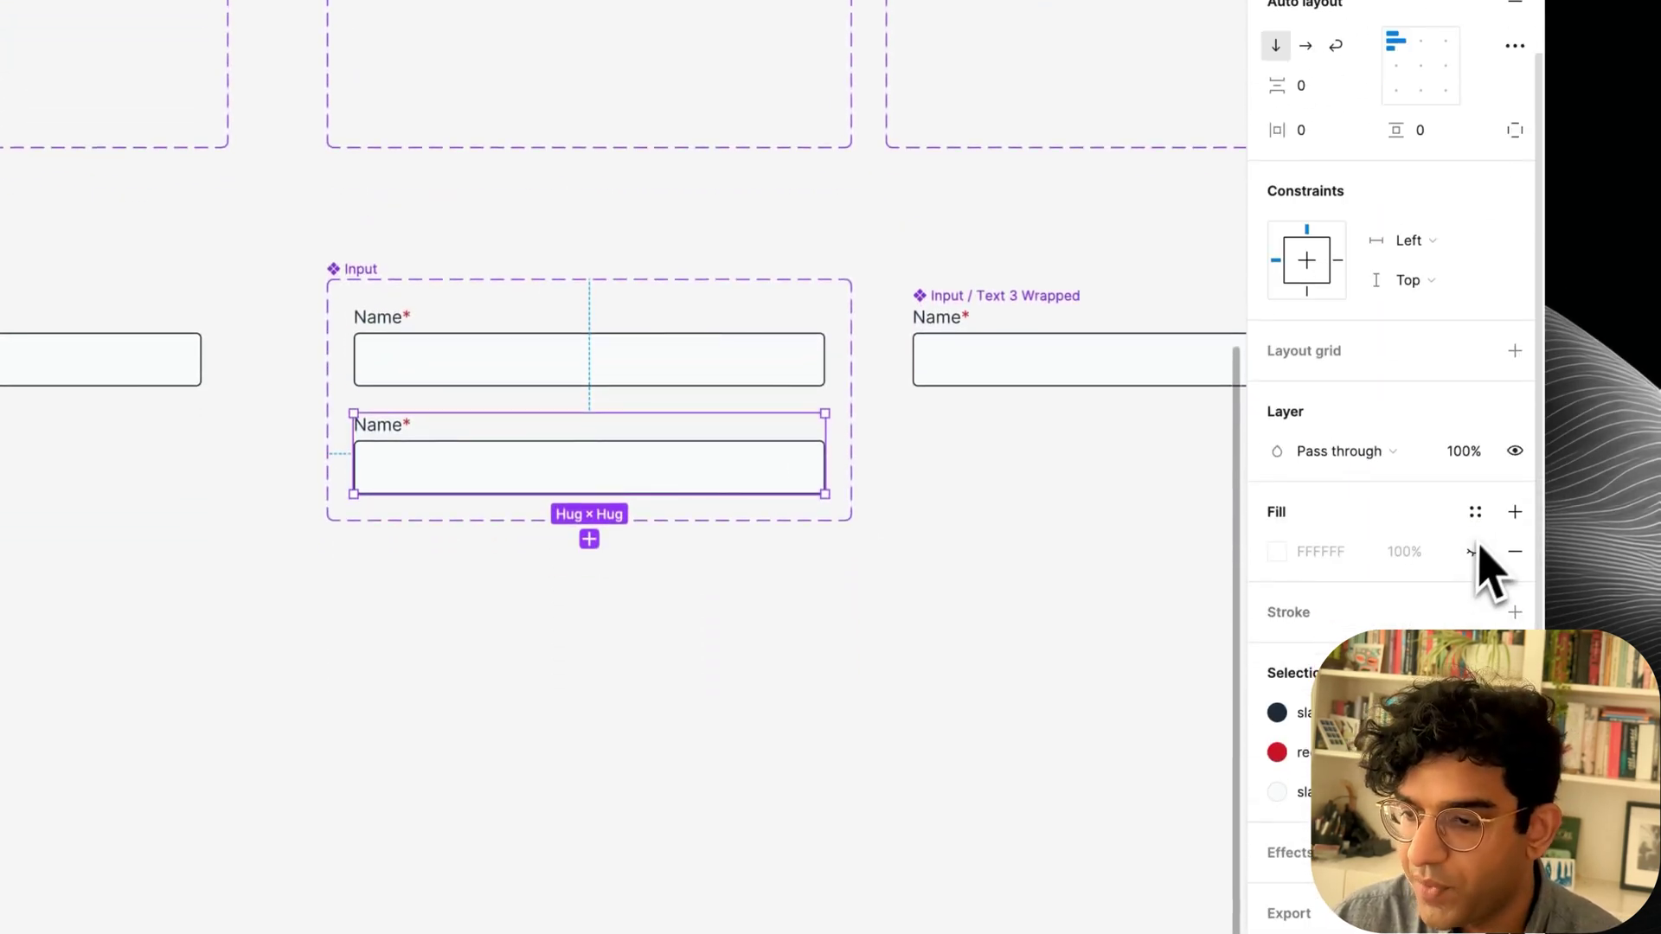
pyautogui.click(1300, 783)
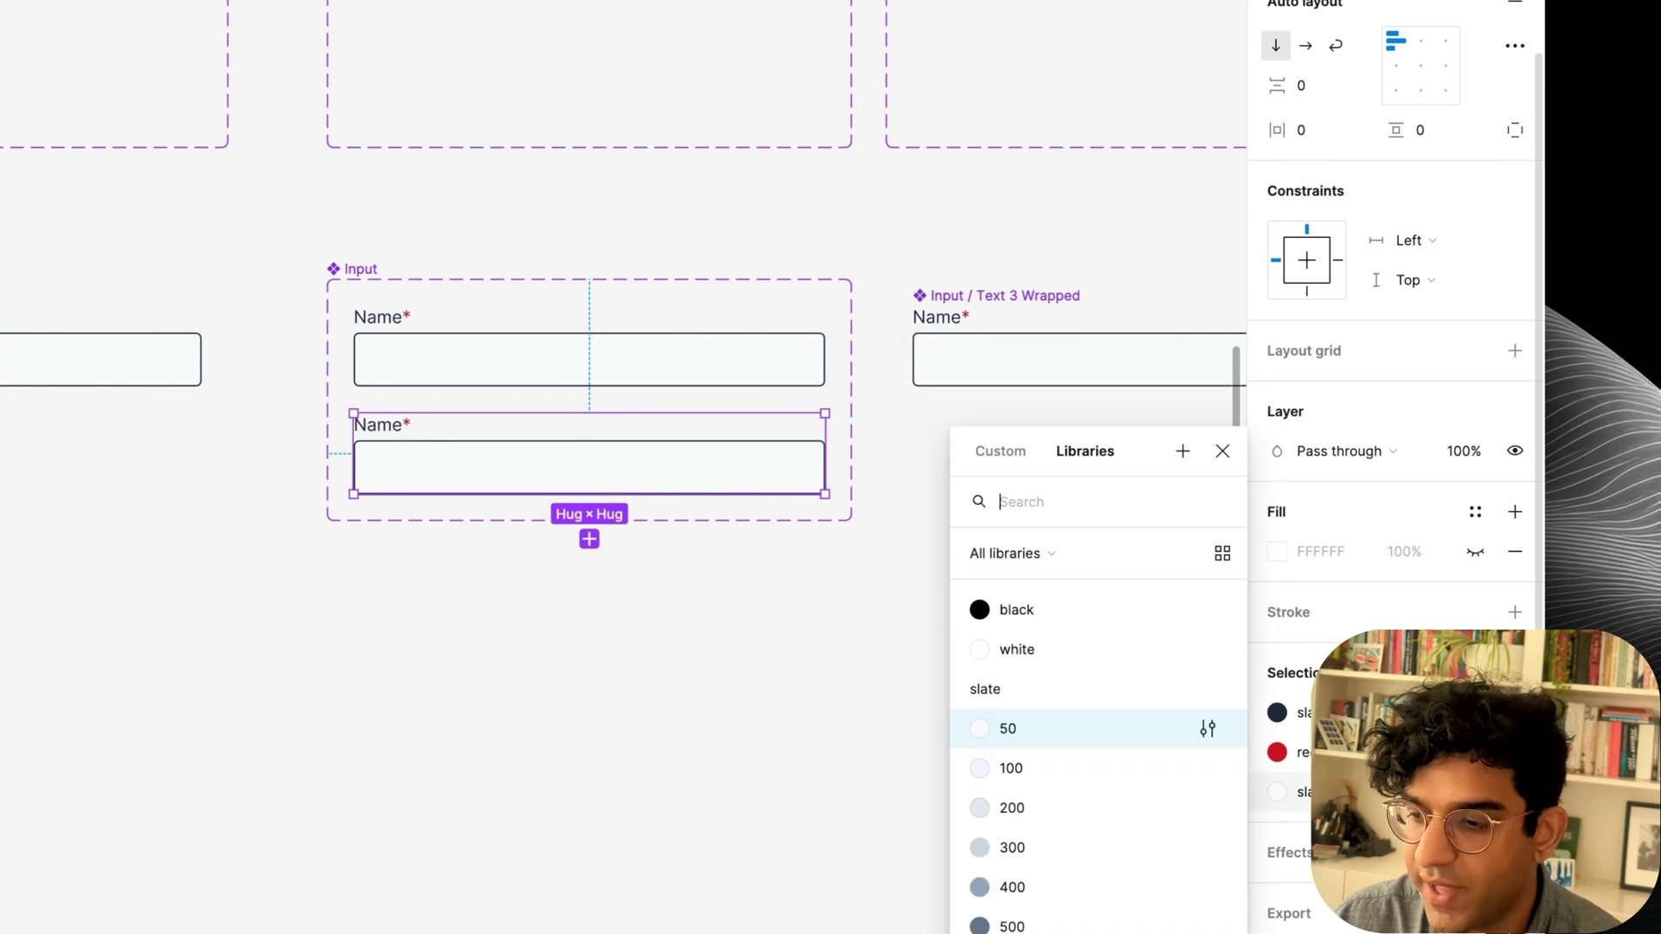
pyautogui.click(1071, 727)
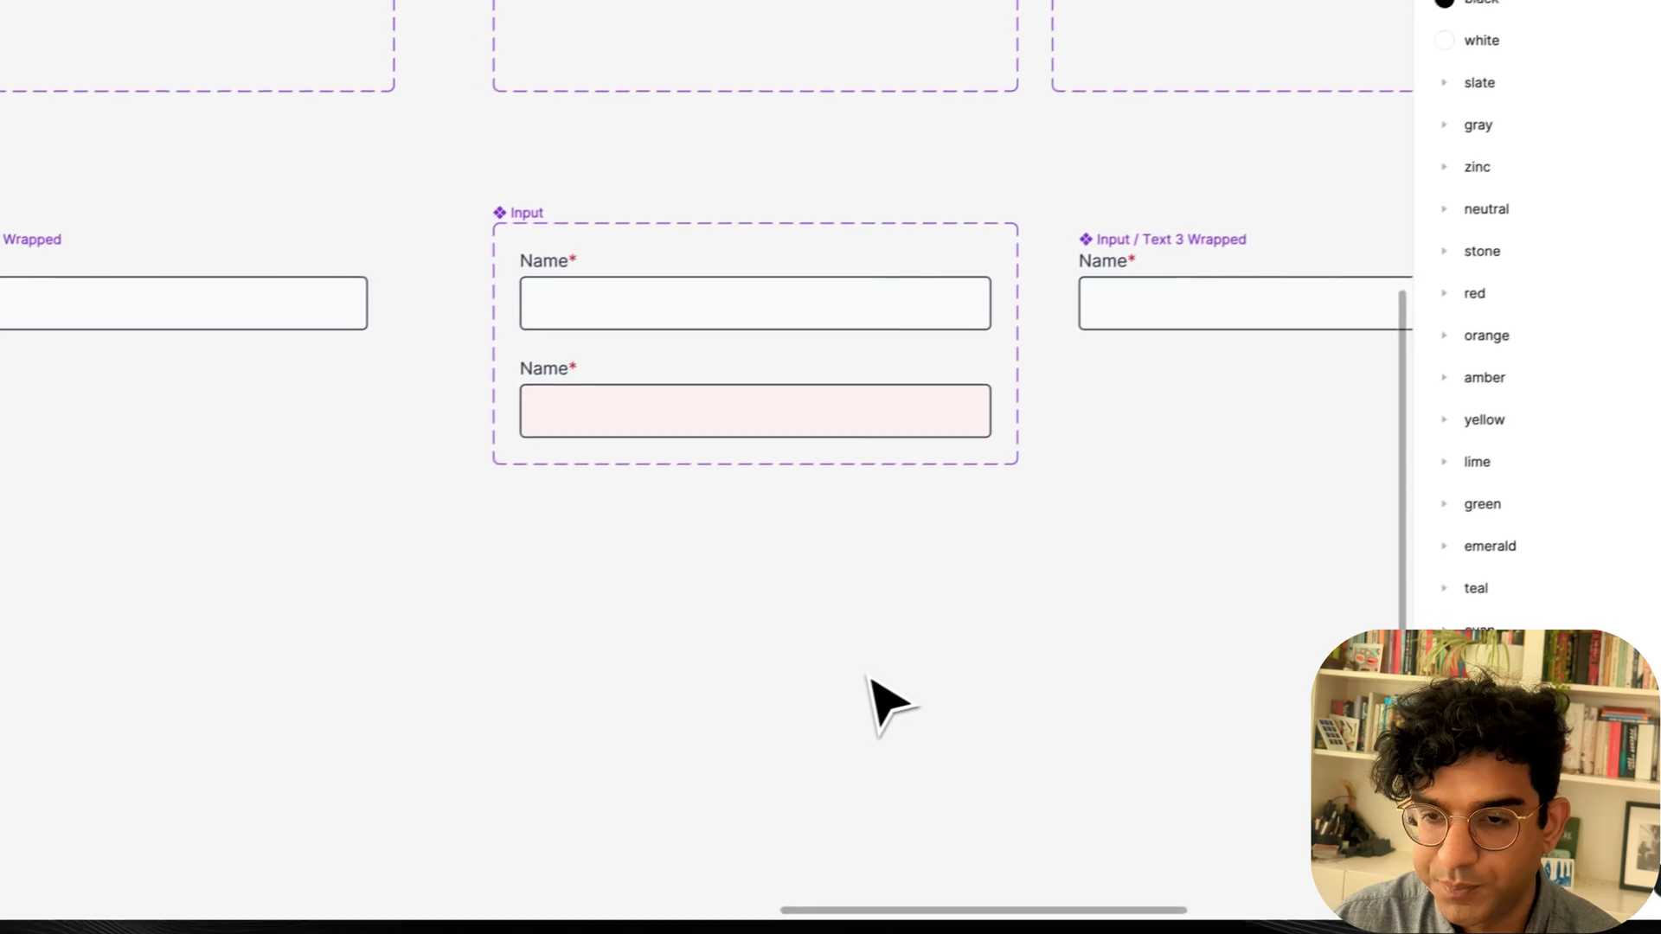
# Turn on Incomplete for Form 1's Email address field and bind it to Form error.
pyautogui.hscroll(-5, 891, 670)
pyautogui.scroll(-1, 891, 671)
pyautogui.scroll(2, 891, 671)
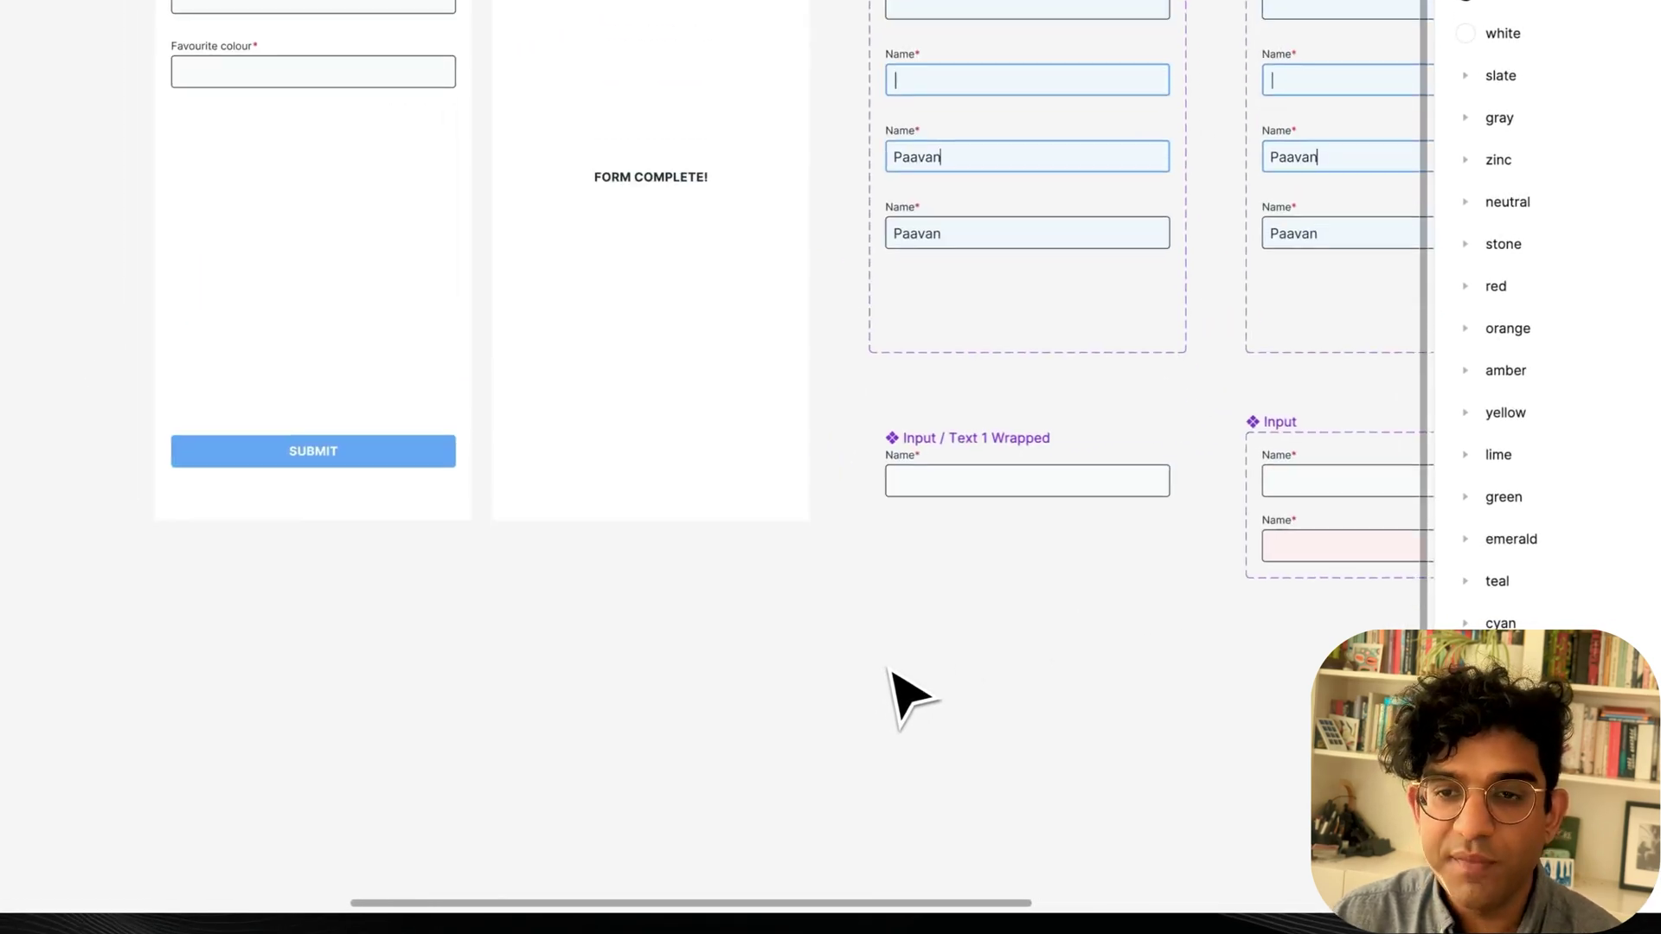
pyautogui.hscroll(3, 899, 755)
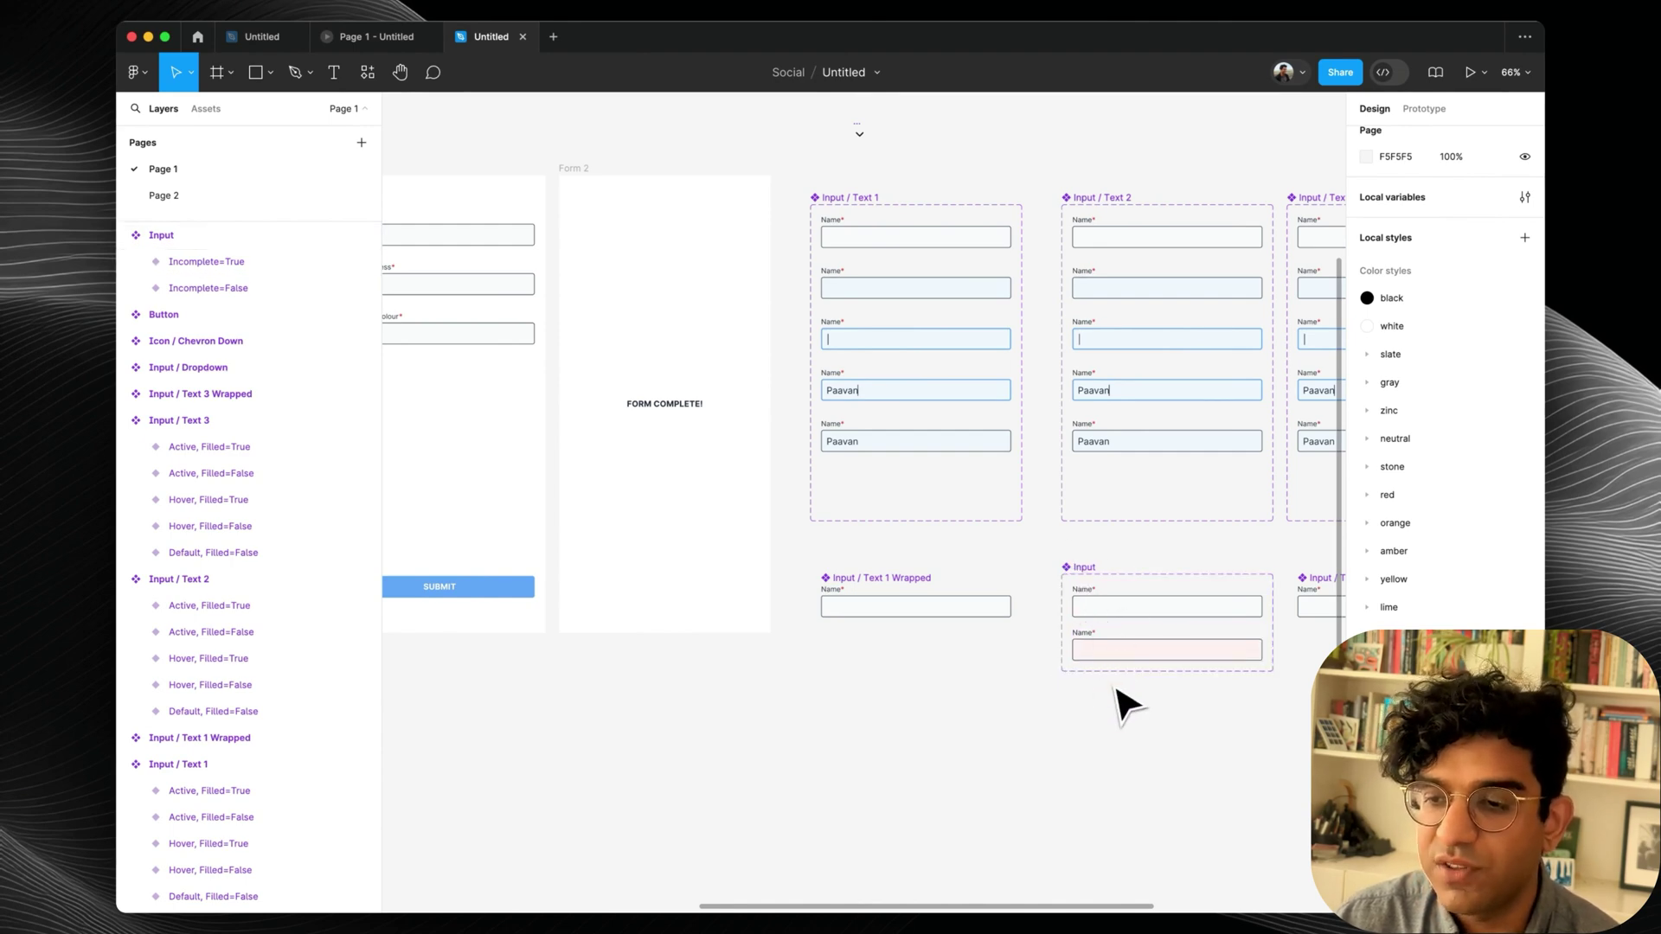
pyautogui.hscroll(-3, 1124, 705)
pyautogui.click(606, 334)
pyautogui.click(587, 313)
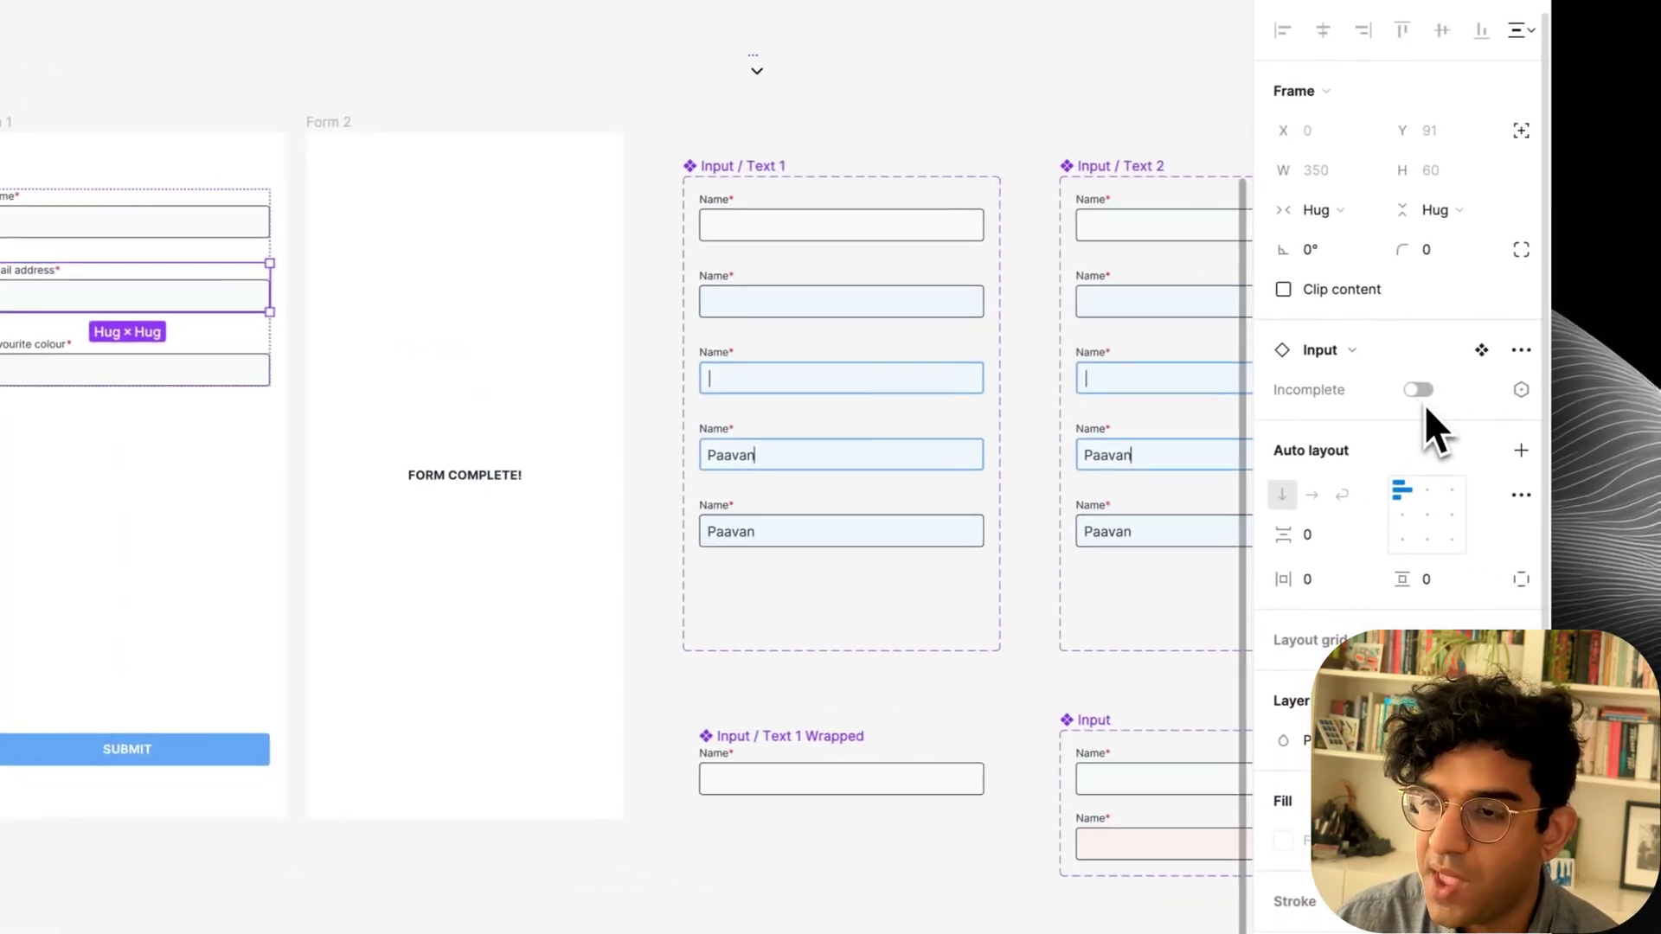
pyautogui.click(1415, 389)
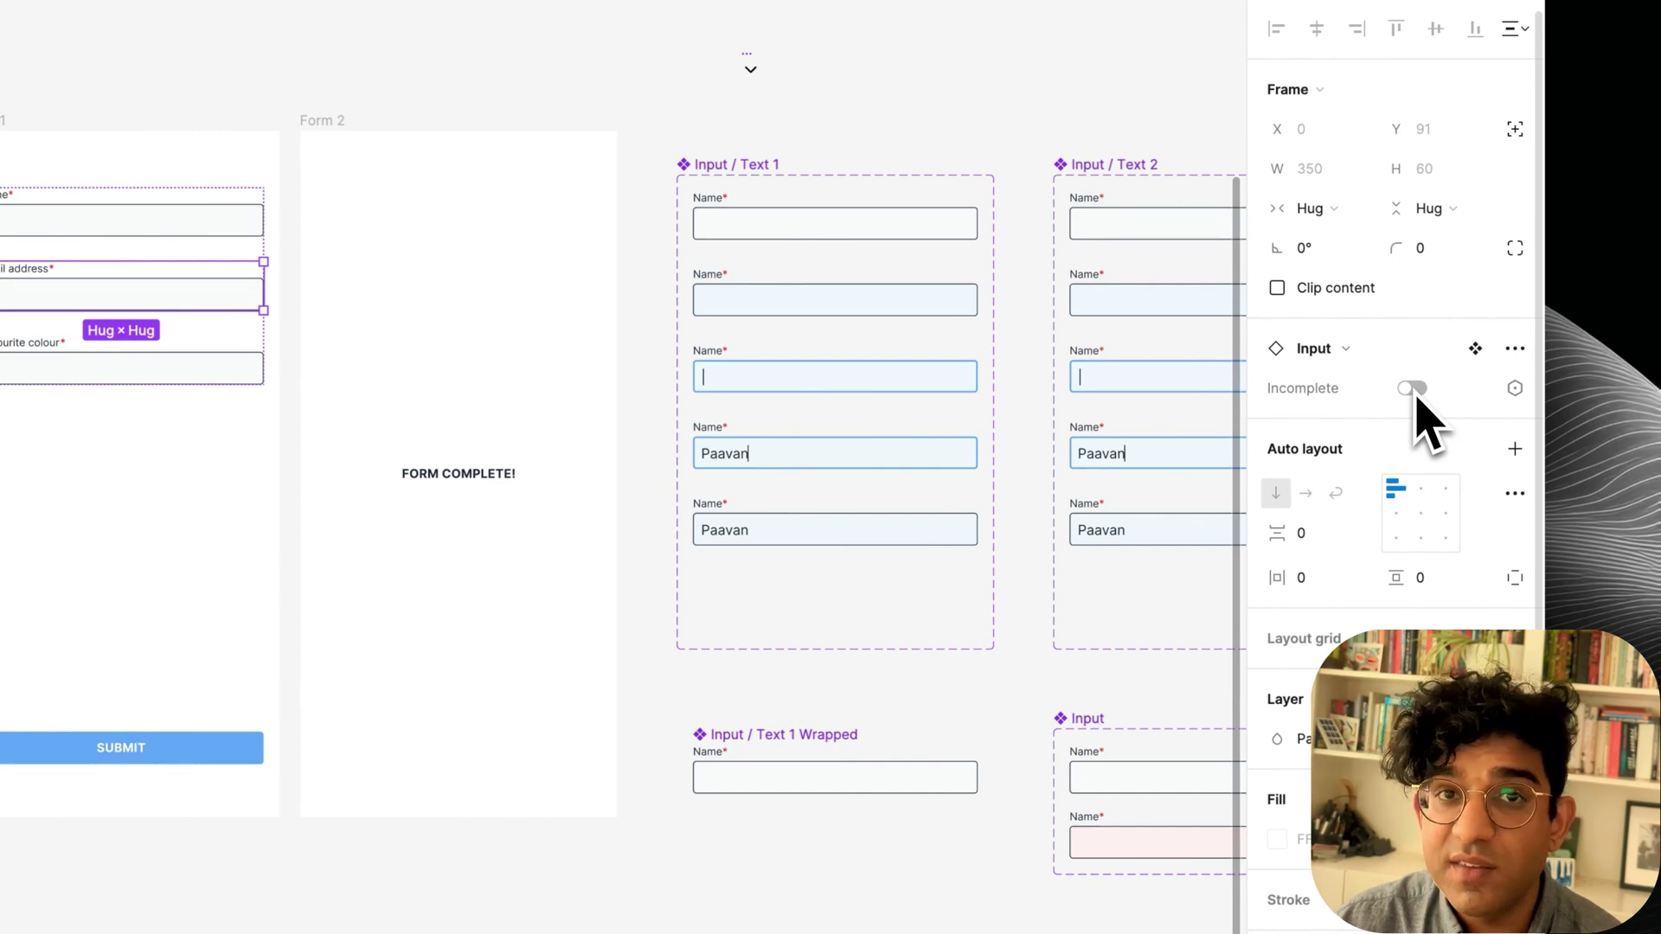
pyautogui.click(1515, 388)
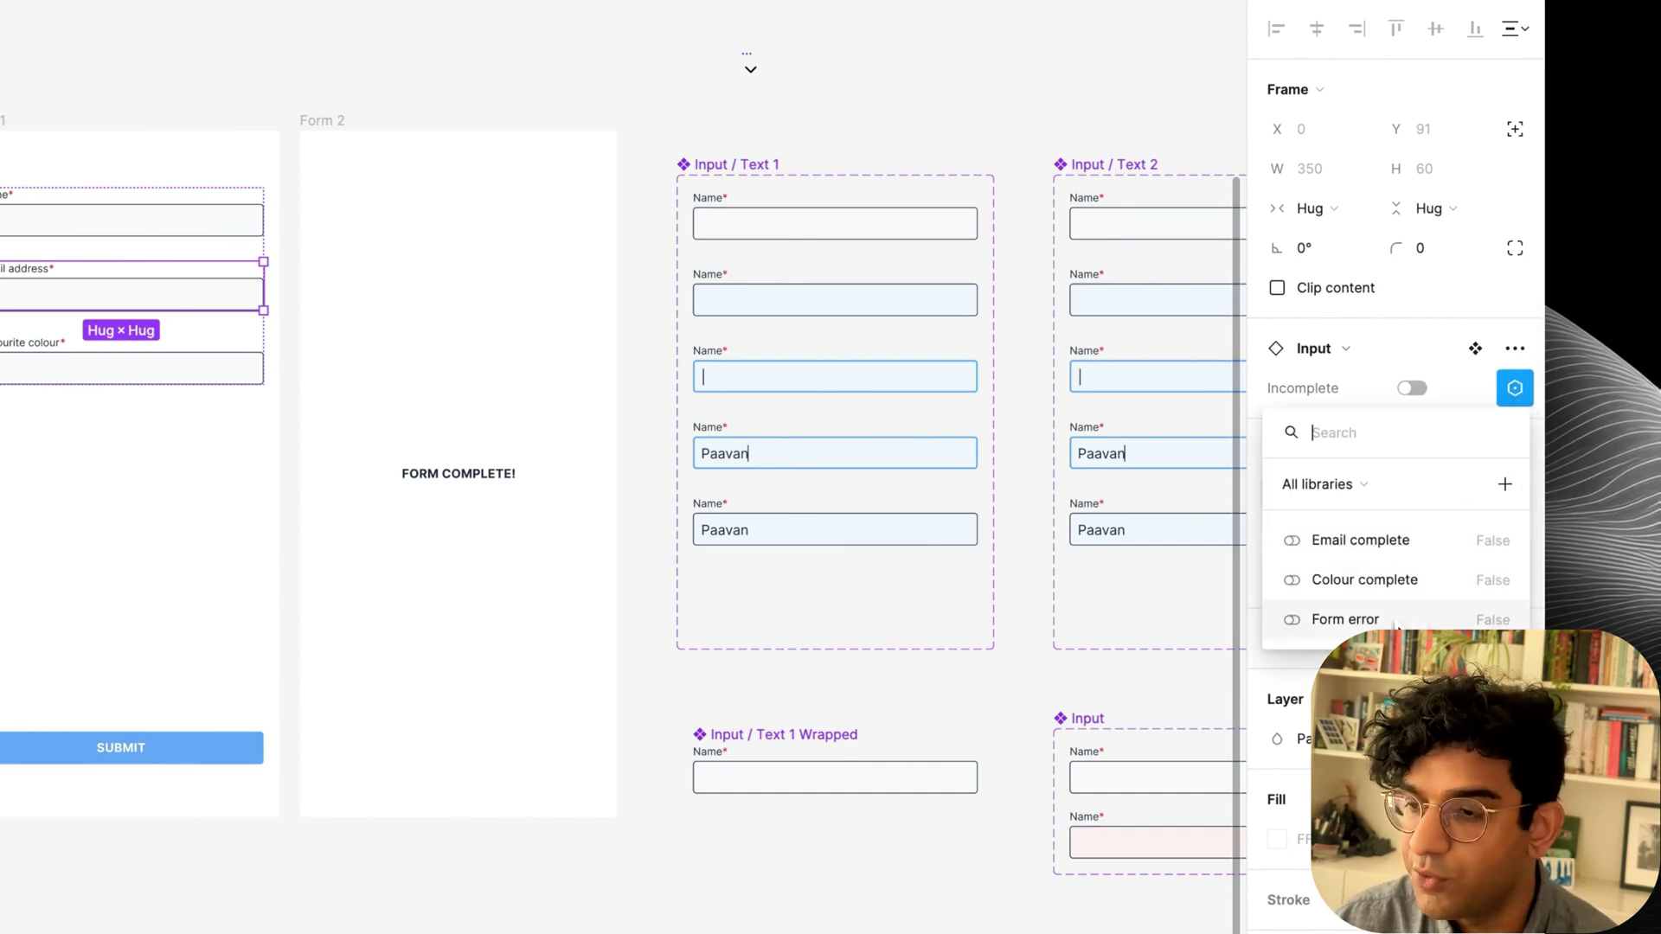
pyautogui.click(1345, 619)
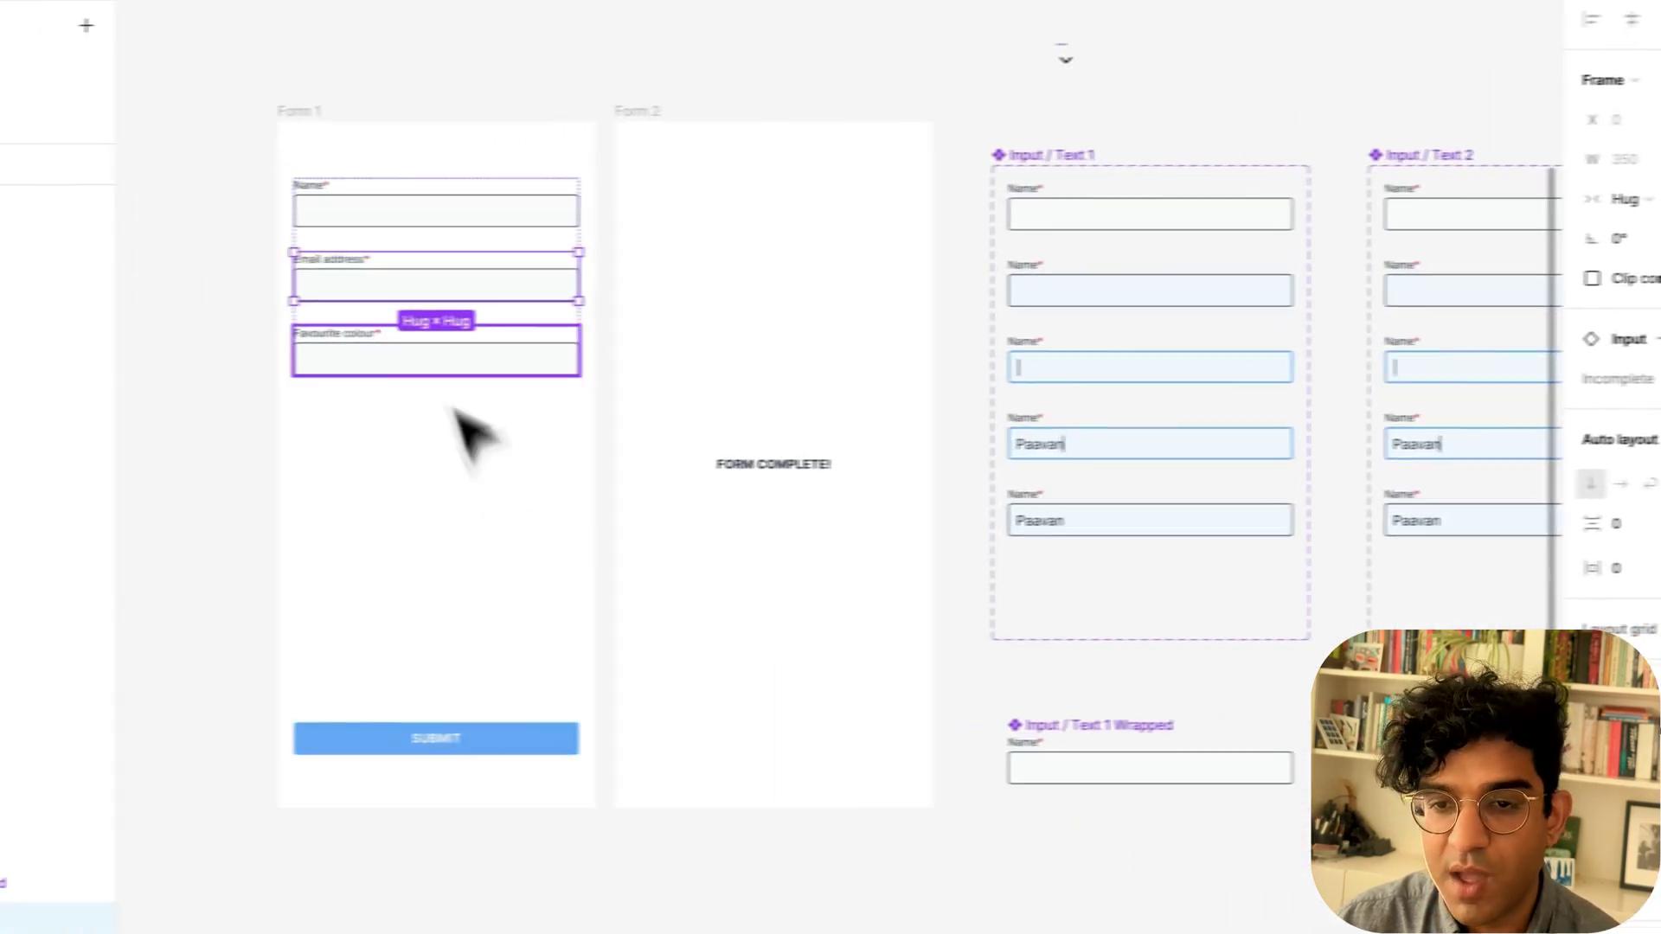
pyautogui.click(119, 369)
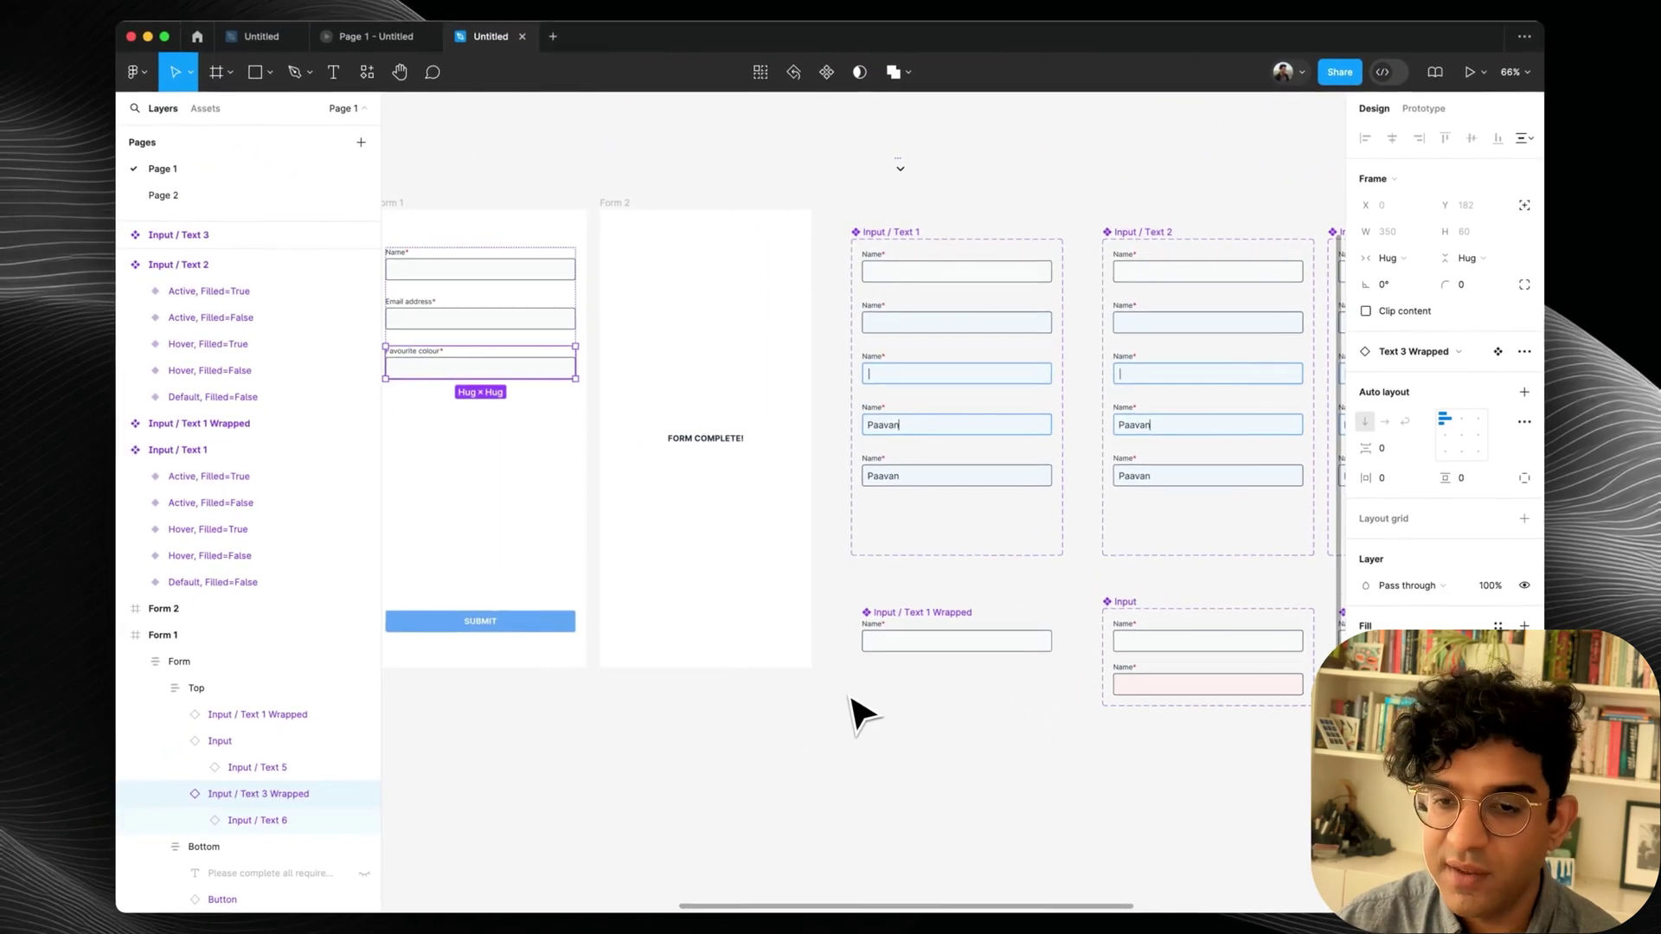
# Add a True/False Incomplete variant with a light red fill to Input / Text 3 Wrapped.
pyautogui.hscroll(-3, 860, 713)
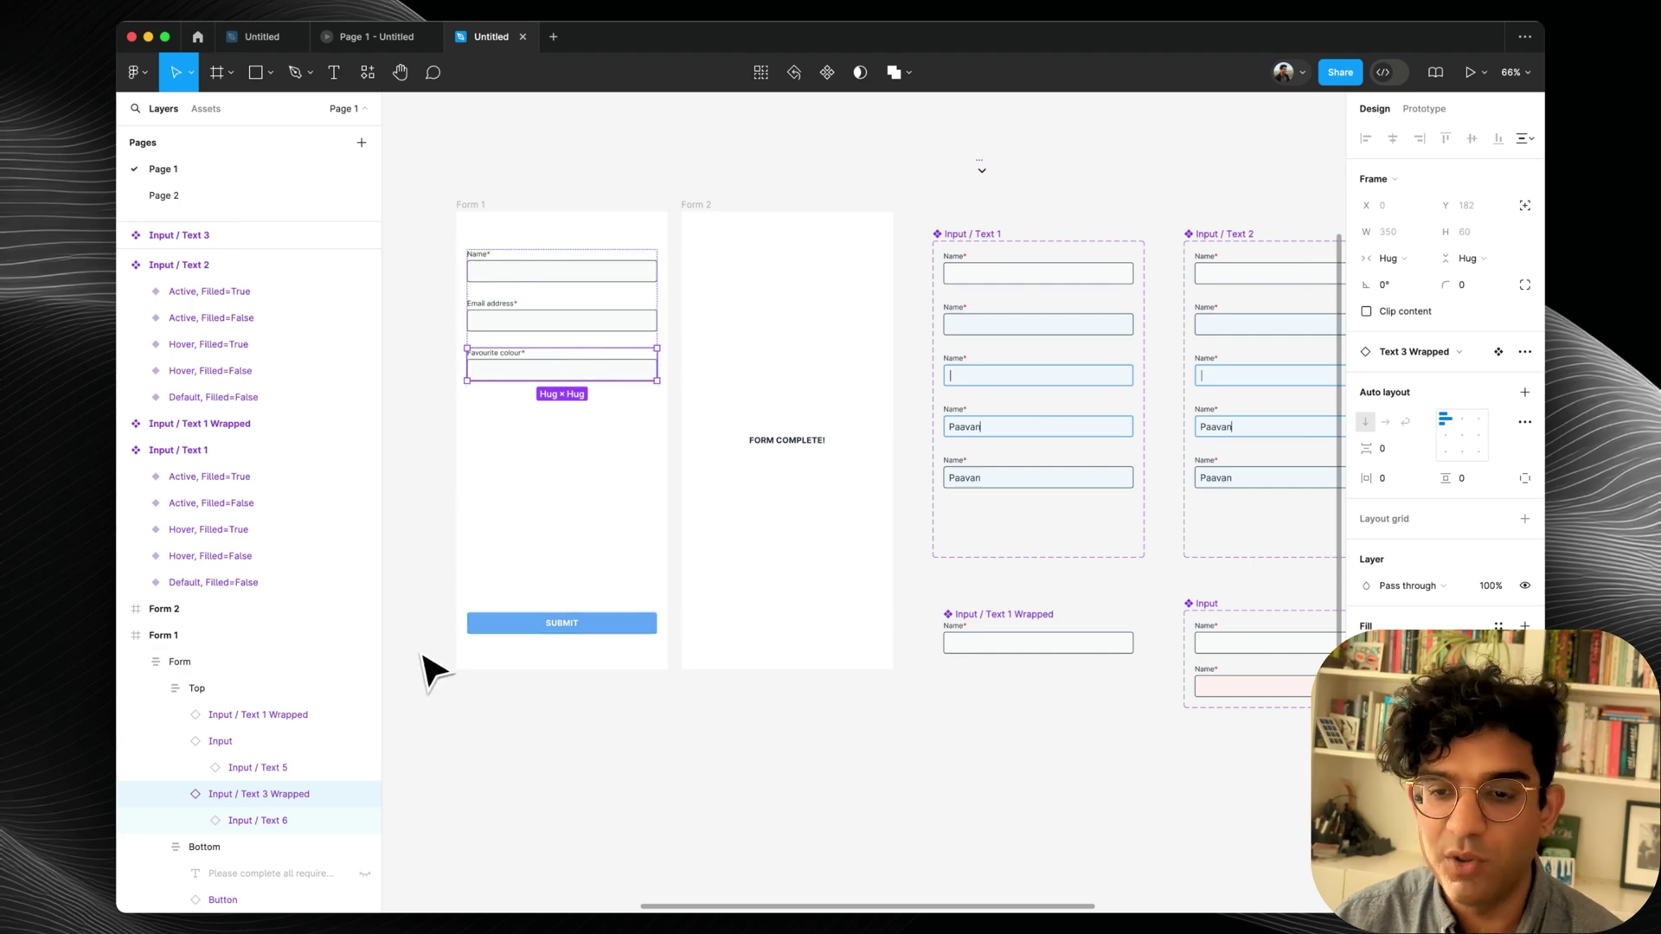
pyautogui.hscroll(10, 692, 666)
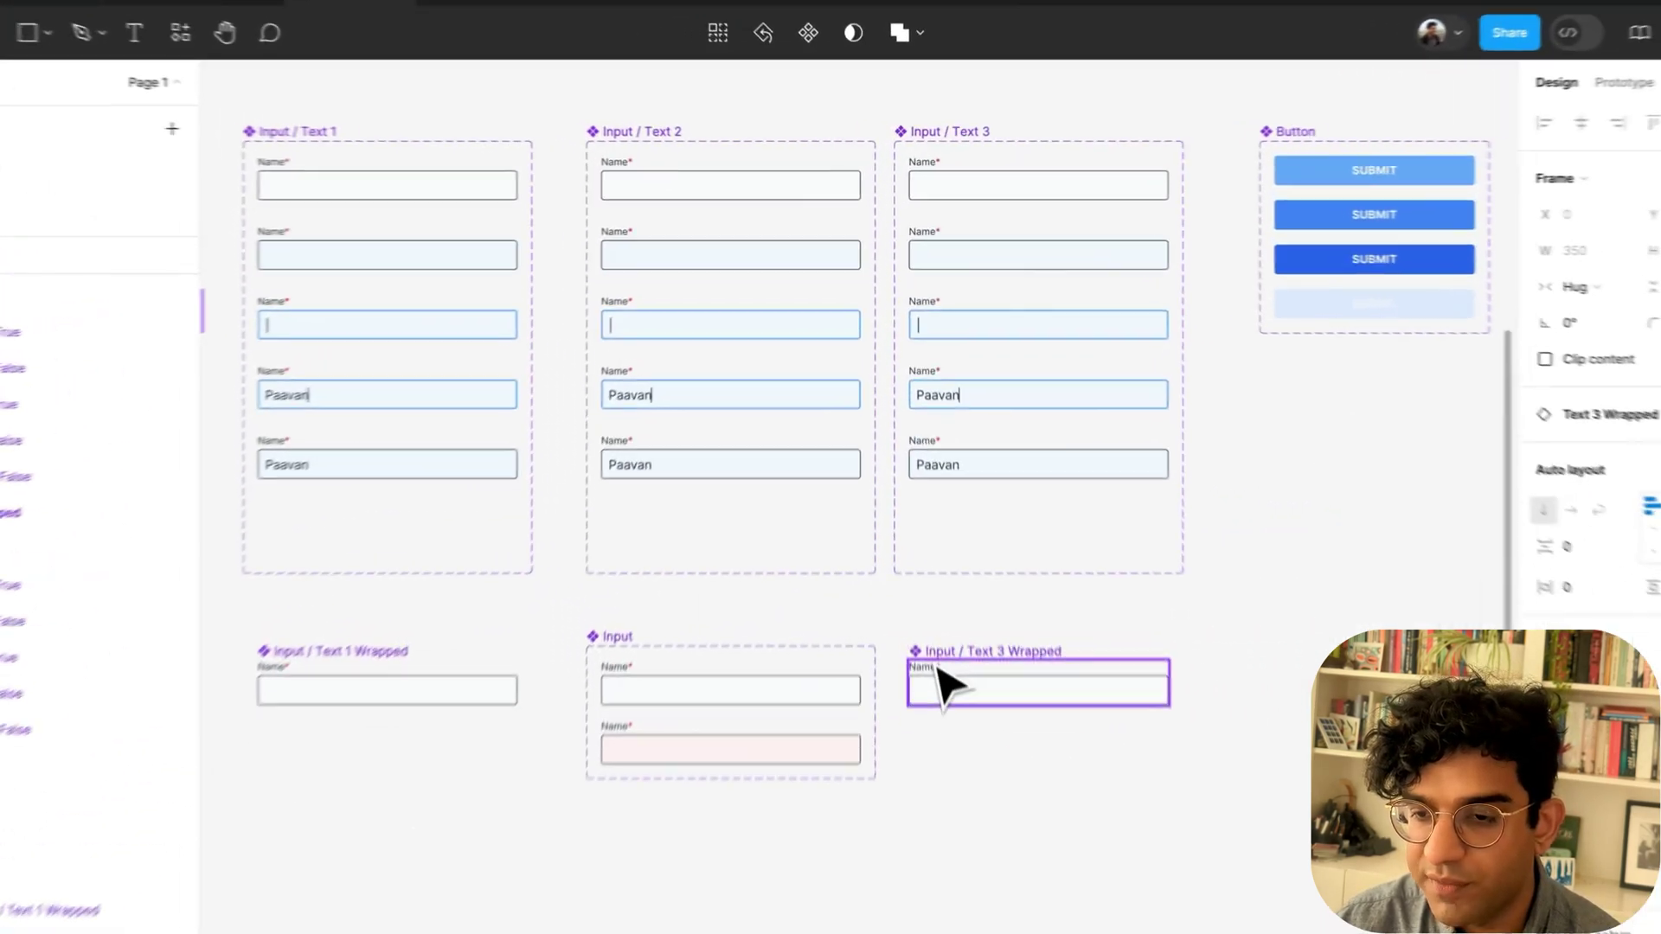
pyautogui.click(941, 656)
pyautogui.click(749, 33)
pyautogui.doubleClick(1574, 543)
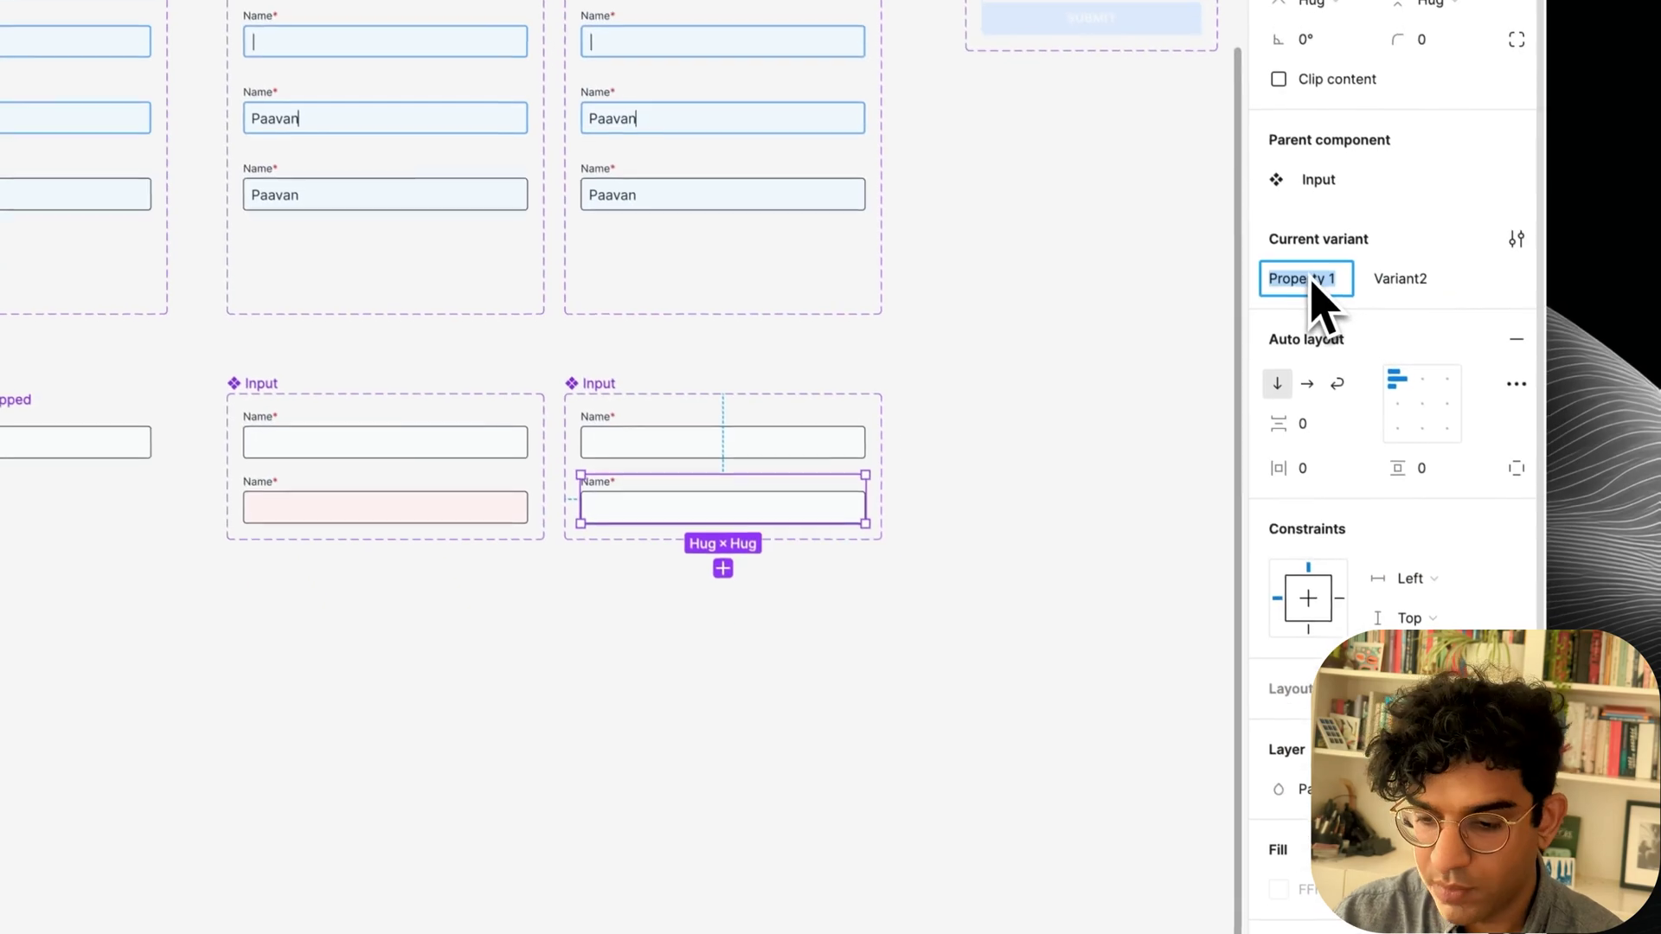
pyautogui.write('Incomplete')
pyautogui.write('False')
pyautogui.scroll(-4, 1427, 311)
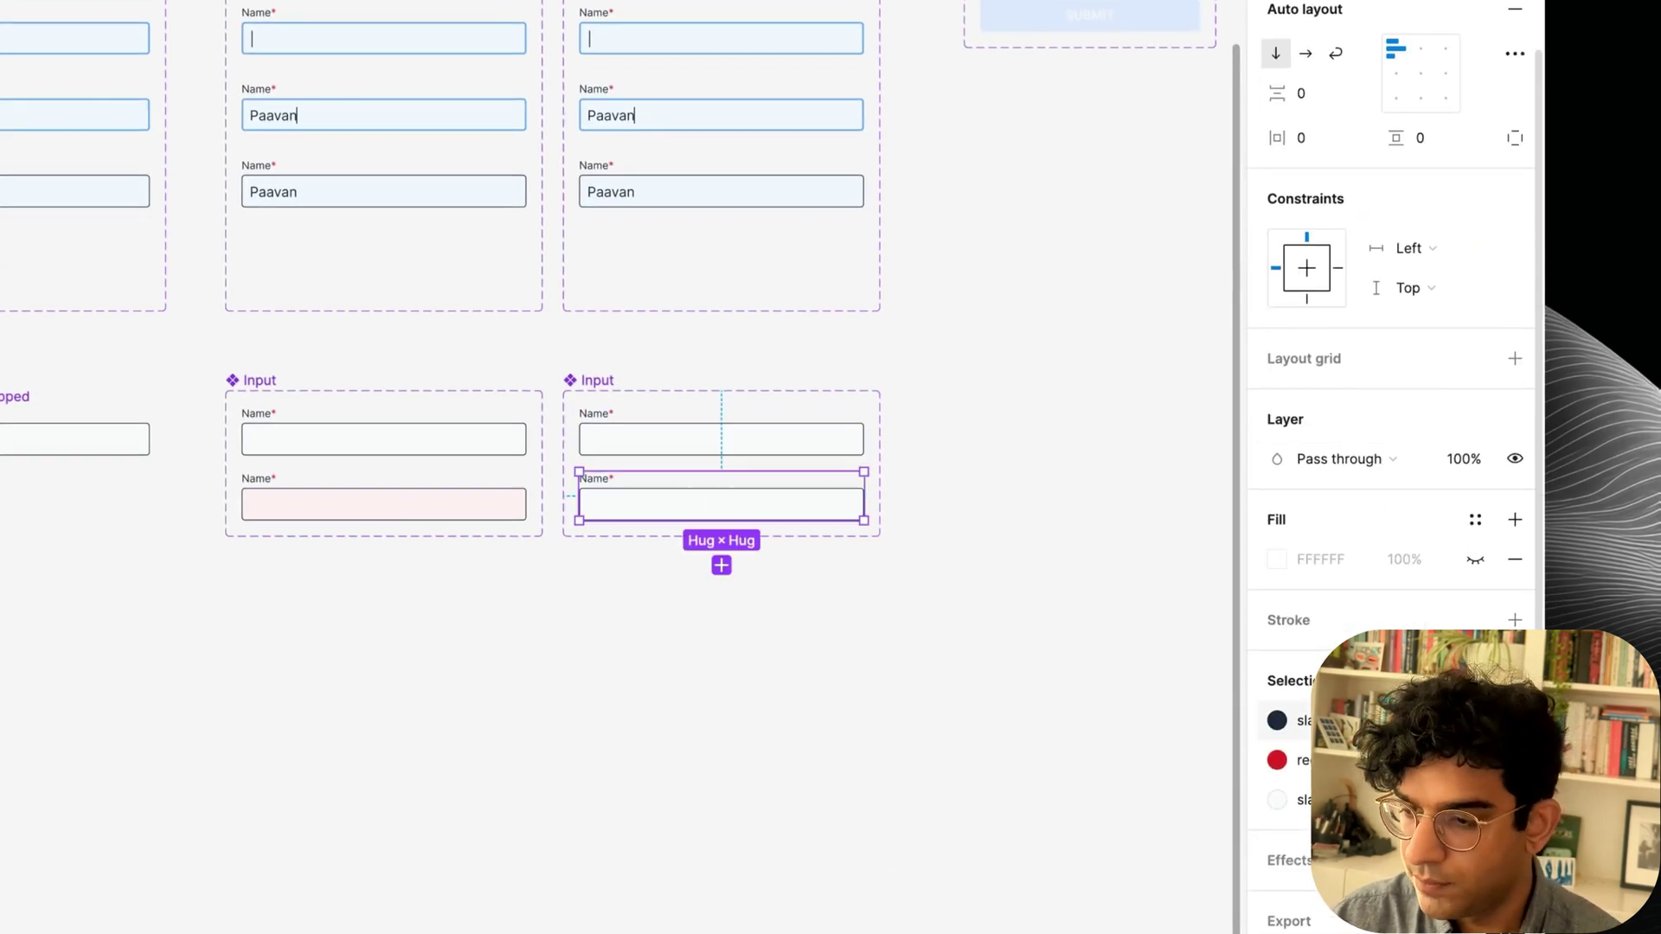
pyautogui.click(1275, 760)
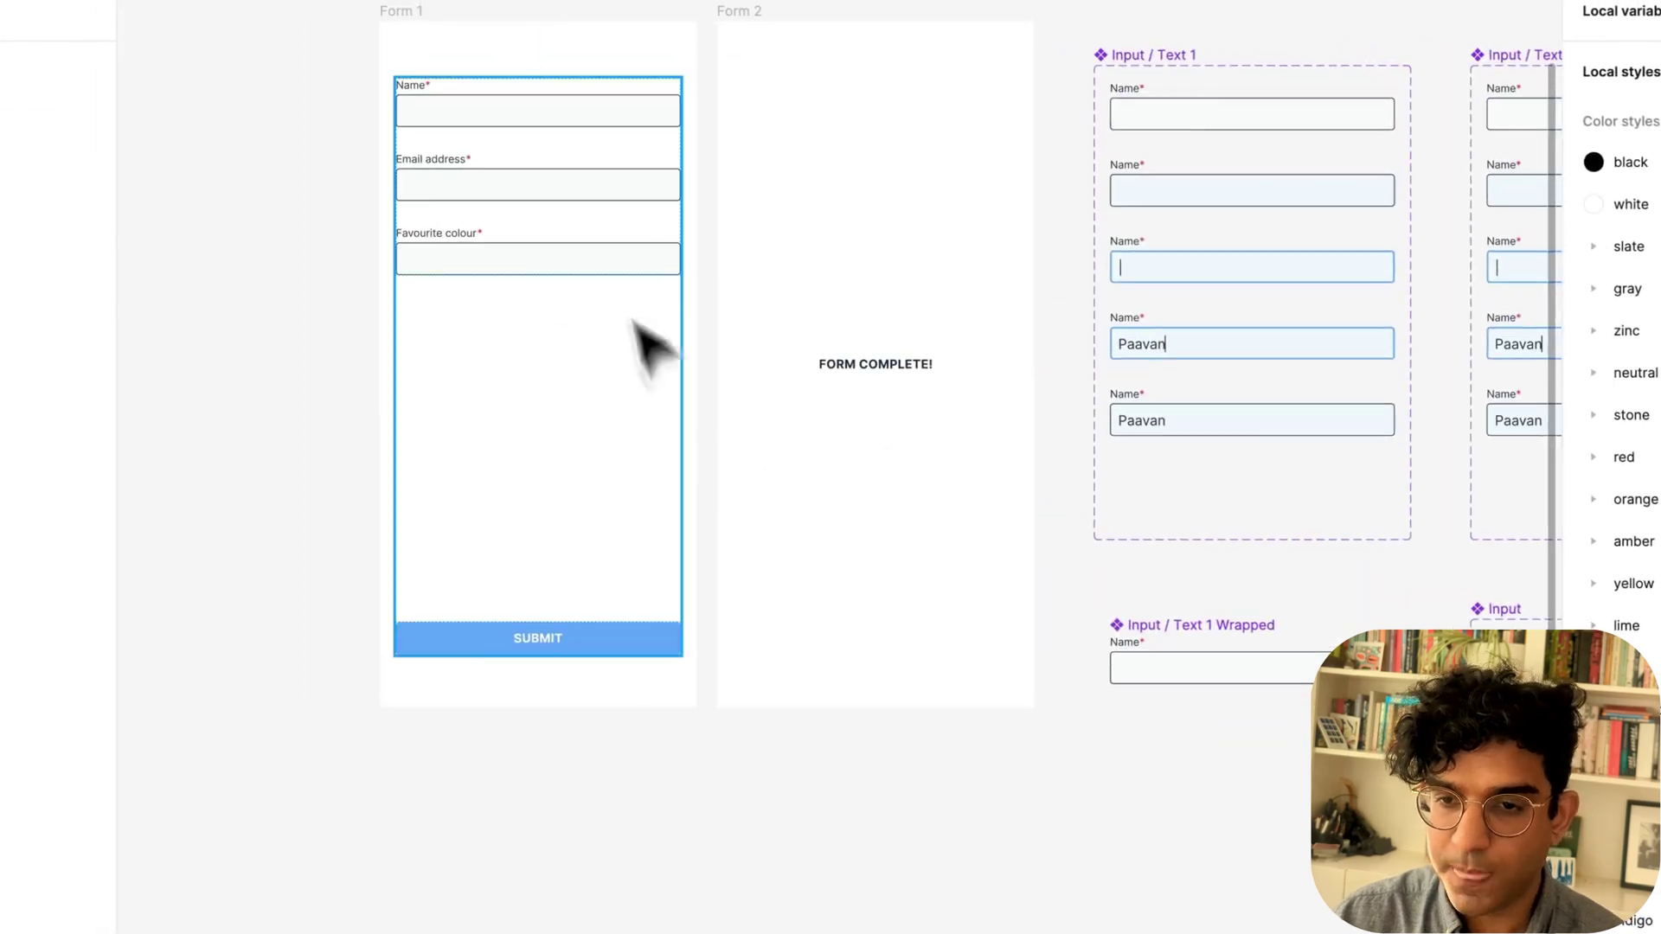
# Bind the Favourite colour input's Incomplete property to the Form error variable.
pyautogui.doubleClick(605, 260)
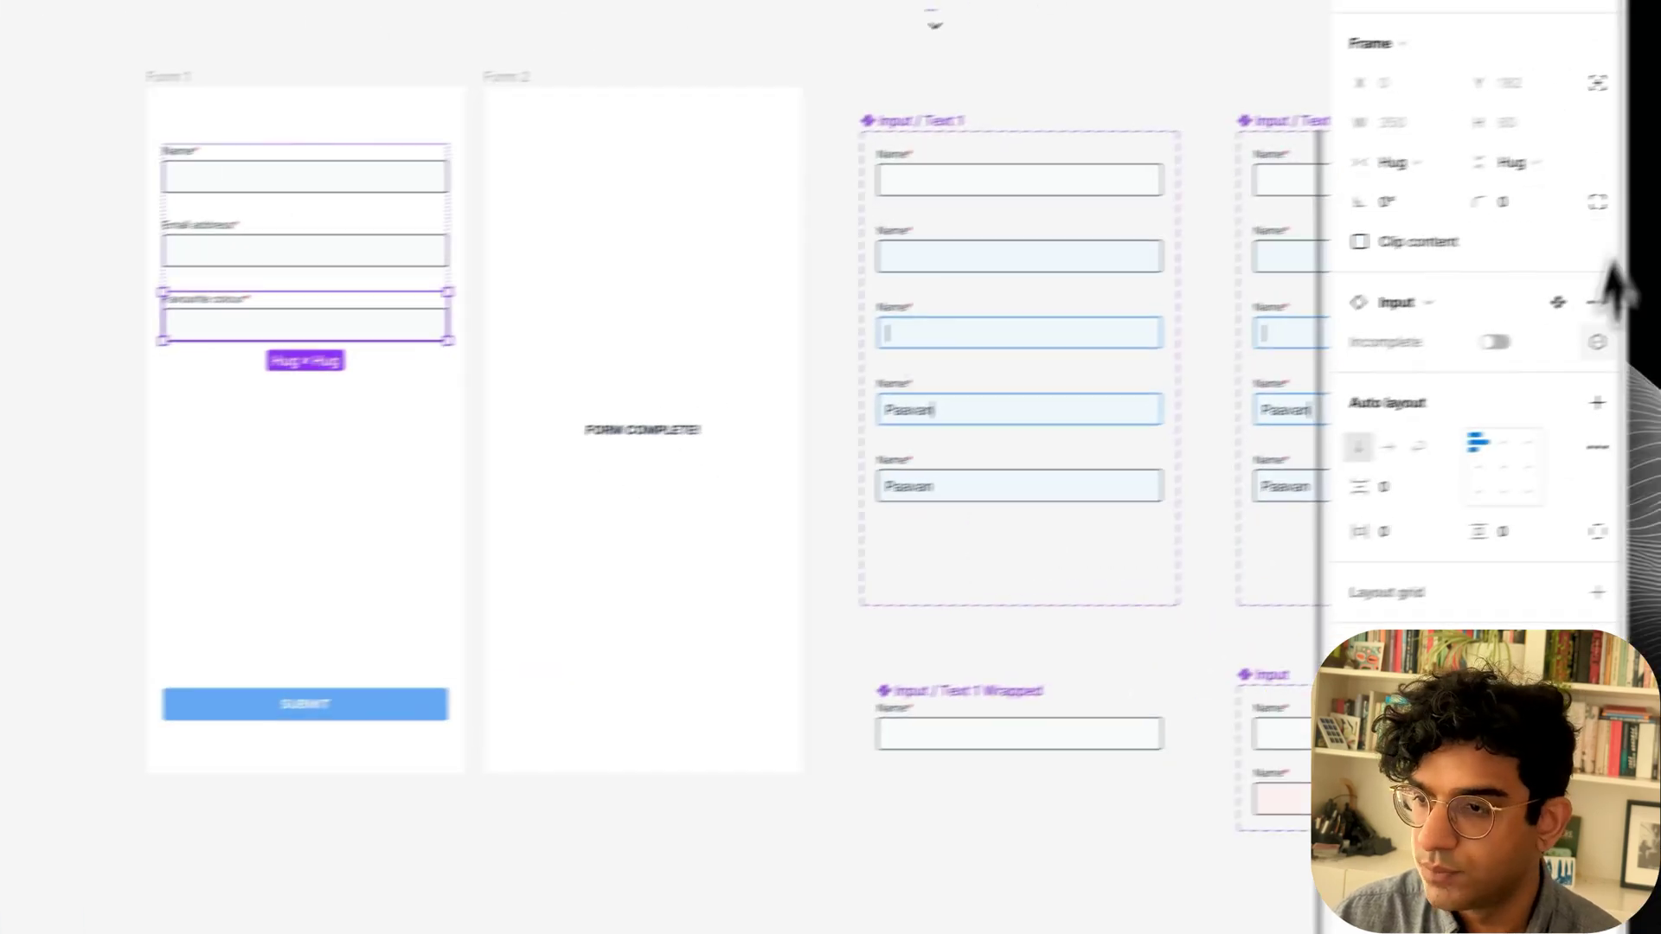
pyautogui.click(1517, 356)
pyautogui.click(1357, 584)
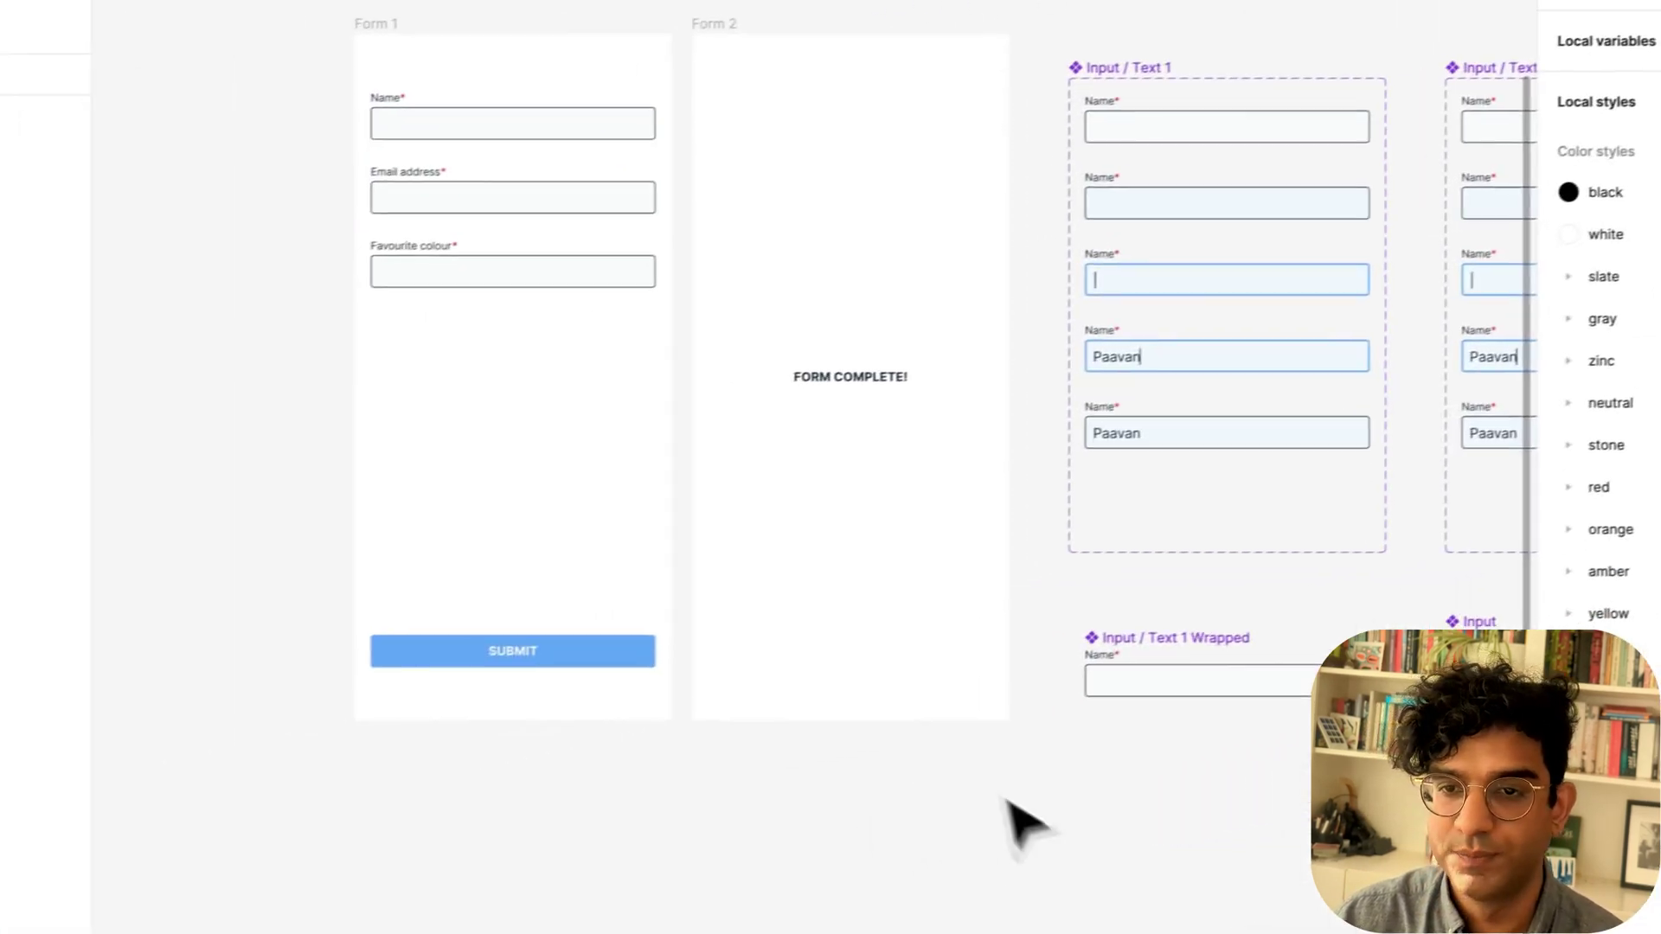
# Preview Form 1, submitting it empty to see red errors, then submitting it completed.
pyautogui.click(161, 102)
pyautogui.hotkey('shift', 'space')
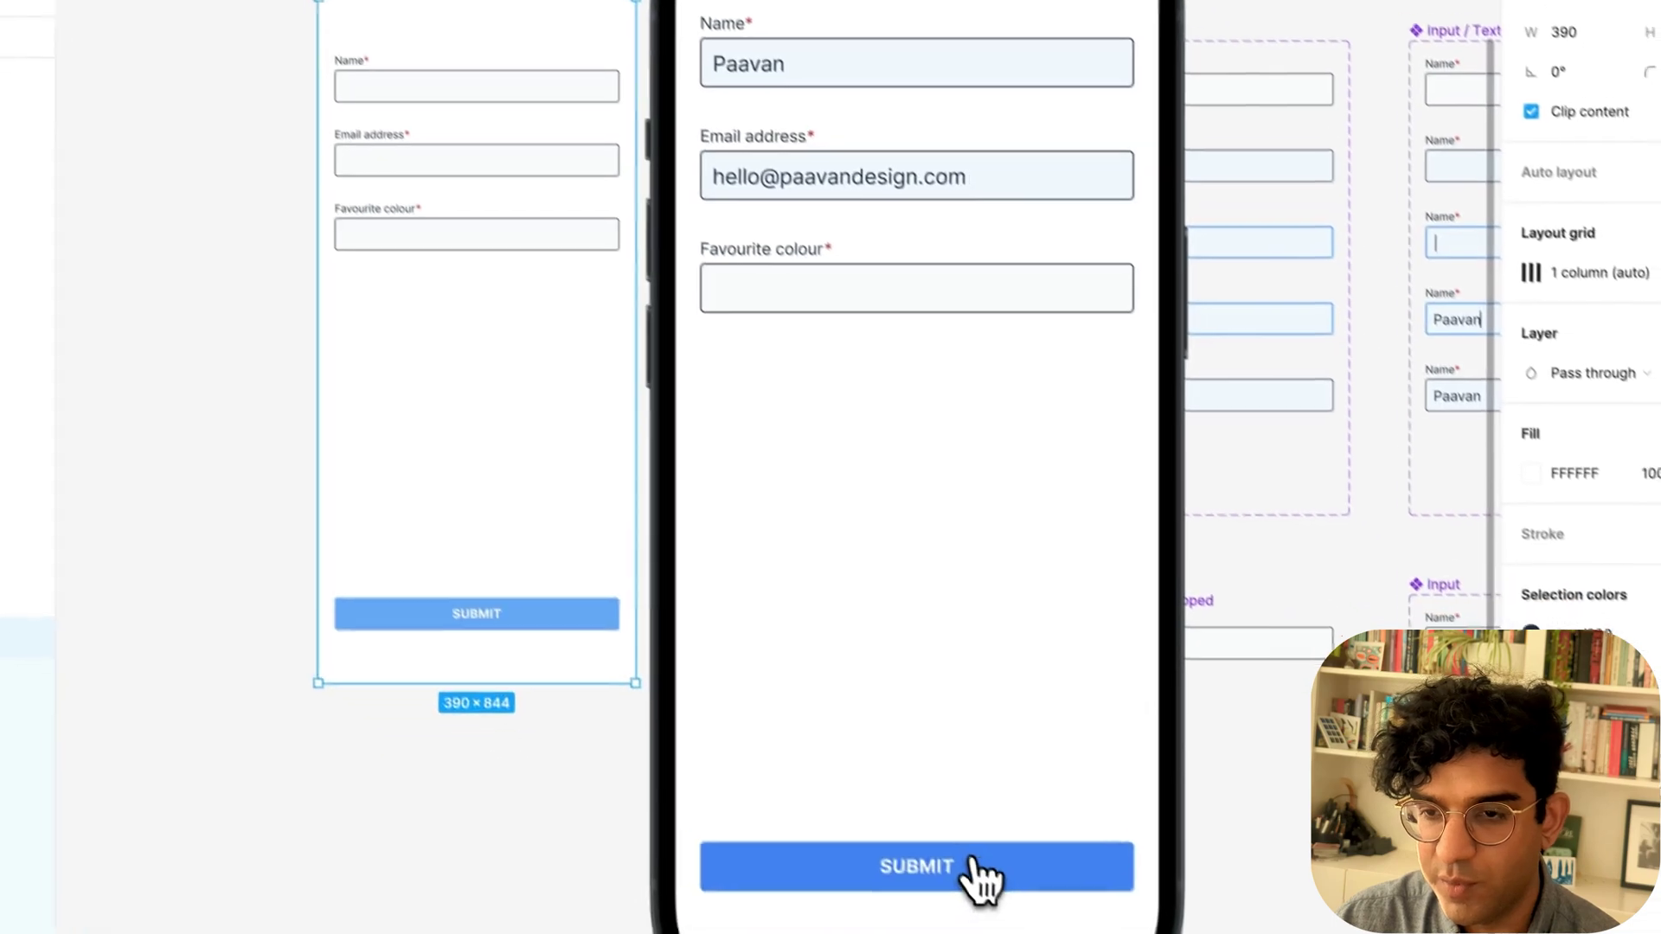
pyautogui.click(960, 864)
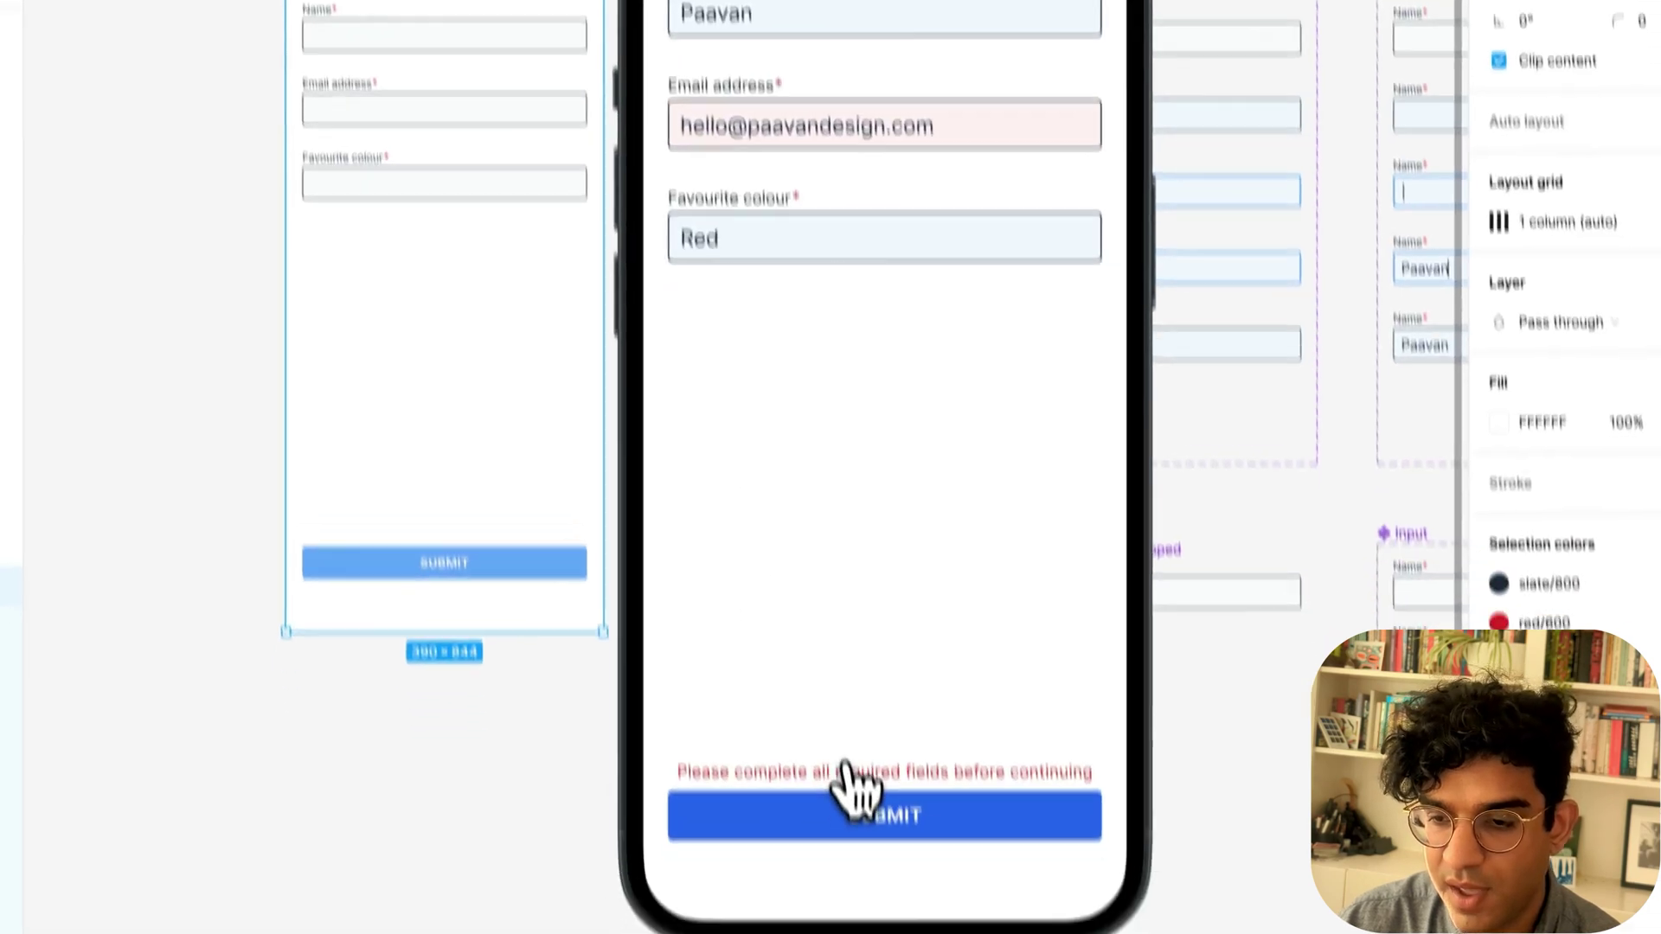
pyautogui.click(874, 925)
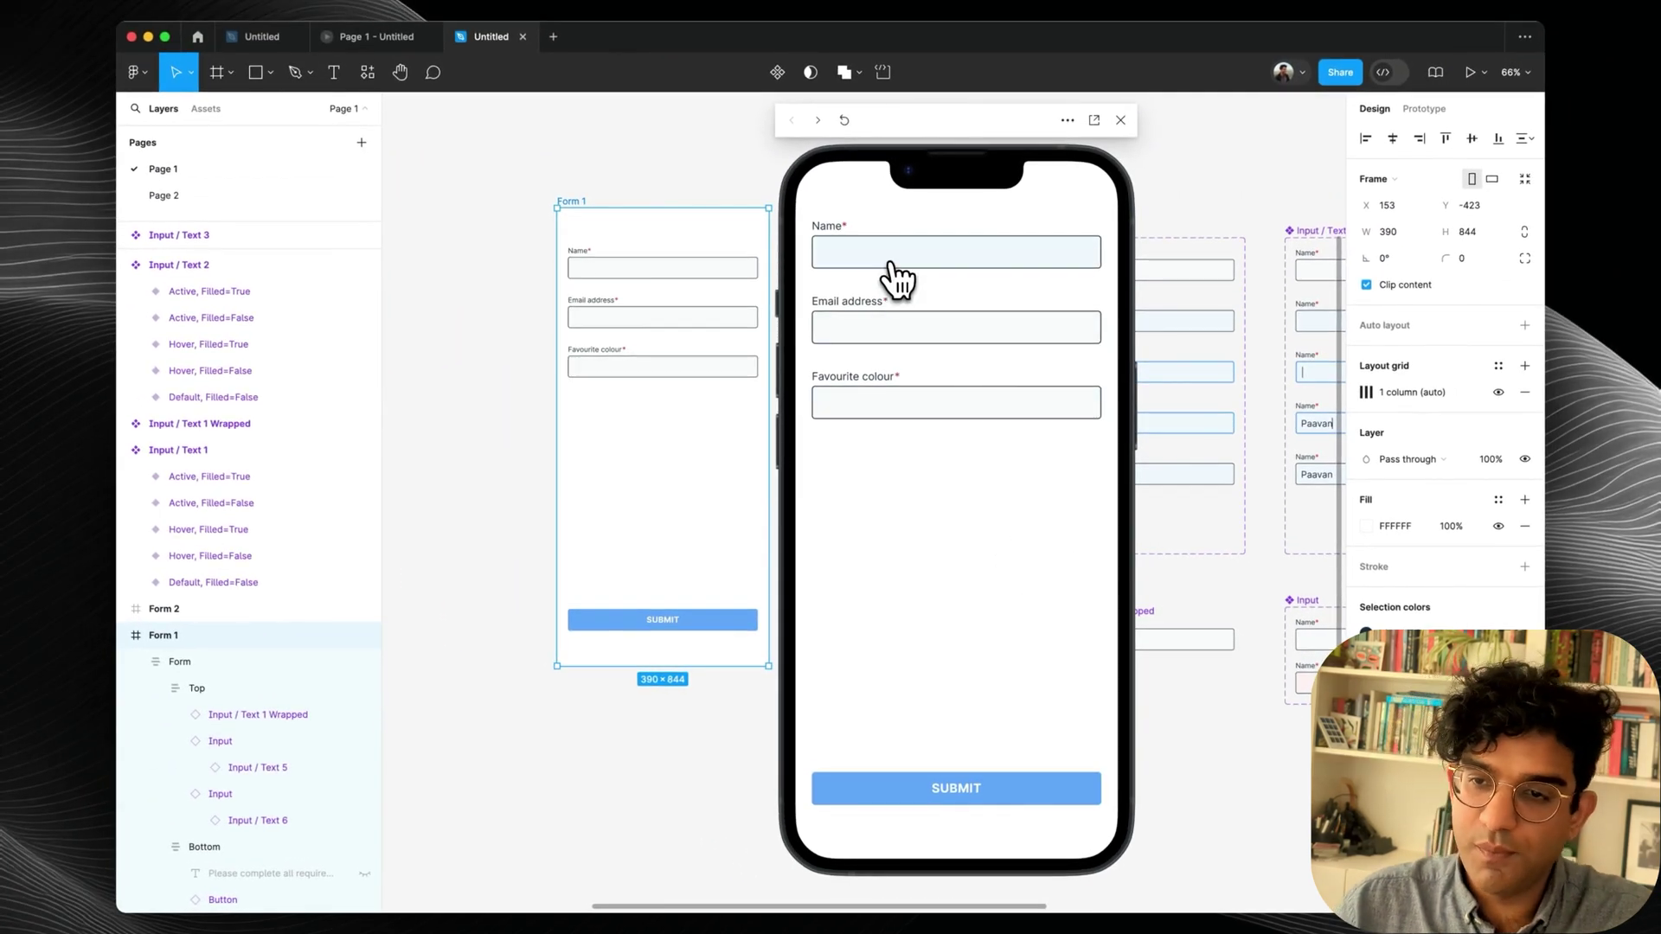
# Turn Required off on the Name field's nested Text 1 instance in Form 1.
pyautogui.doubleClick(661, 262)
pyautogui.doubleClick(659, 262)
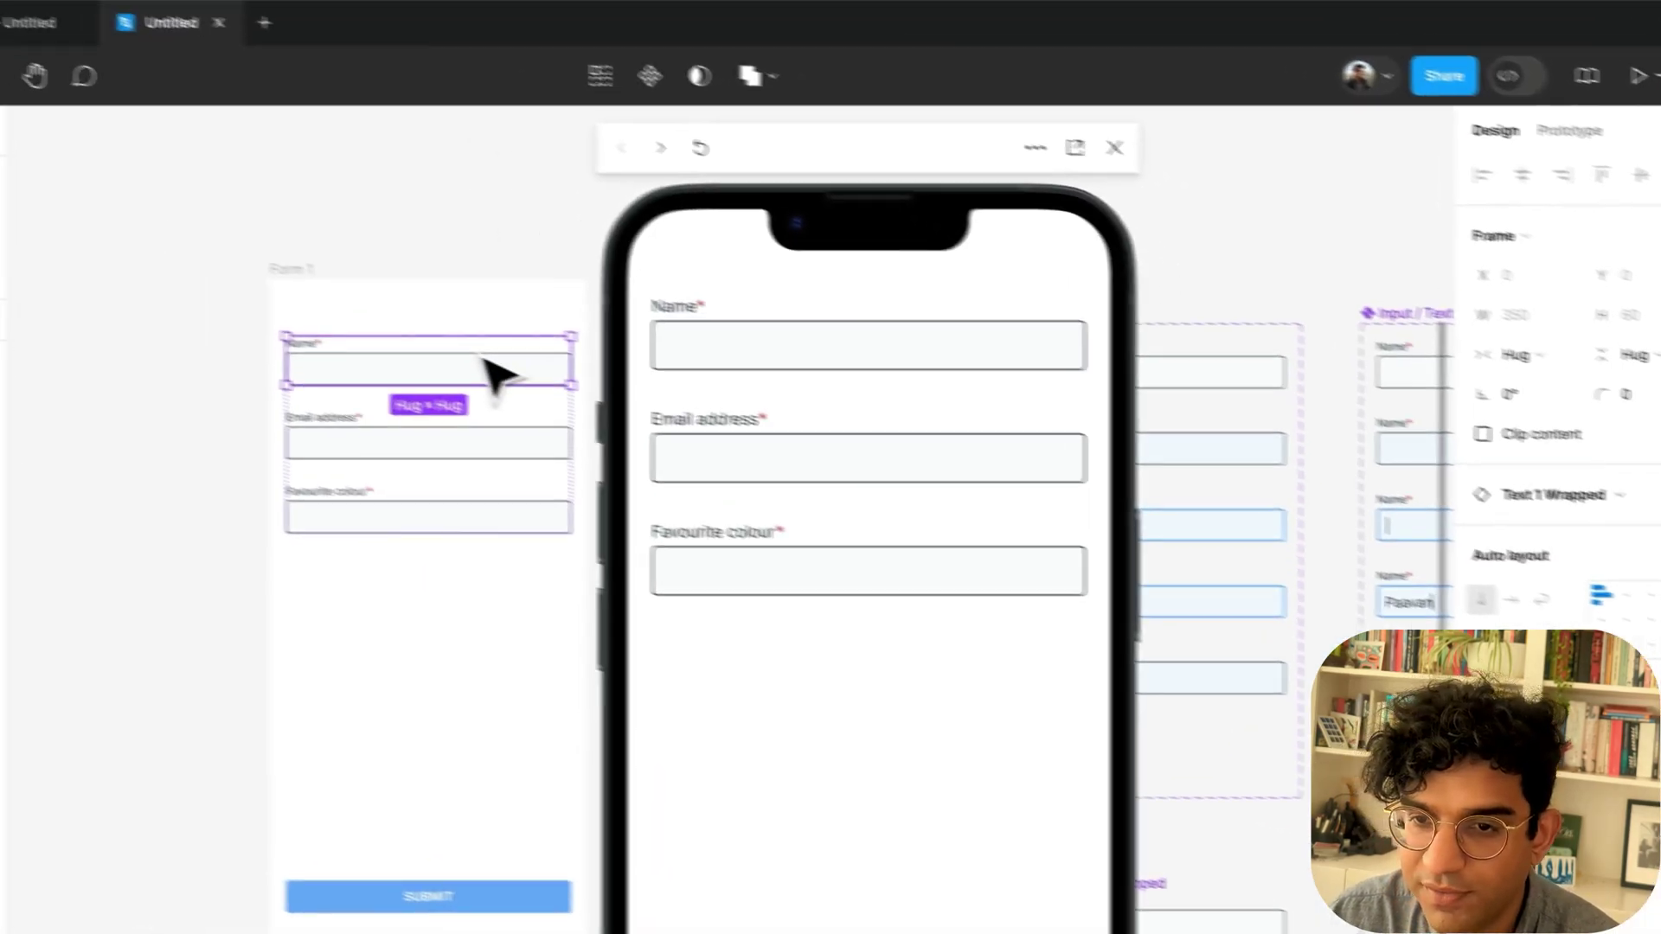
pyautogui.doubleClick(560, 378)
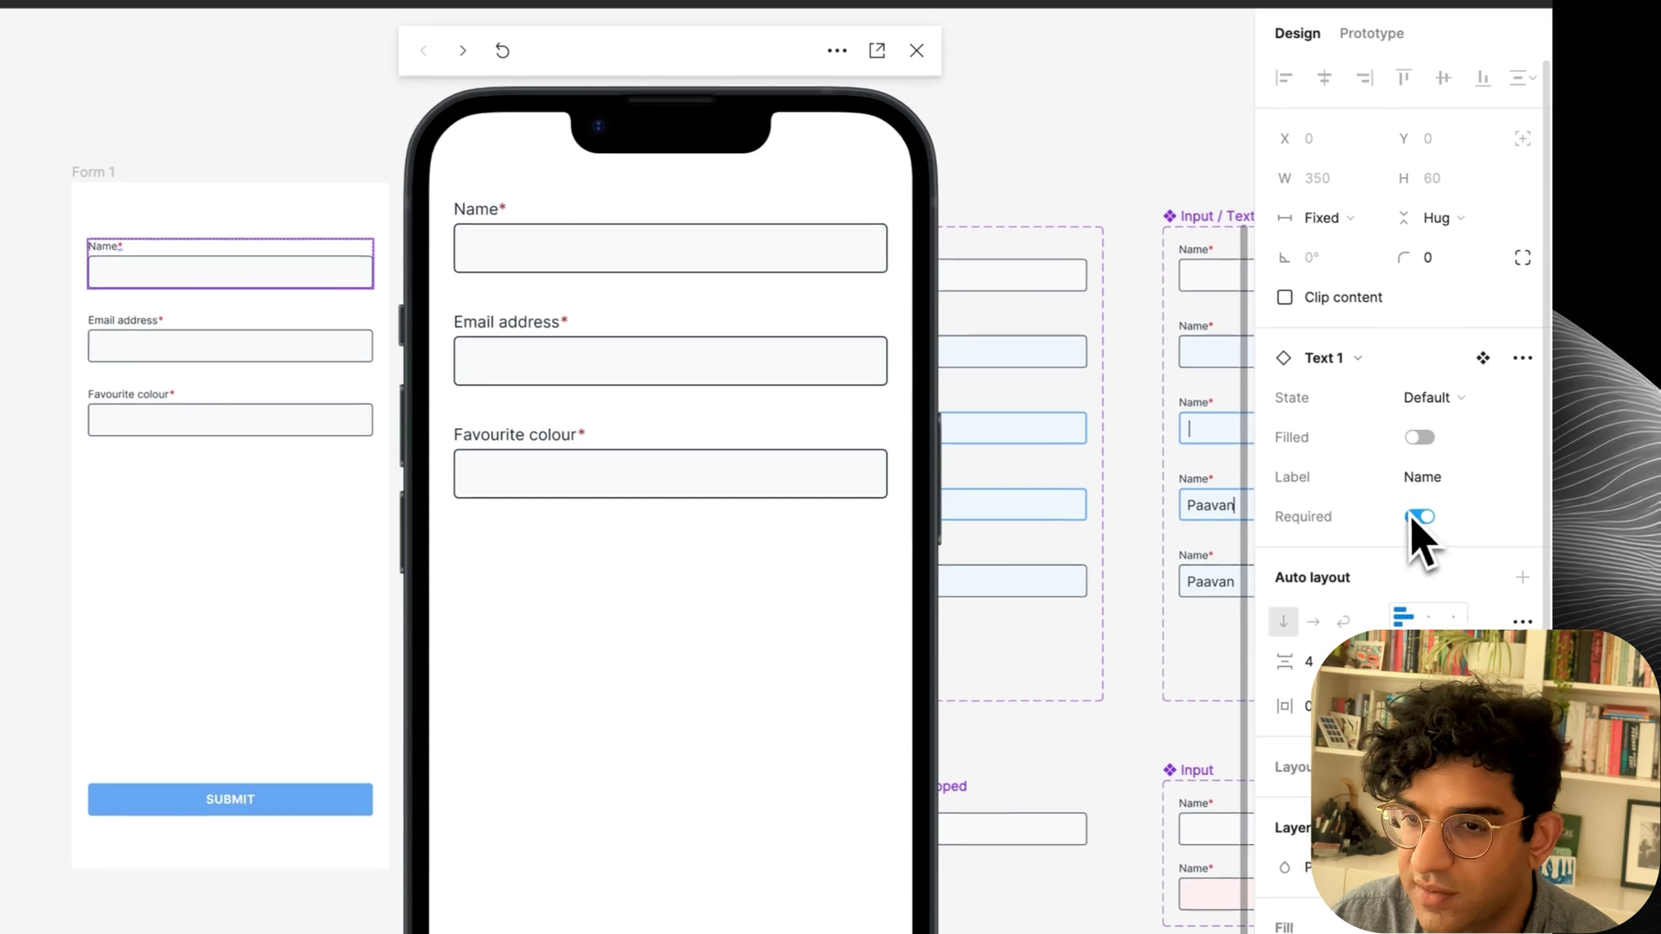
pyautogui.click(1492, 552)
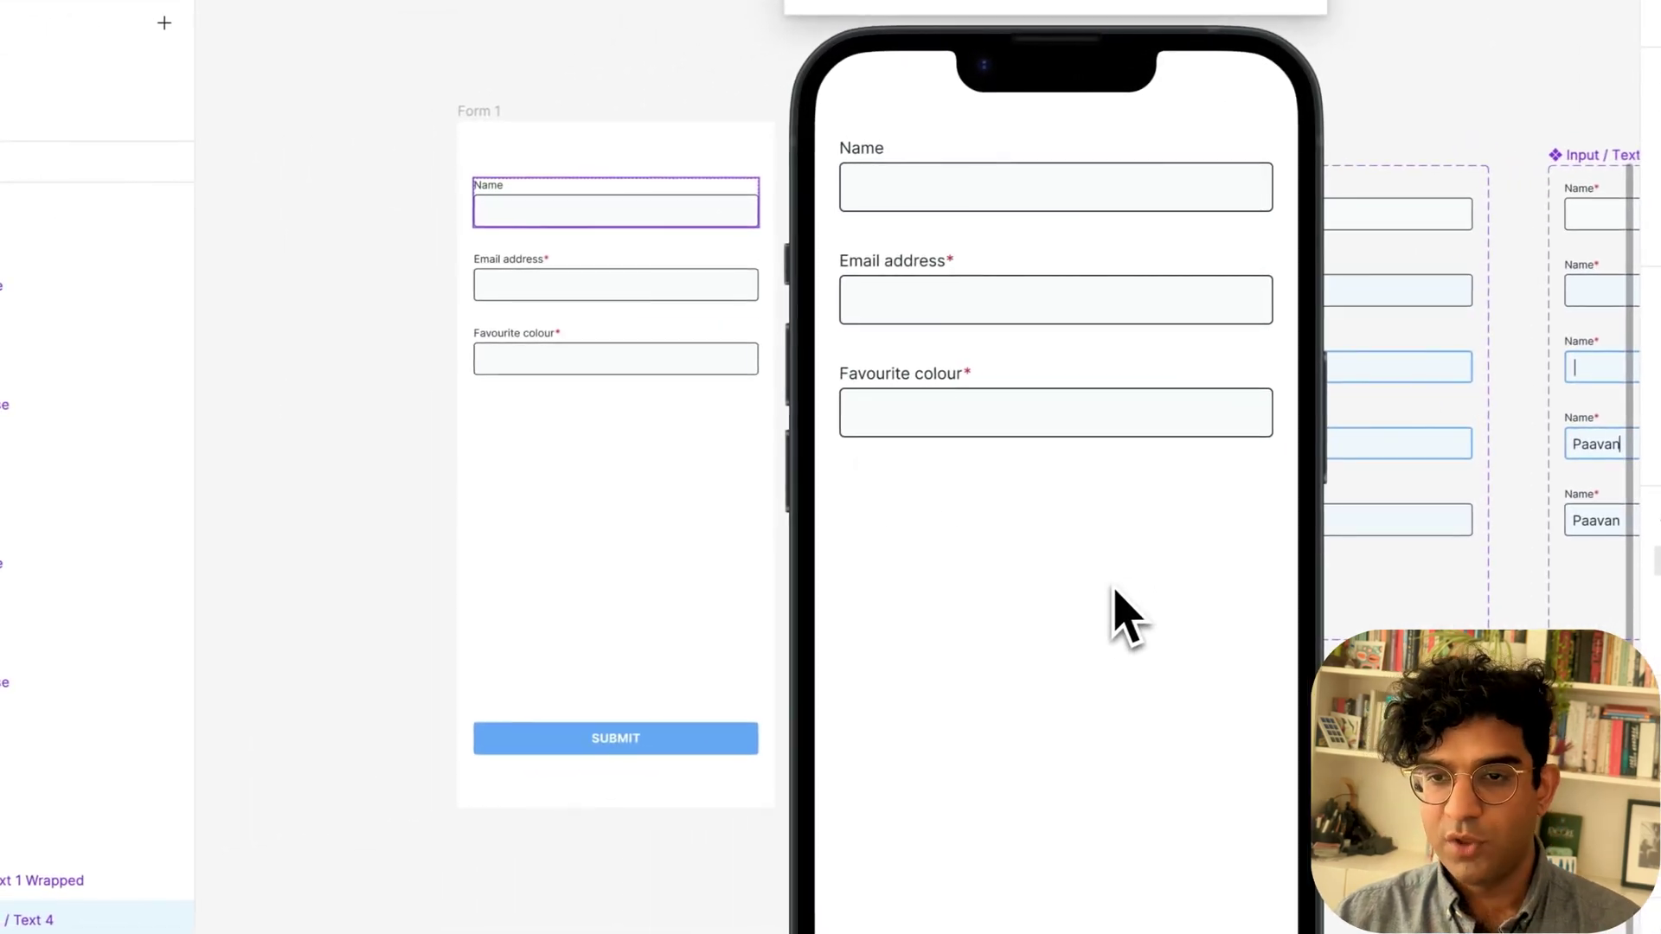
# In the preview, submit, fill the email field and 'Red' as favourite colour, then resubmit.
pyautogui.hscroll(2, 493, 141)
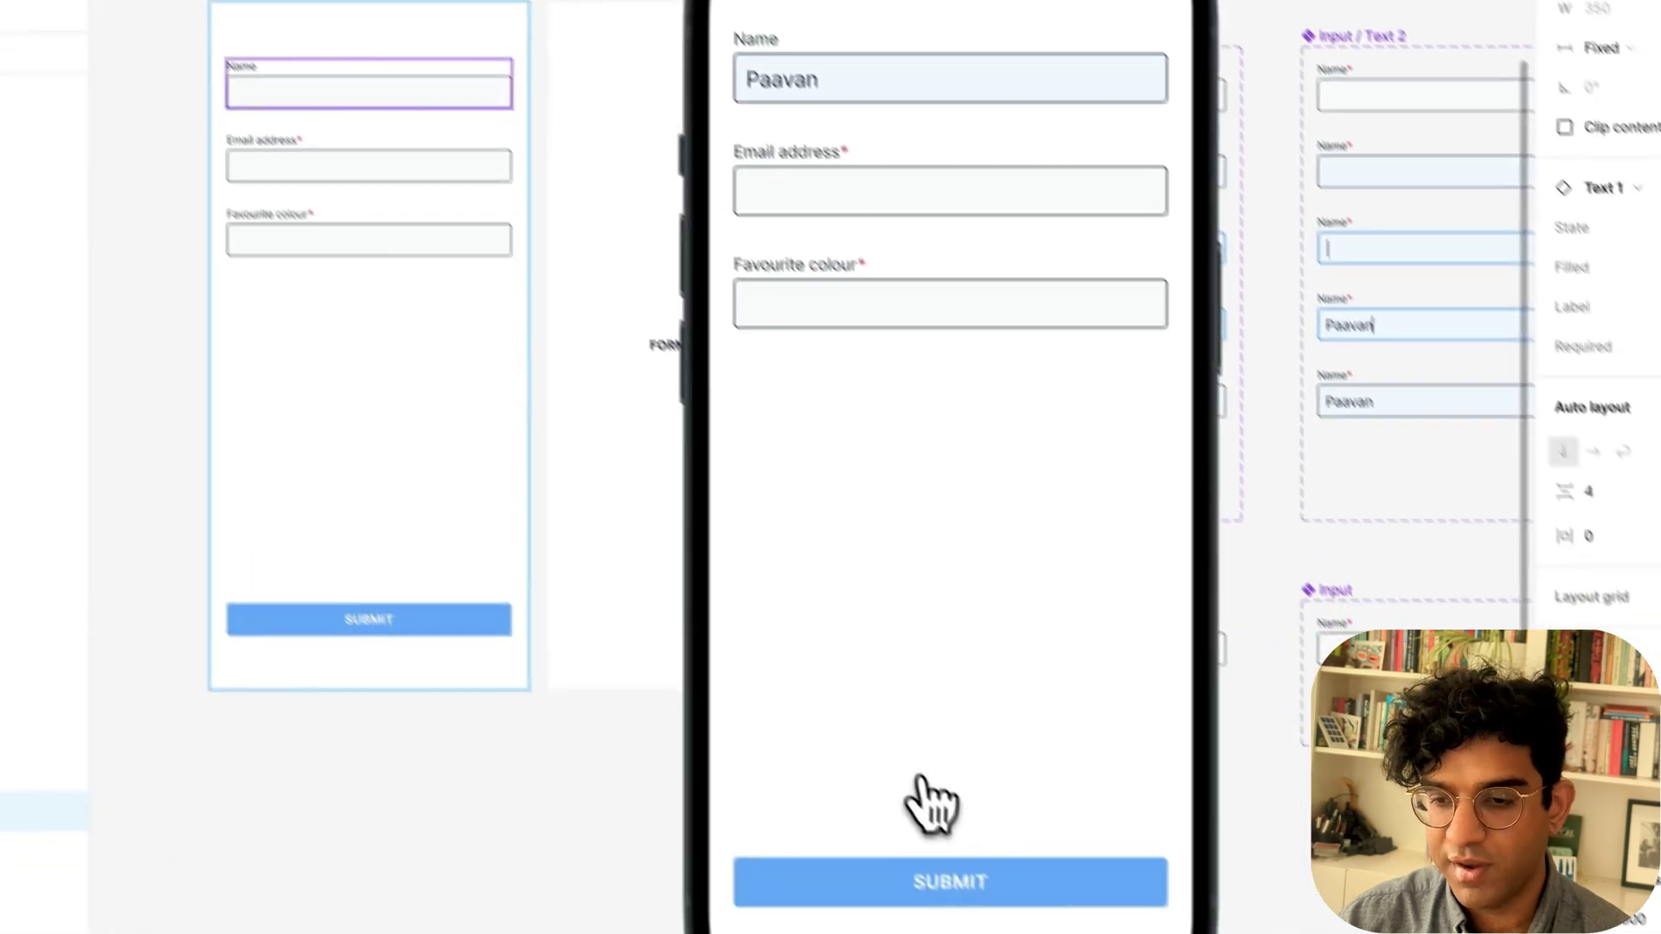
pyautogui.click(901, 837)
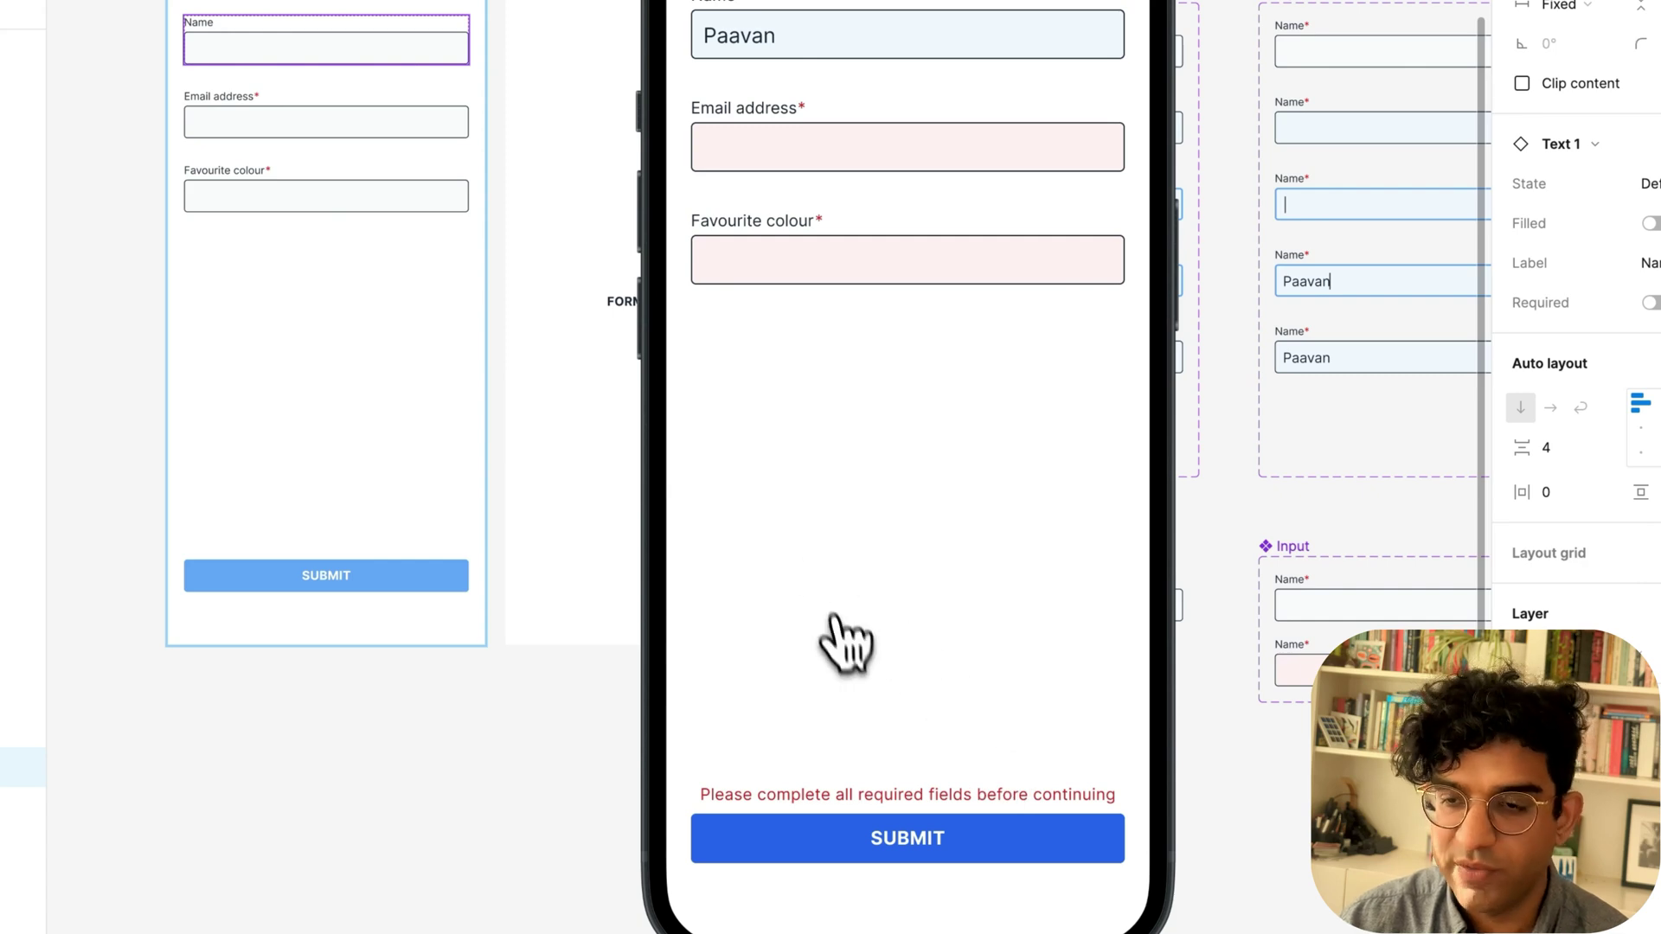
pyautogui.click(761, 154)
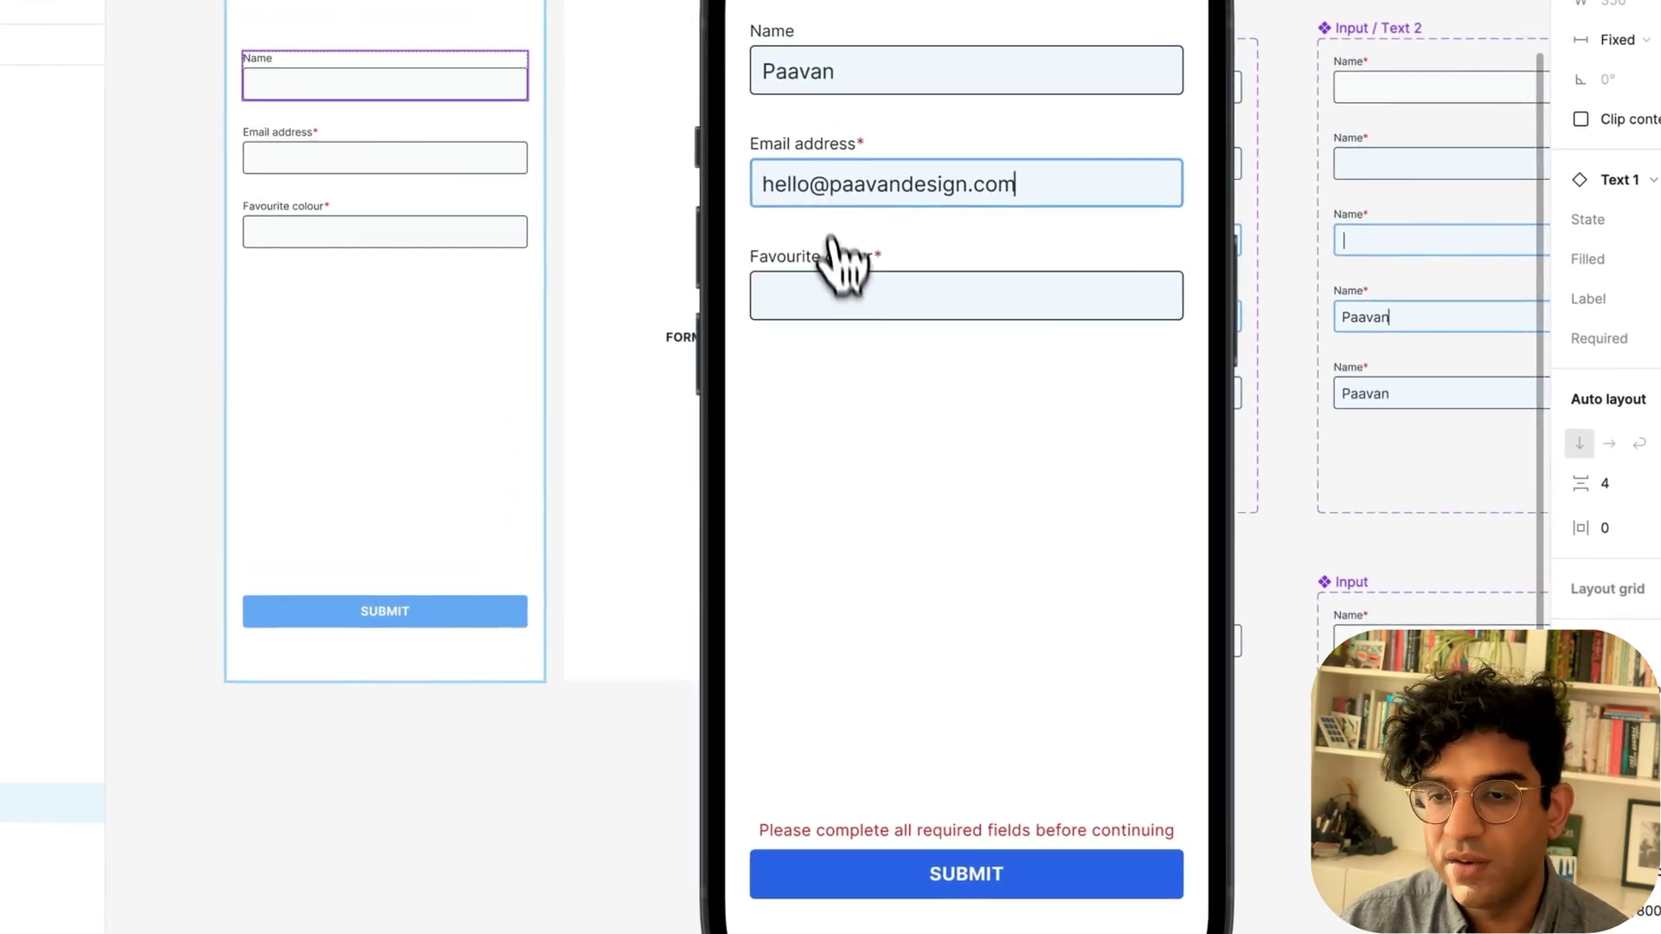
pyautogui.click(843, 294)
pyautogui.write('Red')
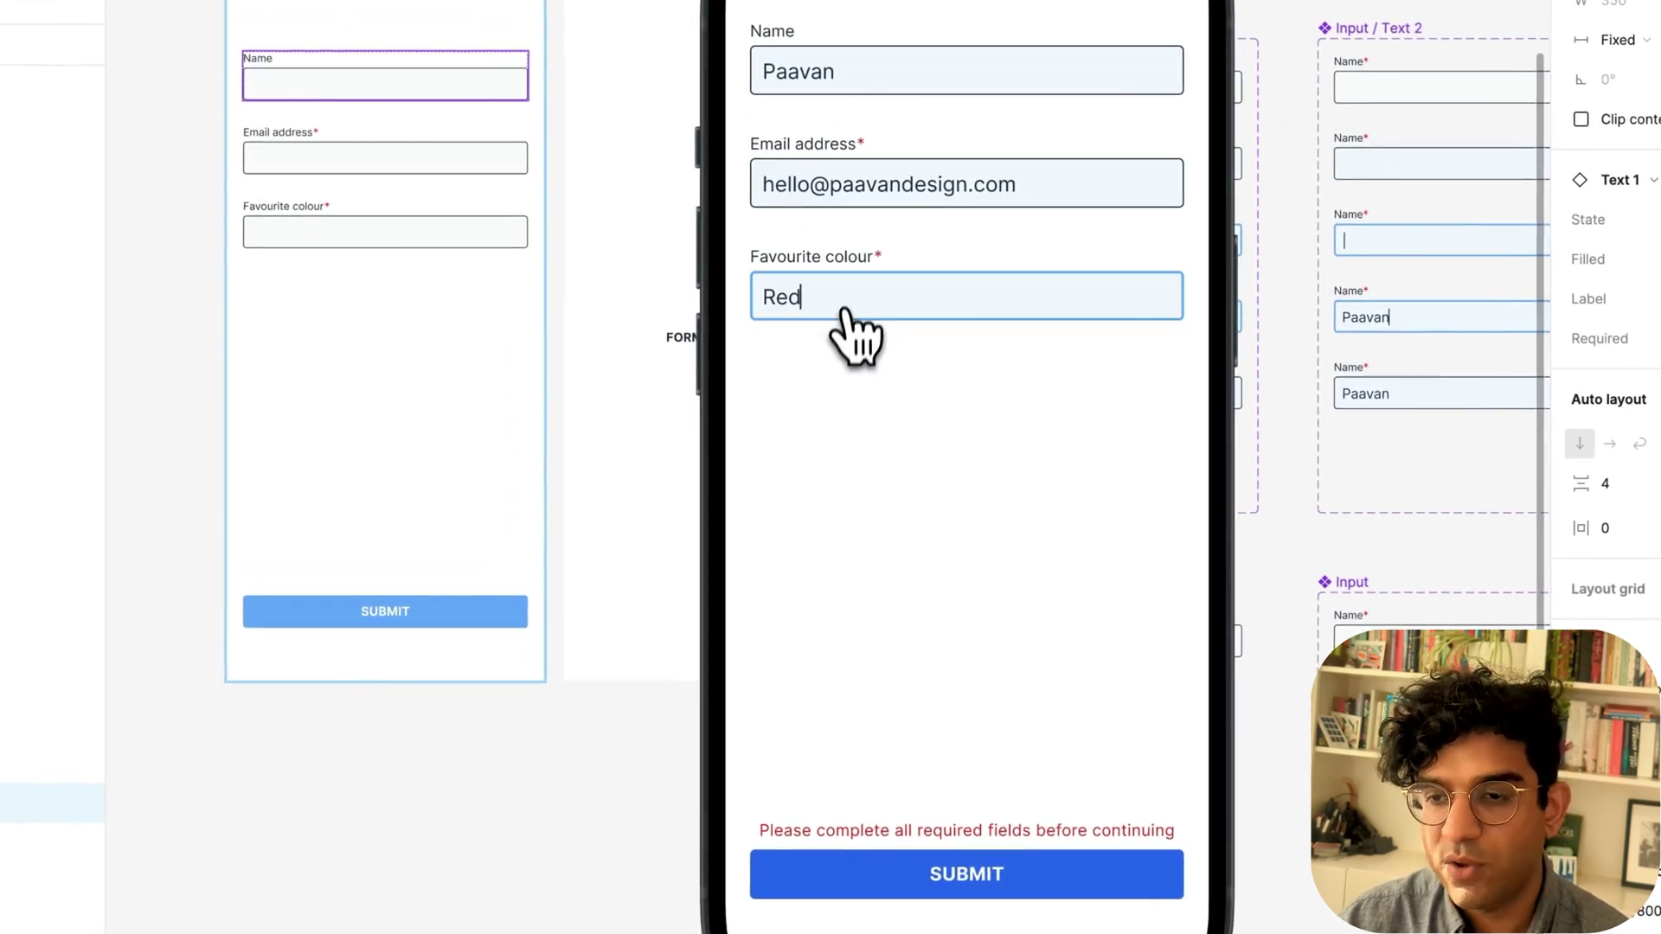
pyautogui.click(896, 857)
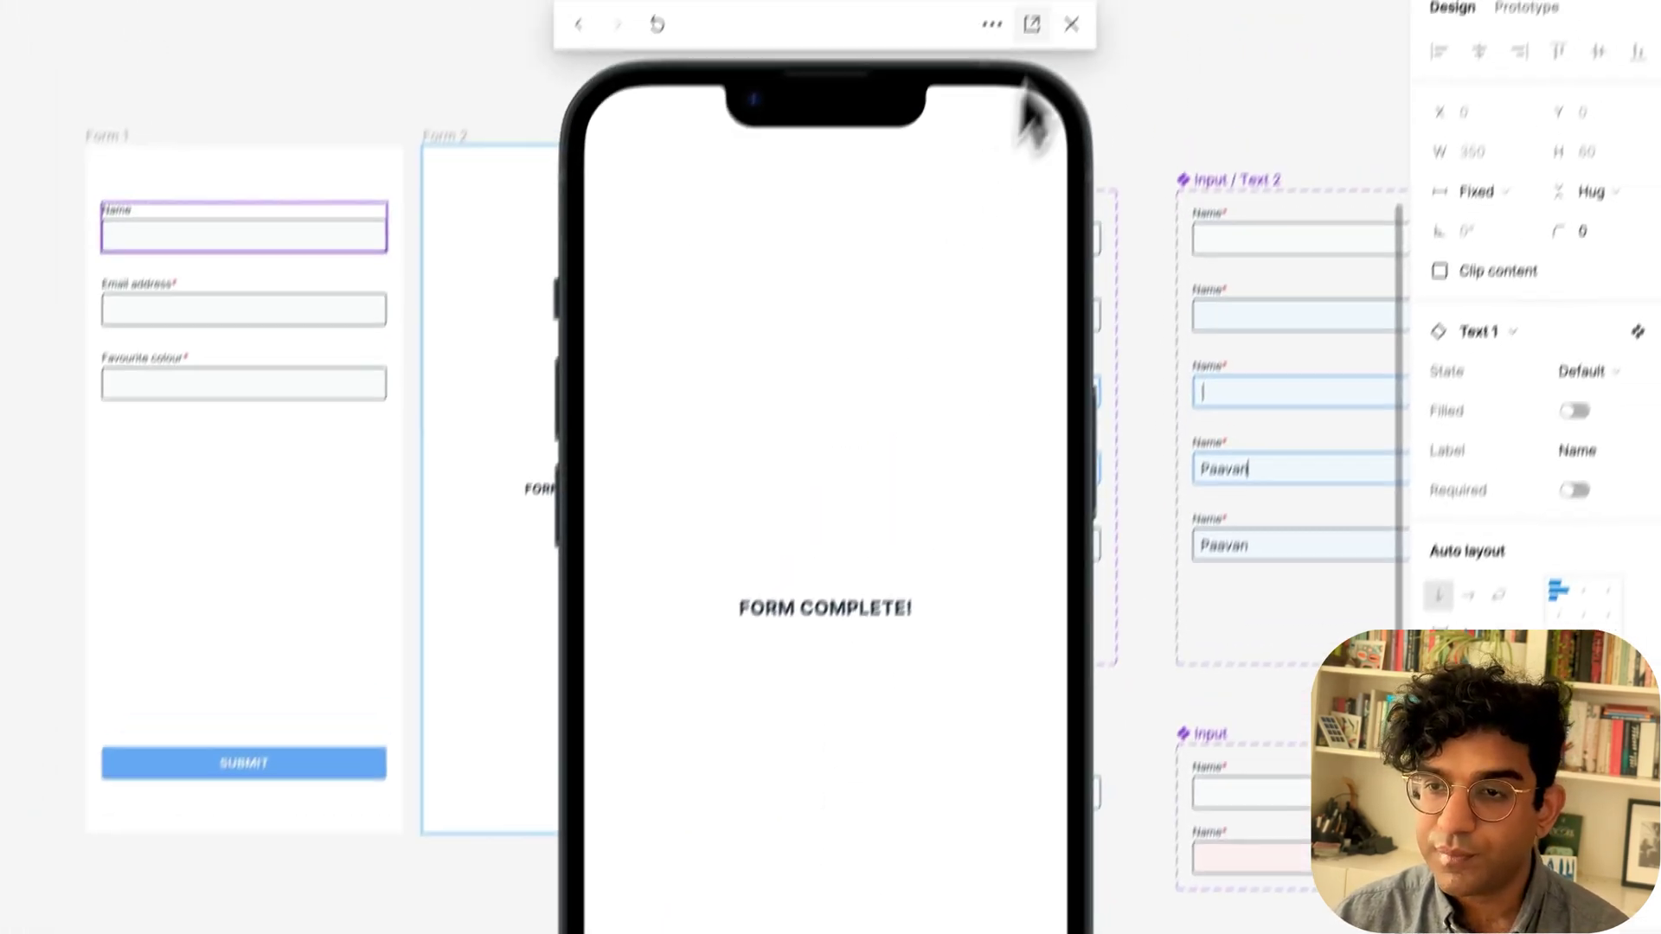
# Close the prototype preview and return to the canvas.
pyautogui.click(1079, 25)
pyautogui.hscroll(5, 923, 297)
pyautogui.scroll(-4, 921, 296)
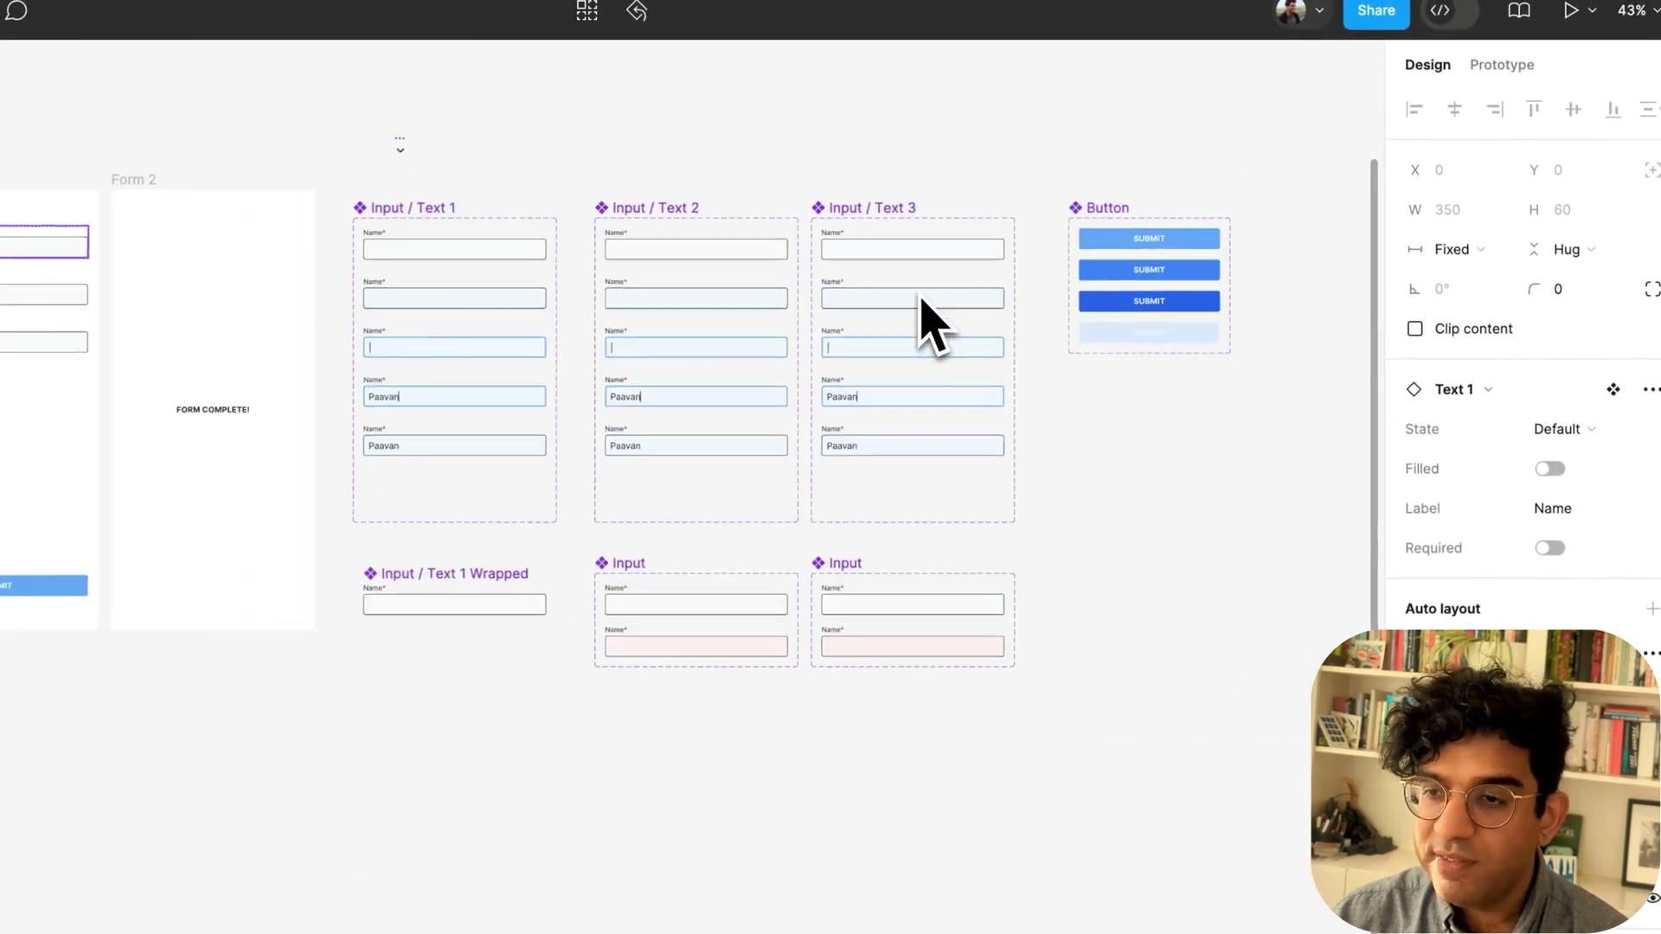